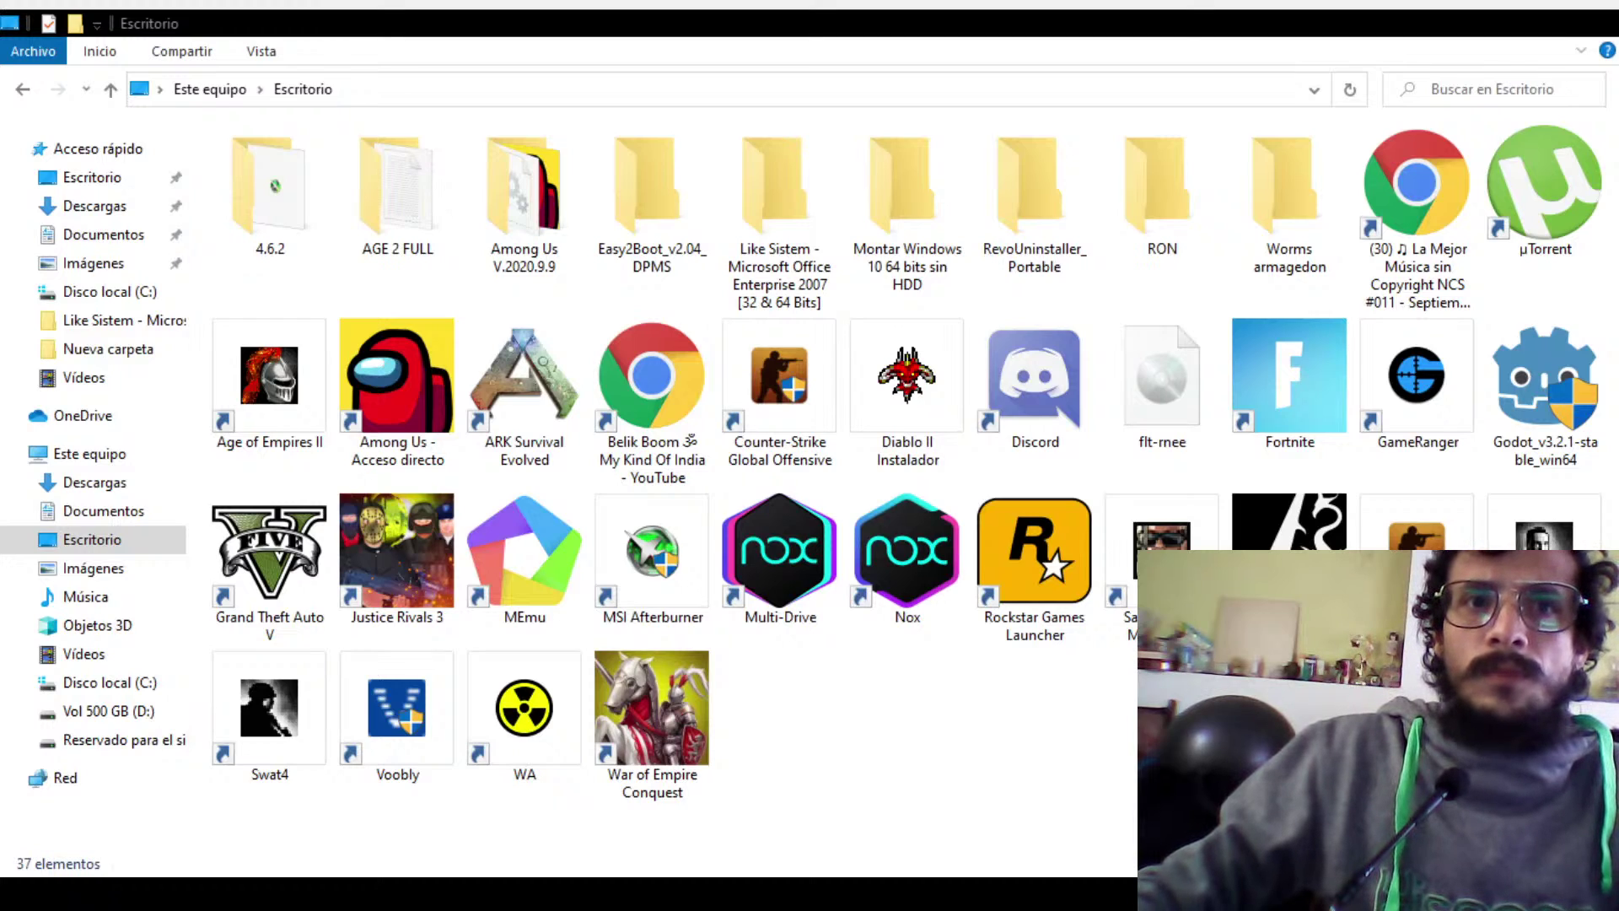
Refresh the desktop folder and select the Godot_v3.2.1-stable_win64 shortcut
{"action": "key", "text": "F5"}
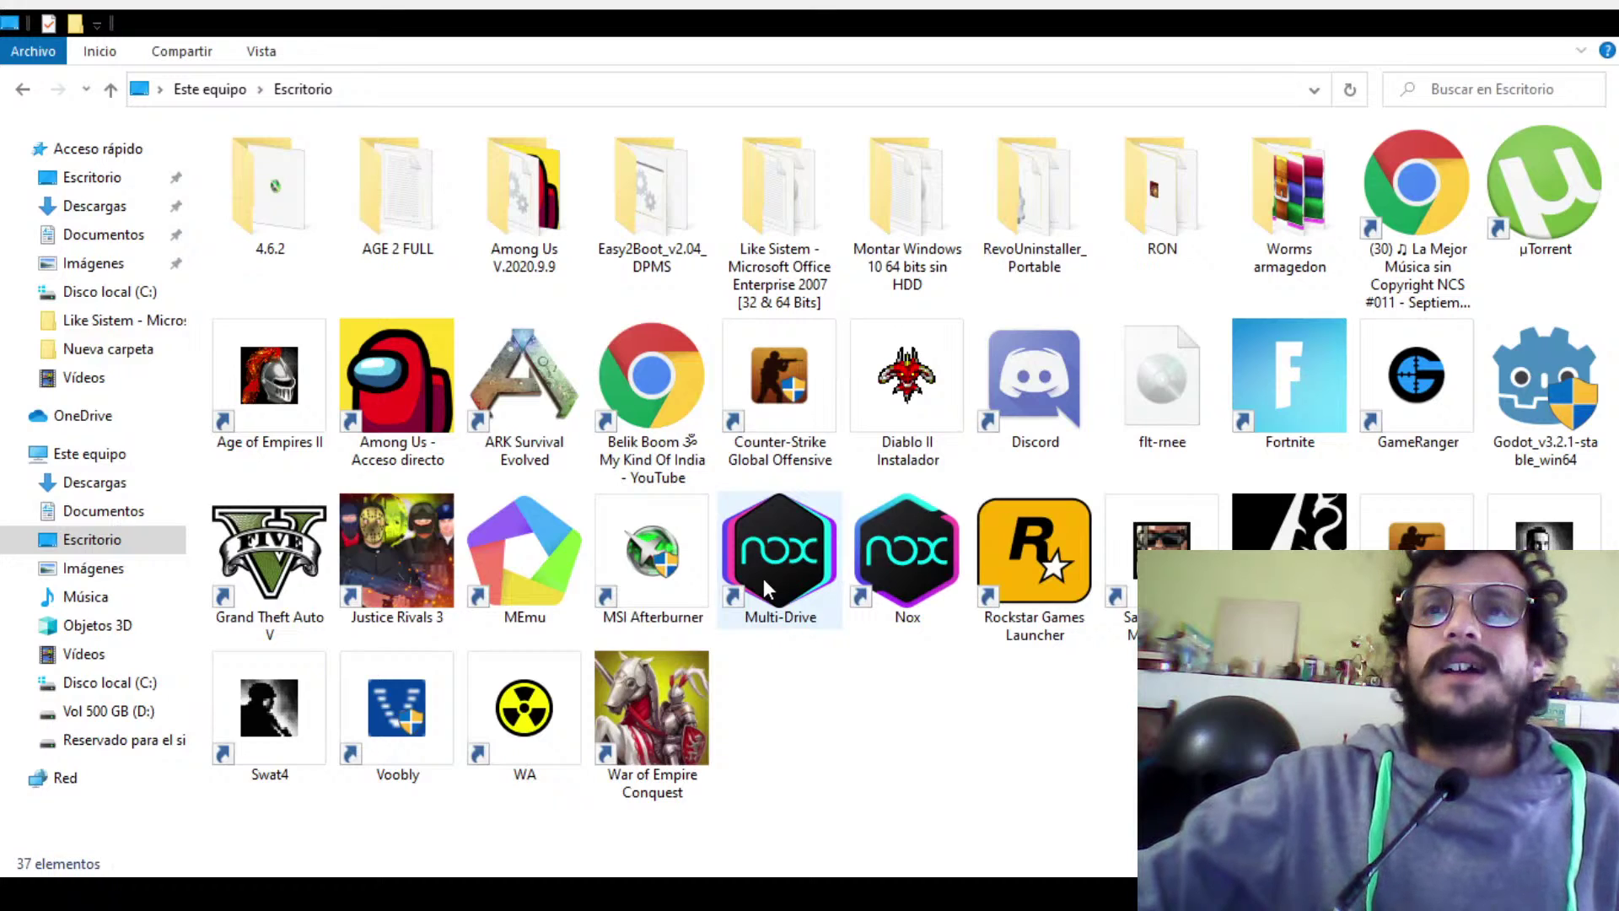
{"action": "left_click", "coordinate": [1557, 387]}
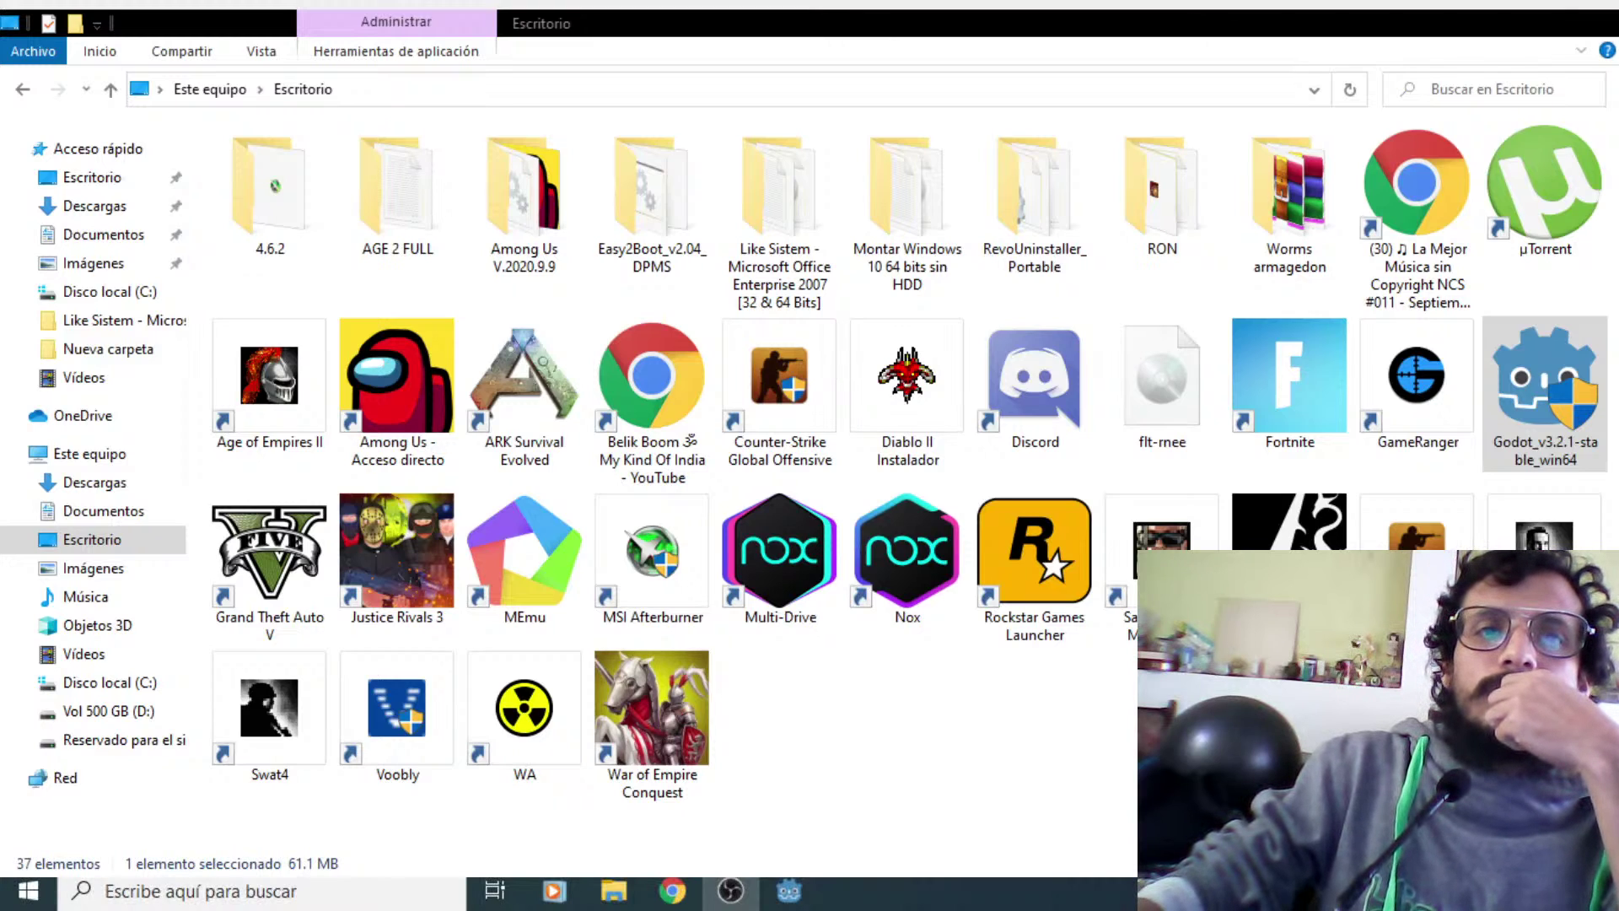
In OBS, move the explorer source below the Captura de pantalla source and minimize OBS to show the game
{"action": "left_click_drag", "start_coordinate": [858, 699], "coordinate": [860, 745]}
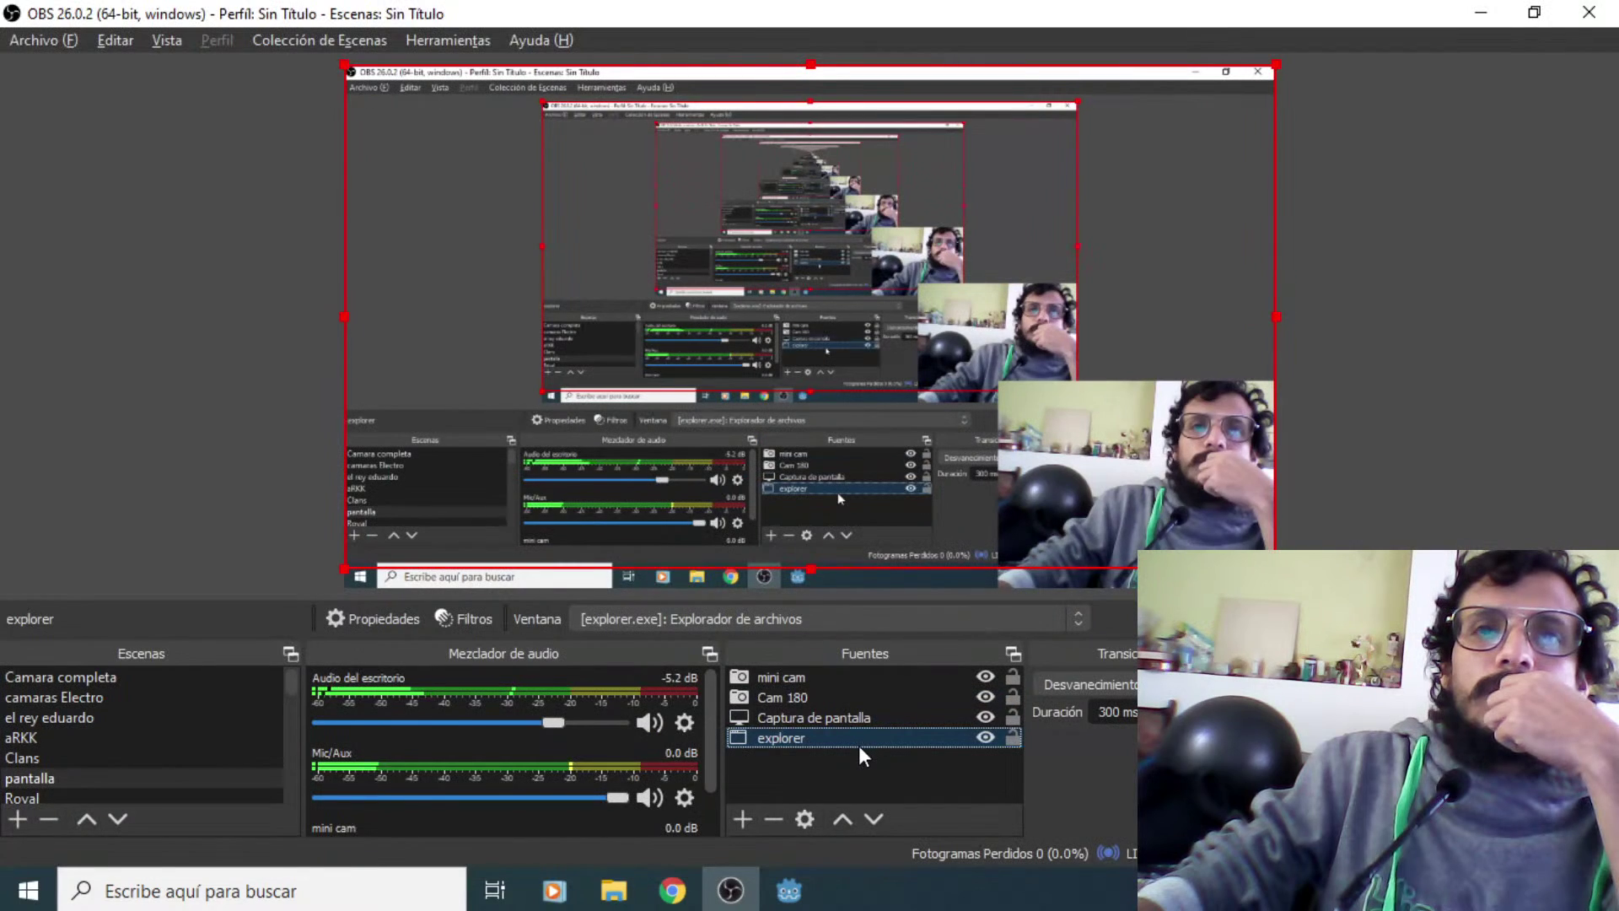
{"action": "left_click", "coordinate": [1481, 15]}
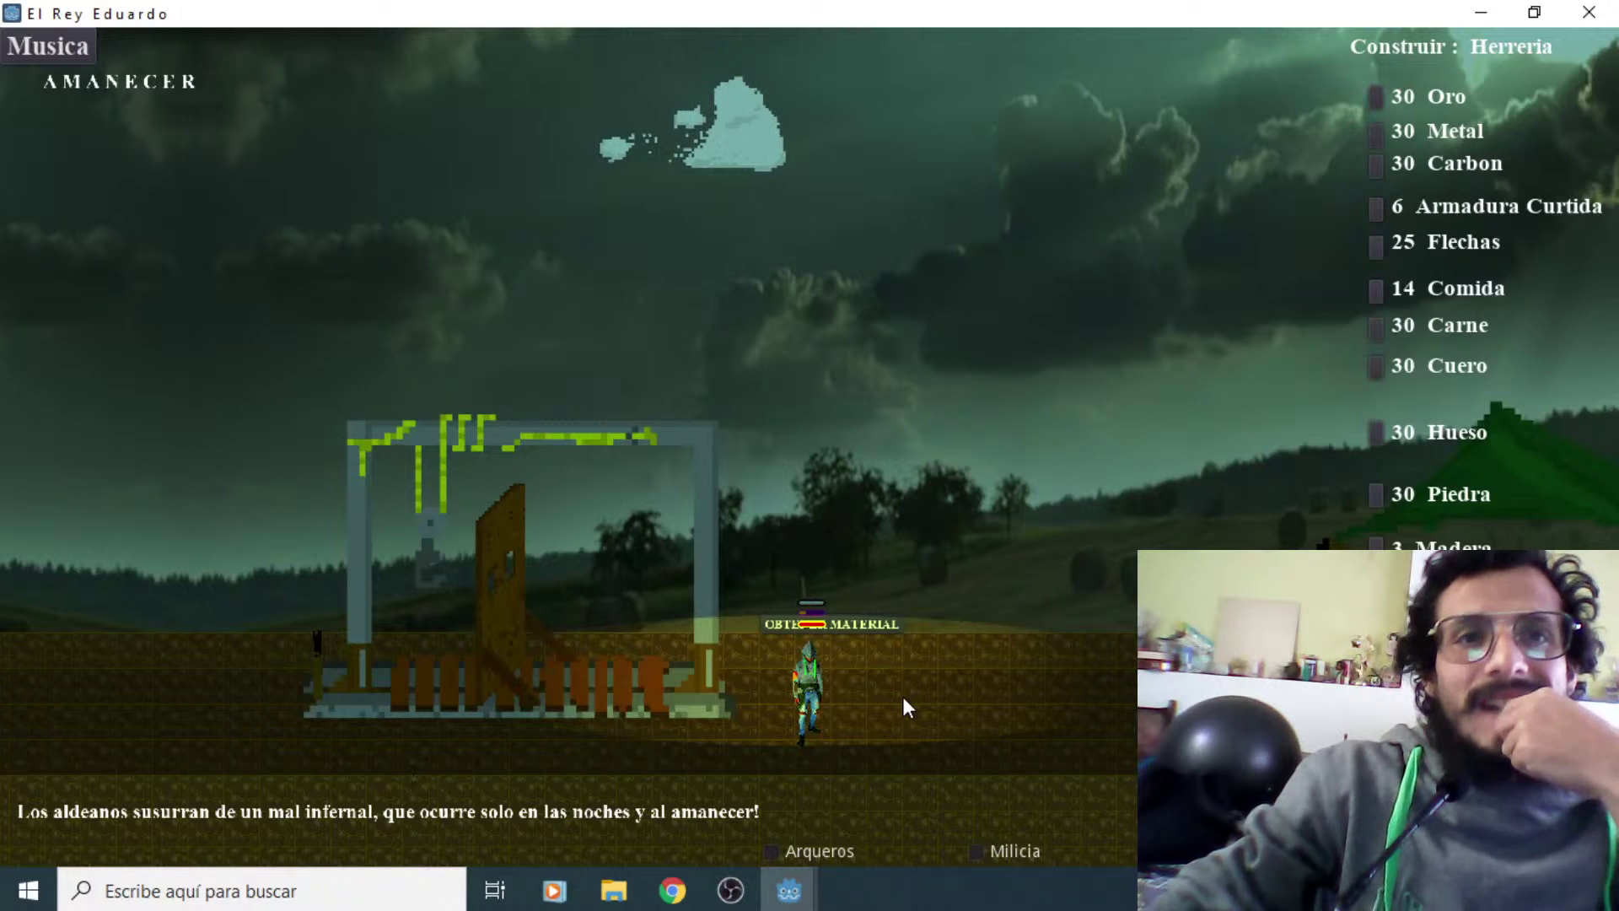
Lead the character out through the stone gate towards the palm trees and thatched hut, shooting arrows at the green archer
{"action": "left_click", "coordinate": [874, 631]}
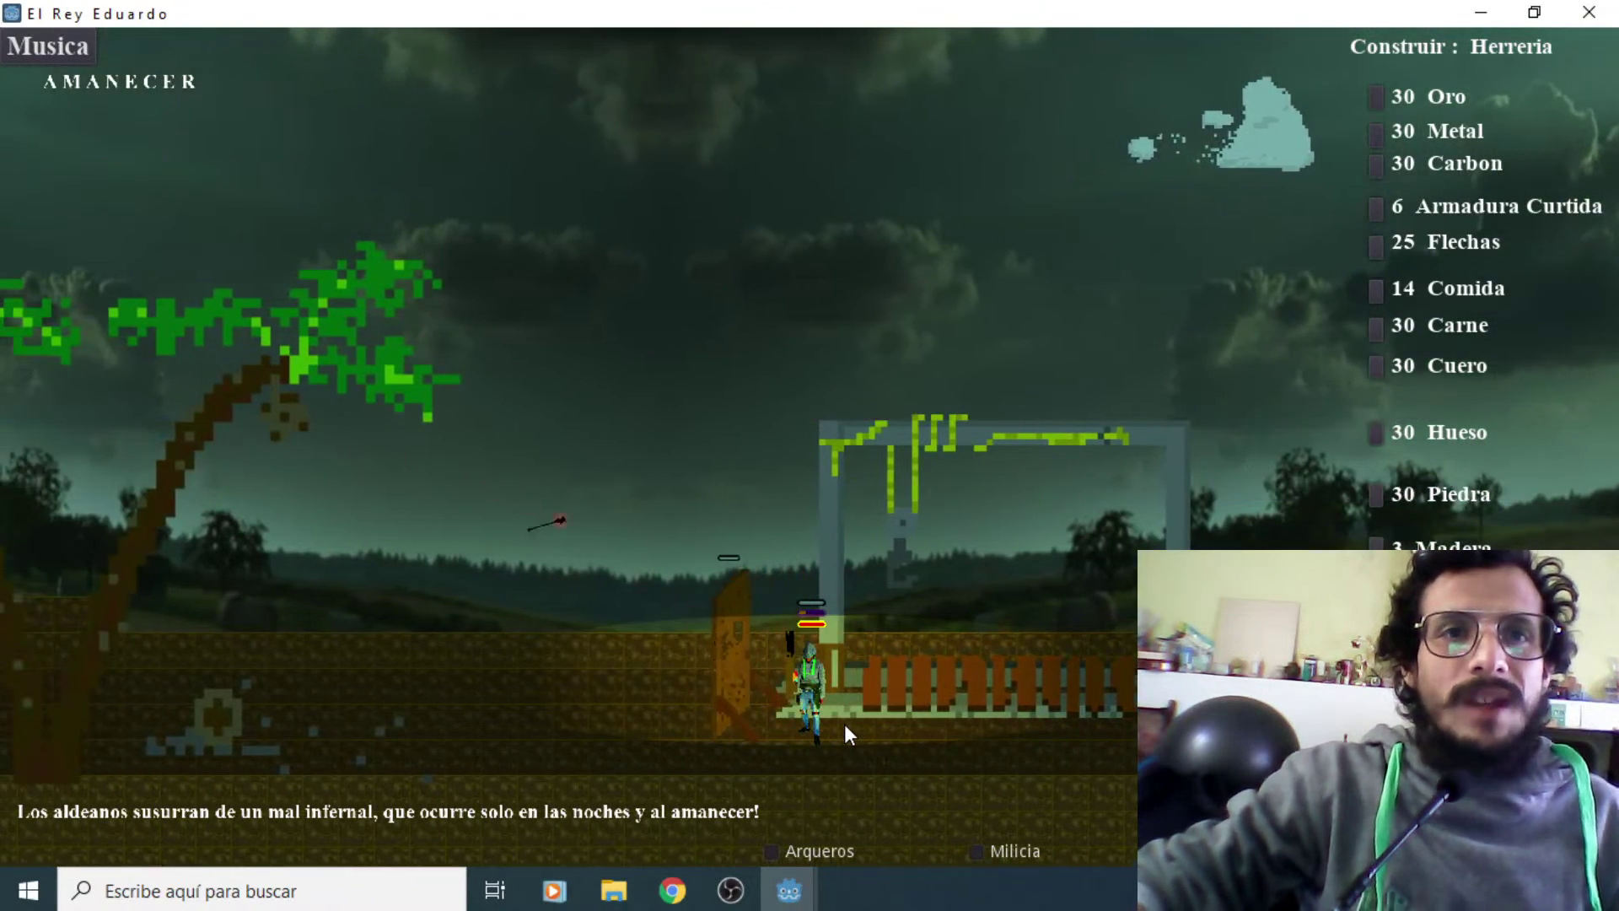
{"action": "key", "text": "Right"}
{"action": "key", "text": "Left"}
{"action": "key", "text": "space"}
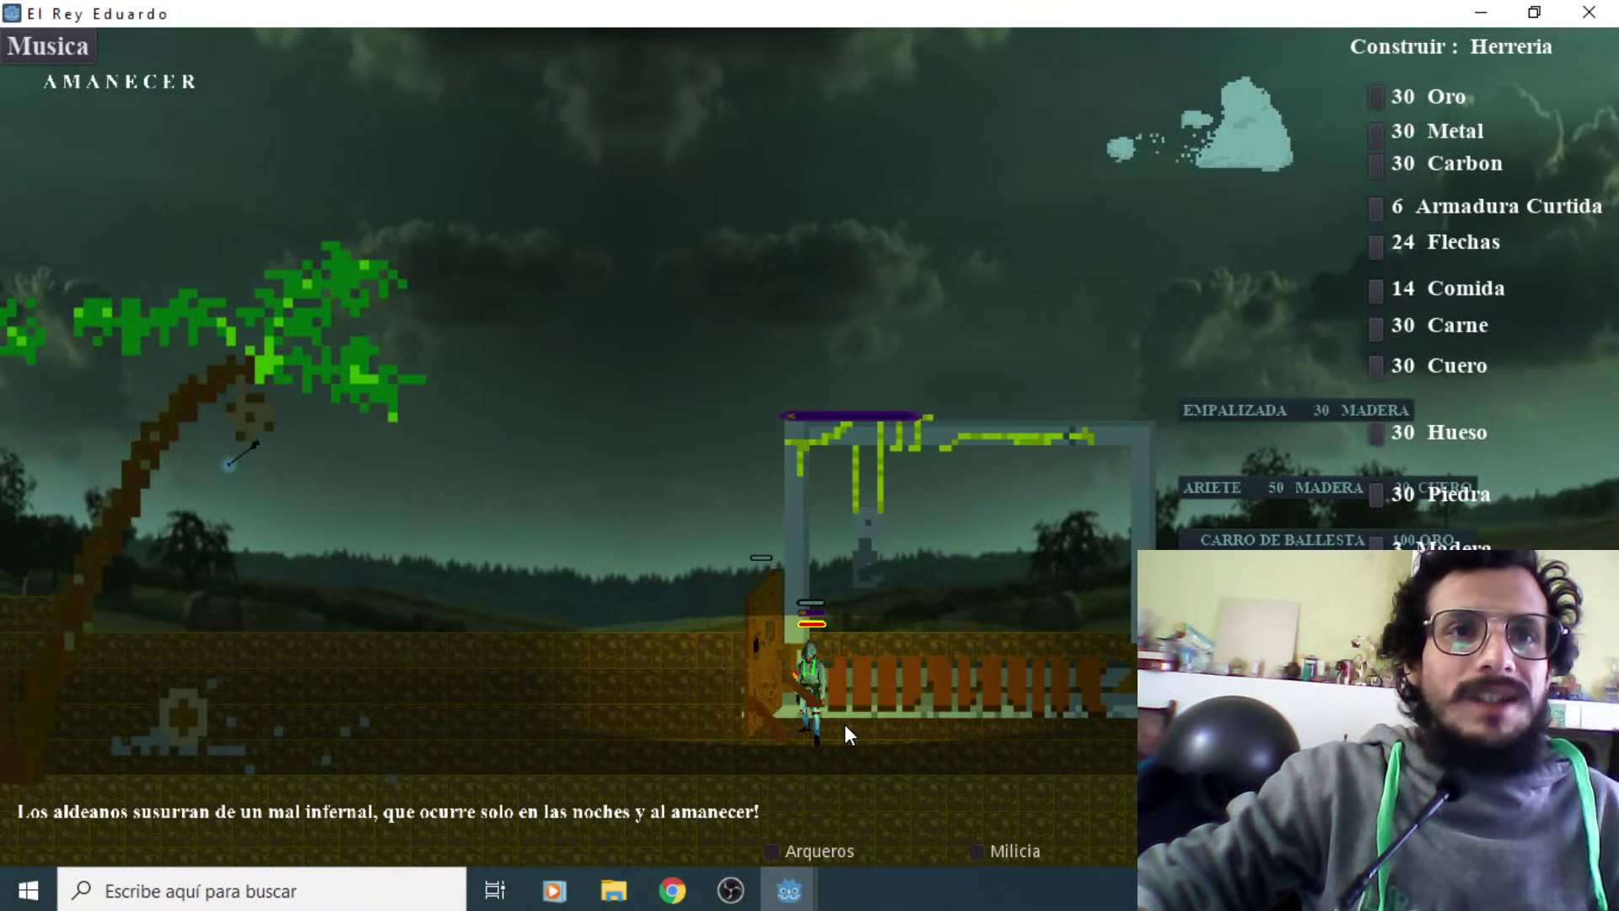
{"action": "key", "text": "Left"}
{"action": "key", "text": "Left"}
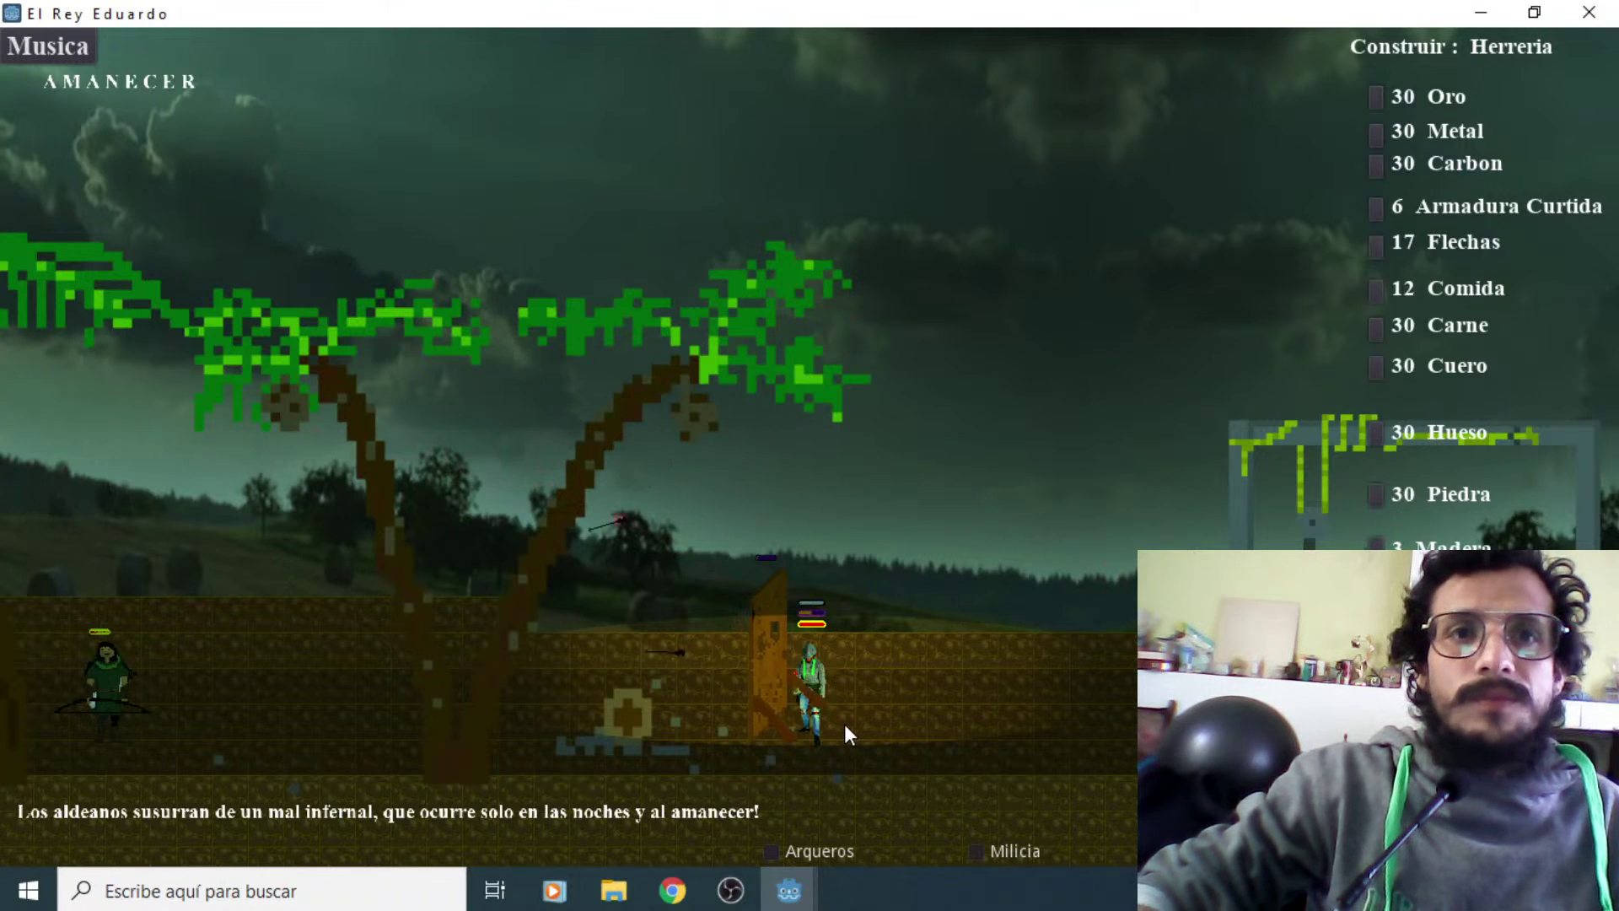
{"action": "key", "text": "Left"}
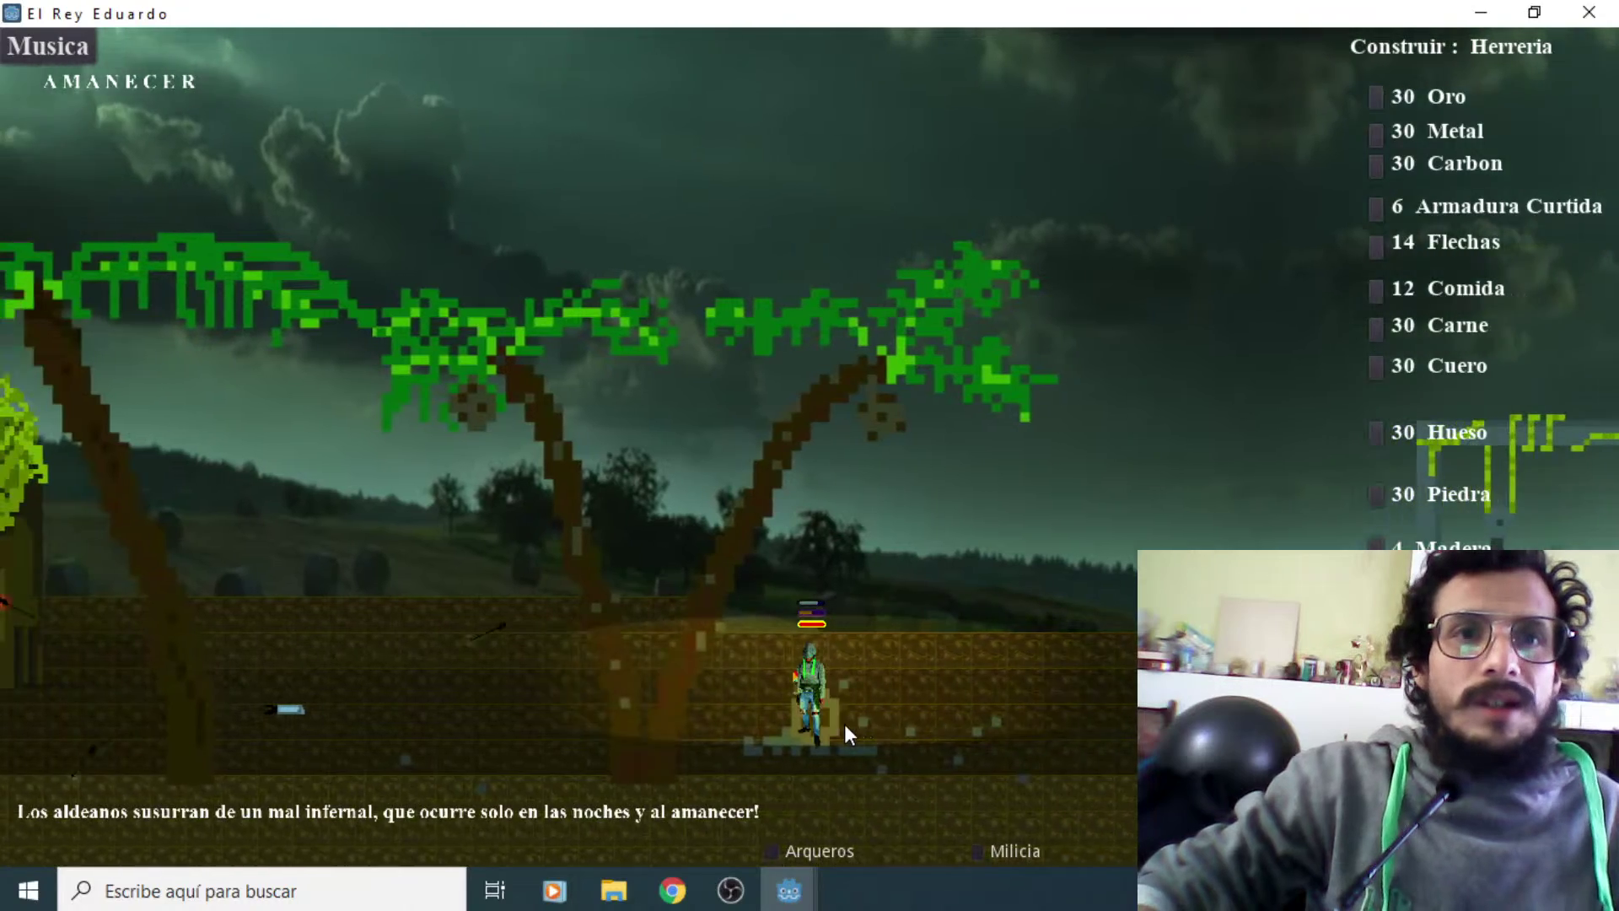
{"action": "key", "text": "Left"}
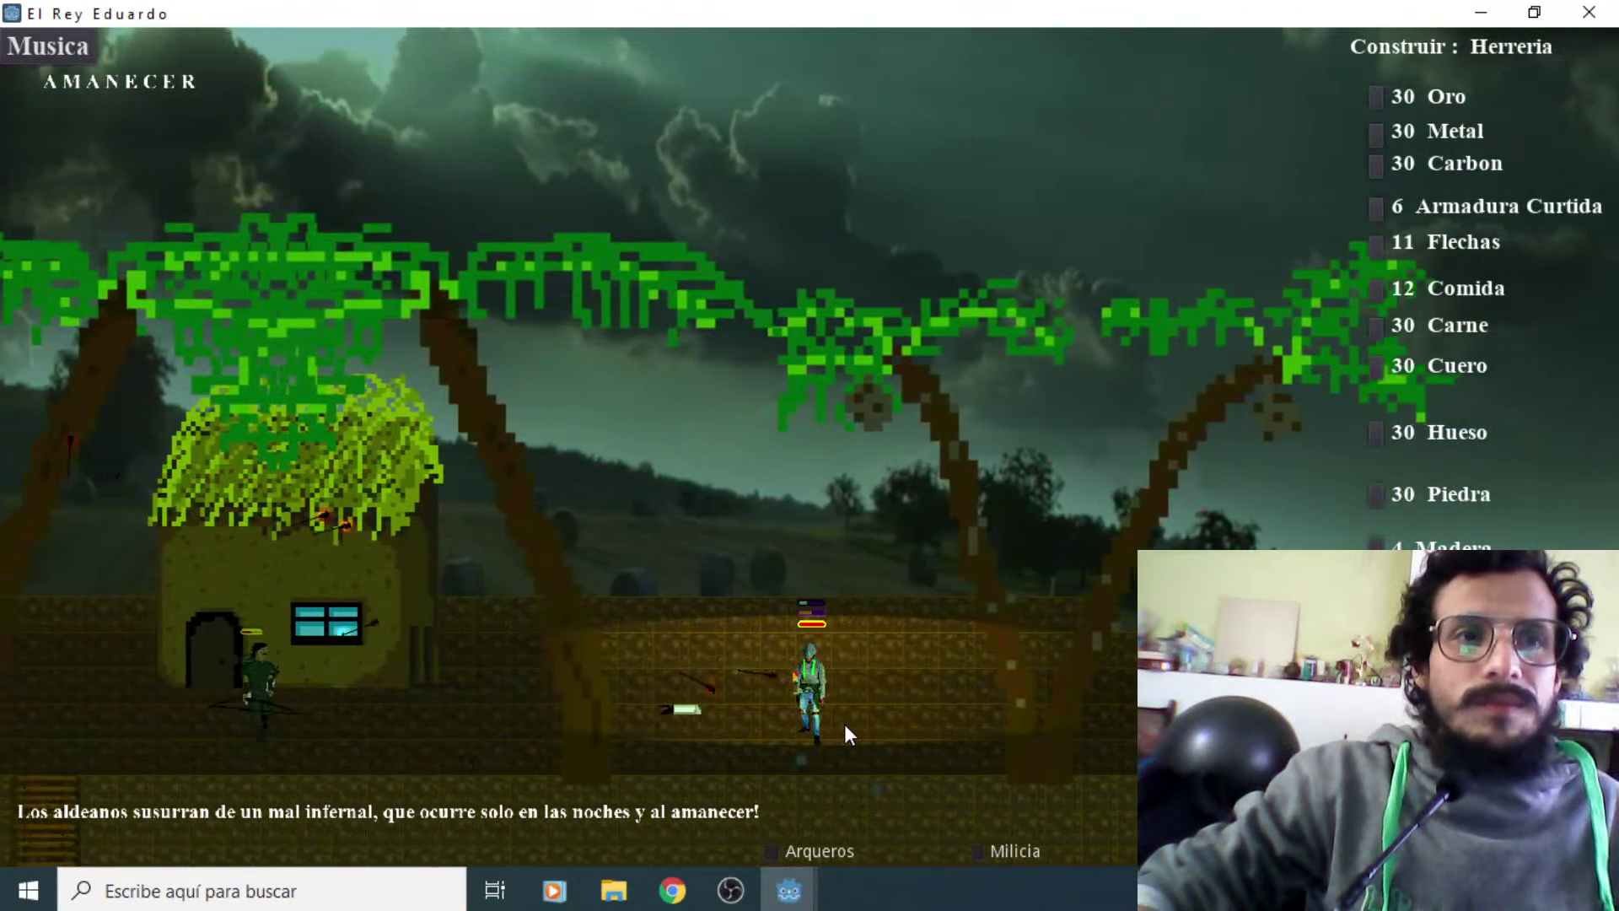
Return the character to the stone gate and shoot two arrows
{"action": "key", "text": "Right"}
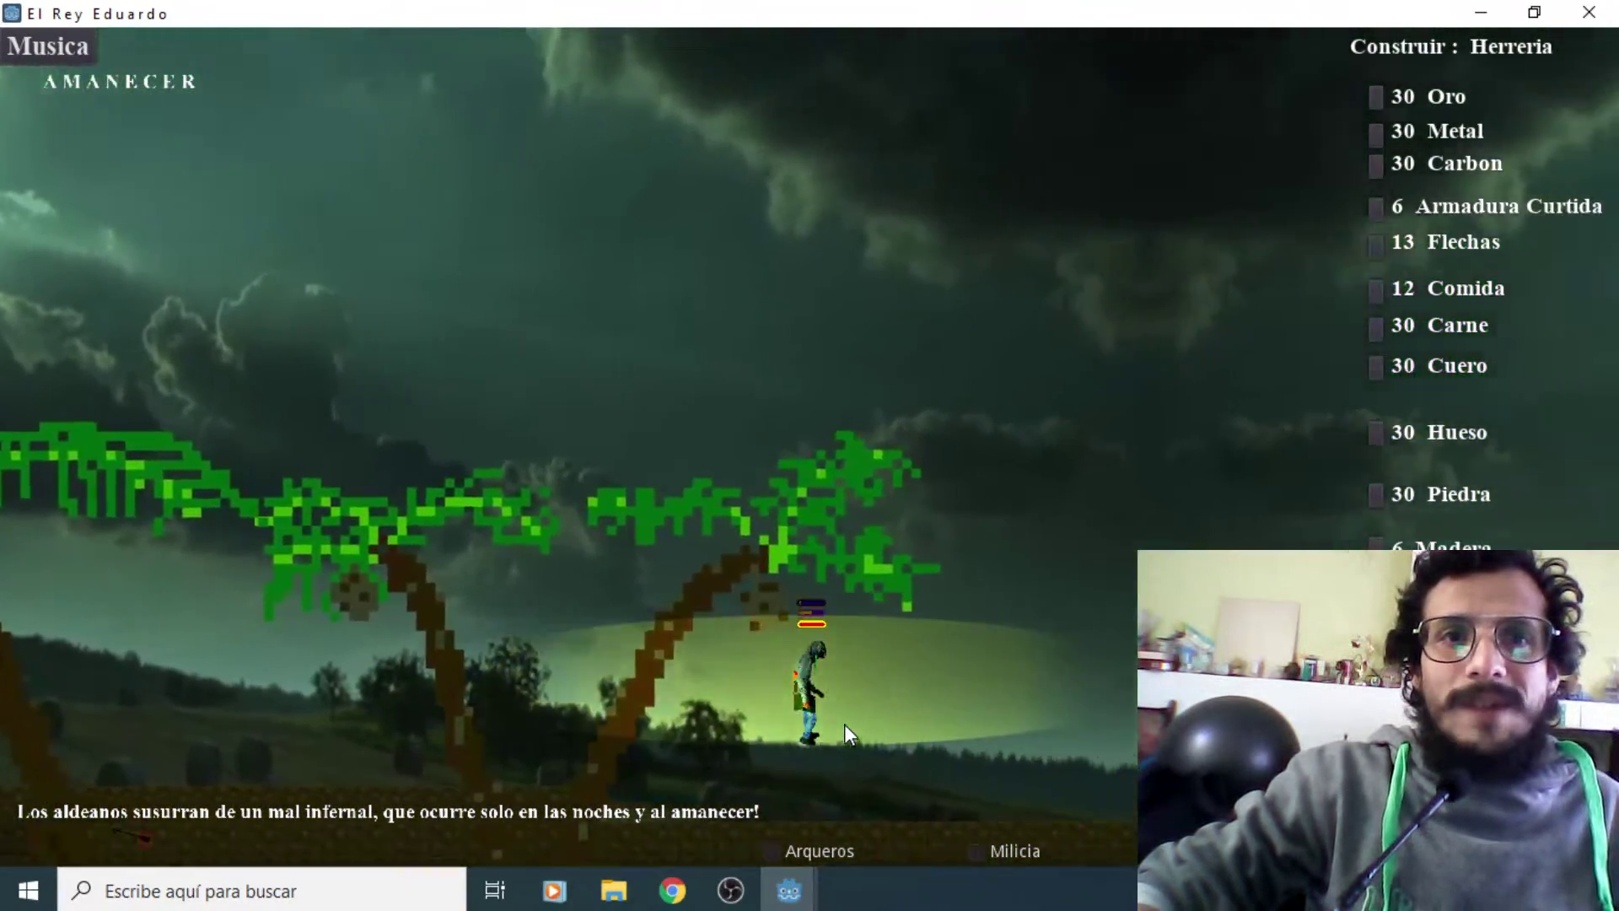
{"action": "key", "text": "Right"}
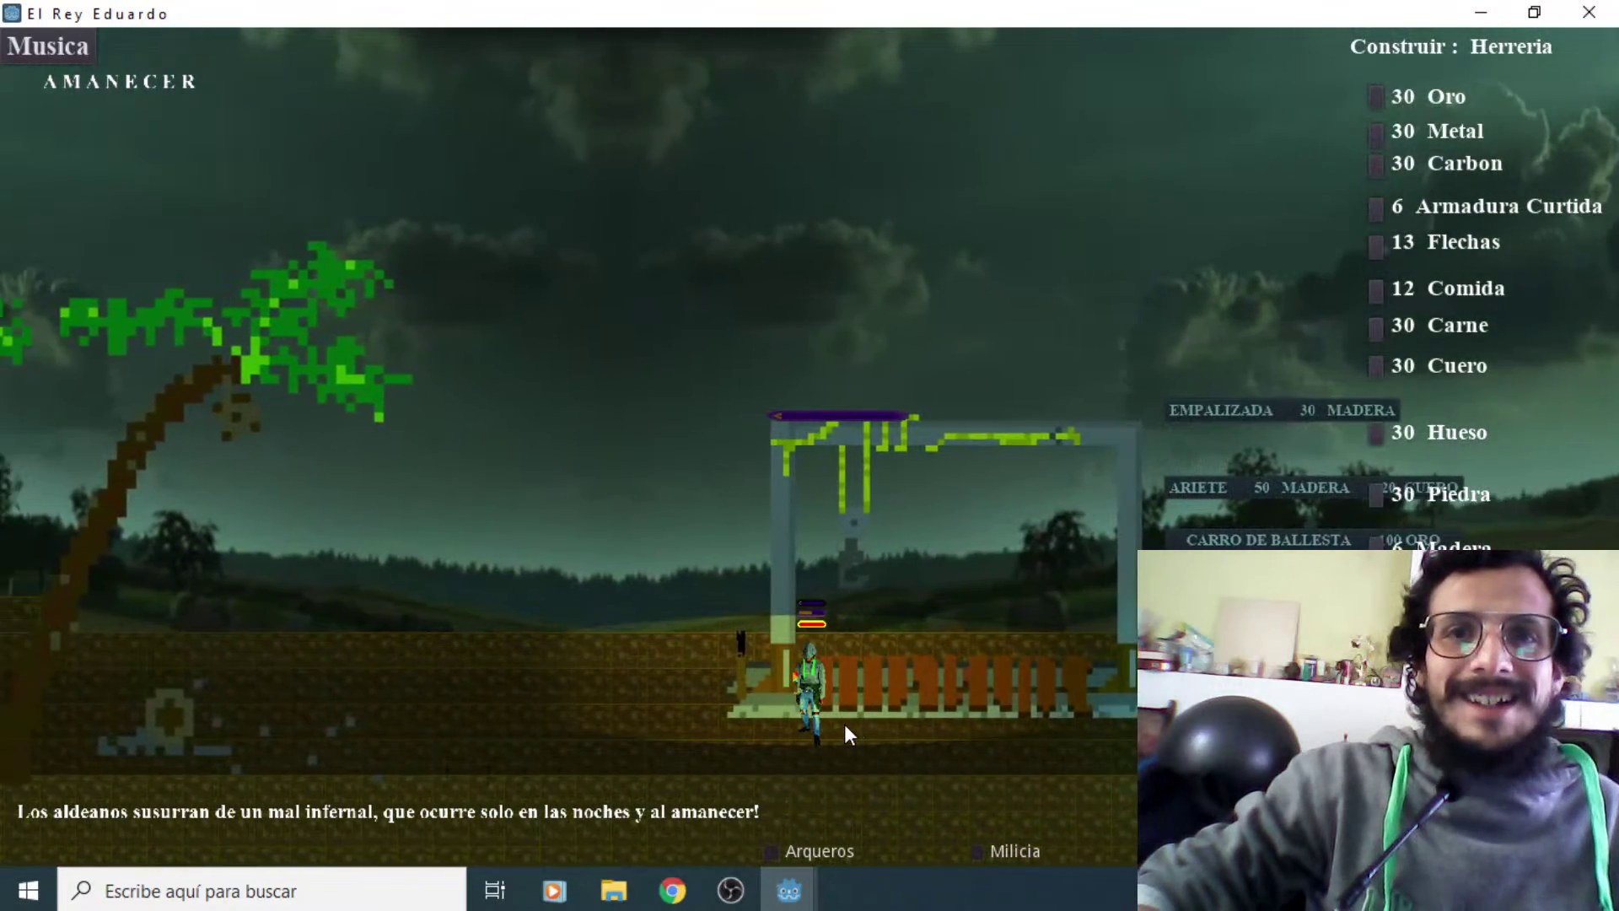
{"action": "key", "text": "Right"}
{"action": "key", "text": "Left"}
{"action": "key", "text": "space"}
{"action": "key", "text": "space"}
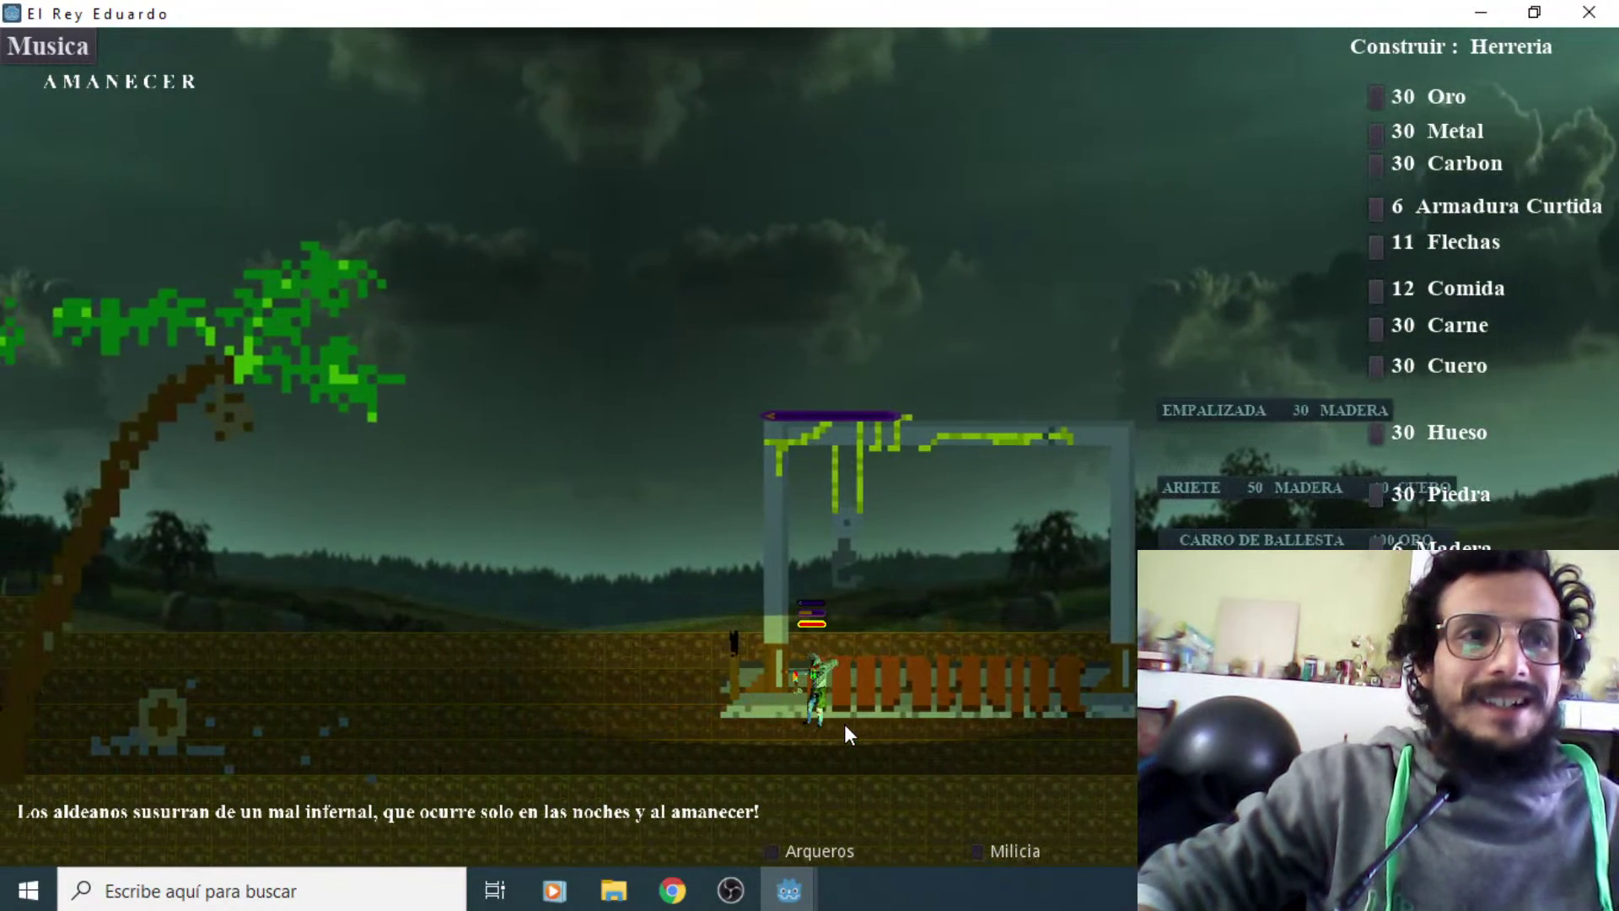
Walk the character from the stone gate to the green-roofed storehouse
{"action": "key", "text": "Right"}
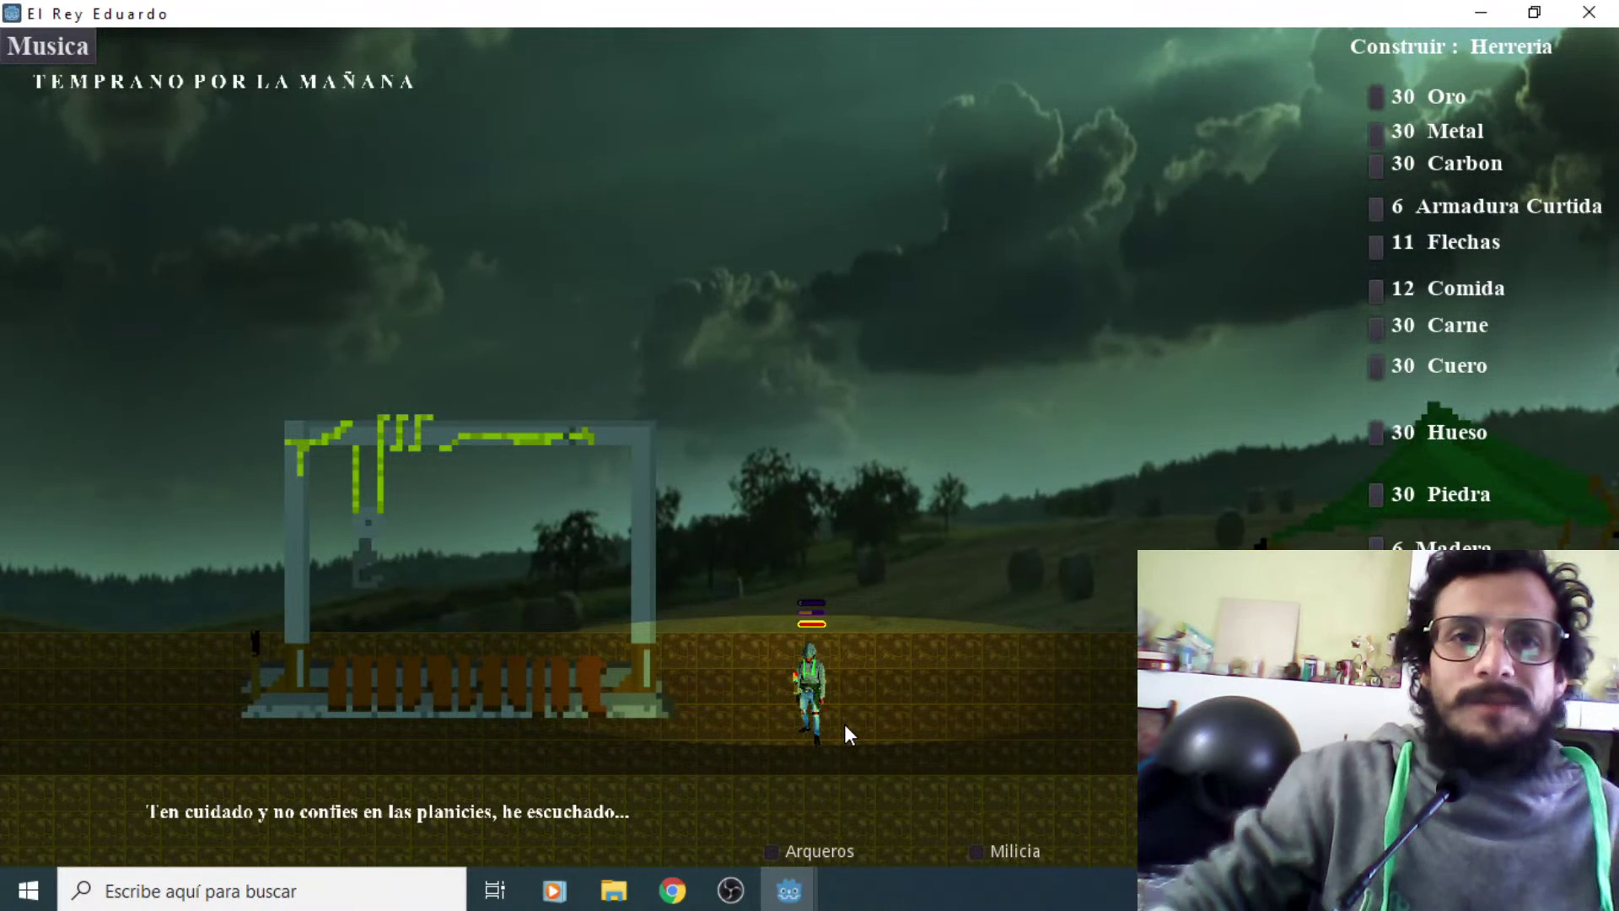
{"action": "key", "text": "Right"}
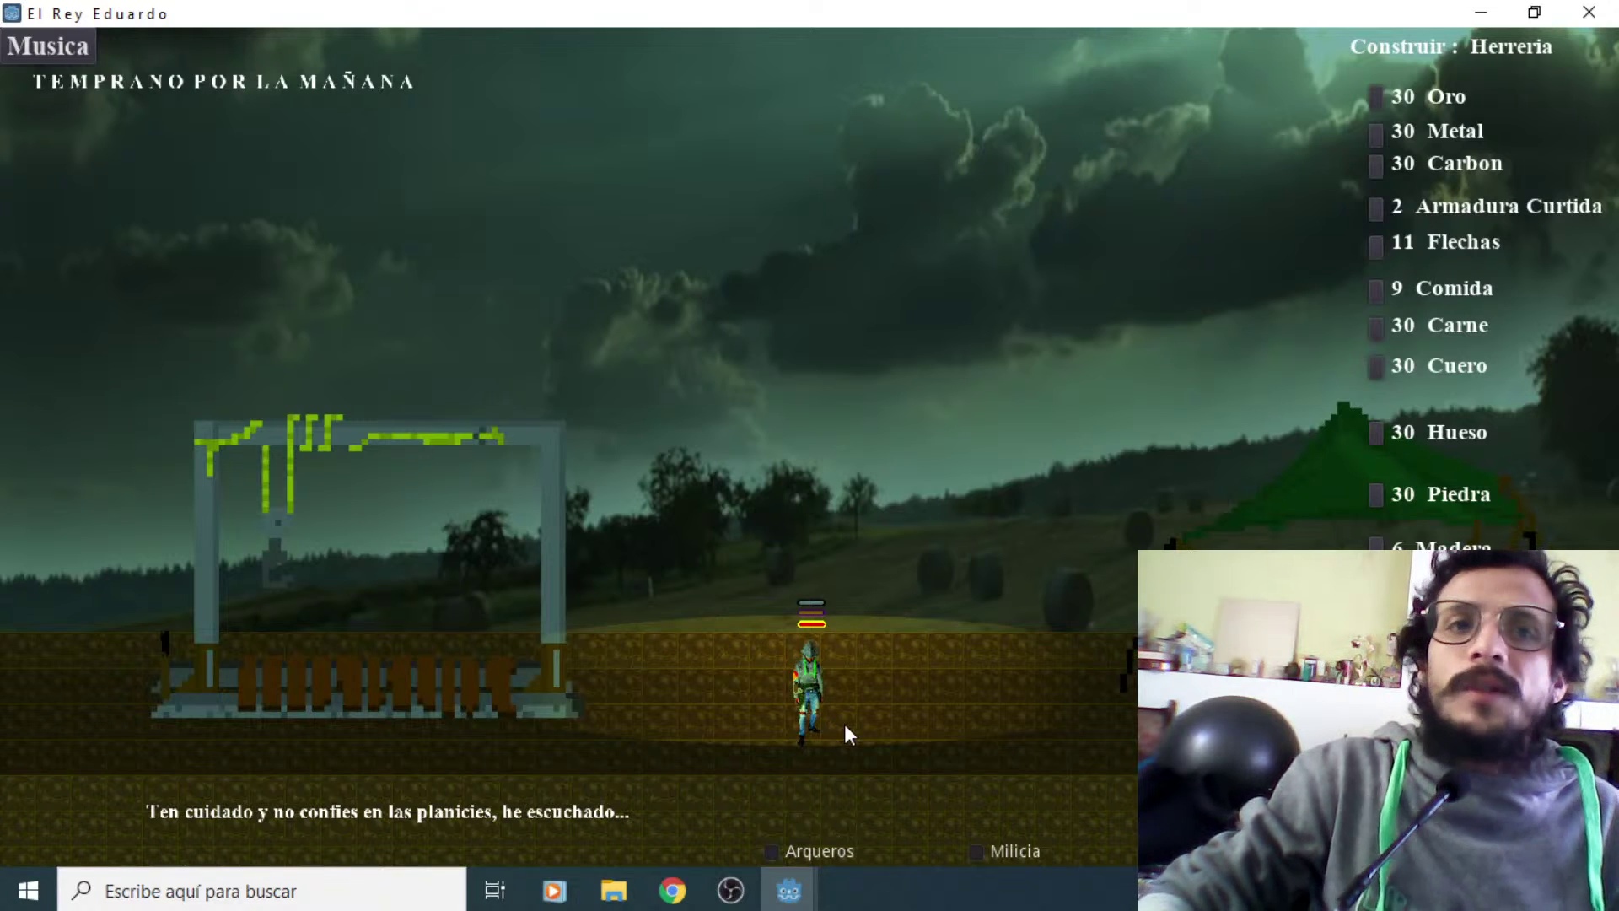
{"action": "key", "text": "Right"}
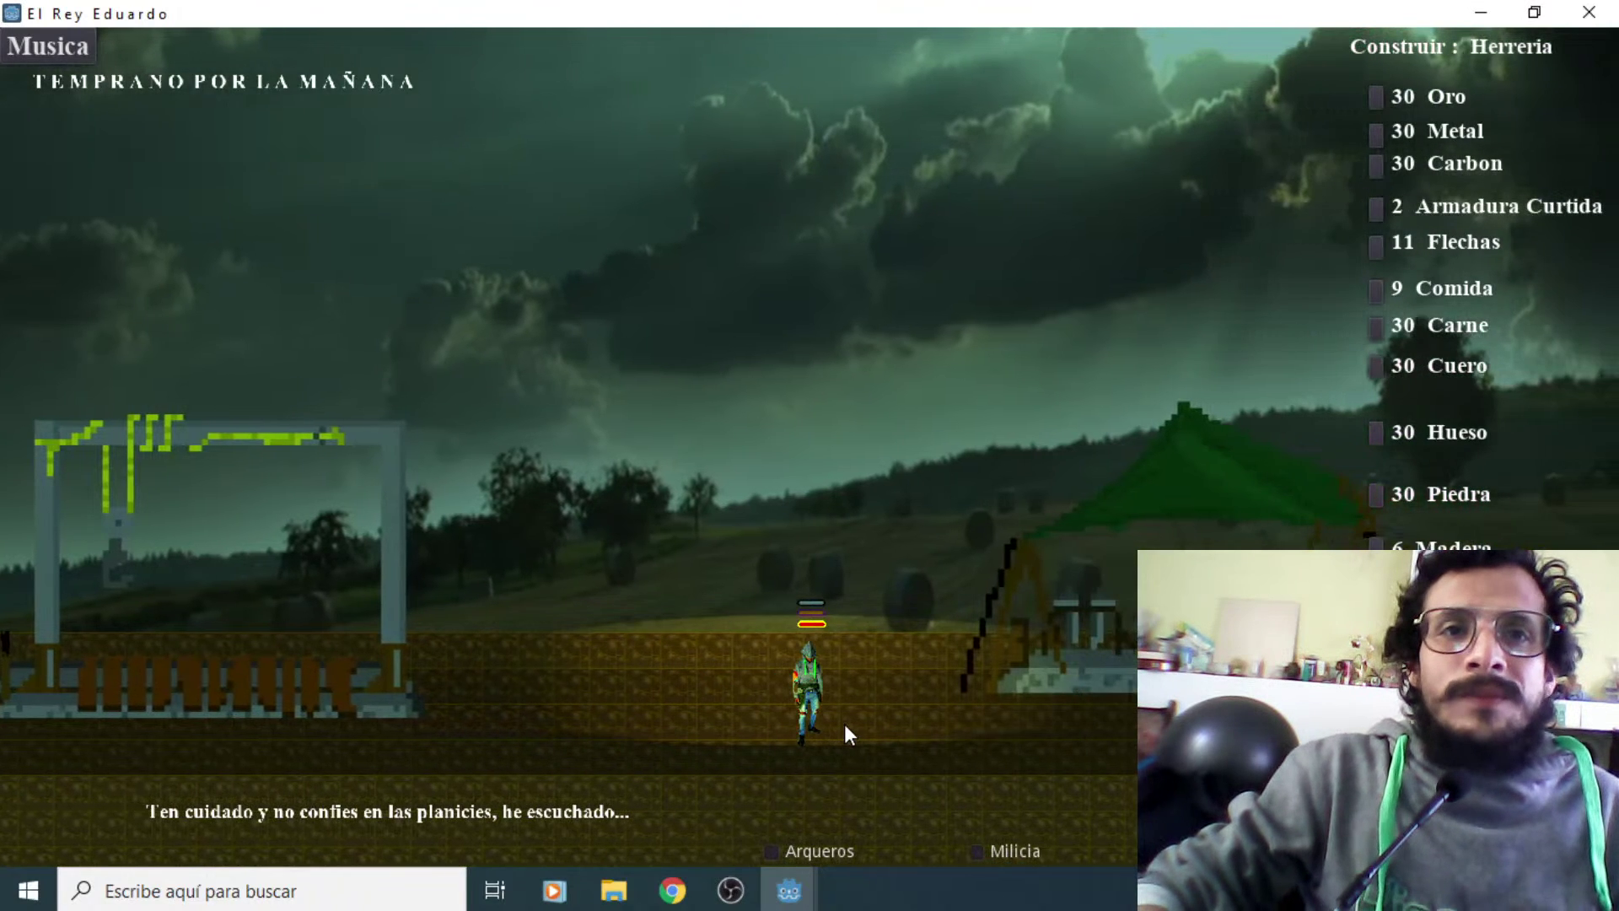
{"action": "key", "text": "Left"}
{"action": "key", "text": "Left"}
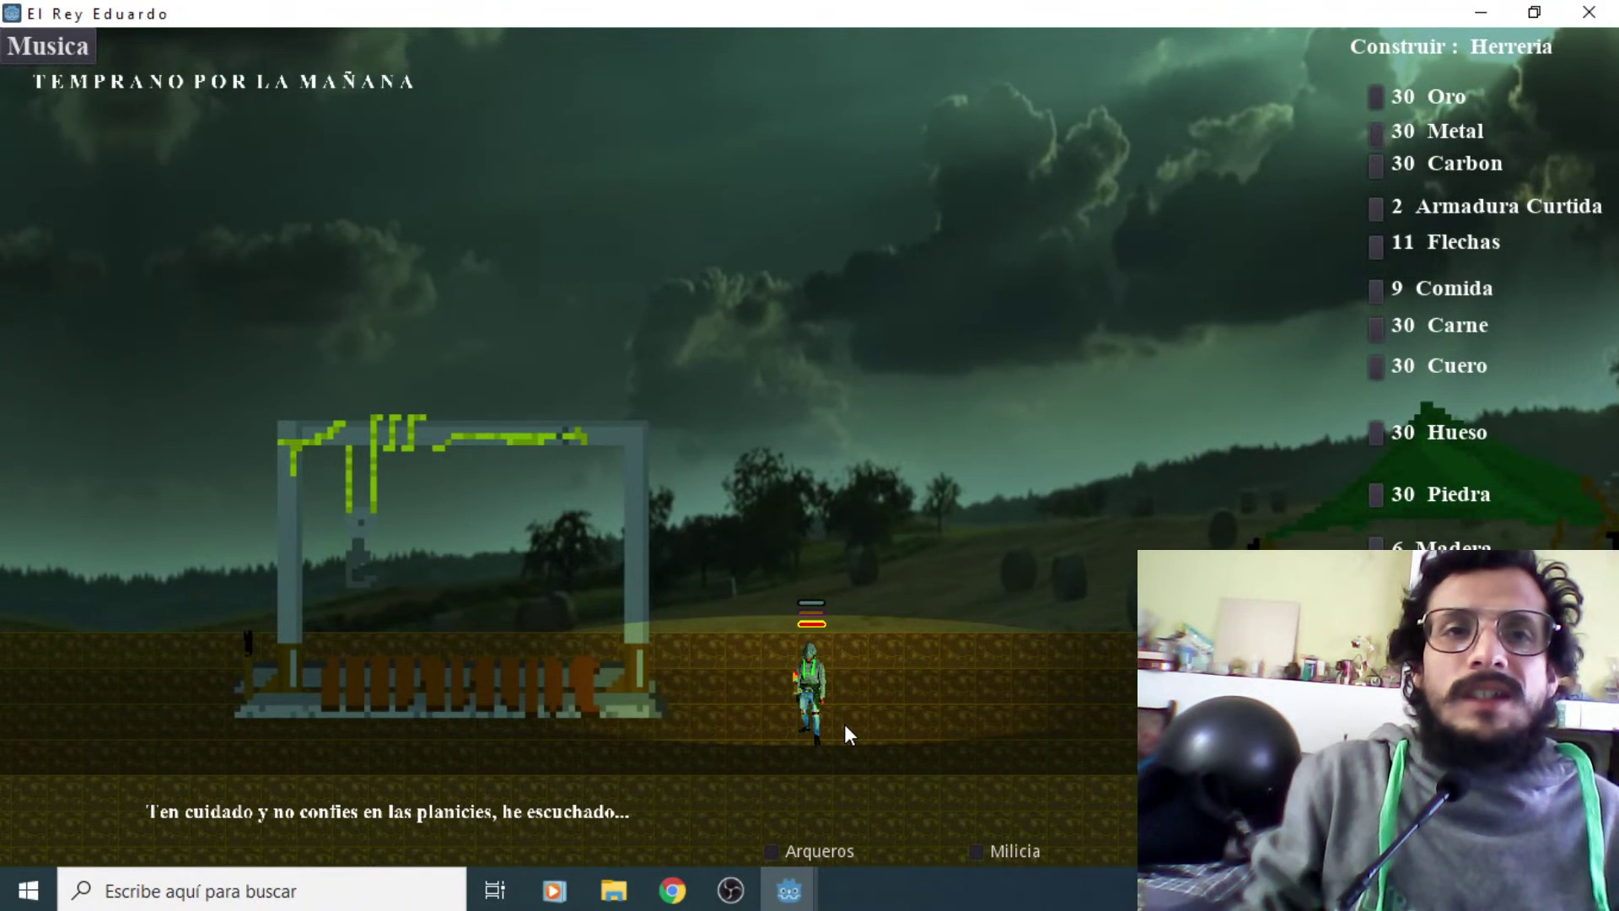
{"action": "key", "text": "Right"}
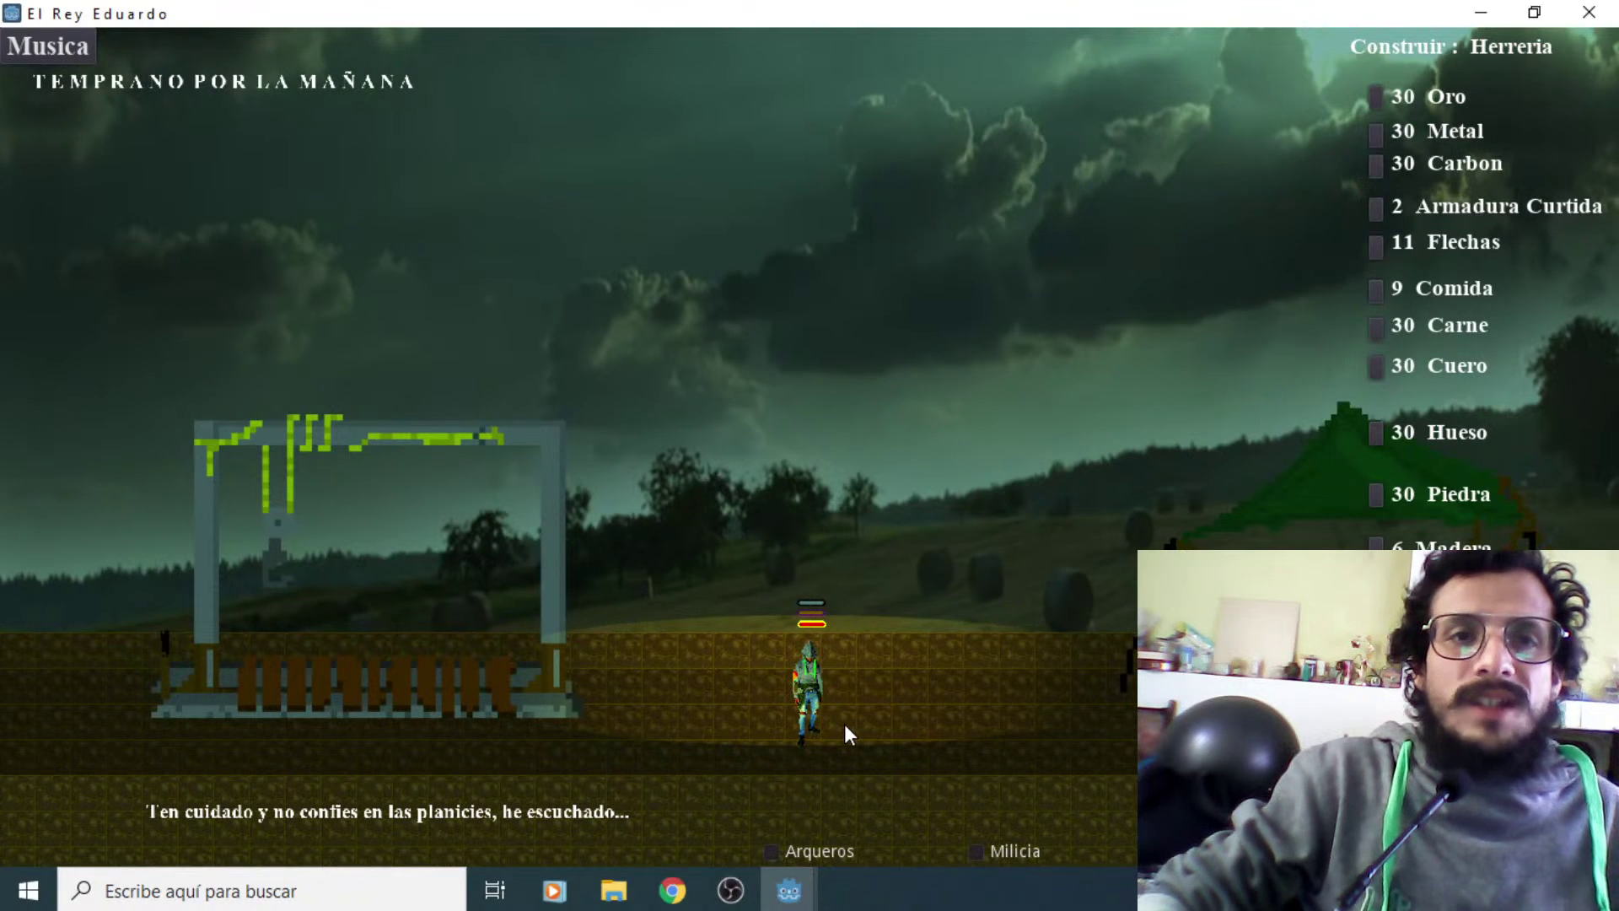
{"action": "key", "text": "Right"}
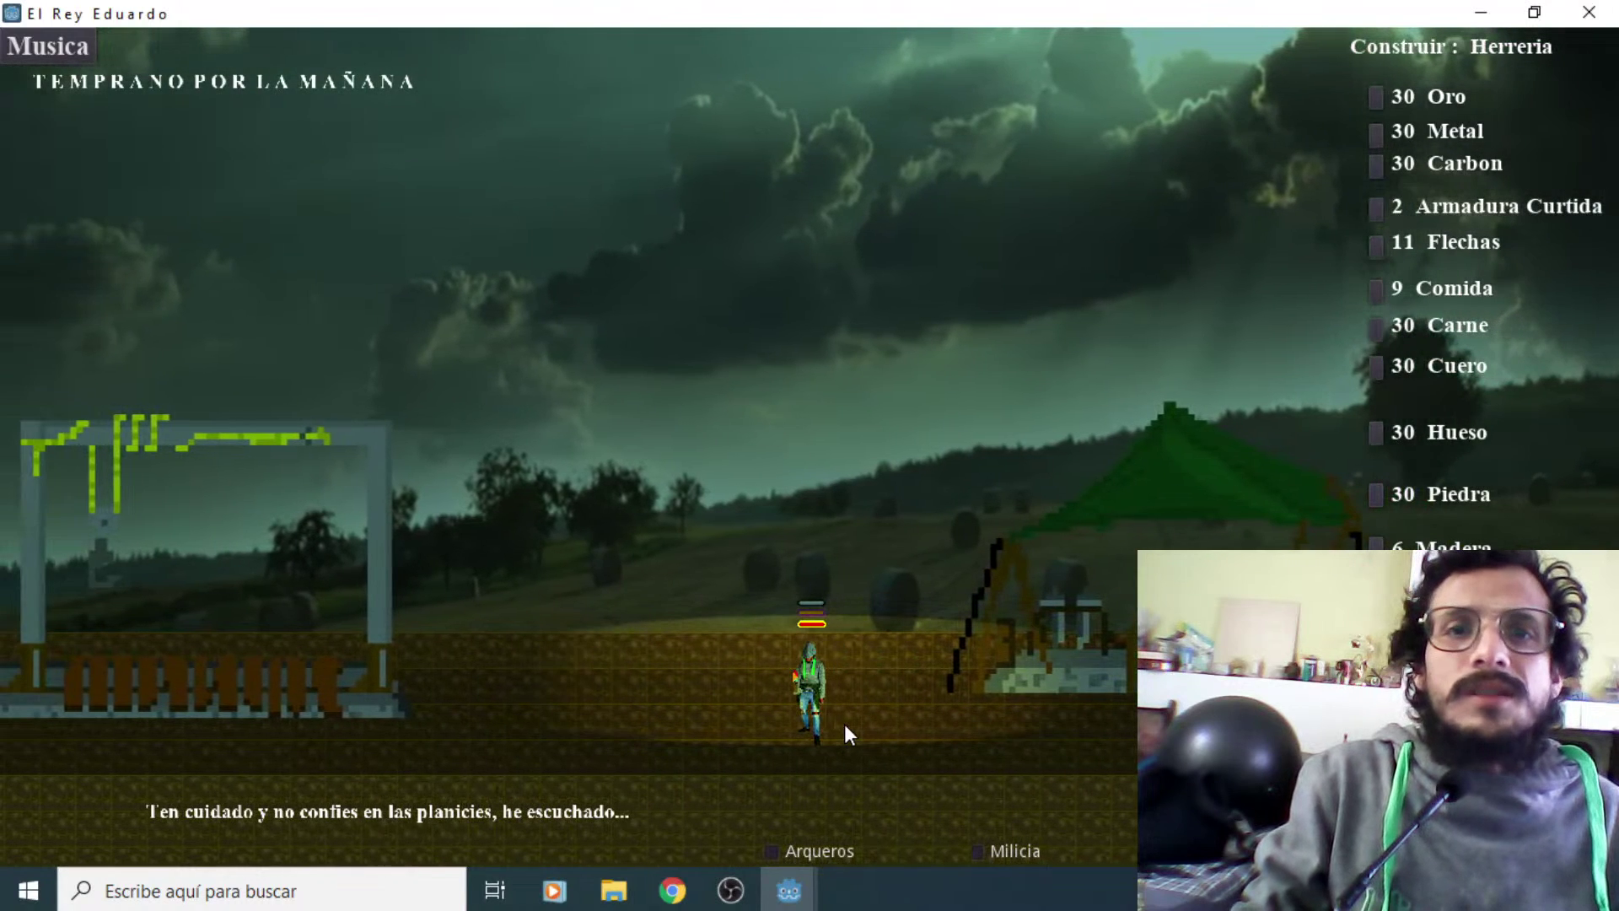
{"action": "key", "text": "Right"}
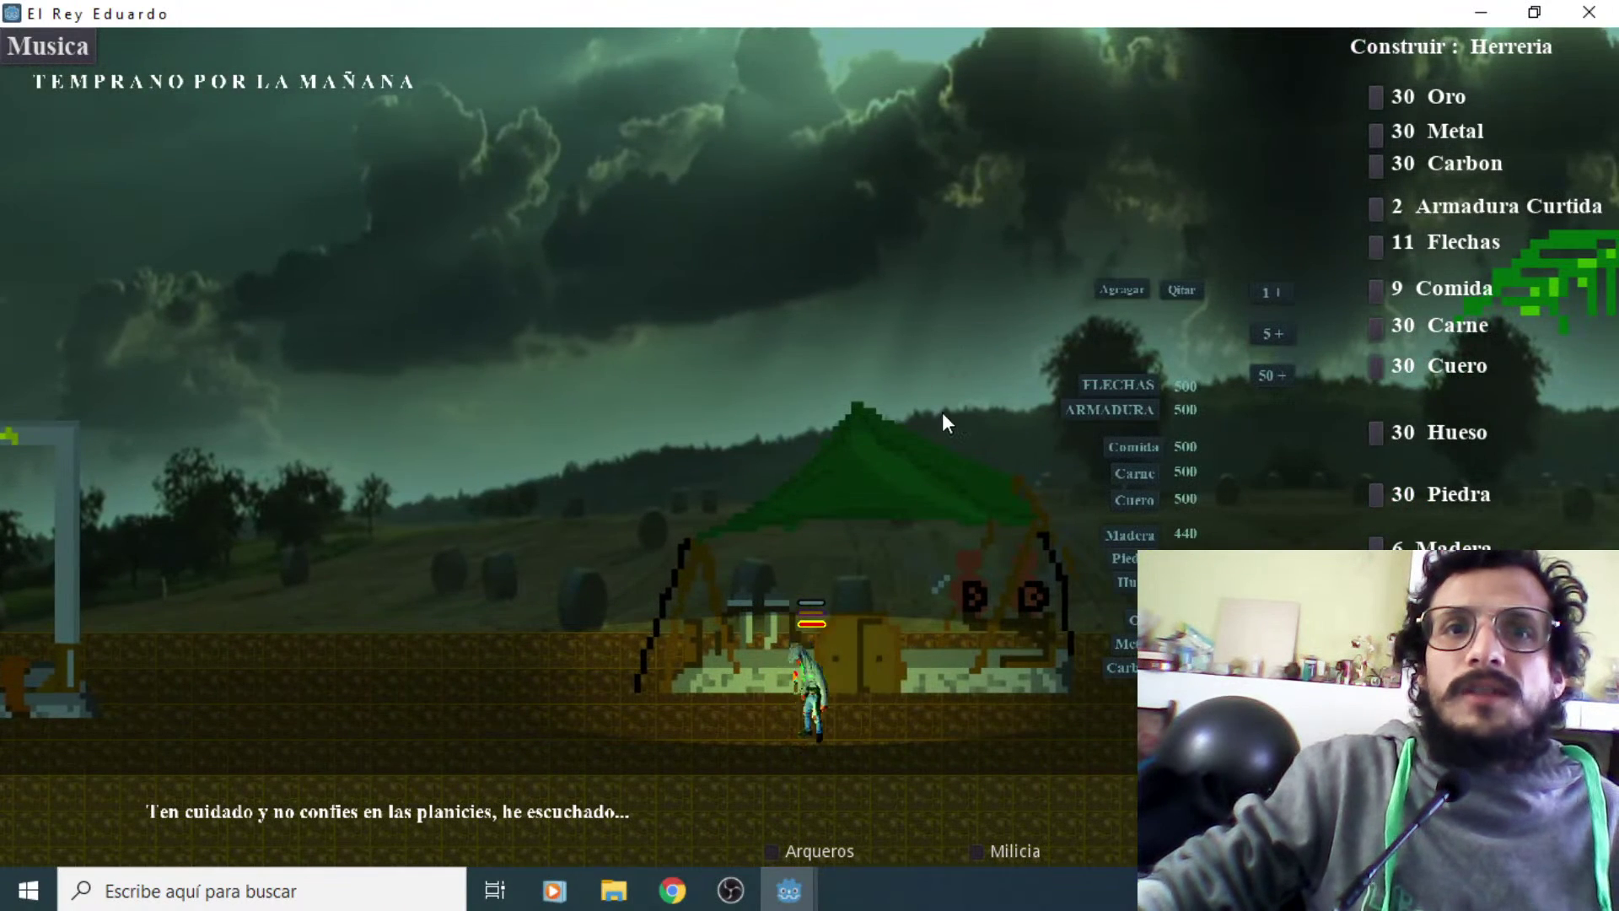
Position the character in front of the green-roofed storehouse and withdraw 100 units of Comida
{"action": "key", "text": "Right"}
{"action": "key", "text": "Left"}
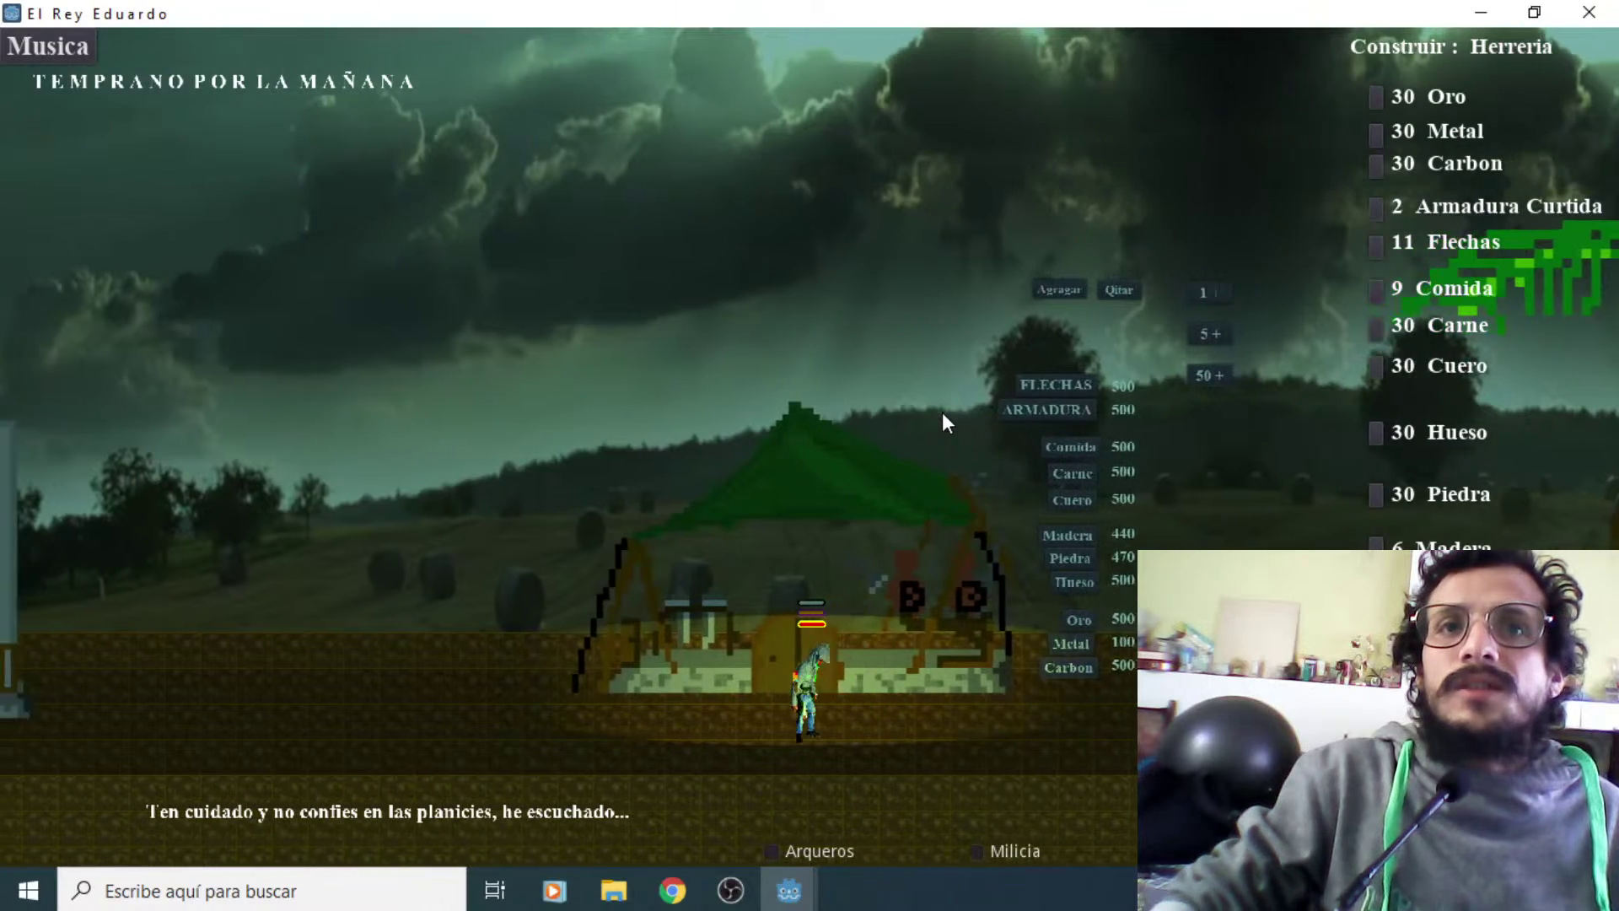
{"action": "key", "text": "Up"}
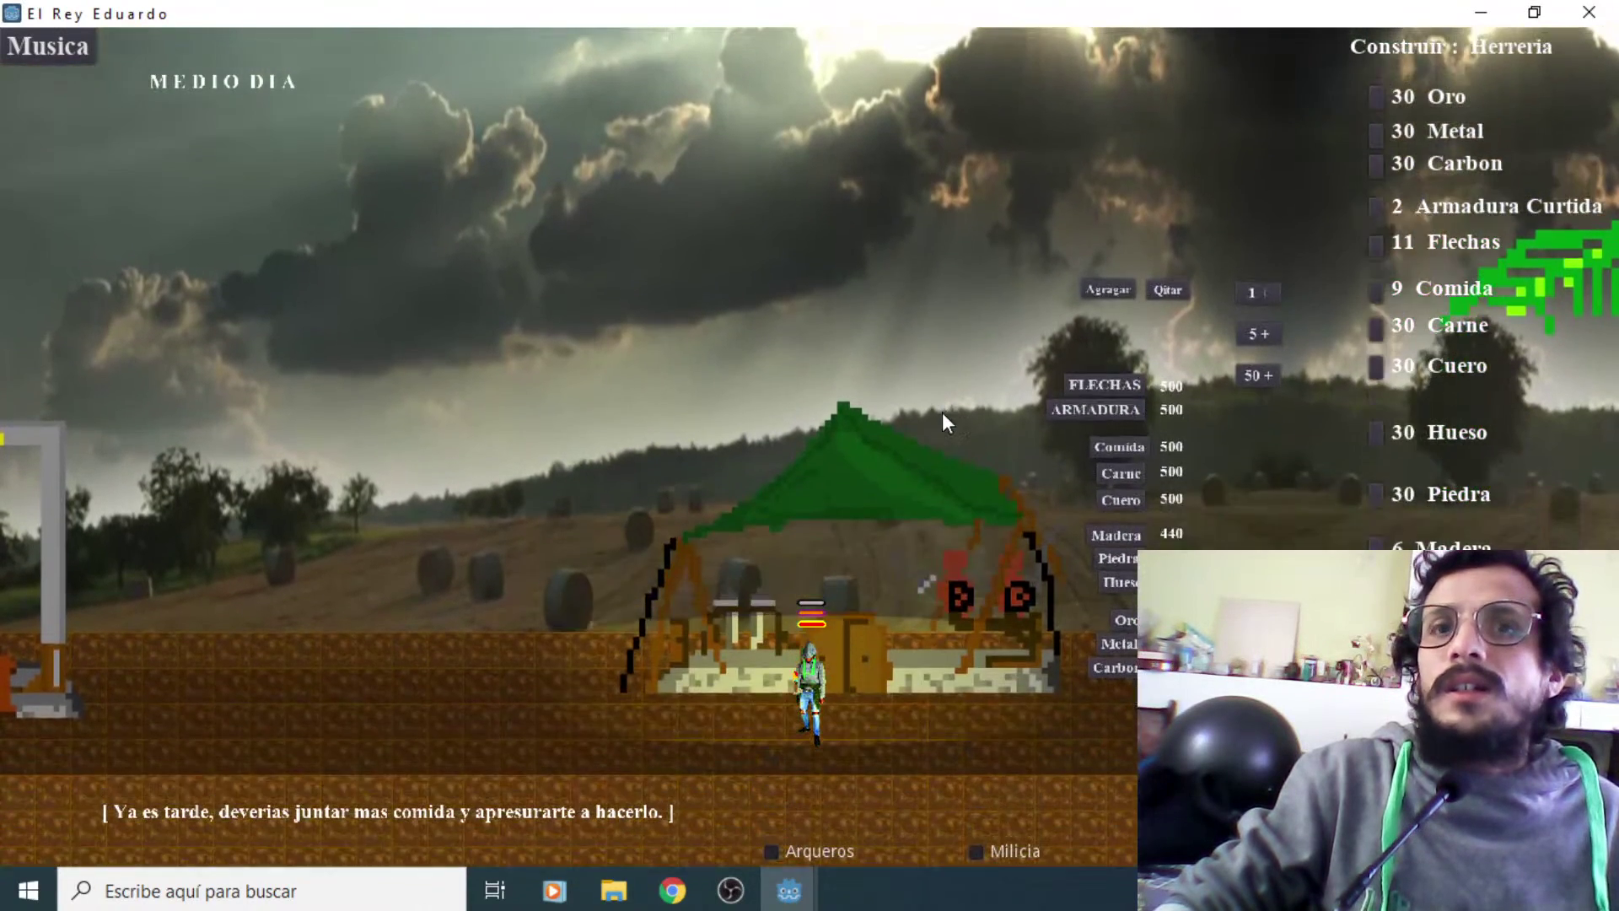
{"action": "key", "text": "Right"}
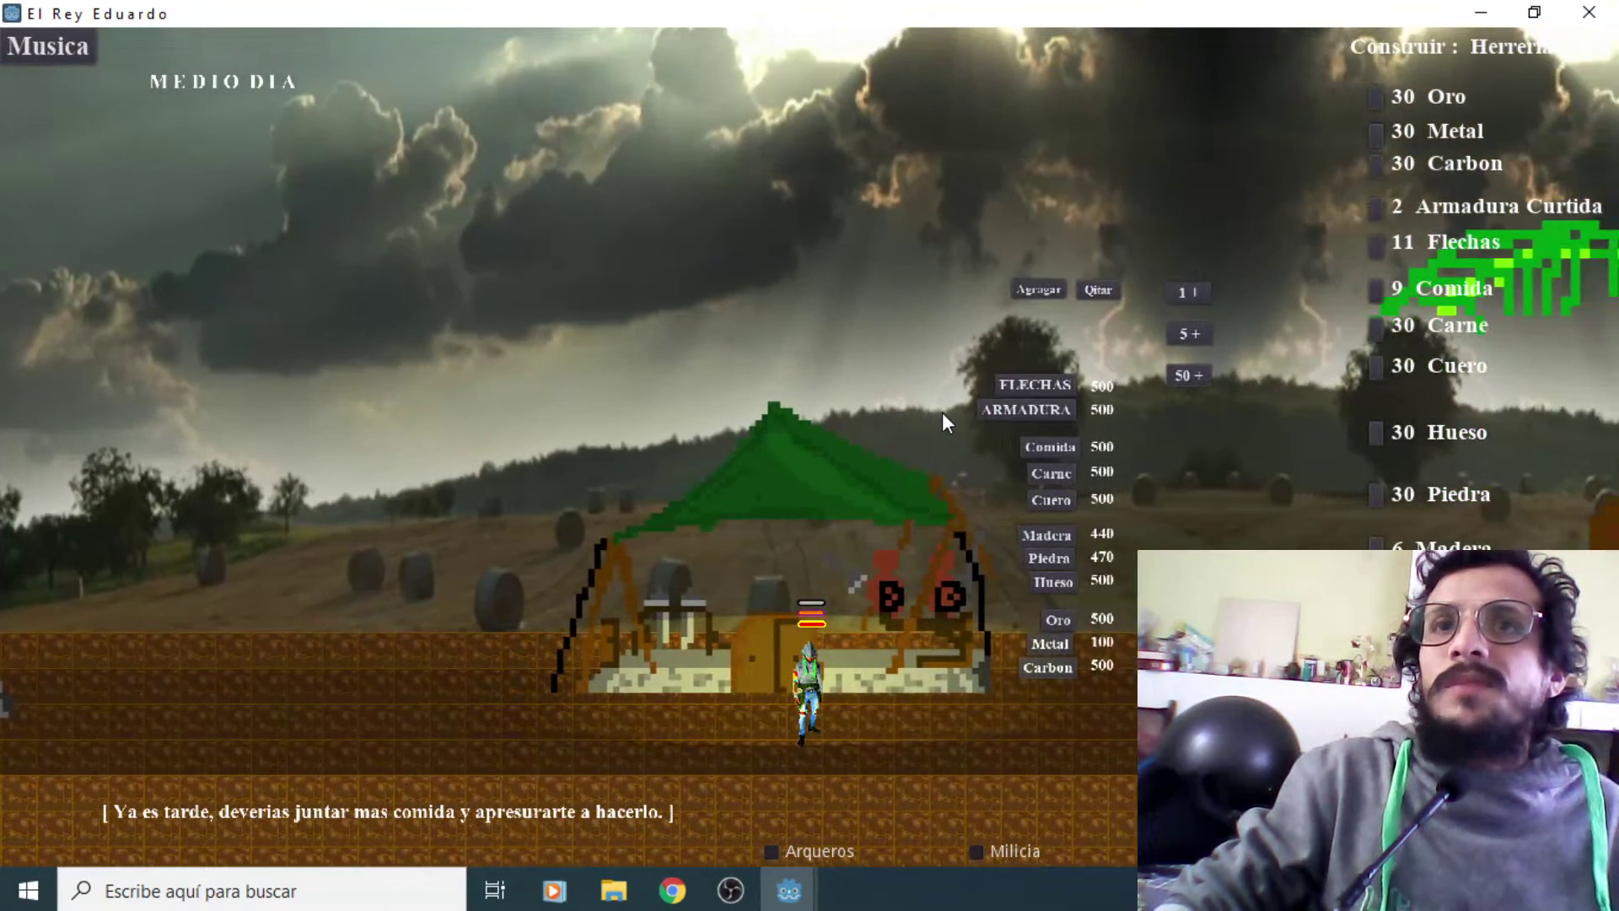
{"action": "key", "text": "Left"}
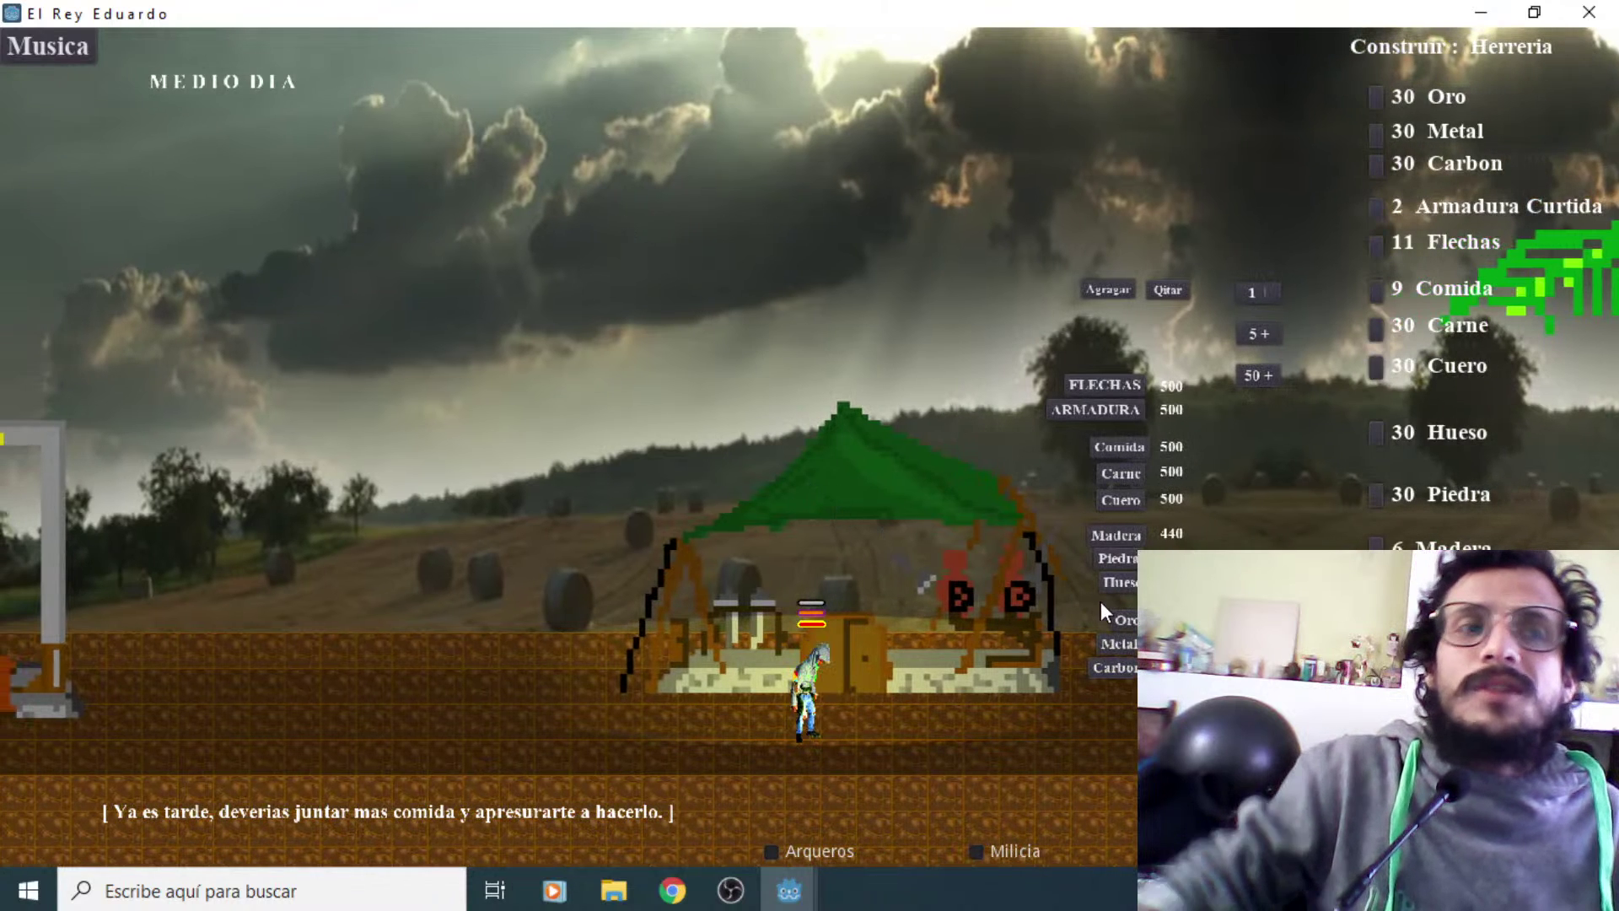
{"action": "key", "text": "Right"}
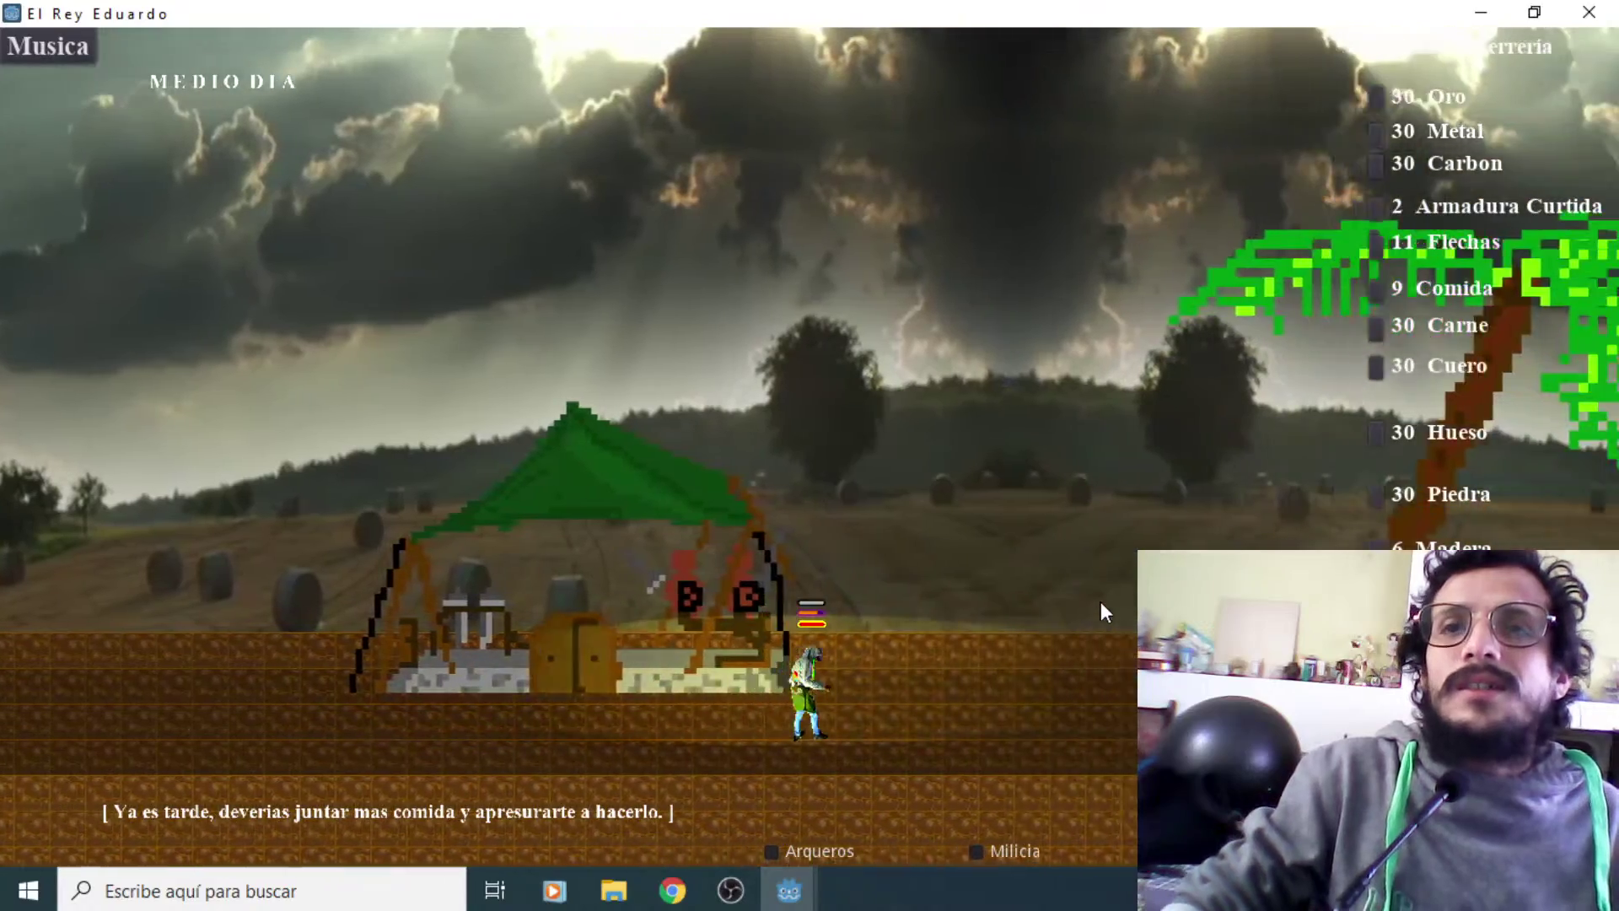
{"action": "key", "text": "Left"}
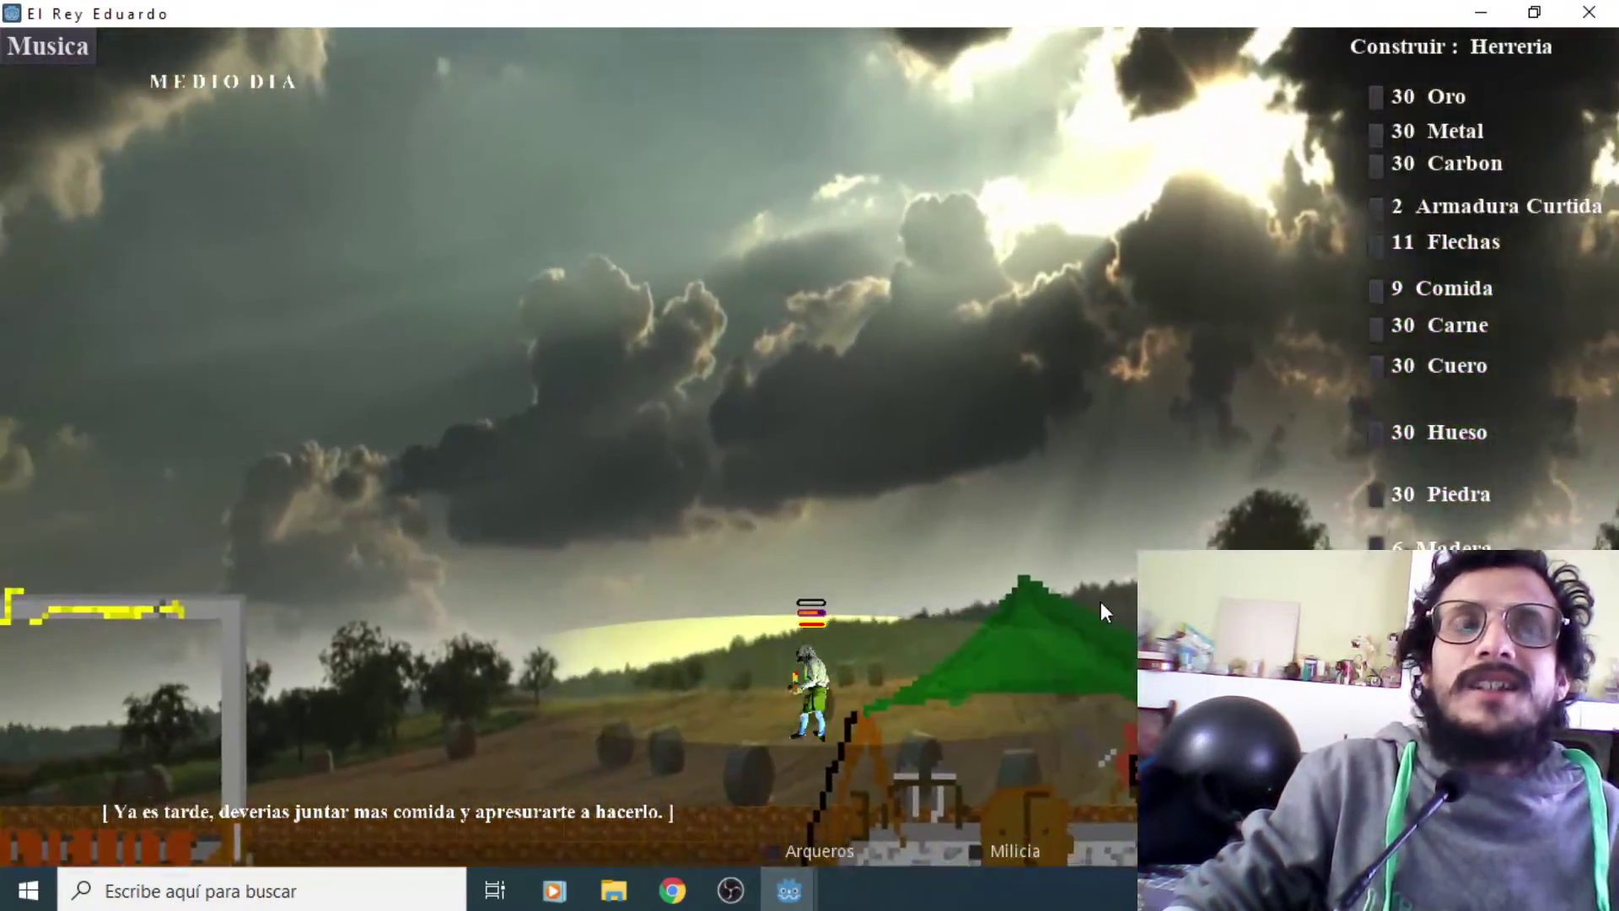
{"action": "key", "text": "Right"}
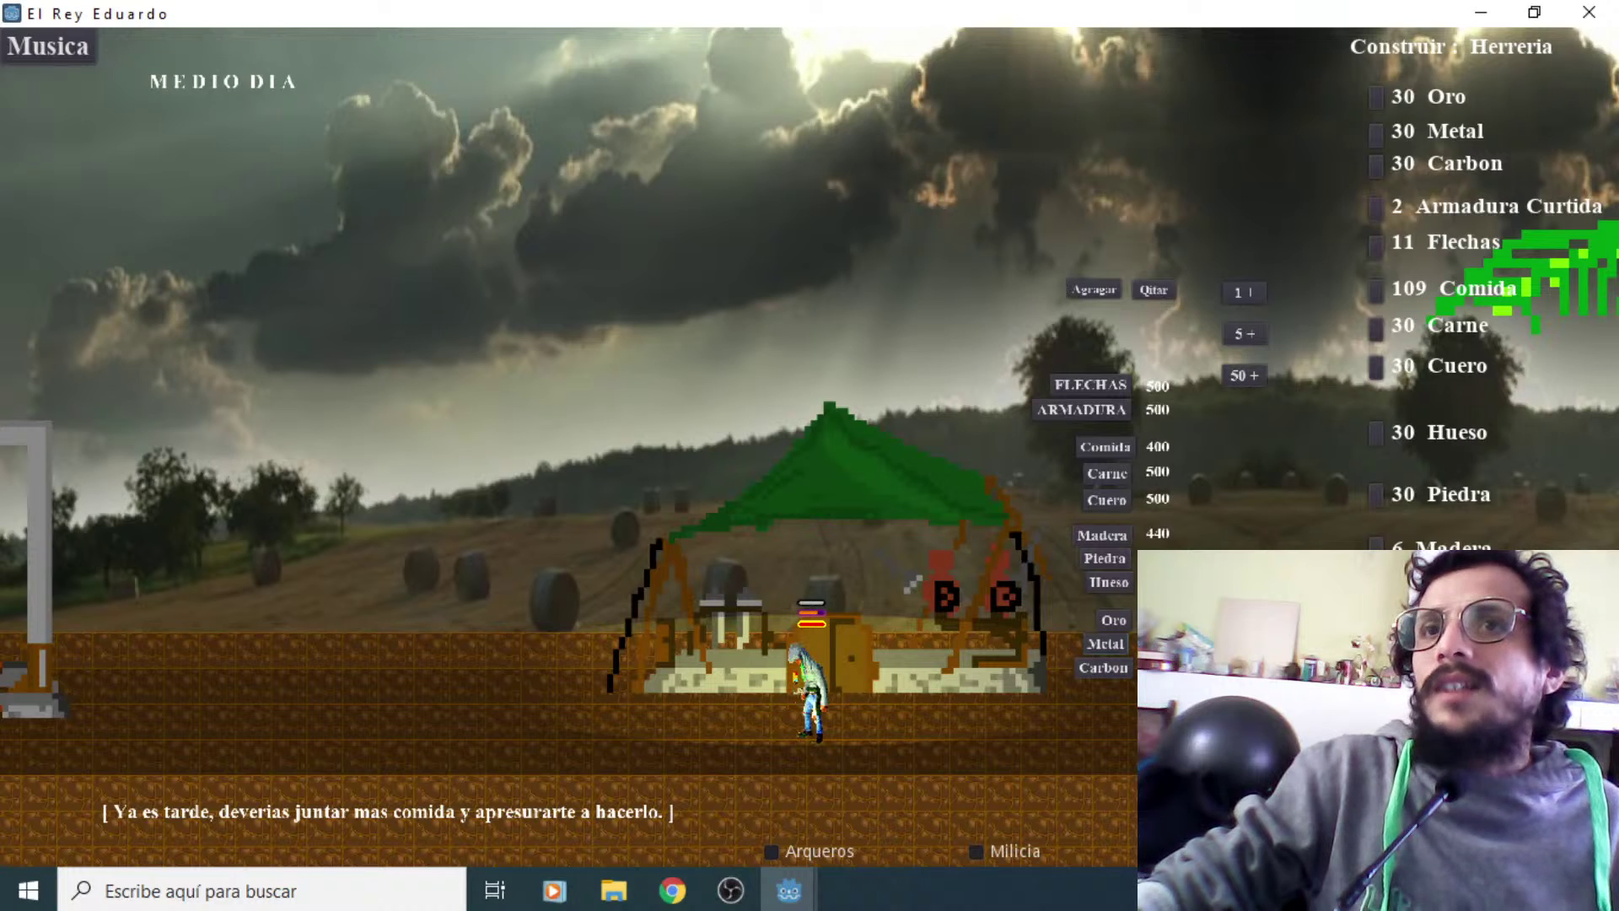
Spend 100 units of Comida from the inventory and withdraw 50 Hueso and 50 Carne from the storehouse
{"action": "left_click", "coordinate": [1380, 288]}
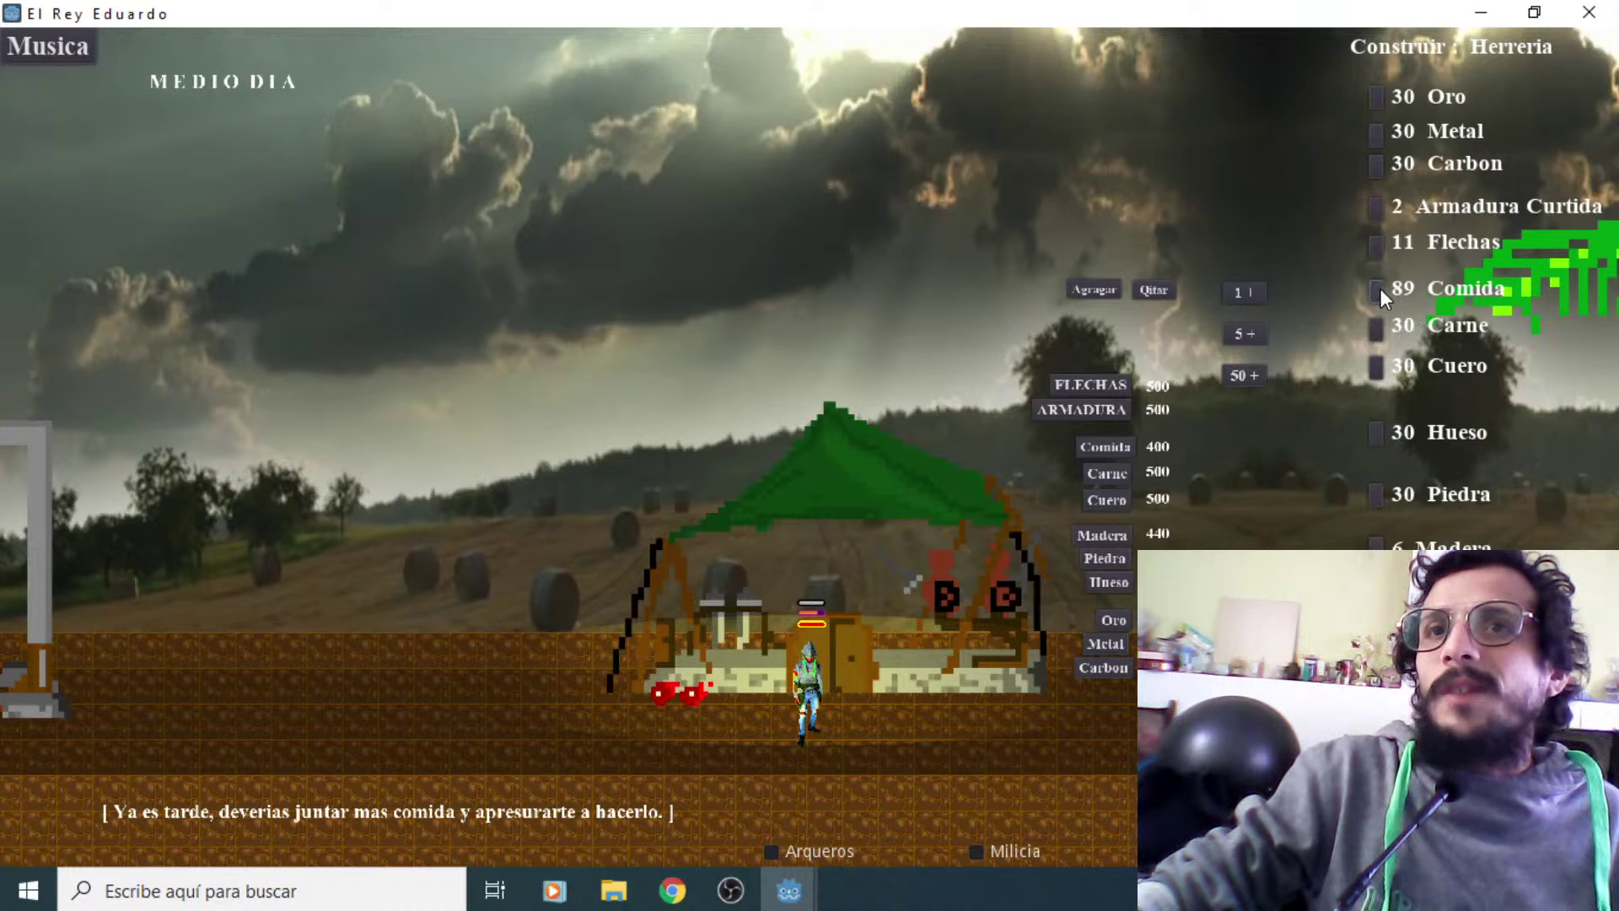
{"action": "left_click", "coordinate": [1380, 289]}
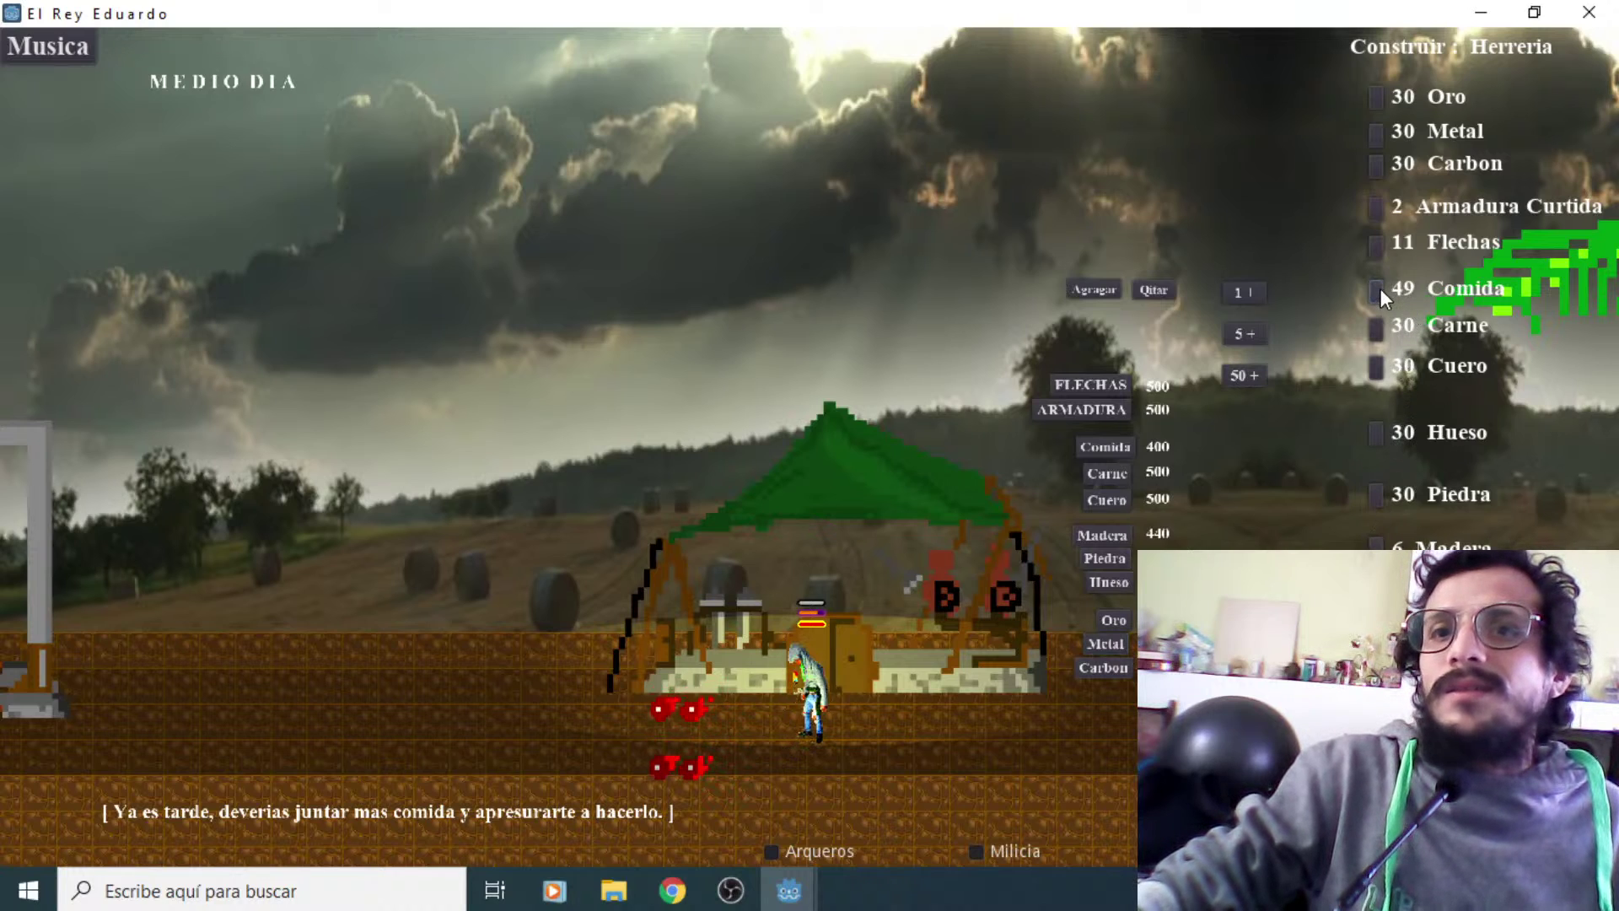
{"action": "left_click", "coordinate": [1380, 289]}
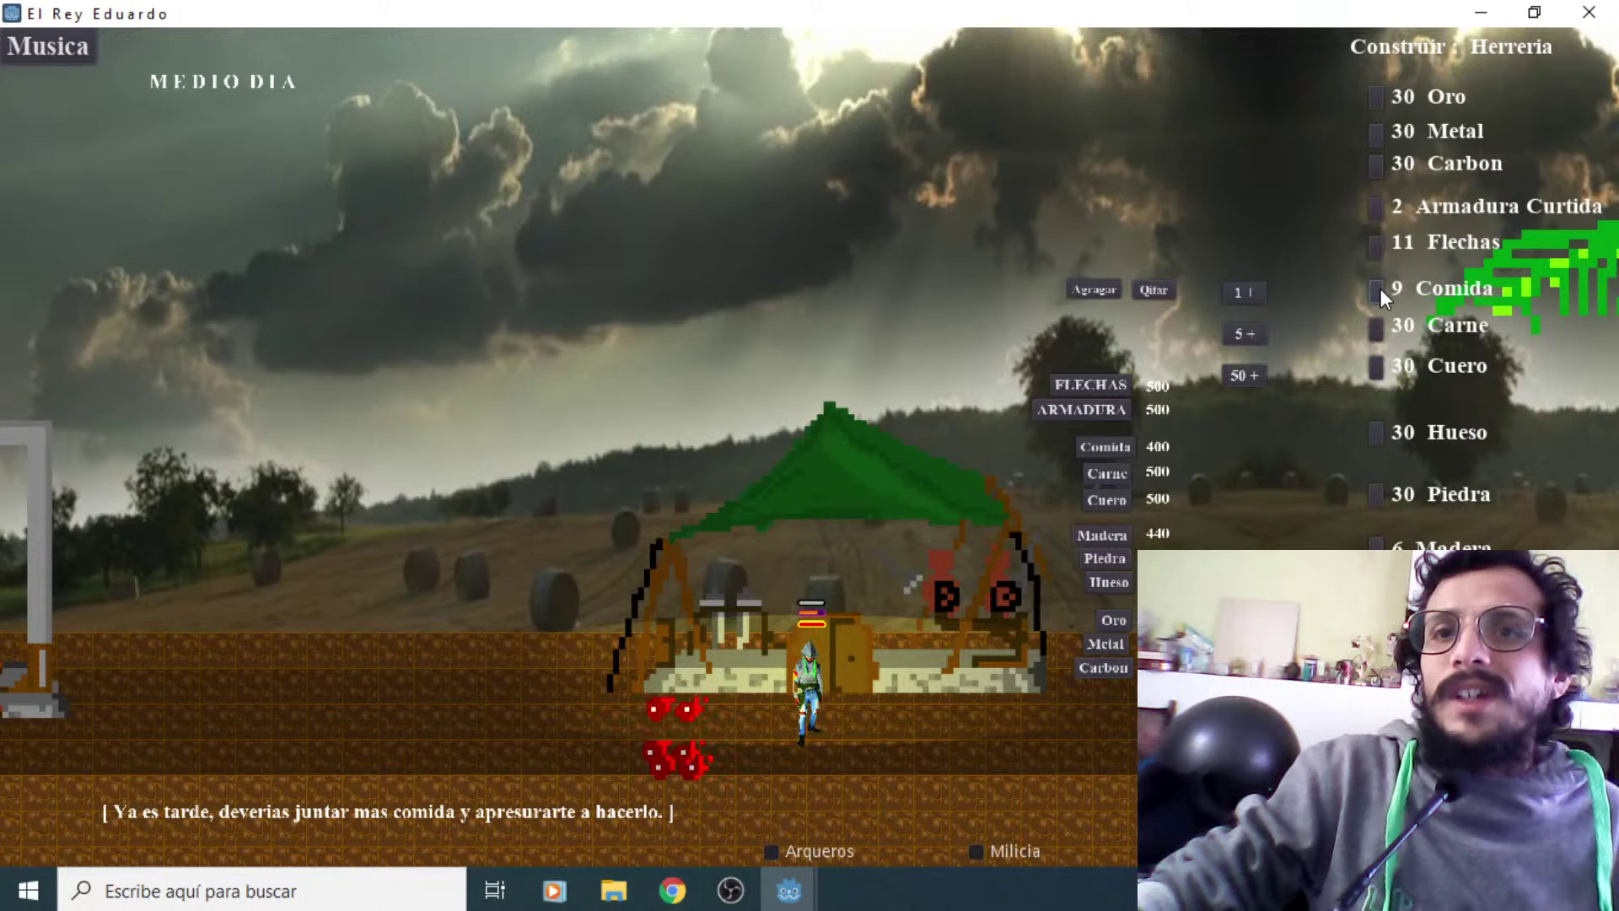
{"action": "left_click", "coordinate": [1117, 584]}
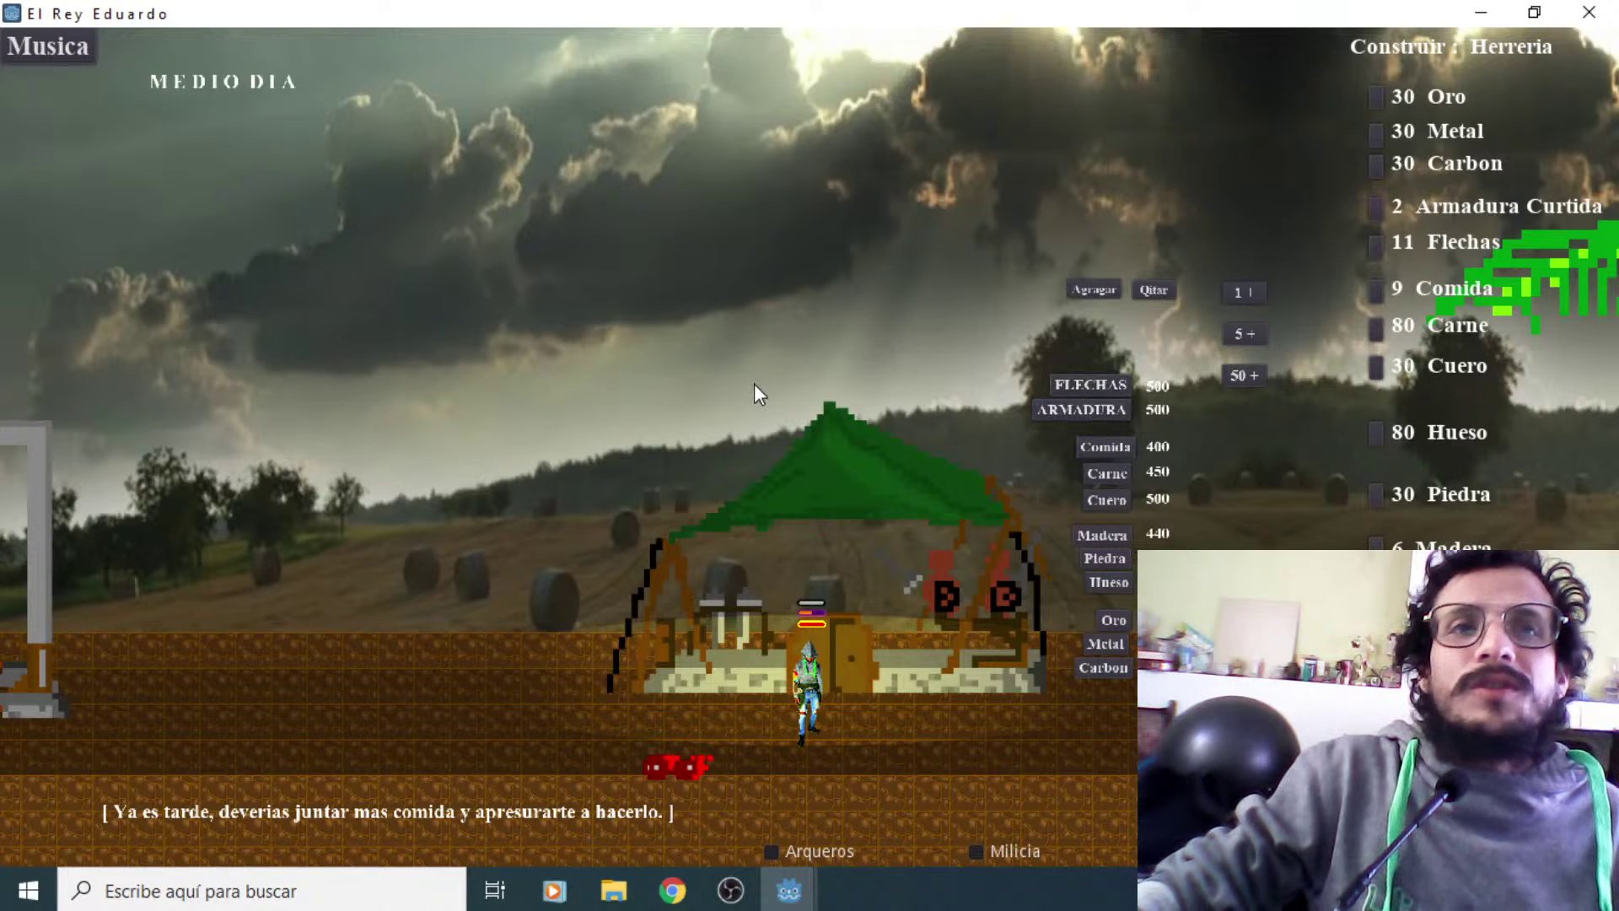
Build the Arquero building between the stone gate and the storehouse, keeping the character beside the storehouse
{"action": "key", "text": "Left"}
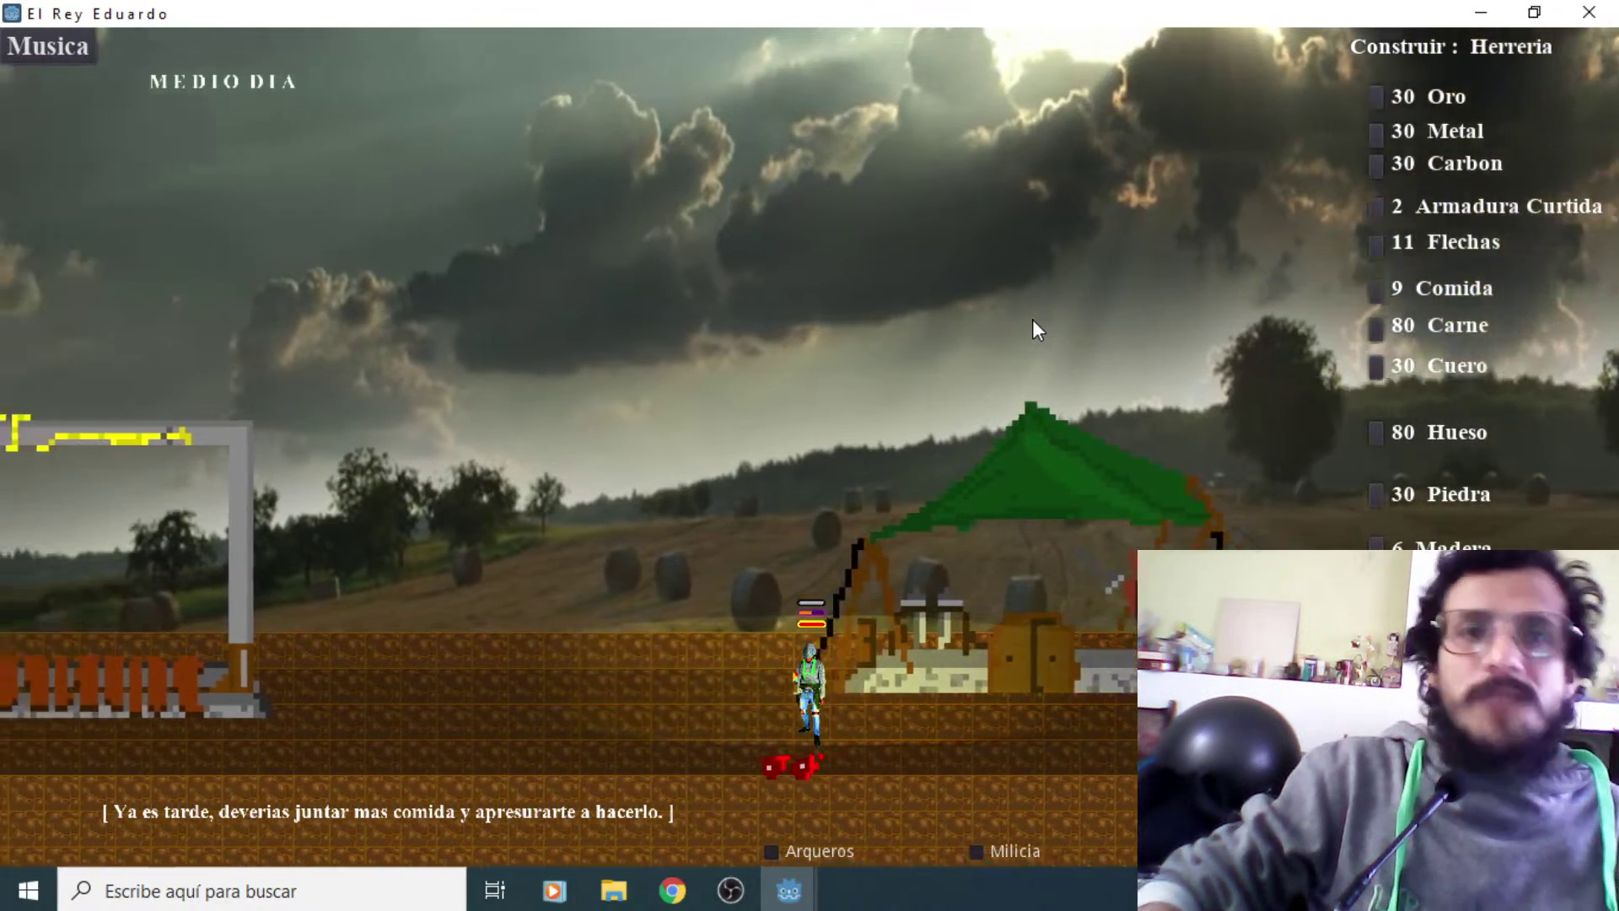
{"action": "key", "text": "Left"}
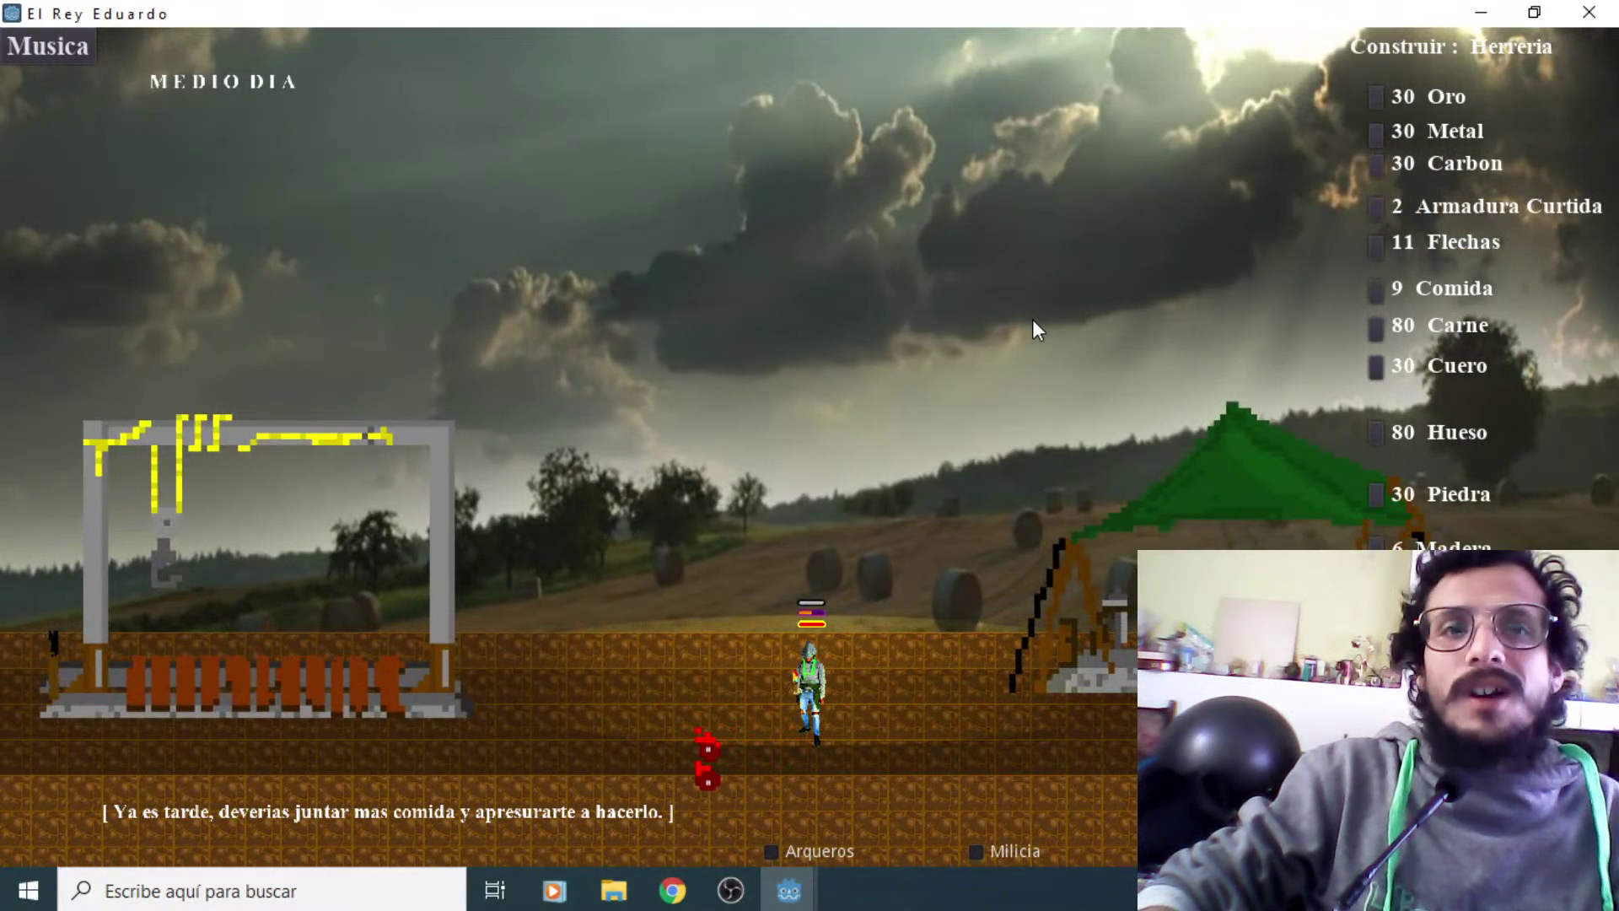
{"action": "key", "text": "Left"}
{"action": "key", "text": "Right"}
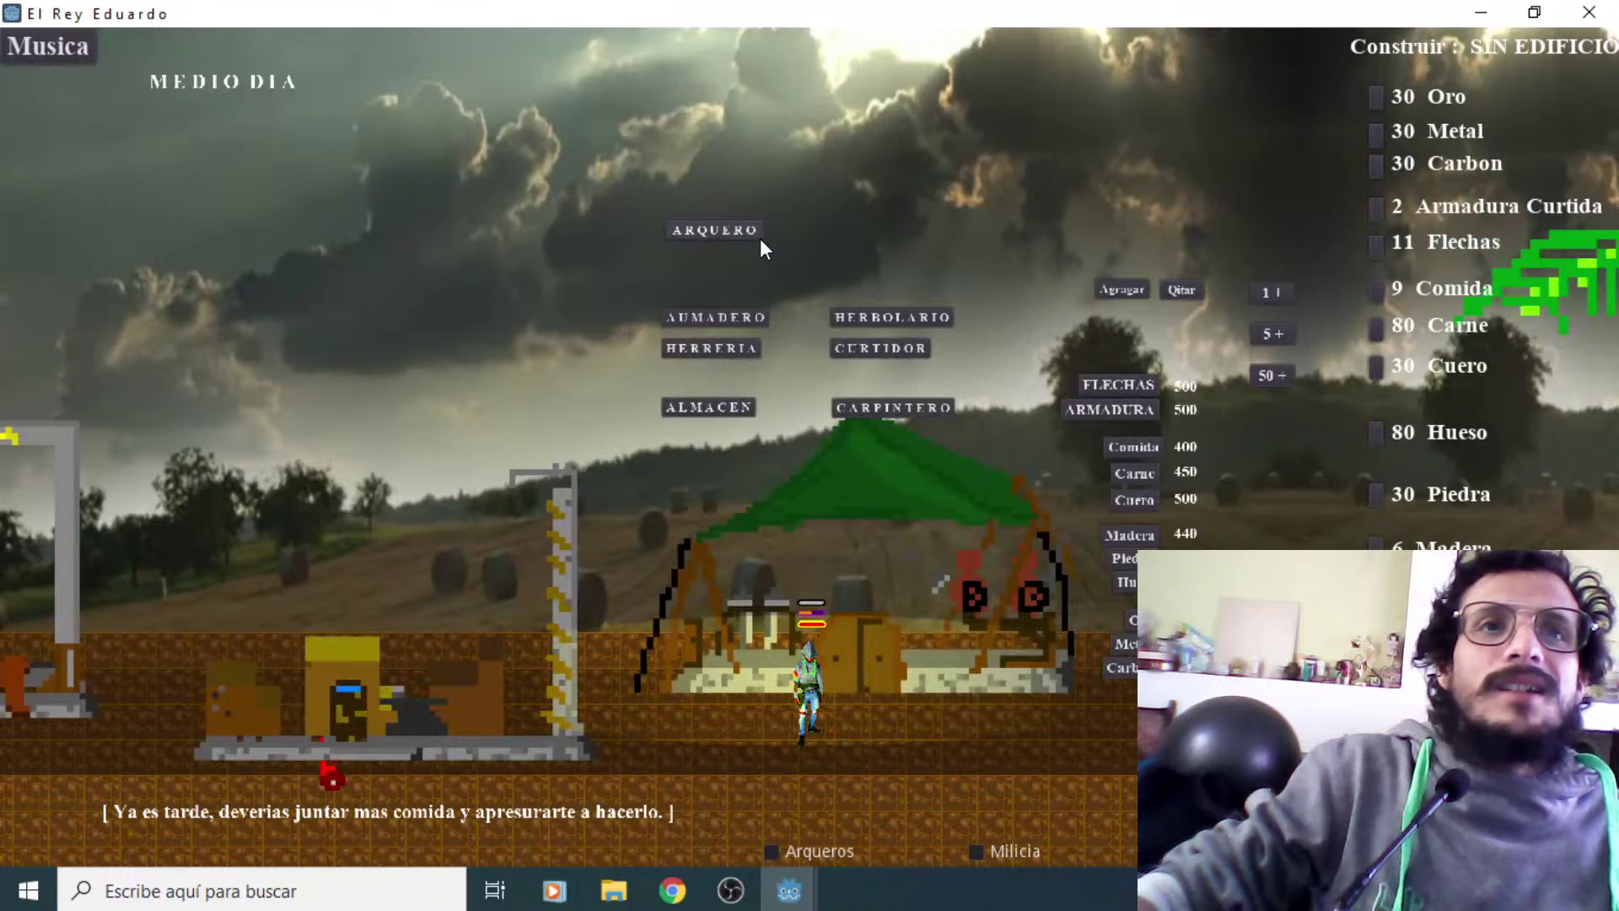
{"action": "left_click", "coordinate": [739, 231]}
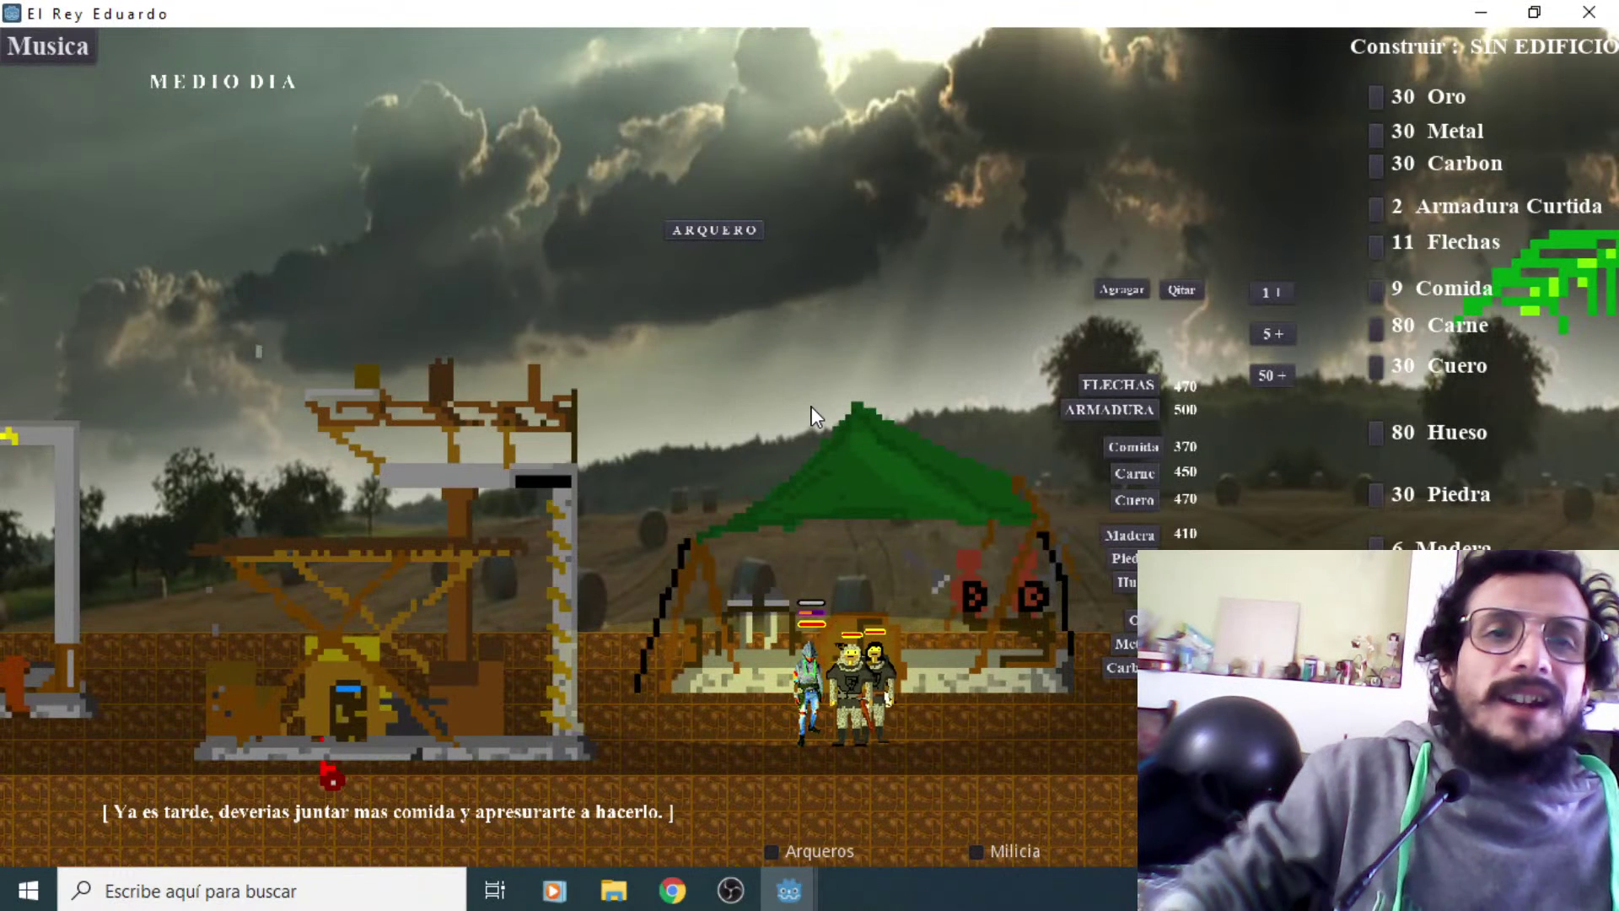
{"action": "key", "text": "Right"}
{"action": "key", "text": "Left"}
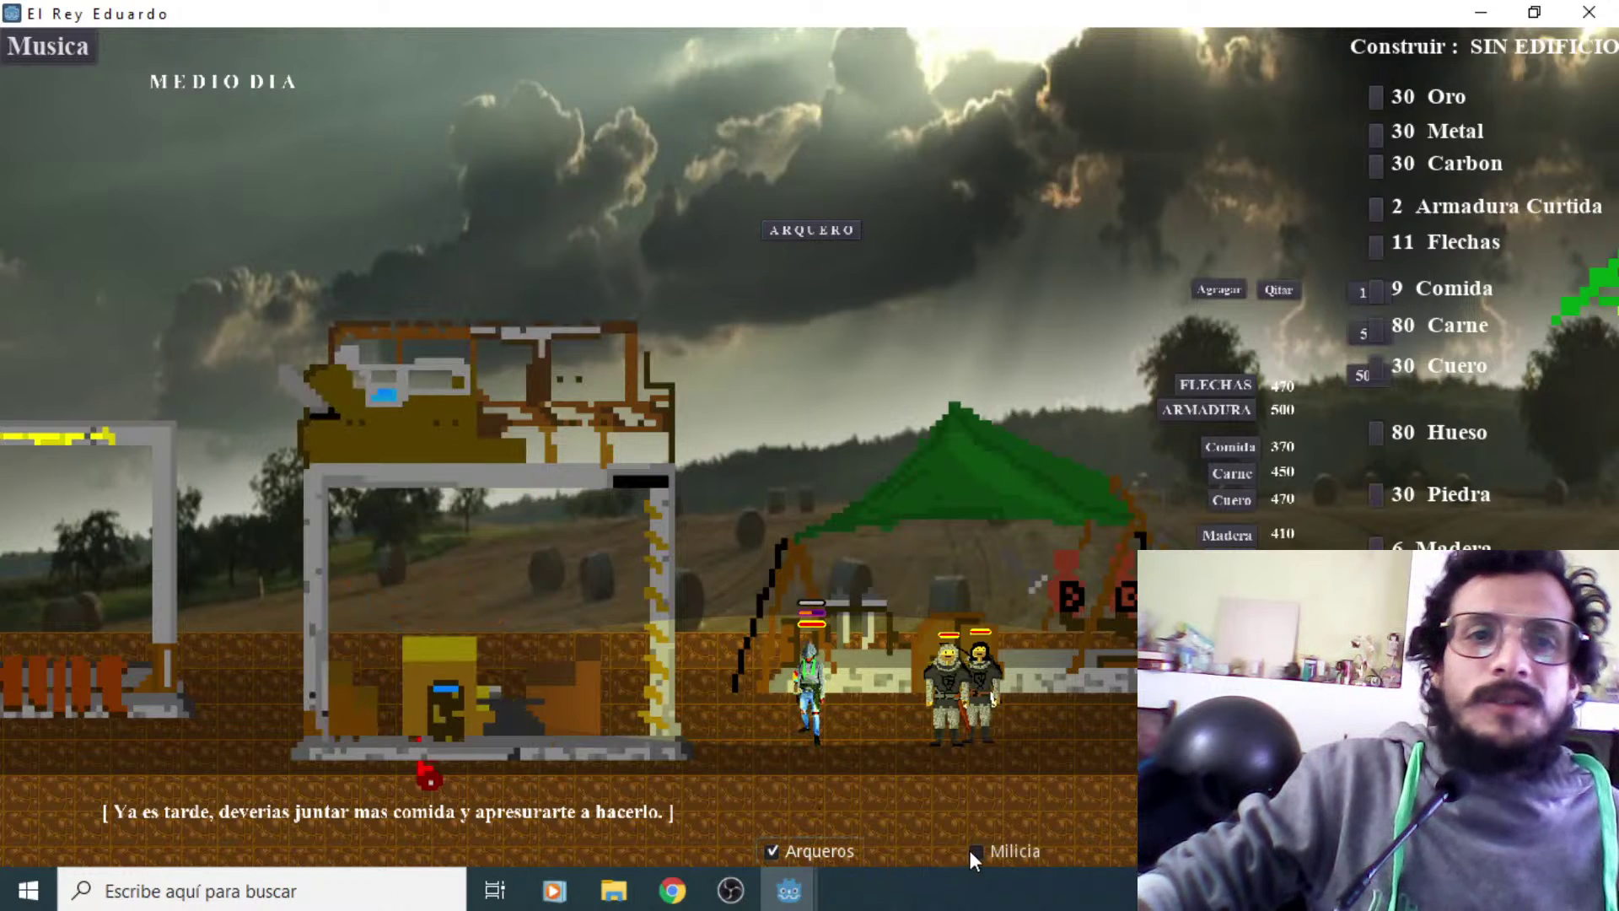
Enable both the Arqueros and Milicia options, and walk the character between the brown-roofed building and the area beyond the storehouse
{"action": "left_click", "coordinate": [976, 851]}
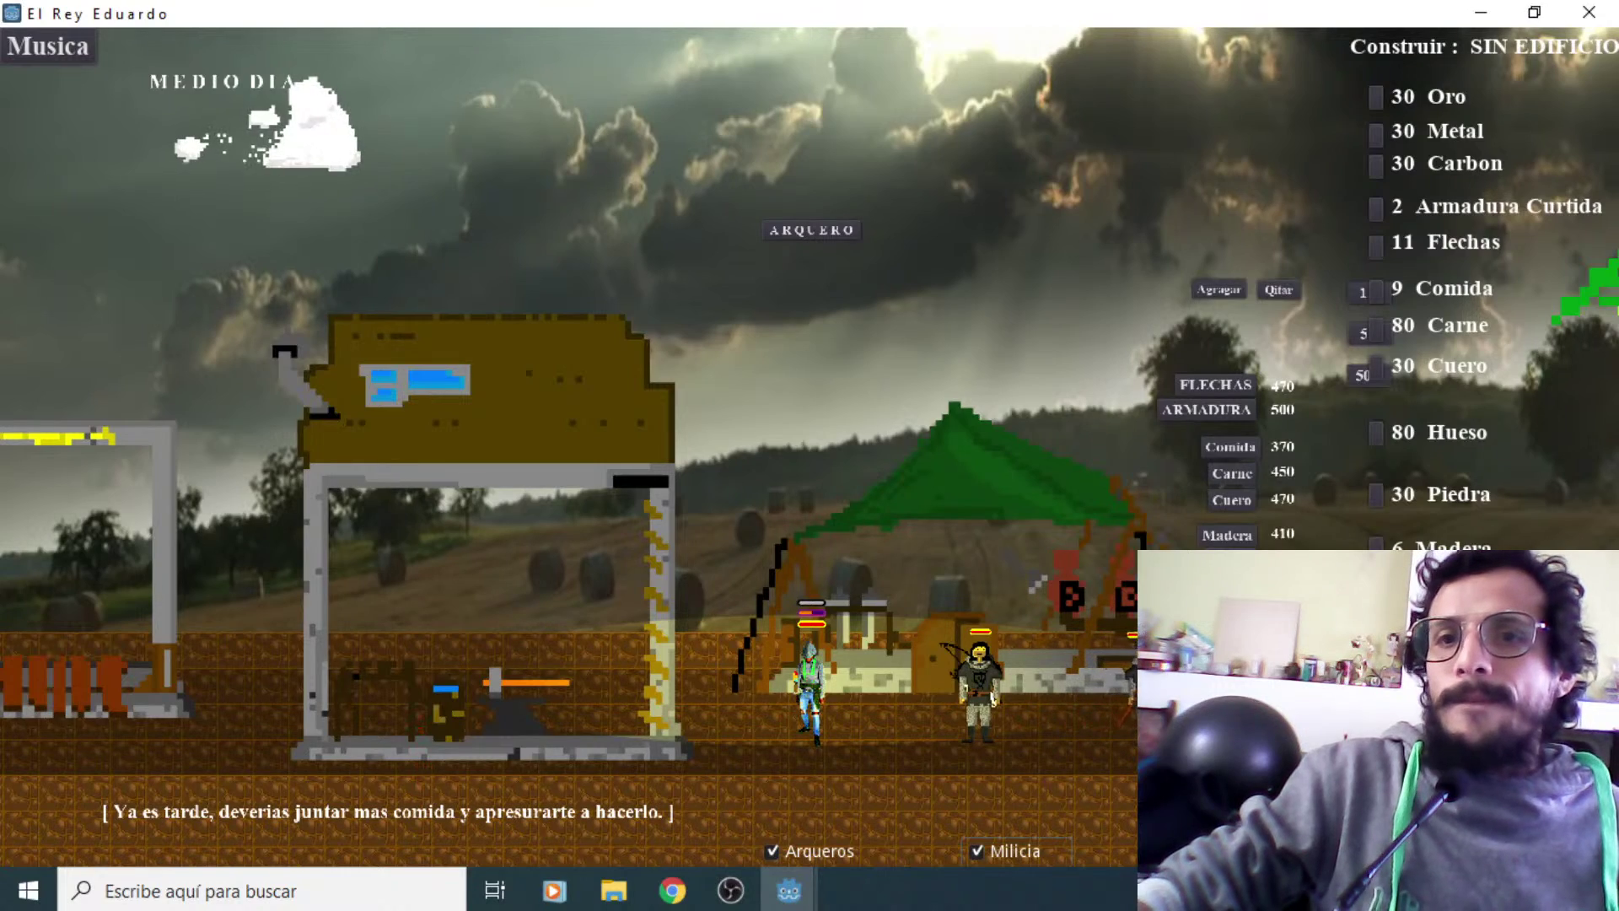
{"action": "key", "text": "a"}
{"action": "key", "text": "a"}
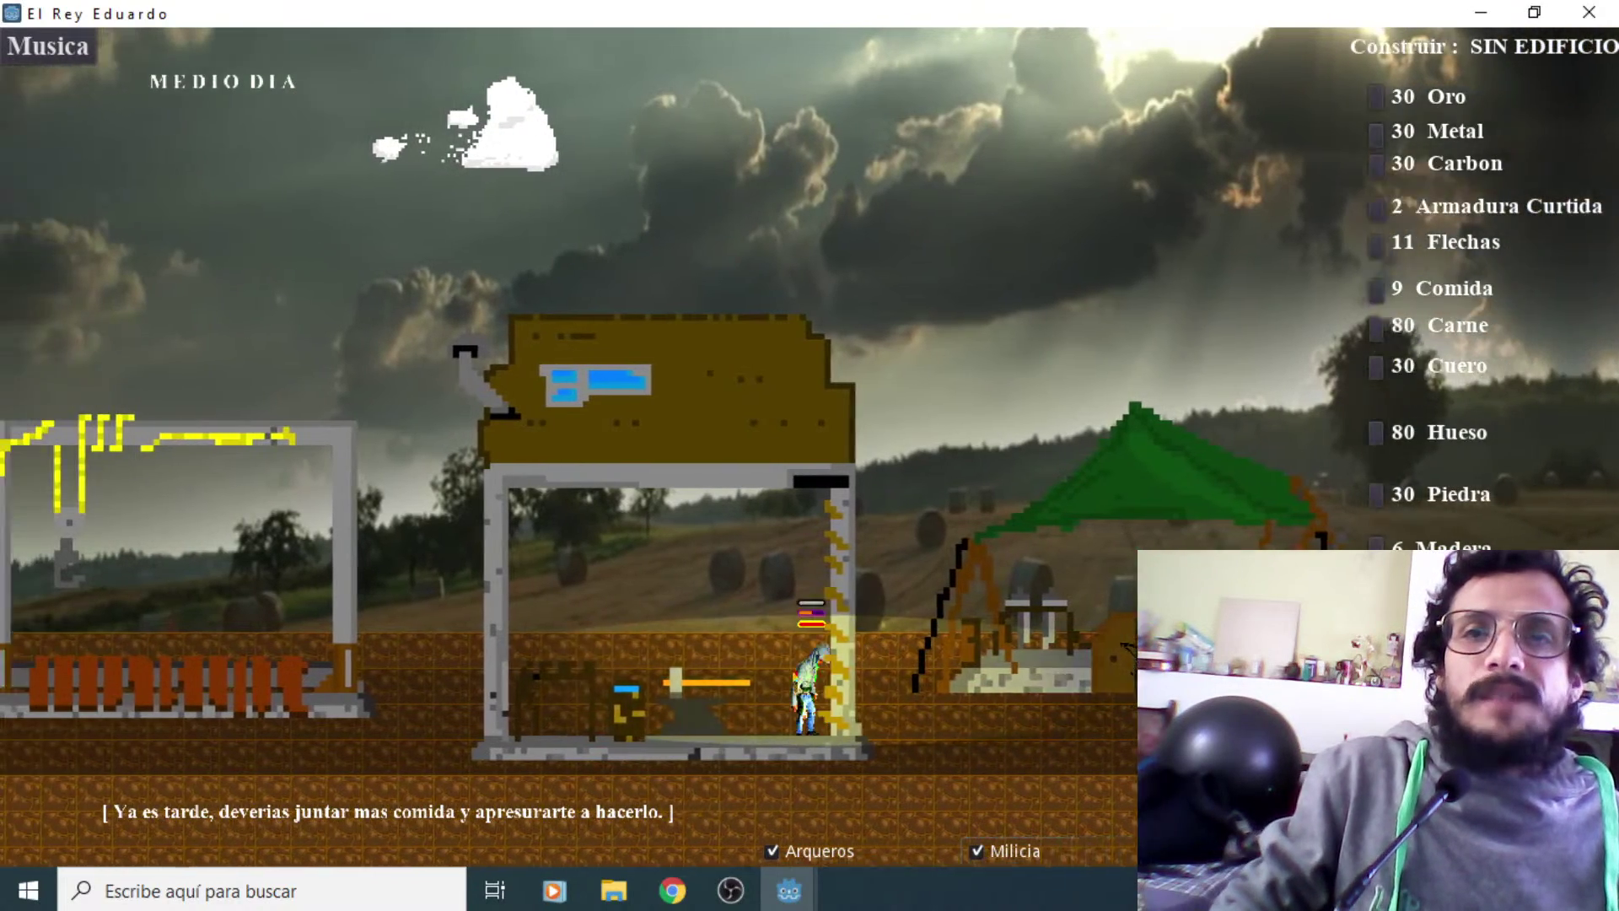
{"action": "key", "text": "Right"}
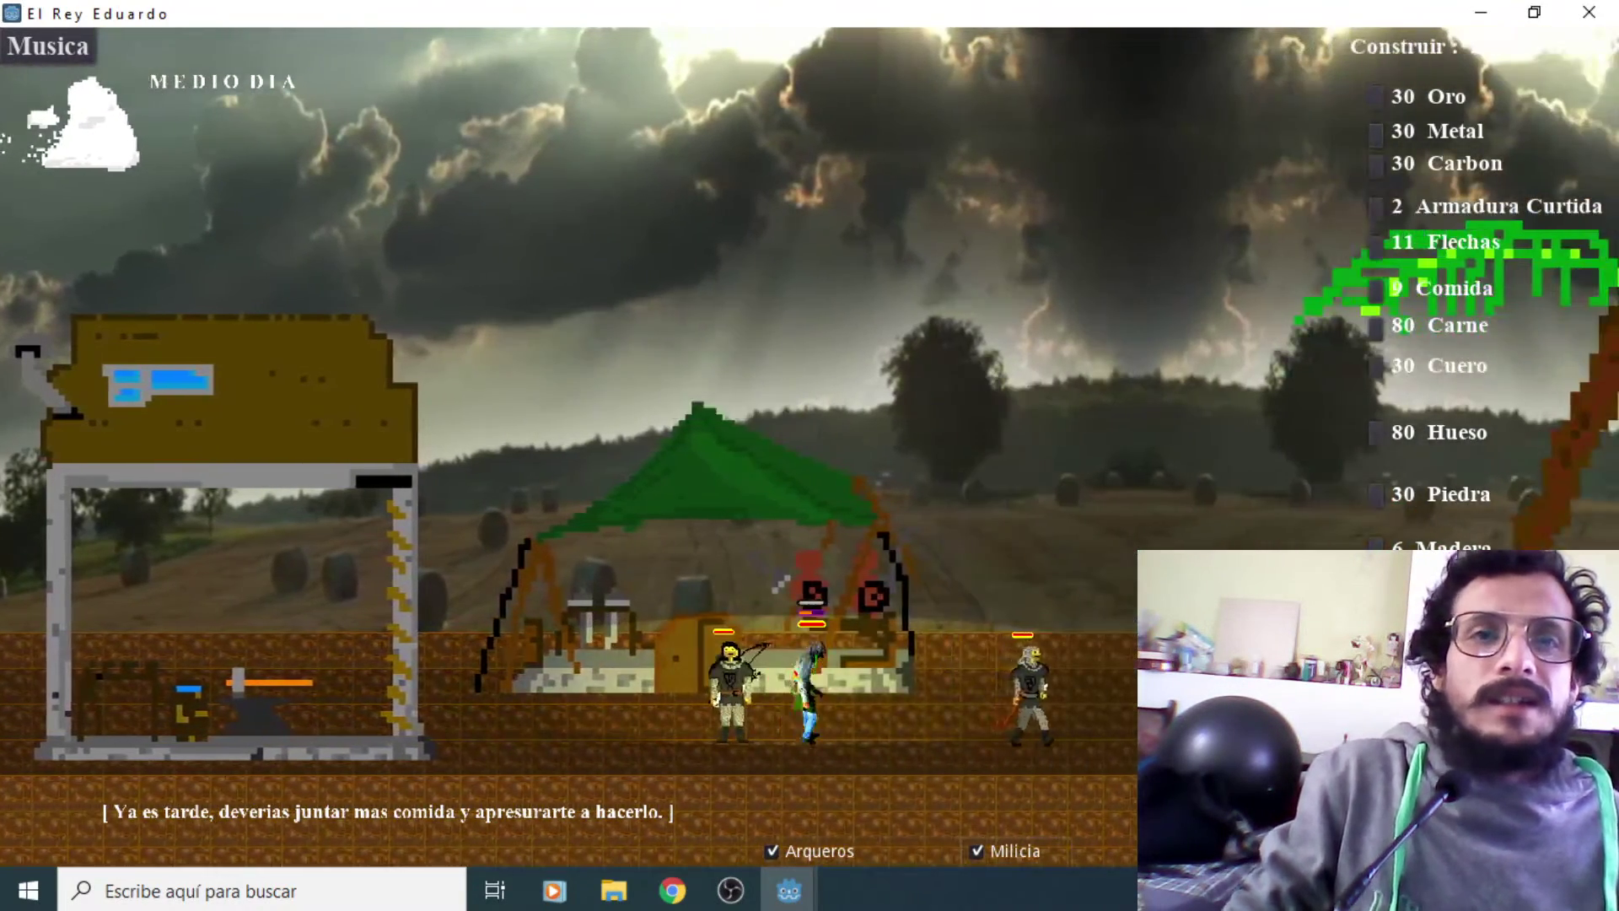
{"action": "key", "text": "Left"}
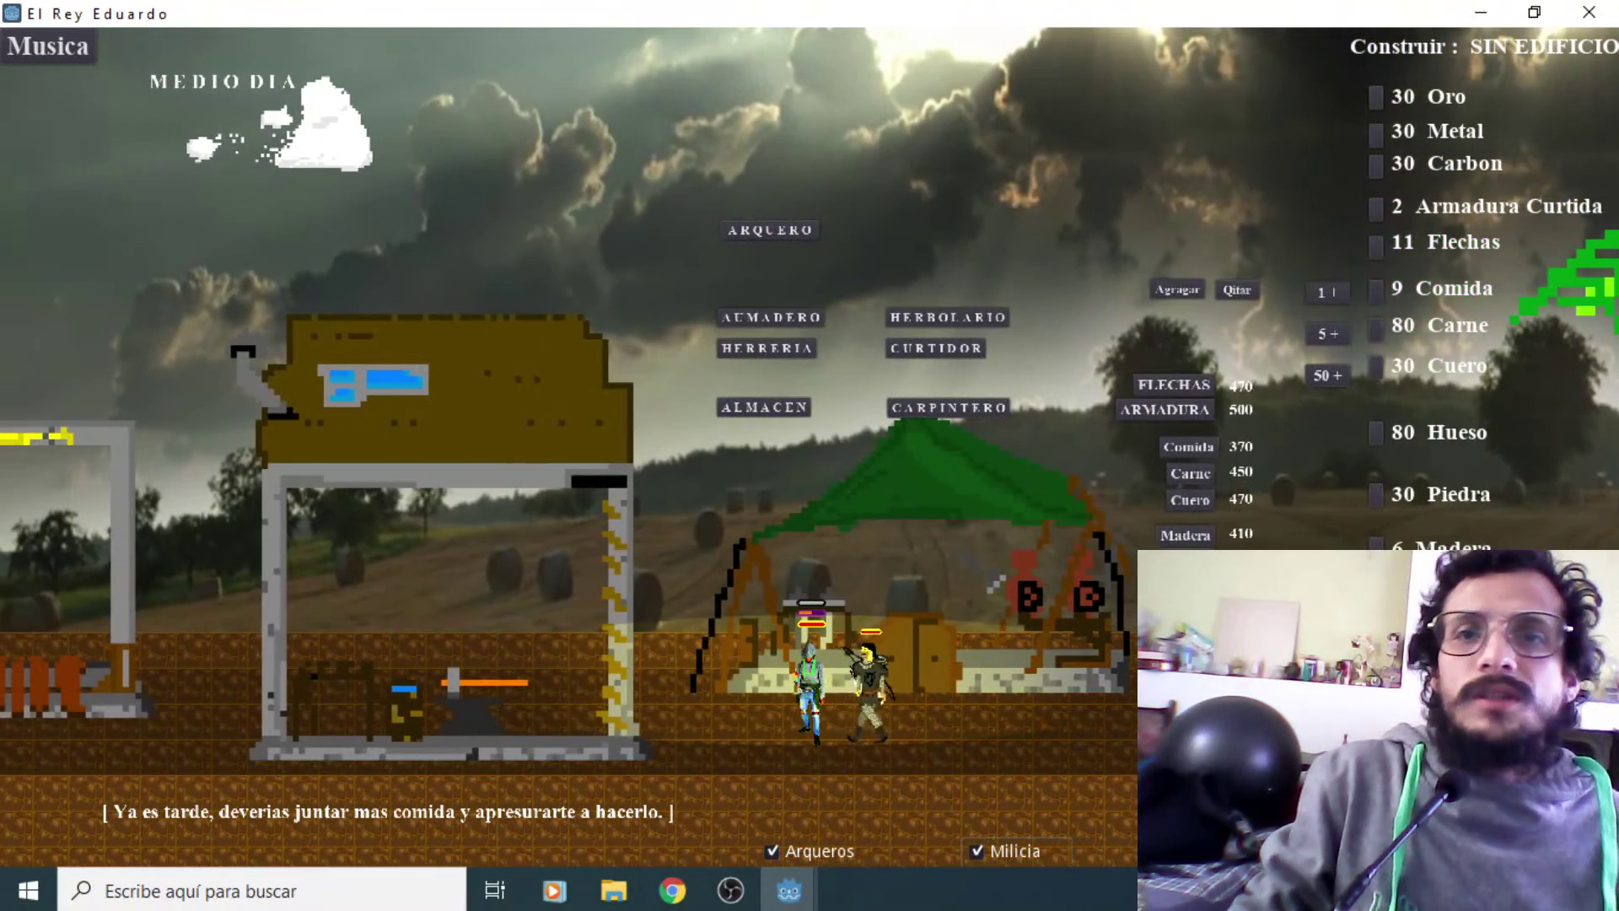
{"action": "key", "text": "Right"}
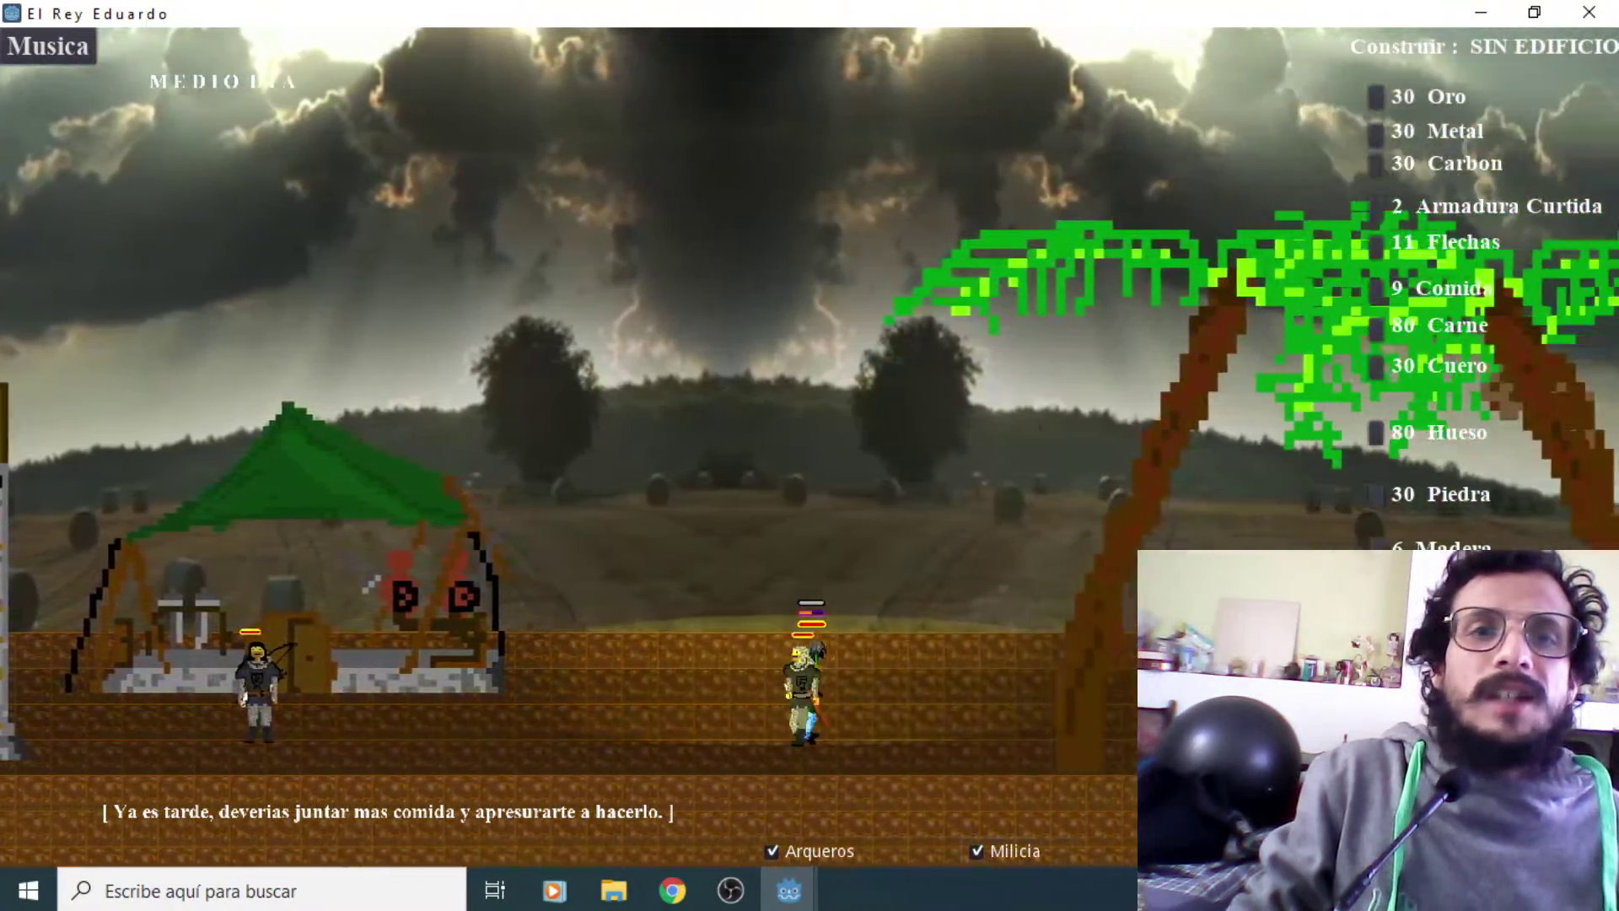
Walk the character back past the green-roofed storehouse to the edge of the brown-roofed building
{"action": "key", "text": "Left"}
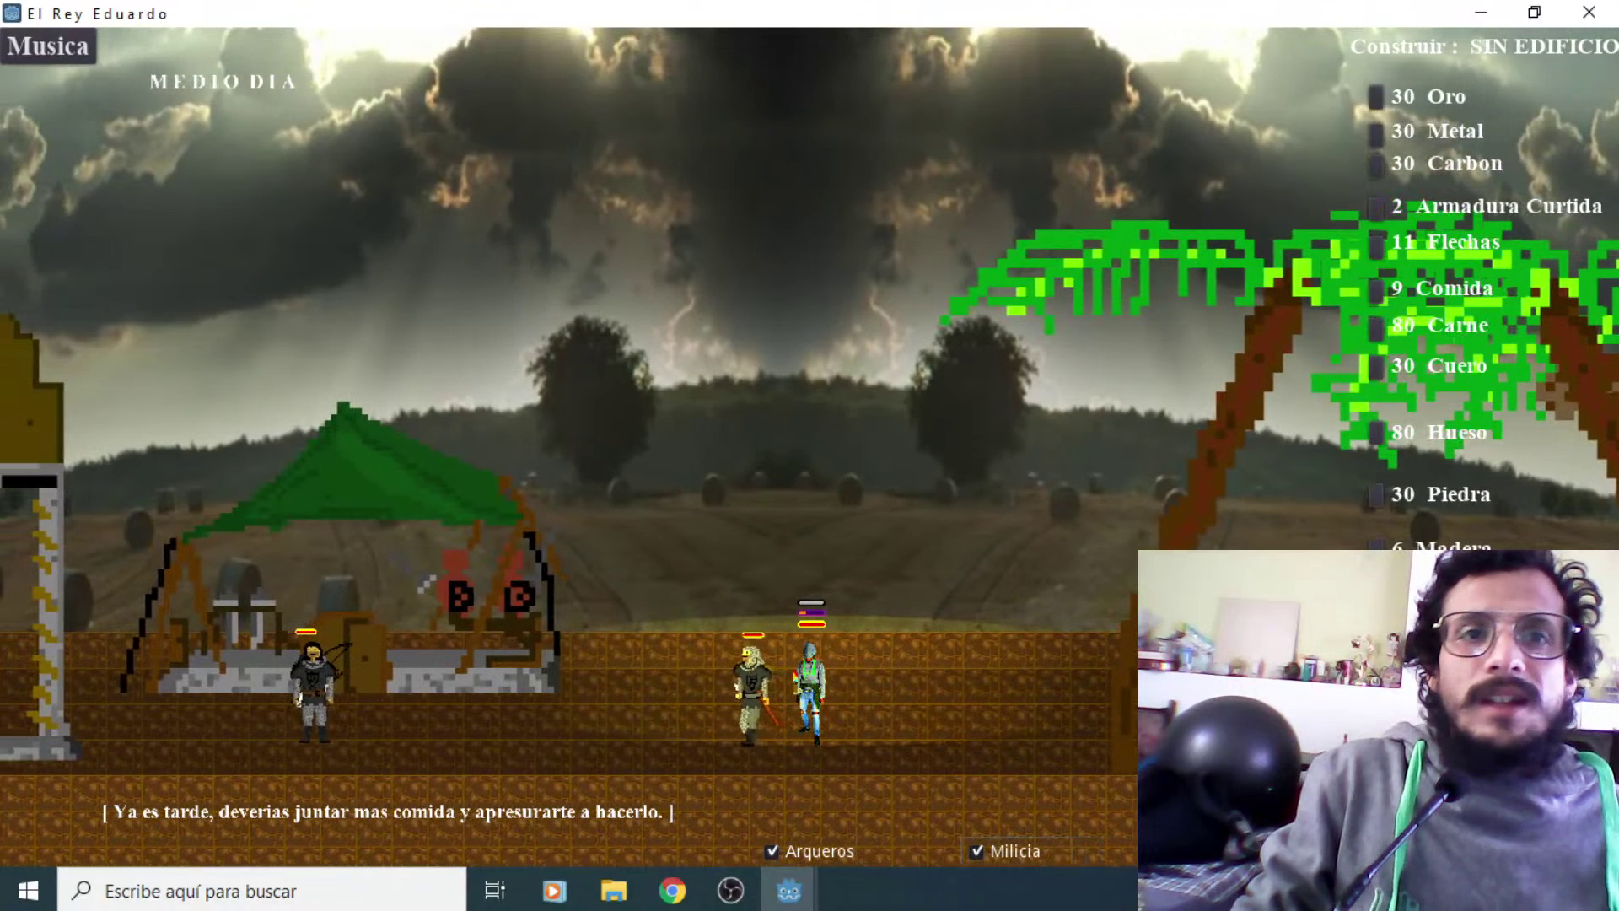
{"action": "key", "text": "Left"}
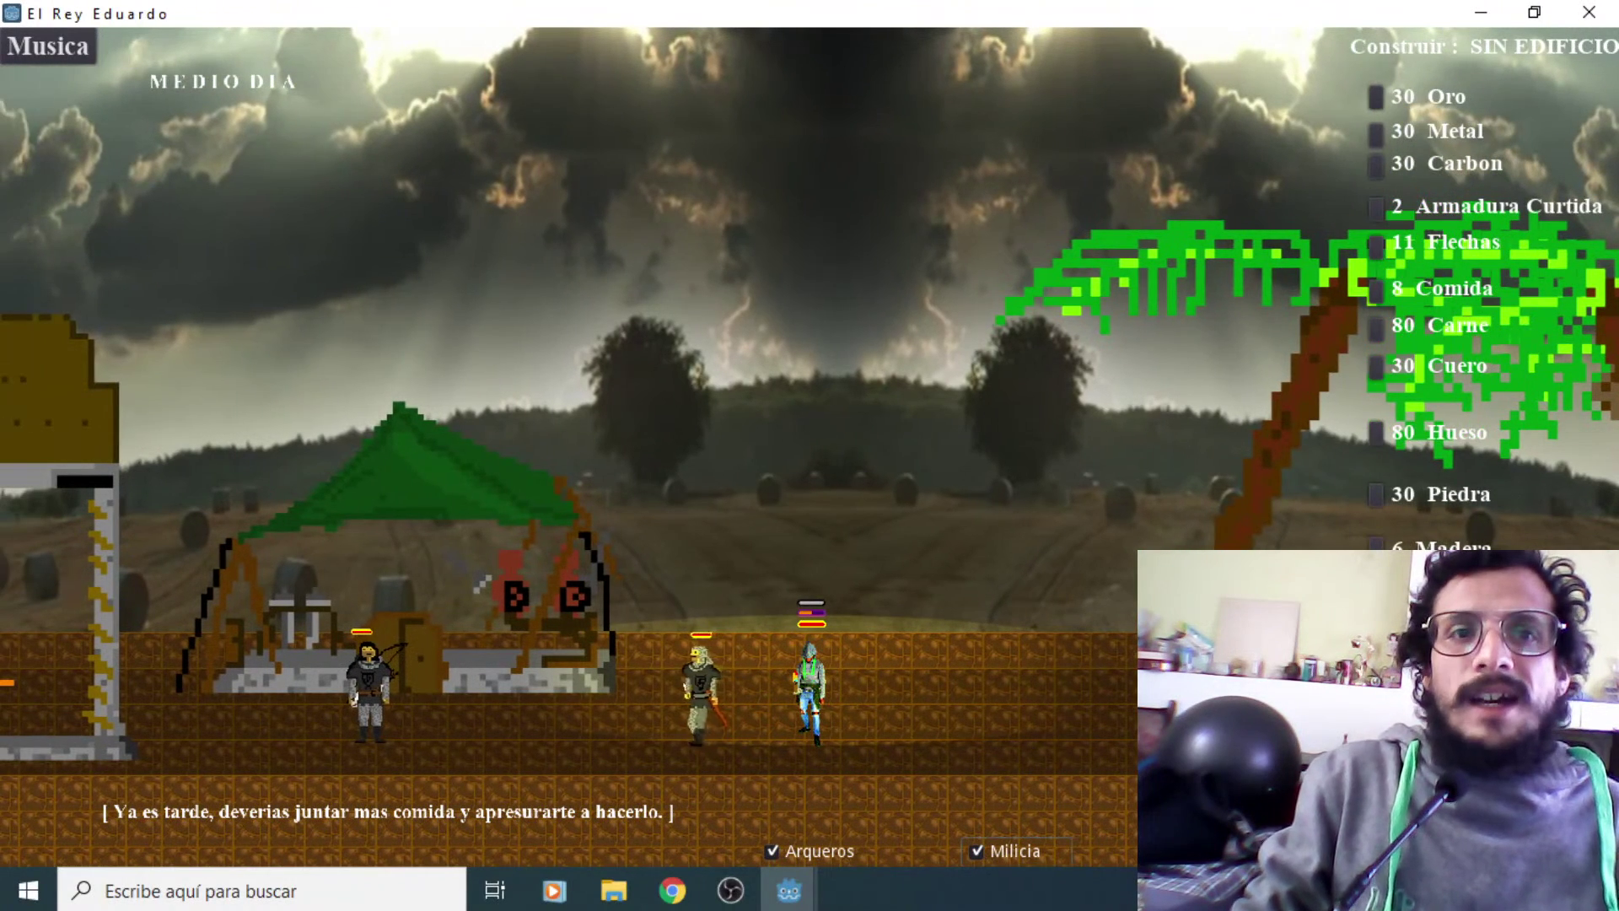
{"action": "key", "text": "Left"}
{"action": "key", "text": "Left"}
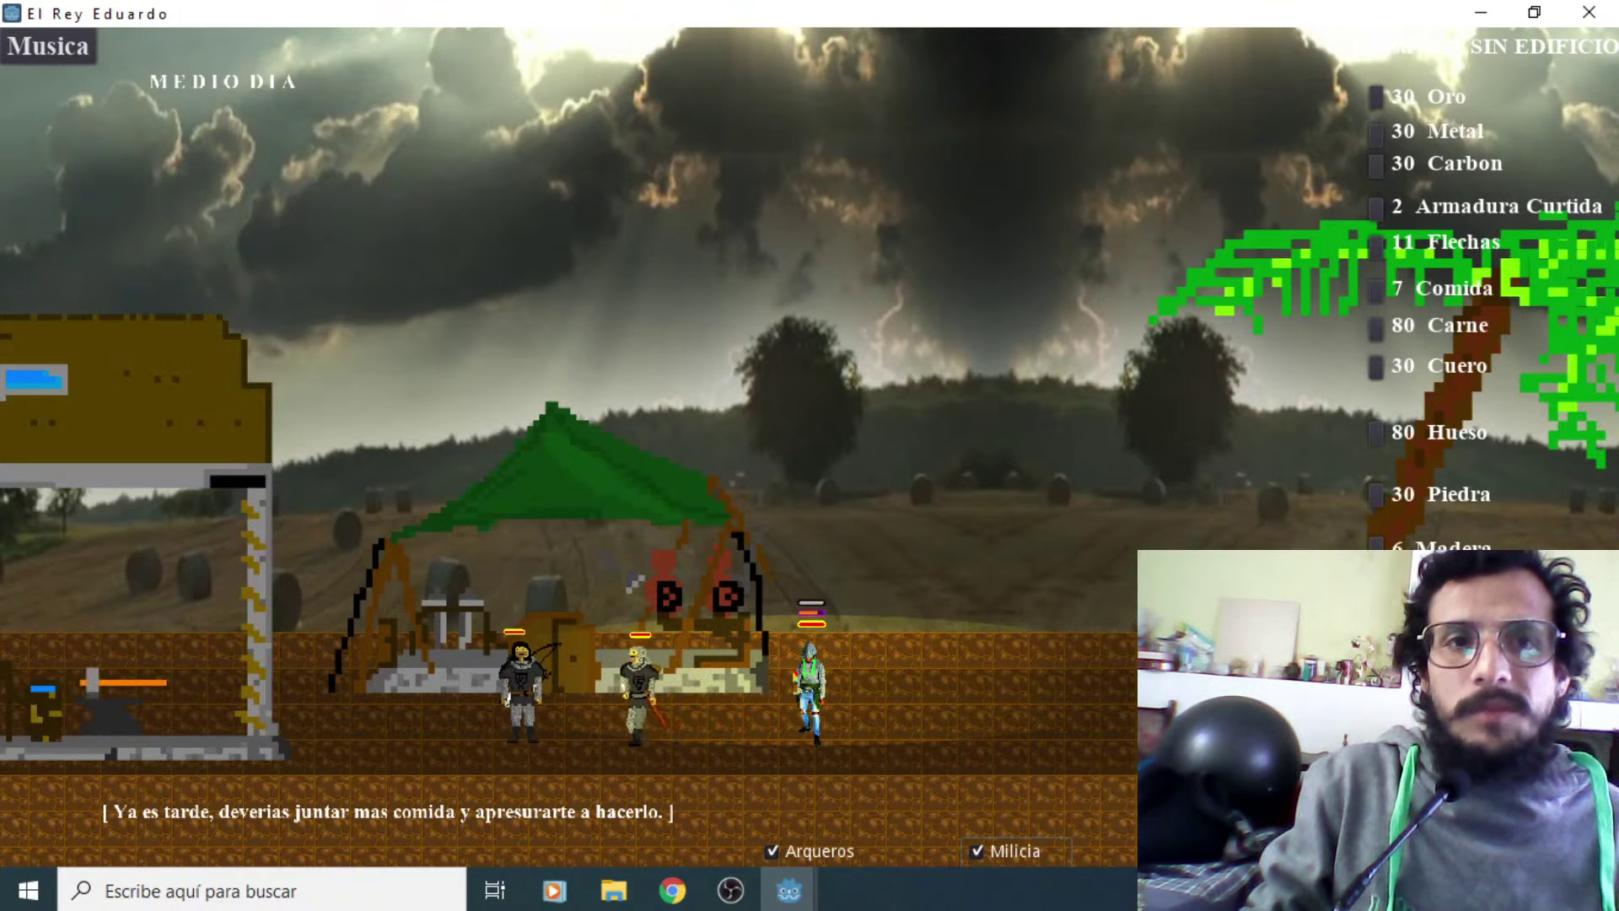
{"action": "key", "text": "Left"}
{"action": "key", "text": "Left"}
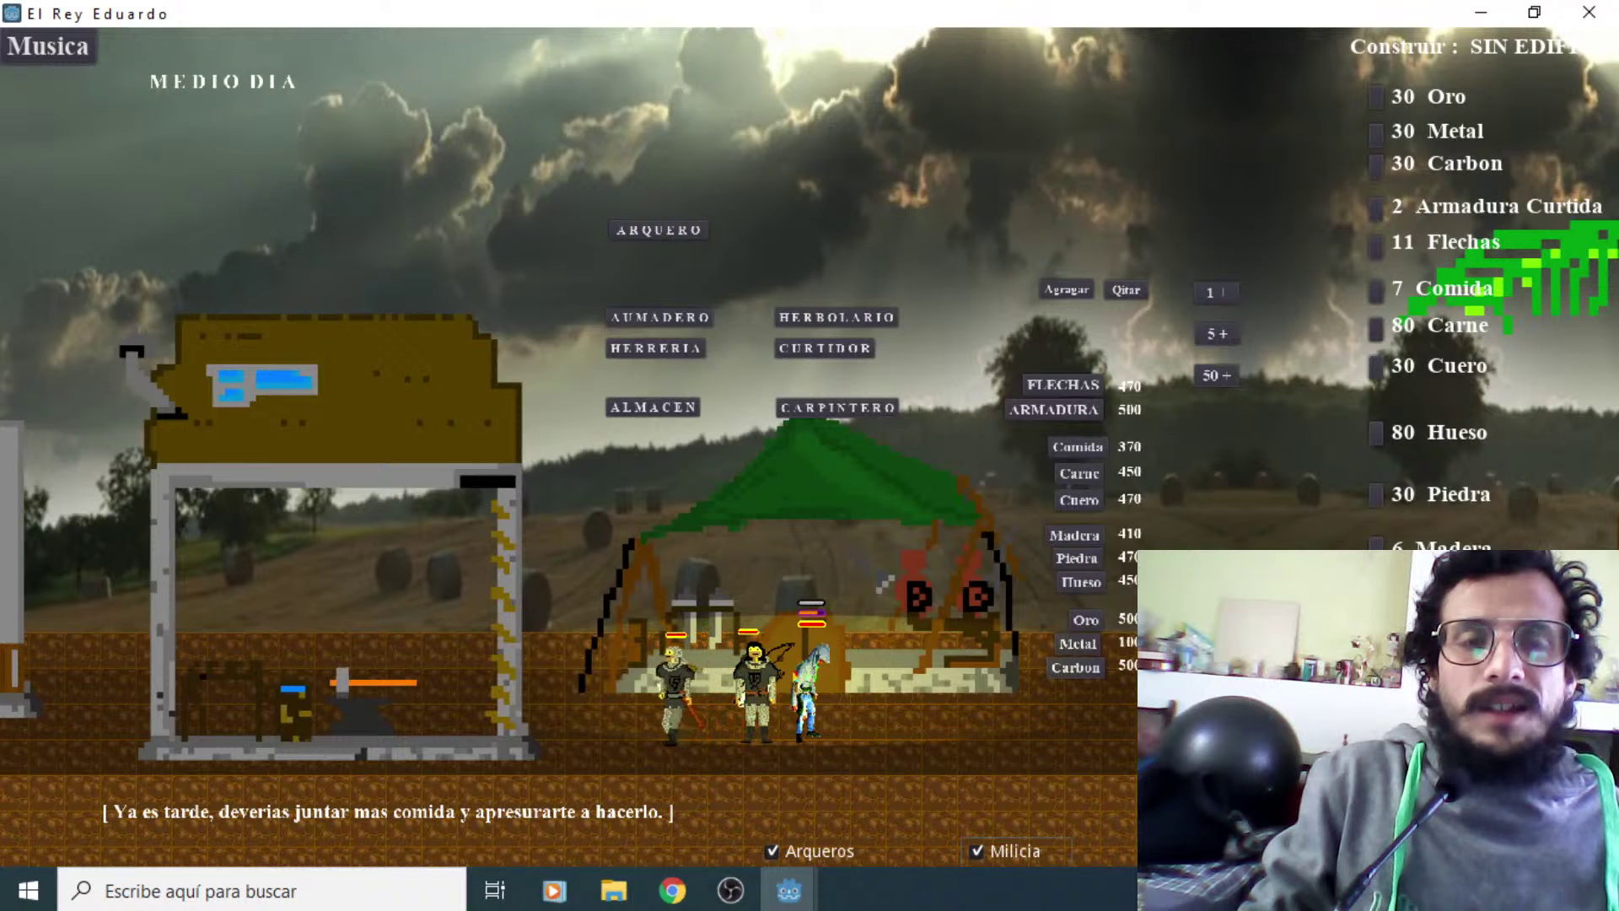
{"action": "key", "text": "Left"}
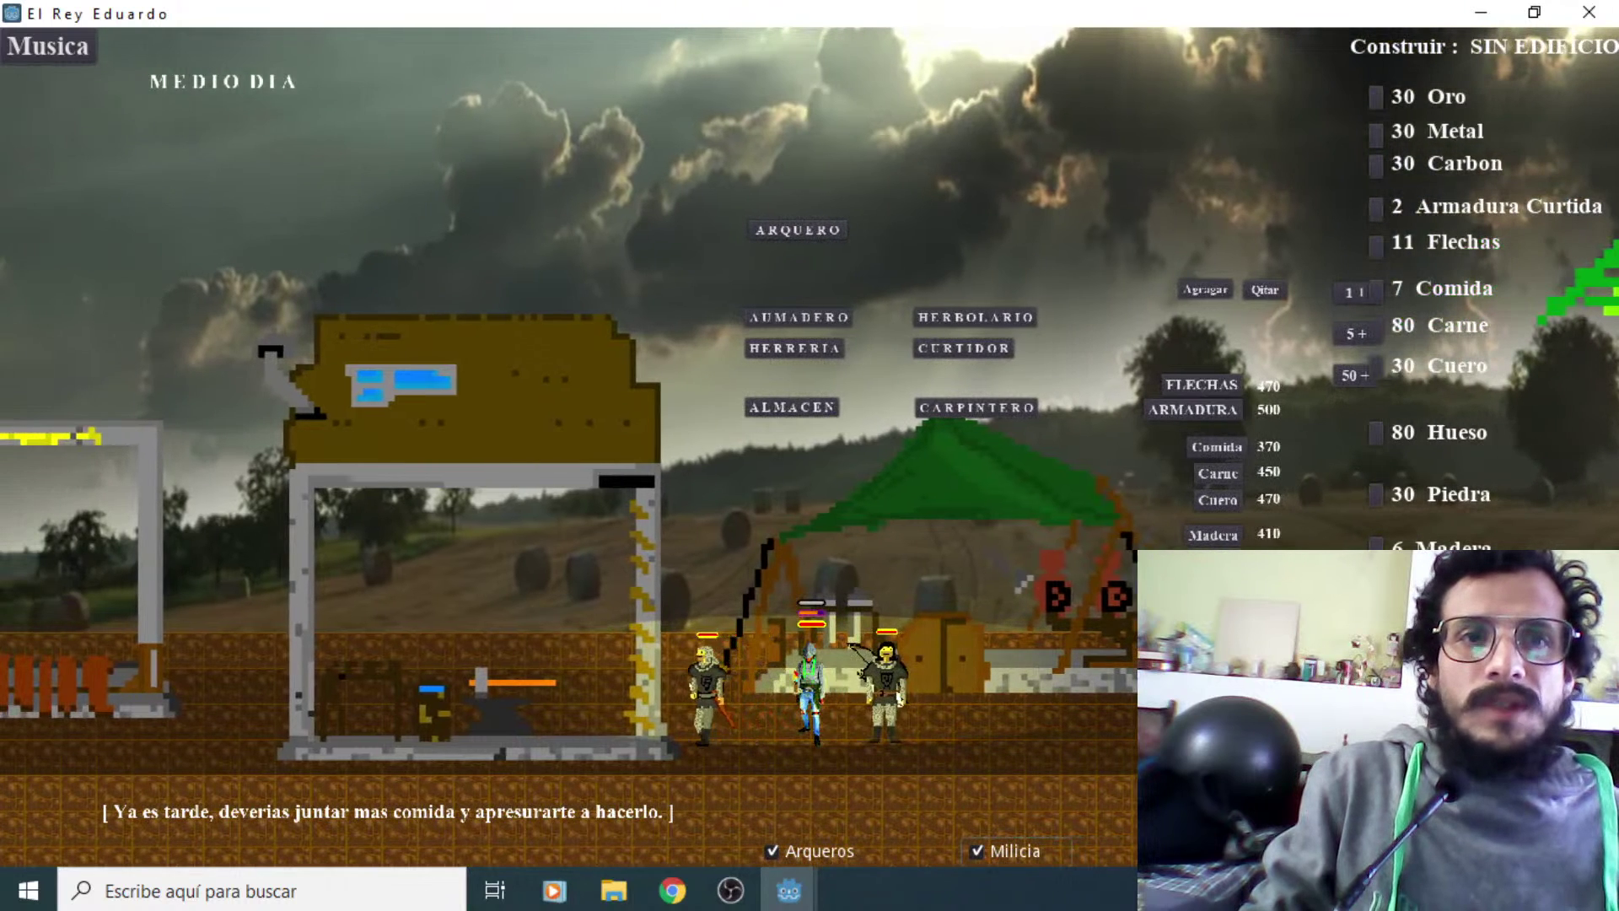
{"action": "key", "text": "Left"}
Move the character into the brown-roofed building and back and forth inside it to show its resource requirements
{"action": "key", "text": "Left"}
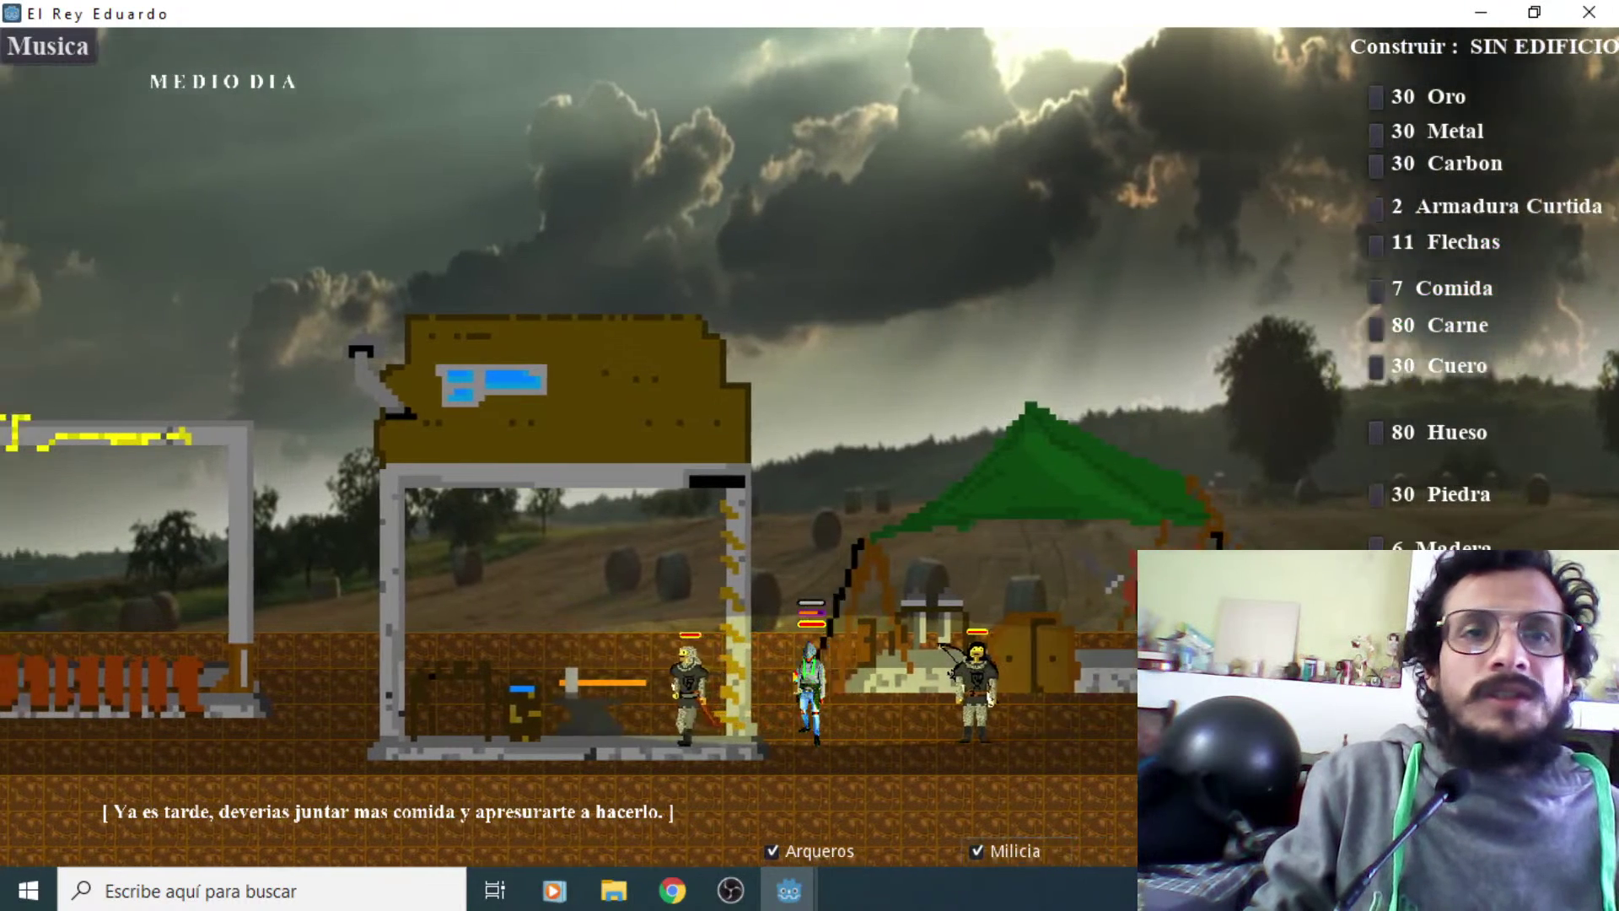
{"action": "key", "text": "Left"}
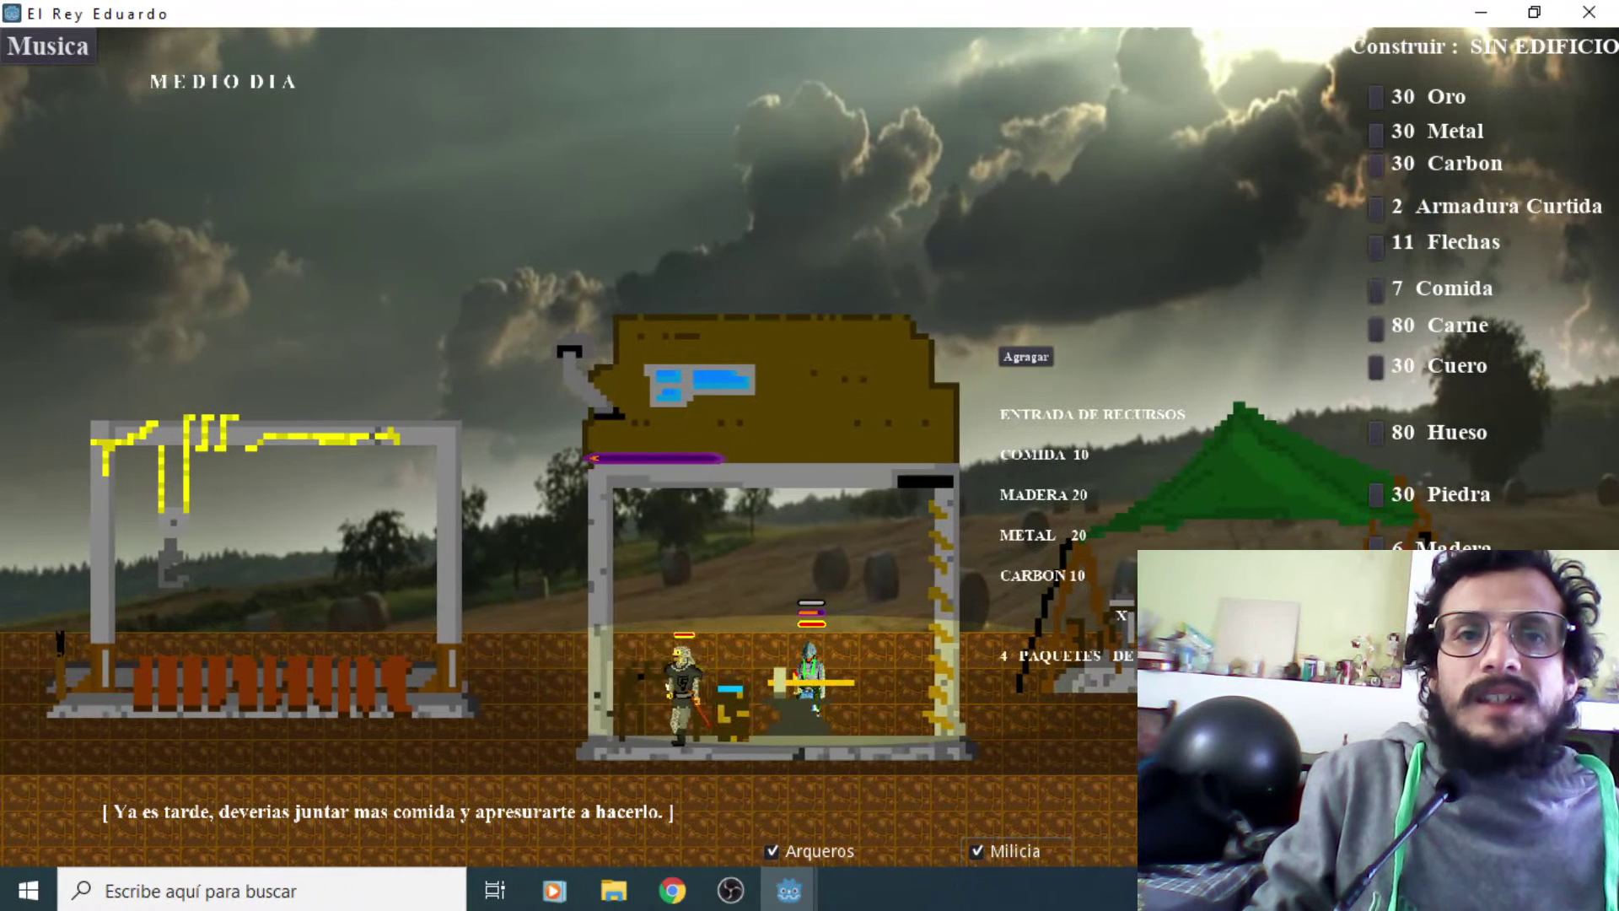
{"action": "key", "text": "Left"}
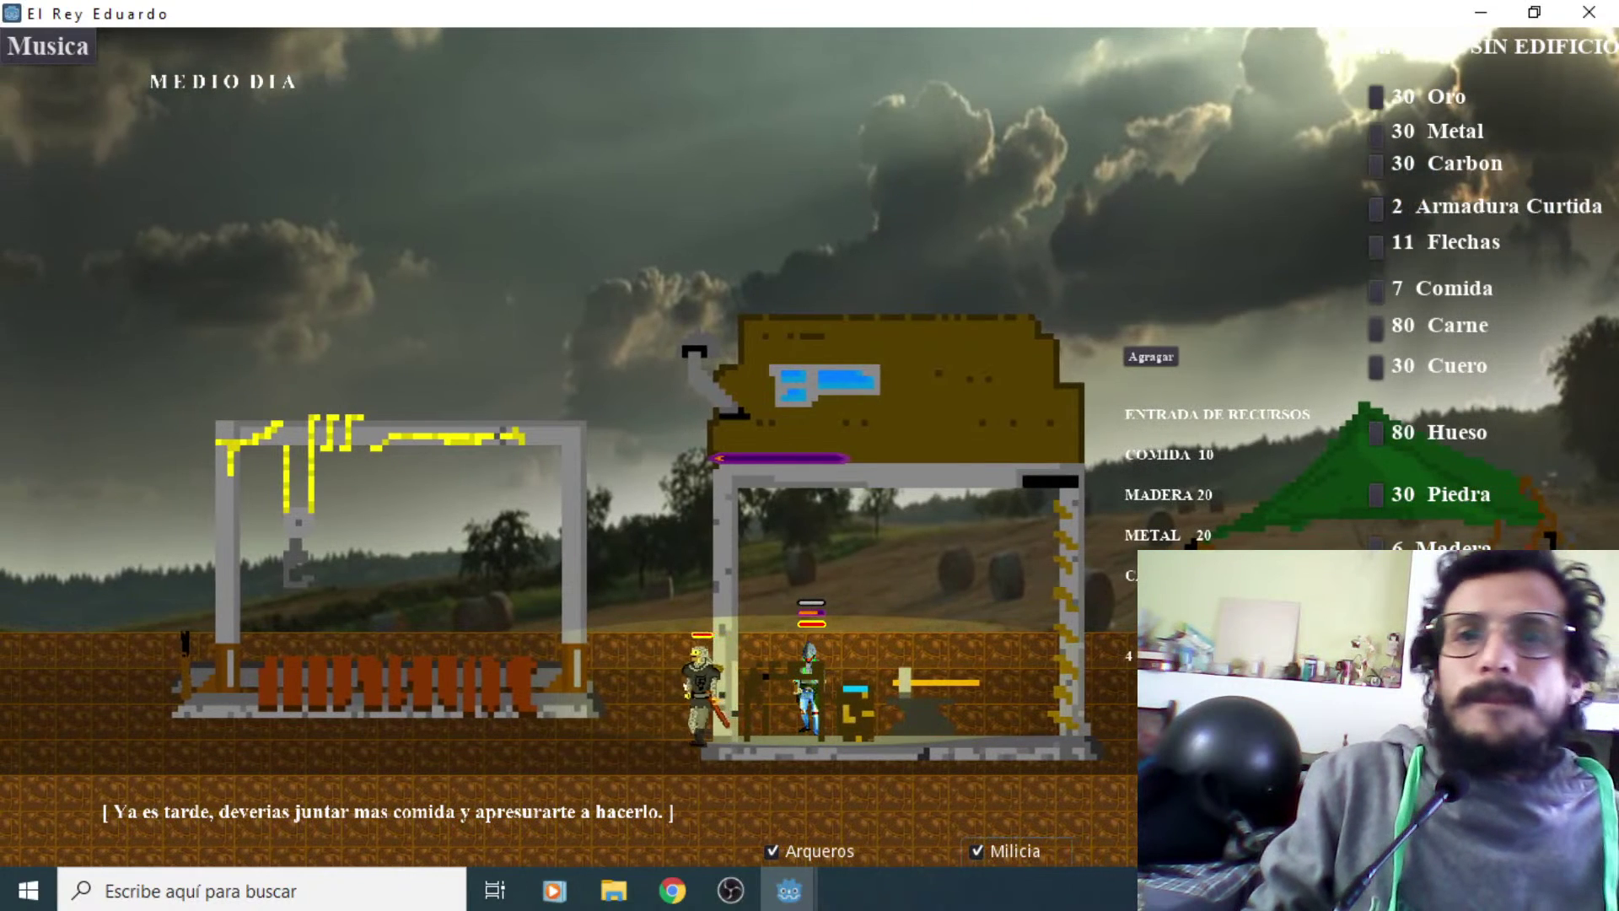
{"action": "key", "text": "Right"}
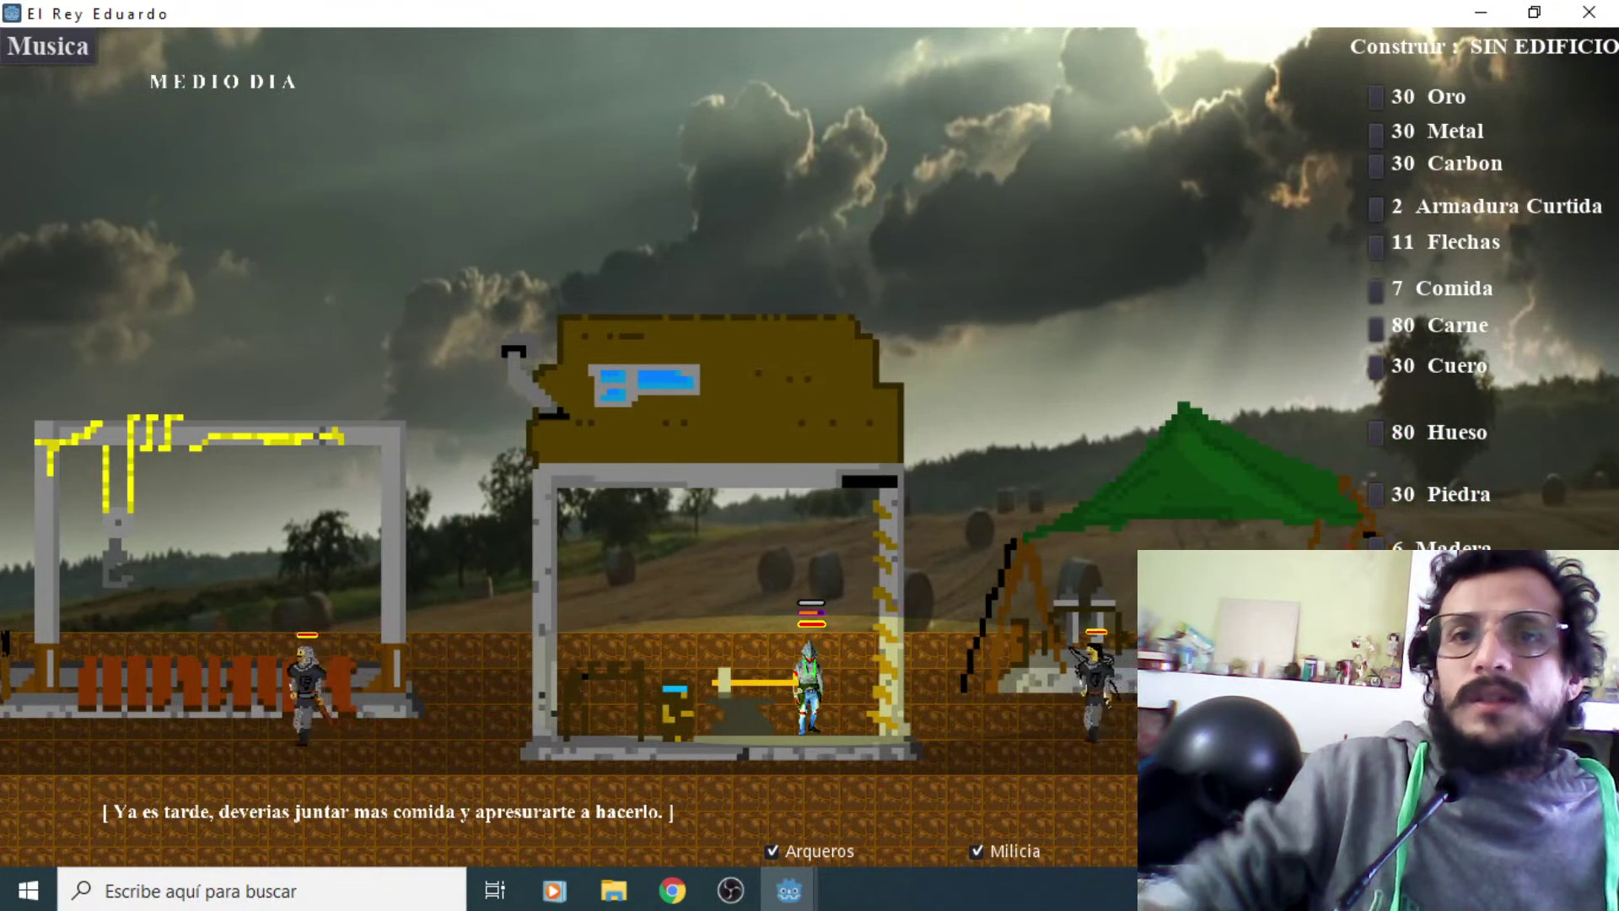
{"action": "key", "text": "Left"}
{"action": "key", "text": "Left"}
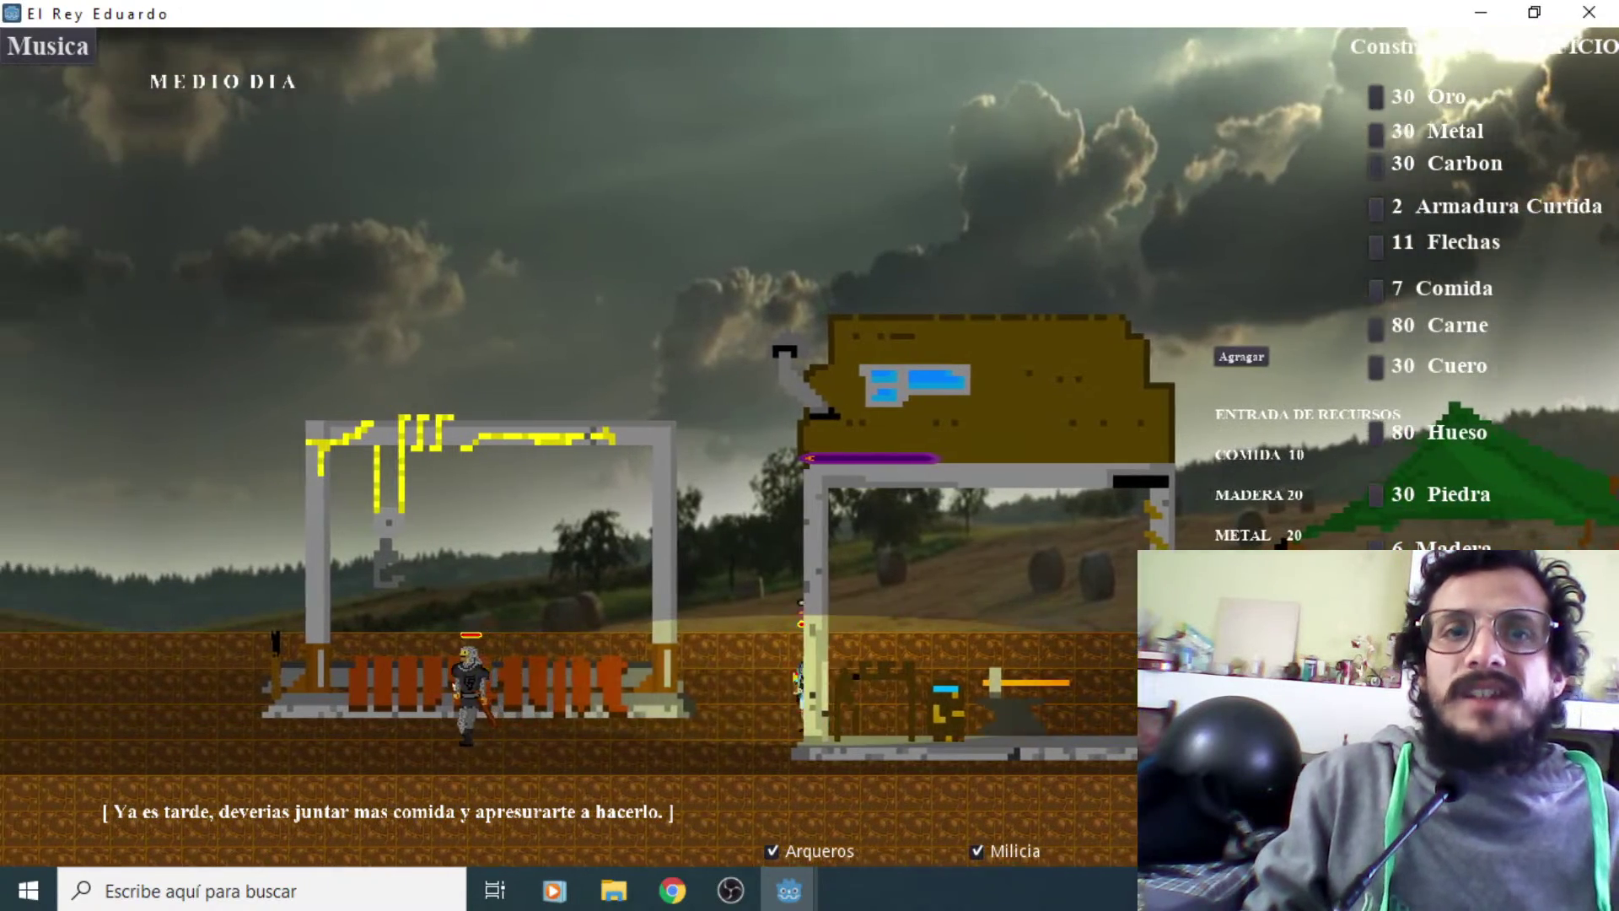
{"action": "key", "text": "Right"}
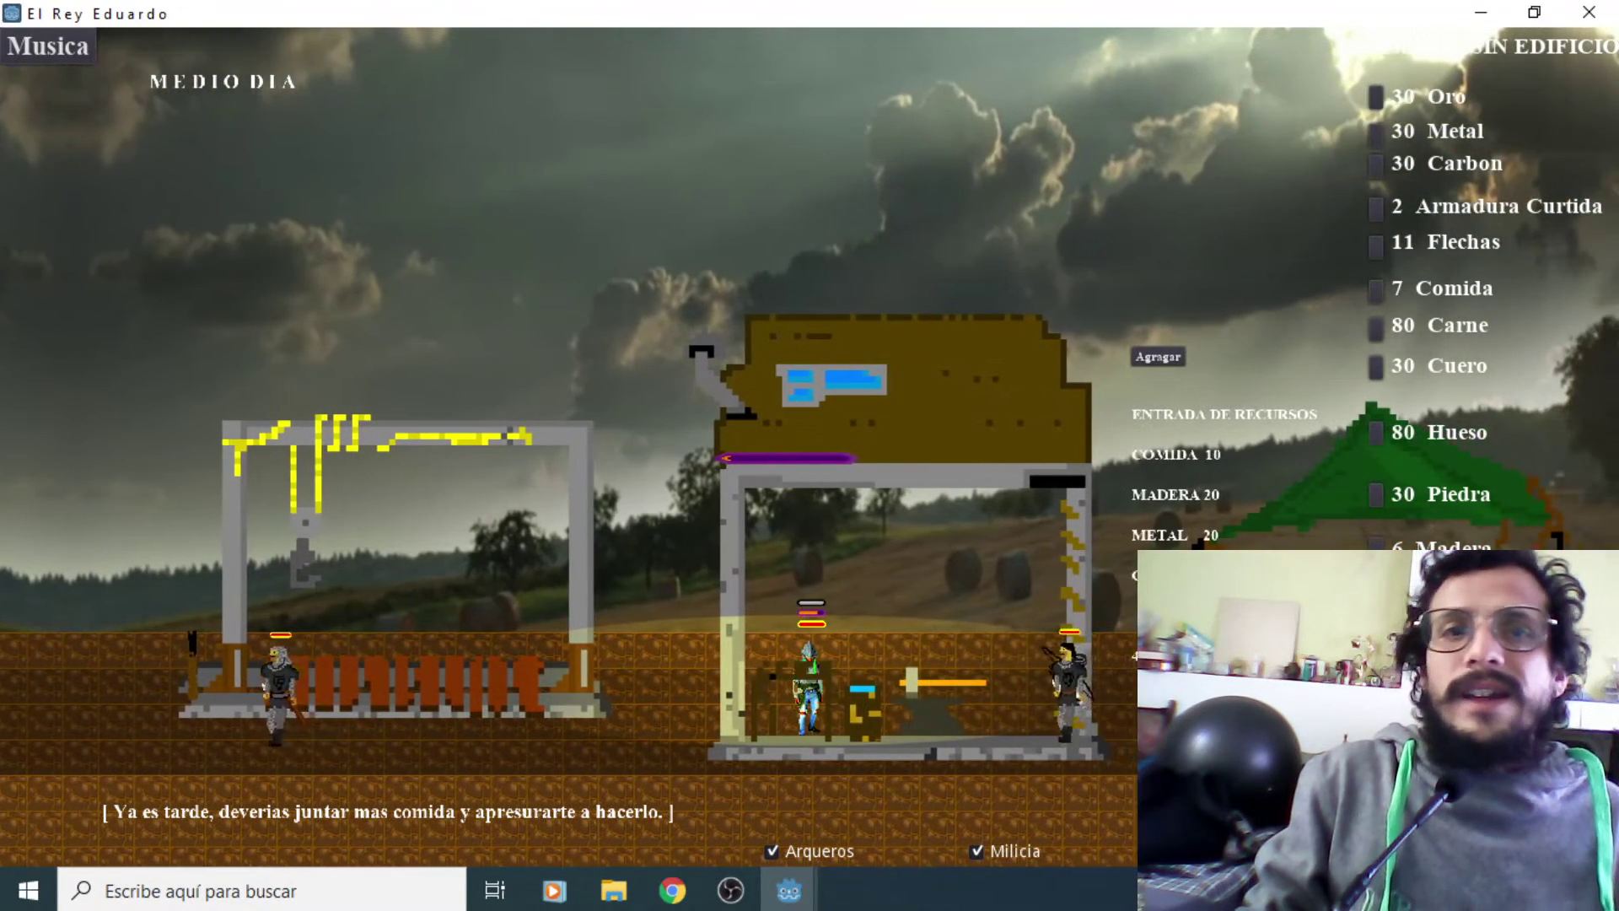
{"action": "key", "text": "Right"}
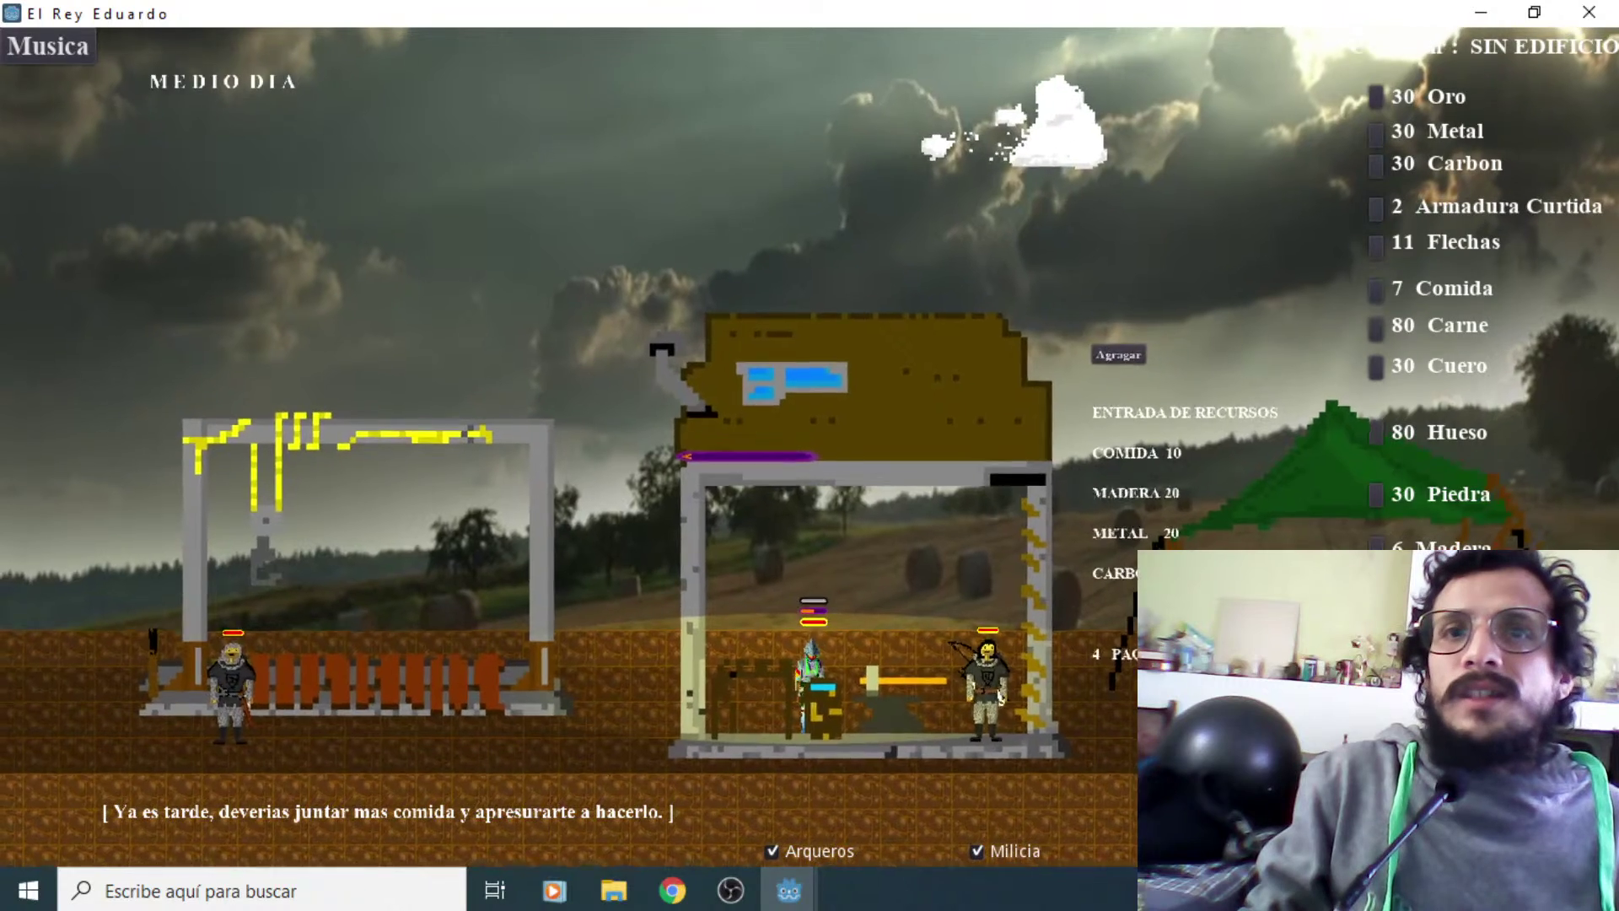
Move the character between the brown-roofed building and the stone gate while shooting arrows at the blue deer
{"action": "key", "text": "Left"}
{"action": "key", "text": "Left"}
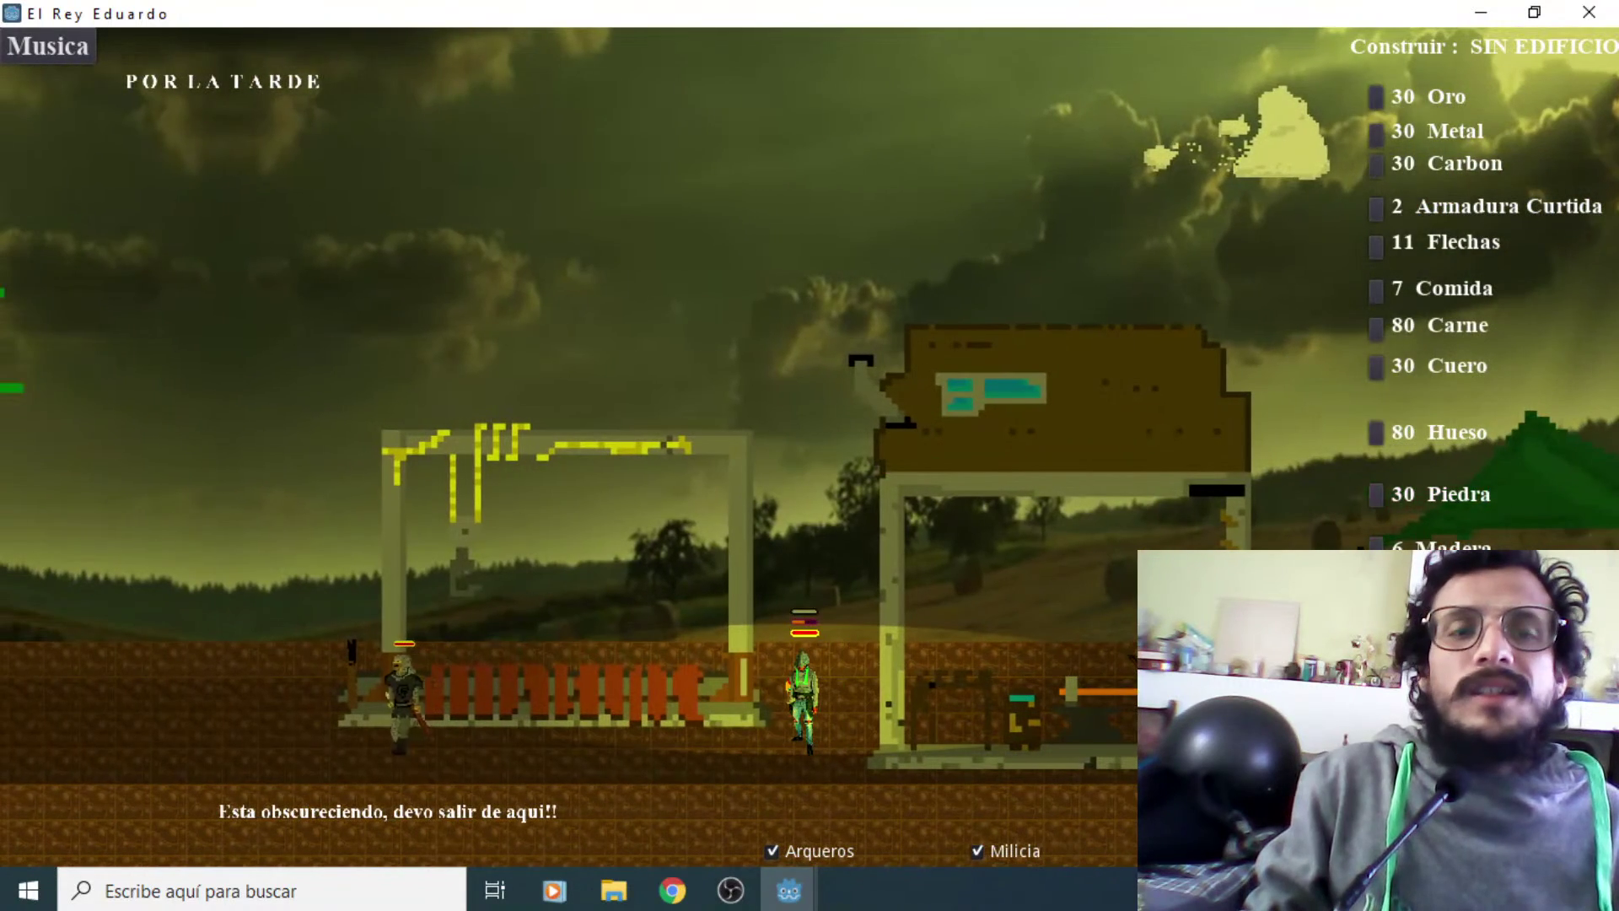
{"action": "key", "text": "Right"}
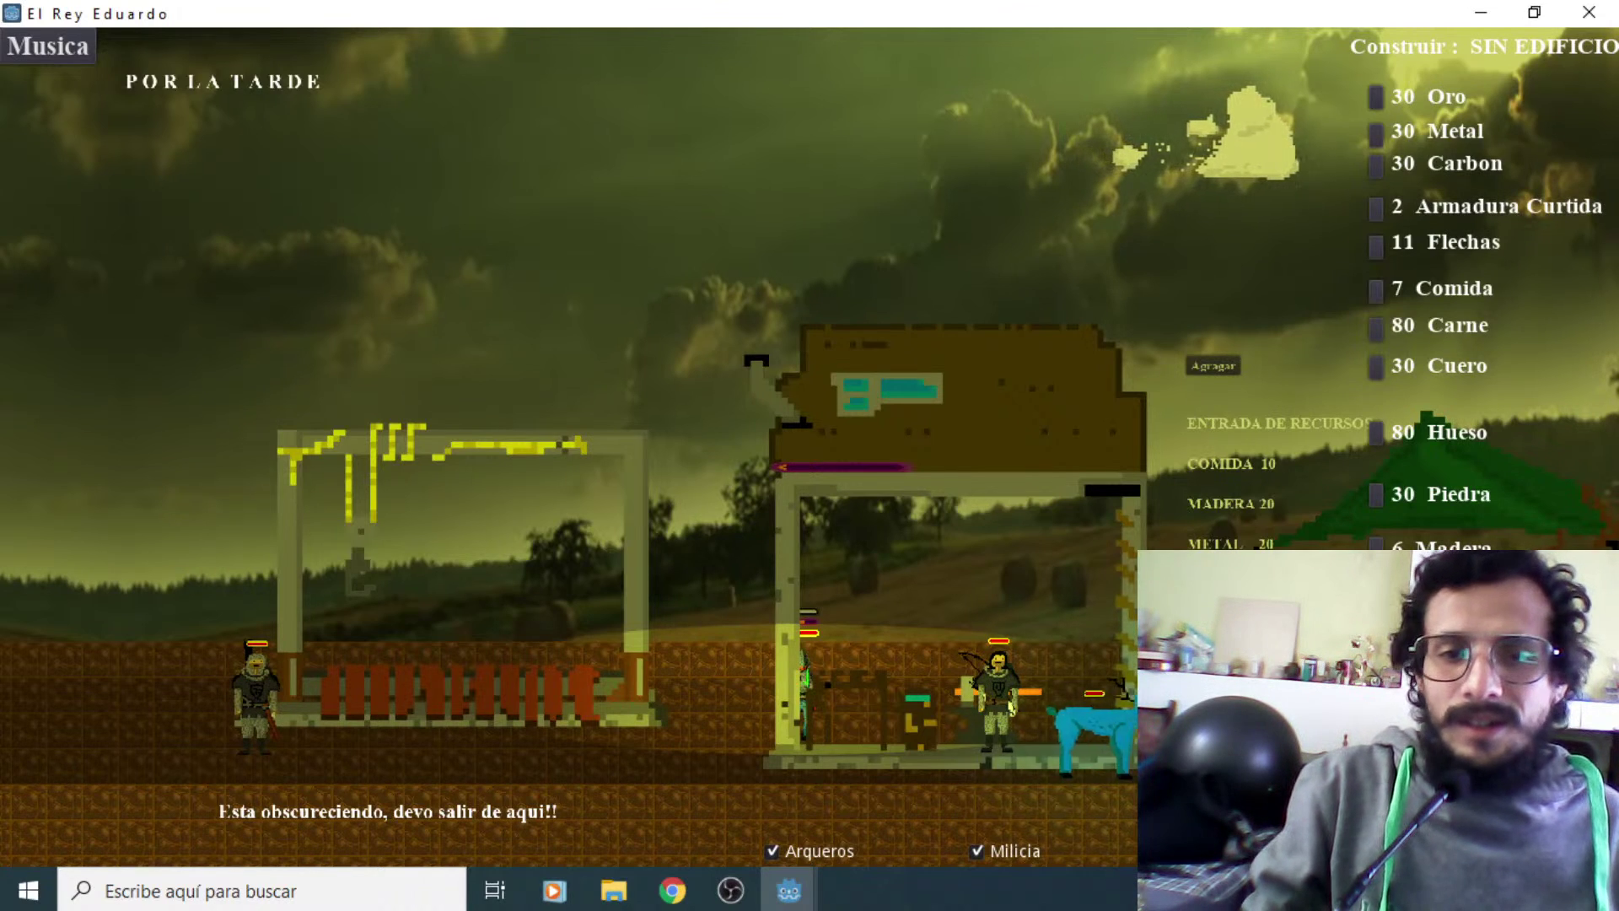
{"action": "key", "text": "Left"}
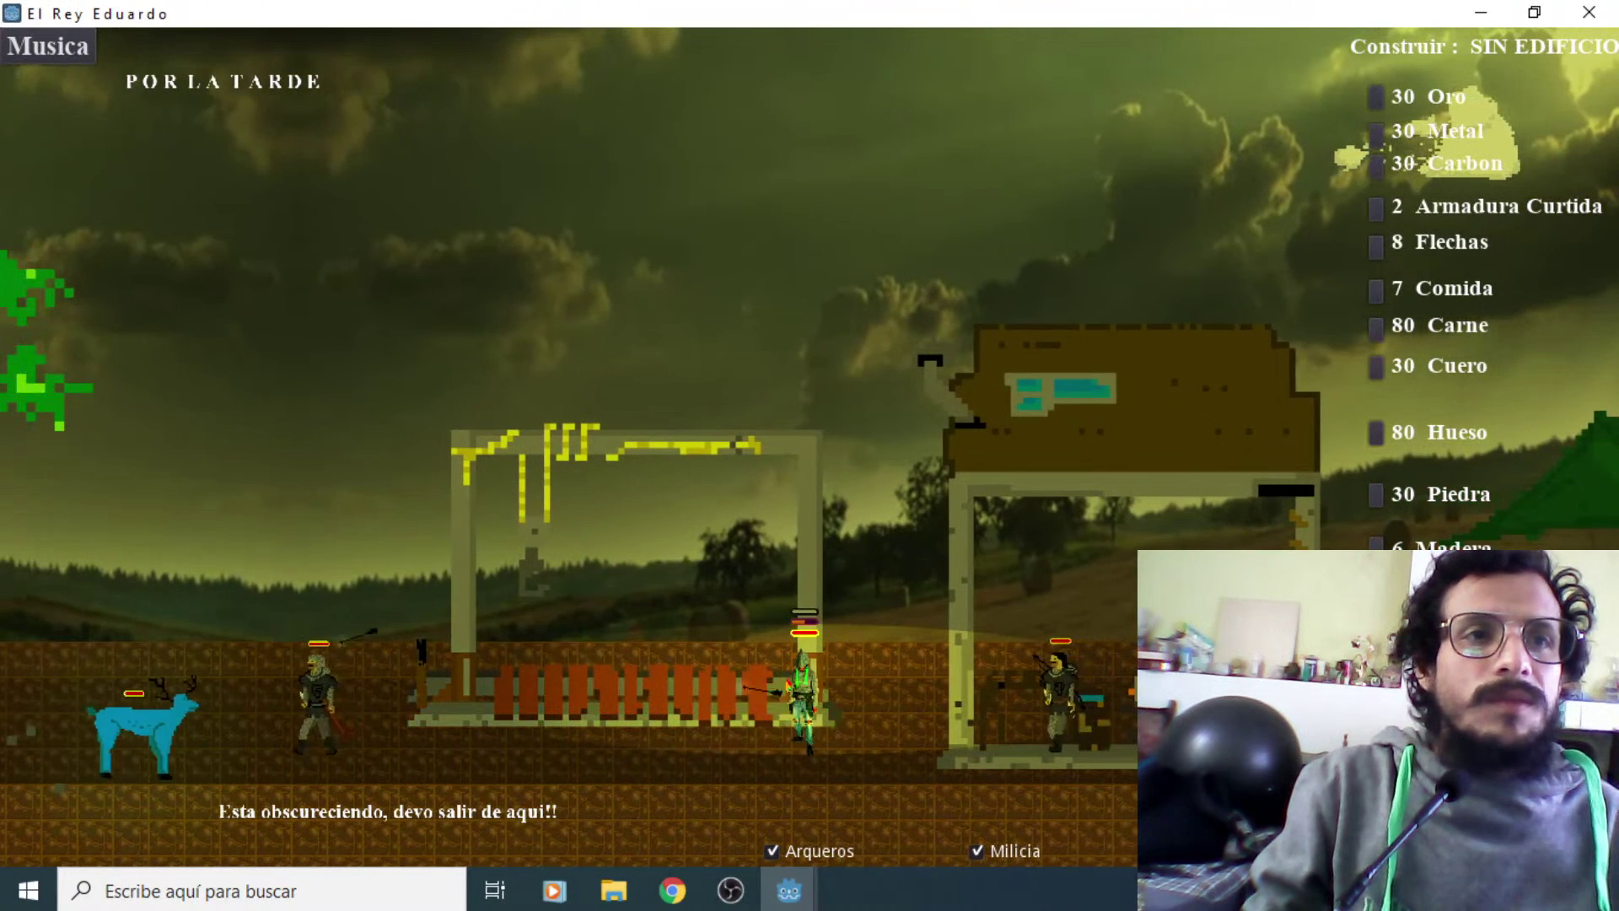
{"action": "key", "text": "Left"}
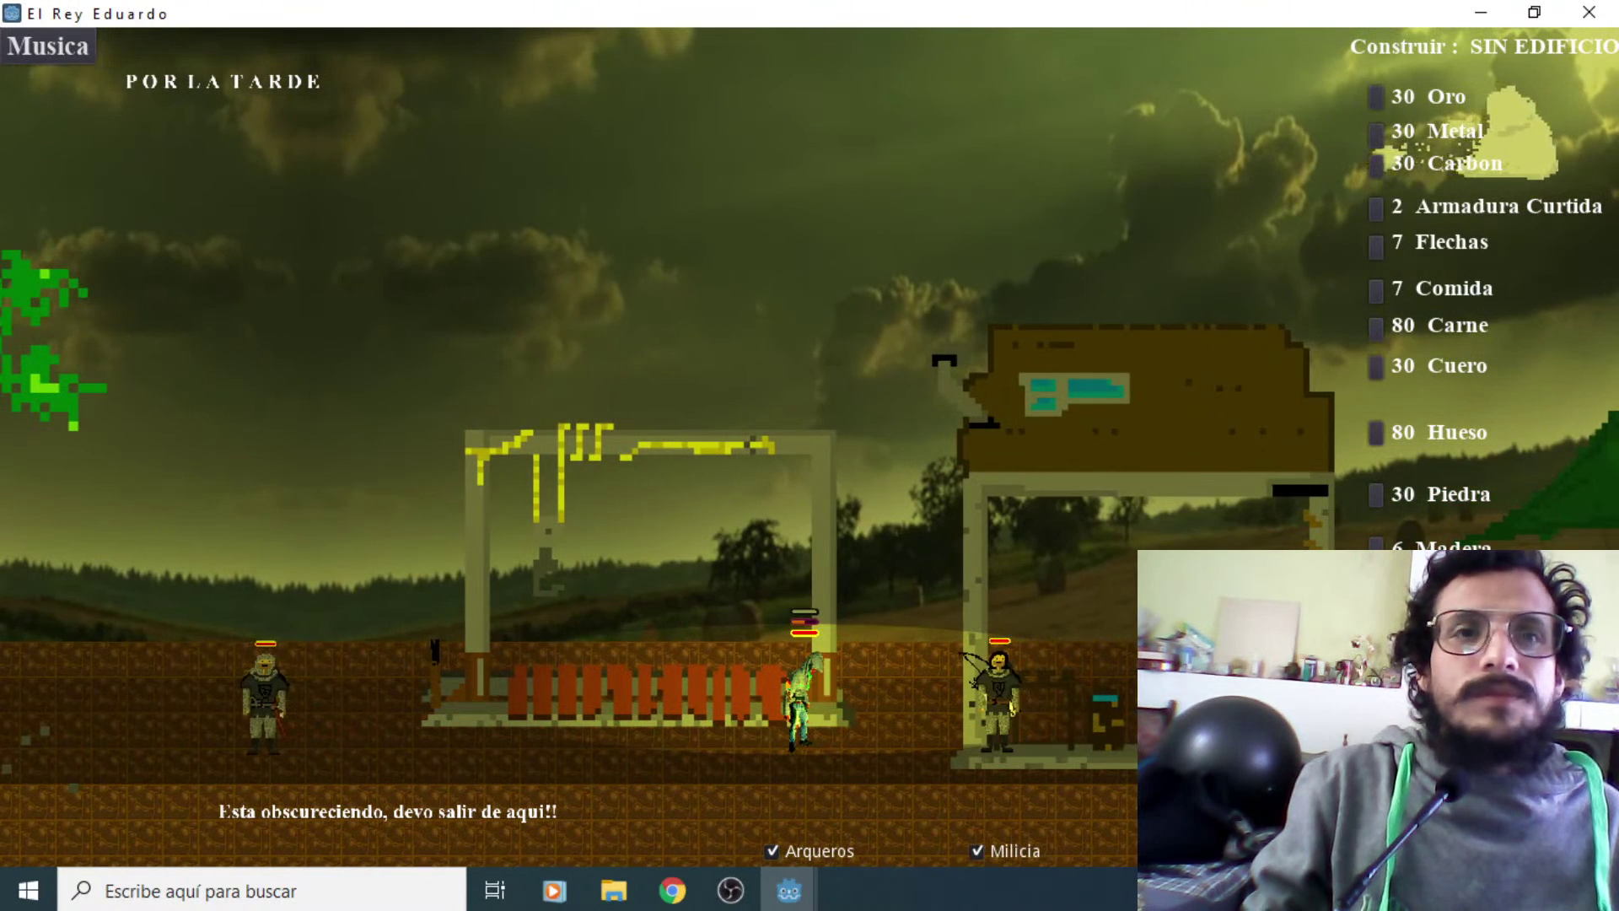
Position the character inside the stone gate to show its Empalizada, Ariete and crossbow cart options
{"action": "key", "text": "Right"}
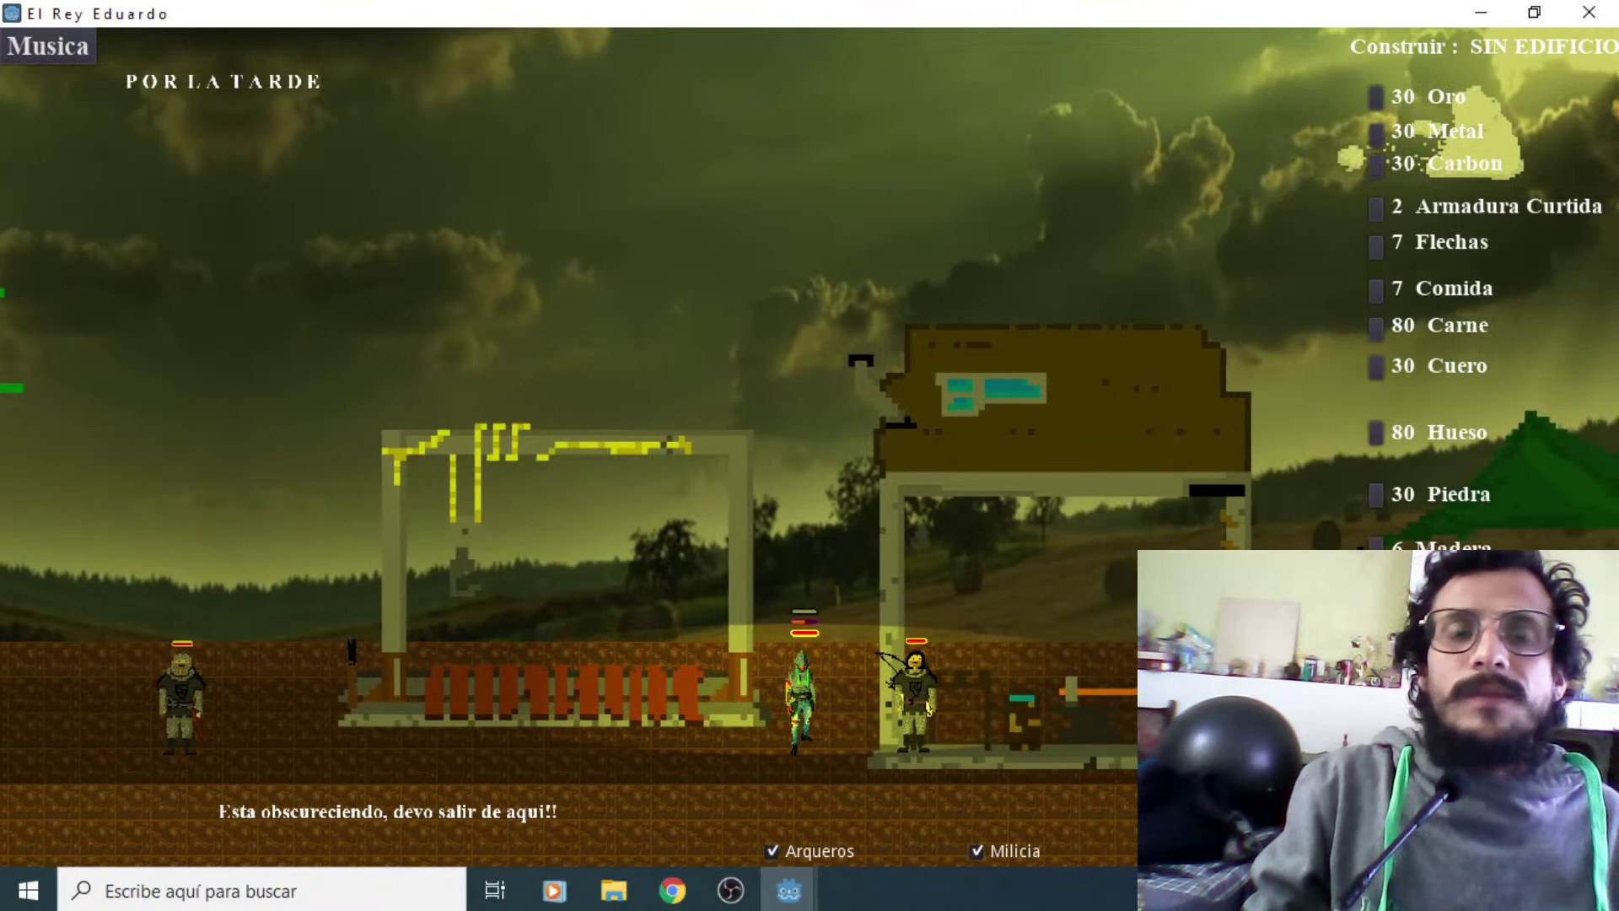
{"action": "key", "text": "Left"}
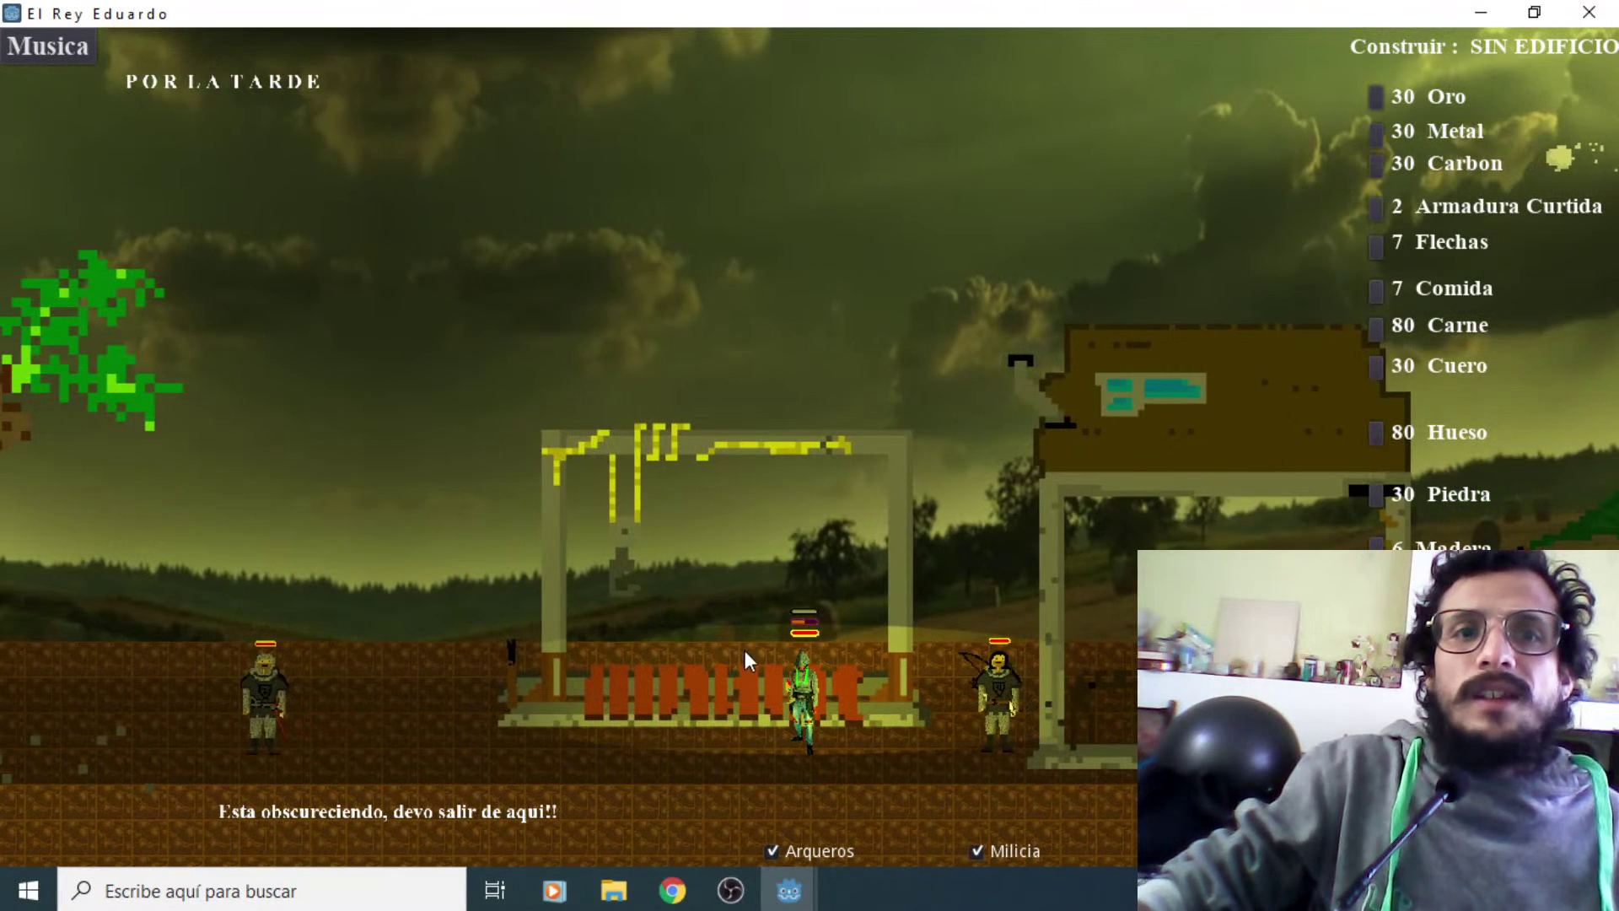
{"action": "key", "text": "Left"}
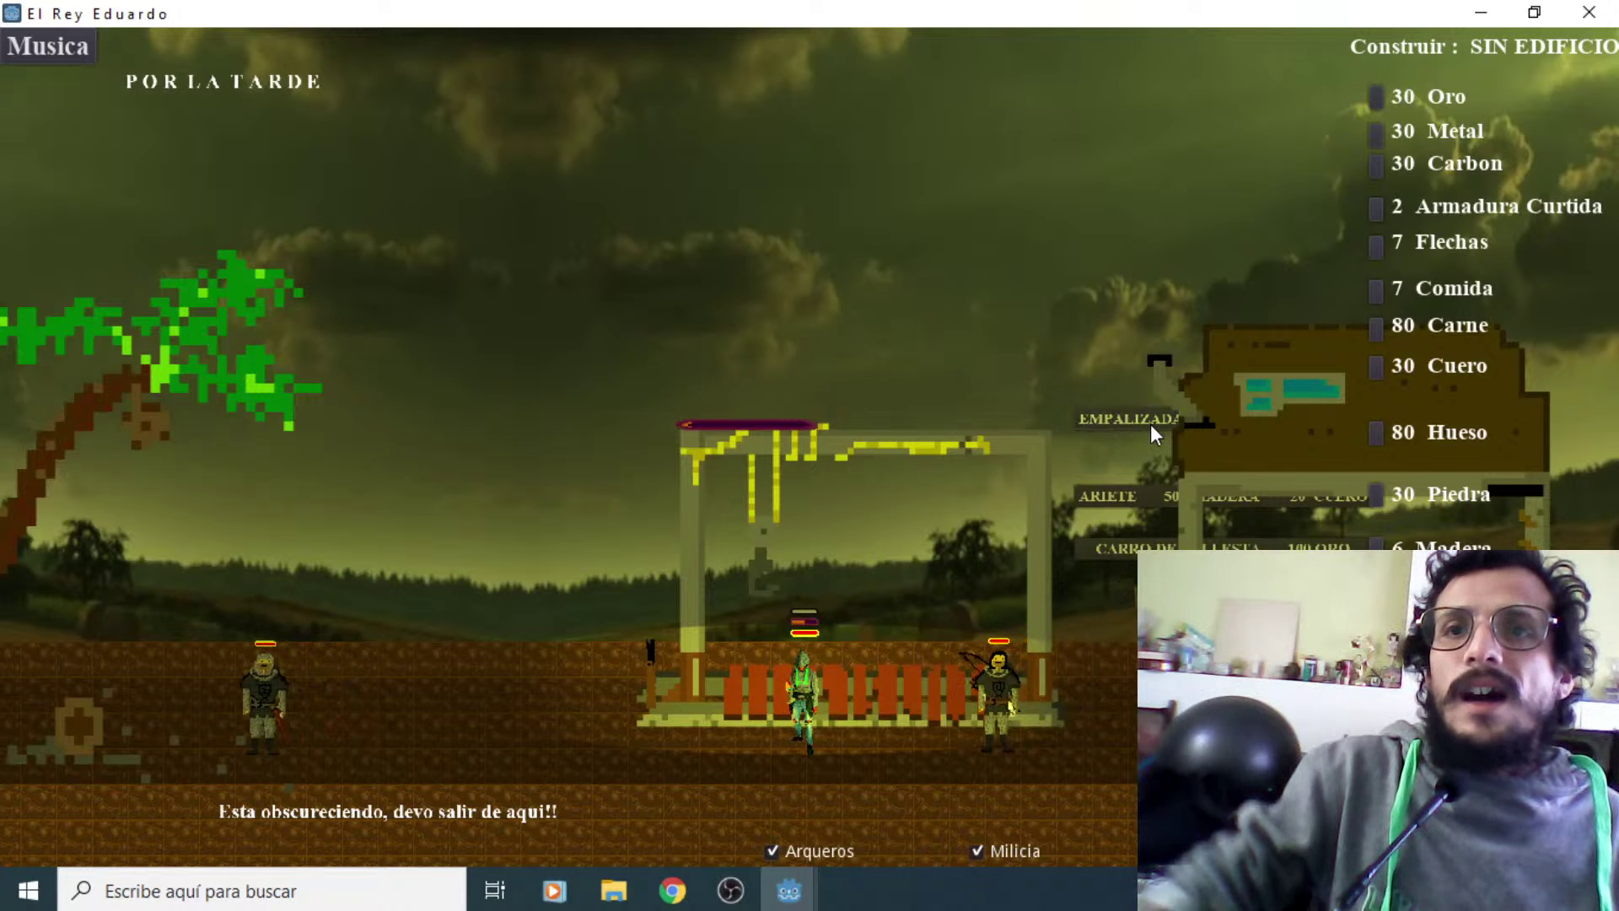
Return the character to the front of the green-roofed storehouse and spend all 80 units of Carne from the inventory
{"action": "key", "text": "Right"}
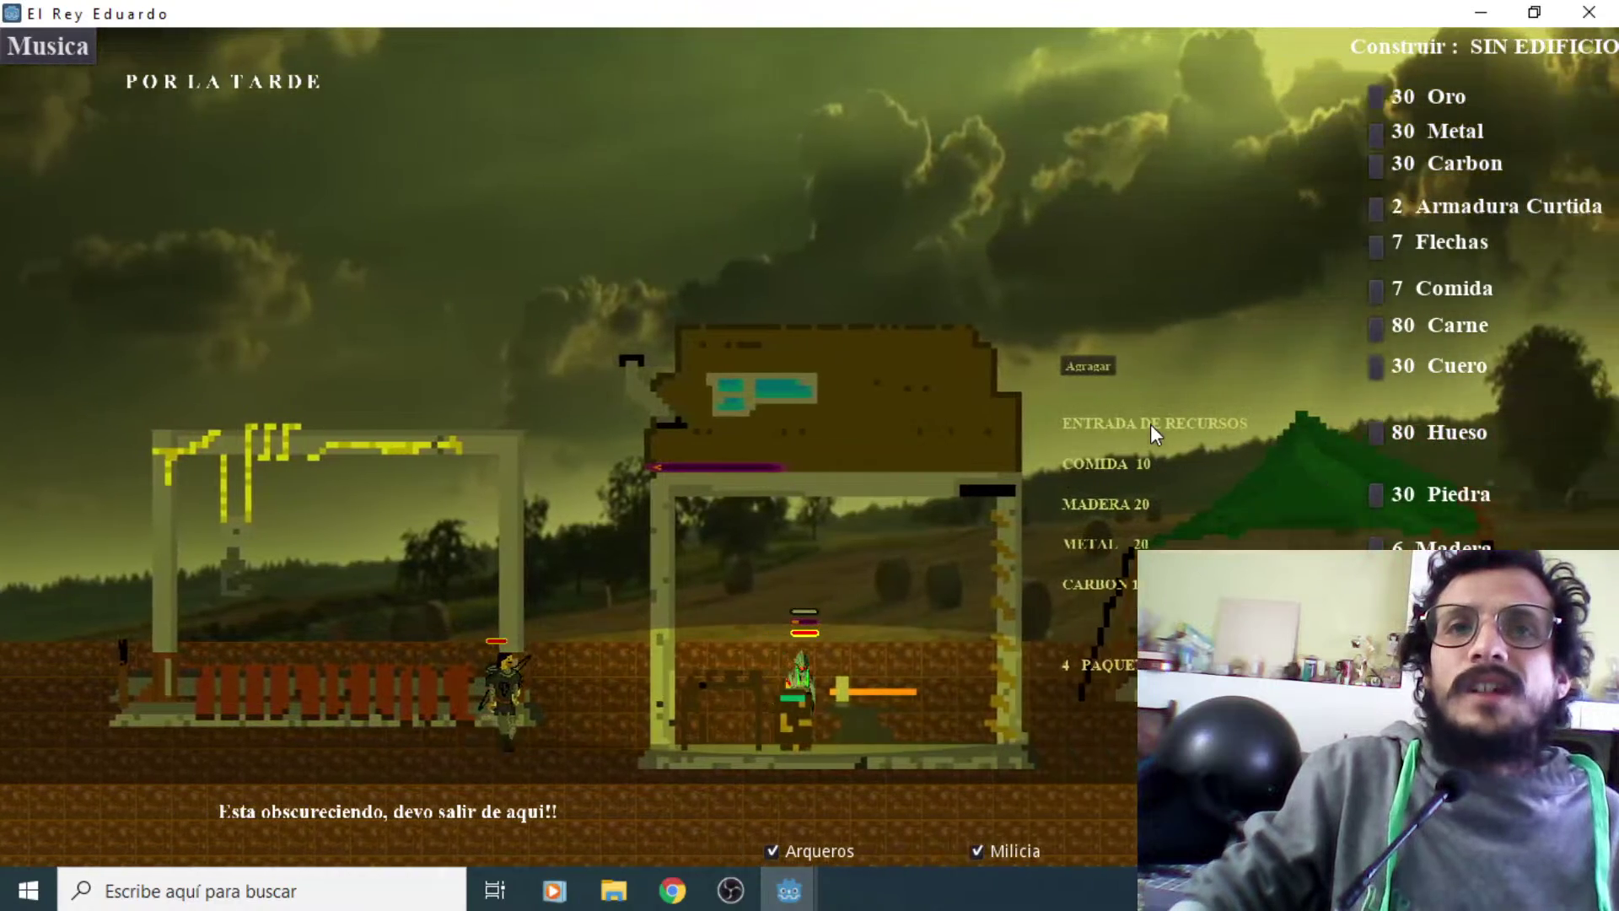
{"action": "key", "text": "Right"}
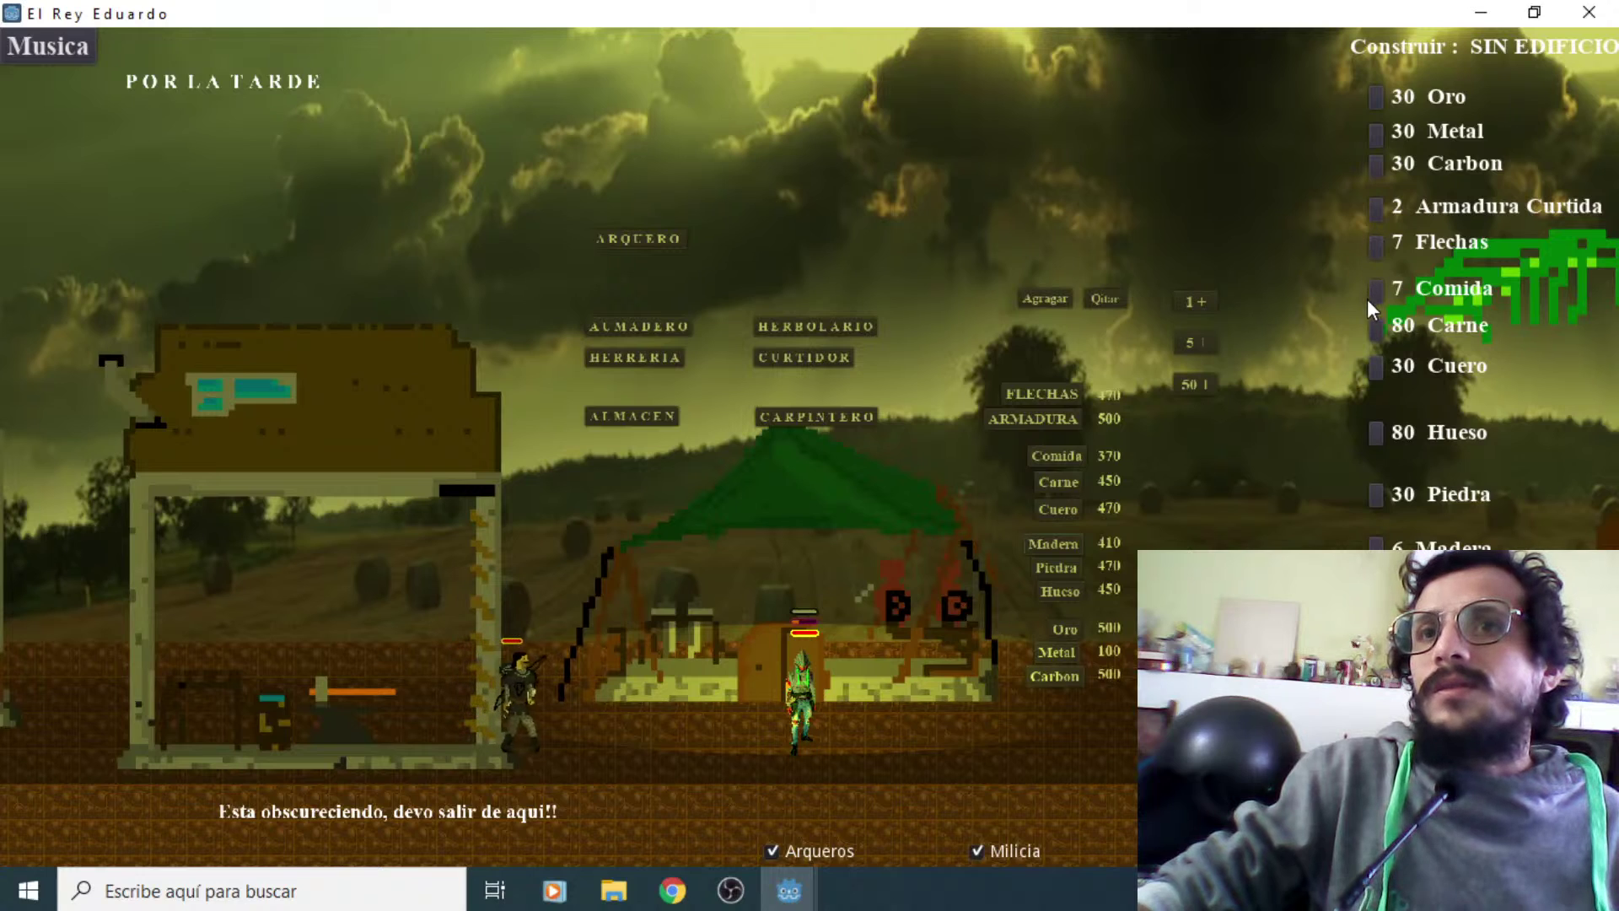
{"action": "left_click", "coordinate": [1378, 326]}
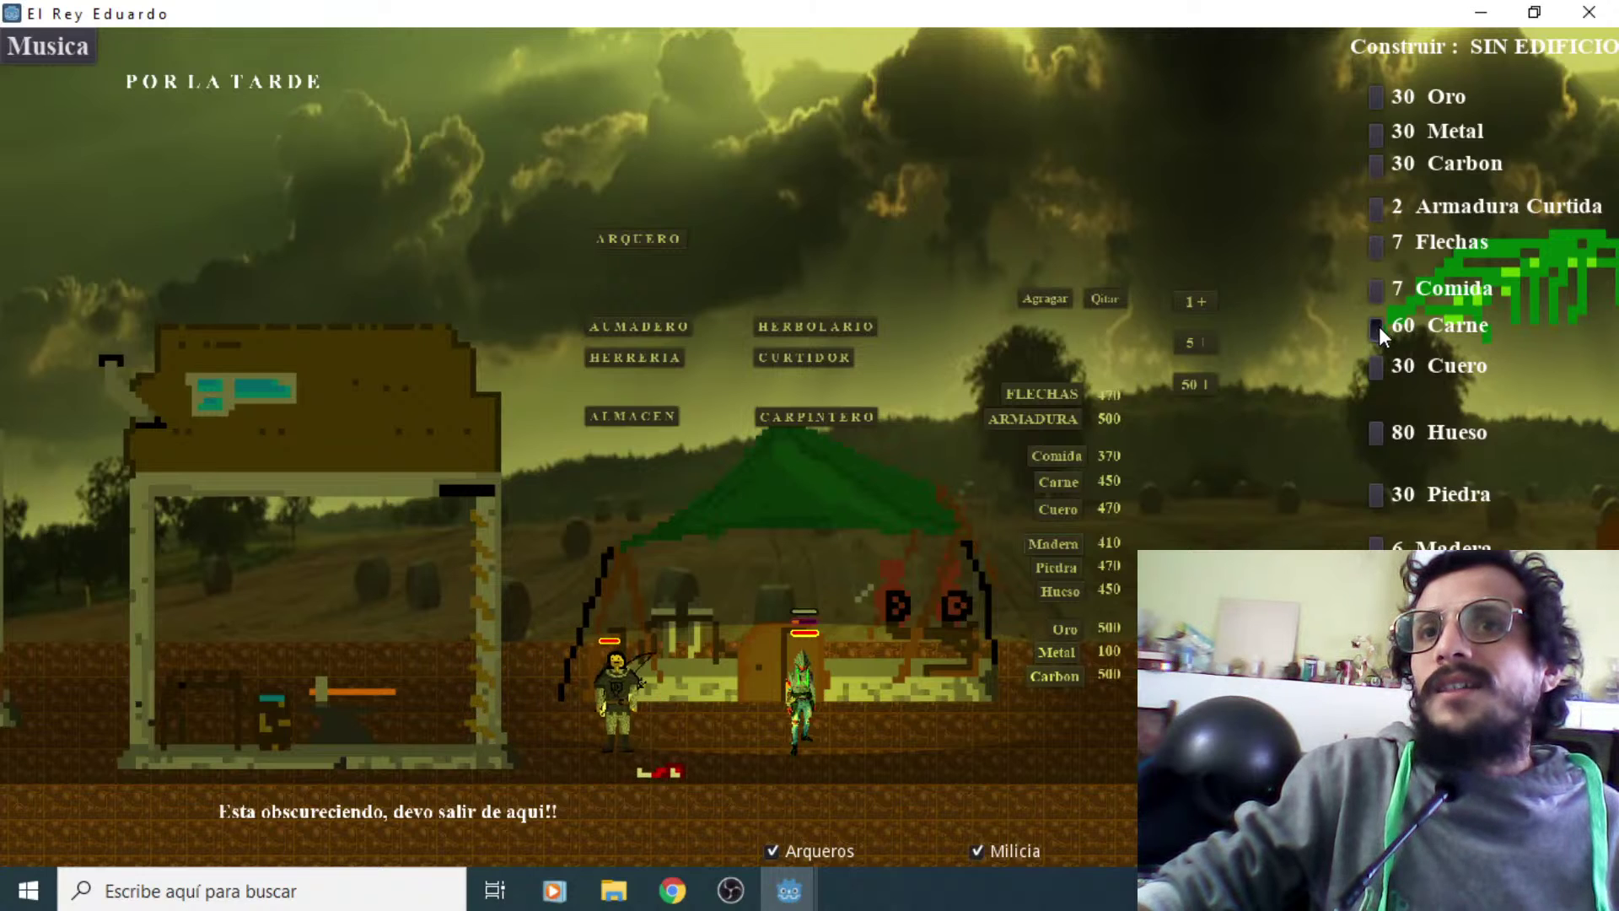
{"action": "left_click", "coordinate": [1379, 327]}
{"action": "left_click", "coordinate": [1378, 327]}
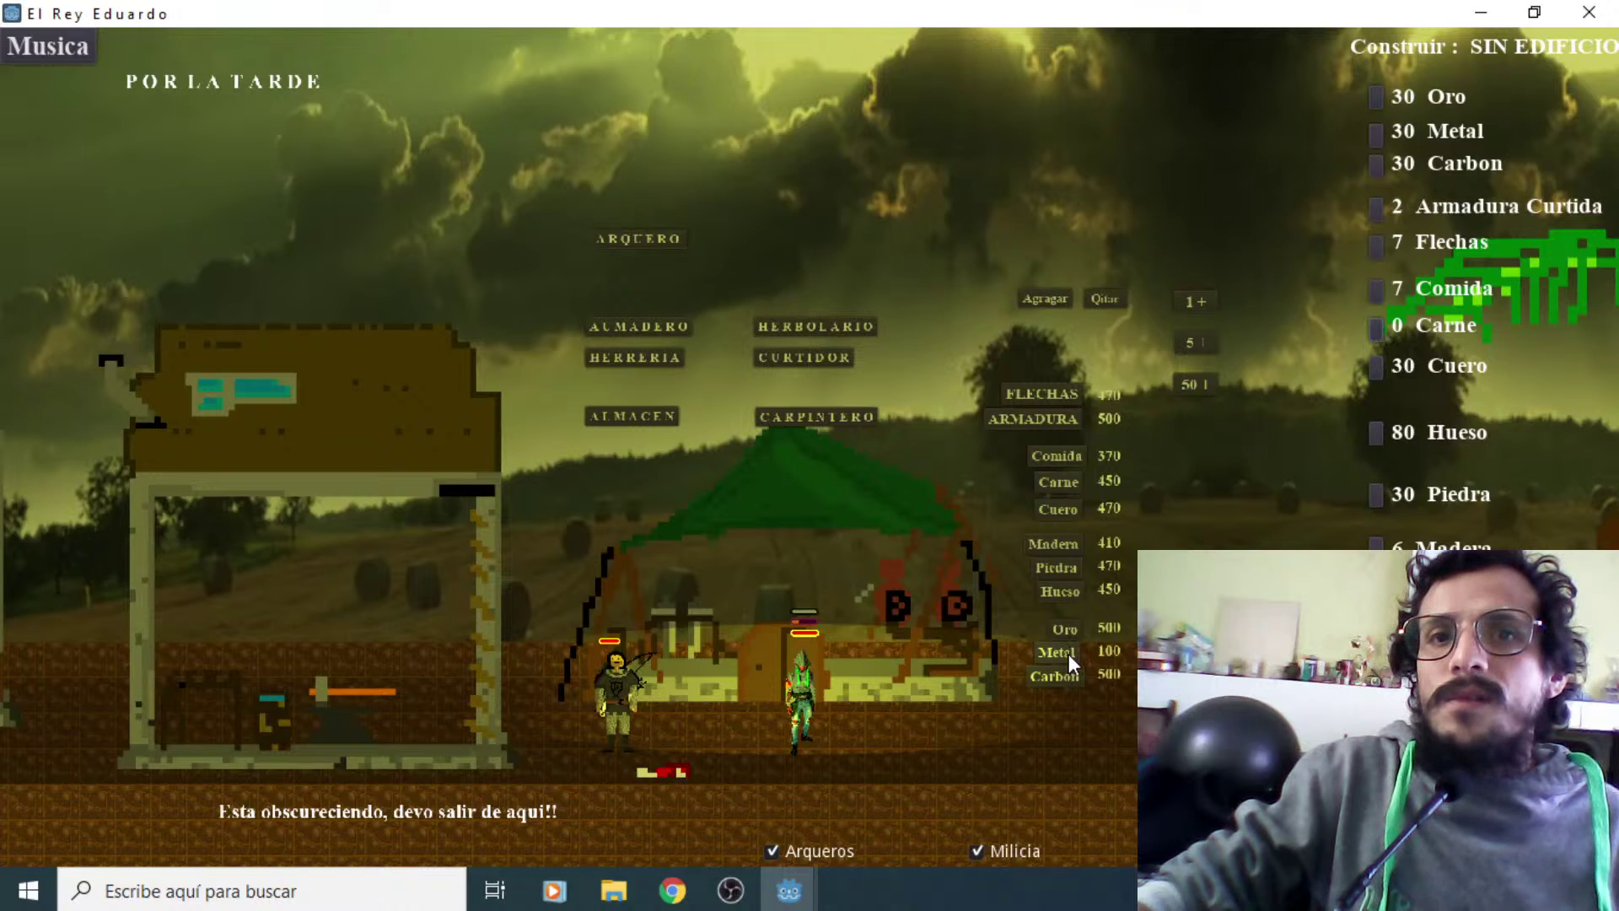
Withdraw 50 units of Carne and 35 units of Madera from the storehouse
{"action": "left_click", "coordinate": [1071, 481]}
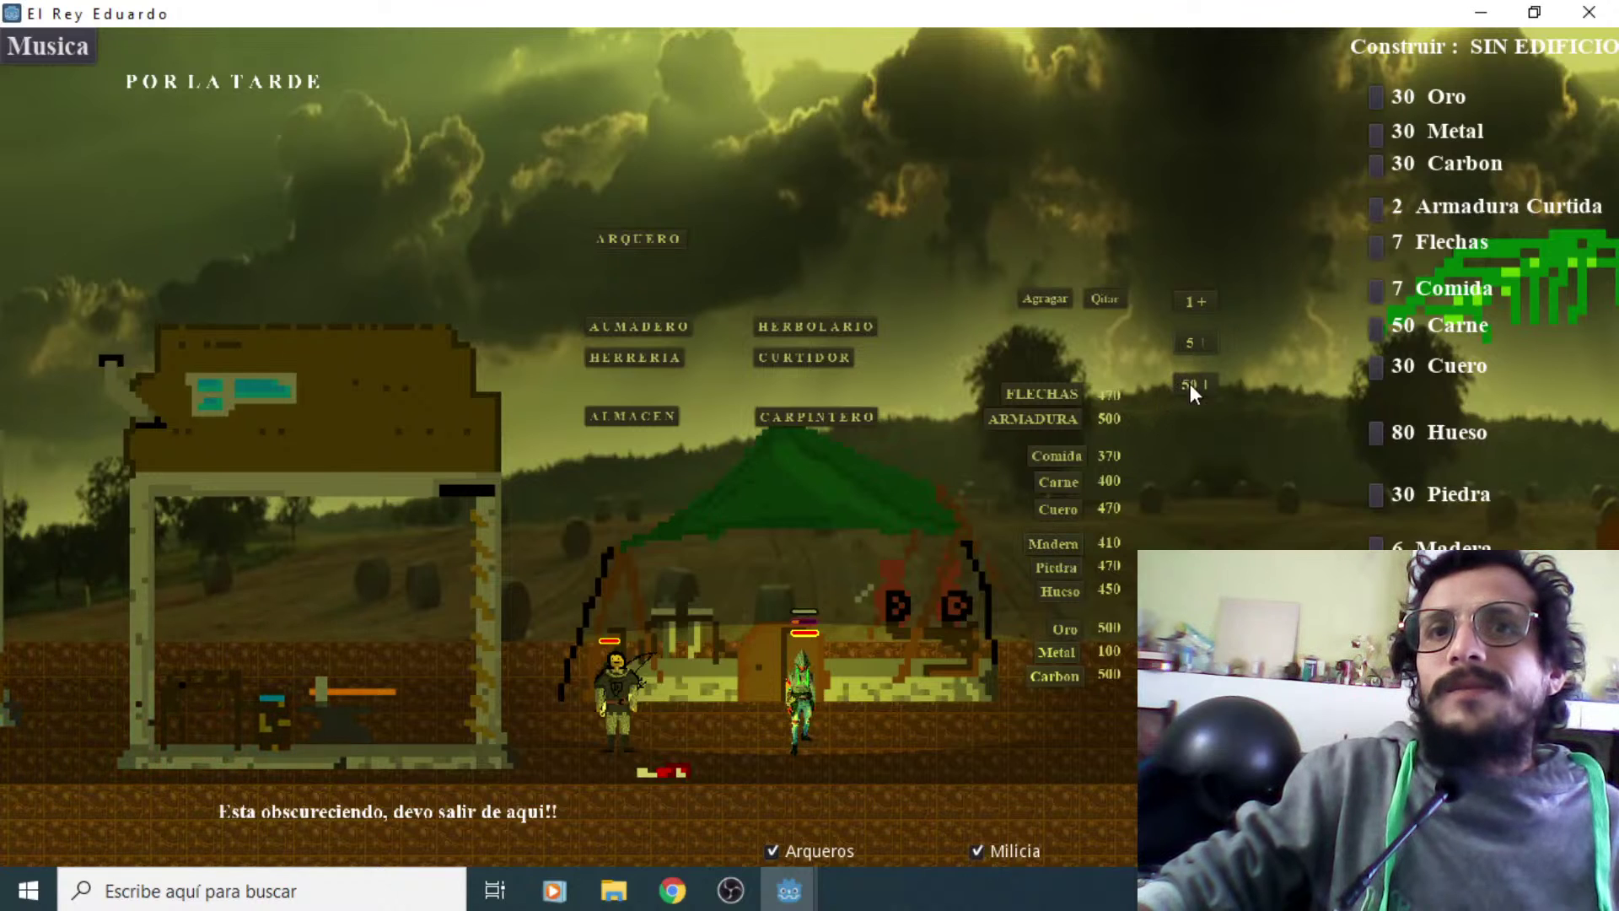
{"action": "left_click", "coordinate": [1037, 543]}
{"action": "left_click", "coordinate": [1037, 542]}
{"action": "left_click", "coordinate": [1037, 542]}
{"action": "left_click", "coordinate": [1037, 543]}
{"action": "left_click", "coordinate": [1038, 543]}
{"action": "left_click", "coordinate": [1038, 543]}
{"action": "left_click", "coordinate": [1042, 543]}
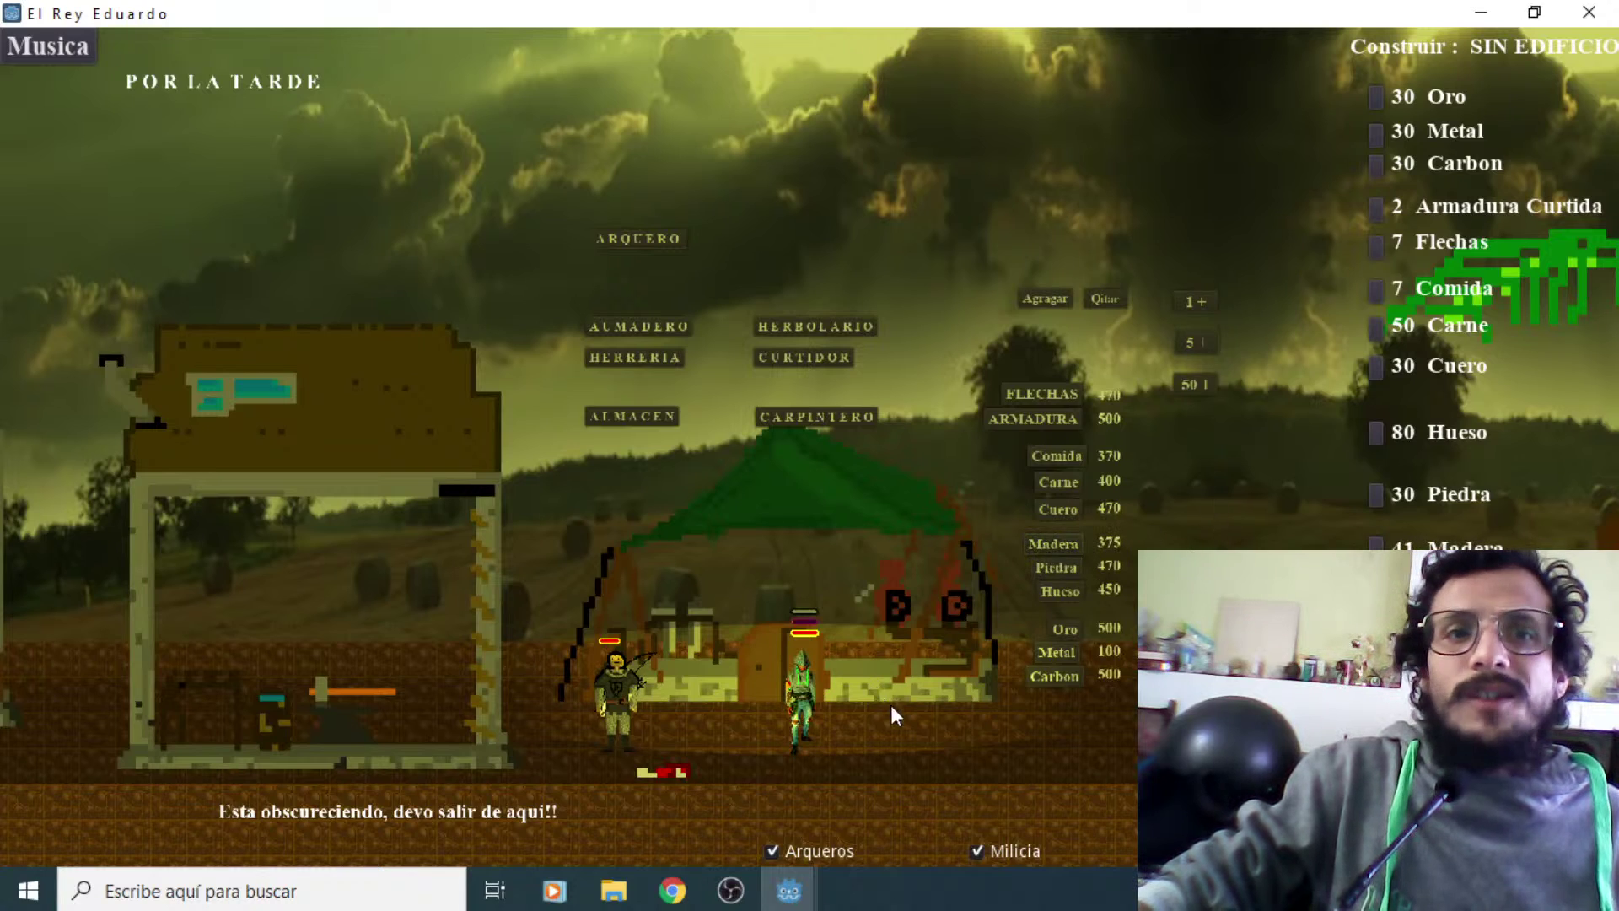
Walk the character through the brown-roofed building to the stone gate and return to the green-roofed storehouse
{"action": "key", "text": "Left"}
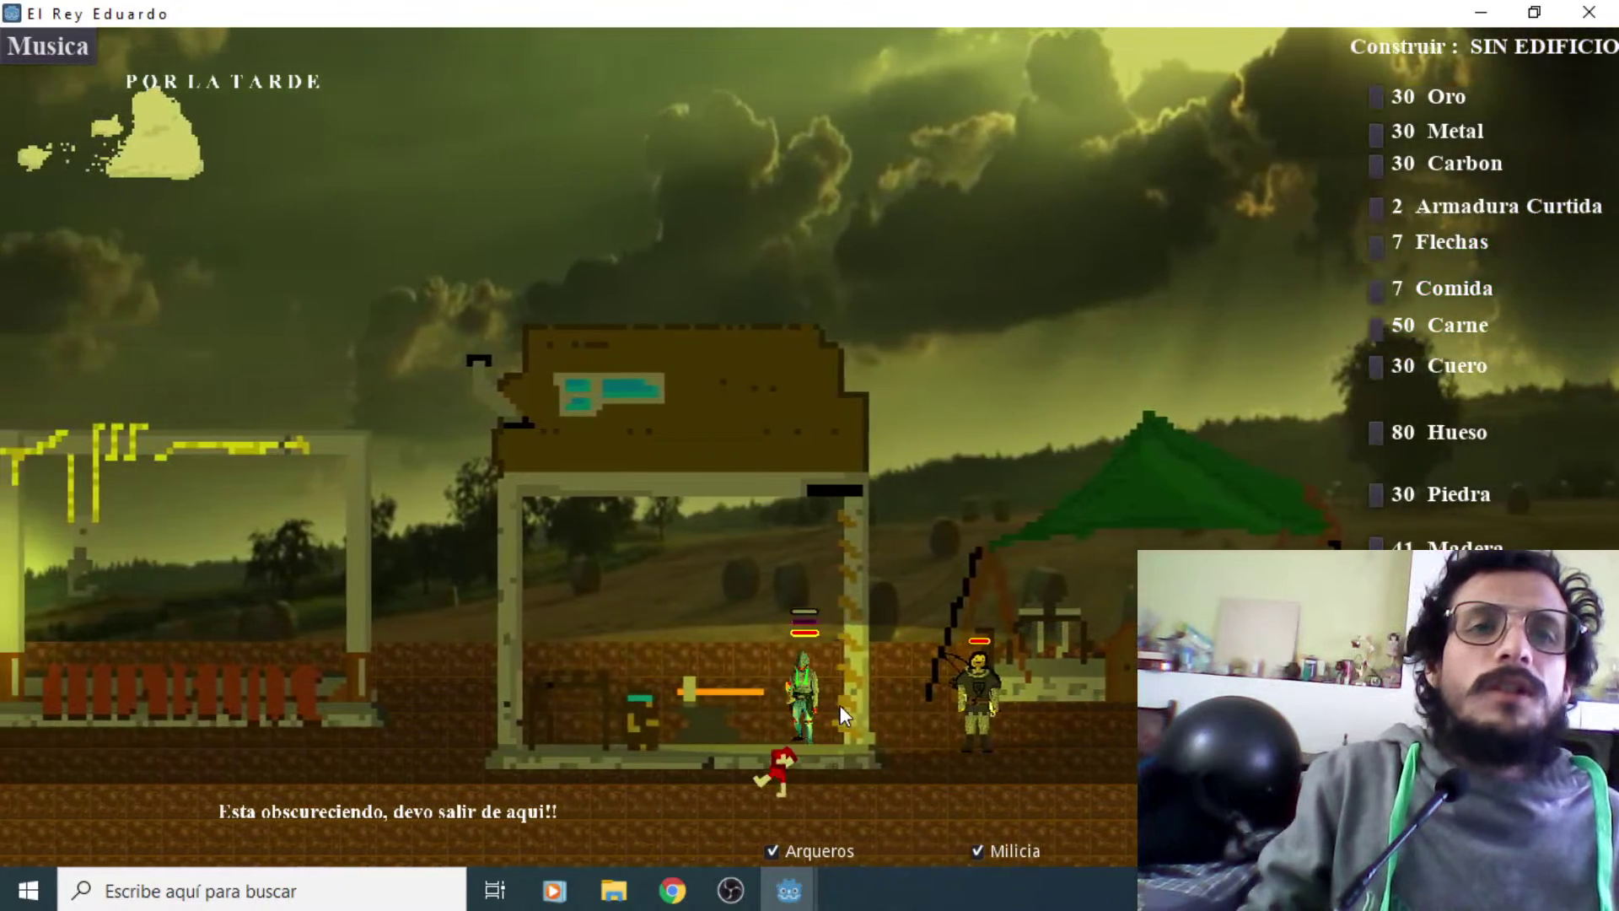
{"action": "key", "text": "Left"}
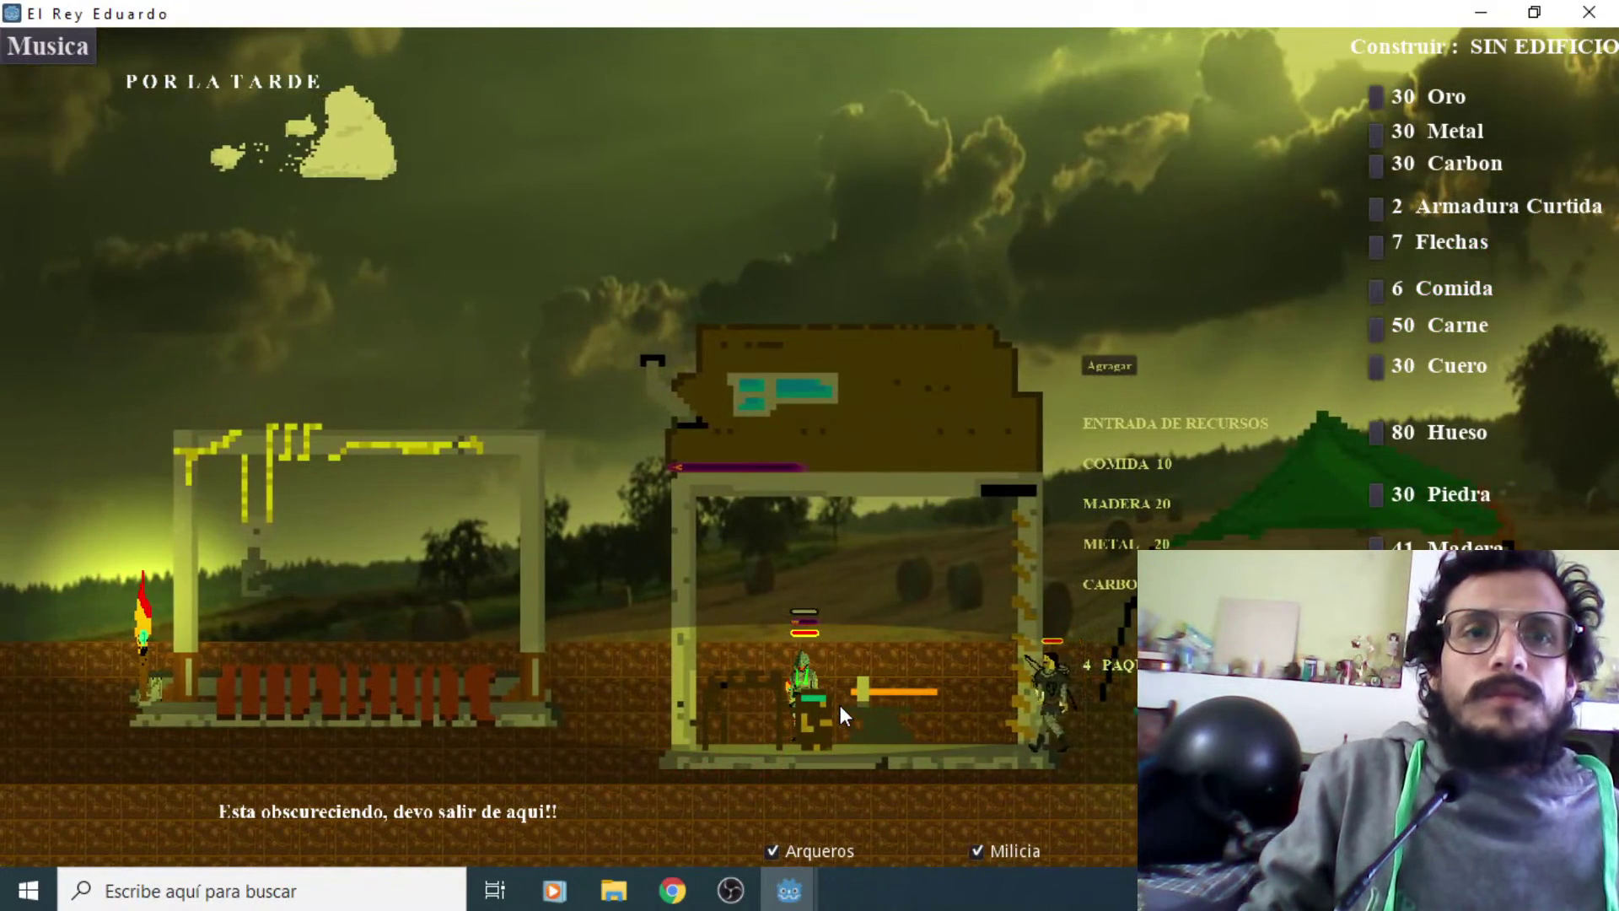
{"action": "key", "text": "Left"}
{"action": "key", "text": "Left"}
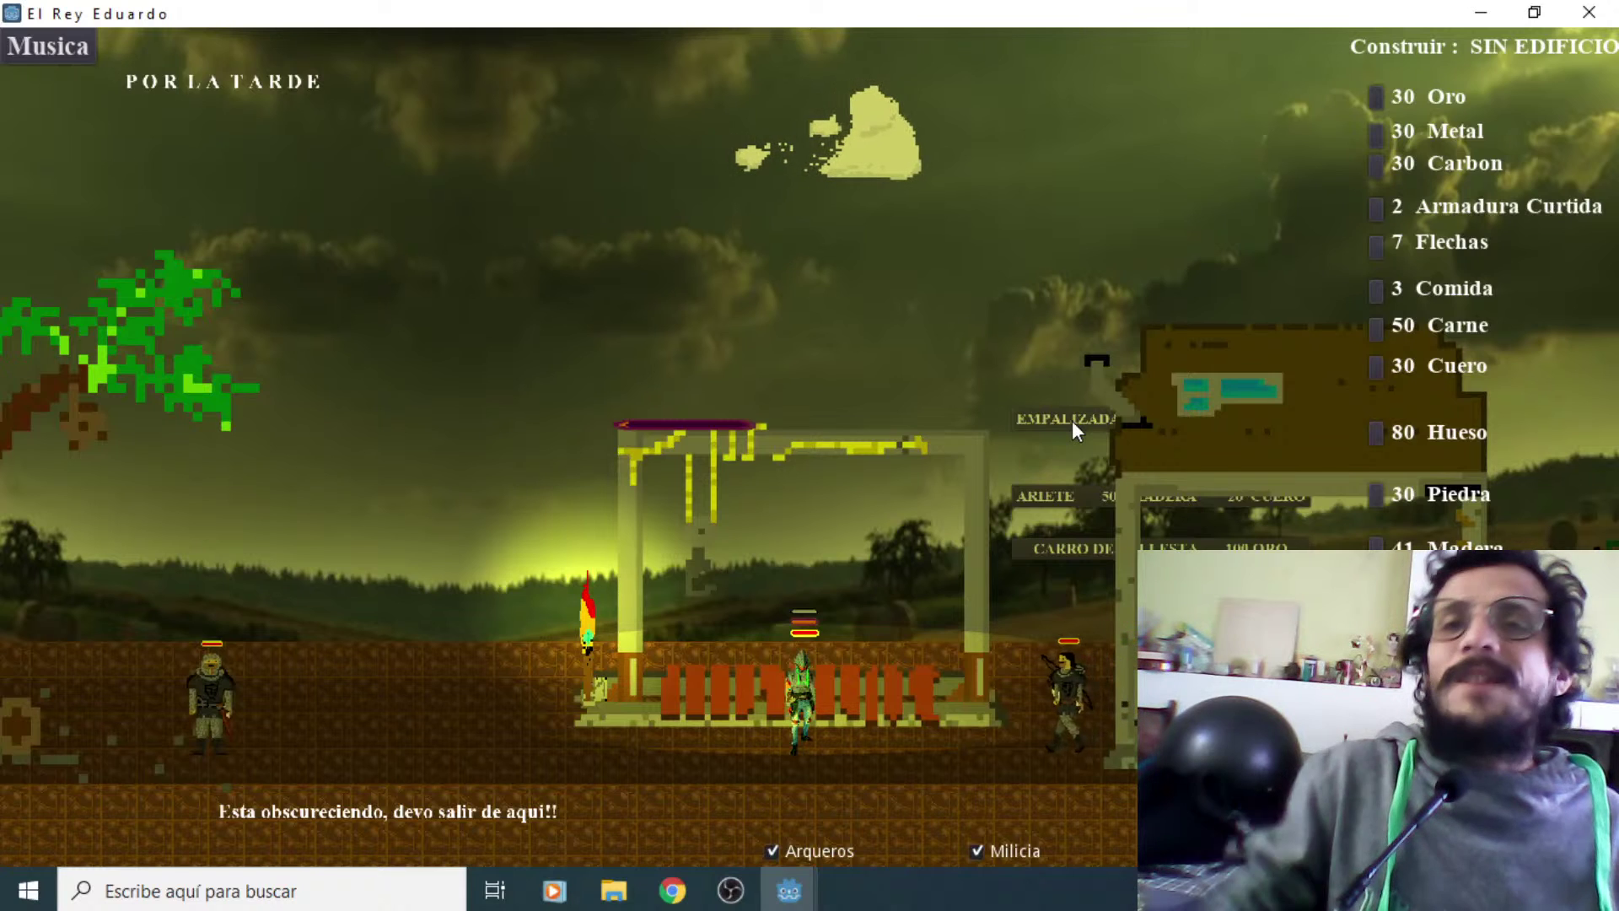
{"action": "key", "text": "Right"}
{"action": "key", "text": "Left"}
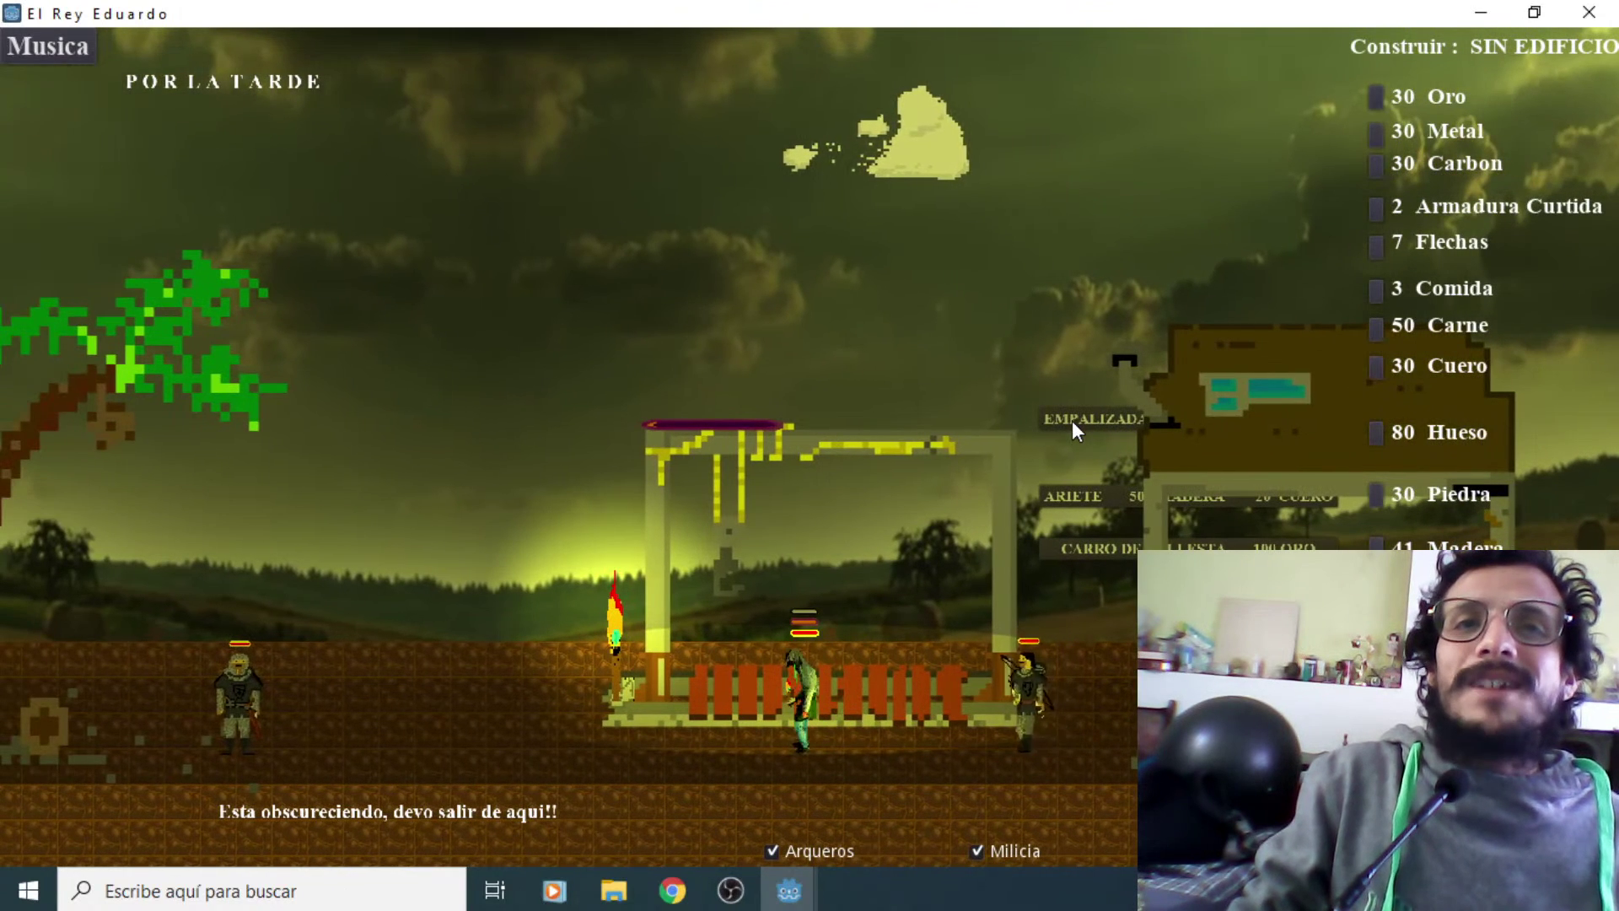
{"action": "key", "text": "Right"}
Withdraw 5 units of Comida from the storehouse and start building an Empalizada at the stone gate
{"action": "key", "text": "Right"}
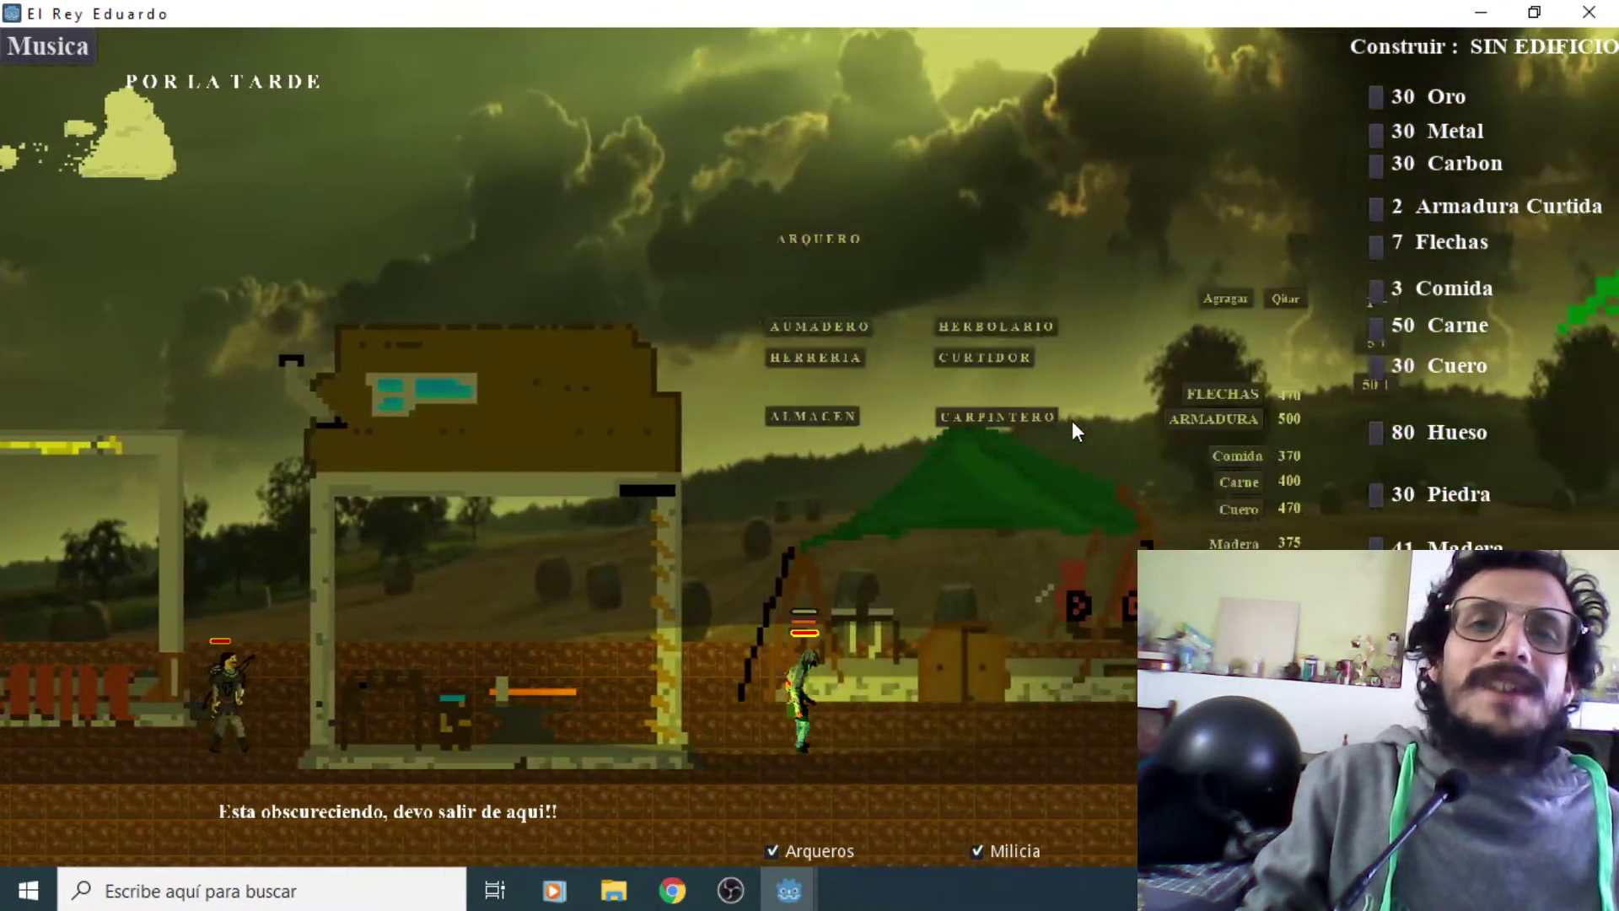
{"action": "key", "text": "Right"}
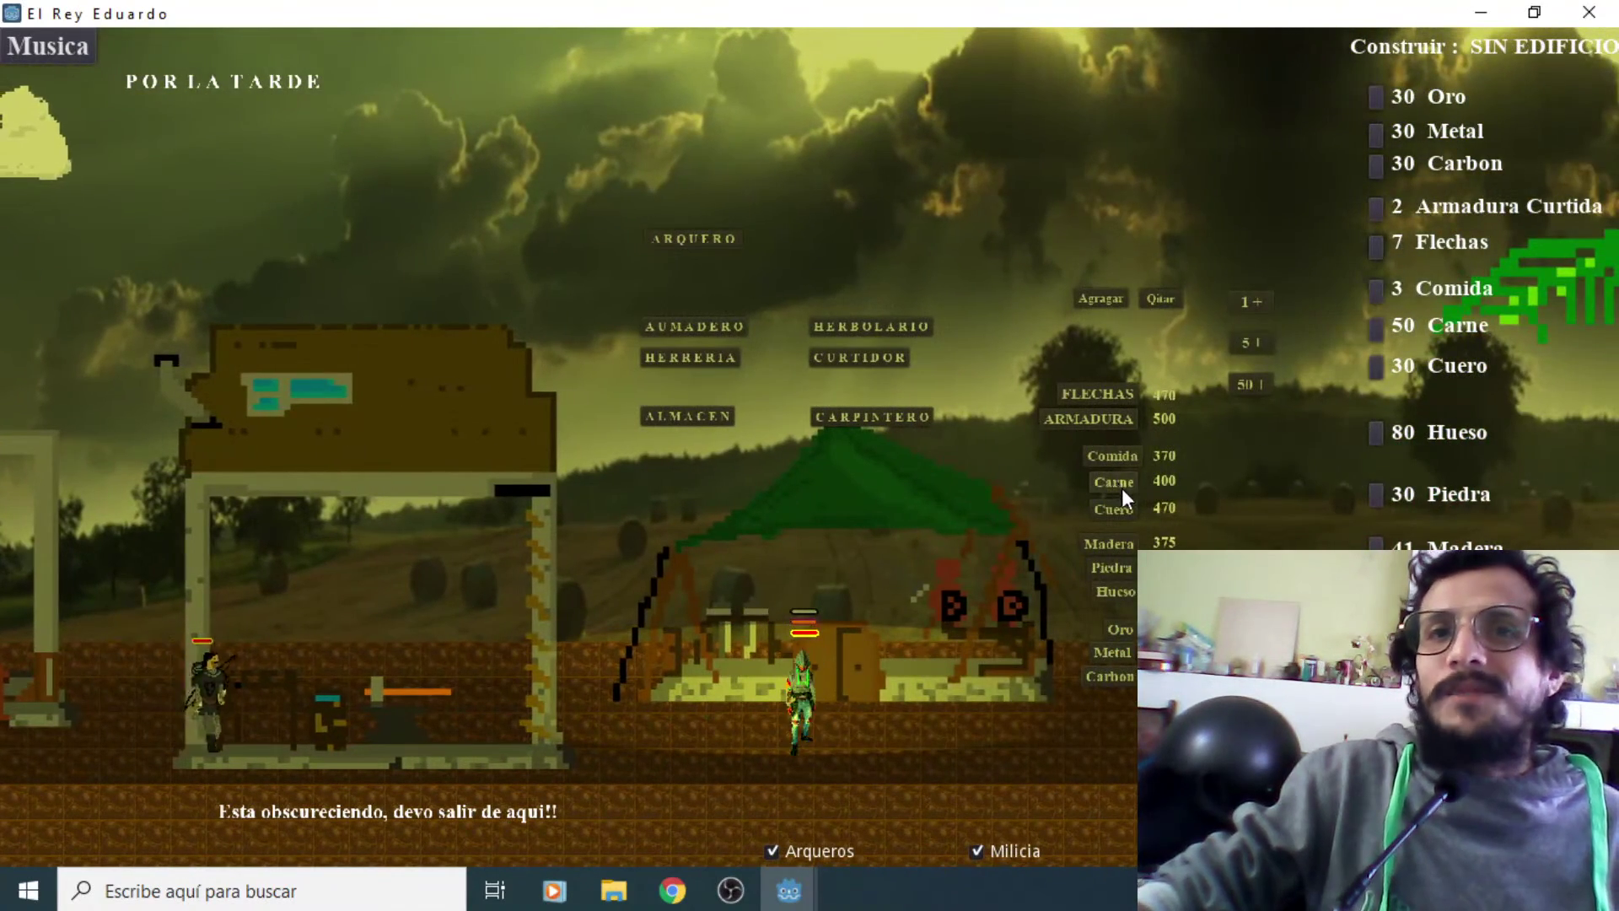
{"action": "left_click", "coordinate": [1118, 454]}
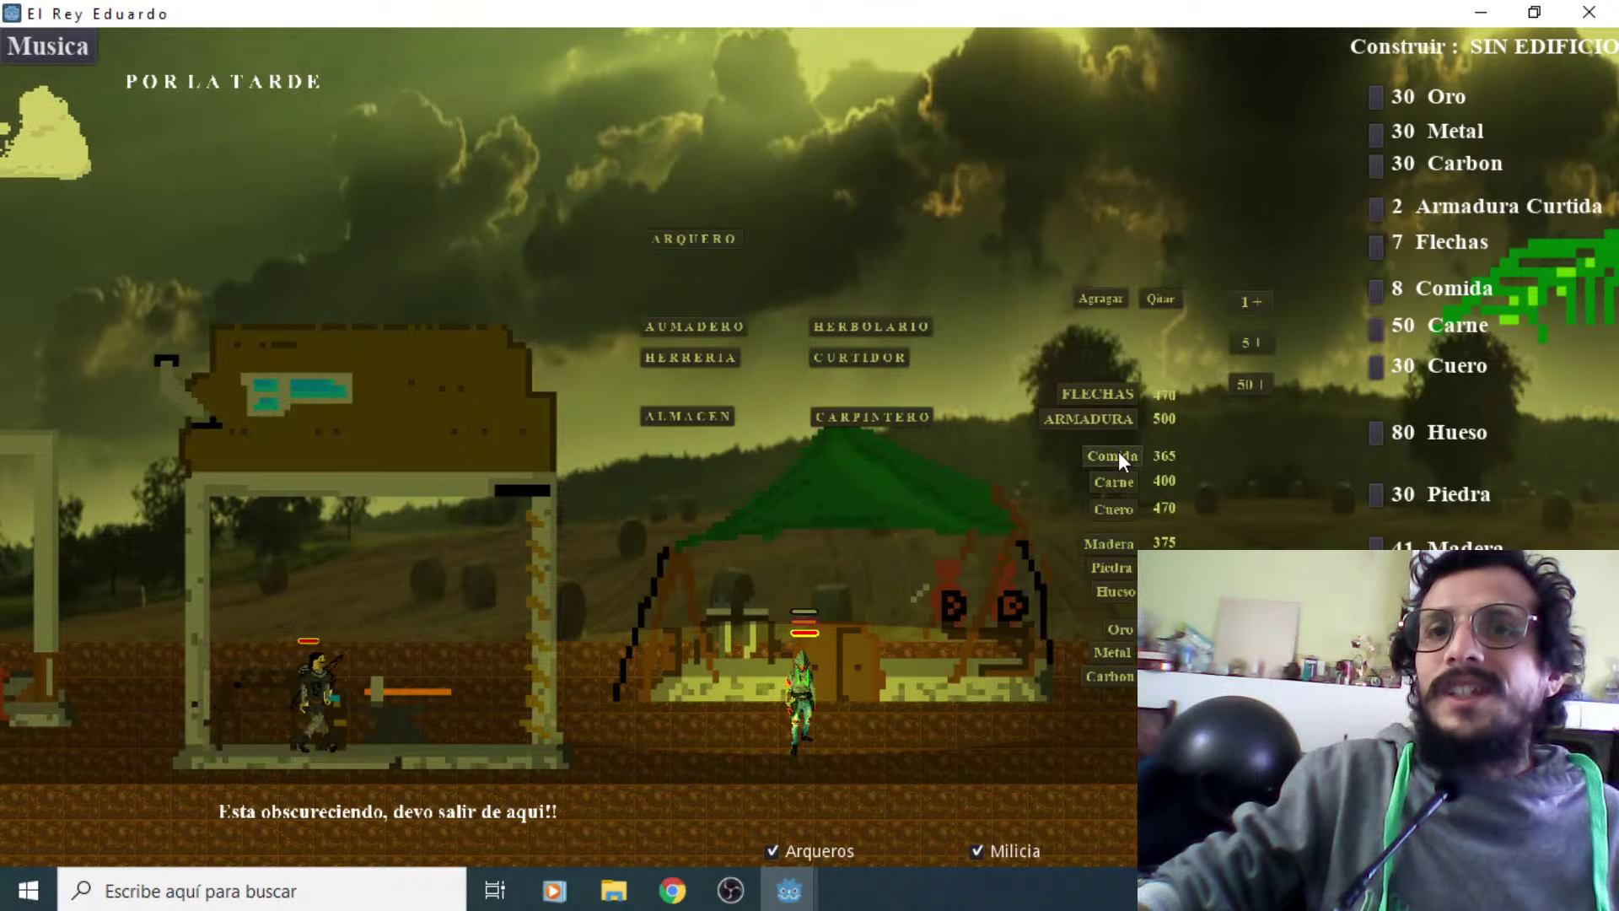
{"action": "key", "text": "Left"}
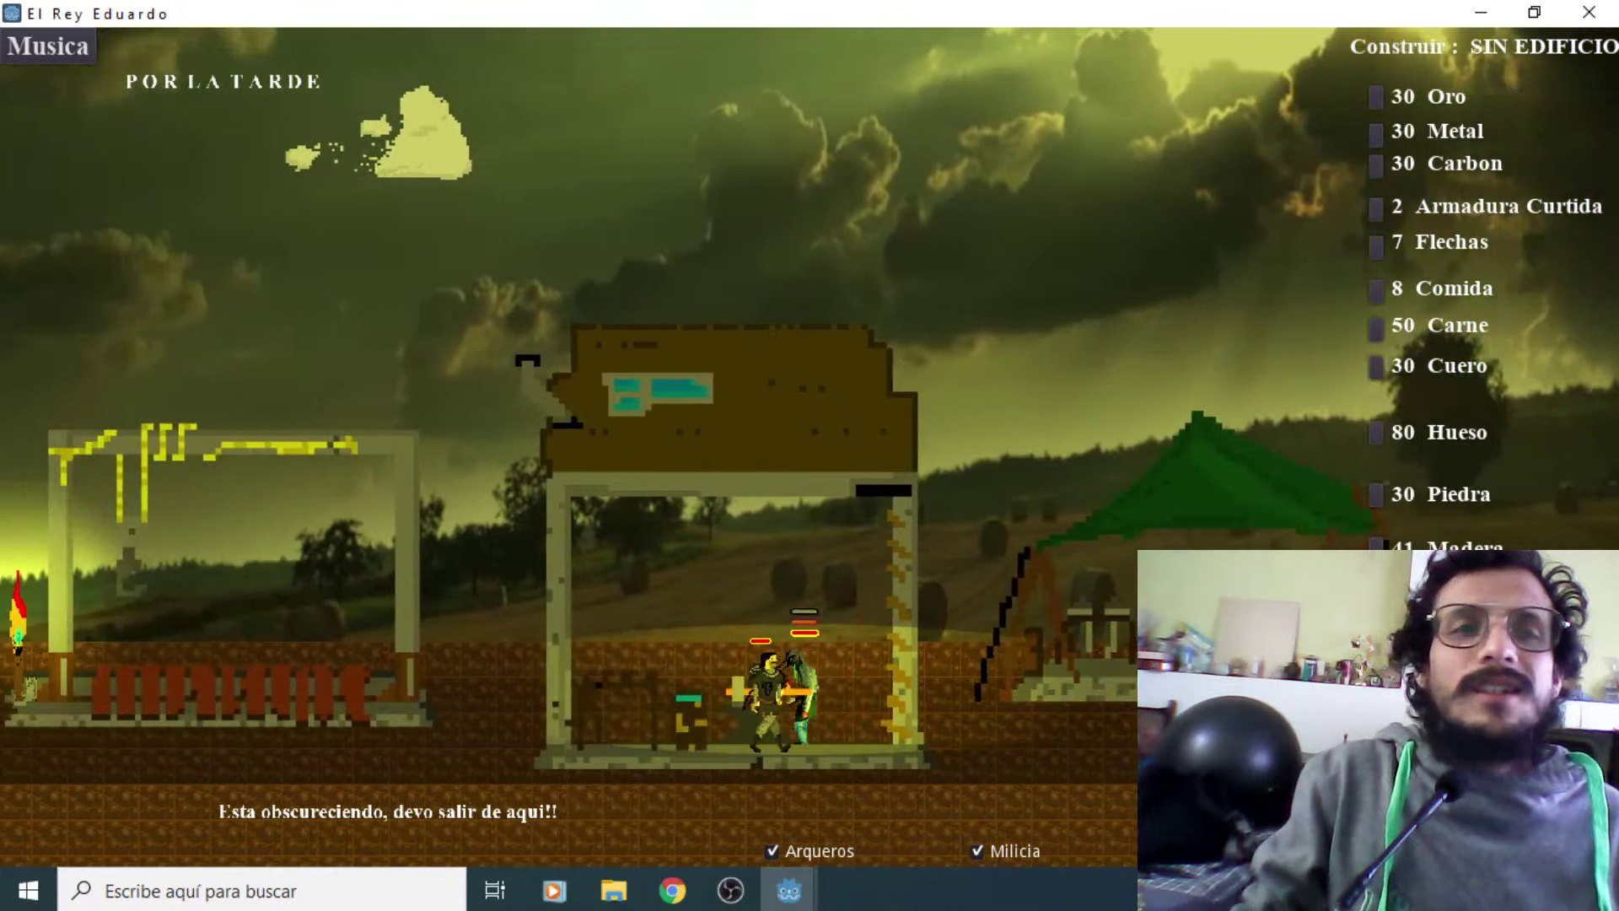
{"action": "key", "text": "Left"}
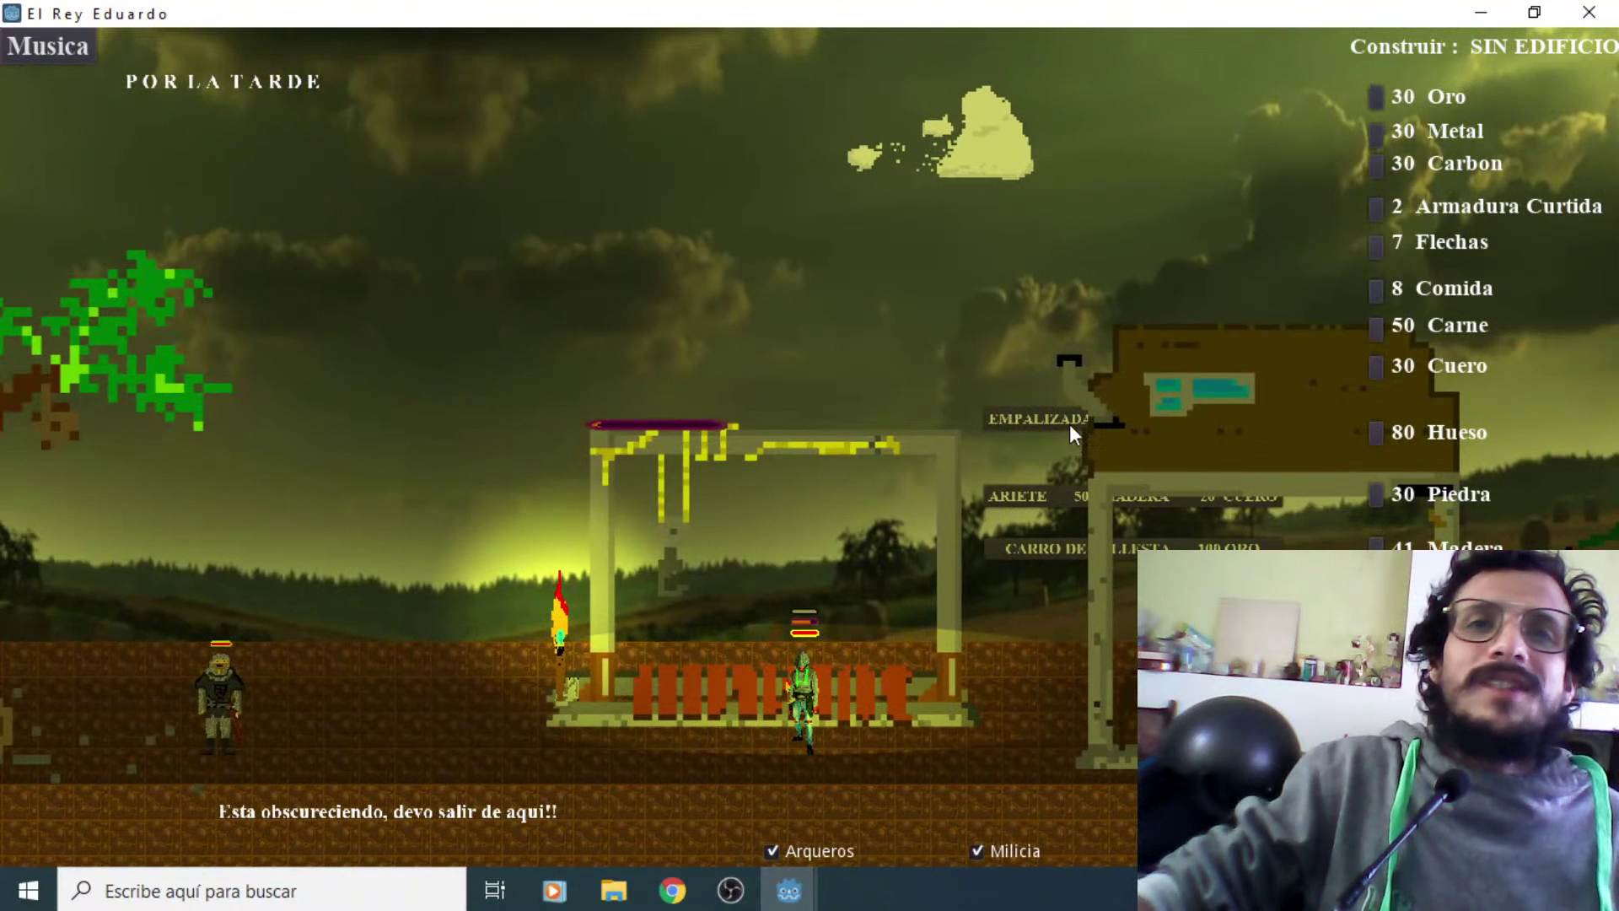
{"action": "left_click", "coordinate": [1062, 423]}
{"action": "key", "text": "Right"}
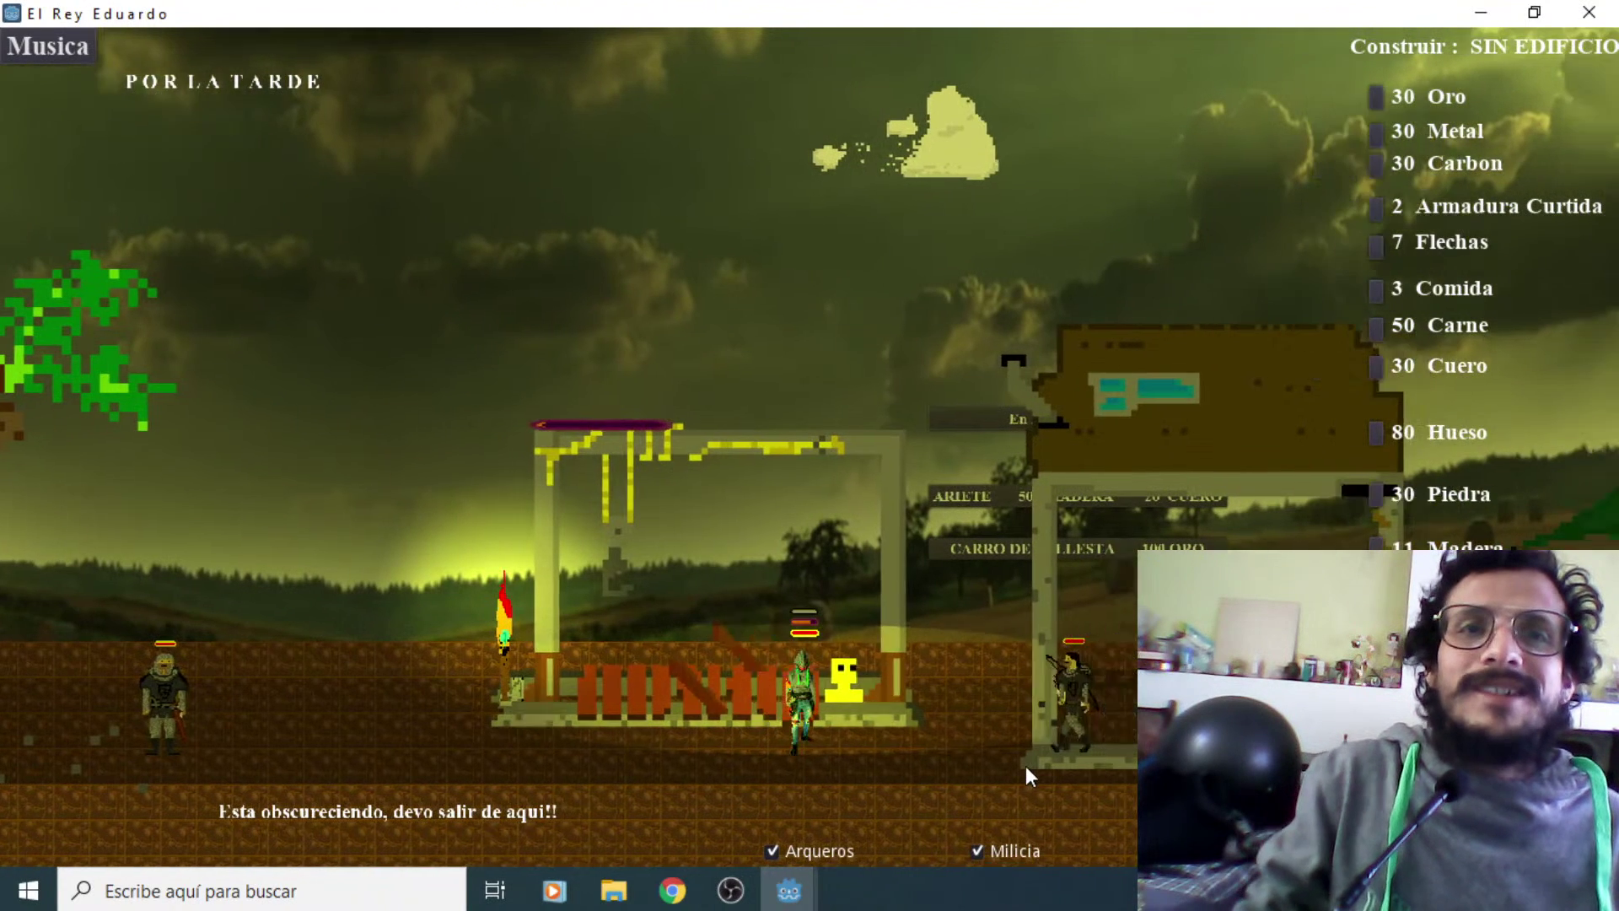
Bring the character back to the green-roofed storehouse and withdraw 20 units of Comida
{"action": "key", "text": "Right"}
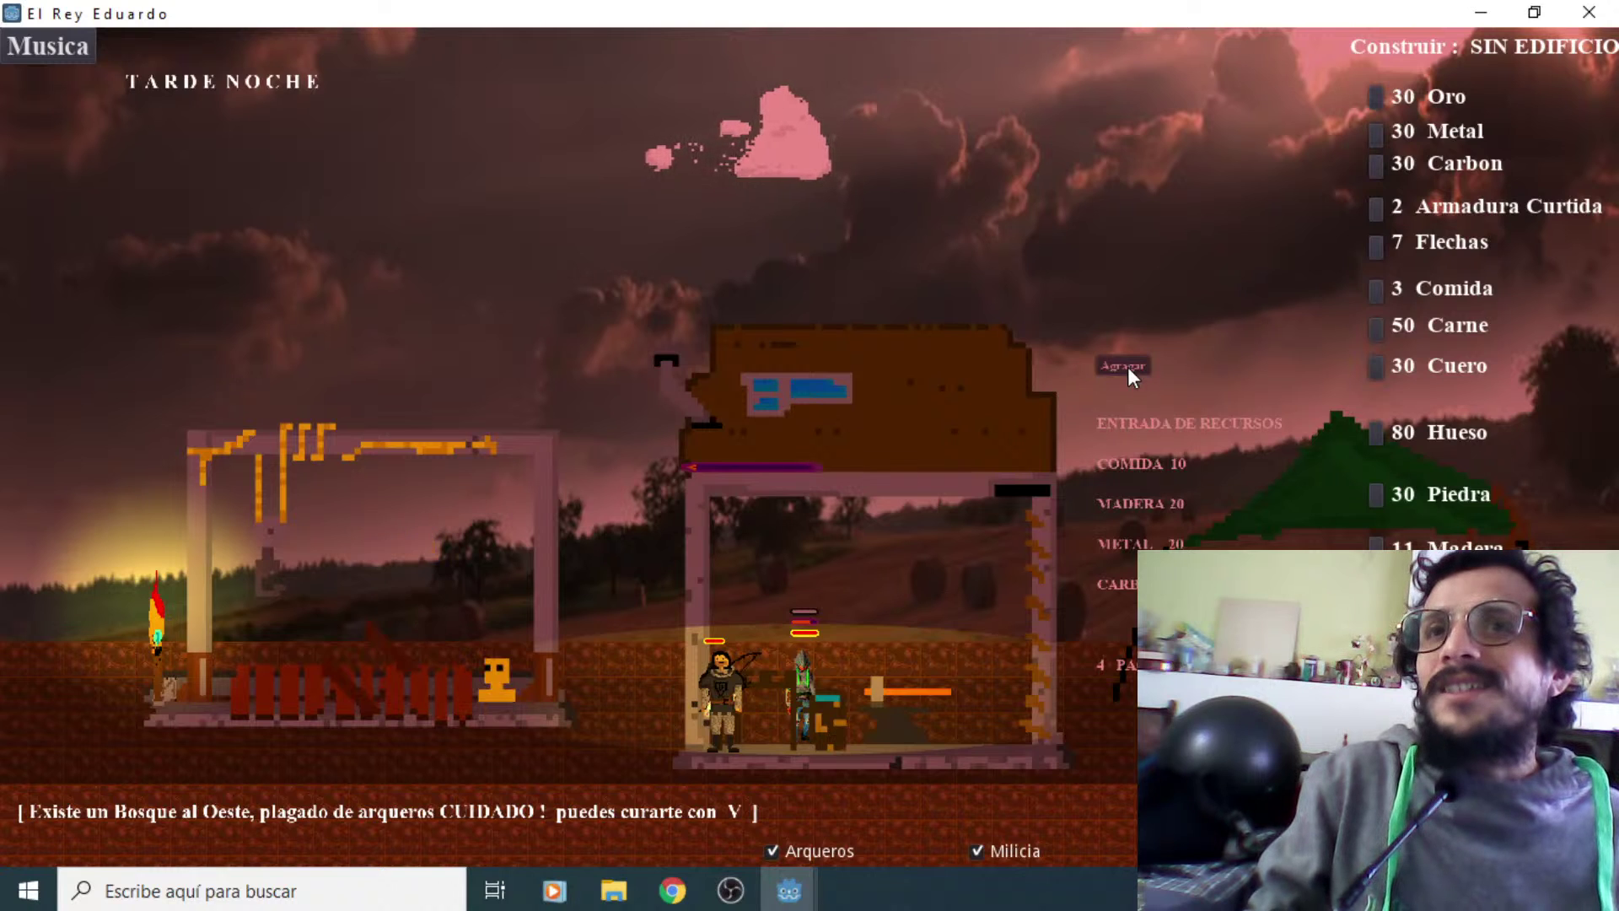
{"action": "key", "text": "Right"}
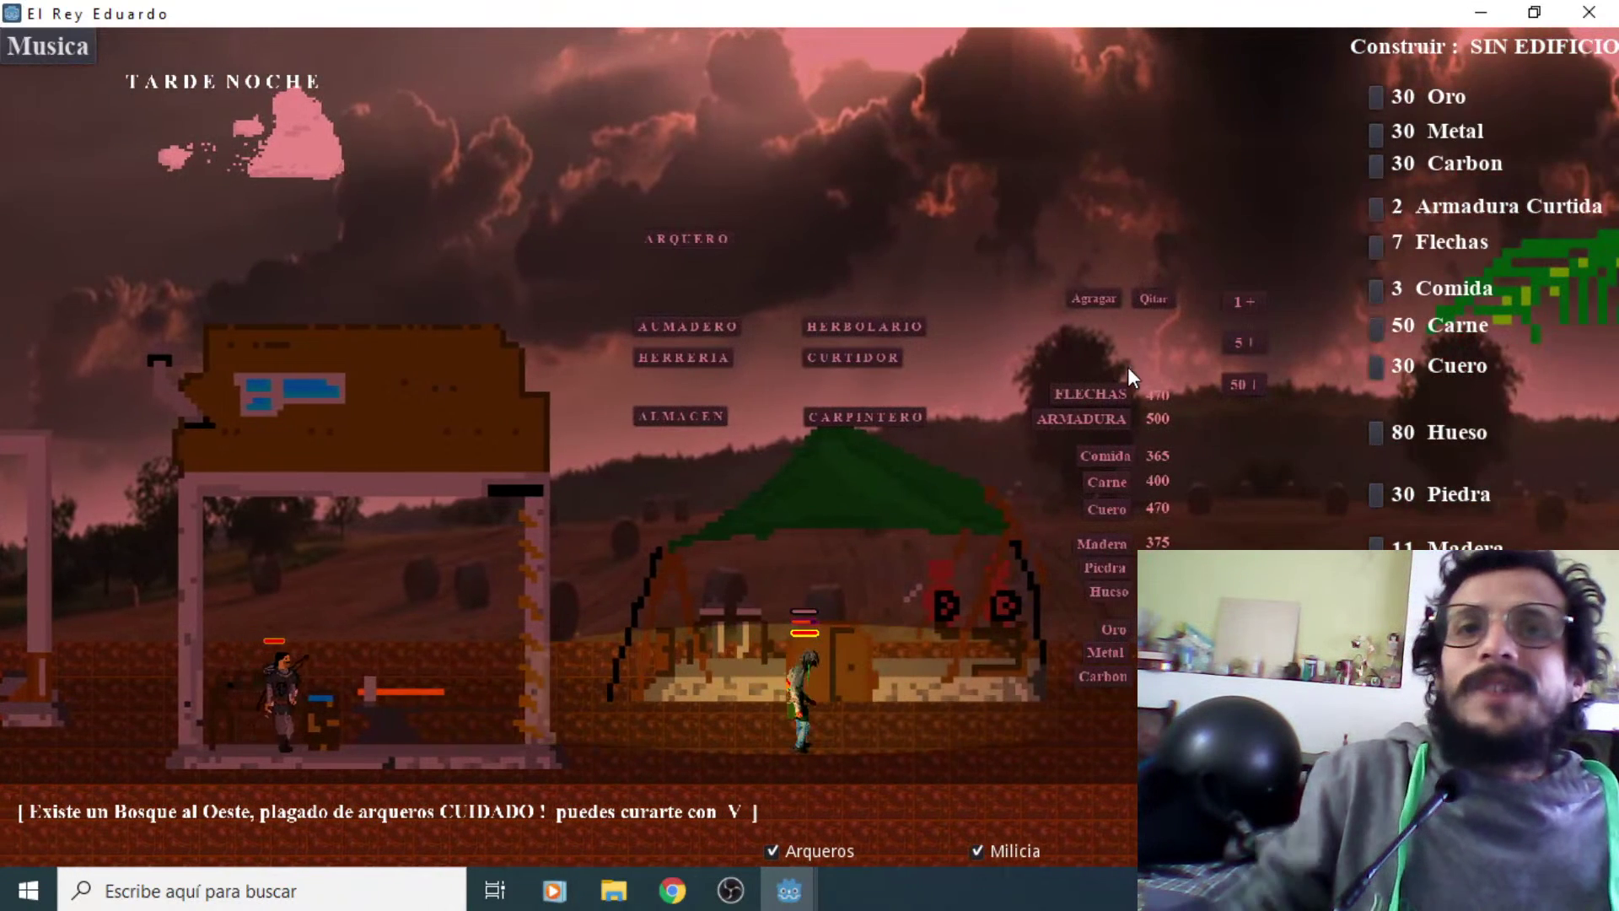
{"action": "left_click", "coordinate": [1097, 456]}
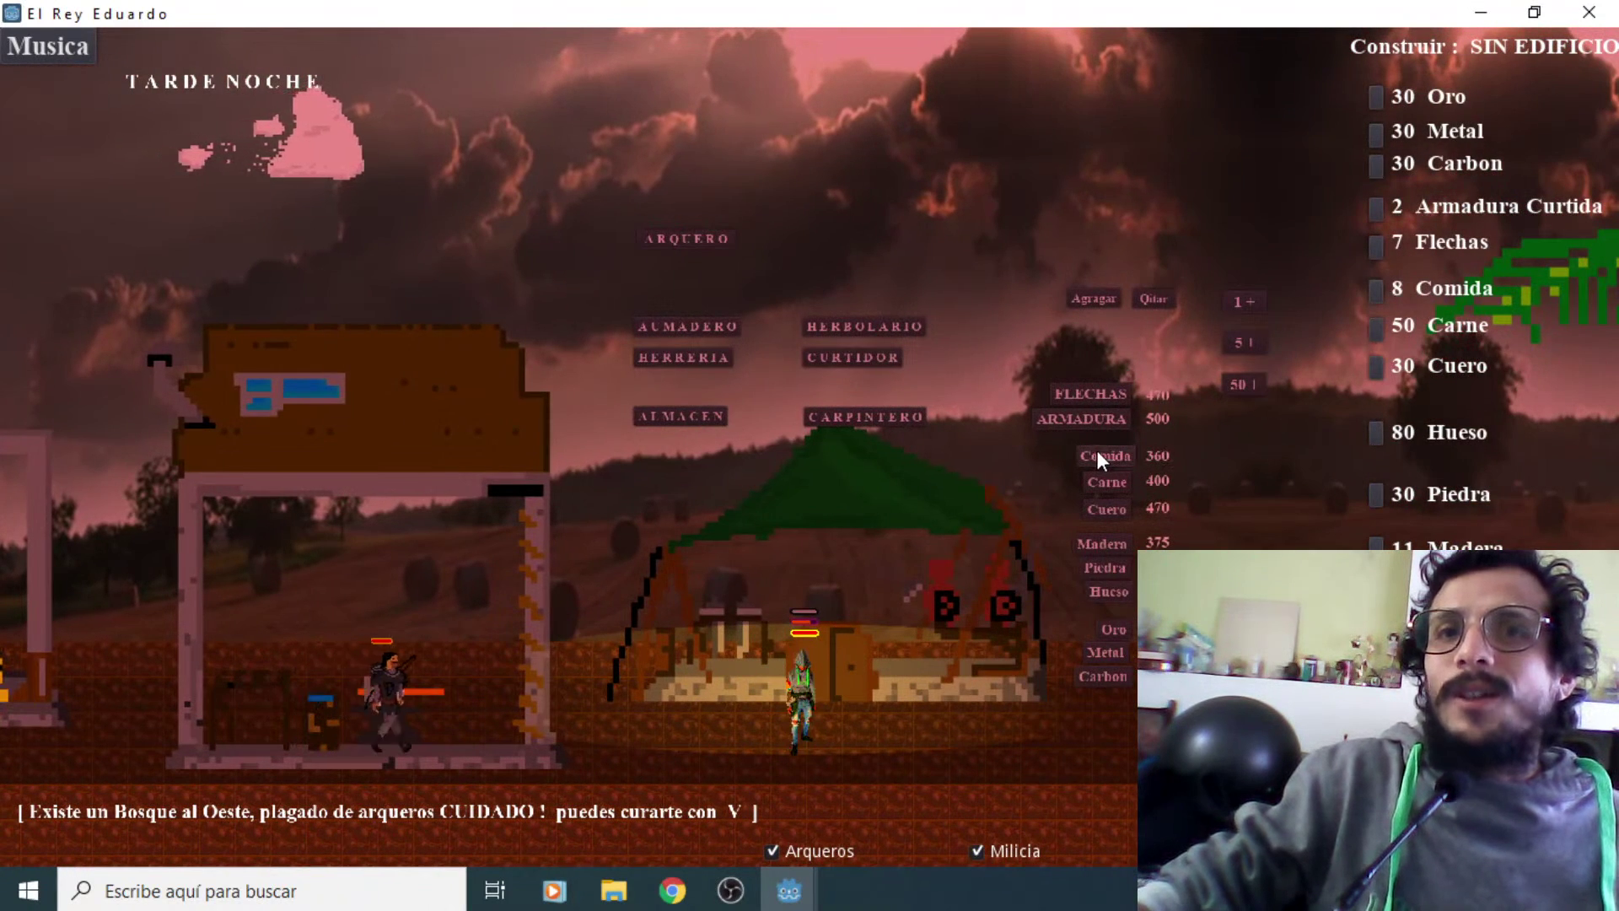
{"action": "double_click", "coordinate": [1096, 450]}
{"action": "left_click", "coordinate": [1091, 455]}
Visit the brown-roofed building to show its resource requirements, and withdraw 10 units of Madera from the storehouse
{"action": "key", "text": "Left"}
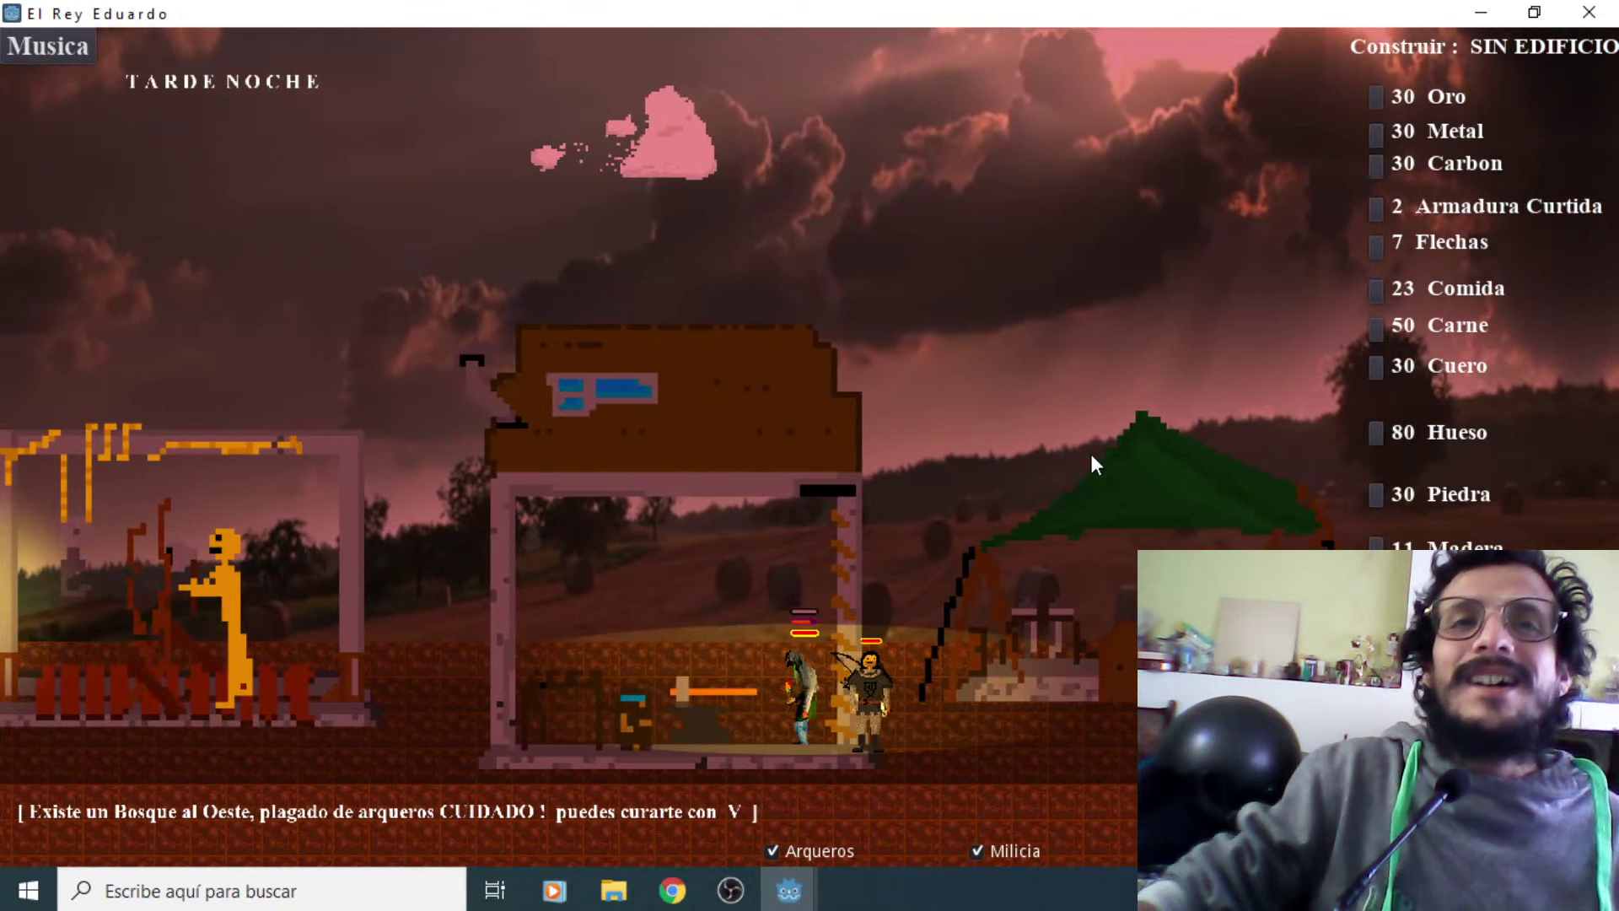
{"action": "key", "text": "a"}
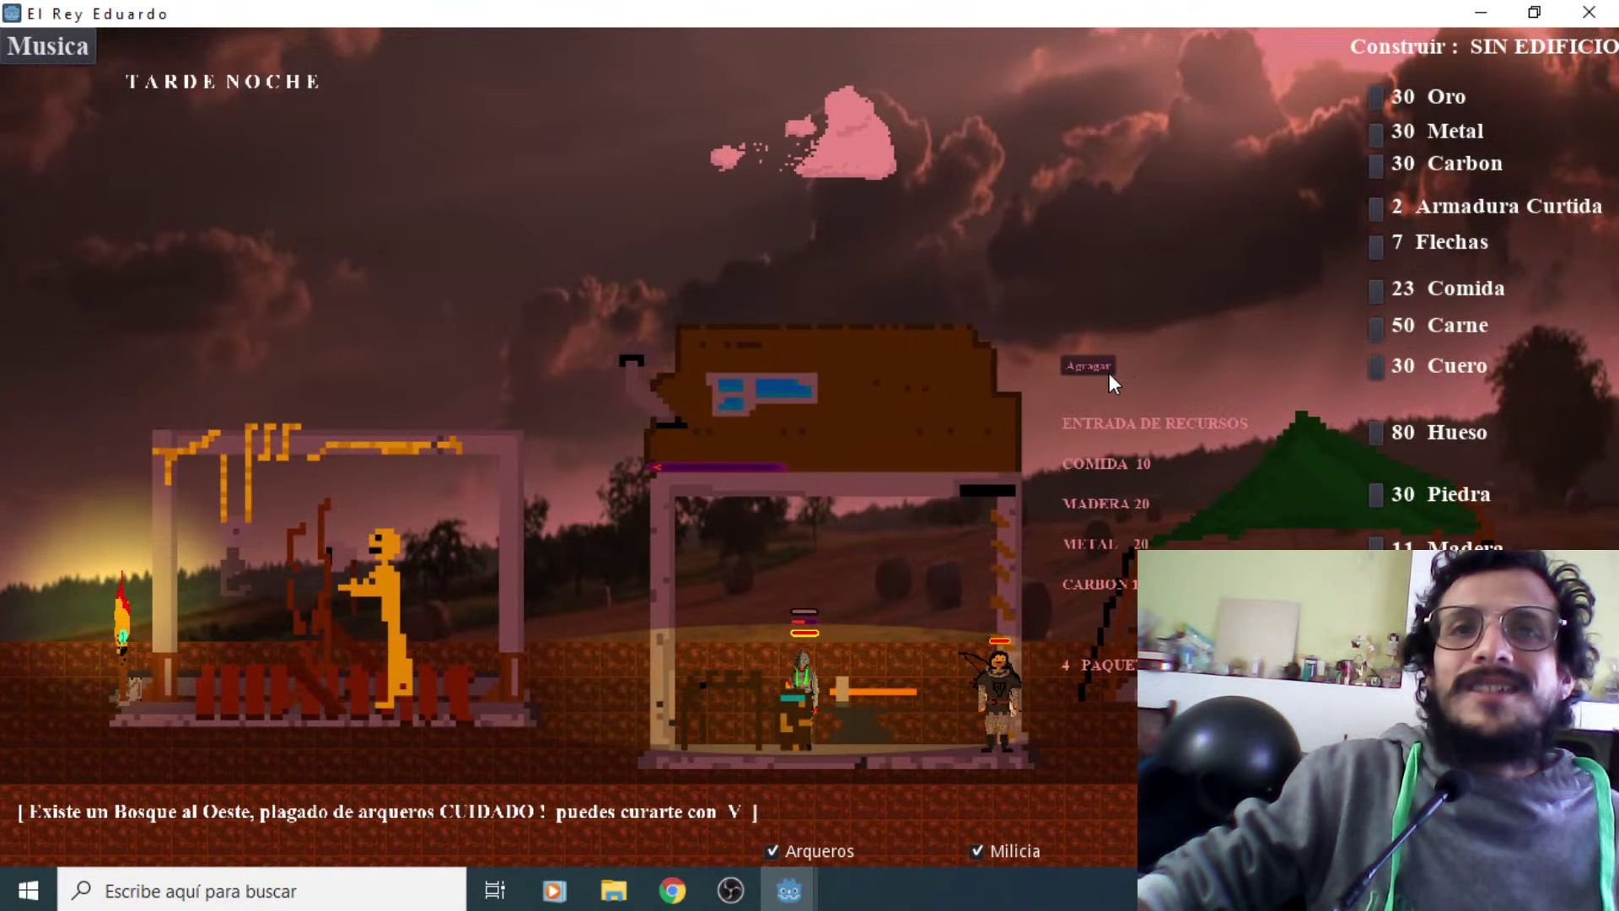
{"action": "key", "text": "Left"}
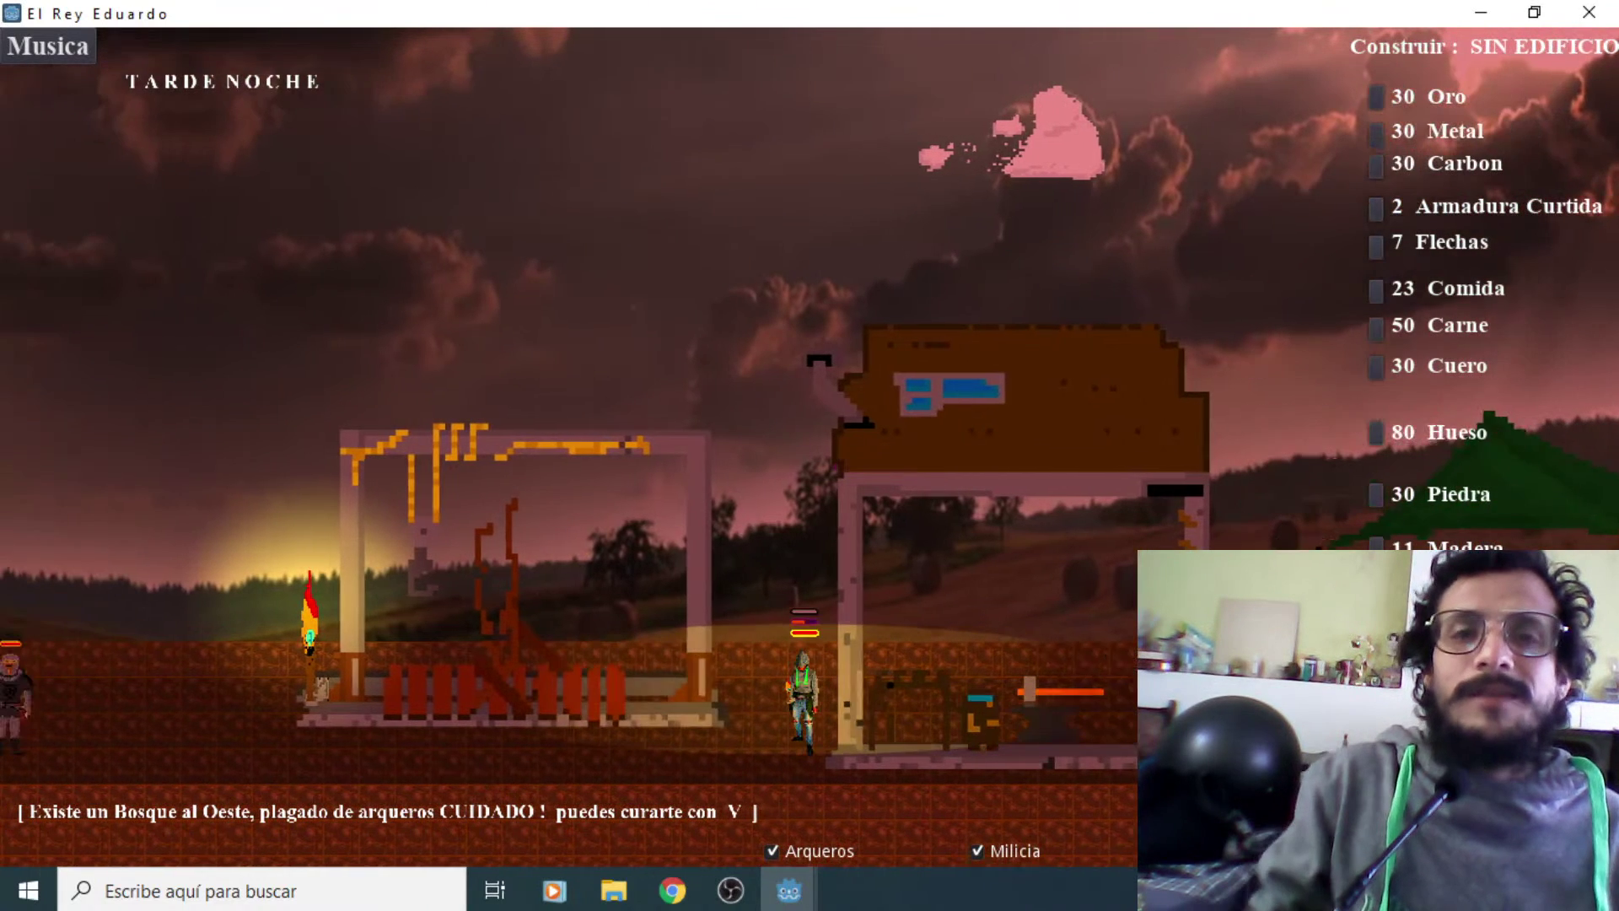
{"action": "key", "text": "Right"}
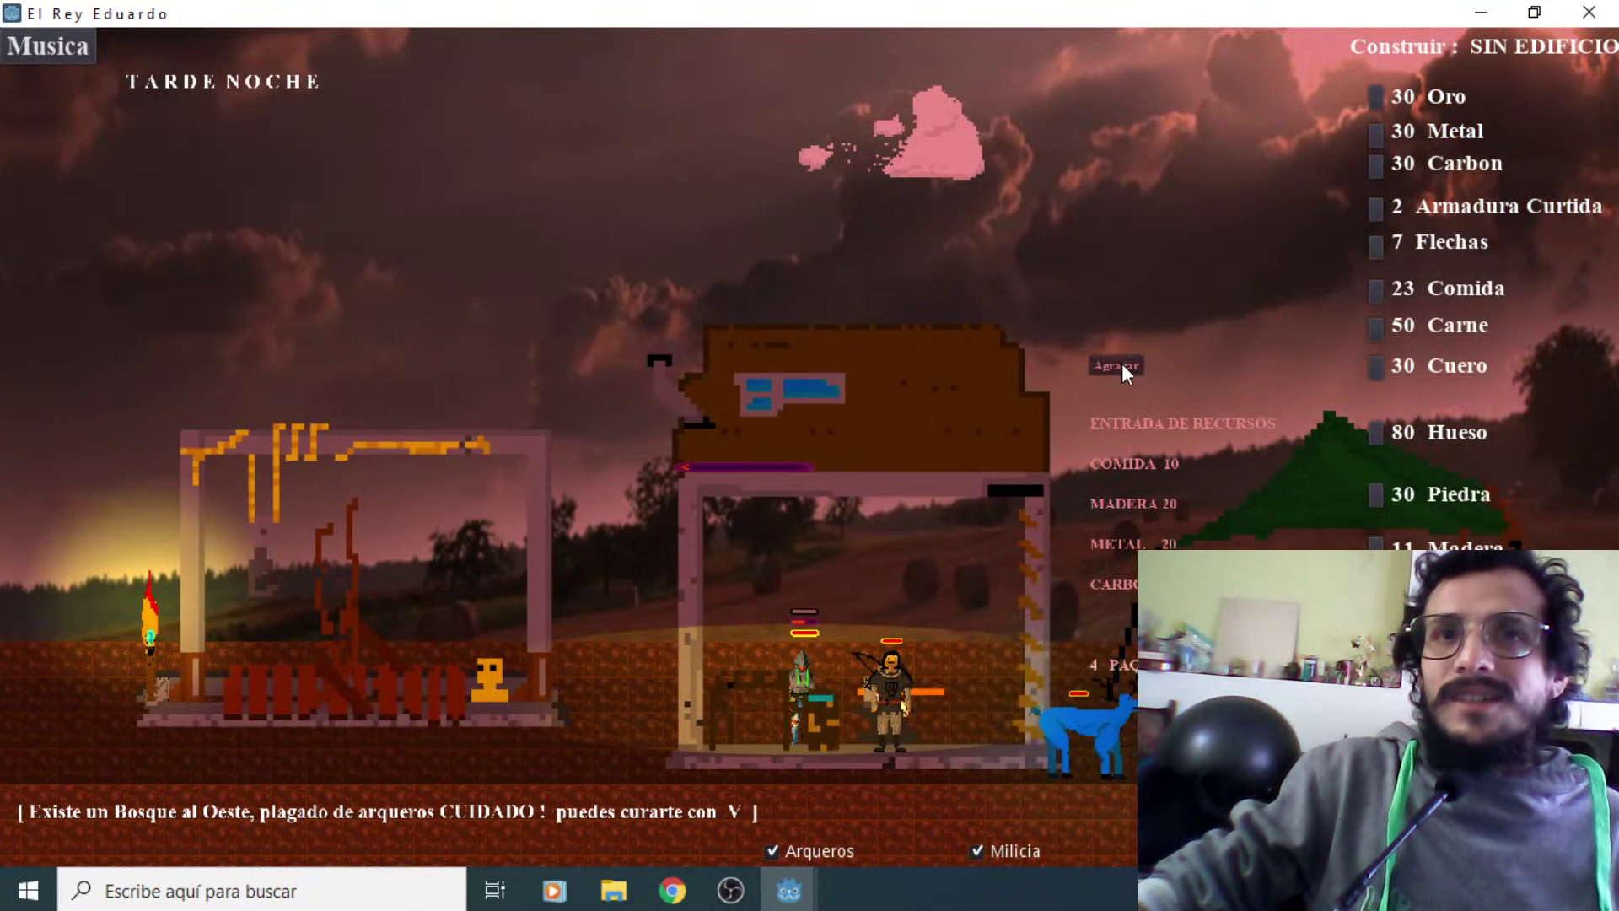
{"action": "key", "text": "Right"}
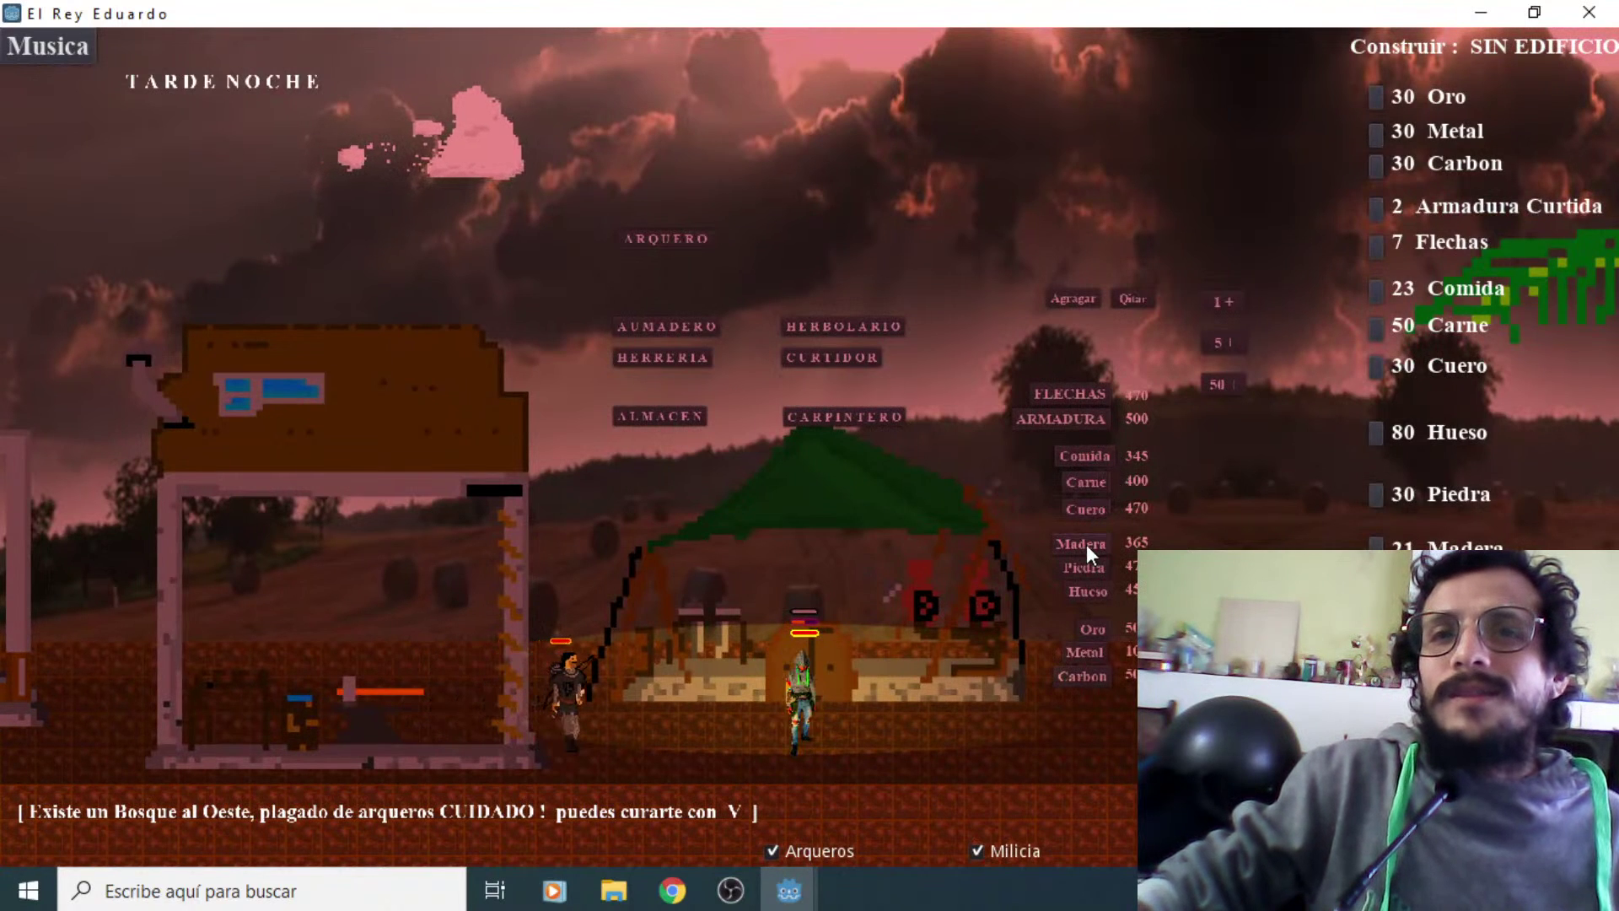
Start production in the brown-roofed building with 10 Comida, 20 Madera, 20 Metal and 10 Carbon
{"action": "key", "text": "Left"}
{"action": "key", "text": "Left"}
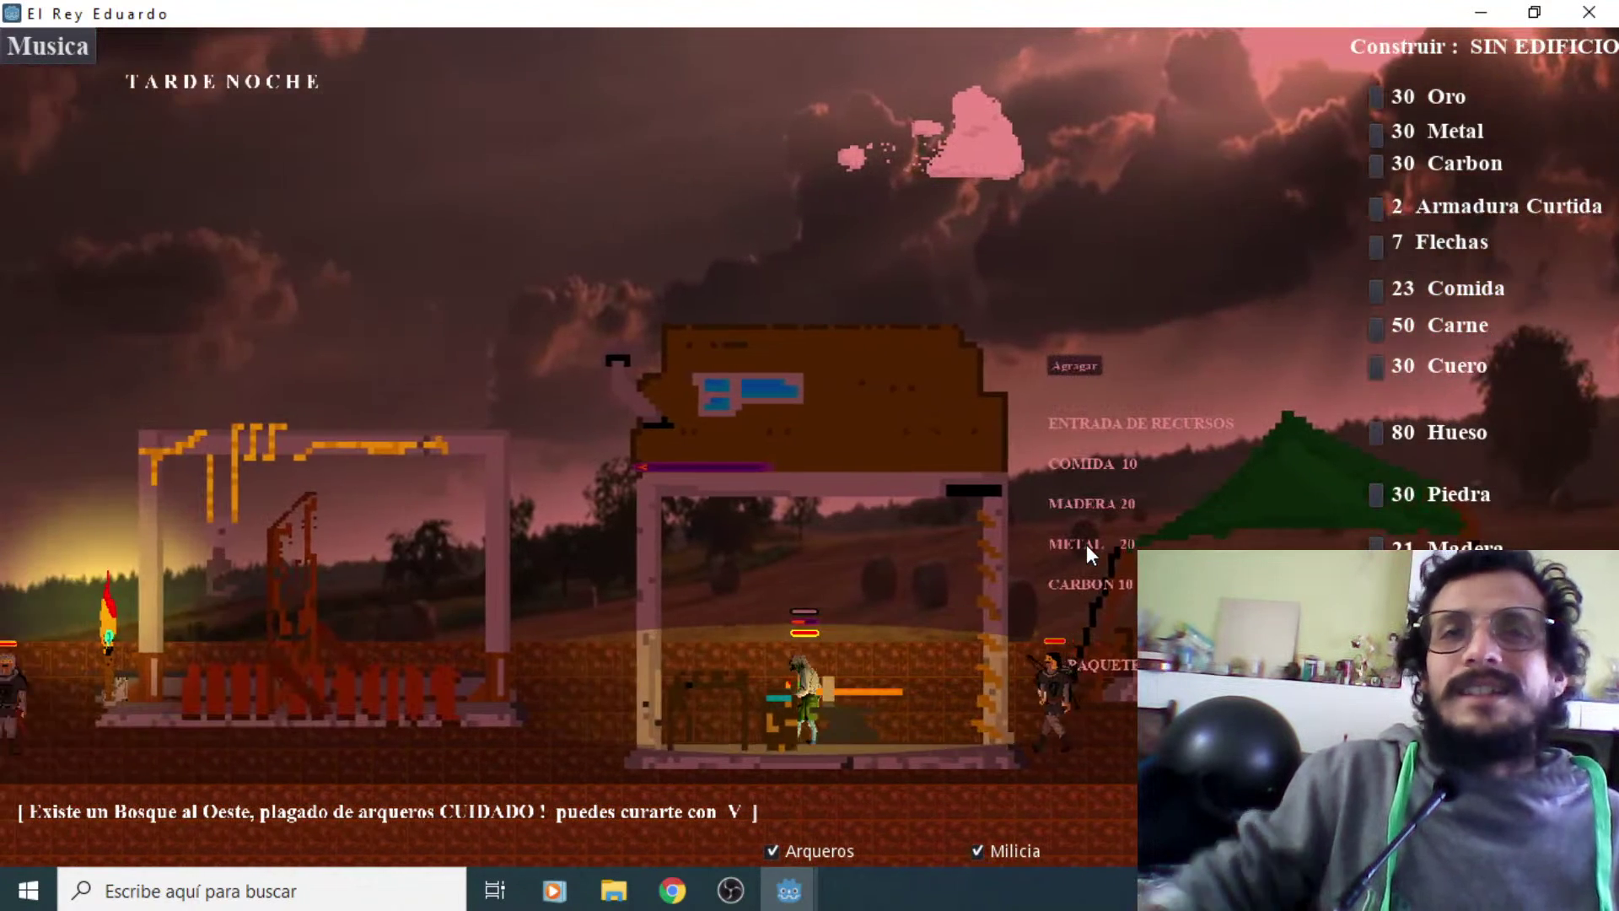
{"action": "left_click", "coordinate": [1067, 368]}
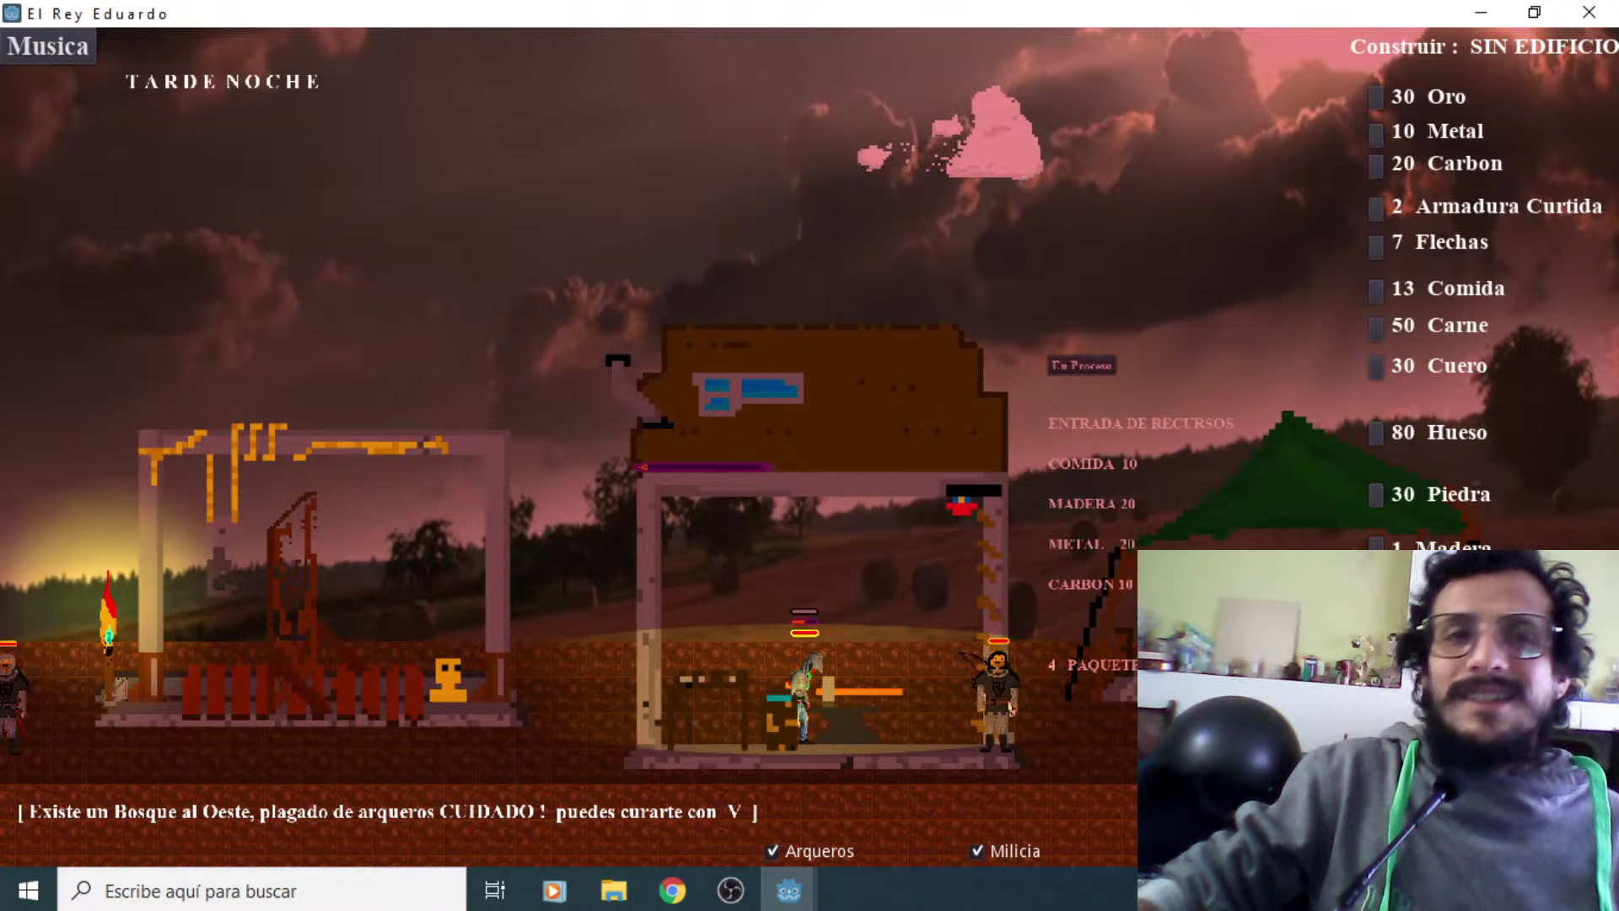
Walk the character between the stone gate and the brown-roofed building to check the palisade and the ongoing production
{"action": "key", "text": "Left"}
{"action": "key", "text": "Left"}
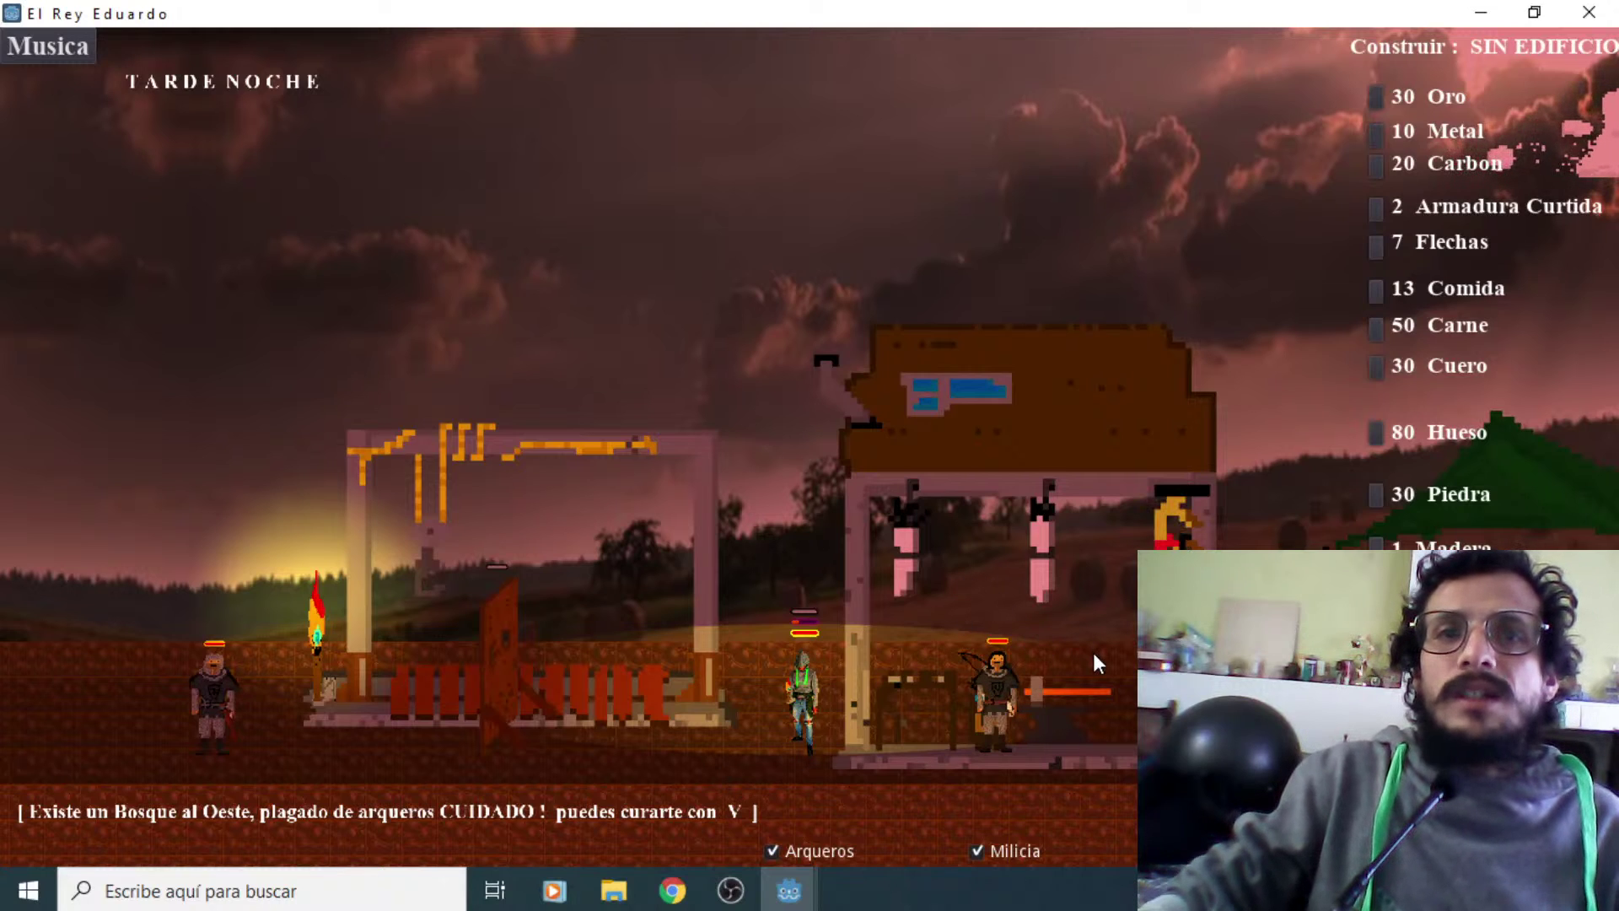
{"action": "key", "text": "Right"}
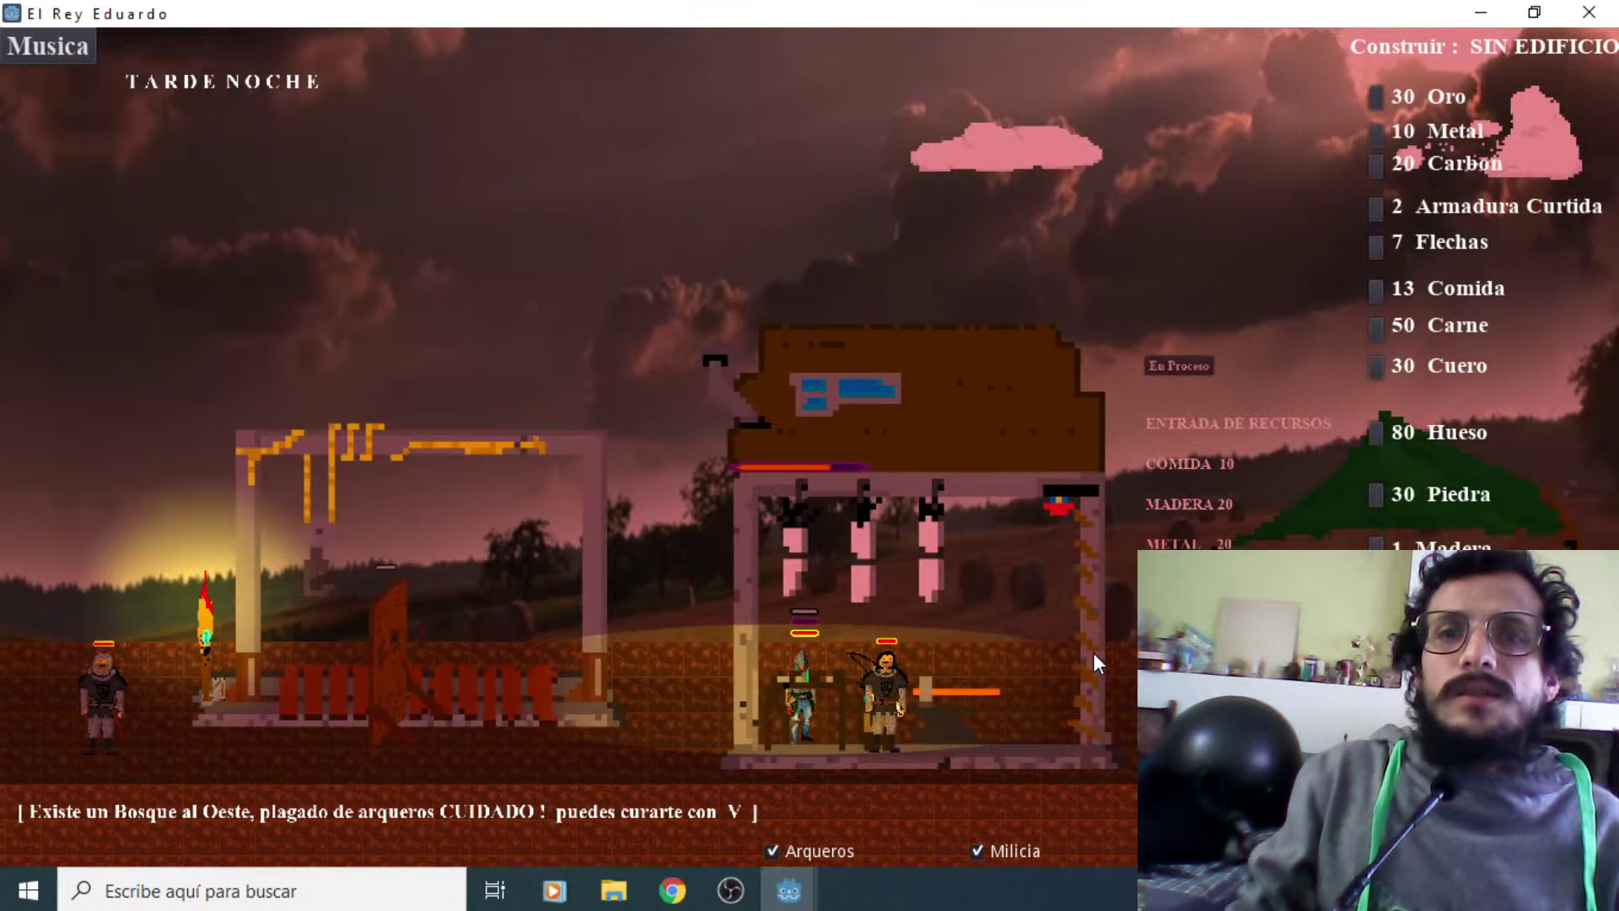
{"action": "key", "text": "a"}
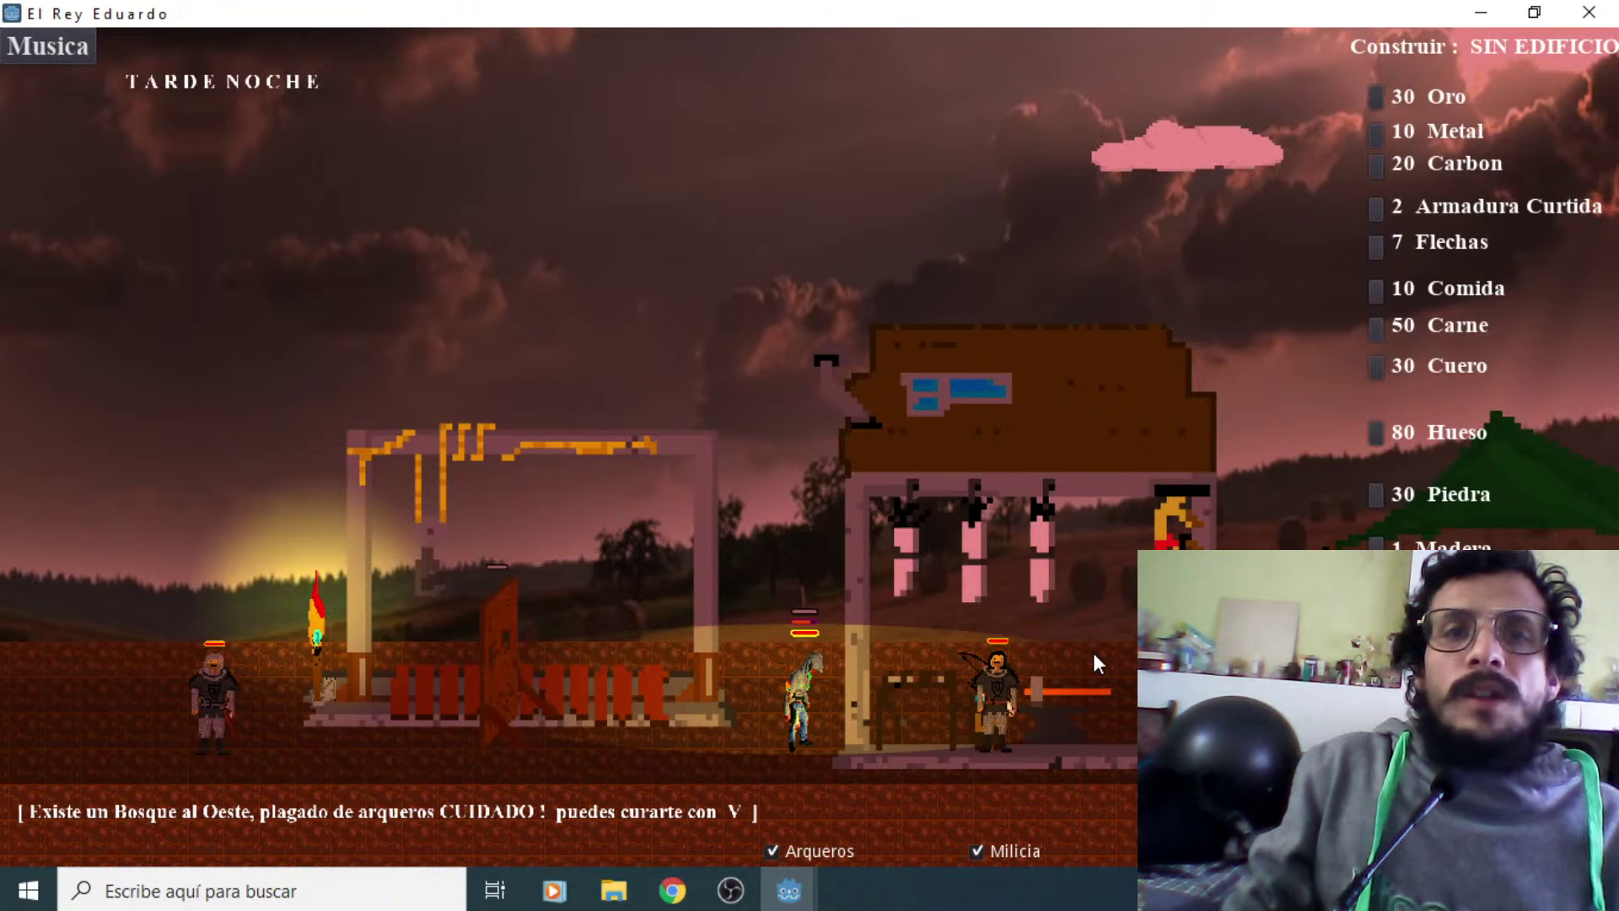
Return the character to the green-roofed storehouse and recruit an Arquero
{"action": "key", "text": "Right"}
{"action": "key", "text": "Right"}
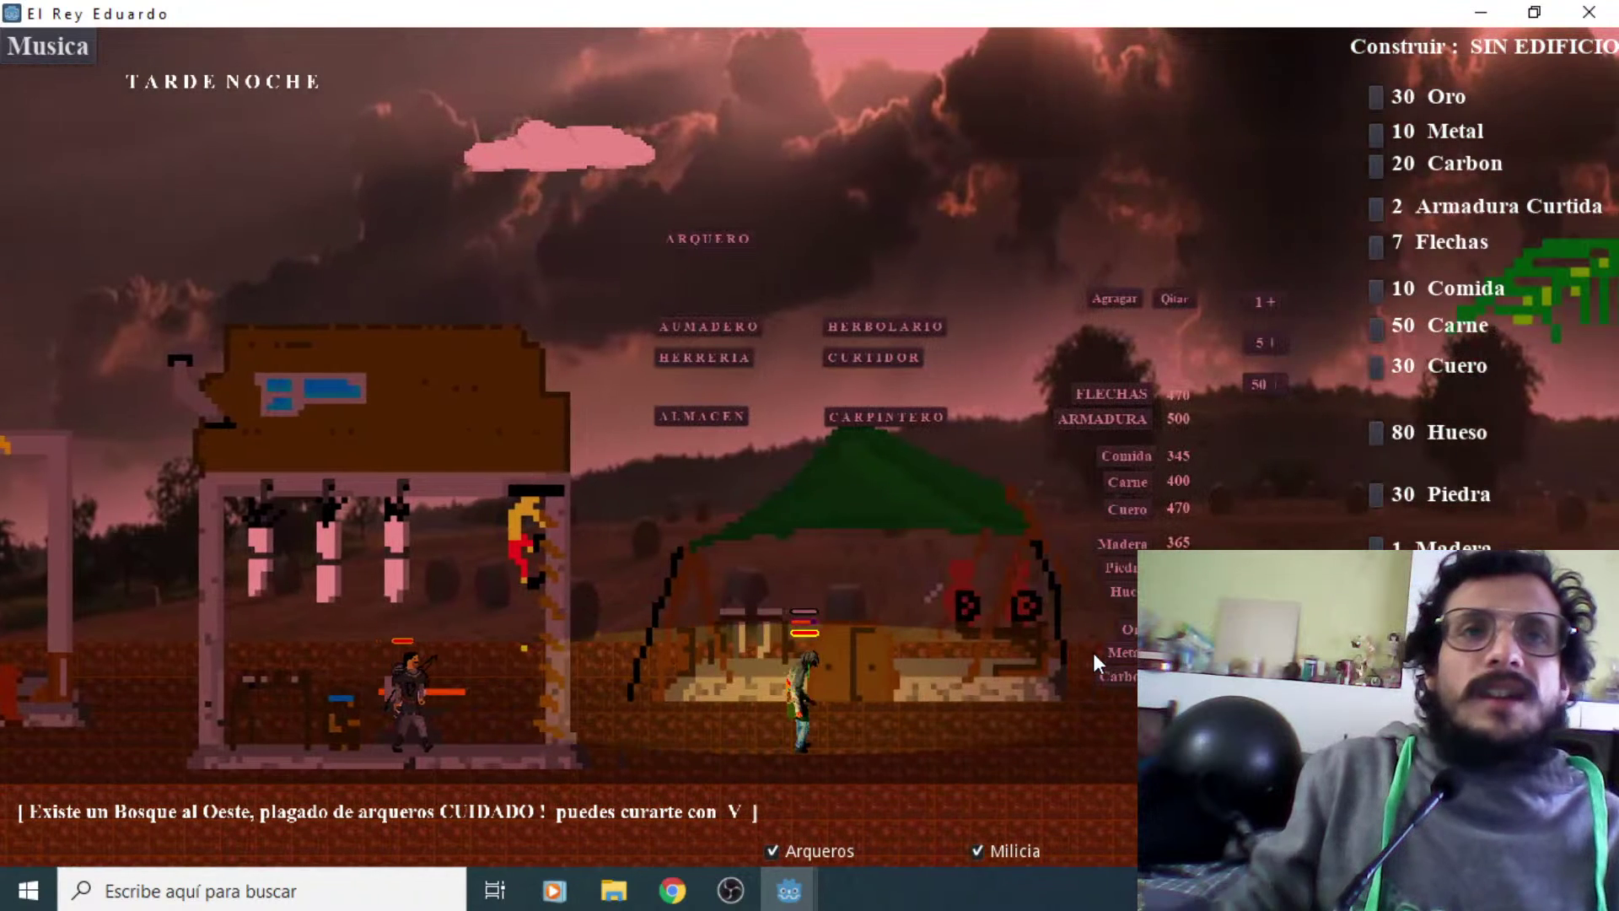
{"action": "left_click", "coordinate": [710, 241]}
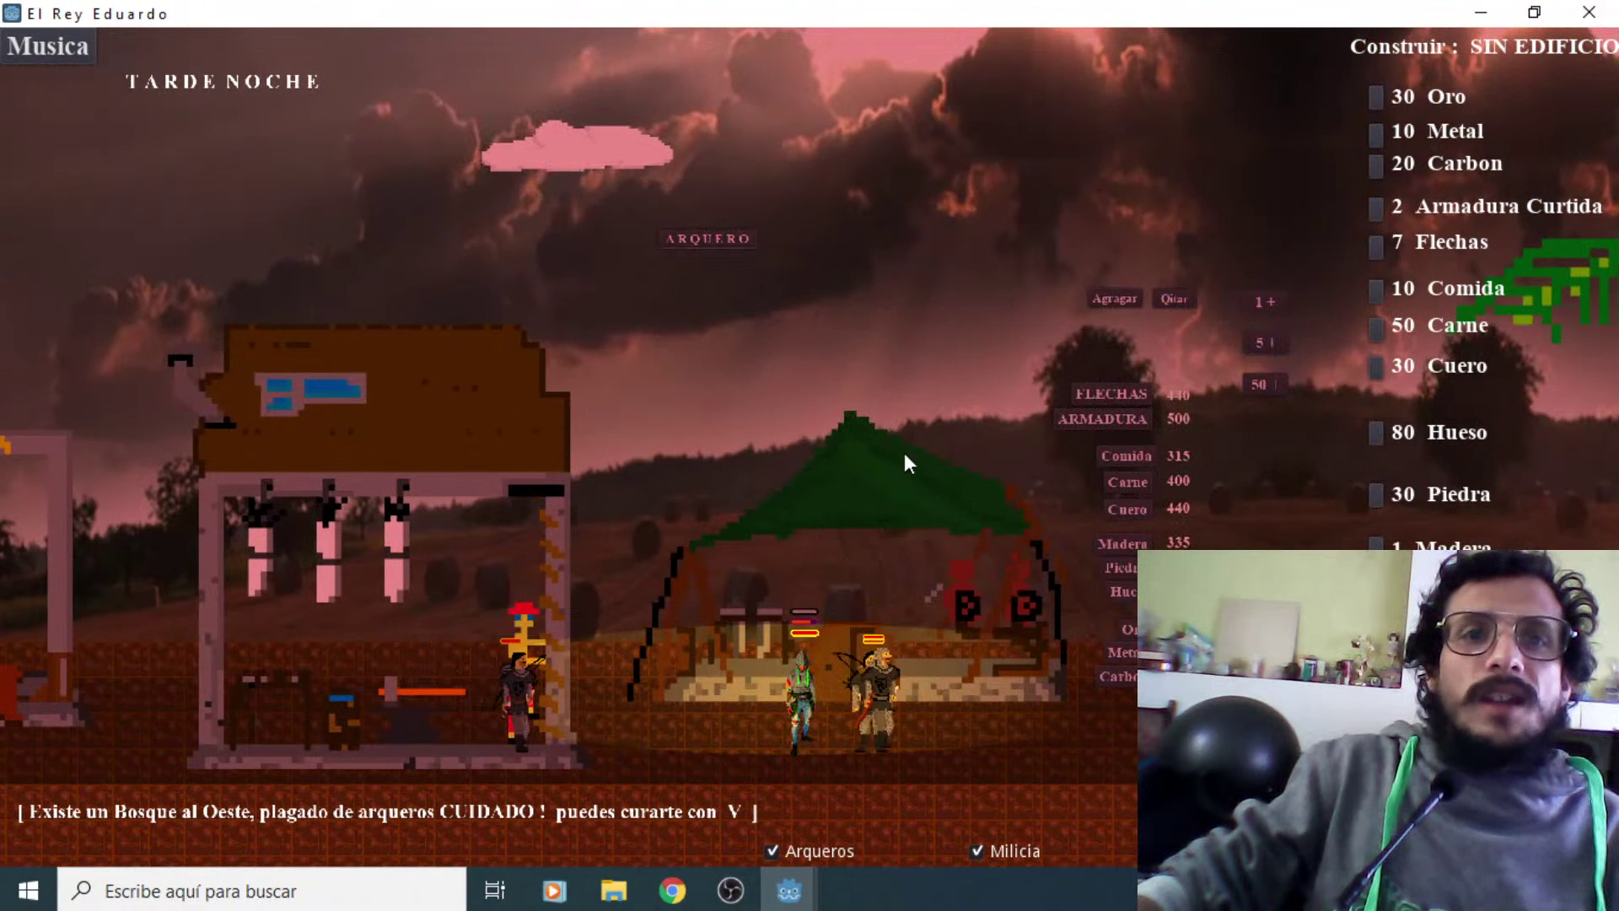
Lead the troops around the storehouse to the brown-roofed building and collect one packet of 60 Flechas
{"action": "key", "text": "Right"}
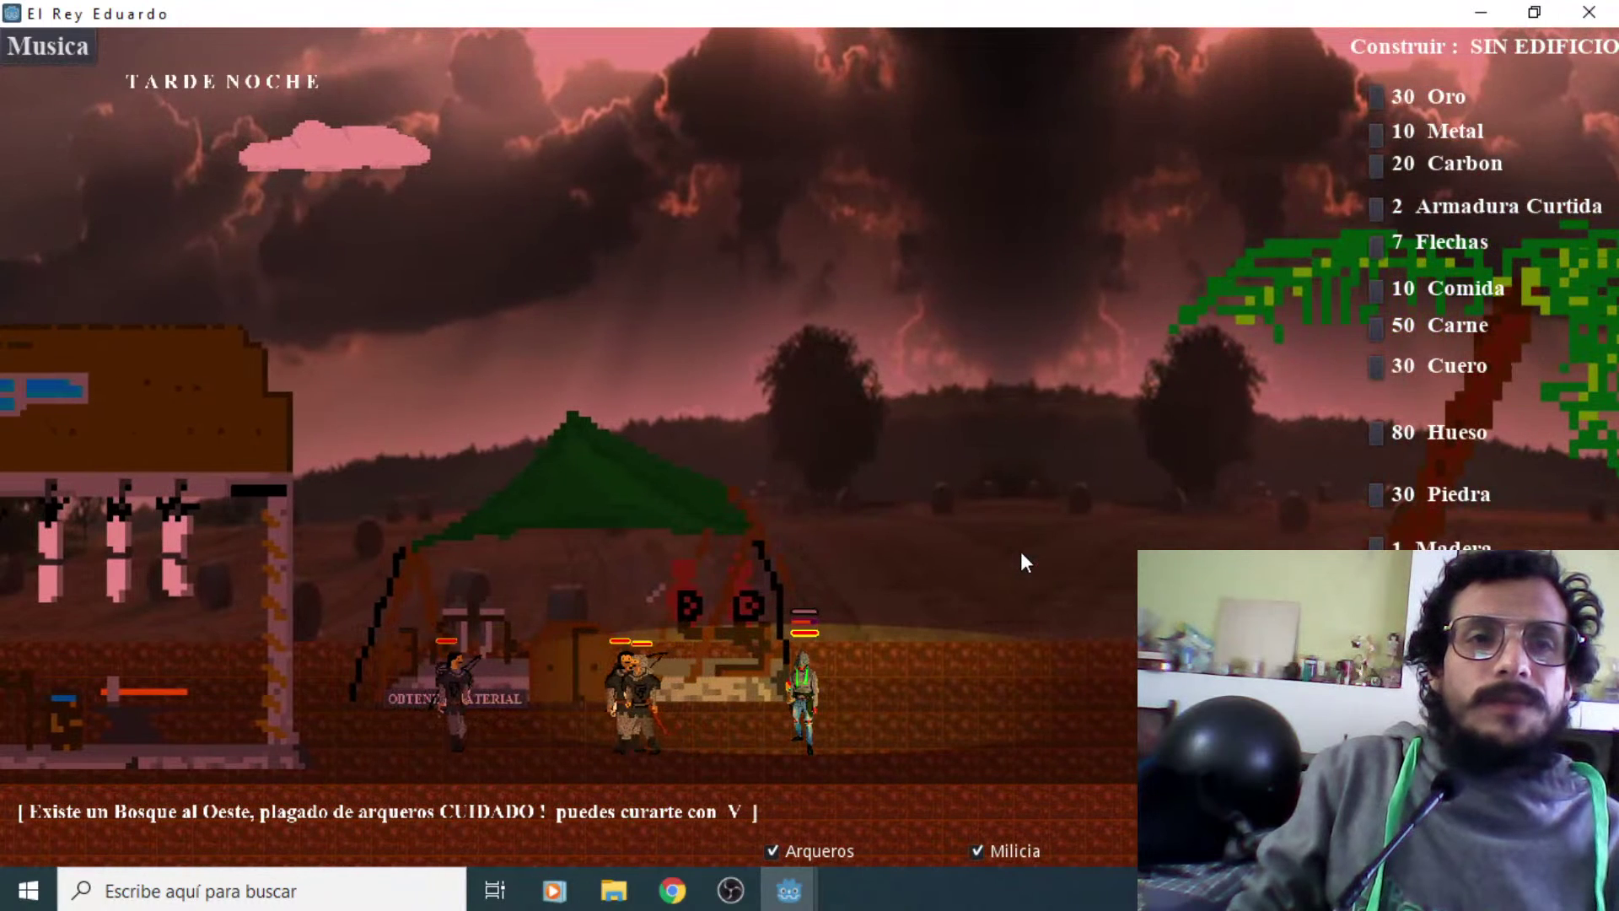
{"action": "key", "text": "Left"}
{"action": "key", "text": "Left"}
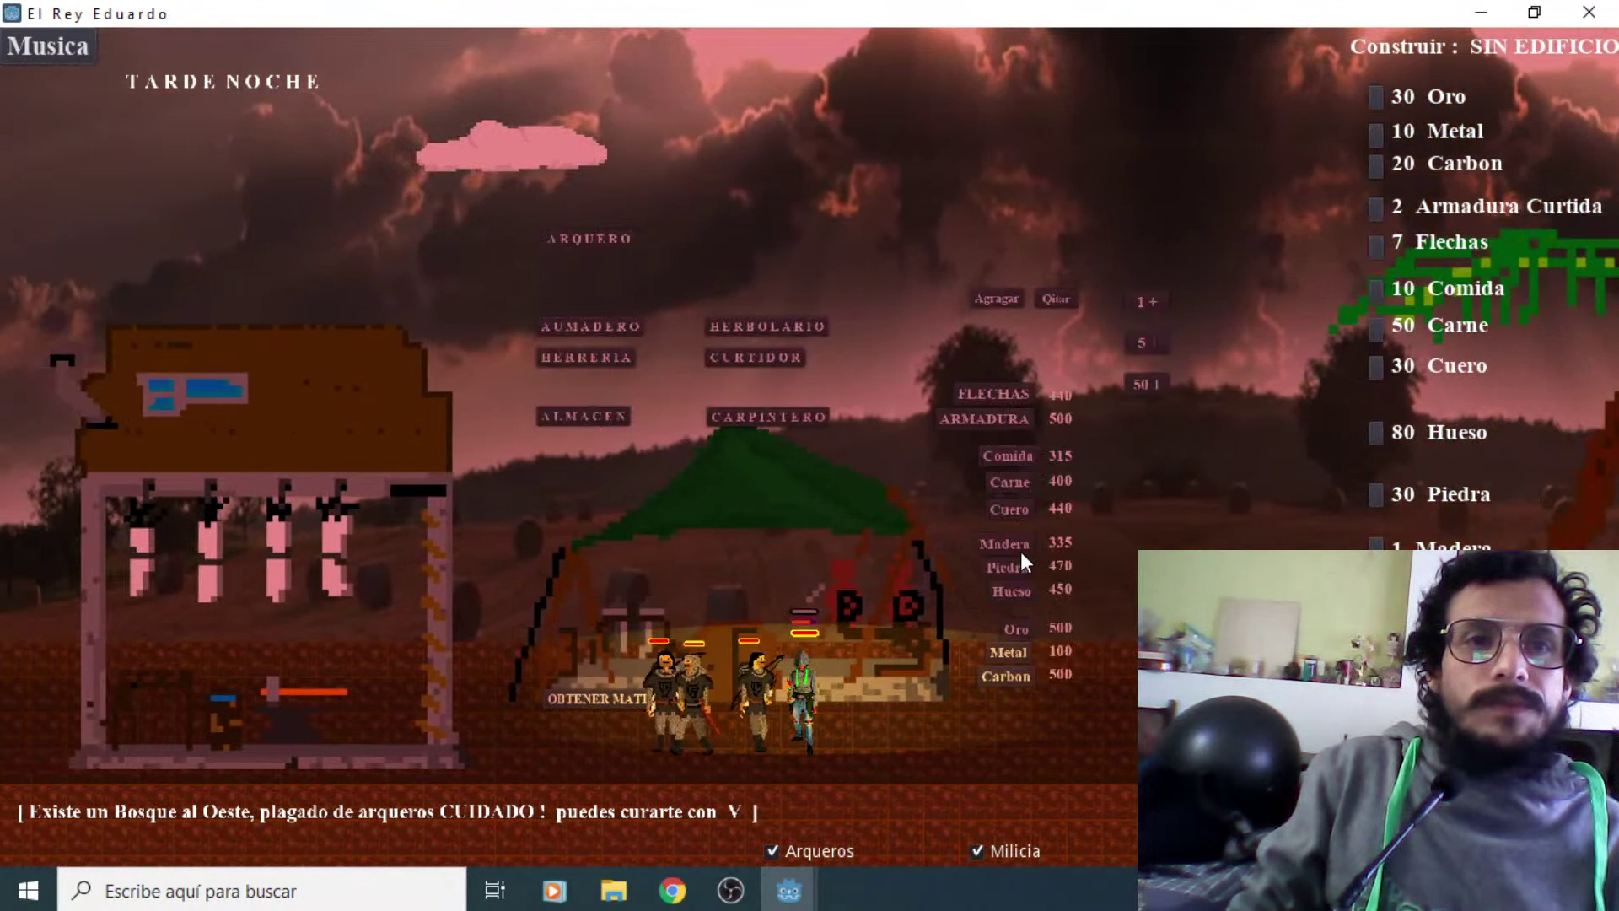
{"action": "key", "text": "Left"}
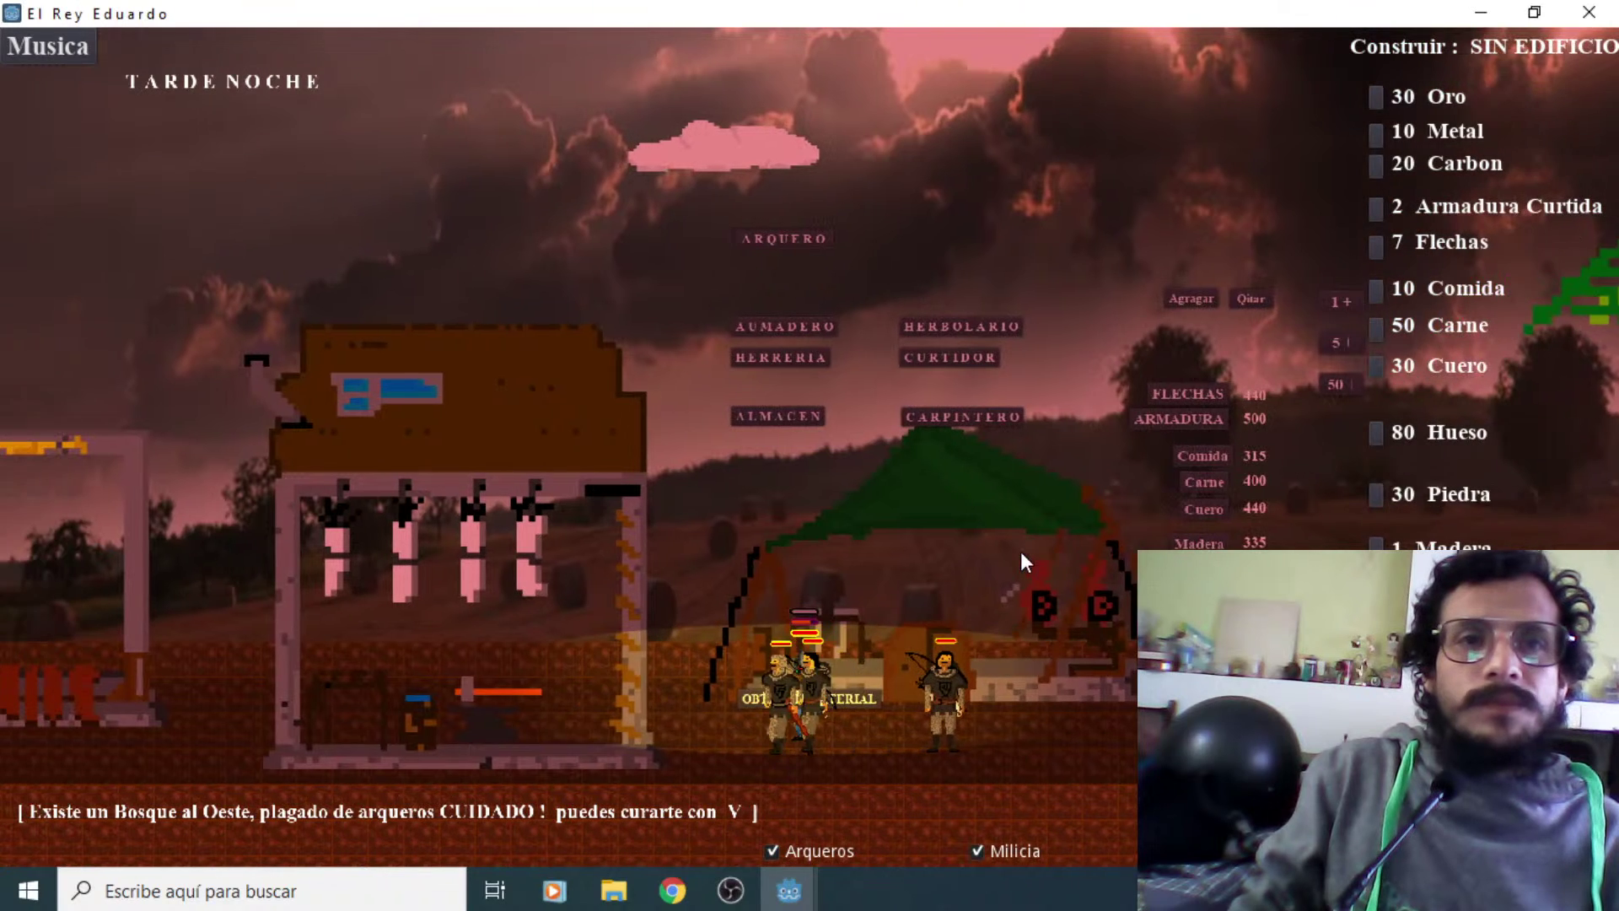
{"action": "key", "text": "Right"}
{"action": "key", "text": "Left"}
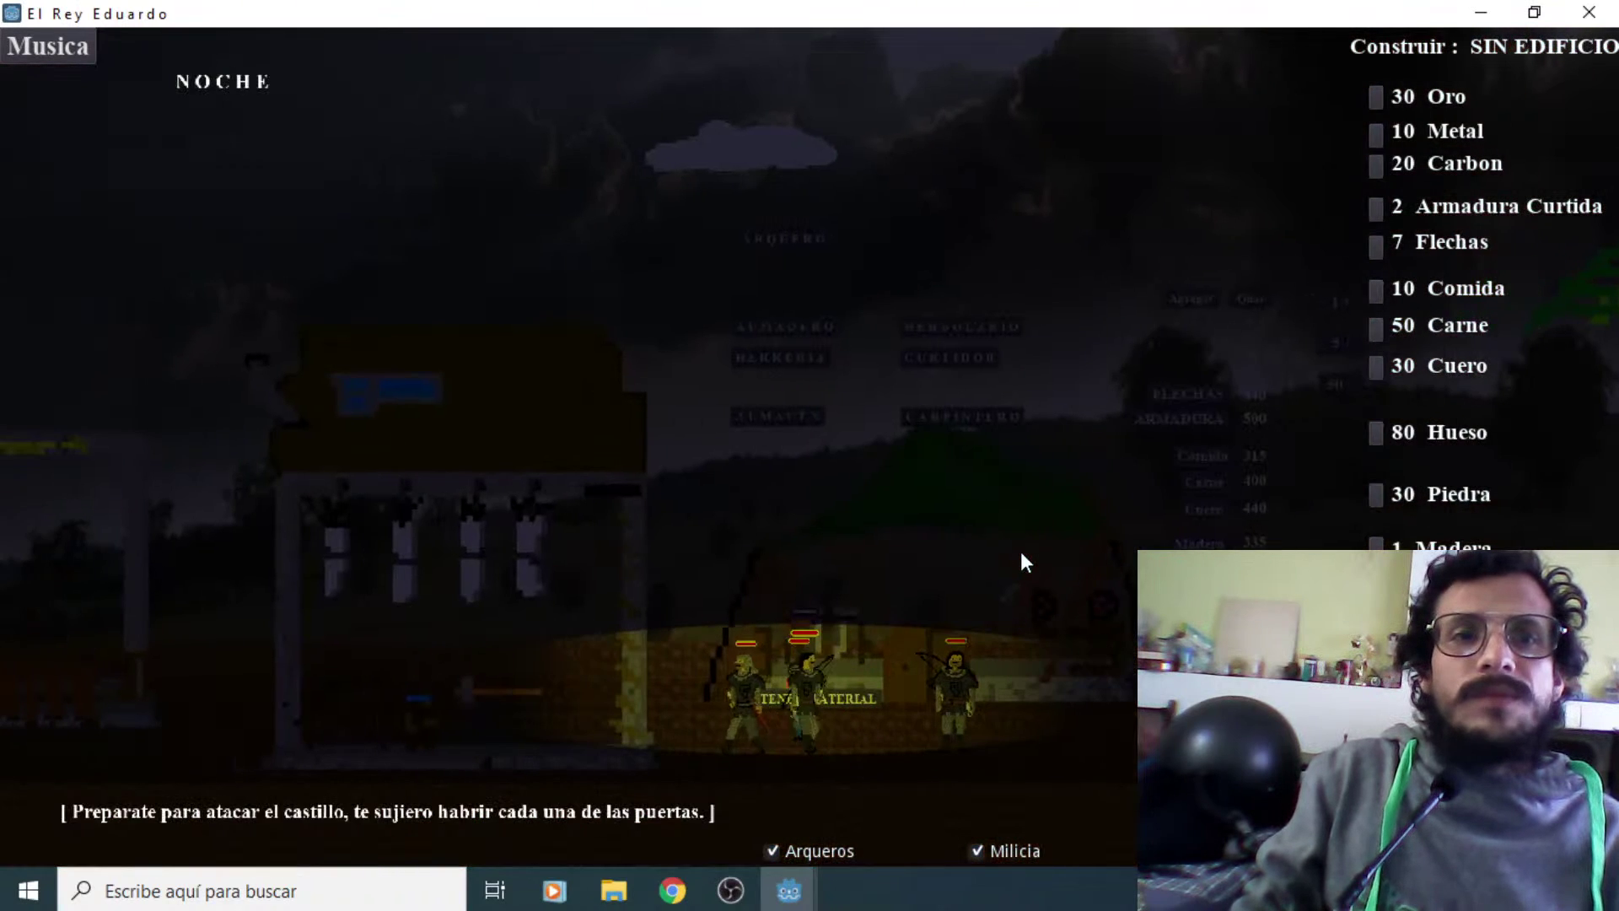
{"action": "key", "text": "Left"}
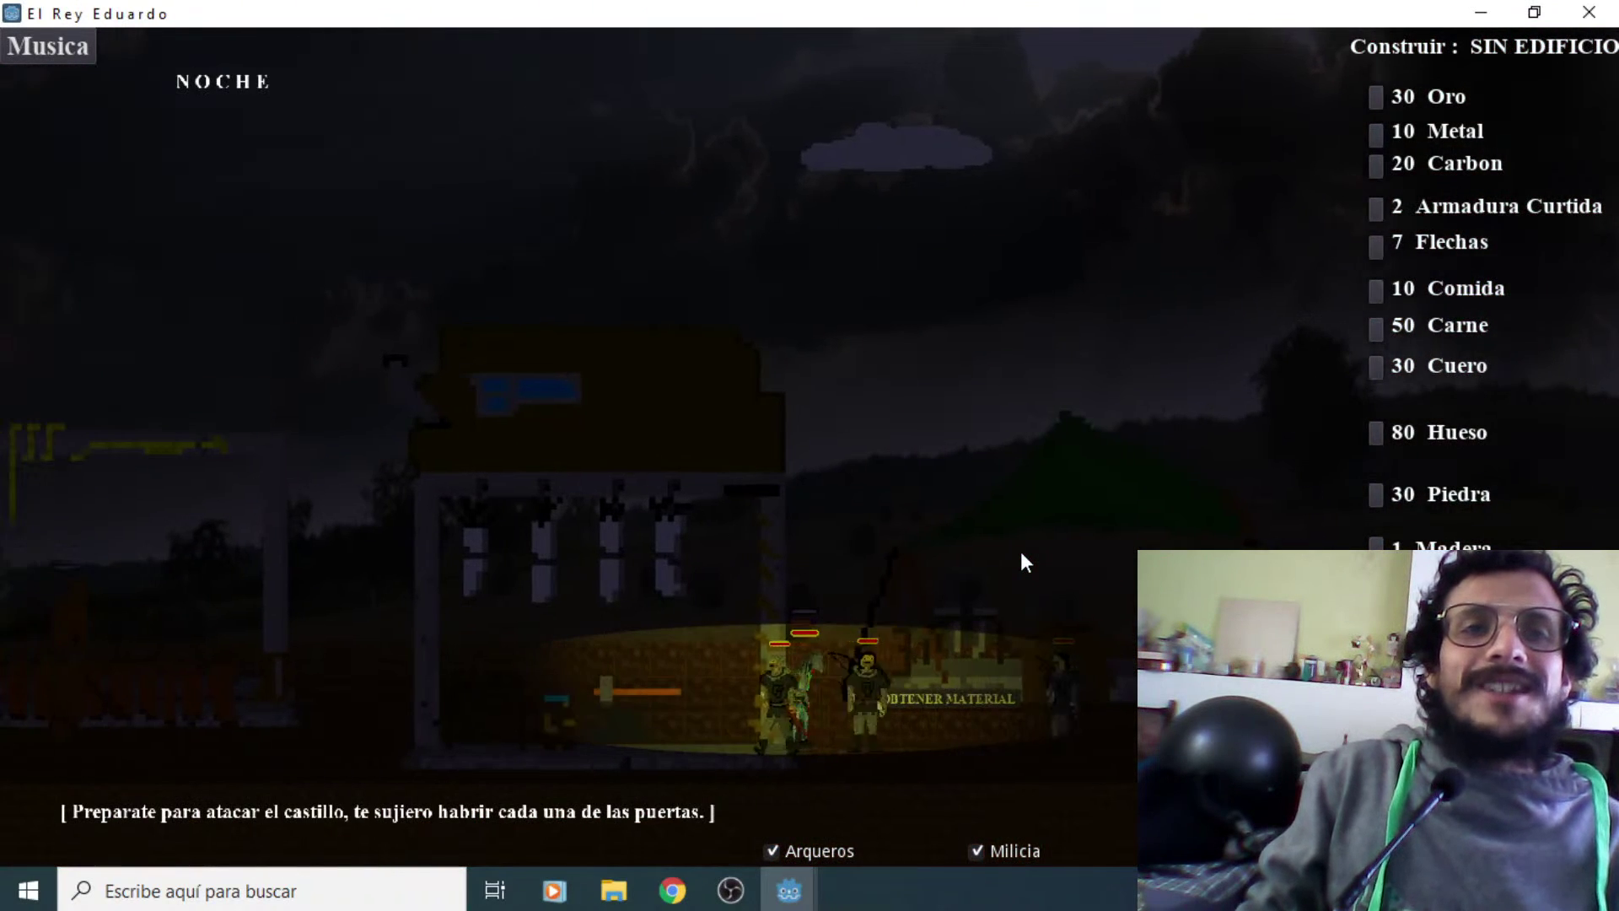
{"action": "key", "text": "Left"}
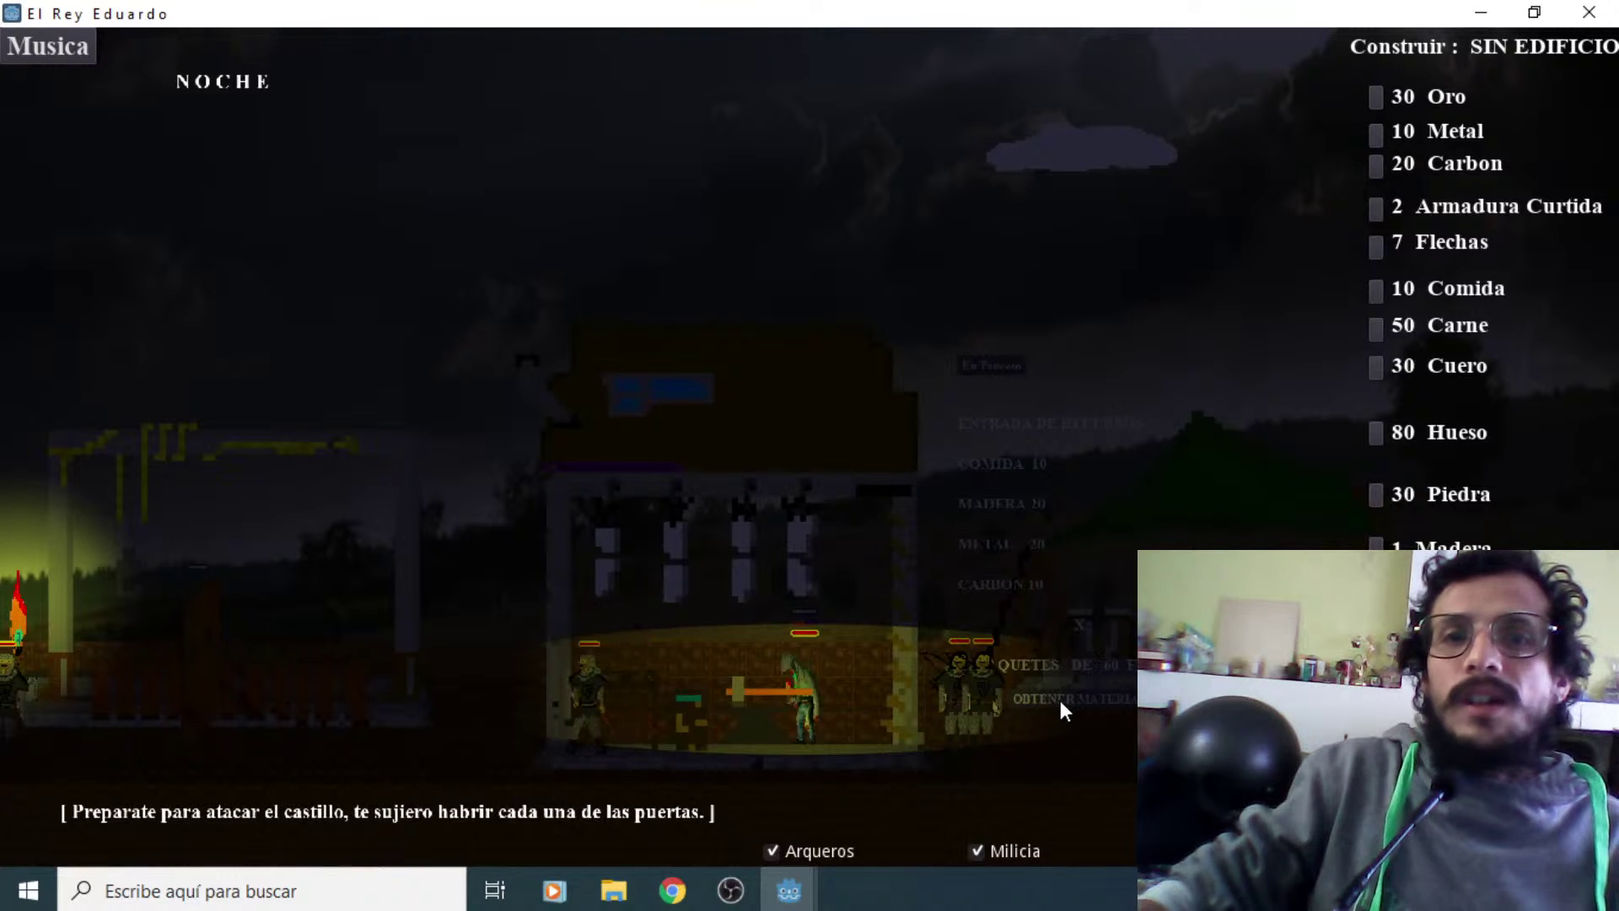
{"action": "left_click", "coordinate": [1061, 699]}
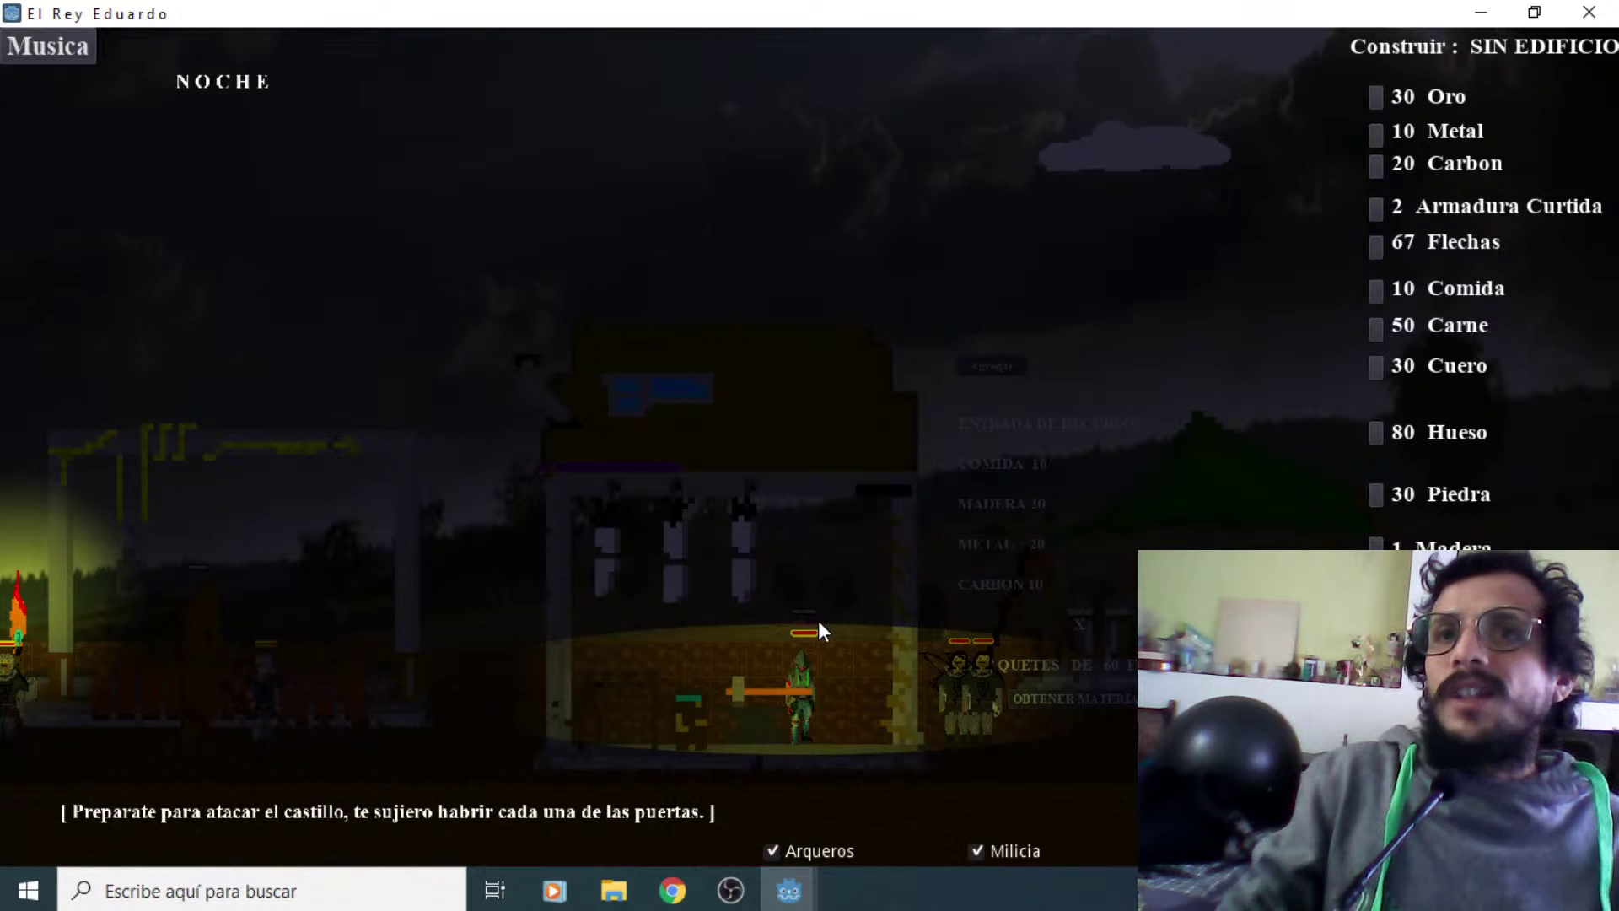
Move the character about inside the brown-roofed building at night, make it jump and ready its sword
{"action": "key", "text": "Left"}
{"action": "key", "text": "Left"}
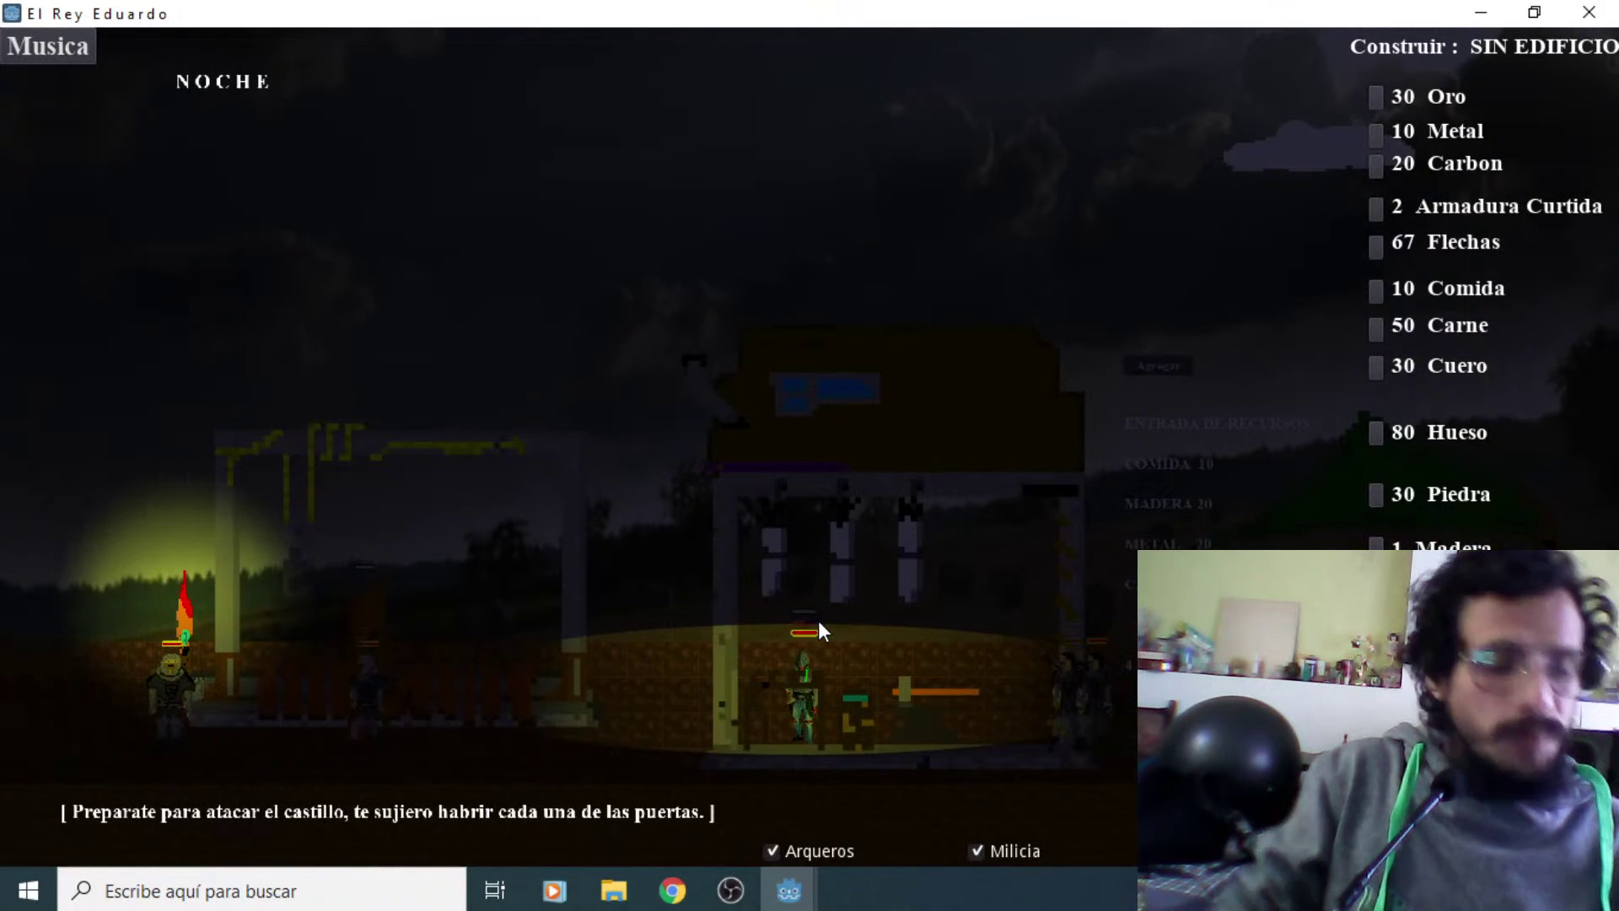
{"action": "key", "text": "Left"}
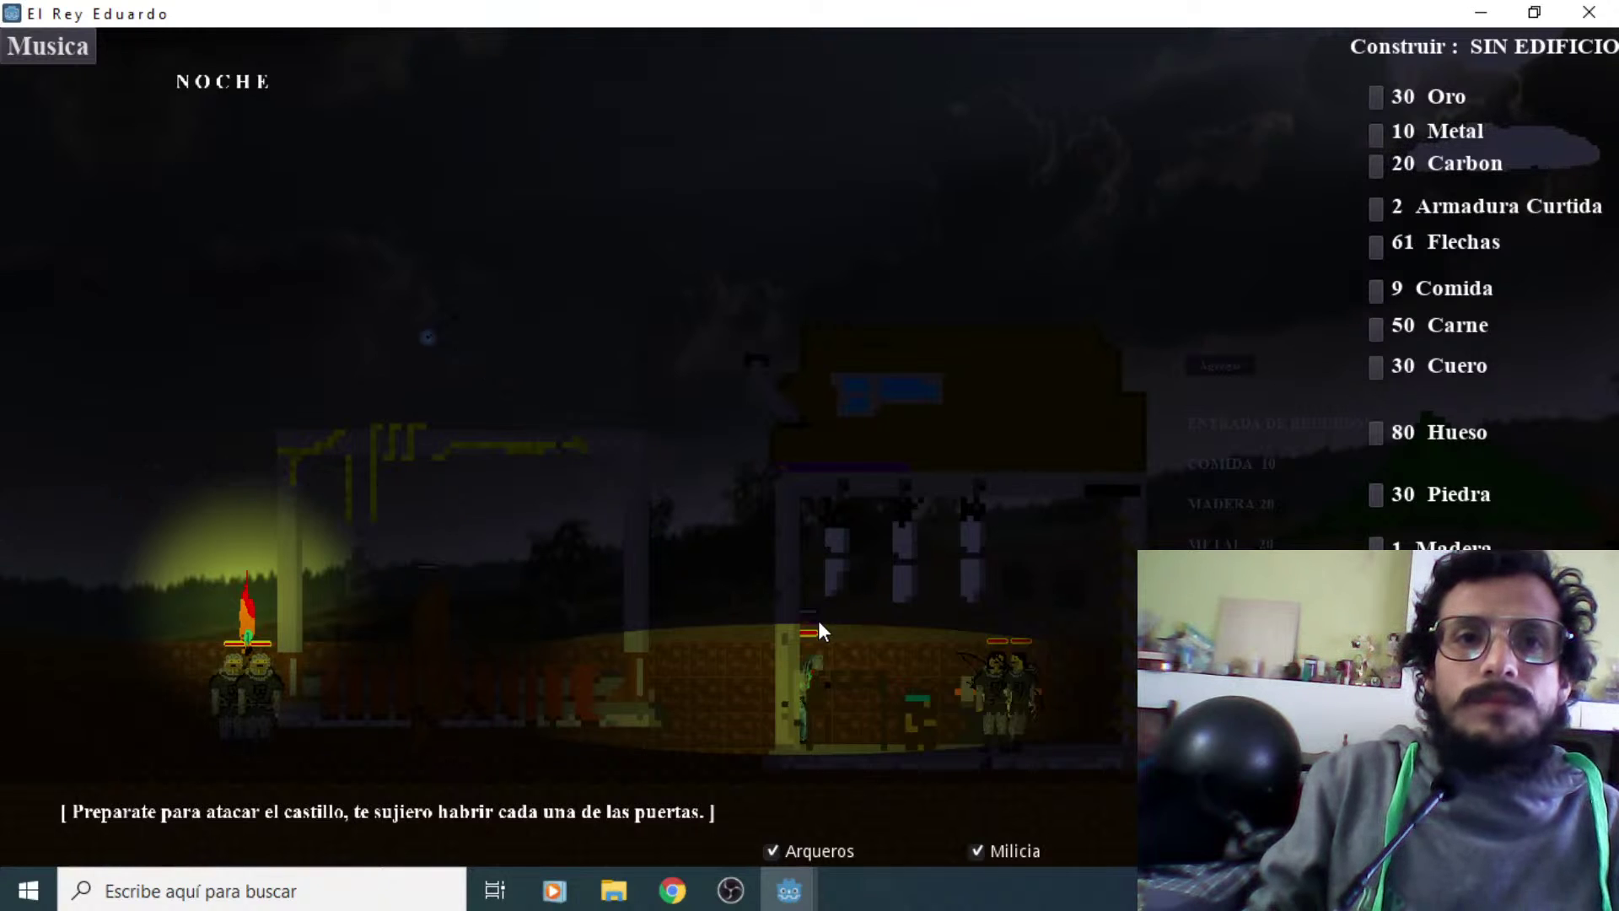
{"action": "key", "text": "Right"}
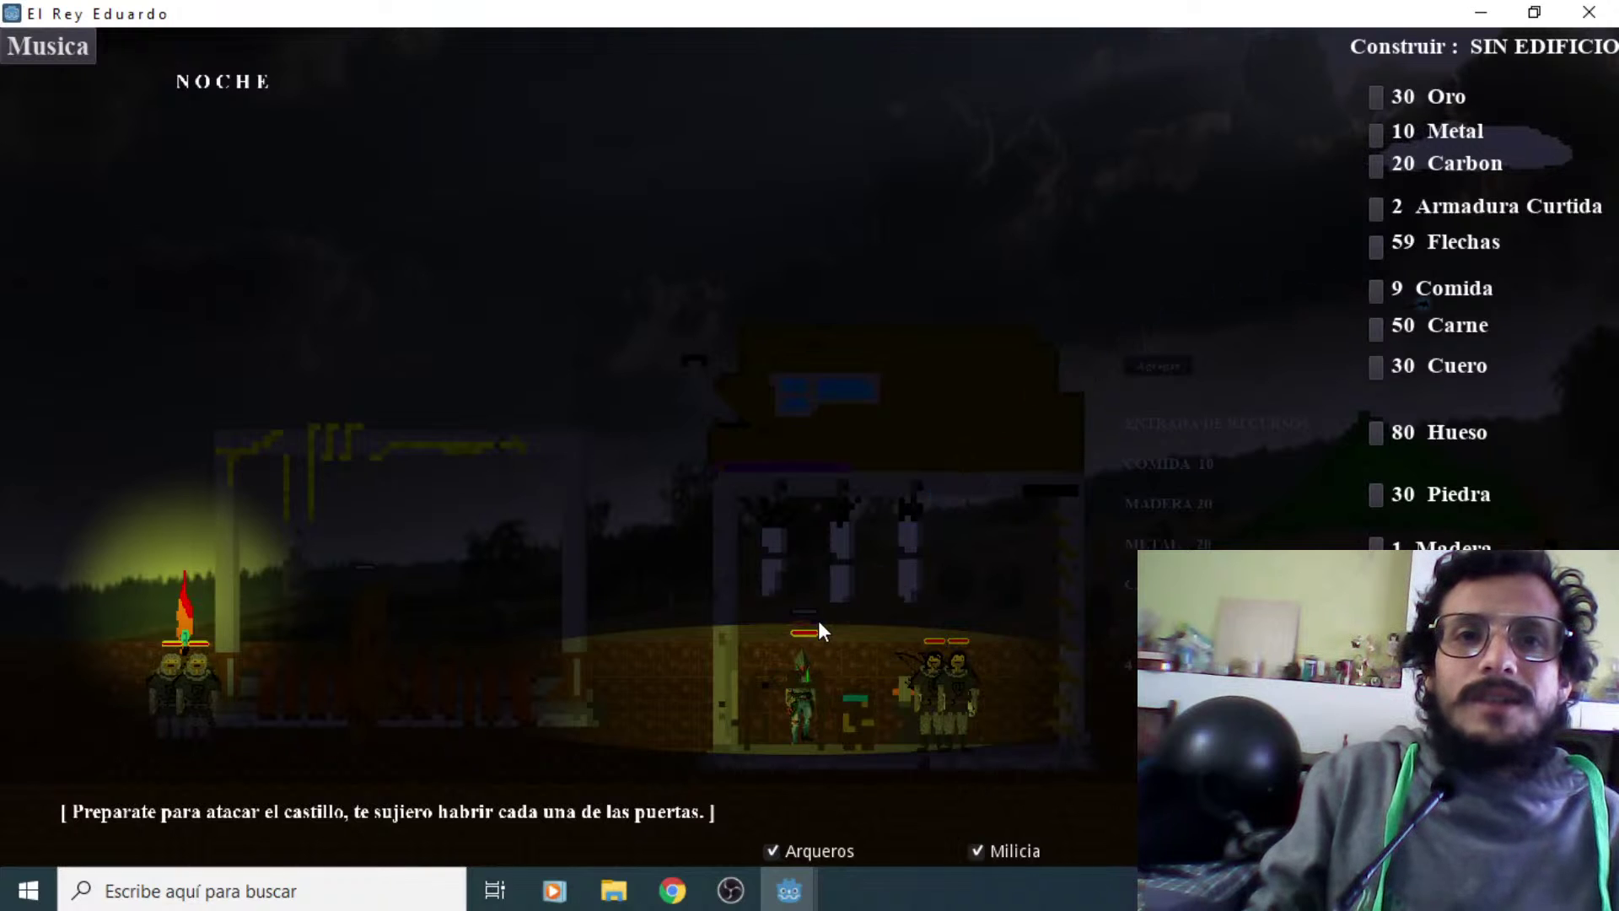
{"action": "key", "text": "space"}
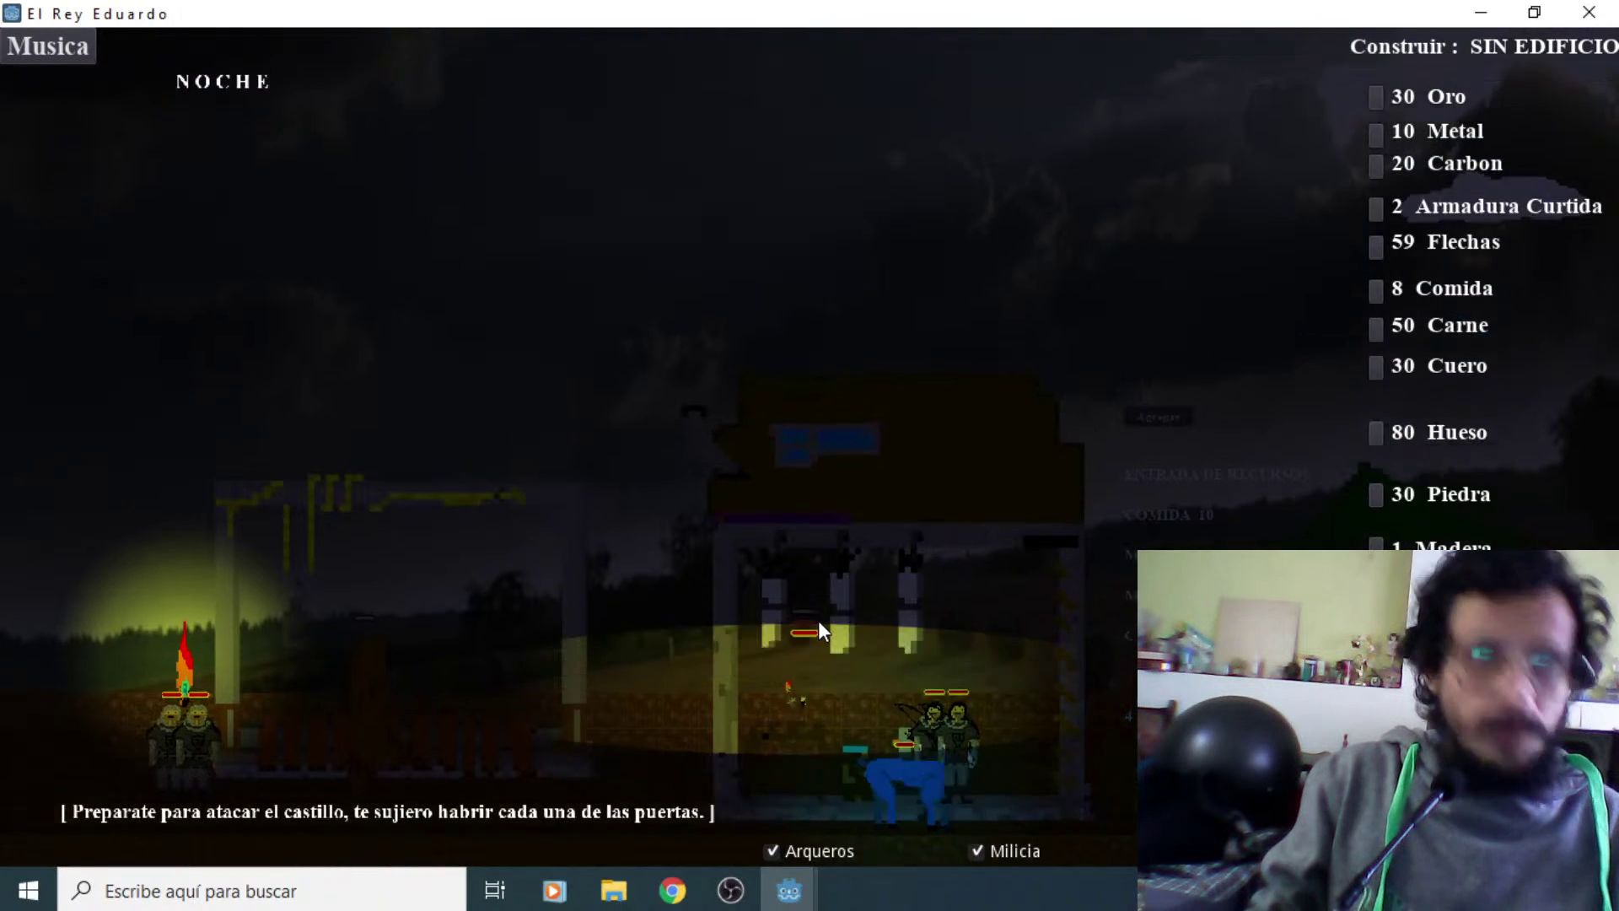
{"action": "key", "text": "Down"}
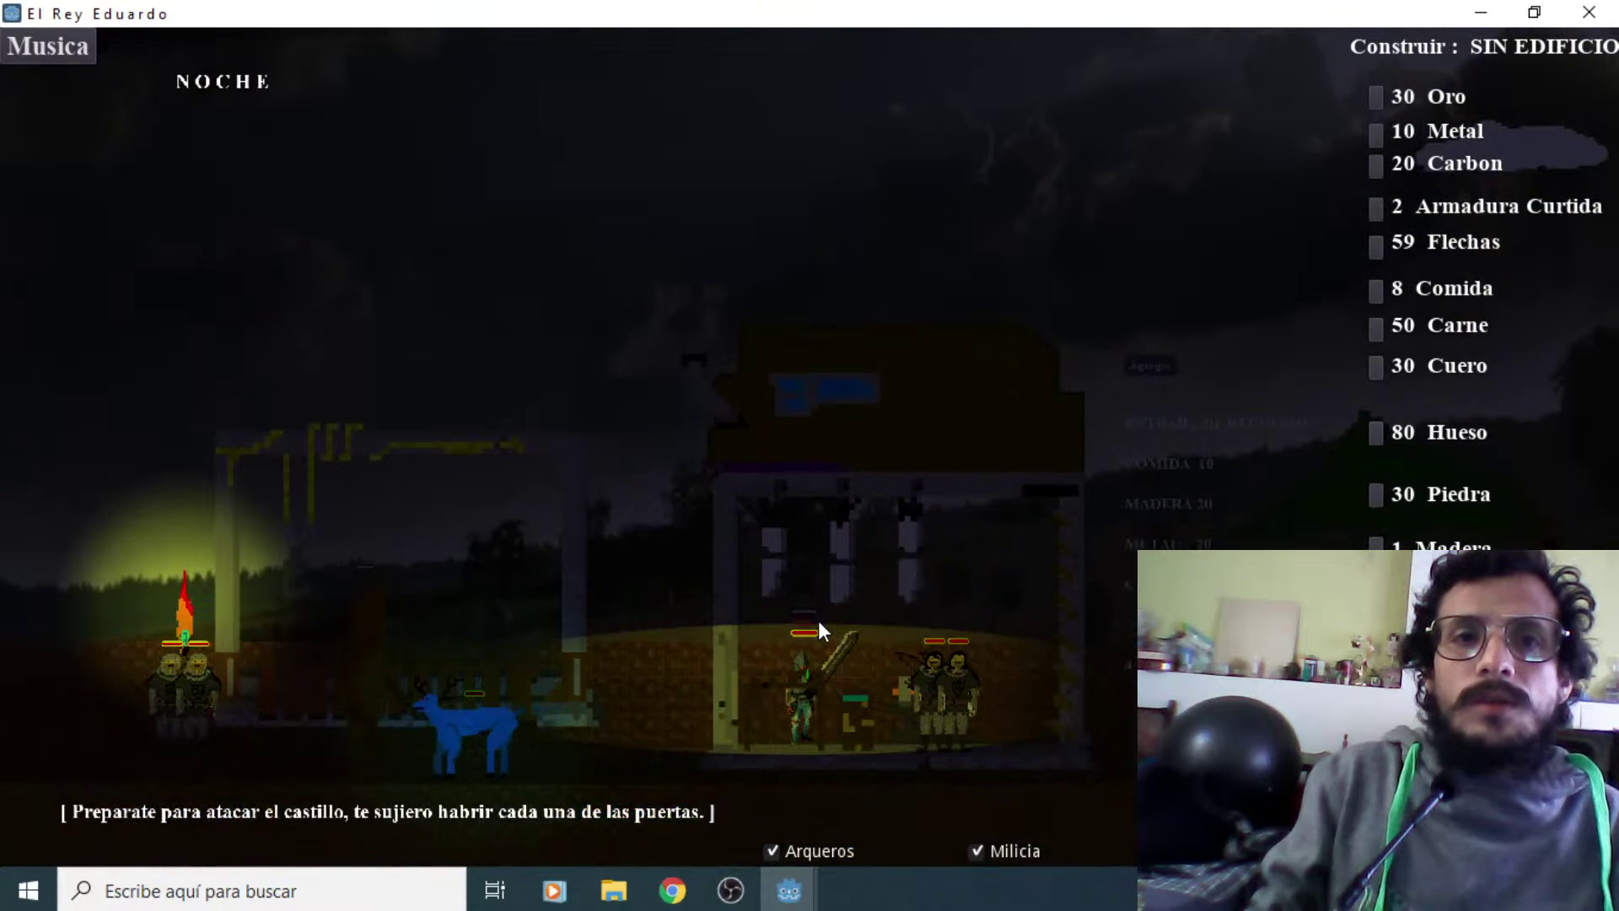
Walk the character into the stone gate and stop beside the wooden palisade
{"action": "key", "text": "Left"}
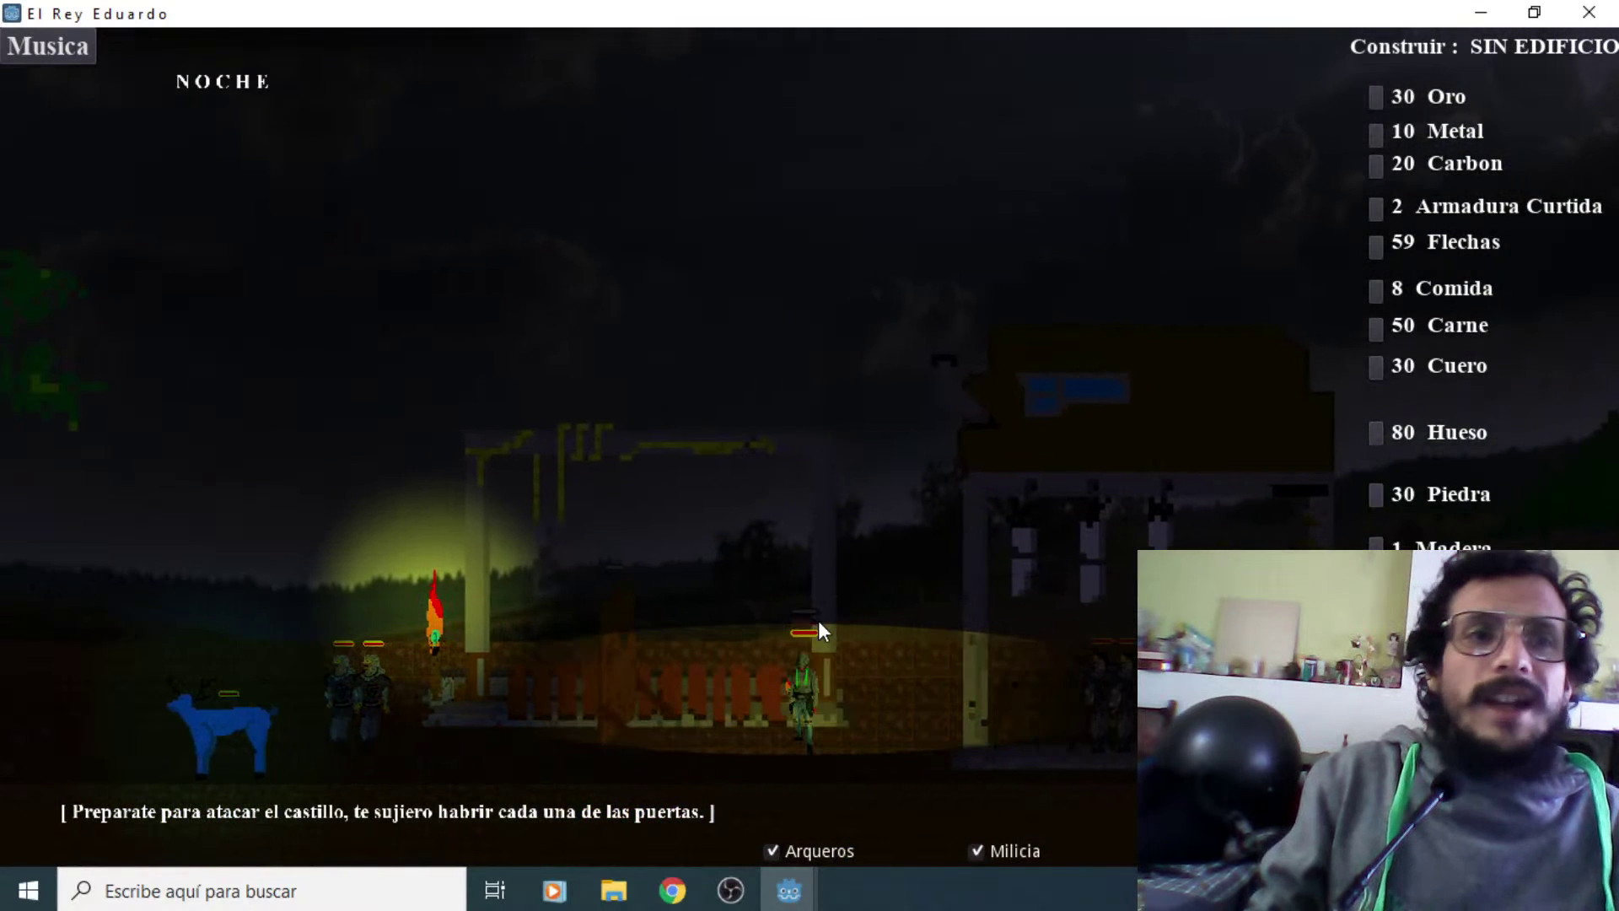
{"action": "key", "text": "Left"}
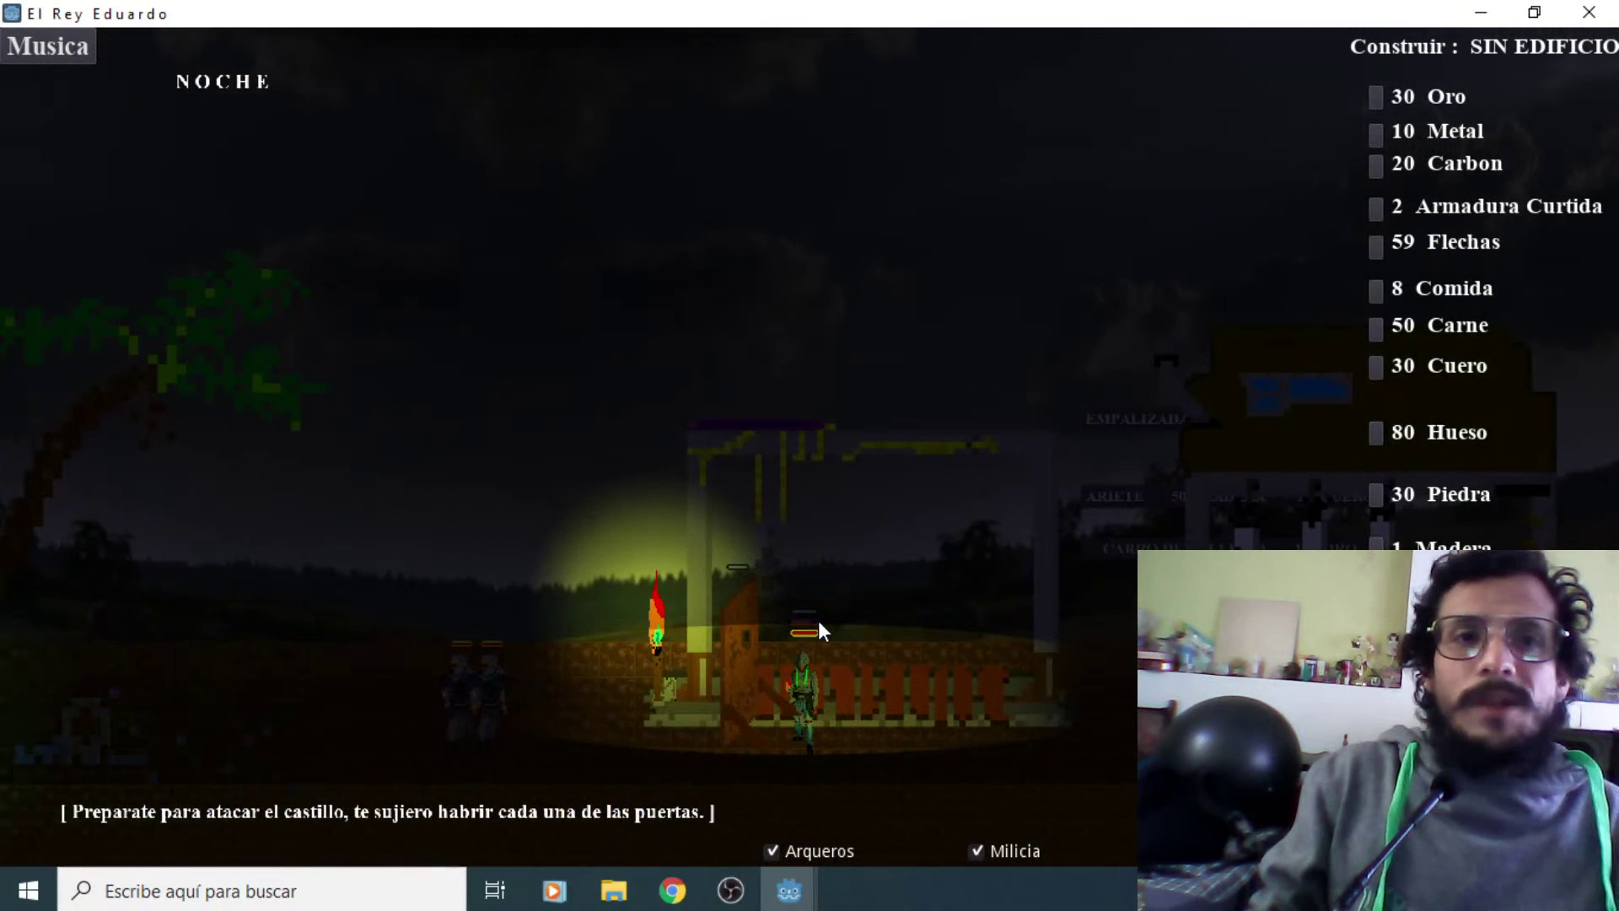
{"action": "key", "text": "Right"}
{"action": "key", "text": "Left"}
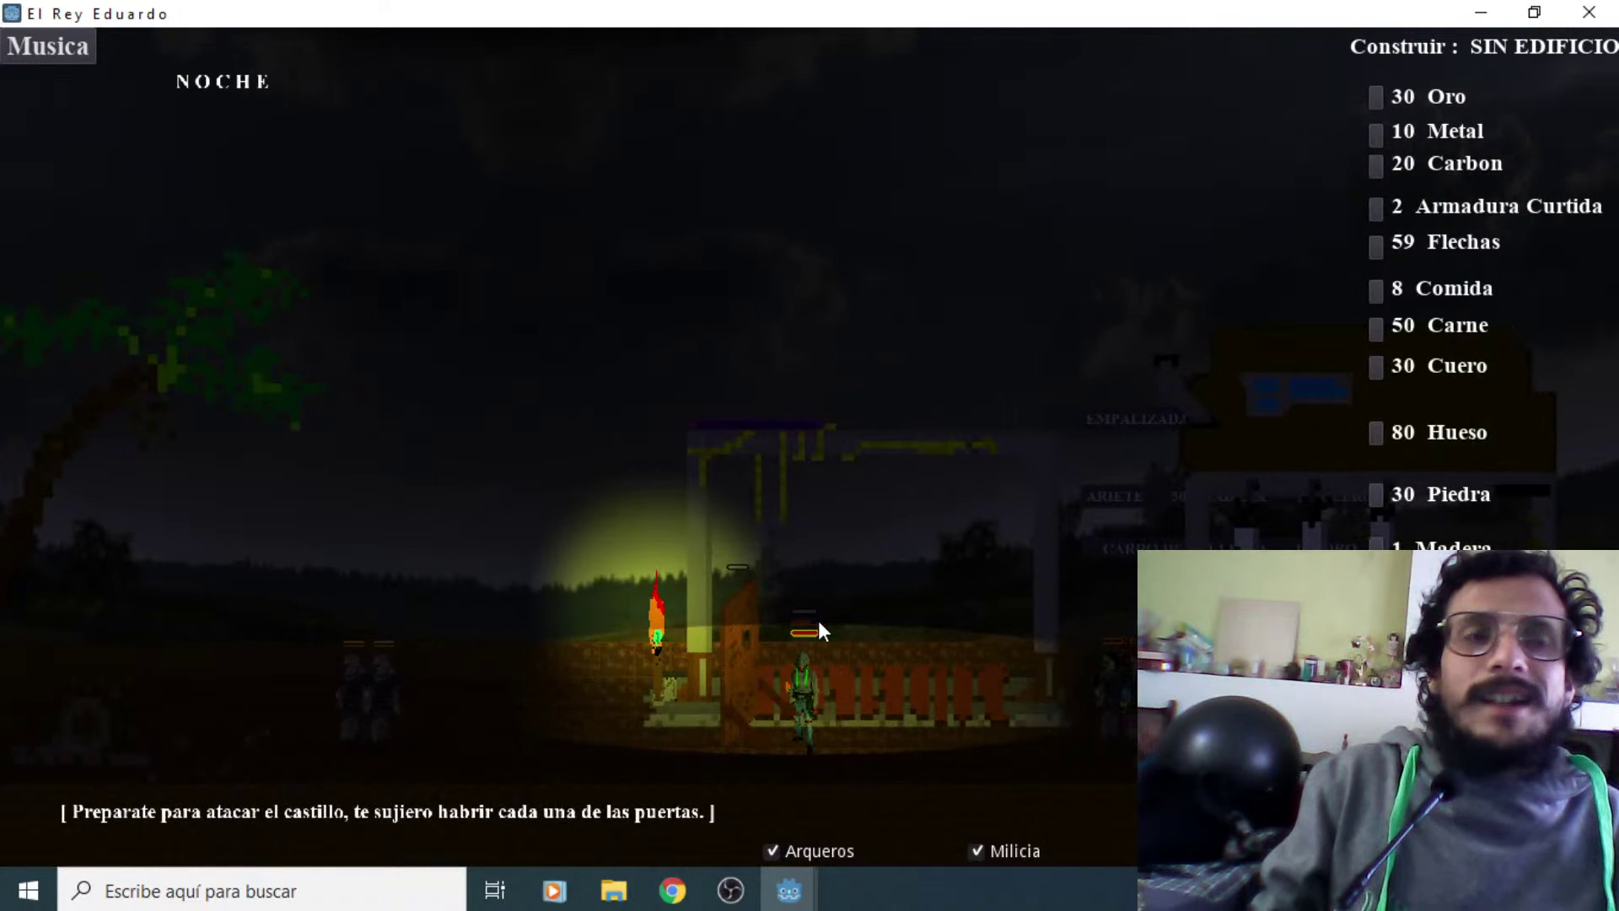
Lead the archers and militia from the stone gate through the palm trees toward the first thatched hut
{"action": "key", "text": "Left"}
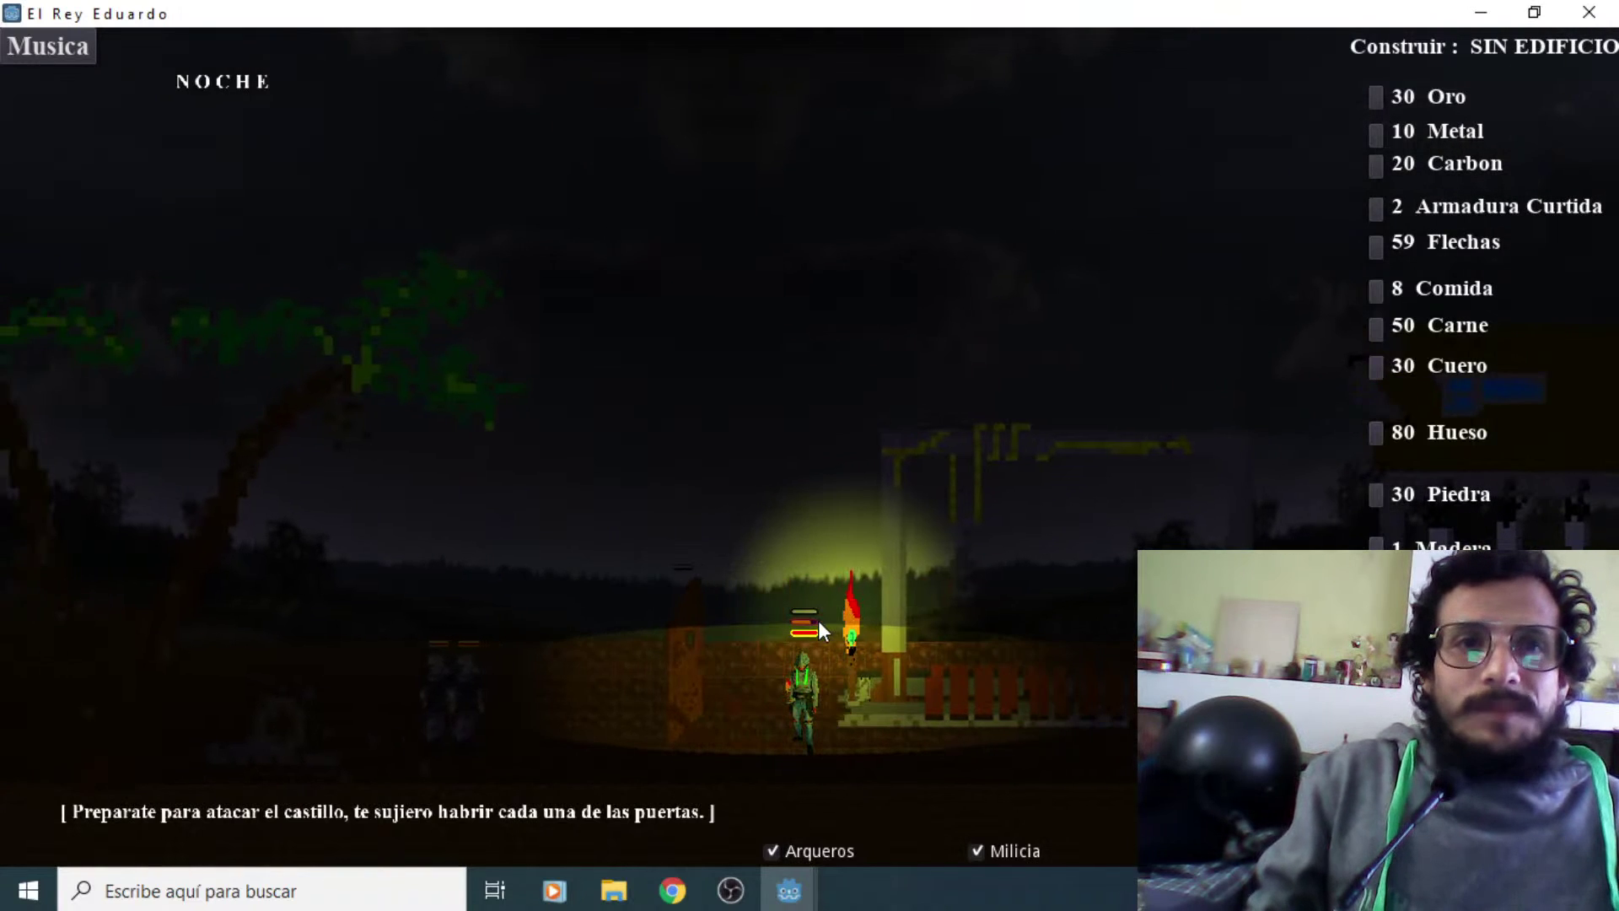
{"action": "key", "text": "Left"}
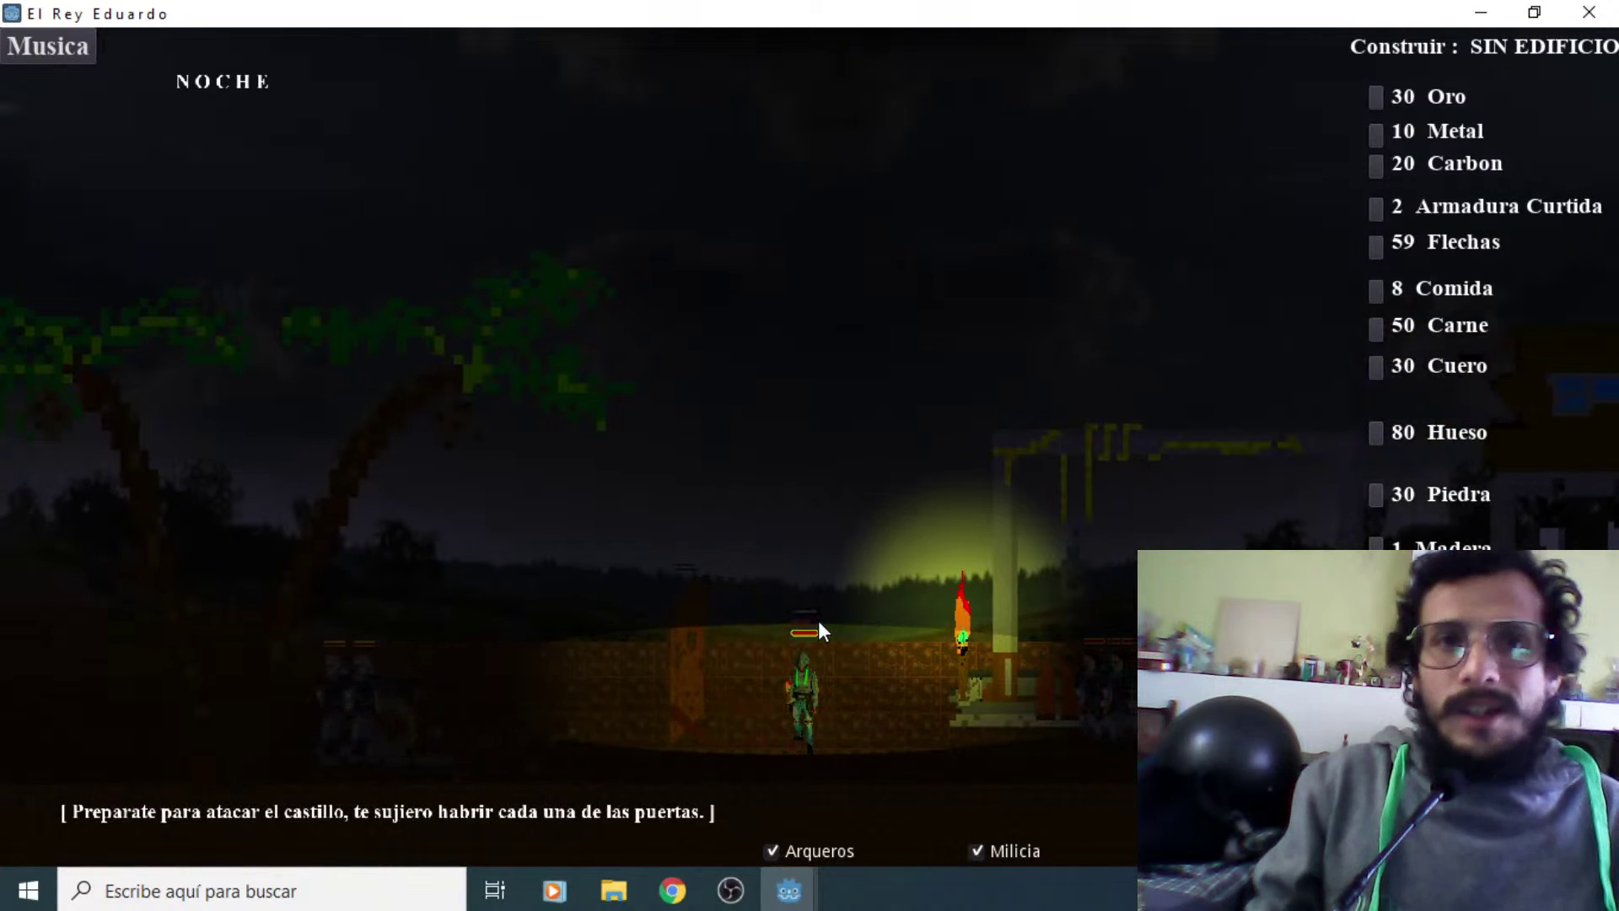
{"action": "key", "text": "Left"}
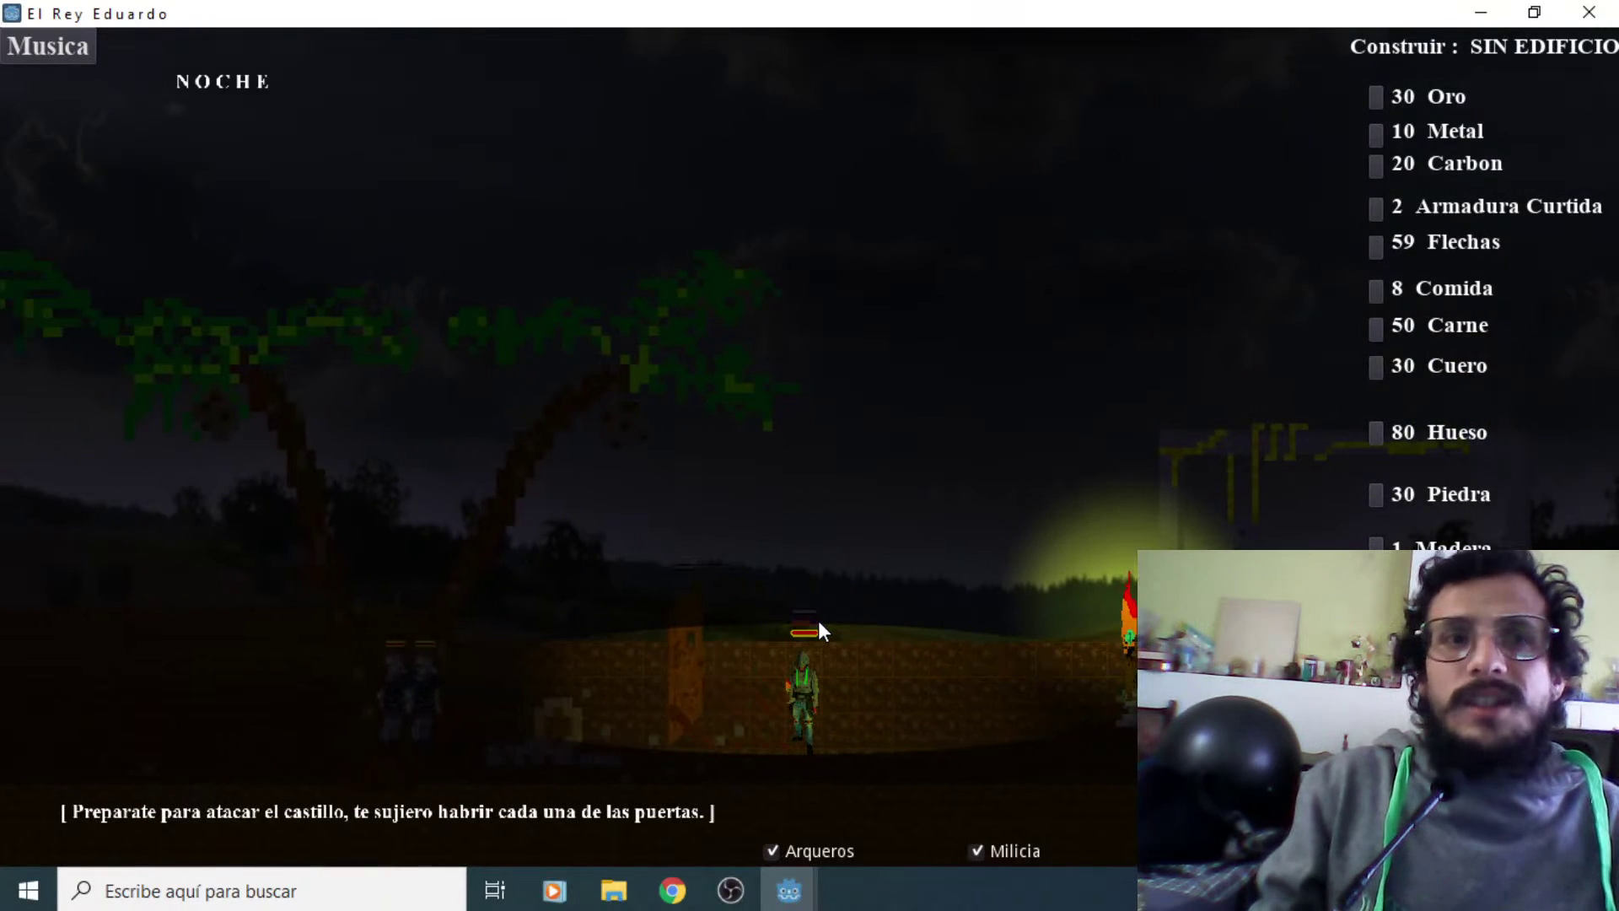
{"action": "key", "text": "Left"}
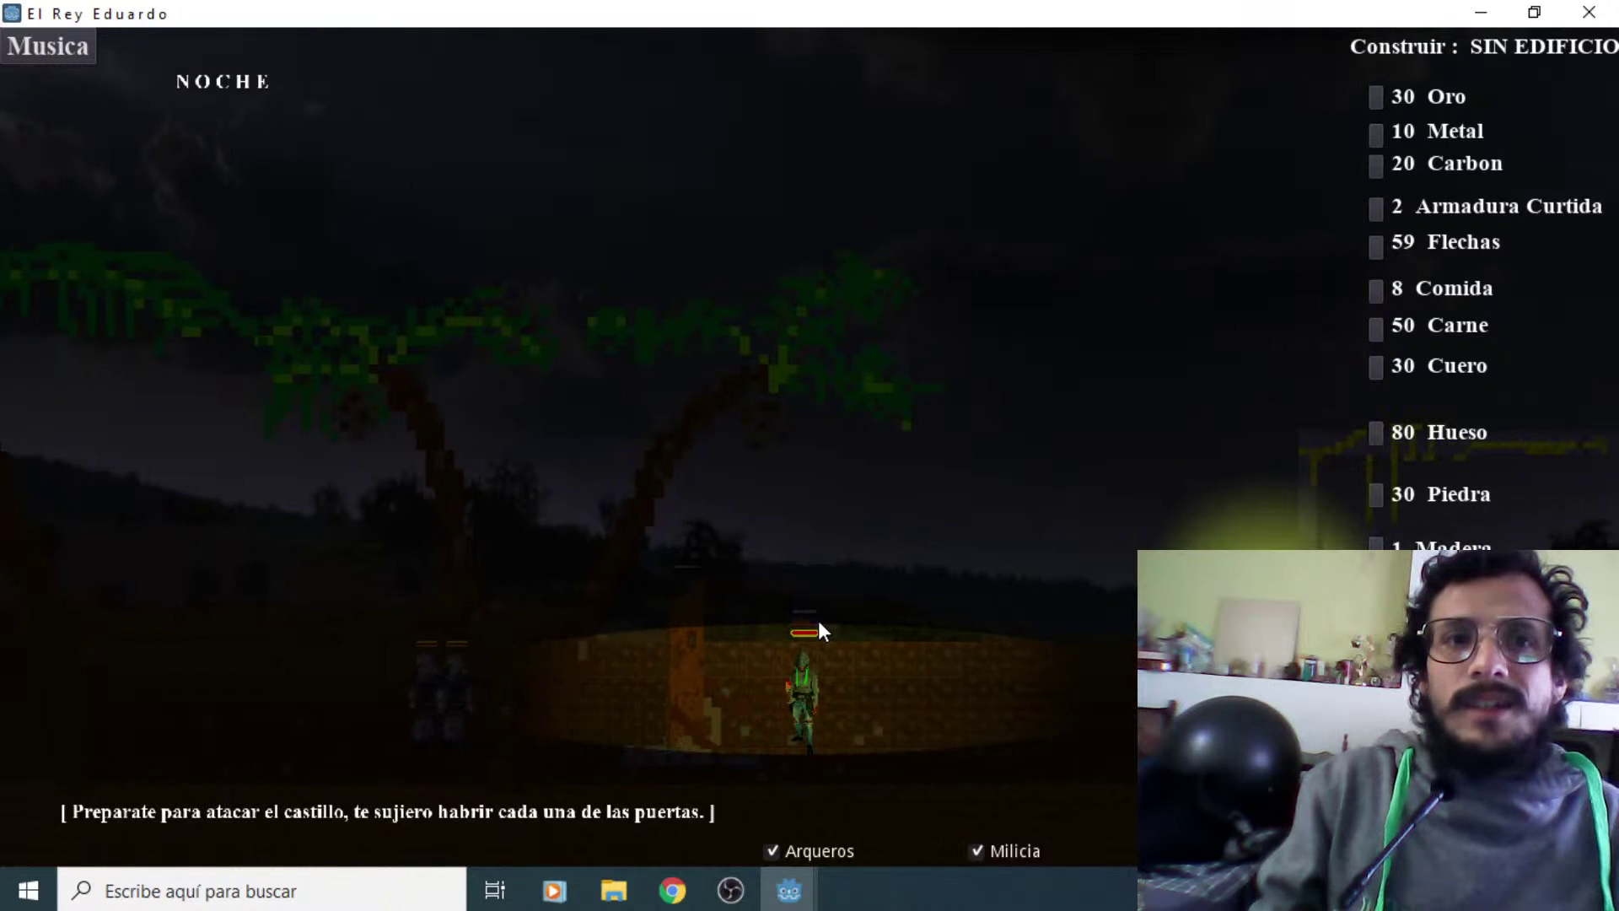
{"action": "key", "text": "Left"}
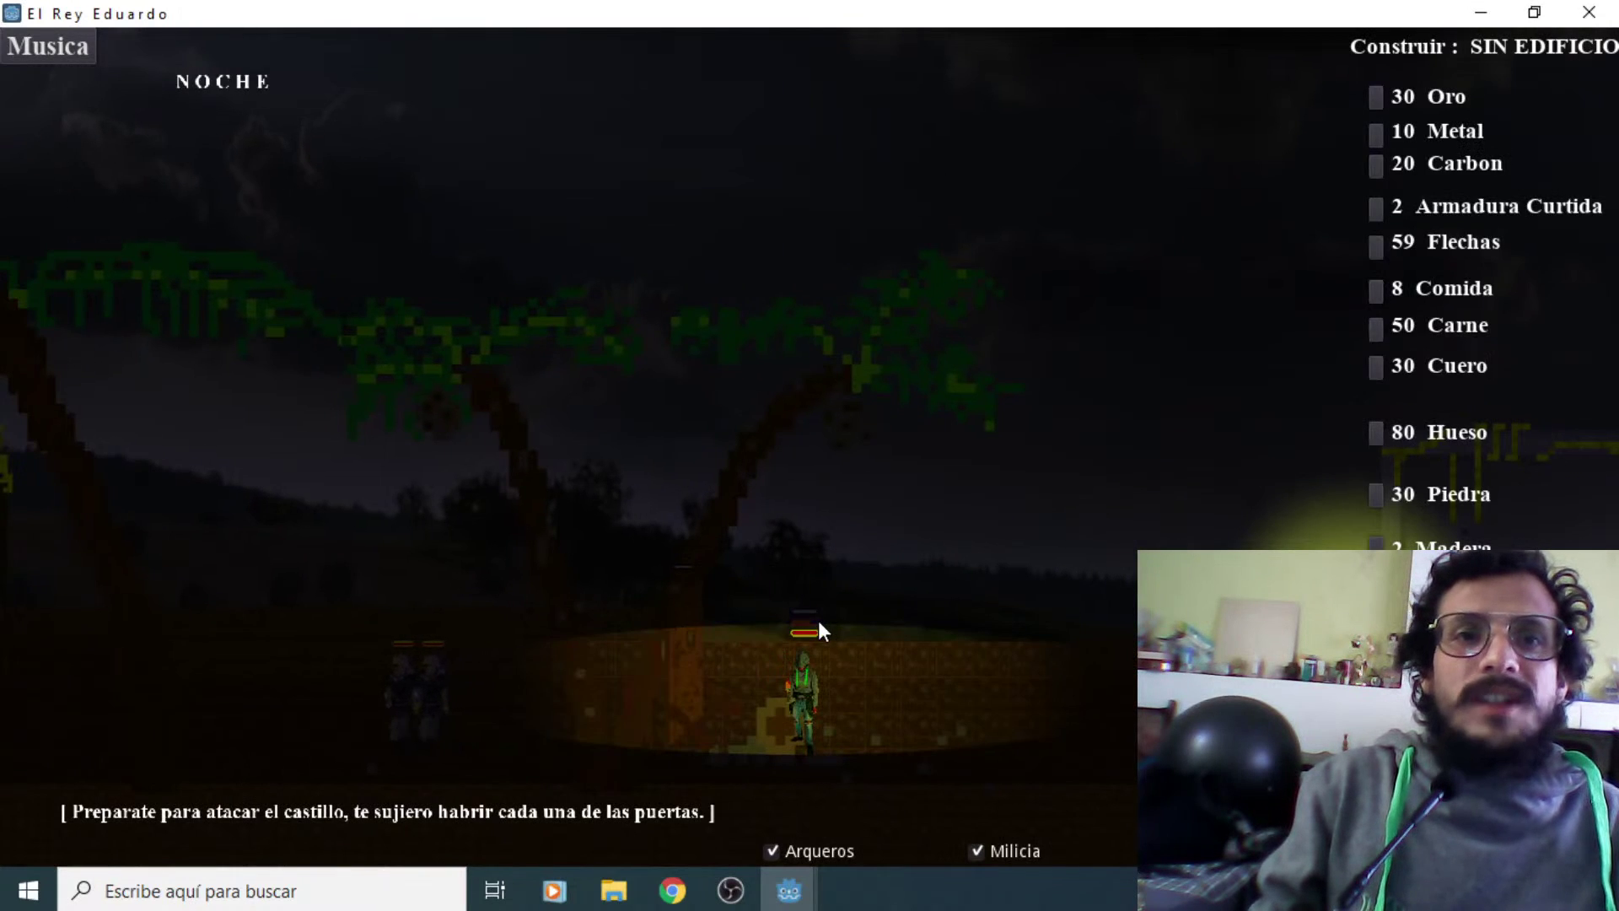
{"action": "key", "text": "Left"}
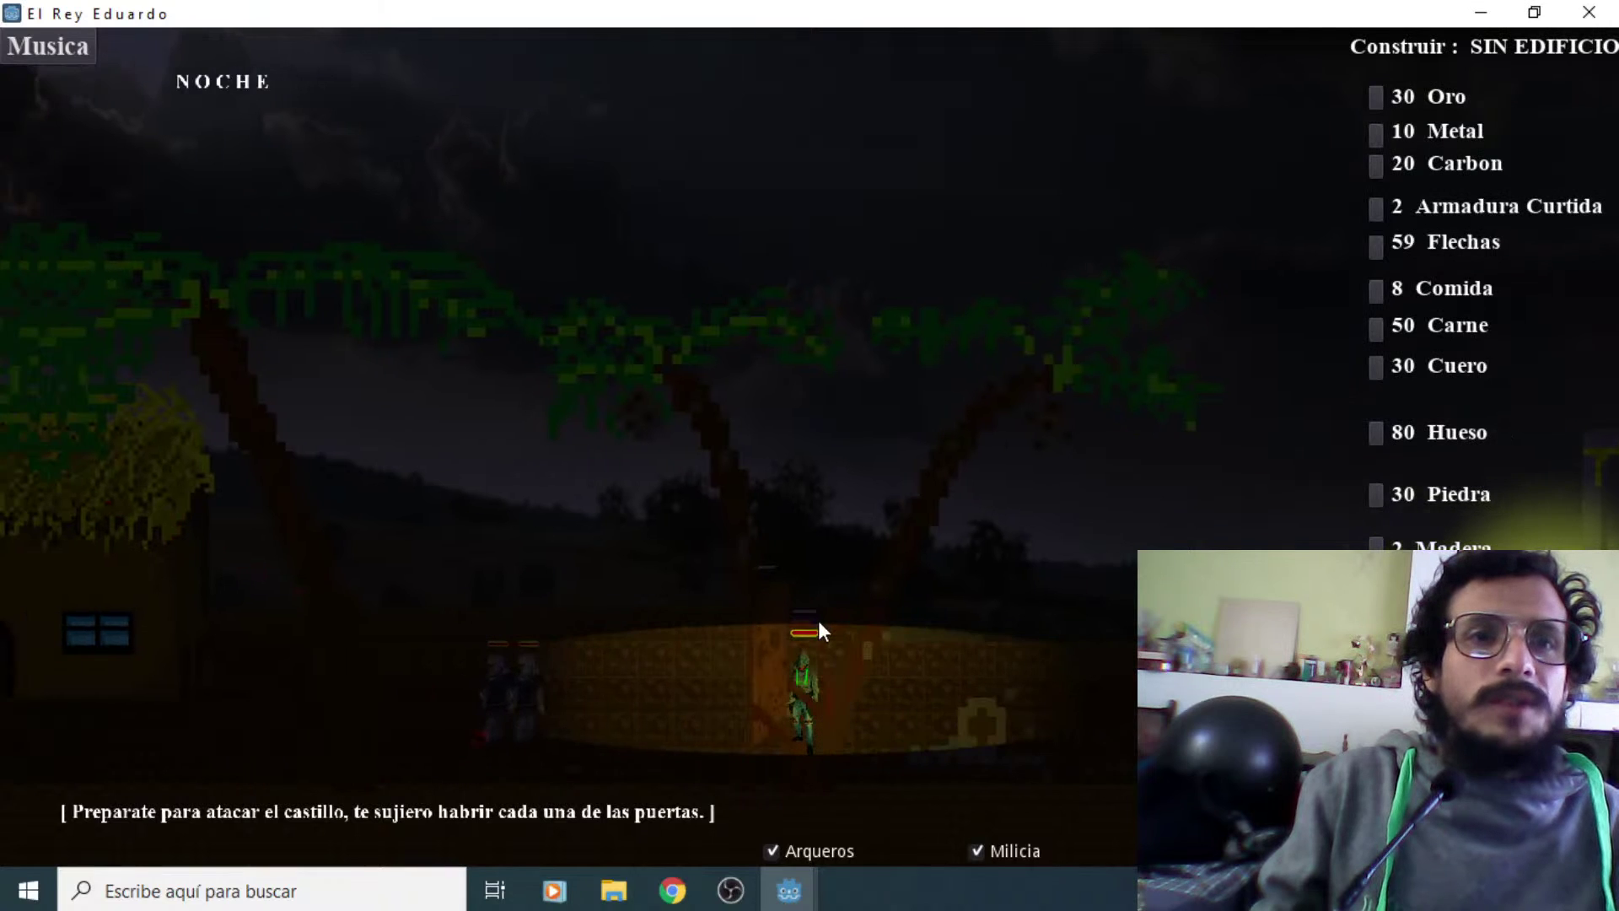
{"action": "key", "text": "Left"}
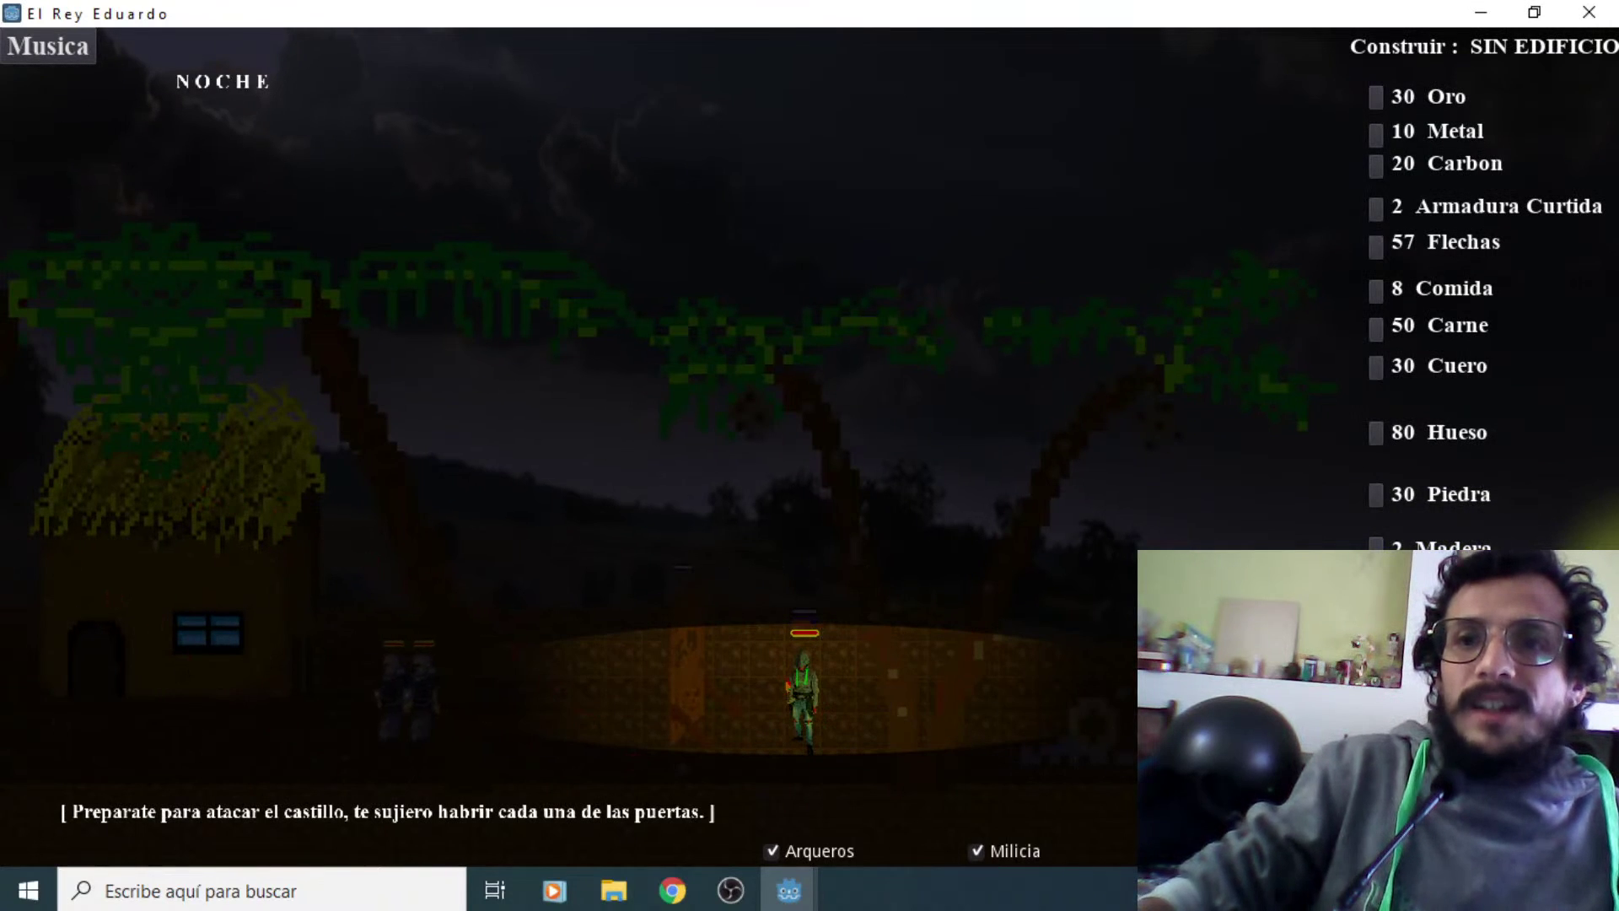
Advance with the troops on the first thatched hut and fight past its door
{"action": "key", "text": "Left"}
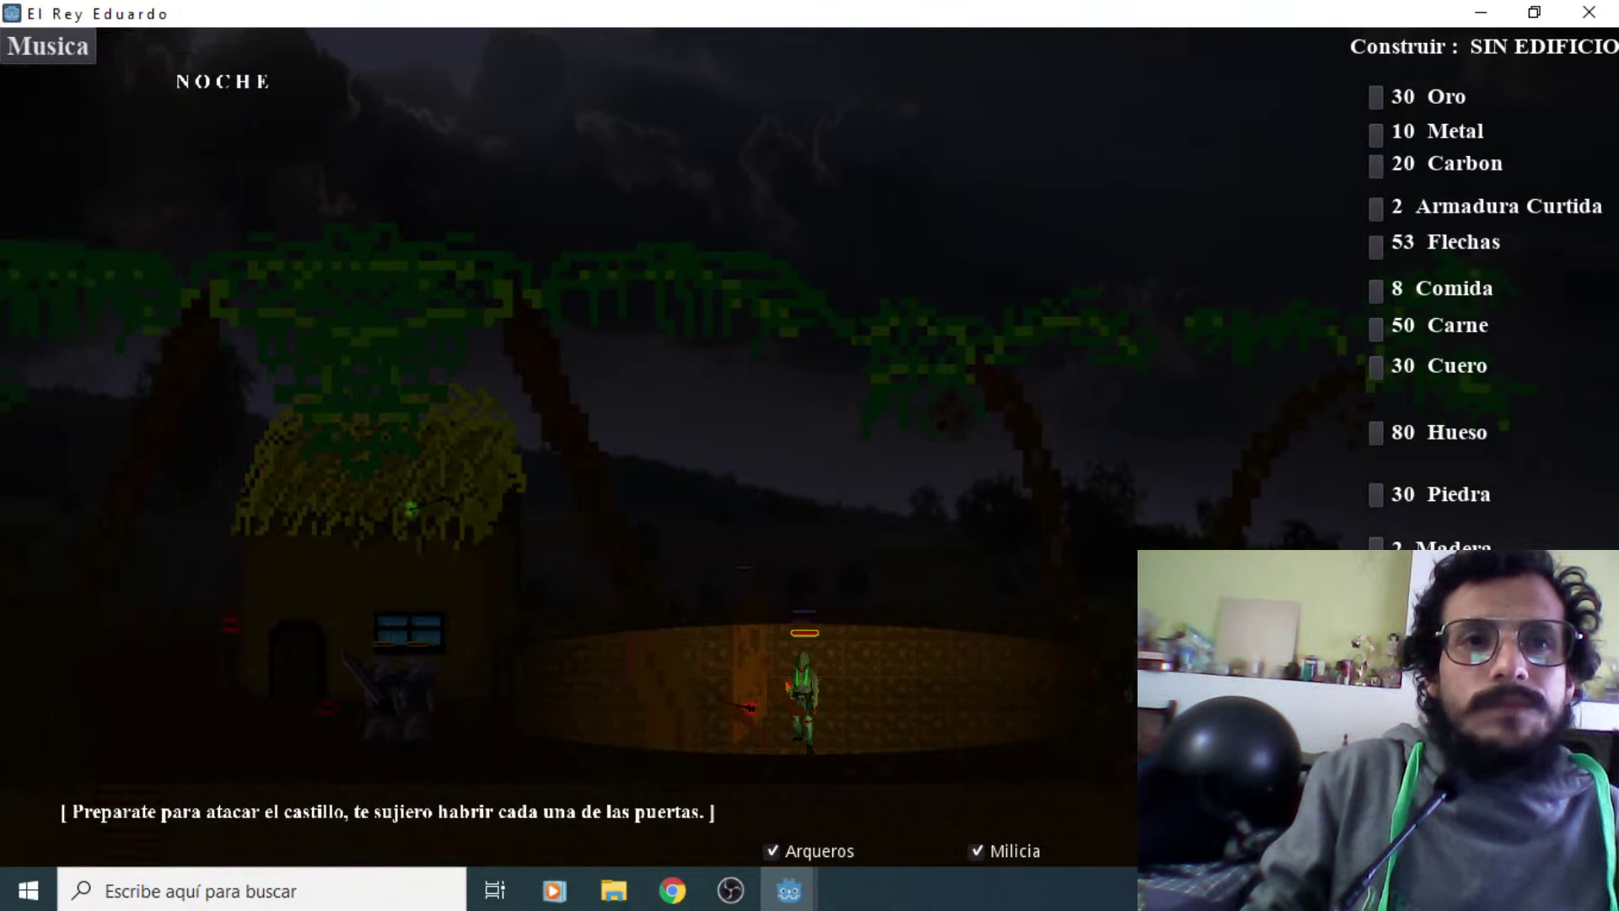
{"action": "key", "text": "Right"}
{"action": "key", "text": "Left"}
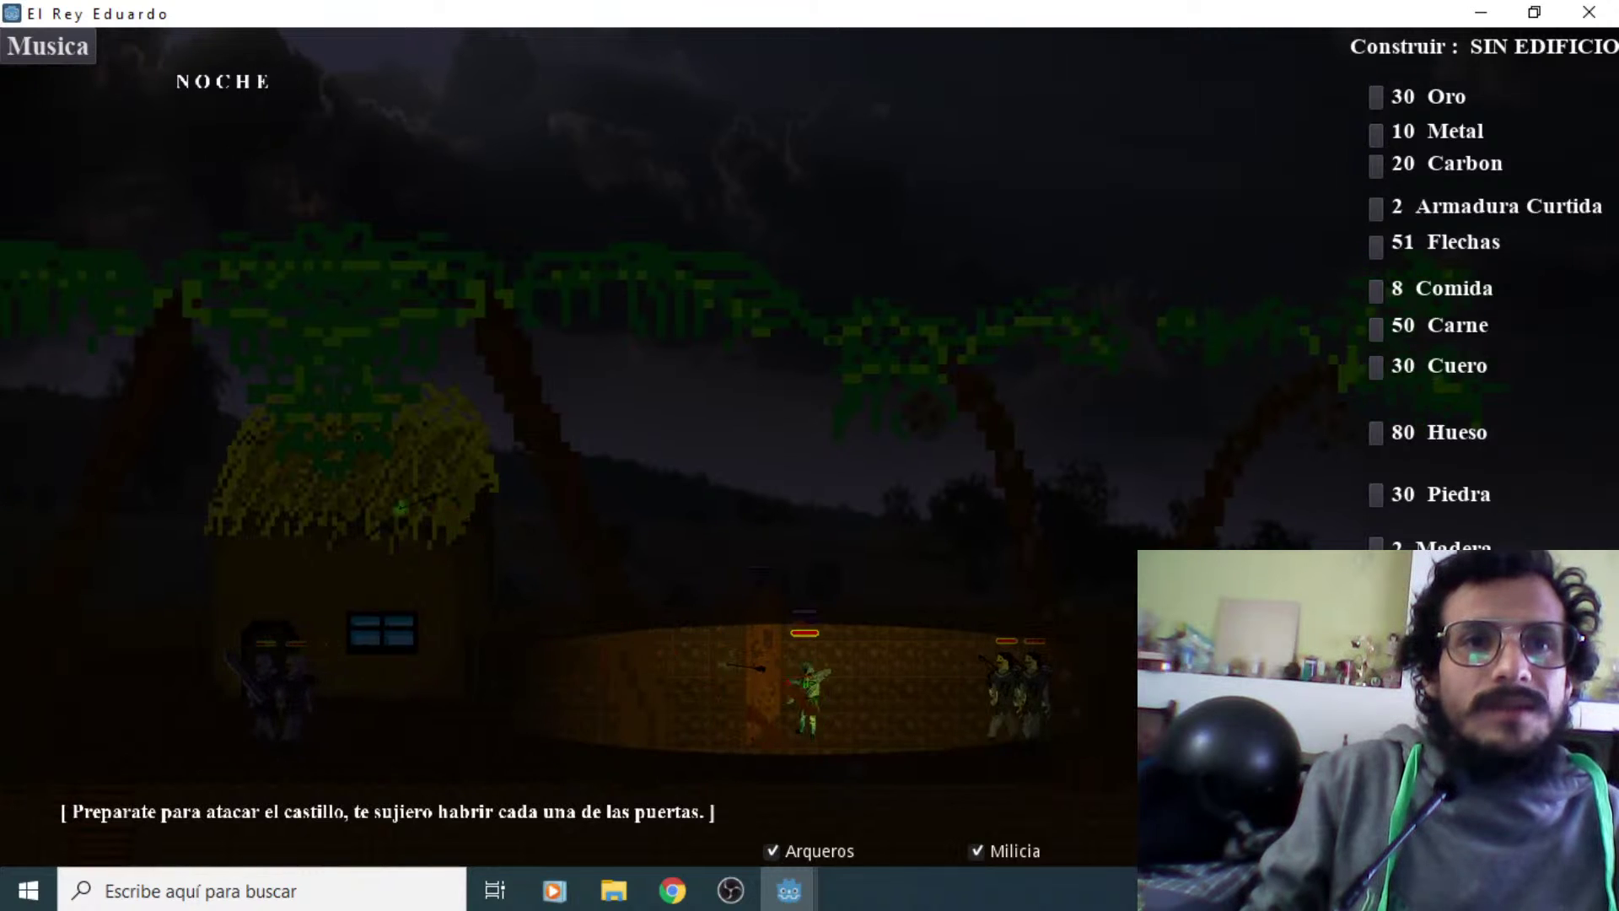
{"action": "key", "text": "Left"}
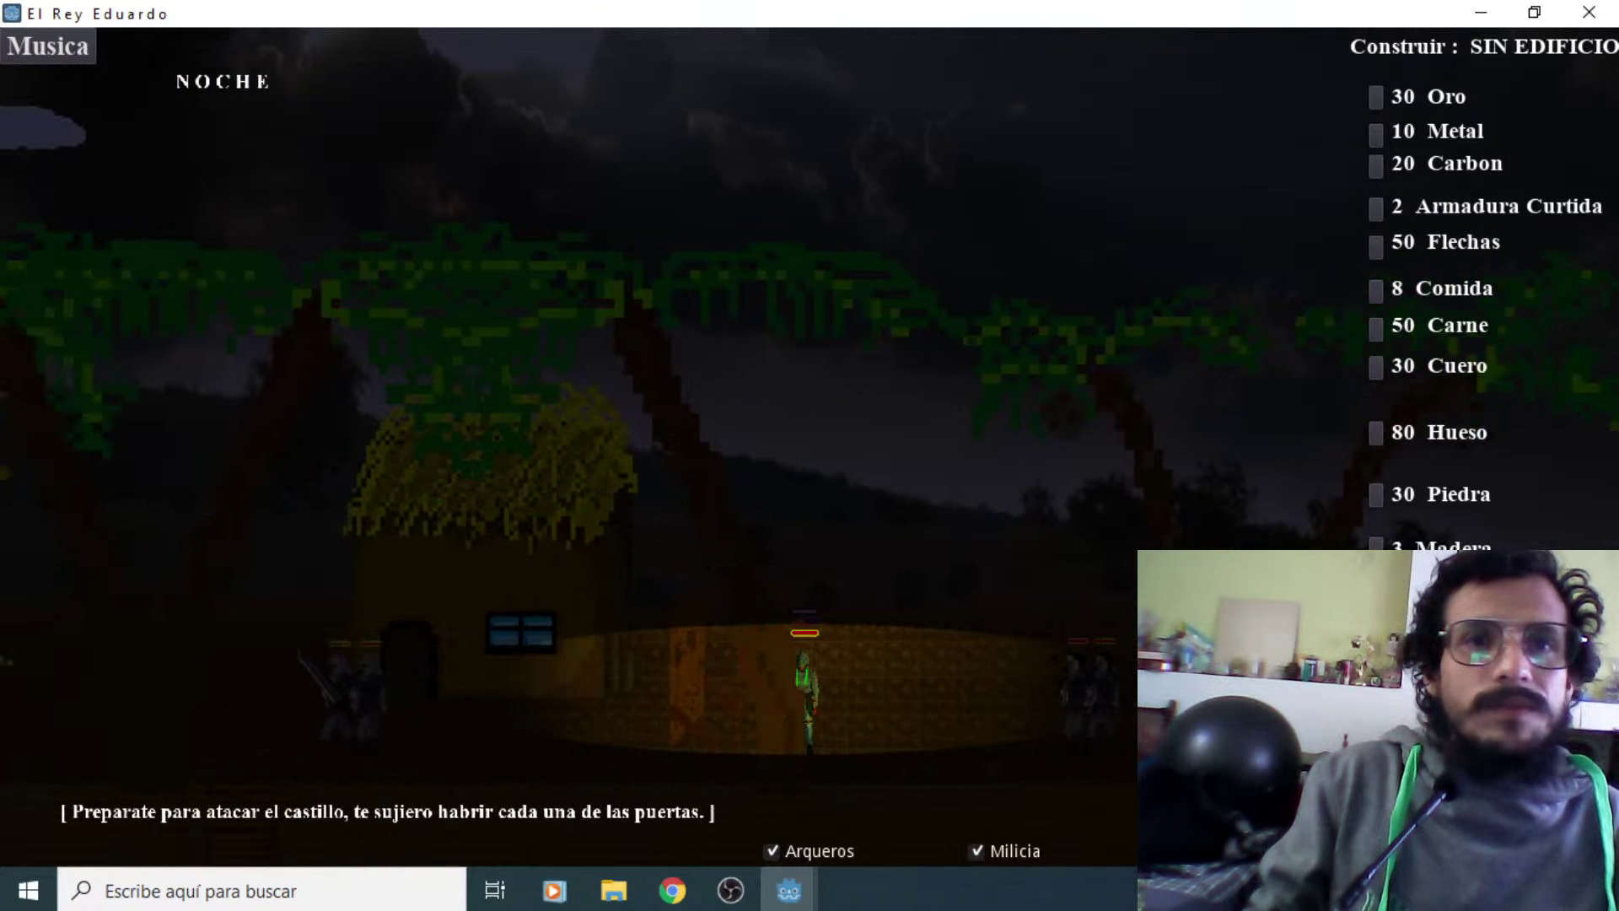
{"action": "key", "text": "Left"}
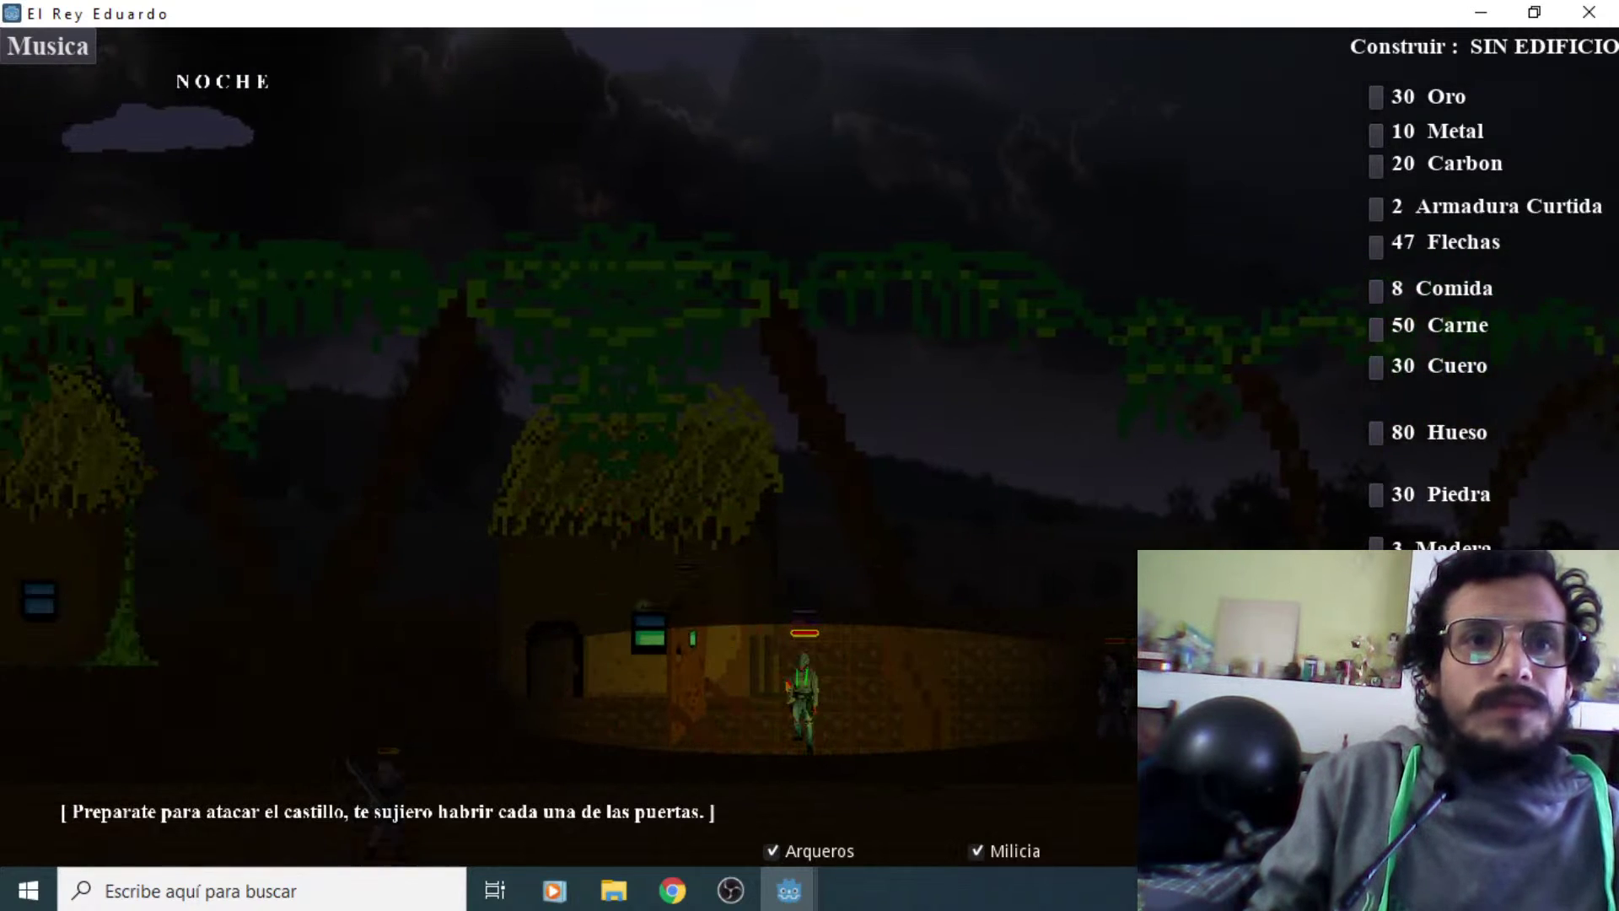
{"action": "key", "text": "Left"}
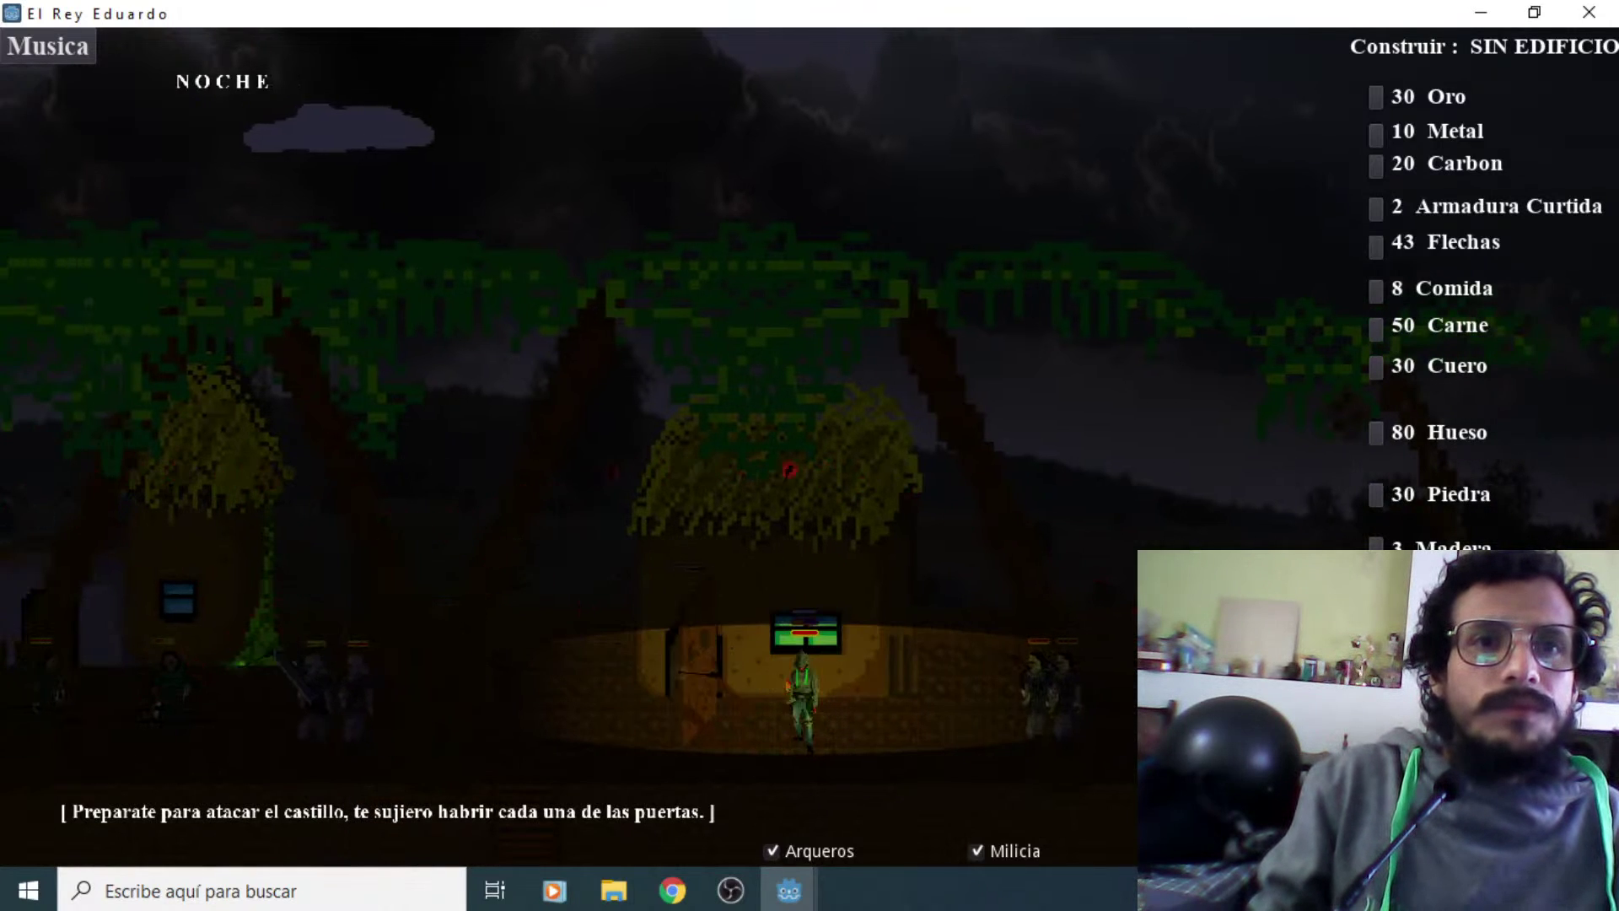
{"action": "key", "text": "Left"}
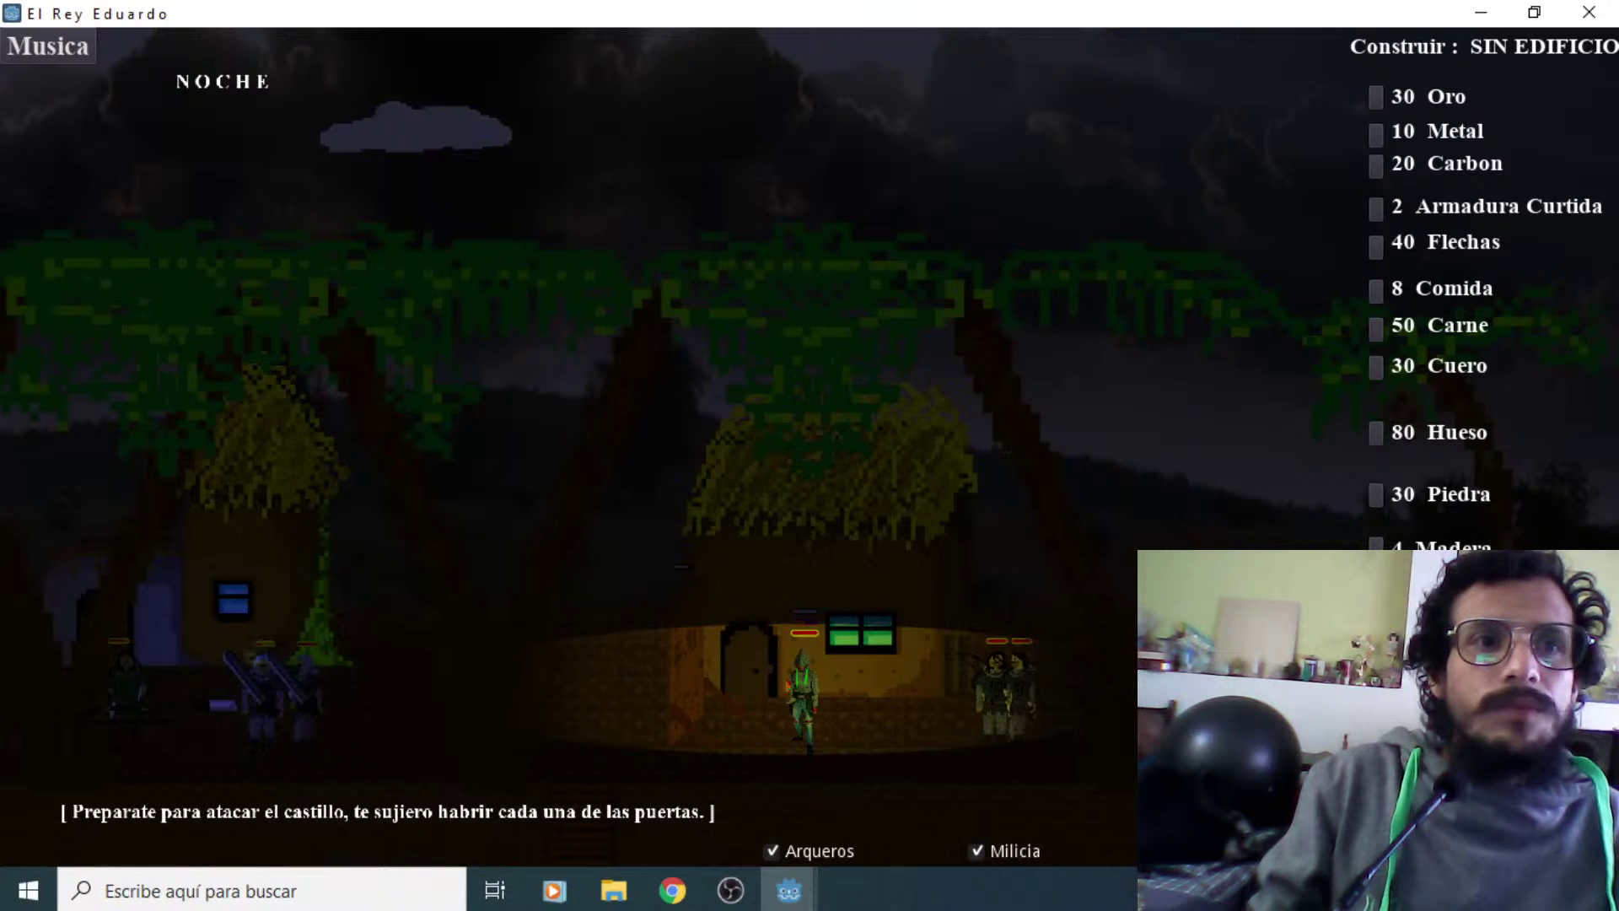
{"action": "key", "text": "Left"}
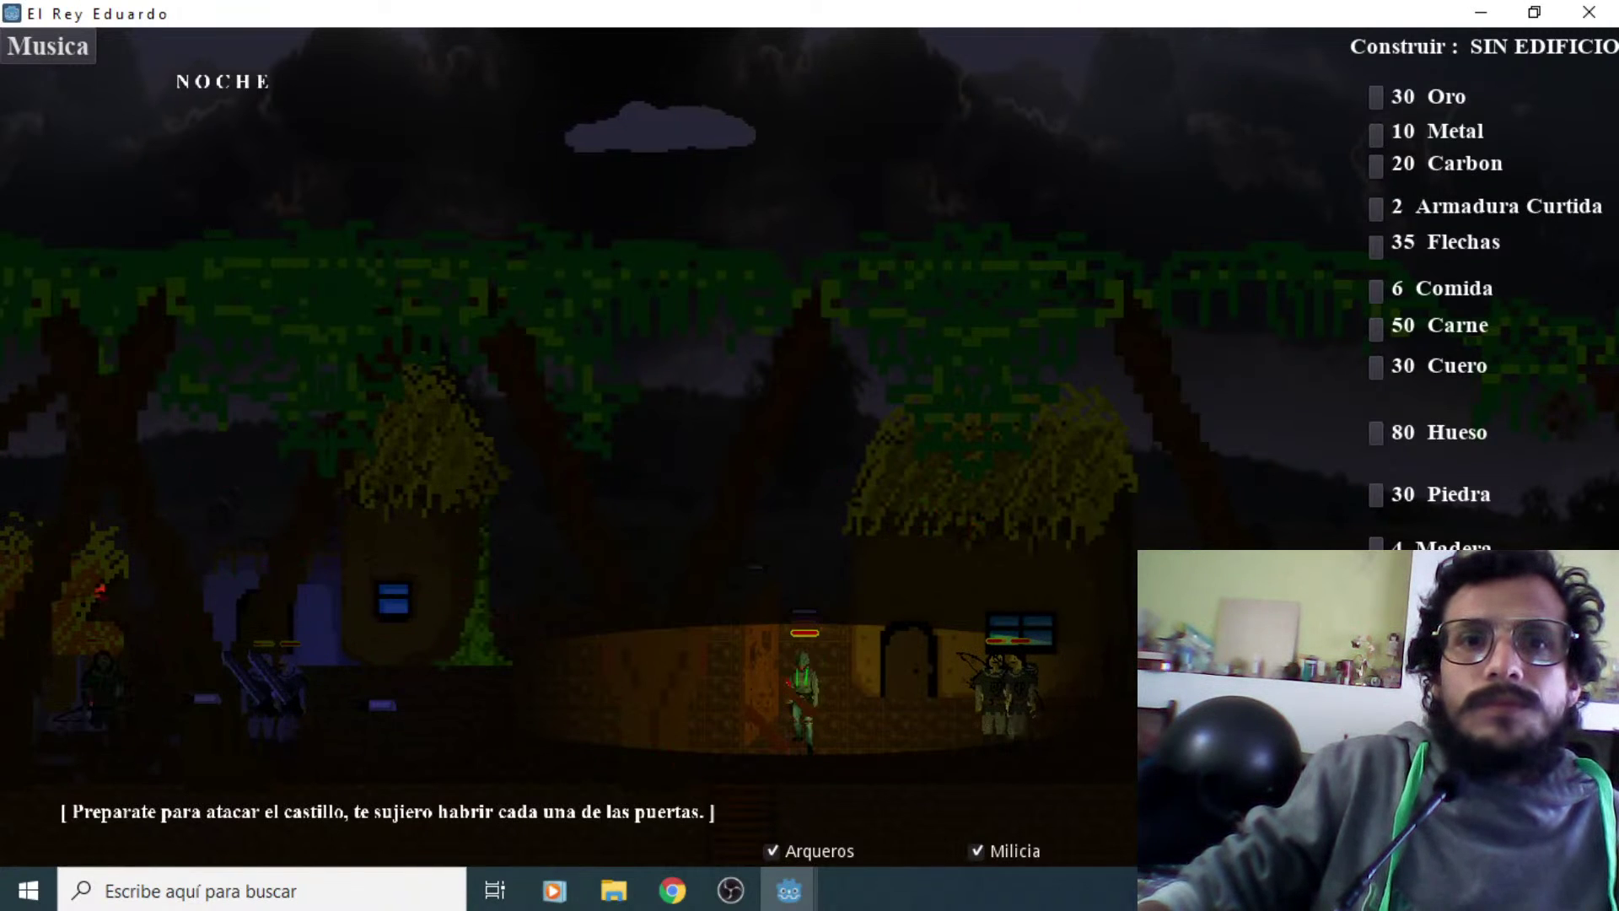
Fall back to the first thatched hut to regroup with the archers, and lead them toward the second hut
{"action": "key", "text": "Right"}
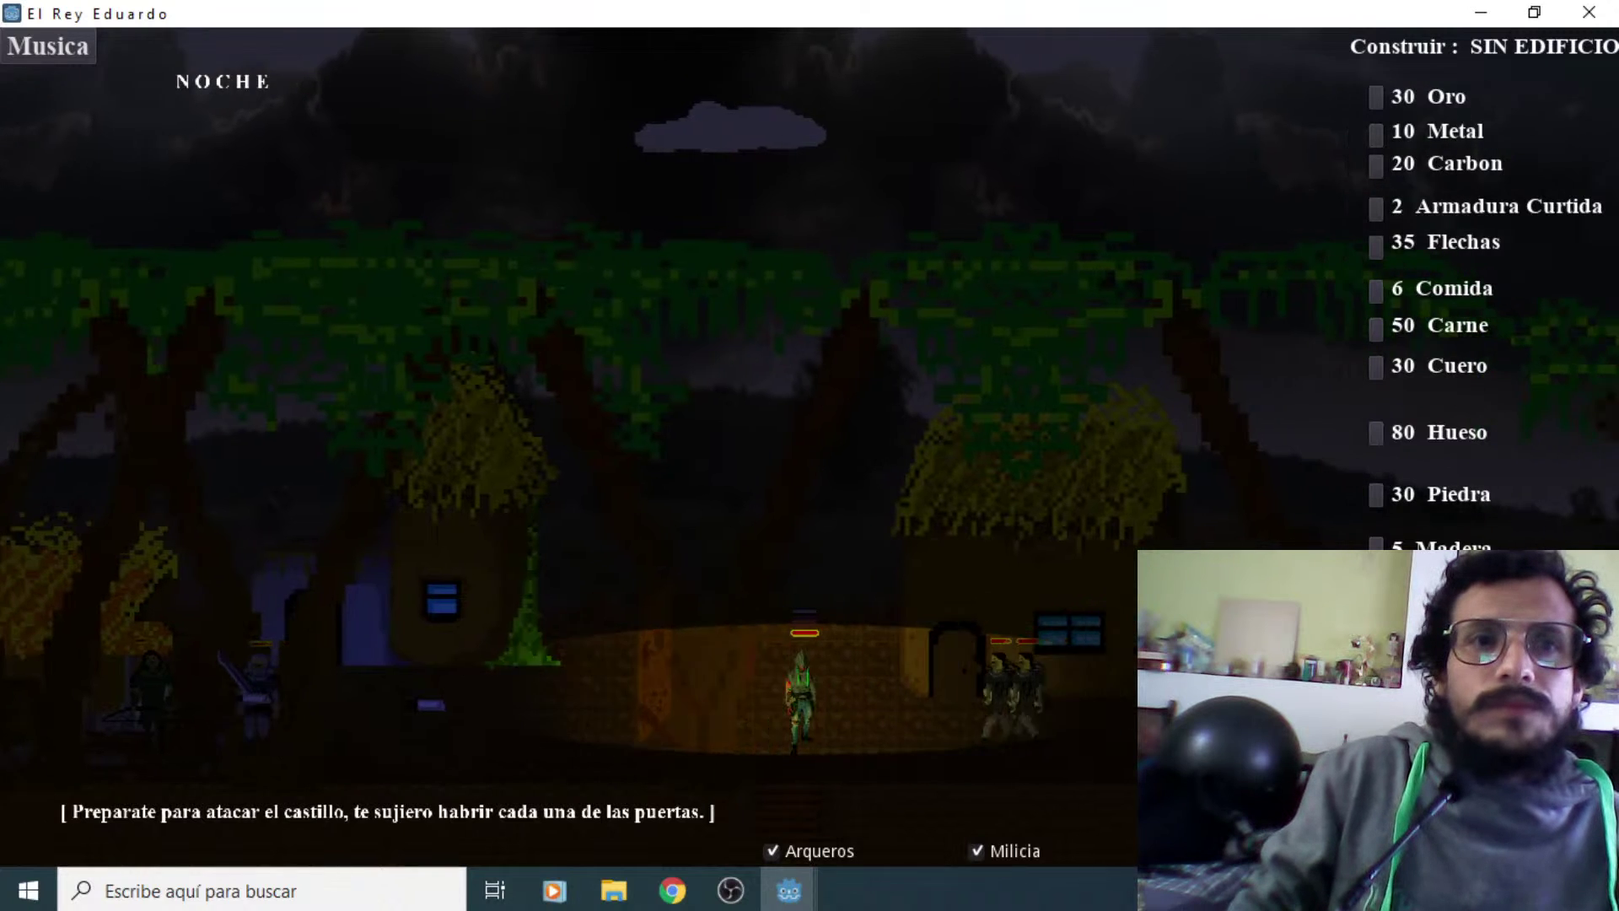
{"action": "key", "text": "Left"}
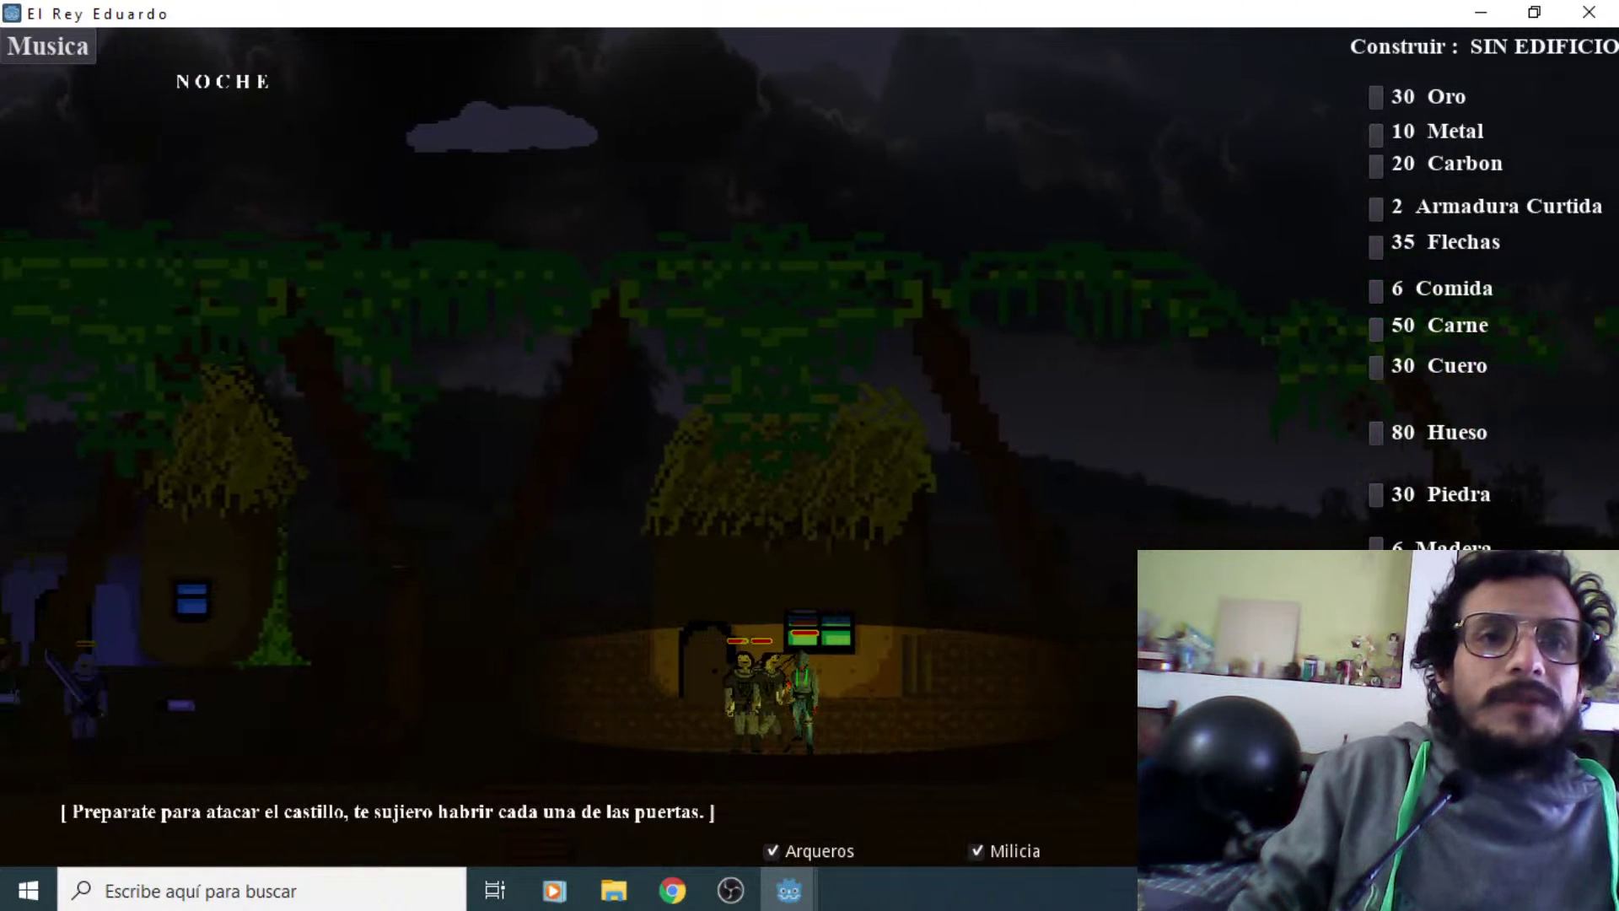
{"action": "key", "text": "Left"}
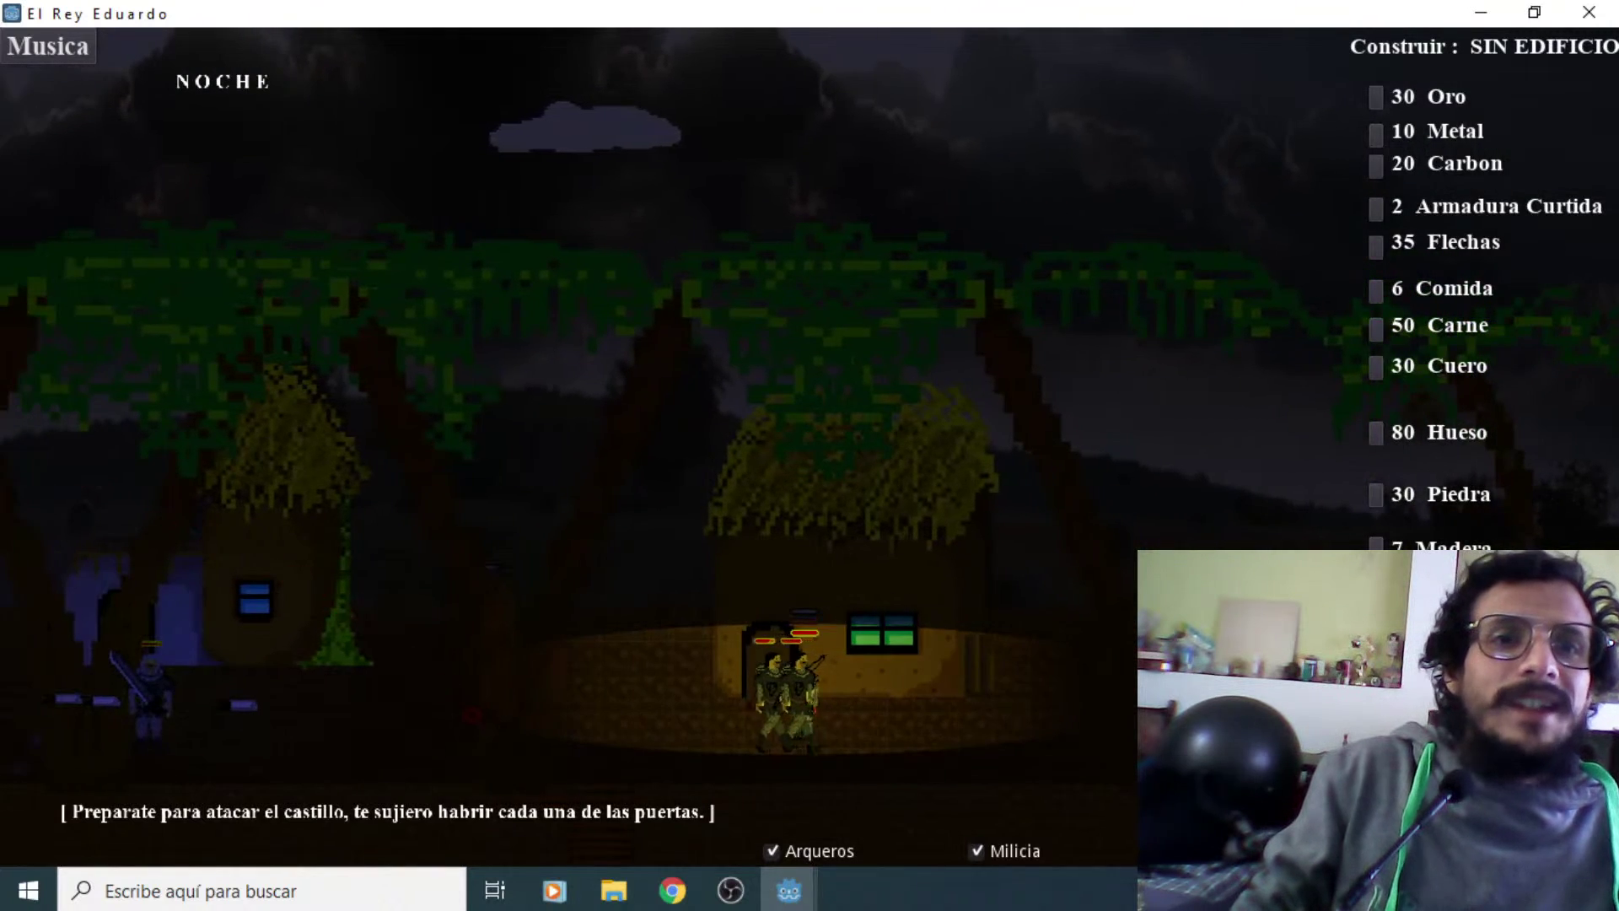
{"action": "key", "text": "Left"}
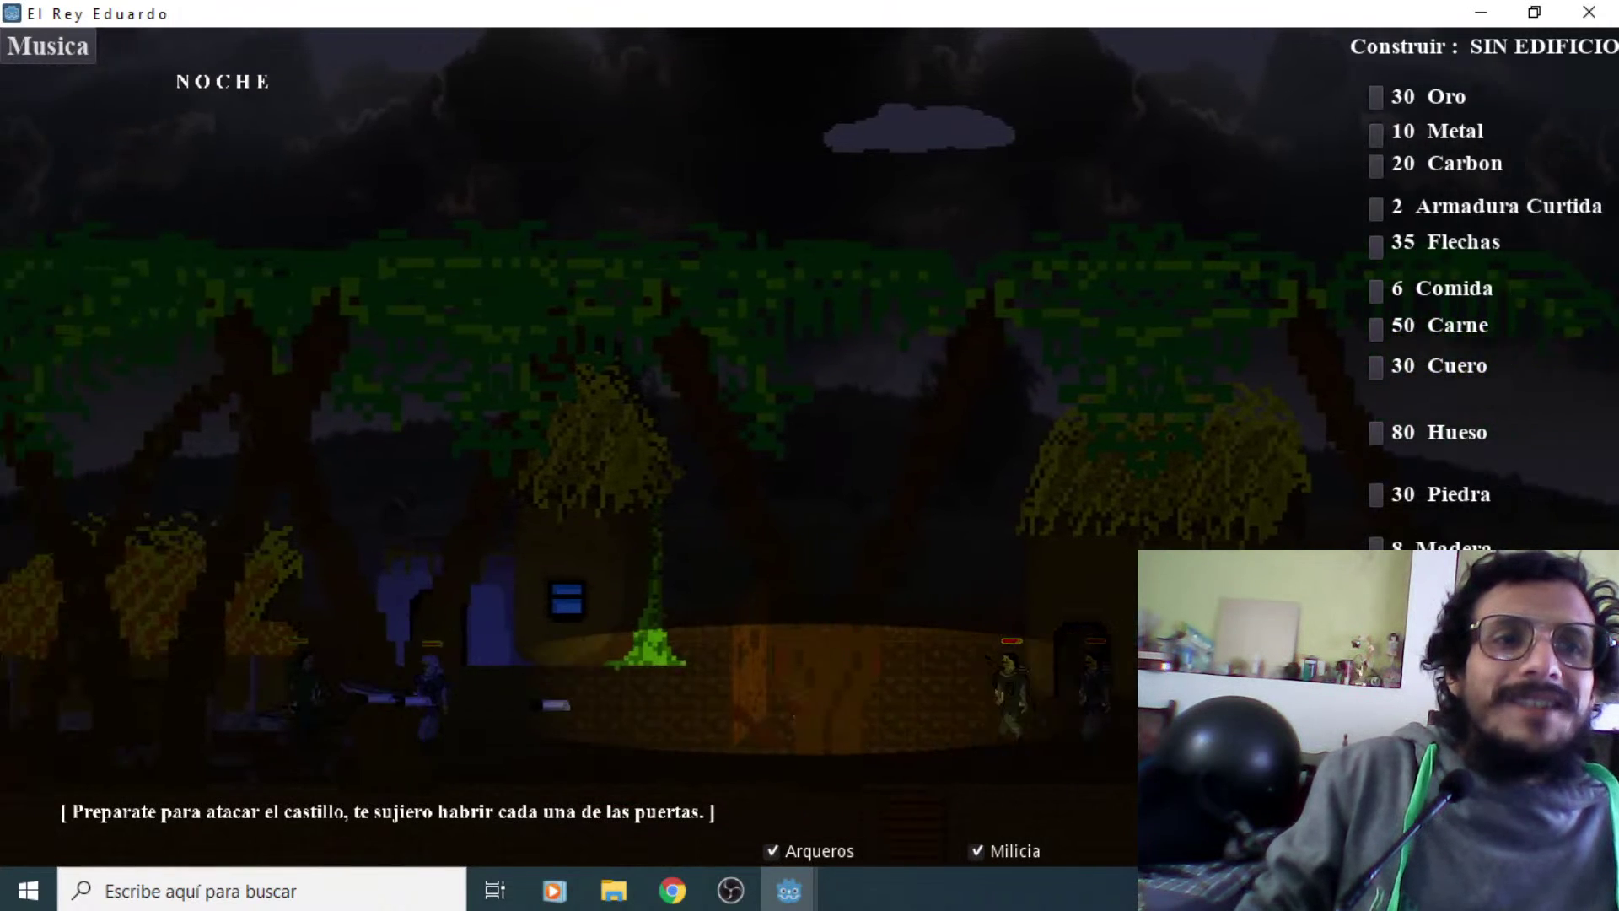
Push past the second hut to the orange-roofed stalls and fight the enemies there
{"action": "key", "text": "Left"}
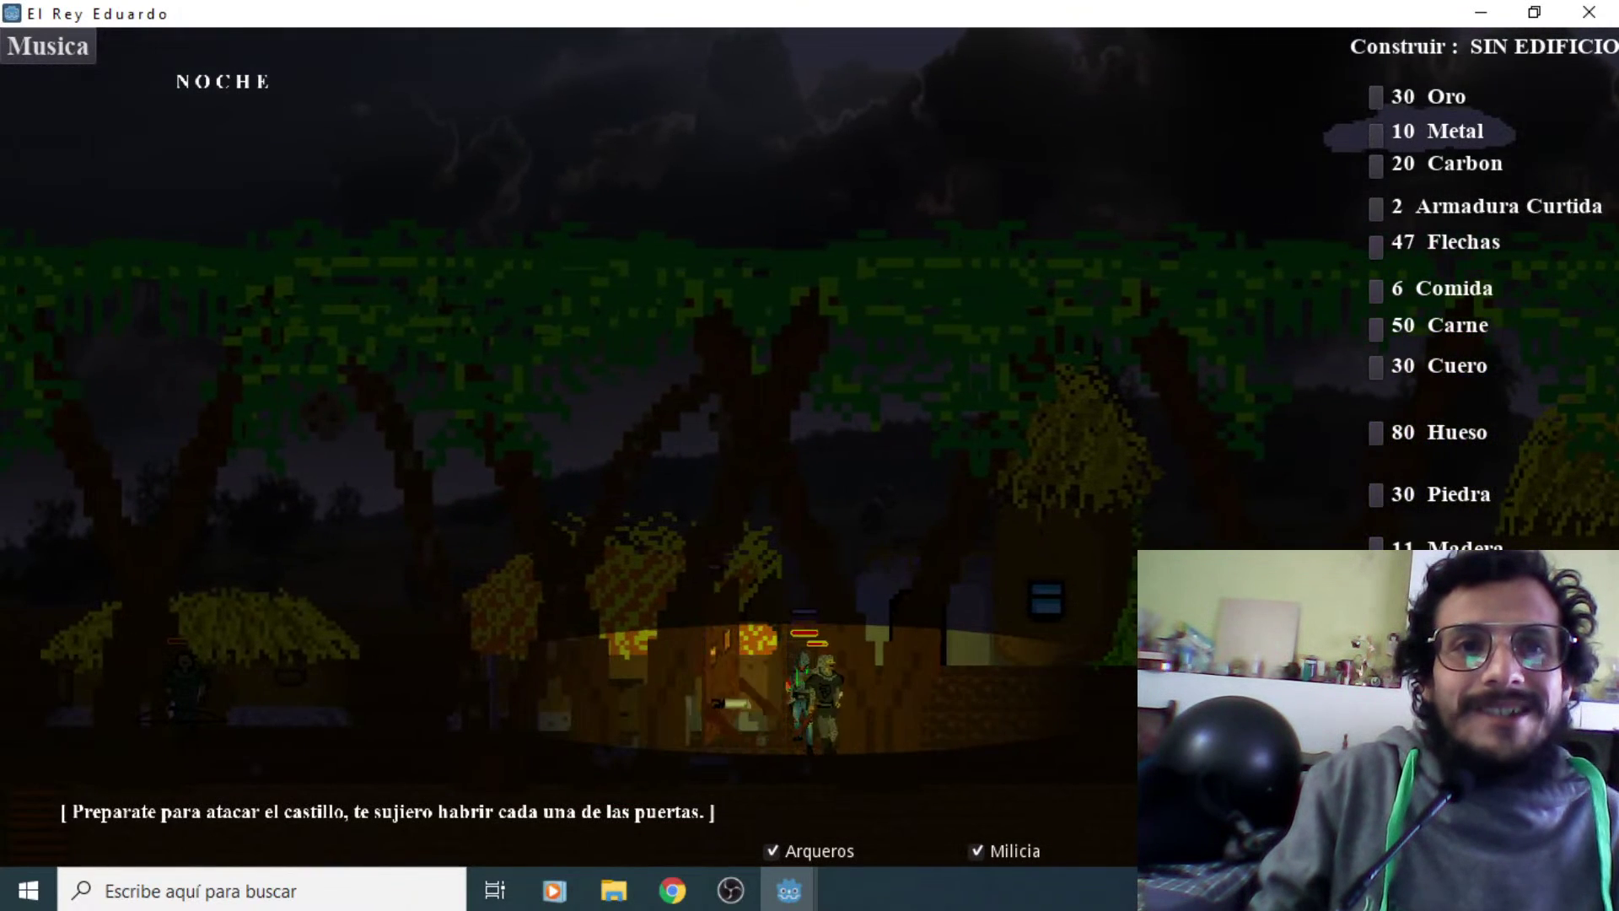
{"action": "key", "text": "Left"}
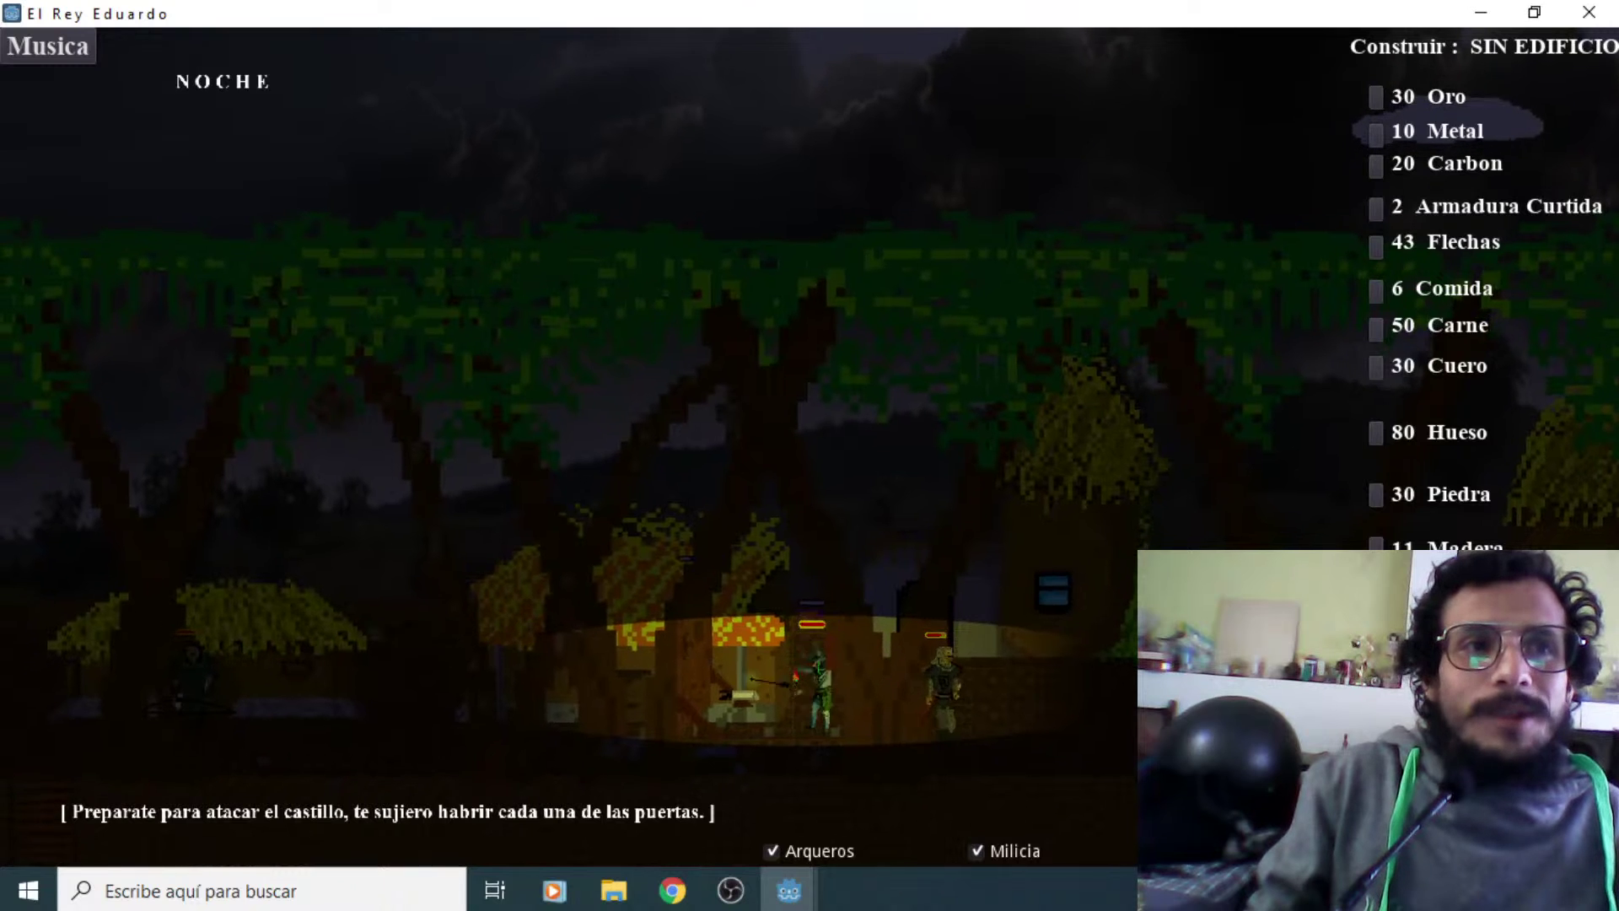
{"action": "key", "text": "Left"}
{"action": "key", "text": "Left"}
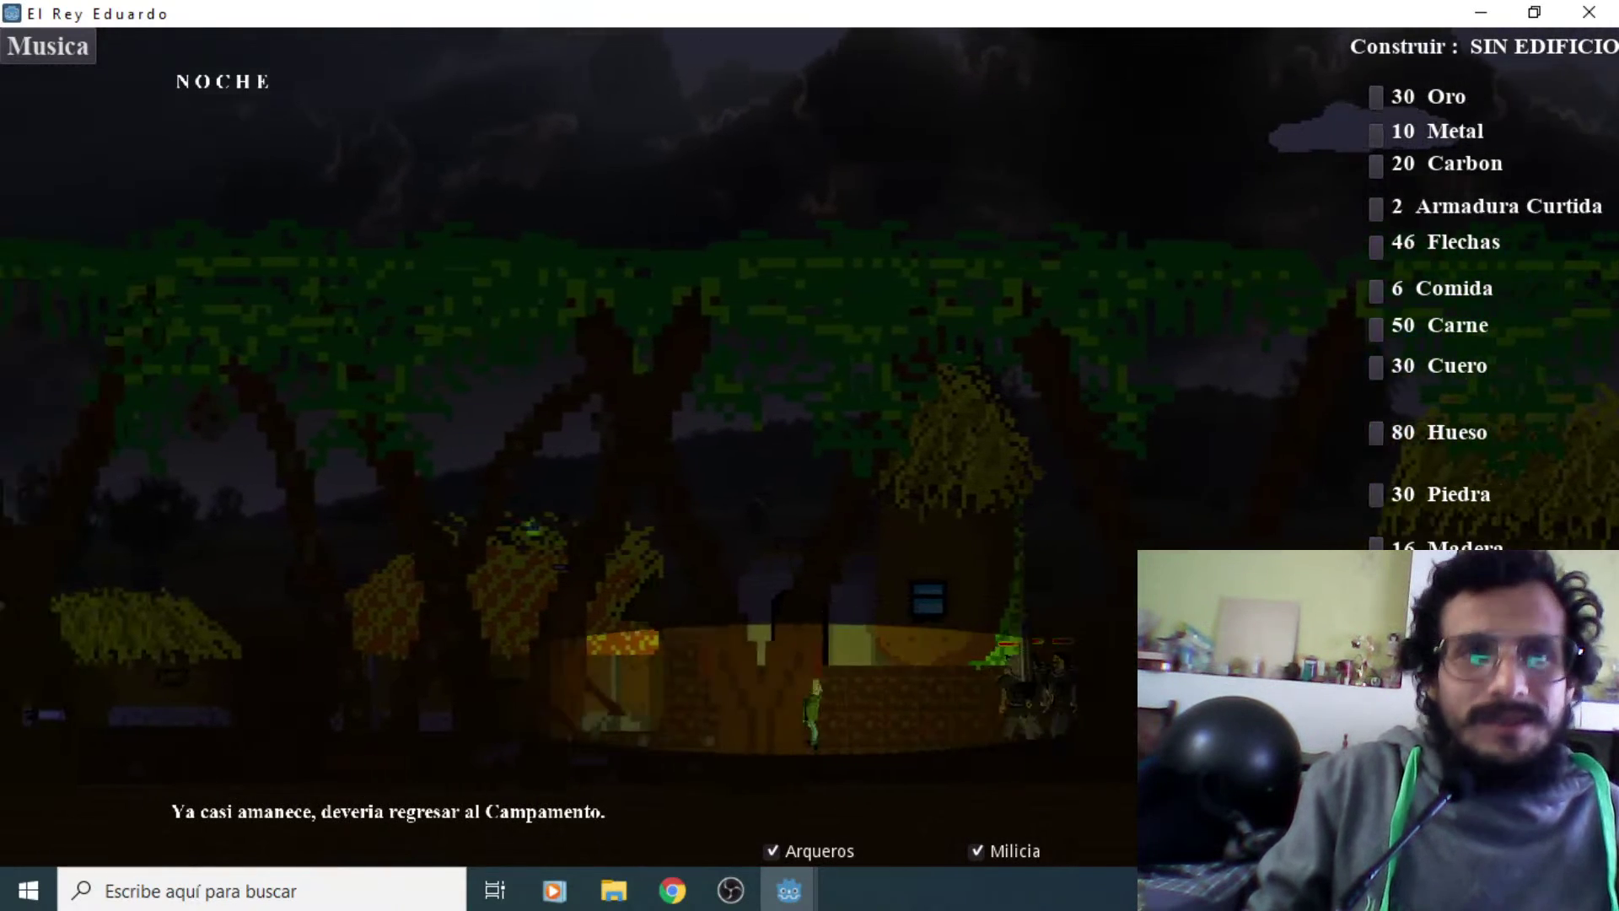
Move the character back and forth around the orange-roofed stalls while the troops catch up
{"action": "key", "text": "Right"}
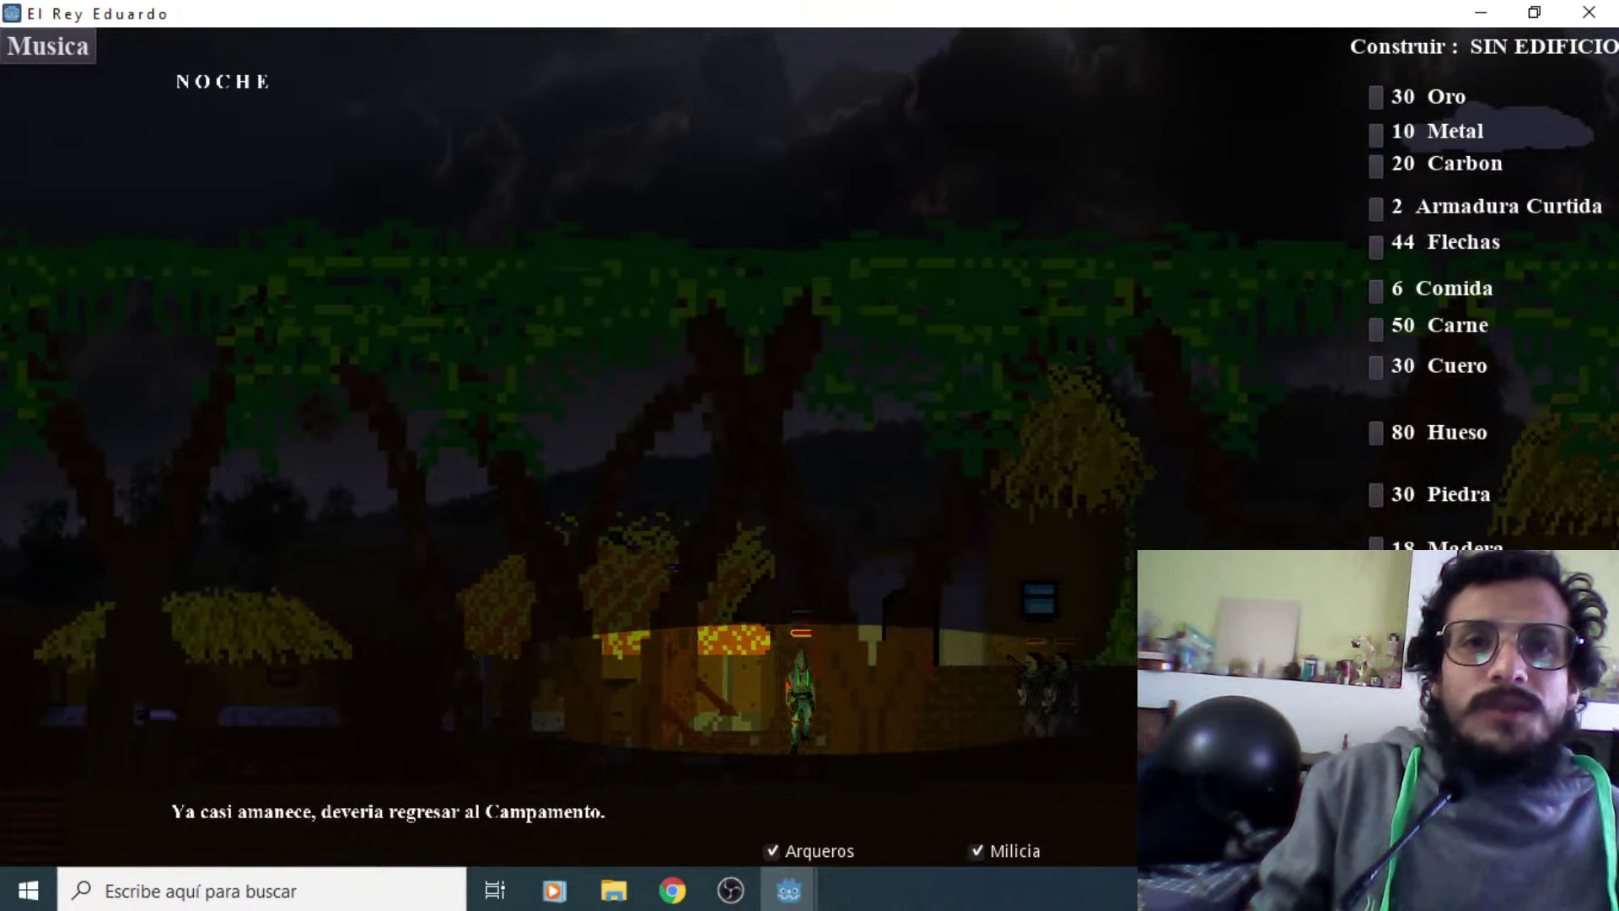
{"action": "key", "text": "Right"}
{"action": "key", "text": "Left"}
{"action": "key", "text": "Left"}
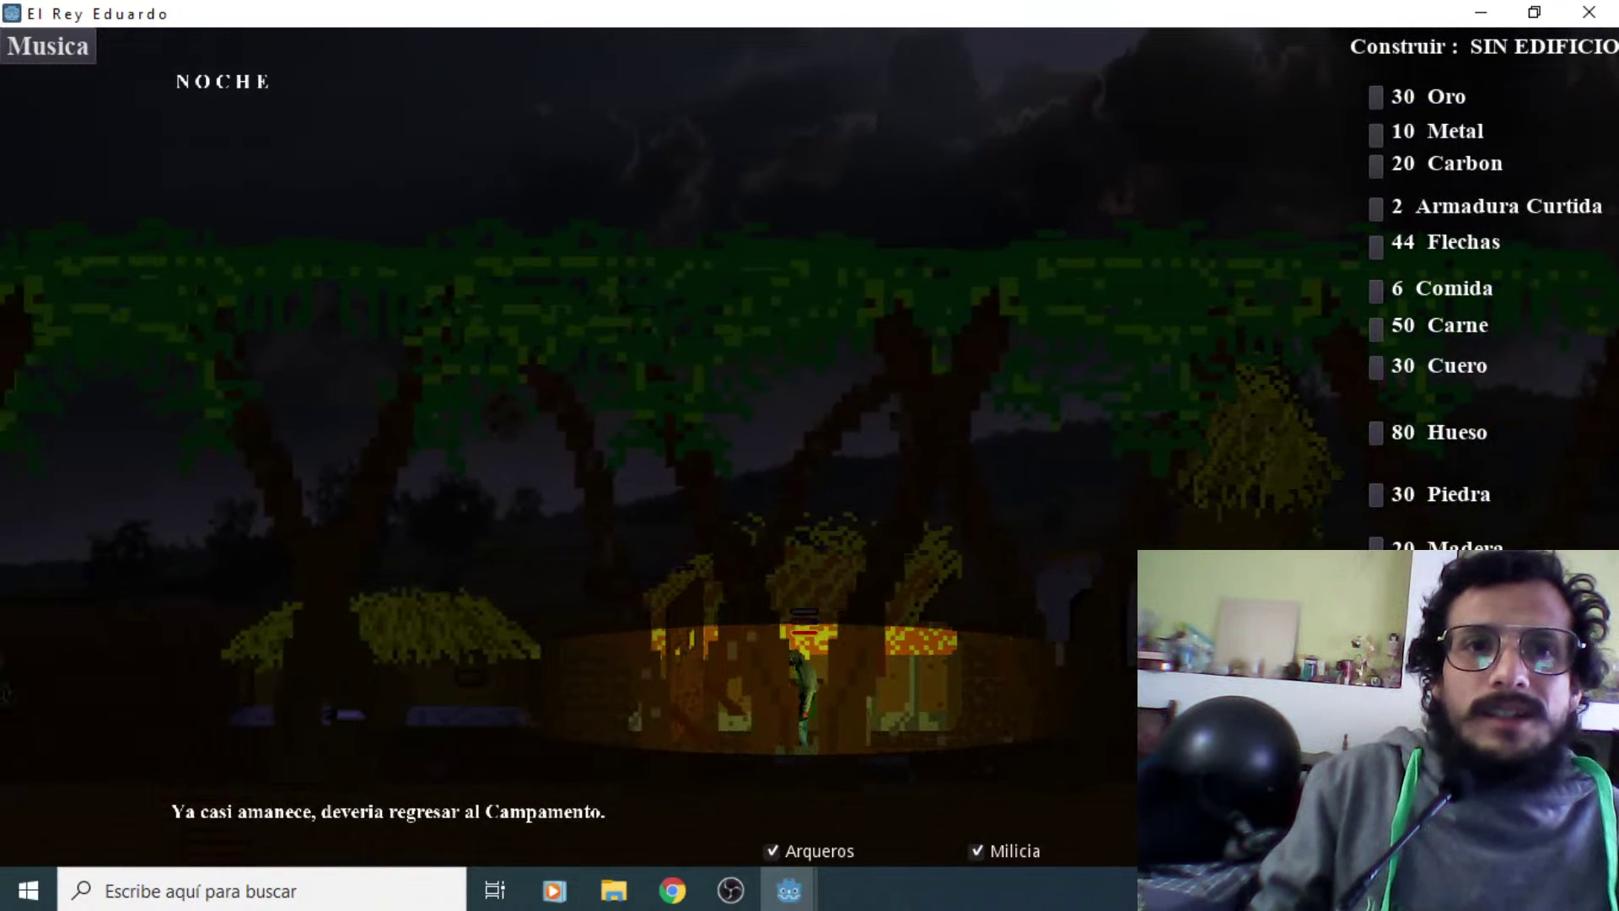
{"action": "key", "text": "Left"}
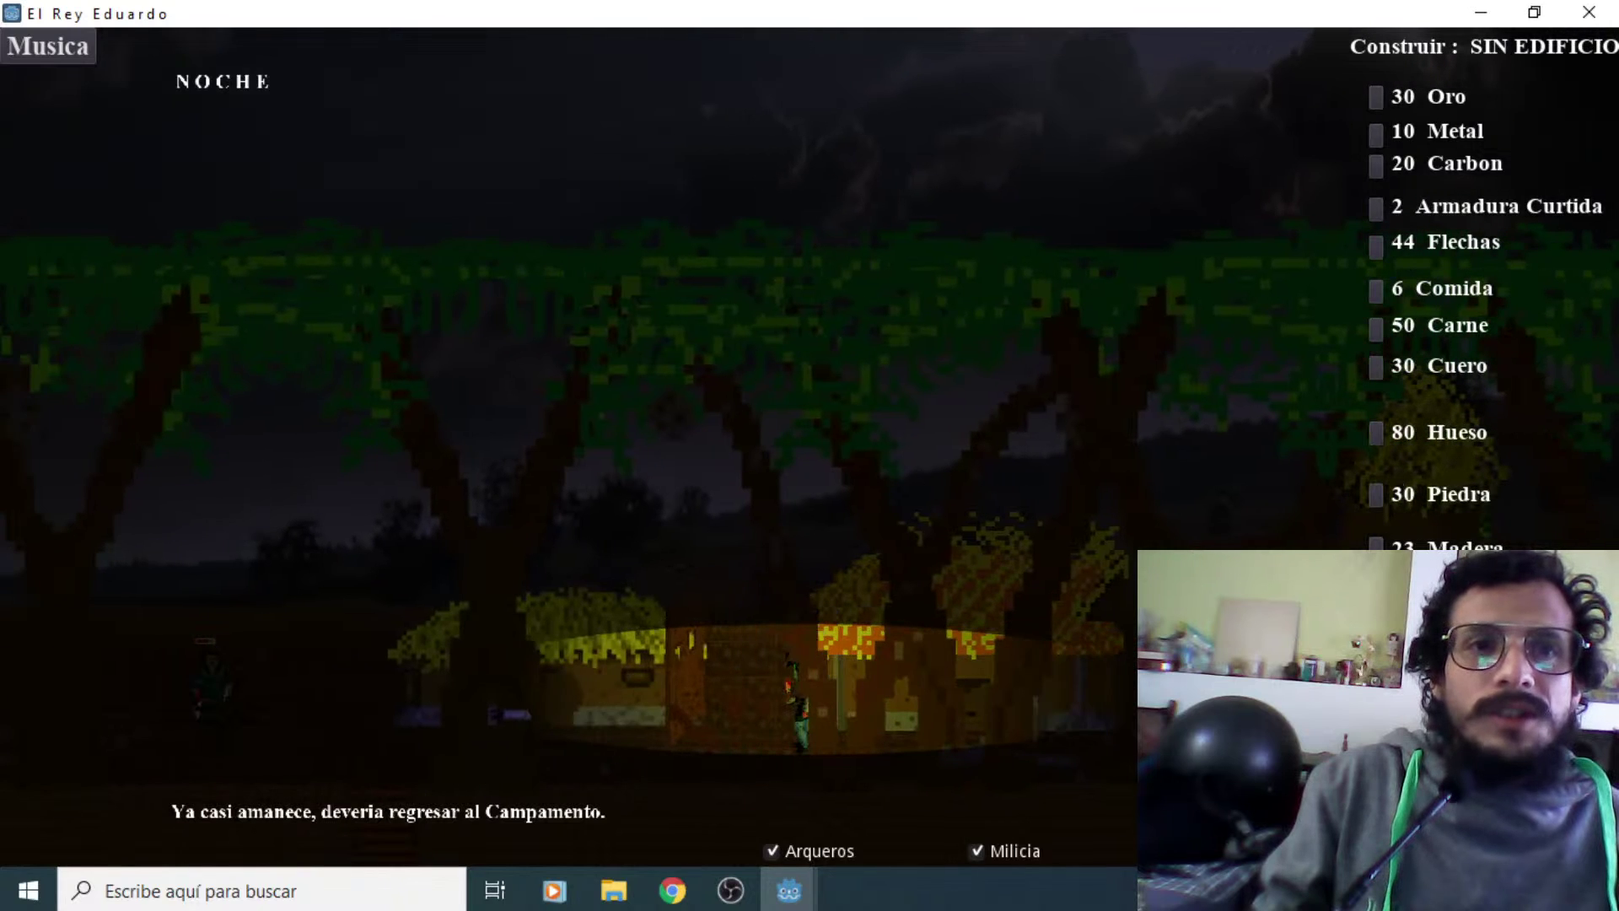
{"action": "key", "text": "Right"}
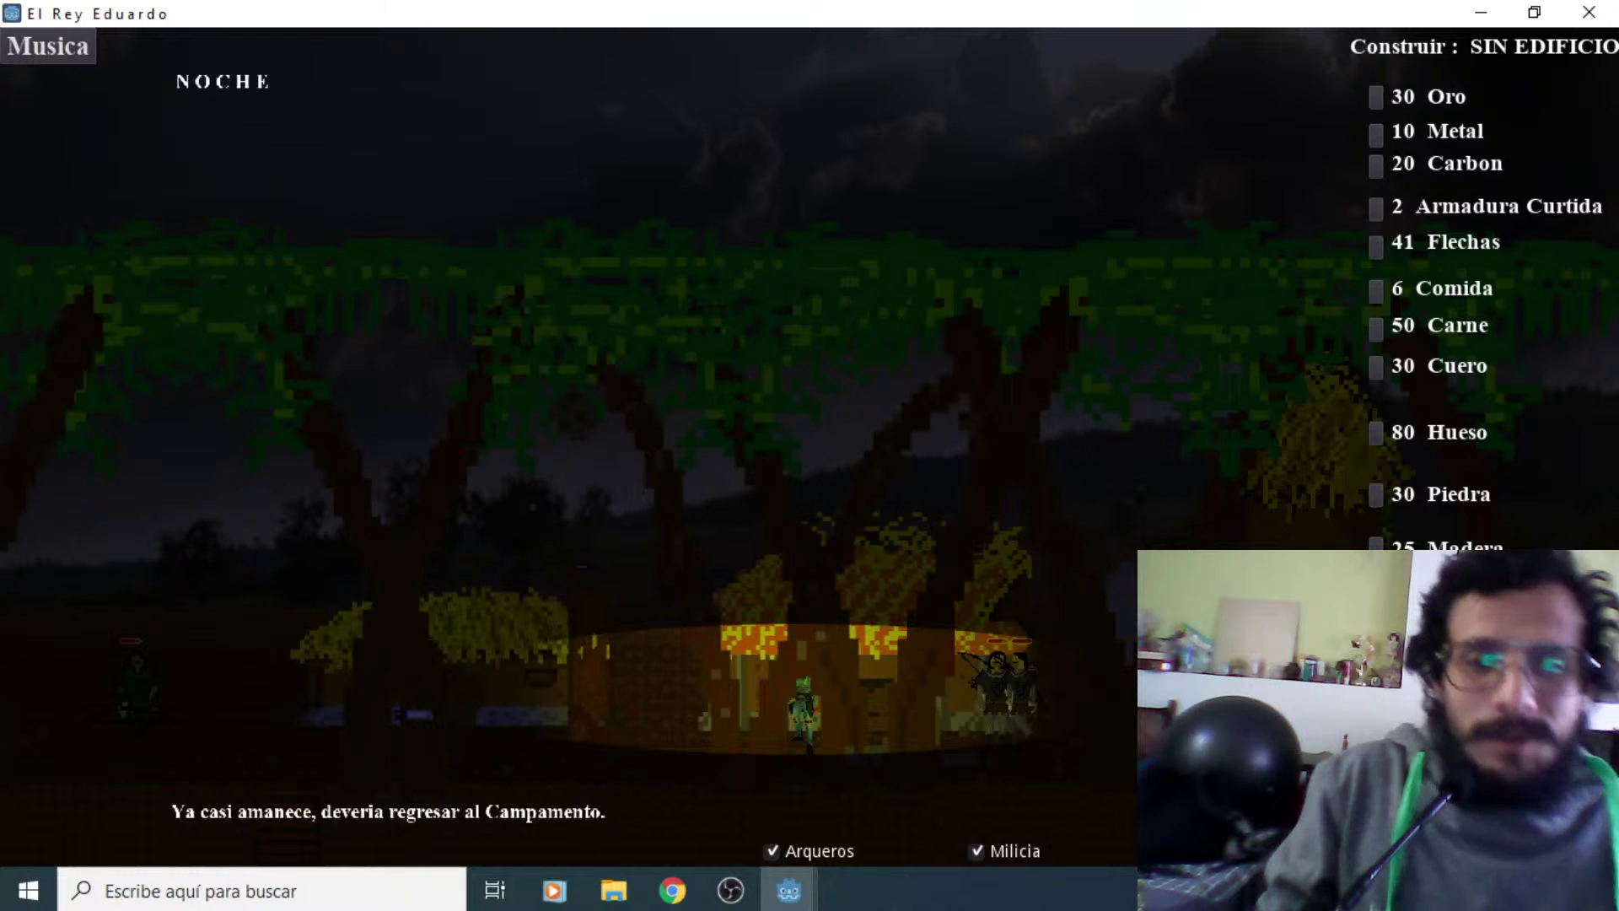
Advance from the orange-roofed stalls to the yellow thatched shelter
{"action": "key", "text": "Left"}
{"action": "key", "text": "Left"}
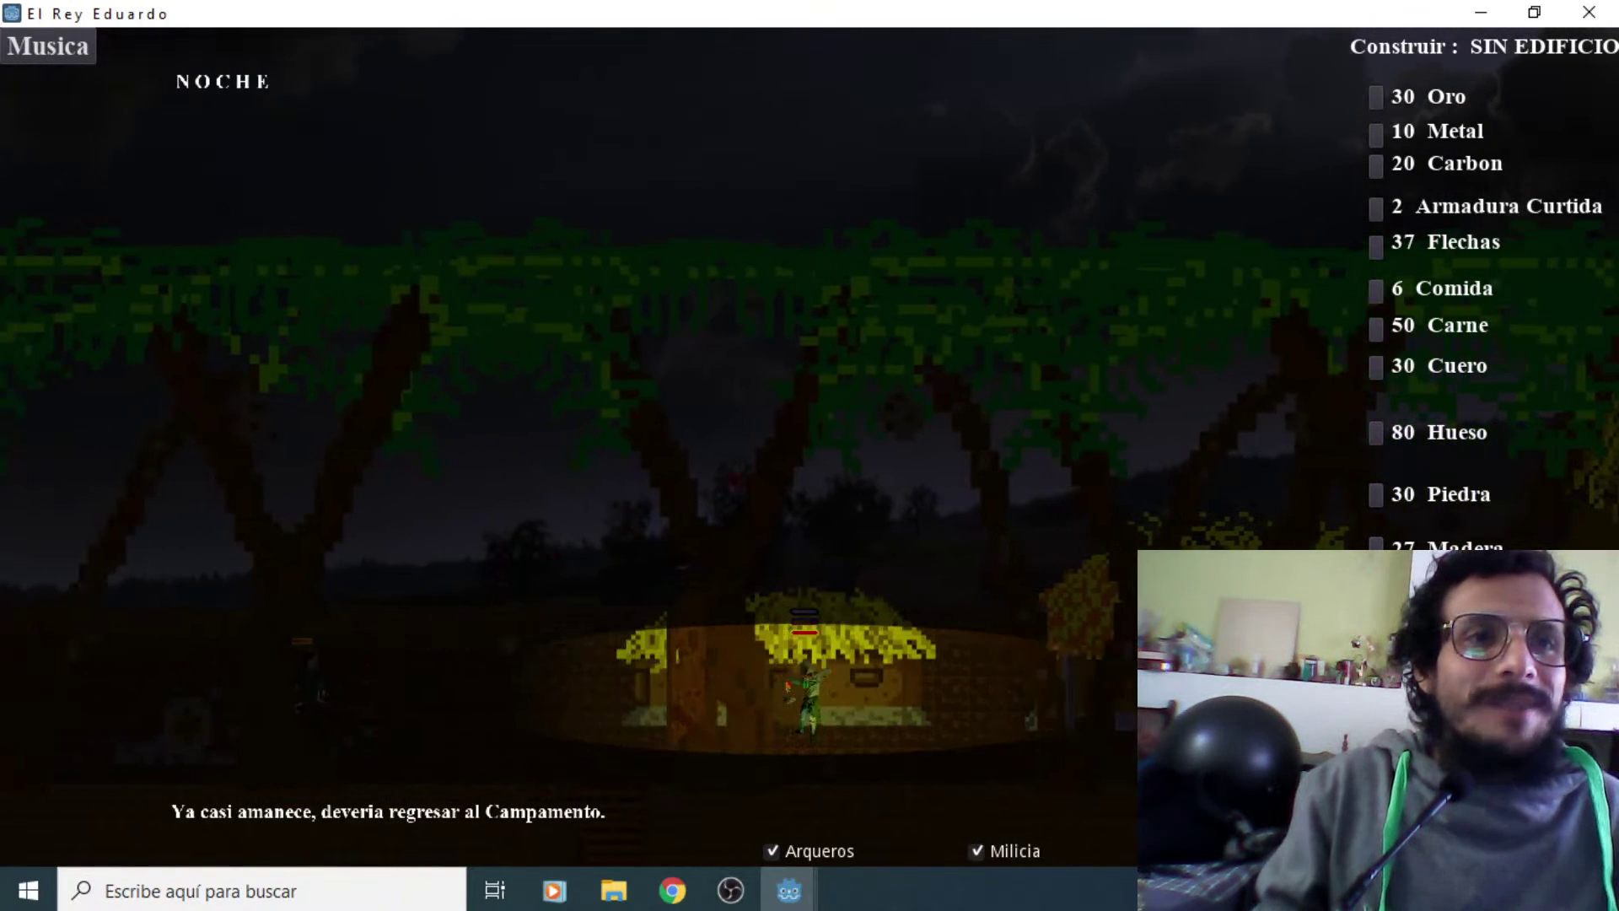
{"action": "key", "text": "Left"}
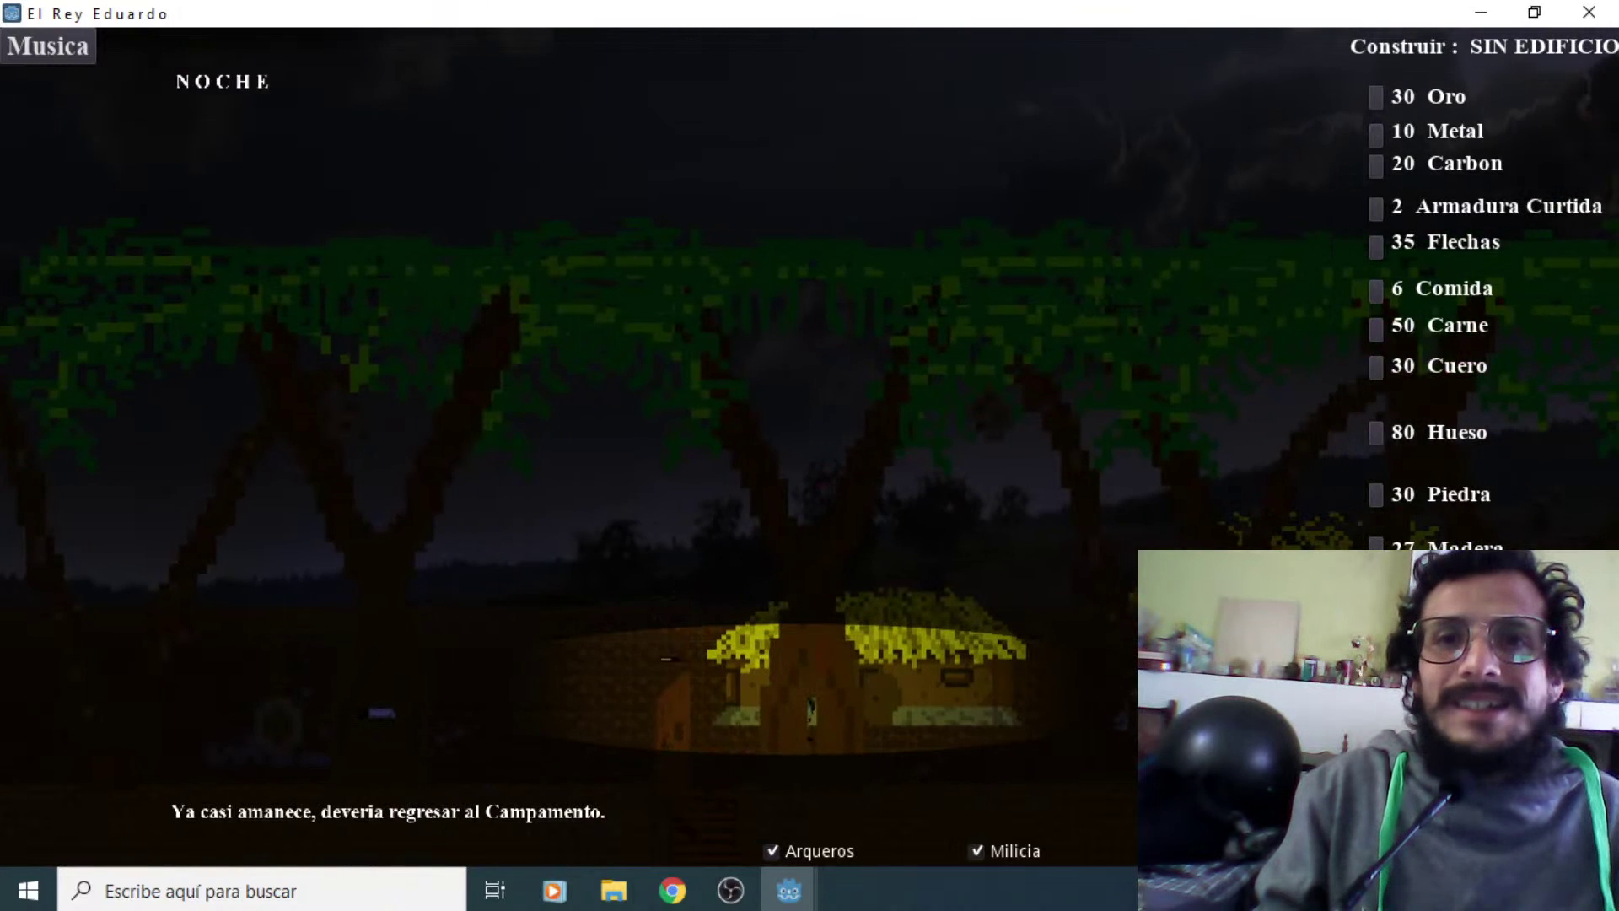
{"action": "key", "text": "Left"}
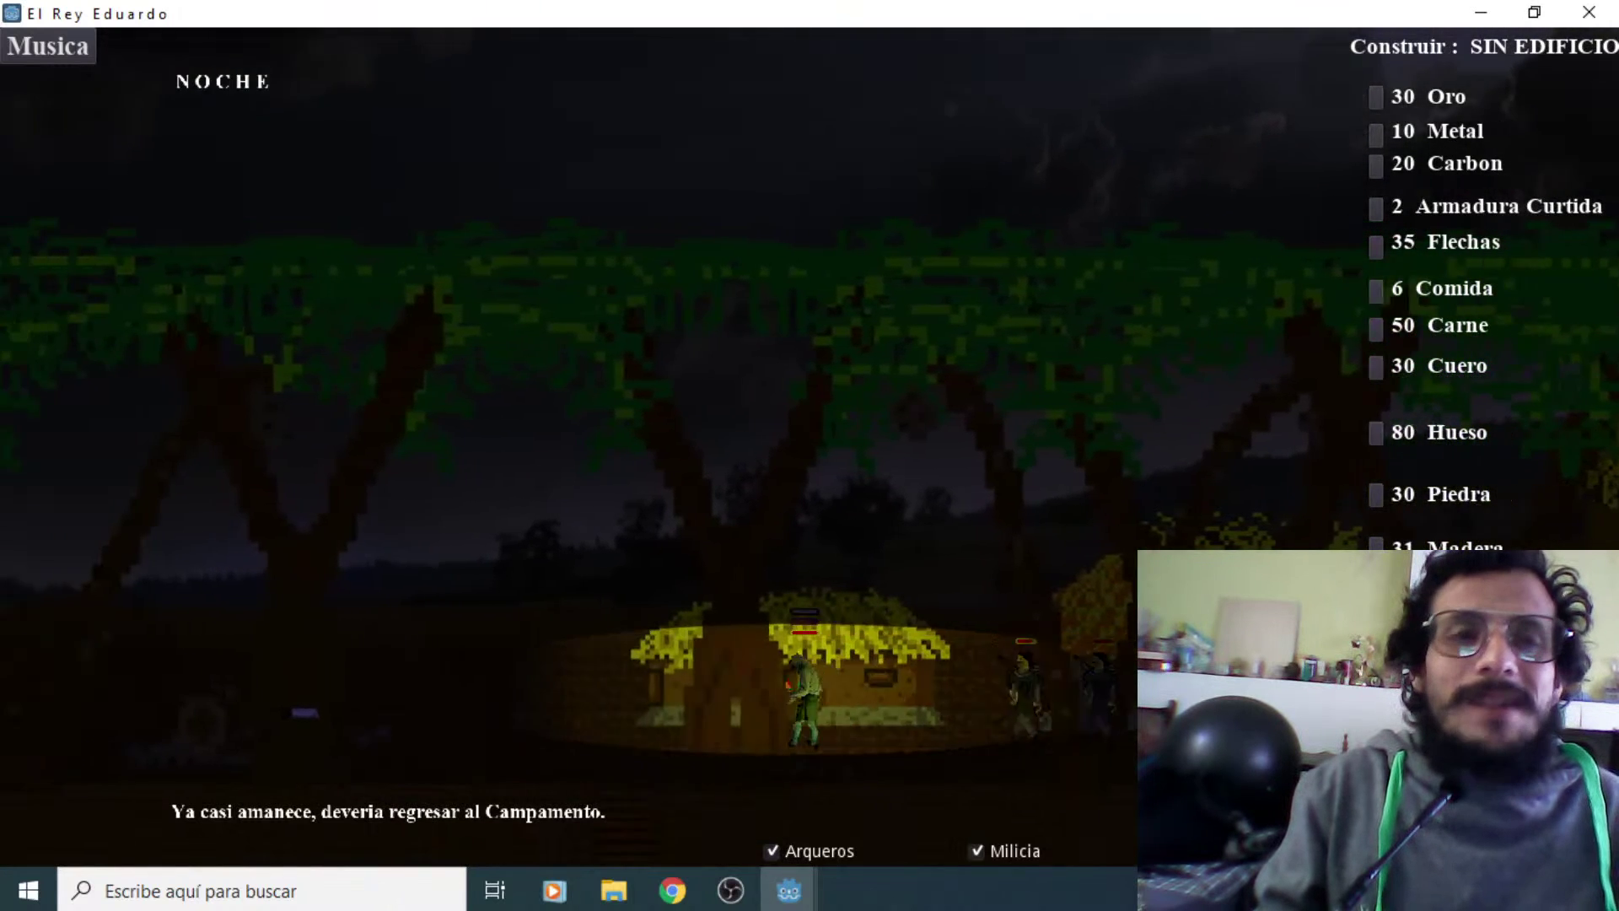
Line the character up with the ladder by the yellow thatched shelter and climb down into the underground passage
{"action": "key", "text": "Right"}
{"action": "key", "text": "Left"}
{"action": "key", "text": "Down"}
{"action": "key", "text": "Up"}
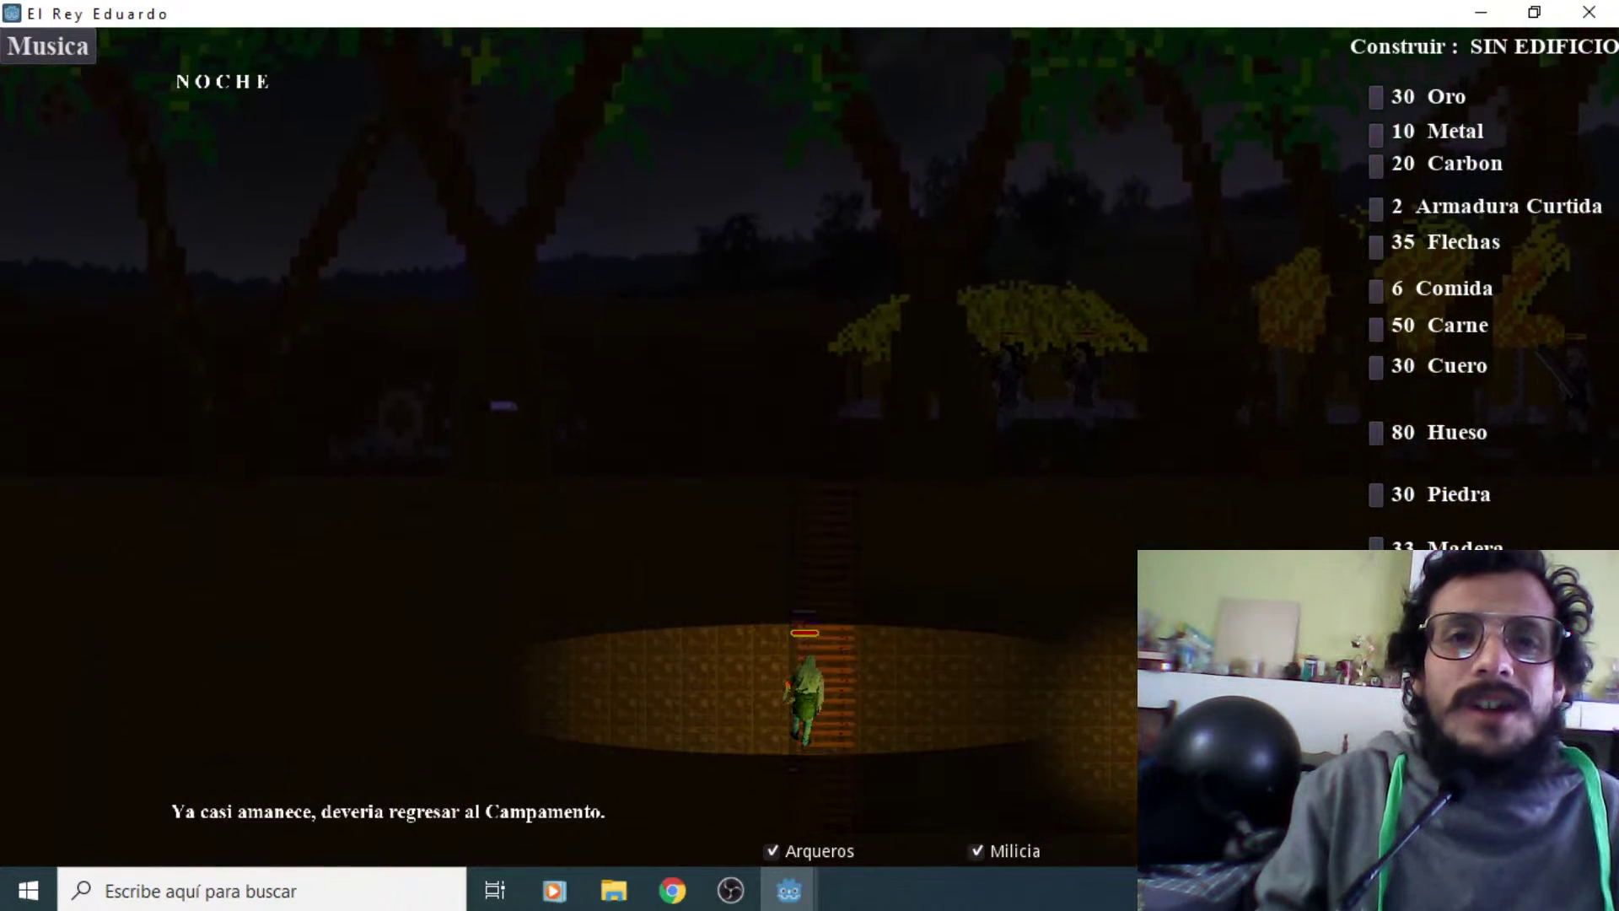
Walk the character back through the underground tunnel and stop at the candle beside the wooden barrier
{"action": "key", "text": "Right"}
{"action": "key", "text": "Right"}
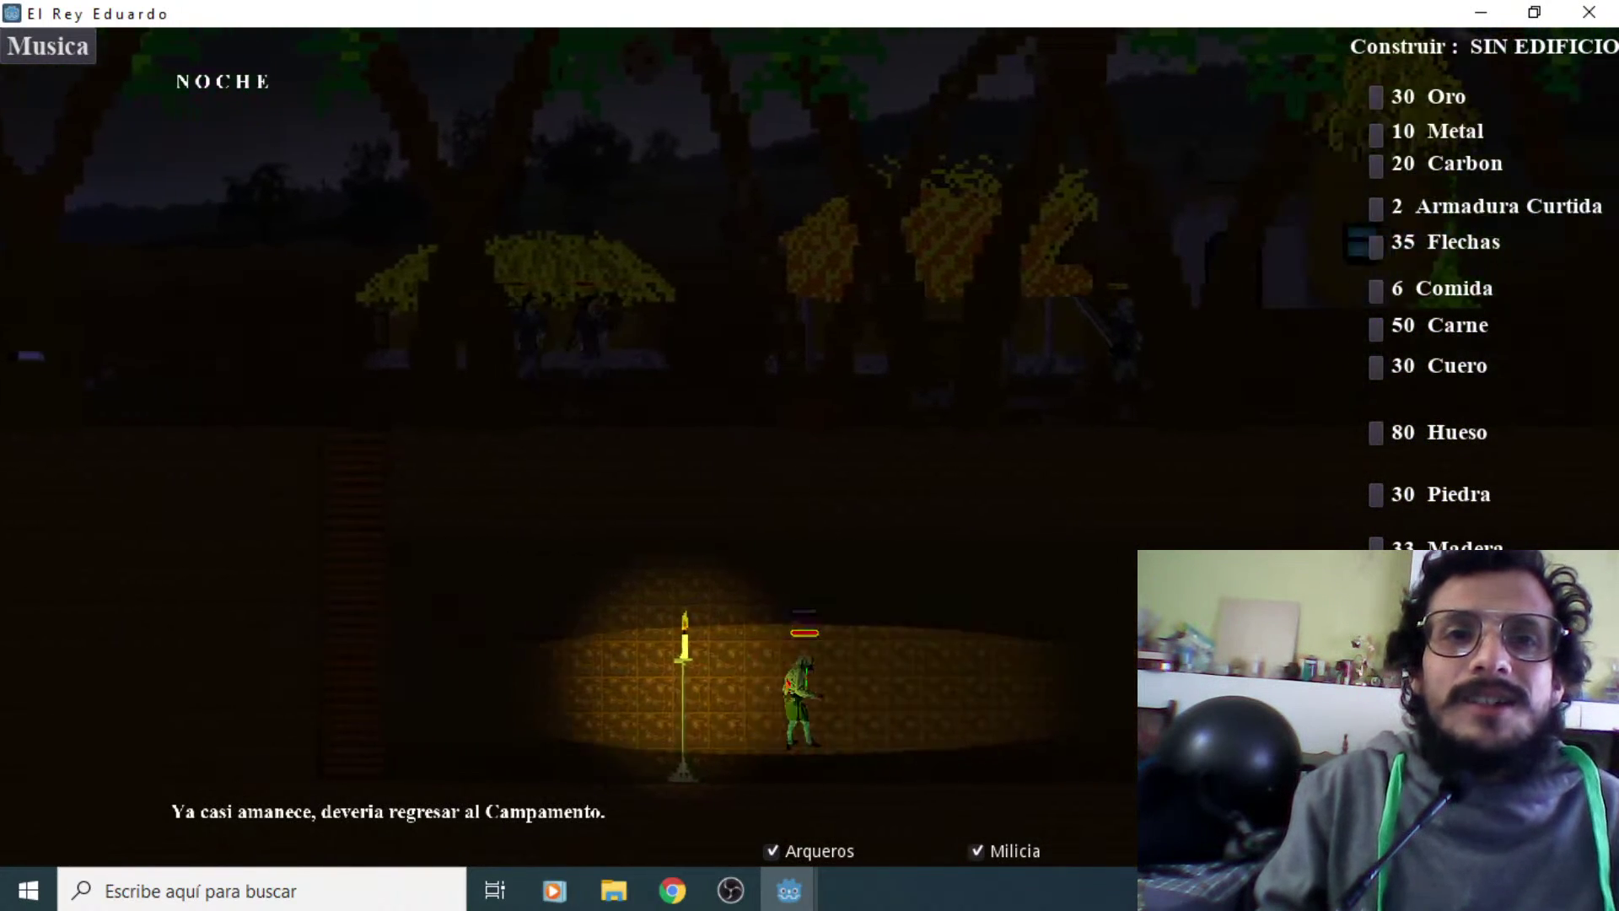
{"action": "key", "text": "Right"}
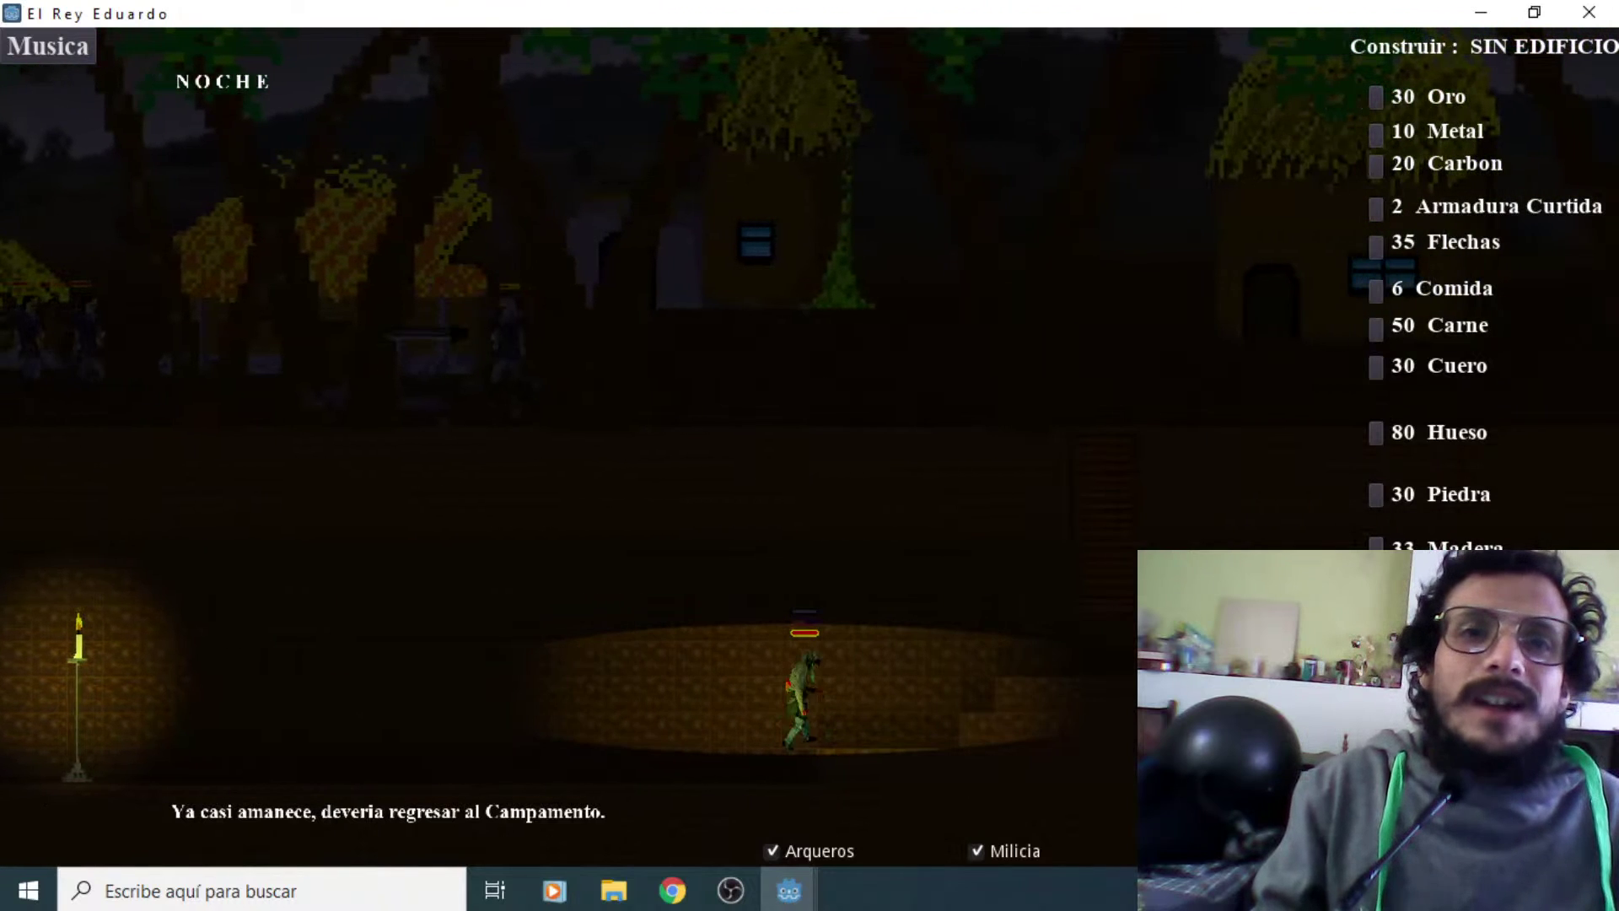
{"action": "key", "text": "Right"}
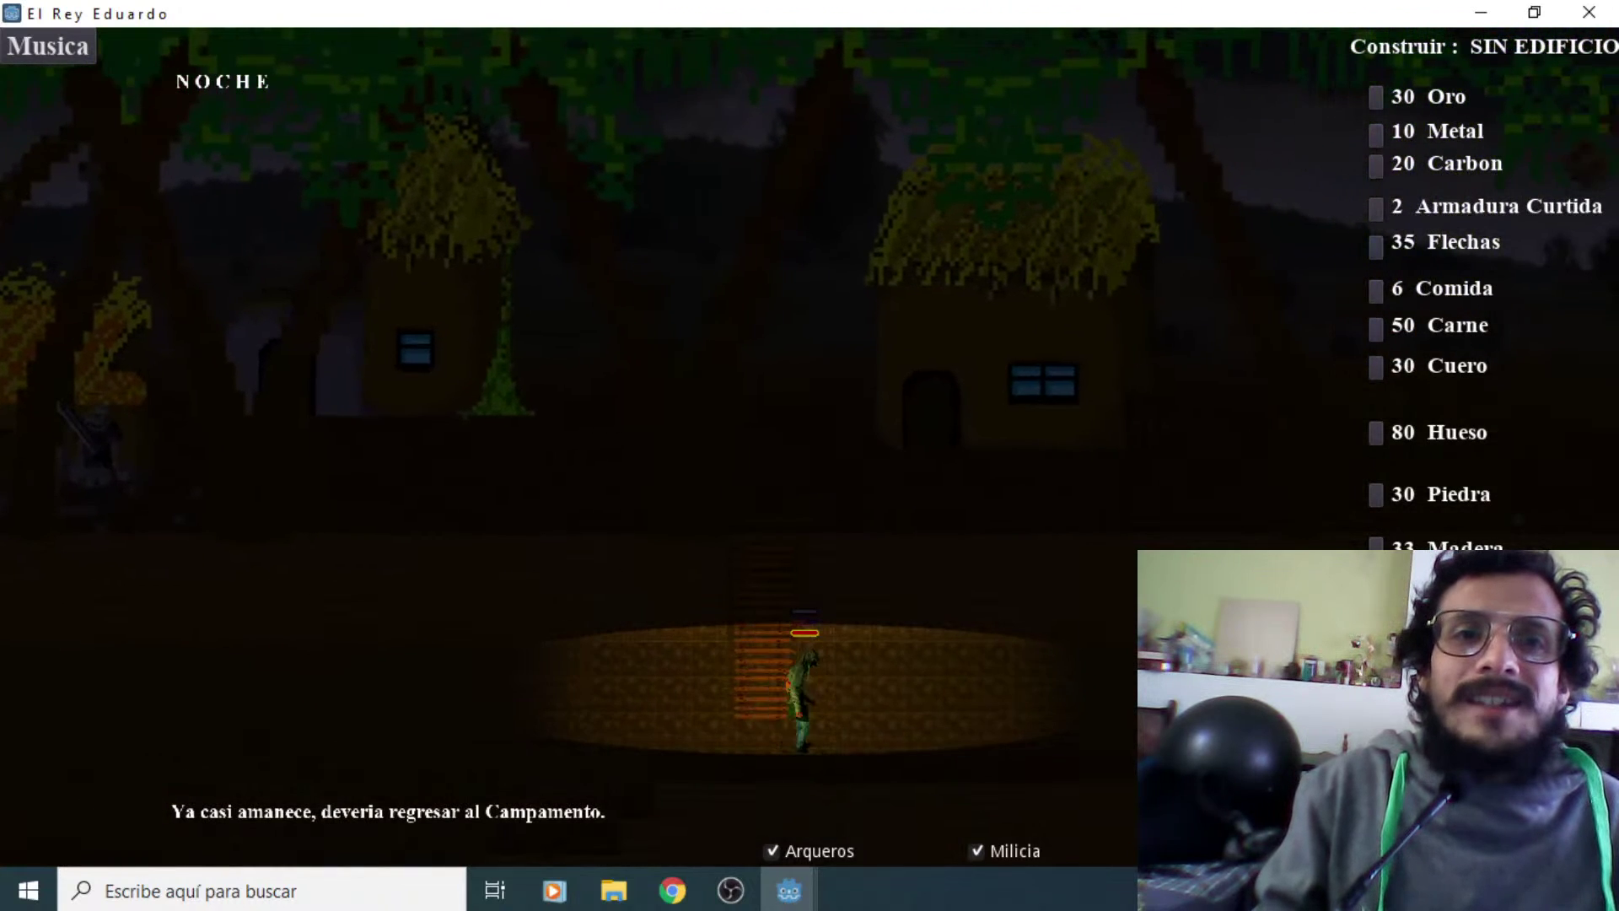
{"action": "key", "text": "Right"}
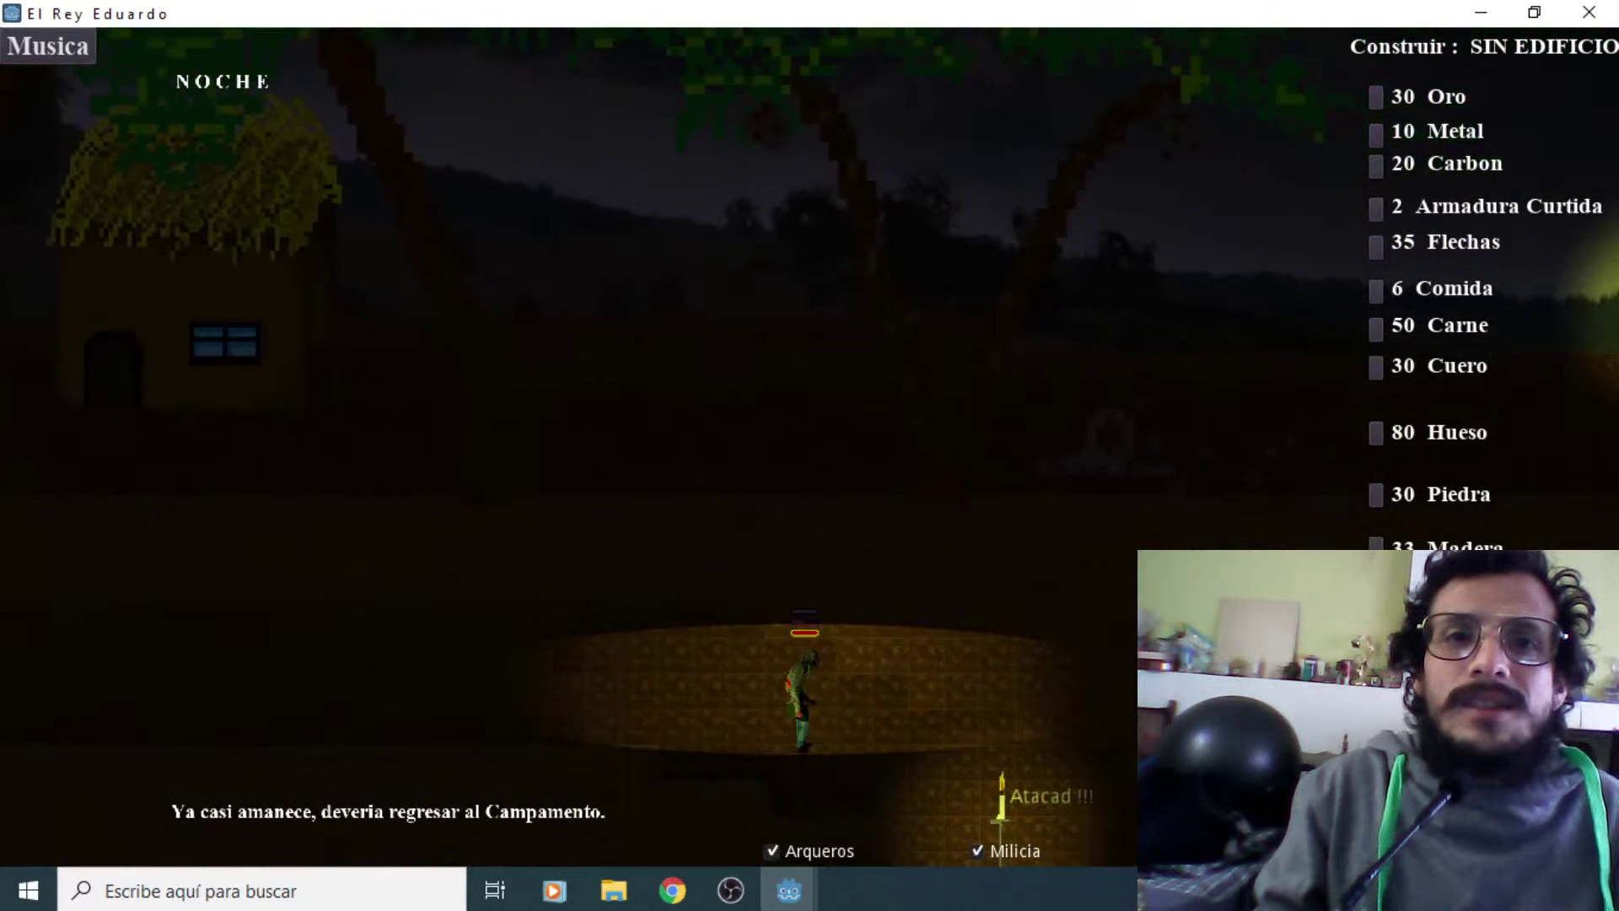
{"action": "key", "text": "Right"}
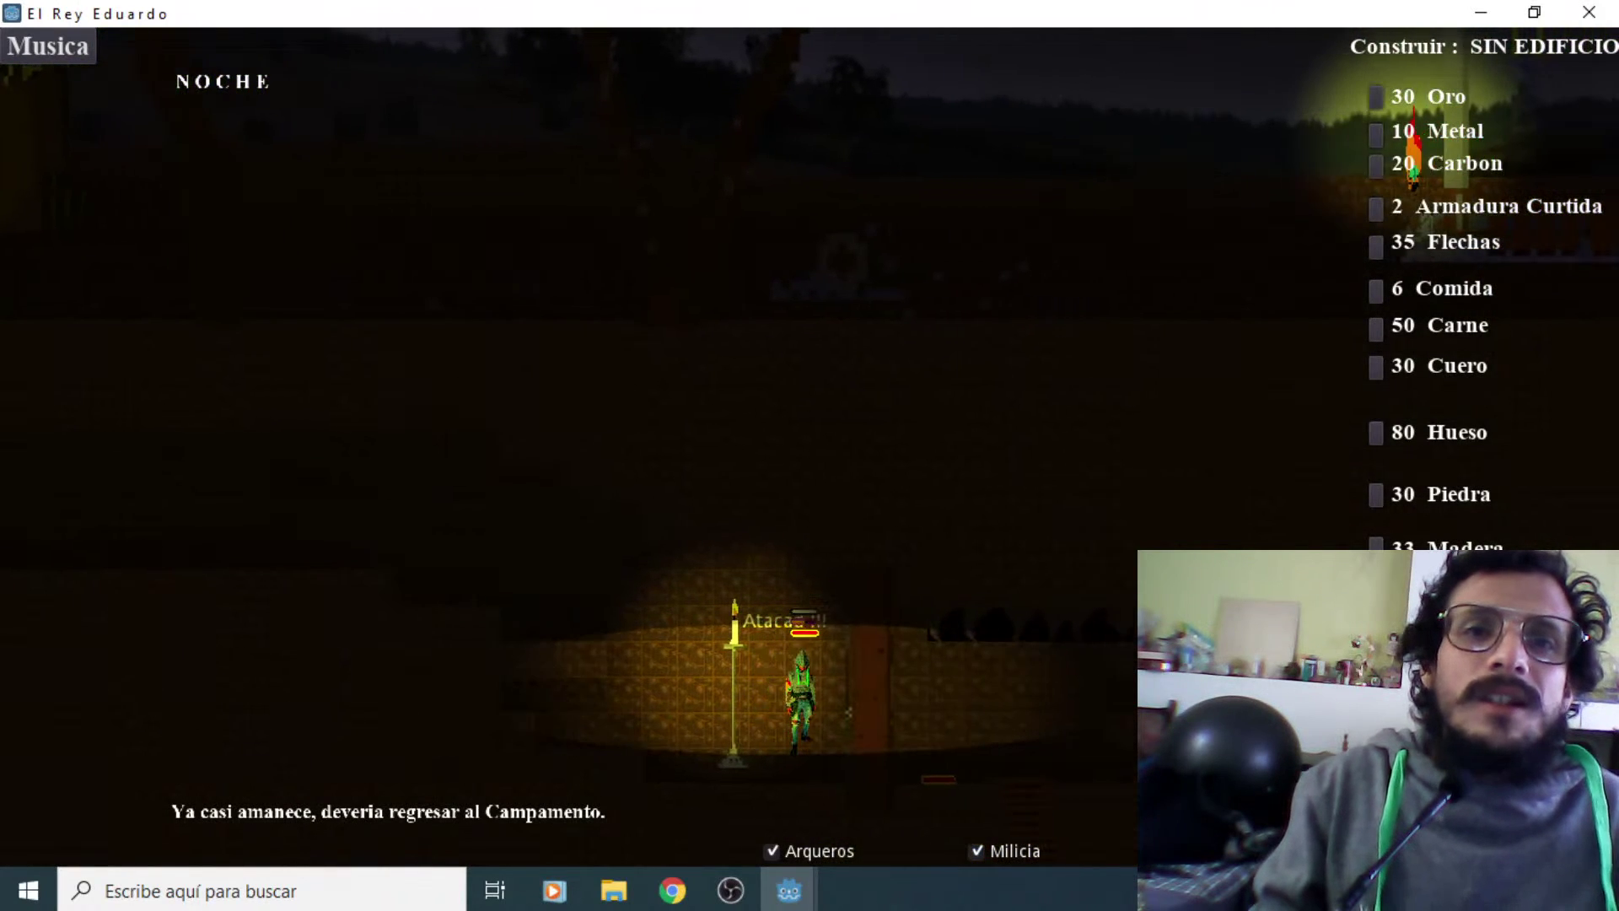
{"action": "key", "text": "Up"}
{"action": "key", "text": "Down"}
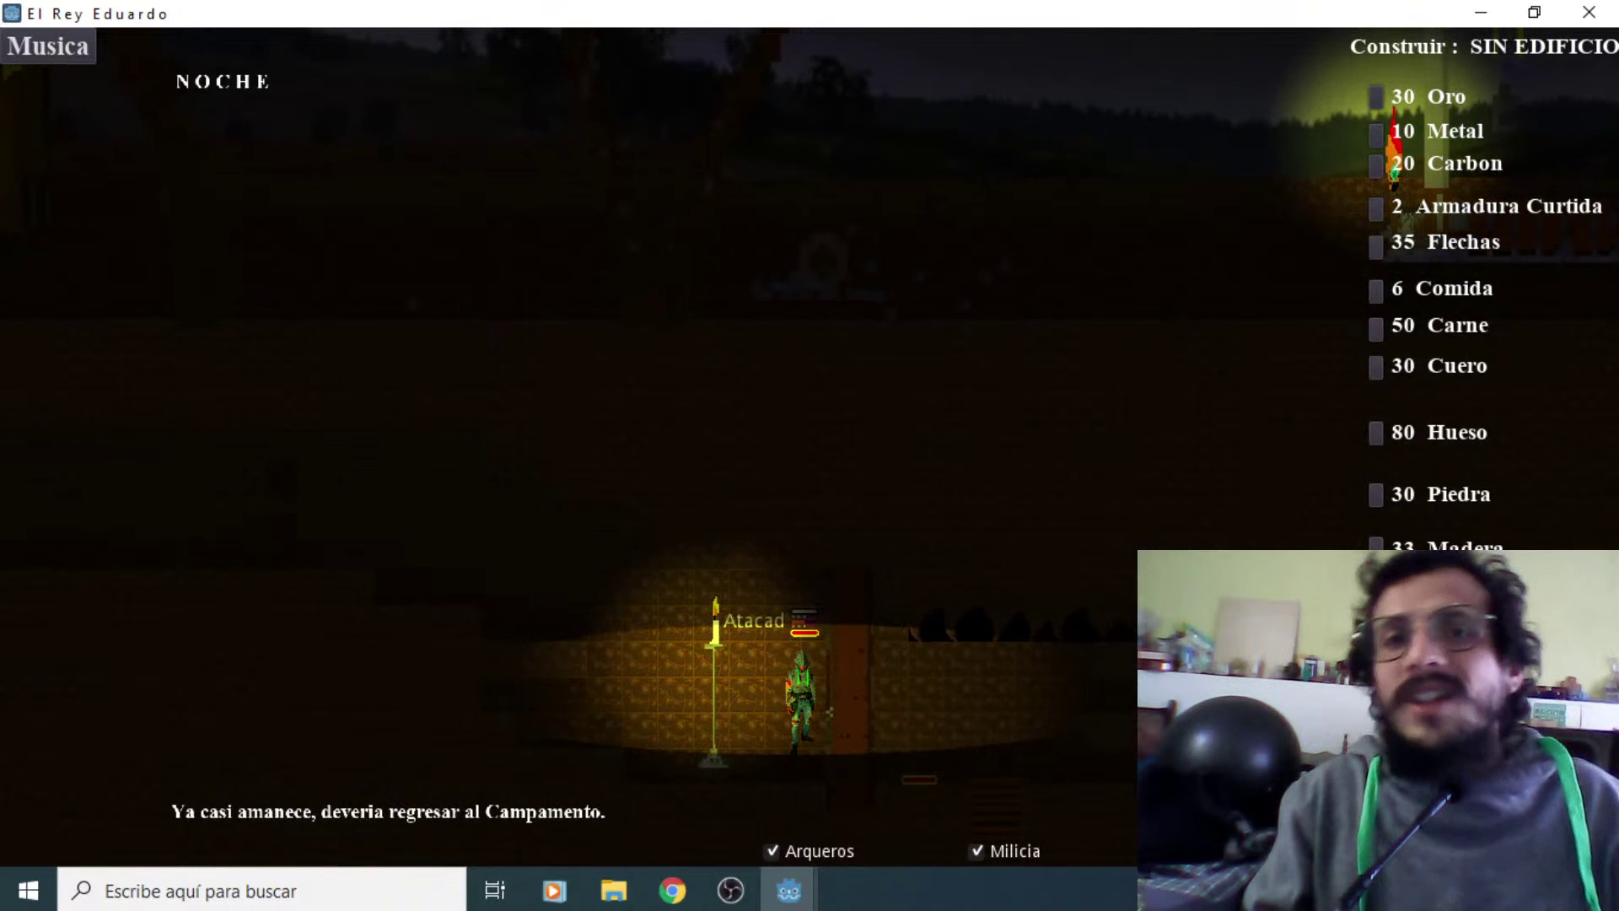
Walk the character back through the underground tunnel to the ladder below the thatched houses and climb up to the surface
{"action": "key", "text": "Up"}
{"action": "key", "text": "Left"}
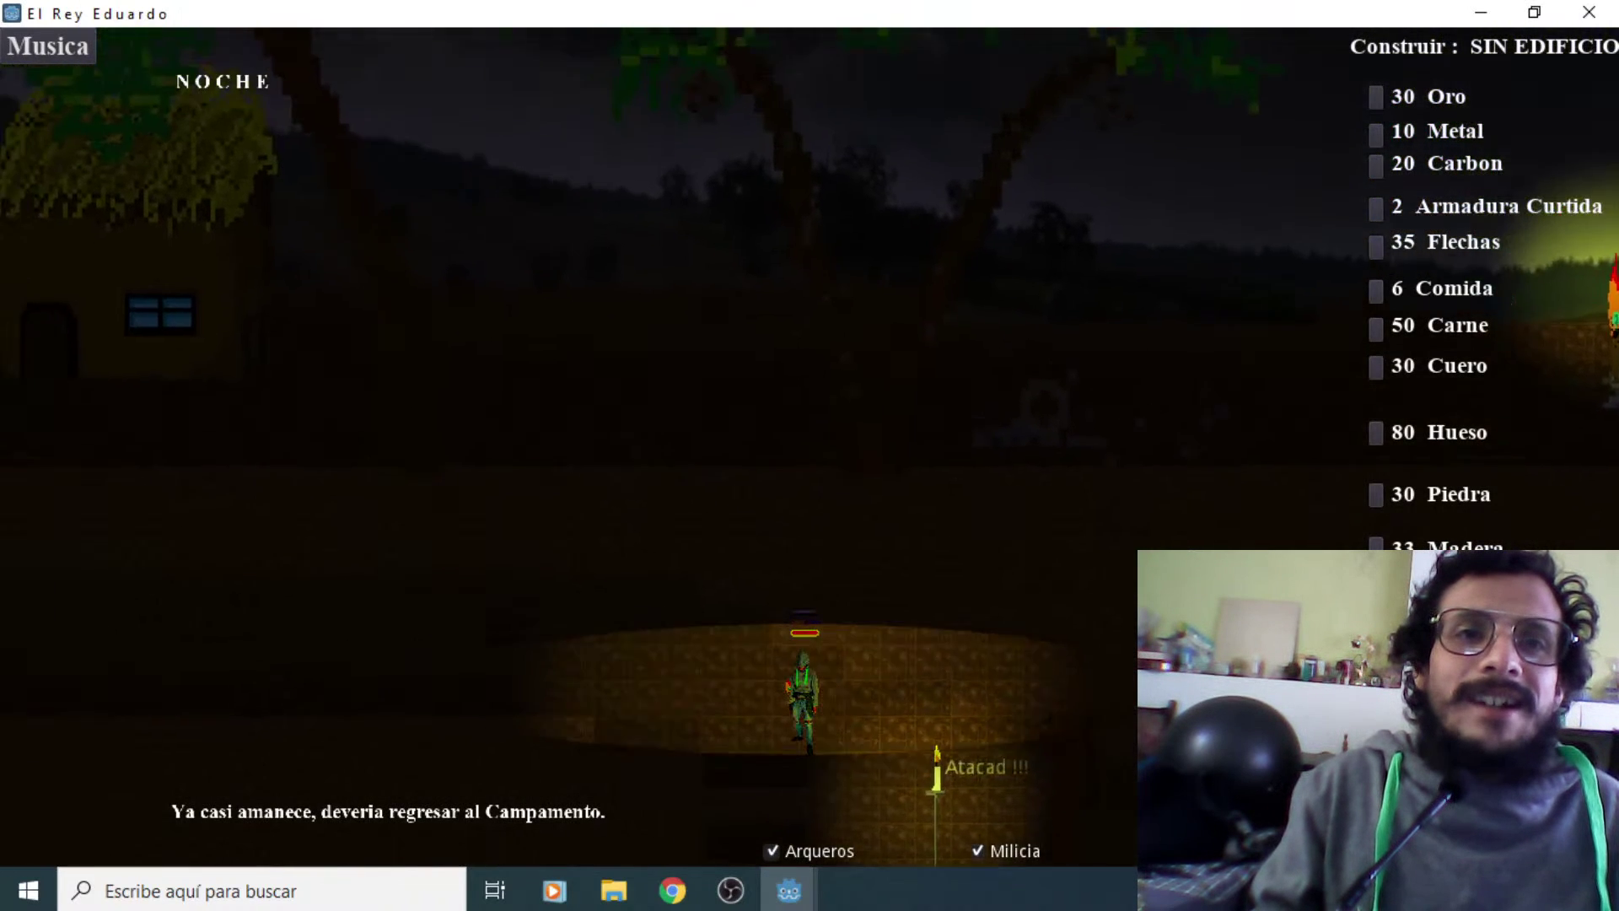
{"action": "key", "text": "Left"}
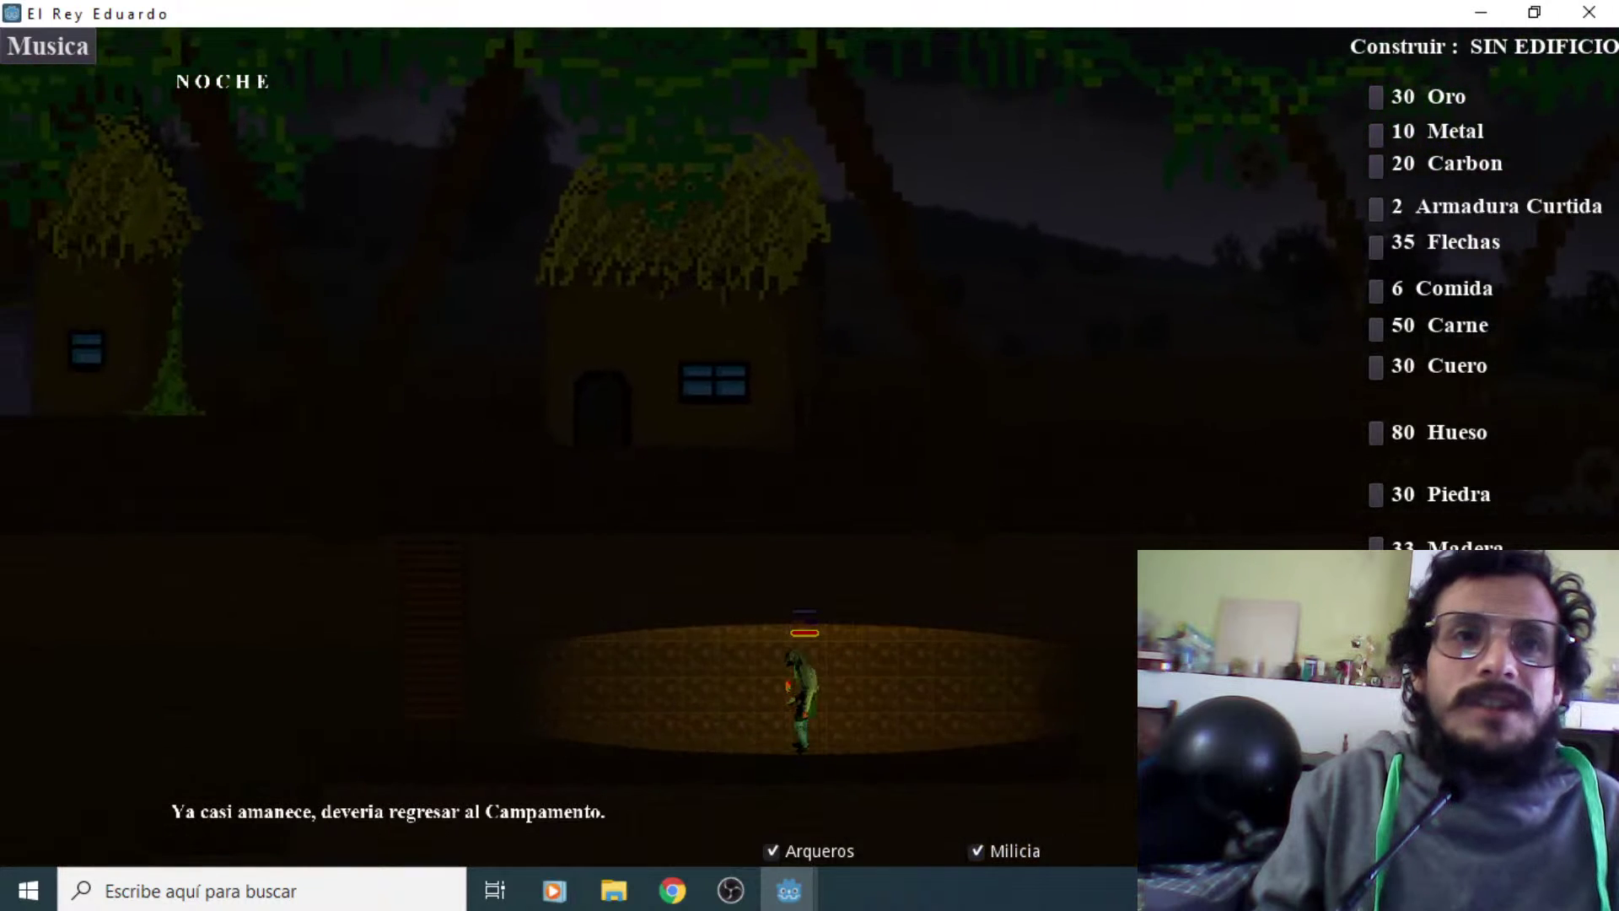
{"action": "key", "text": "Up"}
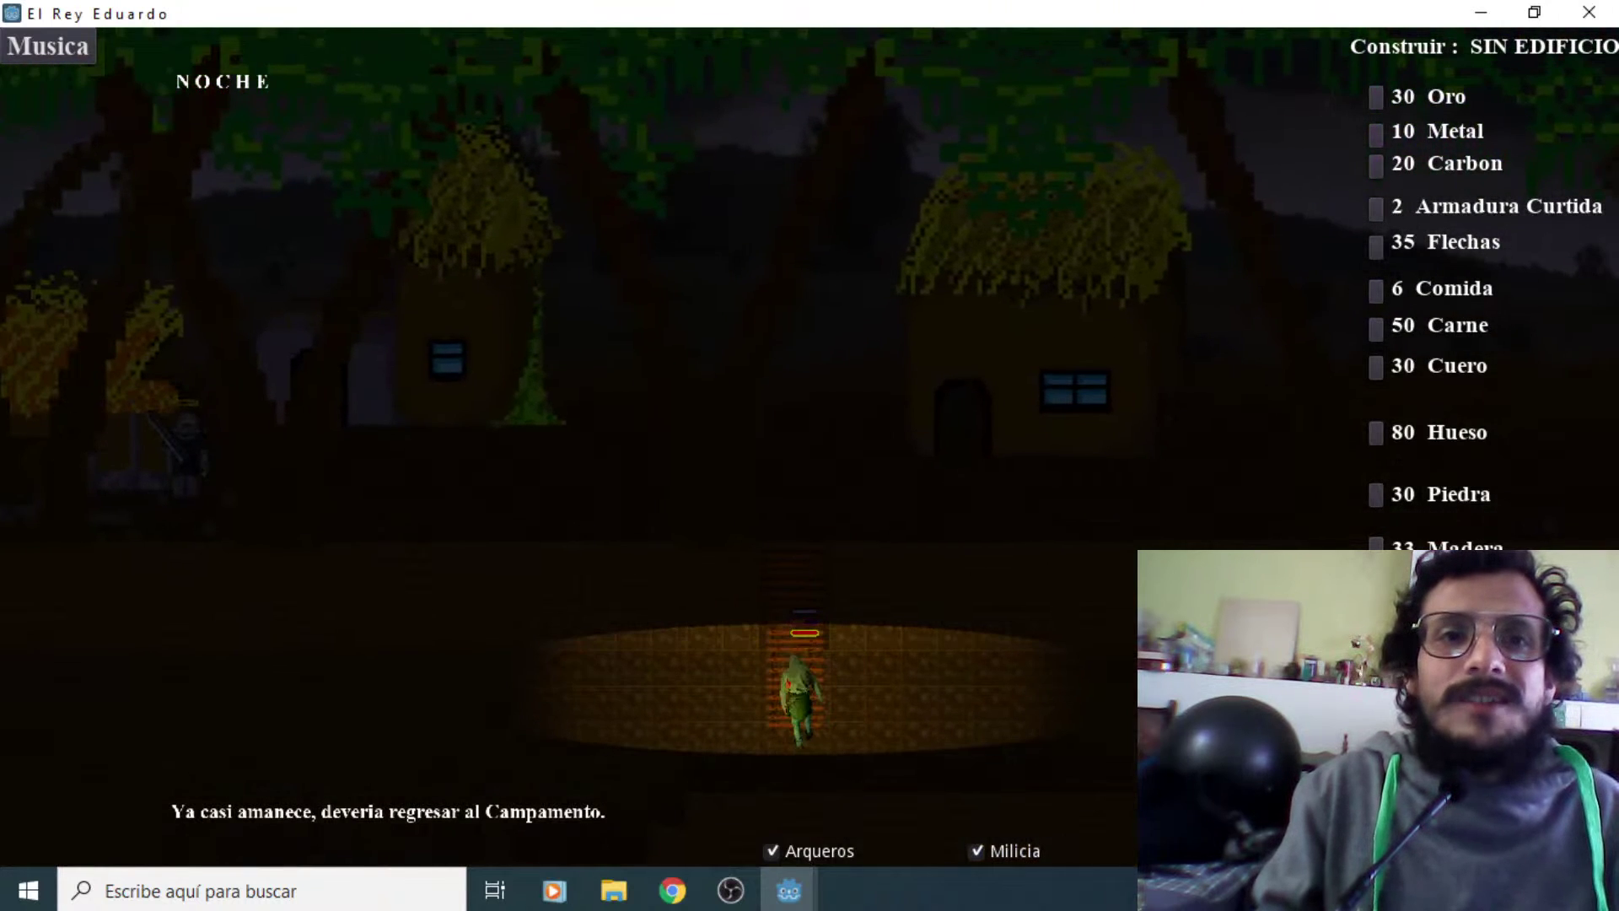
{"action": "key", "text": "Up"}
{"action": "key", "text": "Left"}
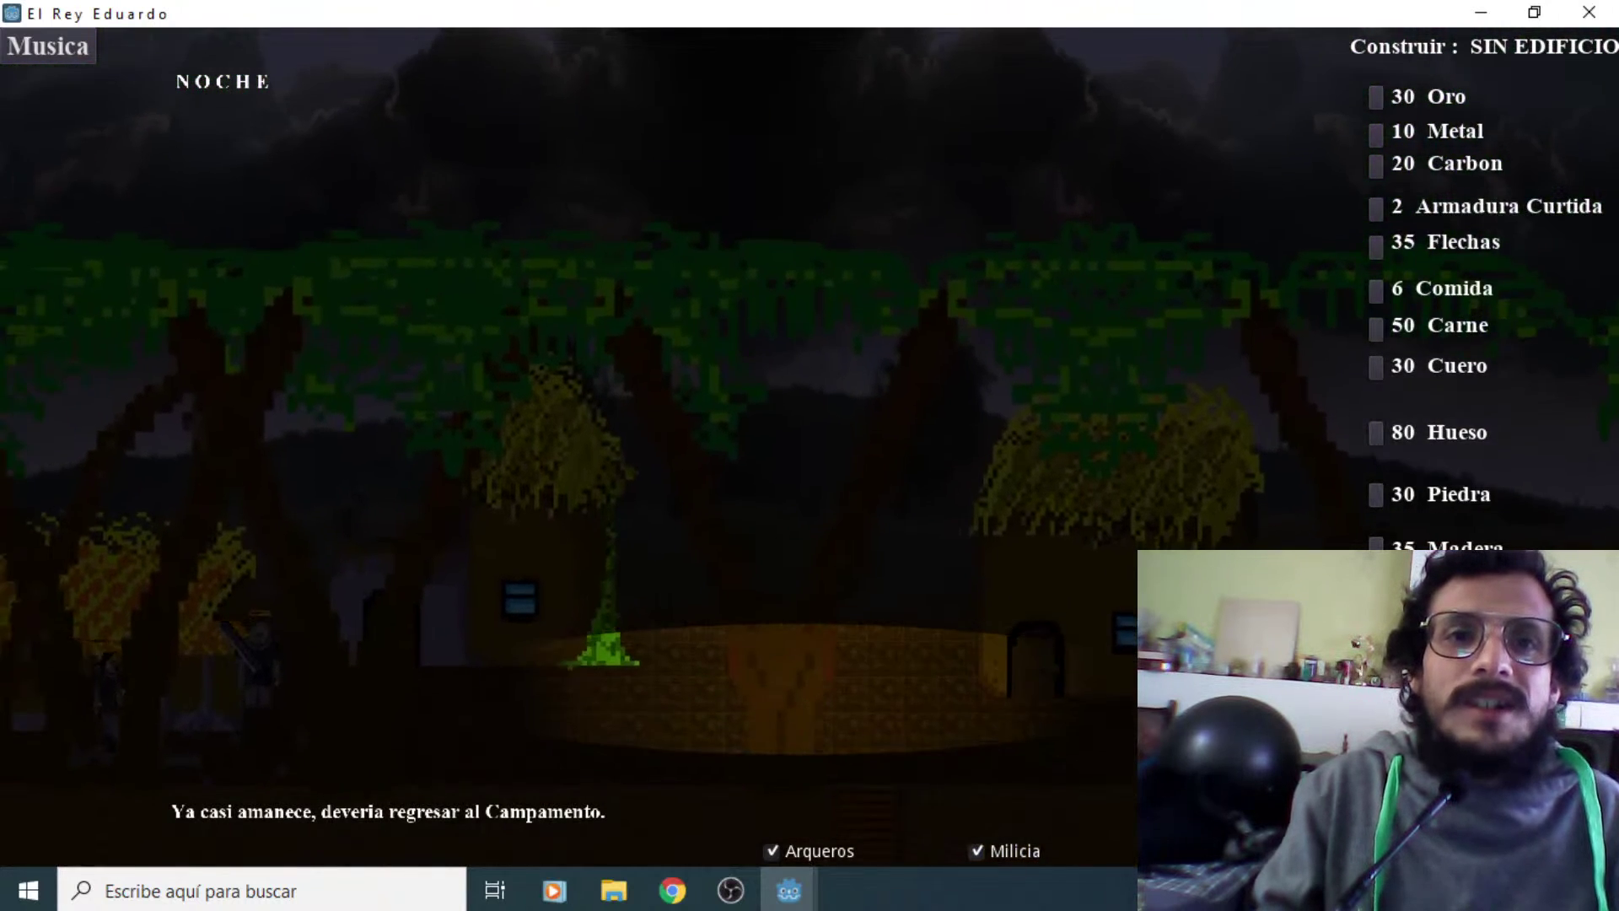
Return to the orange-roofed stalls and move around beside the waiting troops
{"action": "key", "text": "Left"}
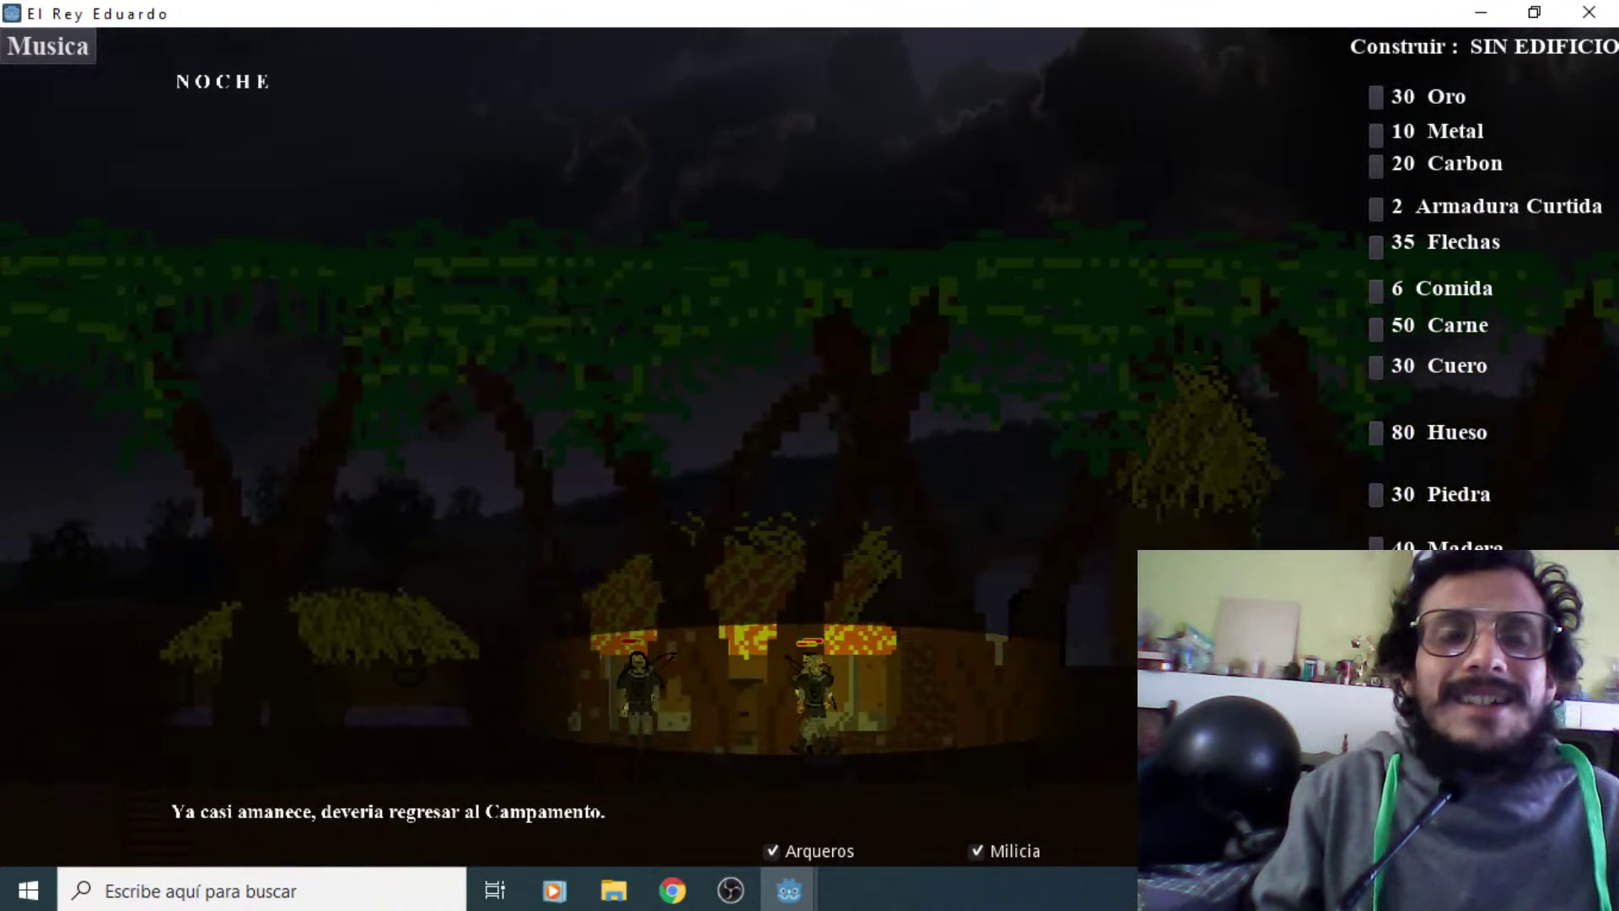
{"action": "key", "text": "Right"}
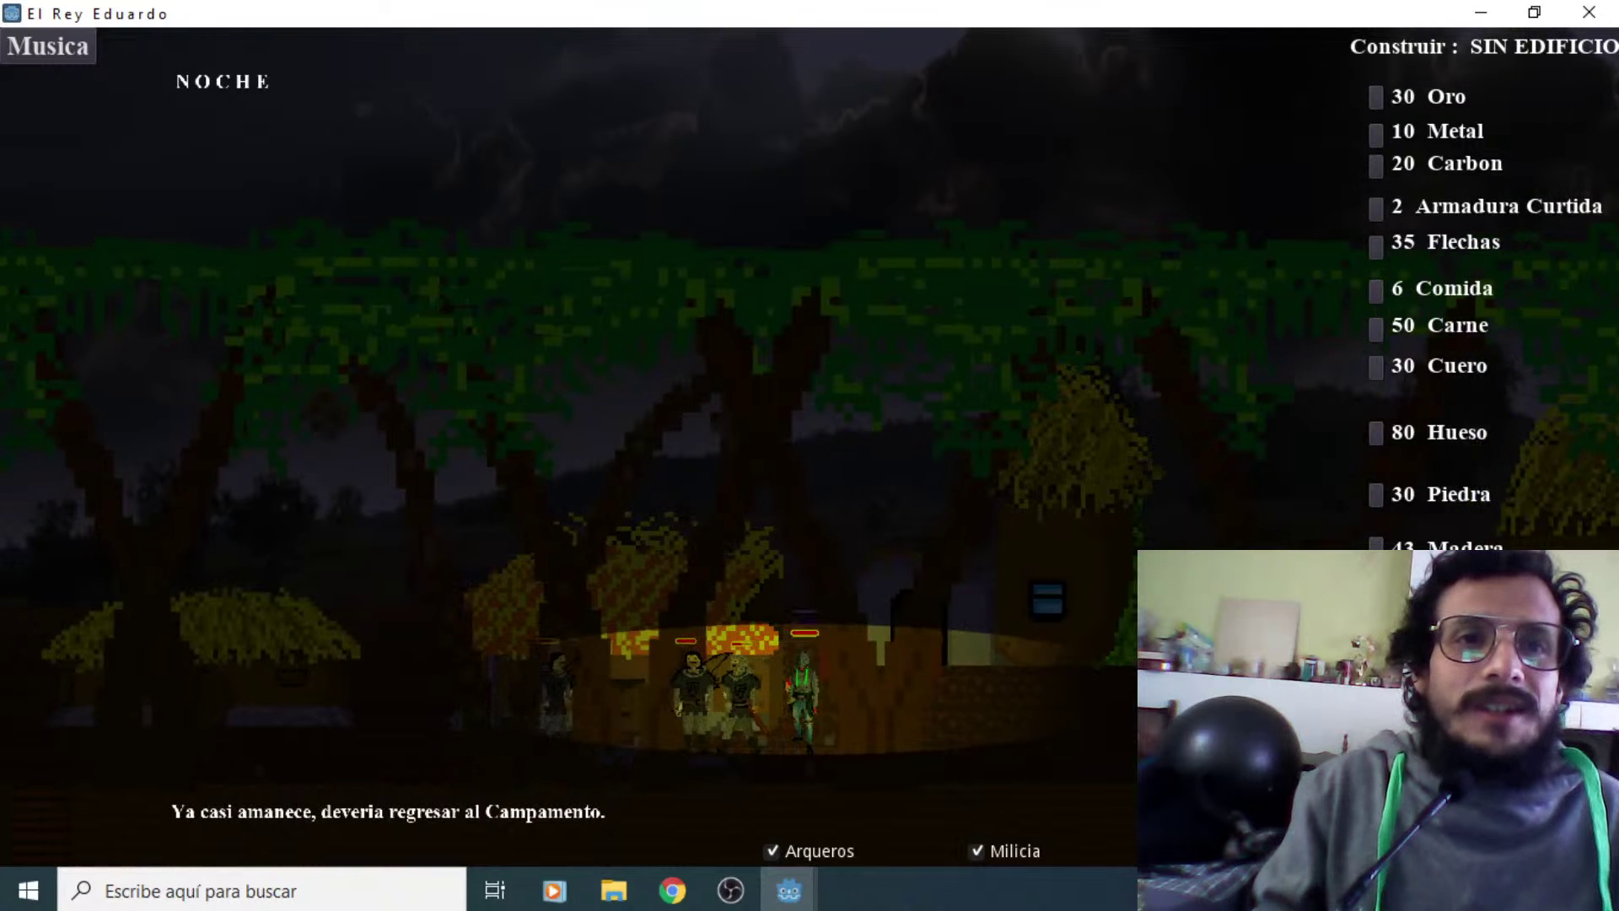
{"action": "key", "text": "Left"}
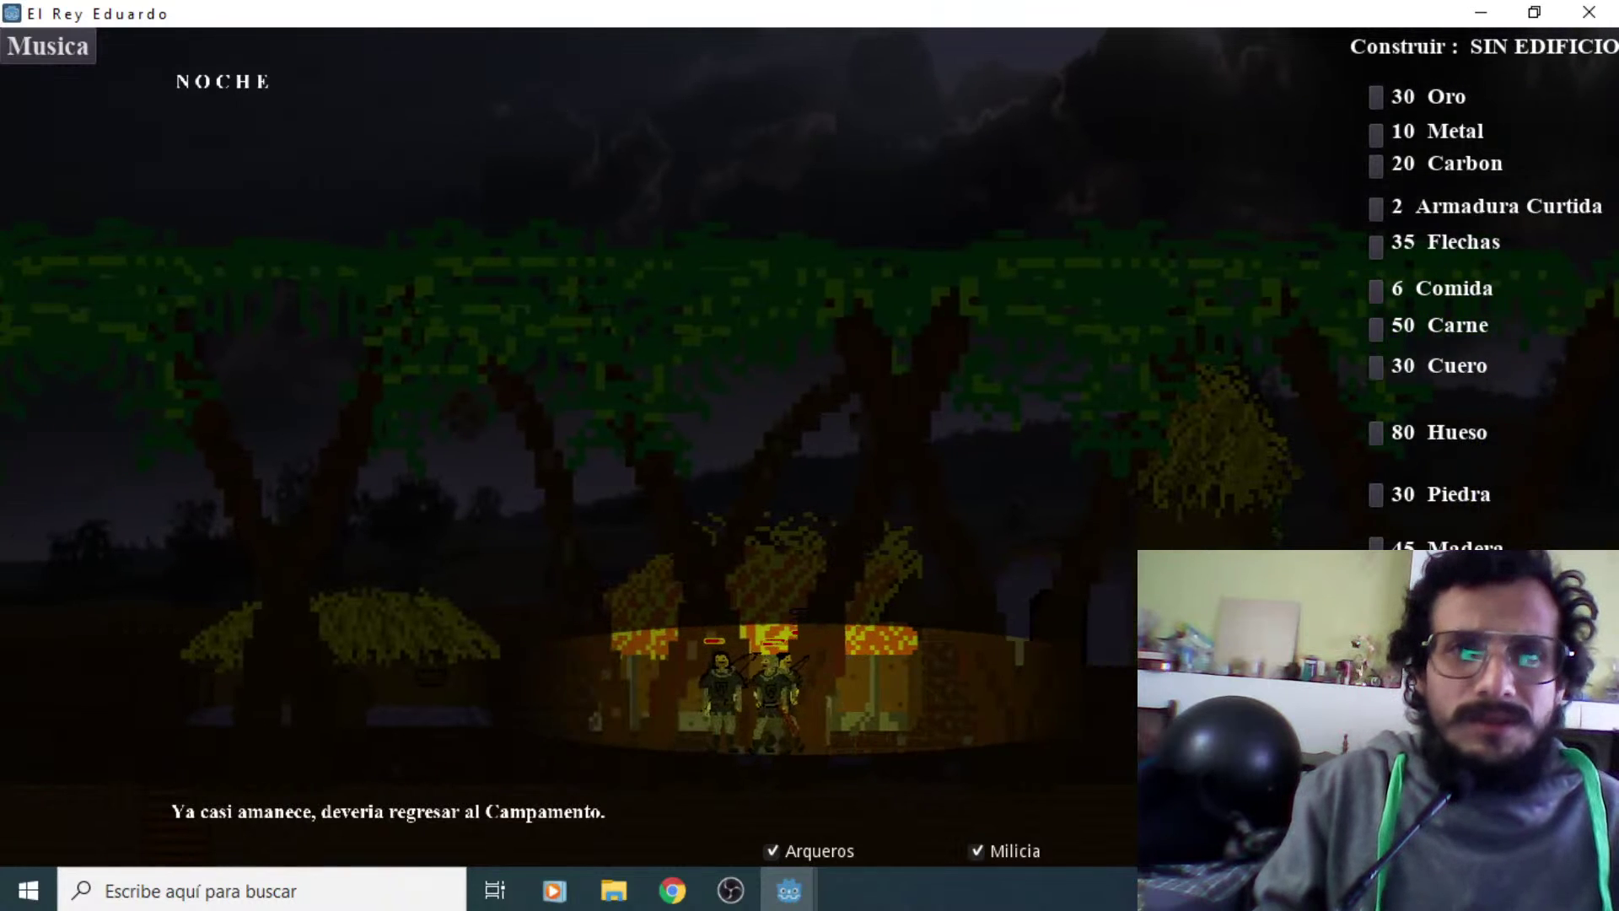
{"action": "key", "text": "Left"}
{"action": "key", "text": "Left"}
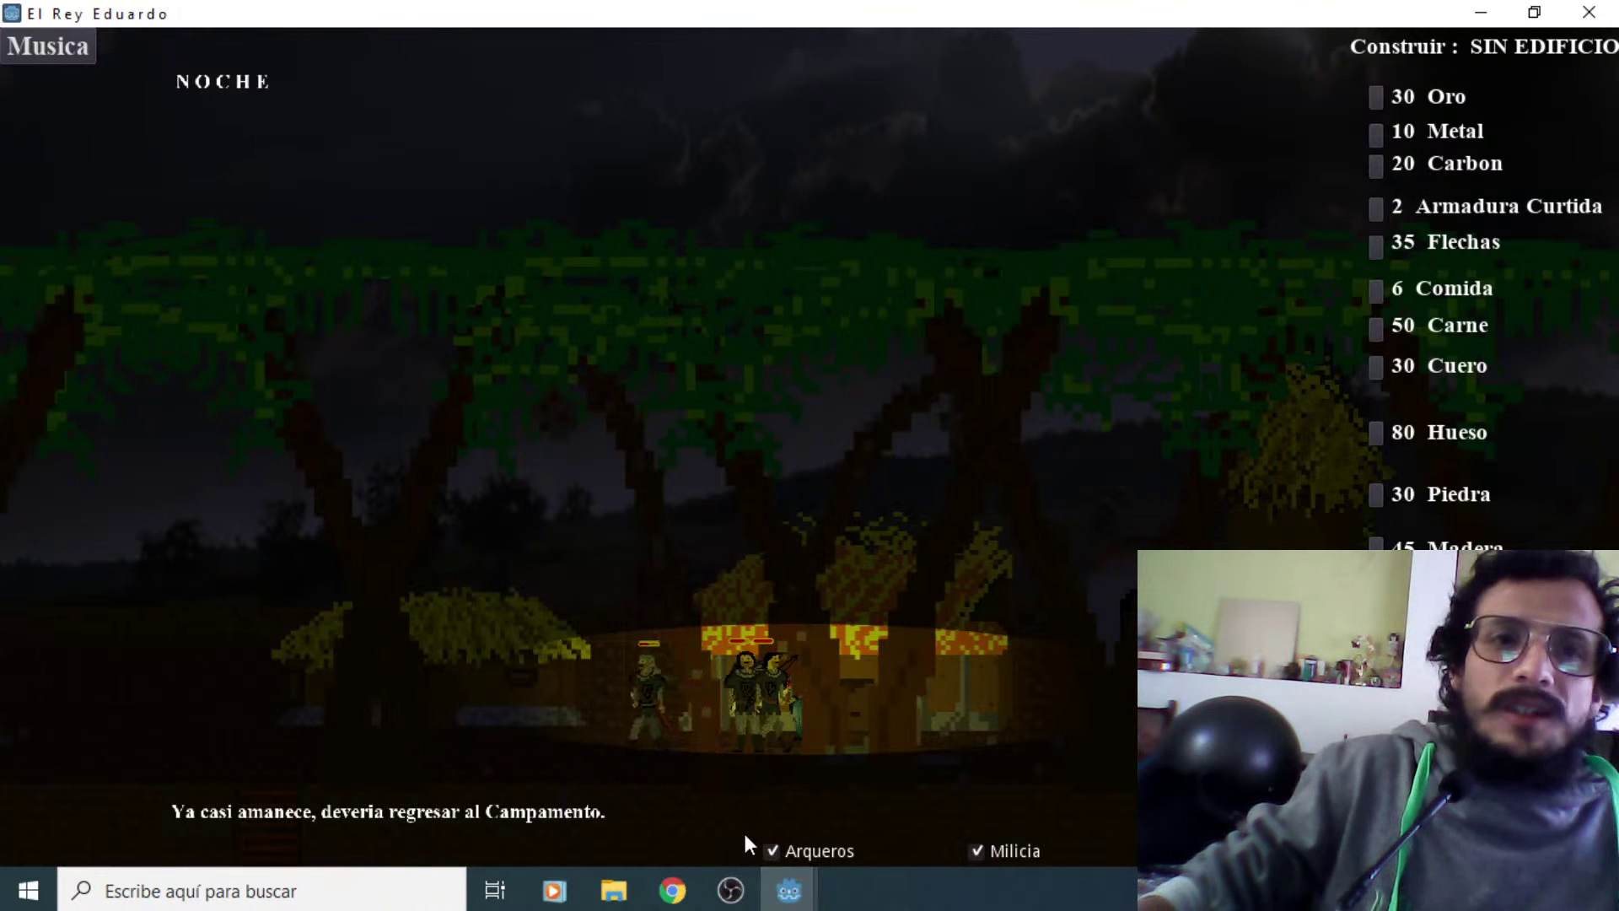
Turn off Arqueros and Milicia, and walk the character alone past the yellow thatched shelter to the stone tower
{"action": "left_click", "coordinate": [773, 850]}
{"action": "left_click", "coordinate": [982, 850]}
{"action": "key", "text": "Left"}
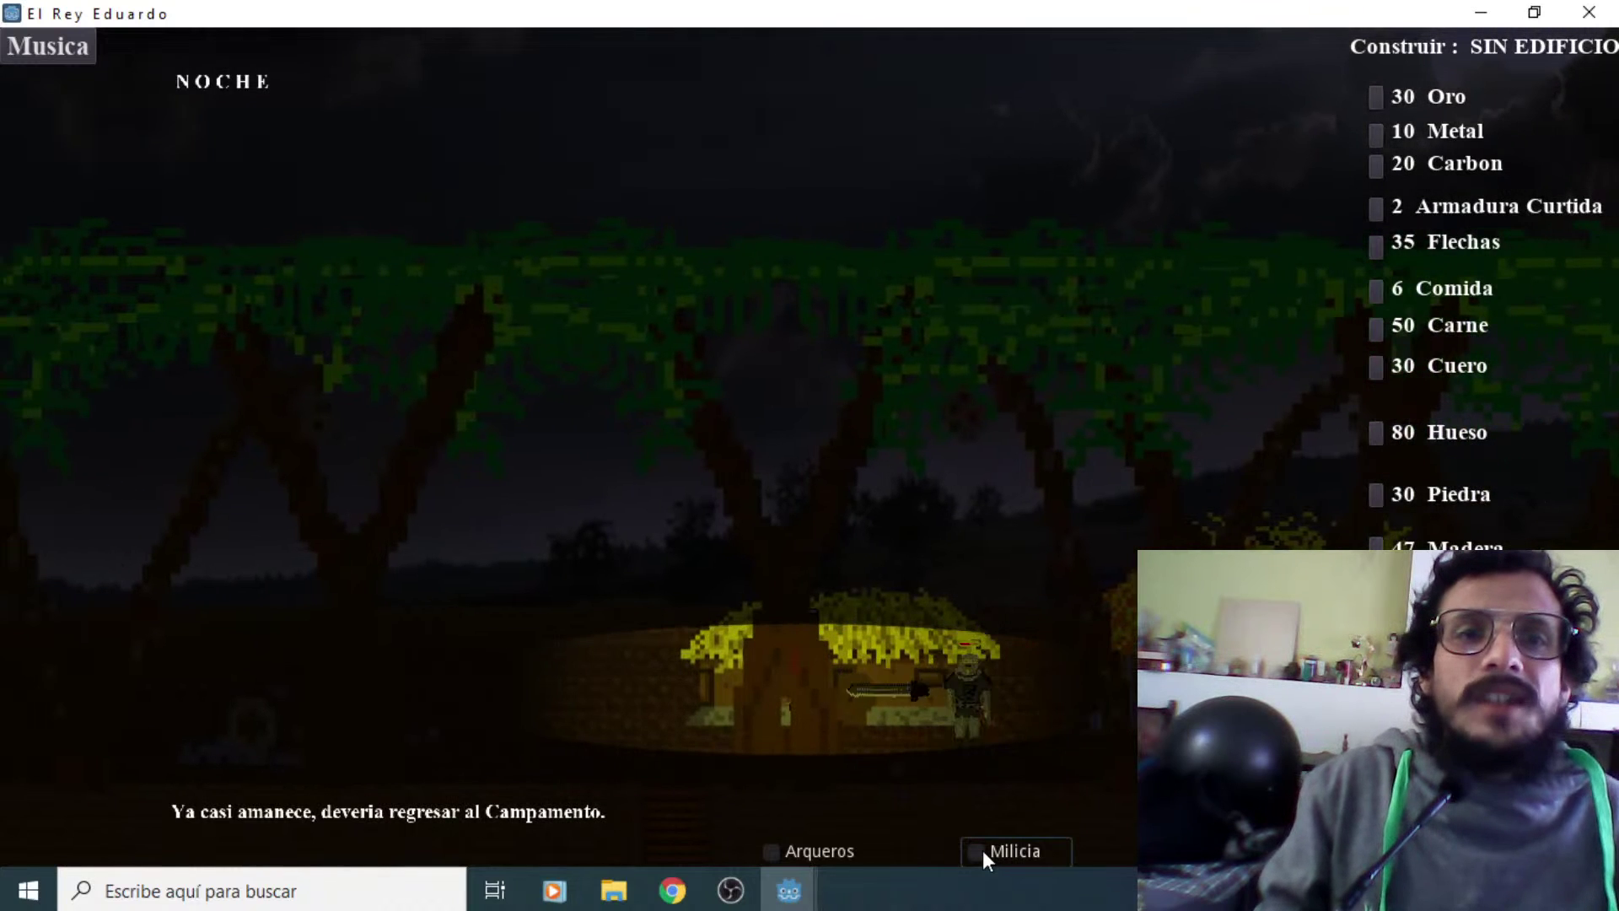
{"action": "key", "text": "Left"}
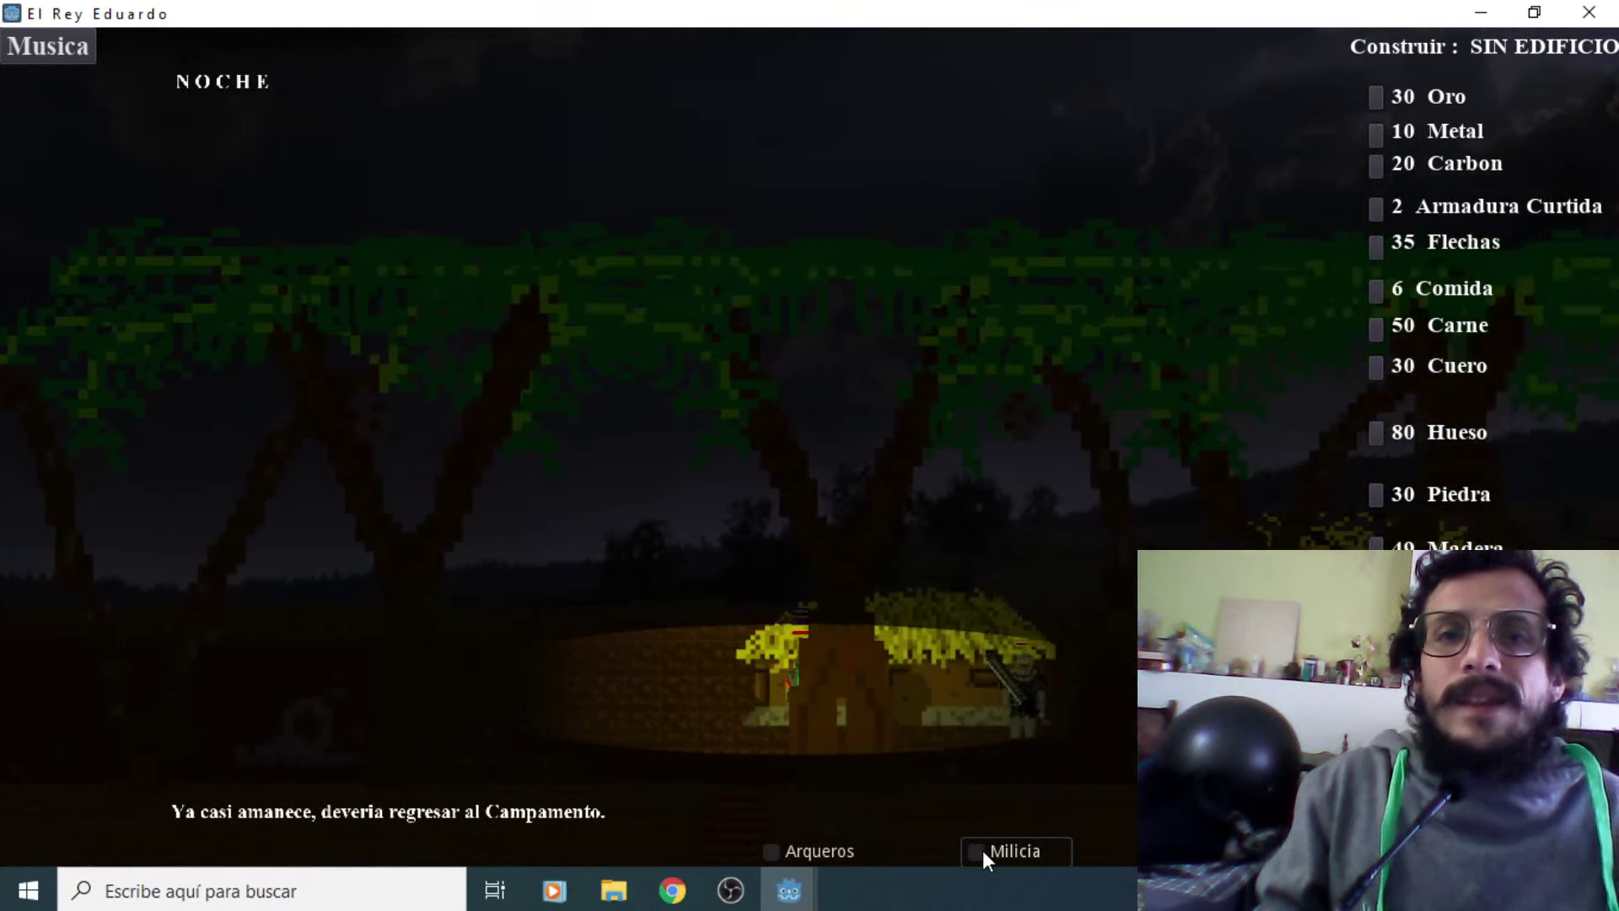
{"action": "key", "text": "Left"}
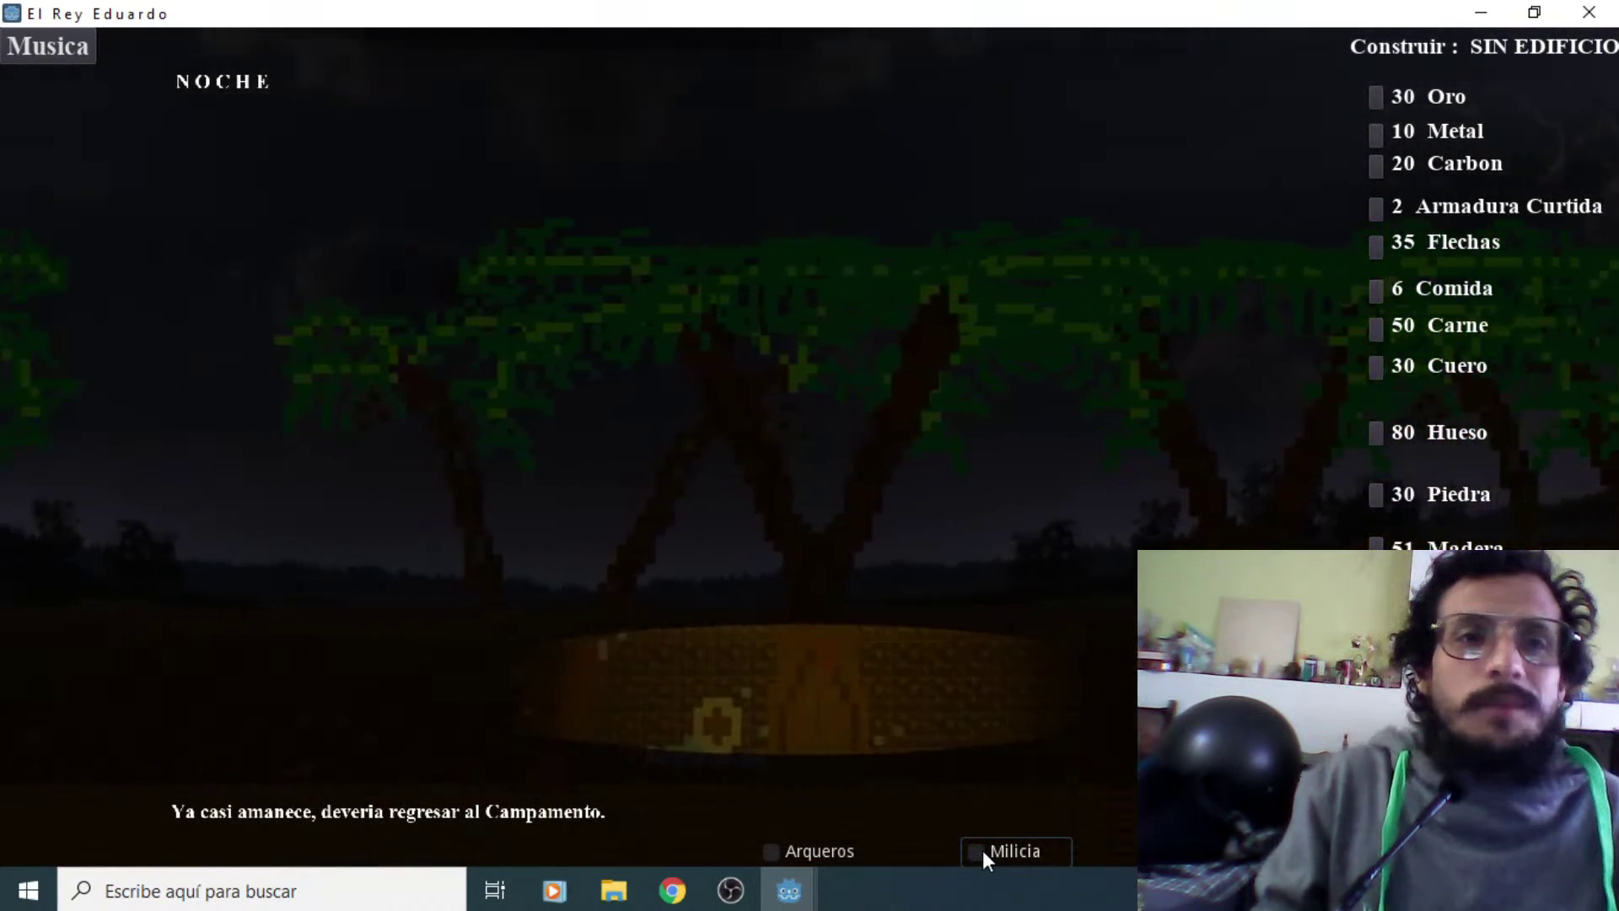
{"action": "key", "text": "Left"}
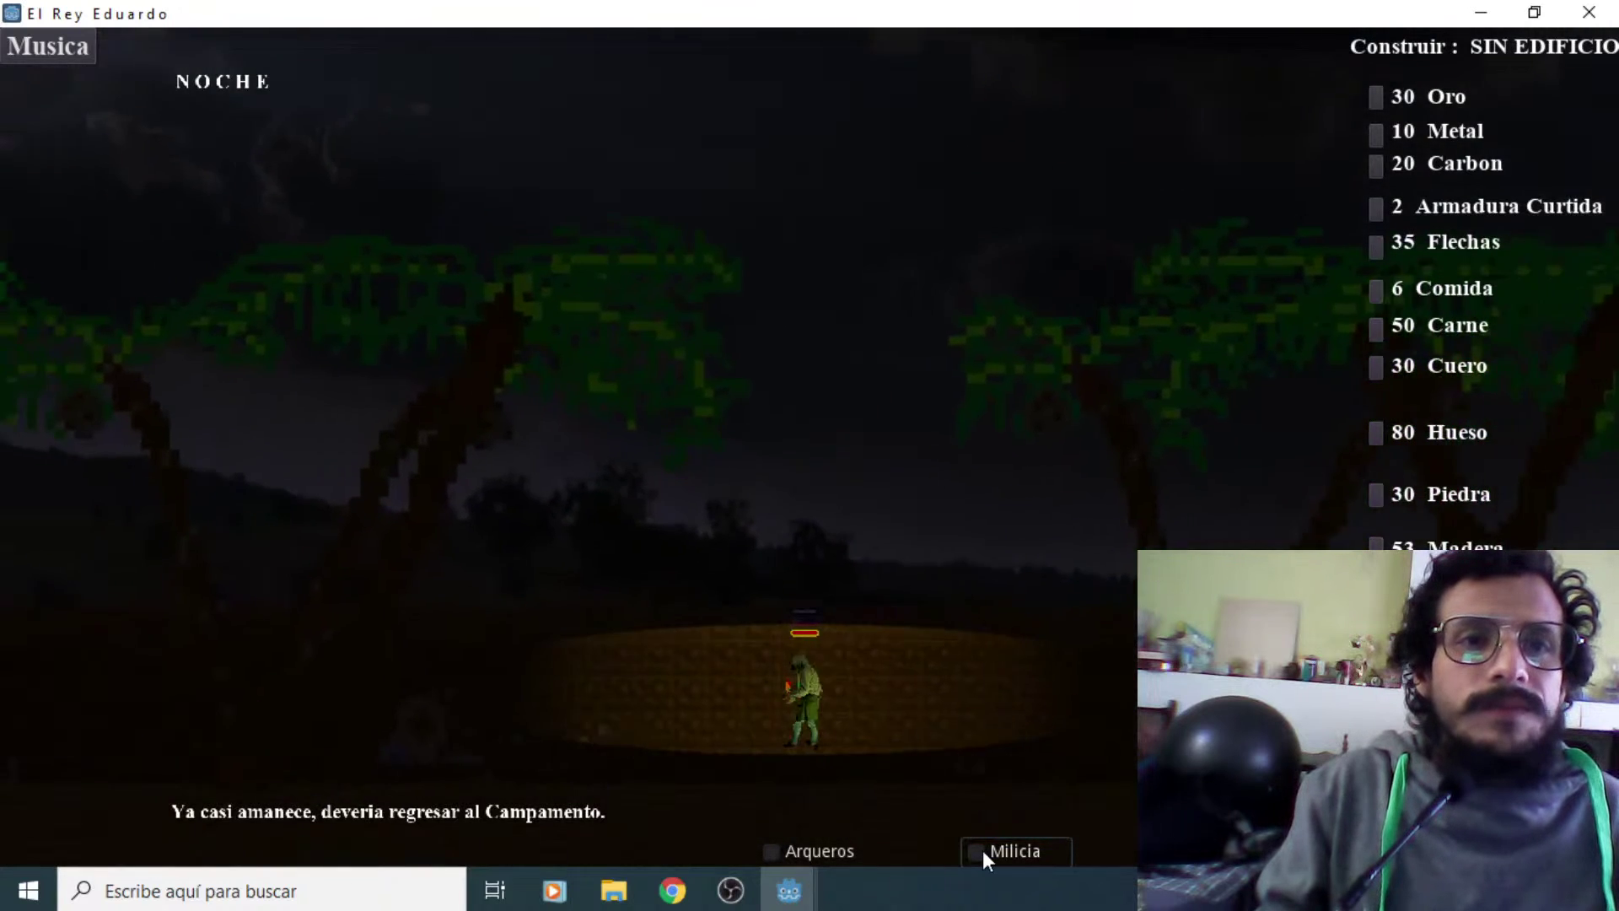
Move the character back and forth in front of the stone tower's wooden gate
{"action": "key", "text": "Left"}
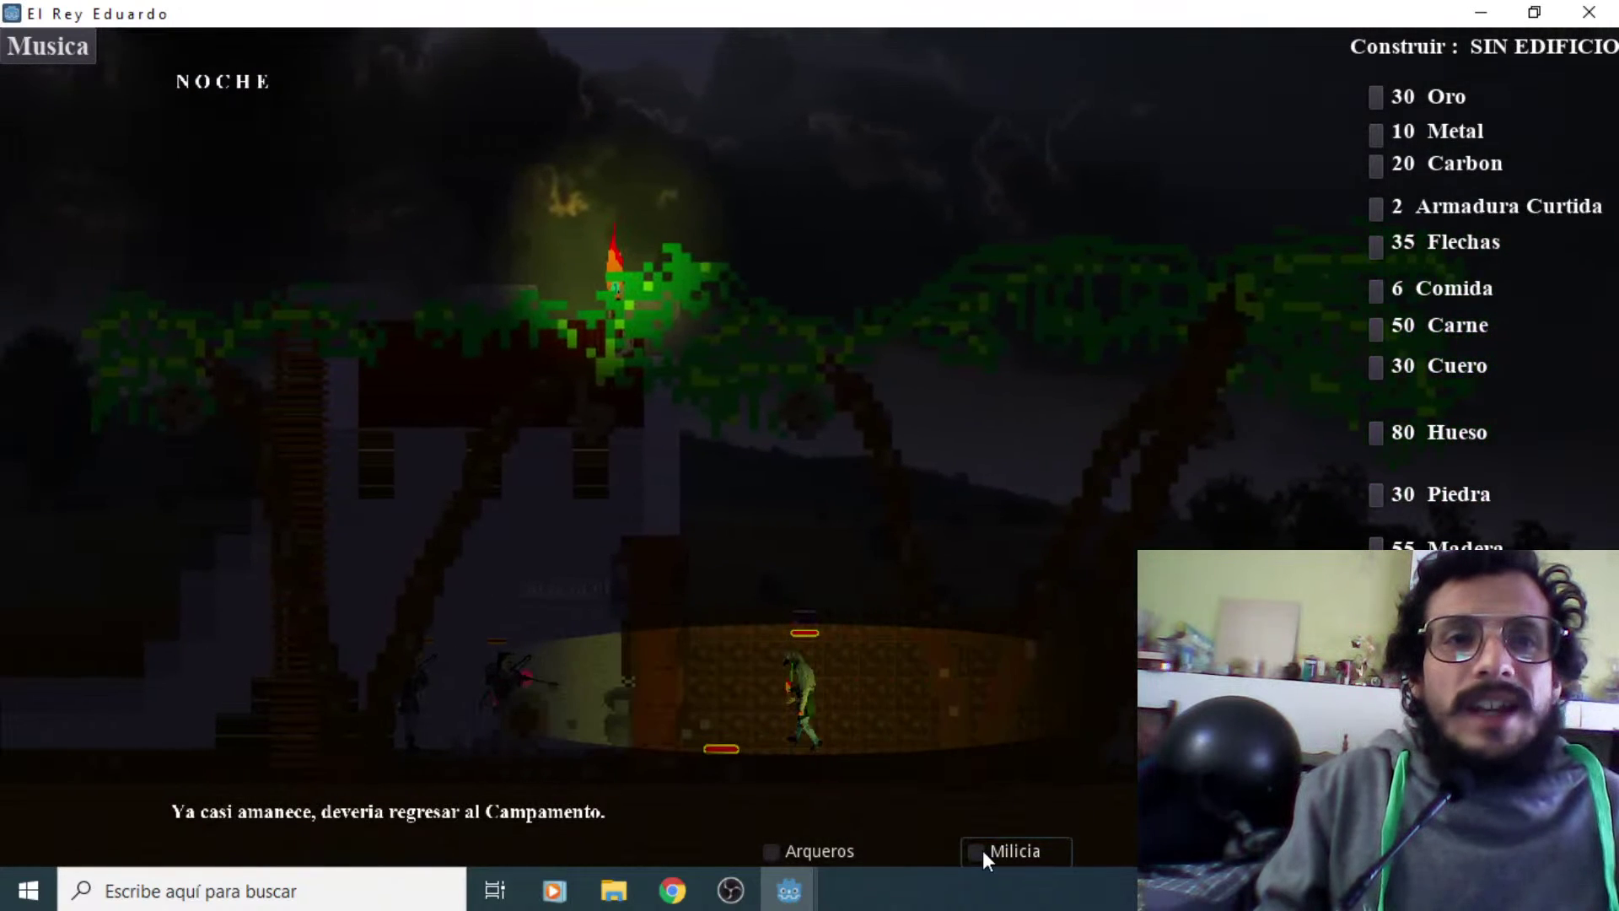
{"action": "key", "text": "Left"}
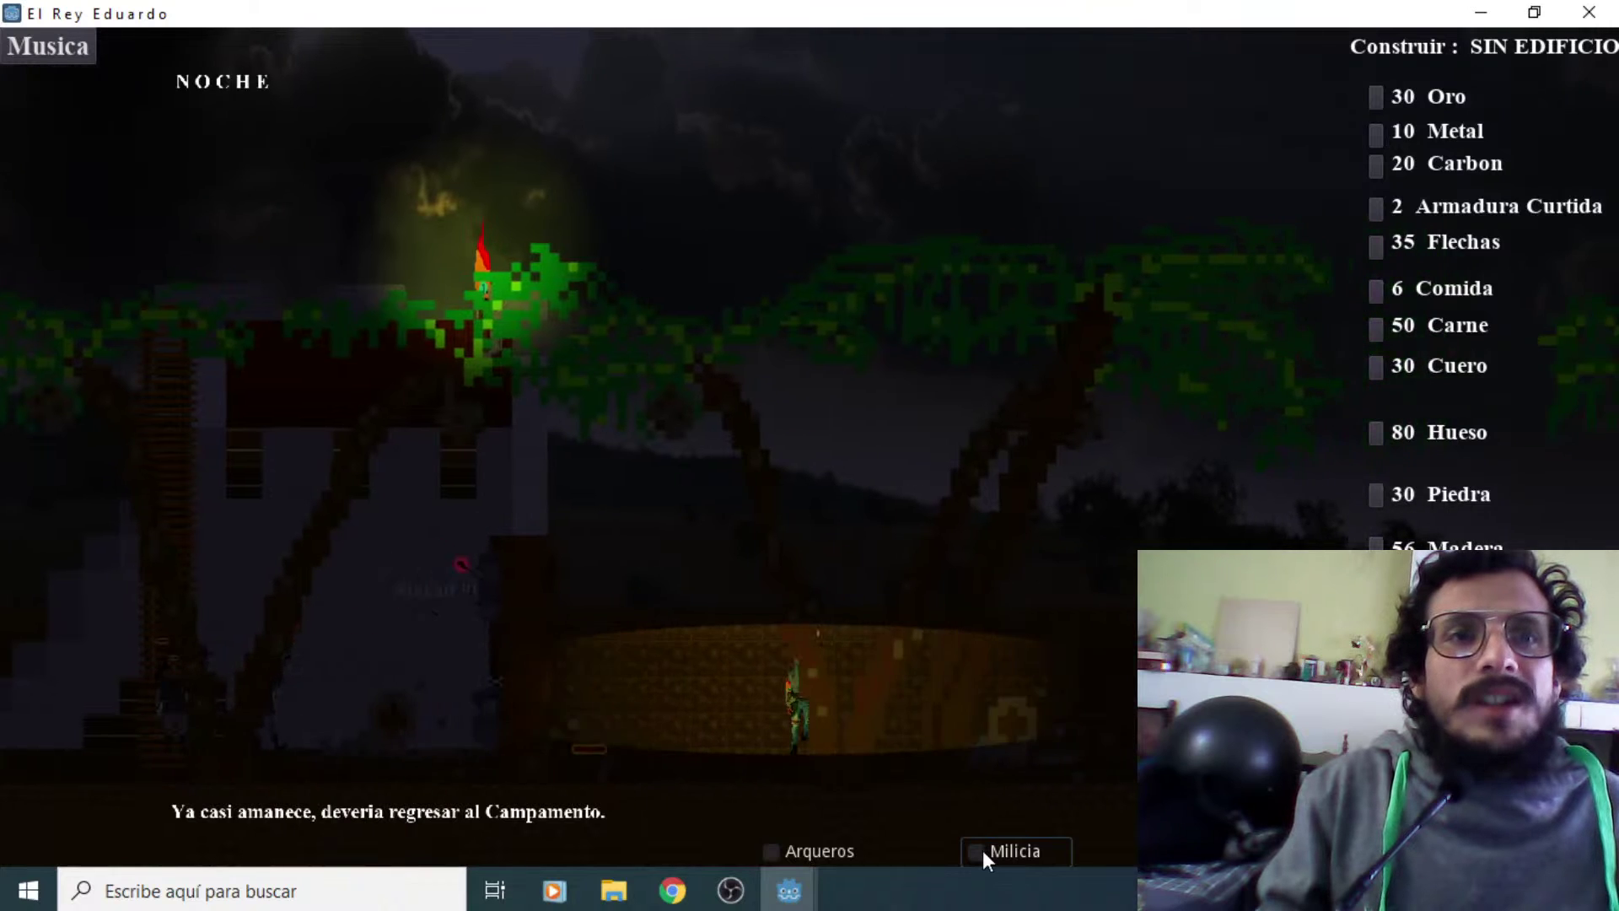
{"action": "key", "text": "Left"}
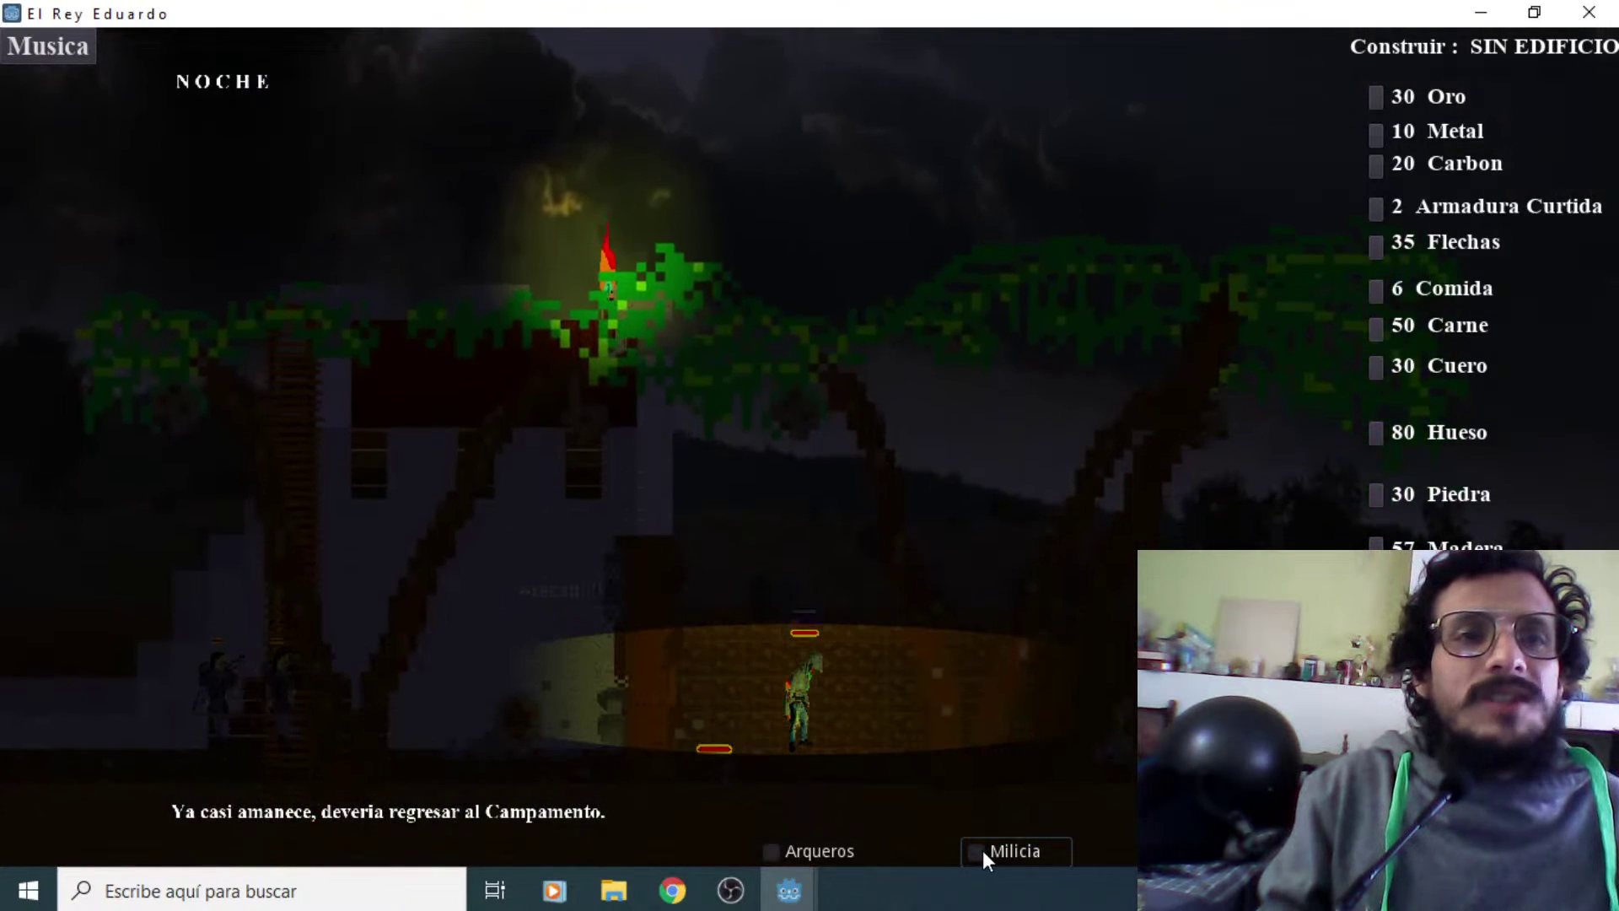
{"action": "key", "text": "Left"}
{"action": "key", "text": "Right"}
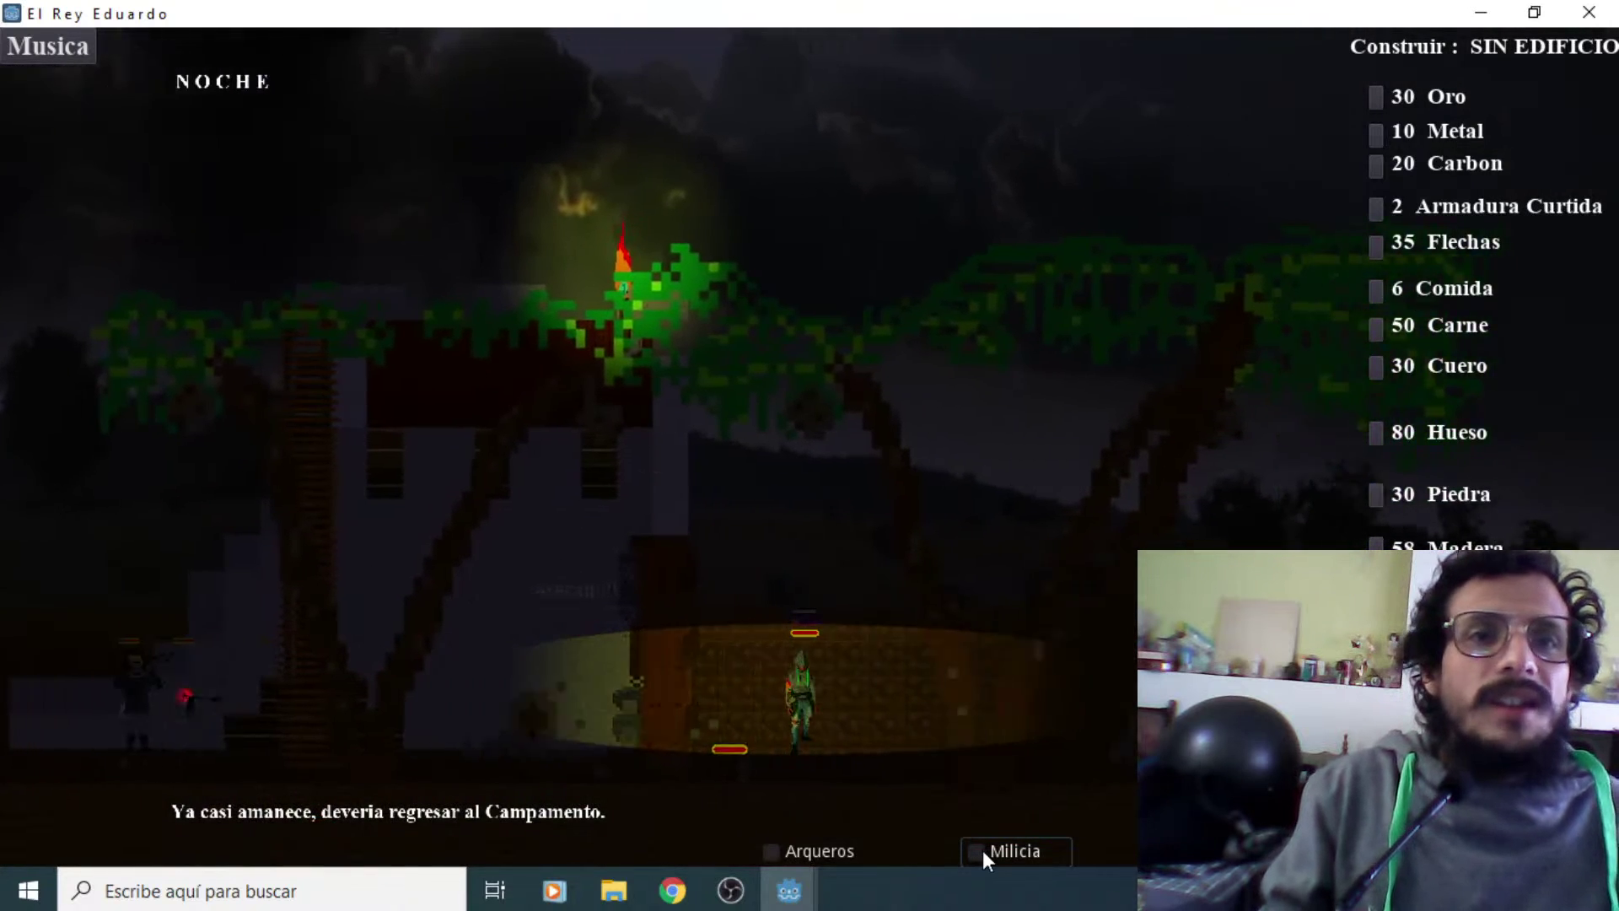
Walk back from the stone tower past the stalls and thatched houses to the village's camp-side edge
{"action": "key", "text": "Right"}
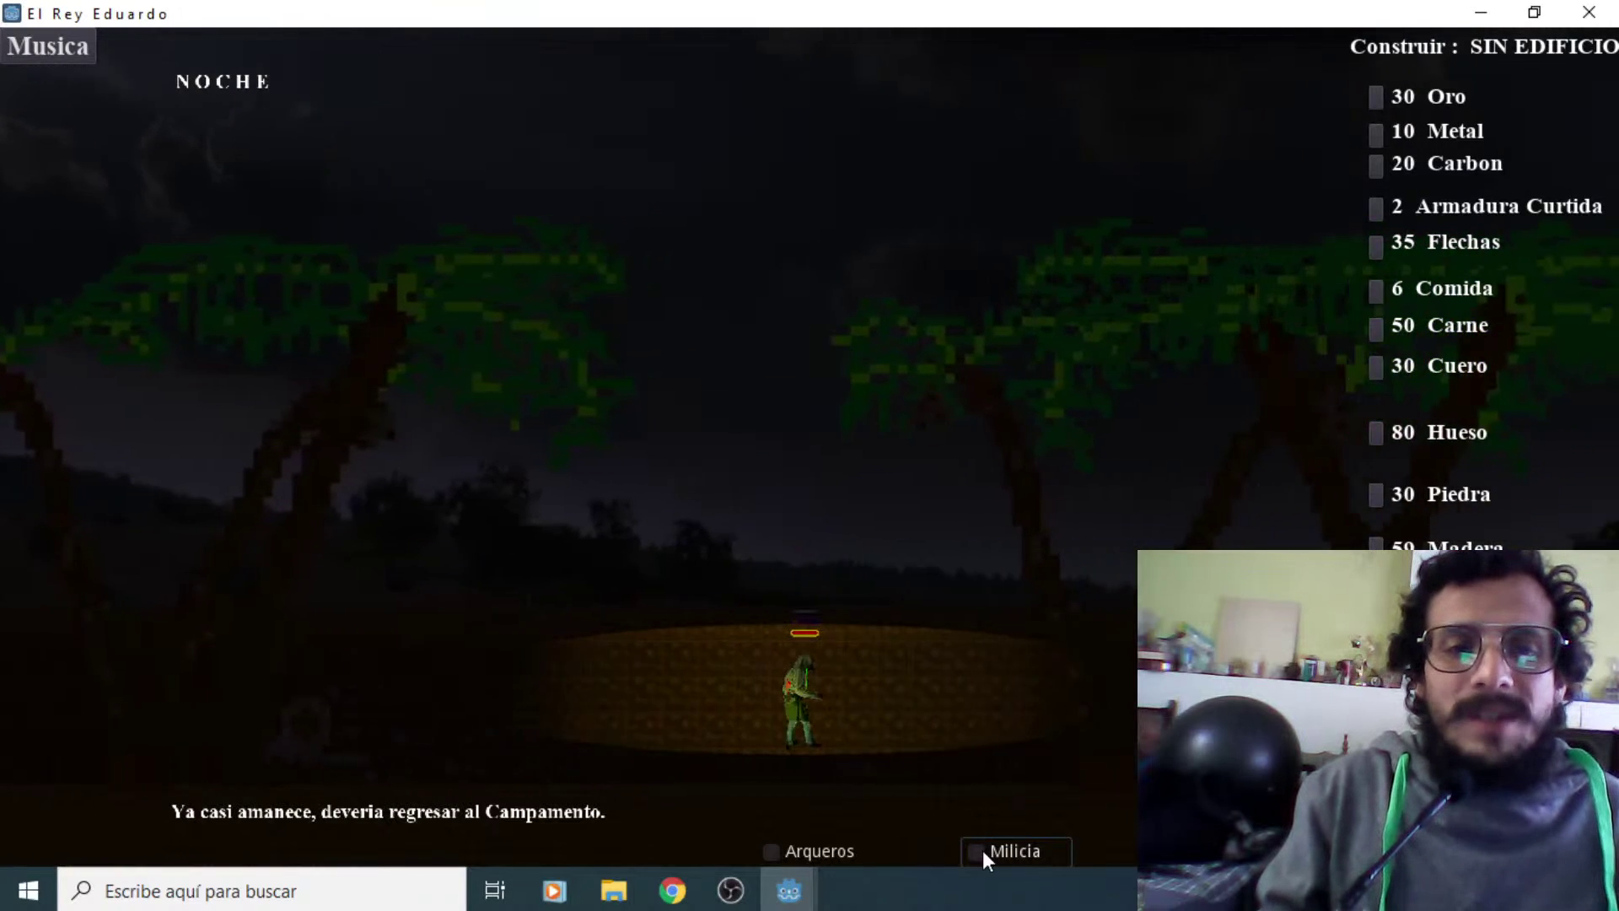
{"action": "key", "text": "Right"}
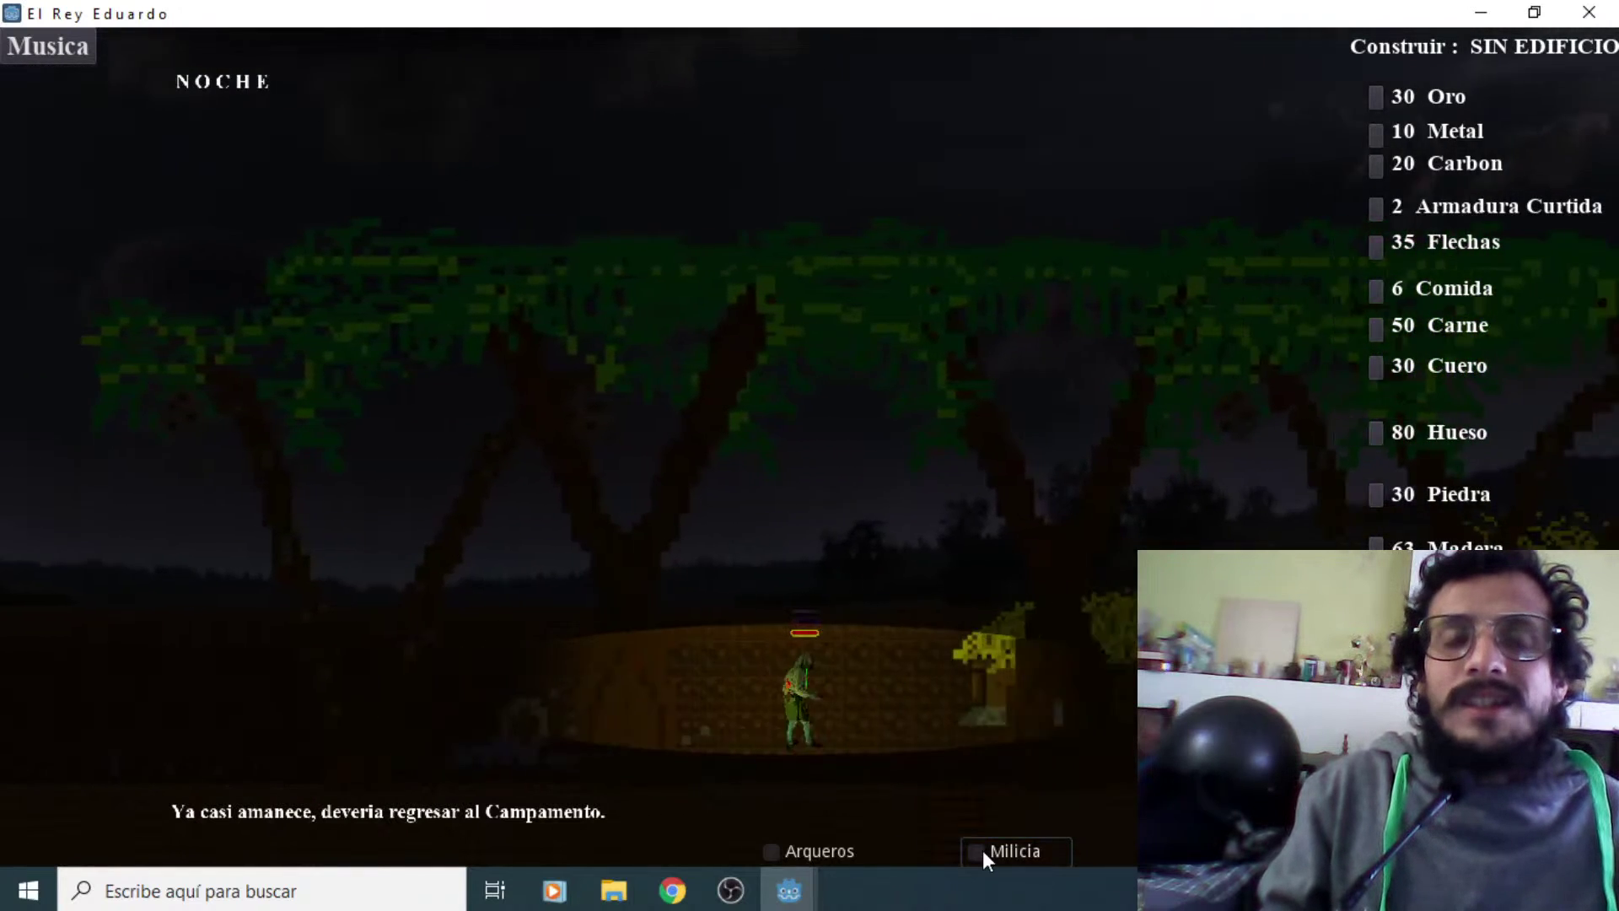
{"action": "key", "text": "Right"}
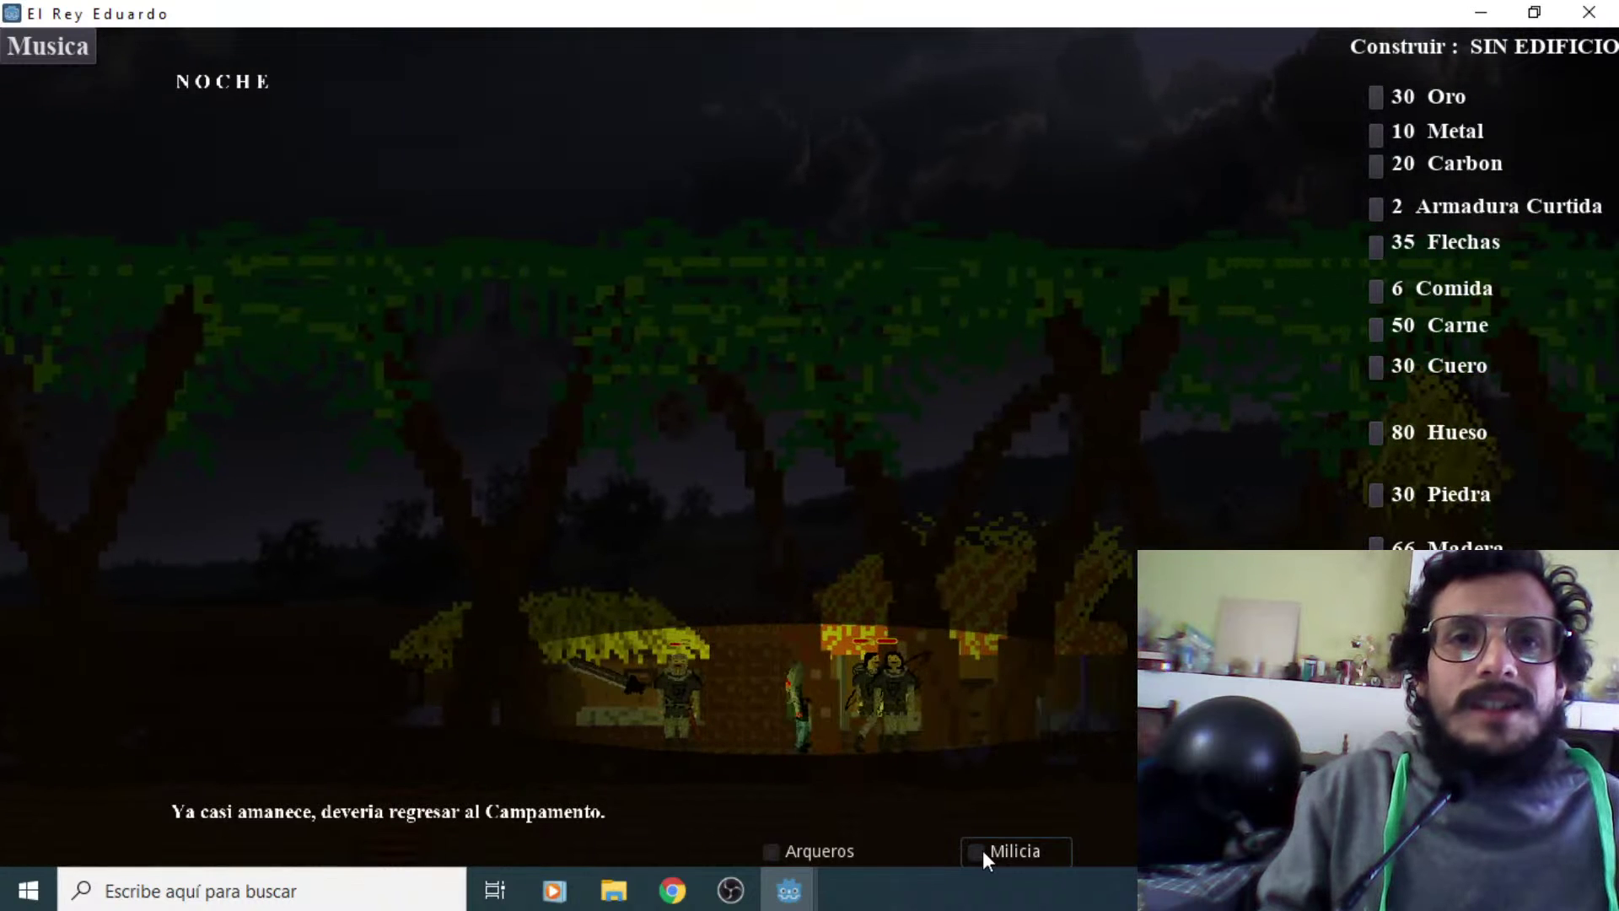
{"action": "key", "text": "Right"}
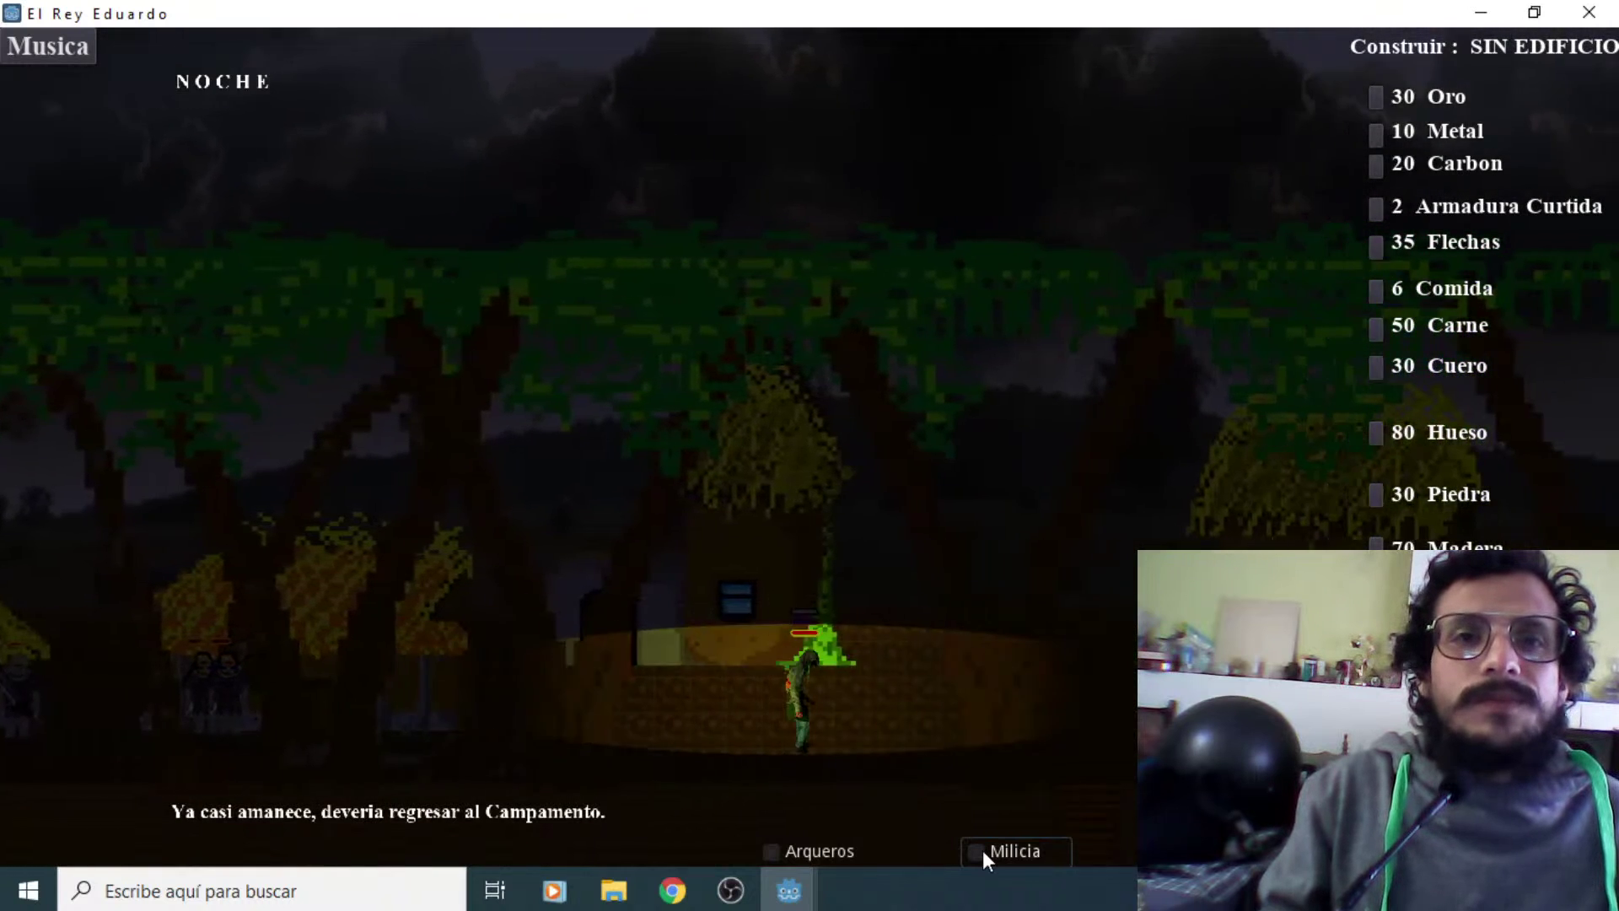
{"action": "key", "text": "Right"}
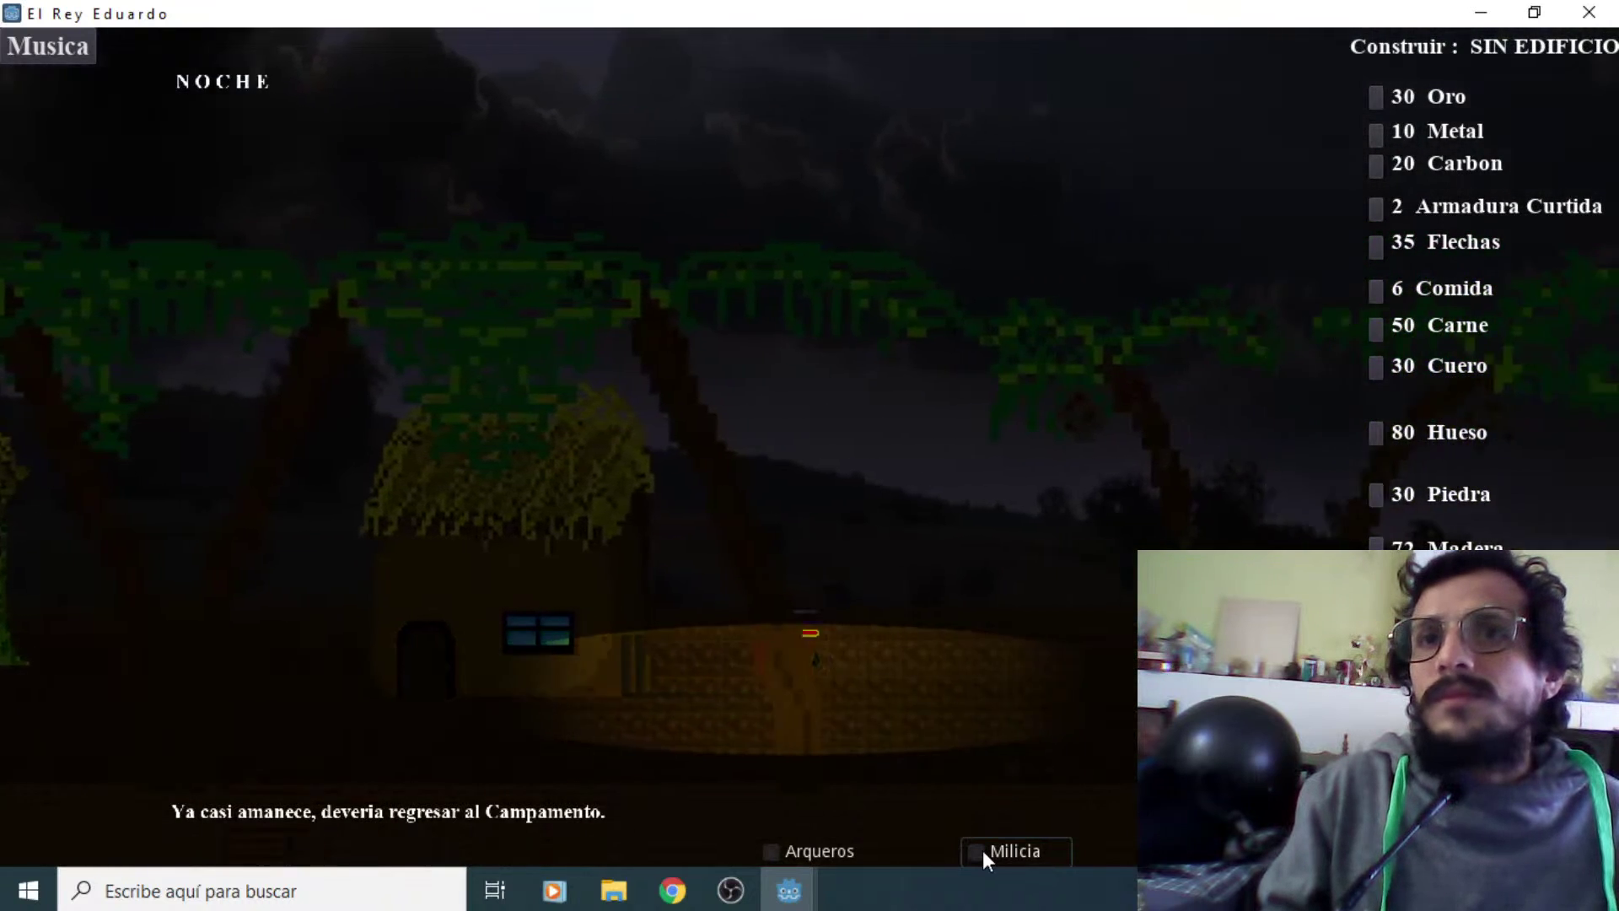
Leave the village, enter the camp through the gate frame and reach the resource building beyond it
{"action": "key", "text": "Right"}
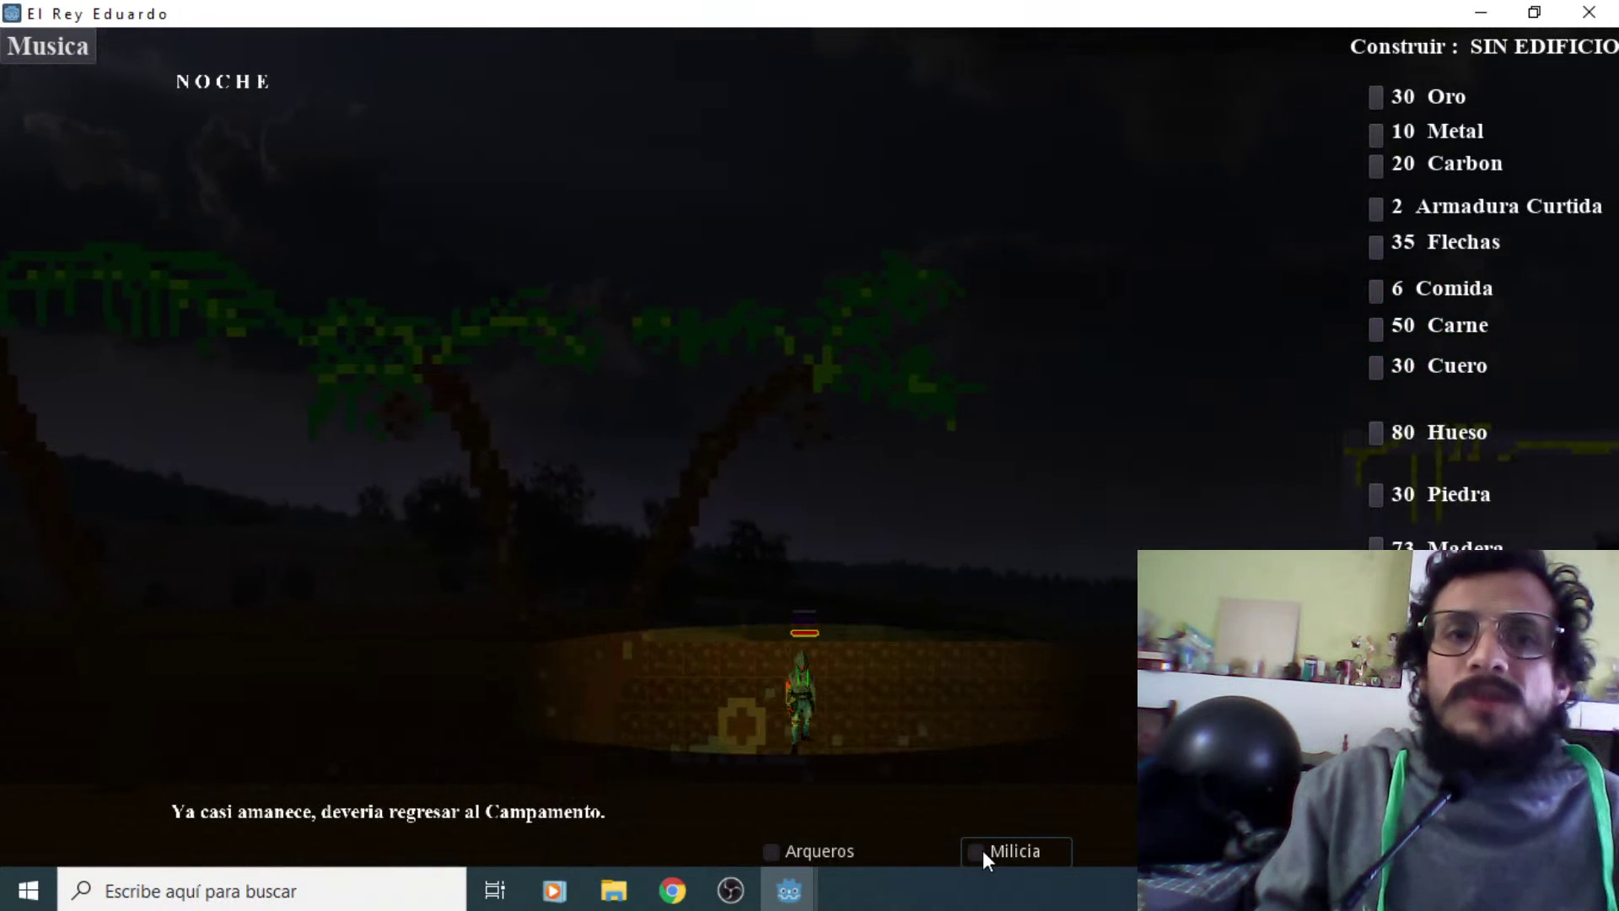
{"action": "key", "text": "Right"}
{"action": "key", "text": "Right"}
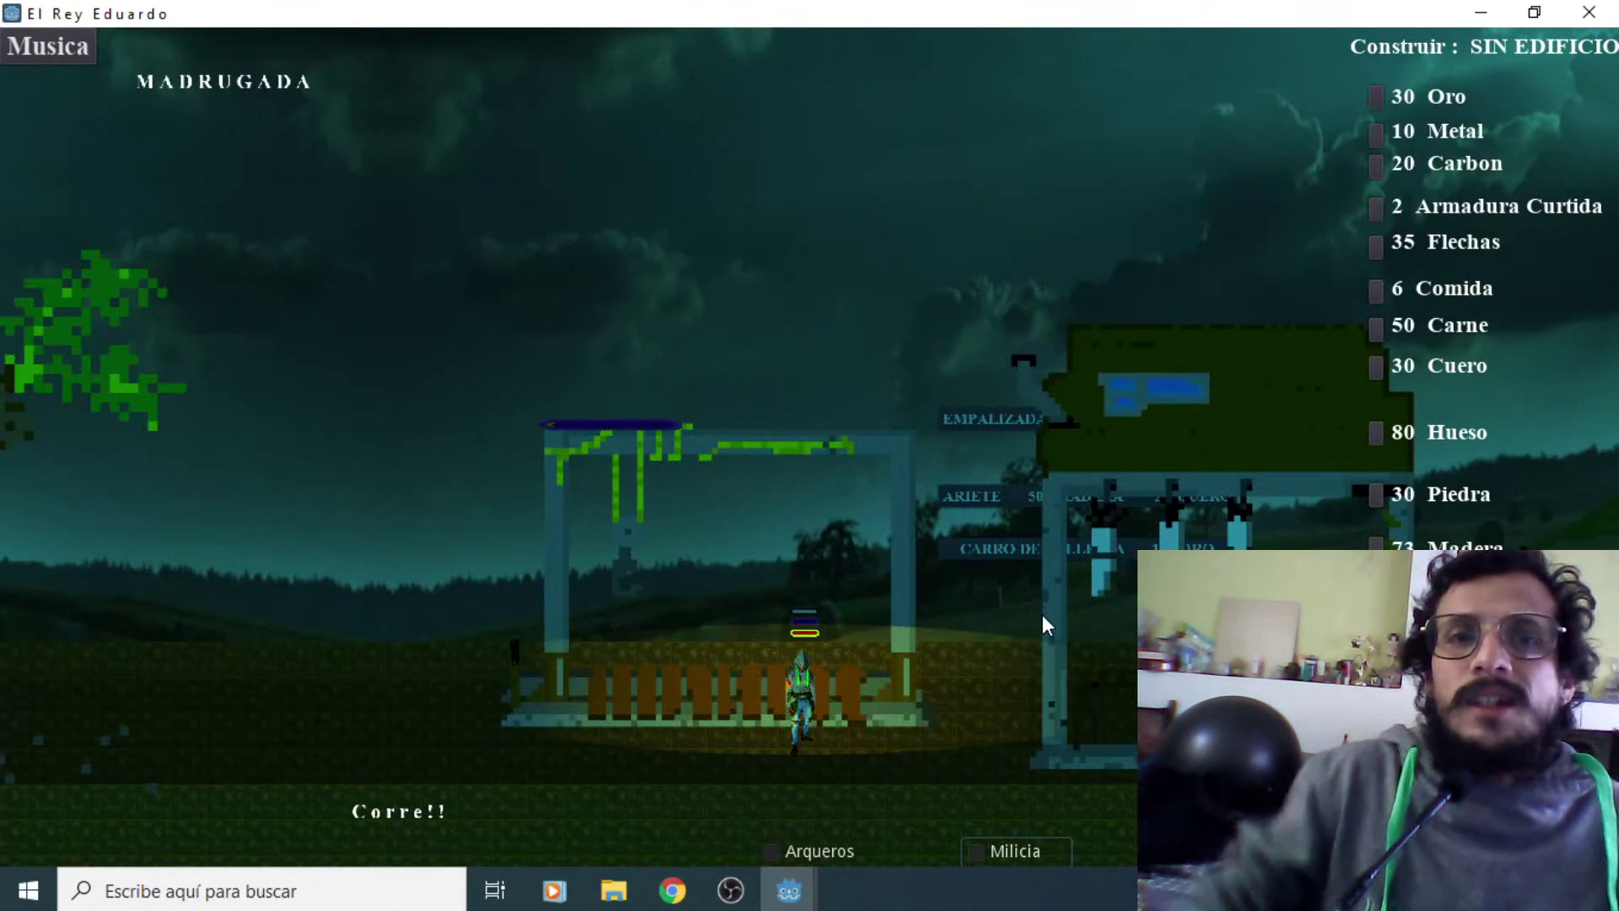
{"action": "key", "text": "Right"}
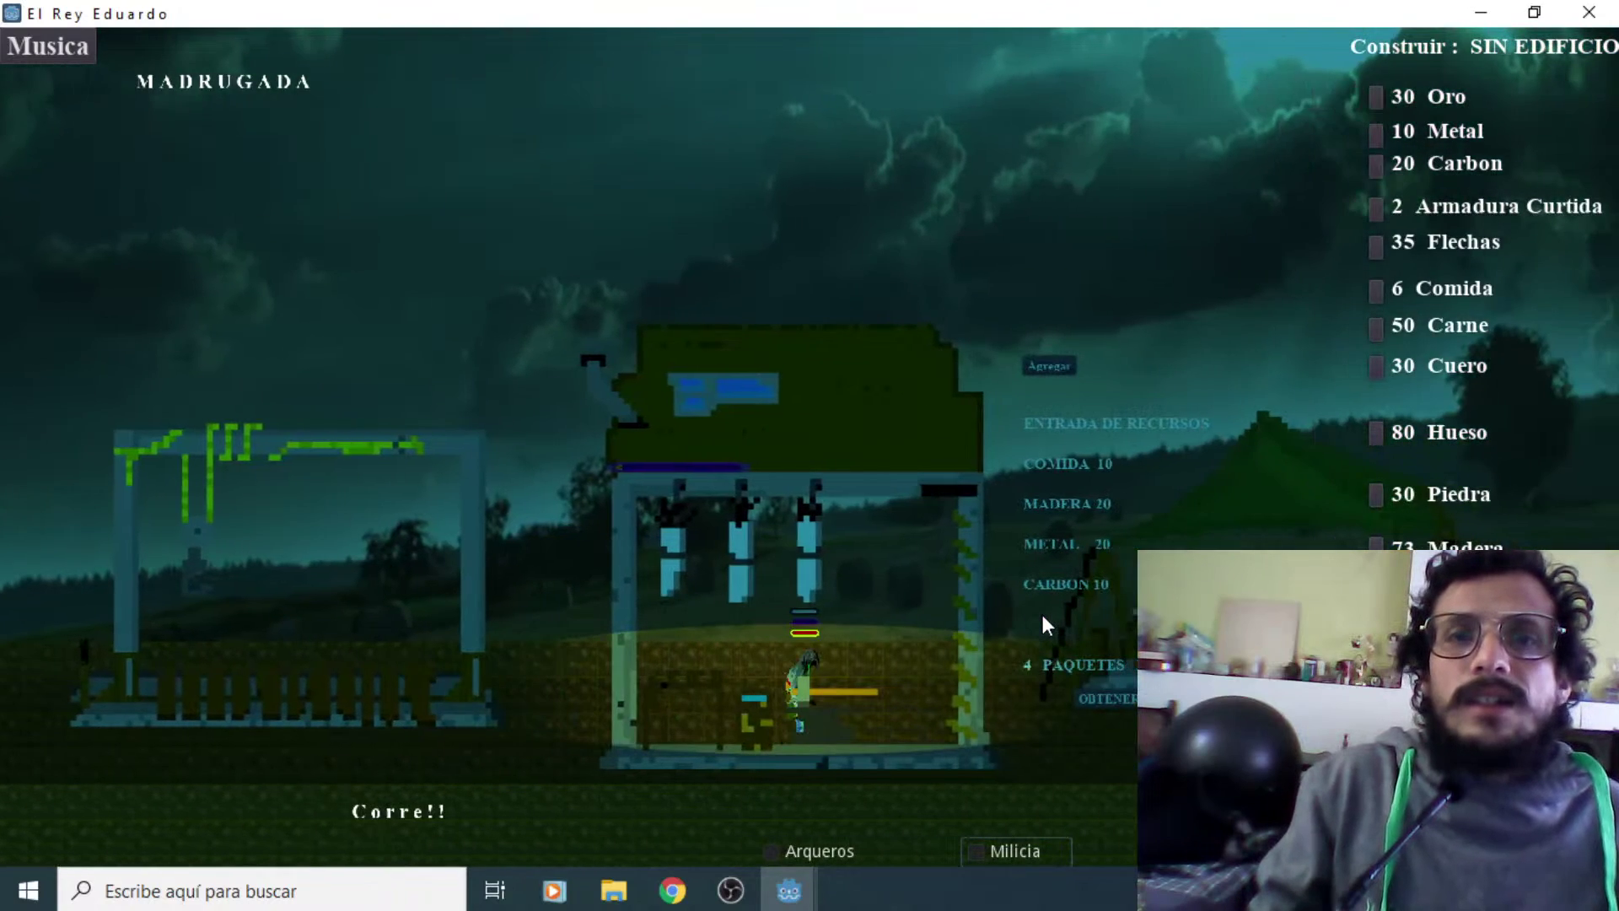
Run back from the camp to the troops at the village stalls and turn Arqueros and Milicia back on
{"action": "key", "text": "Left"}
{"action": "key", "text": "Left"}
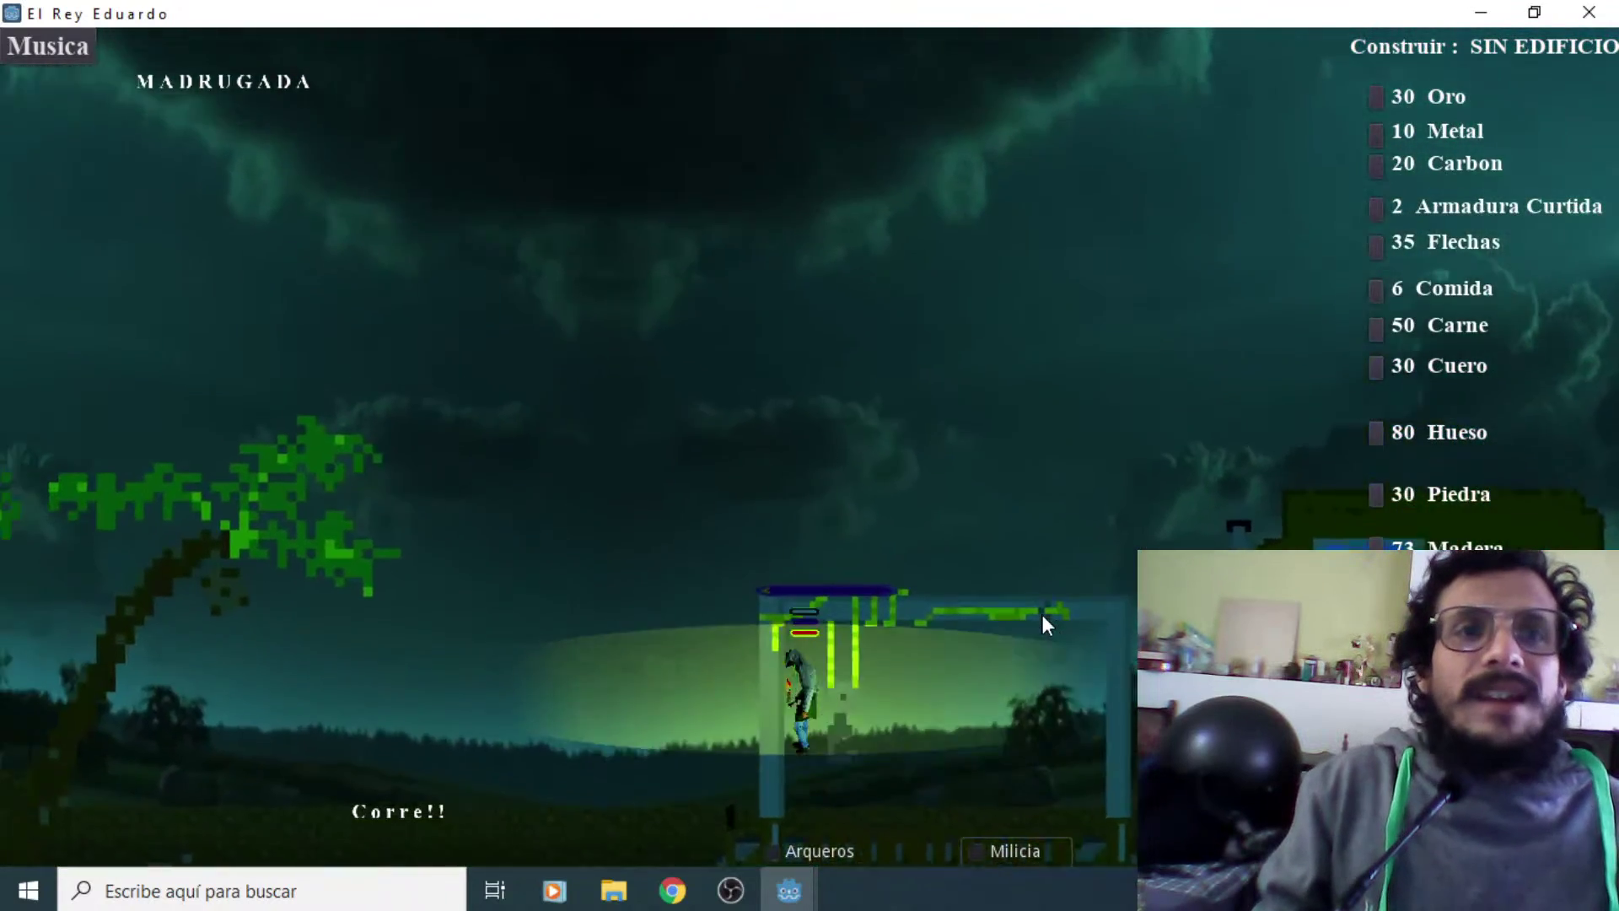
{"action": "key", "text": "Left"}
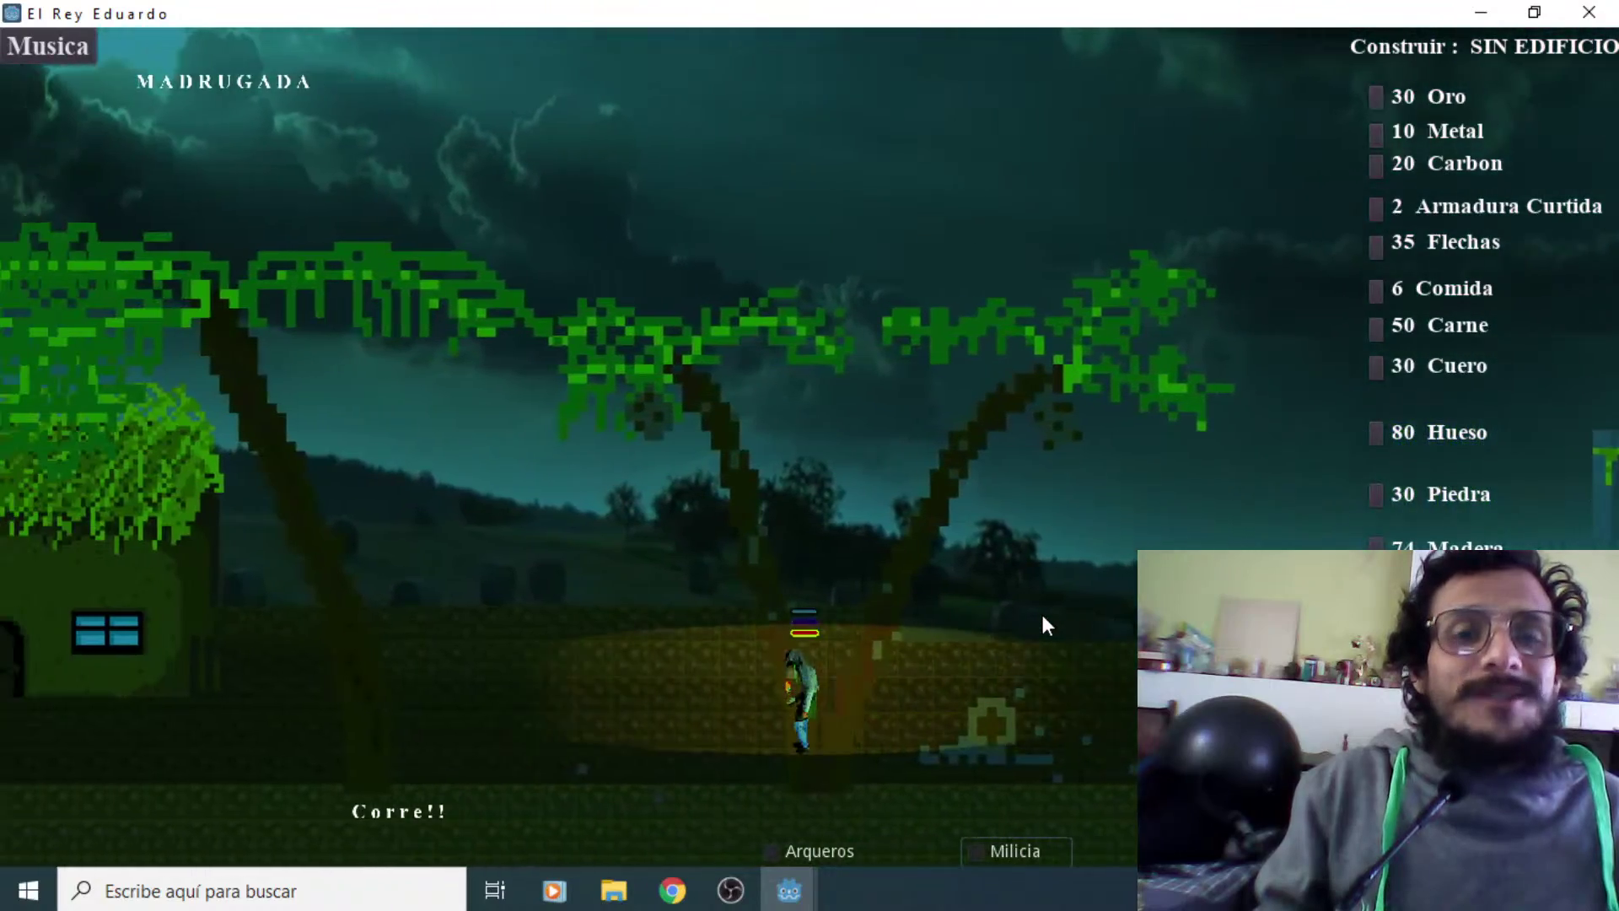
{"action": "key", "text": "Left"}
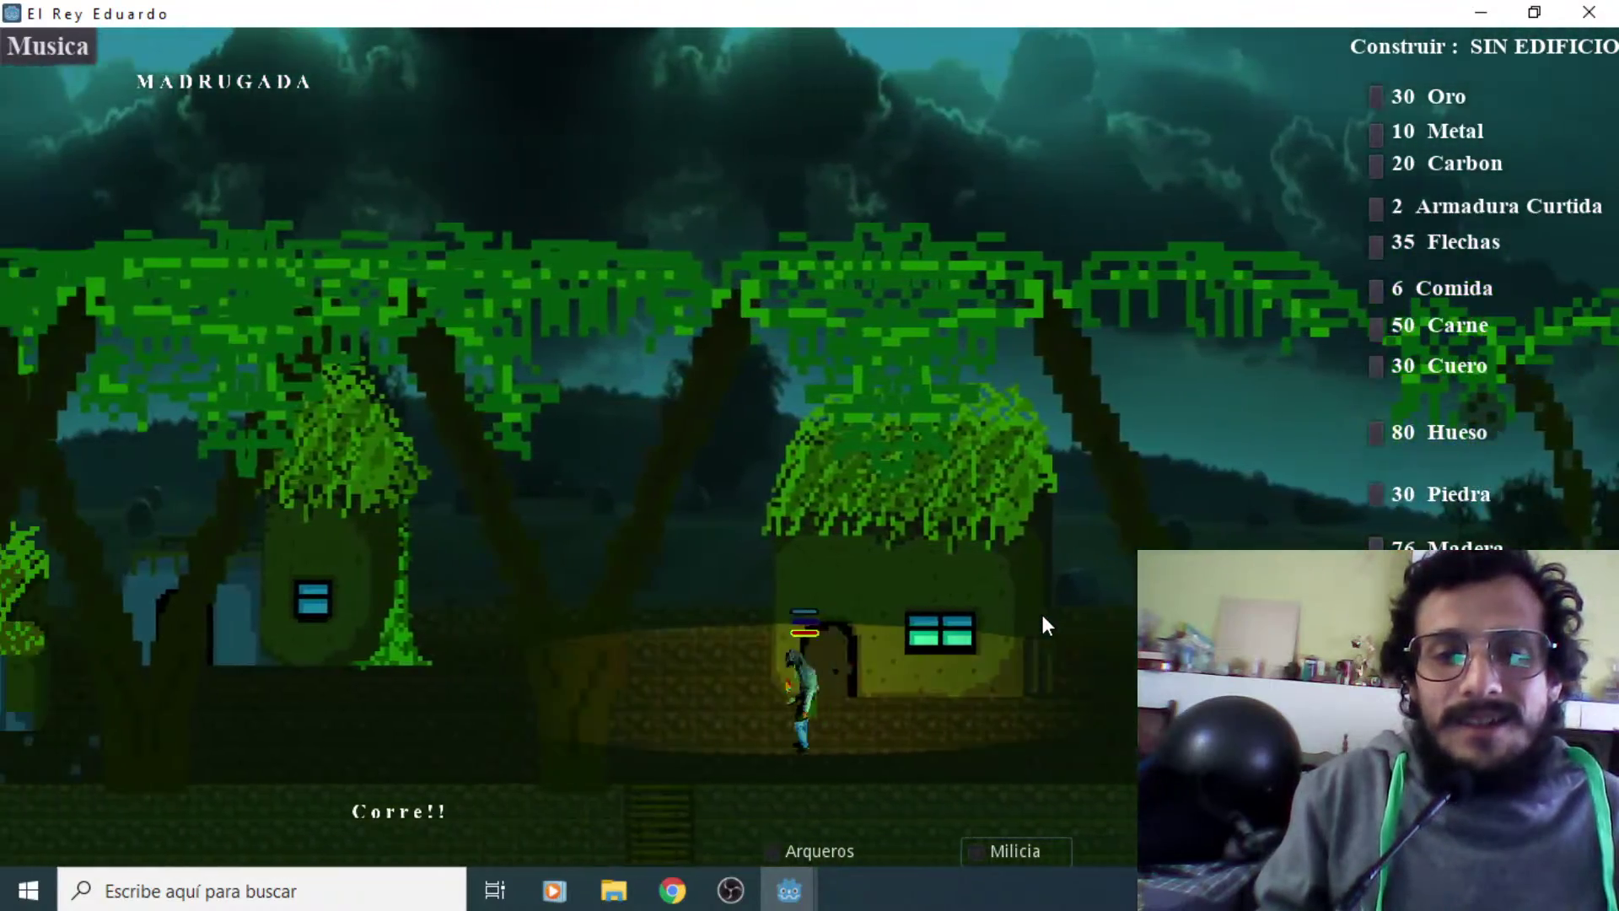
Lead the troops from the yellow thatched shelter to the stone tower and shift back and forth outside it during the attack
{"action": "key", "text": "Left"}
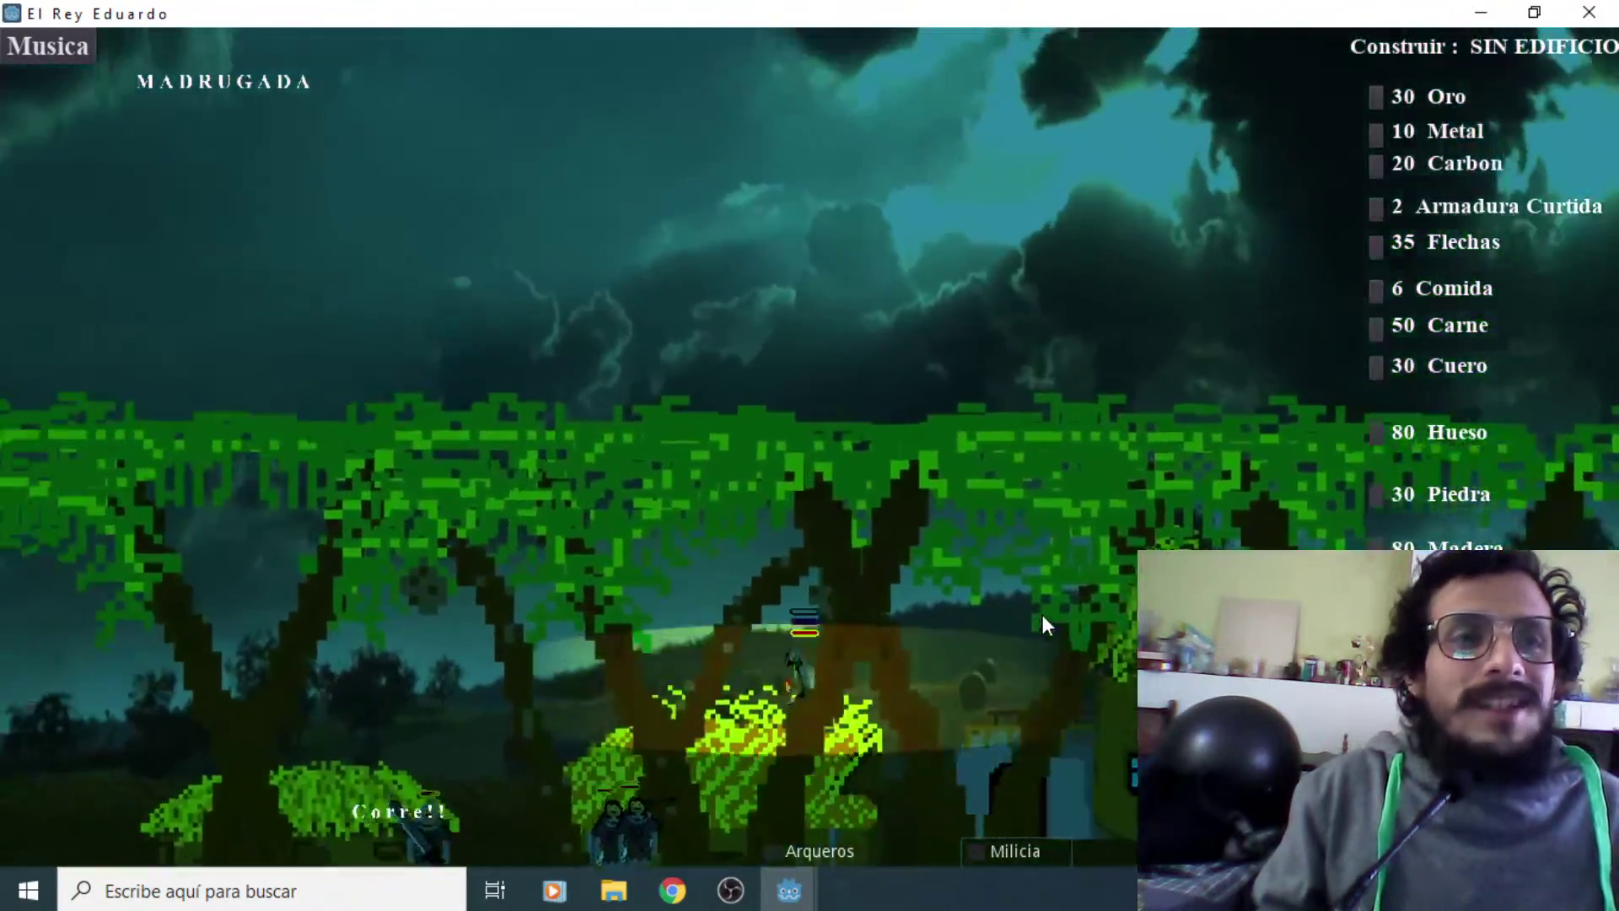
{"action": "key", "text": "Left"}
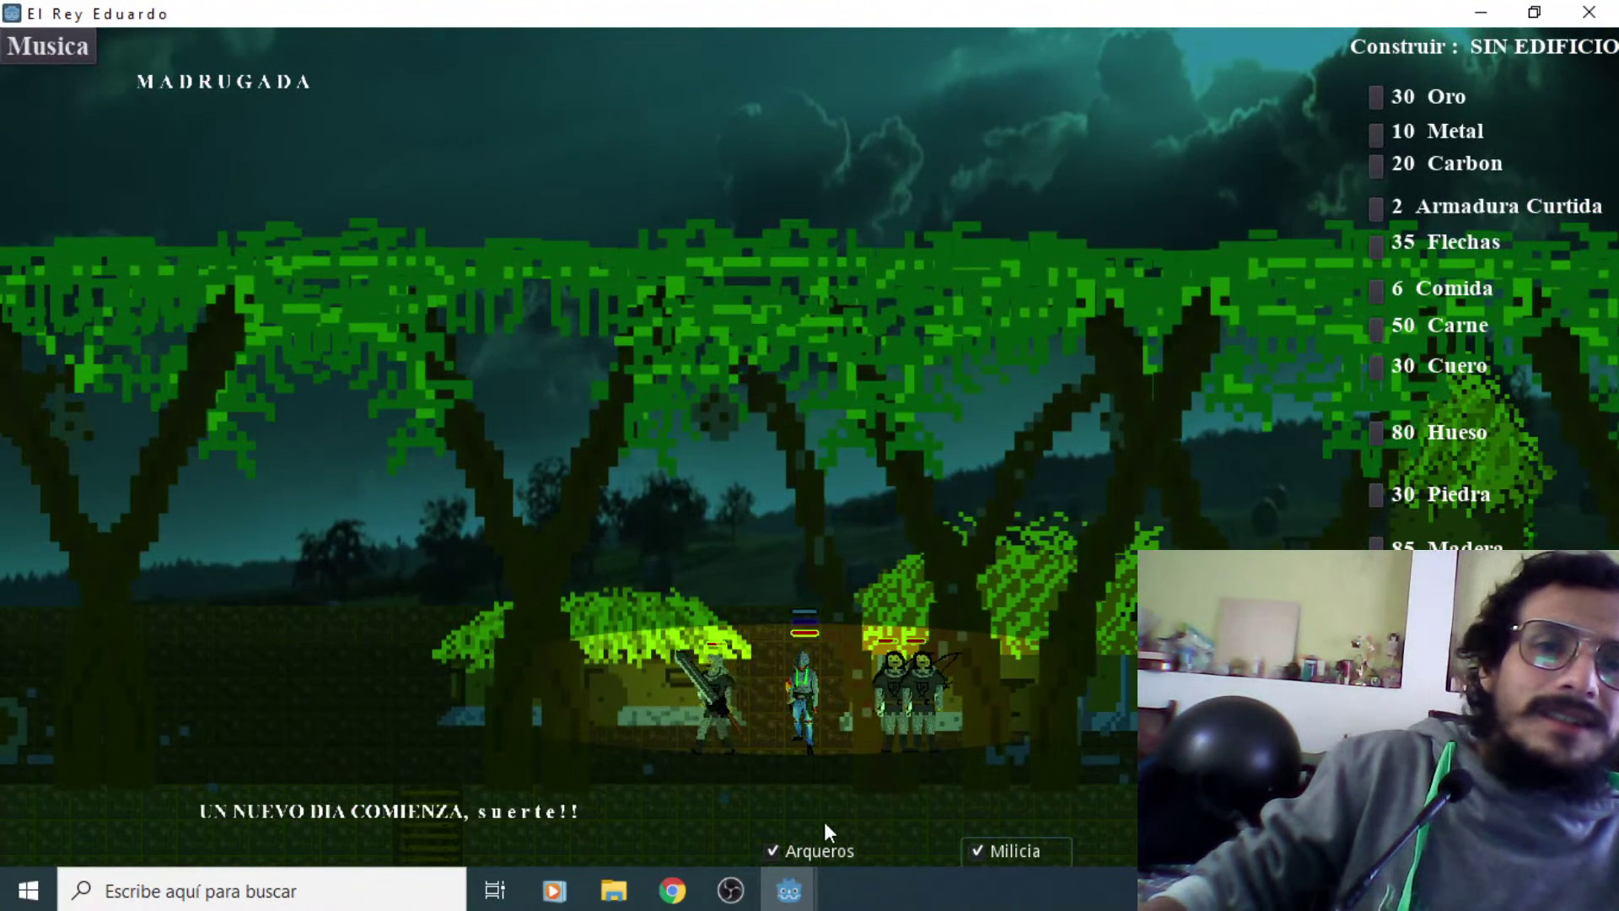
{"action": "key", "text": "Left"}
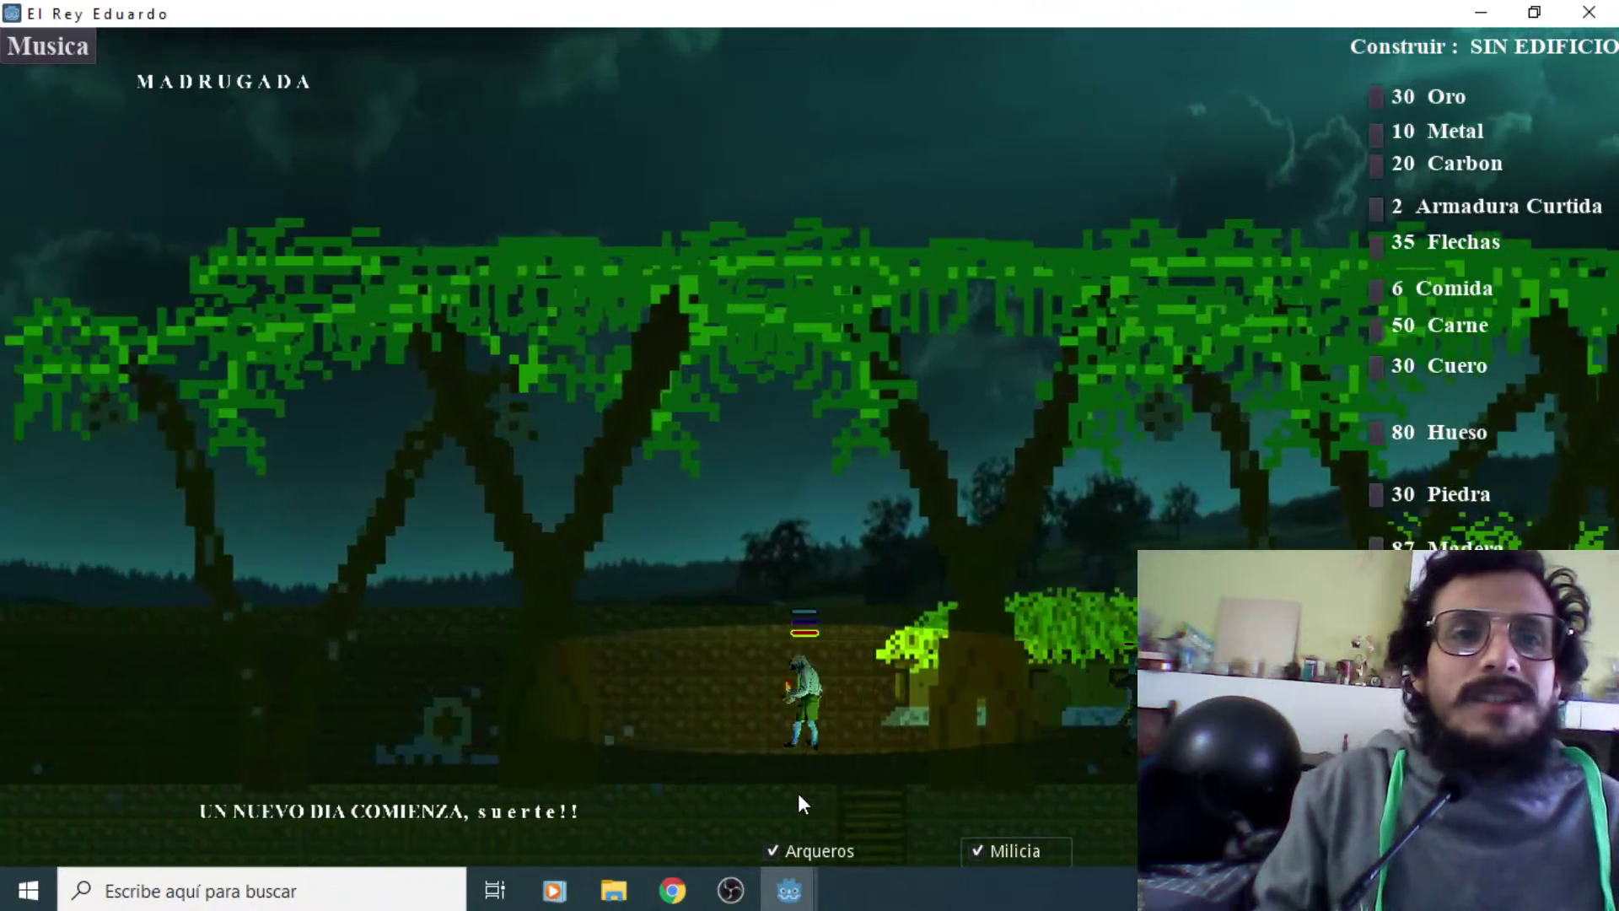
{"action": "key", "text": "Left"}
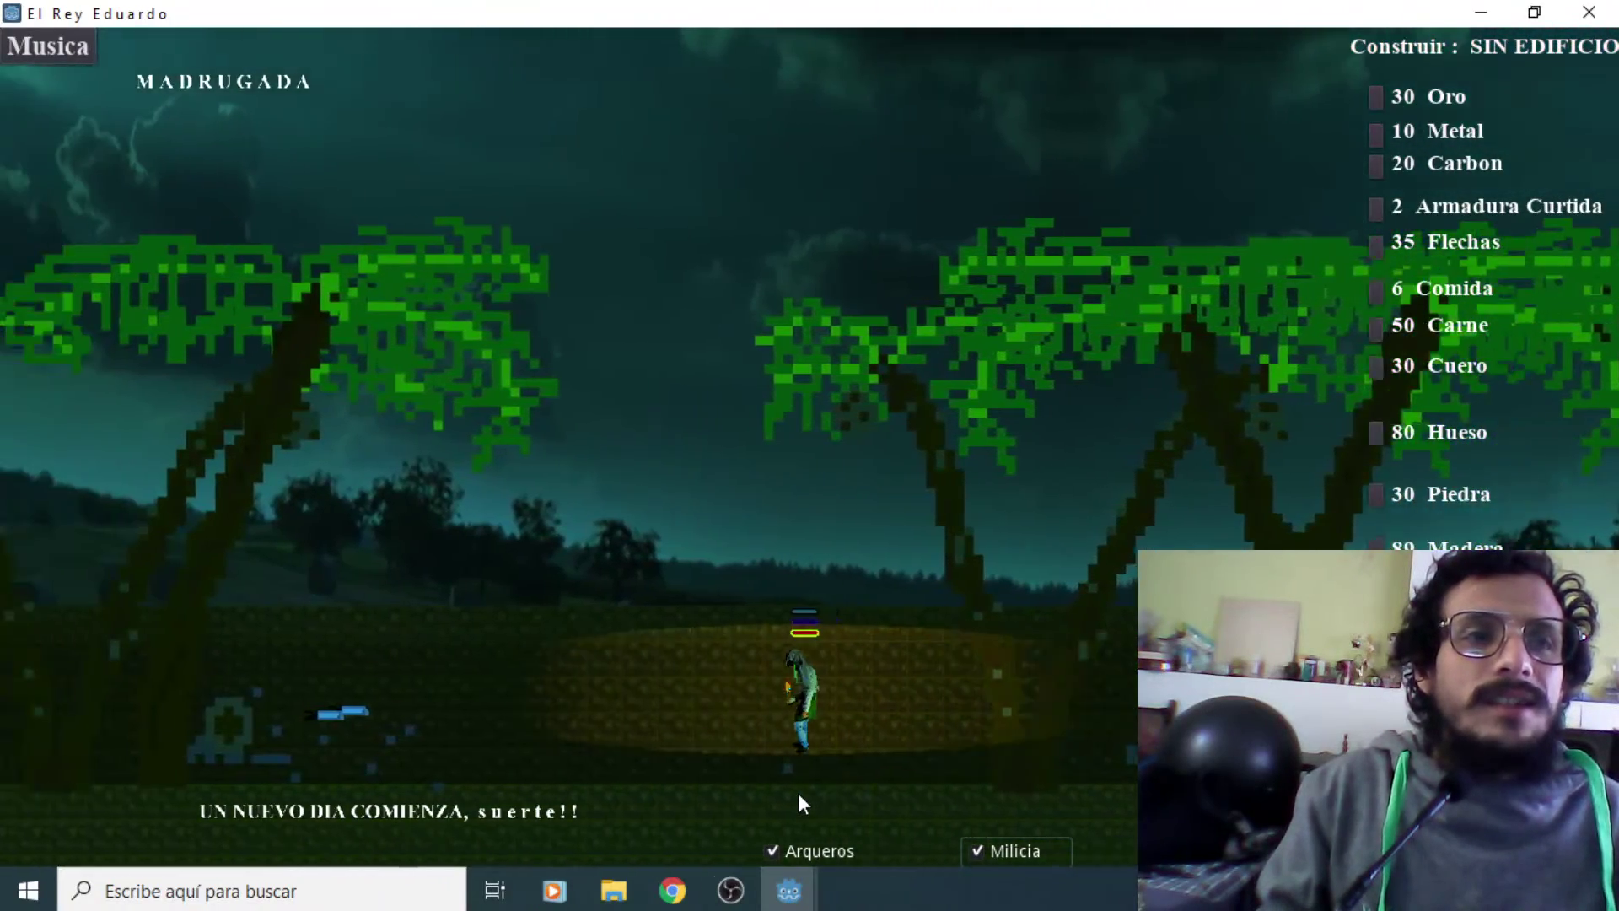
{"action": "key", "text": "Left"}
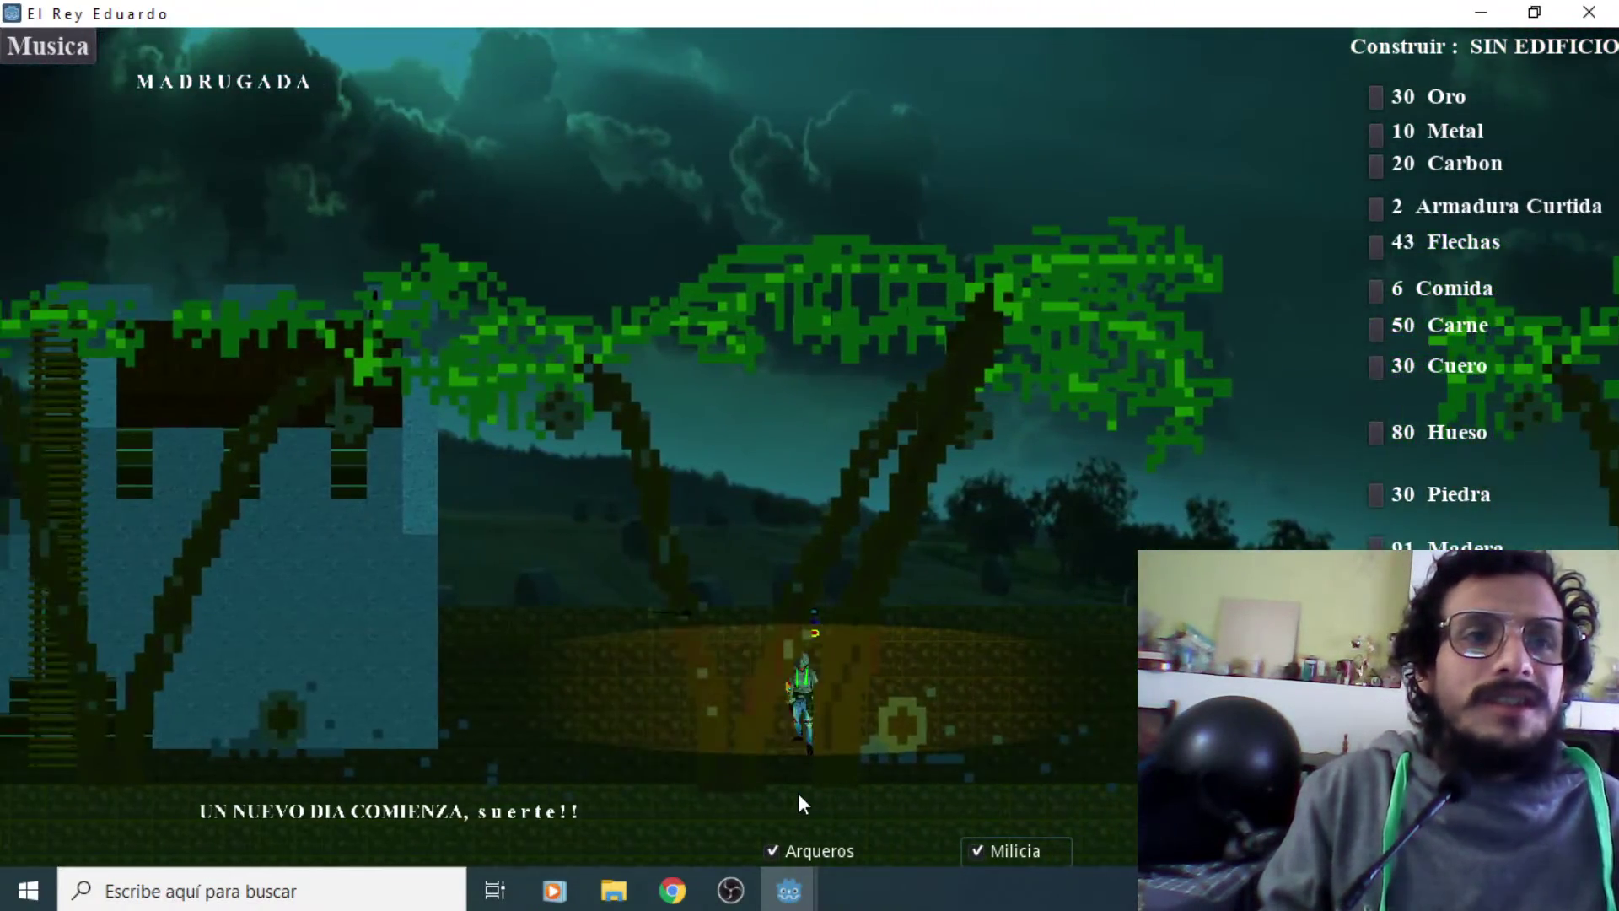
{"action": "key", "text": "Left"}
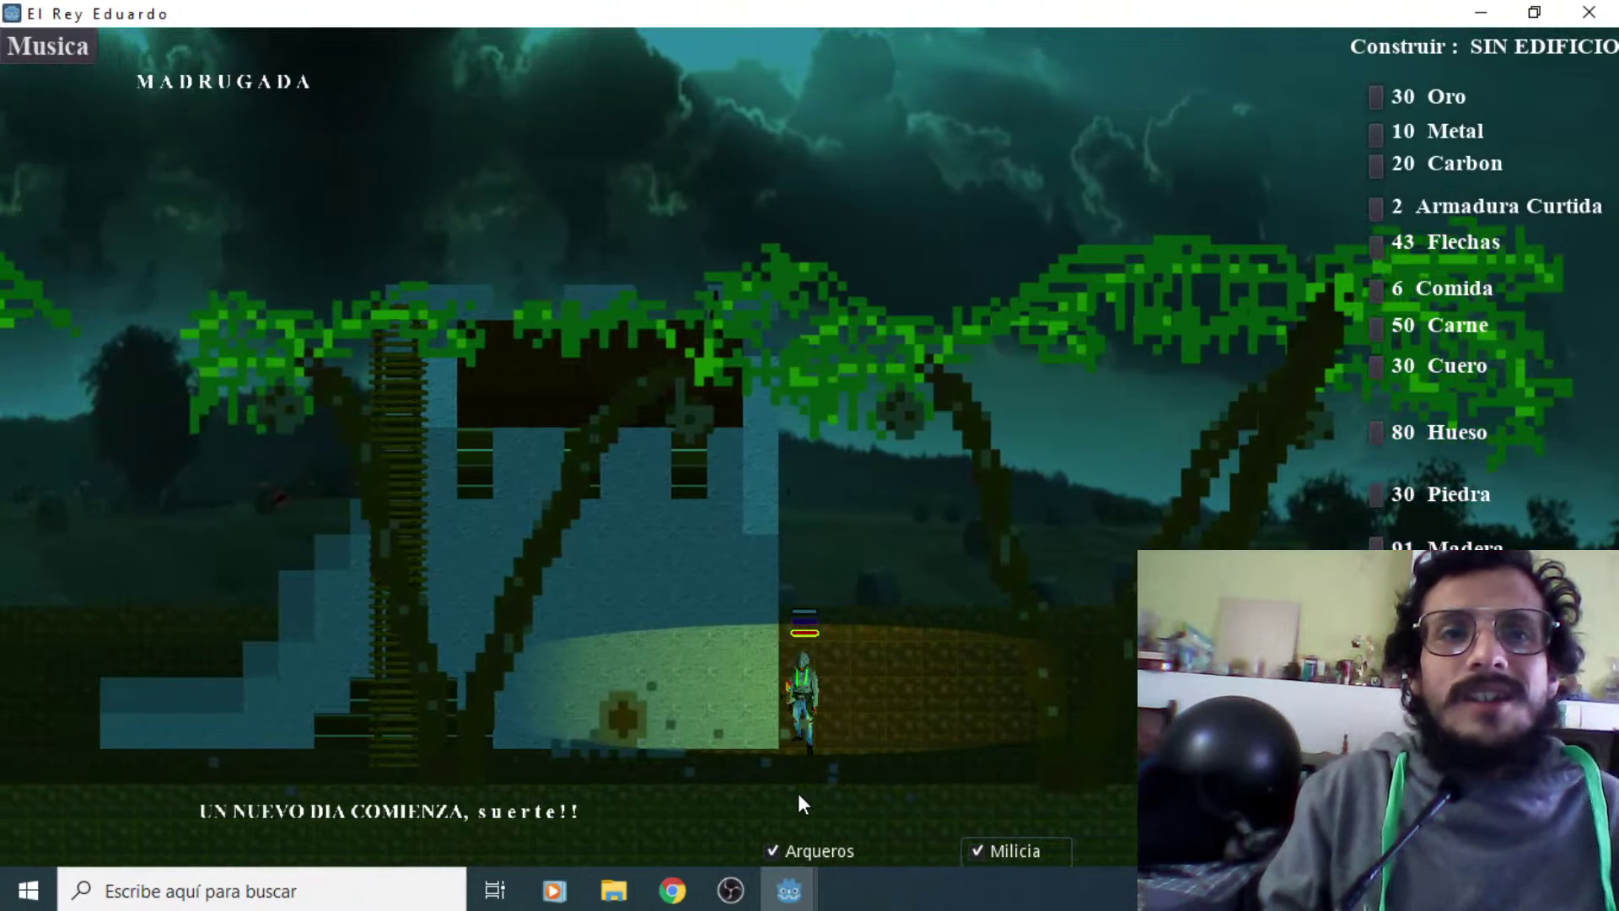
{"action": "key", "text": "Right"}
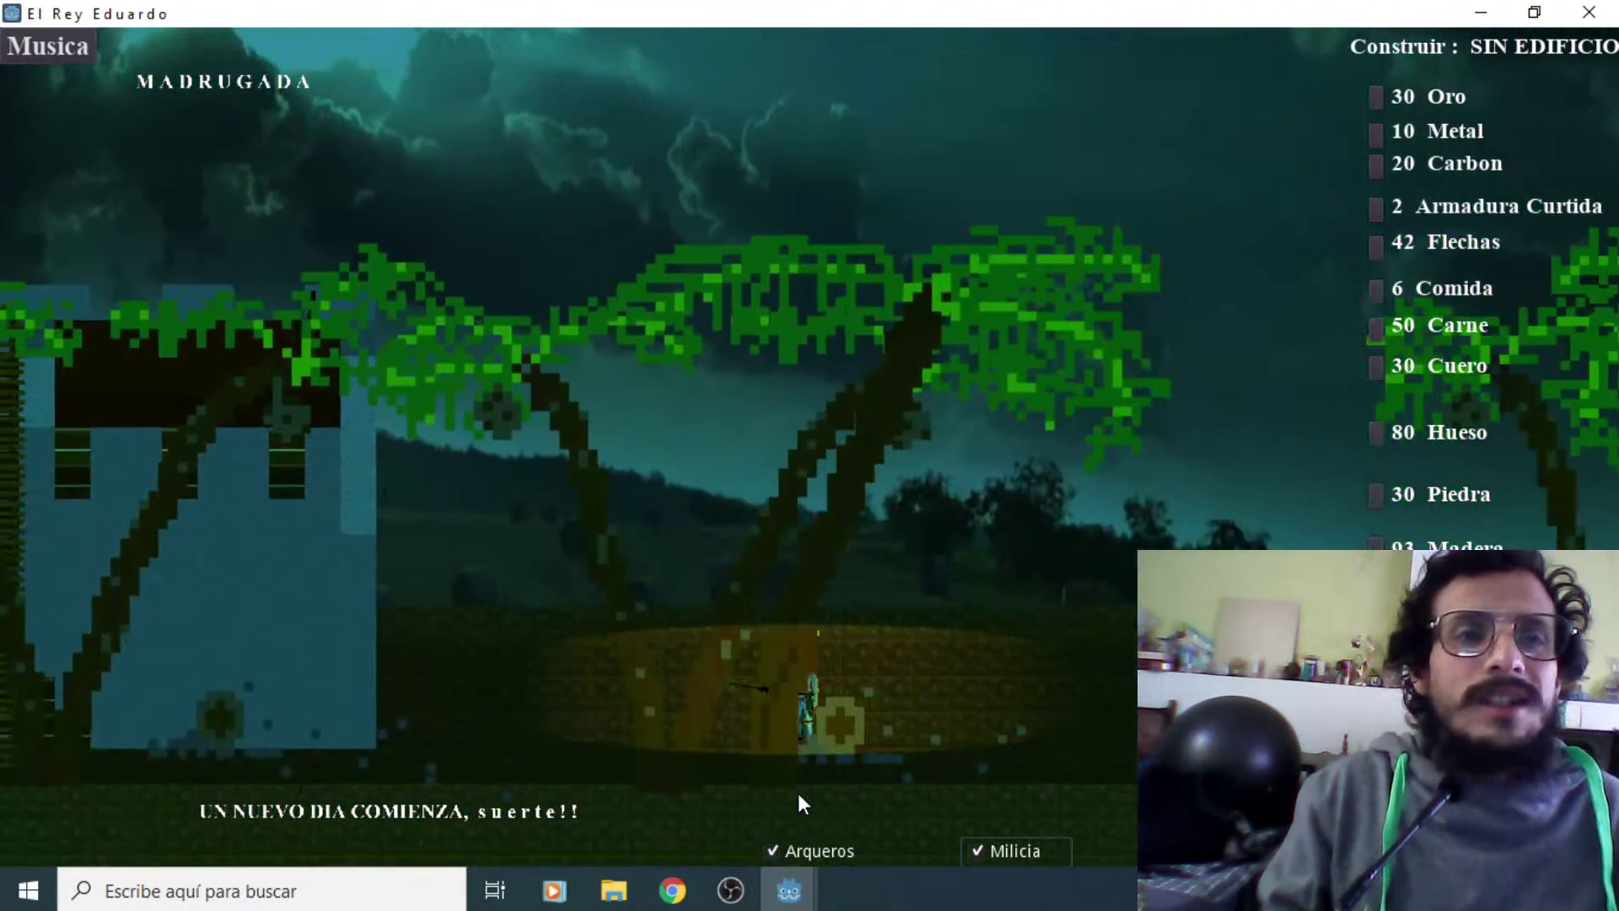
{"action": "key", "text": "Left"}
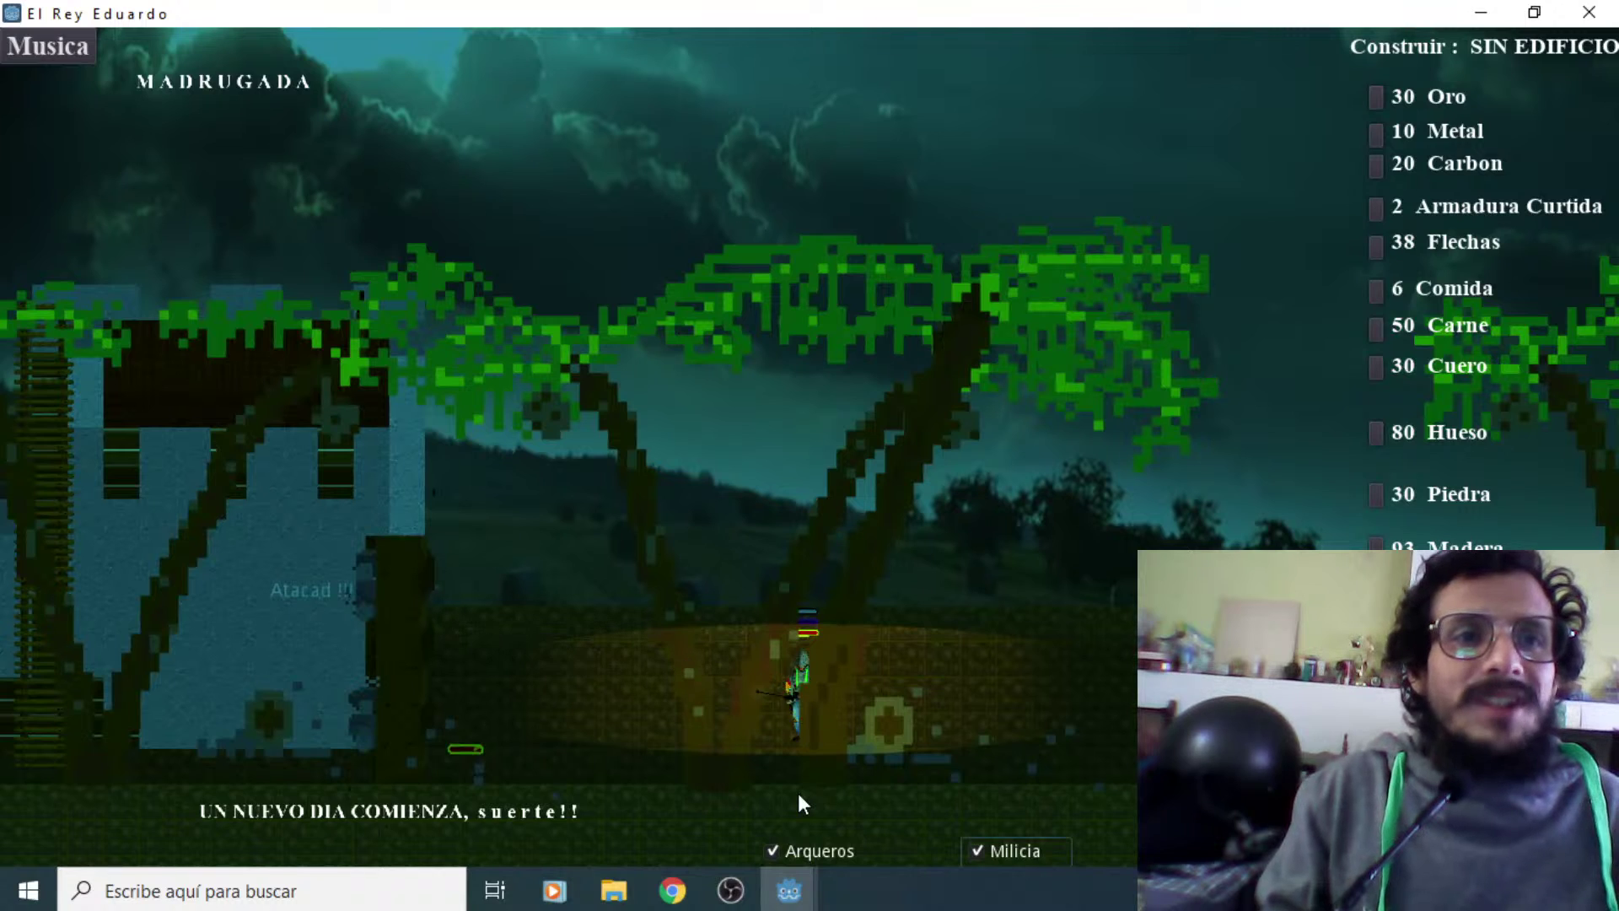
Shoot several arrows towards the stone tower from beneath the palm trees
{"action": "key", "text": "space"}
{"action": "key", "text": "space"}
{"action": "key", "text": "space"}
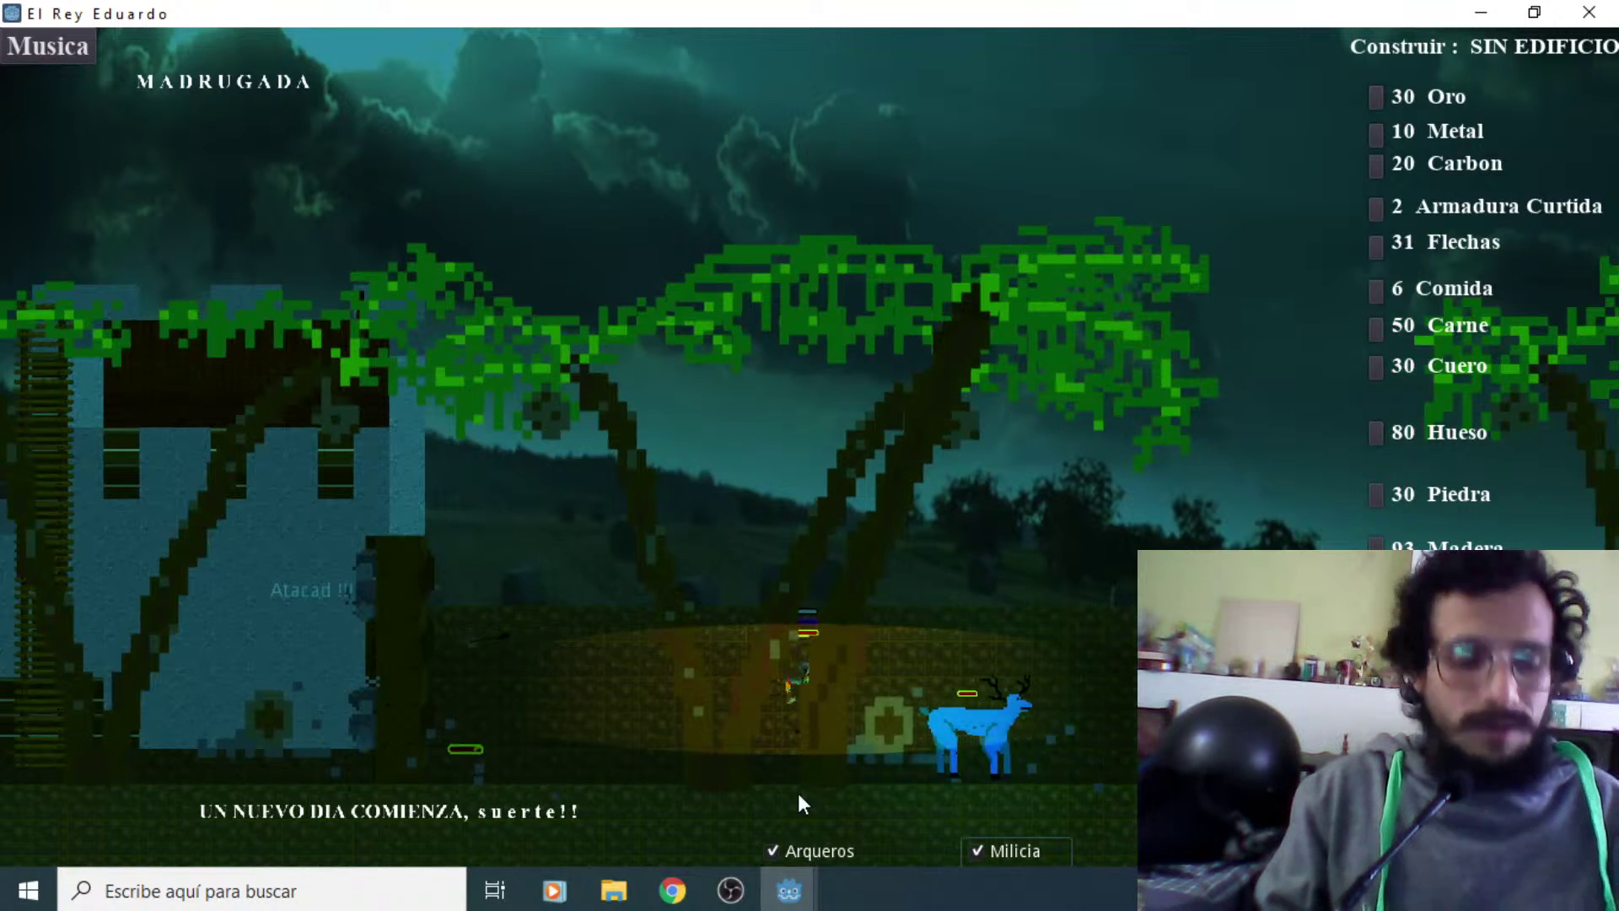
Hunt the blue deer near the stone tower with the sword and collect its meat, leather and bone
{"action": "key", "text": "w"}
{"action": "key", "text": "Right"}
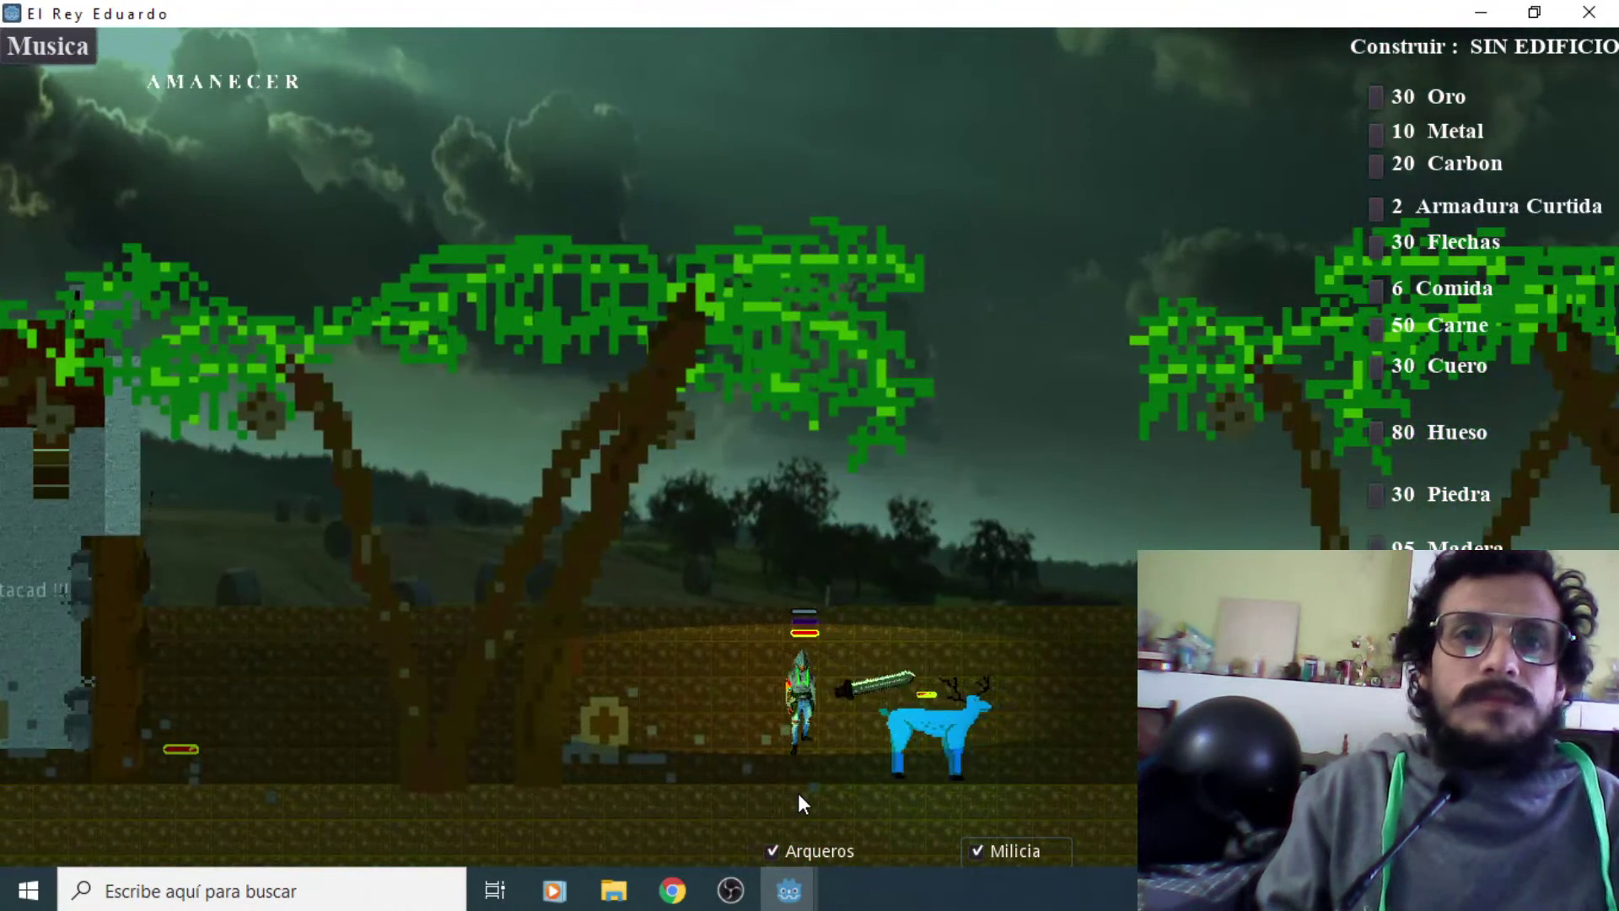
{"action": "key", "text": "Right"}
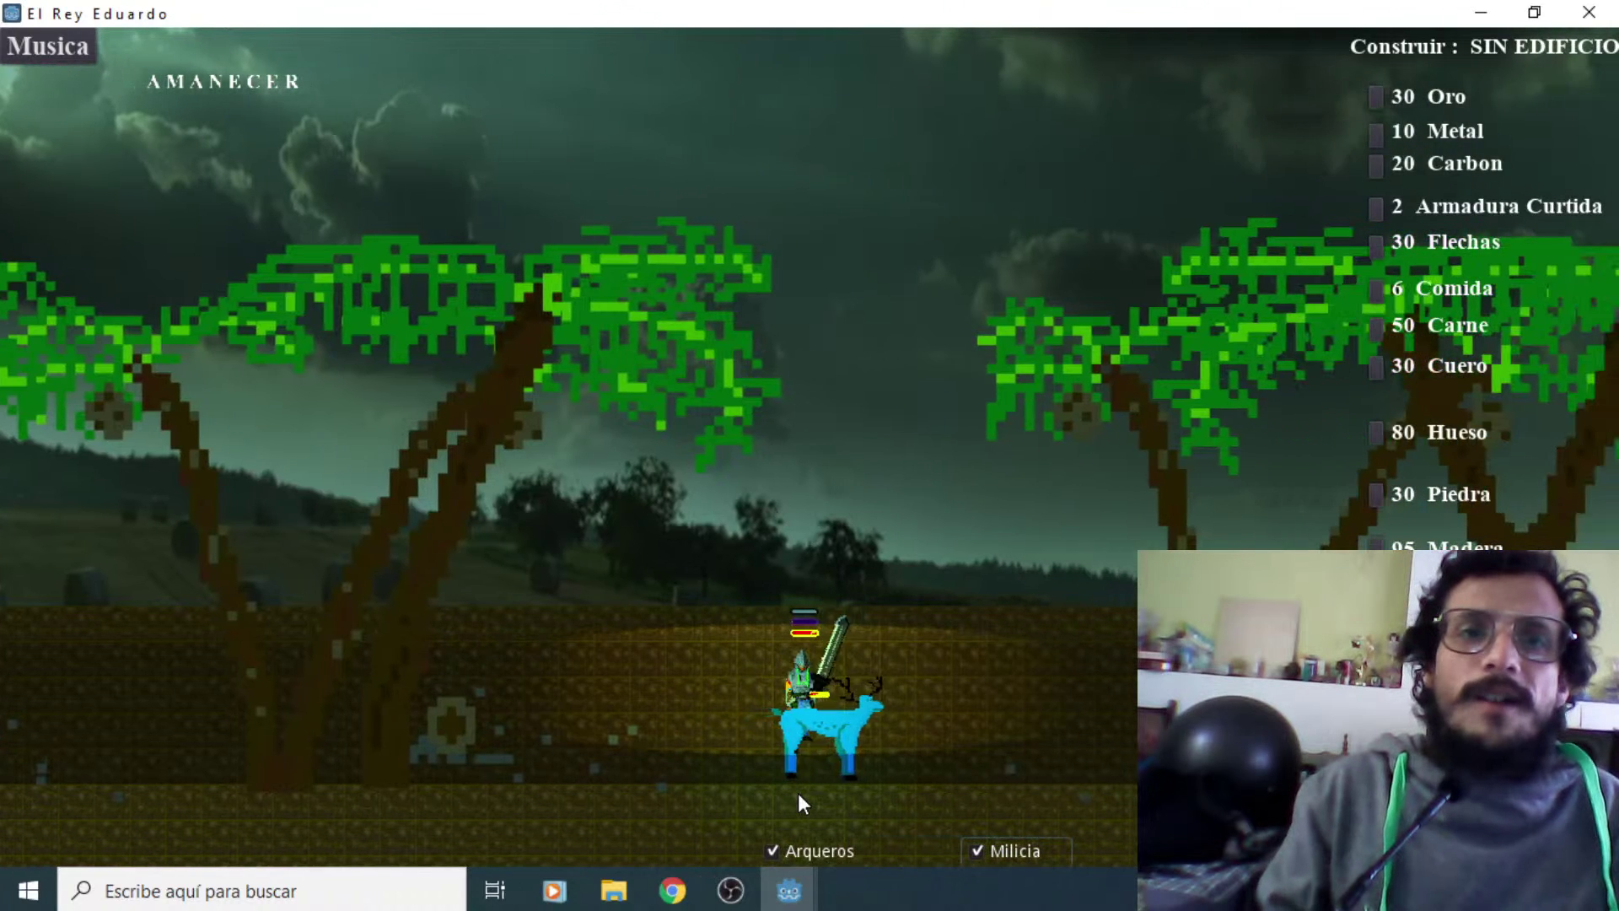
{"action": "key", "text": "Left"}
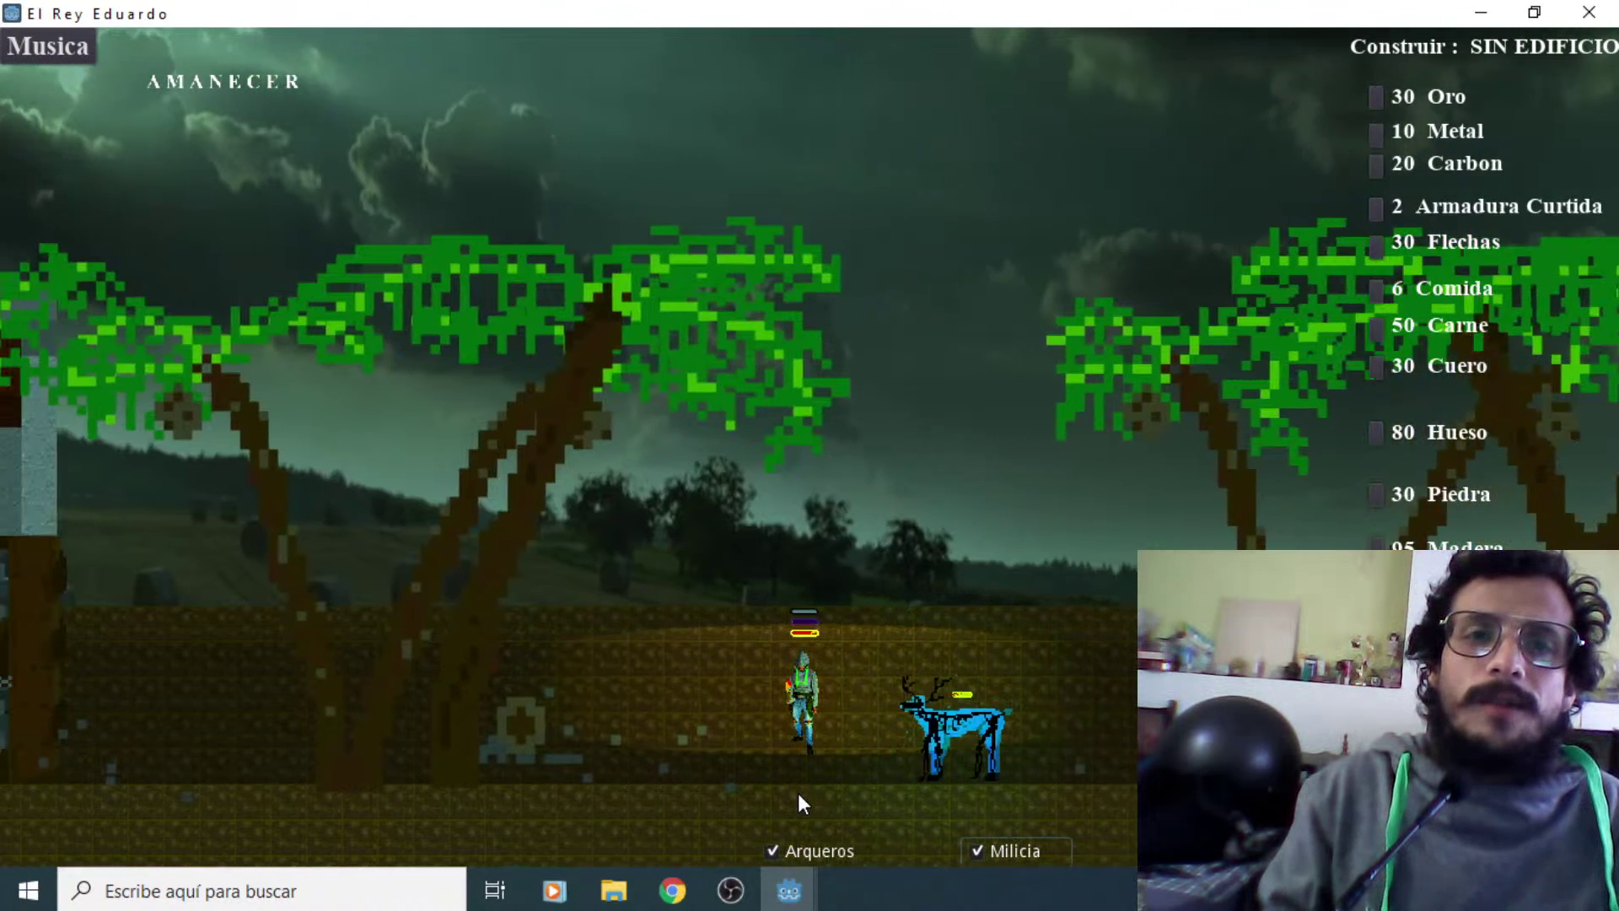
{"action": "key", "text": "Right"}
{"action": "key", "text": "Left"}
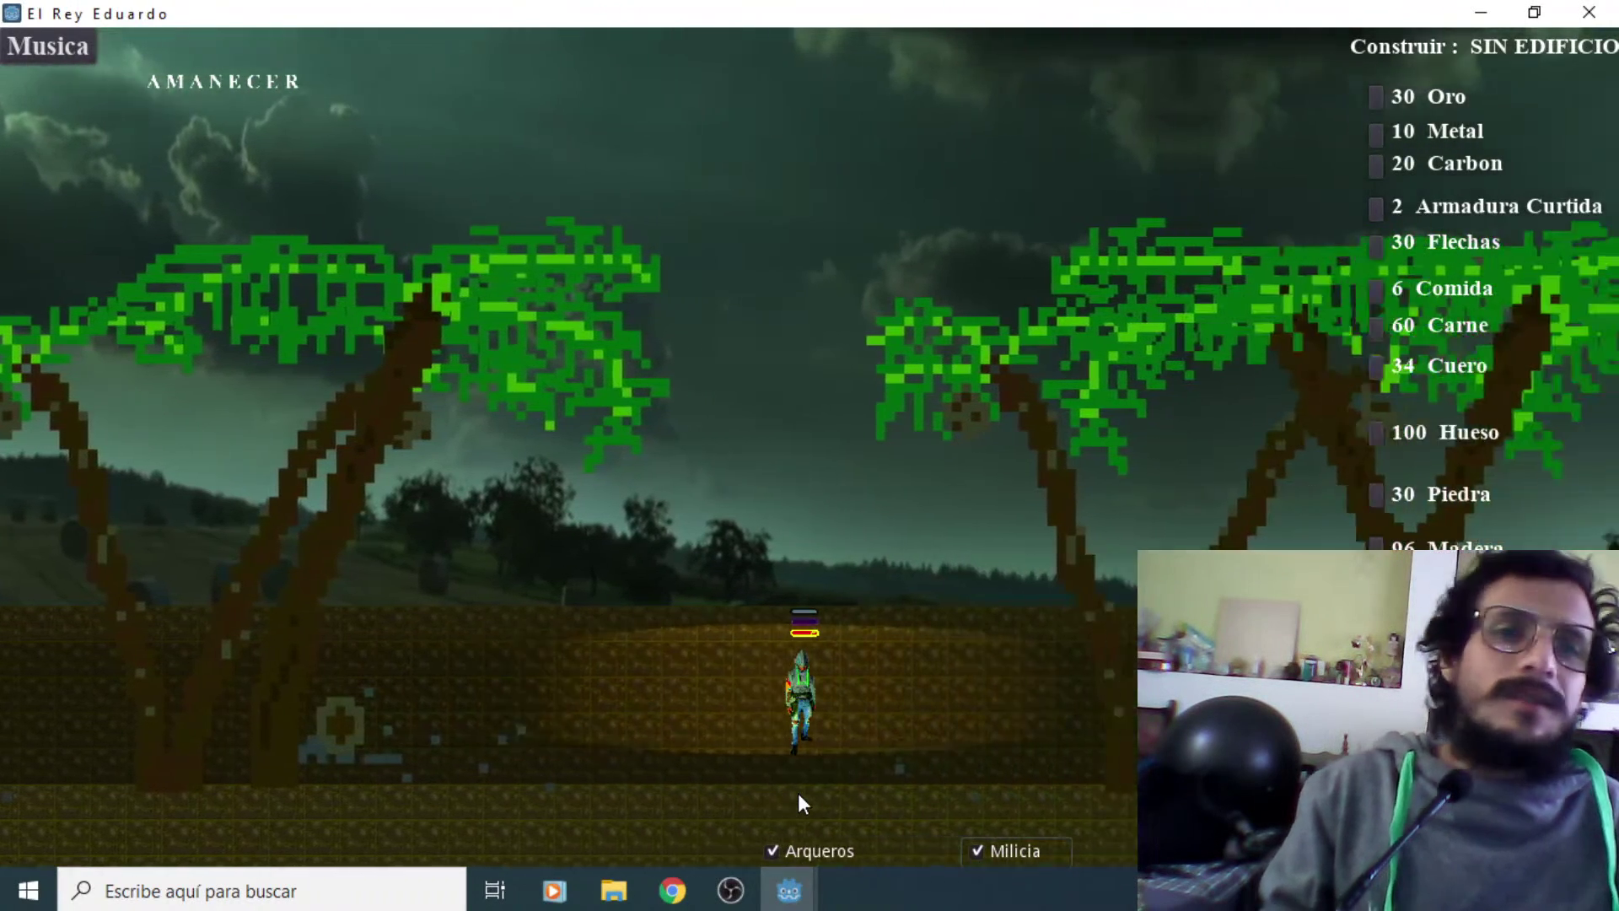
Return to the stone tower's wooden gate and strike it repeatedly with the sword
{"action": "key", "text": "Left"}
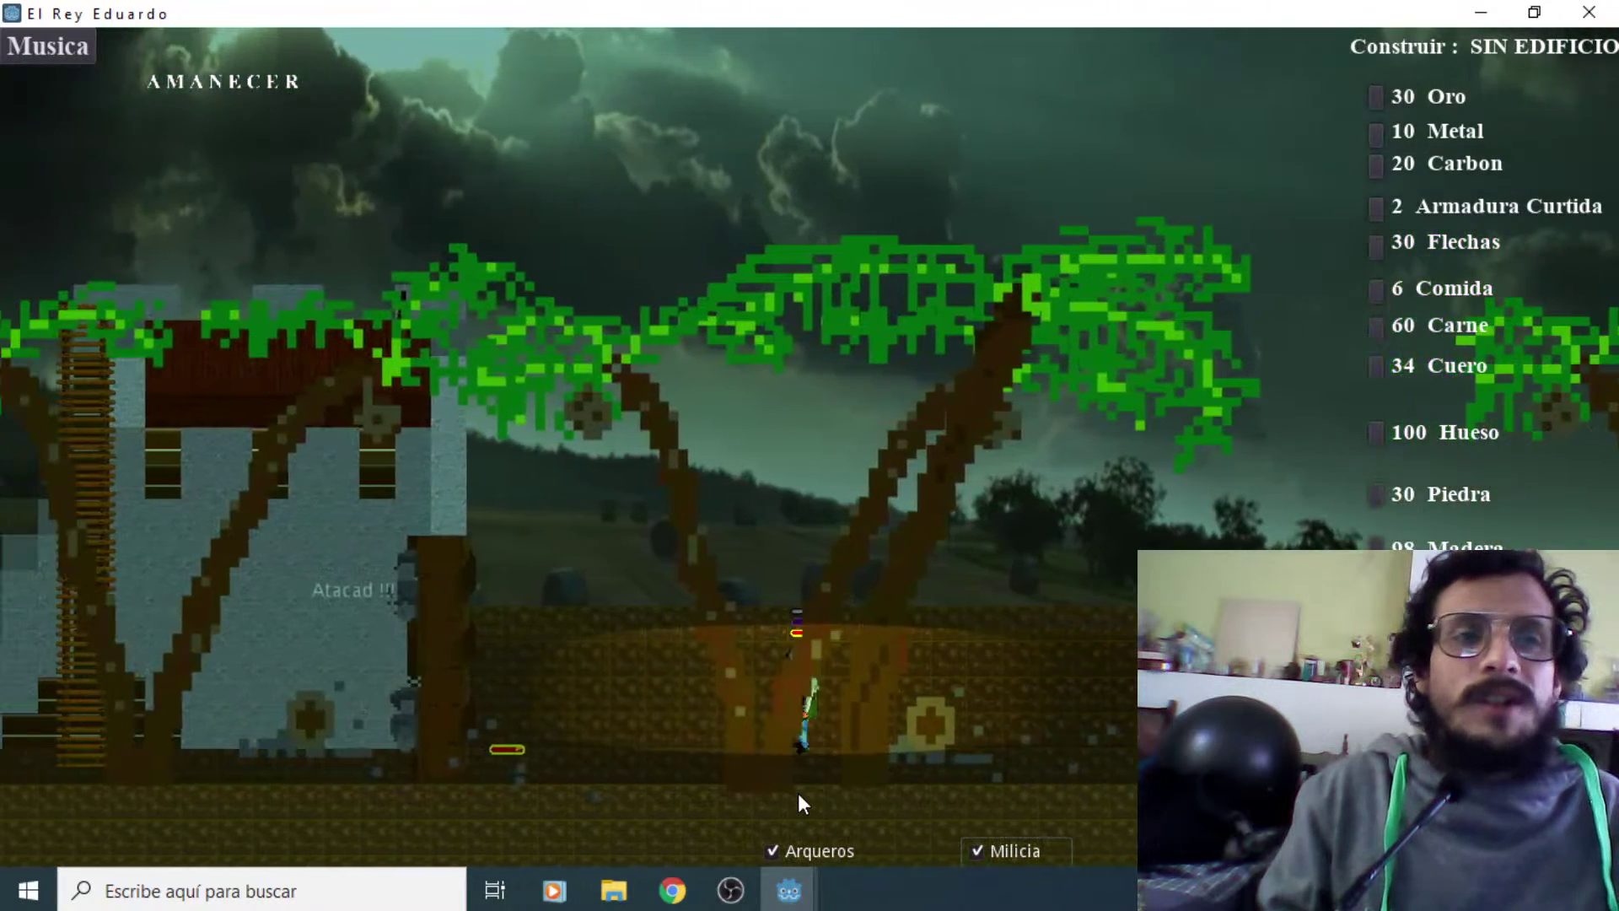
{"action": "key", "text": "a"}
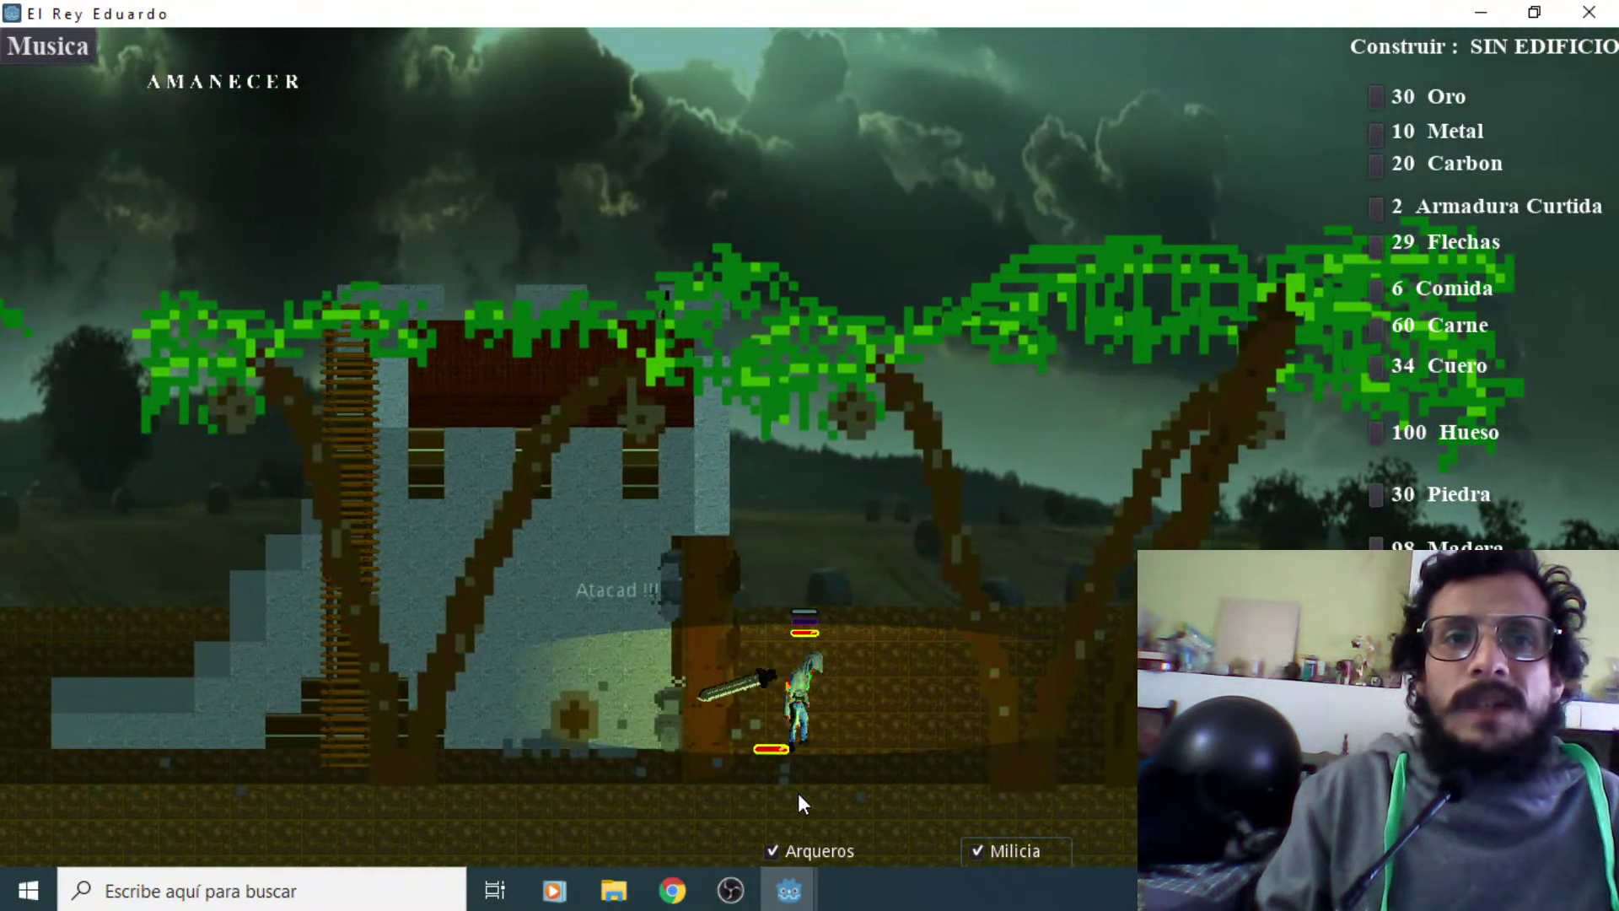
{"action": "key", "text": "space"}
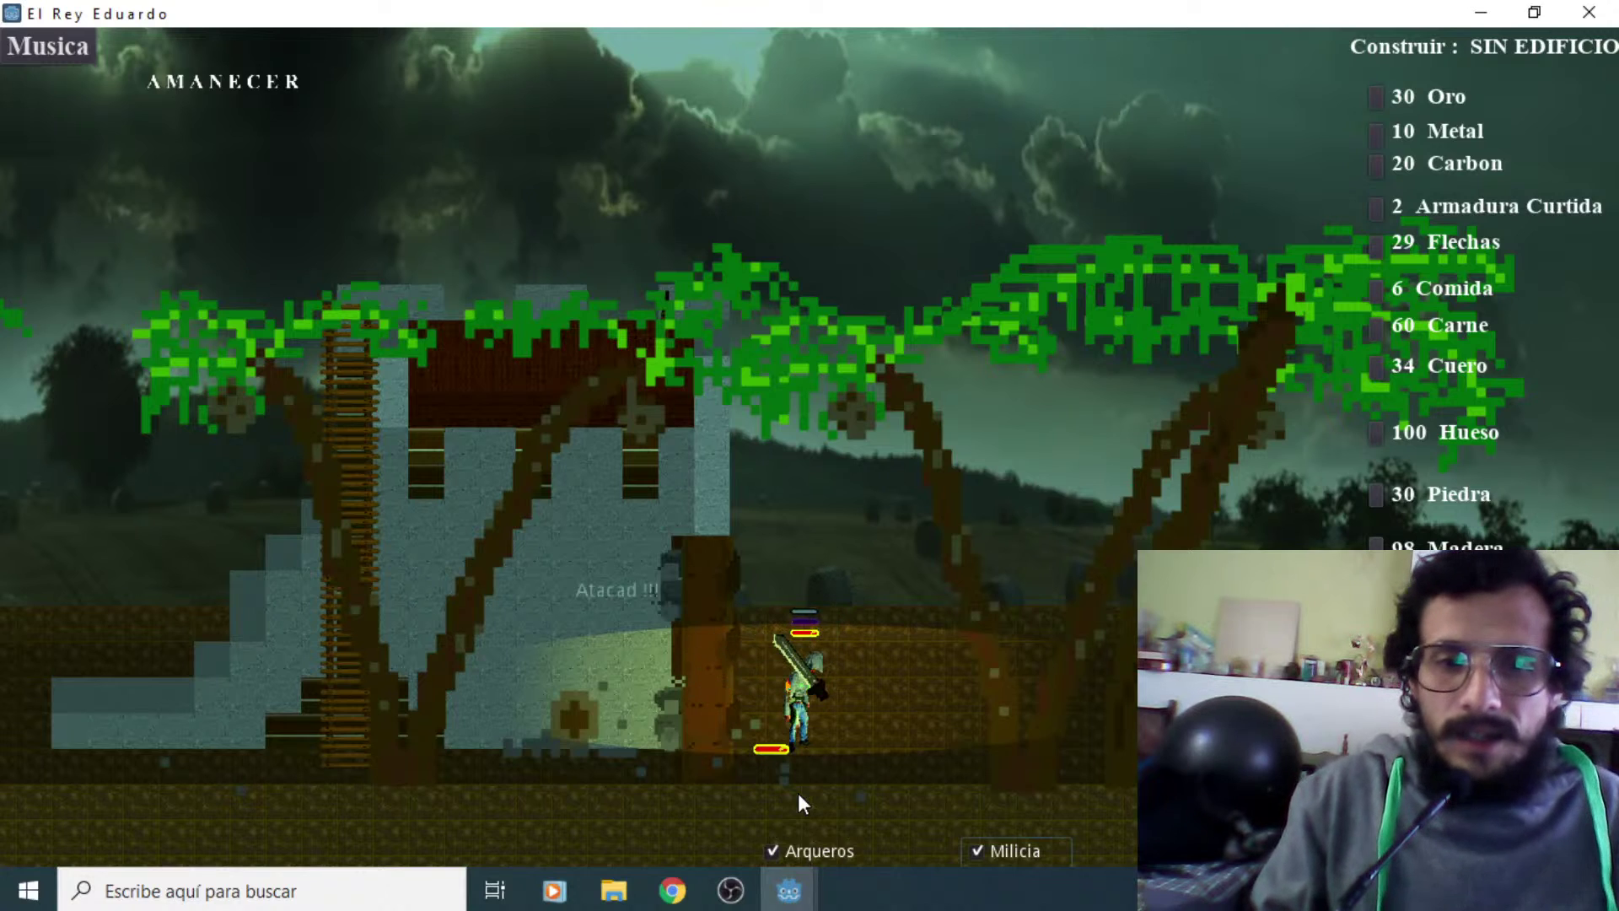
{"action": "key", "text": "space"}
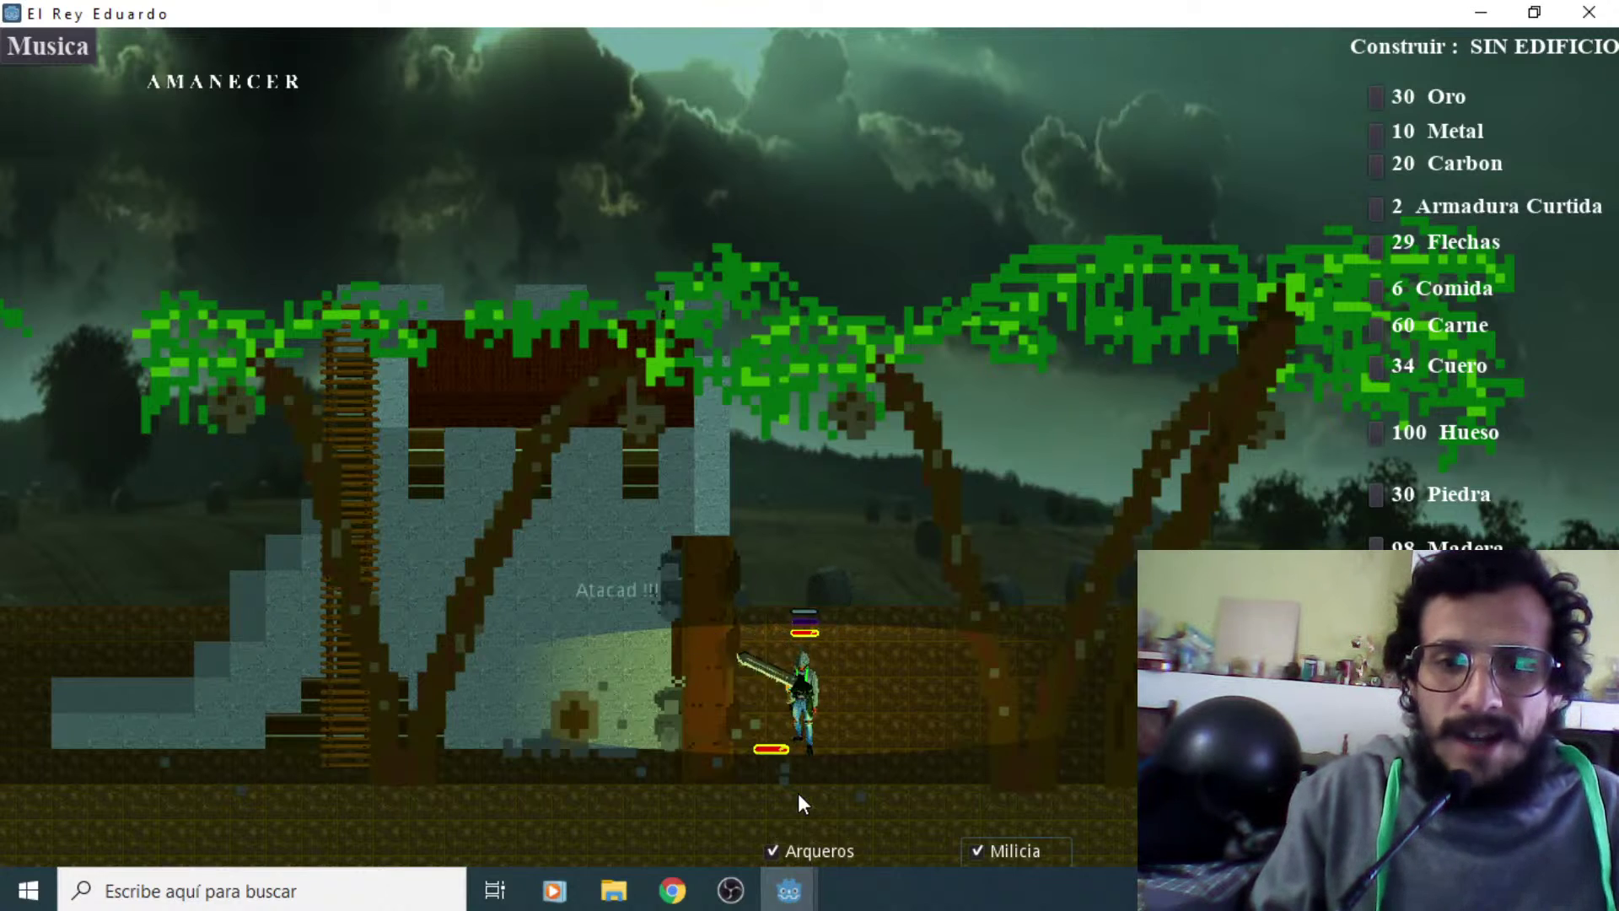
{"action": "key", "text": "space"}
{"action": "key", "text": "space"}
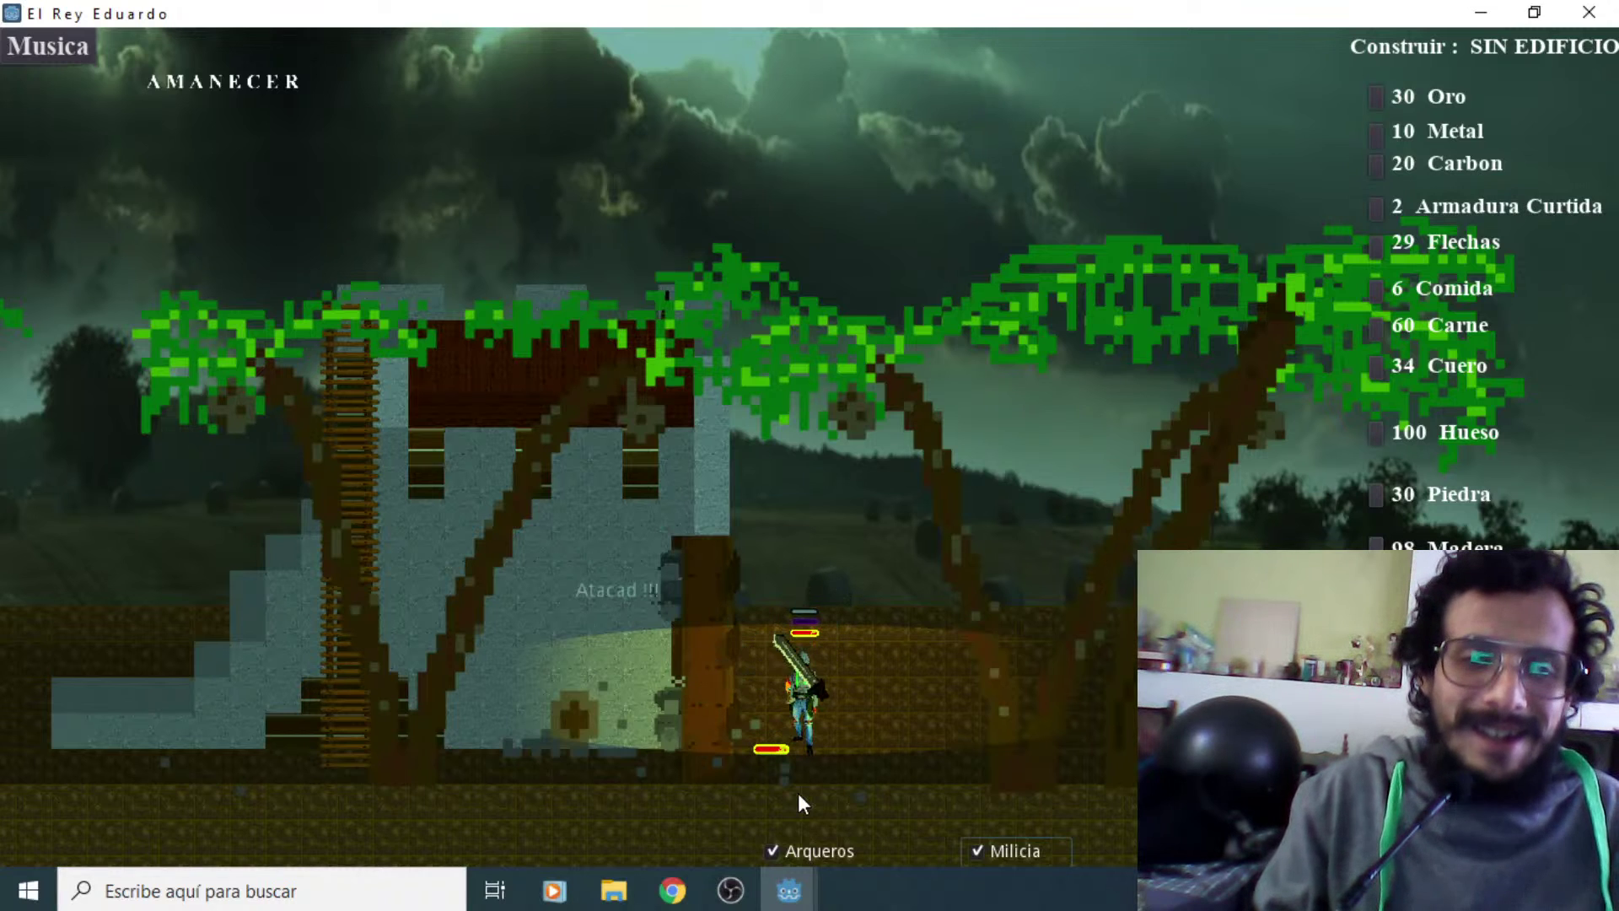
{"action": "key", "text": "Right"}
{"action": "key", "text": "Left"}
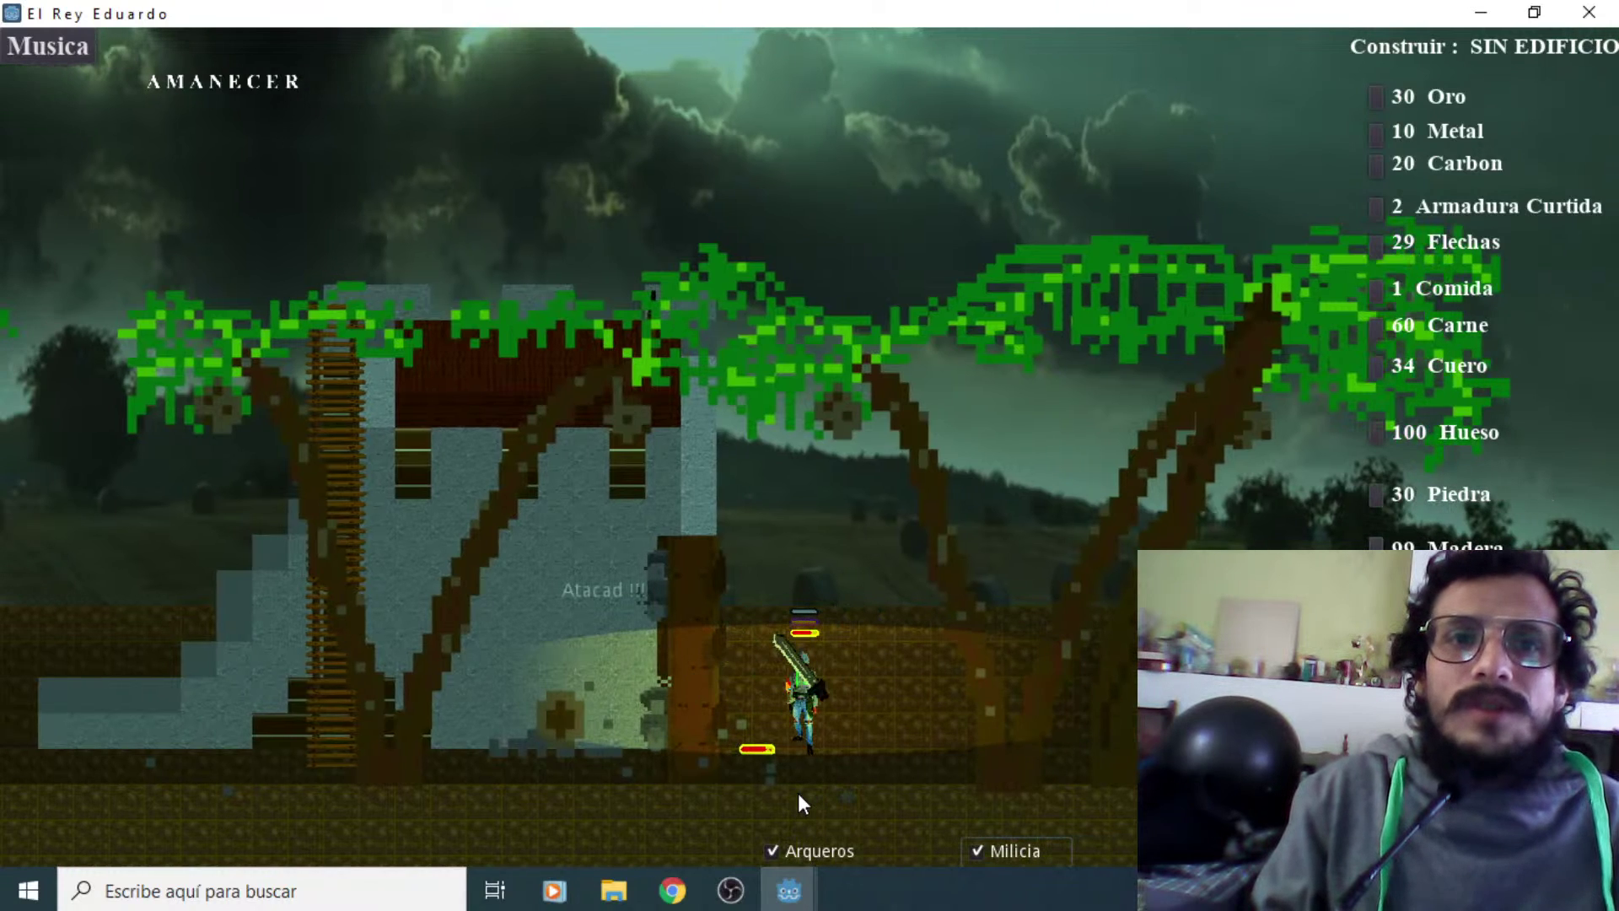
{"action": "key", "text": "space"}
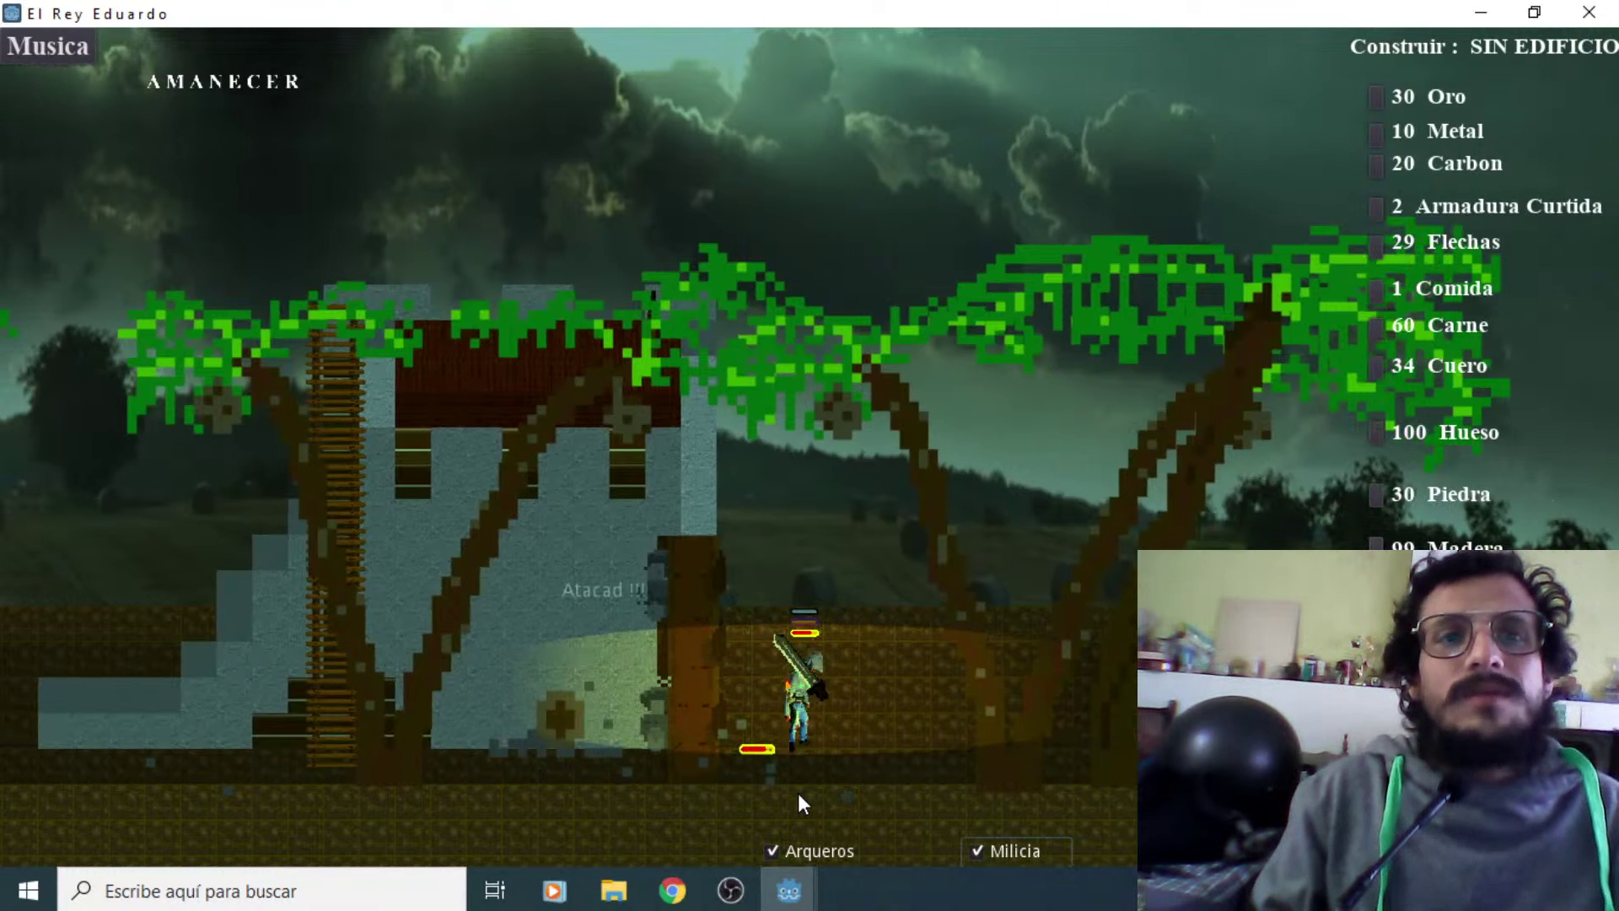
Retreat from the stone tower past the village troops, stalls and thatched houses to the camp-side palms
{"action": "key", "text": "Right"}
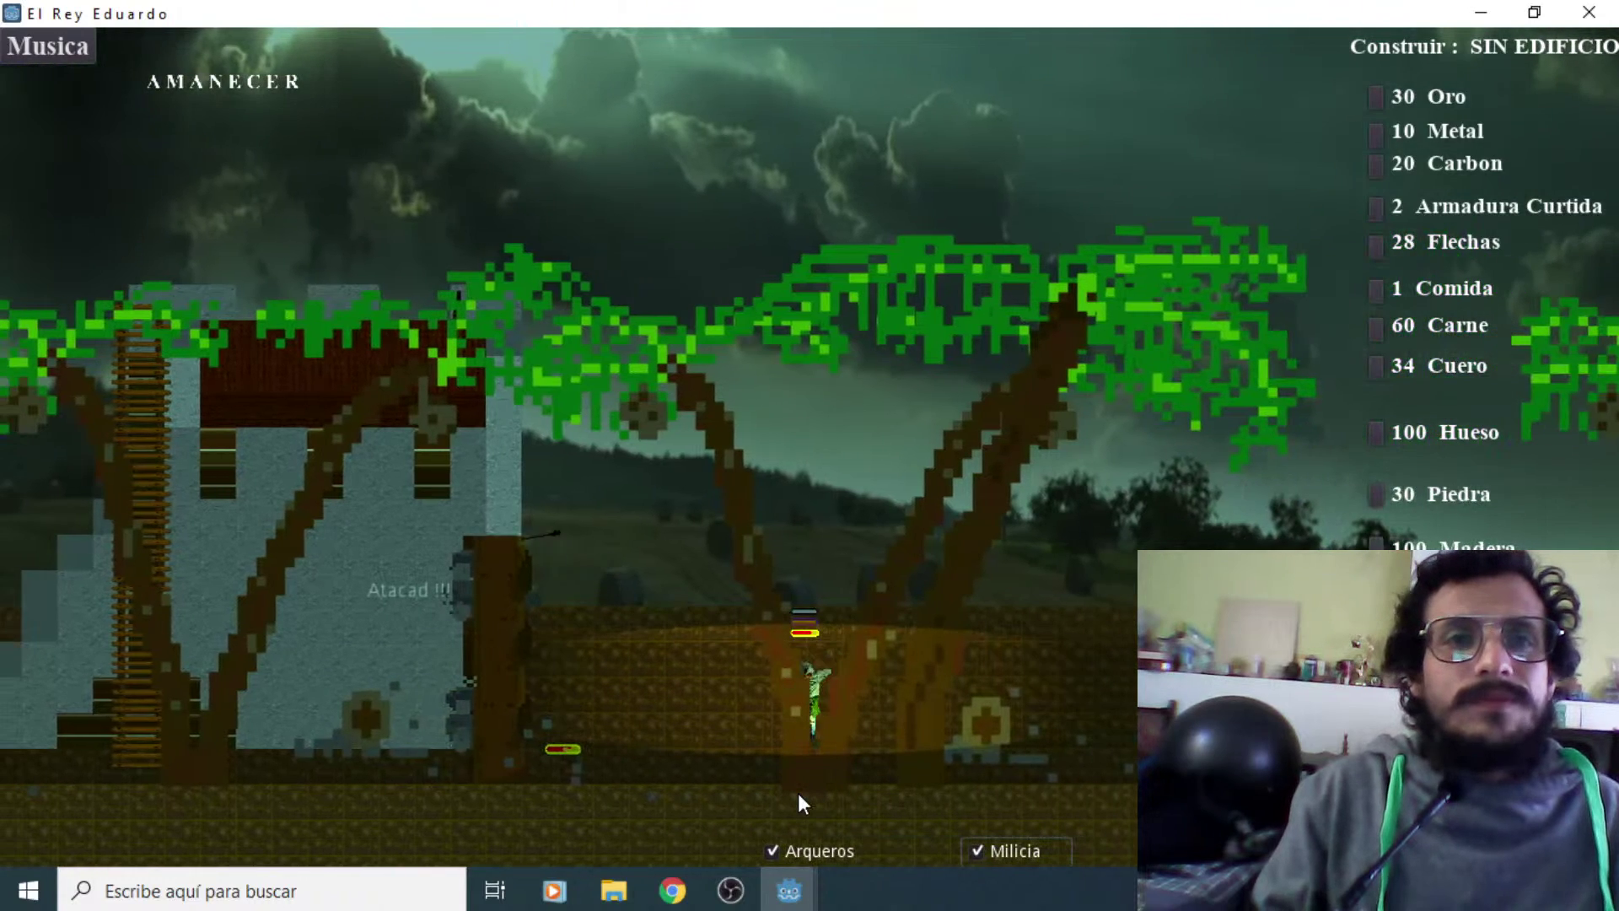
{"action": "key", "text": "Right"}
{"action": "key", "text": "Right"}
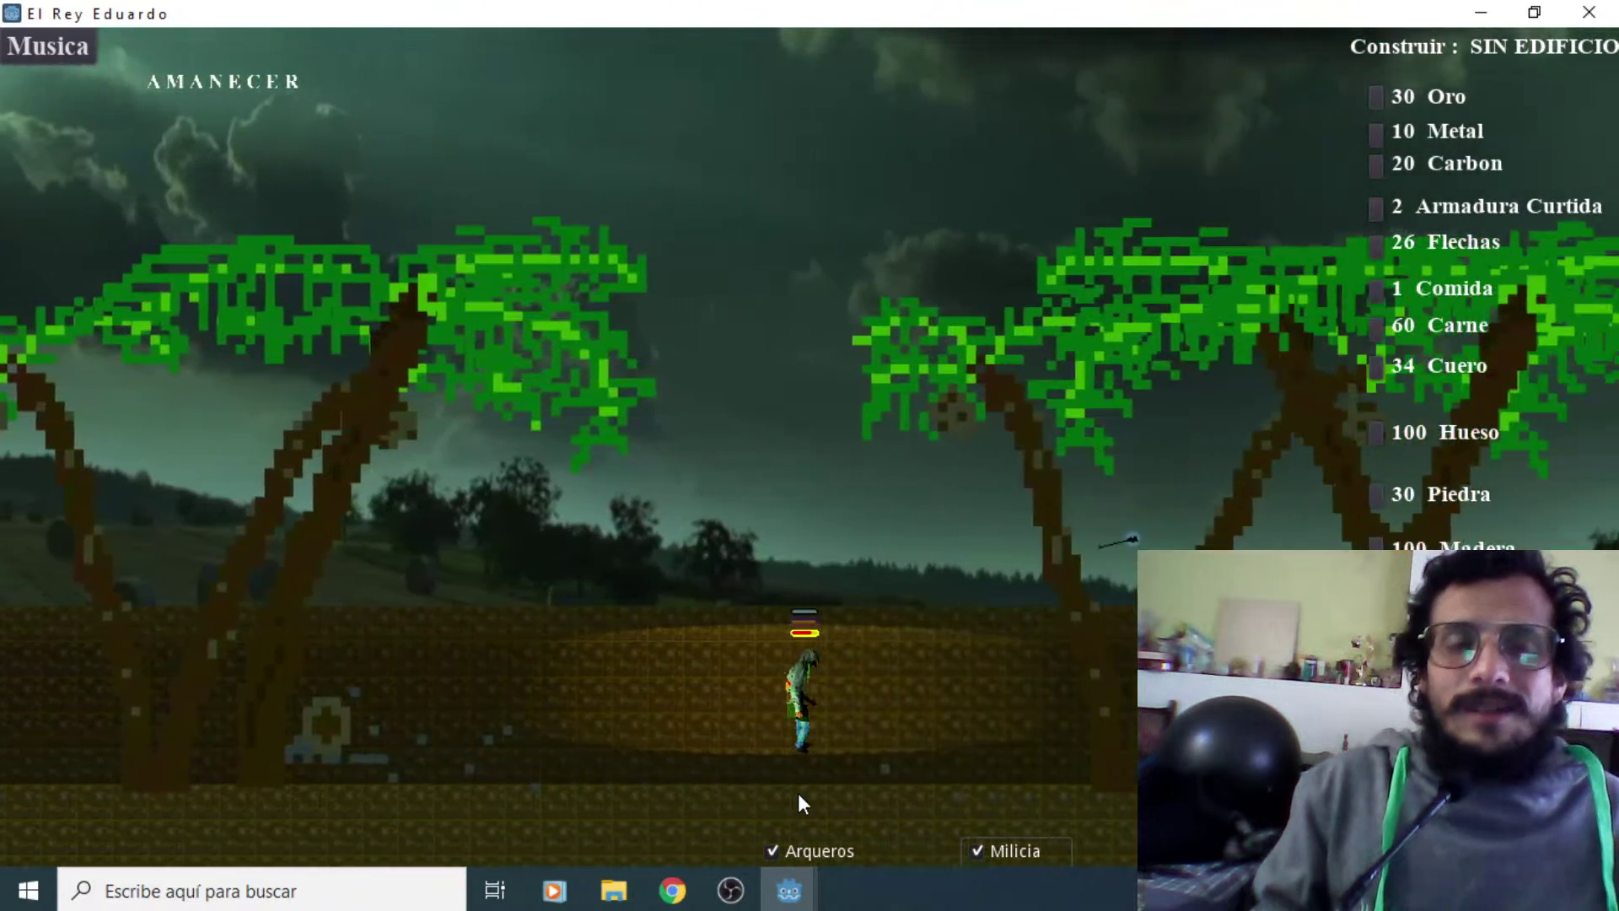
{"action": "key", "text": "Right"}
{"action": "key", "text": "Up"}
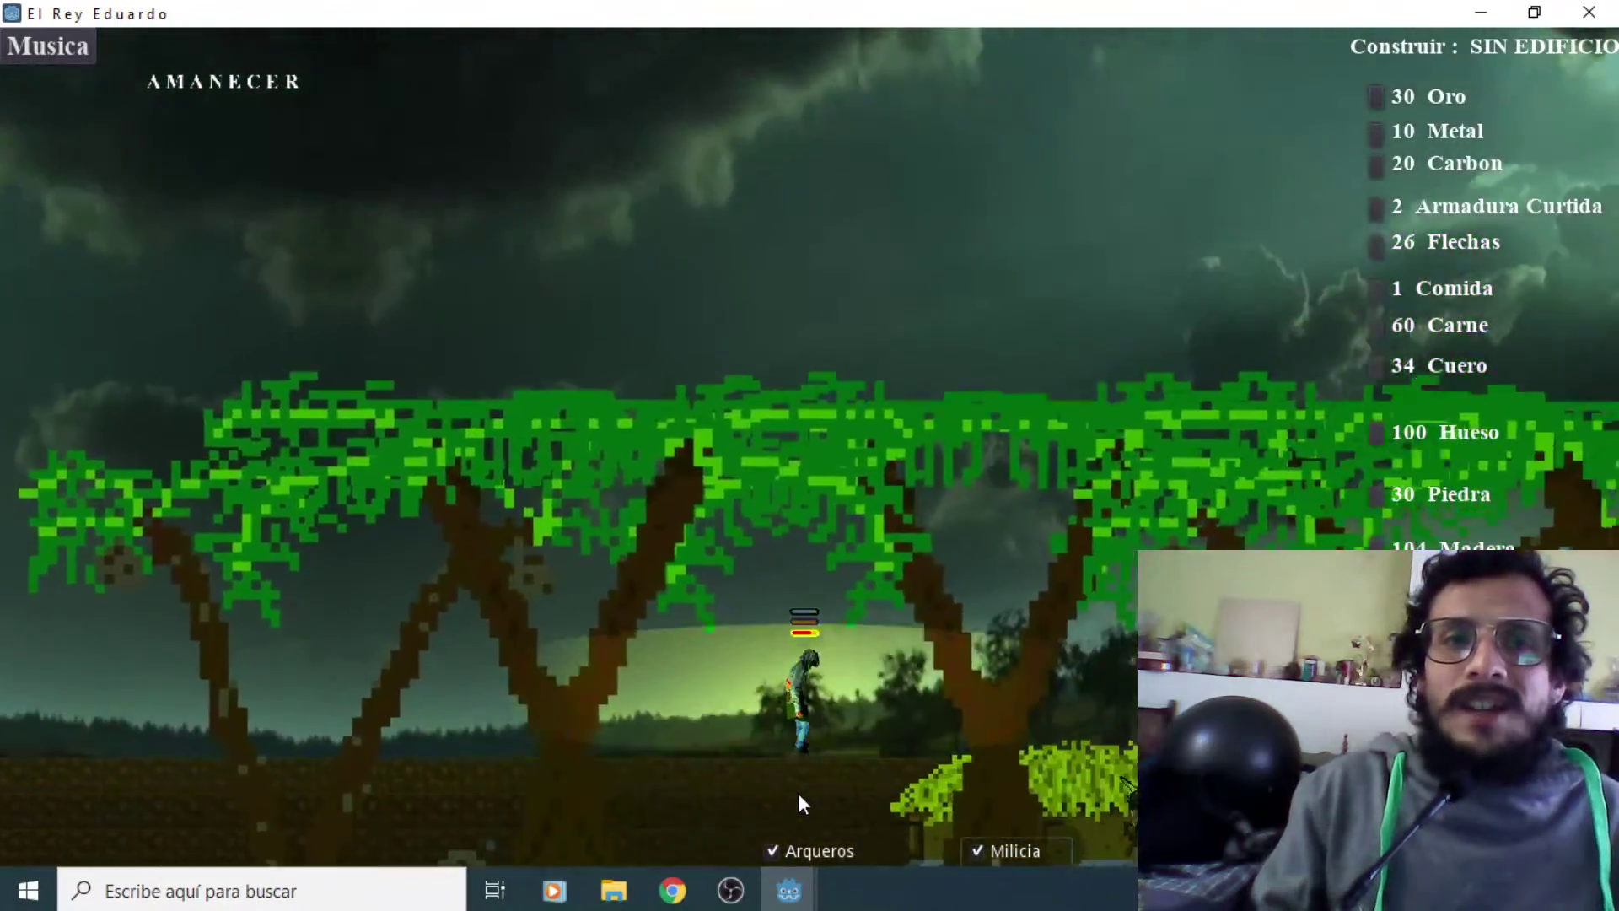
{"action": "key", "text": "Right"}
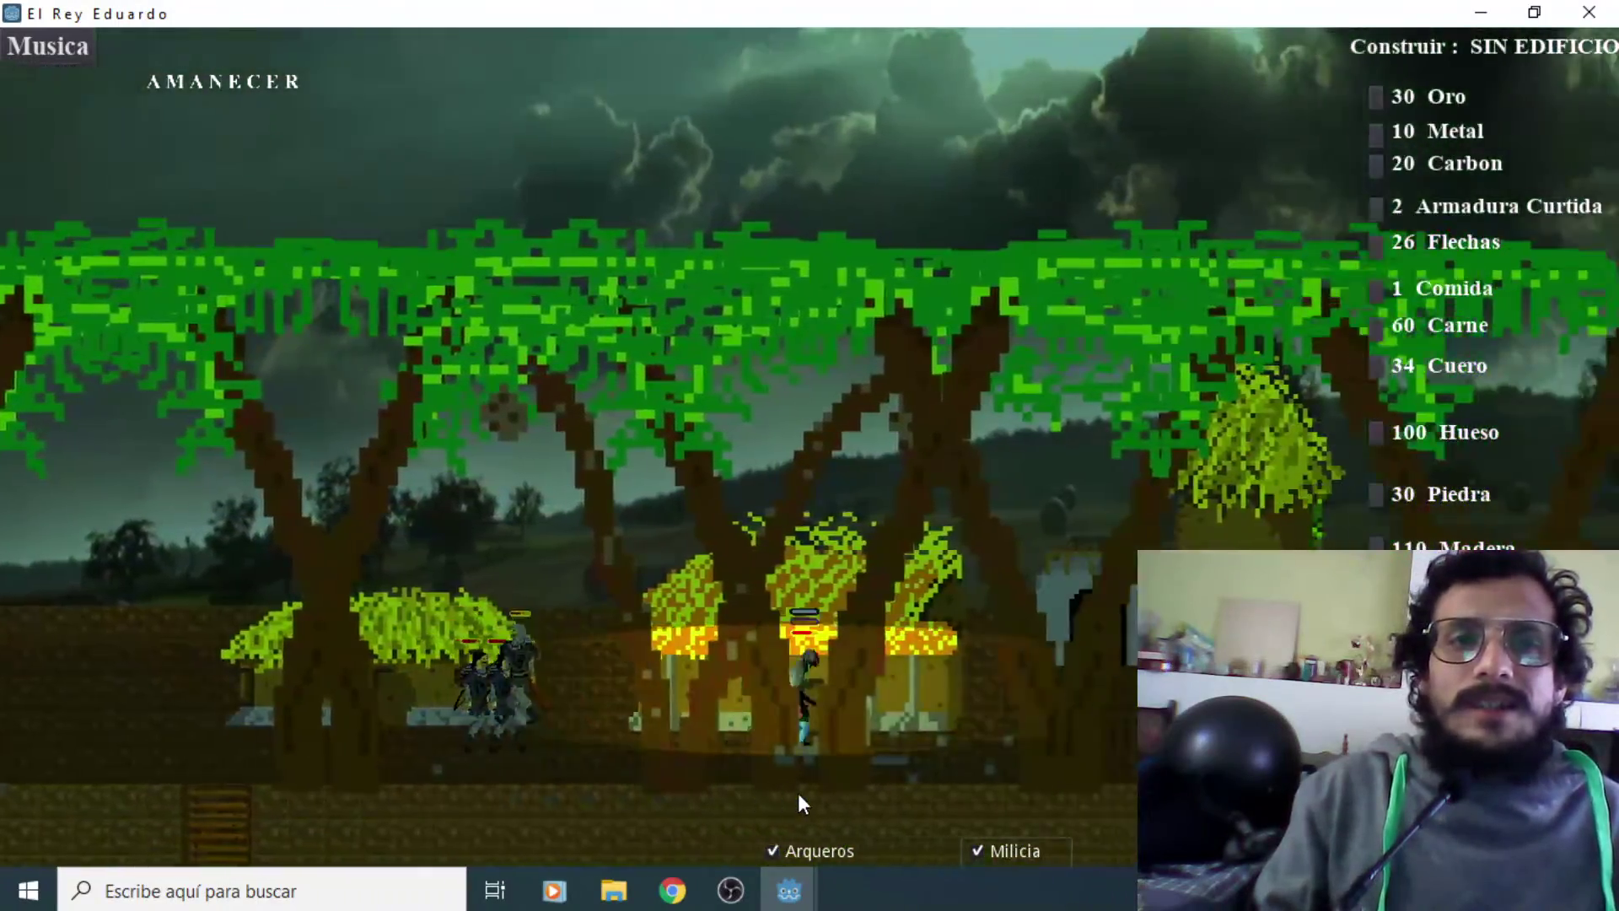
{"action": "key", "text": "Right"}
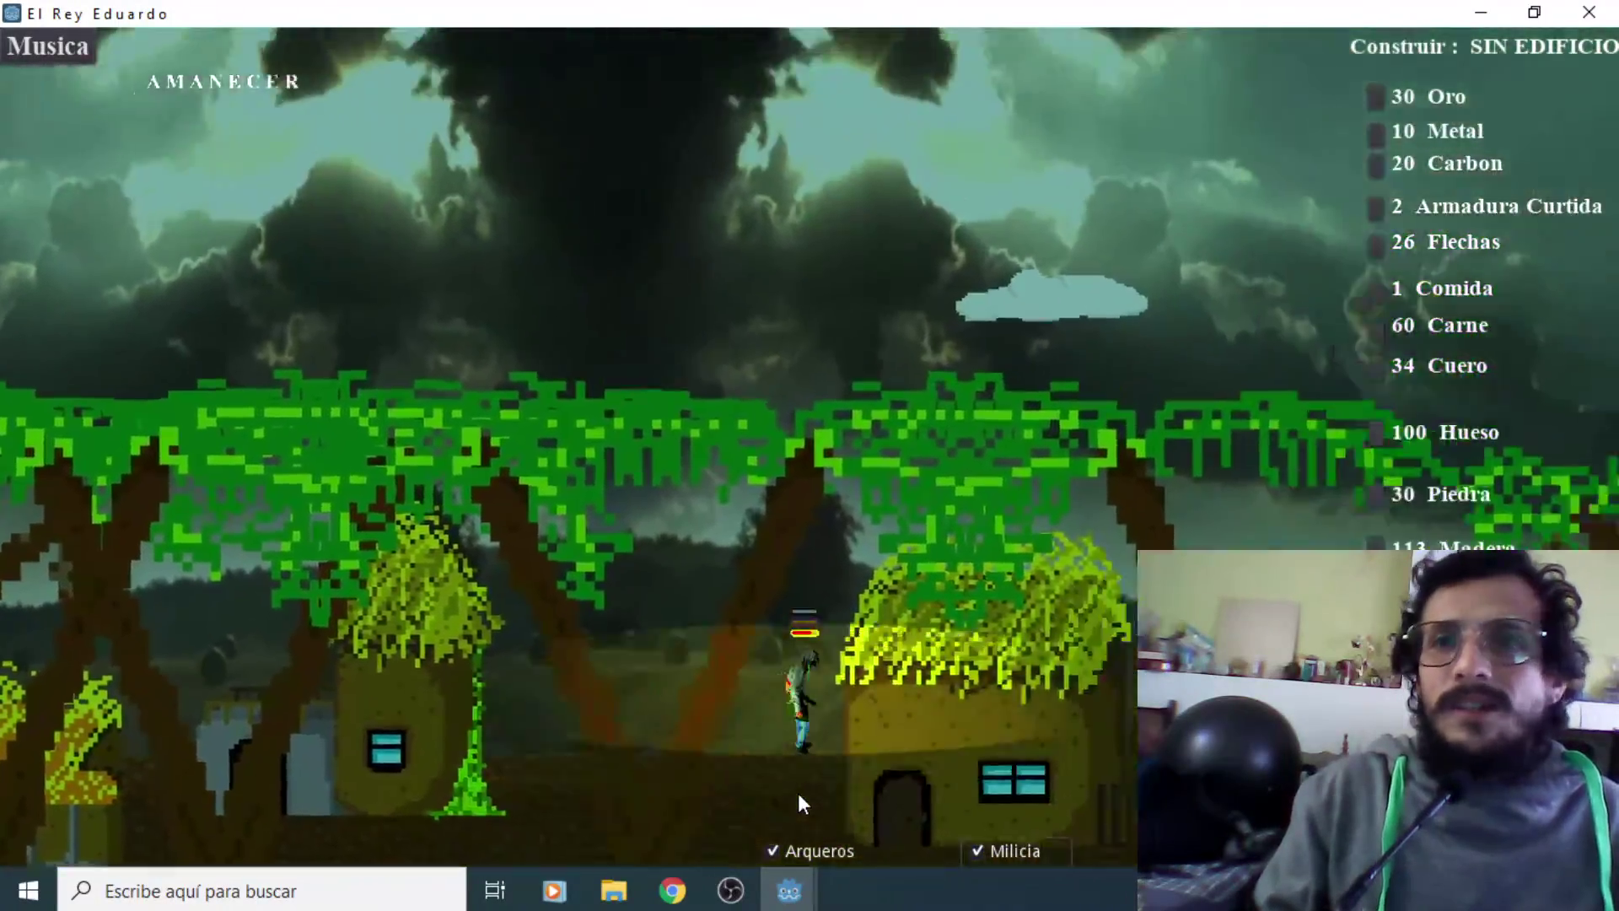
Enter the camp through the gate frame and continue past the resource building to the green tent
{"action": "key", "text": "Right"}
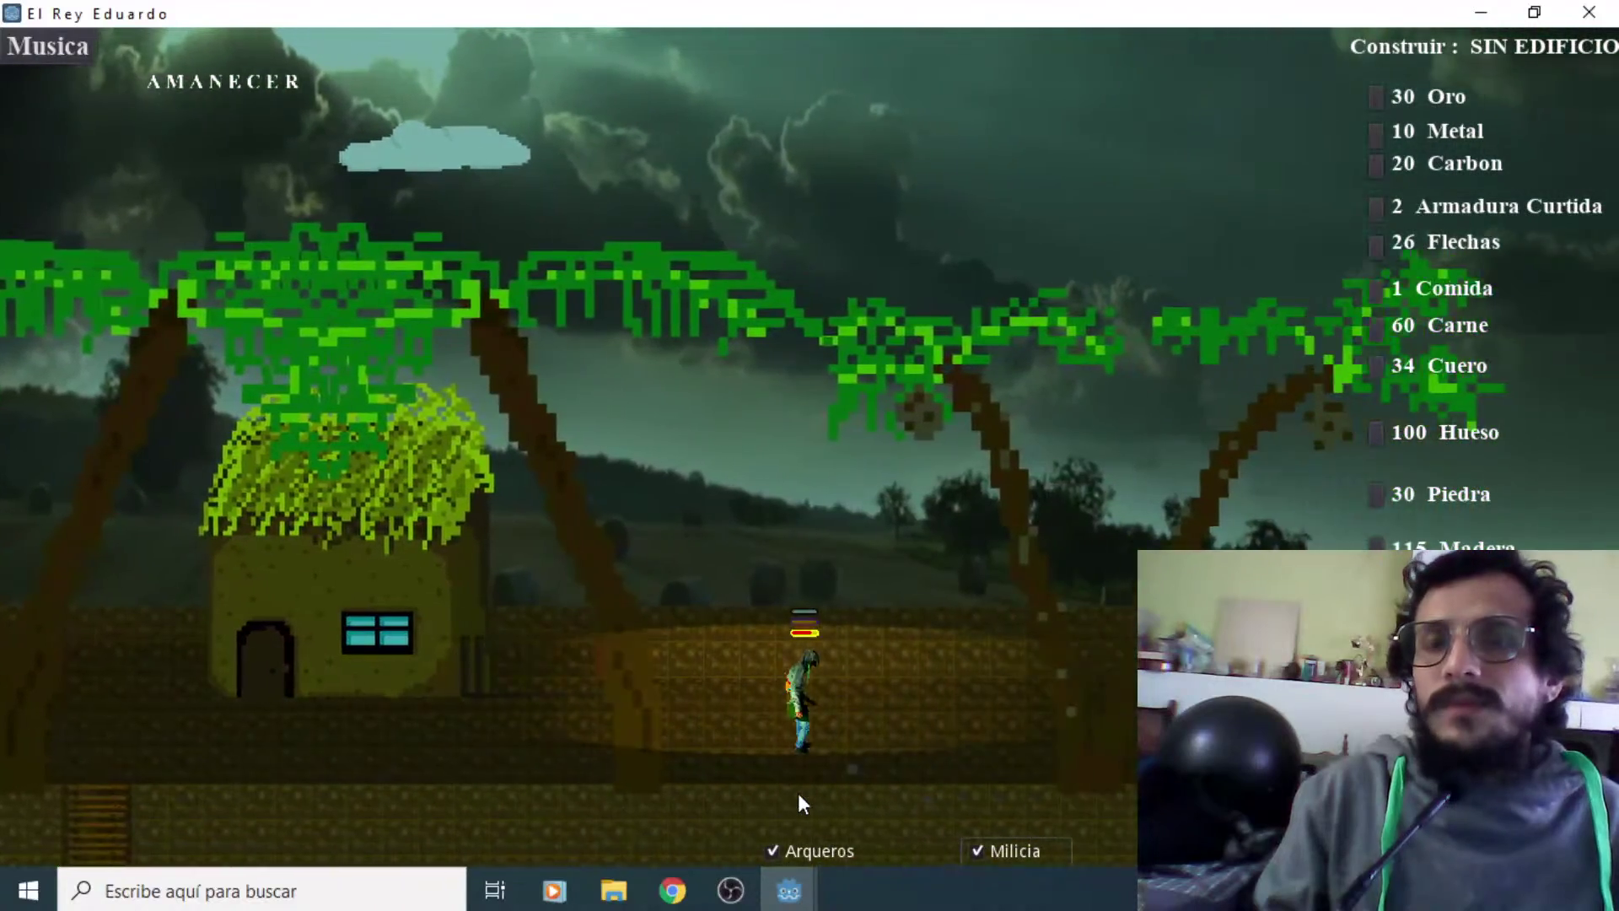
{"action": "key", "text": "Right"}
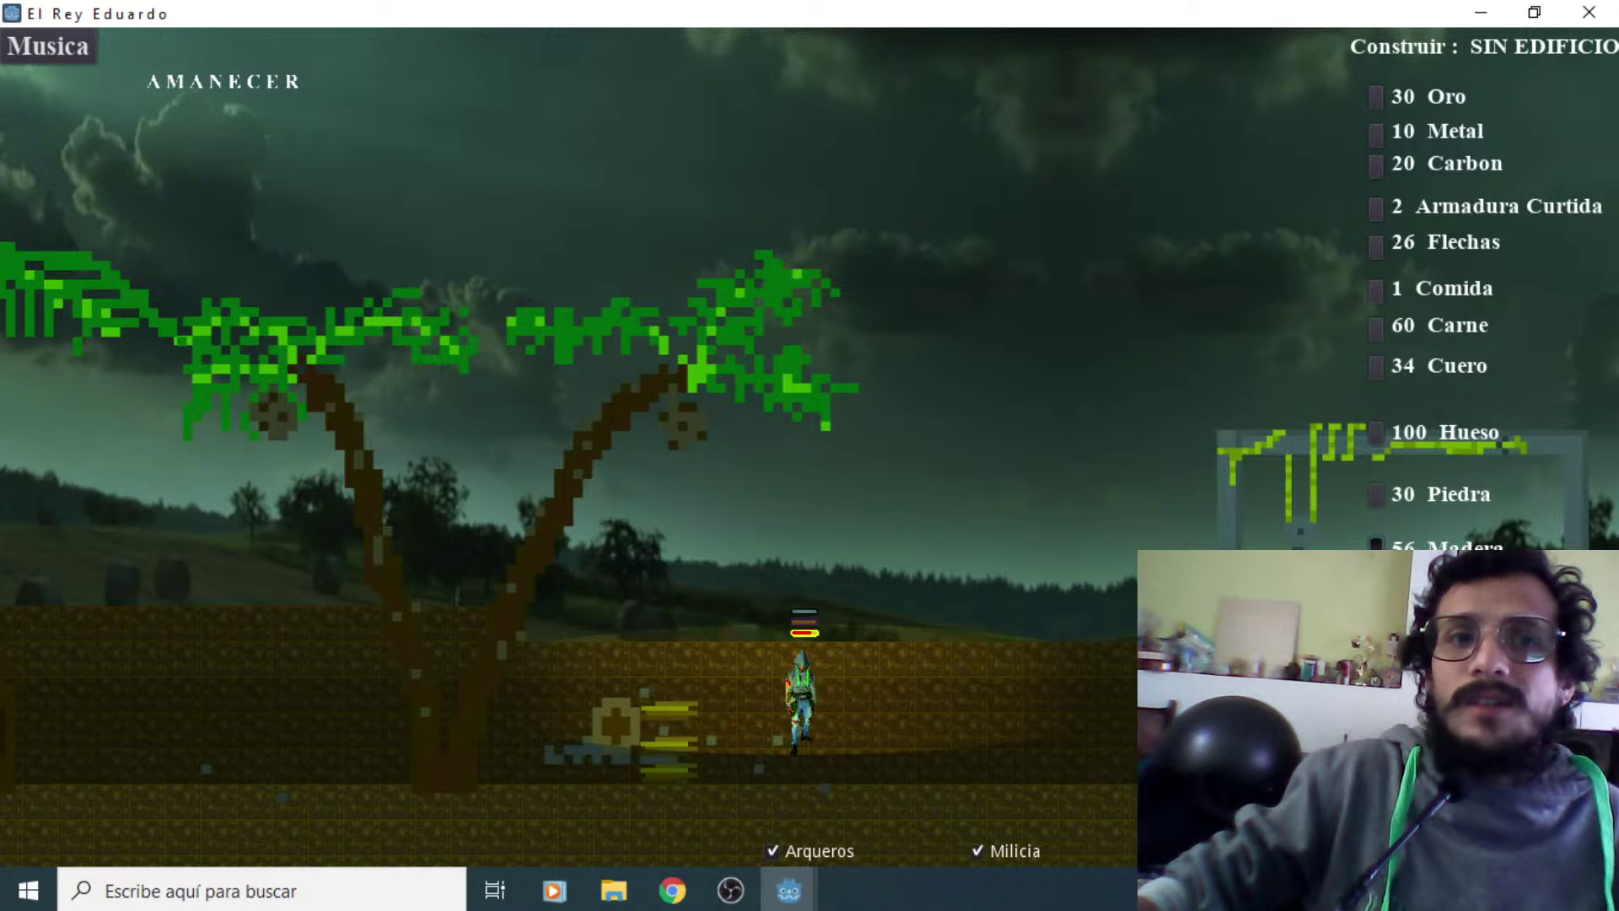
{"action": "key", "text": "Right"}
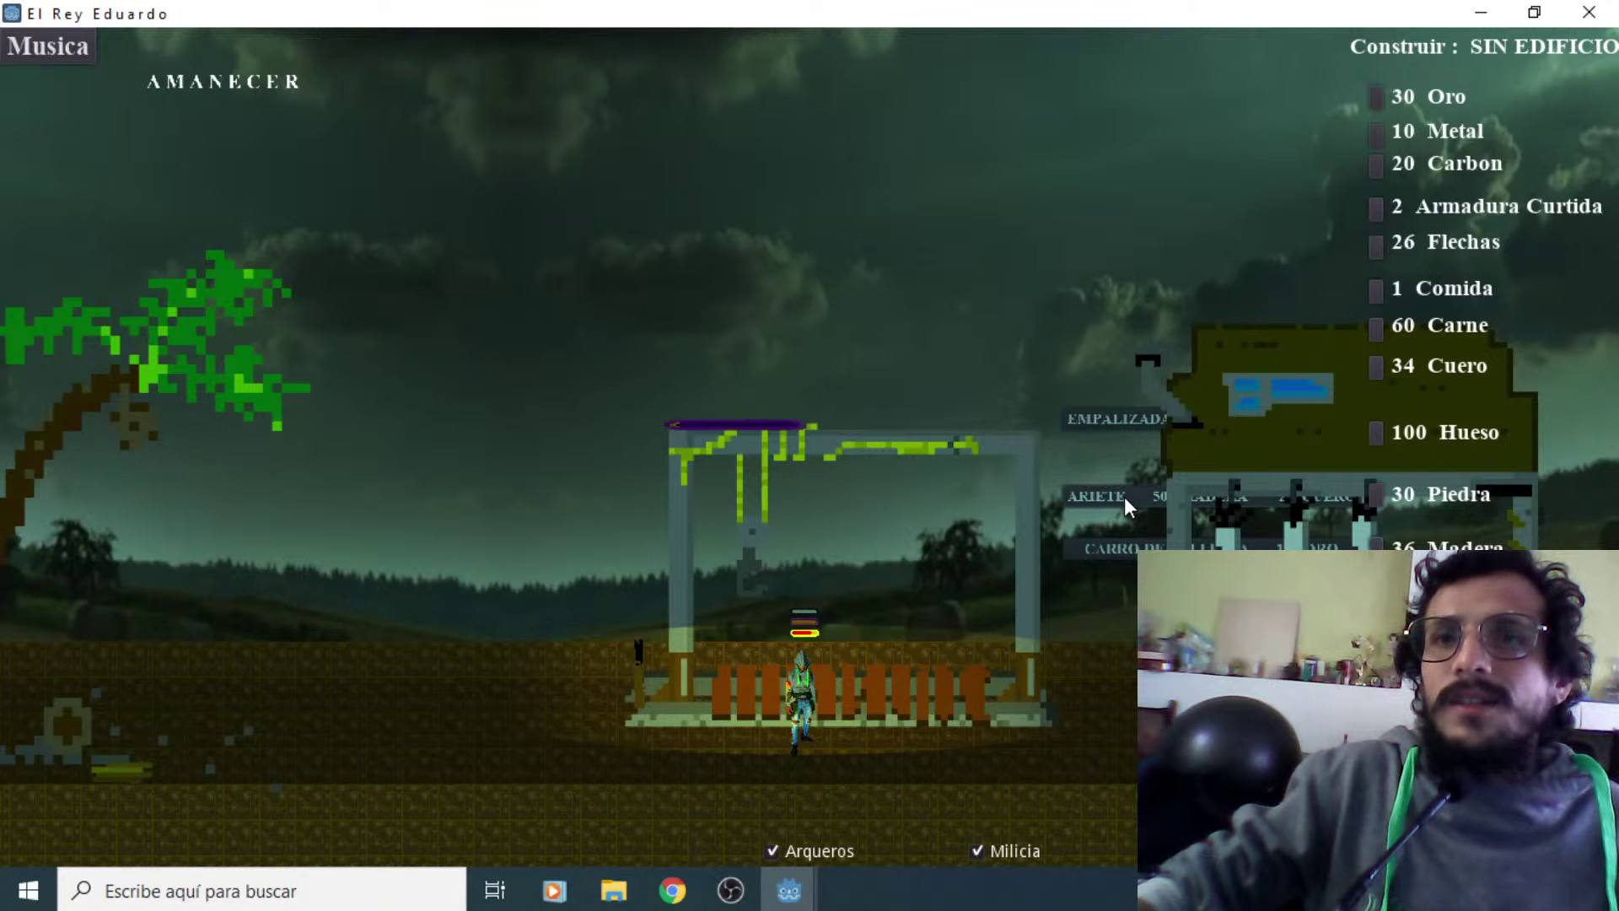
{"action": "key", "text": "Right"}
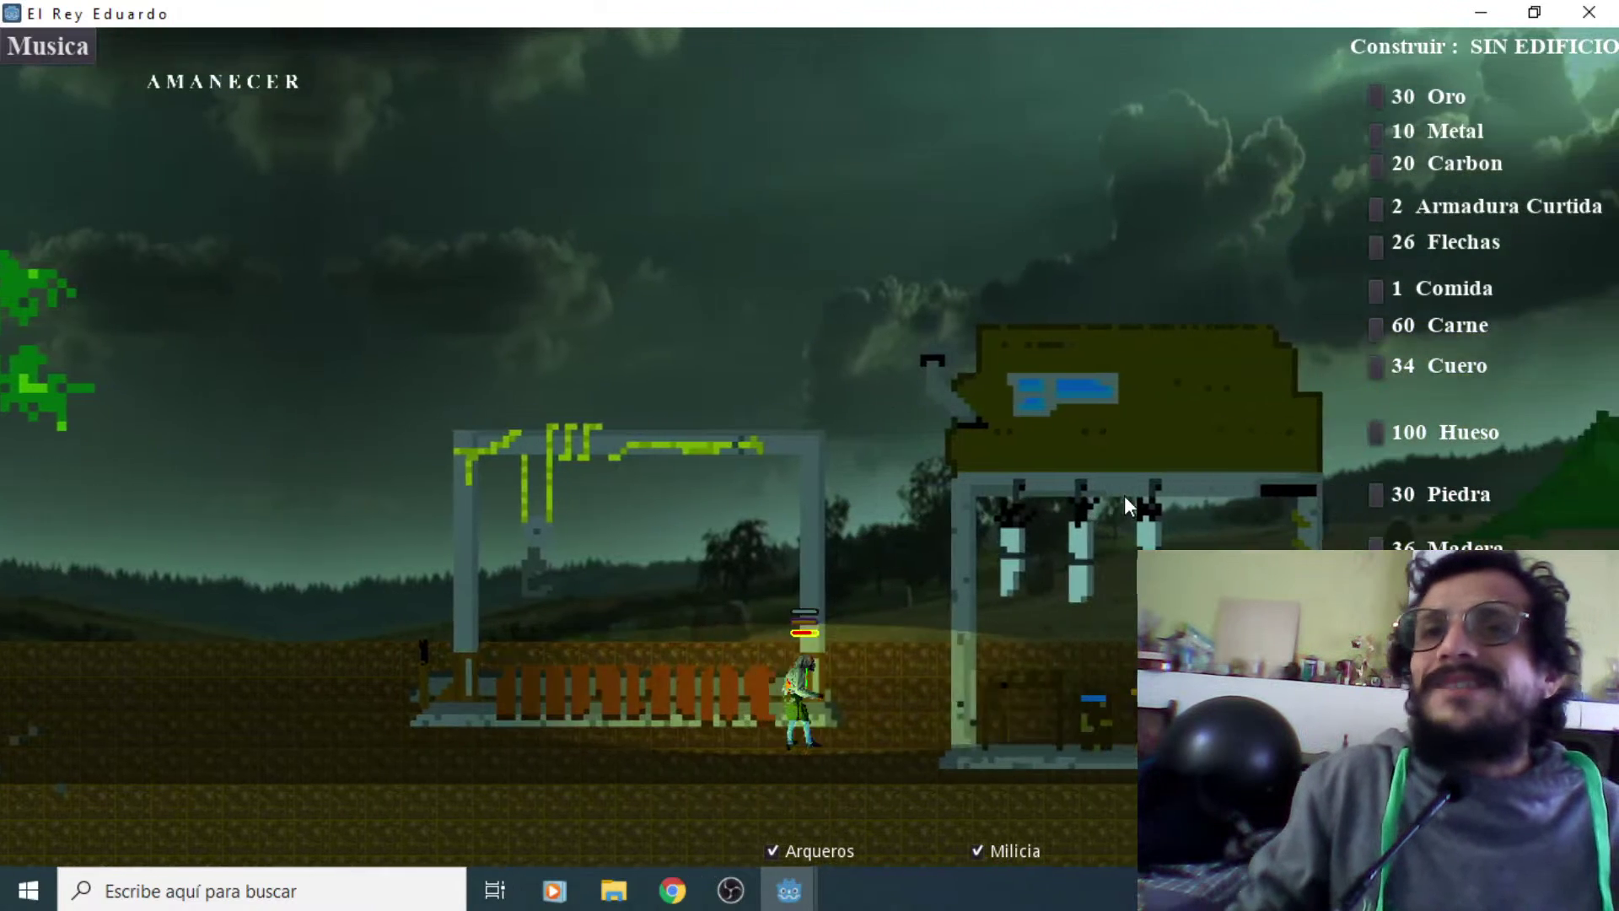
{"action": "key", "text": "Right"}
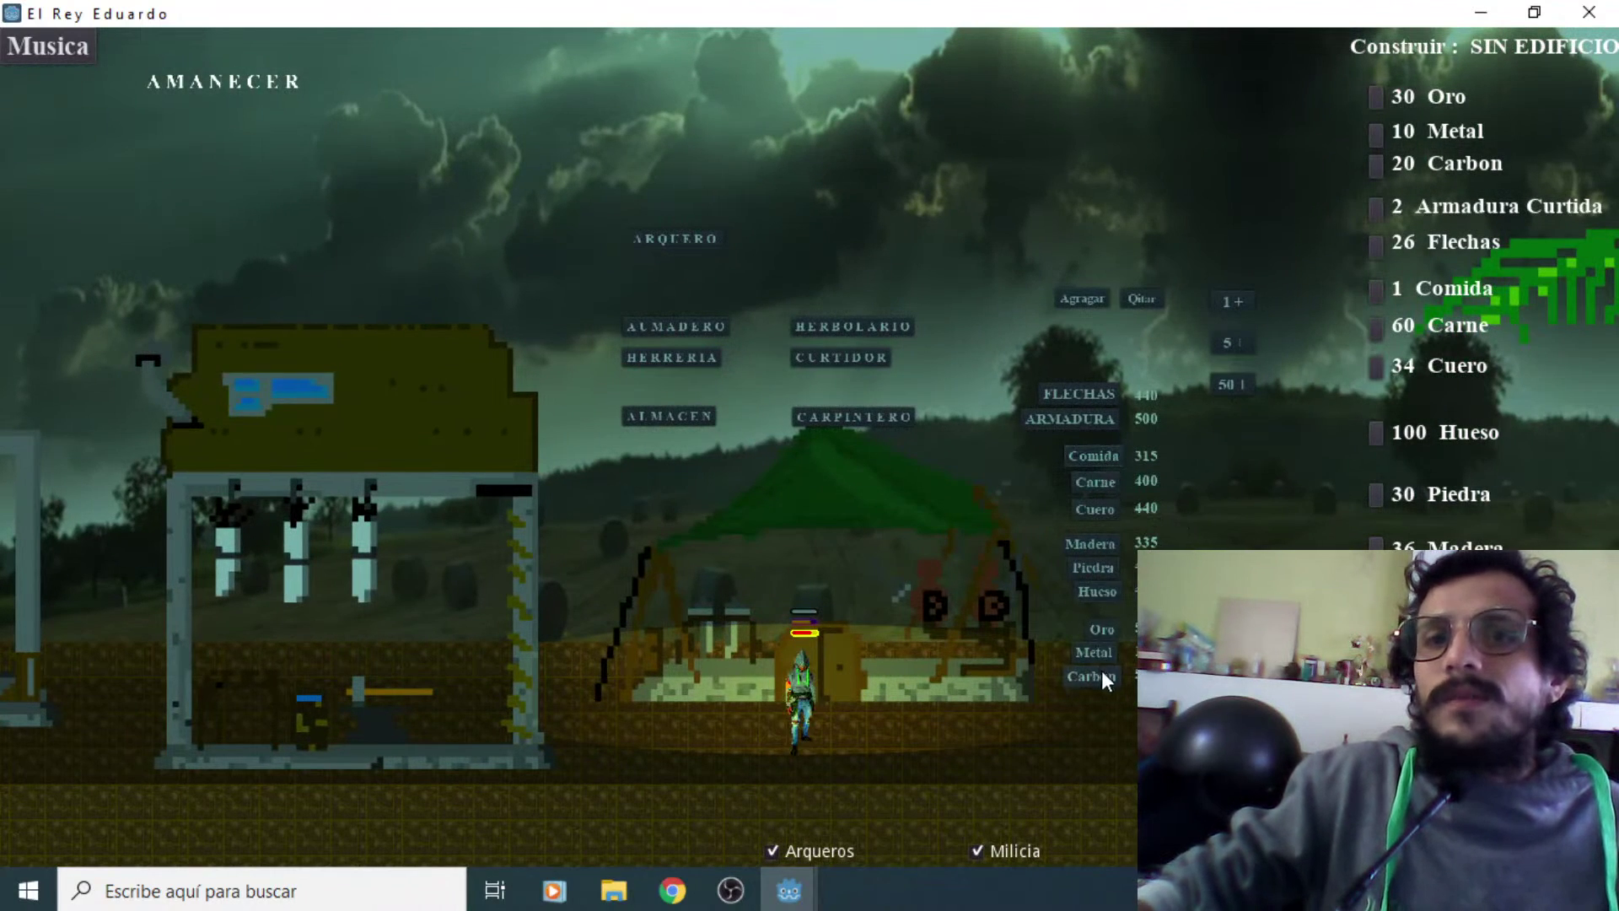
Use up the carried Hueso at the green tent and withdraw 20 Comida from its storage
{"action": "left_click", "coordinate": [1378, 439]}
{"action": "left_click", "coordinate": [1377, 439]}
{"action": "left_click", "coordinate": [1376, 439]}
{"action": "left_click", "coordinate": [1378, 439]}
{"action": "left_click", "coordinate": [1378, 439]}
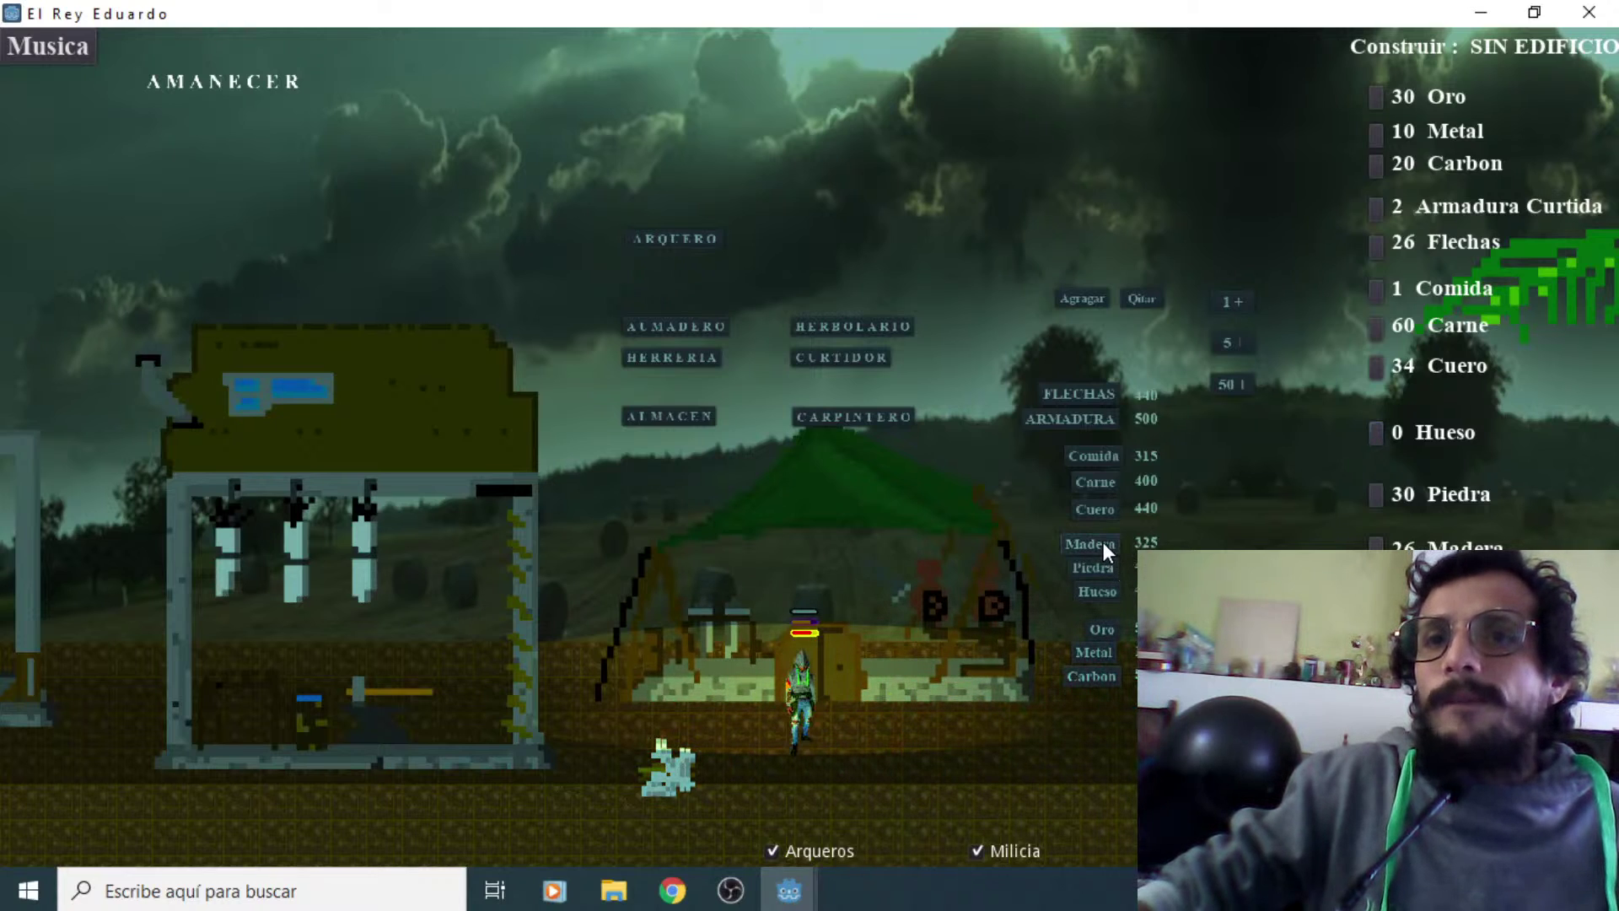
{"action": "left_click", "coordinate": [1102, 458]}
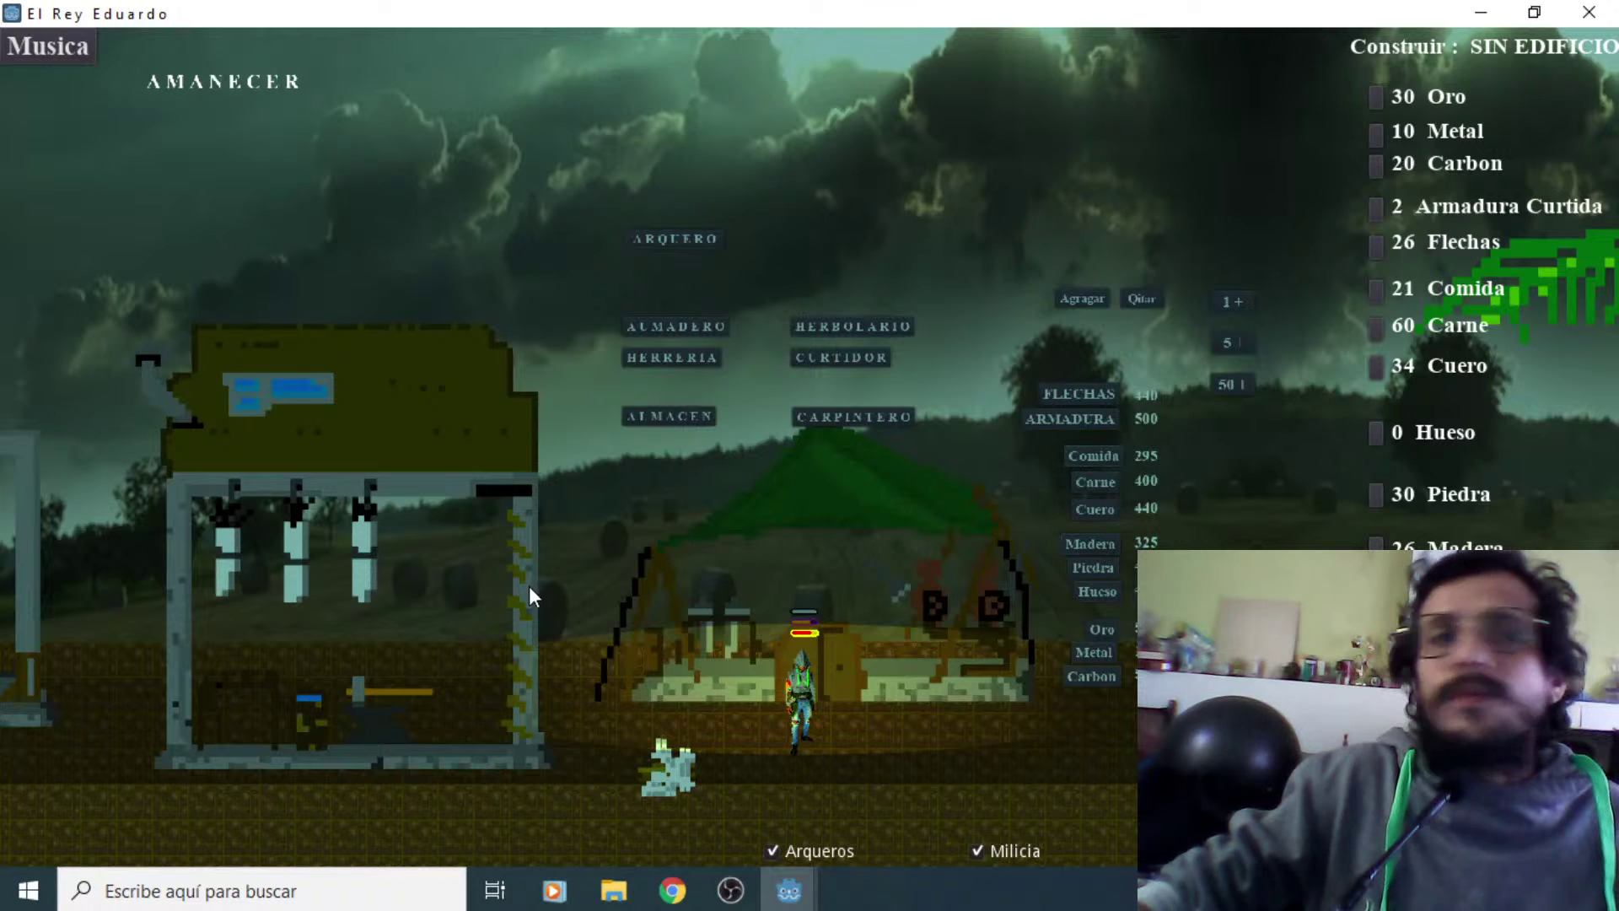
Move between the camp's gate frame and the resource building, ending at the frame with its siege options
{"action": "key", "text": "a"}
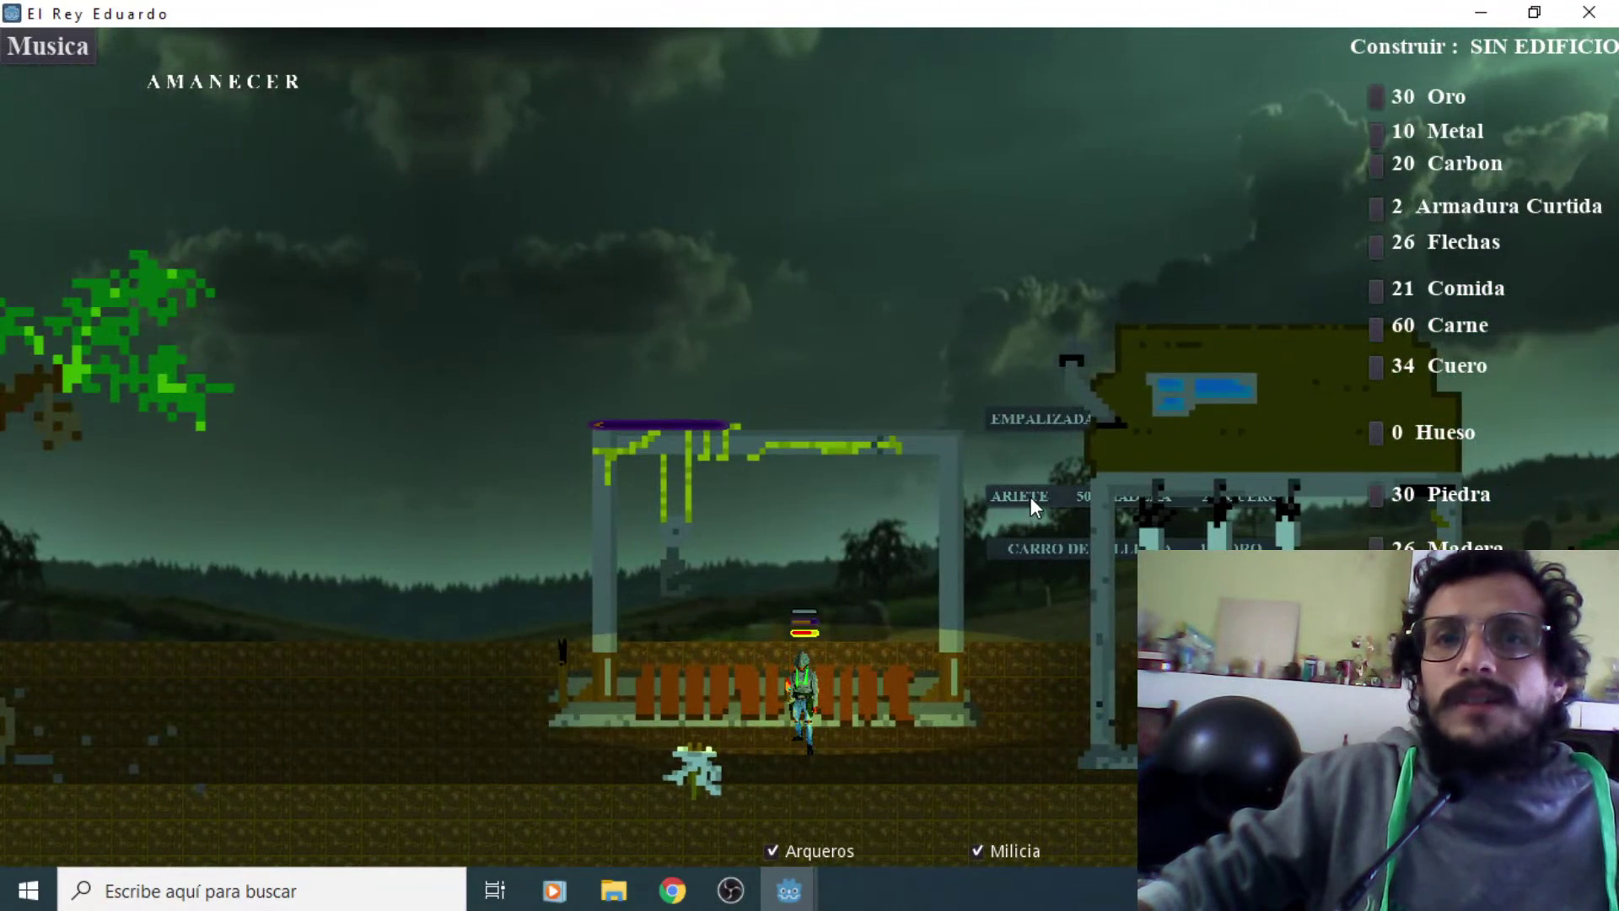
{"action": "key", "text": "d"}
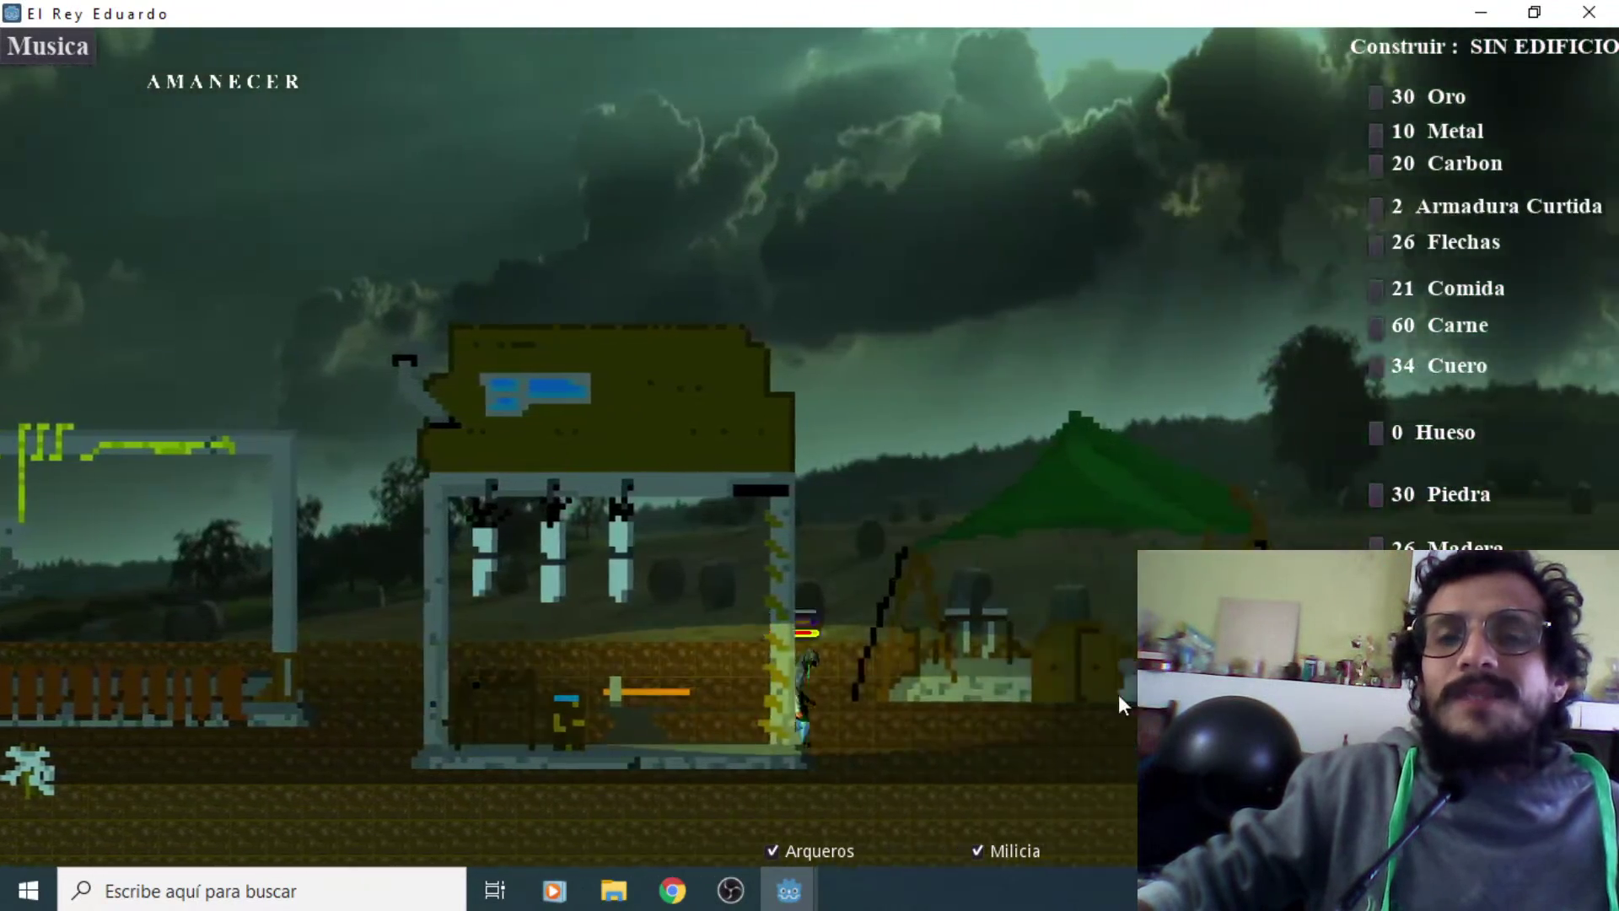
{"action": "key", "text": "a"}
{"action": "key", "text": "space"}
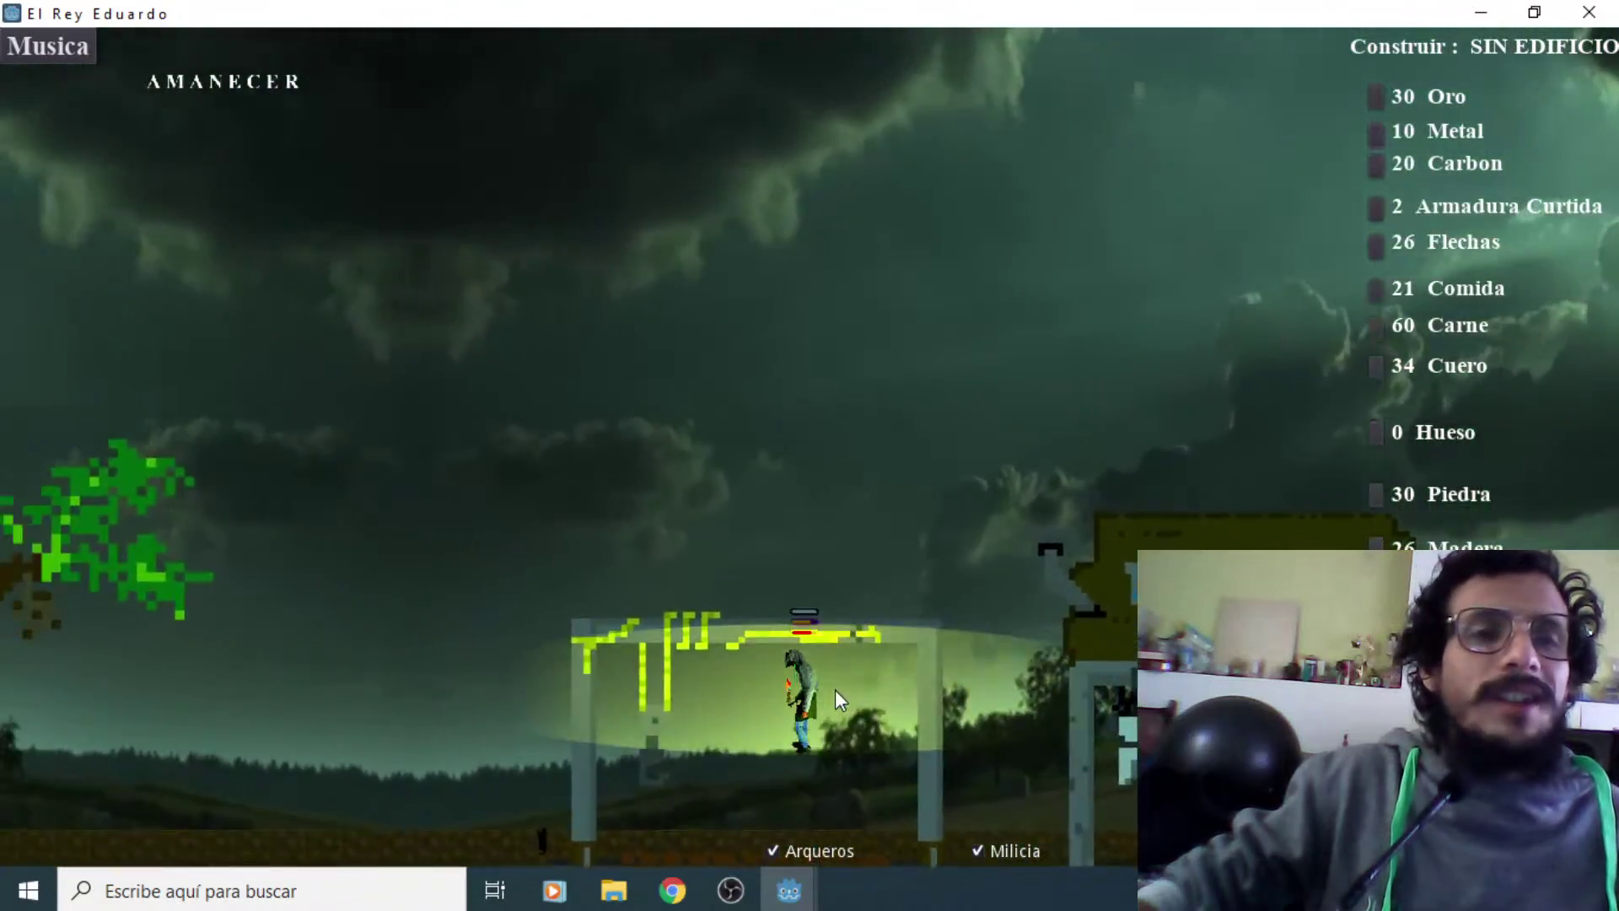
{"action": "key", "text": "d"}
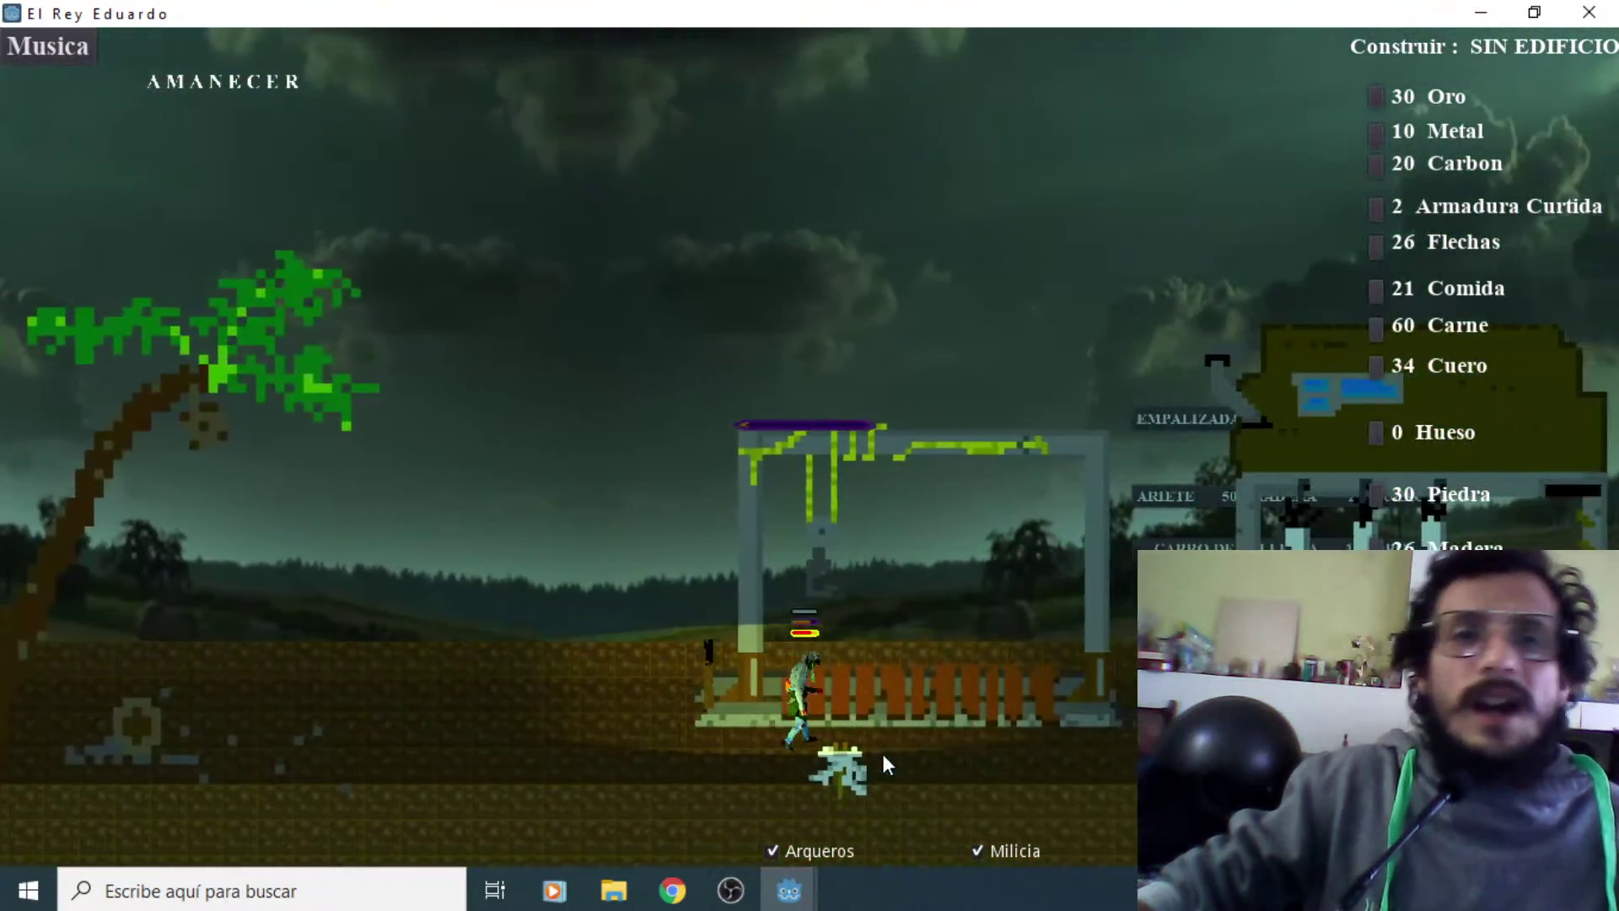
Run from the gate frame through the resource building to the near edge of the green tent
{"action": "key", "text": "Right"}
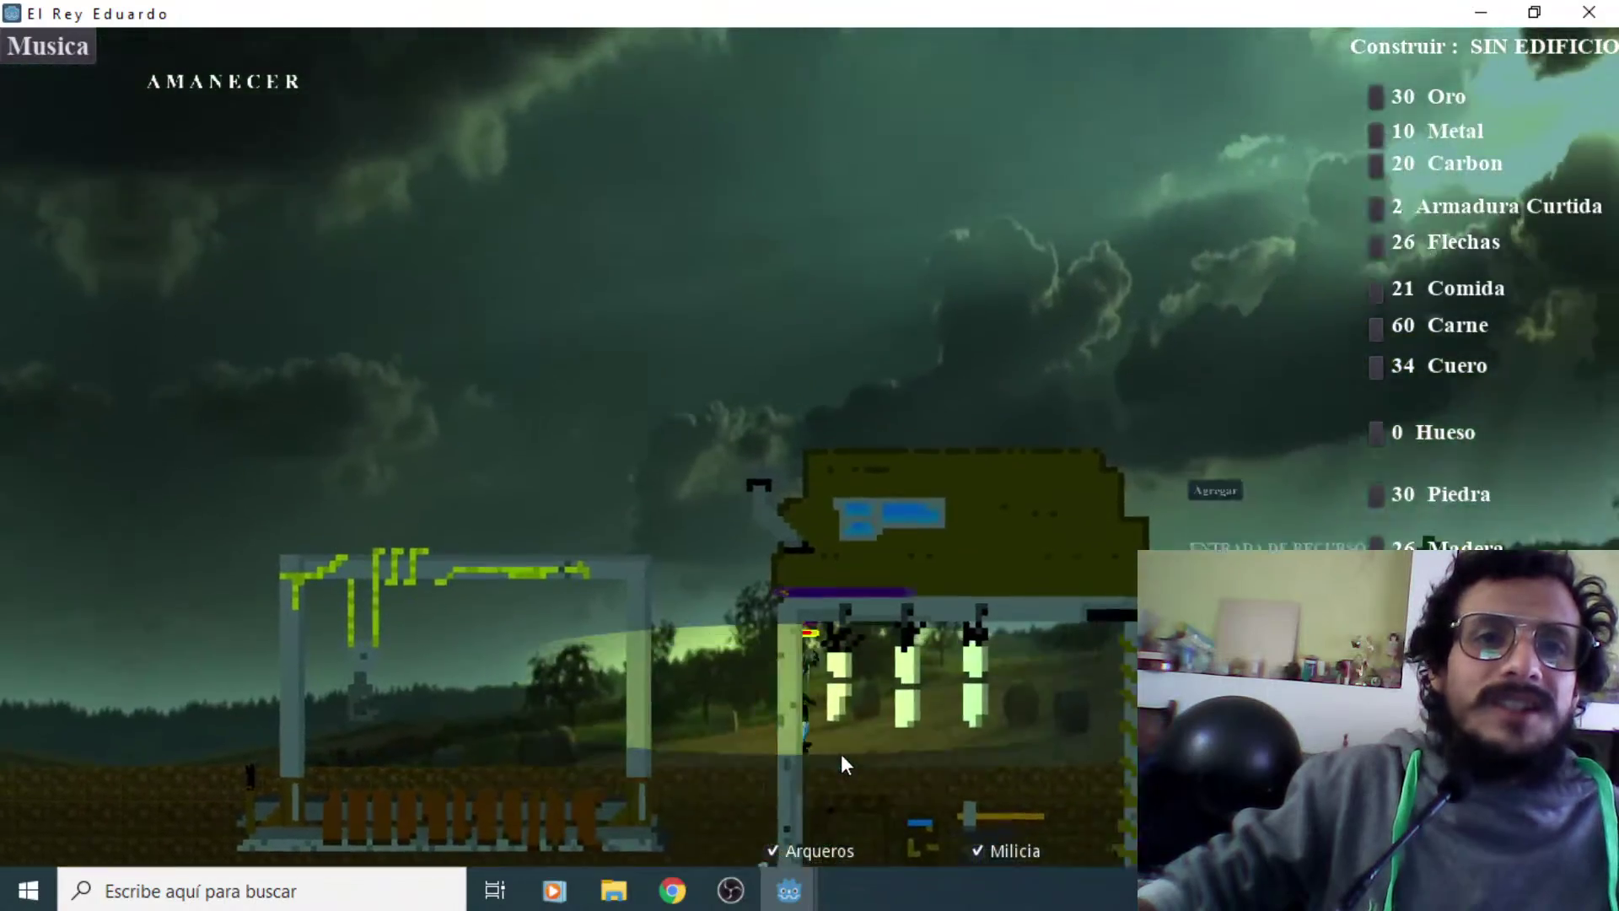
{"action": "key", "text": "a"}
{"action": "key", "text": "d"}
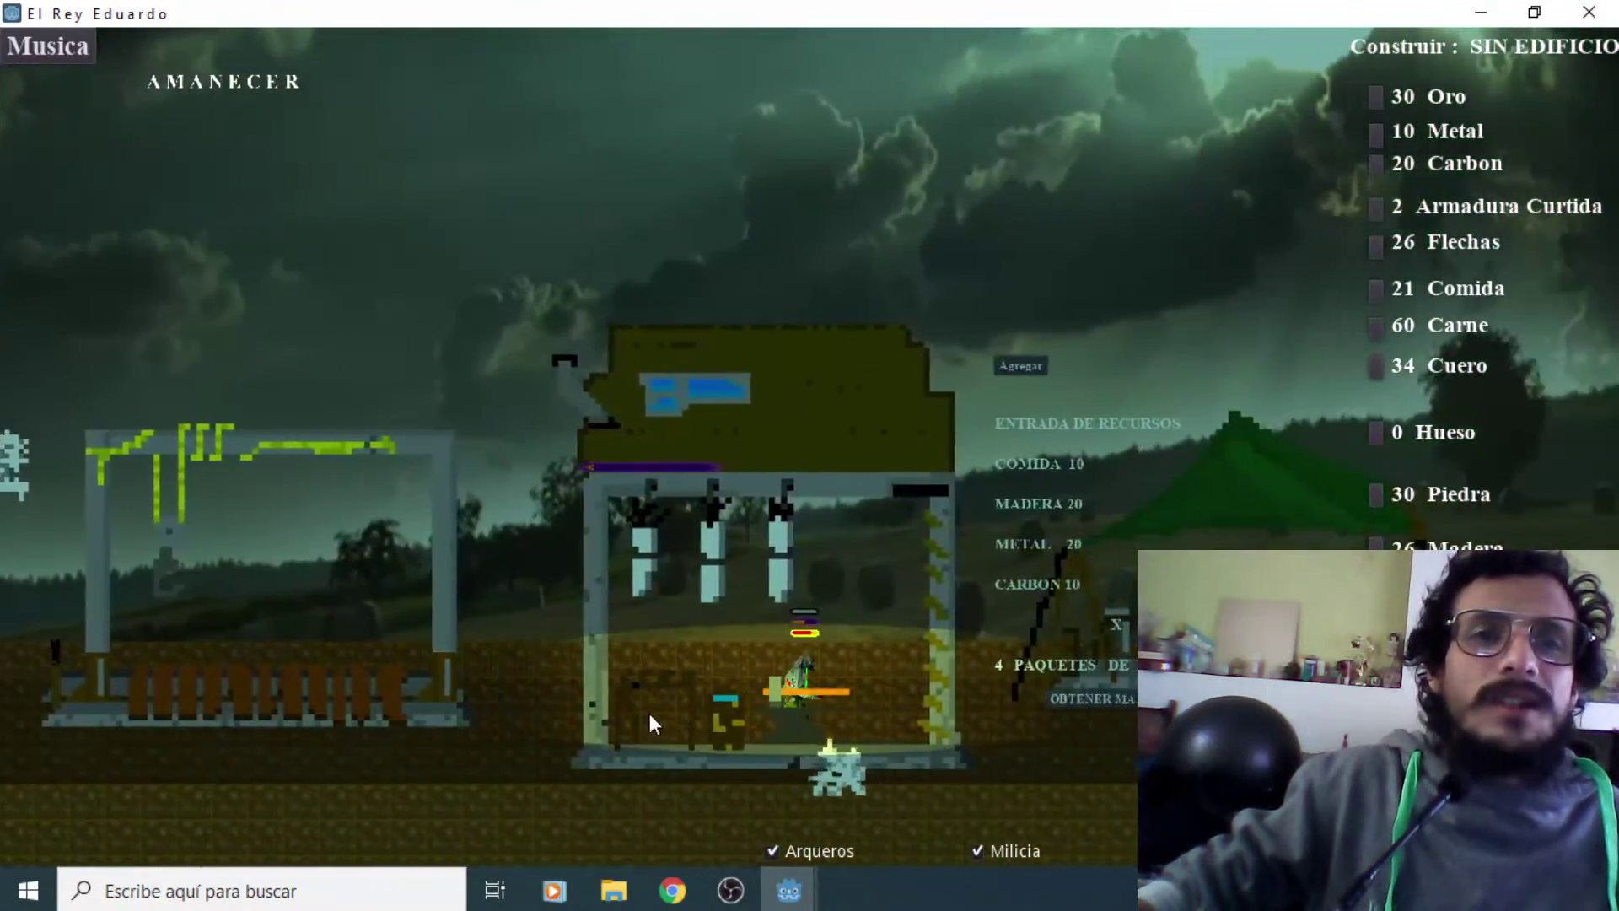
{"action": "key", "text": "a"}
{"action": "key", "text": "d"}
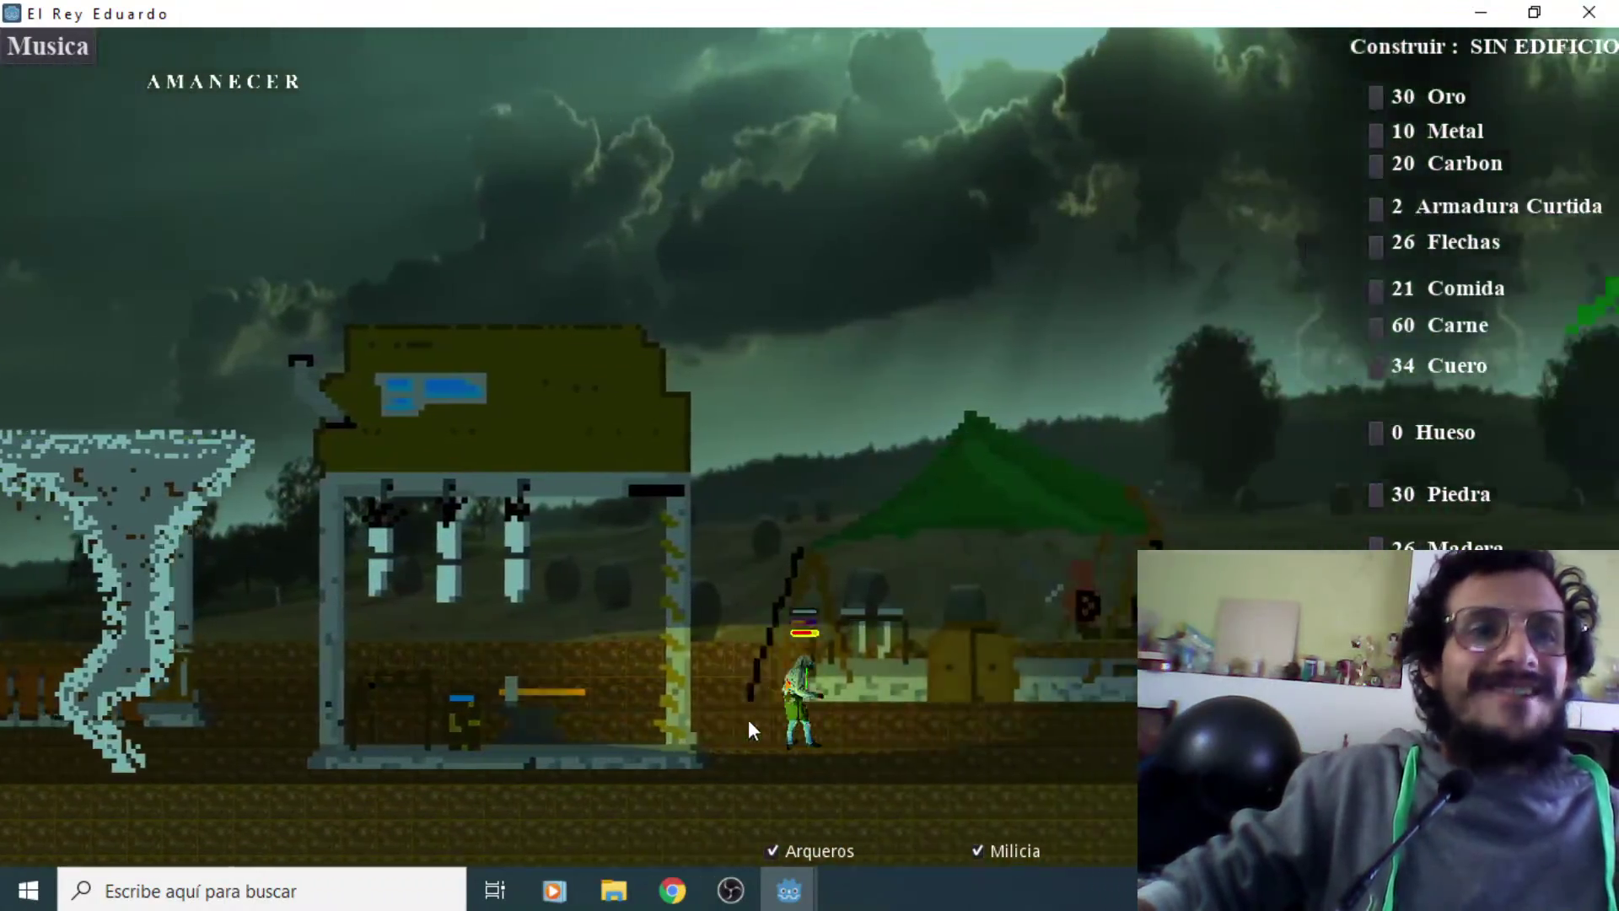
Run past the green tent and return to it to bring up its building and storage options
{"action": "key", "text": "Right"}
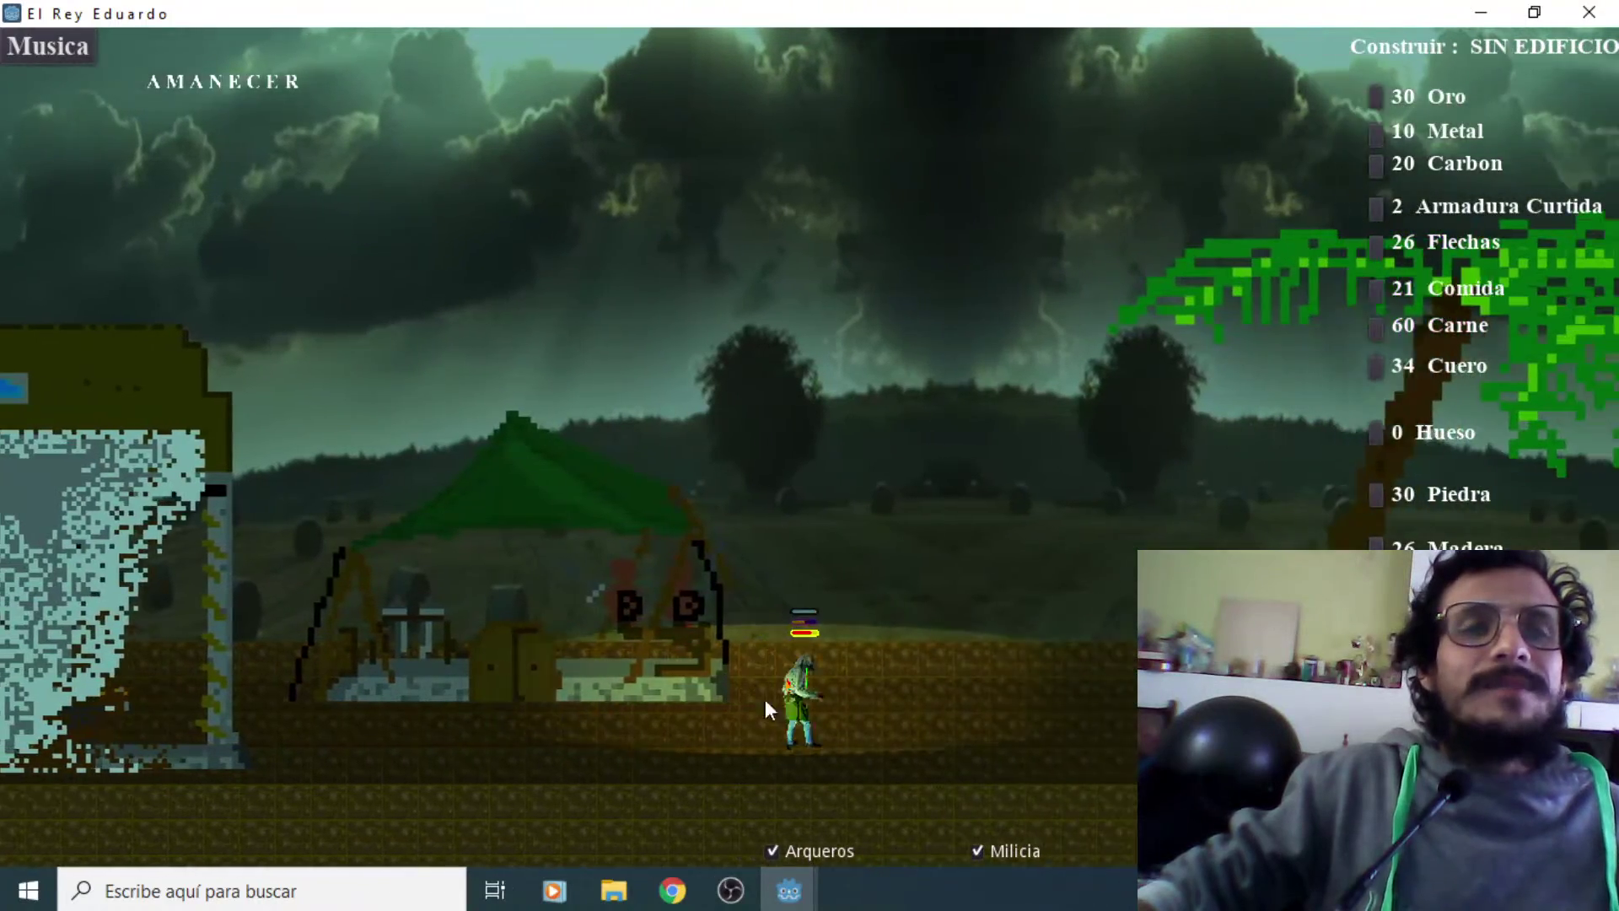
{"action": "key", "text": "Left"}
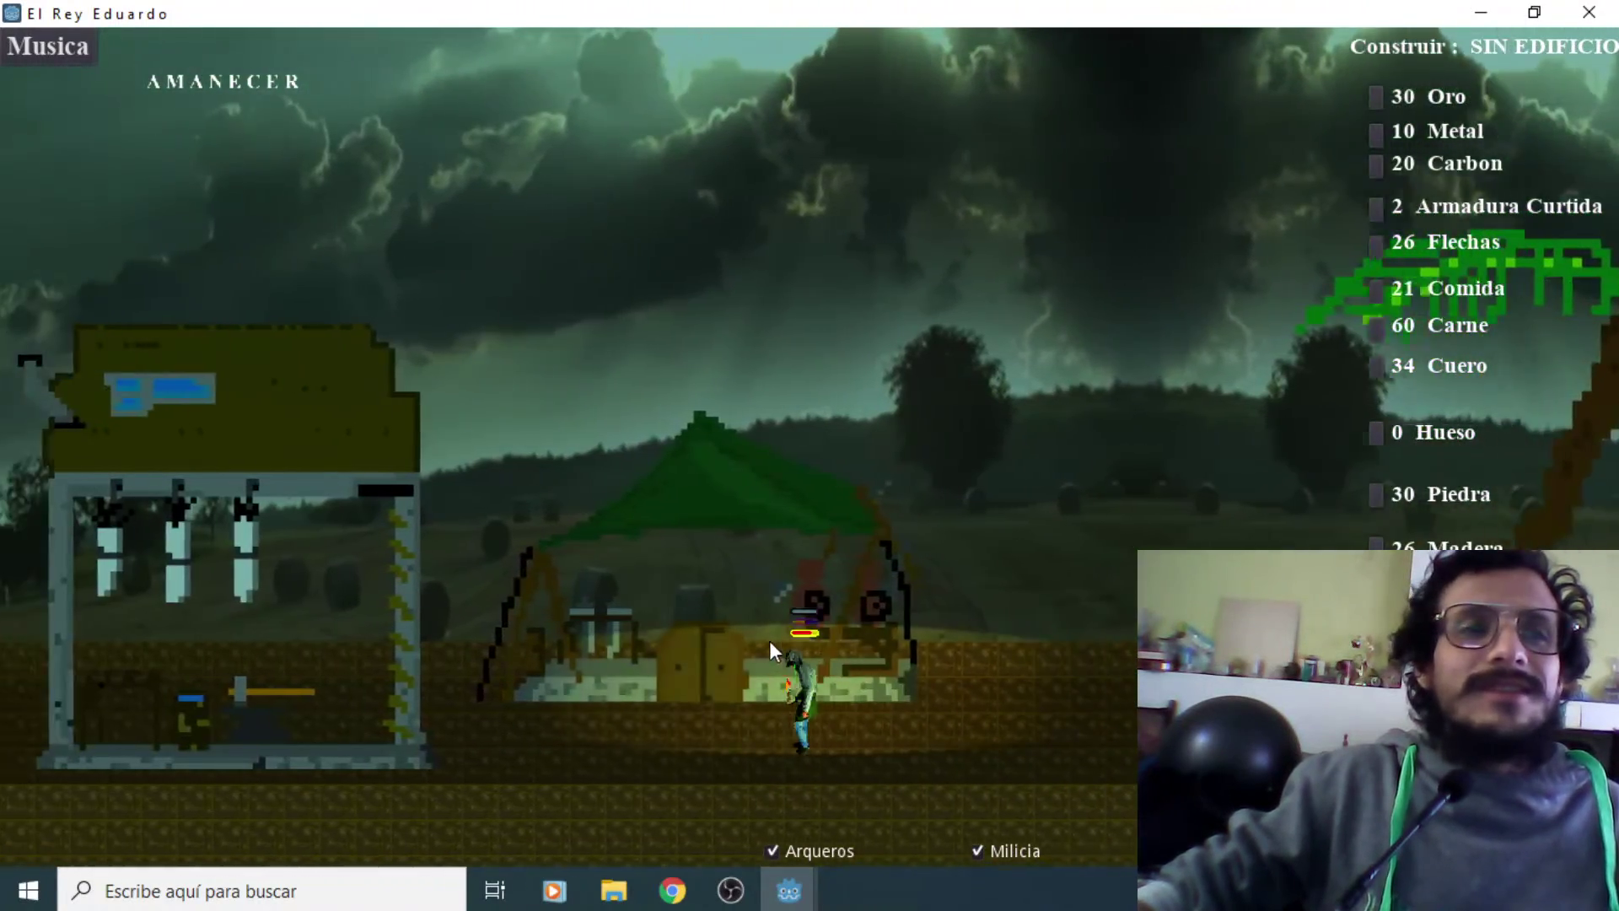
{"action": "key", "text": "Left"}
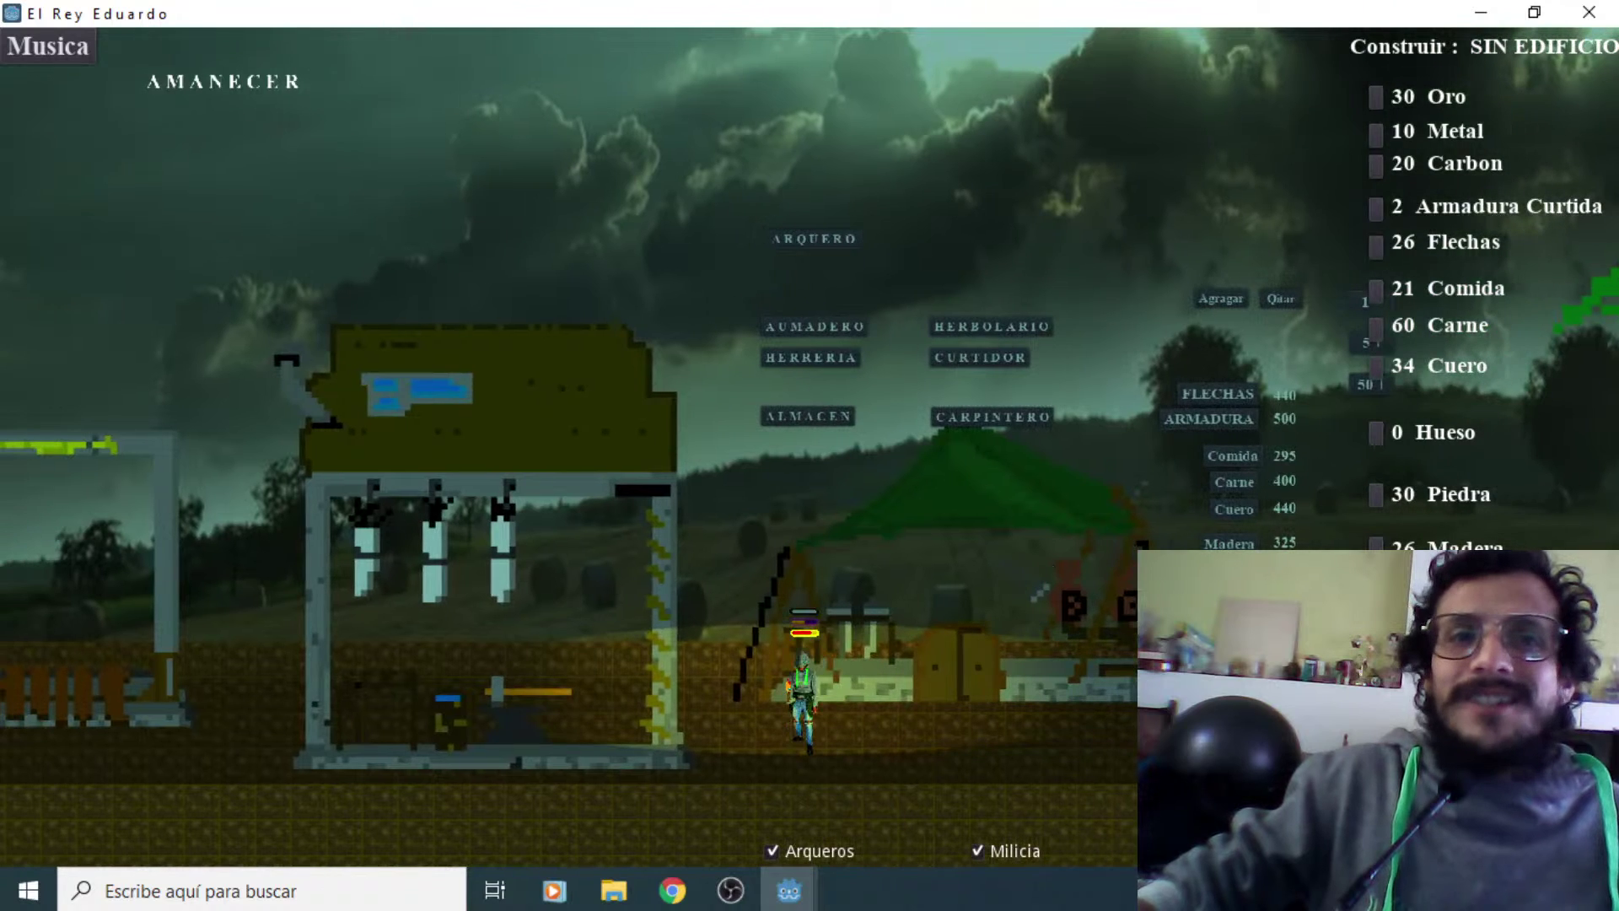
{"action": "key", "text": "Right"}
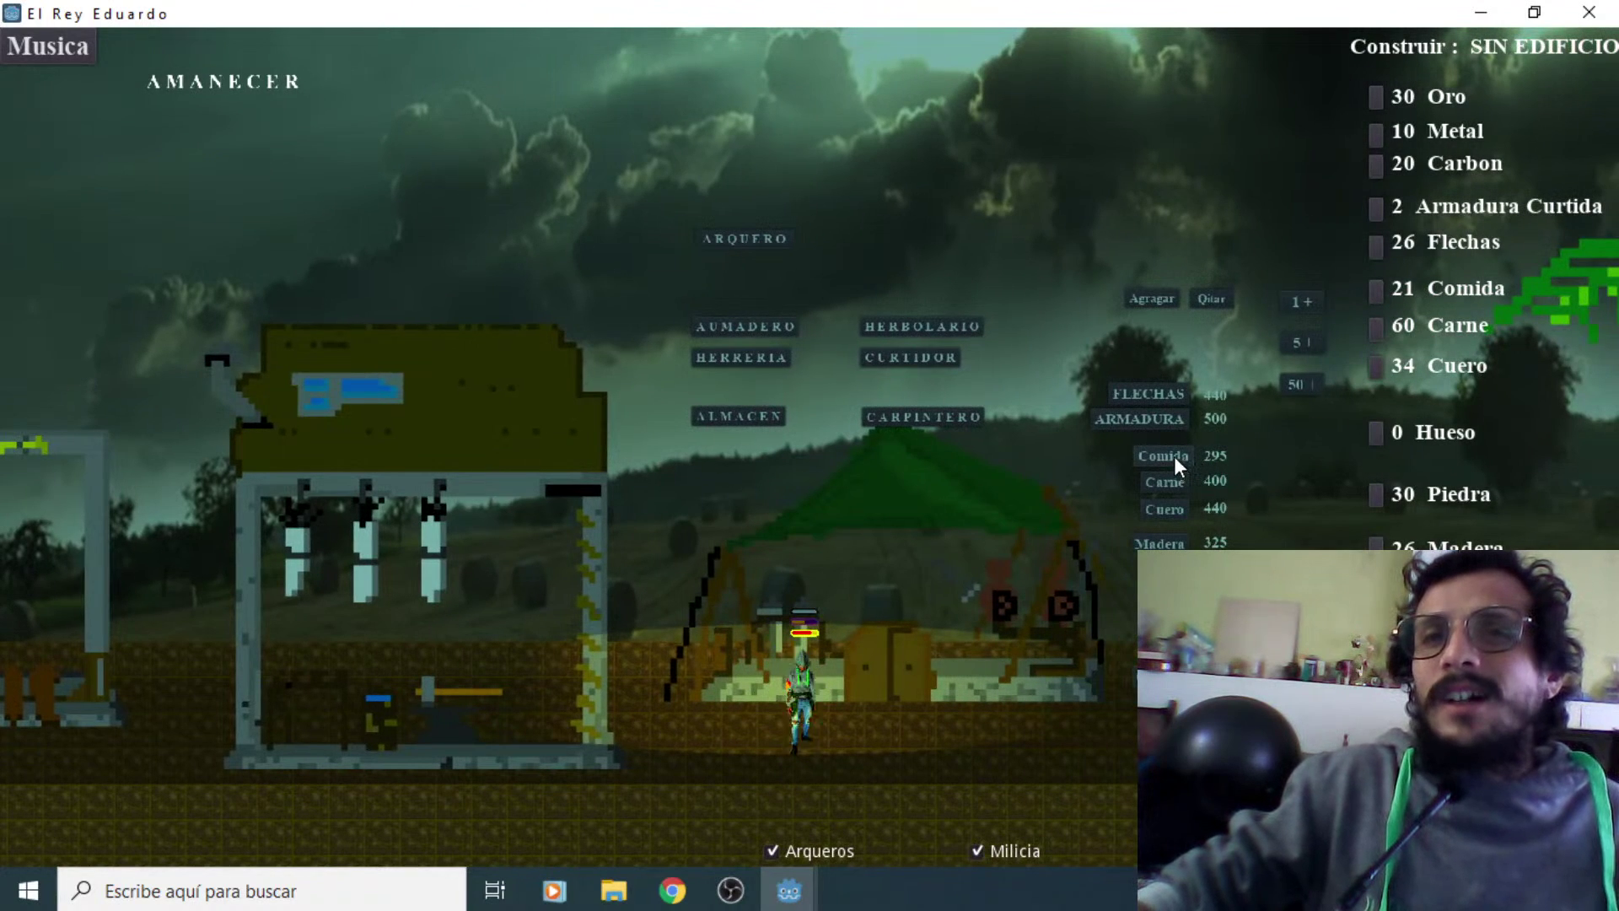
Withdraw 25 Madera from the green tent's storage over two visits, checking the gate frame's siege options in between
{"action": "left_click", "coordinate": [1181, 545]}
{"action": "key", "text": "Left"}
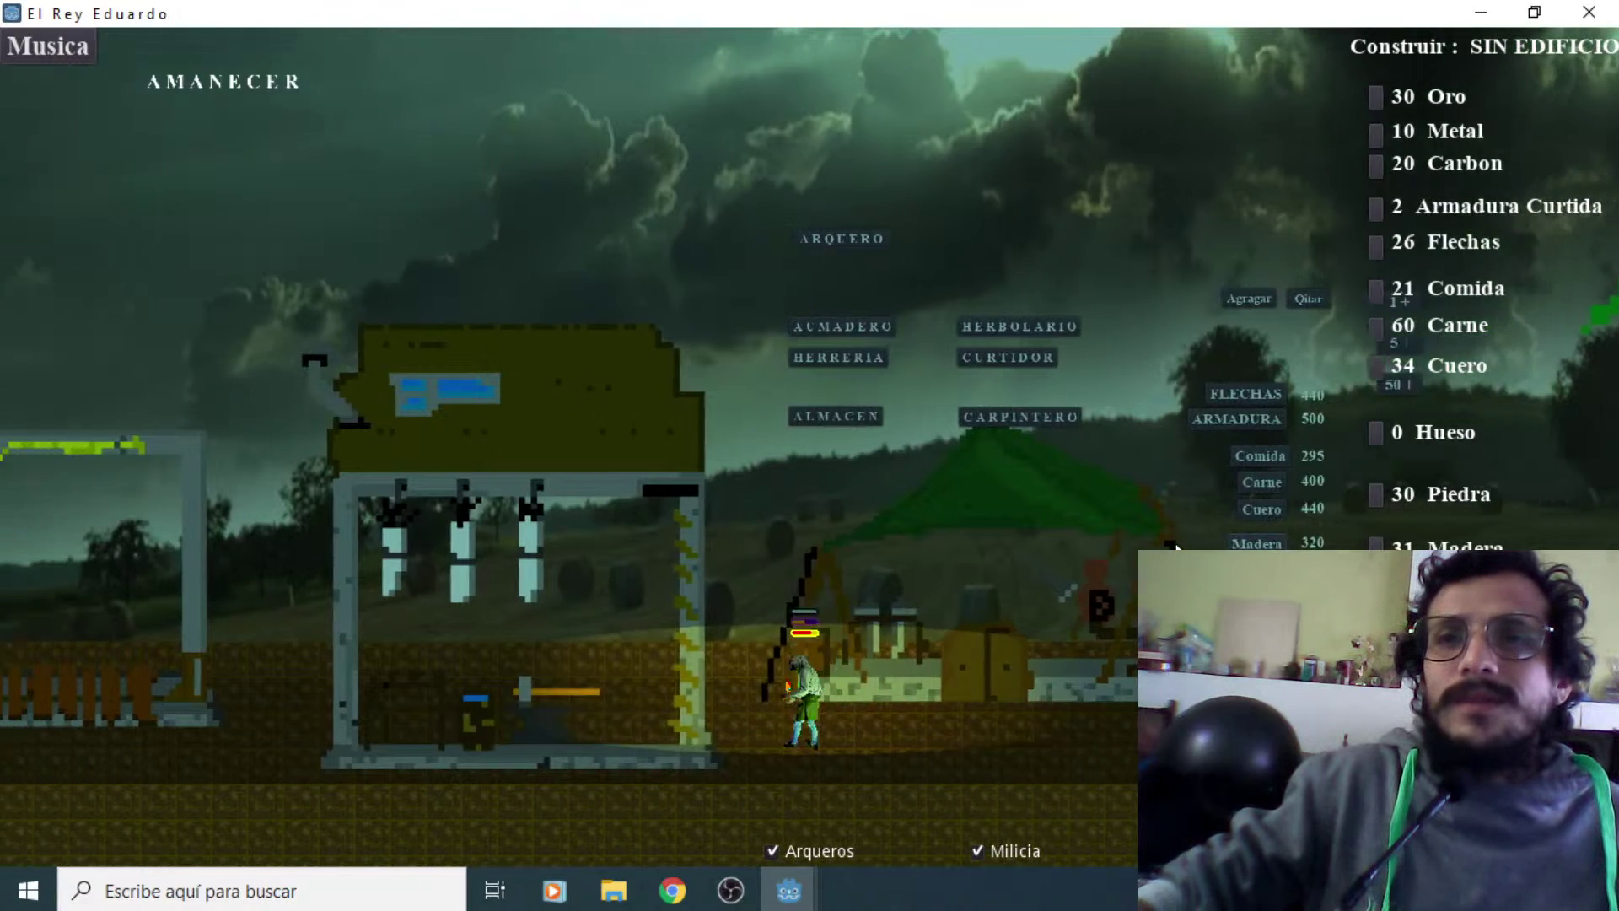
{"action": "key", "text": "Left"}
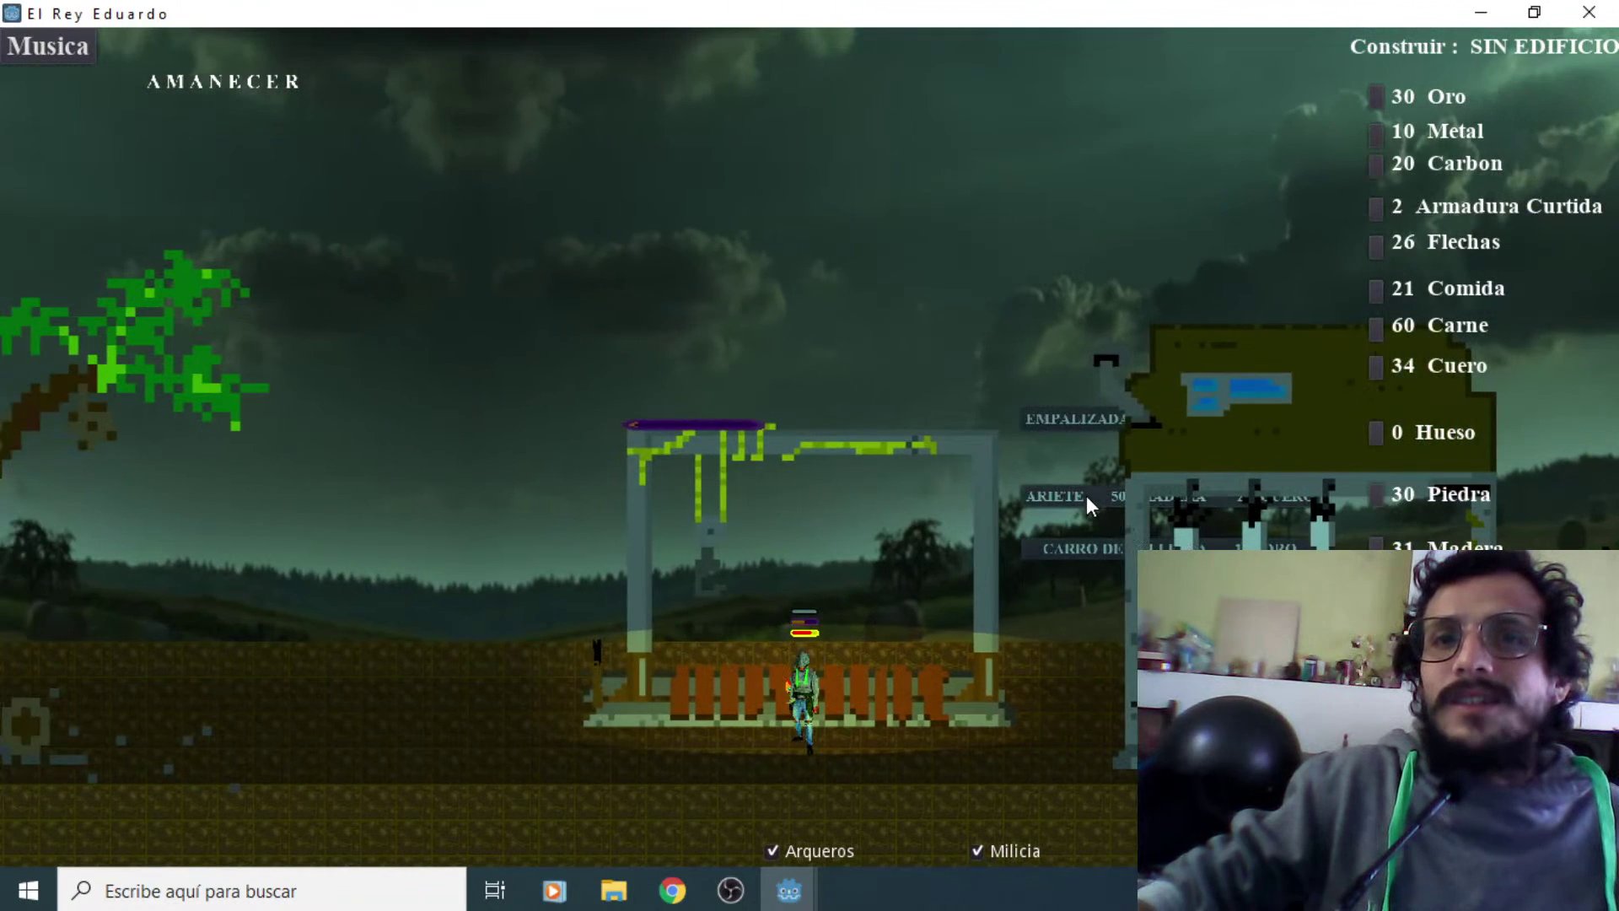
{"action": "key", "text": "Right"}
{"action": "key", "text": "Right"}
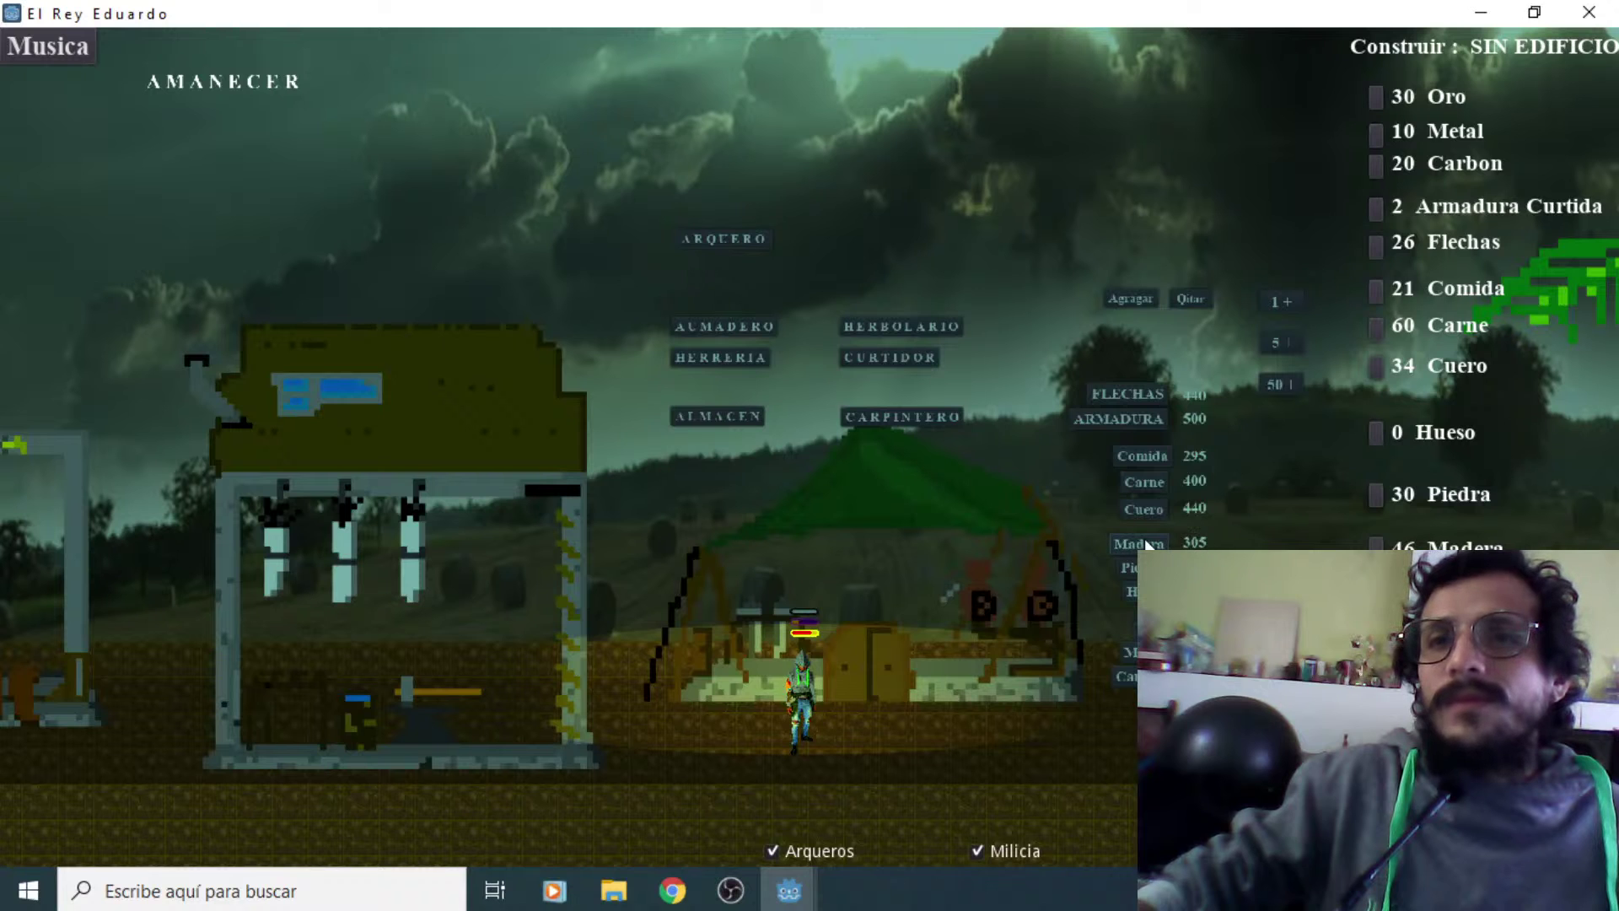
Return to the gate frame, order an Ariete for 50 Madera, and stay around the frame while it is built
{"action": "key", "text": "Left"}
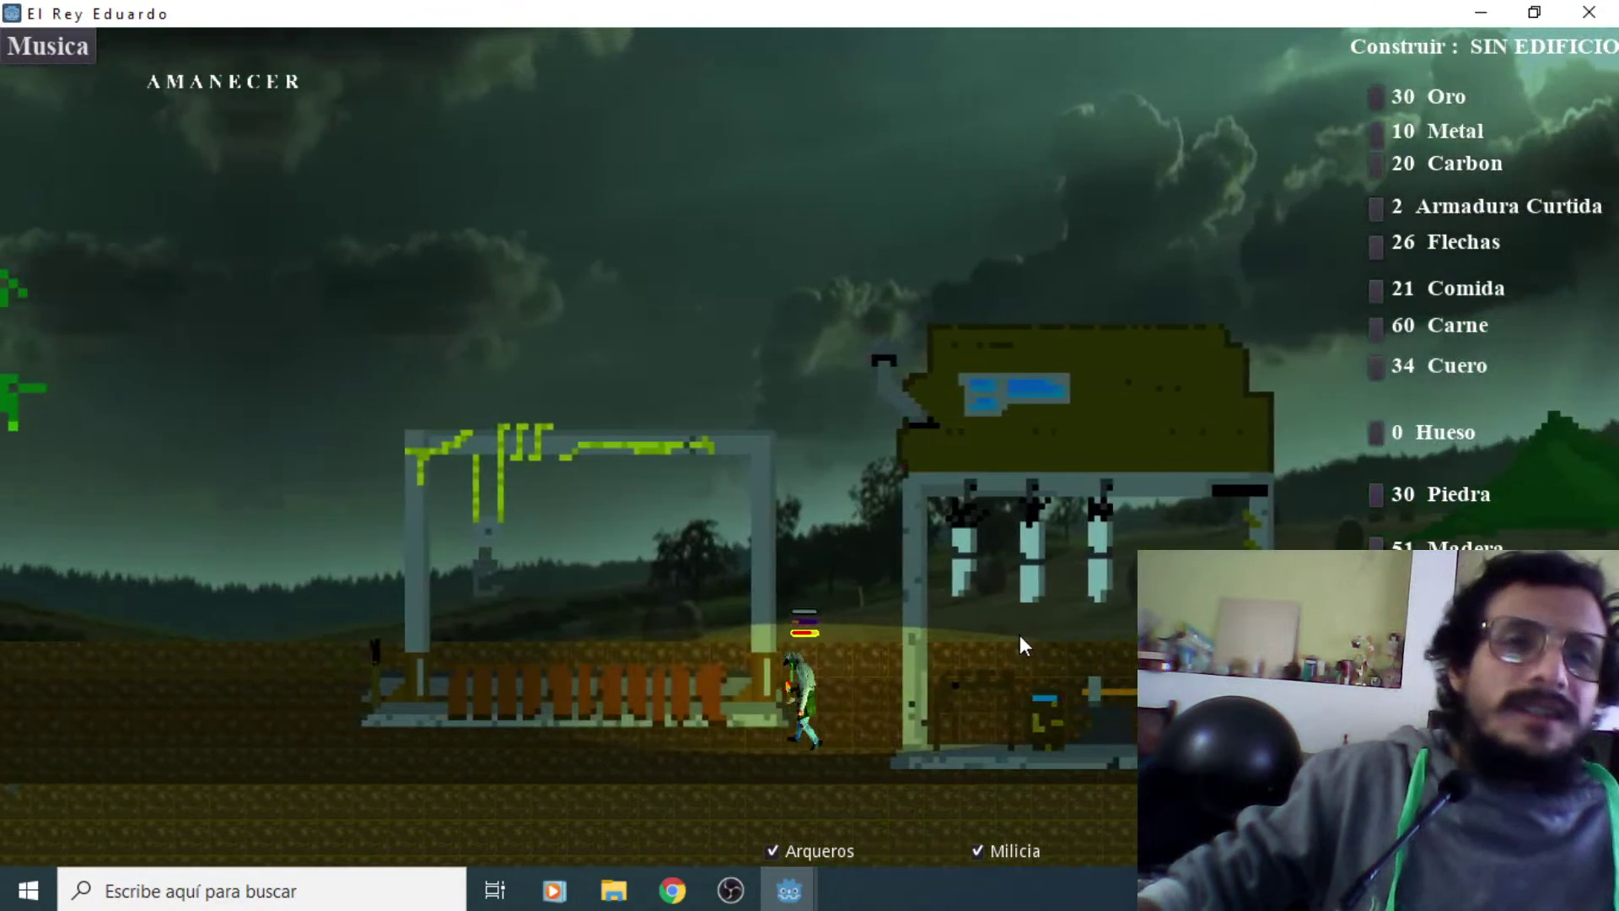
{"action": "left_click", "coordinate": [1104, 499]}
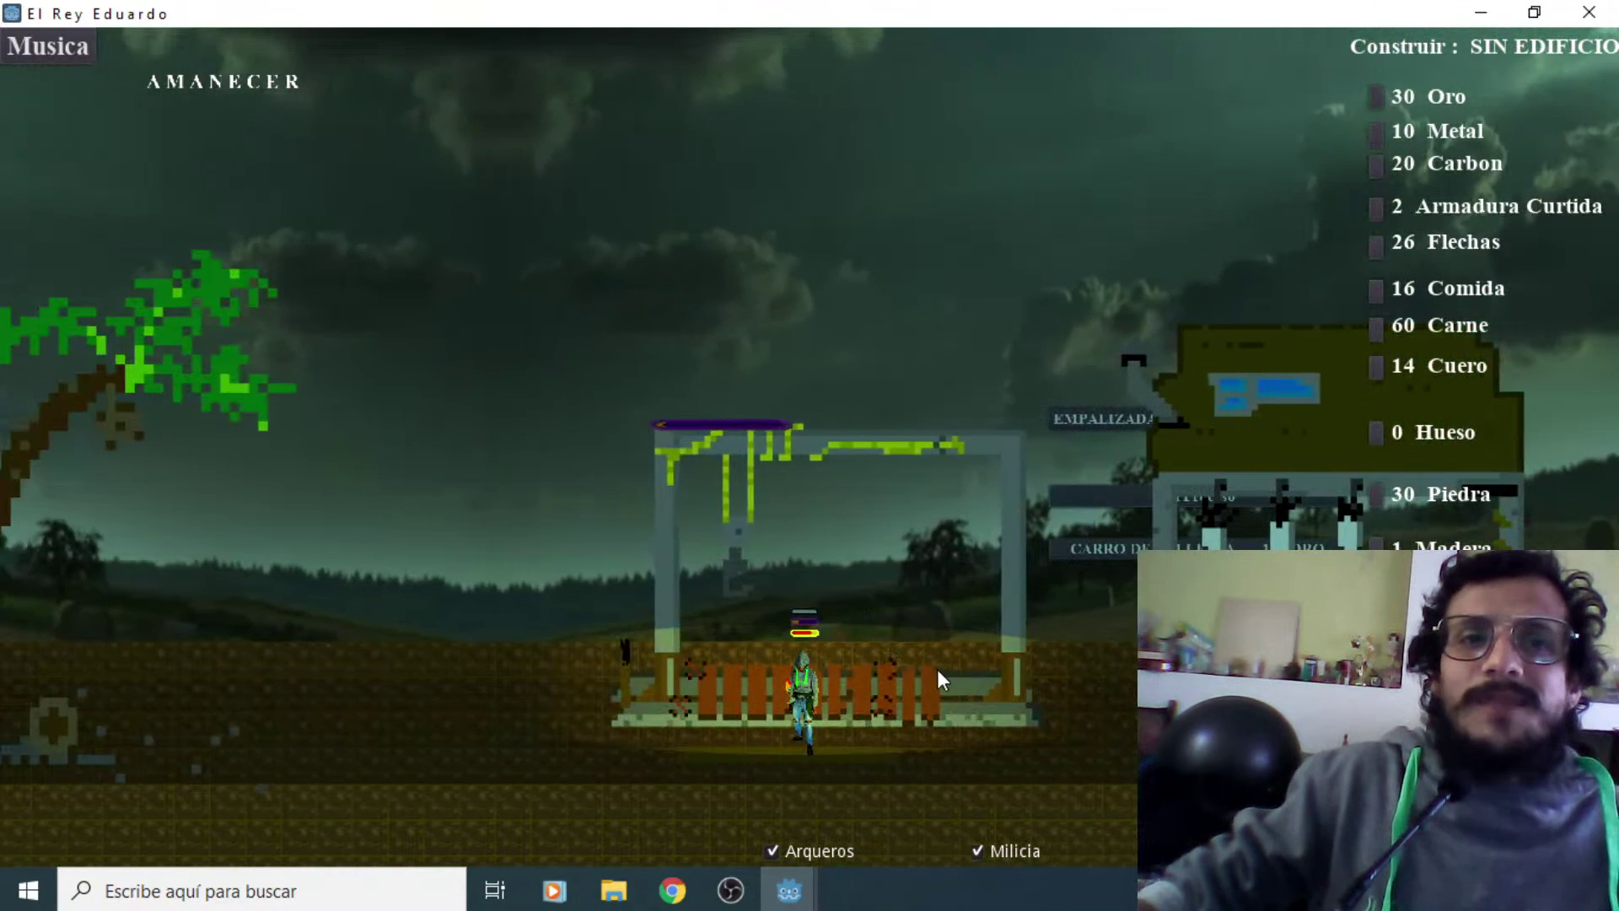
{"action": "key", "text": "Right"}
{"action": "key", "text": "Left"}
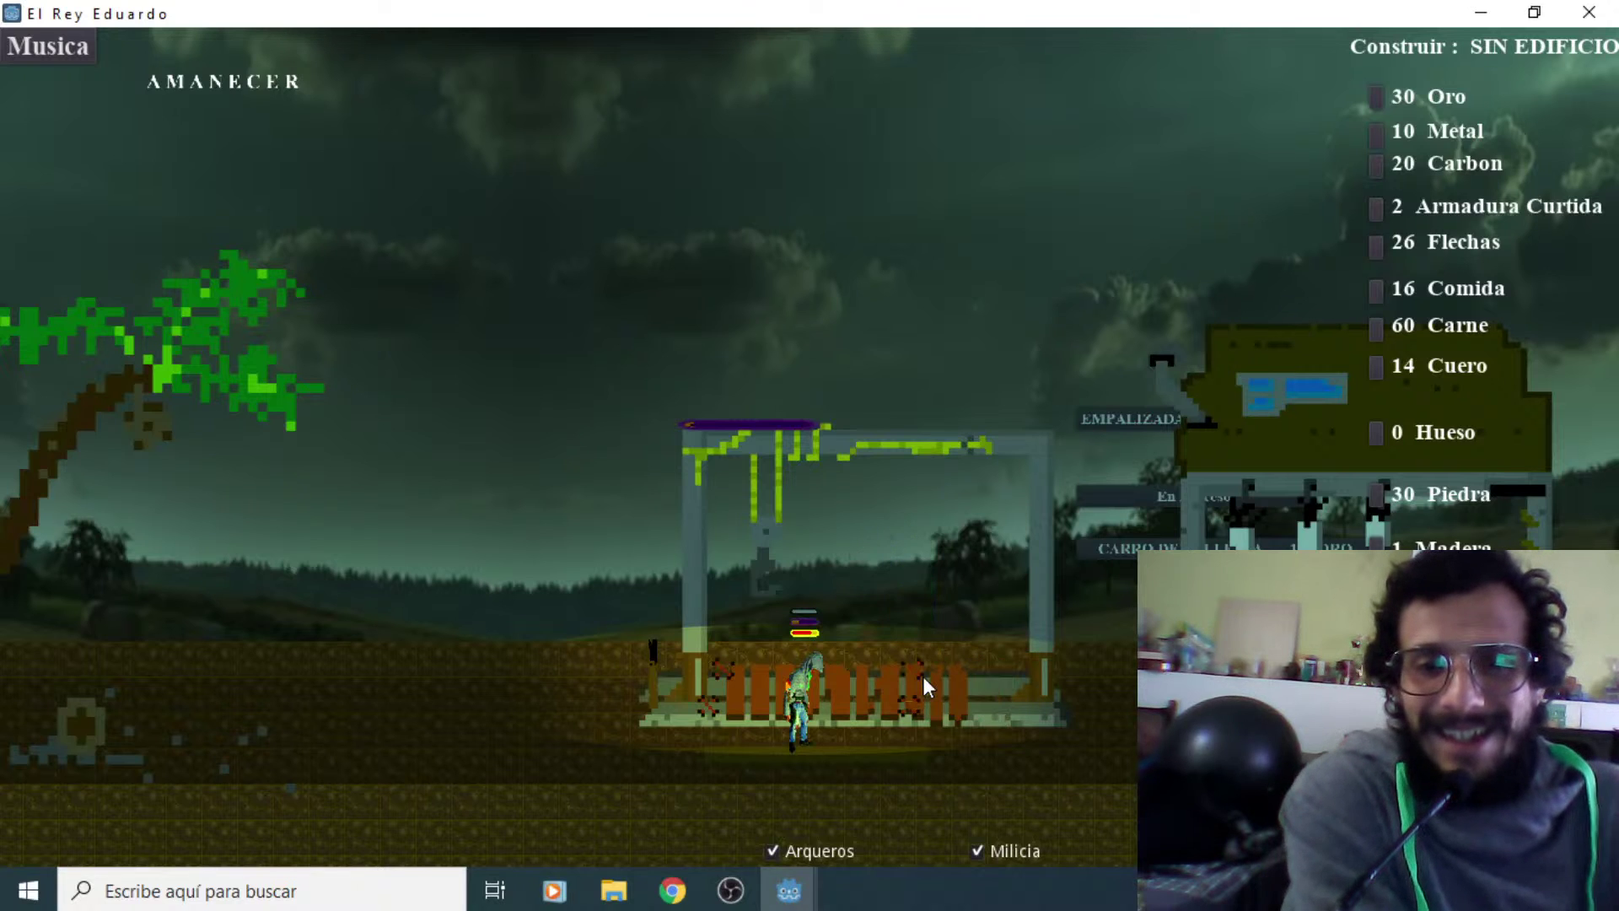
{"action": "key", "text": "Left"}
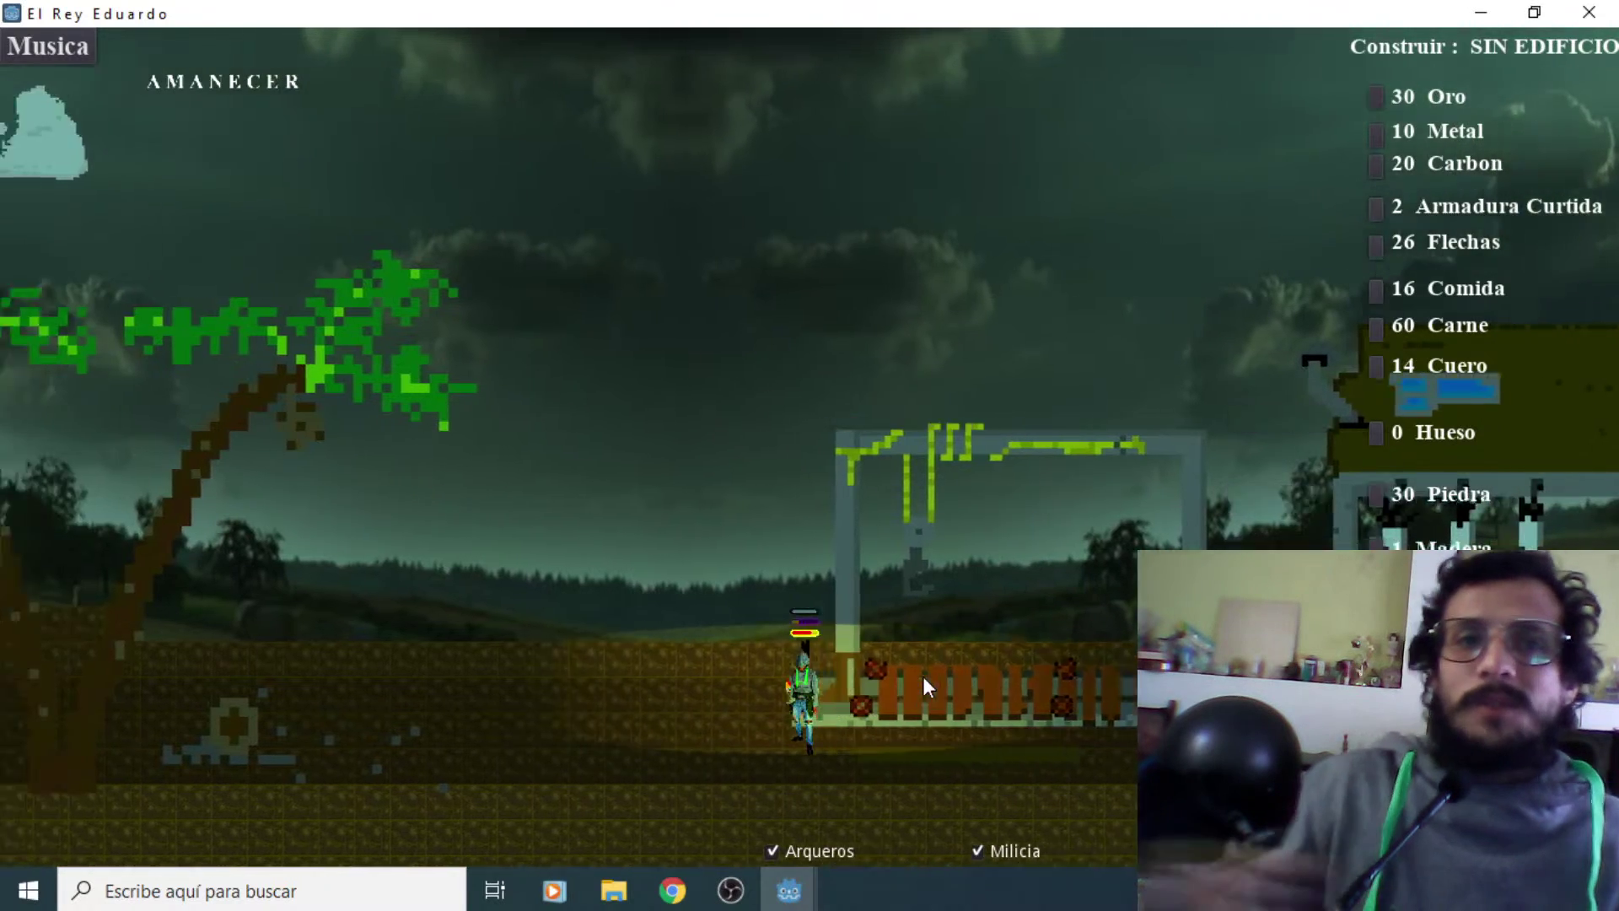
{"action": "key", "text": "Right"}
{"action": "key", "text": "Left"}
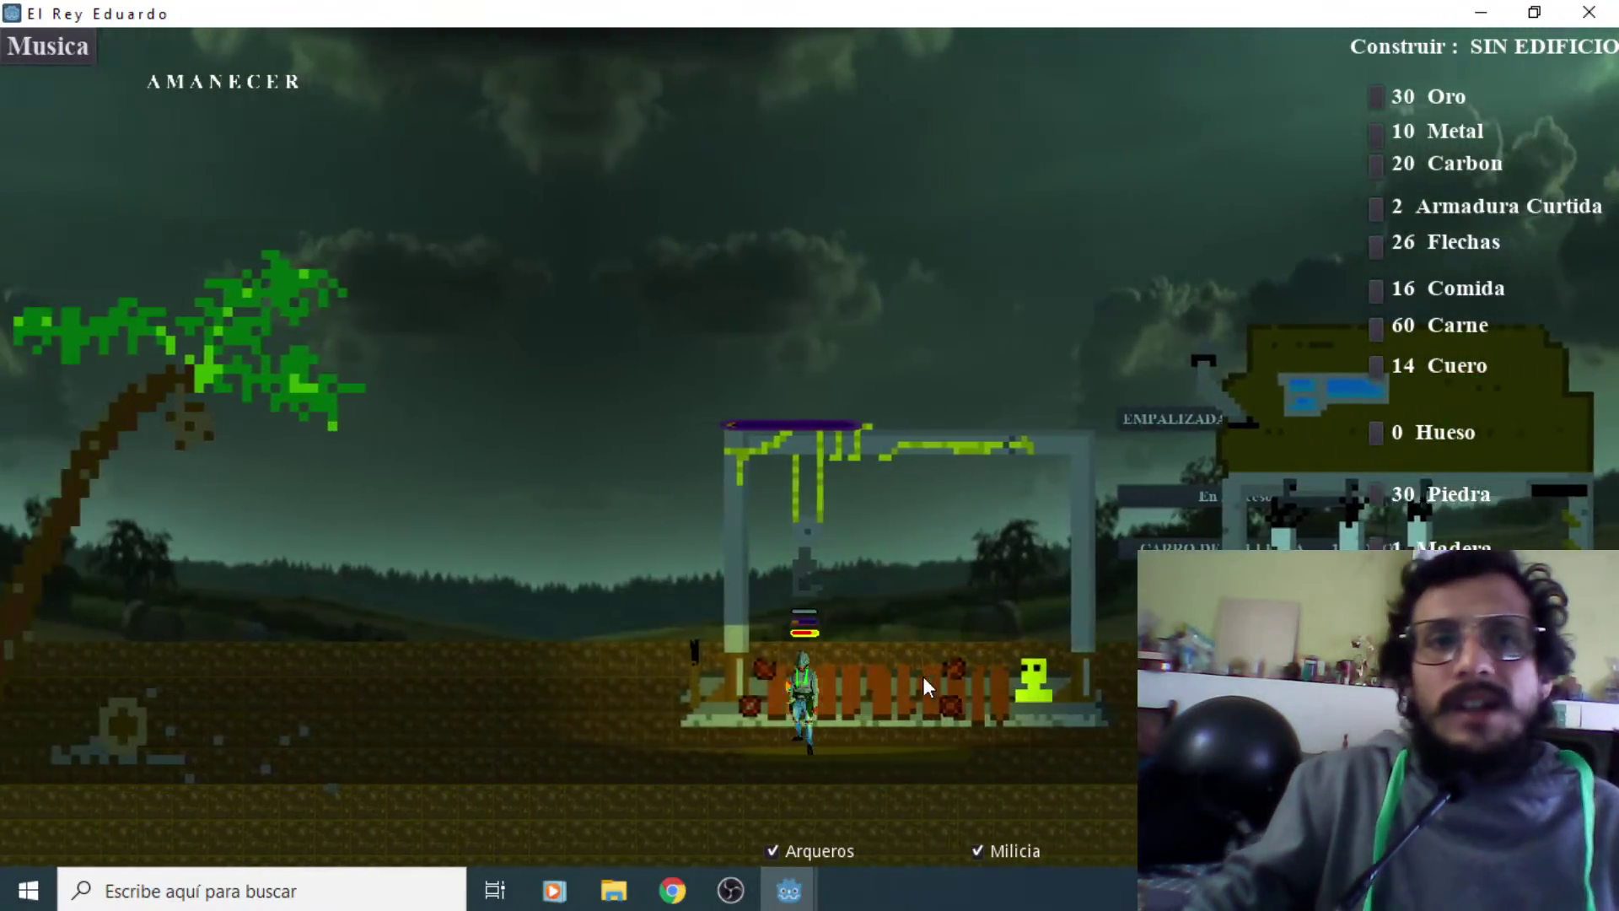
Run from the gate frame to the village hut, descend the nearby ladder, and follow the tunnel to the candle before the wooden door
{"action": "key", "text": "Left"}
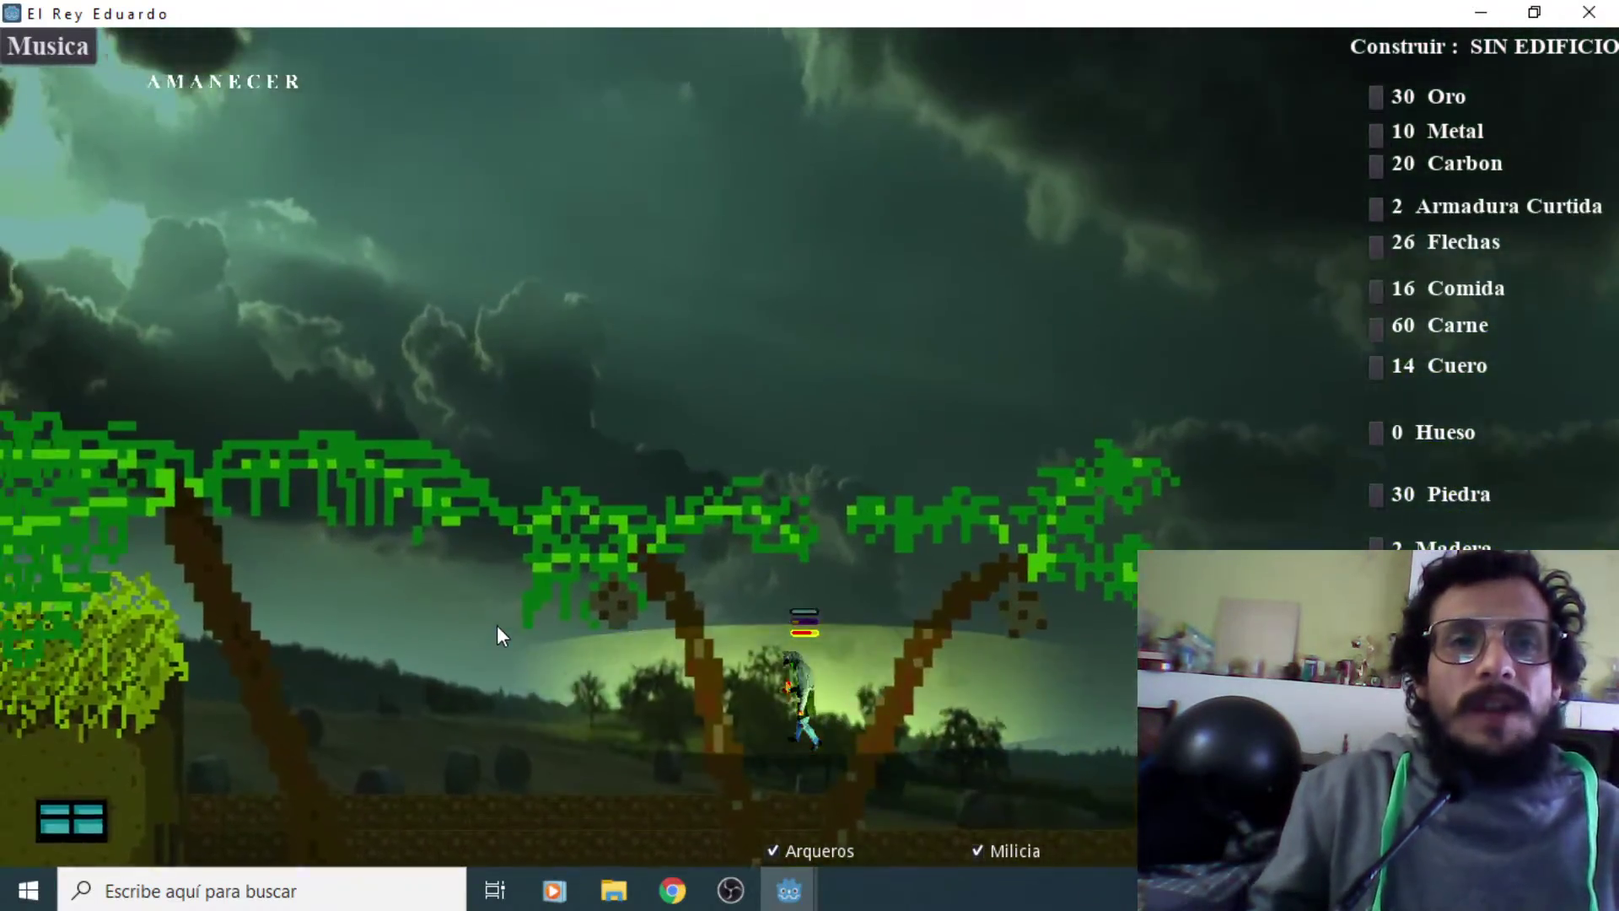
{"action": "key", "text": "Left"}
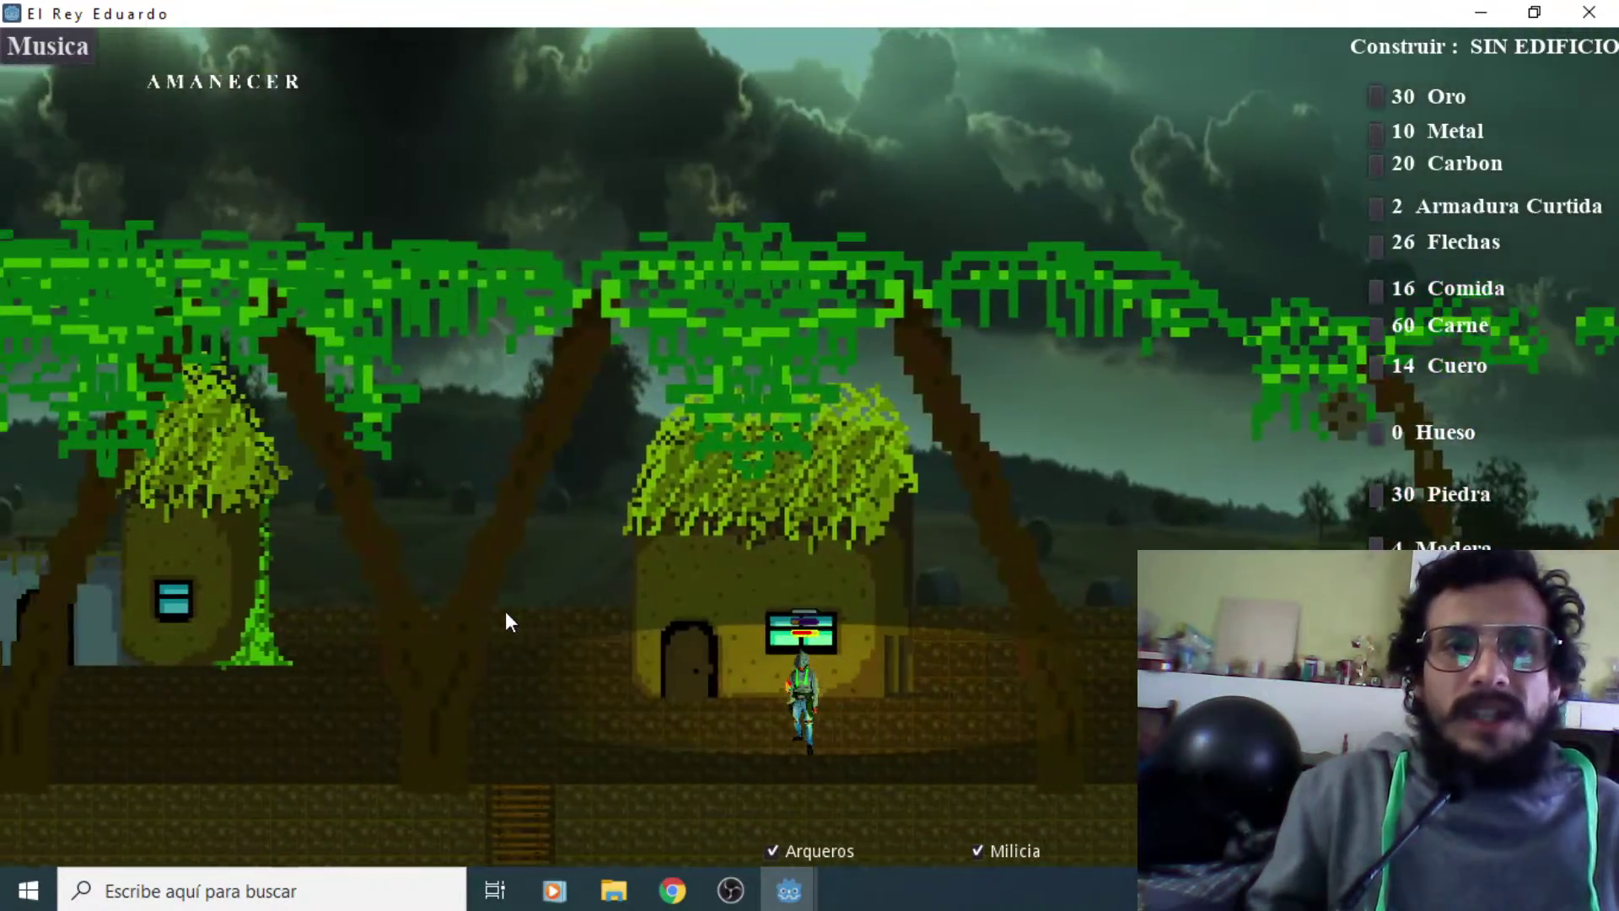
{"action": "key", "text": "Down"}
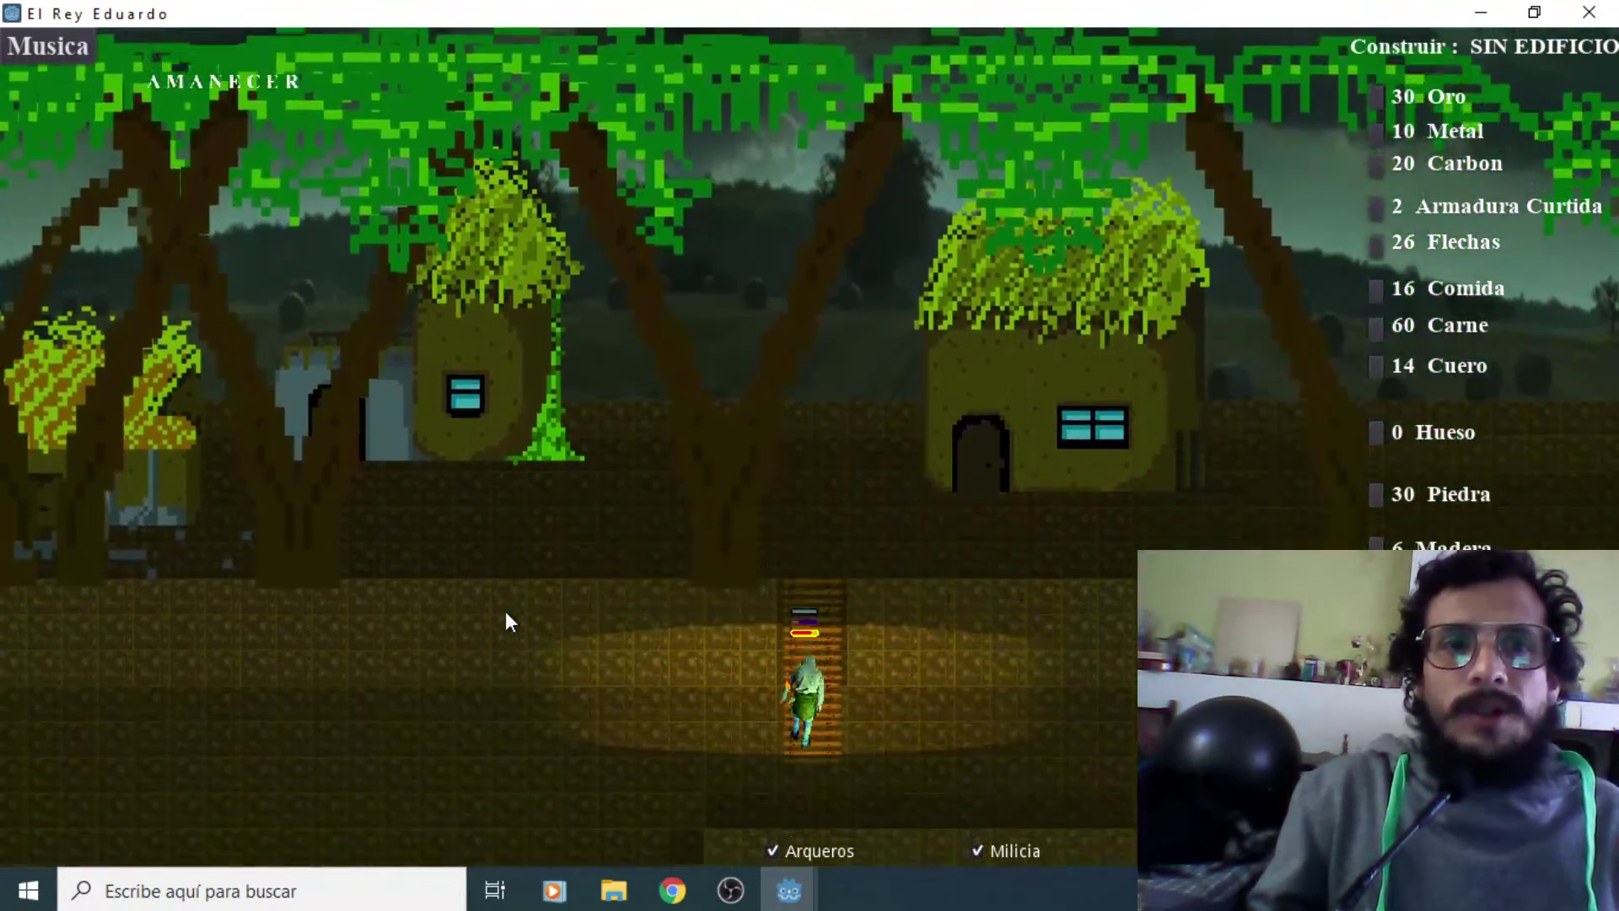
{"action": "key", "text": "Right"}
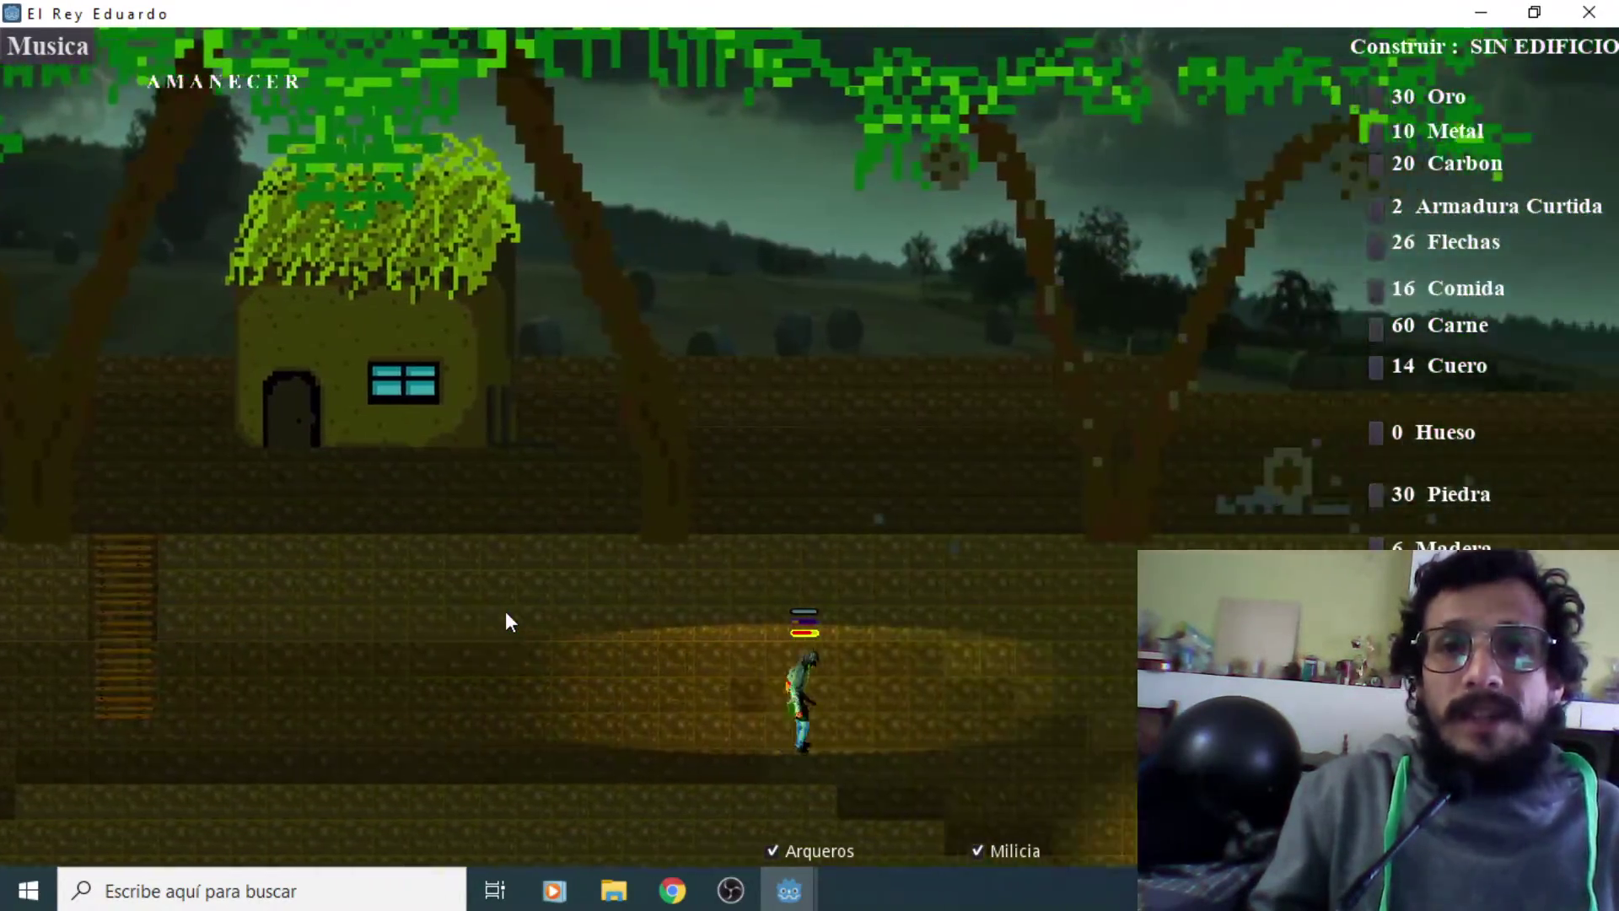
{"action": "key", "text": "Right"}
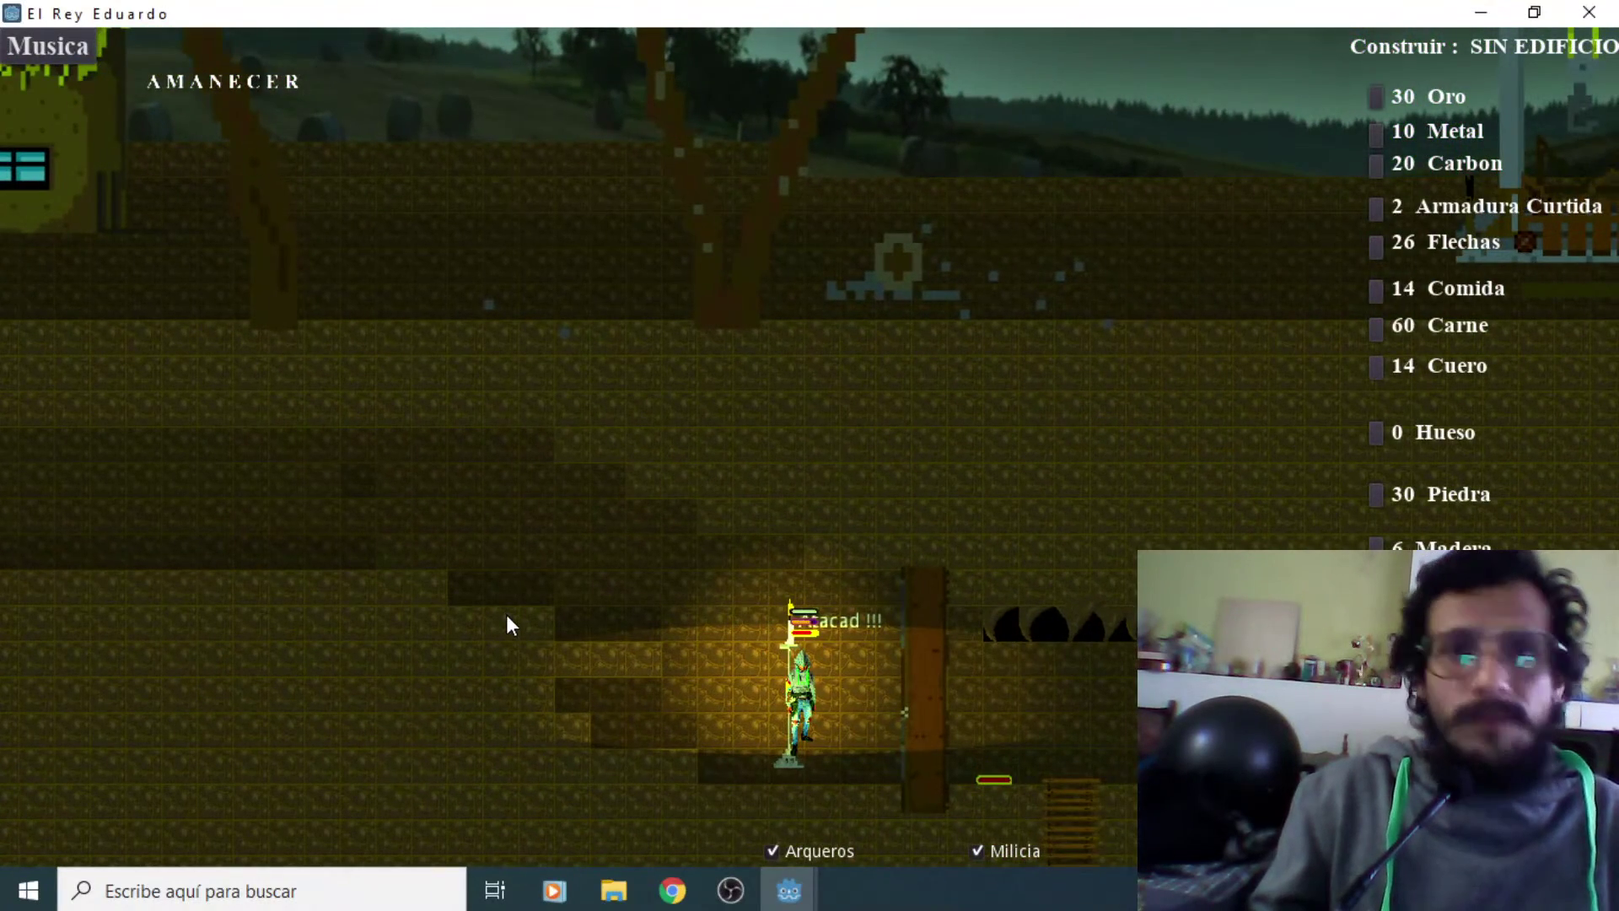
Attack the wooden door beside the candle with the sword and arrows until it breaks
{"action": "key", "text": "Right"}
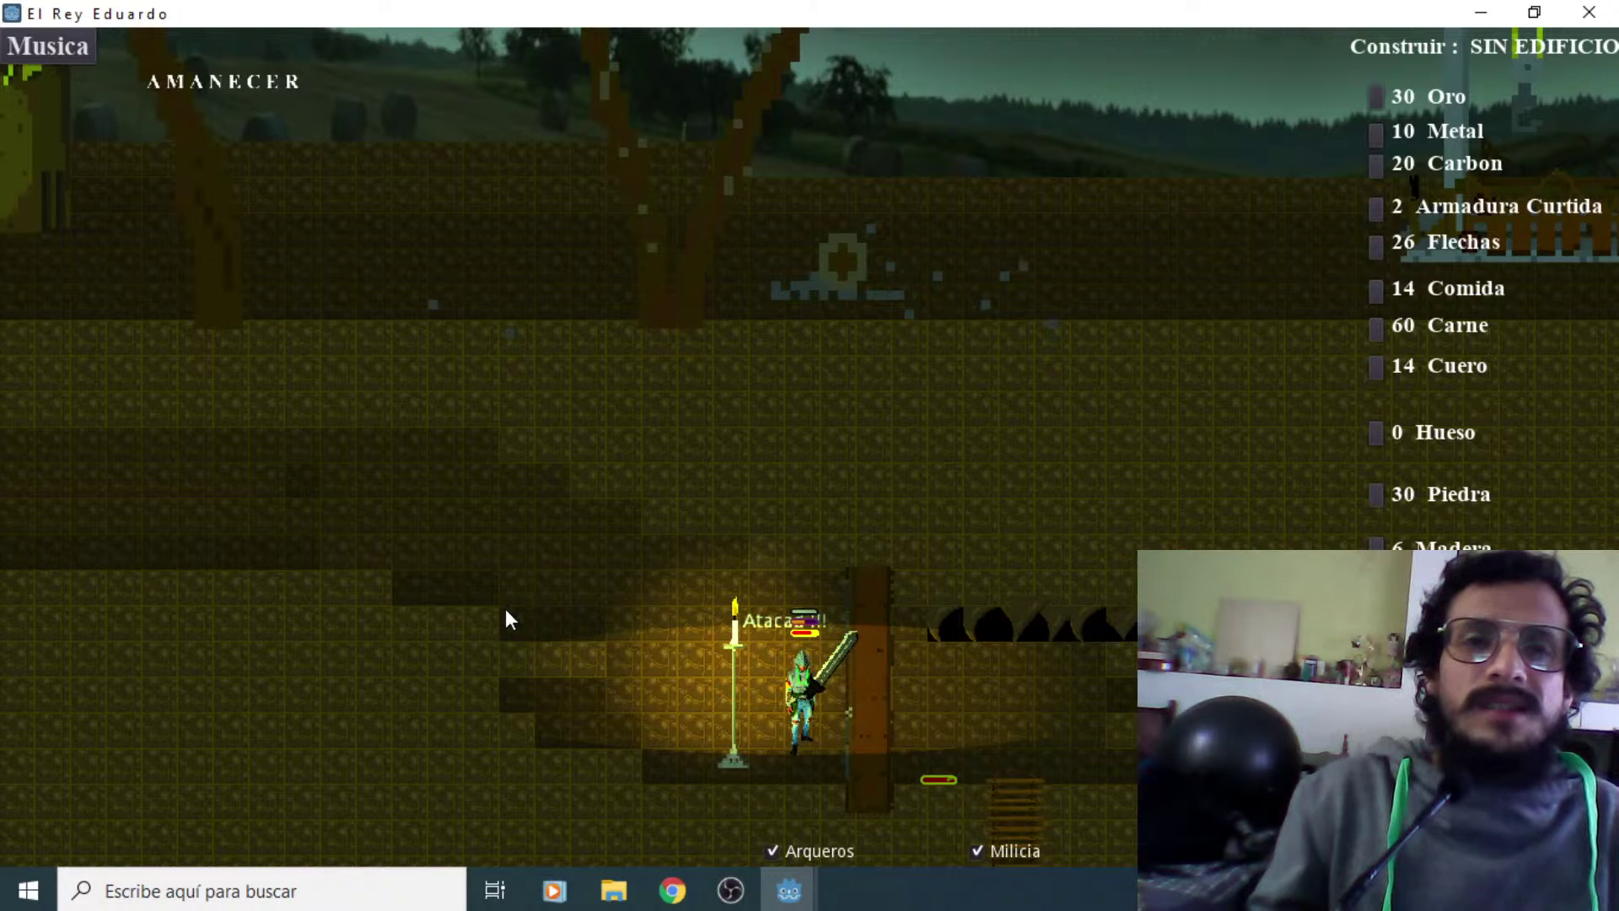
{"action": "key", "text": "Left"}
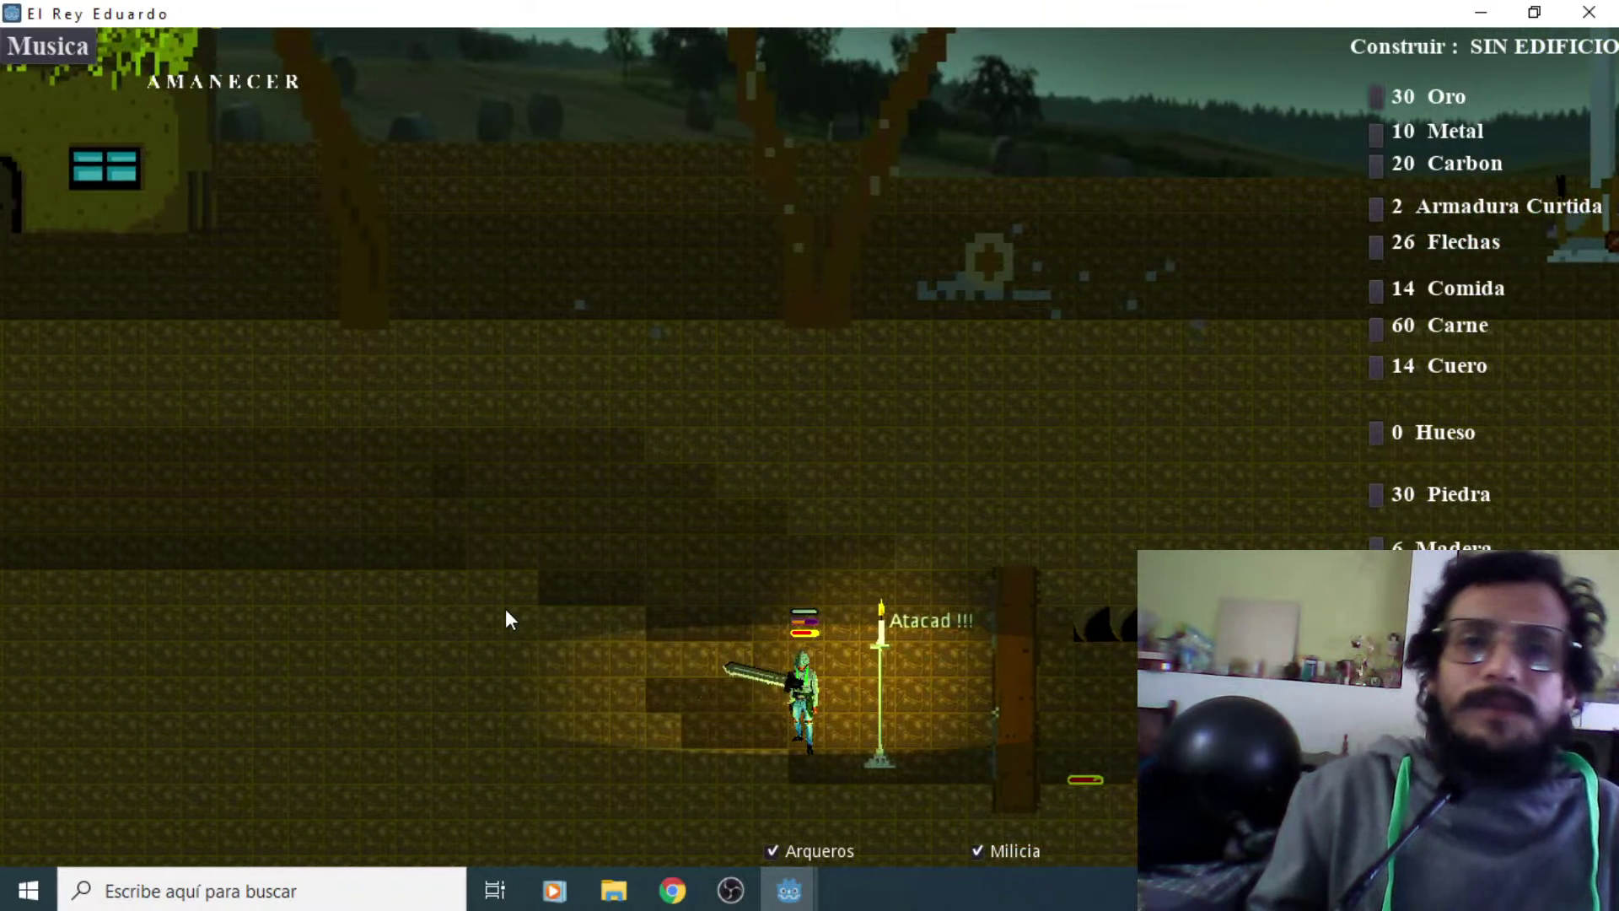
{"action": "key", "text": "Right"}
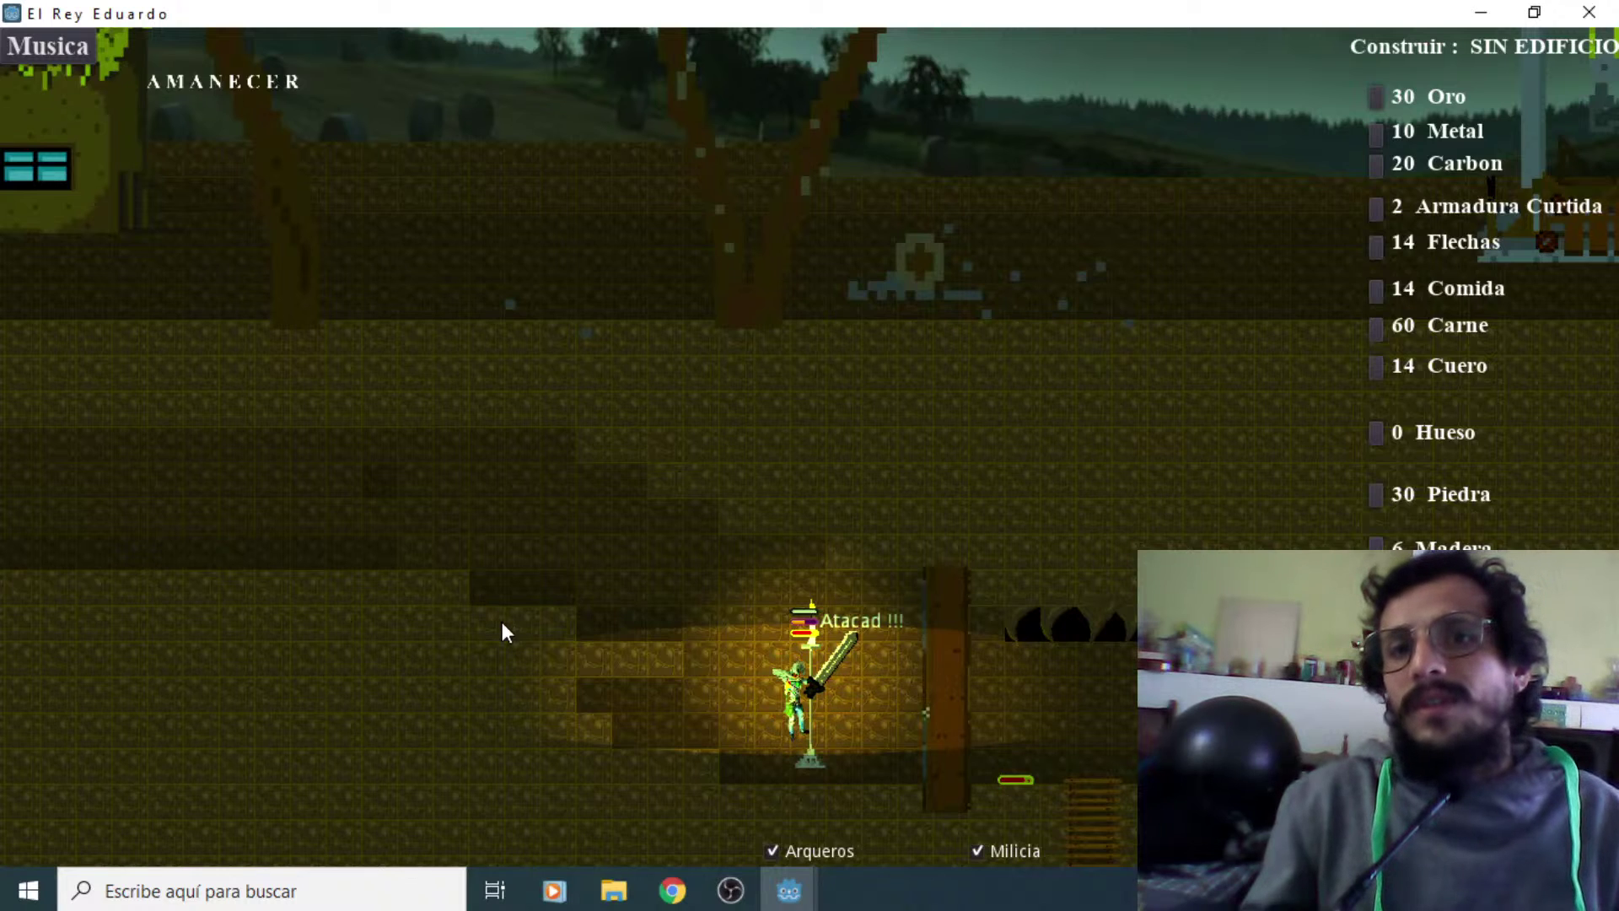
{"action": "left_click", "coordinate": [502, 622]}
{"action": "key", "text": "a"}
{"action": "left_click", "coordinate": [502, 622]}
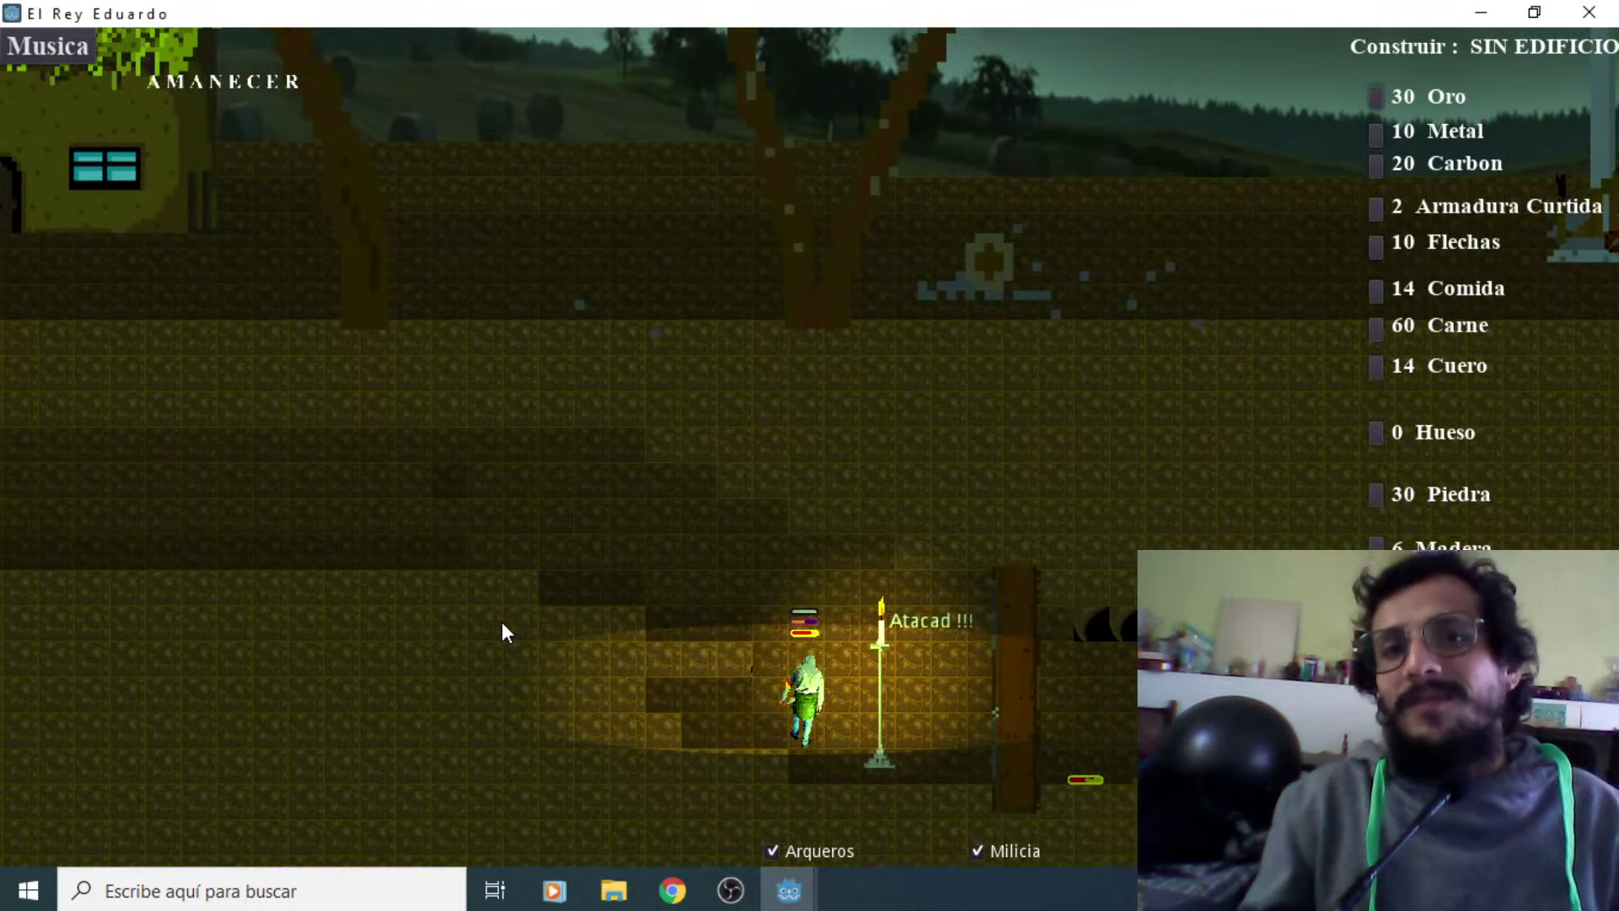
{"action": "key", "text": "d"}
{"action": "left_click", "coordinate": [502, 622]}
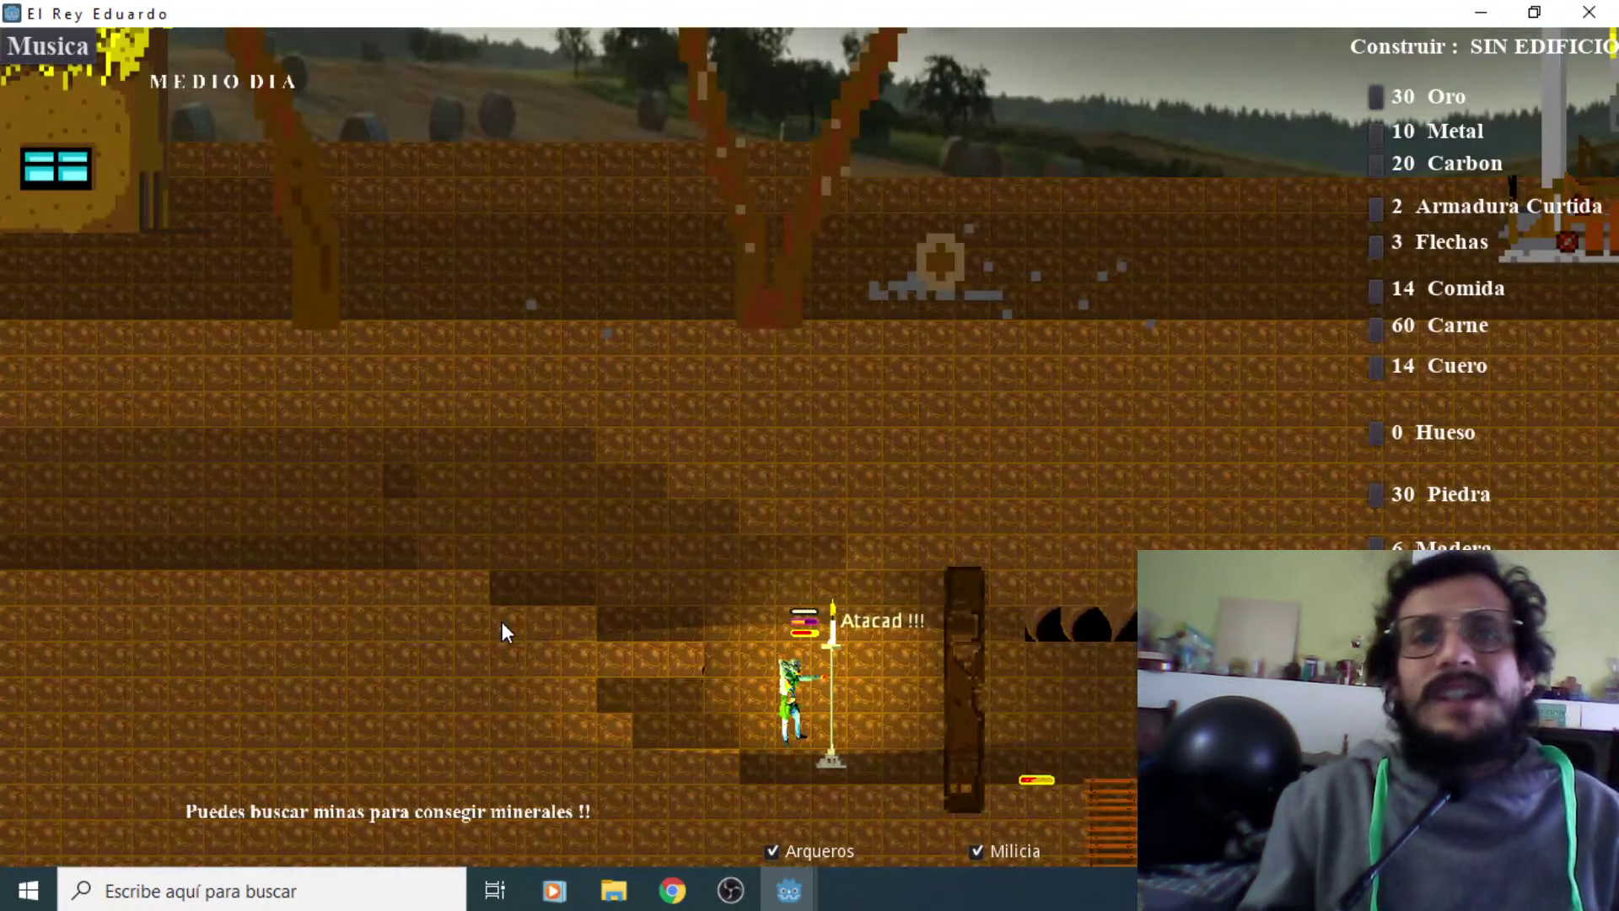
Pass through the broken doorway and climb down the ladder to the lower mine level
{"action": "key", "text": "d"}
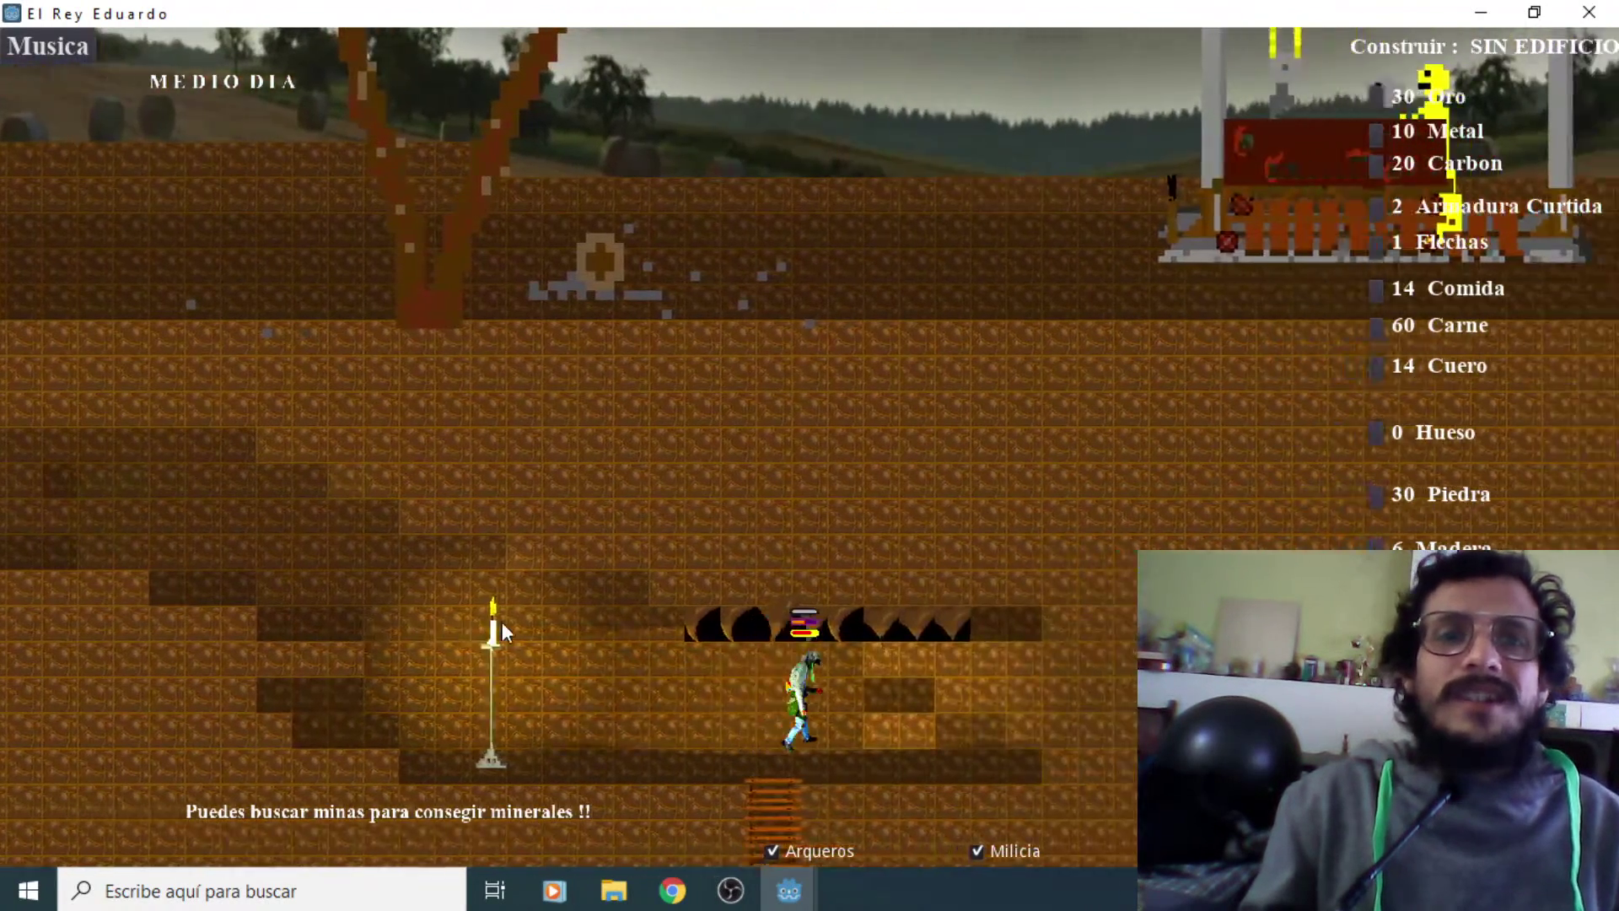
{"action": "key", "text": "a"}
{"action": "key", "text": "d"}
{"action": "key", "text": "a"}
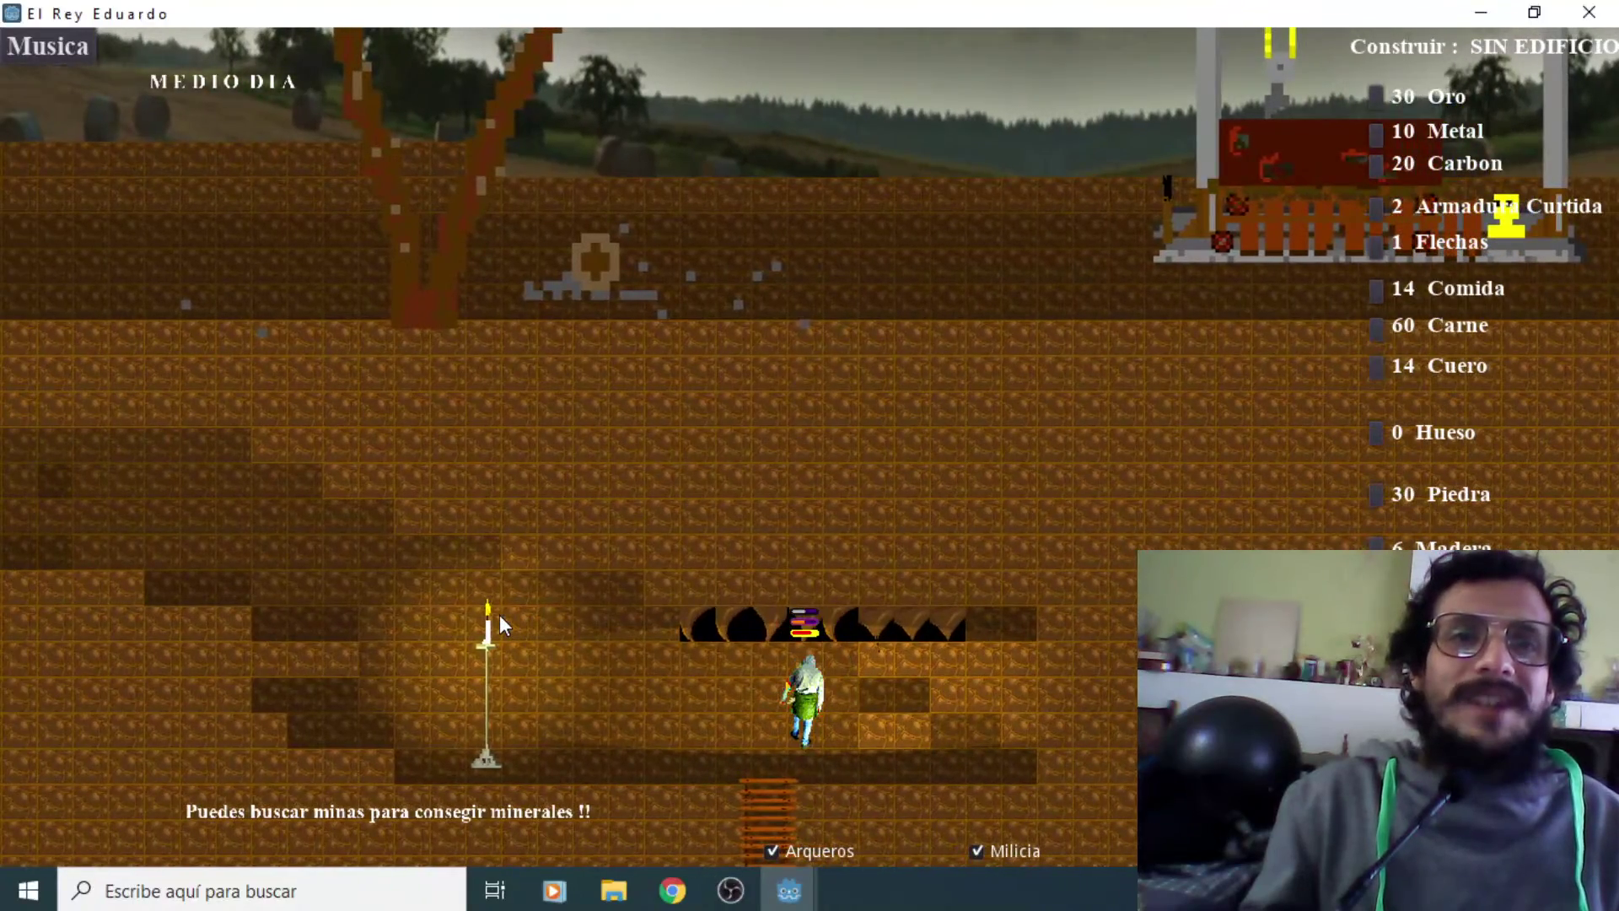
{"action": "key", "text": "a"}
{"action": "key", "text": "d"}
{"action": "key", "text": "s"}
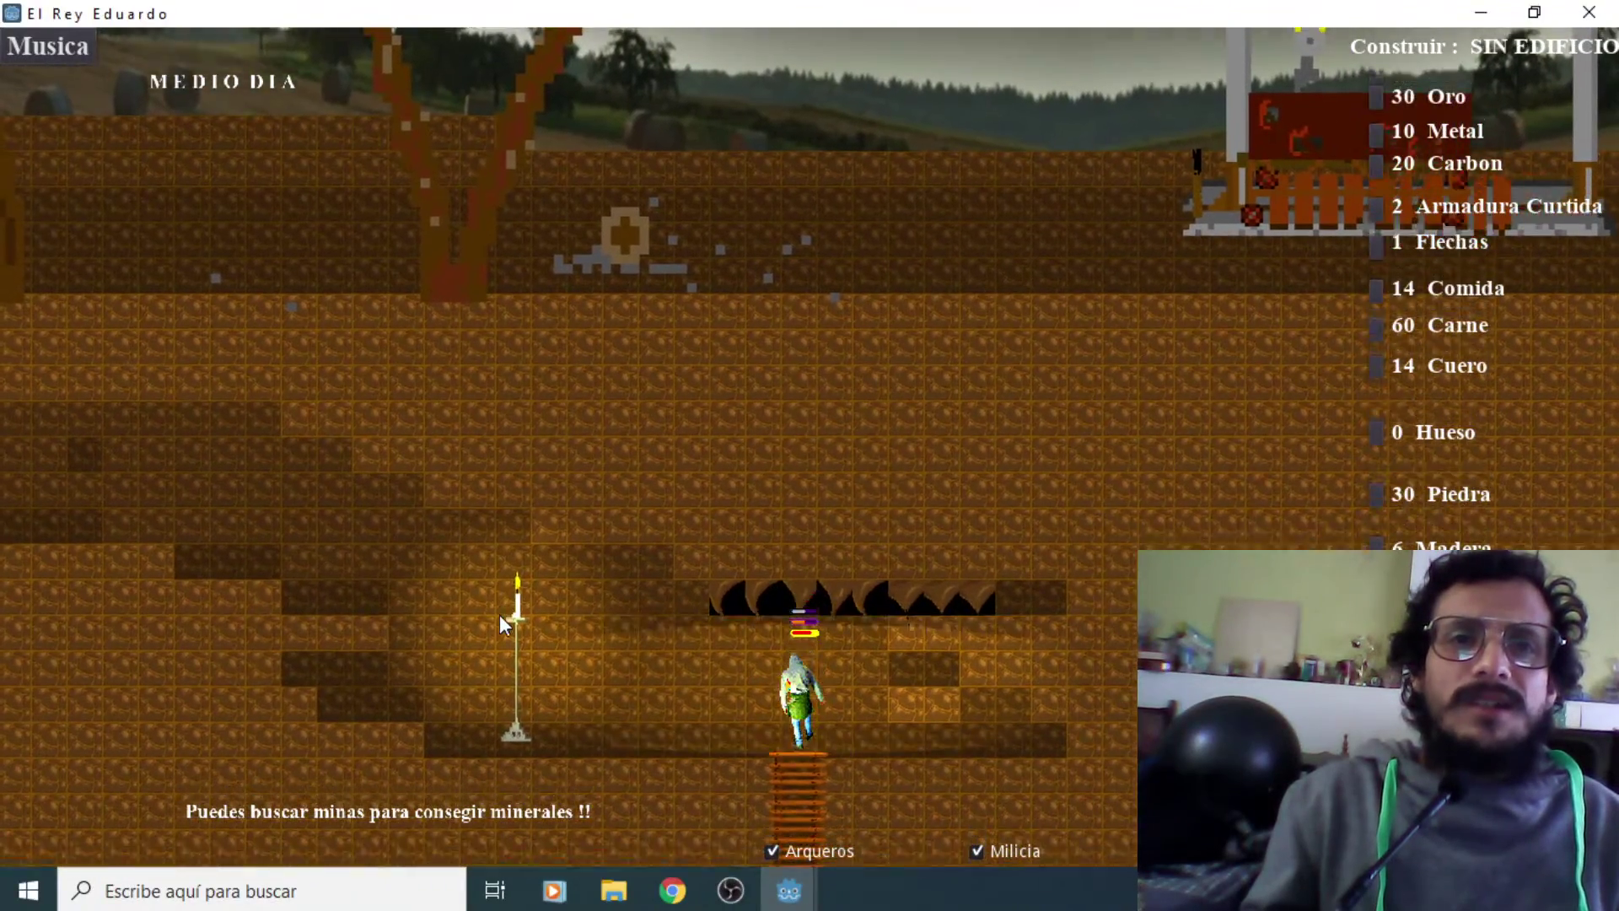
{"action": "key", "text": "s"}
{"action": "key", "text": "a"}
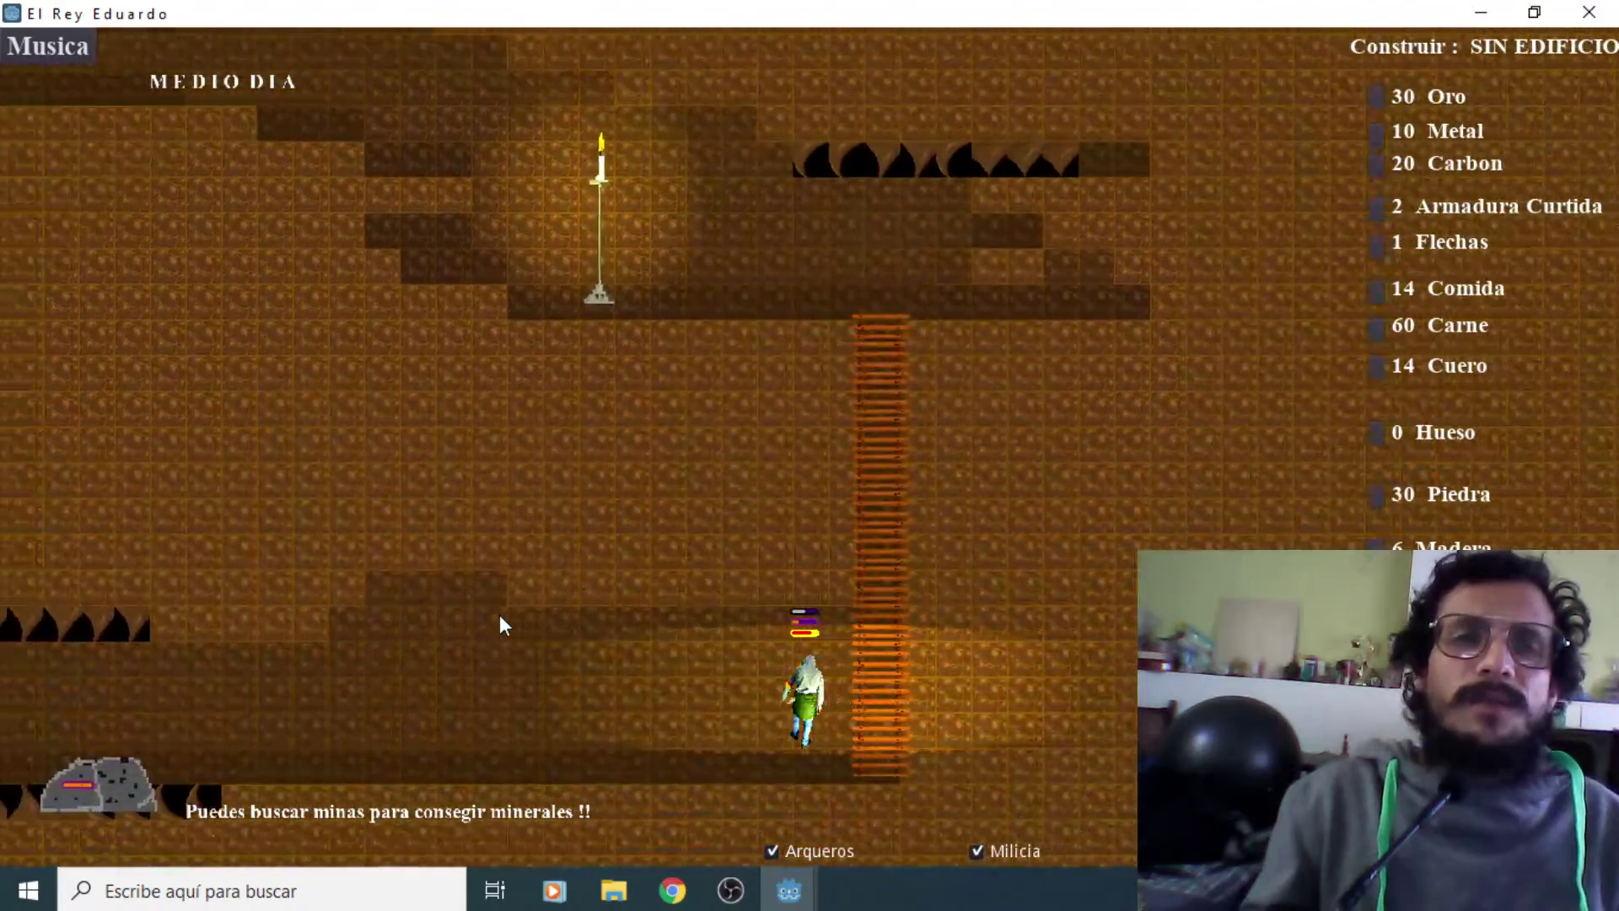
Fight the mine guards near the grey rock with bow and sword, then retreat to the foot of the ladder
{"action": "key", "text": "a"}
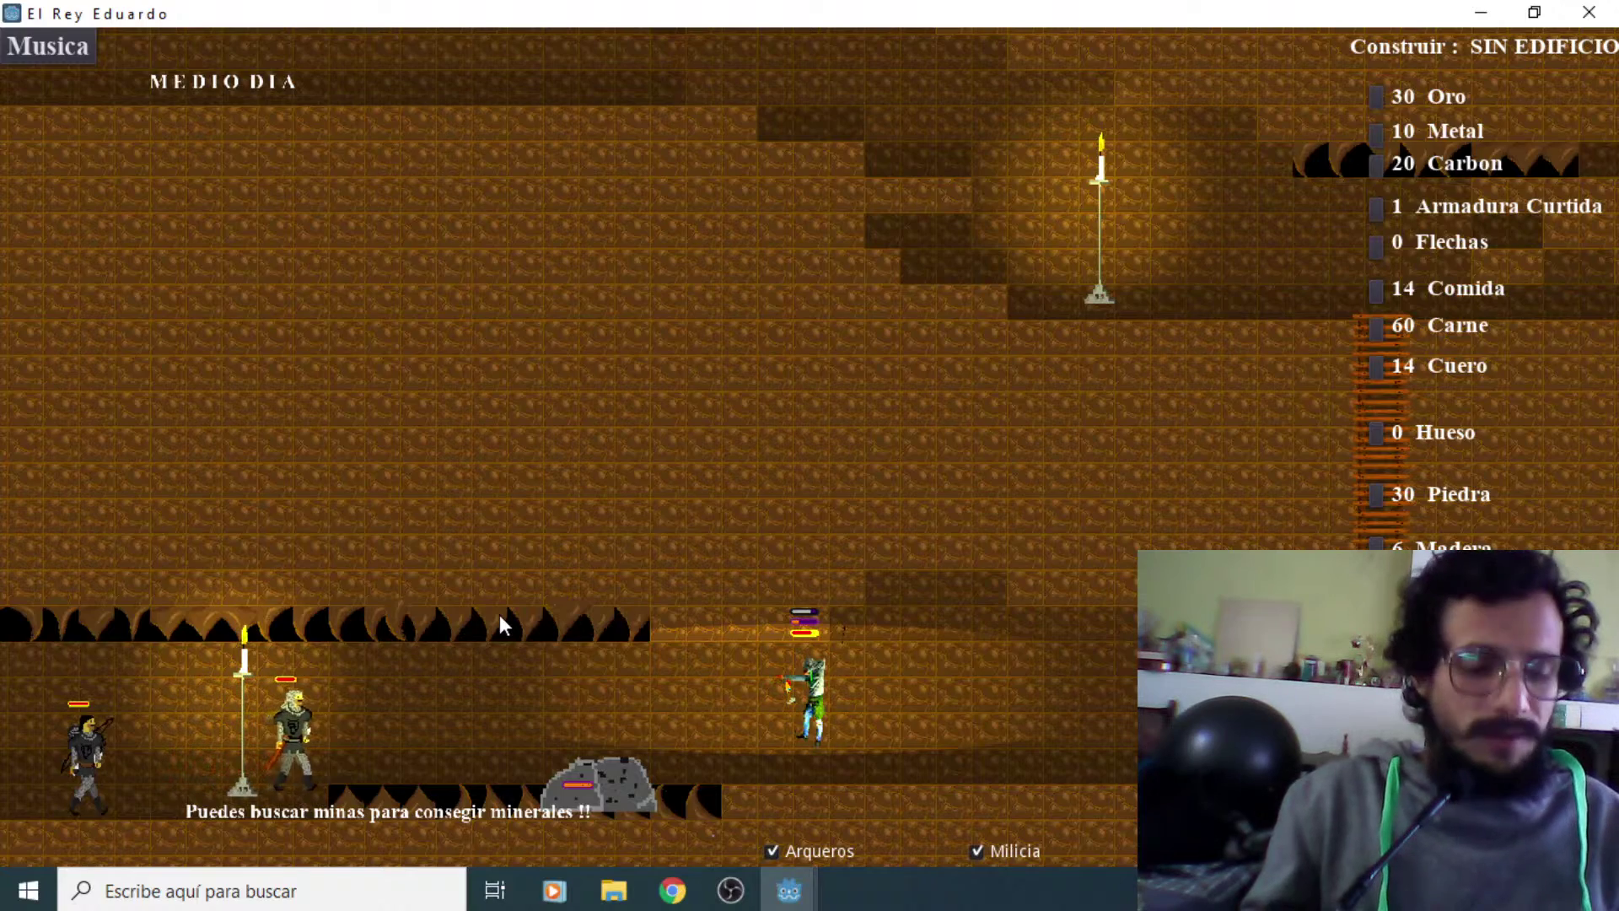
{"action": "key", "text": "a"}
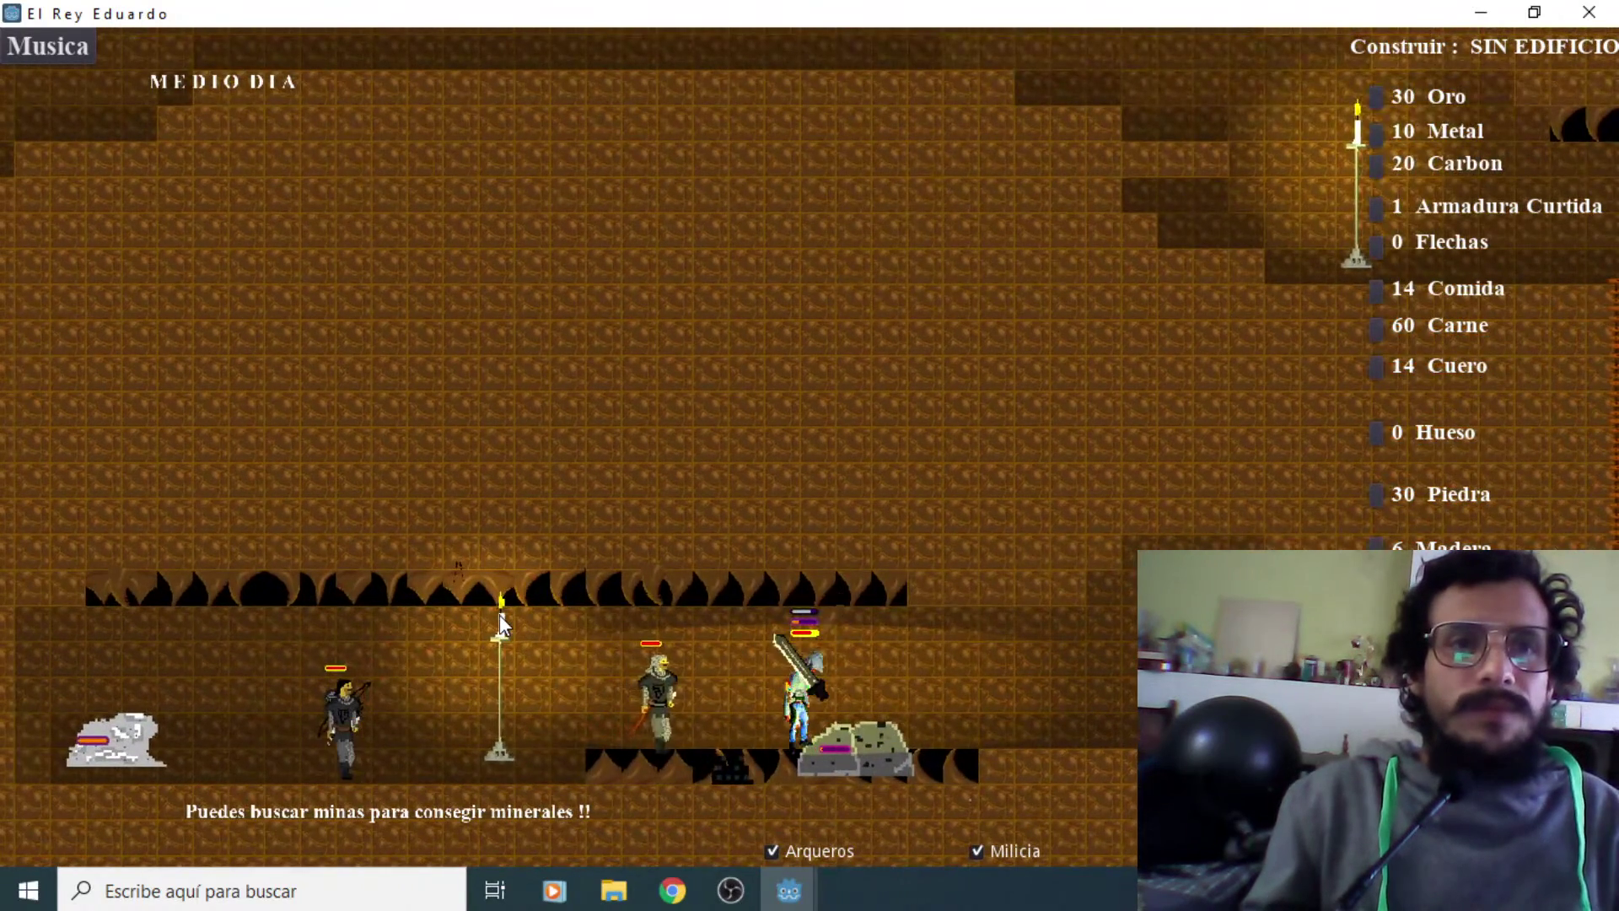
{"action": "key", "text": "d"}
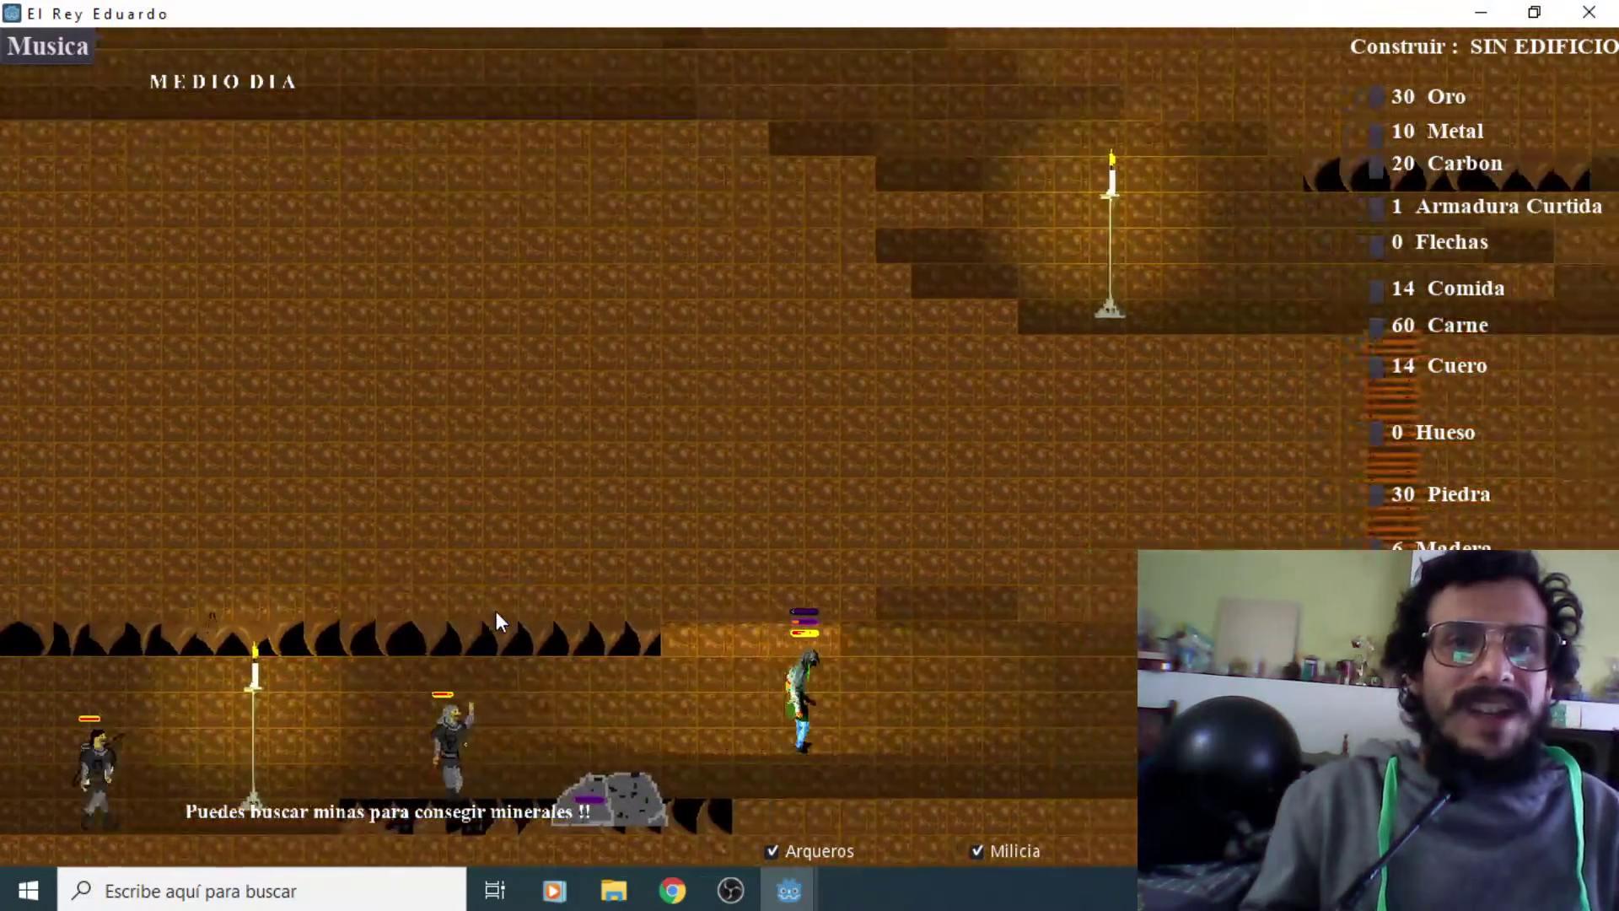
{"action": "key", "text": "d"}
{"action": "key", "text": "a"}
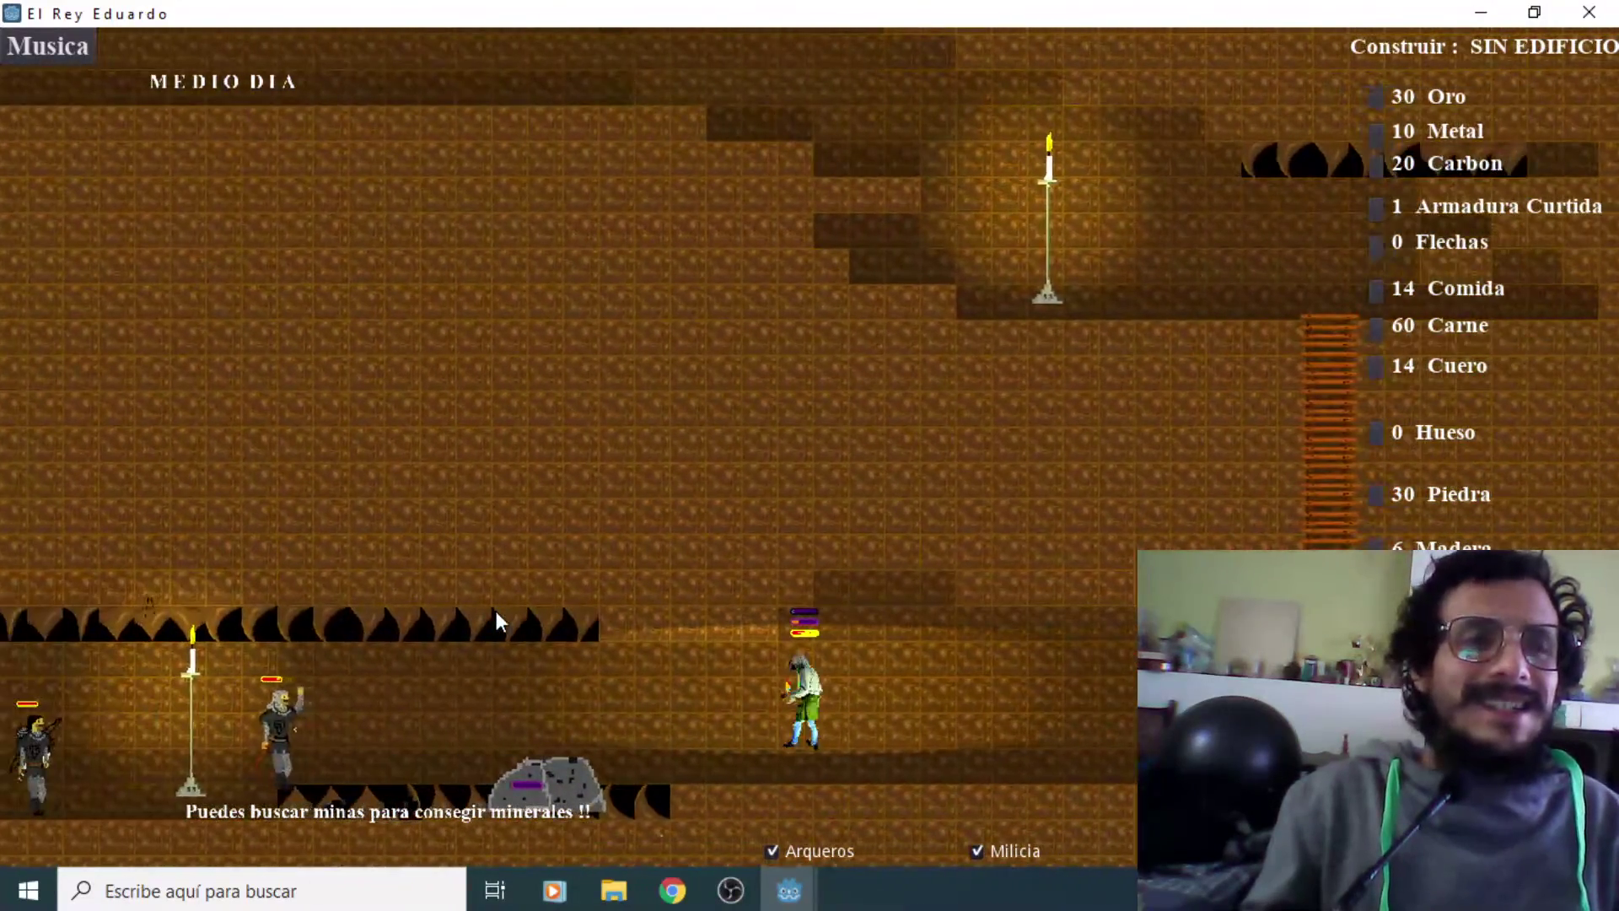
{"action": "key", "text": "d"}
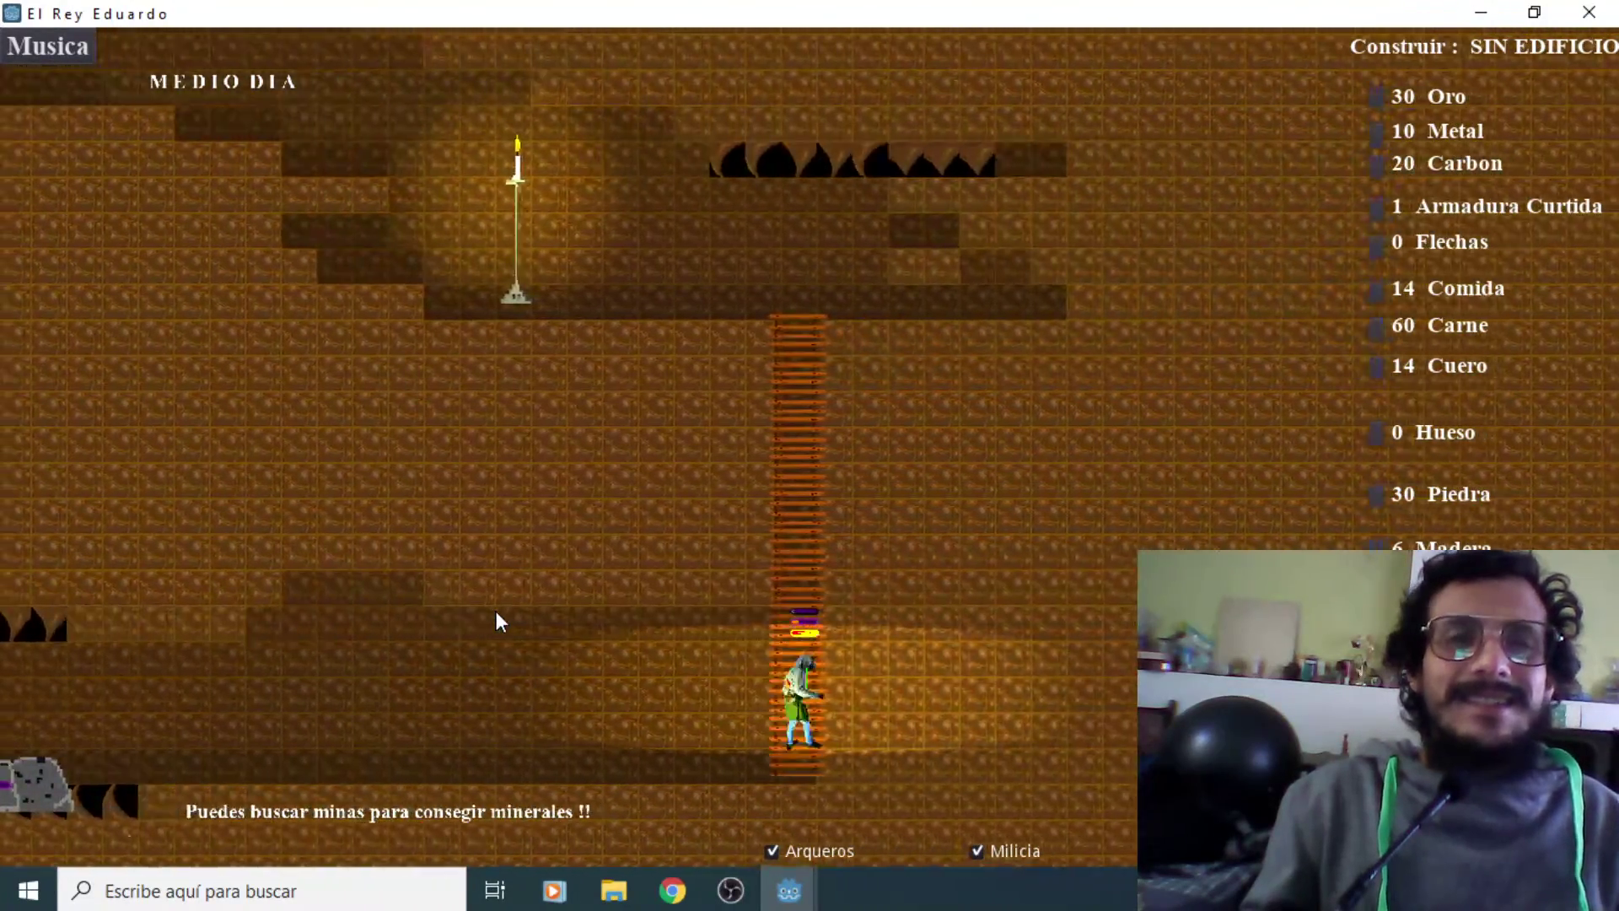
Climb the ladder out of the lower mine and return to the steps beside the candle
{"action": "key", "text": "w"}
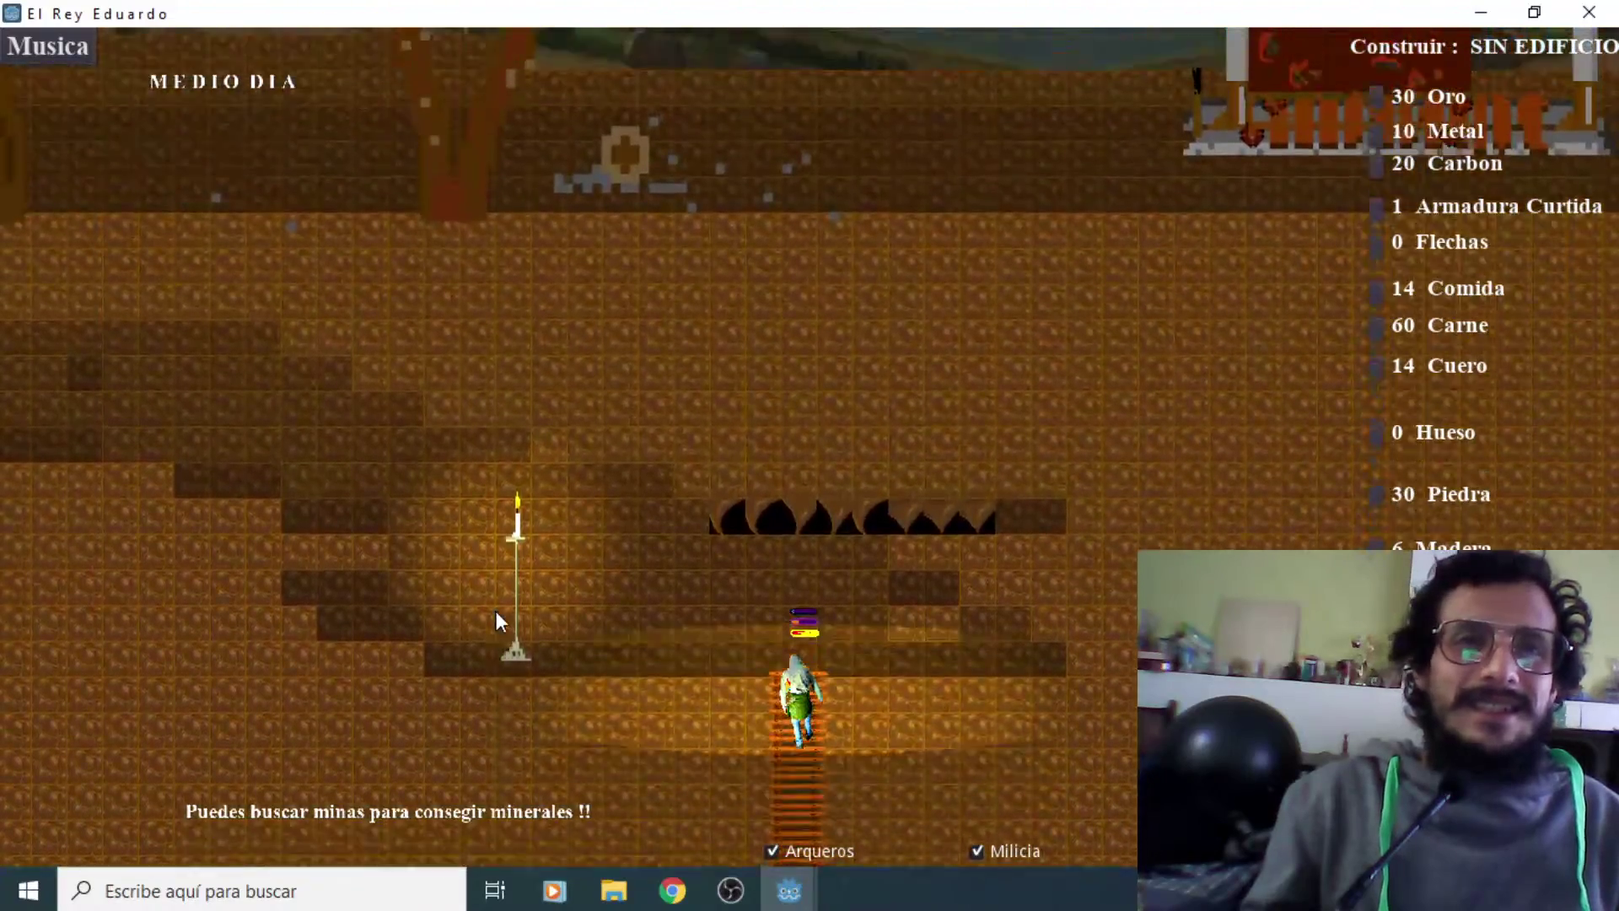
{"action": "key", "text": "a"}
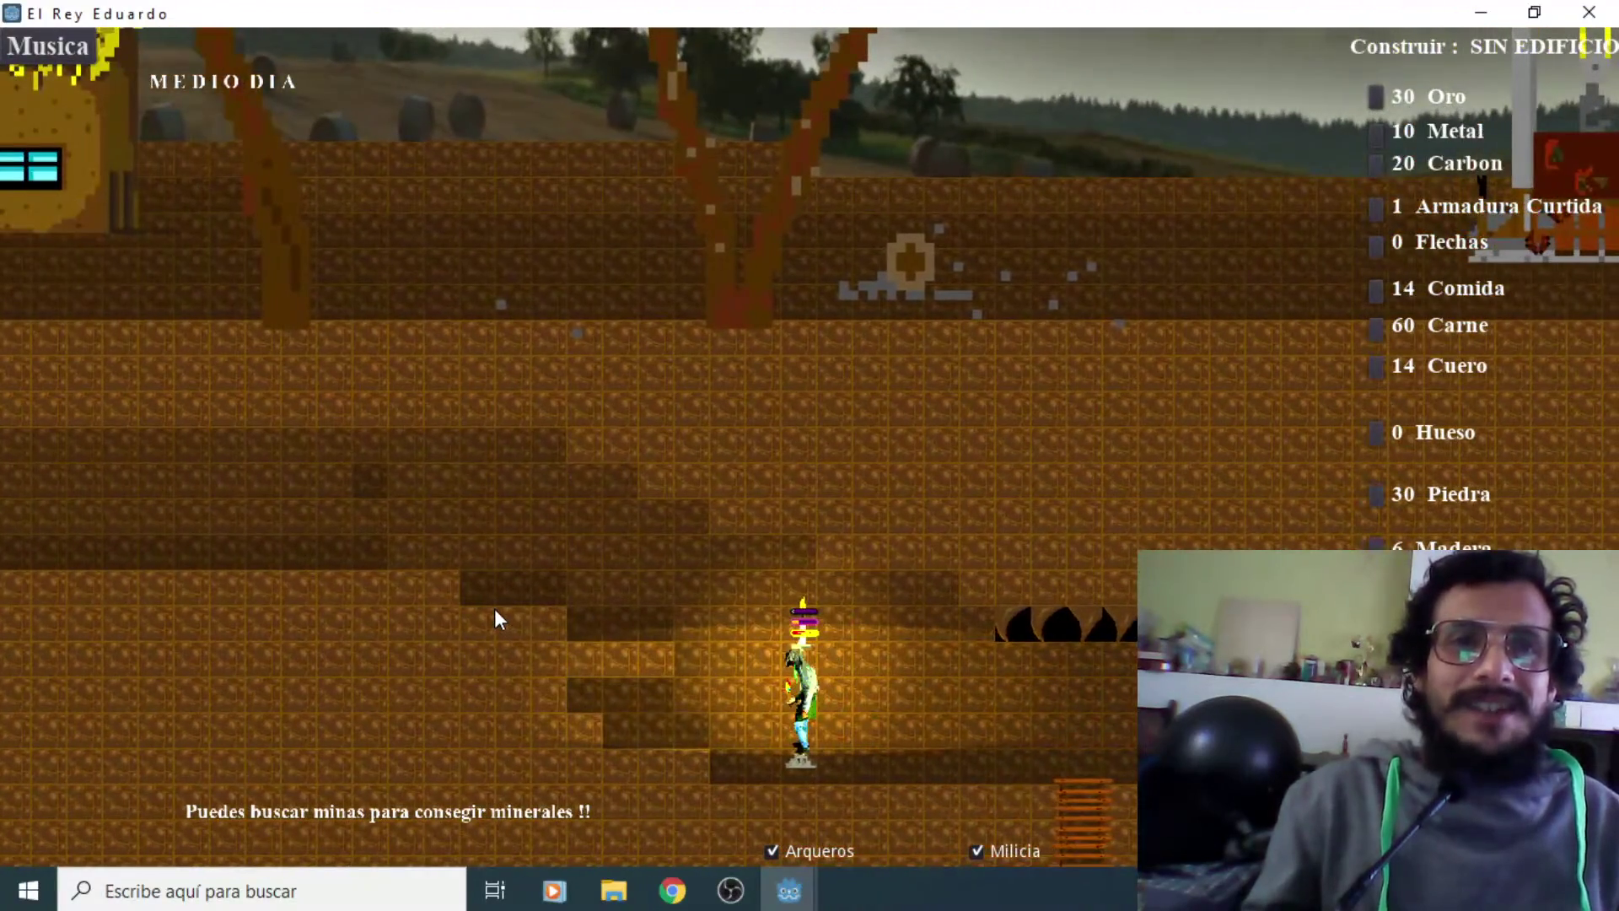
{"action": "key", "text": "a"}
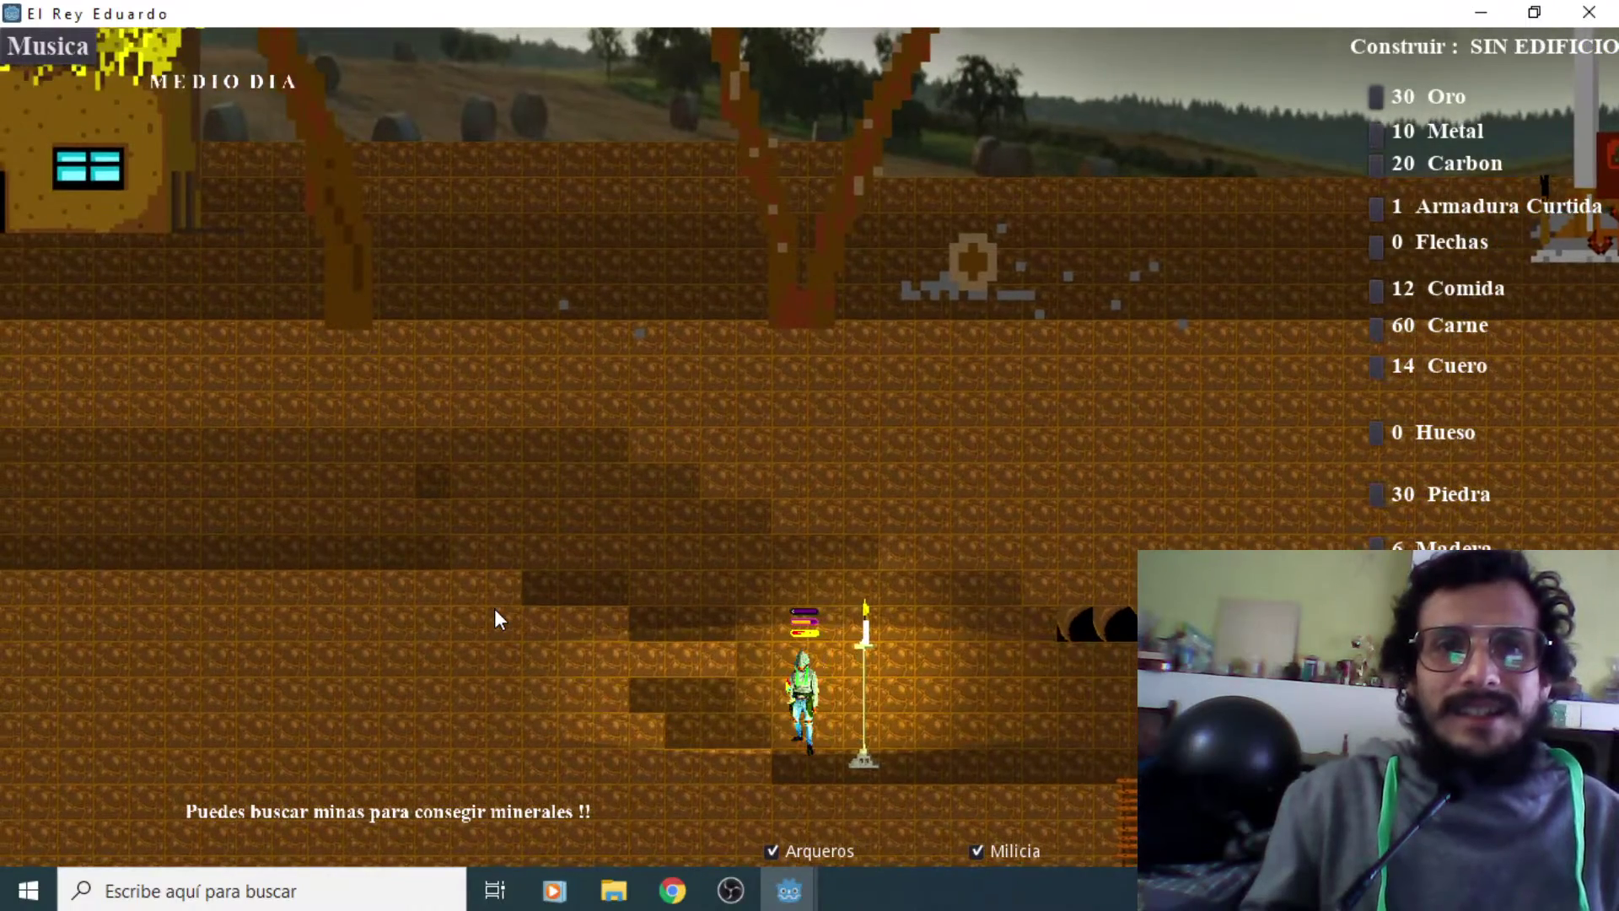
{"action": "key", "text": "d"}
{"action": "key", "text": "a"}
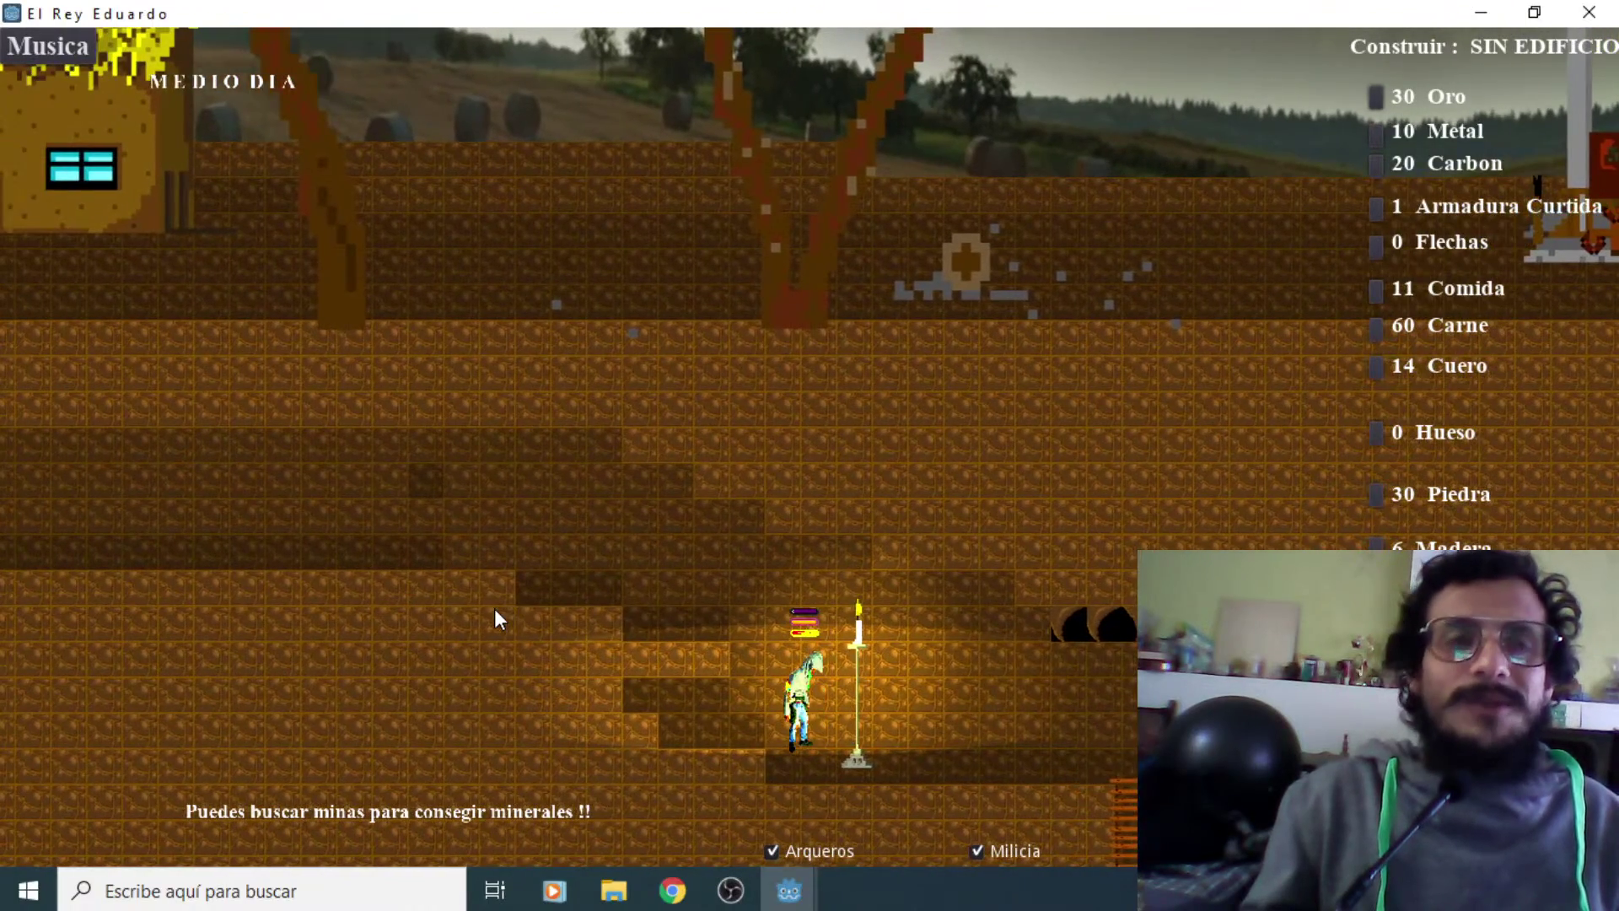
Go up the tunnel steps and climb the ladder back to the surface between the village huts
{"action": "key", "text": "w"}
{"action": "key", "text": "a"}
{"action": "key", "text": "a"}
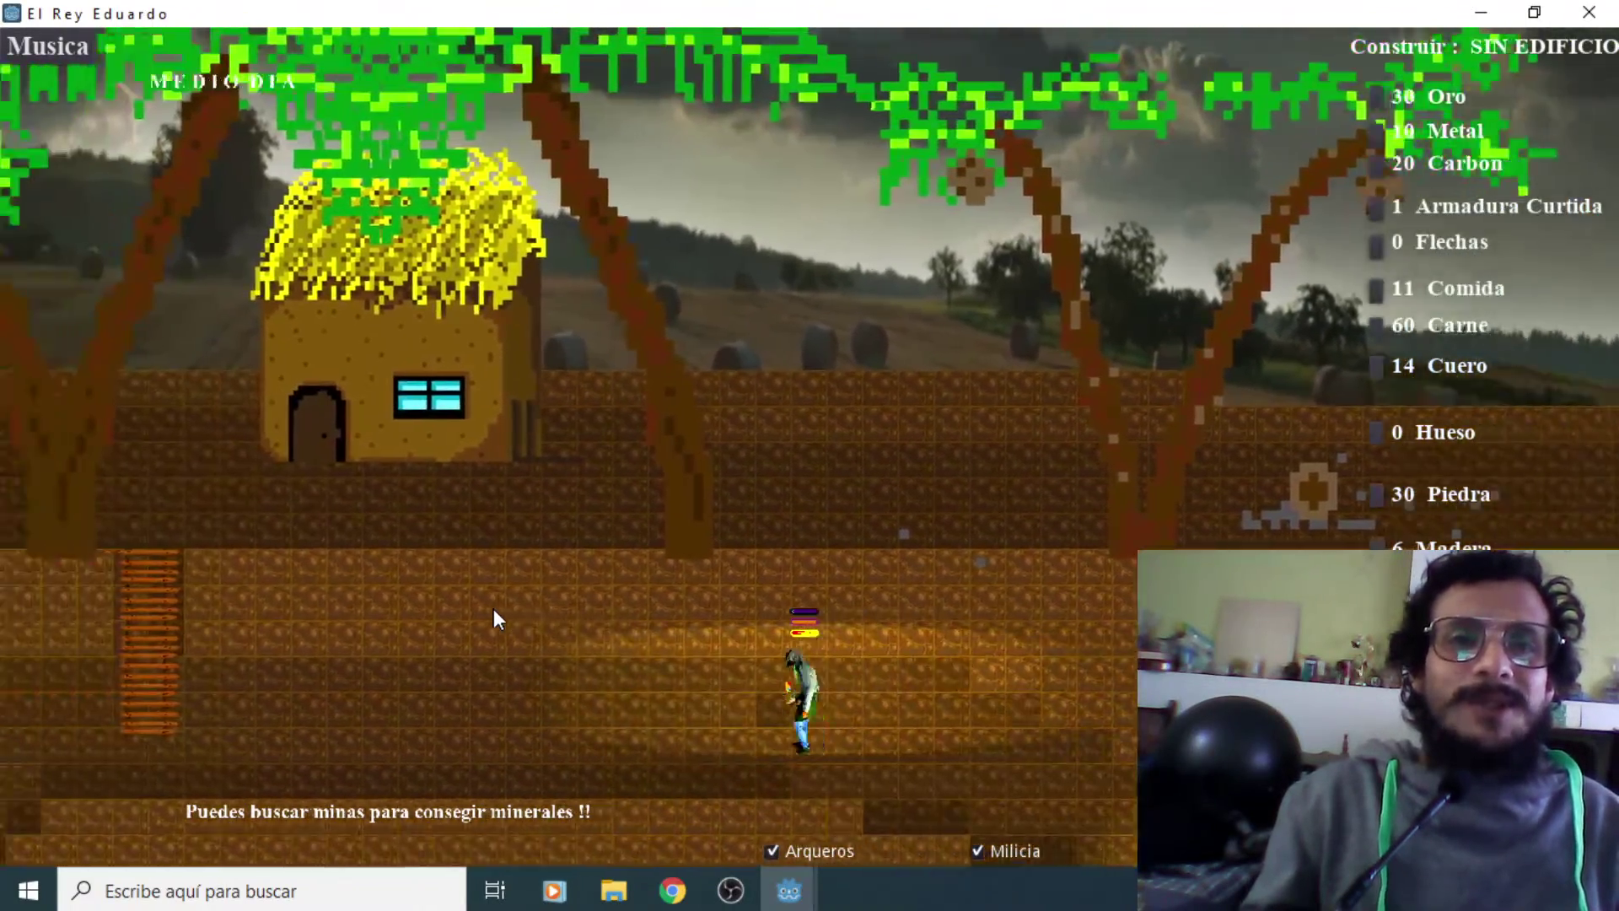
{"action": "key", "text": "a"}
{"action": "key", "text": "w"}
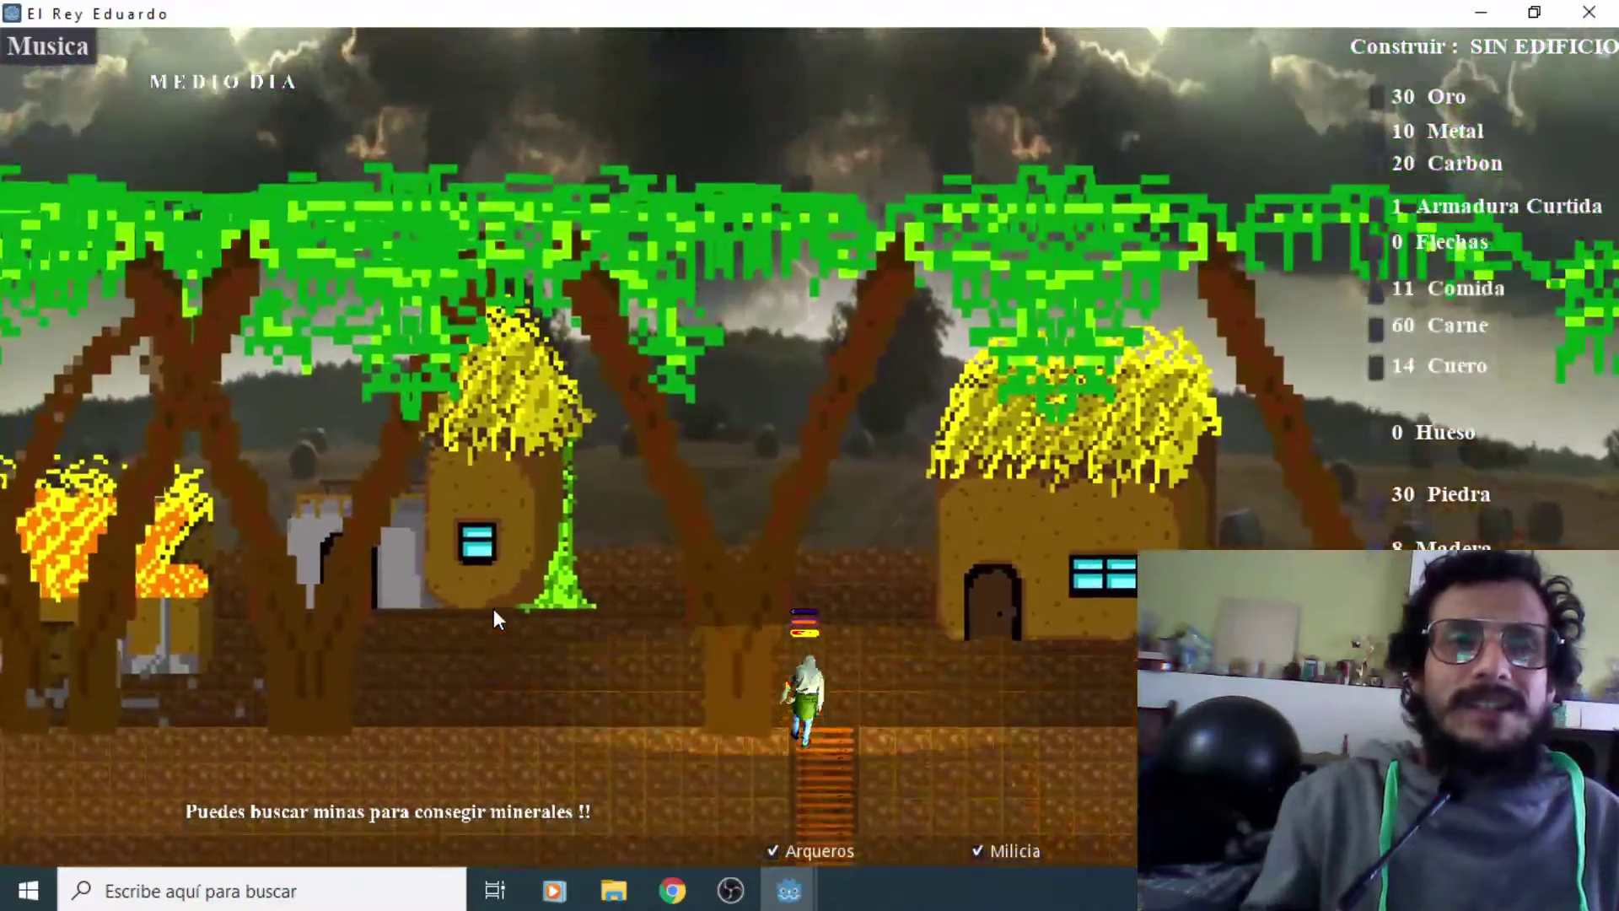
Run from the village hut past the palm trees to the stone ring on the way to the gate frame
{"action": "key", "text": "d"}
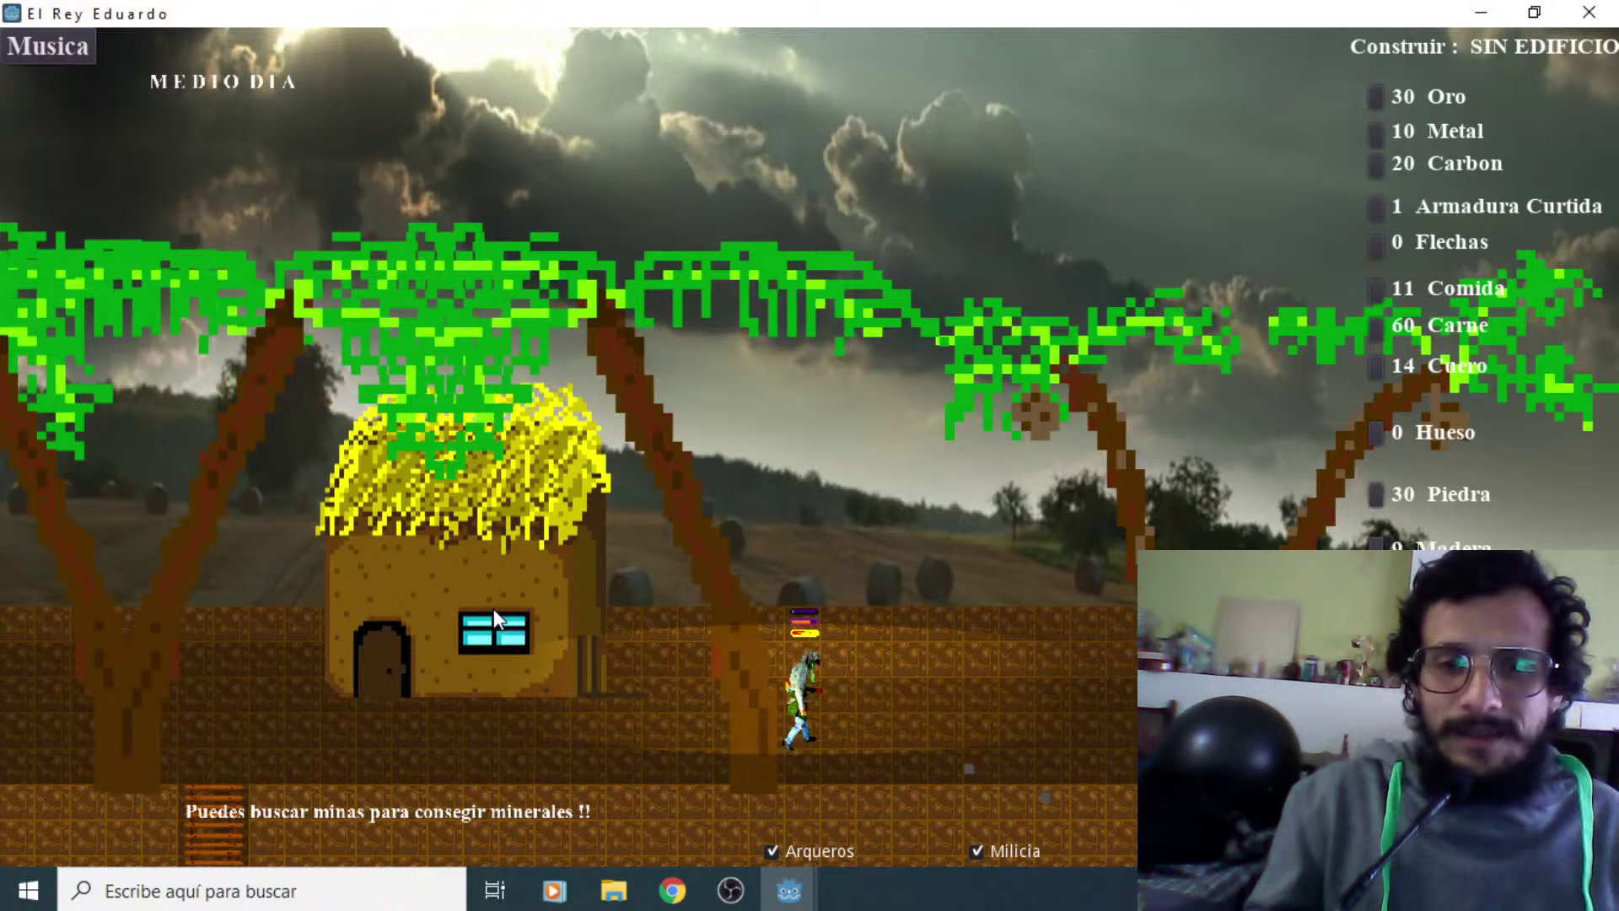
{"action": "key", "text": "d"}
{"action": "key", "text": "d"}
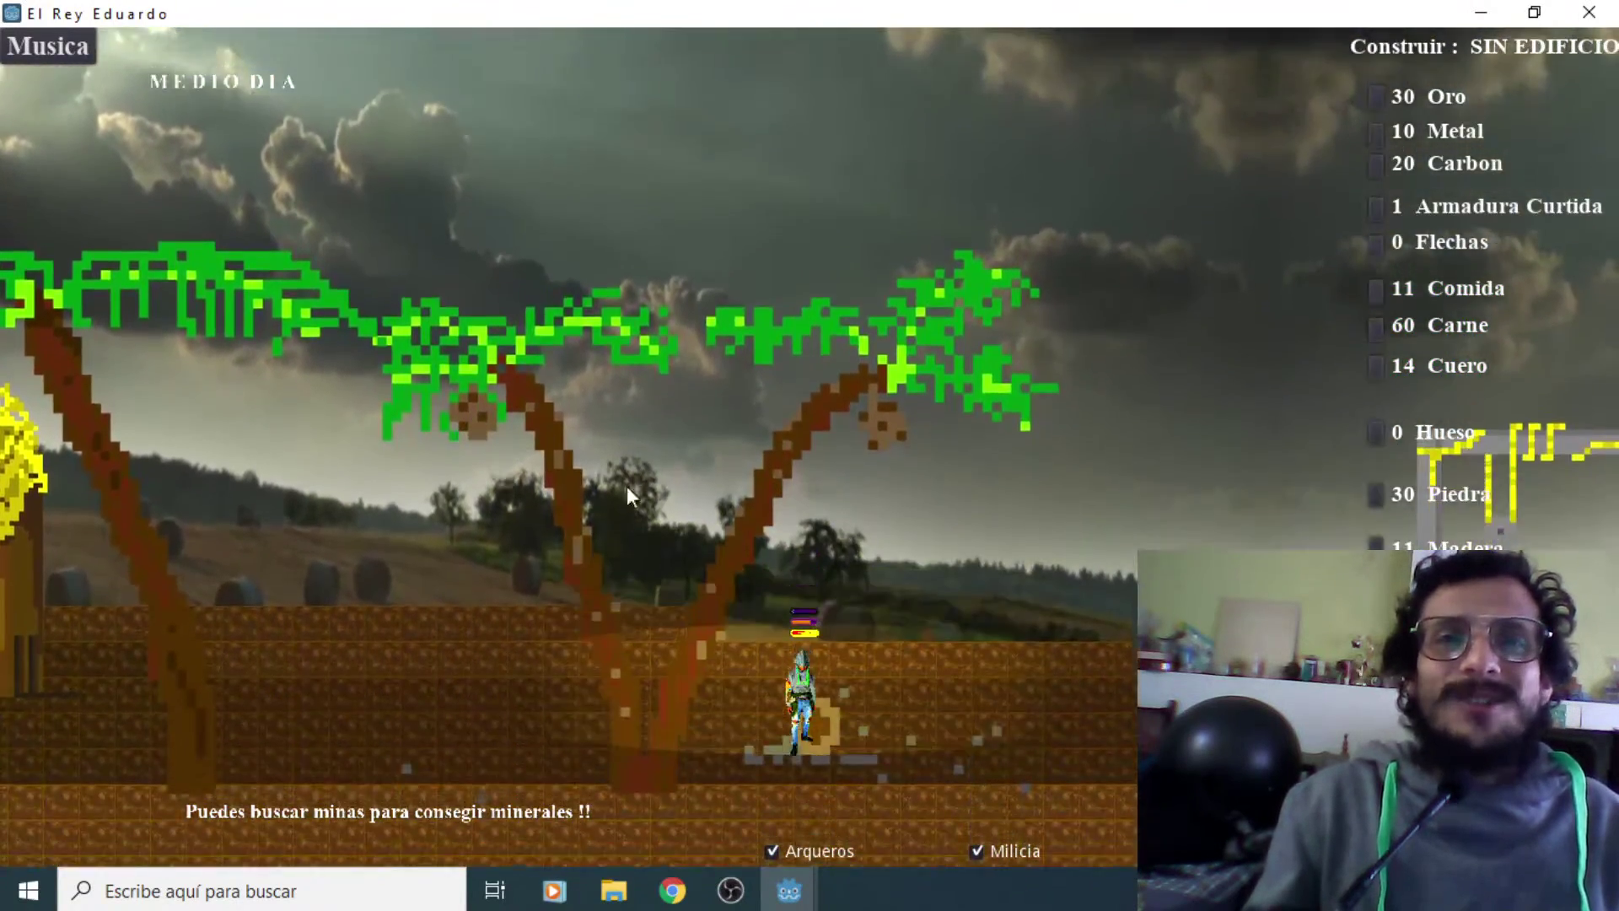
Run past the palm trees and the stone ring to the carpentry frame where the Ariete is being made
{"action": "key", "text": "d"}
{"action": "key", "text": "a"}
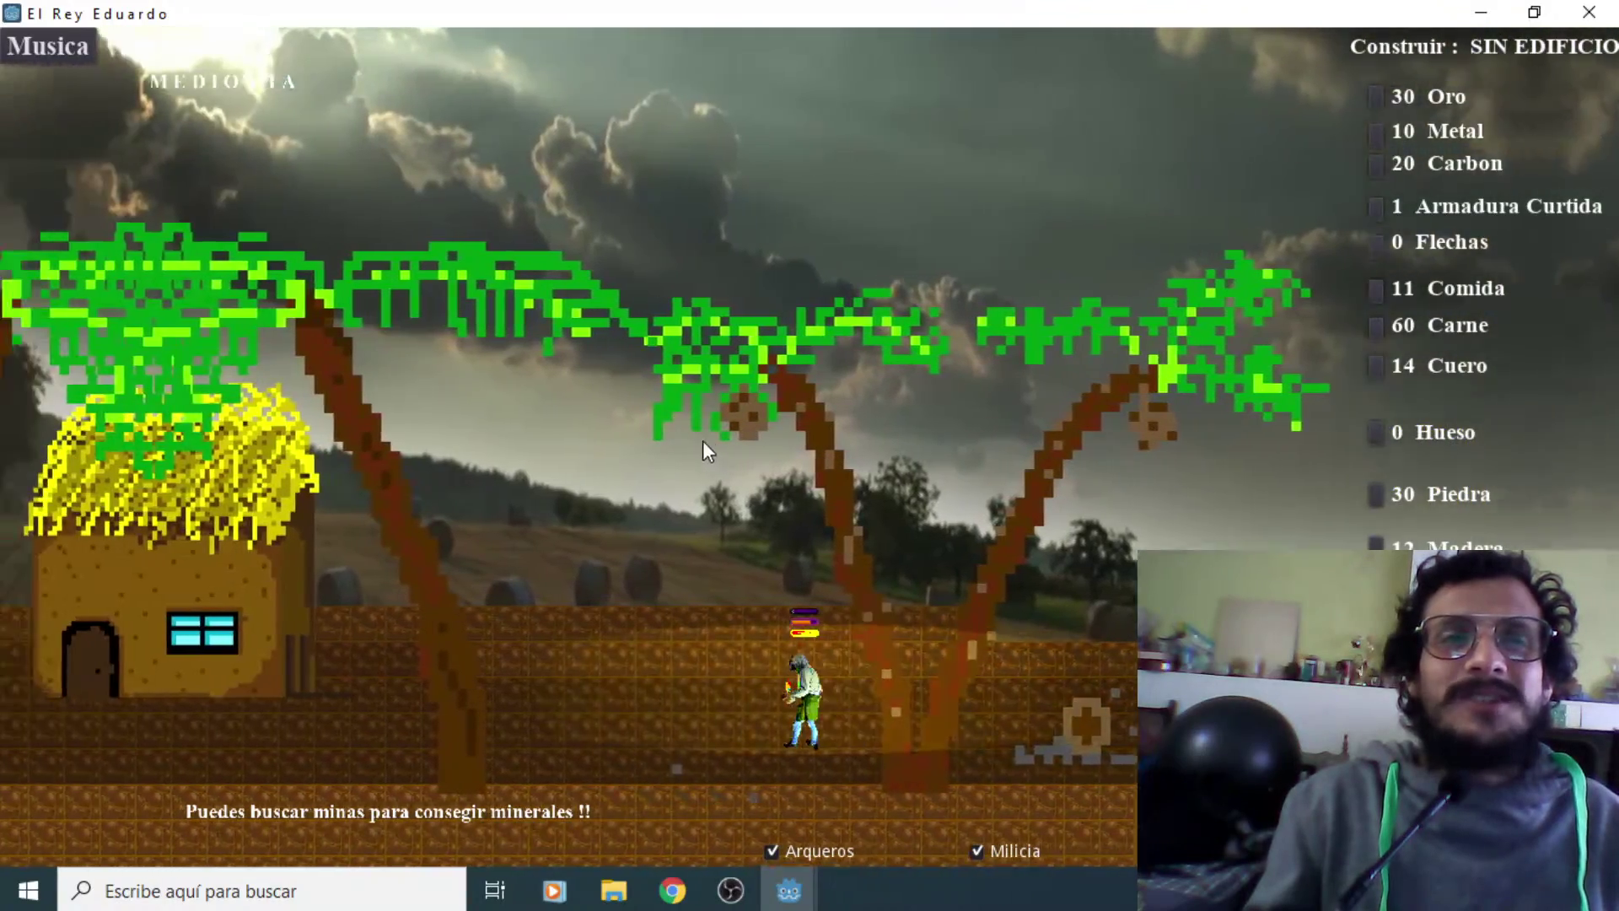
{"action": "key", "text": "d"}
{"action": "key", "text": "d"}
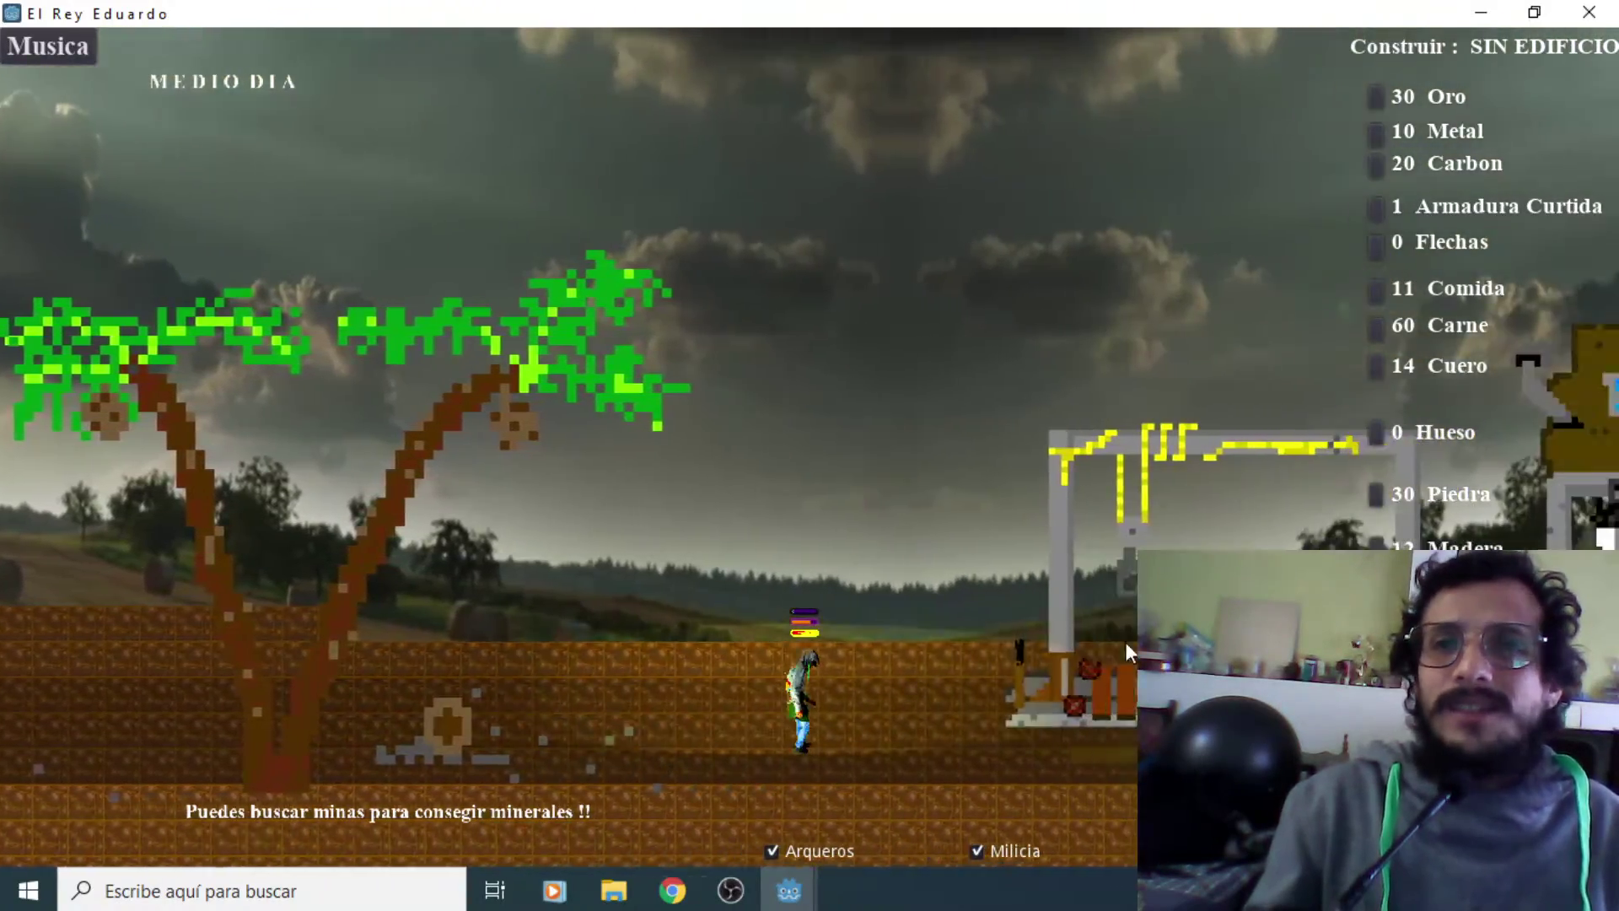
Stay around the carpentry frame until the Ariete is ready, and collect it as obtained material
{"action": "key", "text": "d"}
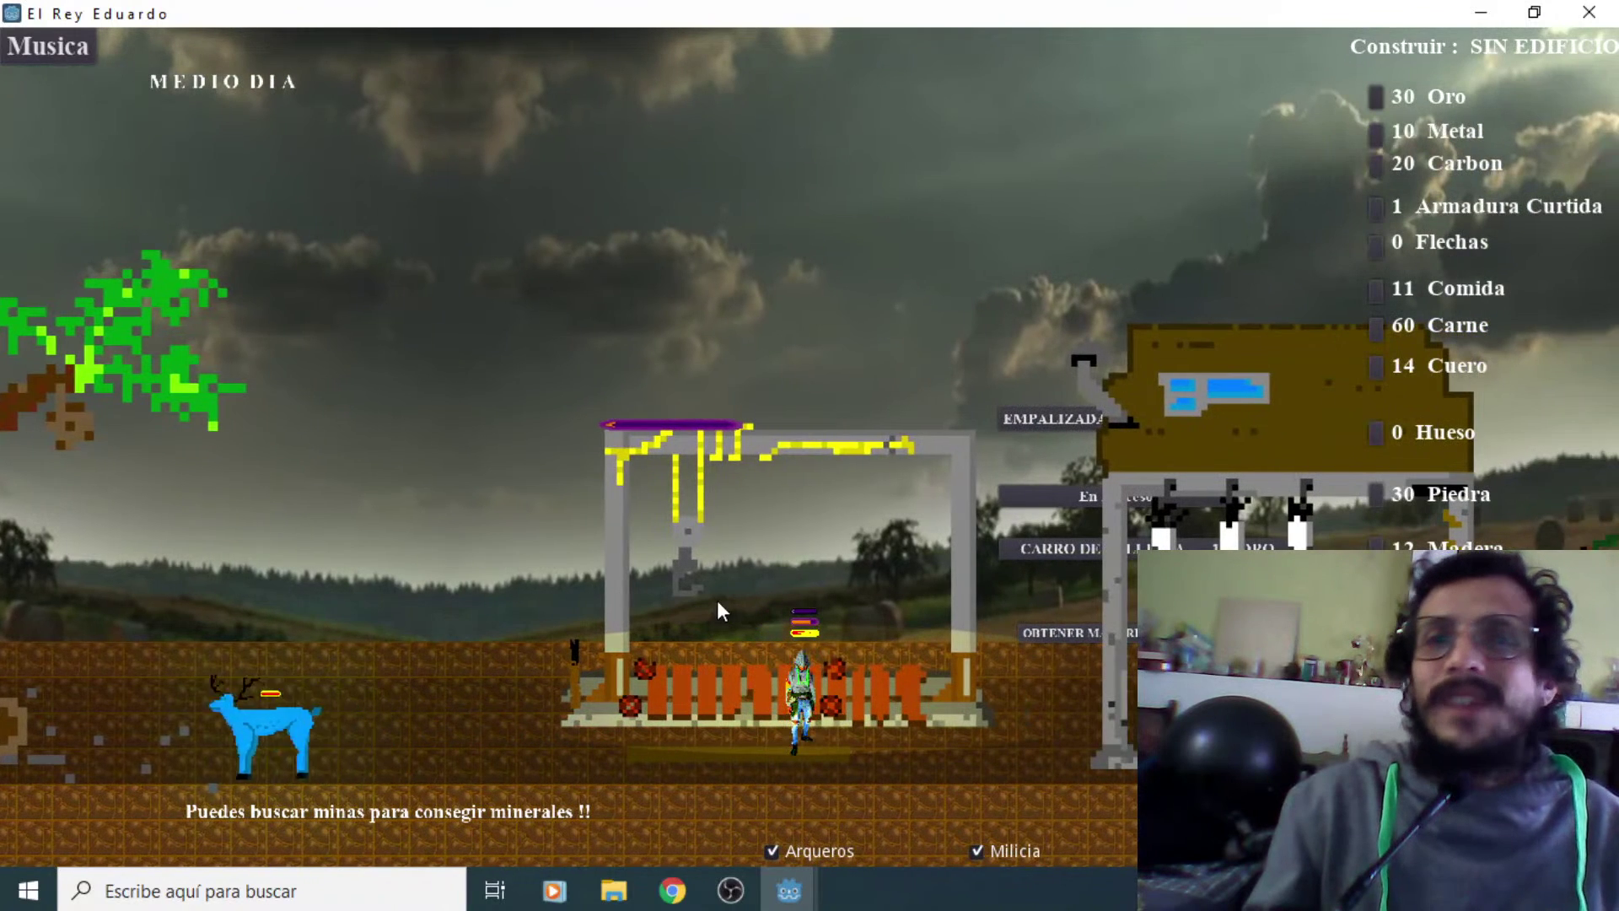
{"action": "key", "text": "d"}
{"action": "key", "text": "a"}
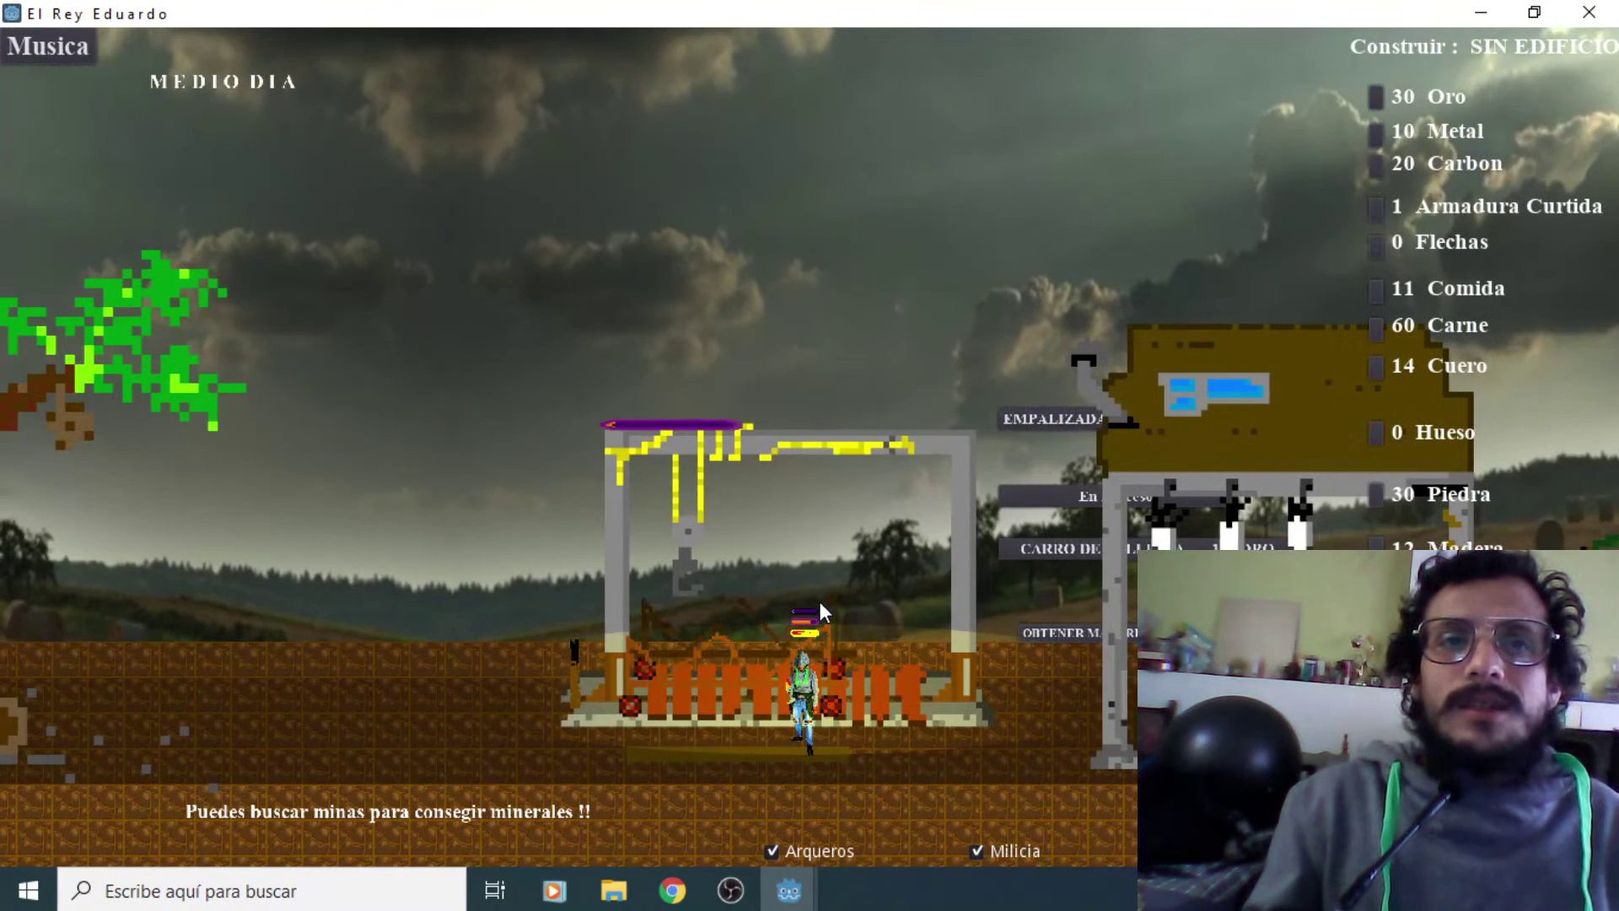
{"action": "key", "text": "d"}
{"action": "key", "text": "d"}
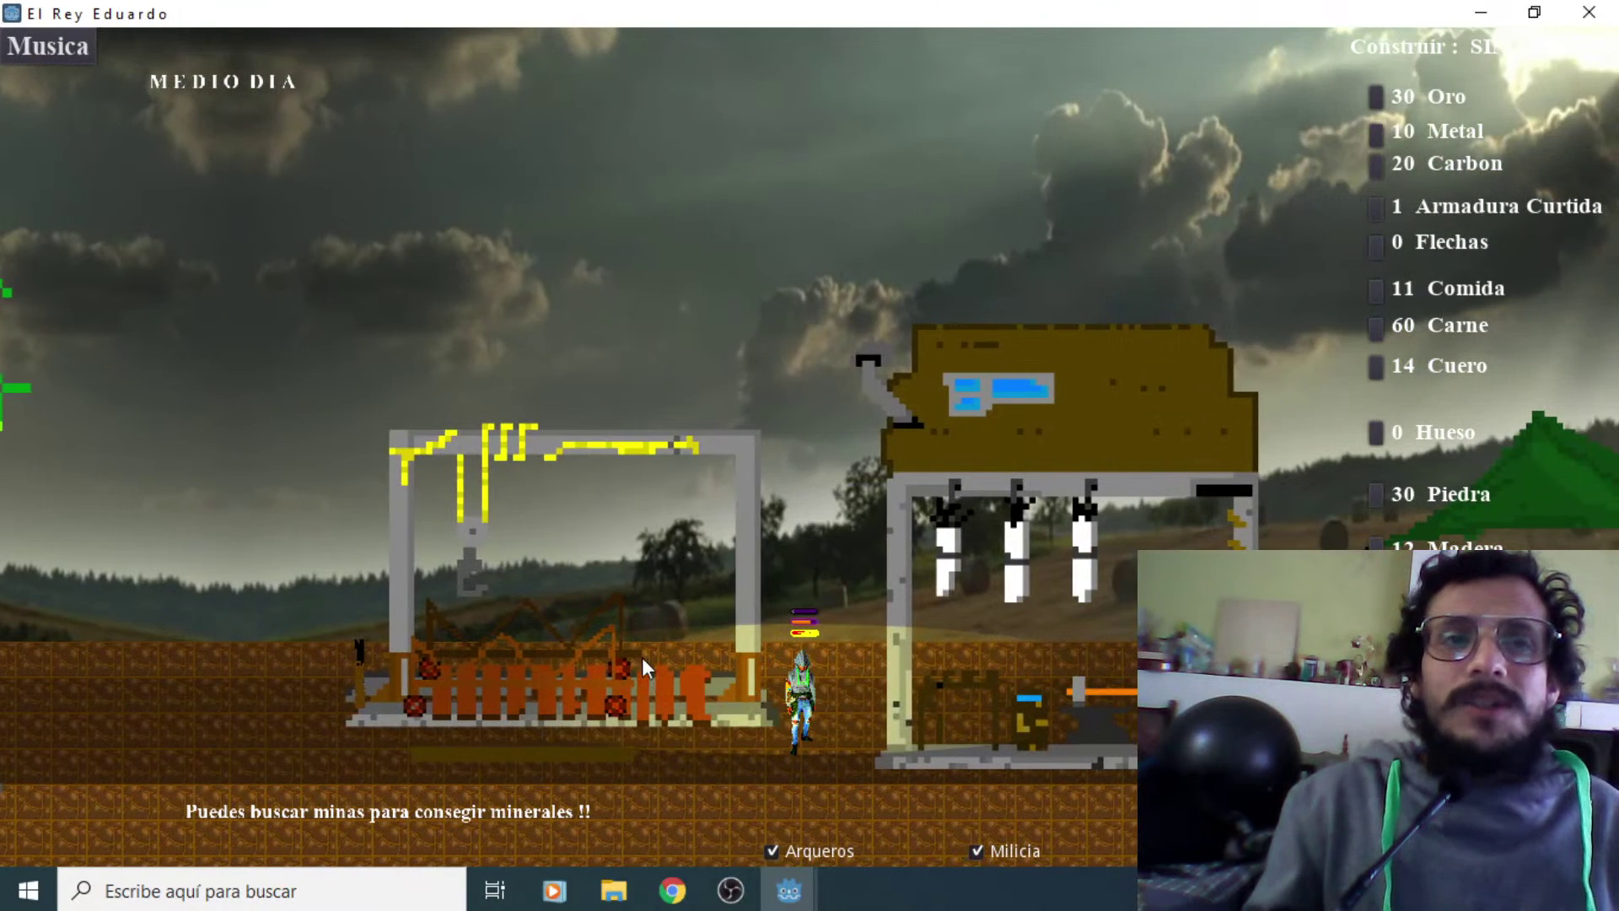
{"action": "key", "text": "a"}
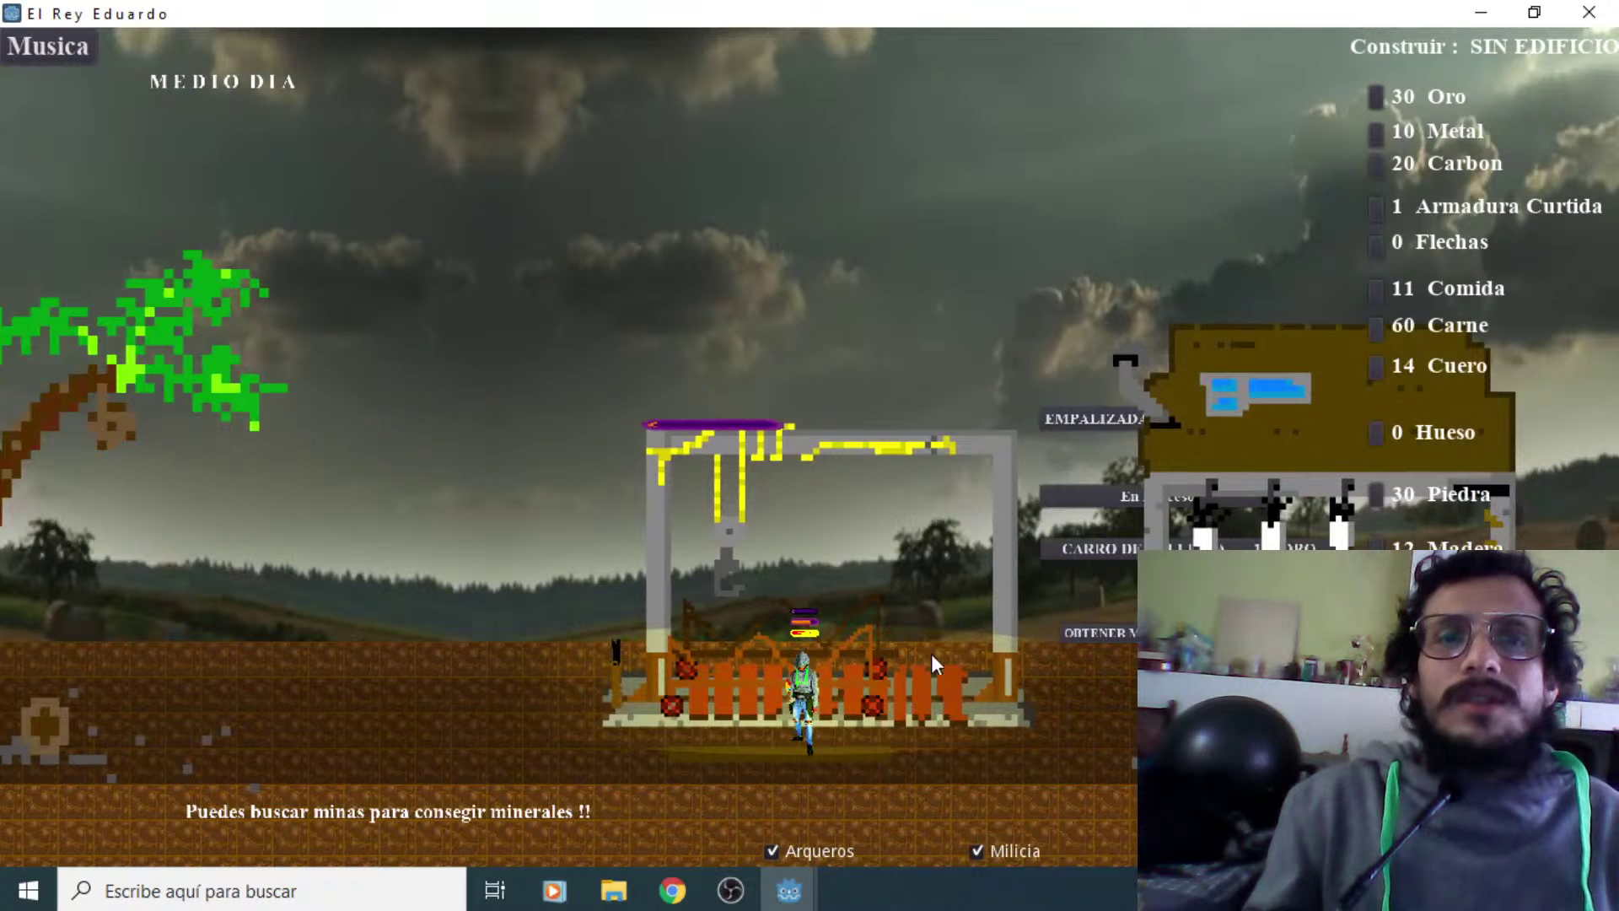
{"action": "left_click", "coordinate": [1113, 631]}
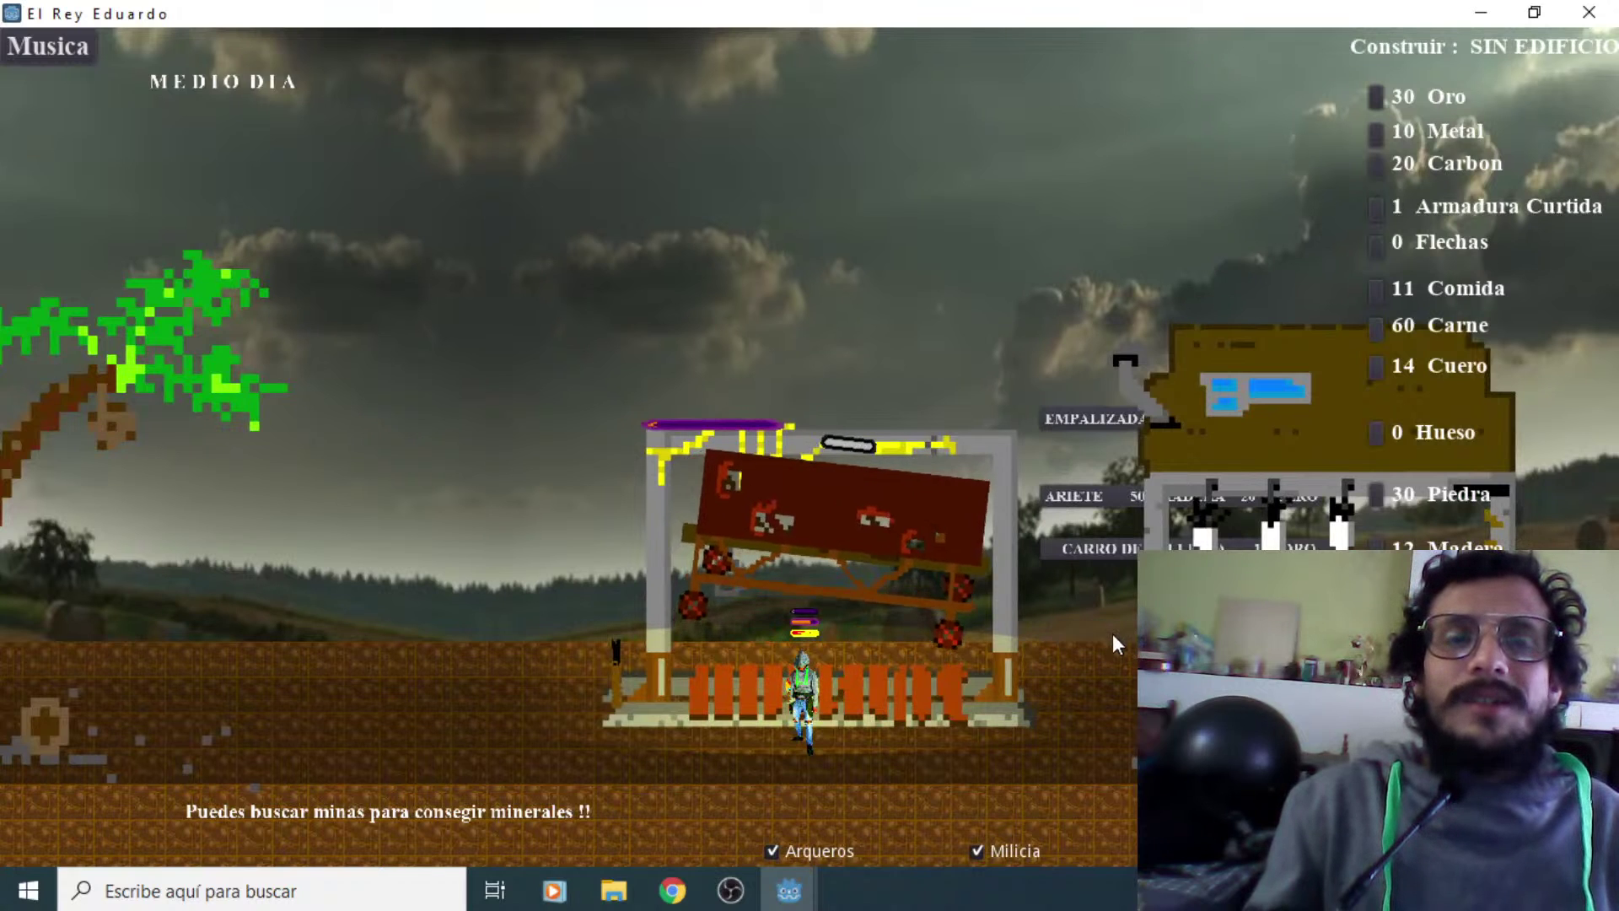
Check the Ariete from the smithy, and go along with it past the palm trees to the village hut
{"action": "key", "text": "d"}
{"action": "key", "text": "d"}
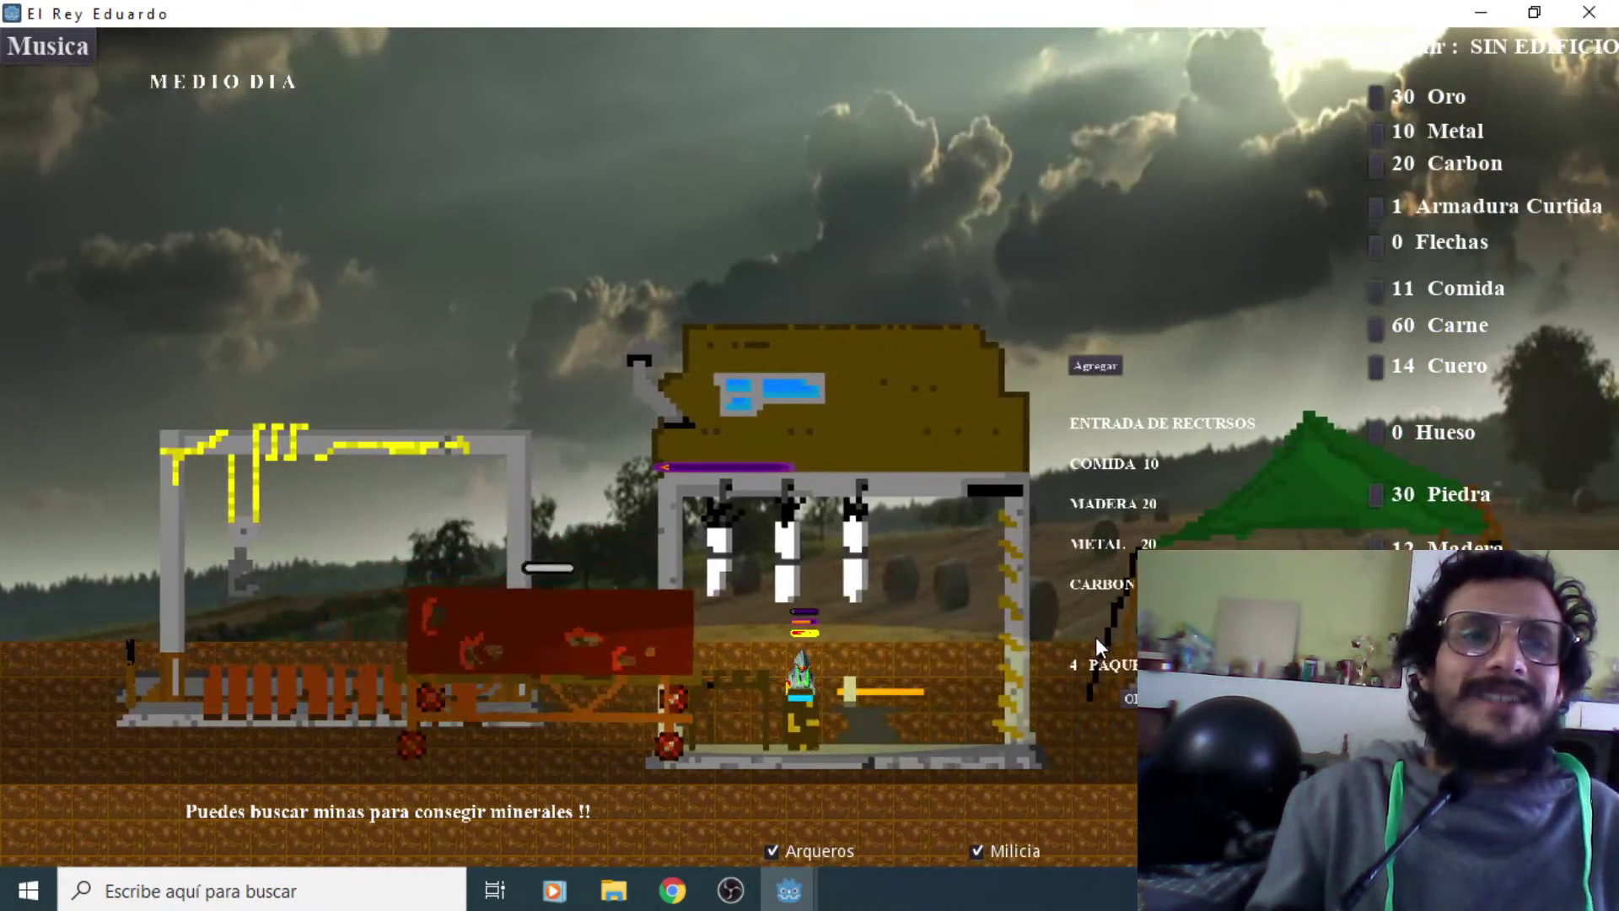
{"action": "key", "text": "a"}
{"action": "key", "text": "a"}
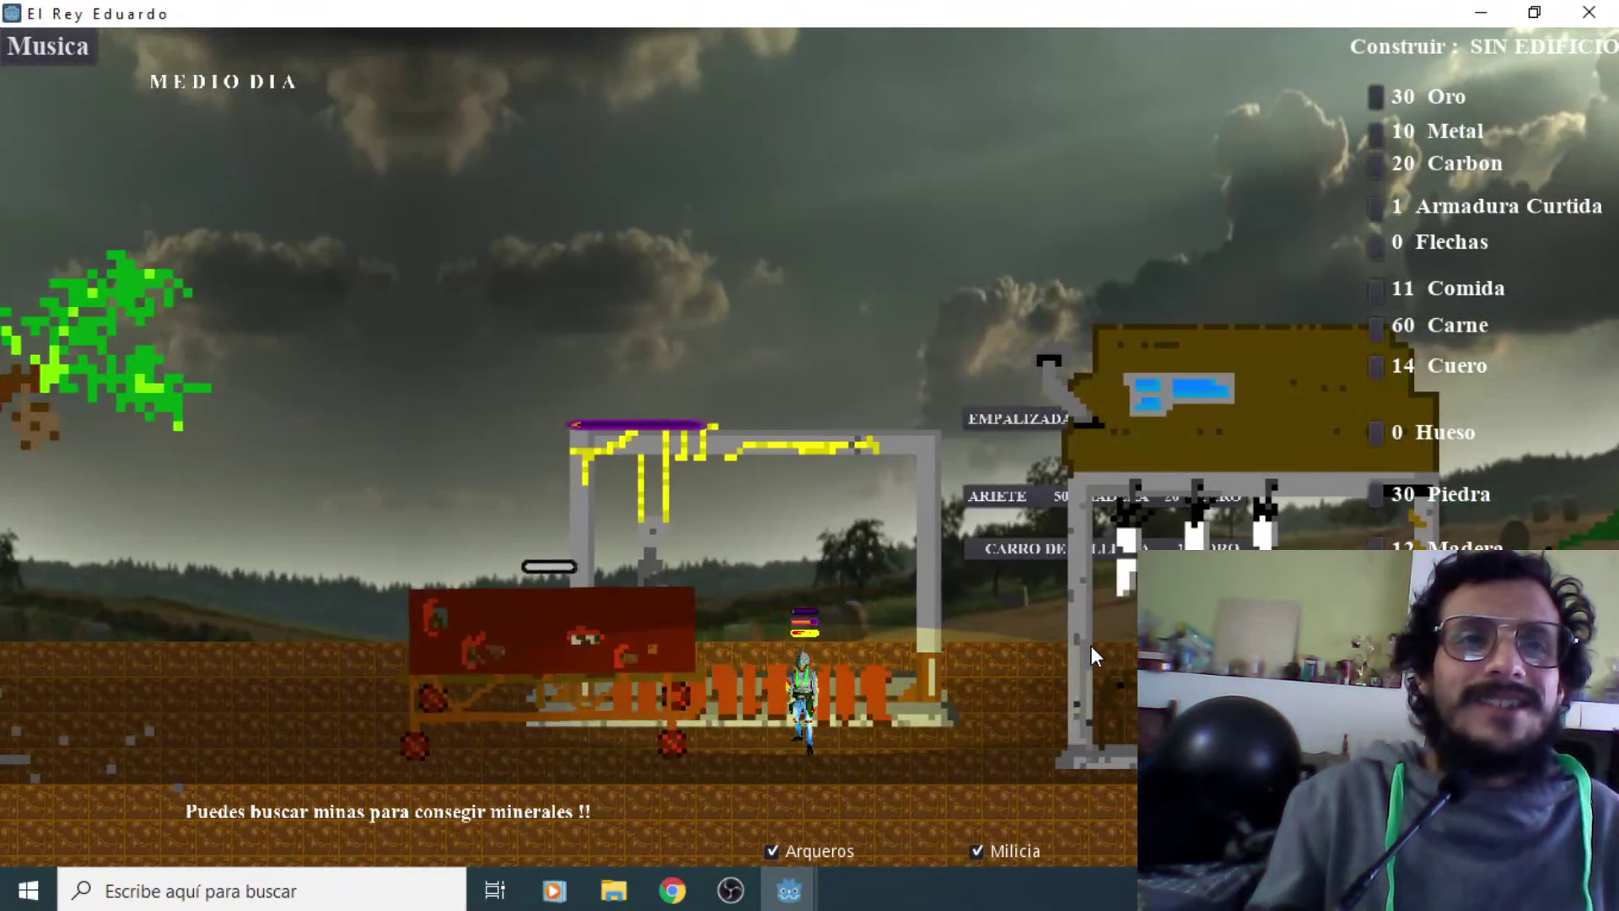
{"action": "key", "text": "a"}
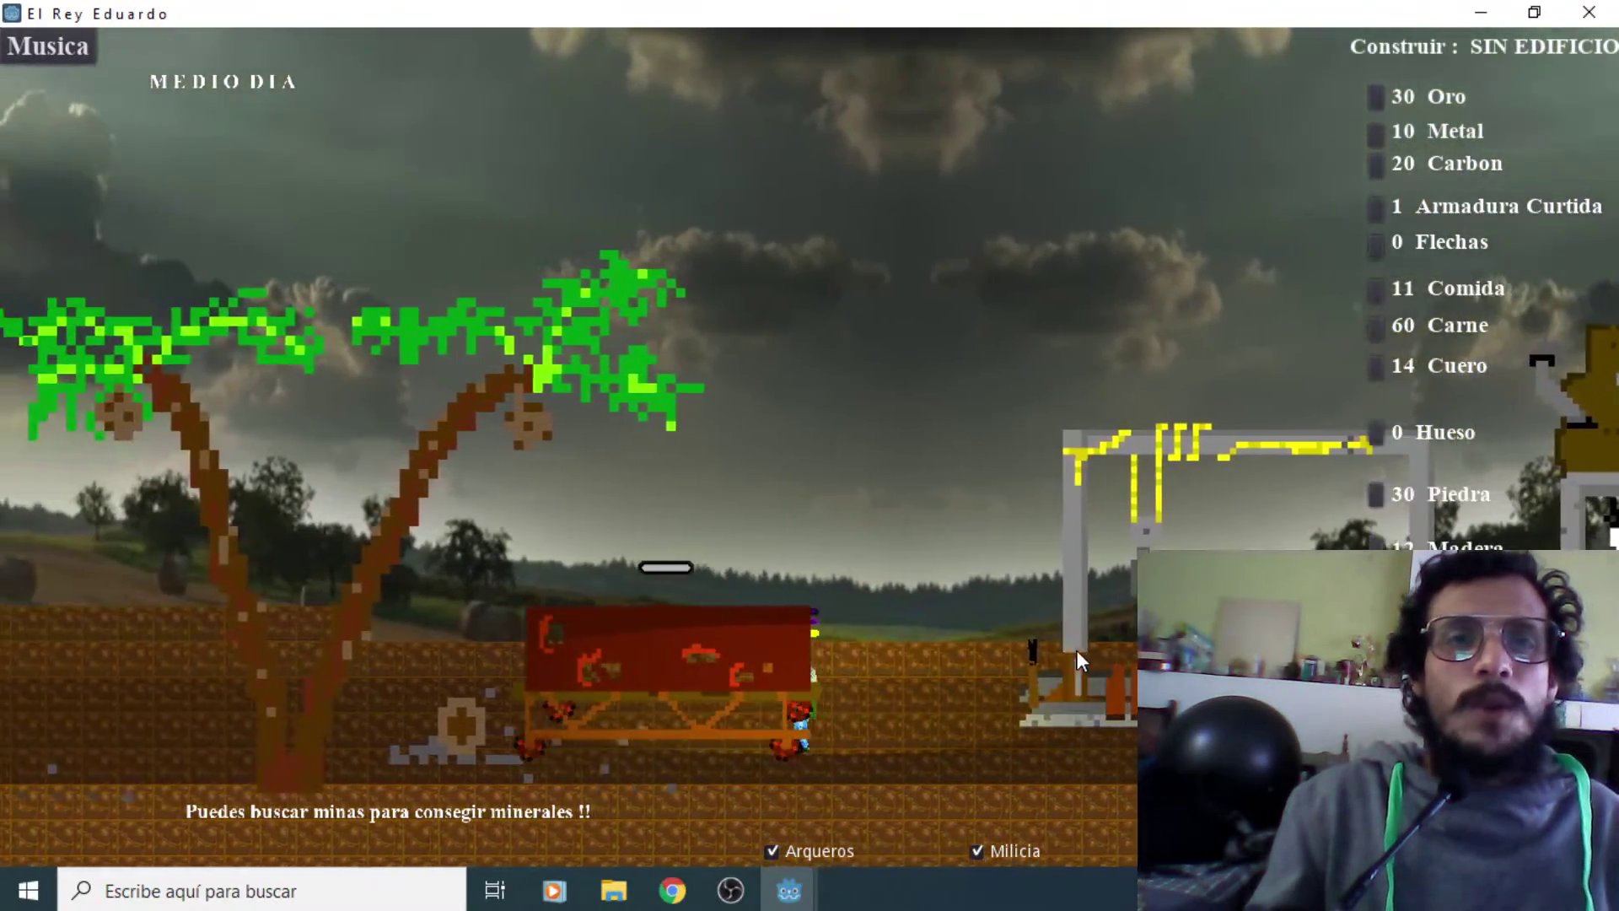
{"action": "key", "text": "a"}
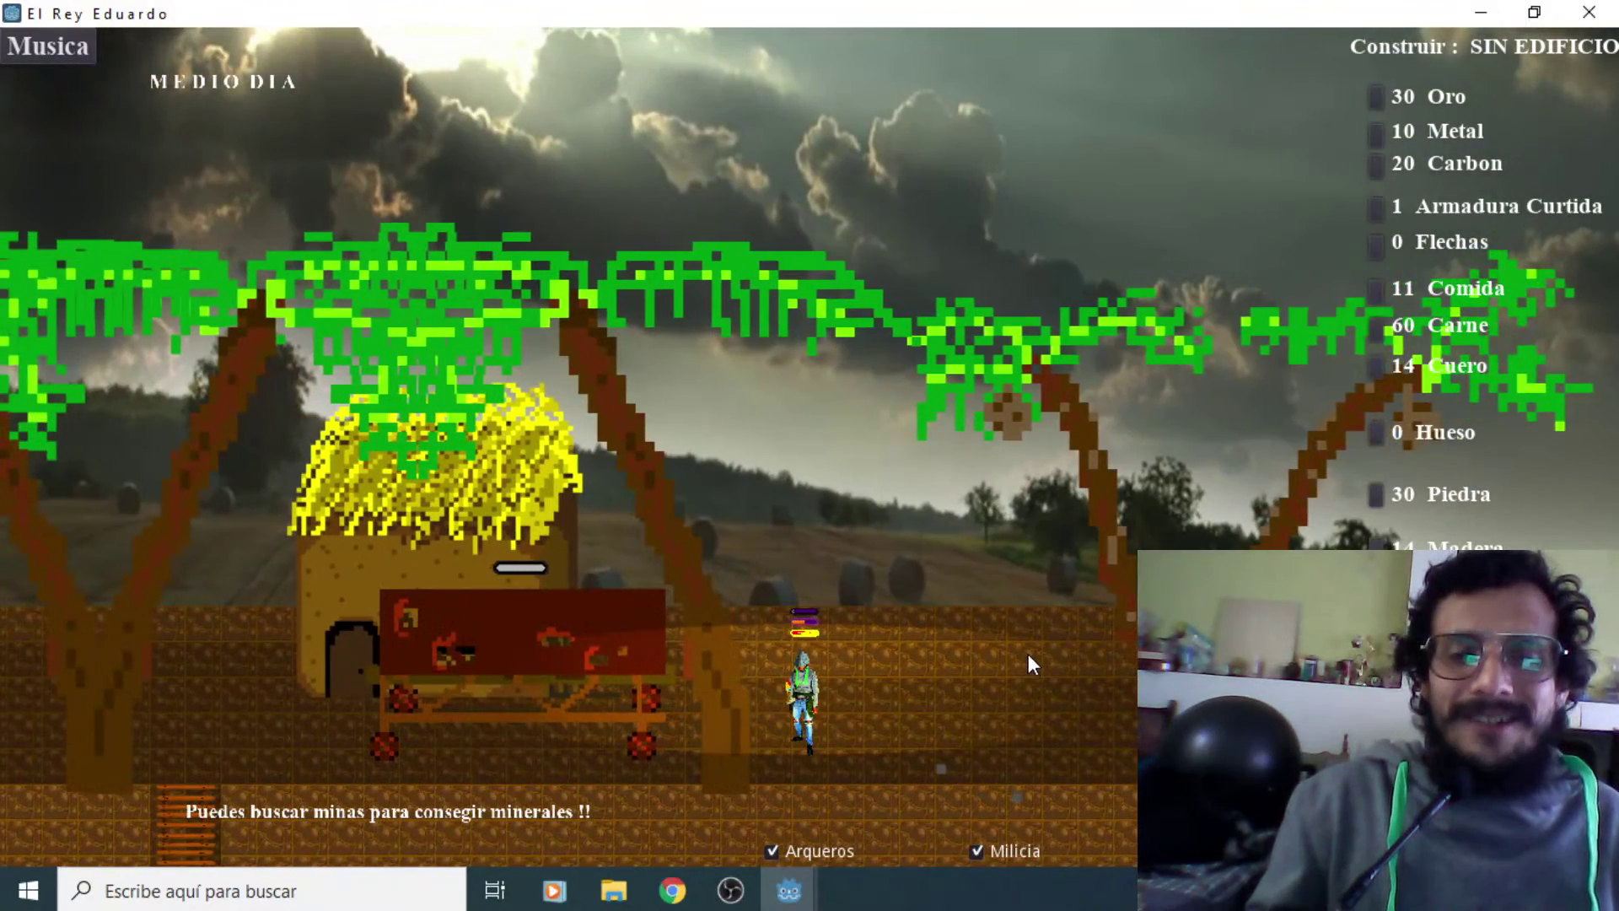
Run back from the village hut past the carpentry frame and the smithy to the green storage tent
{"action": "key", "text": "d"}
{"action": "key", "text": "d"}
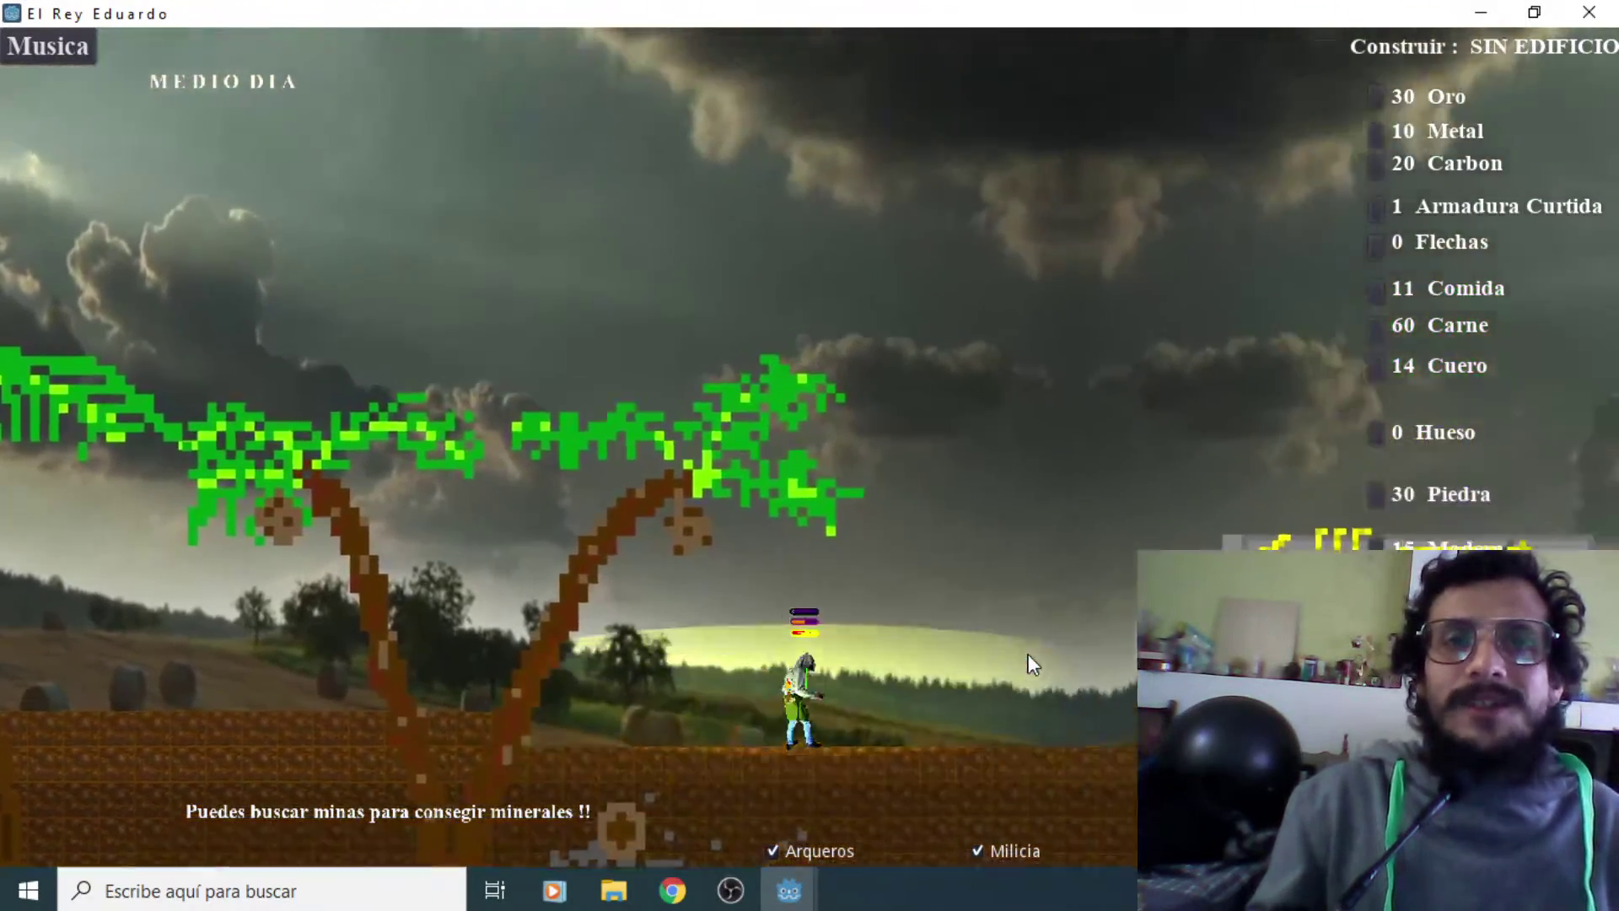
{"action": "key", "text": "d"}
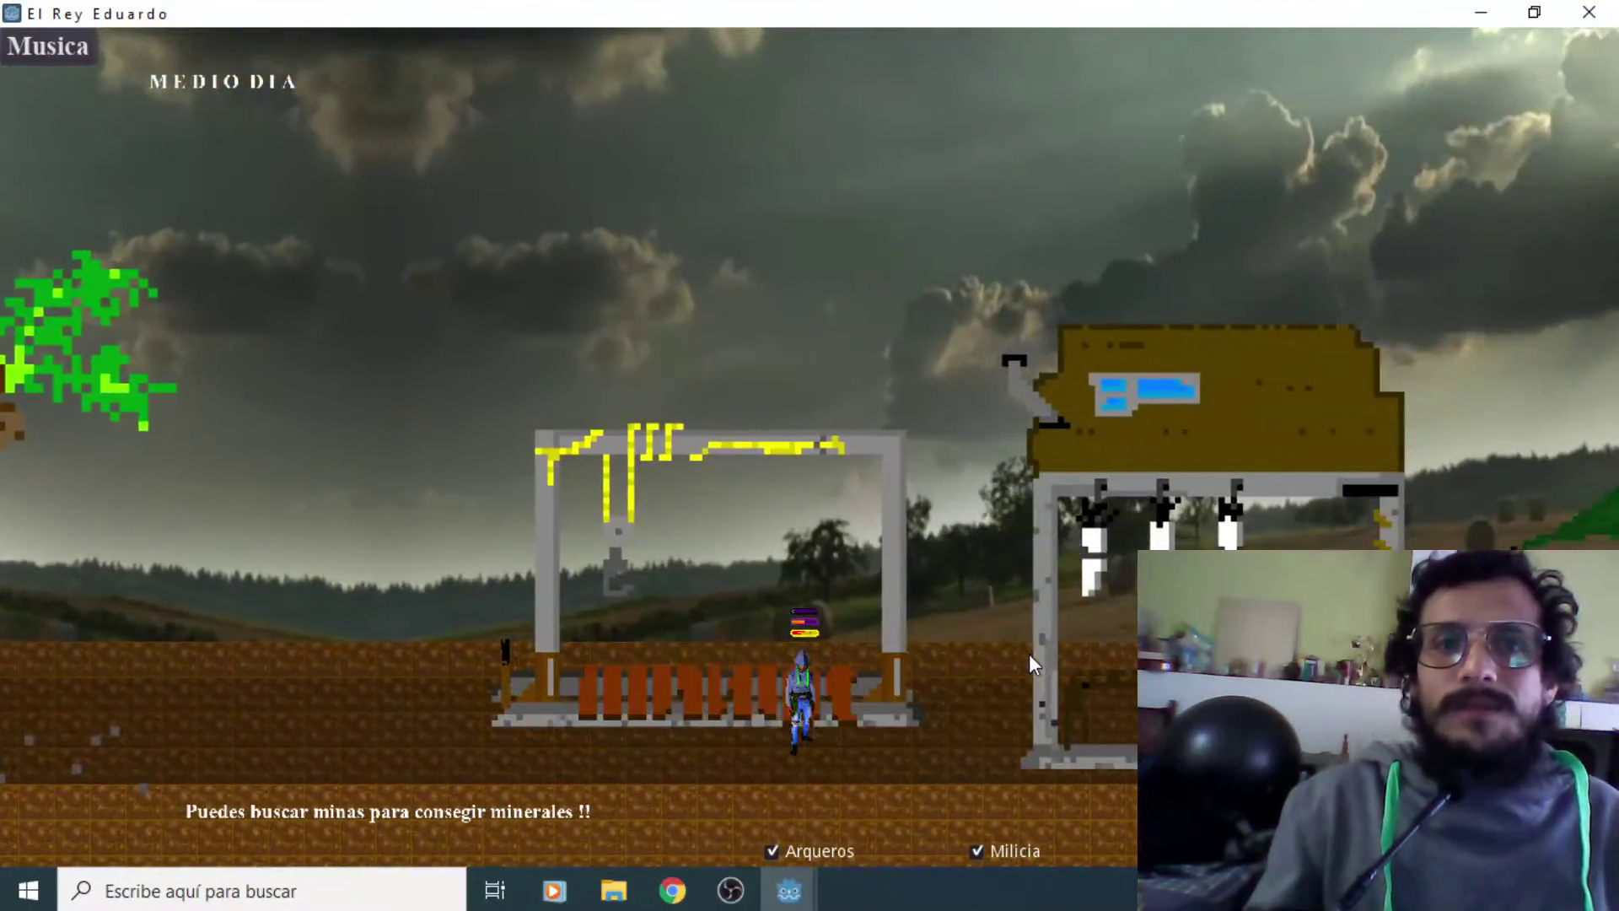
{"action": "key", "text": "d"}
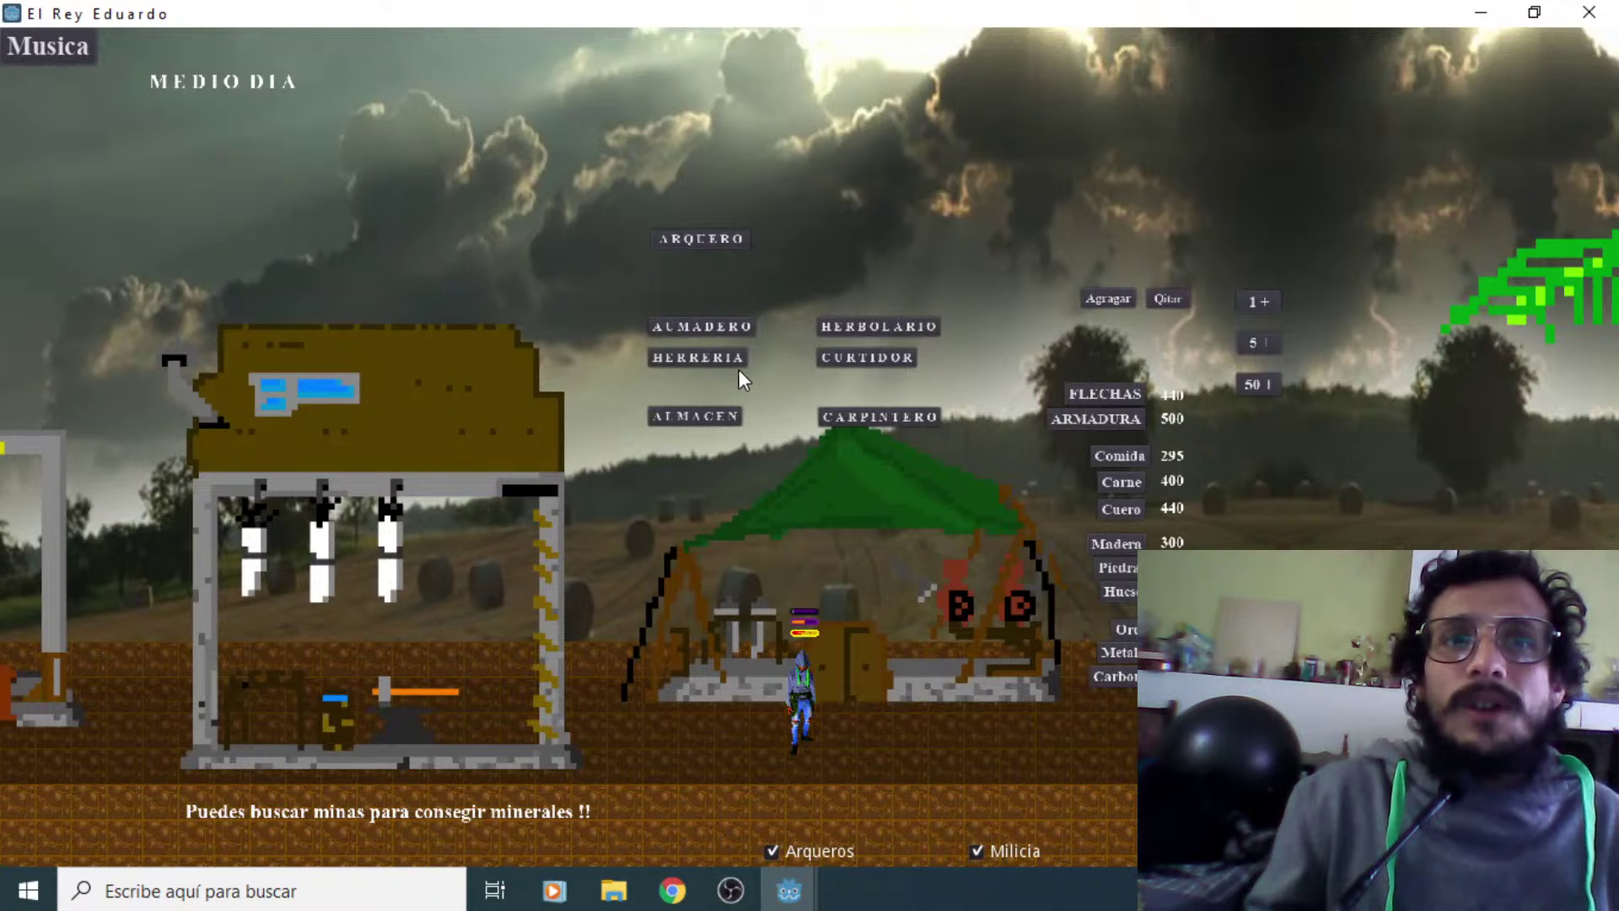
Choose the Herbolario as the building and place it on the open ground between the green tent and the palm tree
{"action": "left_click", "coordinate": [859, 324]}
{"action": "key", "text": "d"}
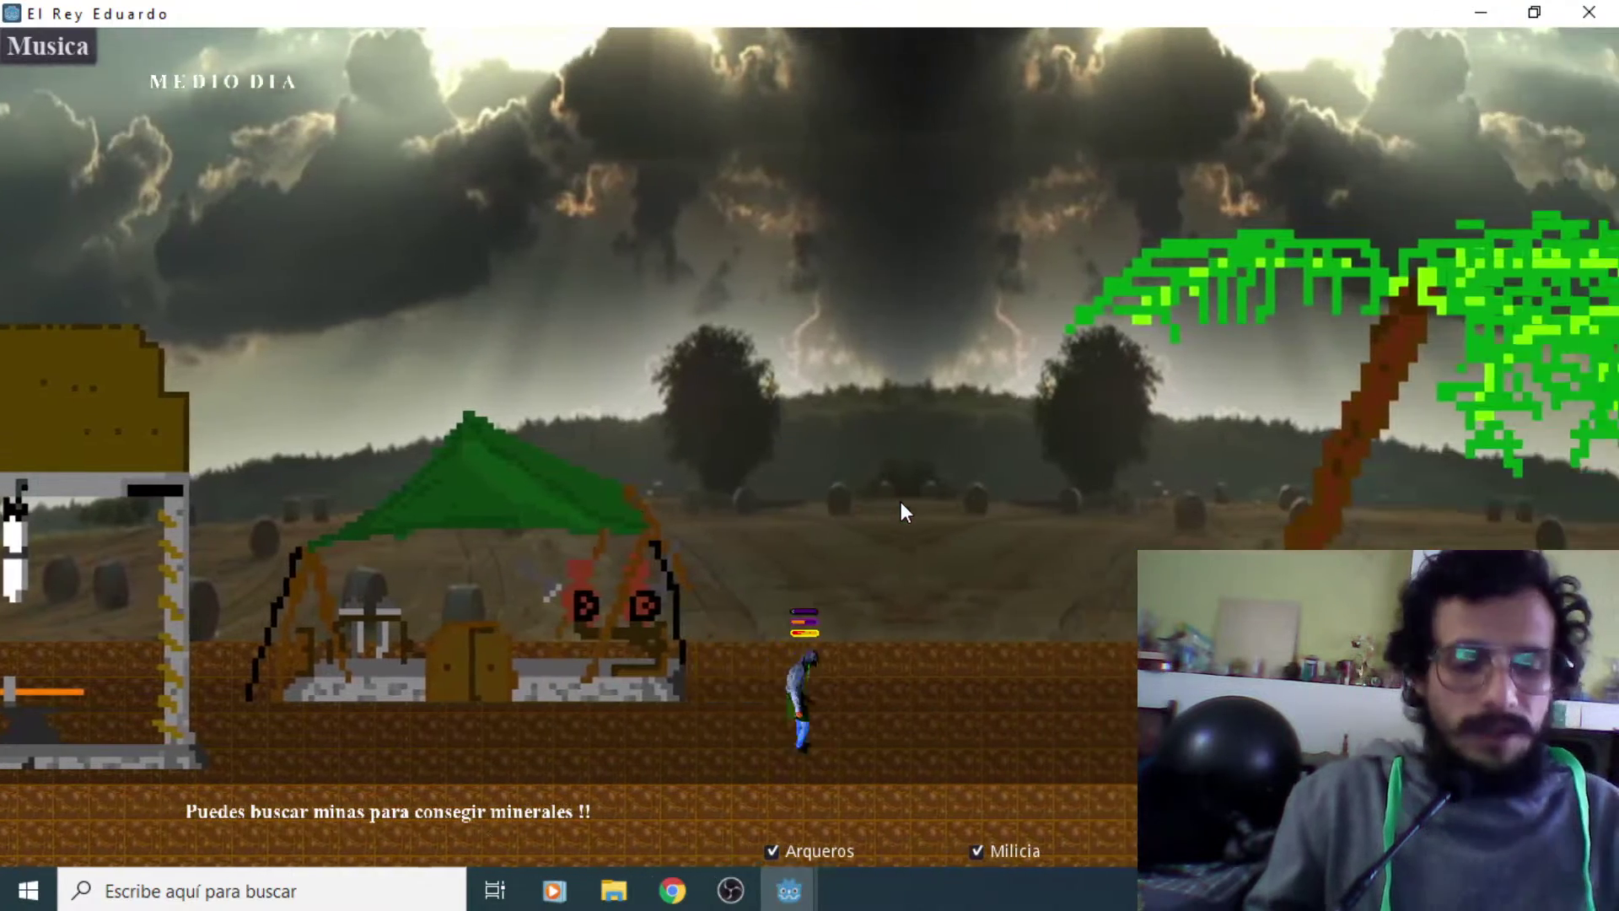
{"action": "key", "text": "d"}
{"action": "key", "text": "e"}
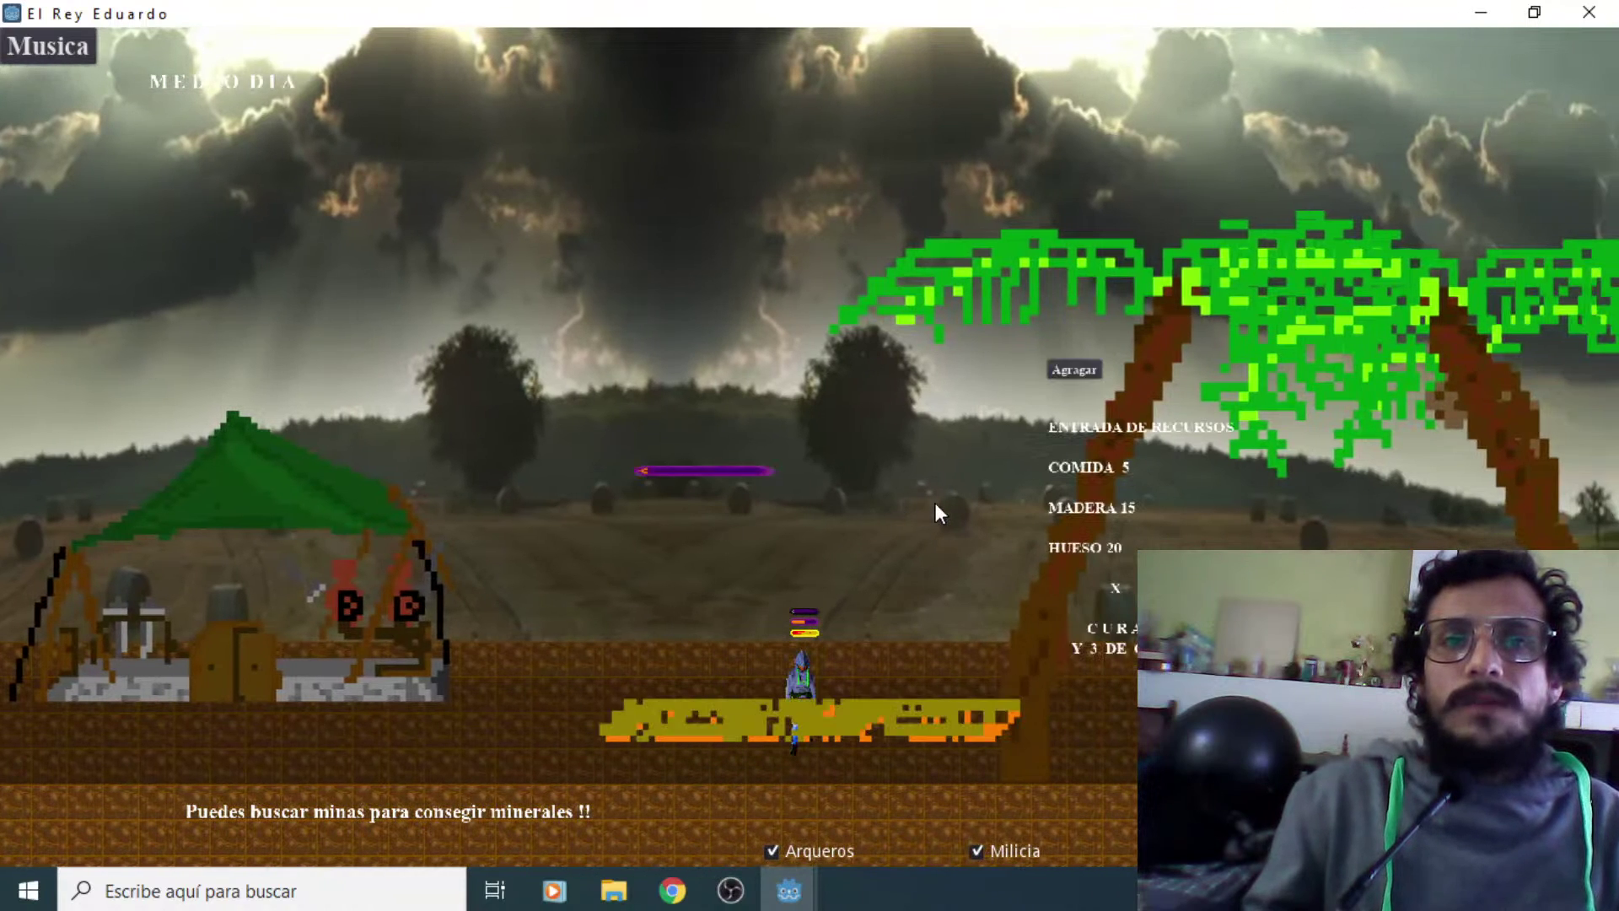
Stand aside near the green tent while the Herbolario is built, and enter the finished shelter
{"action": "key", "text": "Left"}
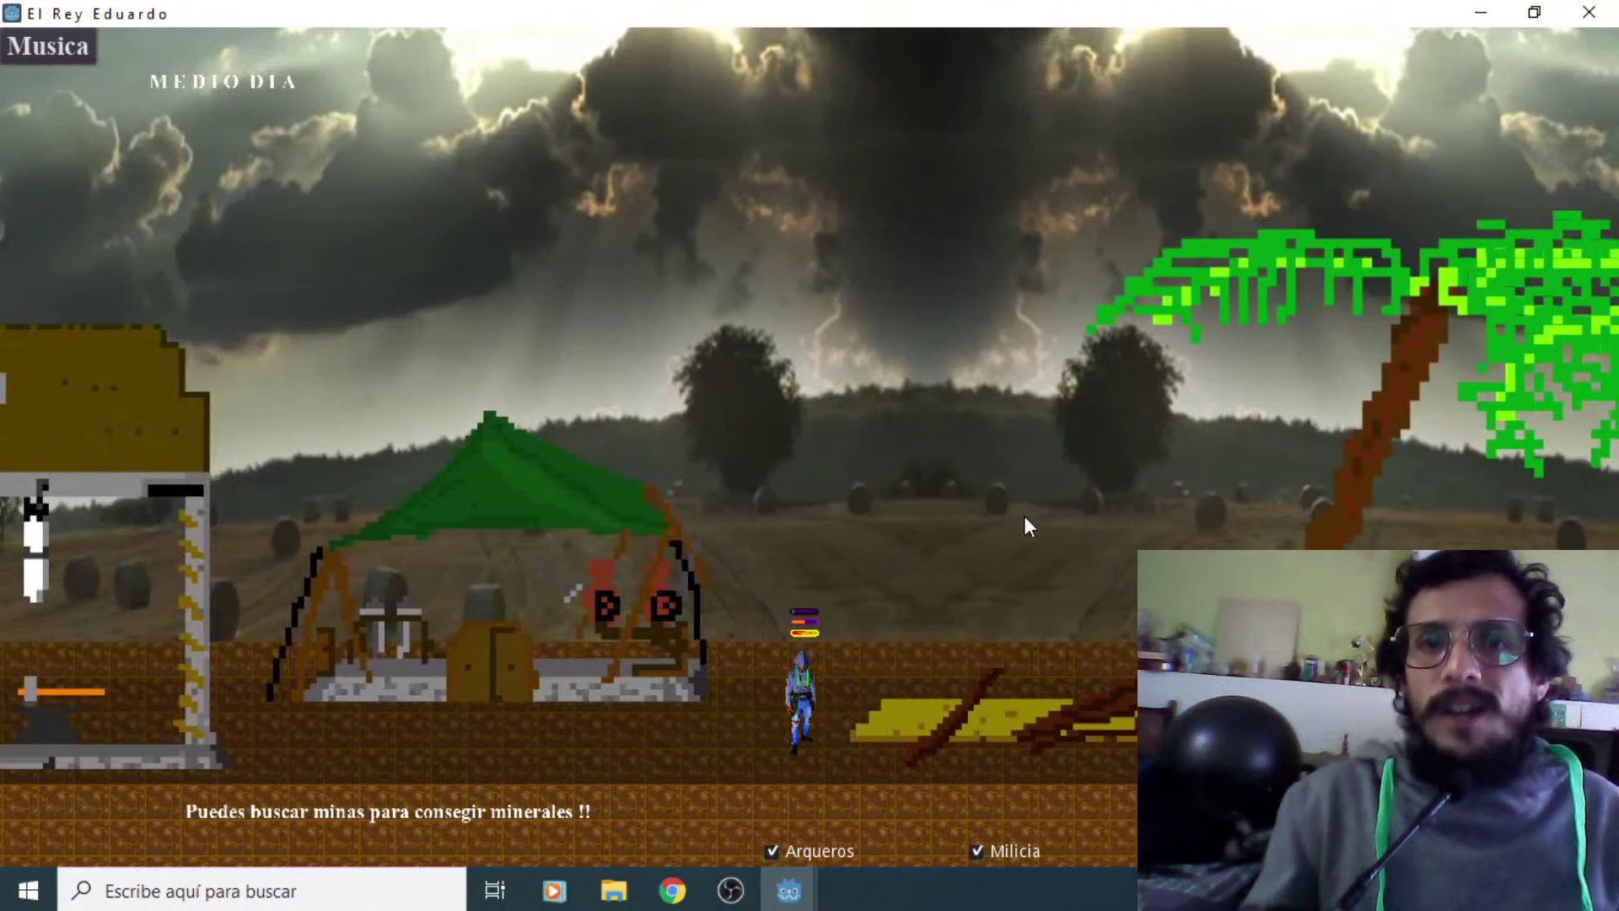
{"action": "left_click", "coordinate": [1044, 594]}
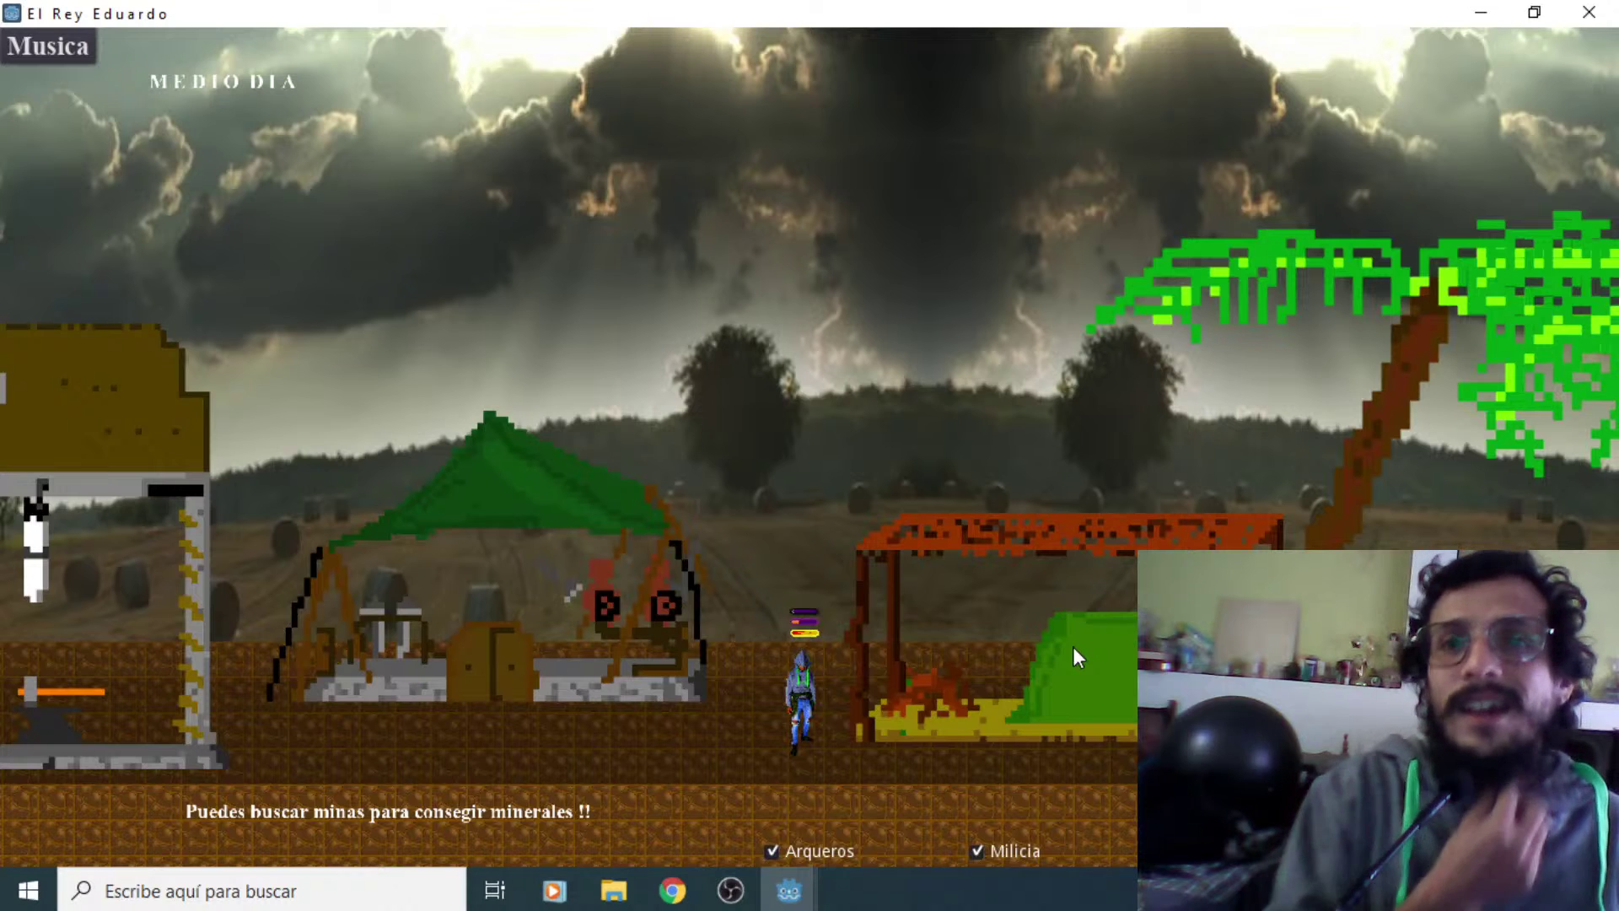
{"action": "key", "text": "Right"}
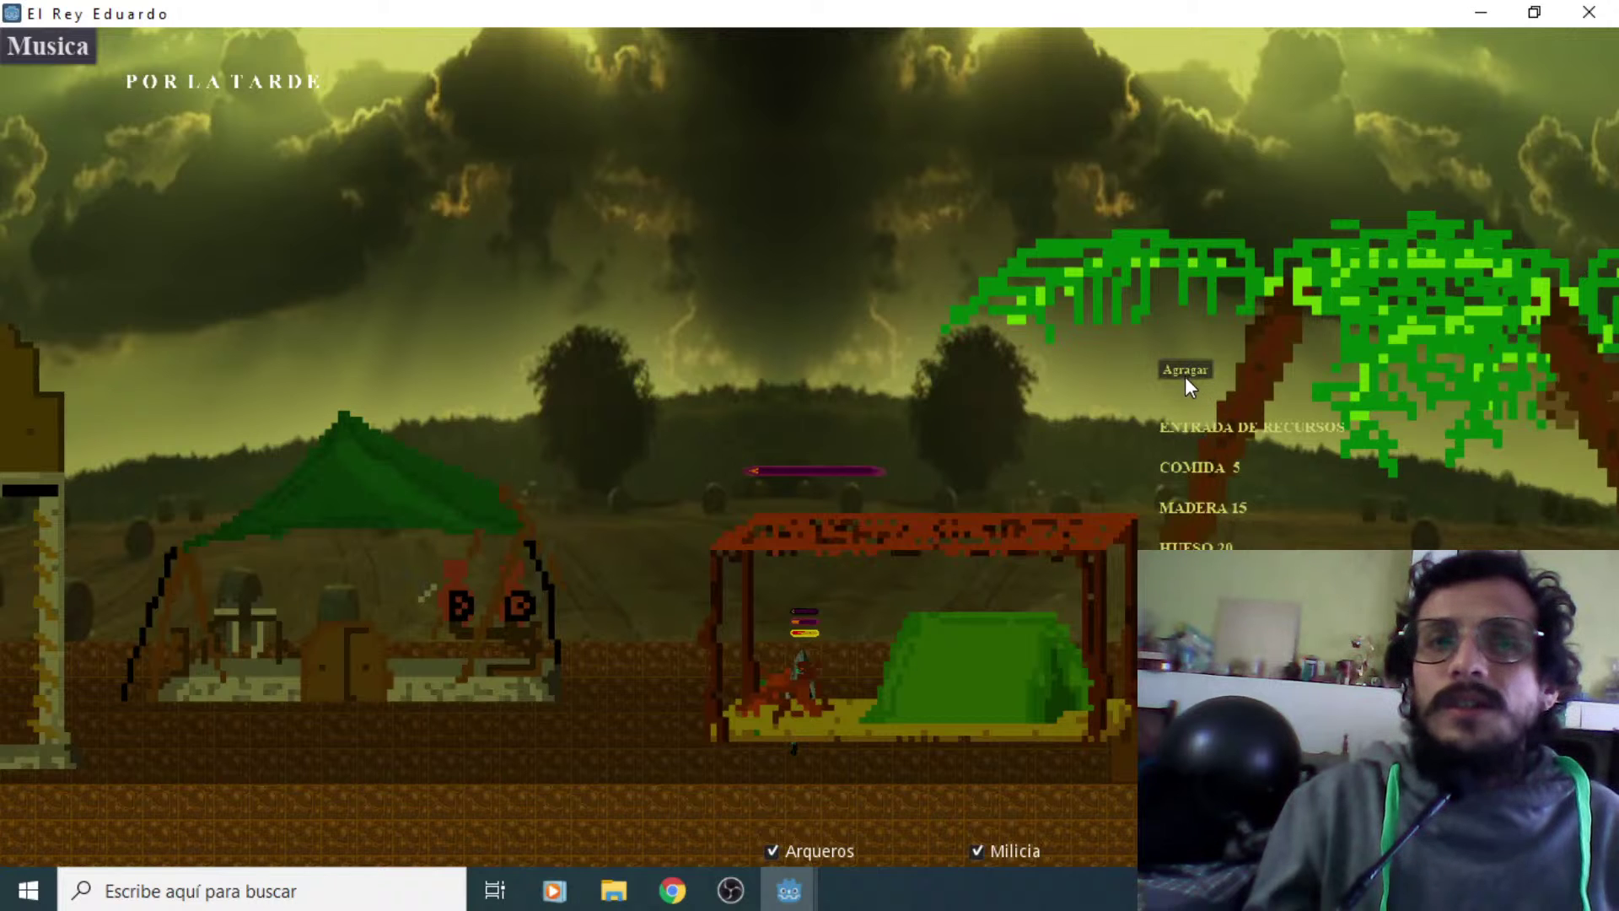
Go between the Herbolario and the green tent's store to fetch the input resources the herbalist requires
{"action": "key", "text": "Left"}
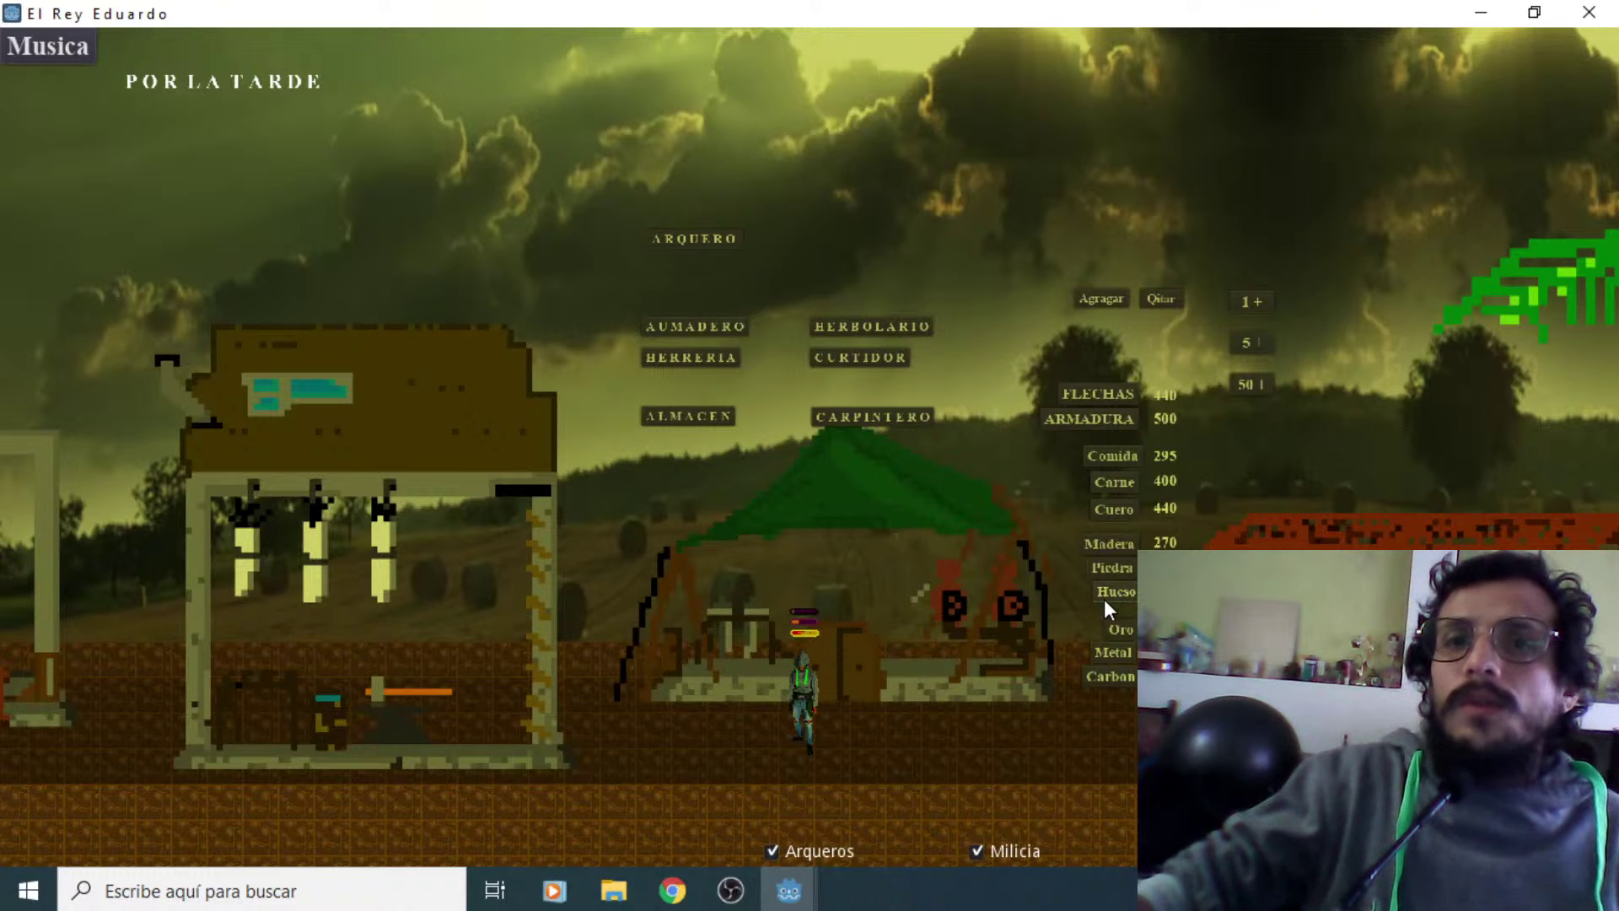
{"action": "key", "text": "Right"}
{"action": "key", "text": "Right"}
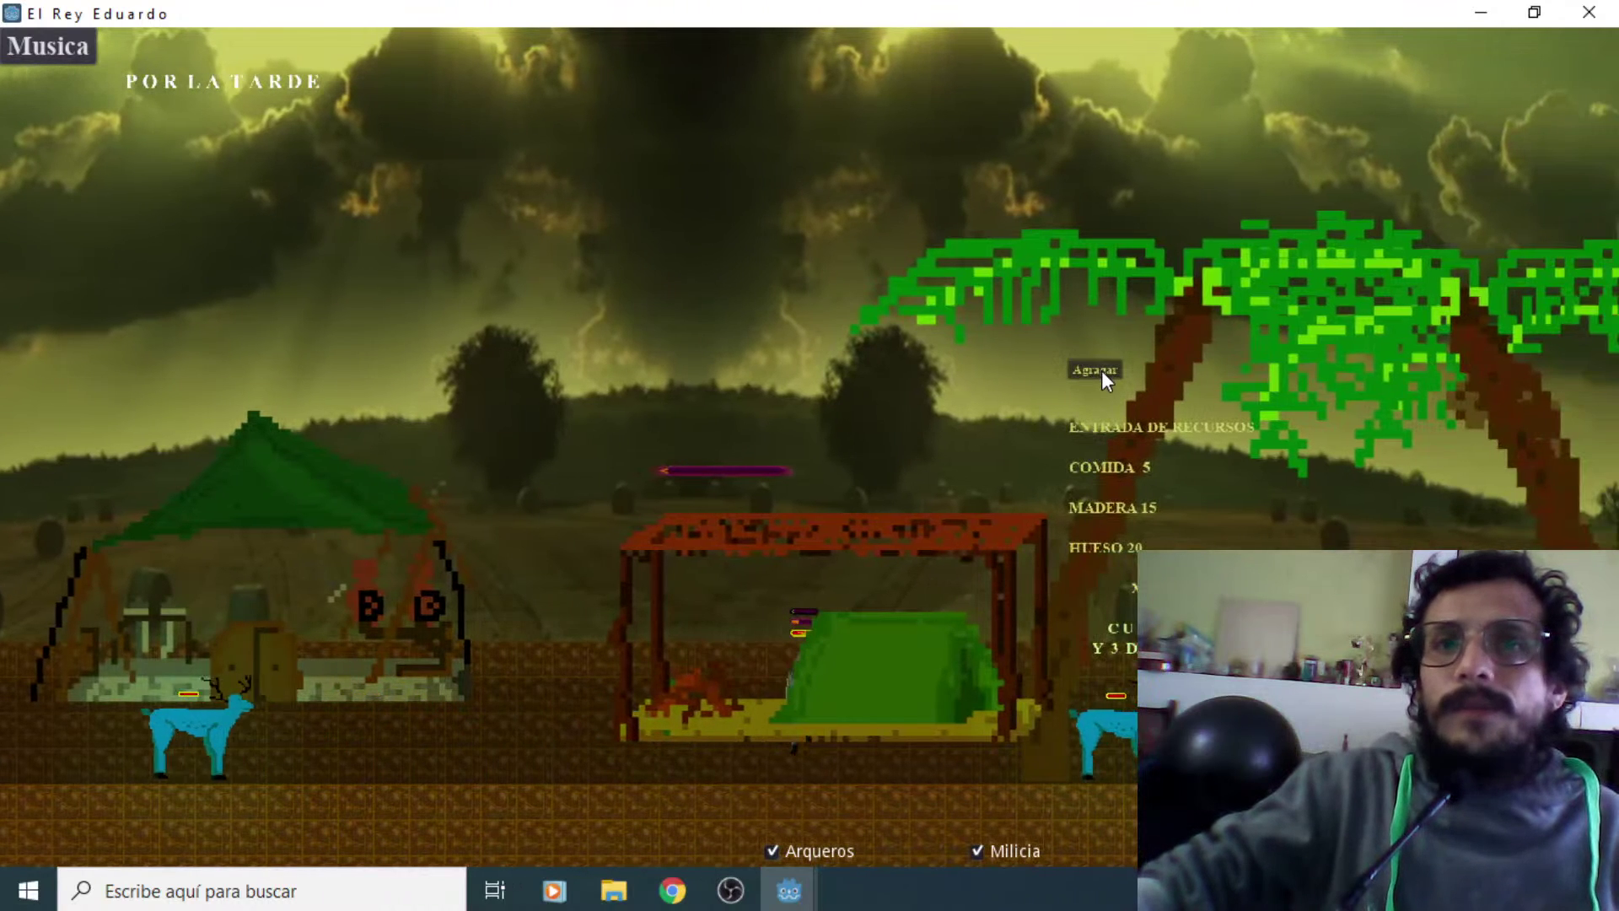
{"action": "key", "text": "Left"}
{"action": "key", "text": "Left"}
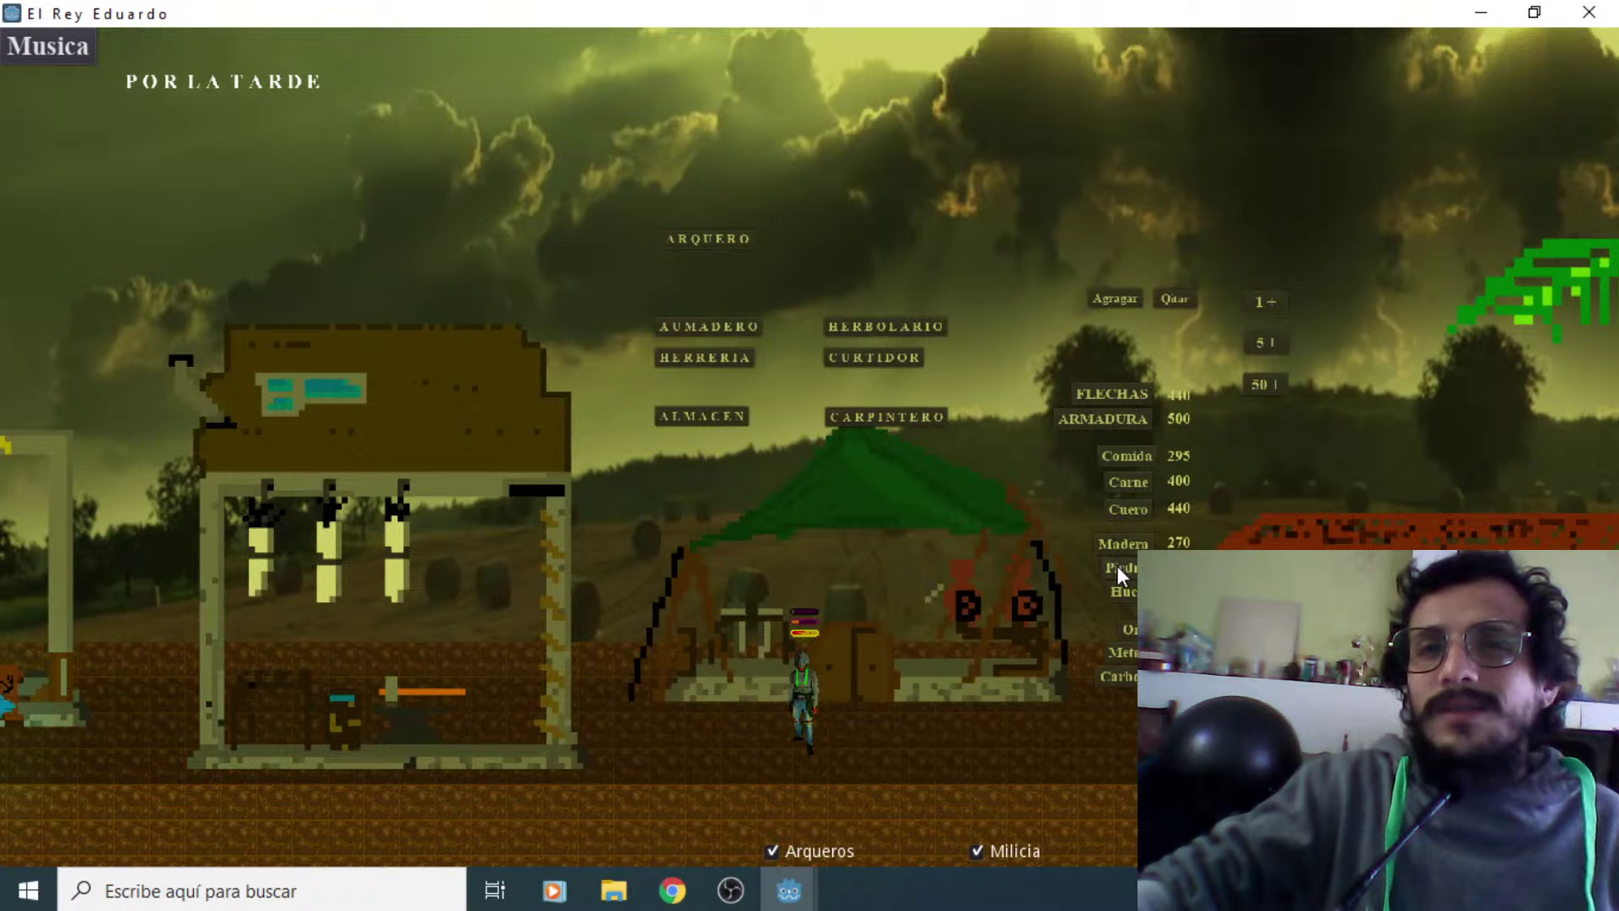
Add the required resources to the Herbolario to start its production, and step back to the green tent
{"action": "key", "text": "Right"}
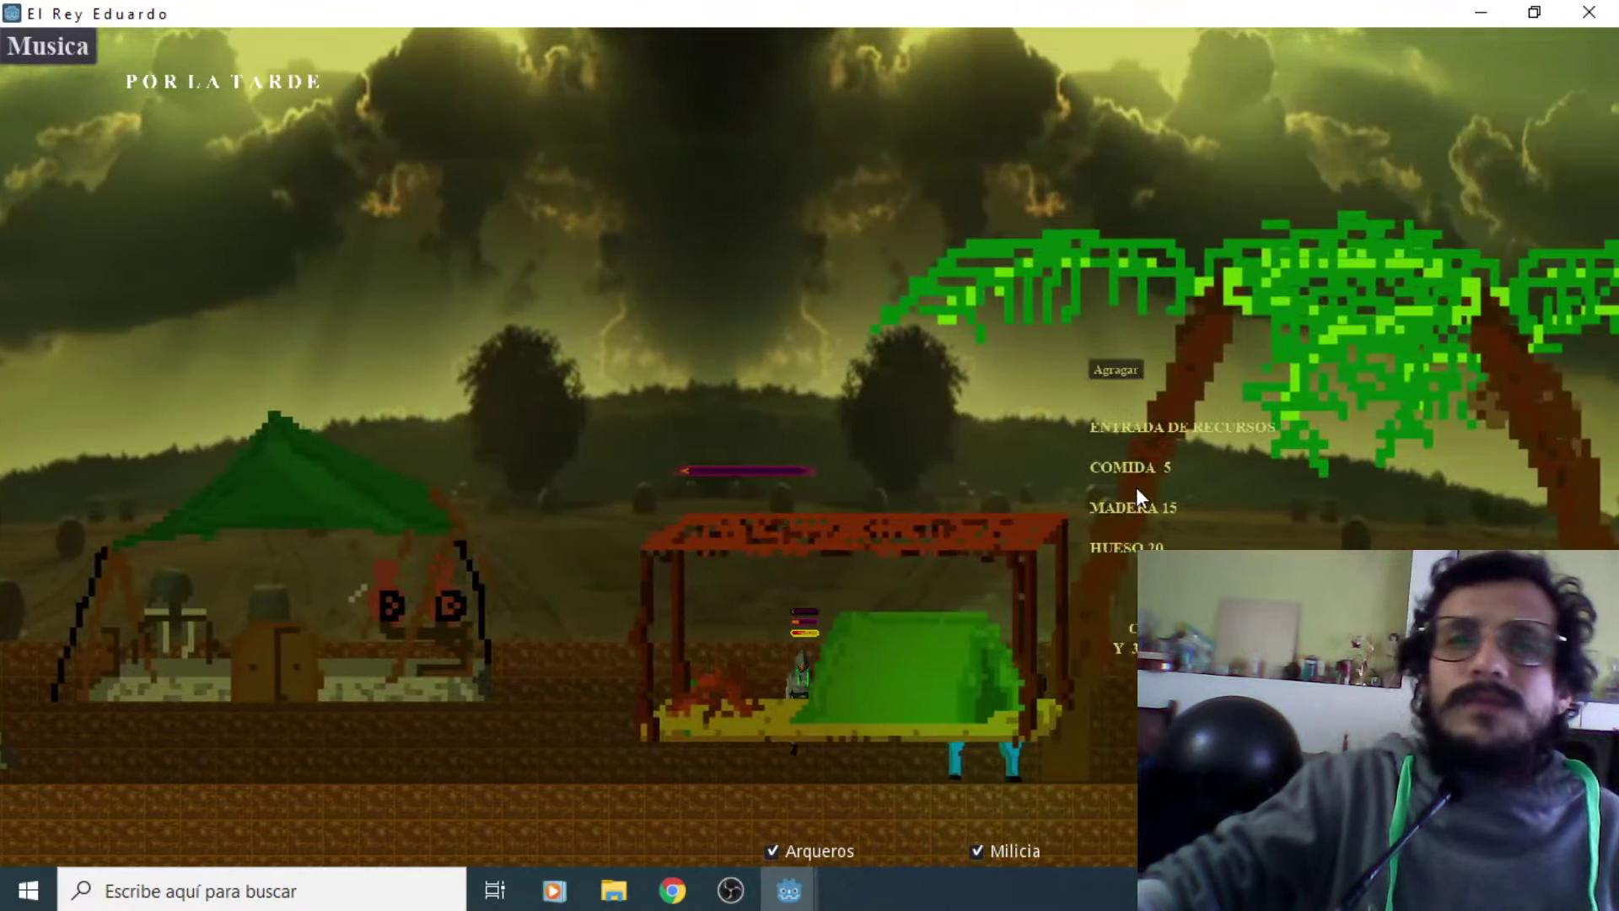
{"action": "left_click", "coordinate": [1106, 369]}
{"action": "key", "text": "Left"}
{"action": "key", "text": "Left"}
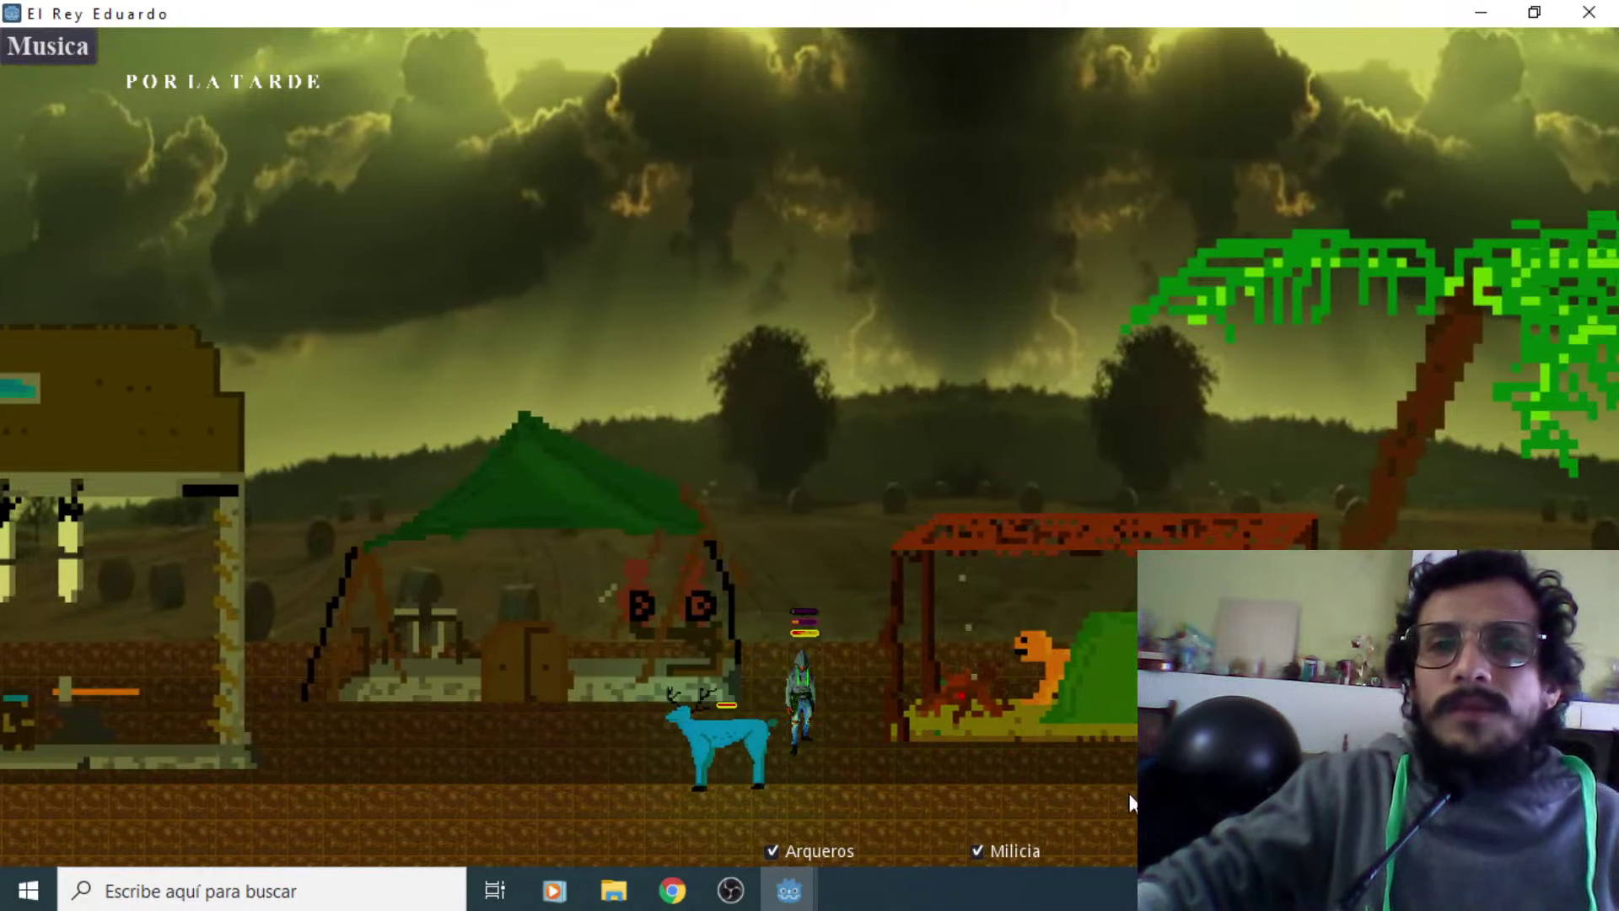
{"action": "key", "text": "Left"}
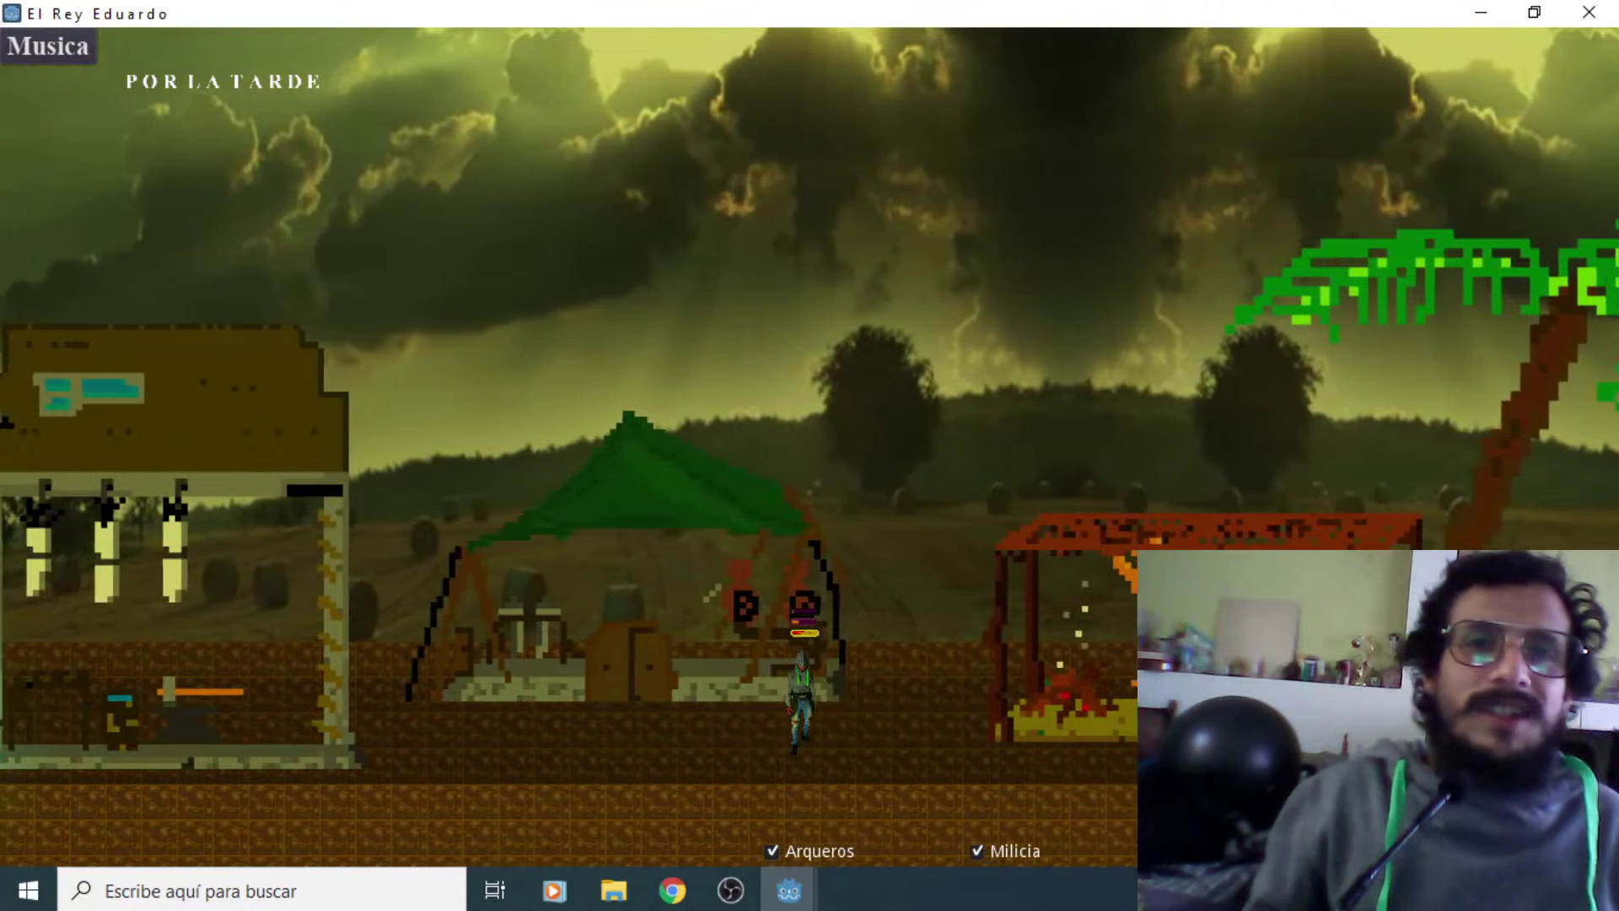
Check the Herbolario's production progress at the shelter, and stop beside the neighbouring palm tree
{"action": "key", "text": "Right"}
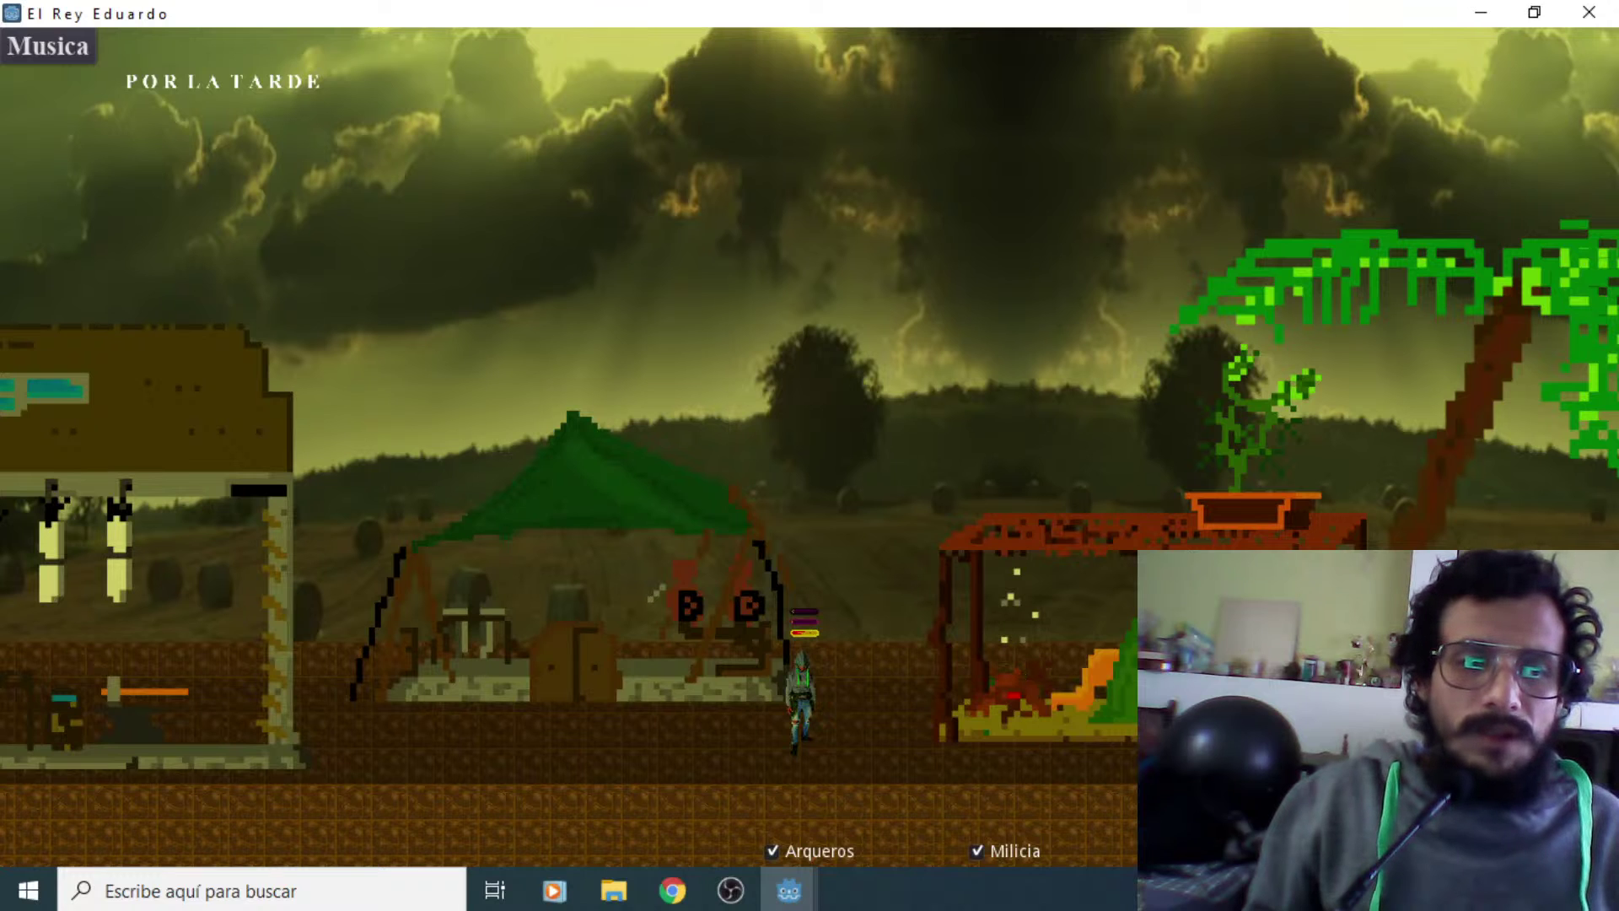
{"action": "key", "text": "Right"}
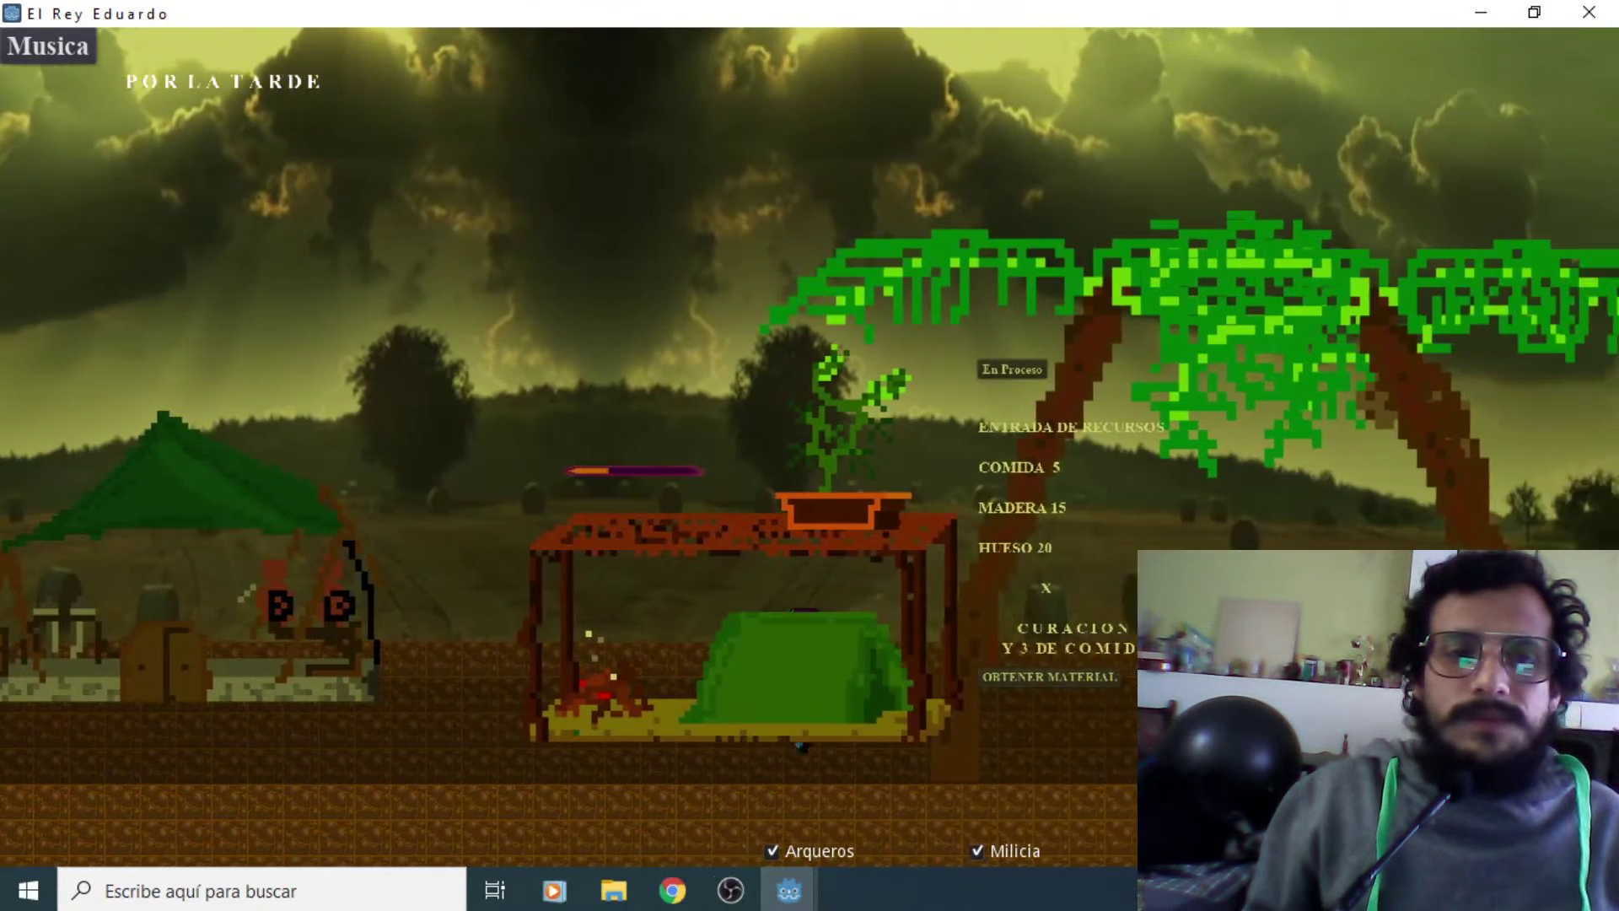
{"action": "key", "text": "Right"}
{"action": "key", "text": "Left"}
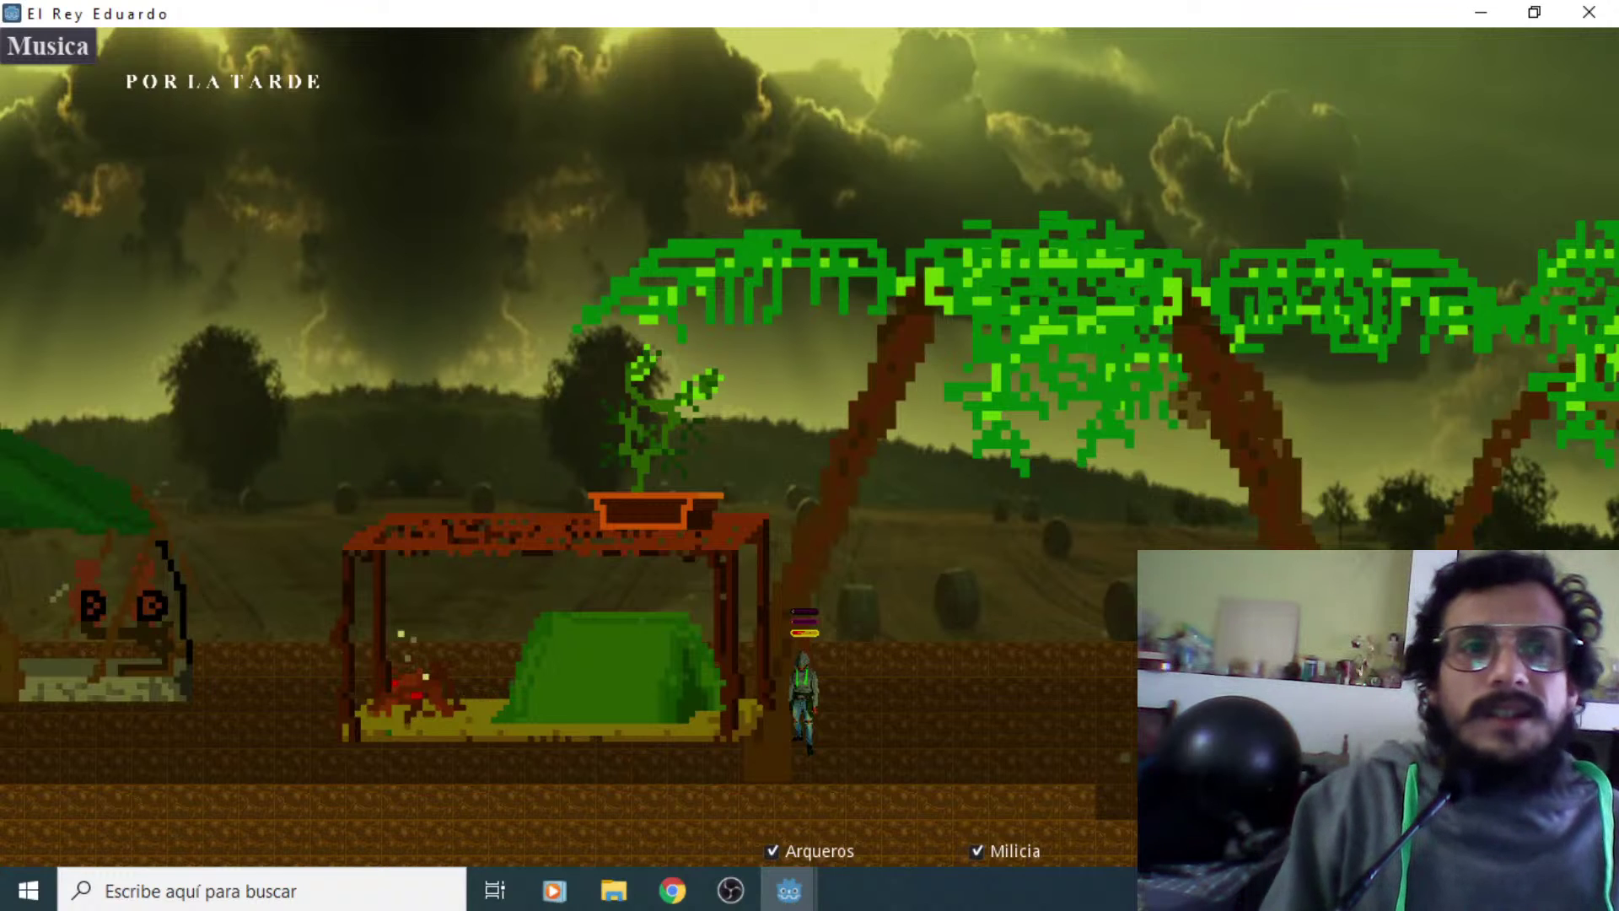
{"action": "key", "text": "Right"}
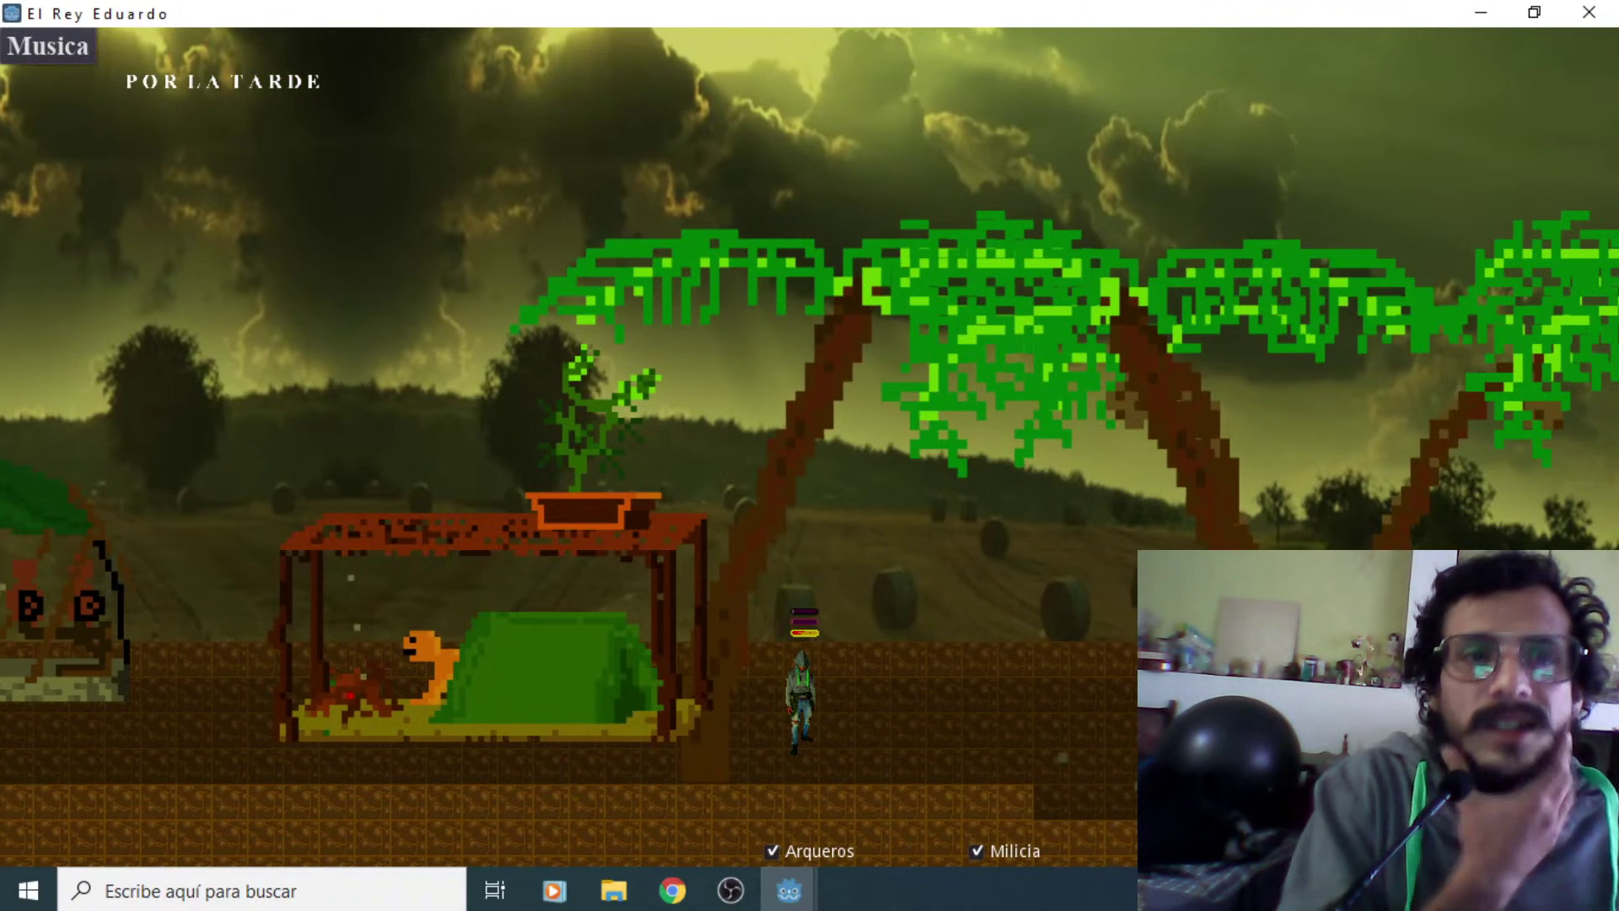
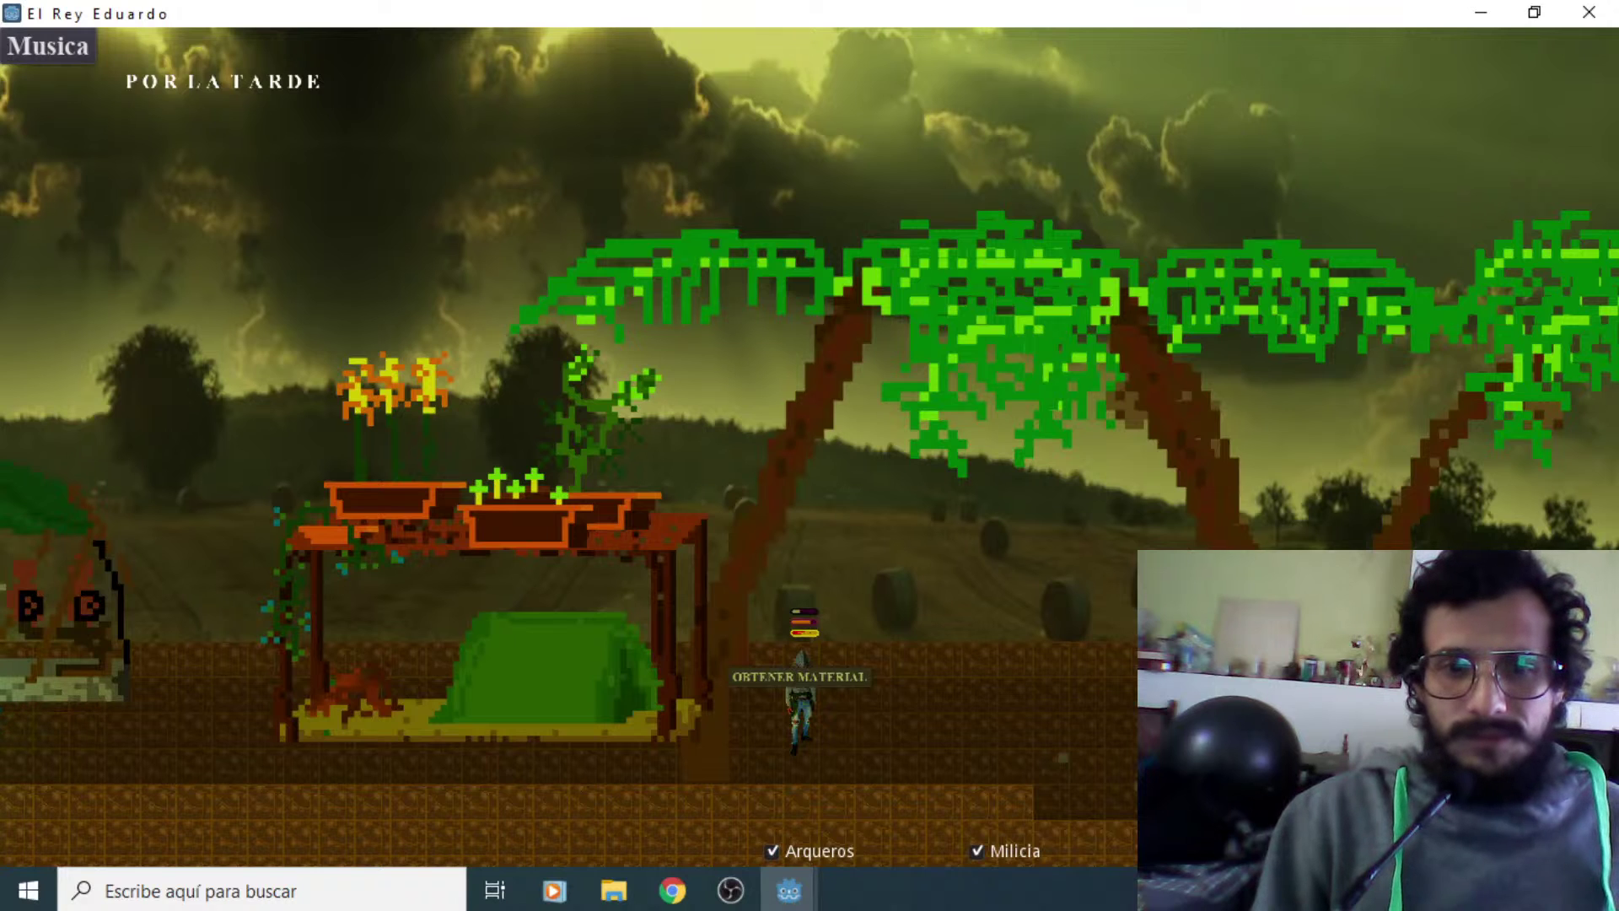
Position the character beside the Herbolario and collect its finished material
{"action": "key", "text": "Left"}
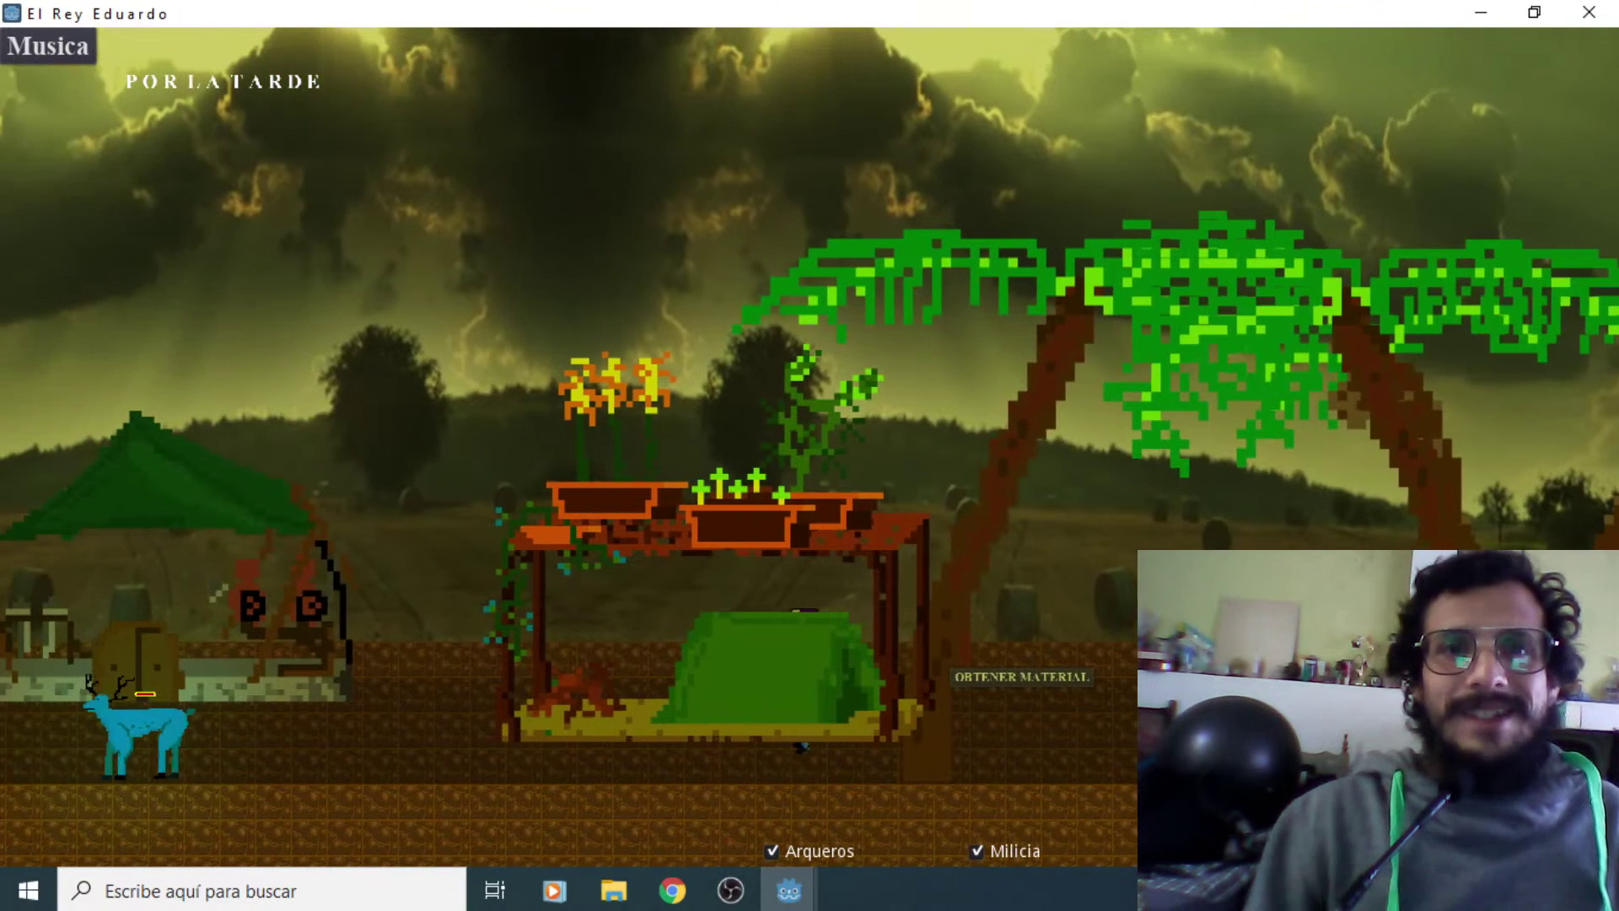
{"action": "key", "text": "Right"}
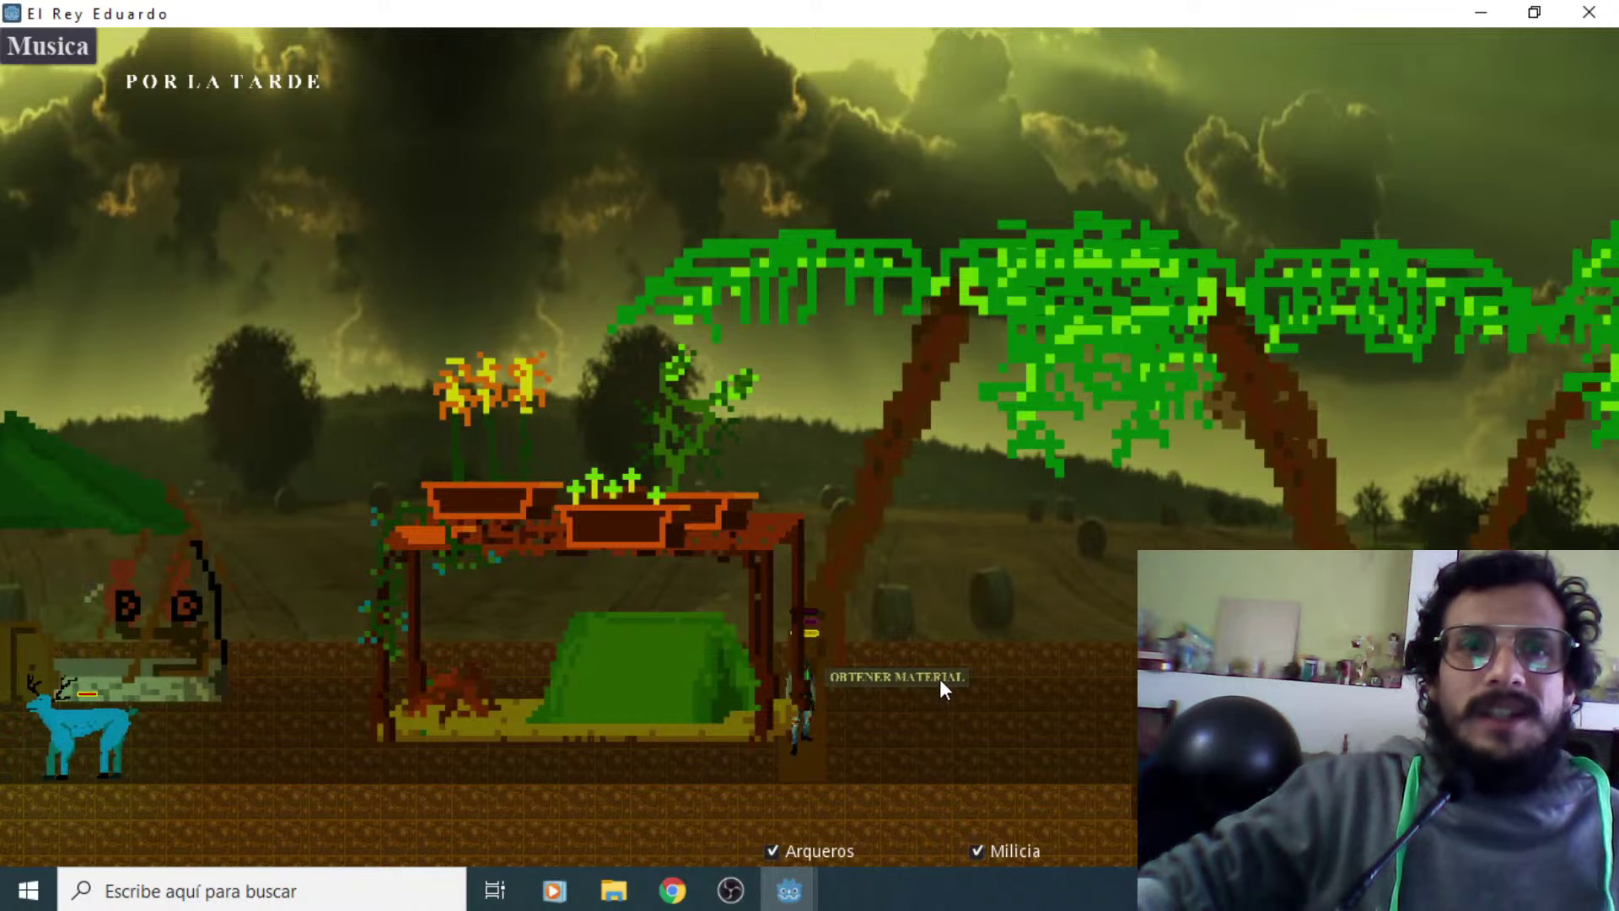
{"action": "key", "text": "Left"}
{"action": "left_click", "coordinate": [979, 678]}
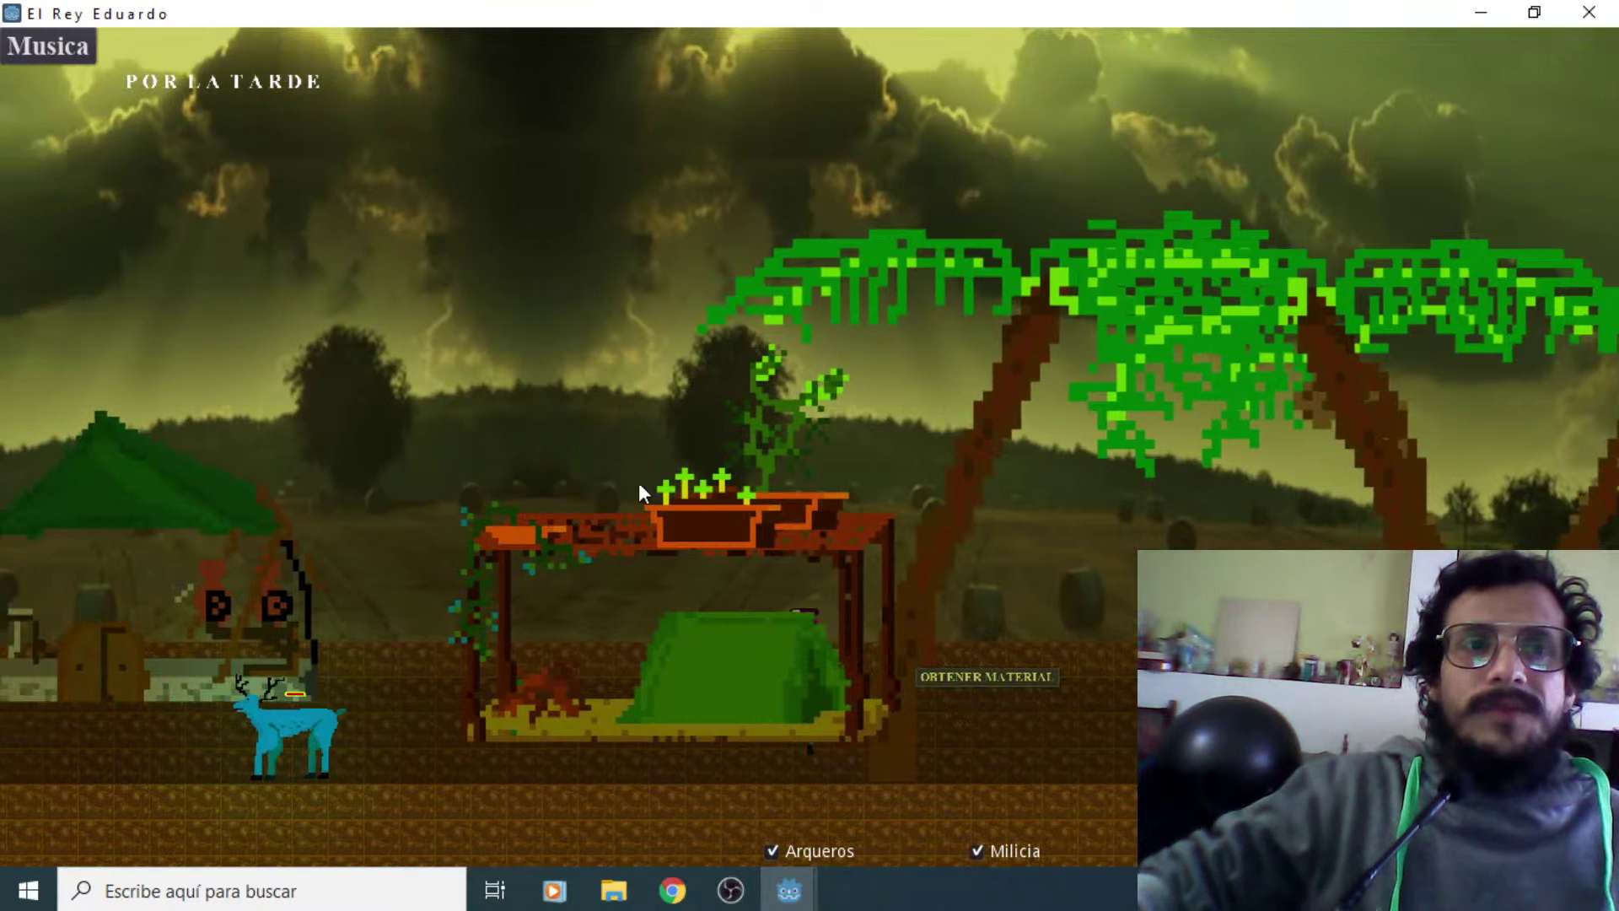
Examine the input resources required at the brown-roofed workshop and the Herbolario, and compare them with the carried inventory
{"action": "key", "text": "Left"}
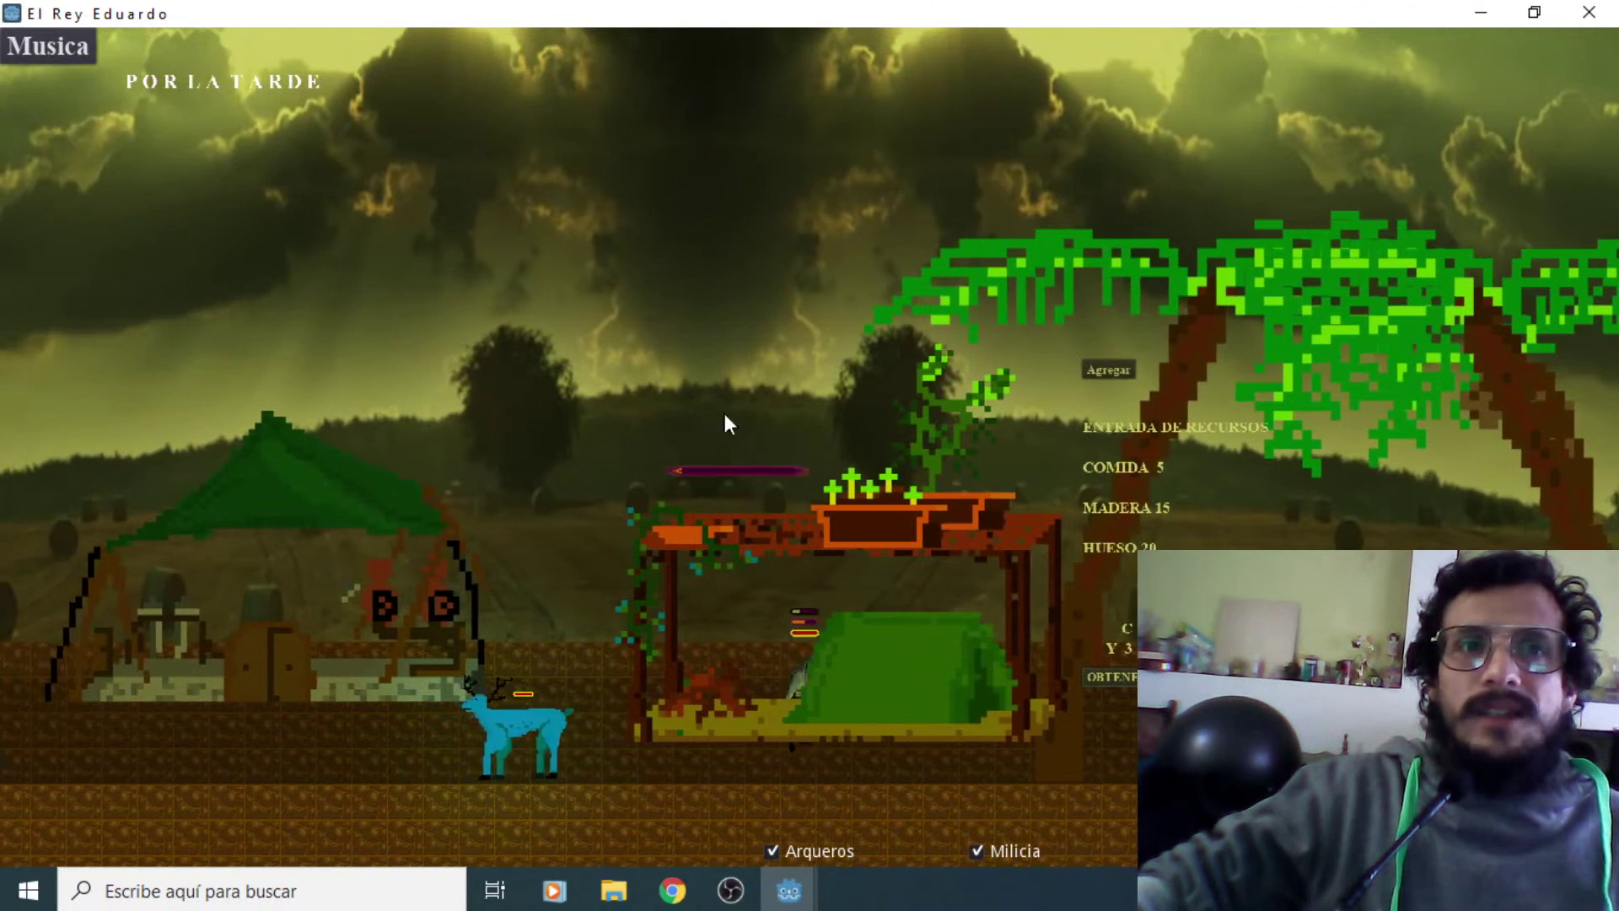
{"action": "key", "text": "Left"}
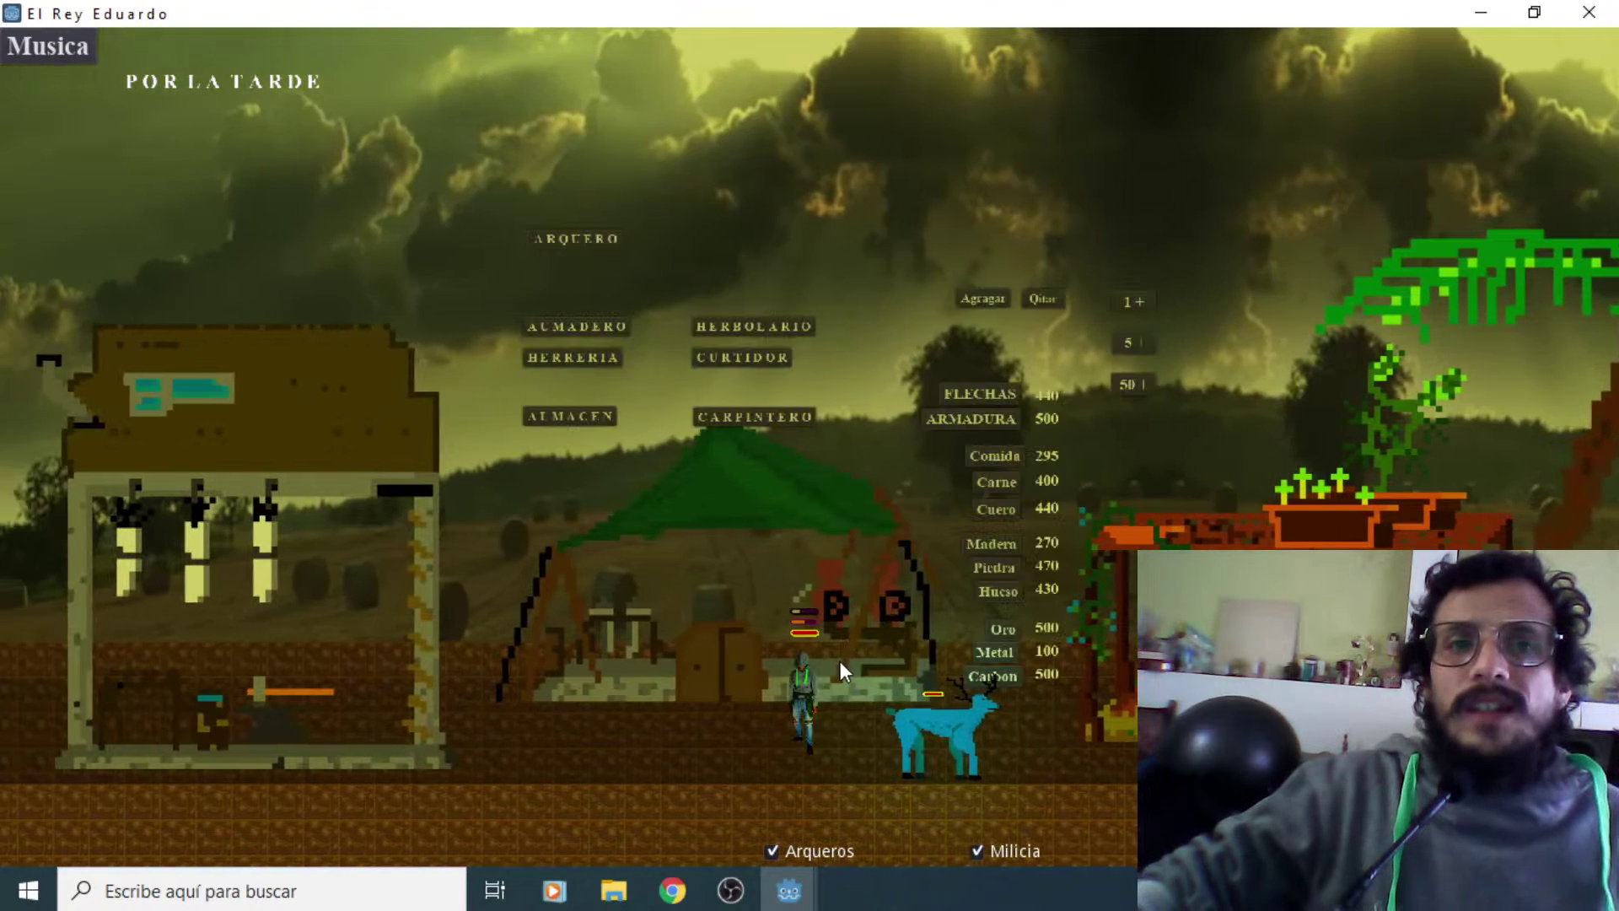
{"action": "key", "text": "Left"}
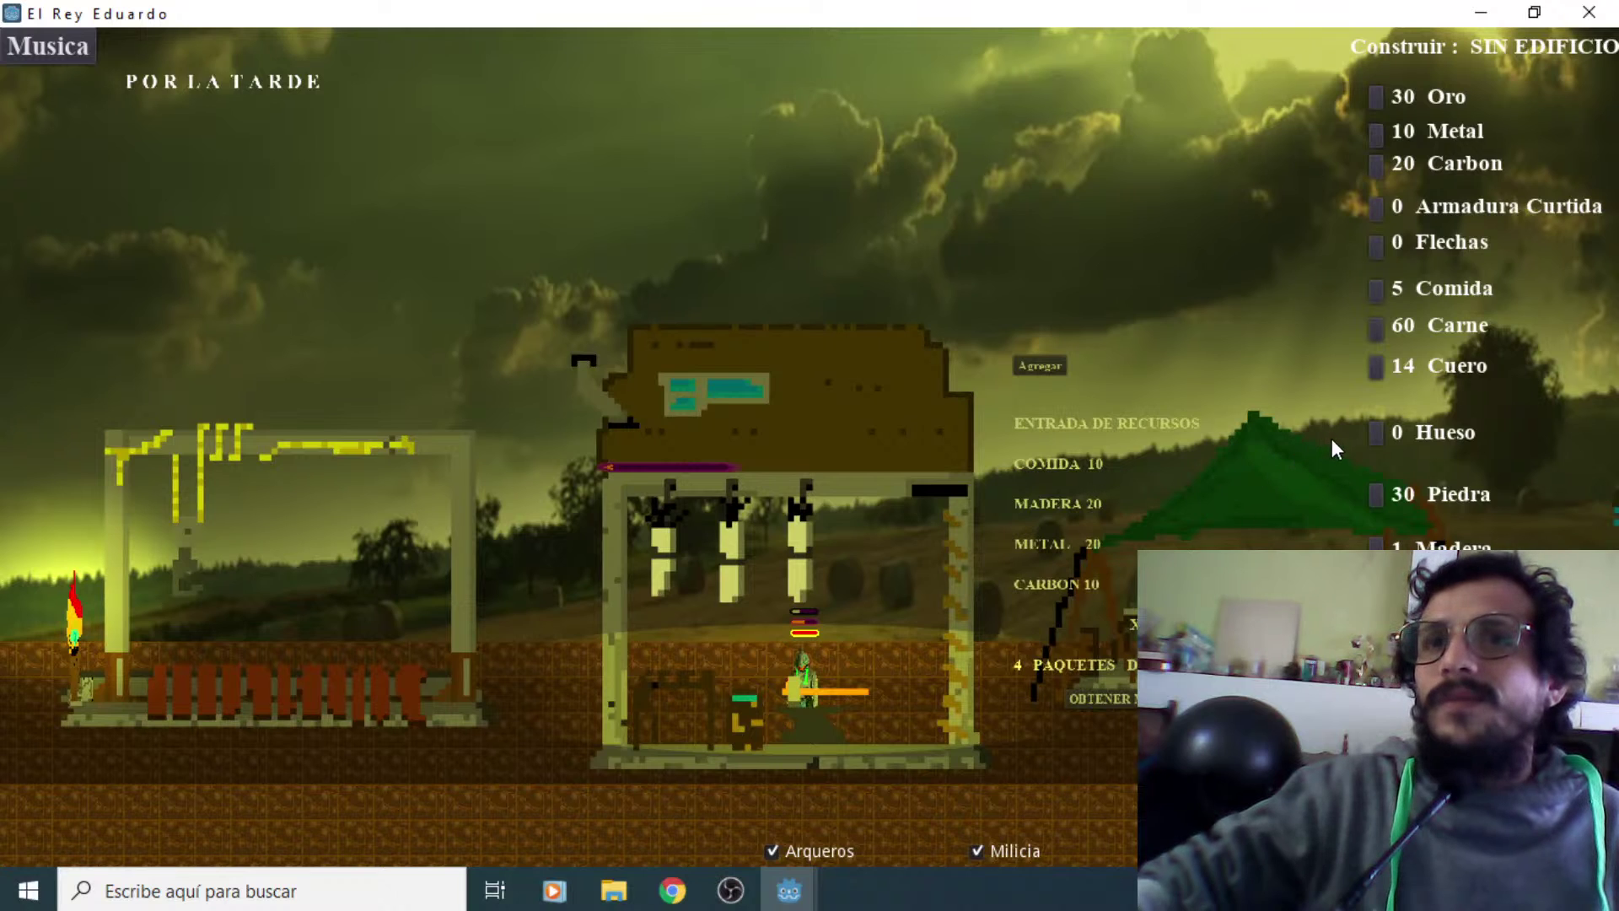
{"action": "key", "text": "Right"}
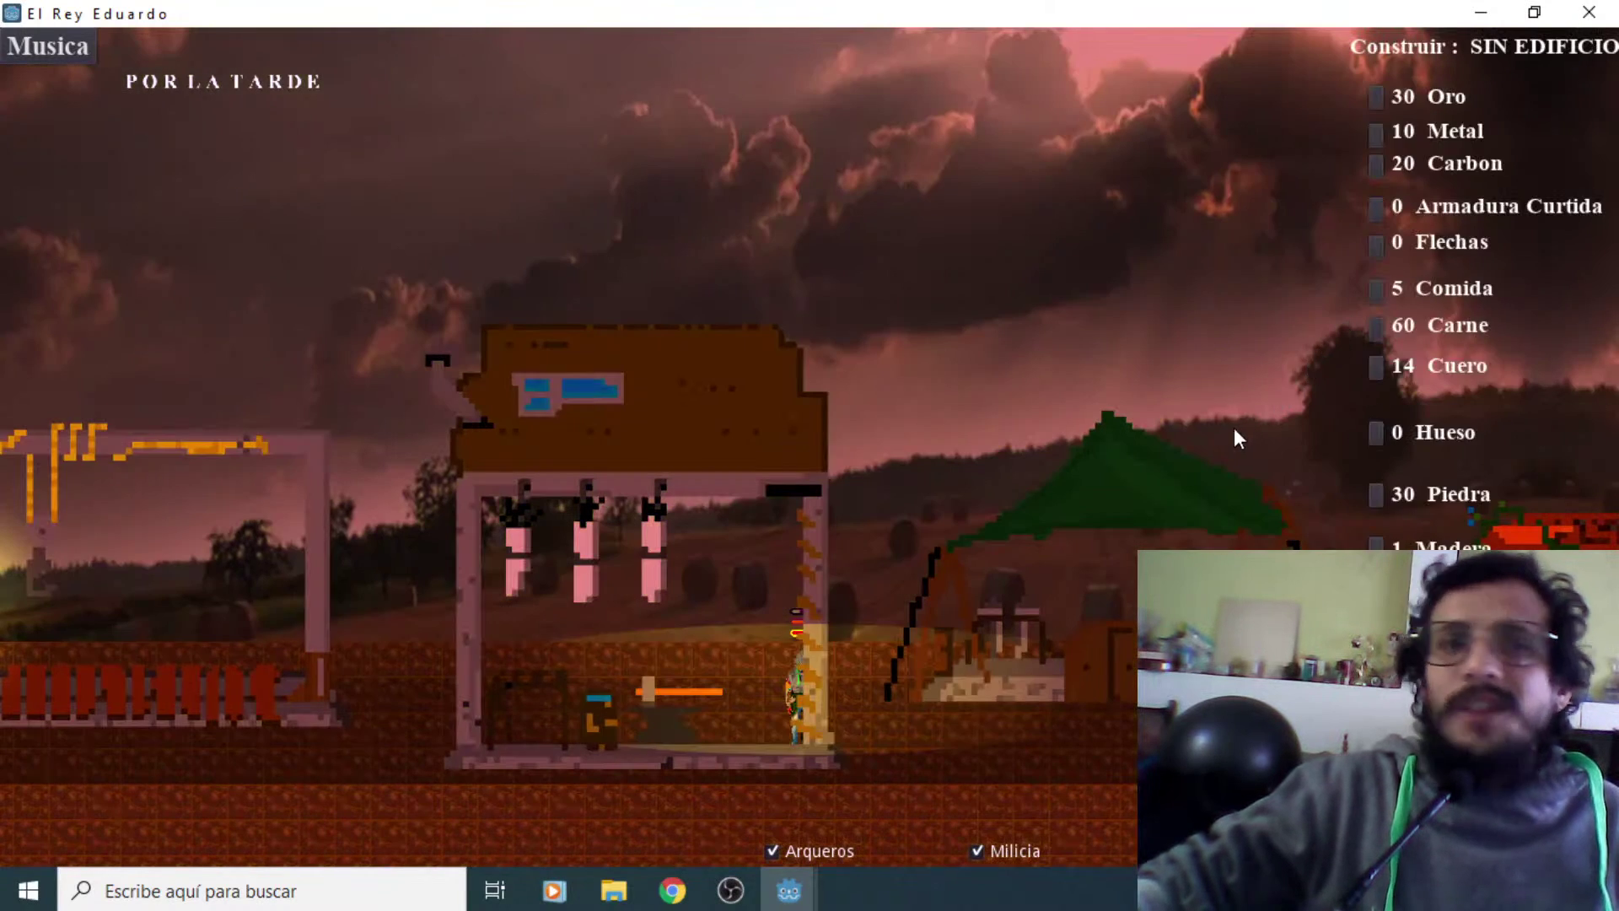
{"action": "left_click", "coordinate": [1183, 477]}
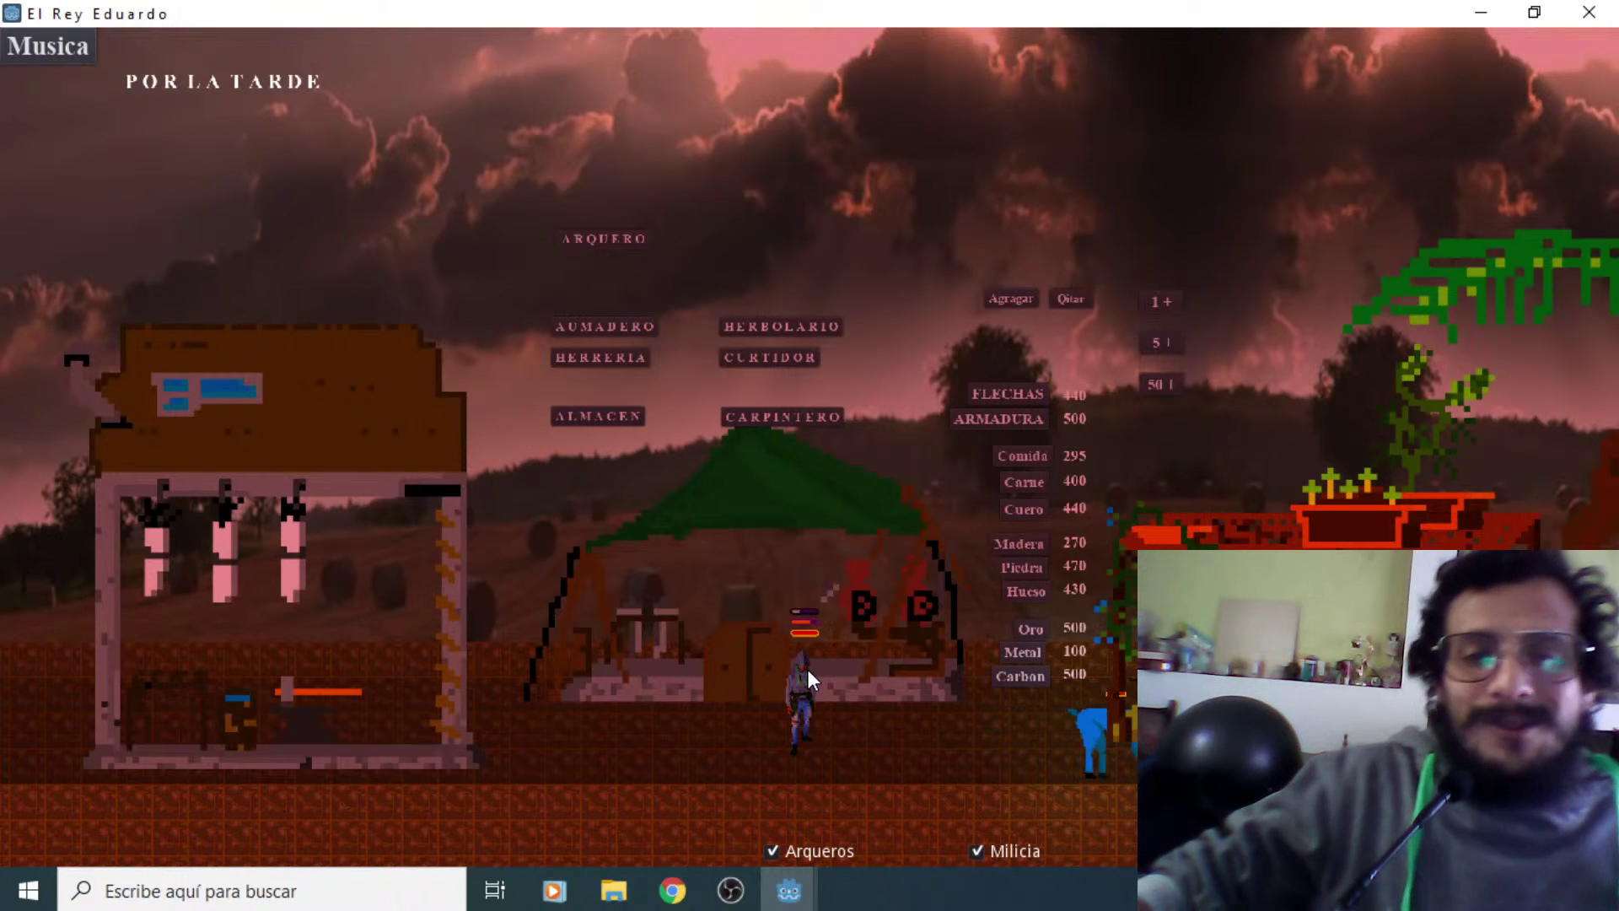
{"action": "key", "text": "Right"}
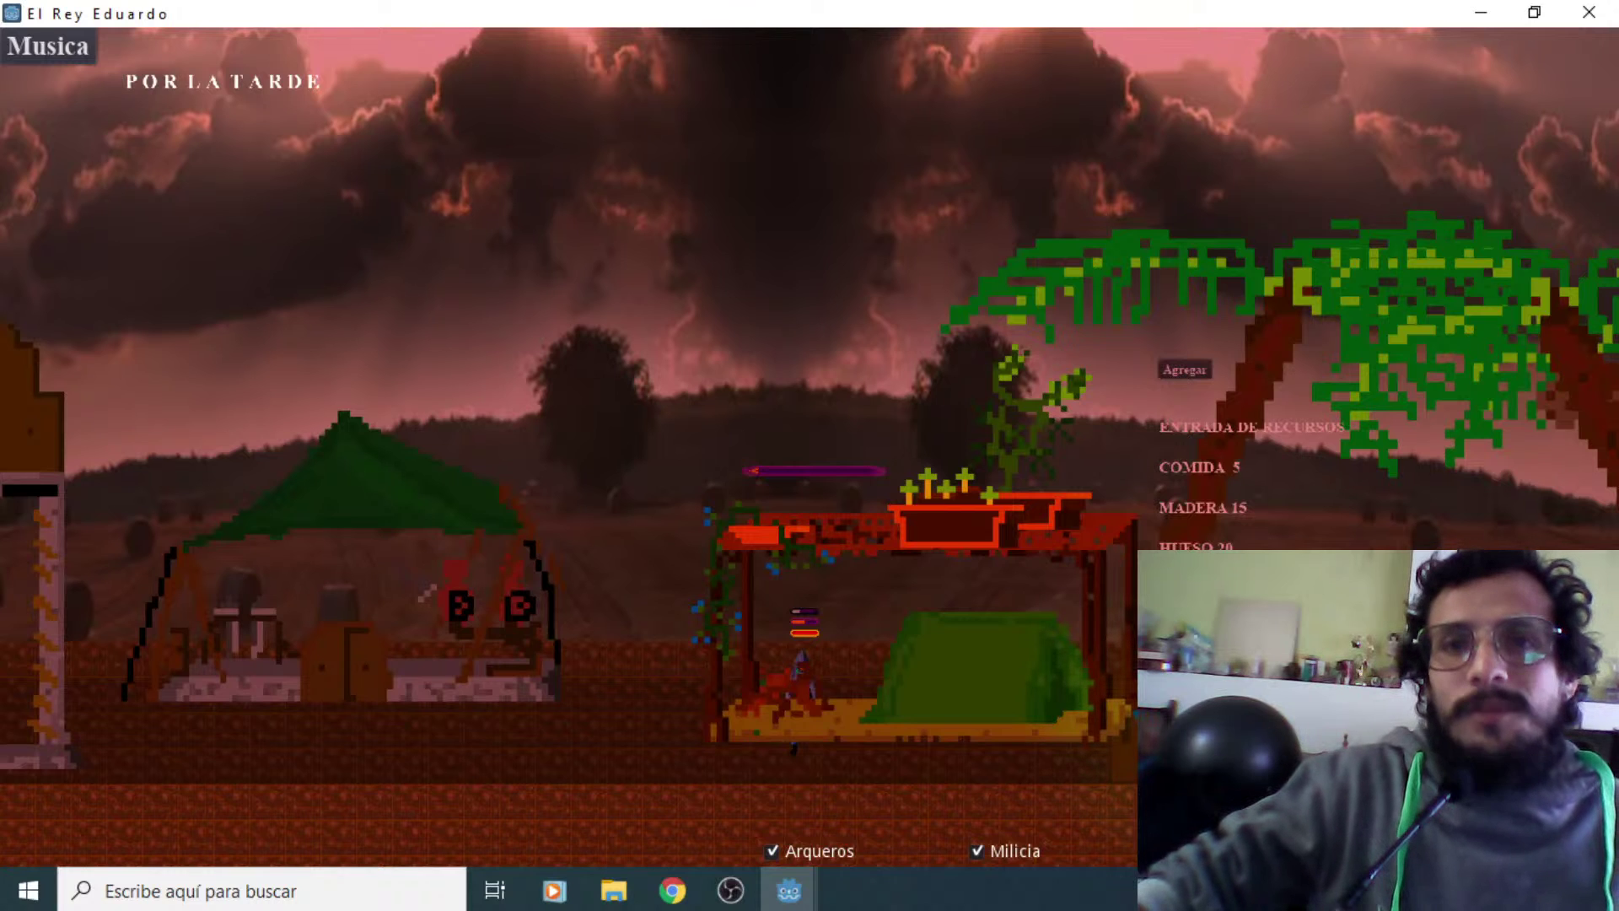
Return to the brown-roofed workshop, try adding resources, and collect a package of Flechas
{"action": "key", "text": "a"}
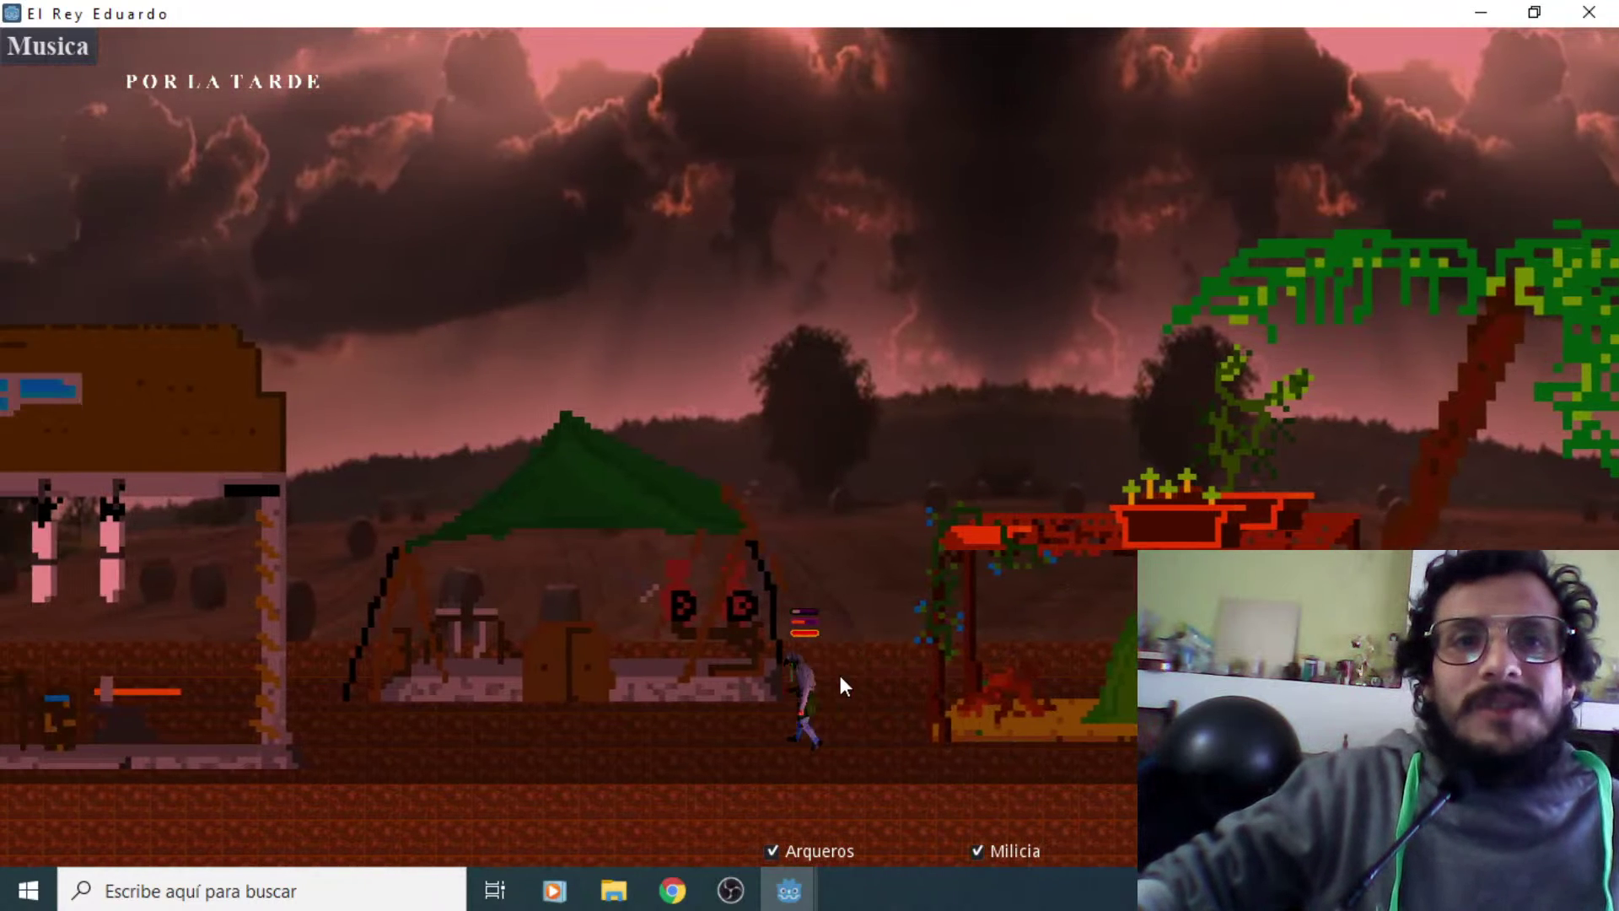
{"action": "key", "text": "a"}
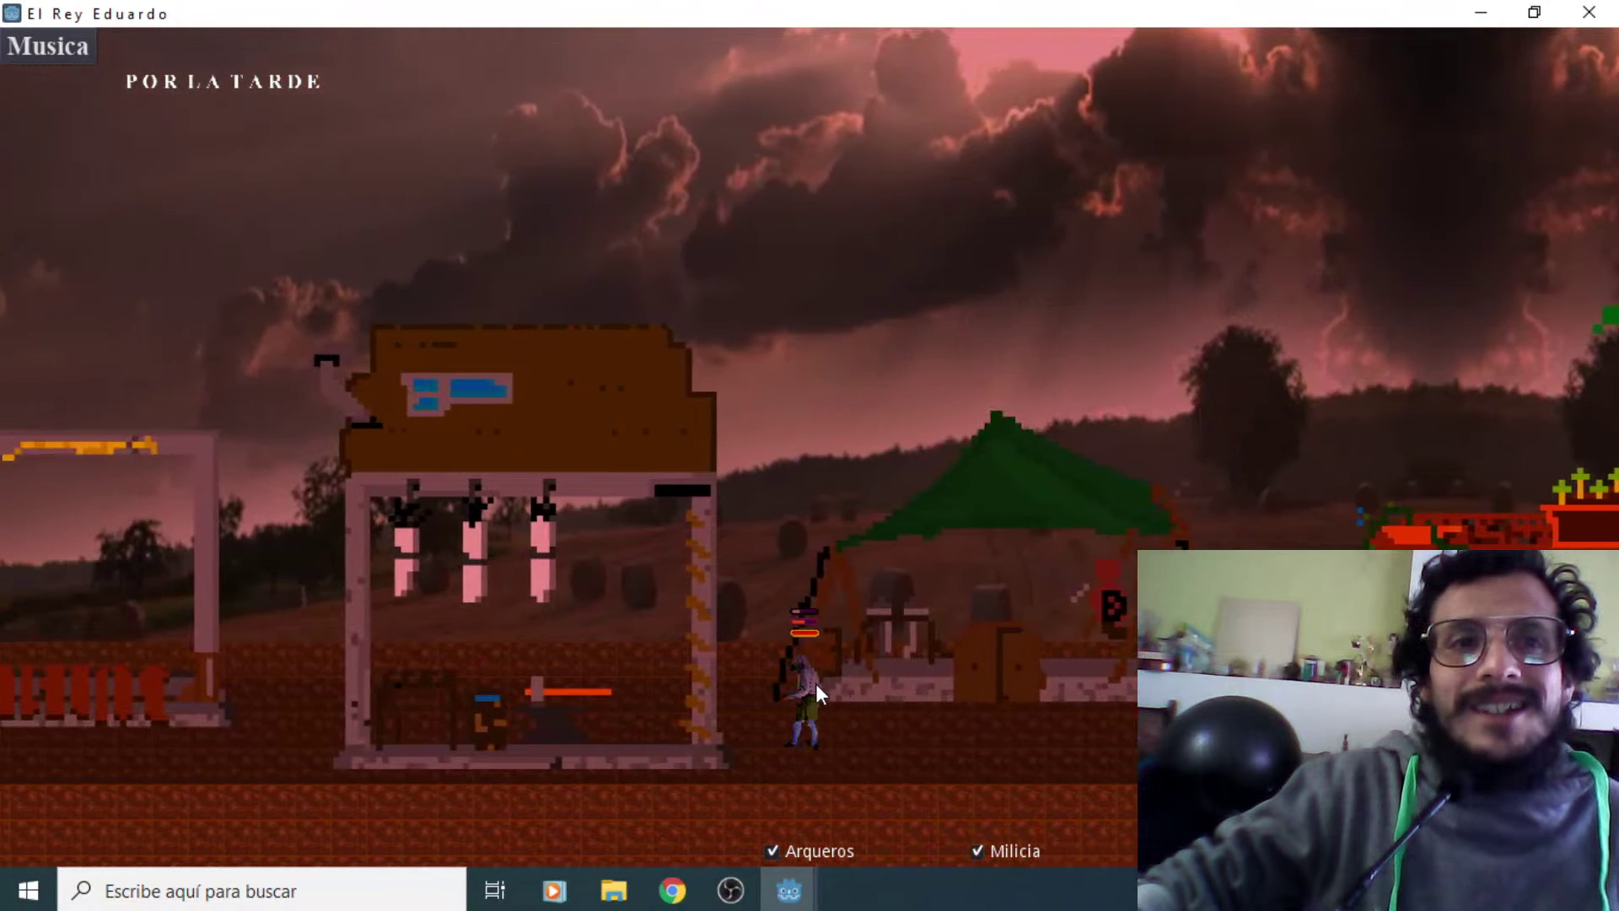
{"action": "key", "text": "a"}
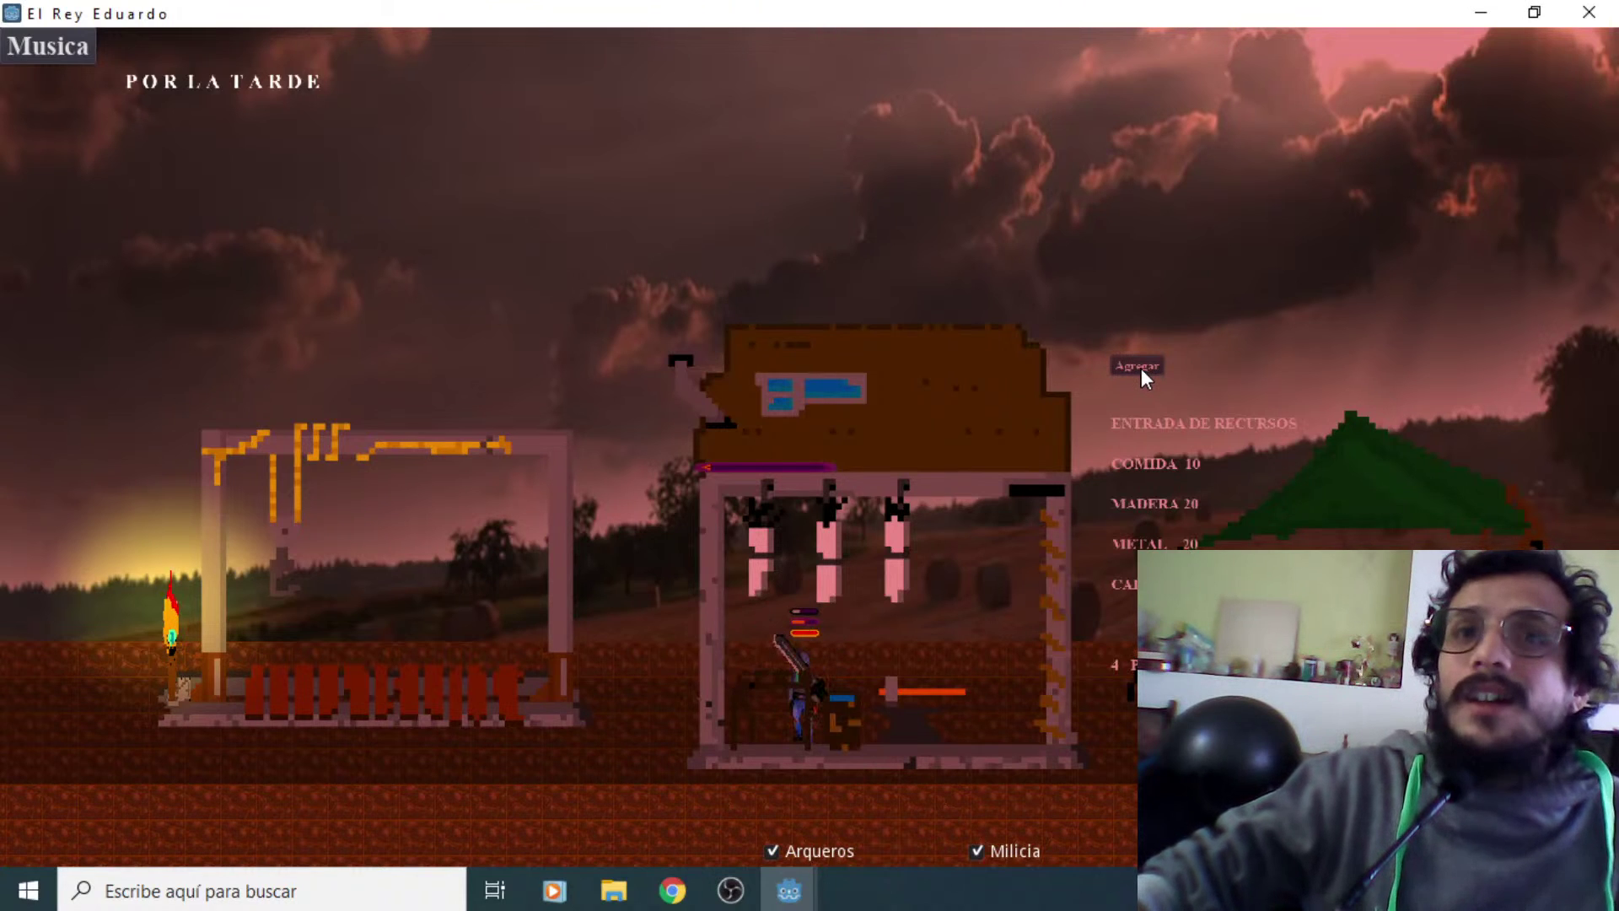
{"action": "left_click", "coordinate": [1138, 365]}
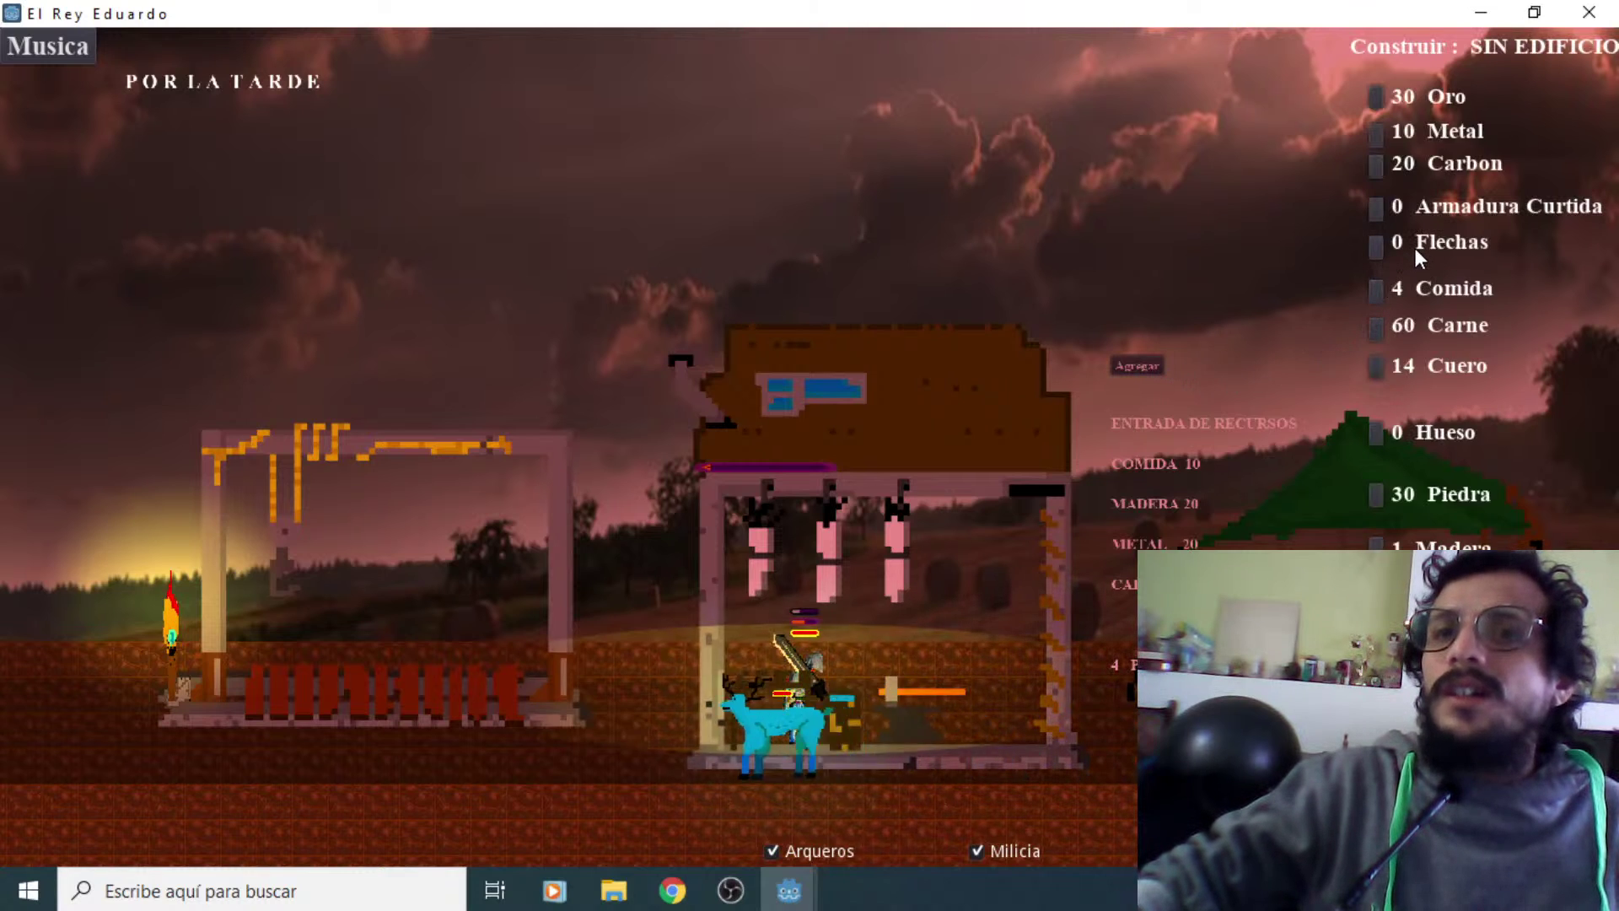
{"action": "left_click", "coordinate": [1086, 526]}
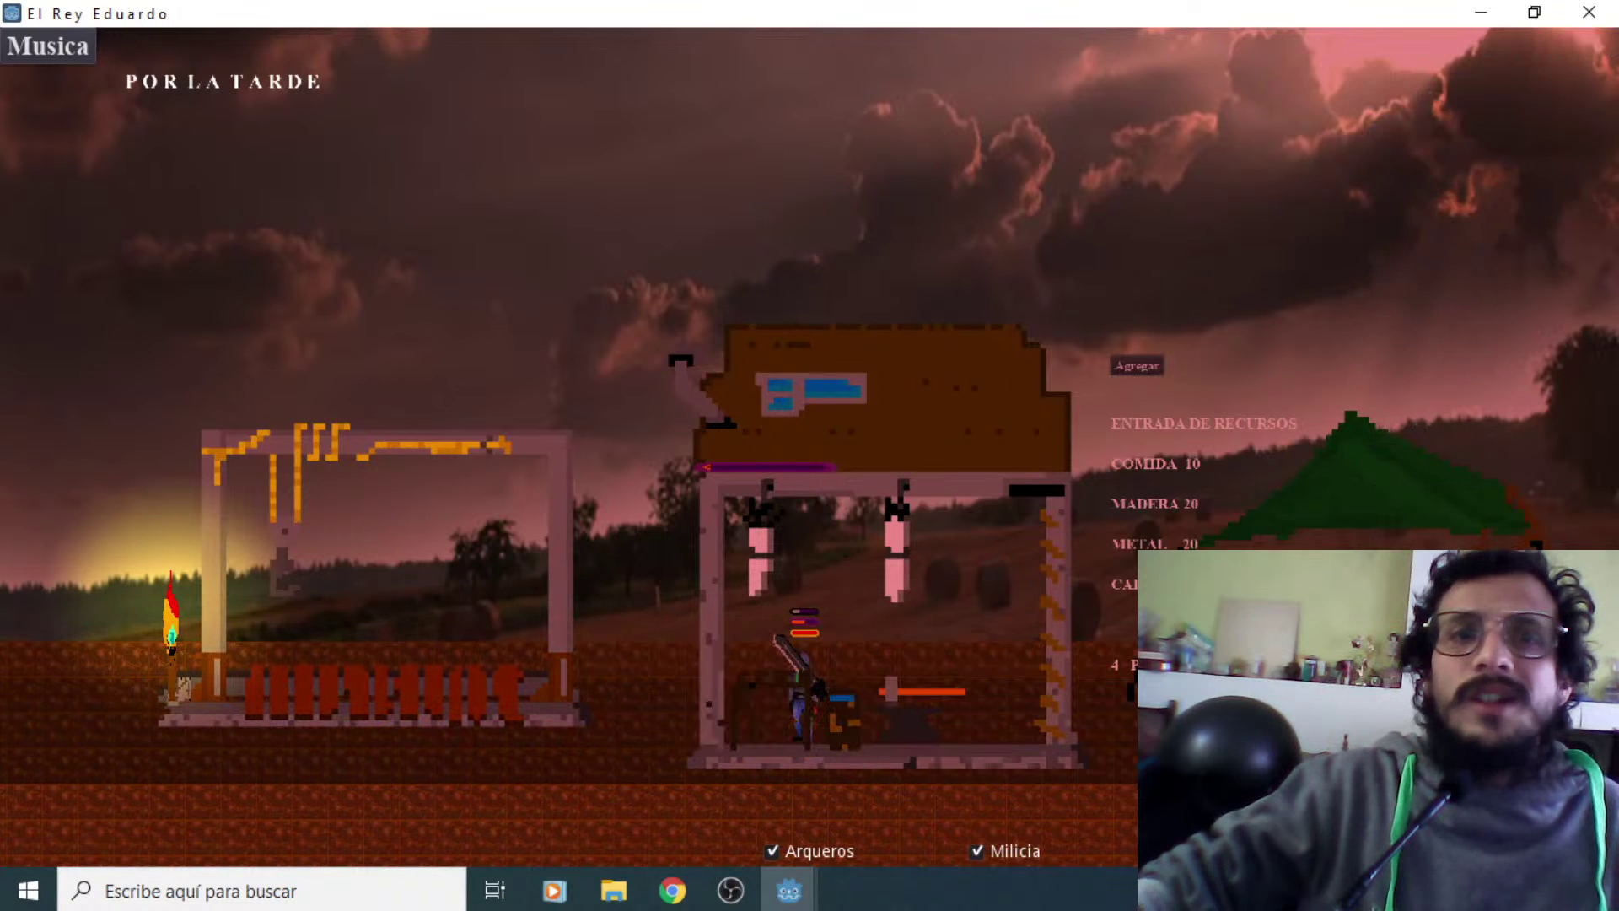
{"action": "left_click", "coordinate": [1067, 615]}
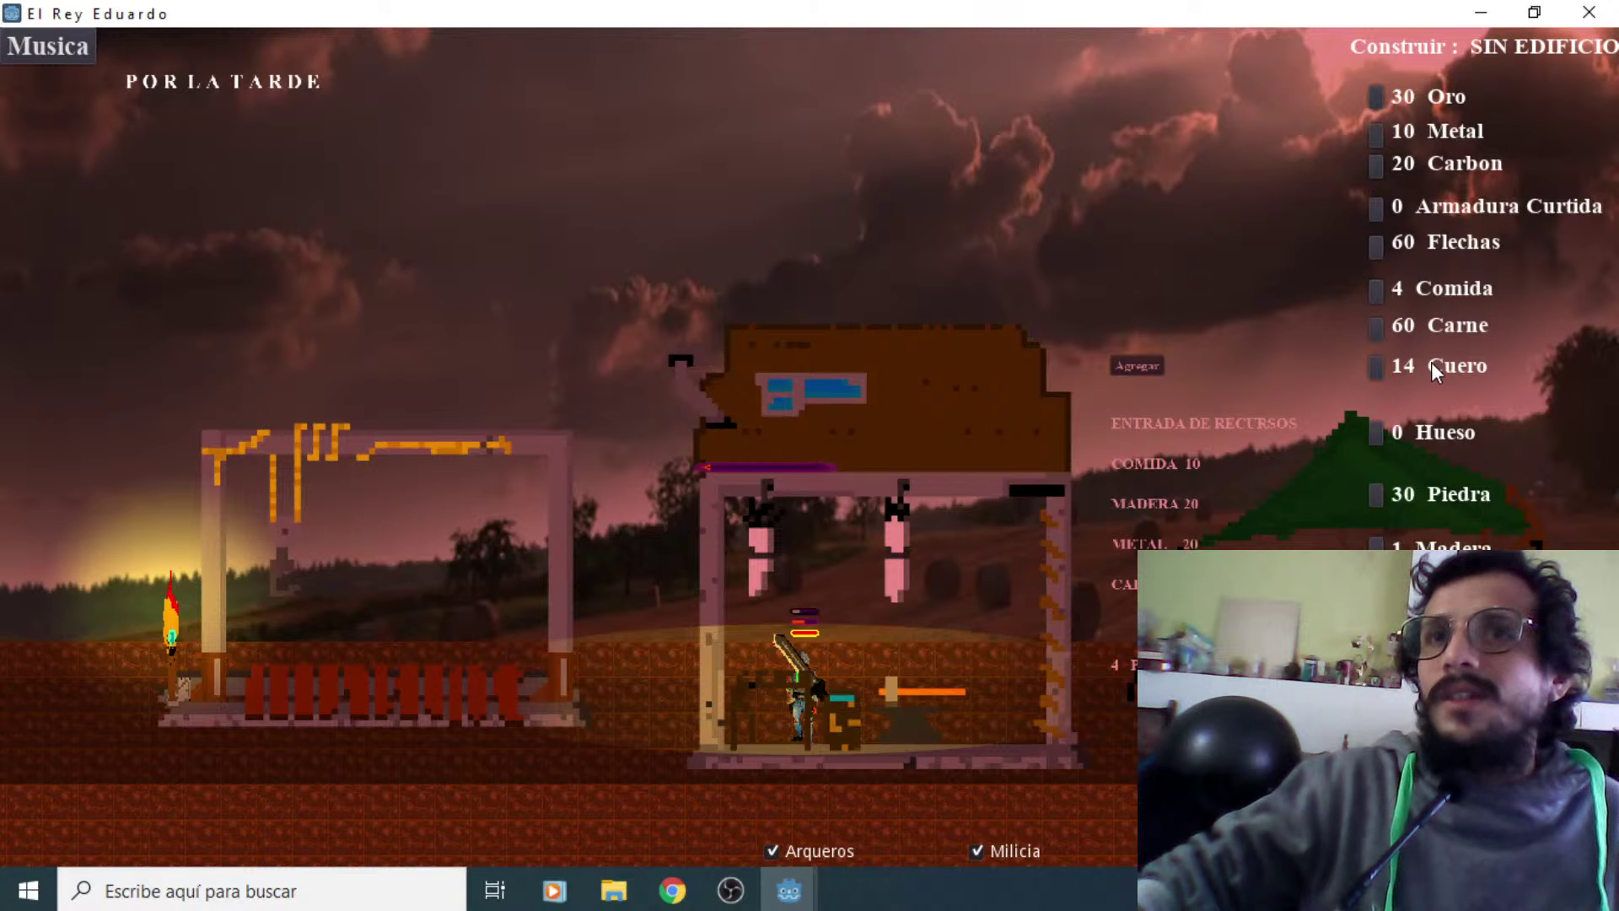
Visit the torch-lit siege workshop, return to the green tent, and recruit an Arquero there
{"action": "key", "text": "a"}
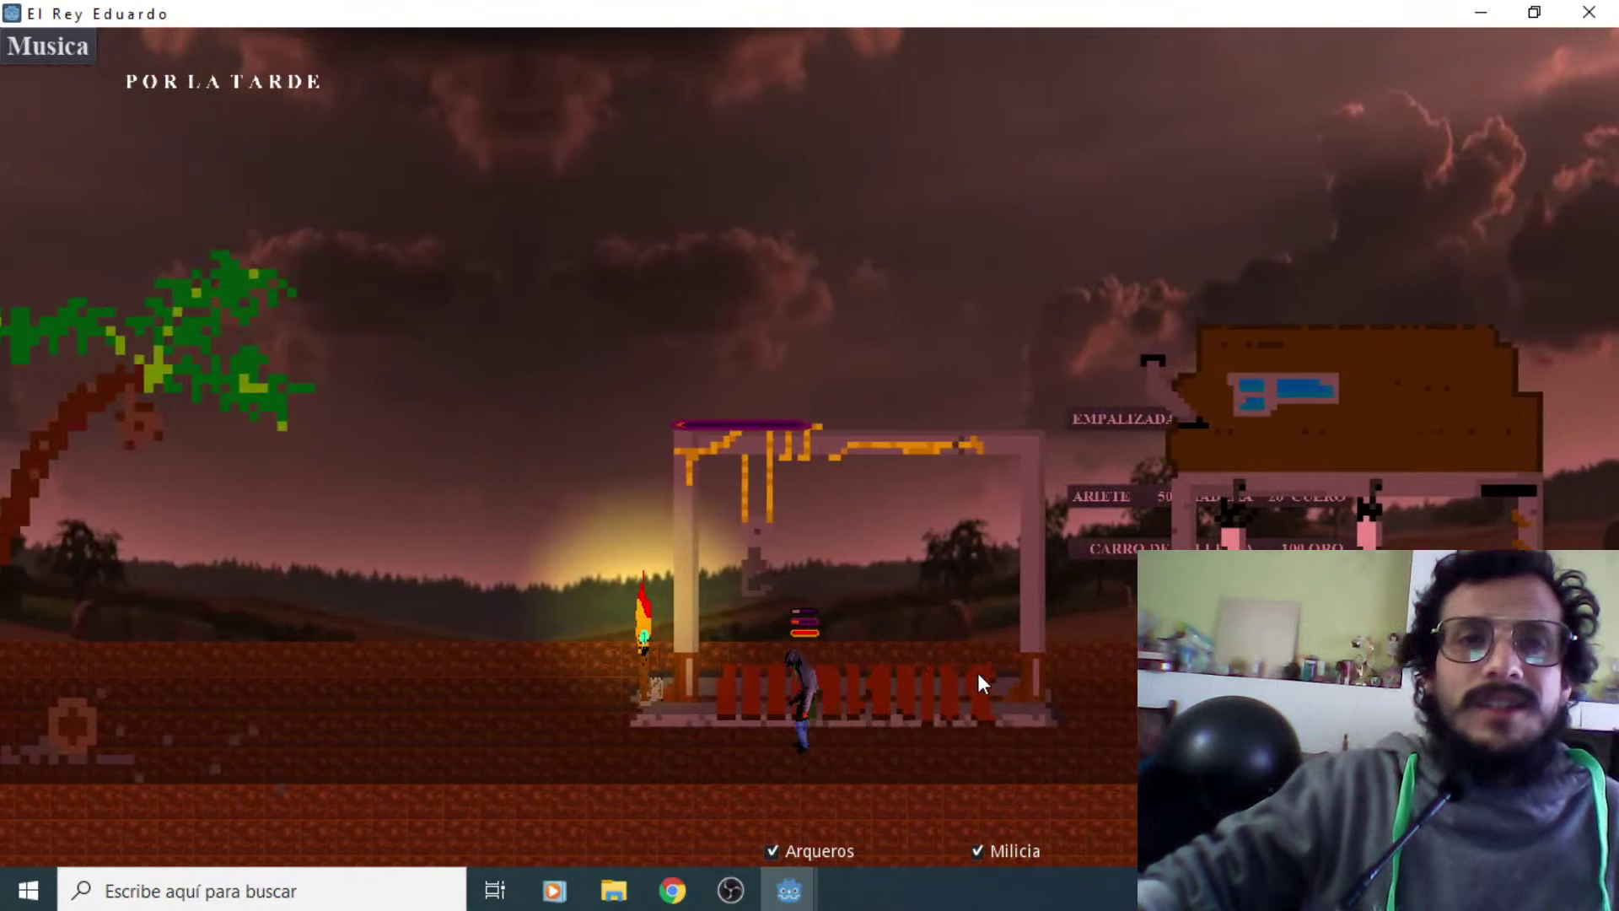
{"action": "key", "text": "d"}
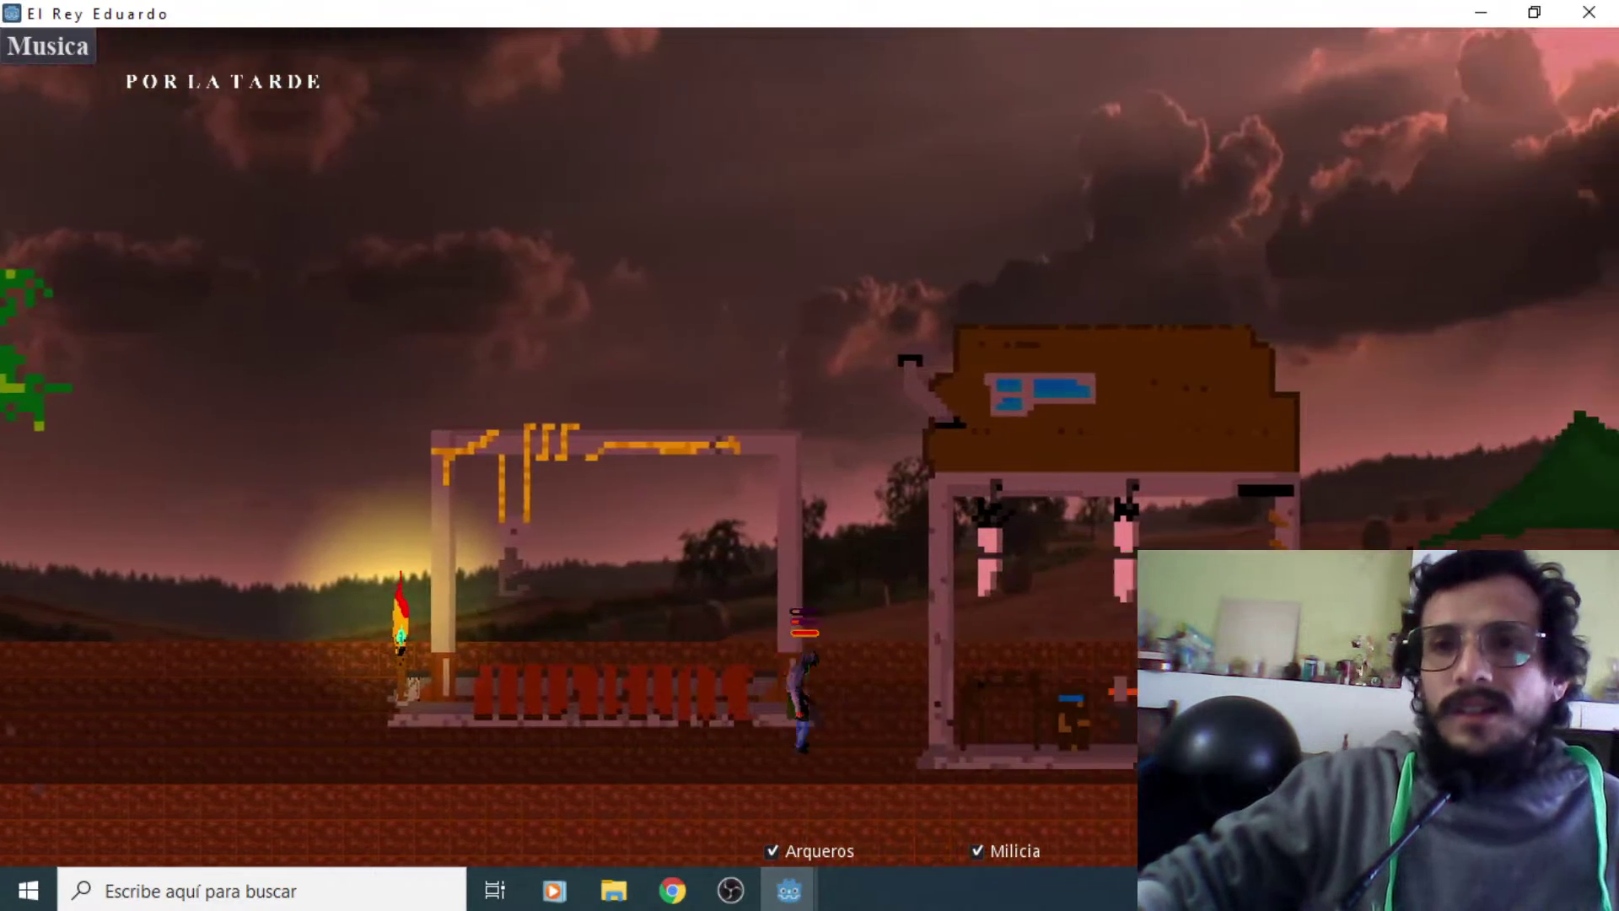
{"action": "key", "text": "d"}
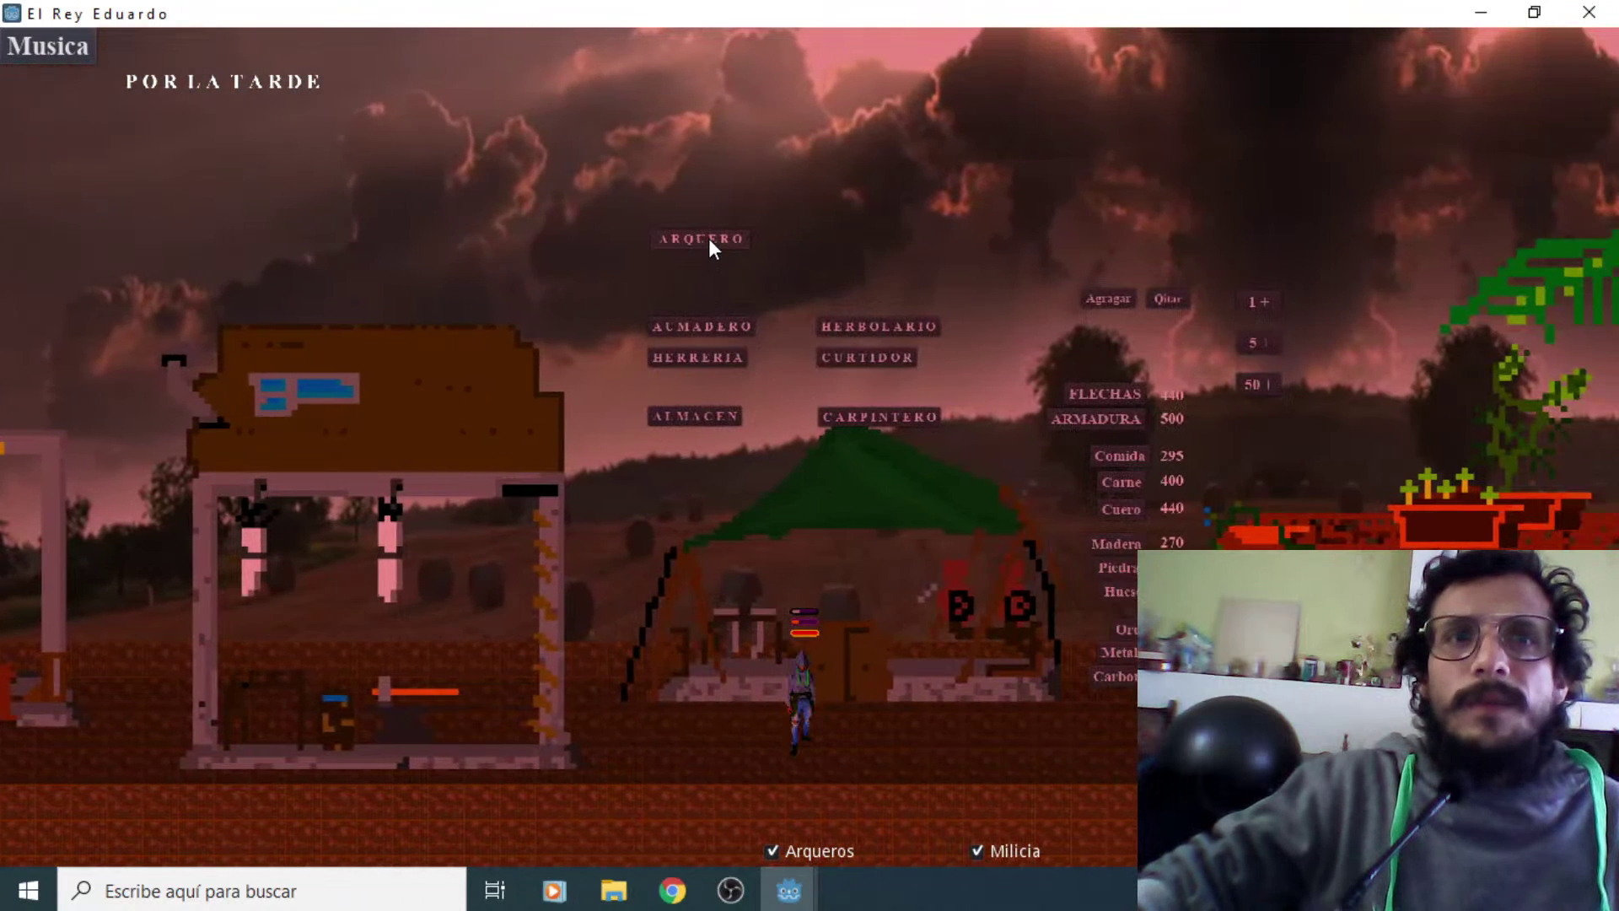
{"action": "left_click", "coordinate": [709, 238]}
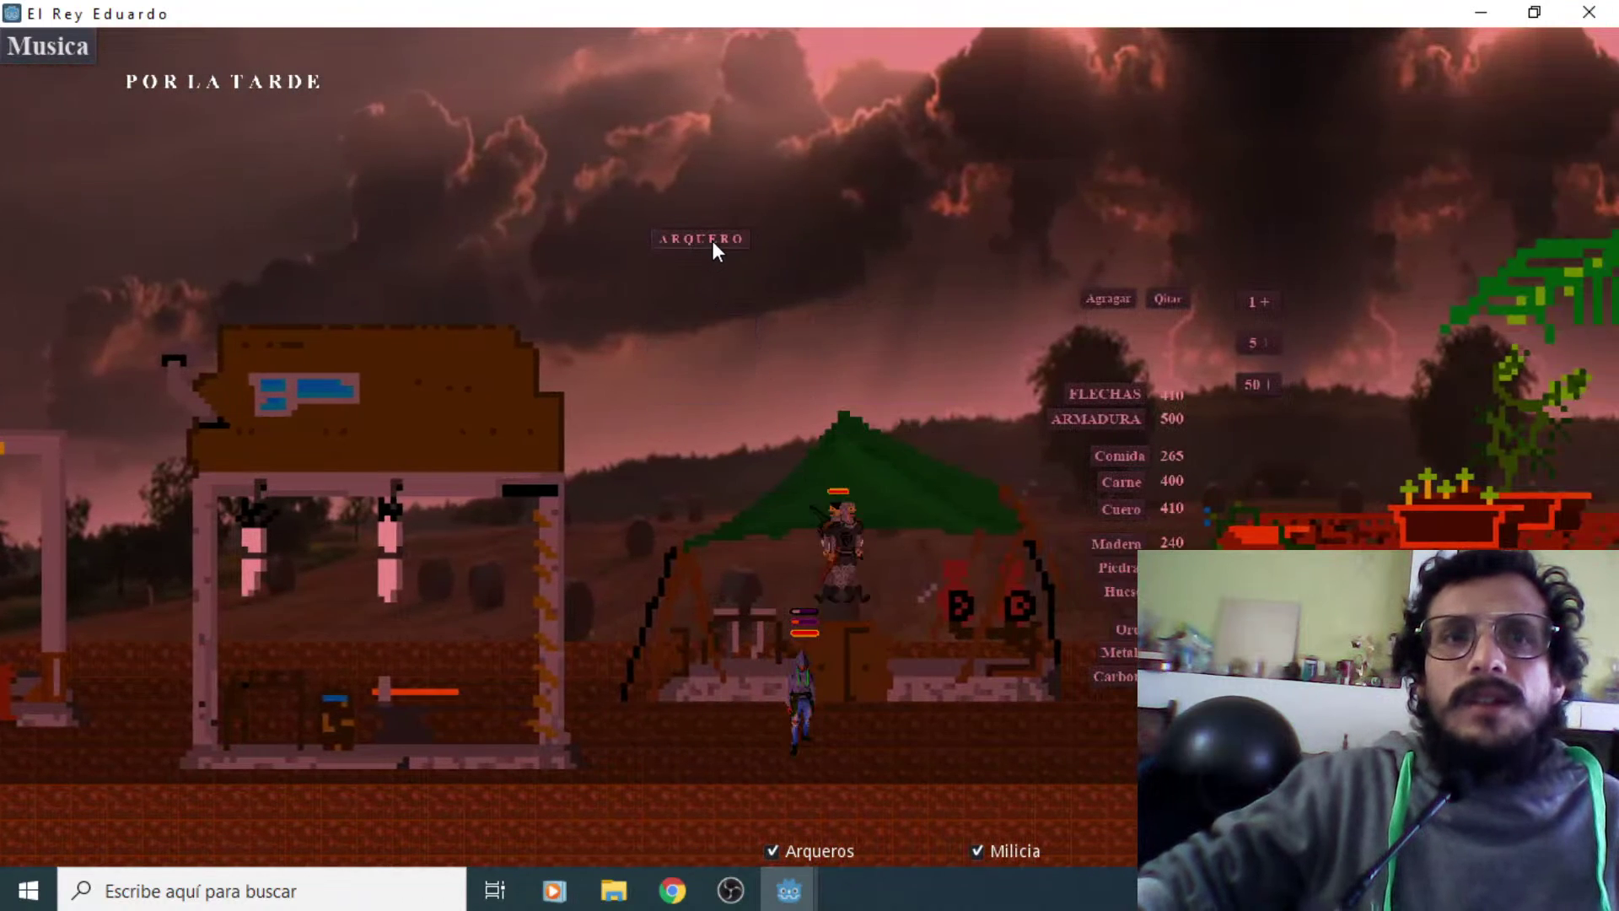
Walk past the workshops and palm trees to the thatched huts, and catch up with the Ariete
{"action": "key", "text": "a"}
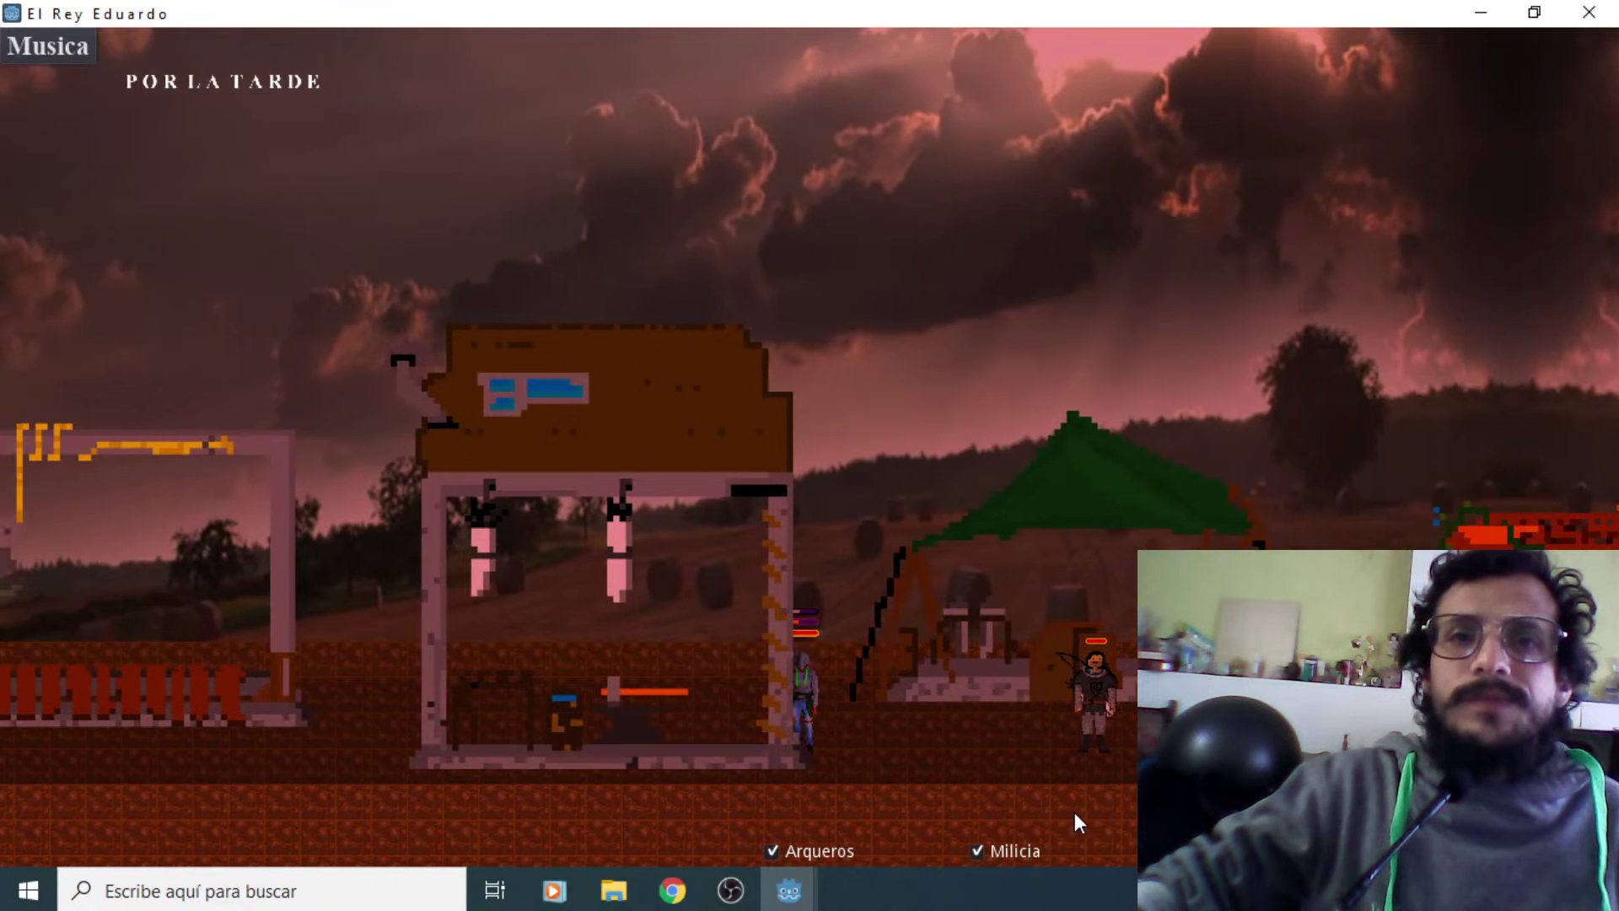
{"action": "key", "text": "a"}
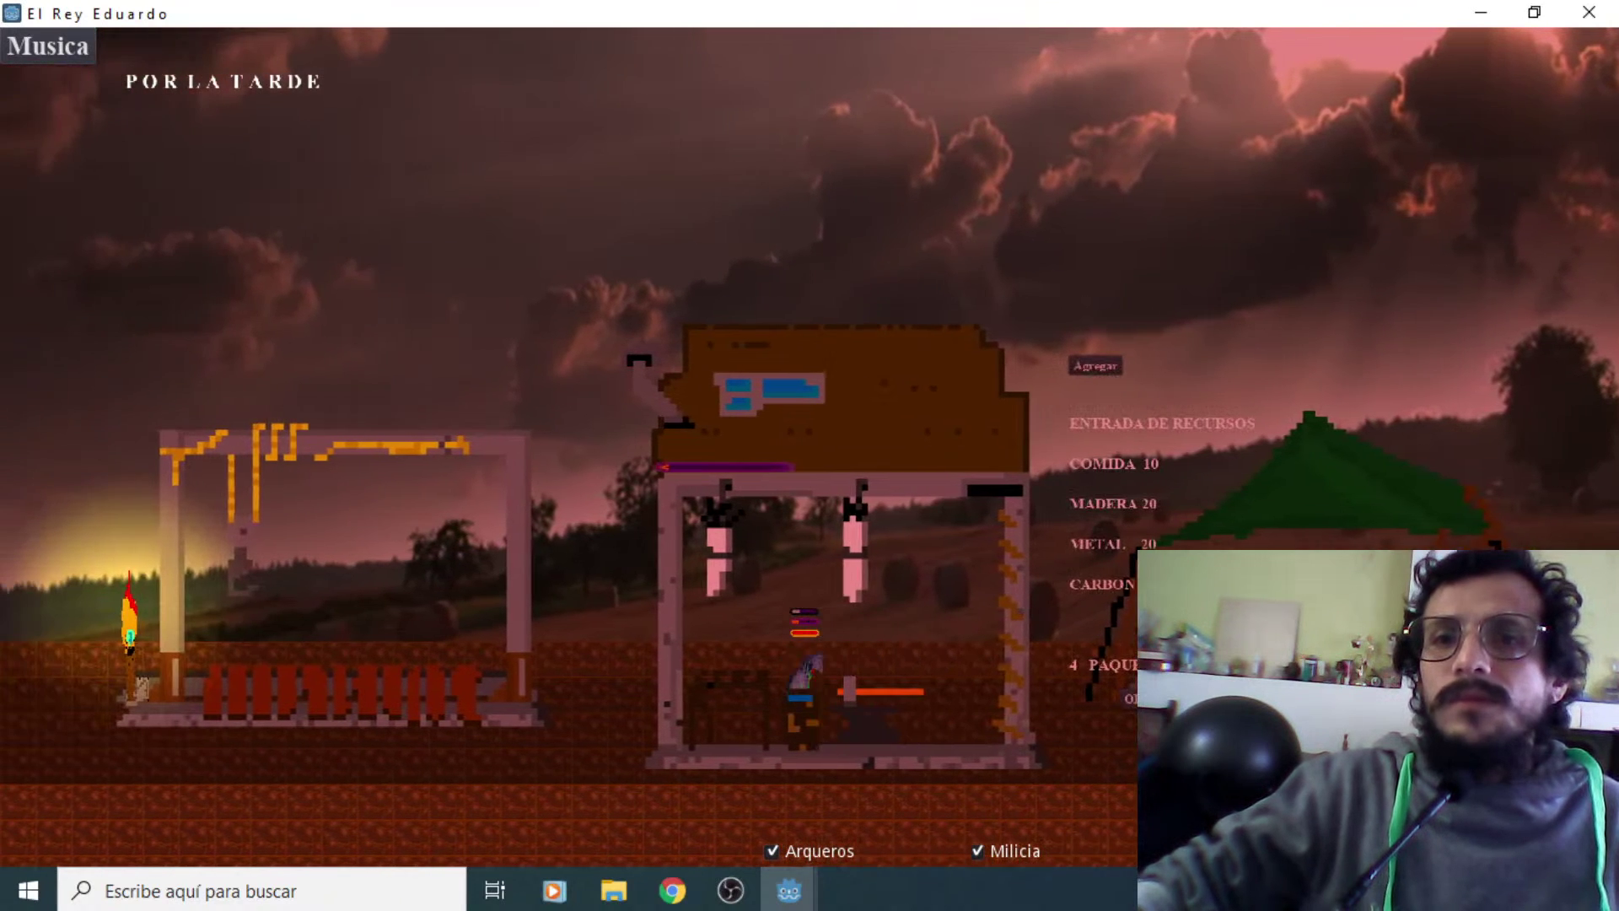
{"action": "key", "text": "a"}
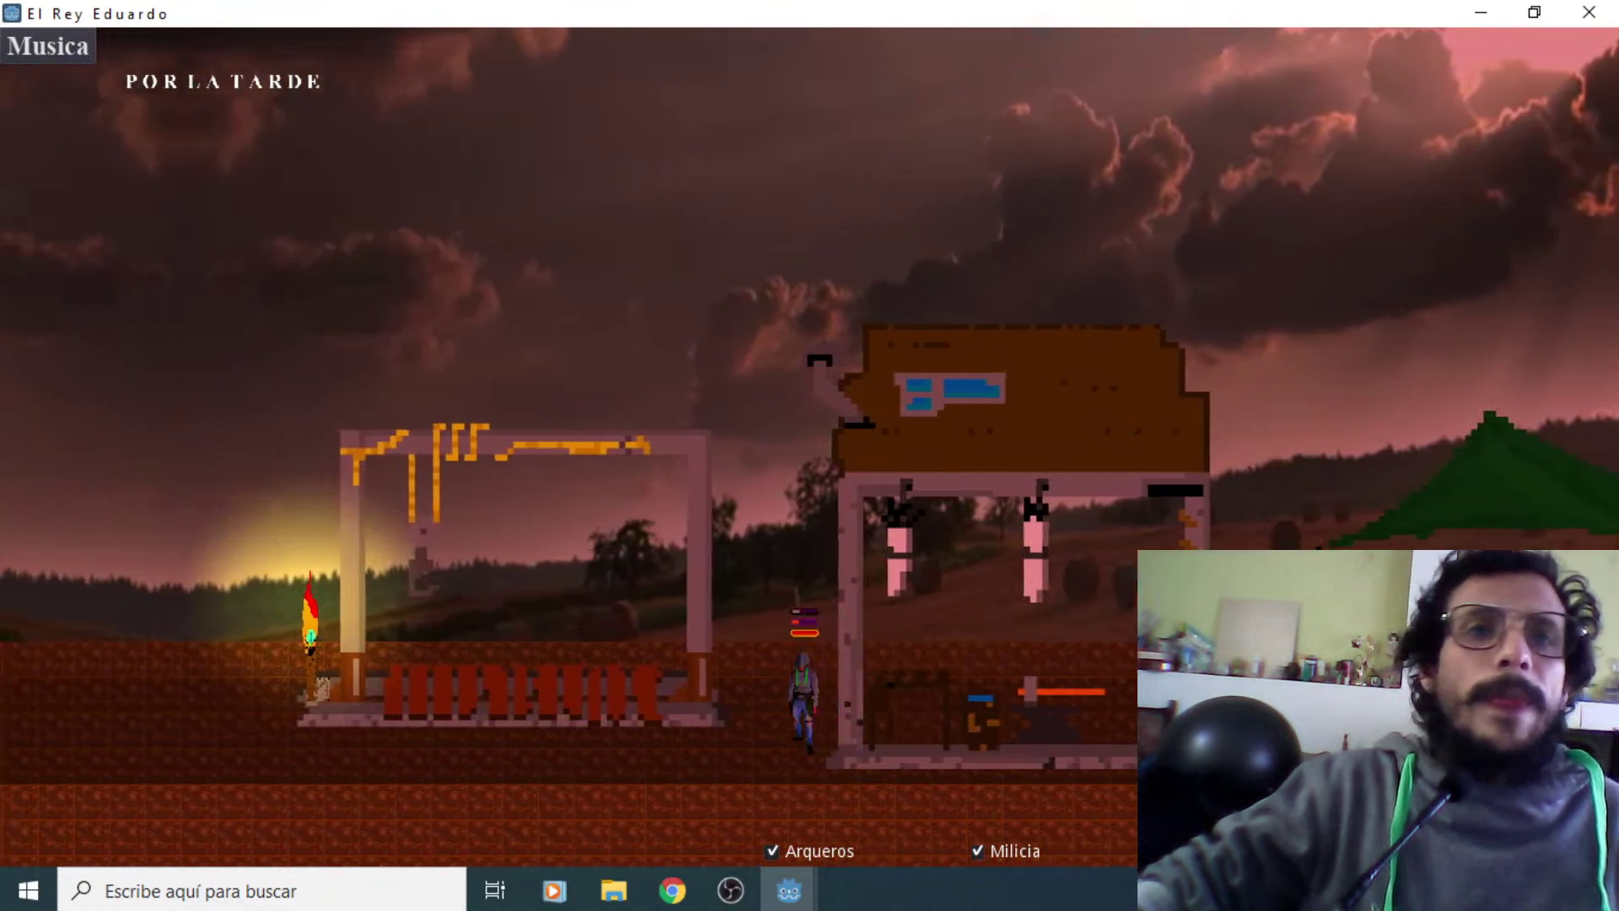
{"action": "key", "text": "a"}
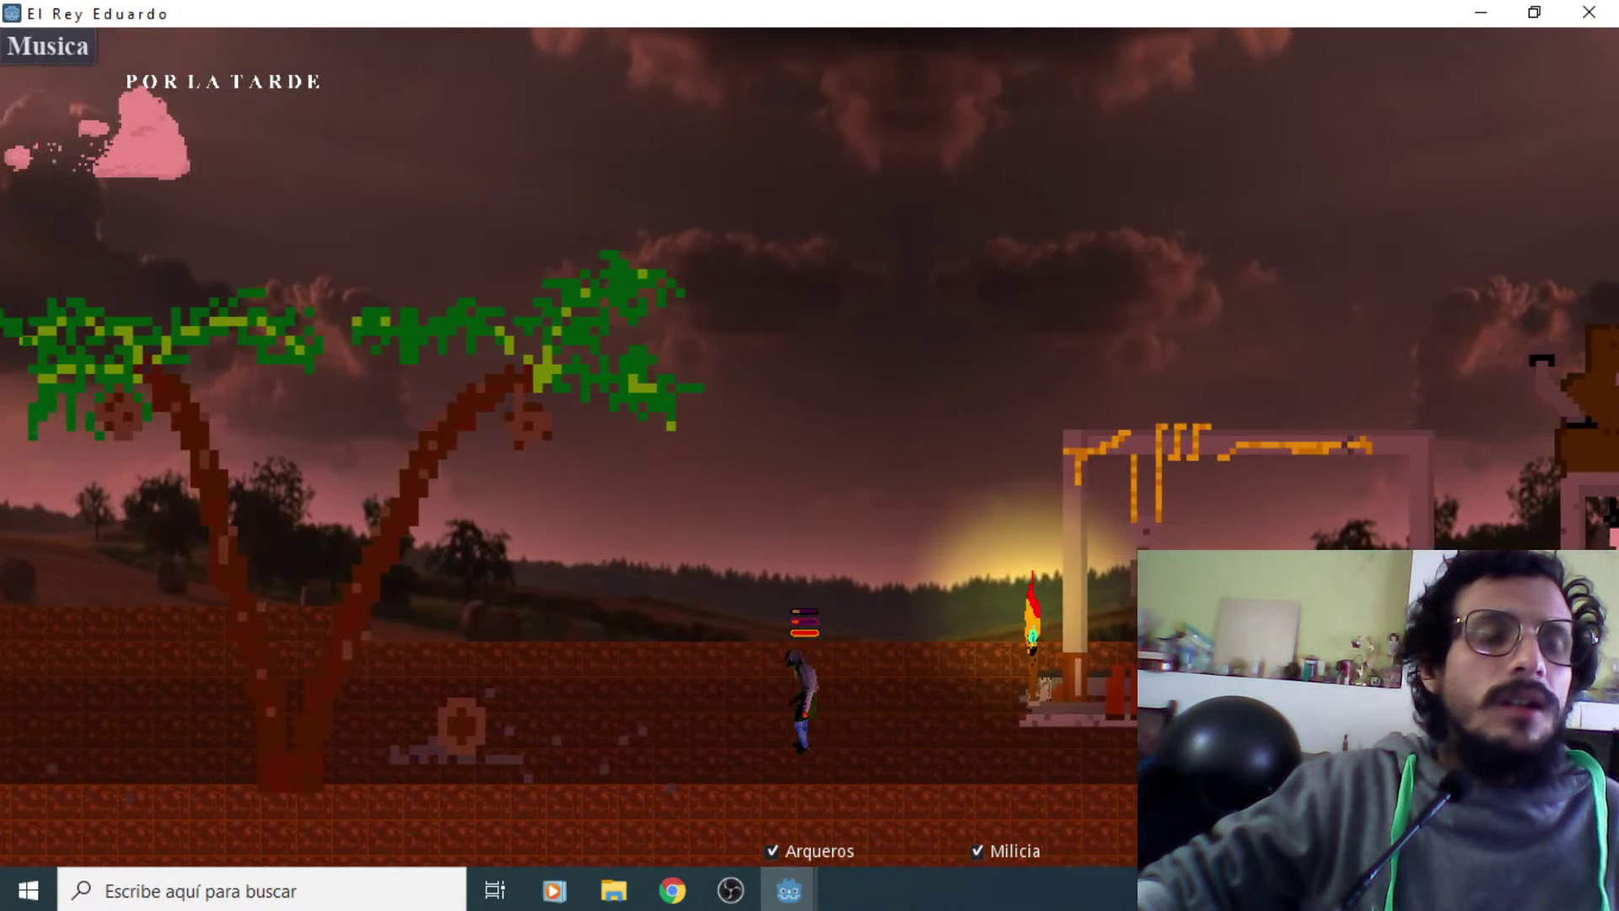
{"action": "key", "text": "a"}
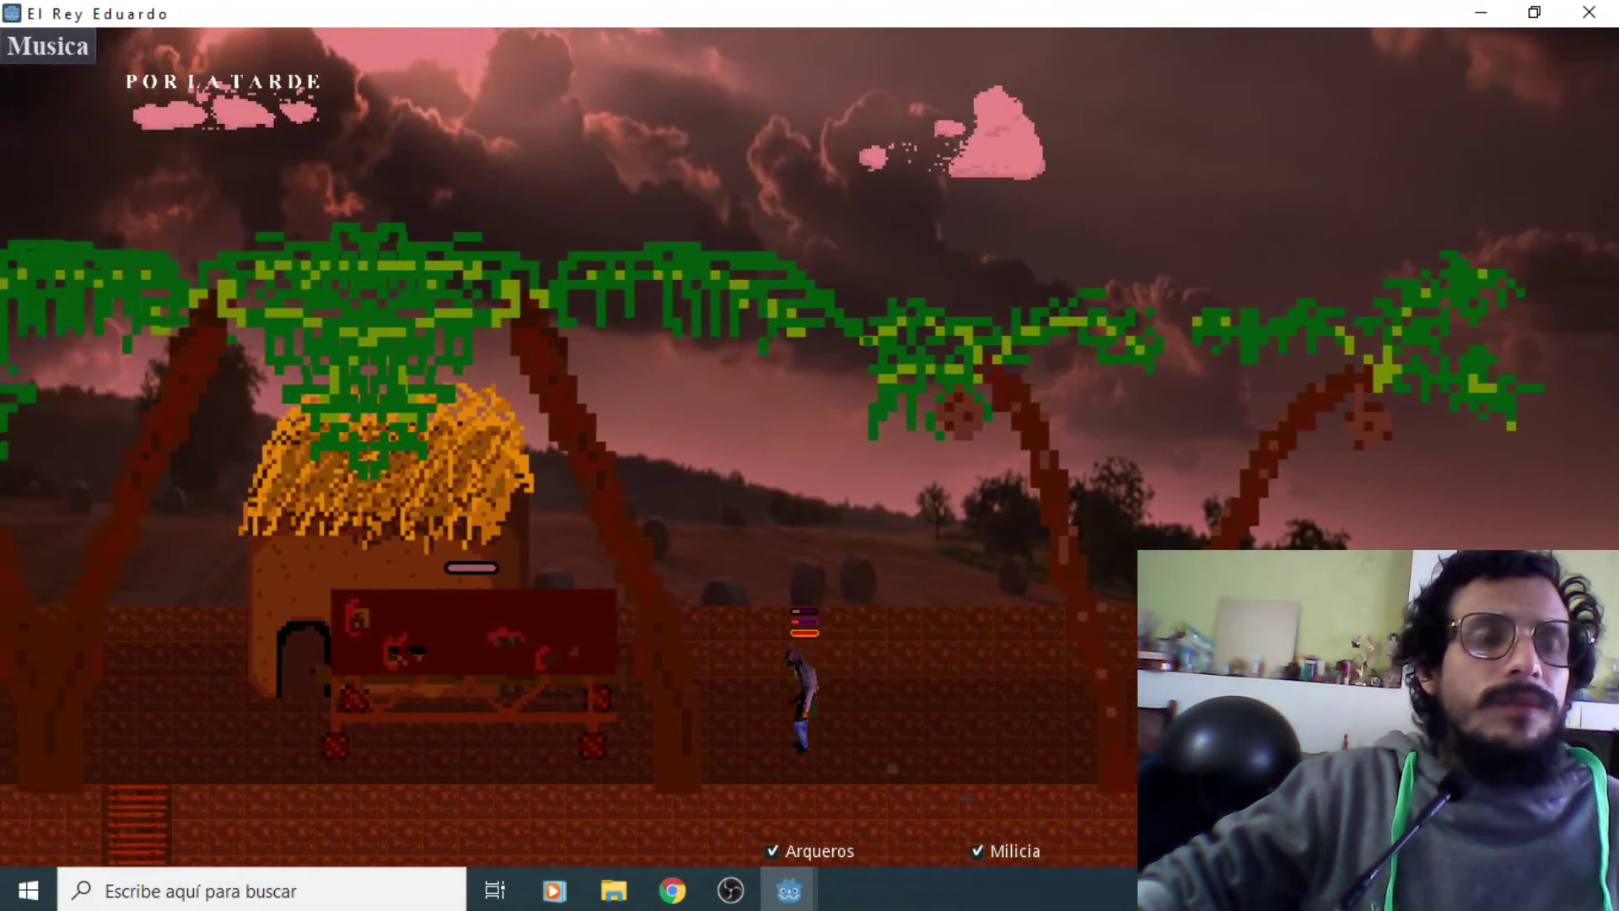
{"action": "key", "text": "a"}
{"action": "key", "text": "a"}
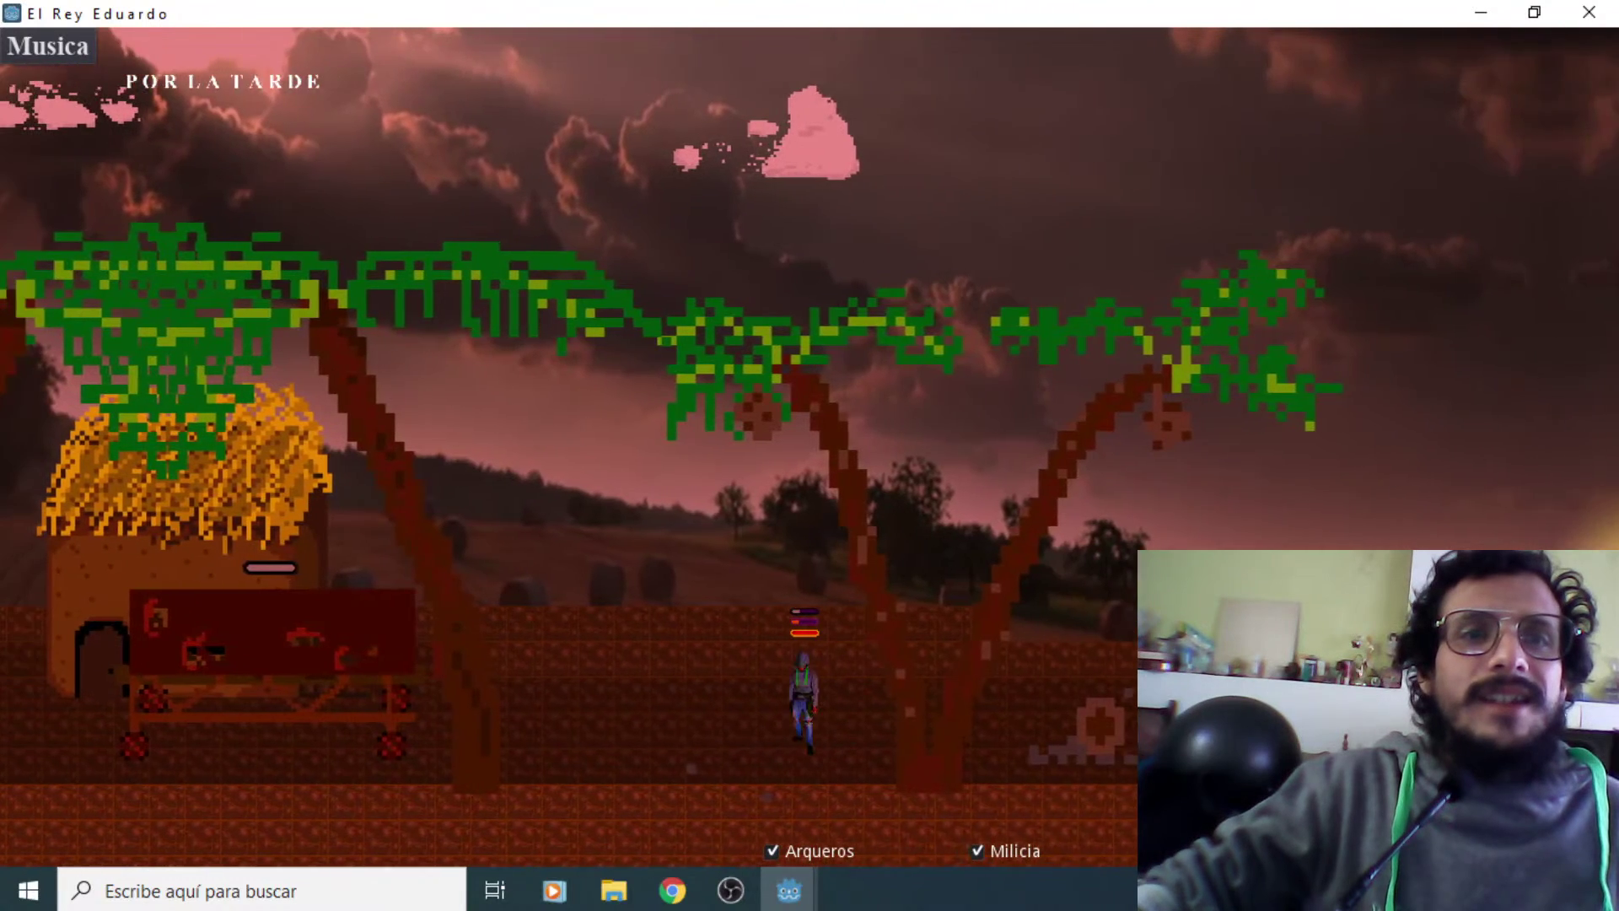
{"action": "key", "text": "a"}
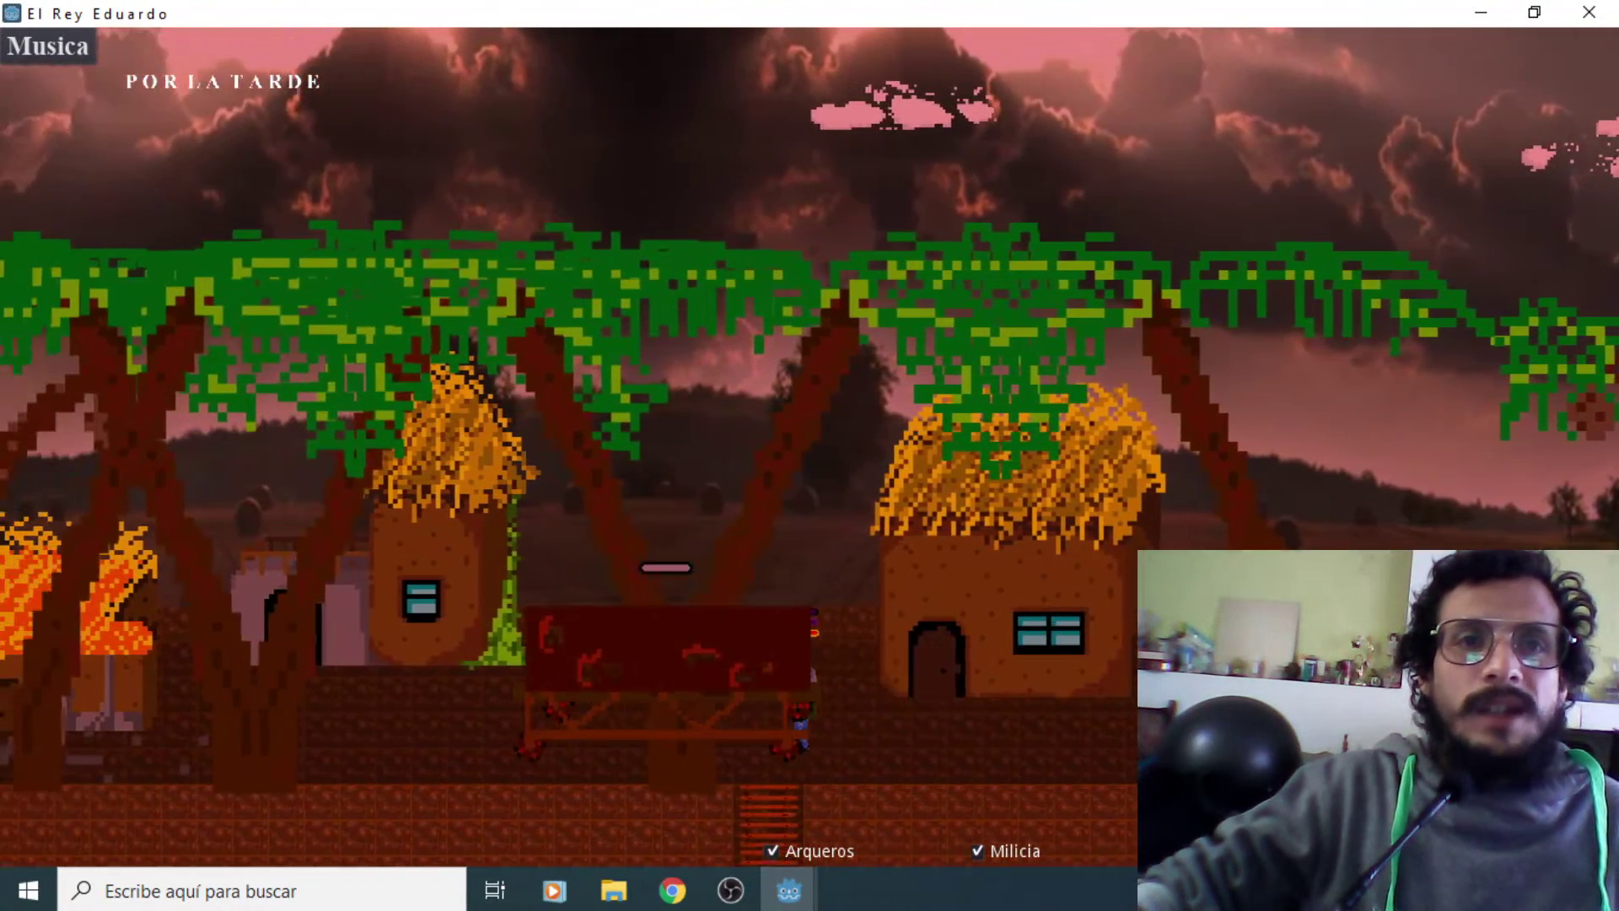
Return past the brown-roofed workshop to the green tent, and take Armadura from its store
{"action": "key", "text": "d"}
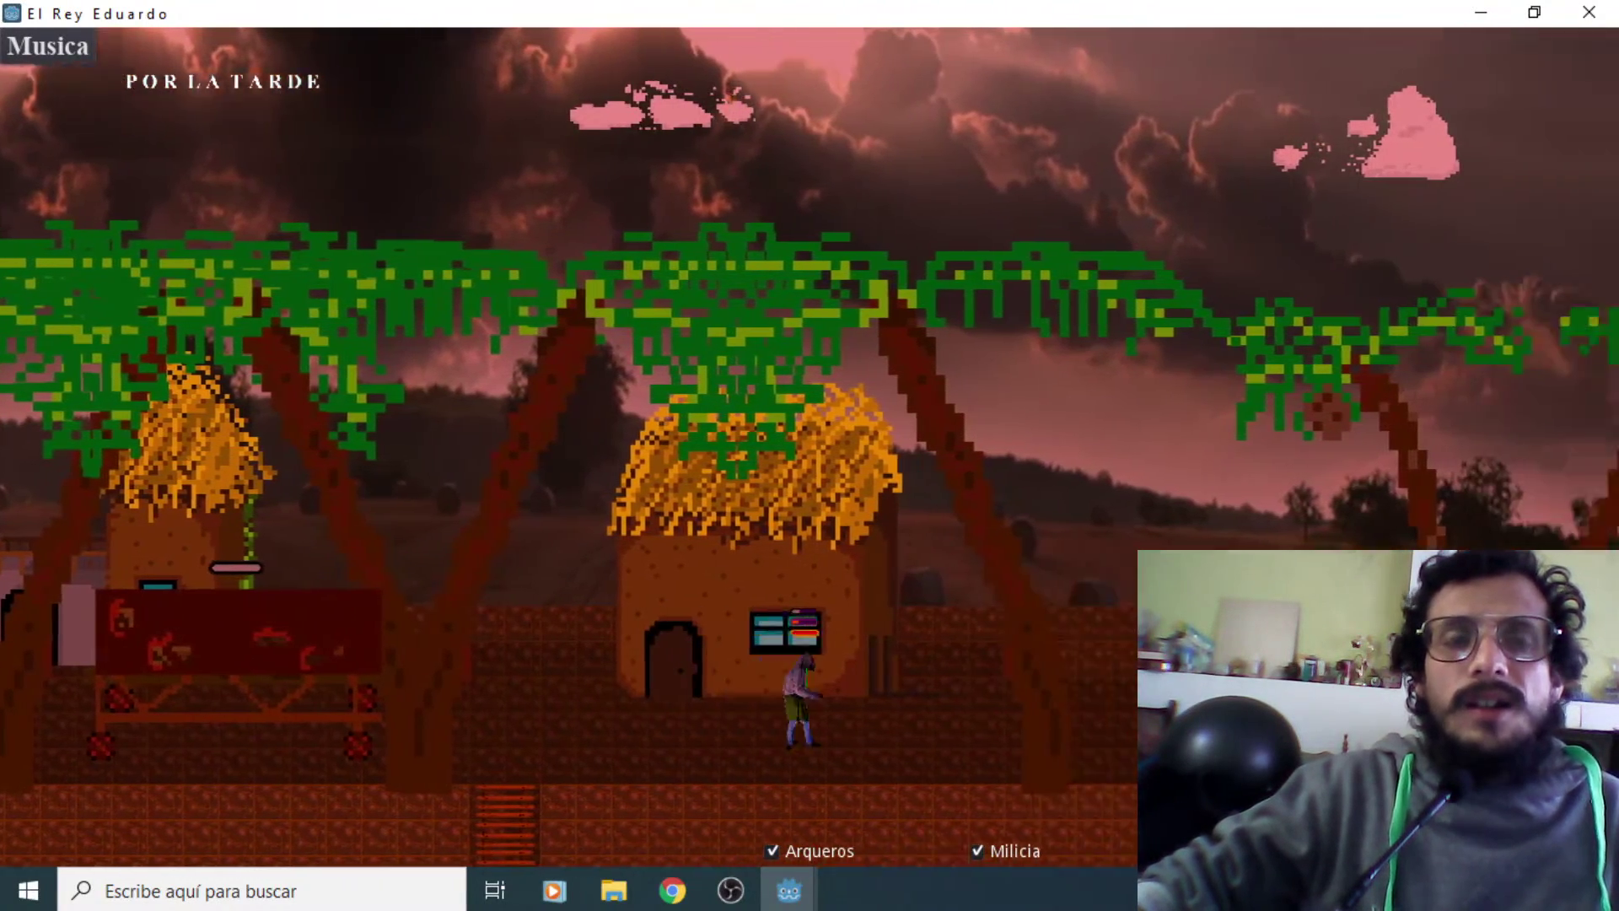
{"action": "key", "text": "d"}
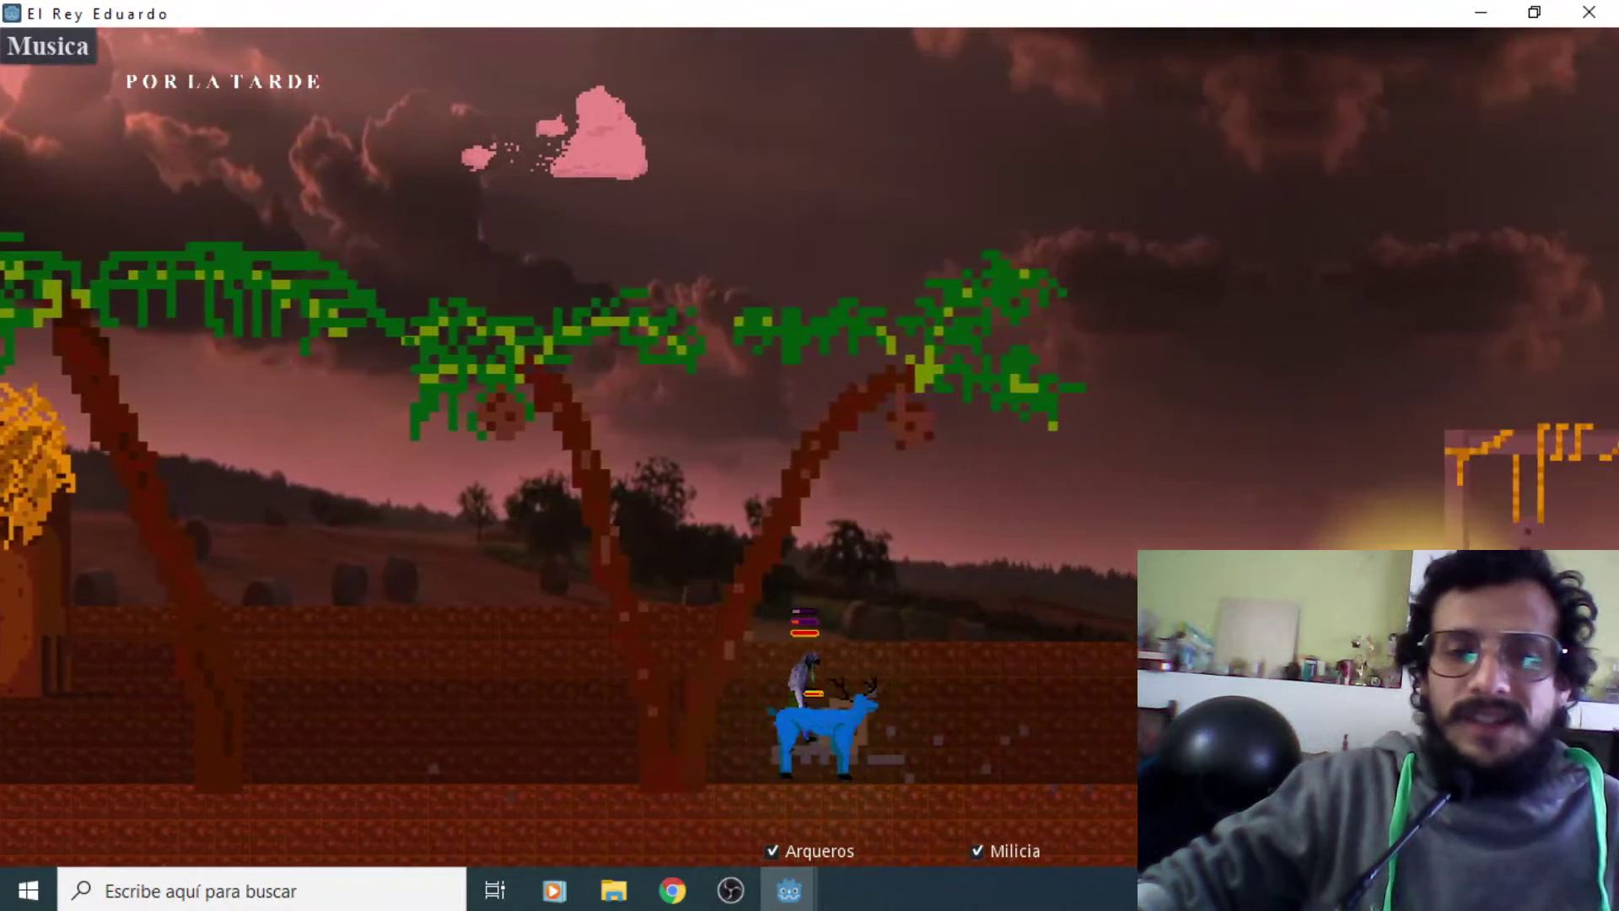
{"action": "key", "text": "d"}
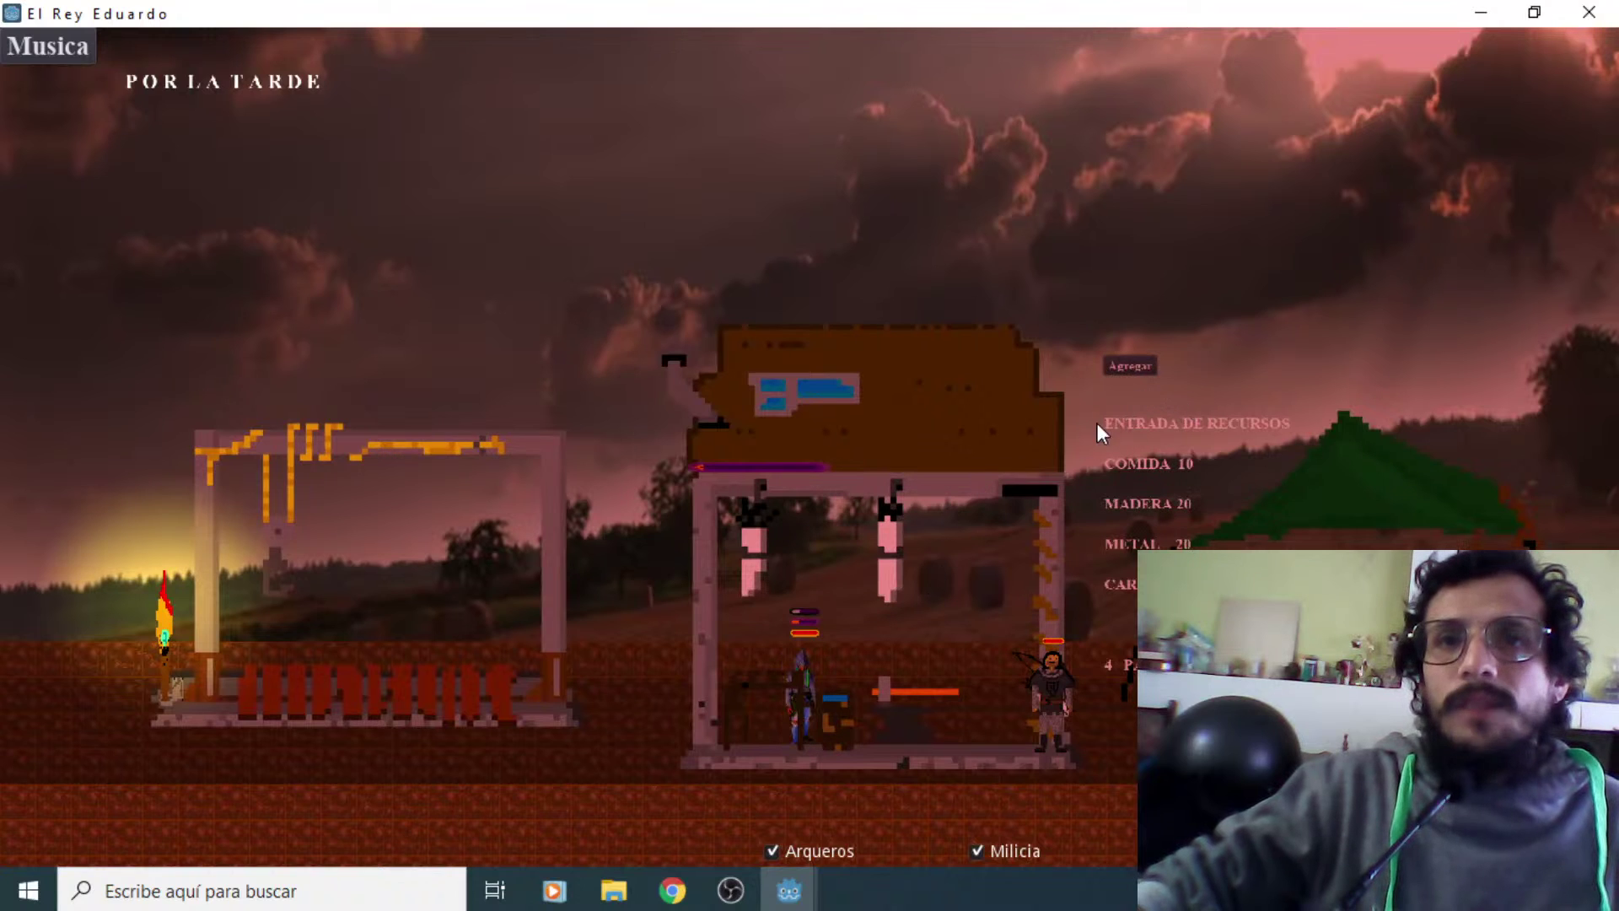
{"action": "key", "text": "d"}
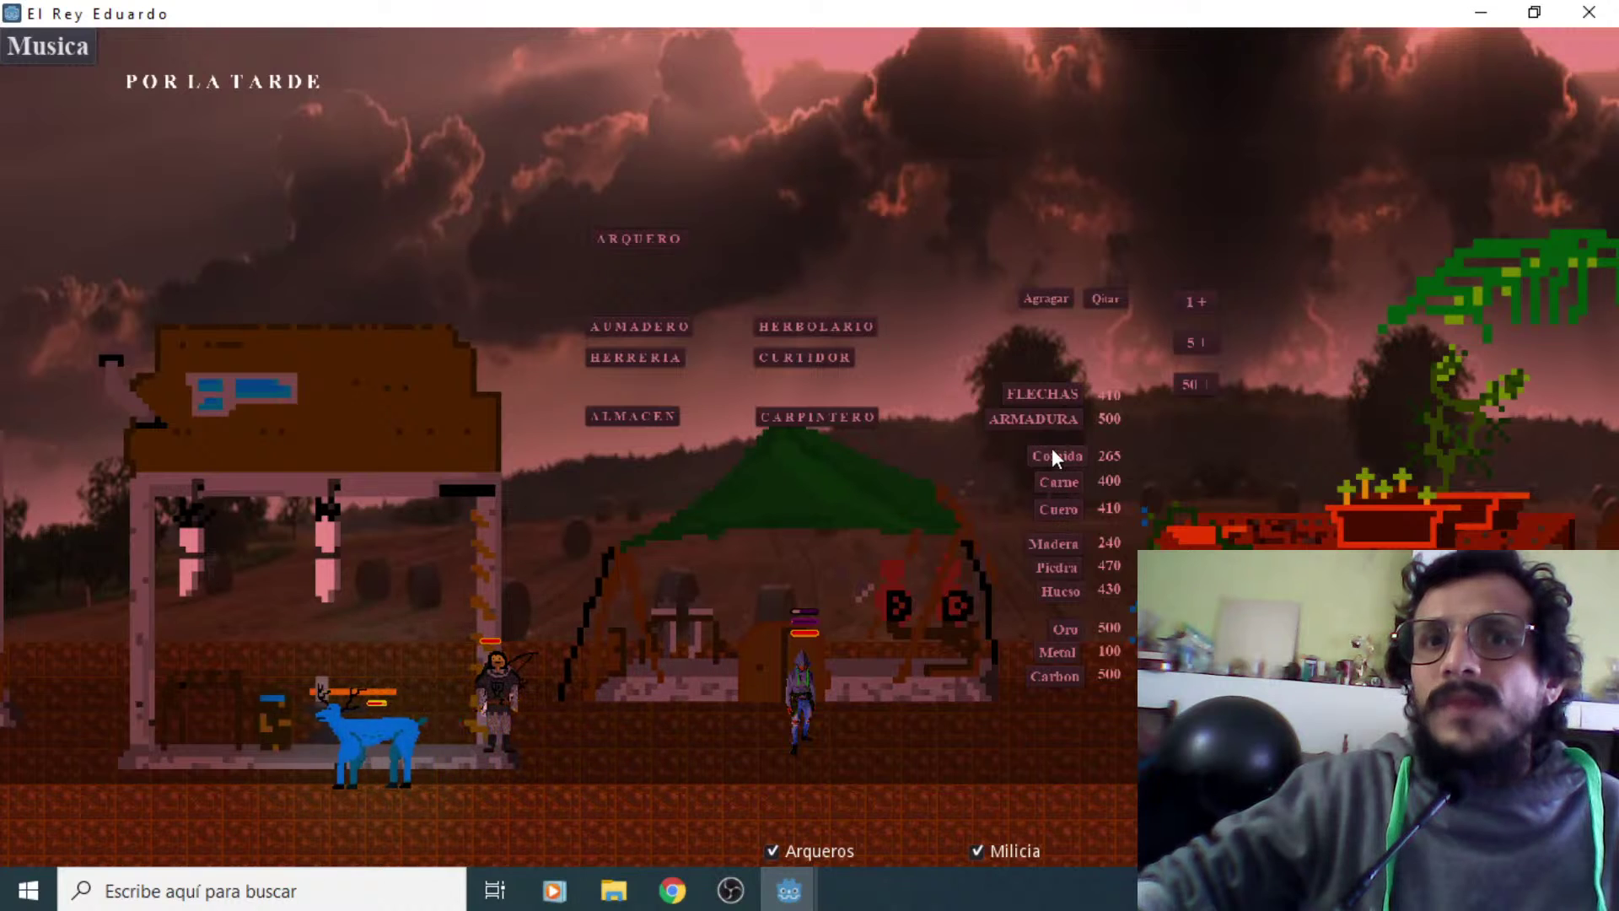
{"action": "left_click", "coordinate": [1025, 416]}
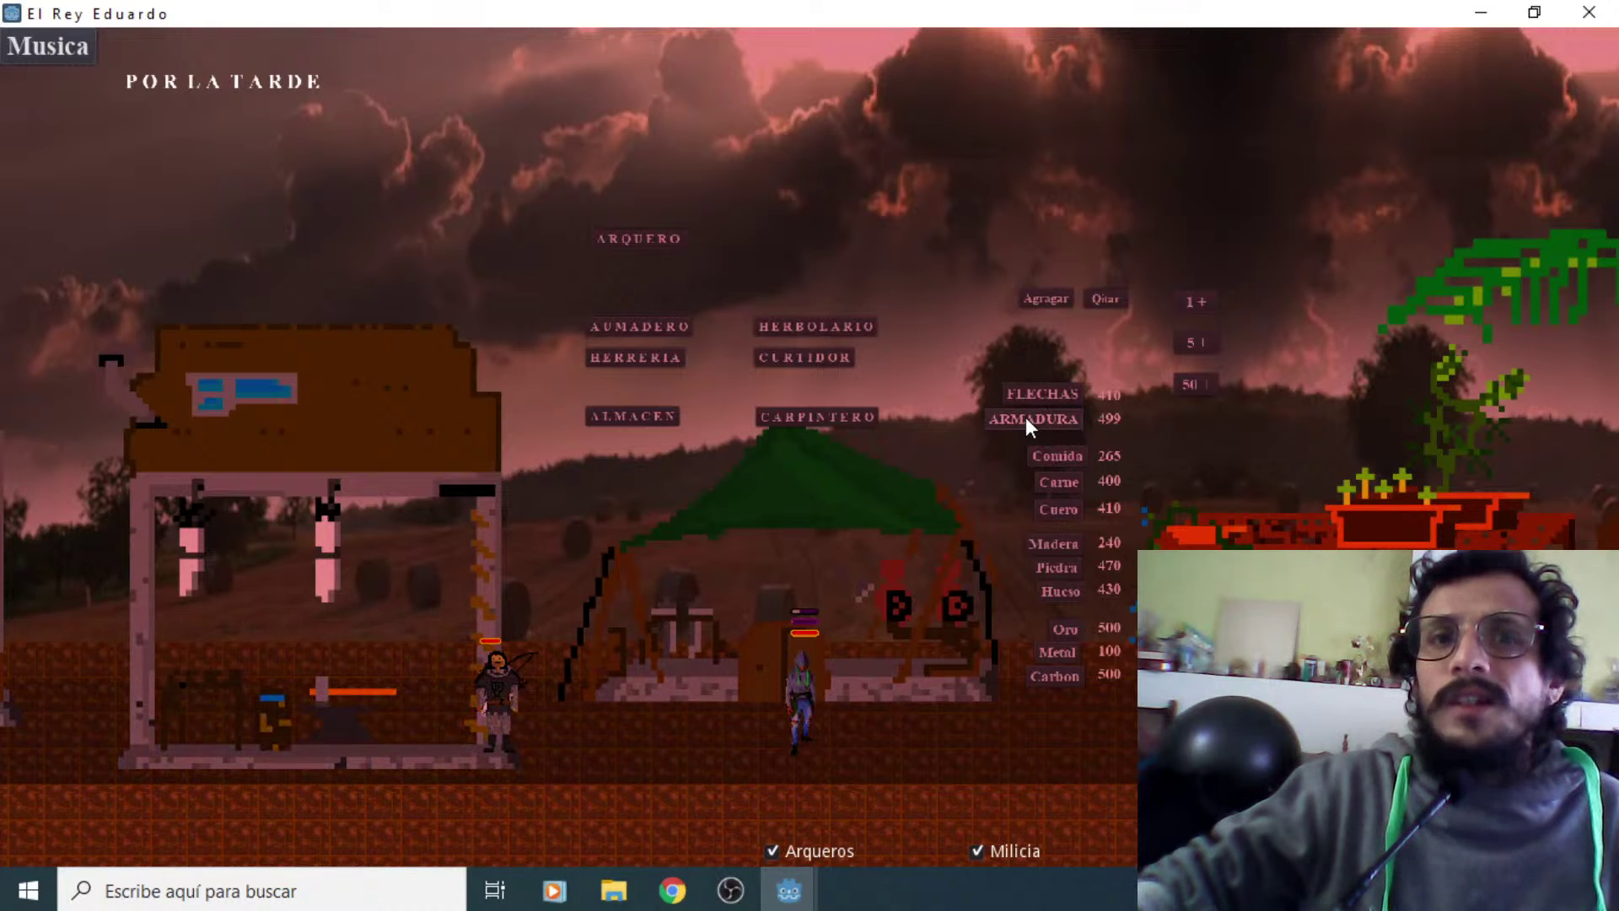
{"action": "left_click", "coordinate": [1025, 417]}
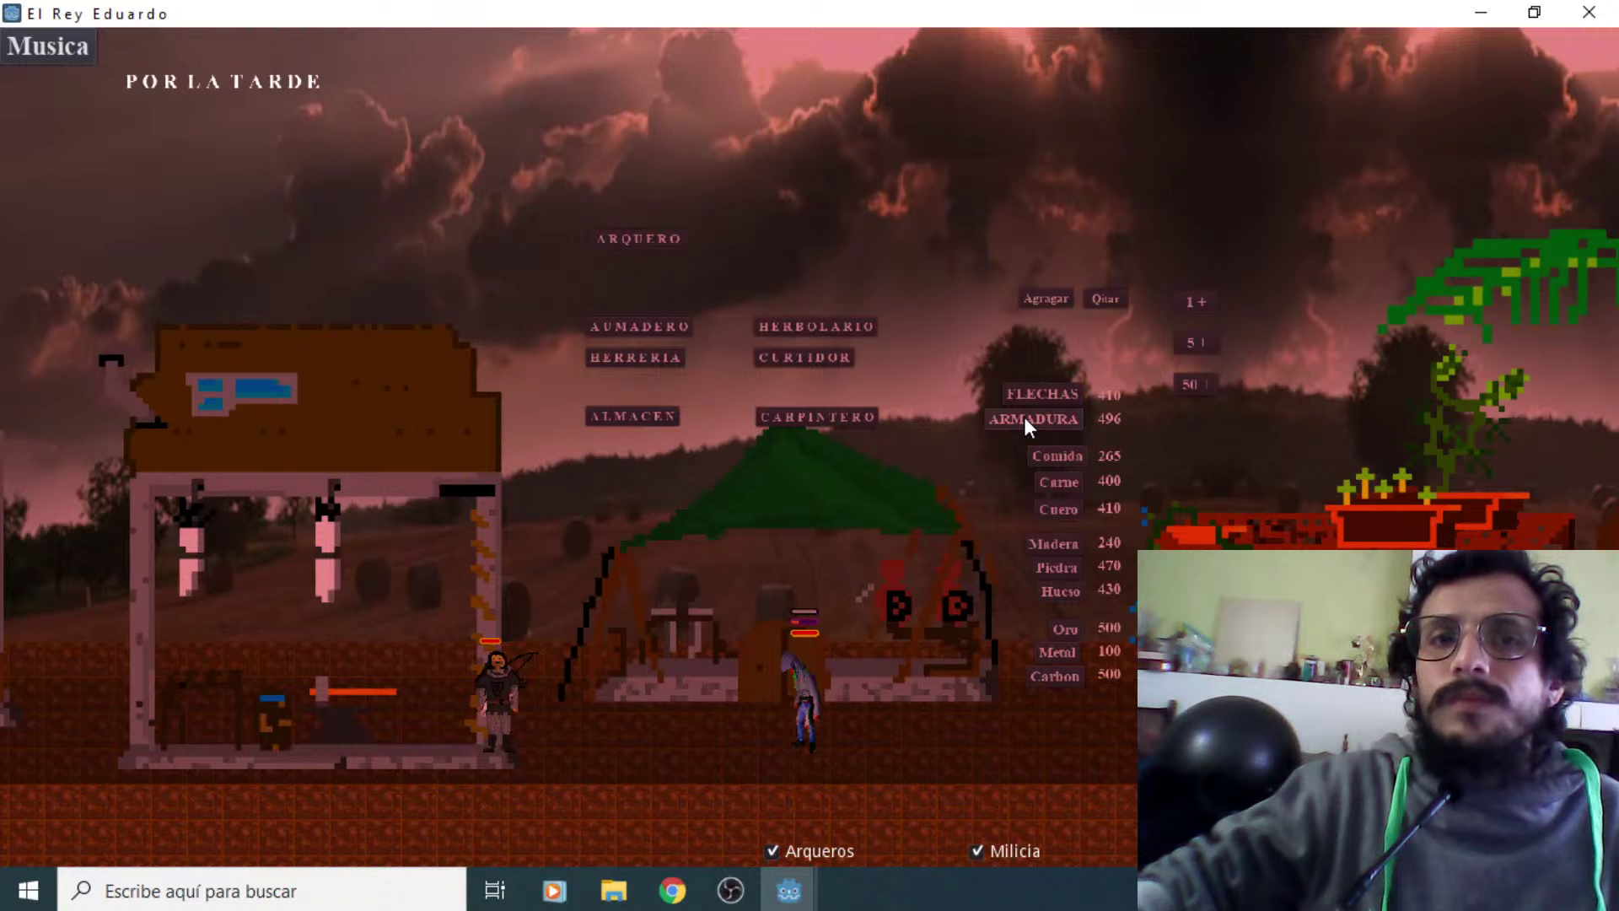
Walk from the green tent past the siege workshop to the palm trees, and check the carried inventory
{"action": "key", "text": "a"}
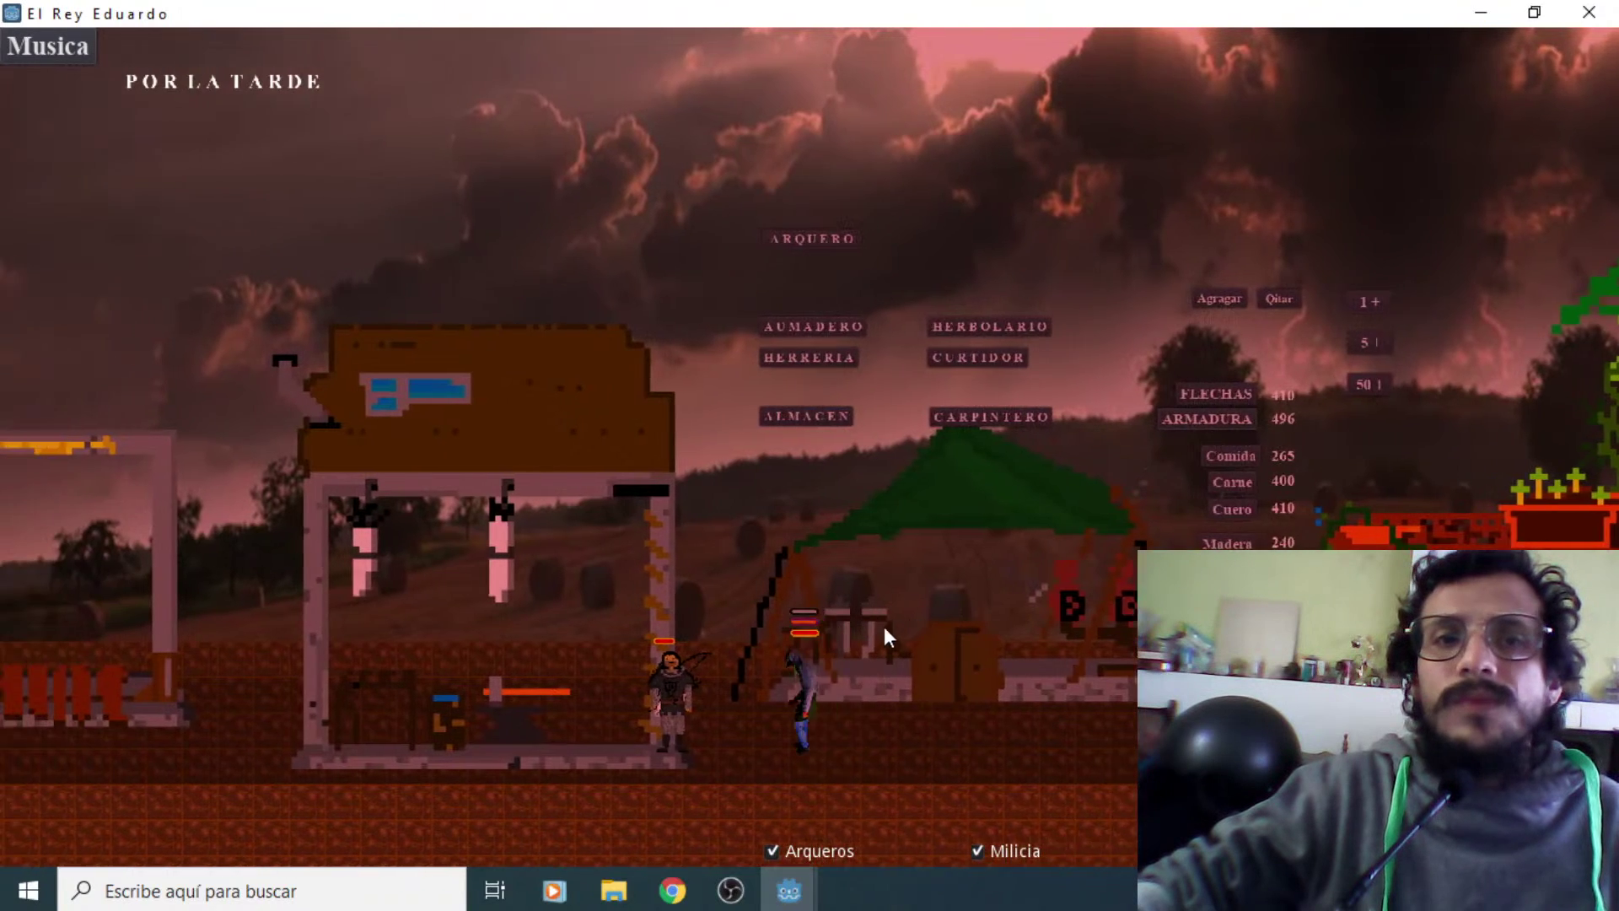
{"action": "key", "text": "Left"}
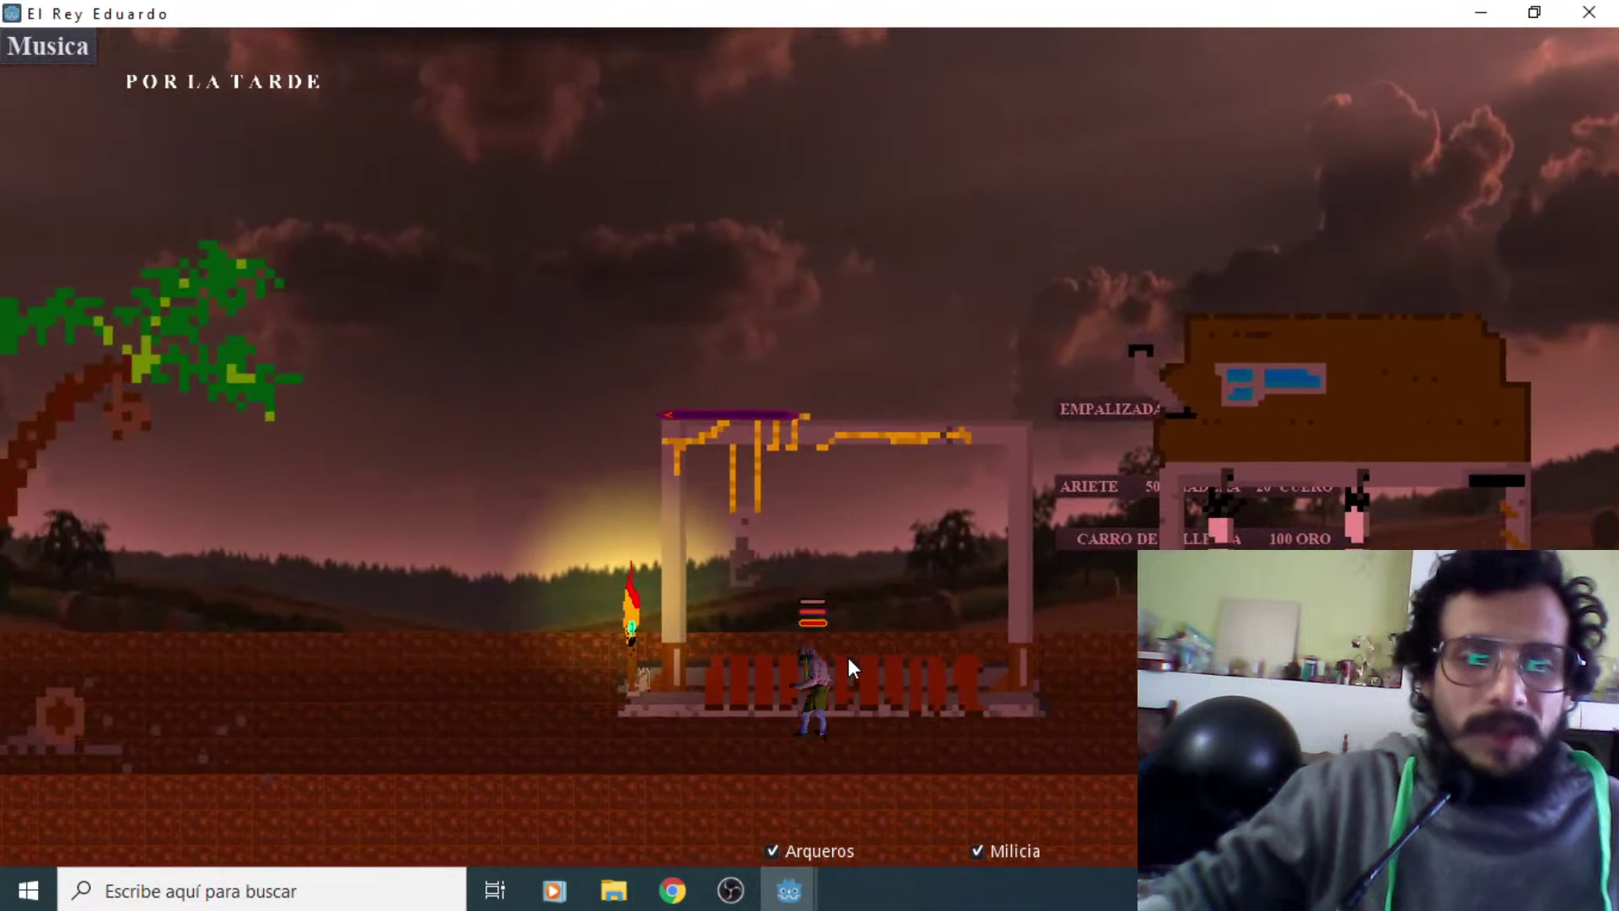
{"action": "key", "text": "Left"}
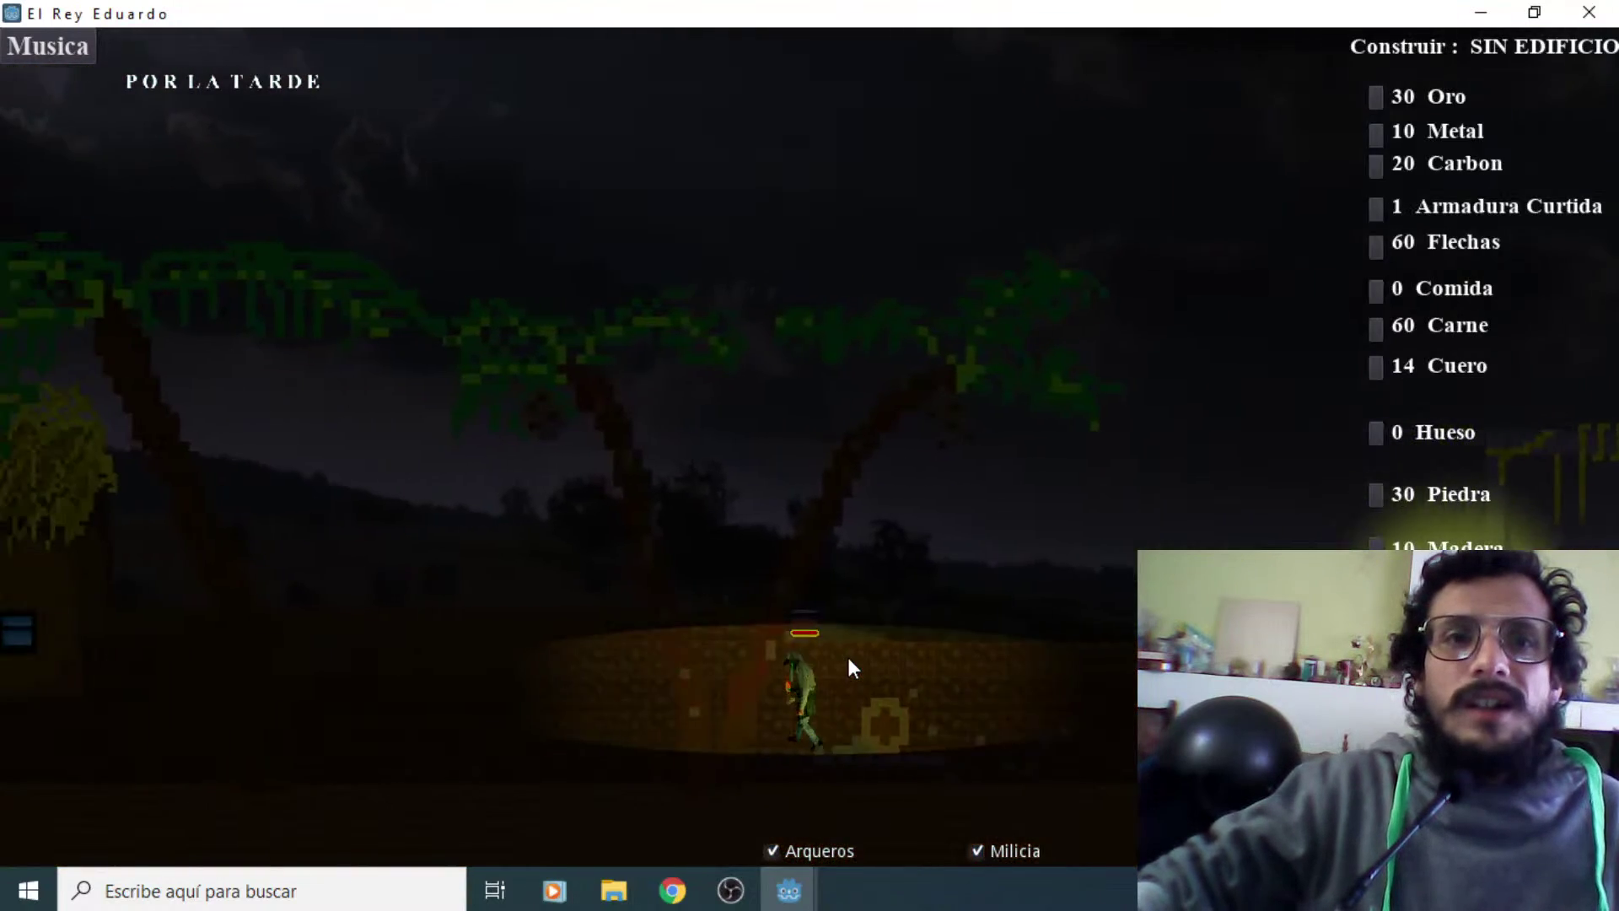
Walk back past the palm trees and thatched hut to the ladder, and climb down underground
{"action": "key", "text": "Left"}
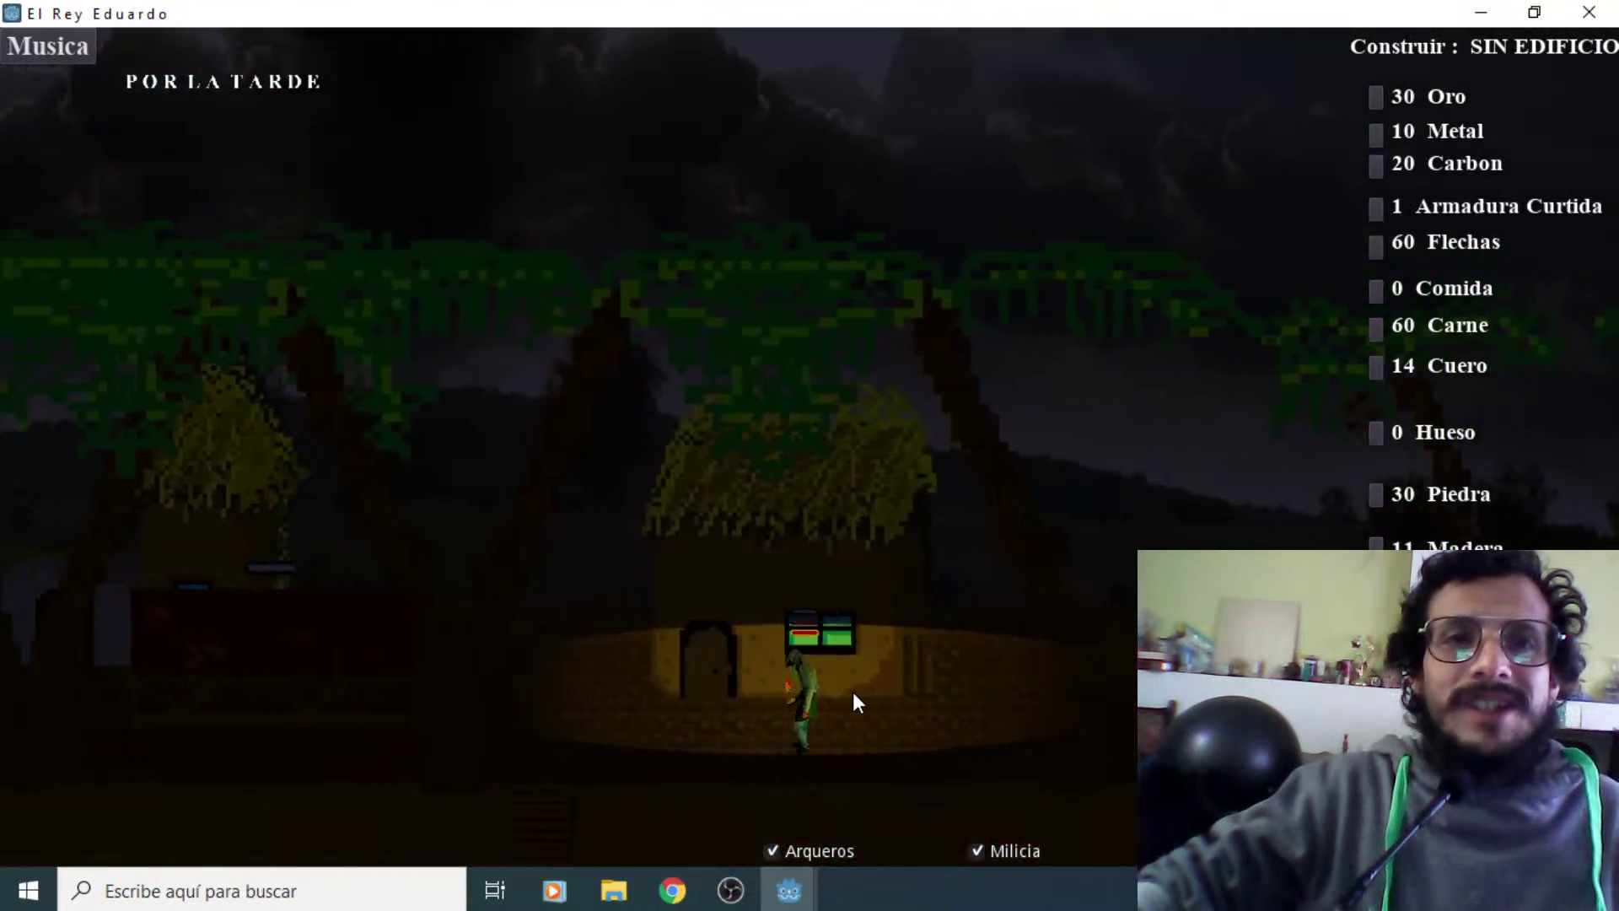
{"action": "key", "text": "Left"}
{"action": "key", "text": "Down"}
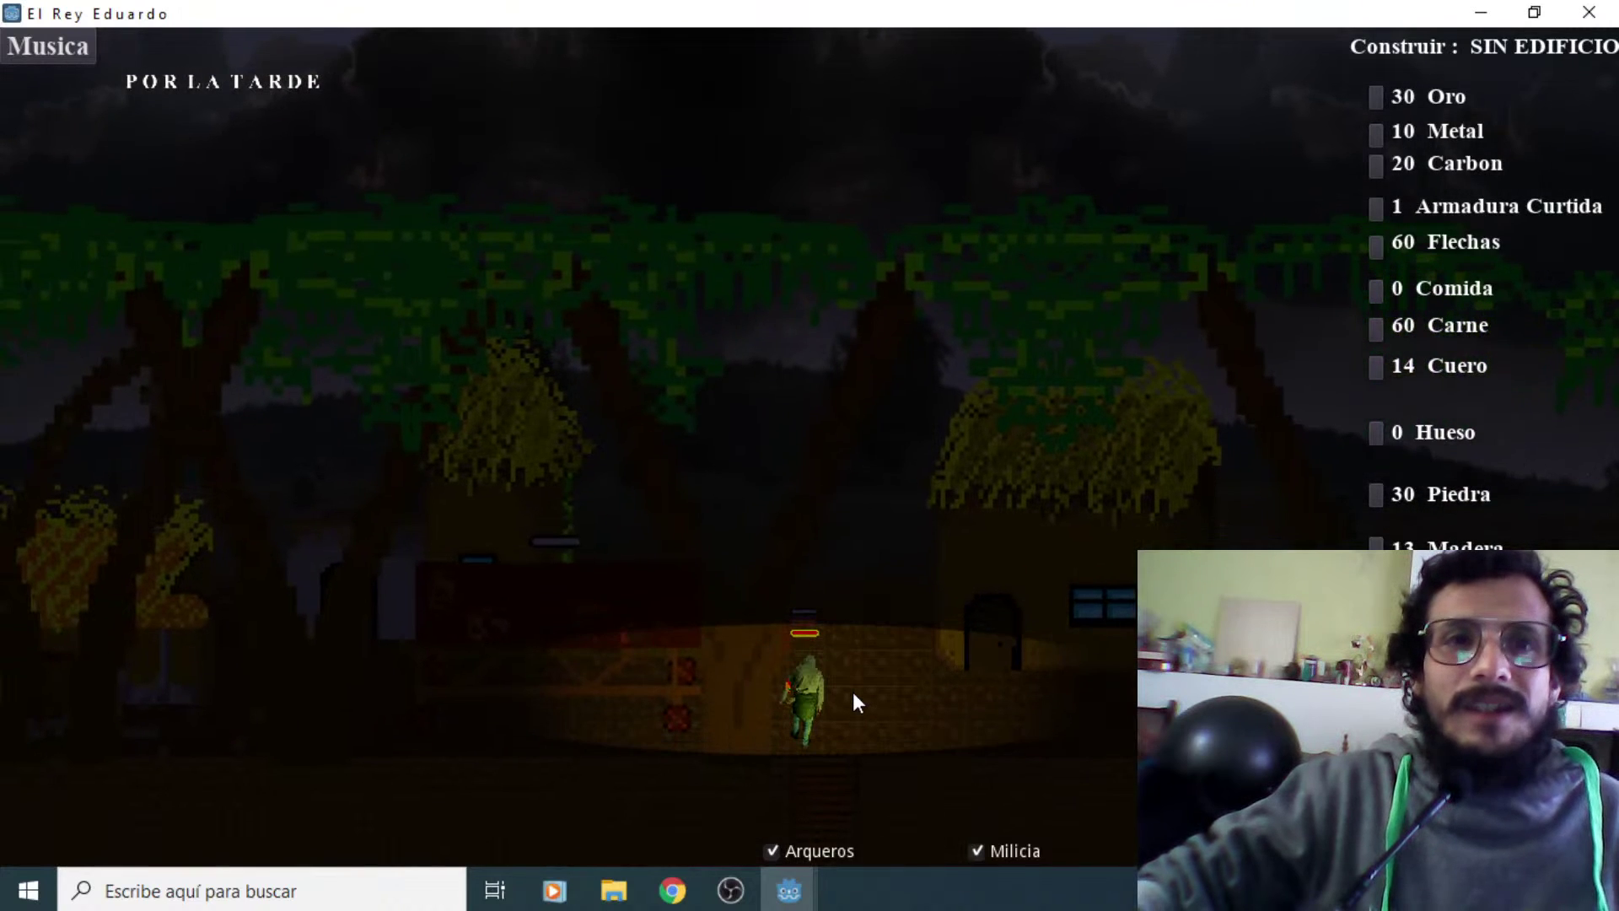
{"action": "key", "text": "Right"}
{"action": "key", "text": "Up"}
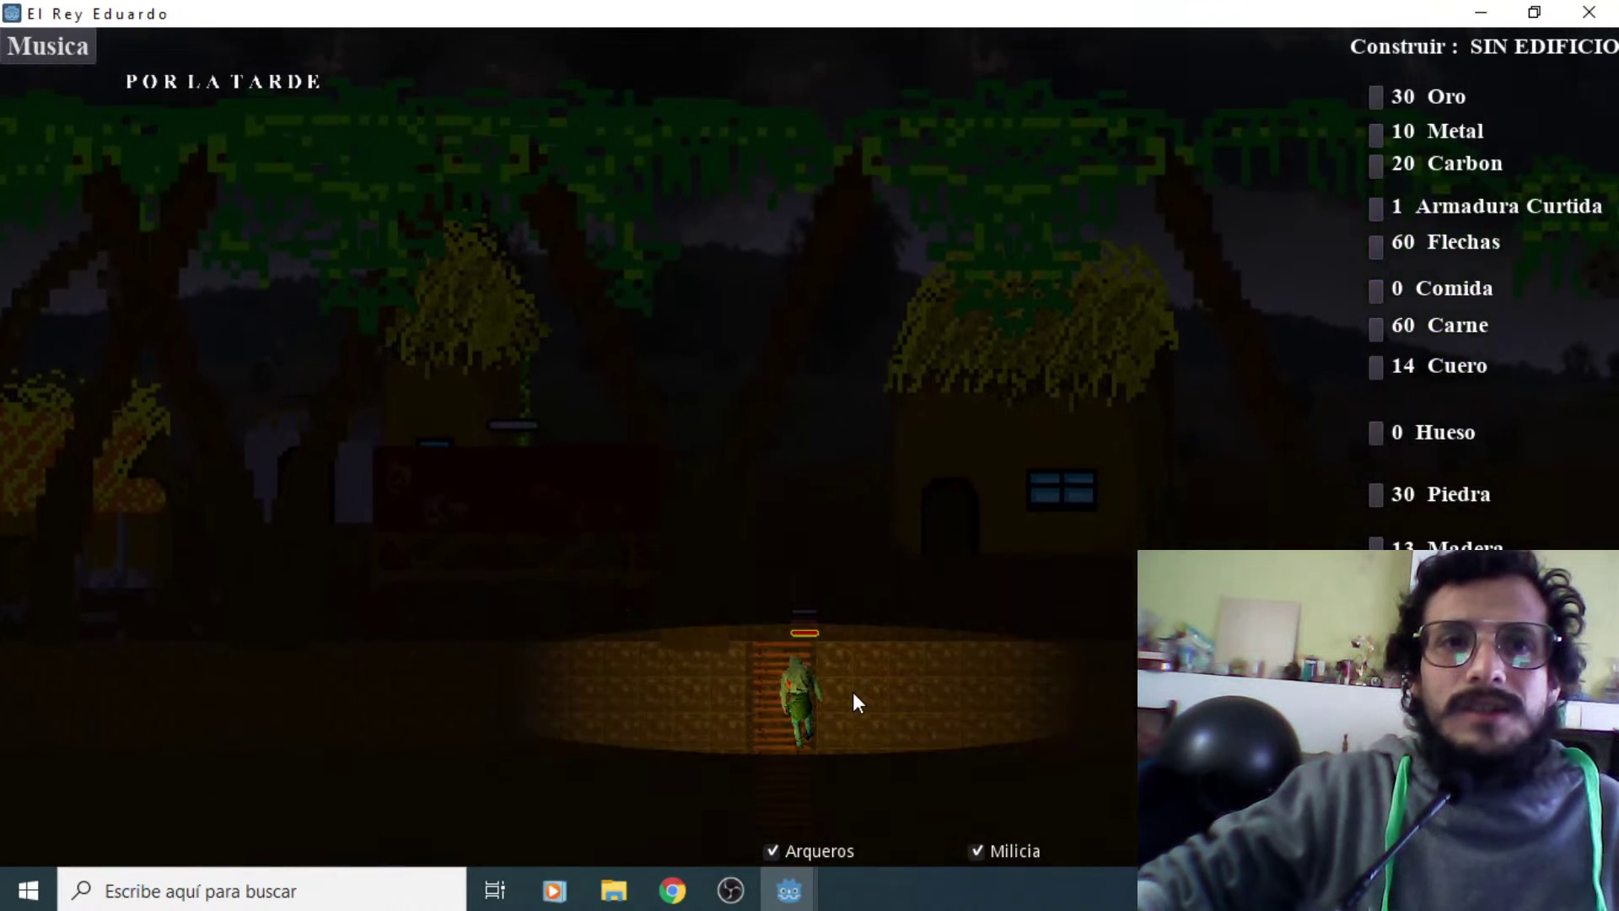
Follow the upper tunnel past the candle to the second ladder, and descend to the lower mine
{"action": "key", "text": "Right"}
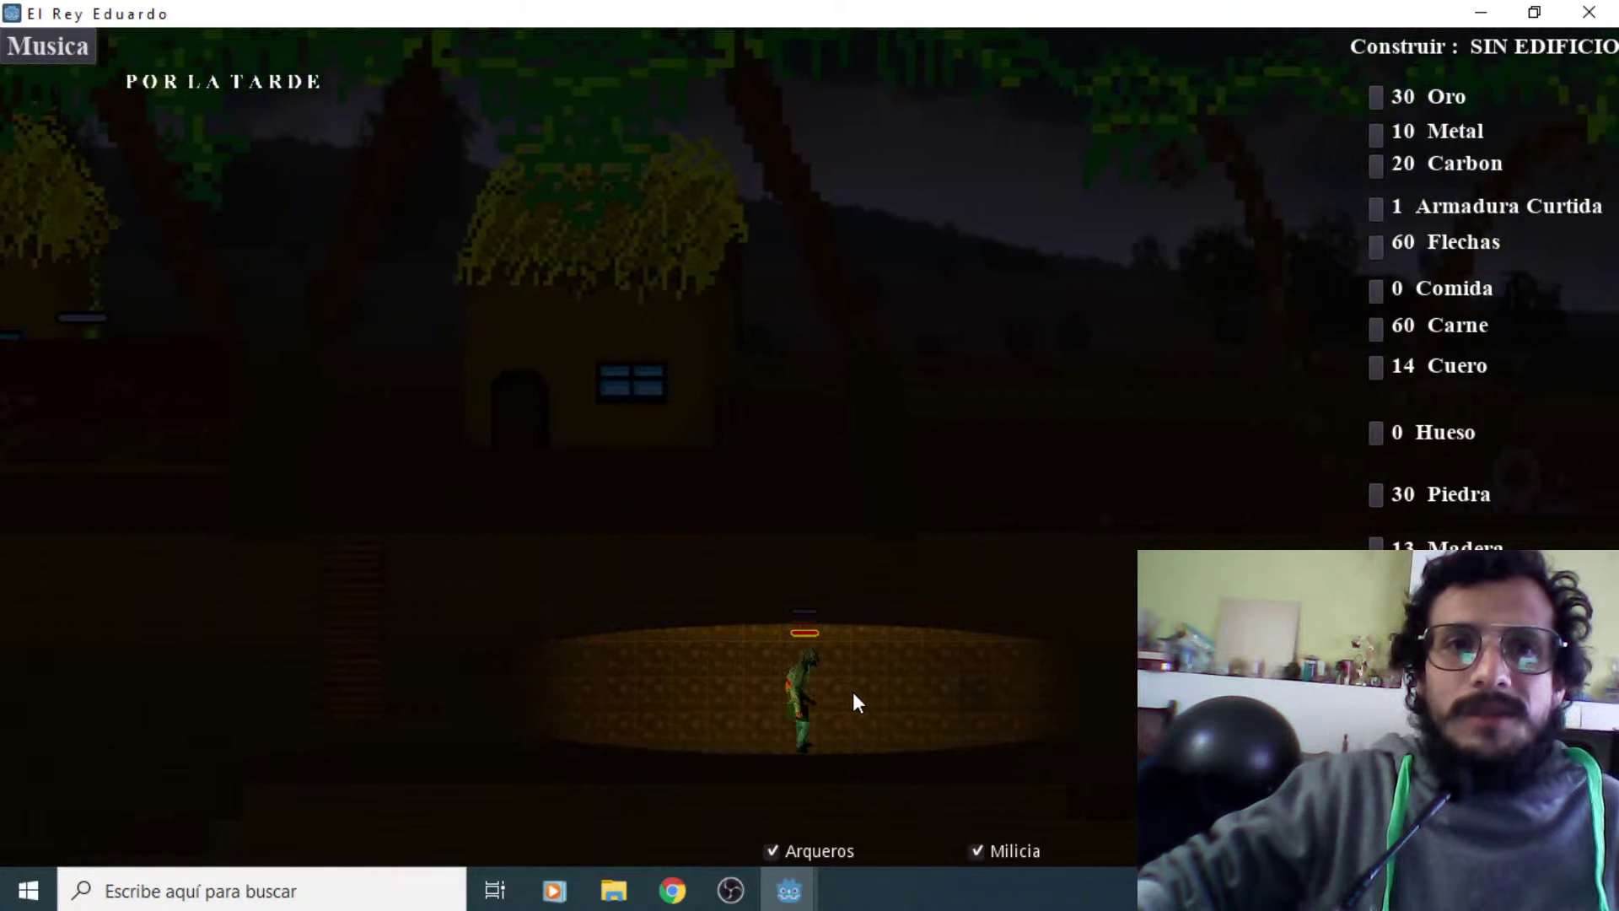
{"action": "key", "text": "Right"}
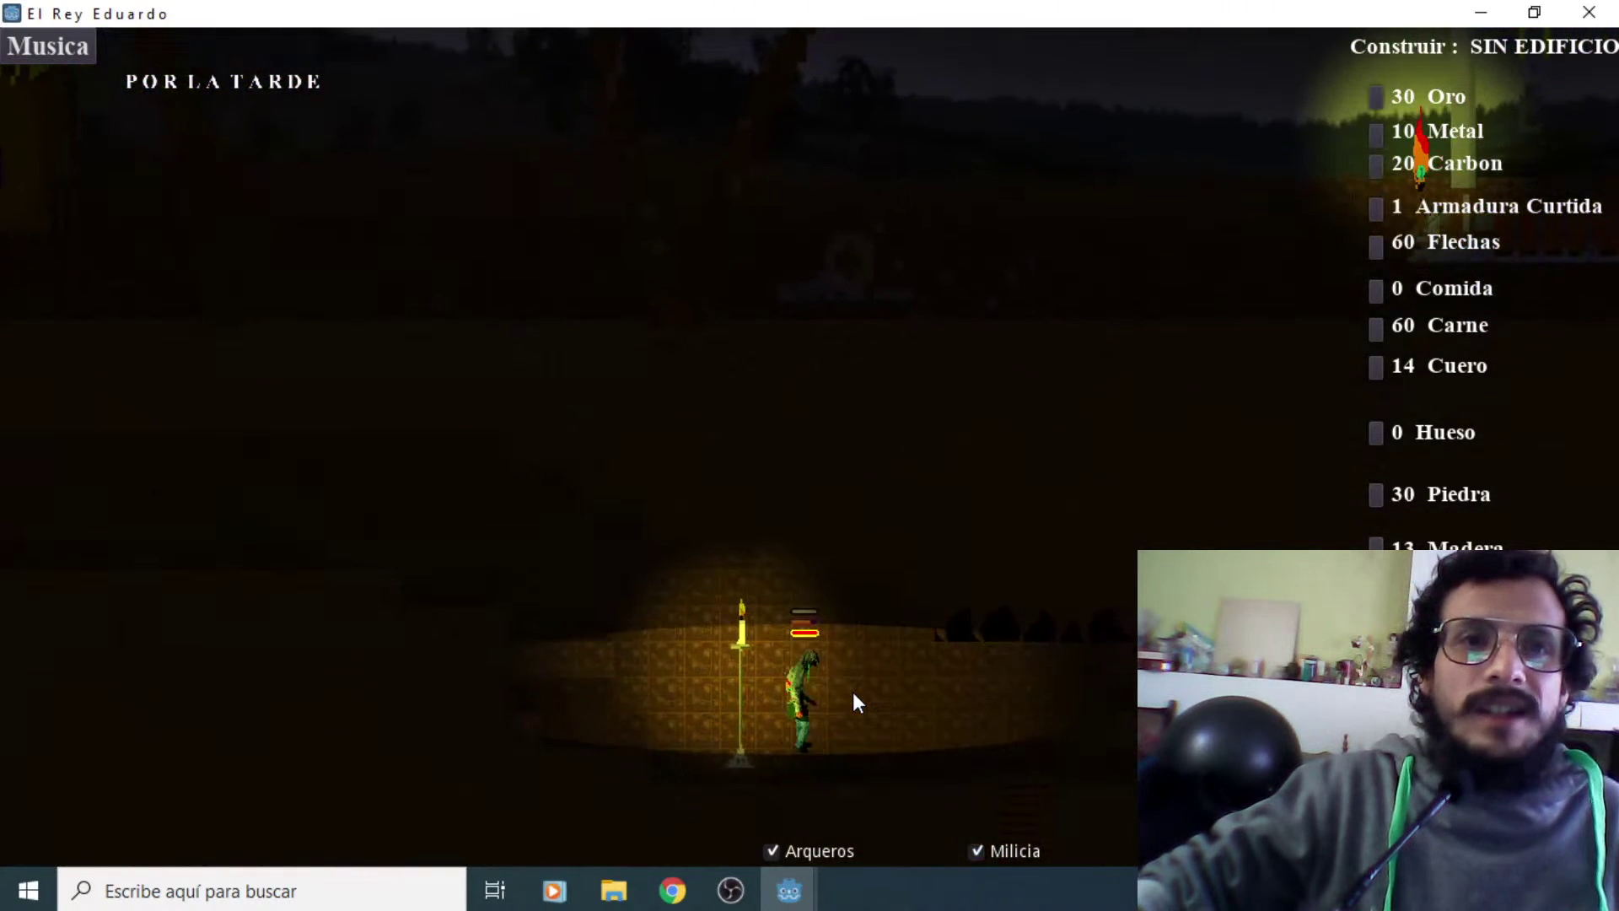
{"action": "key", "text": "Right"}
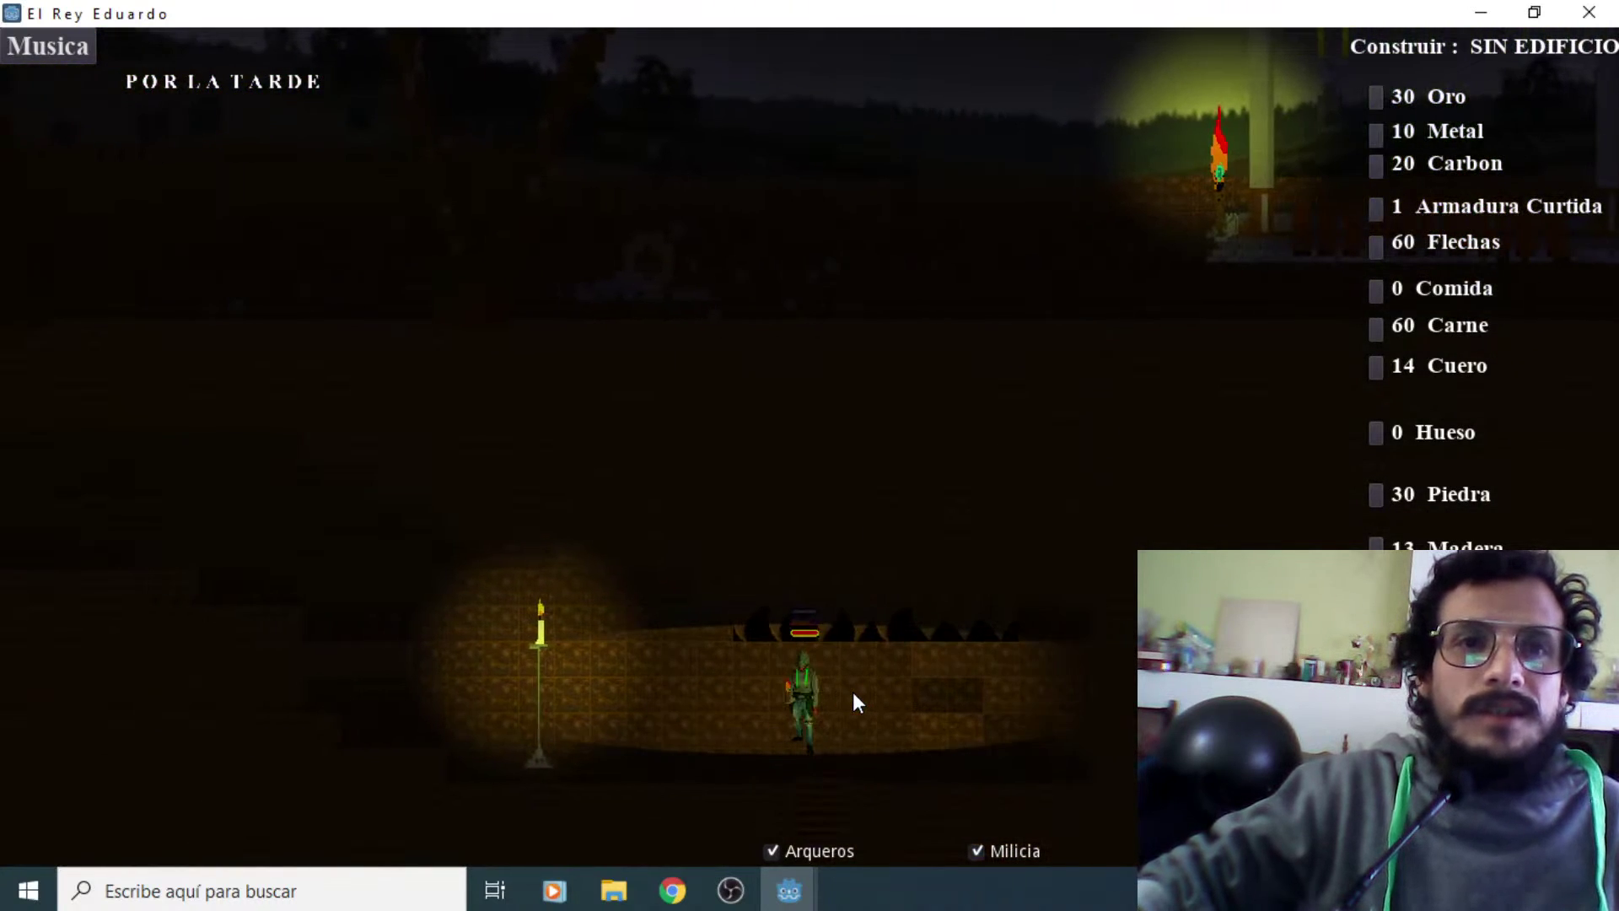
{"action": "key", "text": "Left"}
{"action": "key", "text": "Right"}
{"action": "key", "text": "Down"}
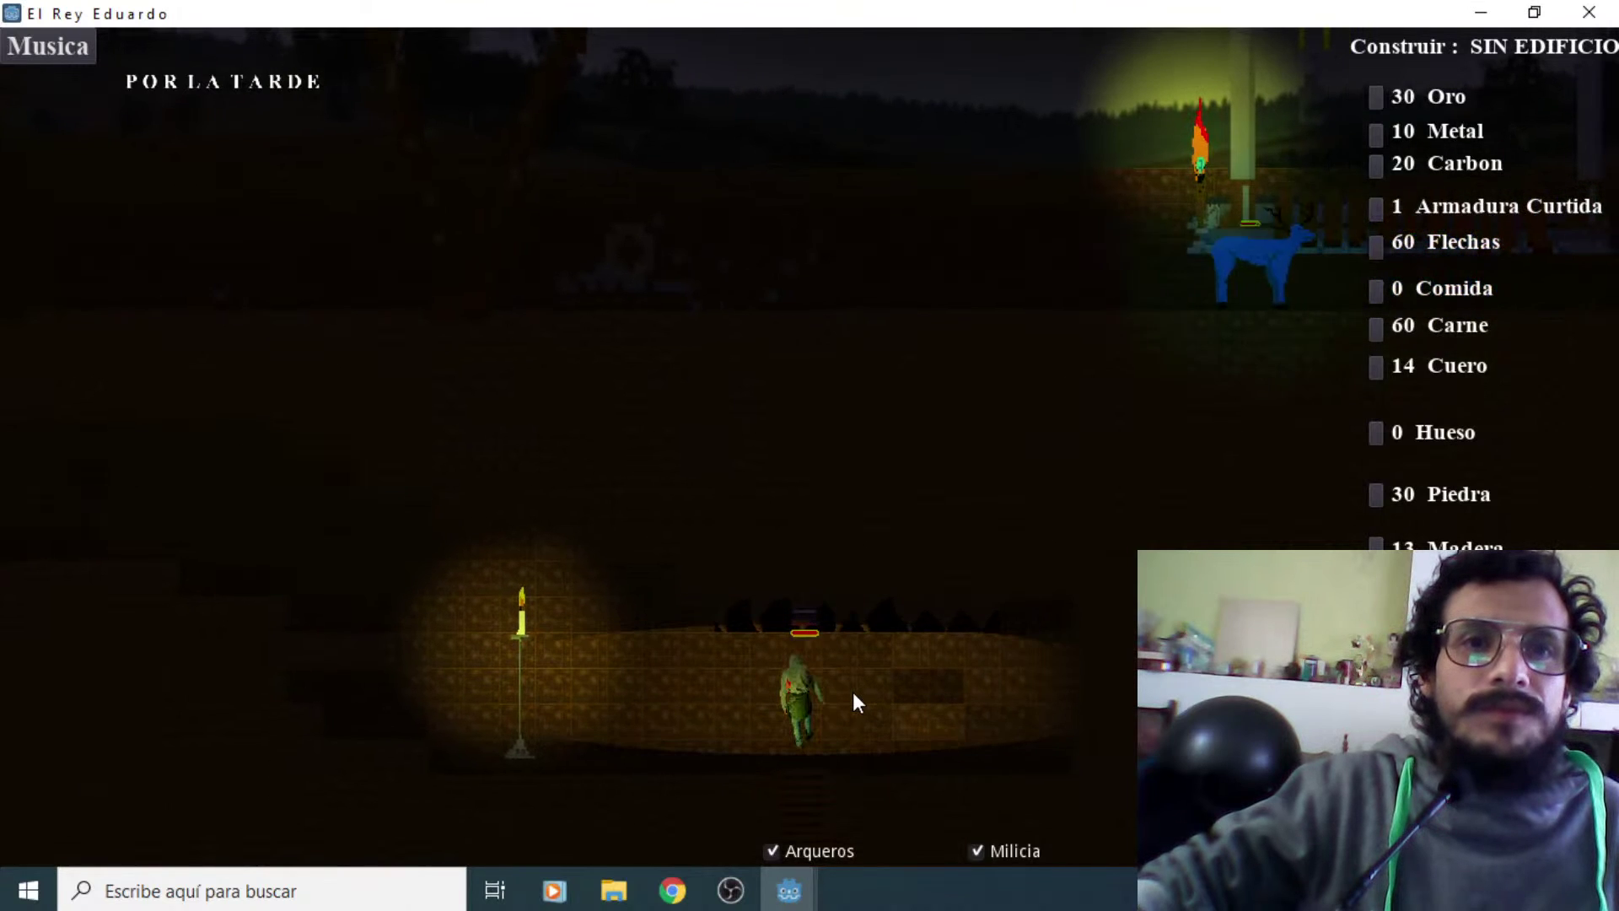
{"action": "key", "text": "Up"}
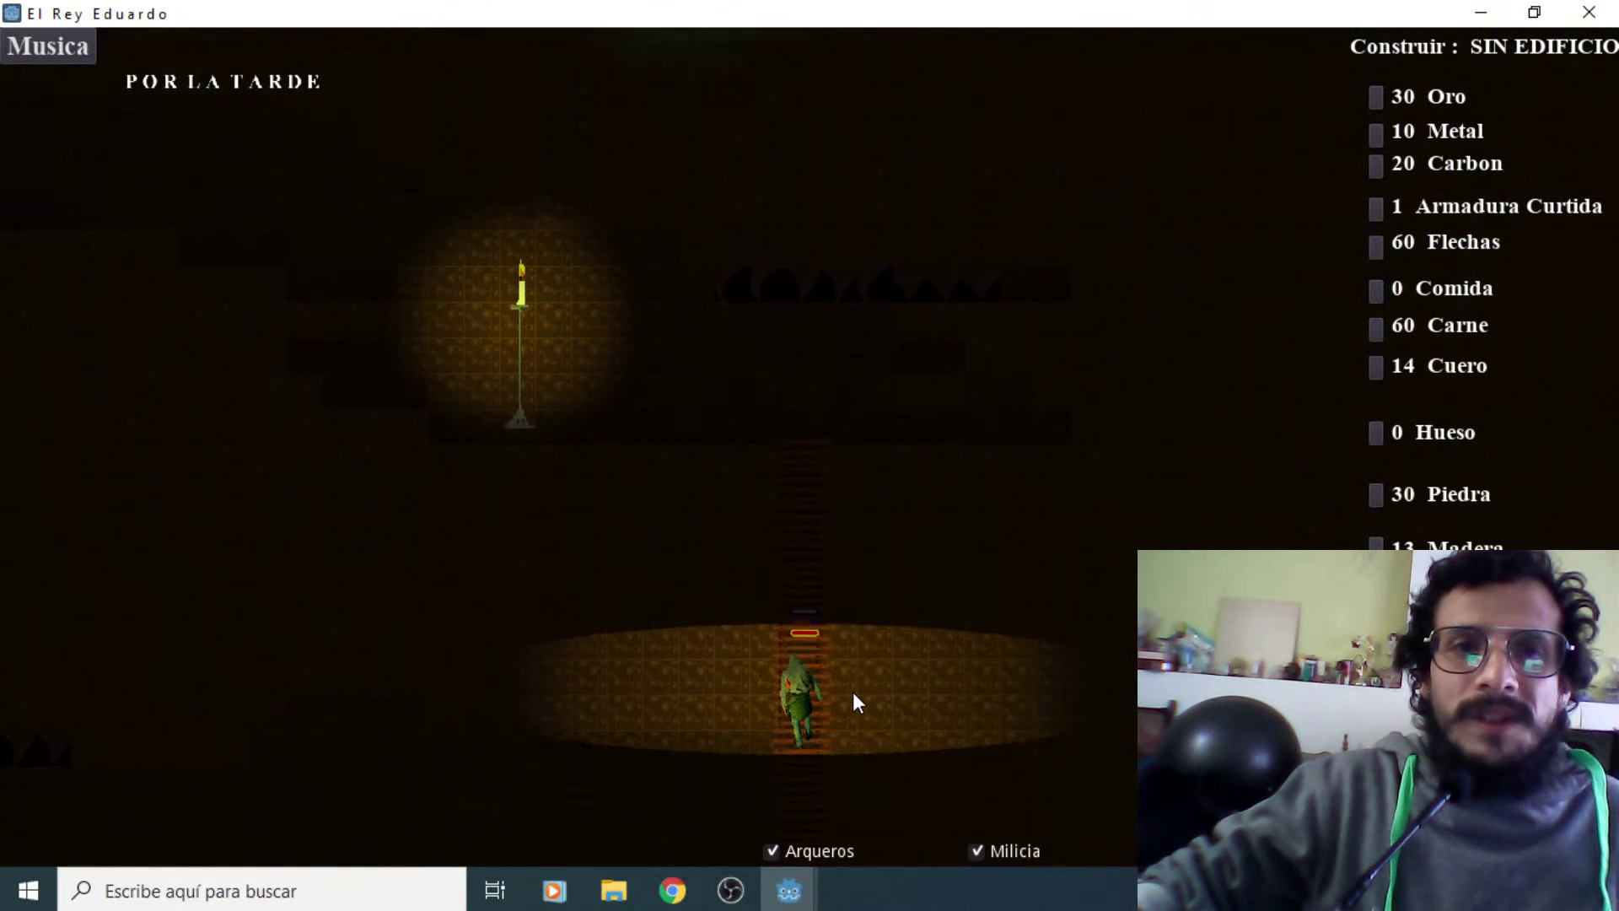
Advance along the lower tunnel toward the rock deposit, and shoot arrows at the approaching enemy
{"action": "key", "text": "Left"}
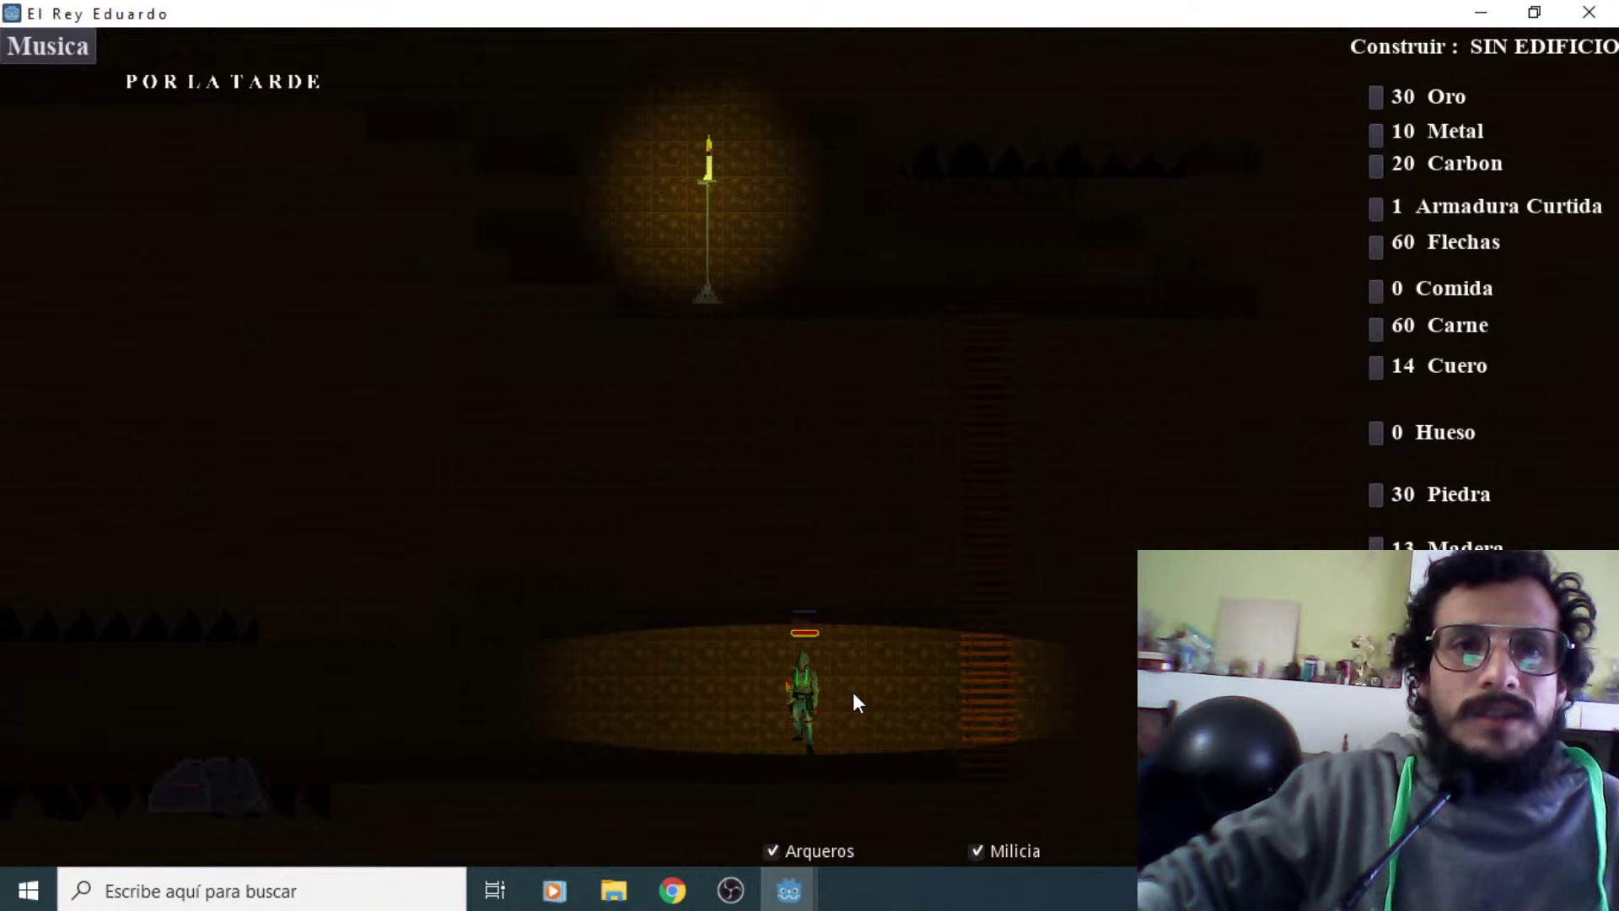
{"action": "key", "text": "space"}
{"action": "key", "text": "Left"}
{"action": "key", "text": "space"}
{"action": "key", "text": "space"}
{"action": "key", "text": "space"}
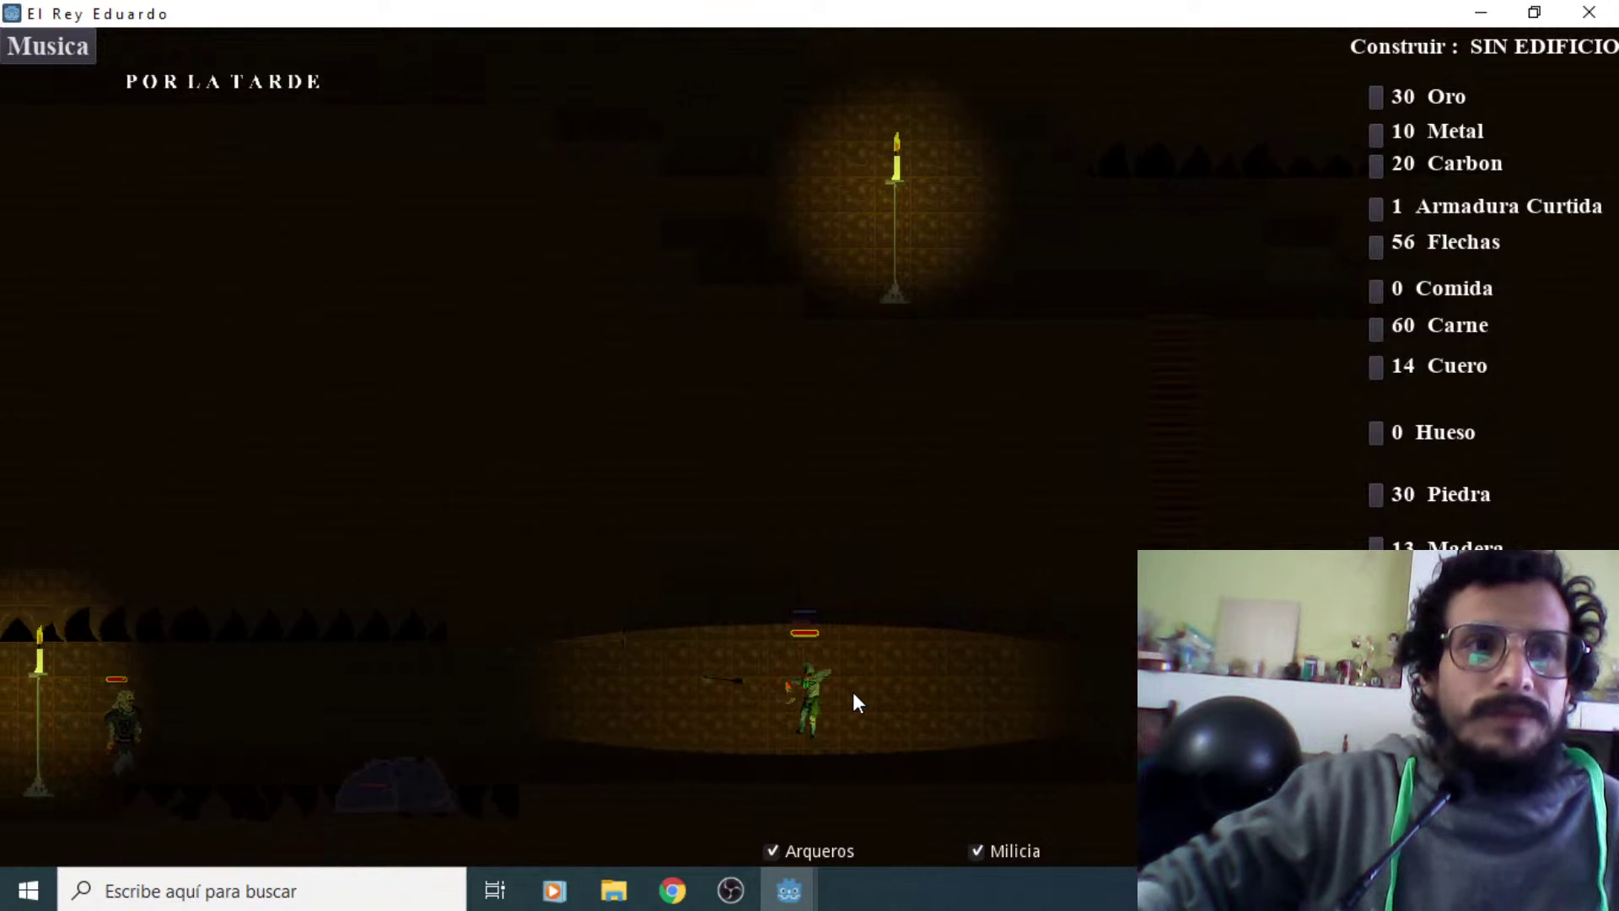
{"action": "key", "text": "Left"}
{"action": "key", "text": "space"}
{"action": "key", "text": "space"}
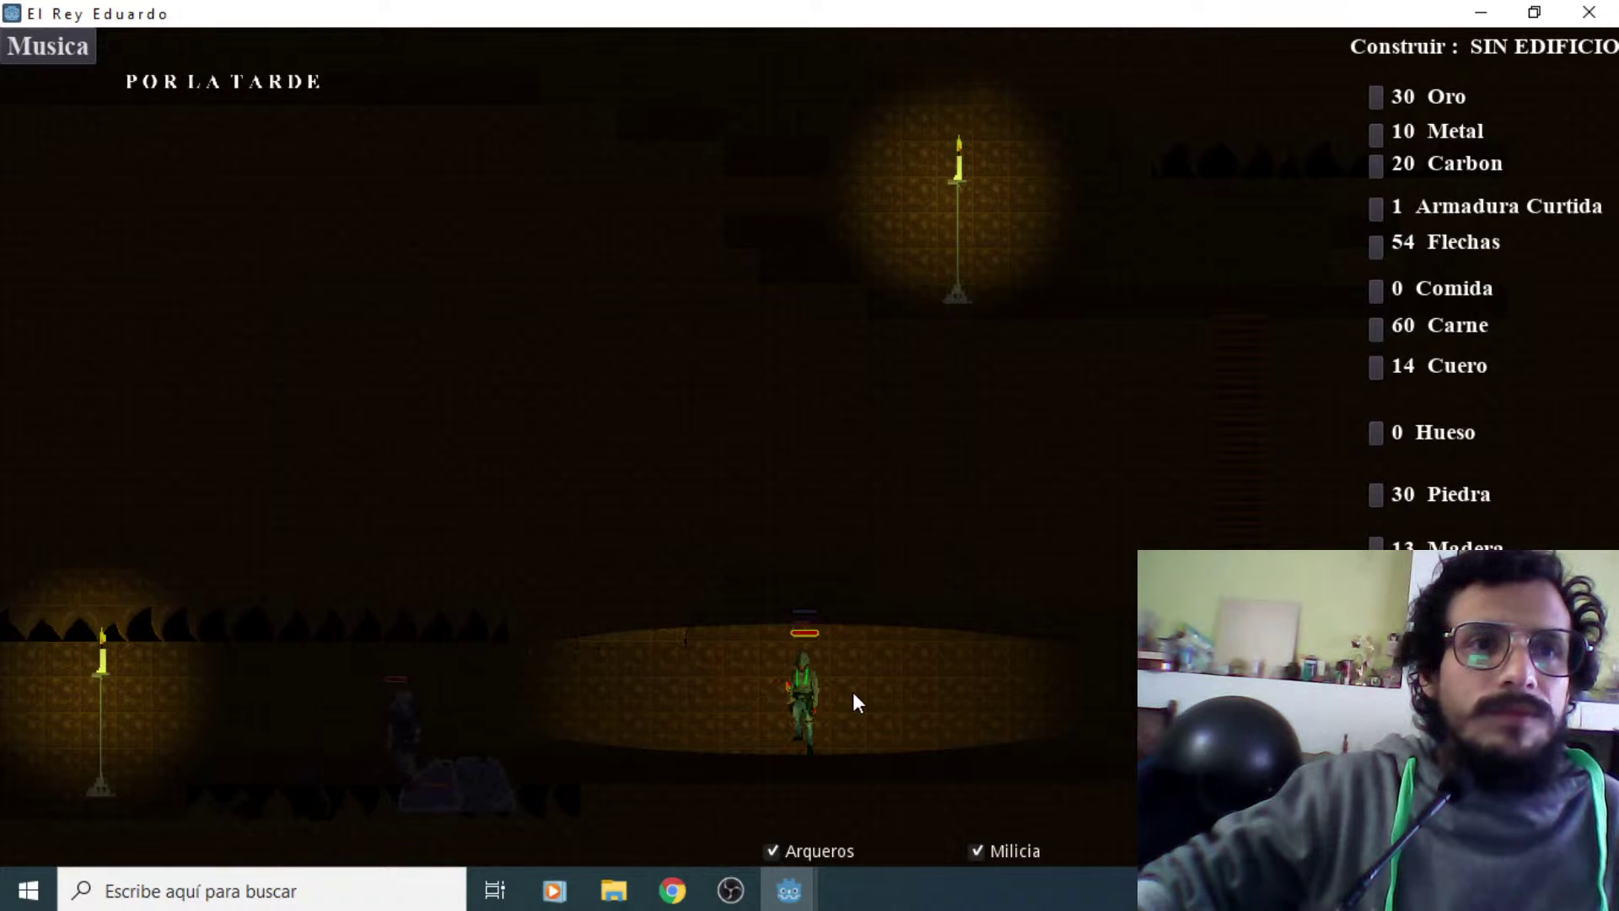
Close in on the enemy beside the rock deposit, and defeat it with repeated sword strikes
{"action": "key", "text": "Right"}
{"action": "key", "text": "Left"}
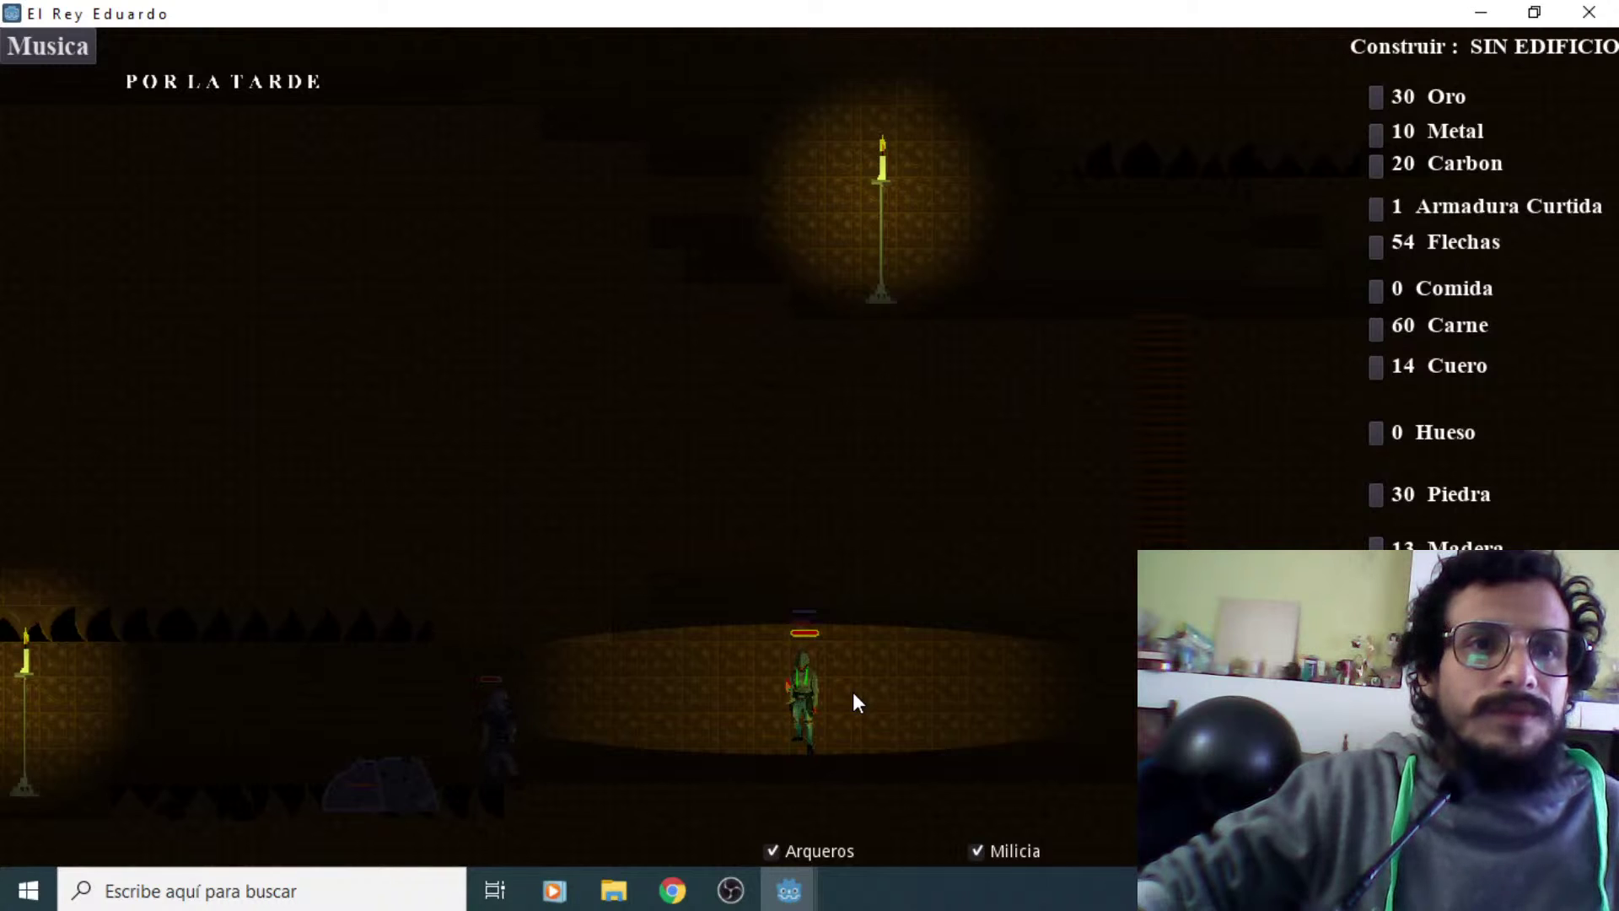
{"action": "key", "text": "Left"}
{"action": "key", "text": "space"}
{"action": "key", "text": "Left"}
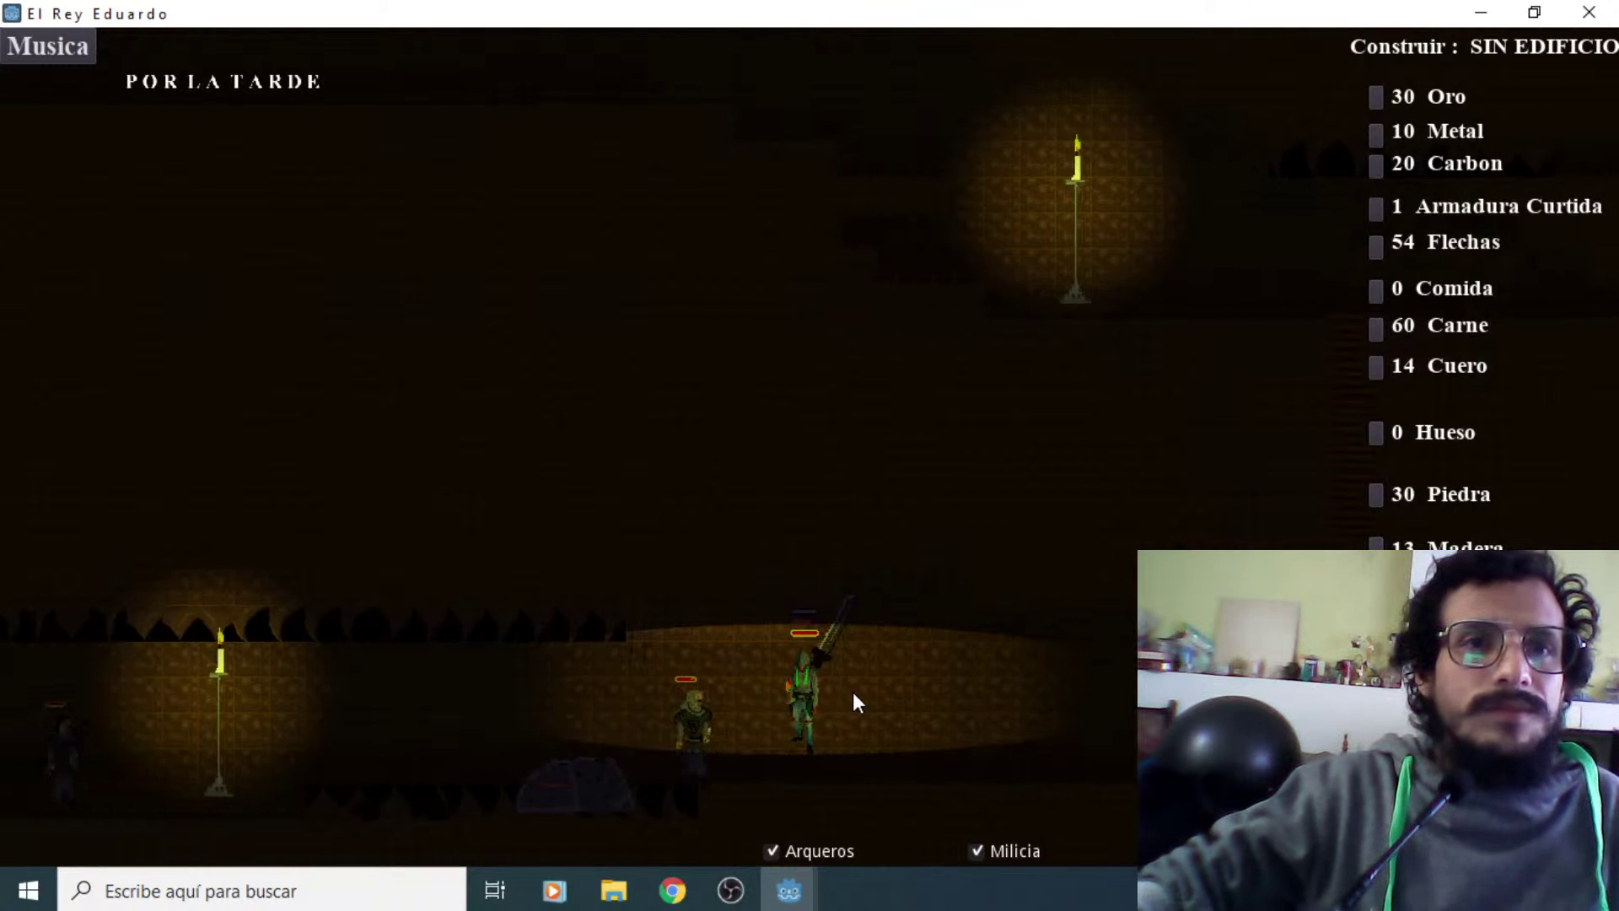
{"action": "key", "text": "space"}
{"action": "key", "text": "space"}
{"action": "key", "text": "space"}
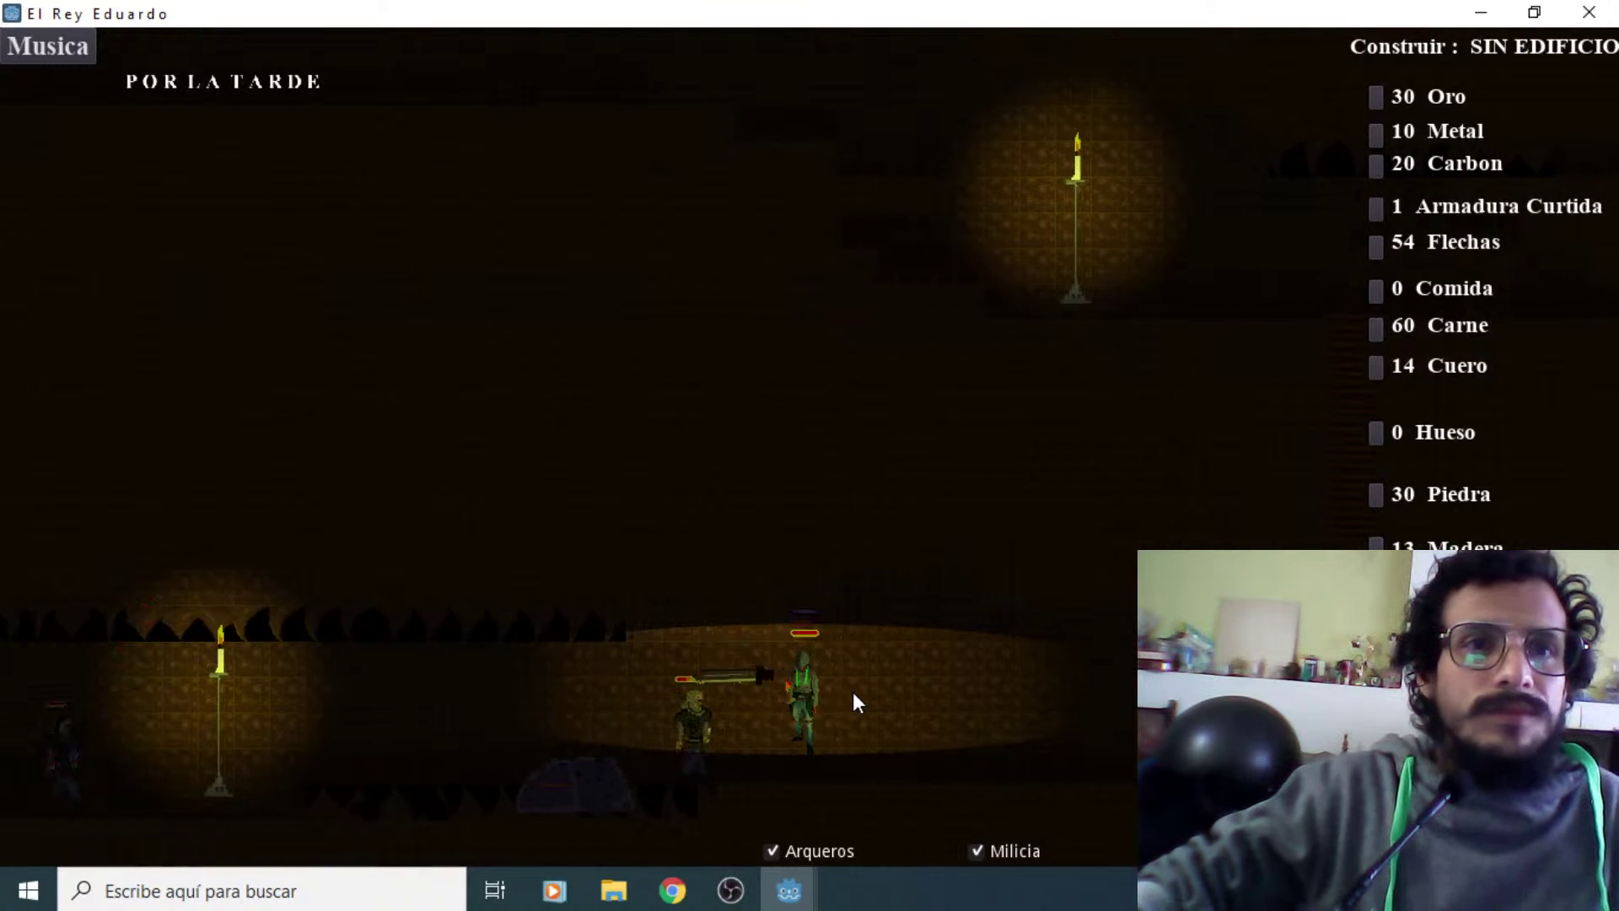
{"action": "key", "text": "space"}
{"action": "key", "text": "space"}
{"action": "key", "text": "space"}
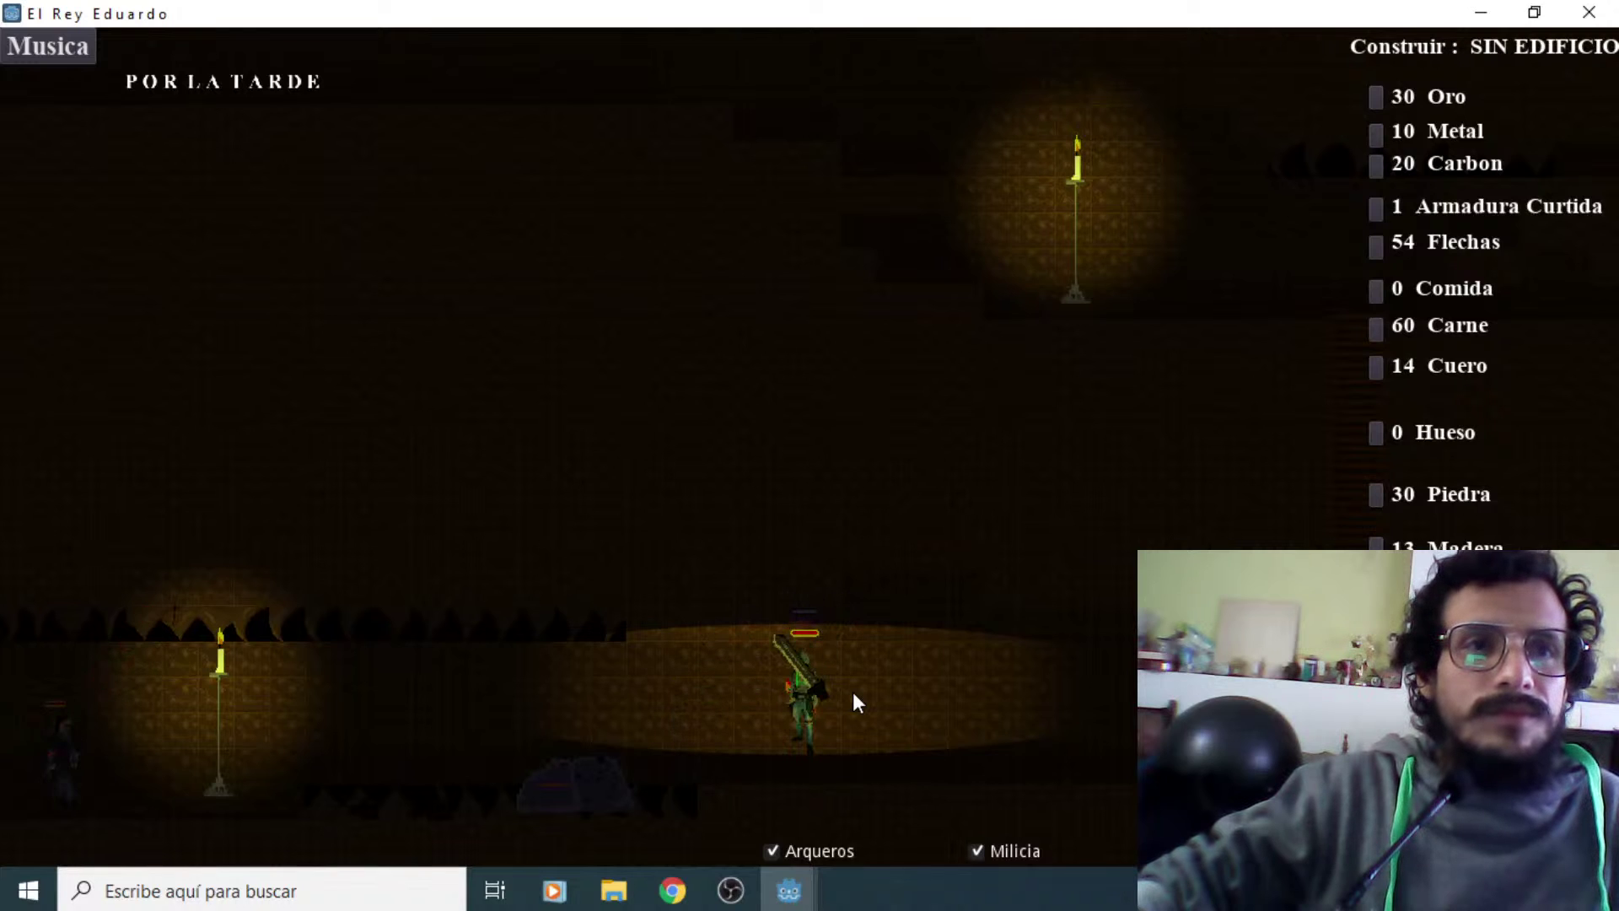
Shoot arrows at the second enemy beyond the candle, and fall back past the nearer rock deposit
{"action": "key", "text": "Left"}
{"action": "key", "text": "space"}
{"action": "key", "text": "space"}
{"action": "key", "text": "space"}
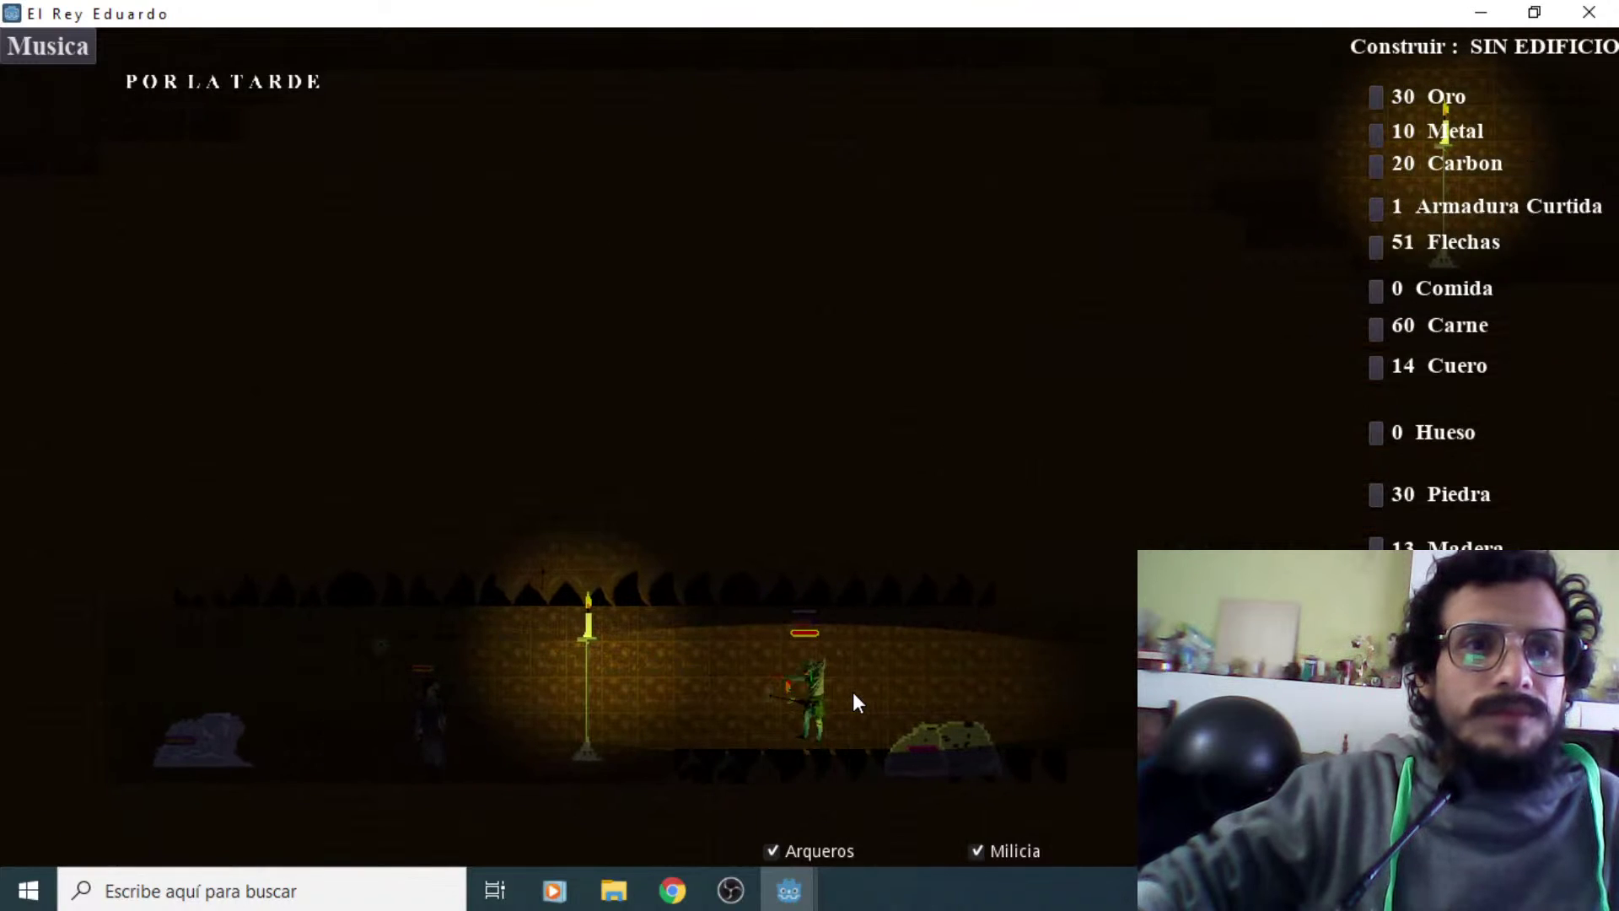
{"action": "key", "text": "Right"}
{"action": "key", "text": "space"}
{"action": "key", "text": "space"}
{"action": "key", "text": "space"}
{"action": "key", "text": "space"}
{"action": "key", "text": "space"}
{"action": "key", "text": "Right"}
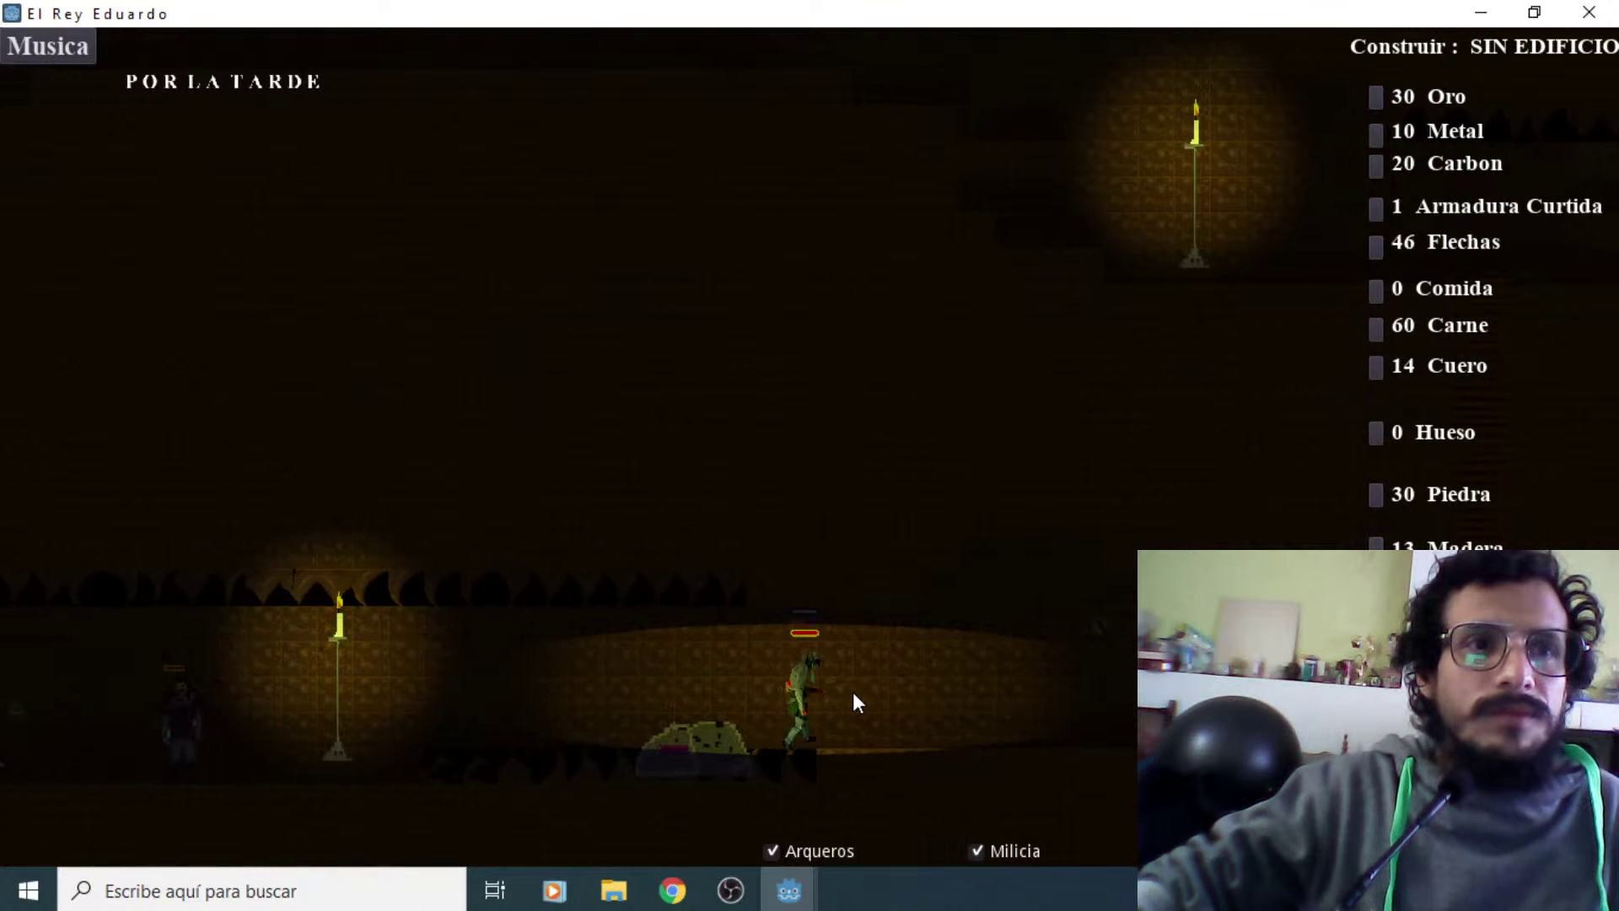
Turn back toward the second enemy and fire a volley of arrows from the nearer rock deposit
{"action": "key", "text": "Left"}
{"action": "key", "text": "space"}
{"action": "key", "text": "space"}
{"action": "key", "text": "space"}
{"action": "key", "text": "space"}
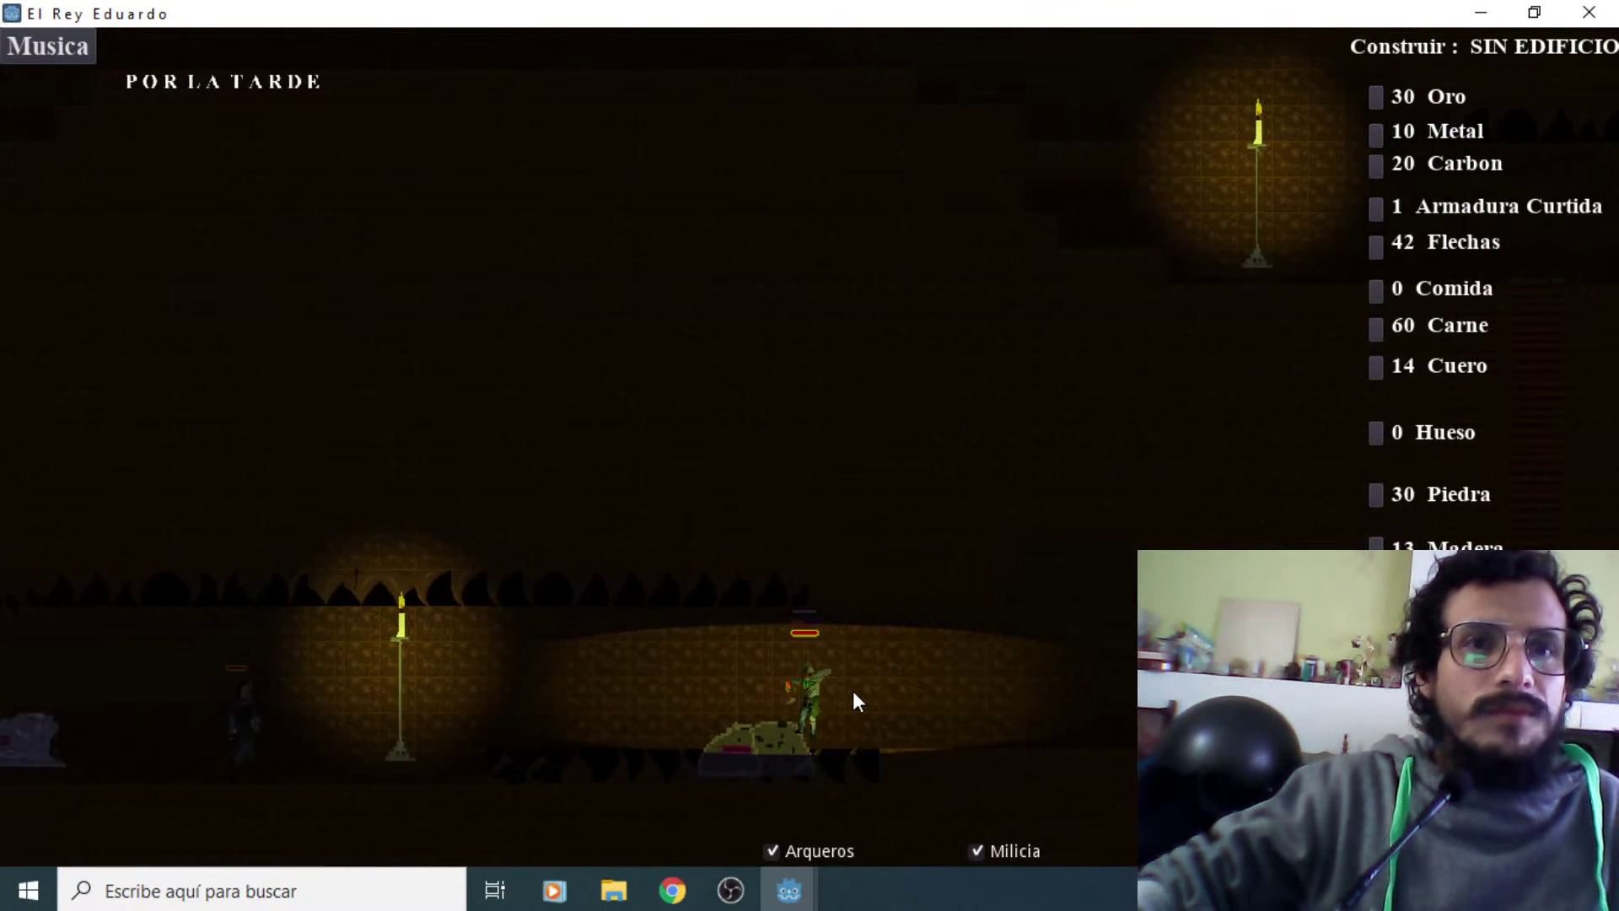
{"action": "key", "text": "space"}
{"action": "key", "text": "space"}
{"action": "key", "text": "space"}
{"action": "key", "text": "space"}
{"action": "key", "text": "Left"}
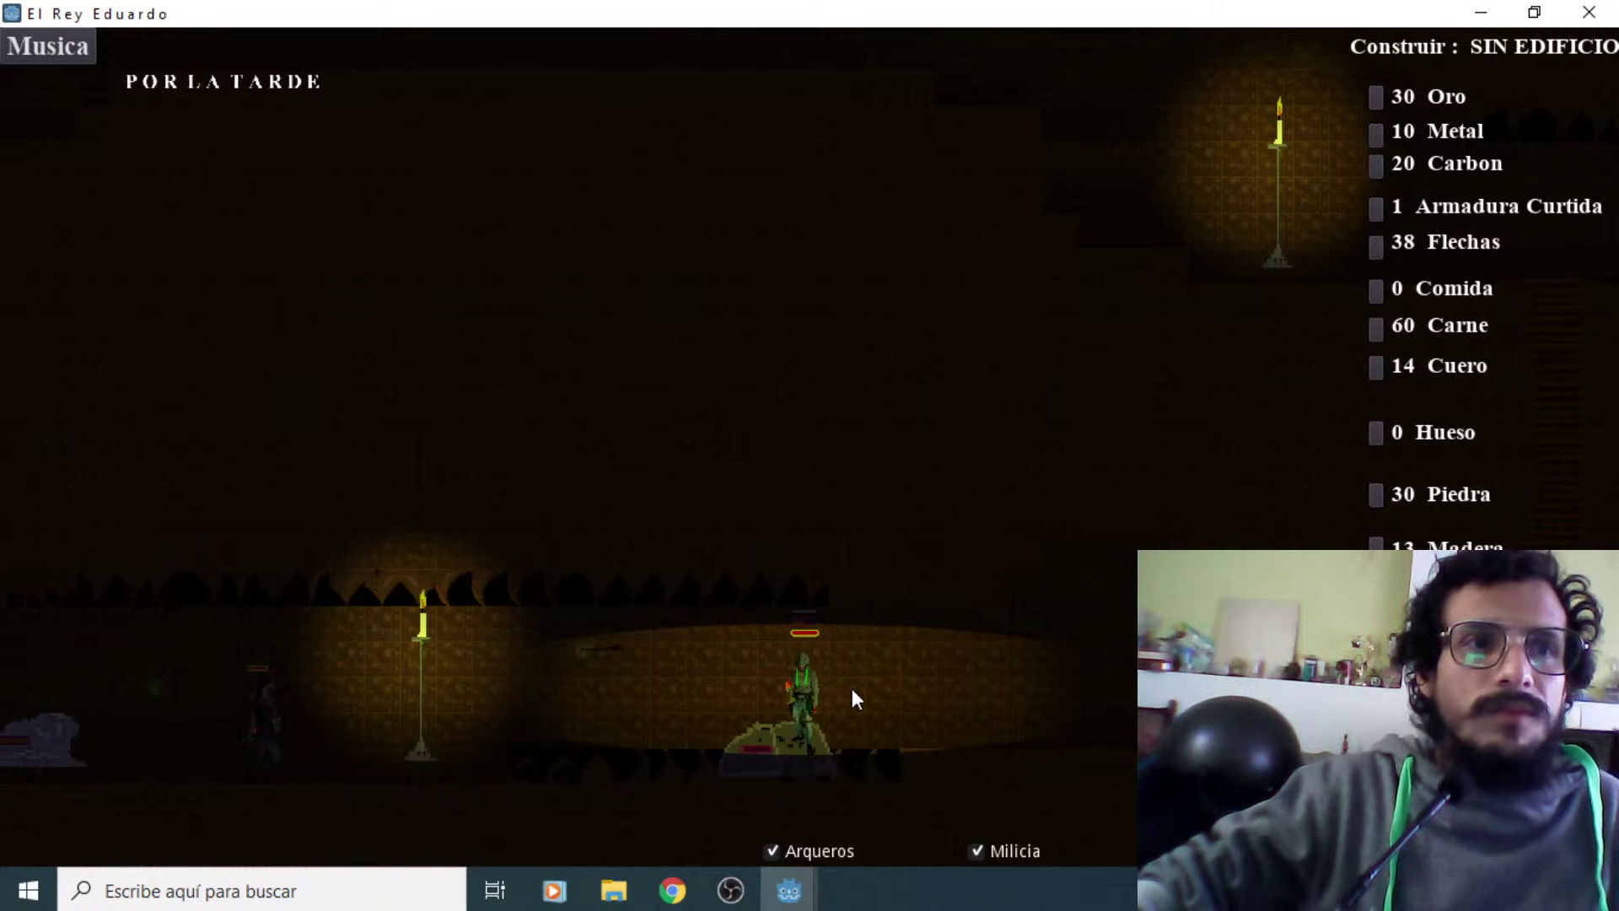
Finish off the remaining enemy with the sword near the candle, and collect the dropped Flechas
{"action": "key", "text": "Left"}
{"action": "key", "text": "space"}
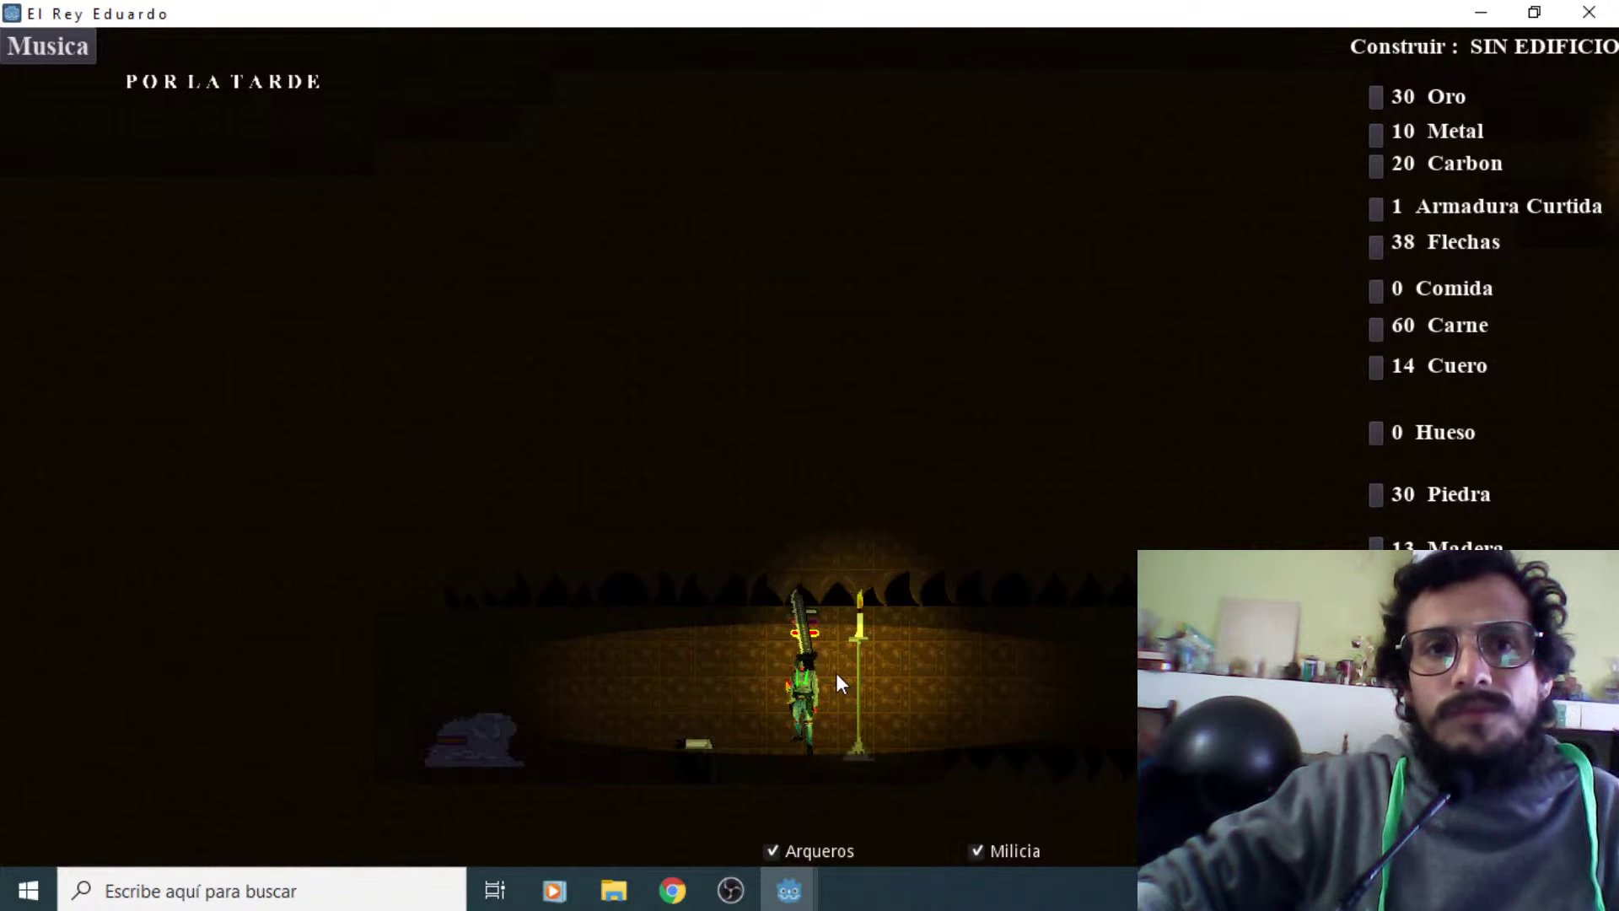
{"action": "key", "text": "Left"}
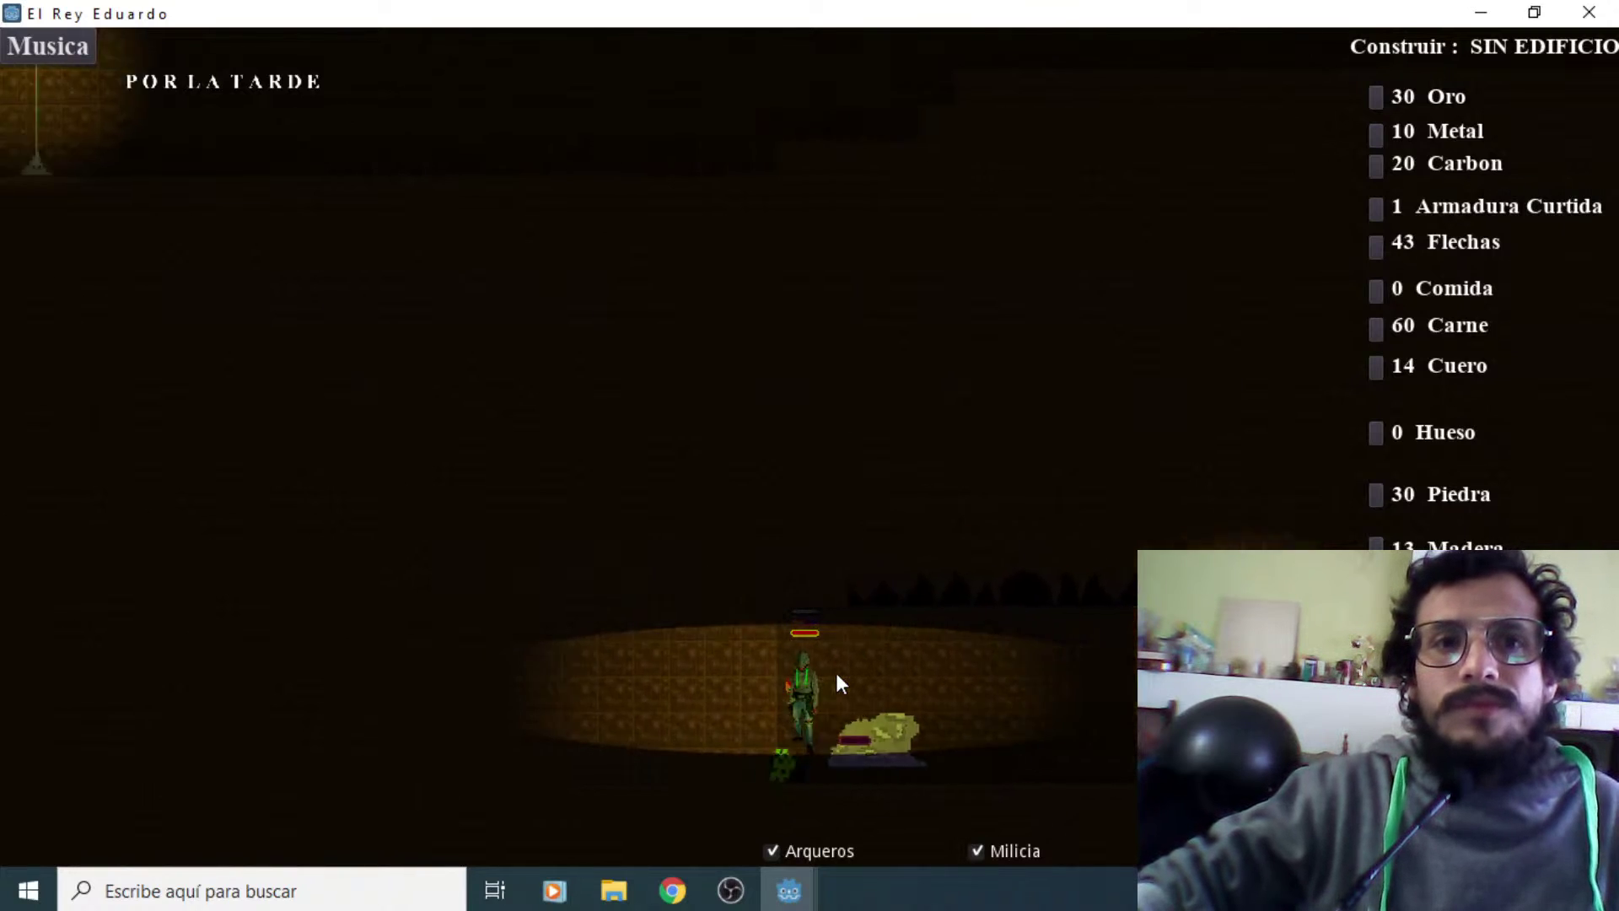
Gather Metal up to 50 and Carbon up to 60 around the deposit at the tunnel's end
{"action": "key", "text": "Right"}
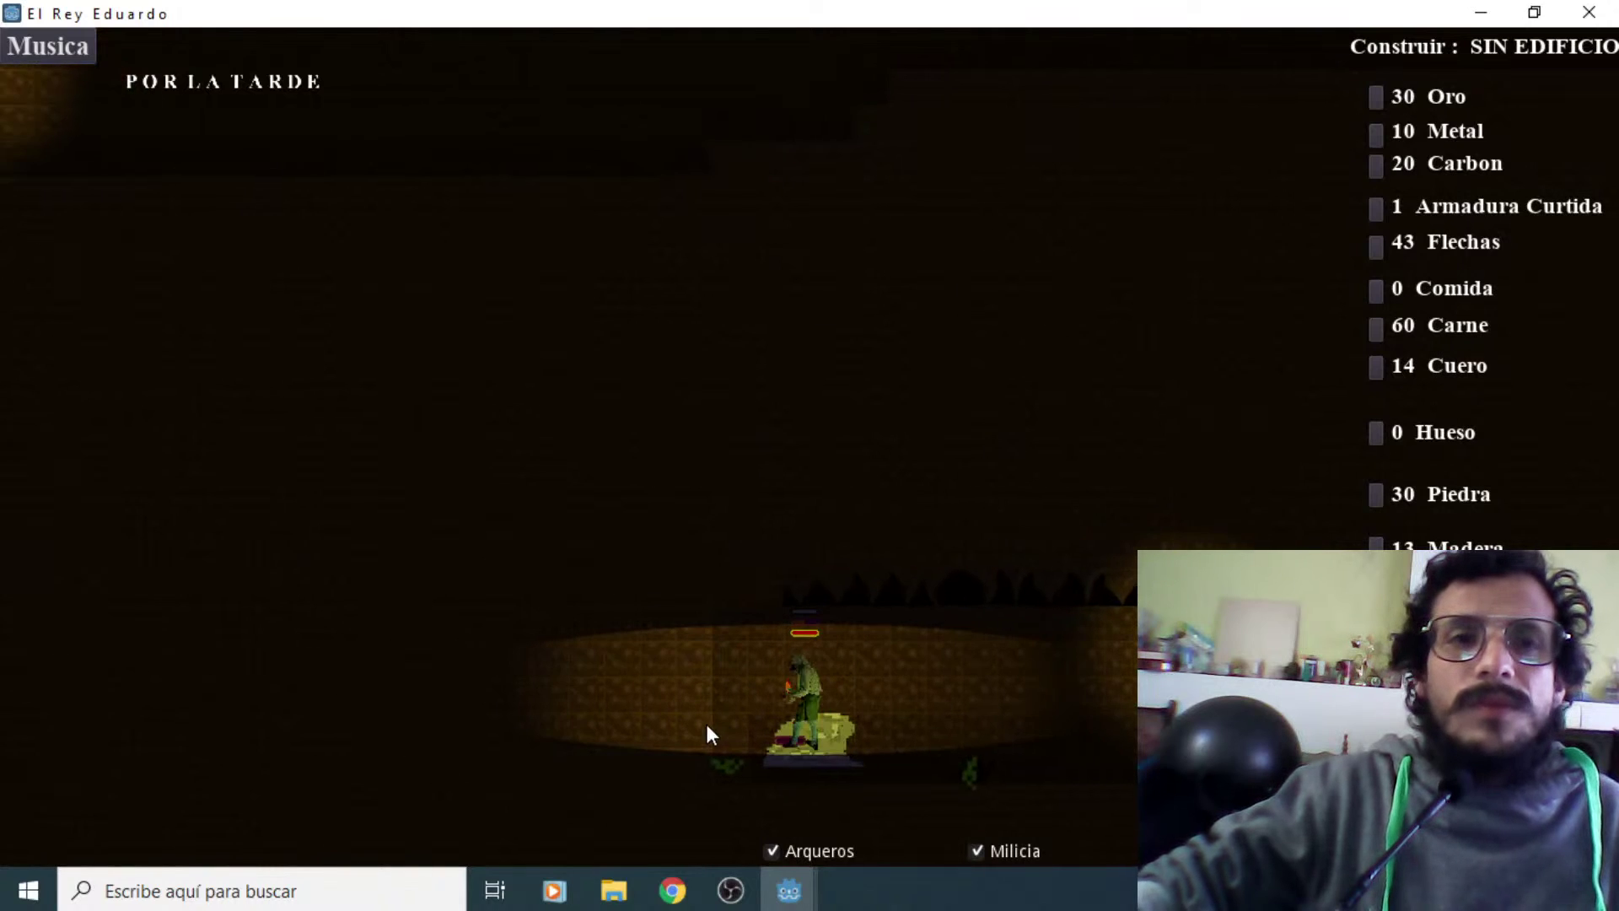
{"action": "key", "text": "Left"}
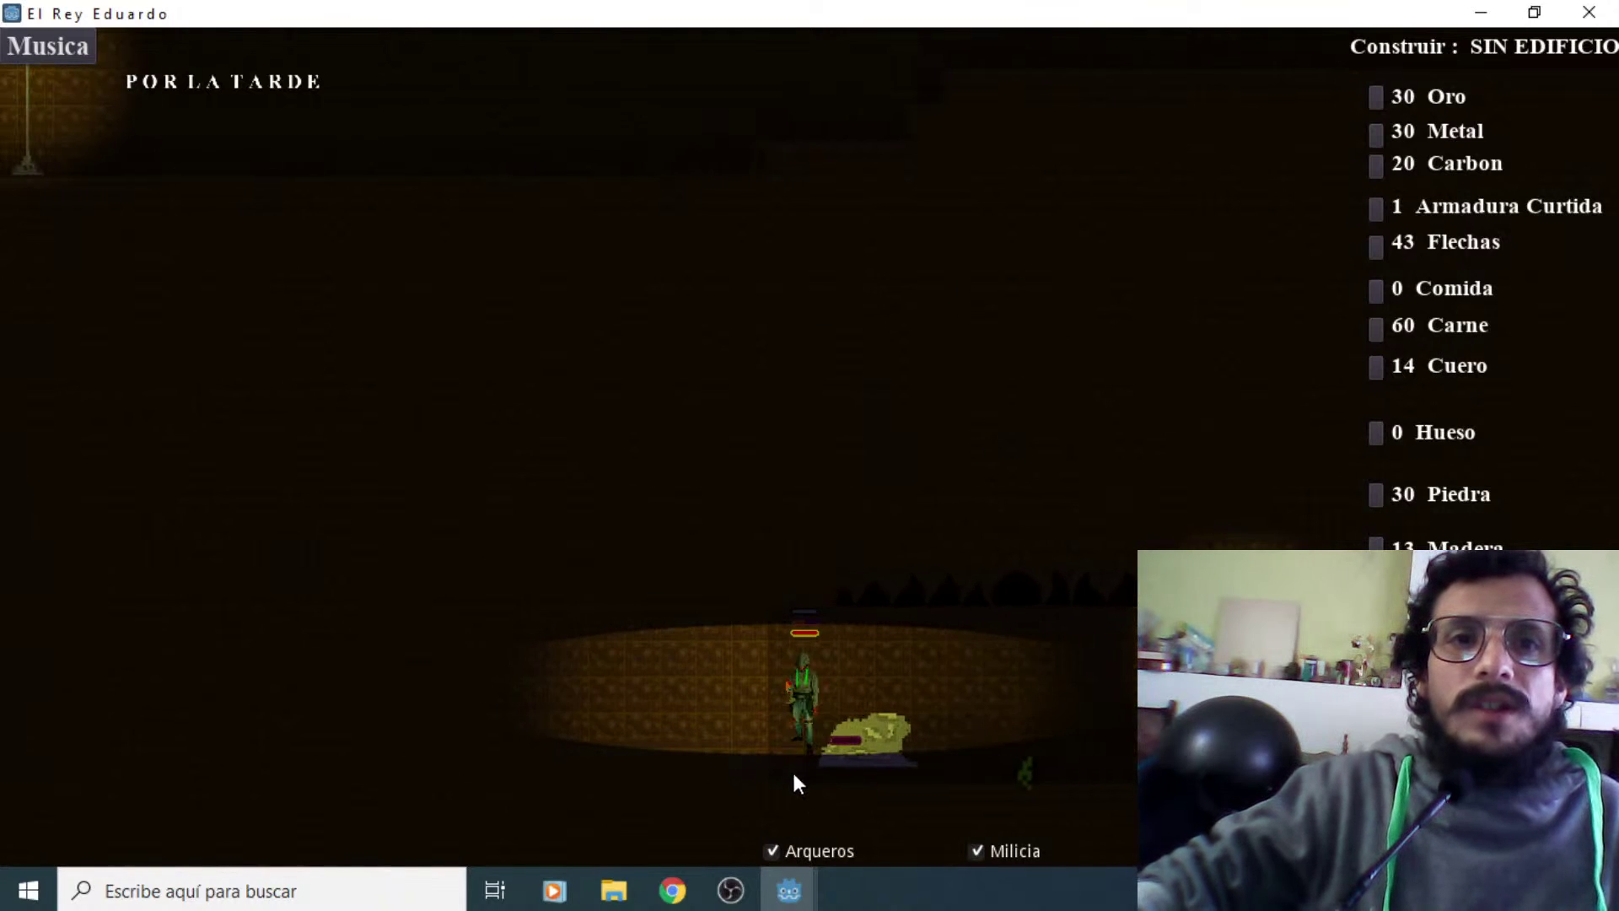
{"action": "key", "text": "Right"}
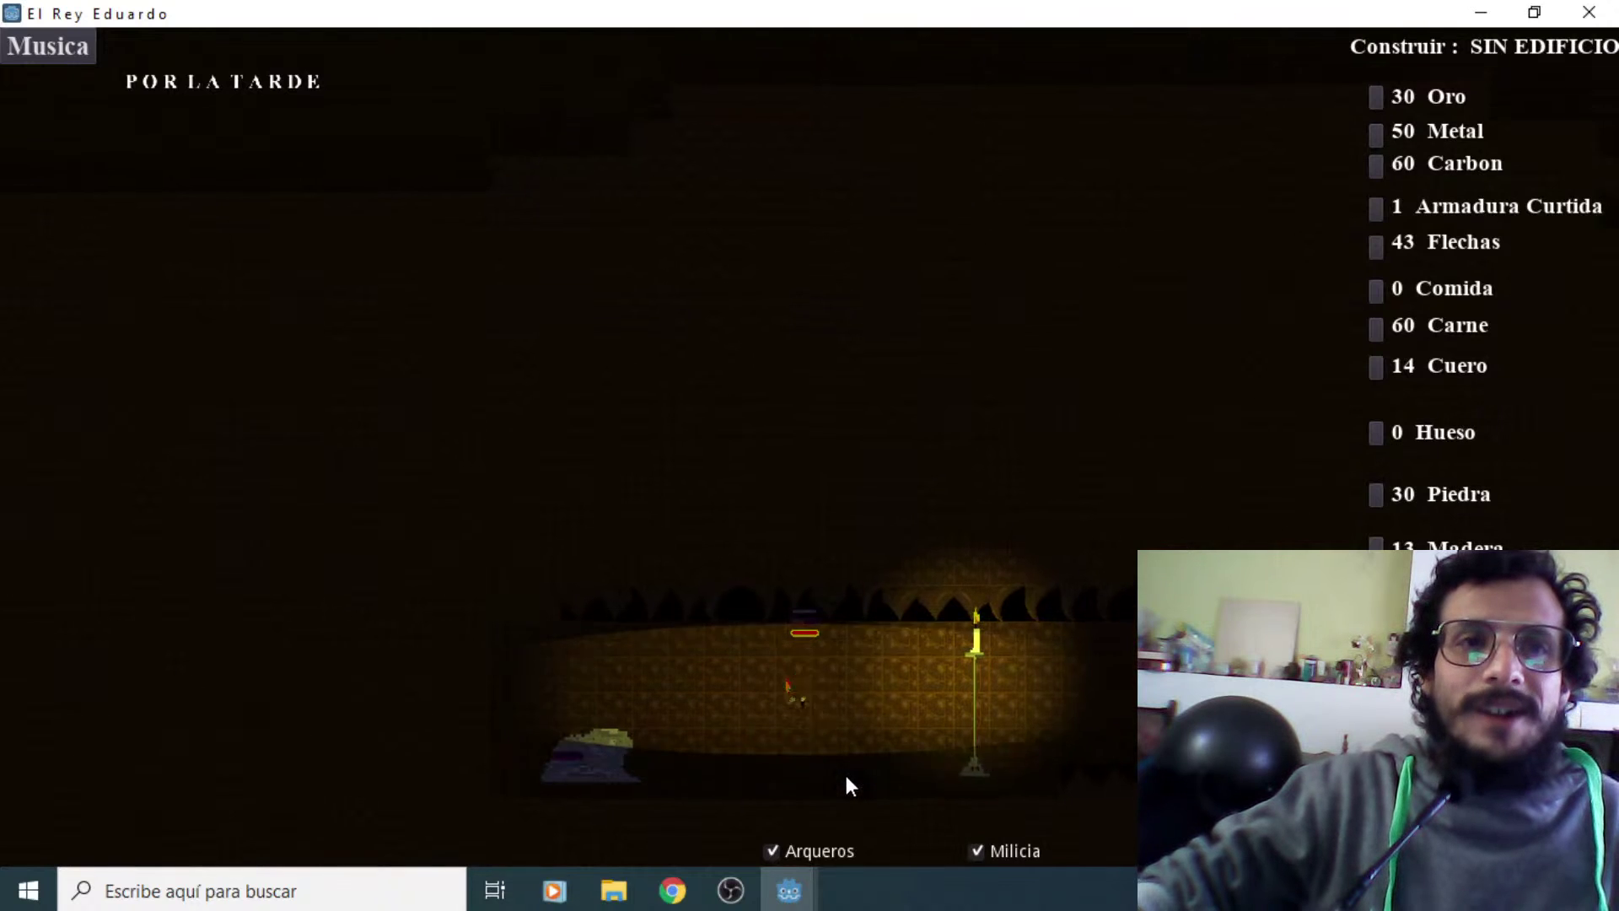
Visit the spotted deposit past the candle, return to the tunnel's end, and gather Carbon up to 100
{"action": "key", "text": "Right"}
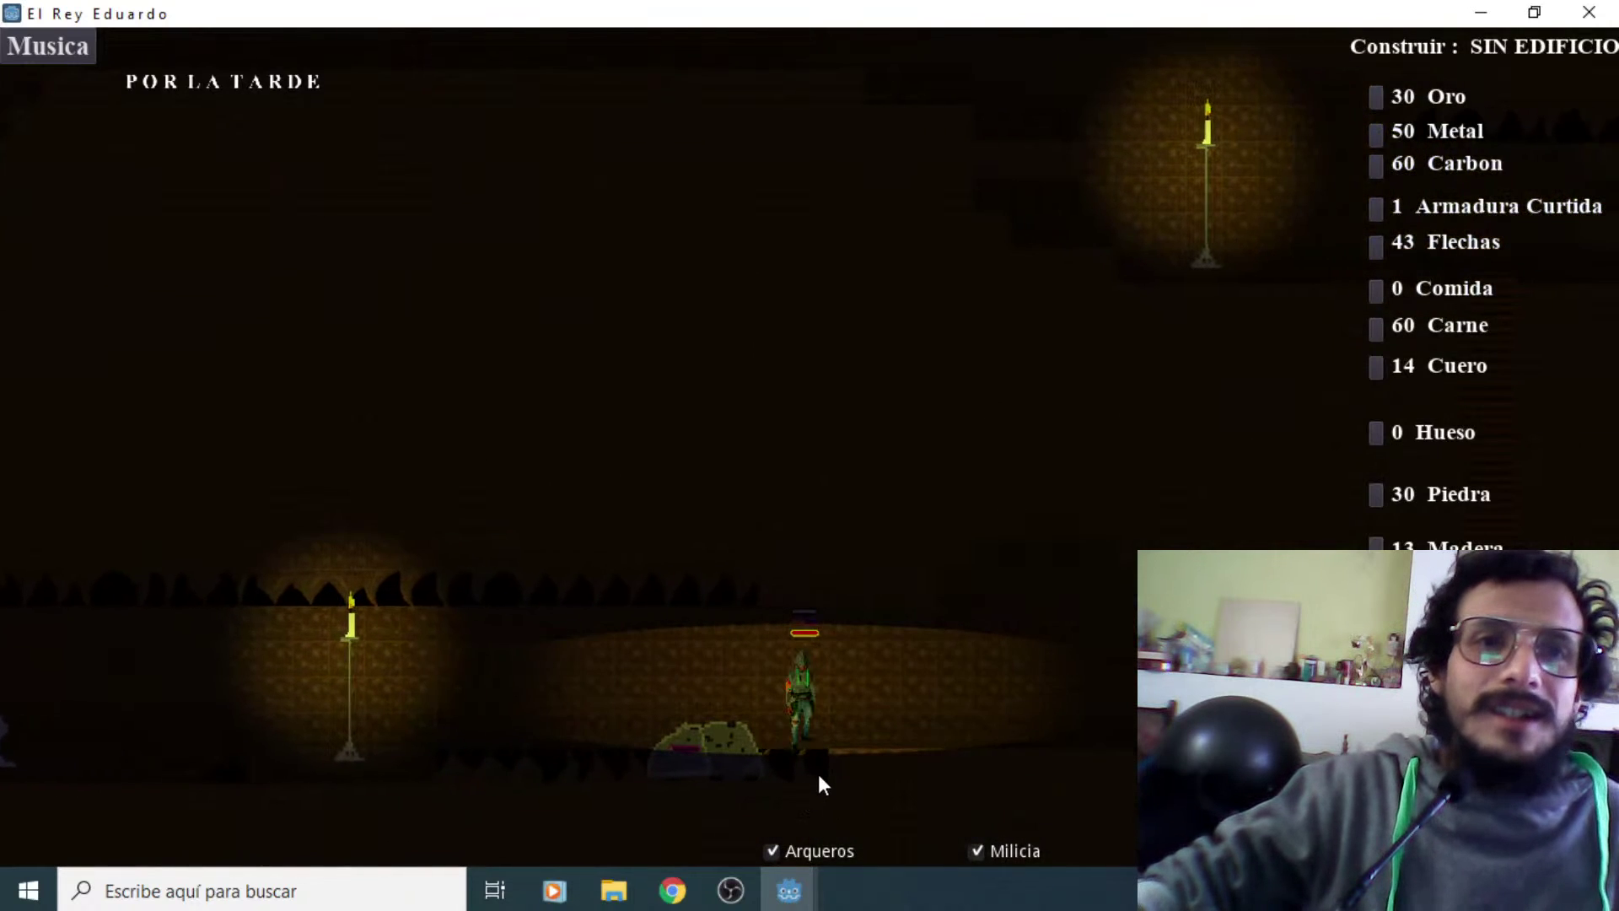
{"action": "key", "text": "Left"}
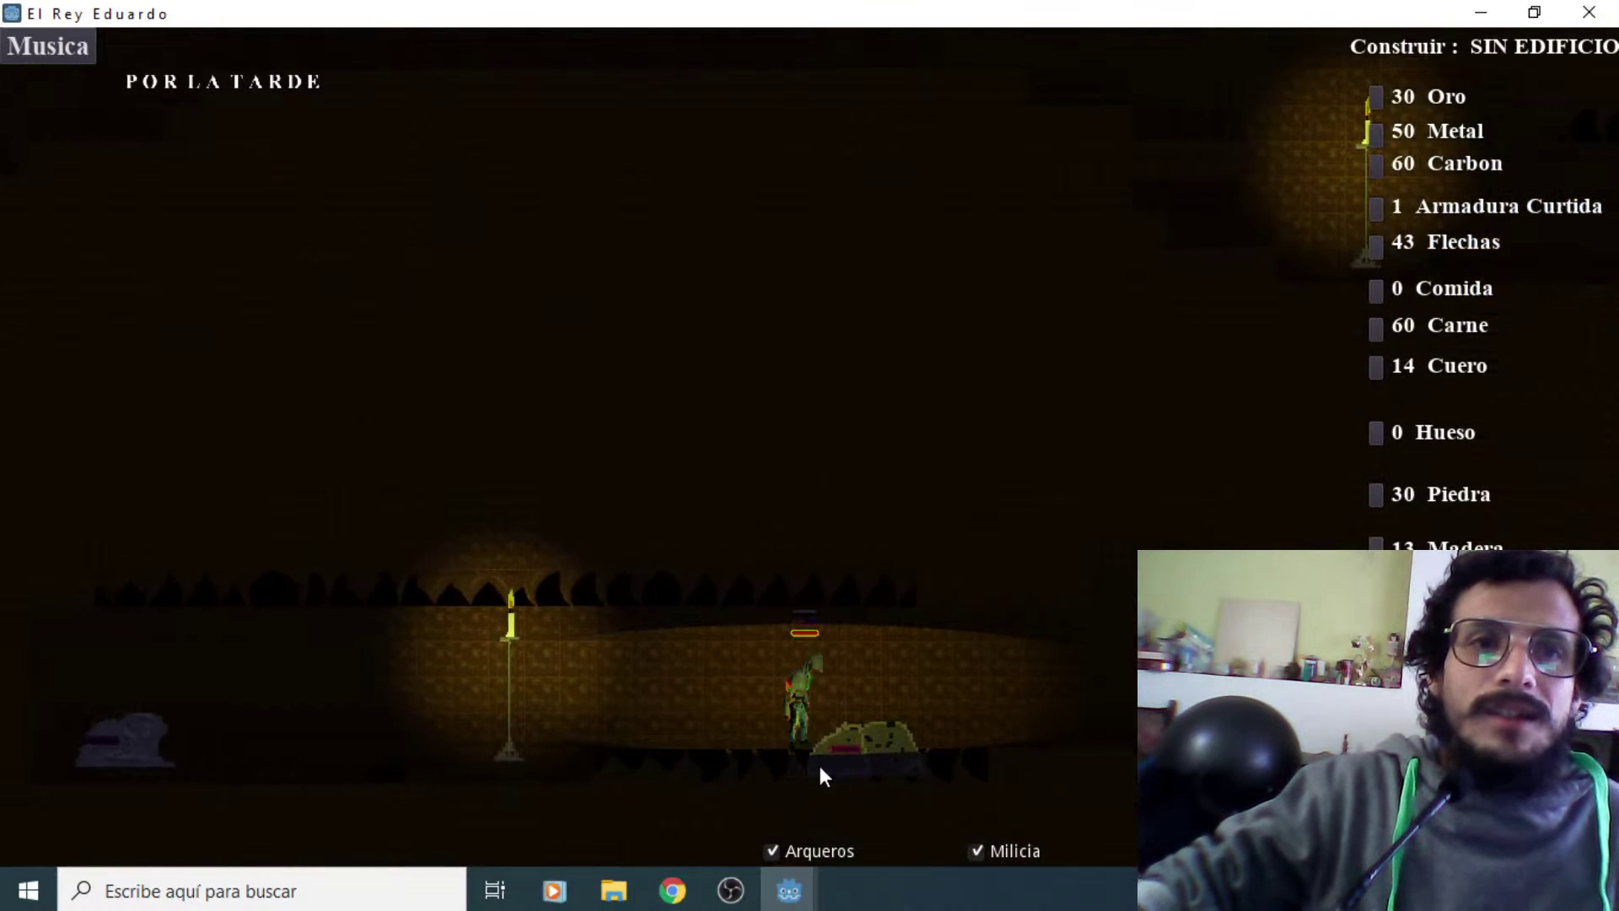
{"action": "key", "text": "Left"}
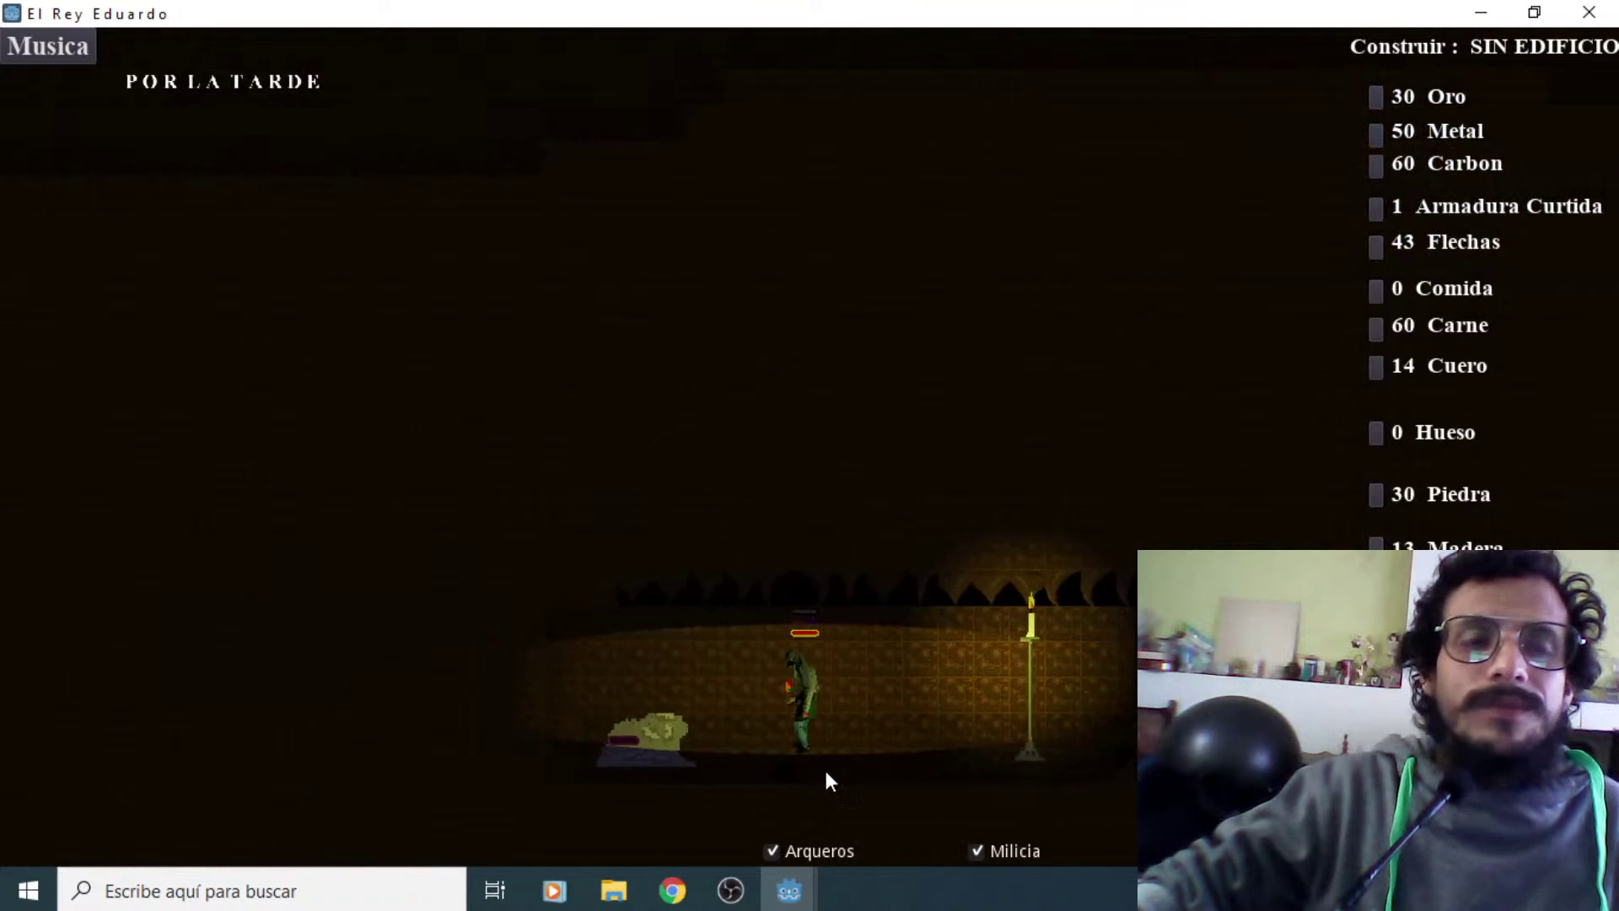
{"action": "key", "text": "Left"}
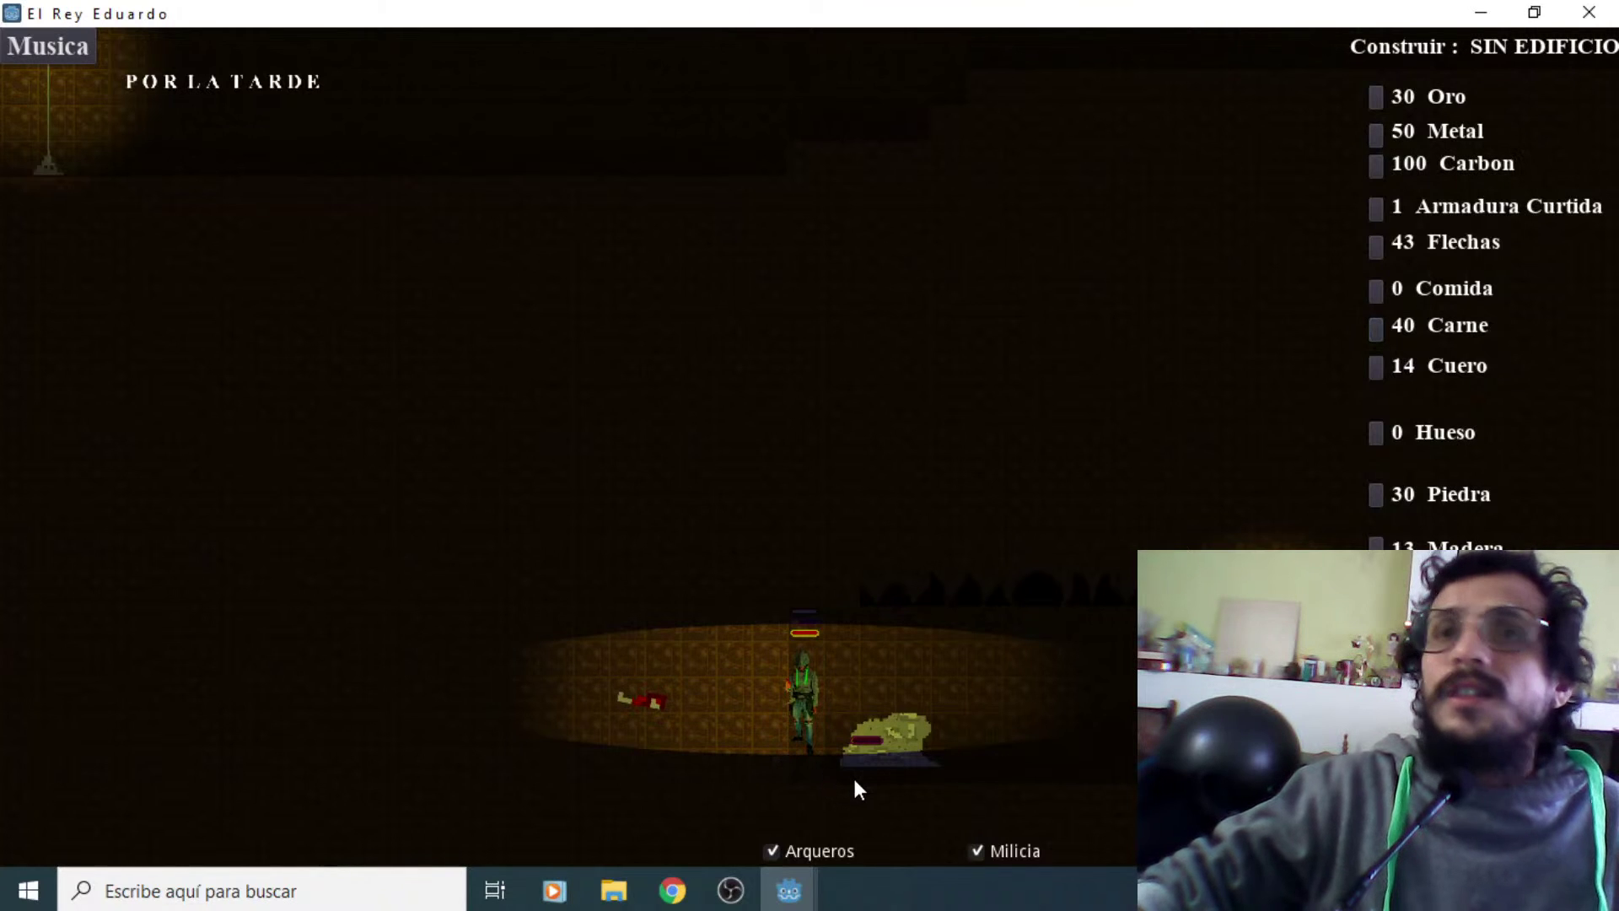
Walk between the spotted deposit past the candle and the one at the tunnel's end to examine both
{"action": "key", "text": "d"}
{"action": "key", "text": "d"}
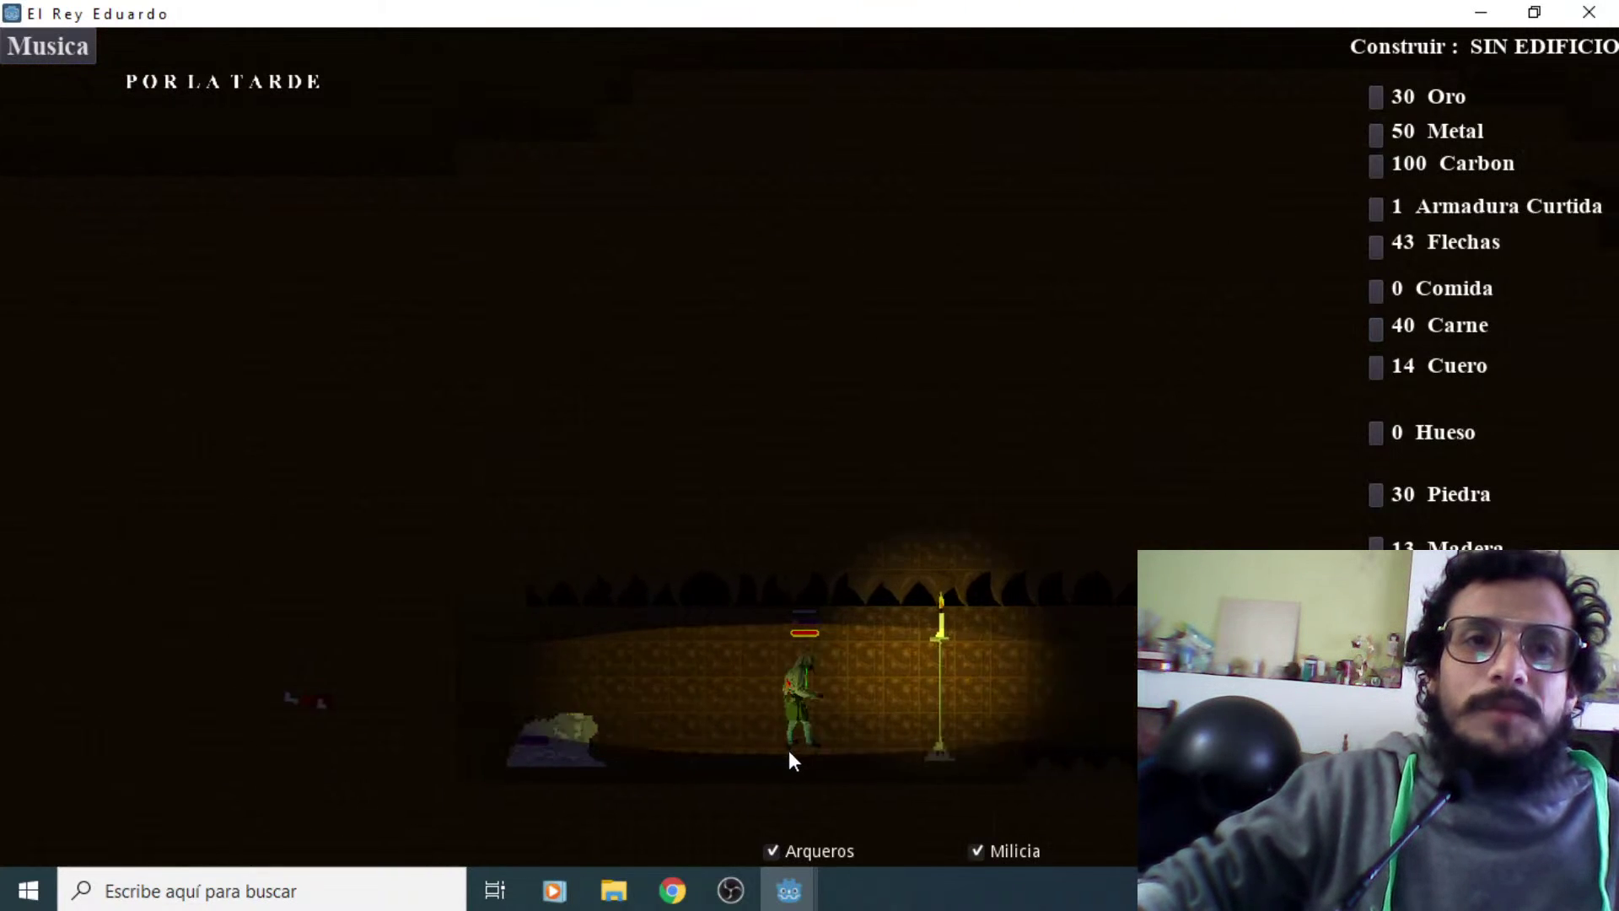
{"action": "key", "text": "d"}
{"action": "key", "text": "a"}
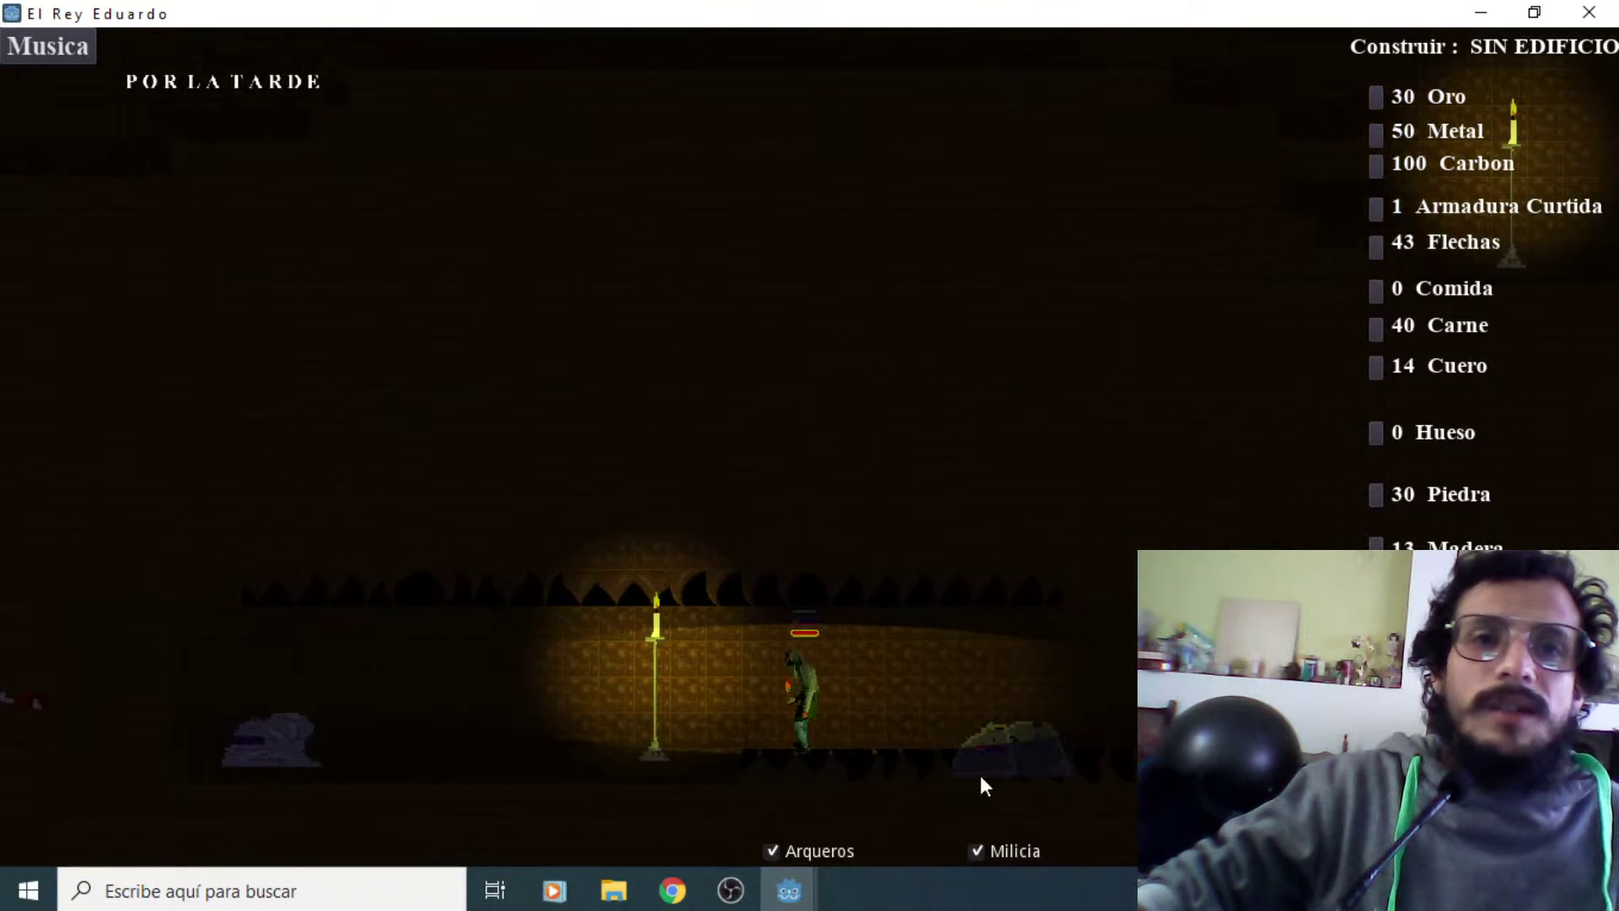
{"action": "key", "text": "d"}
{"action": "key", "text": "d"}
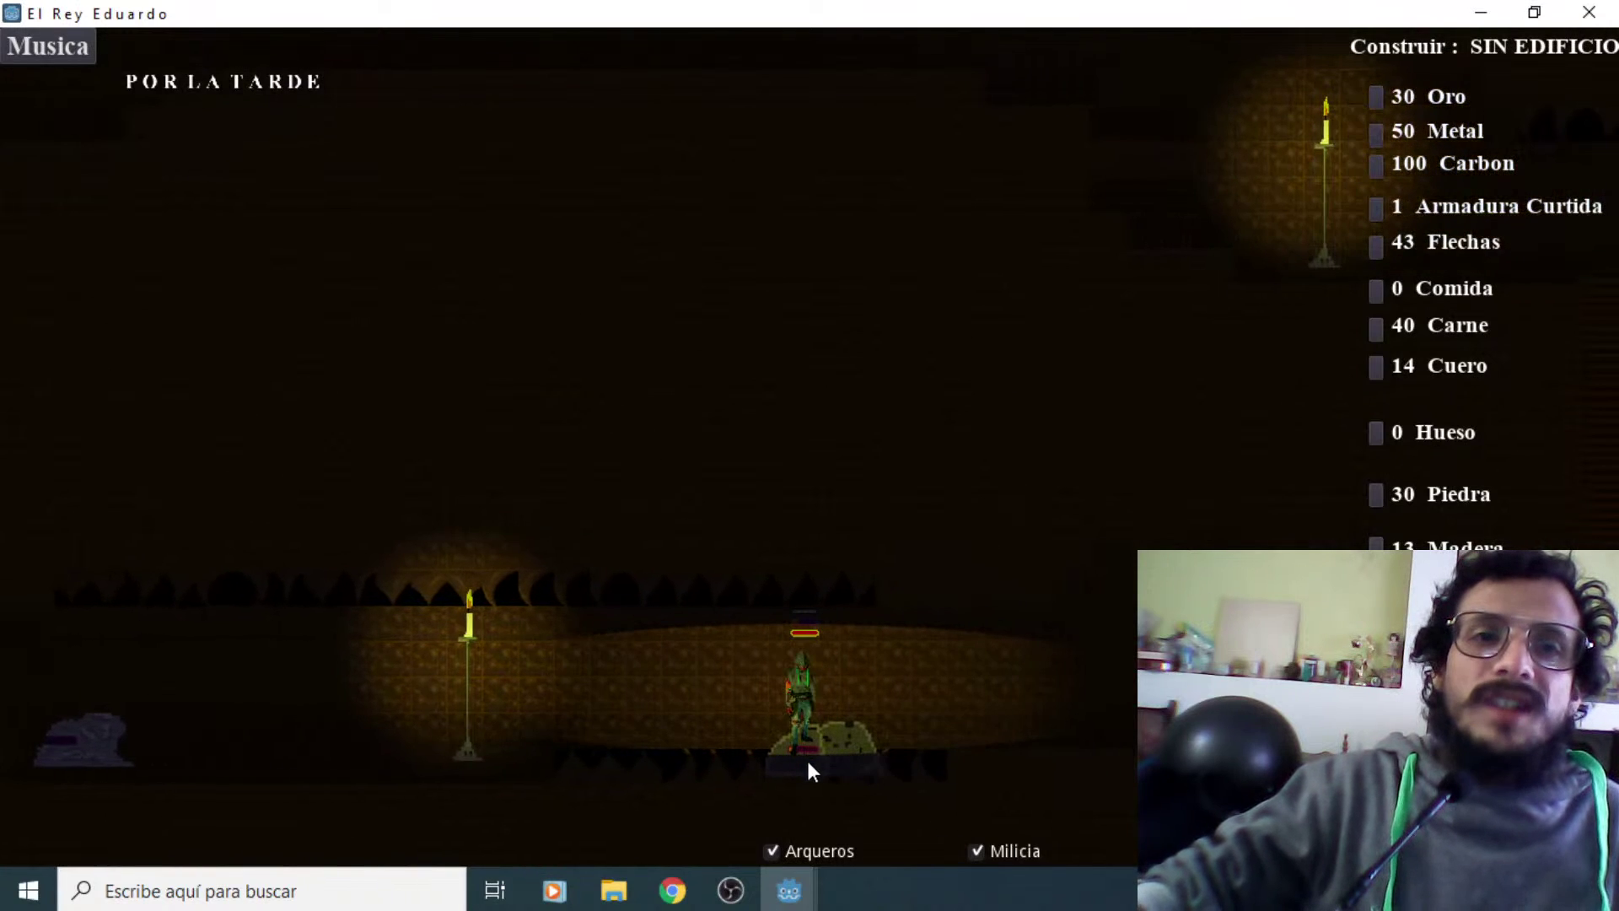
{"action": "key", "text": "a"}
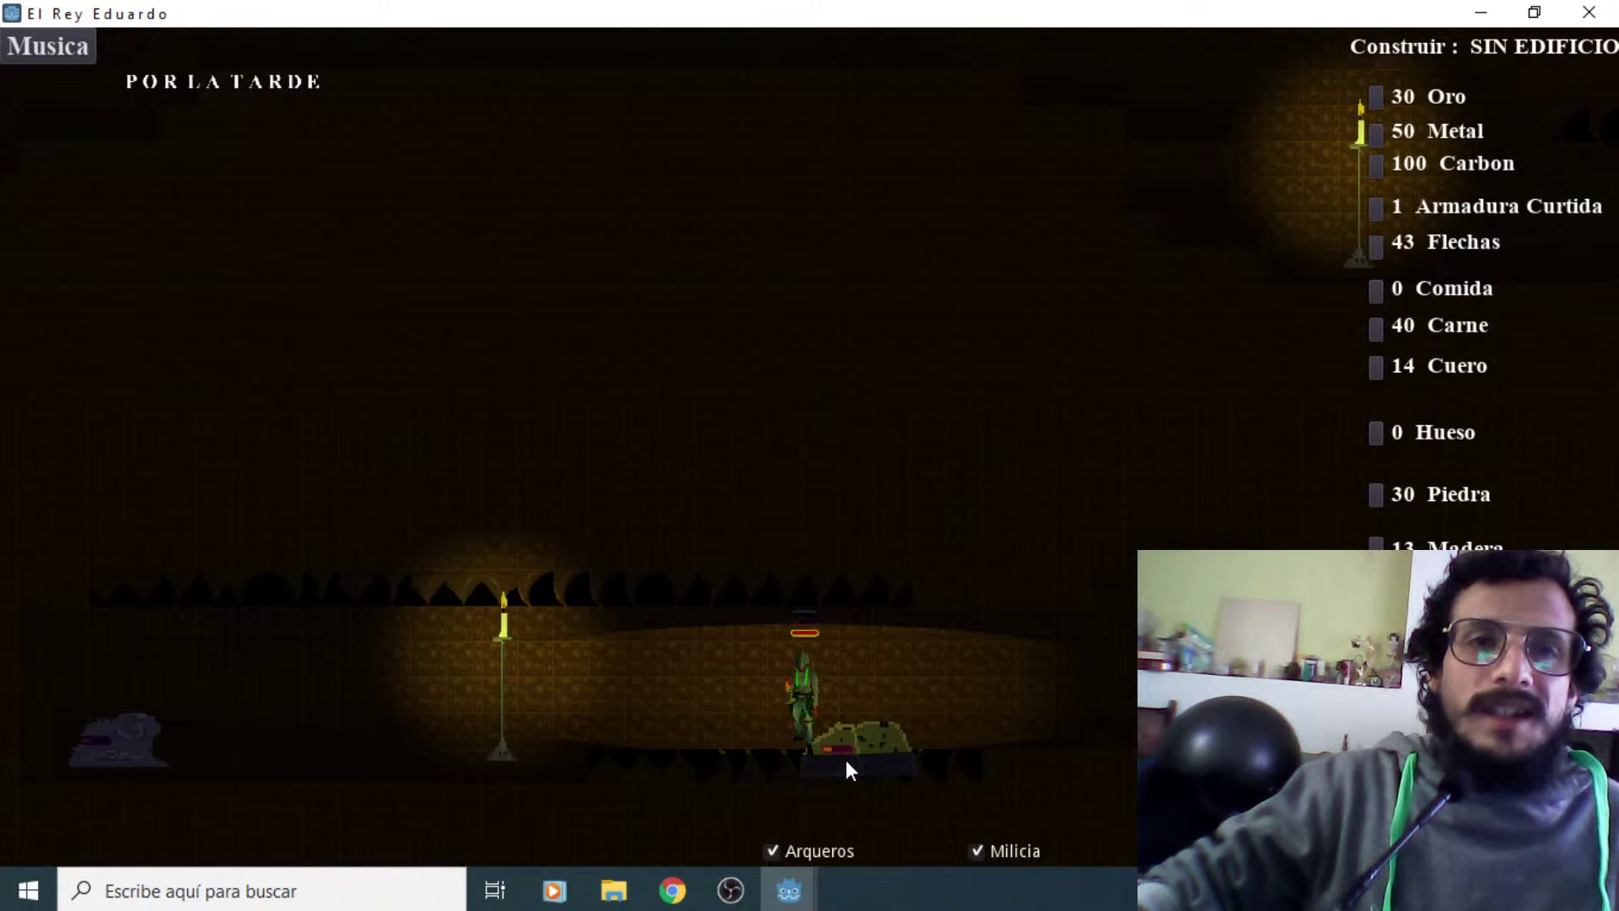
{"action": "key", "text": "d"}
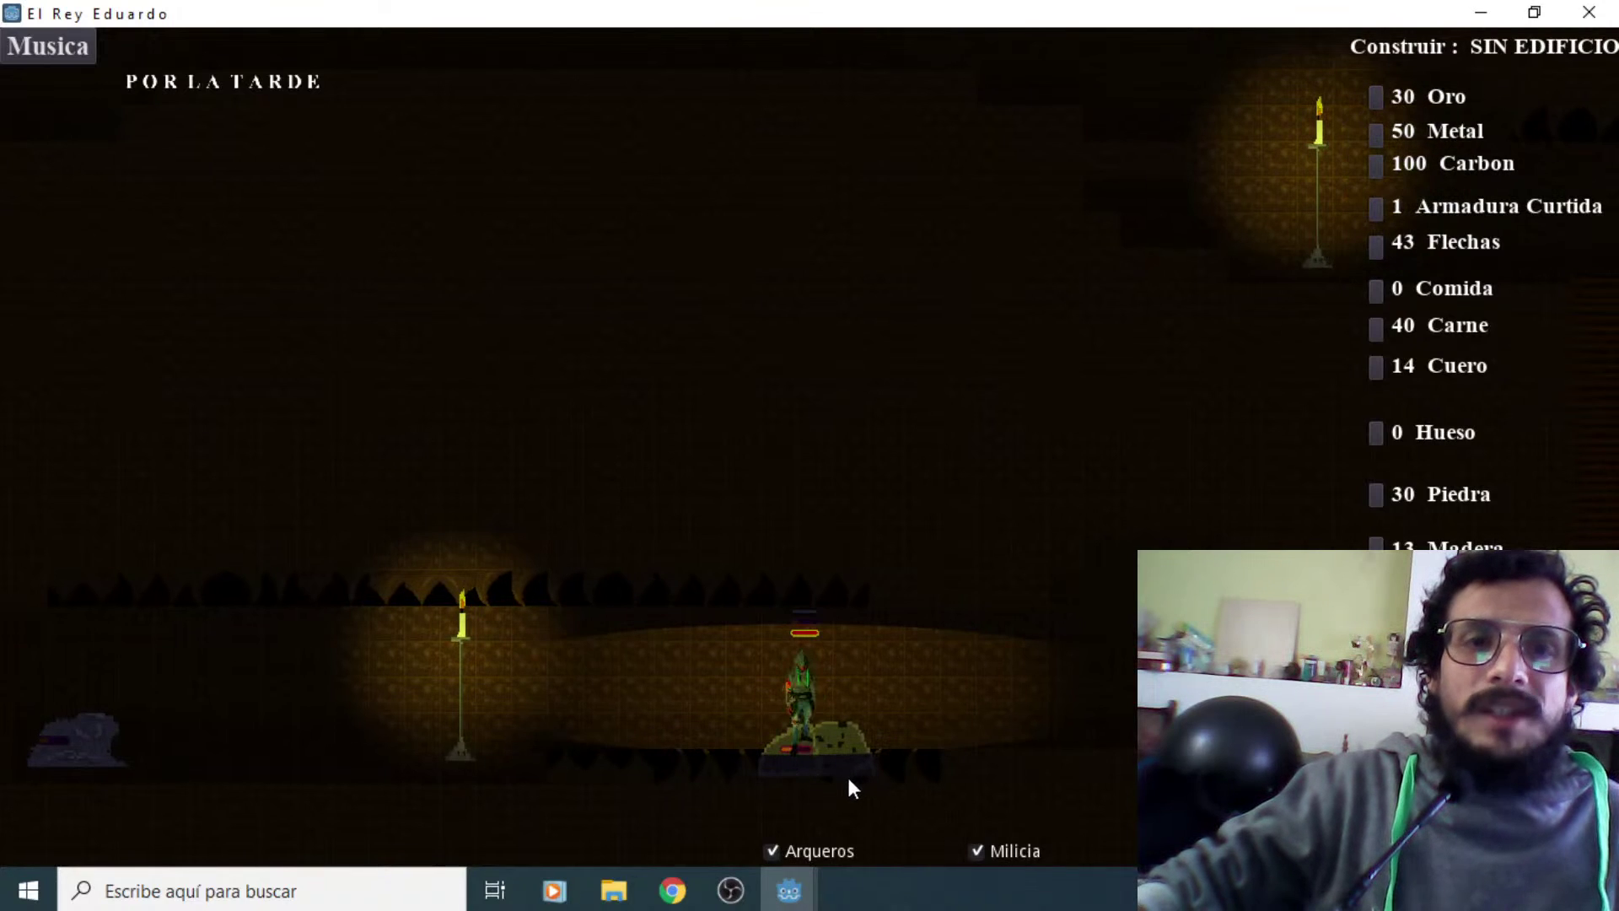
{"action": "key", "text": "a"}
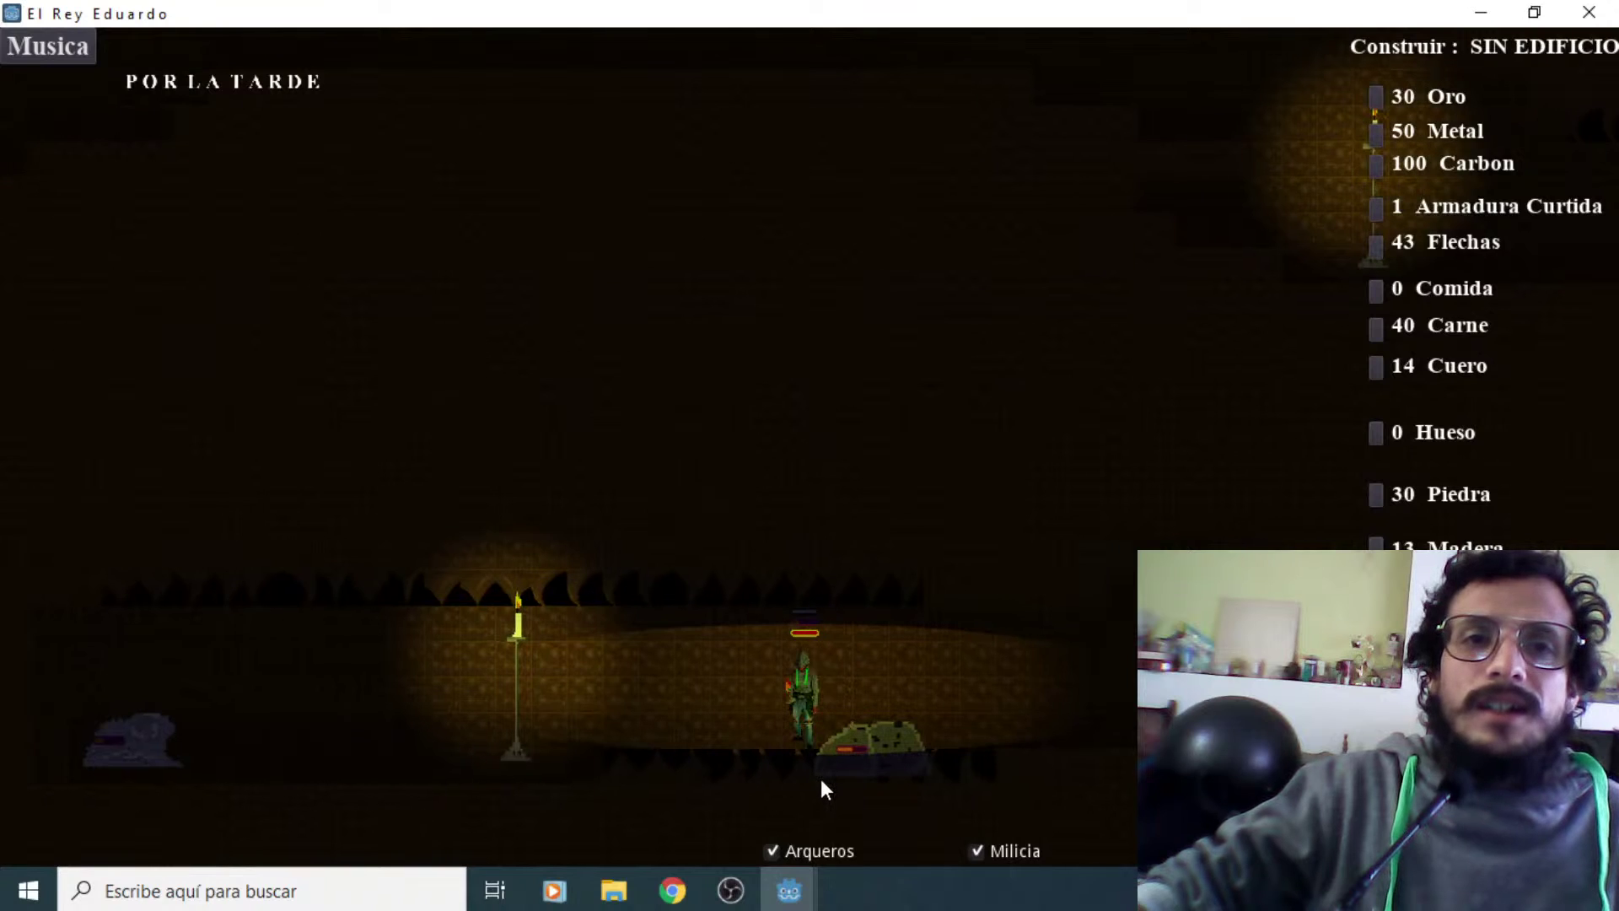
{"action": "key", "text": "a"}
{"action": "key", "text": "a"}
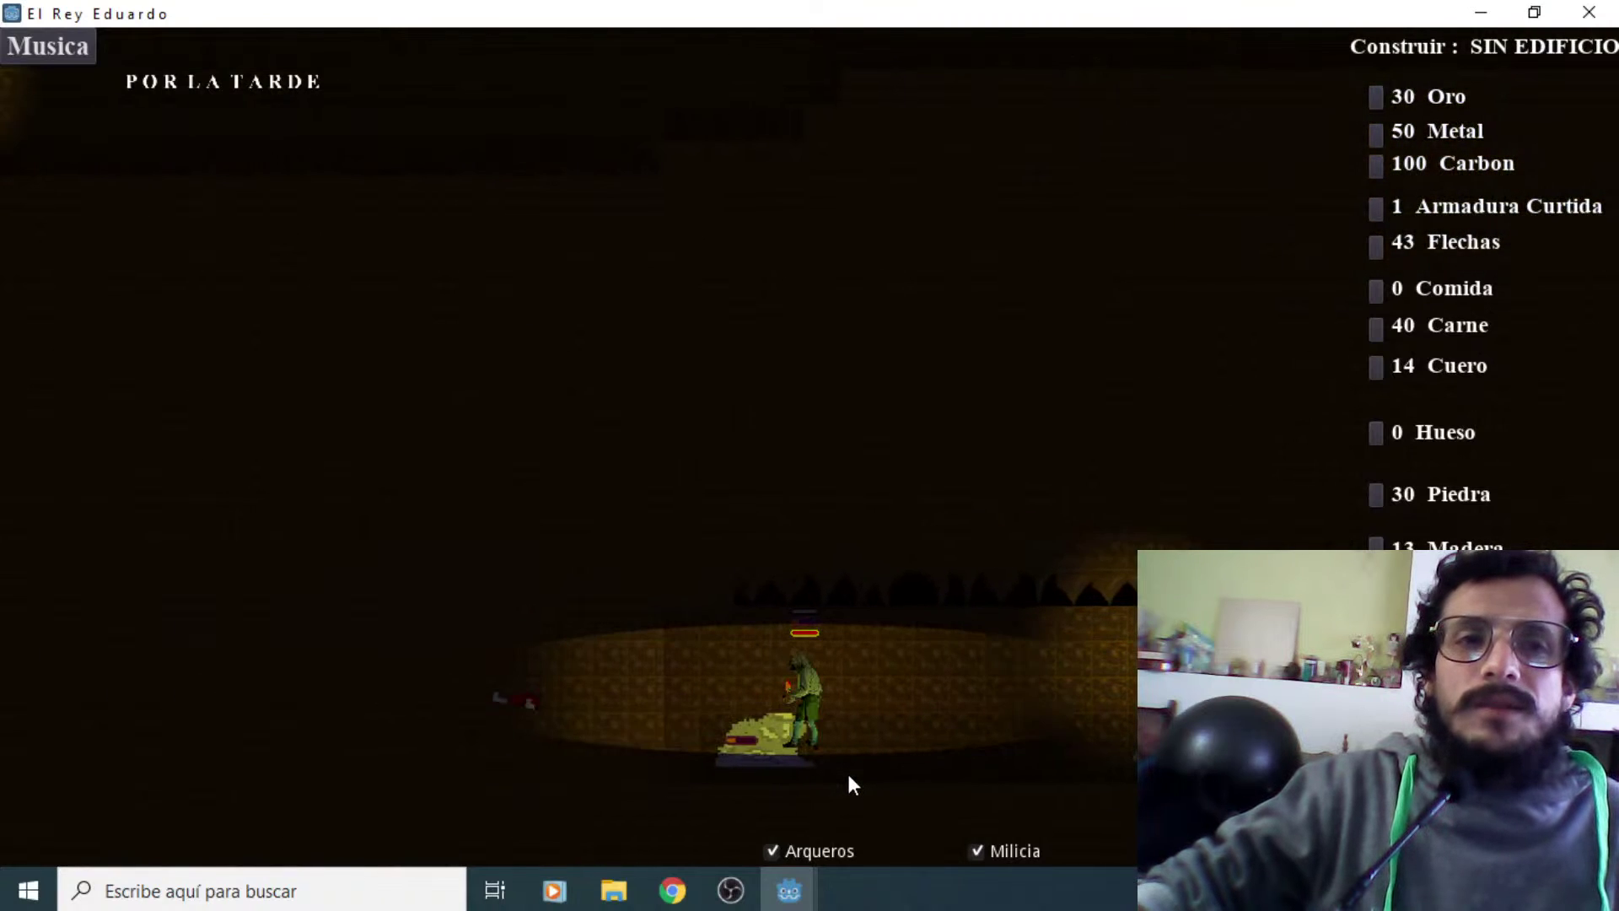
Walk from the deposit at the tunnel's end back to the ladder, and climb to the candlelit upper tunnel
{"action": "key", "text": "d"}
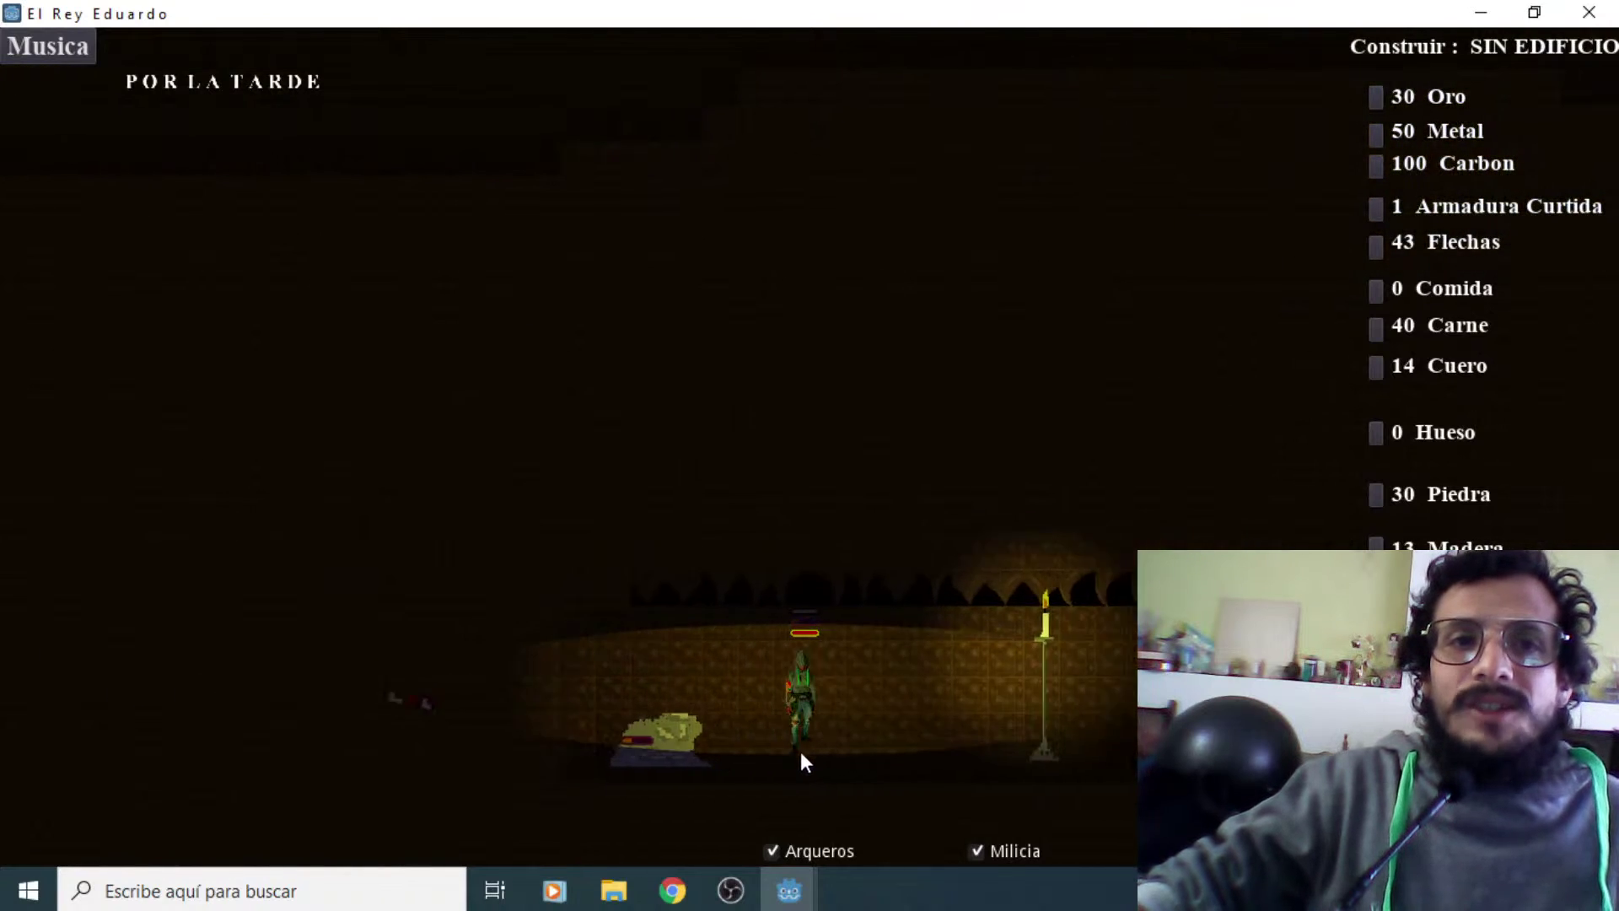
{"action": "key", "text": "d"}
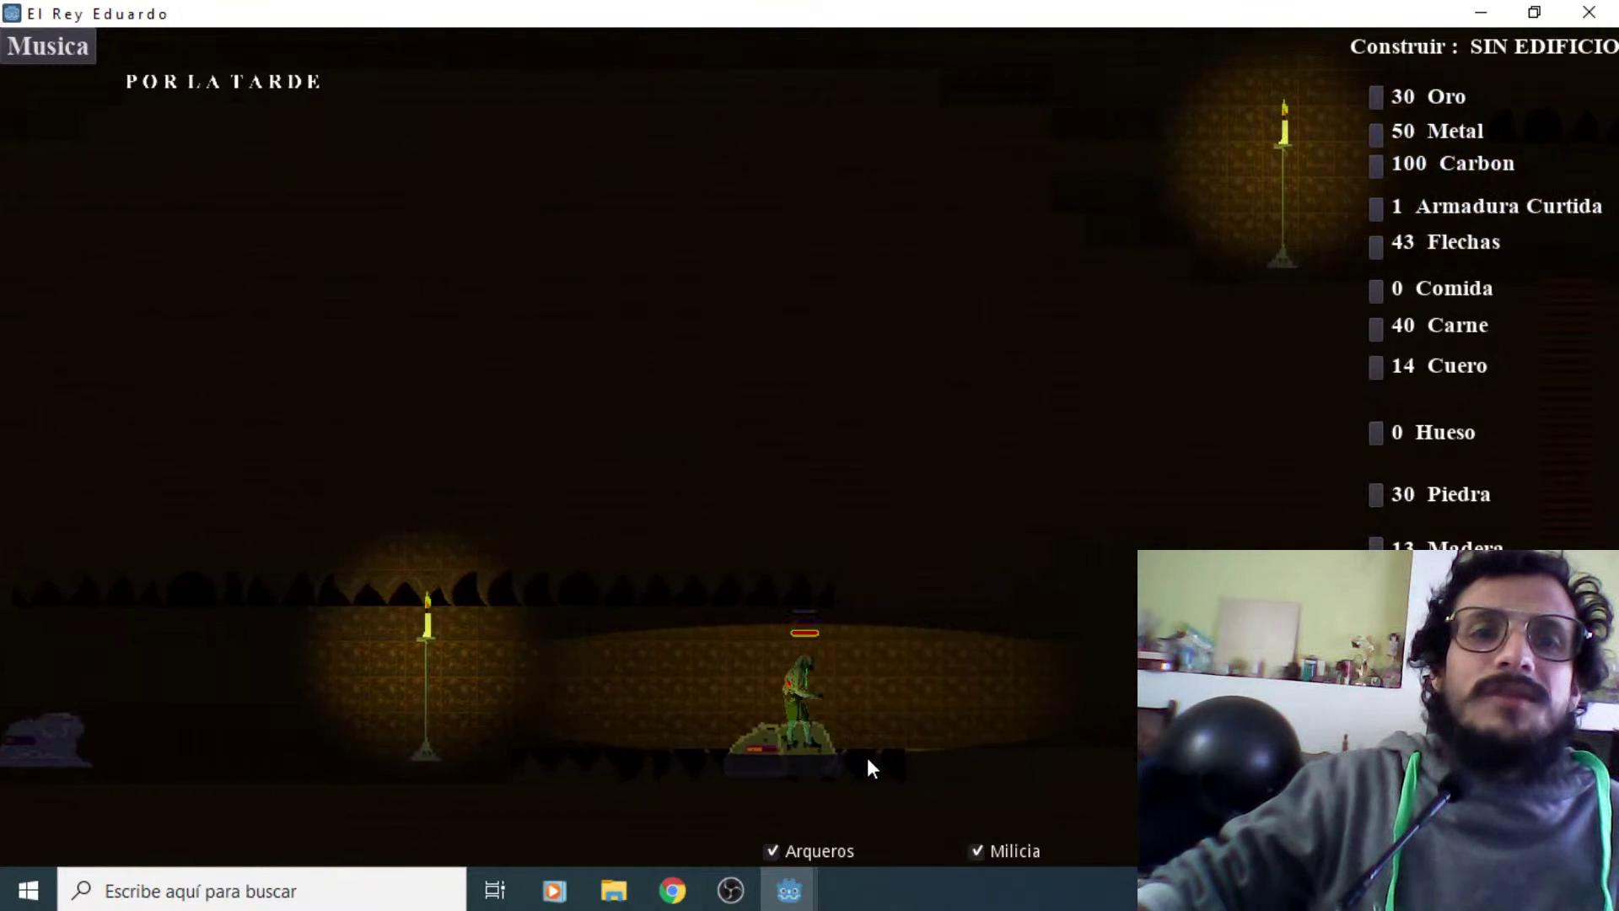
{"action": "key", "text": "d"}
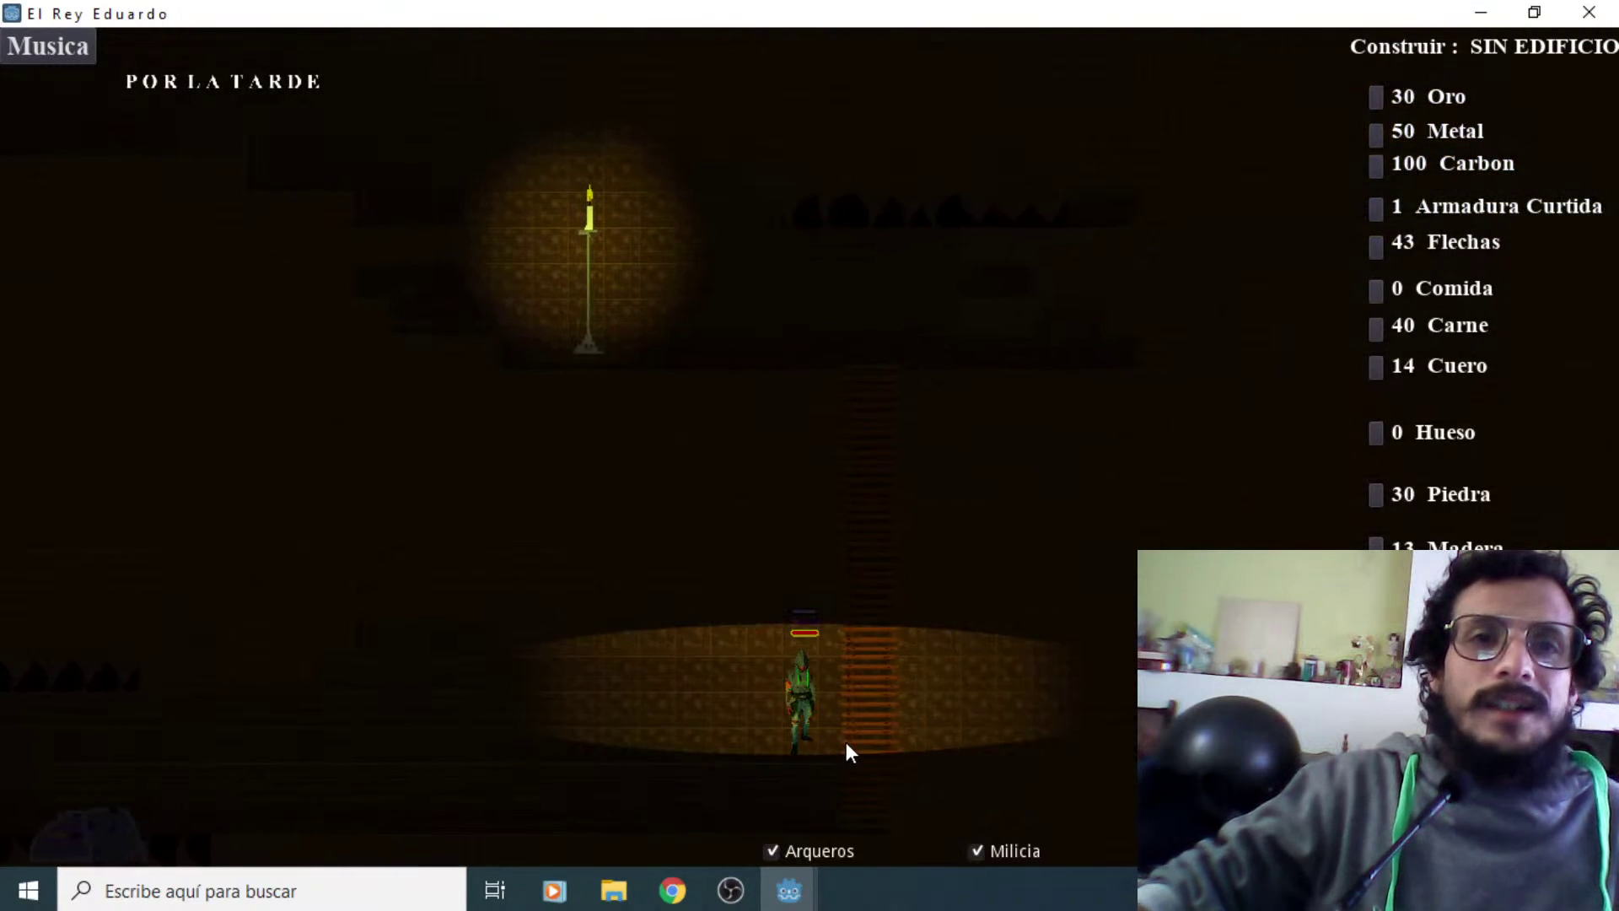
{"action": "key", "text": "w"}
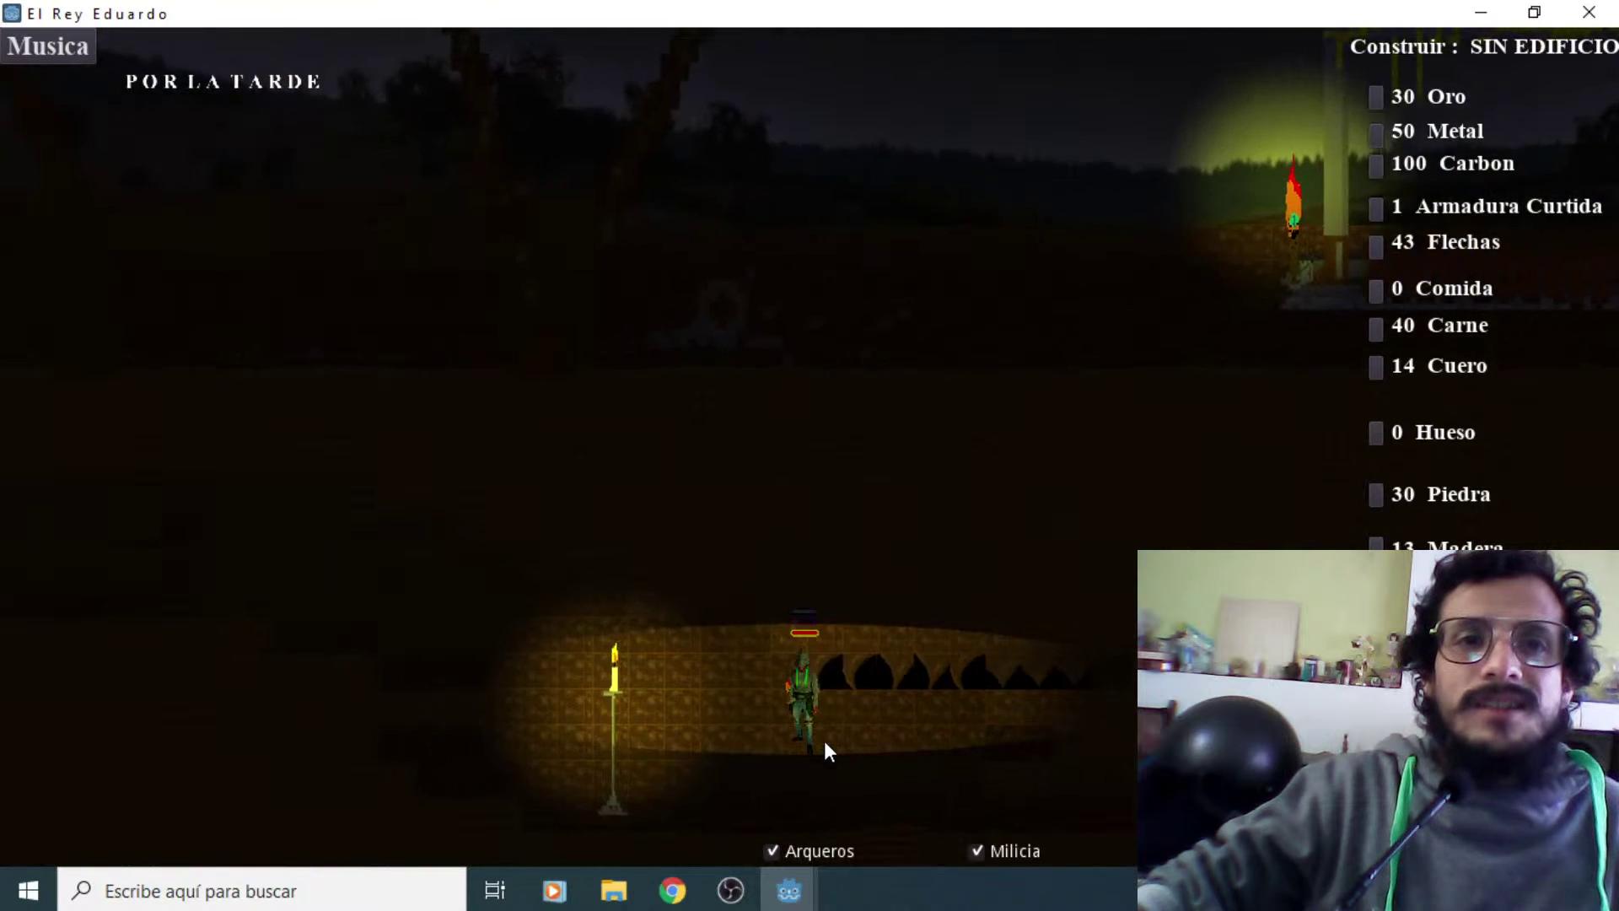
{"action": "key", "text": "a"}
{"action": "key", "text": "d"}
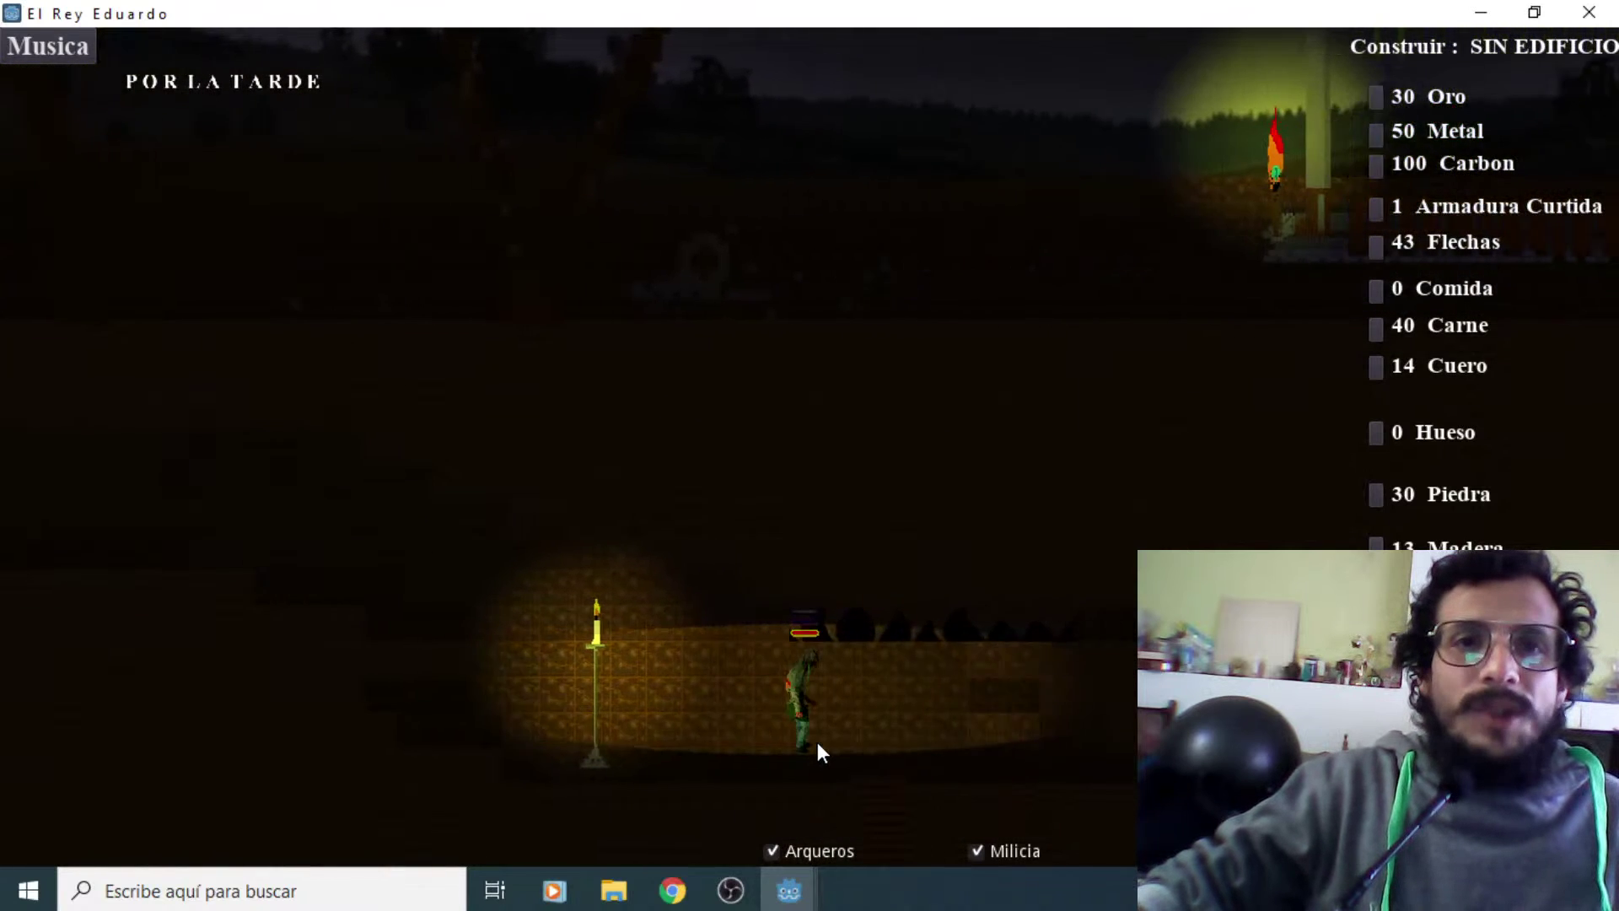
Move around the top of the ladder in the upper tunnel, and climb back down to the lower tunnel
{"action": "key", "text": "a"}
{"action": "key", "text": "d"}
{"action": "key", "text": "a"}
{"action": "key", "text": "w"}
{"action": "key", "text": "s"}
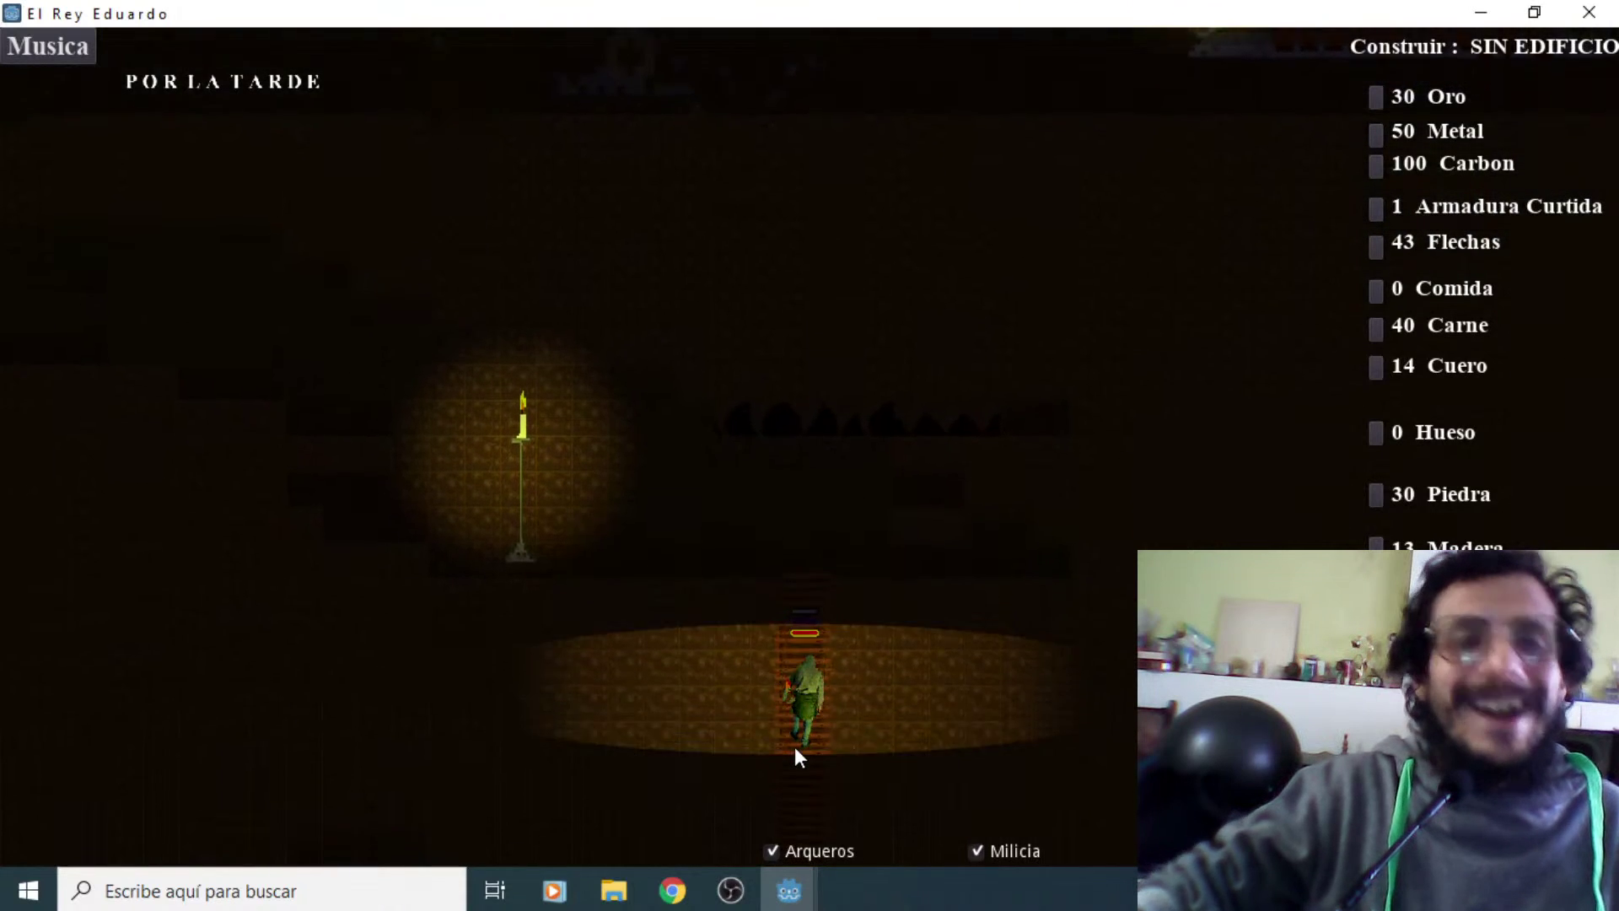
{"action": "key", "text": "s"}
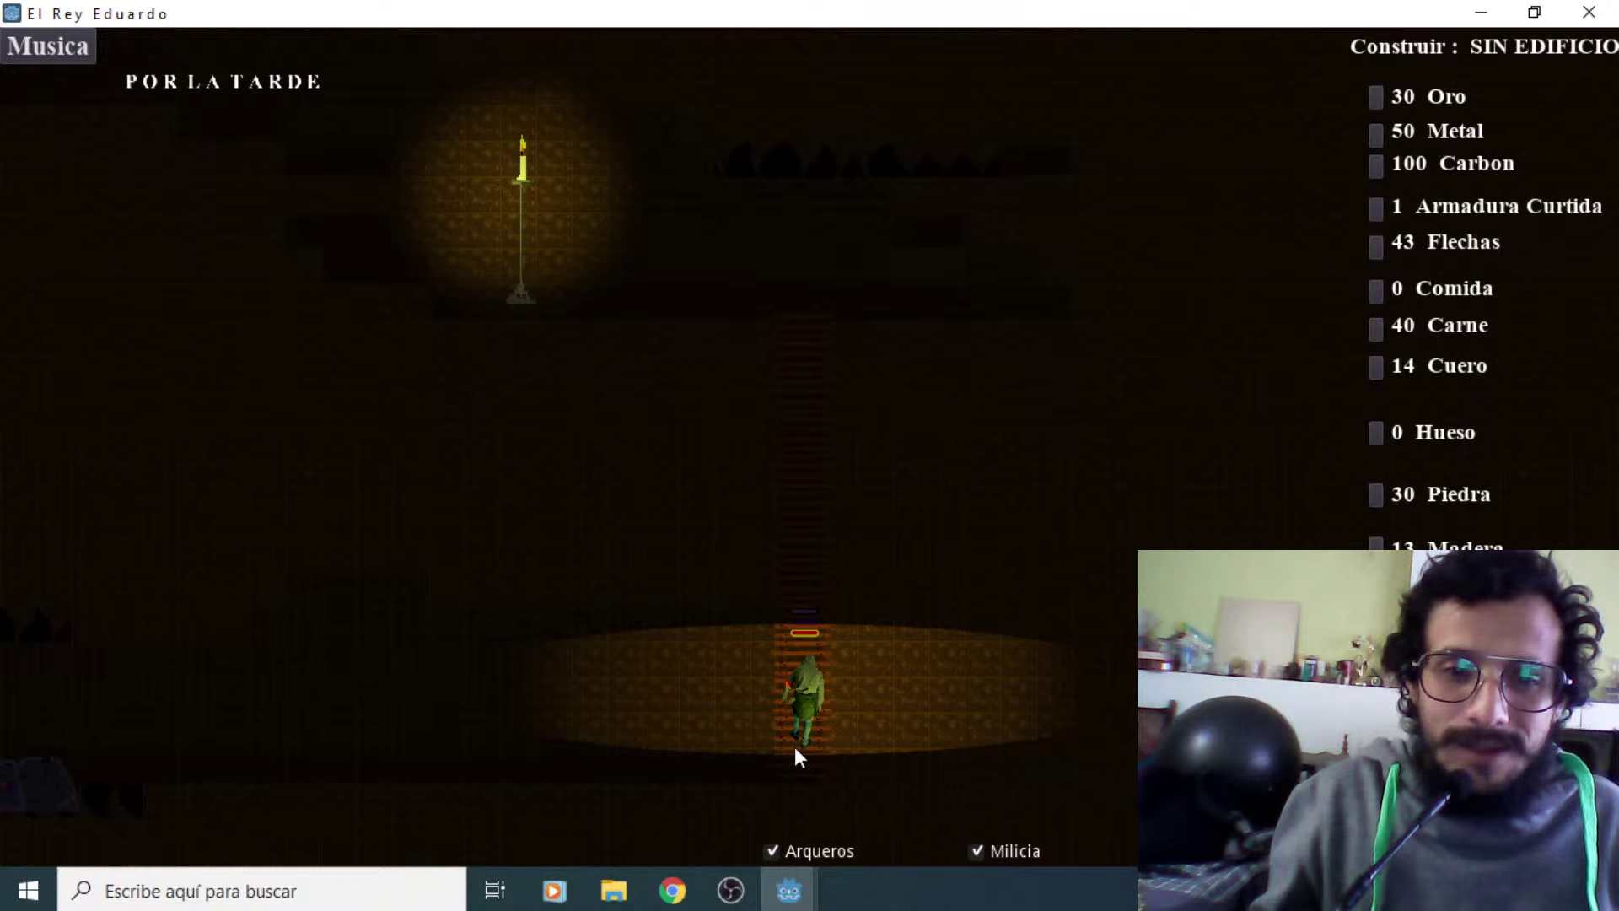
Walk along the lower tunnel past the spotted deposit to the candle, and look over the deposit at the tunnel's end
{"action": "key", "text": "a"}
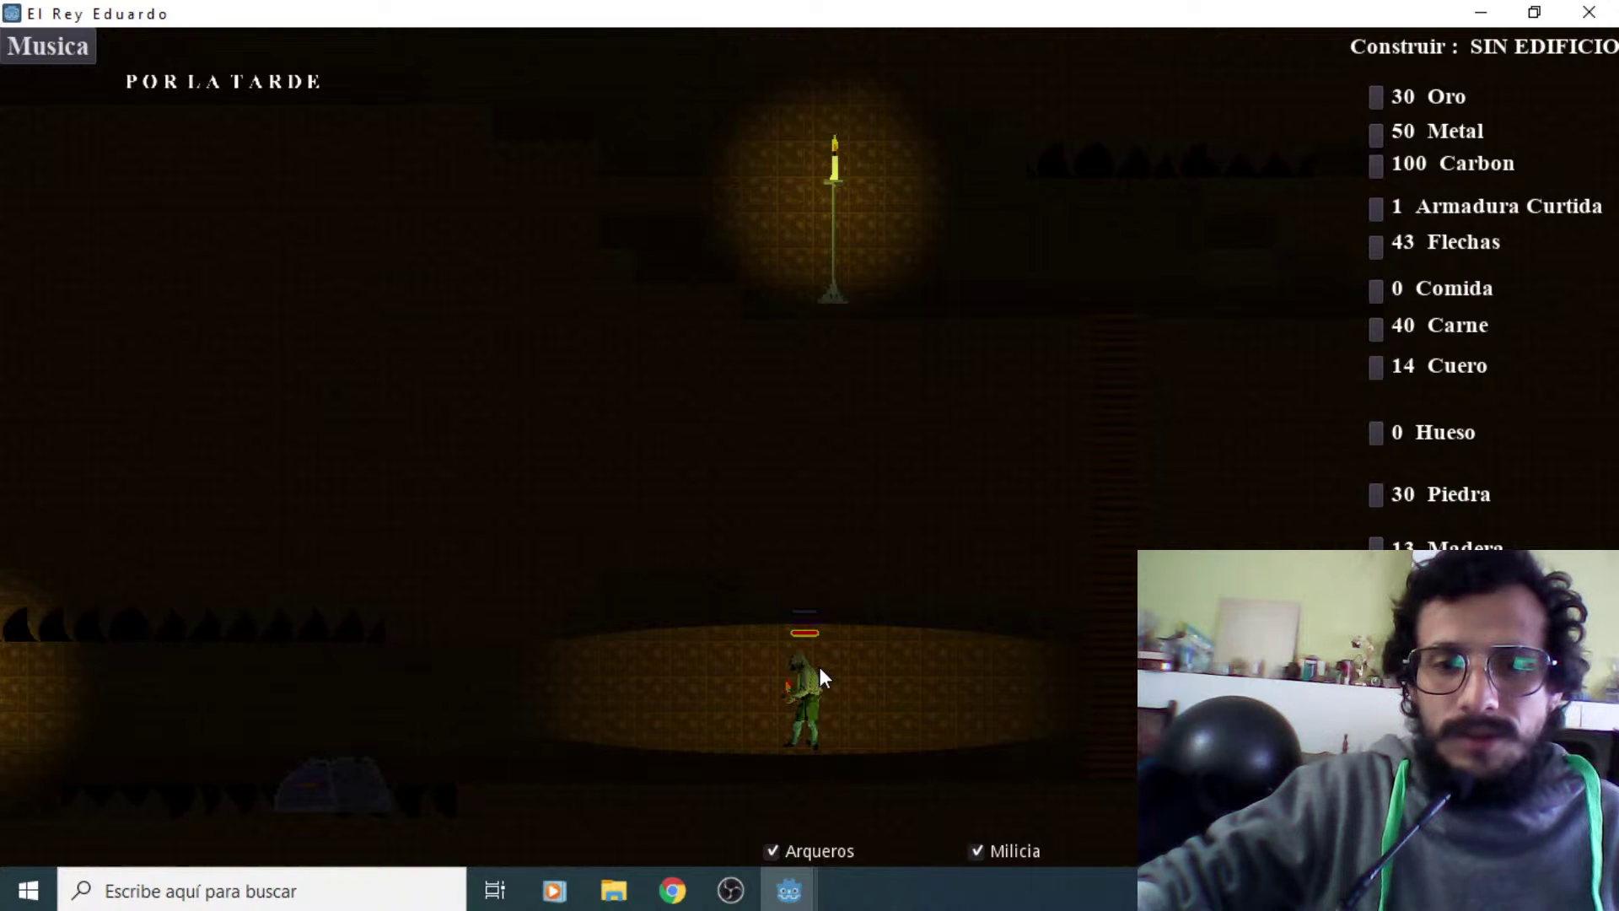
{"action": "key", "text": "Left"}
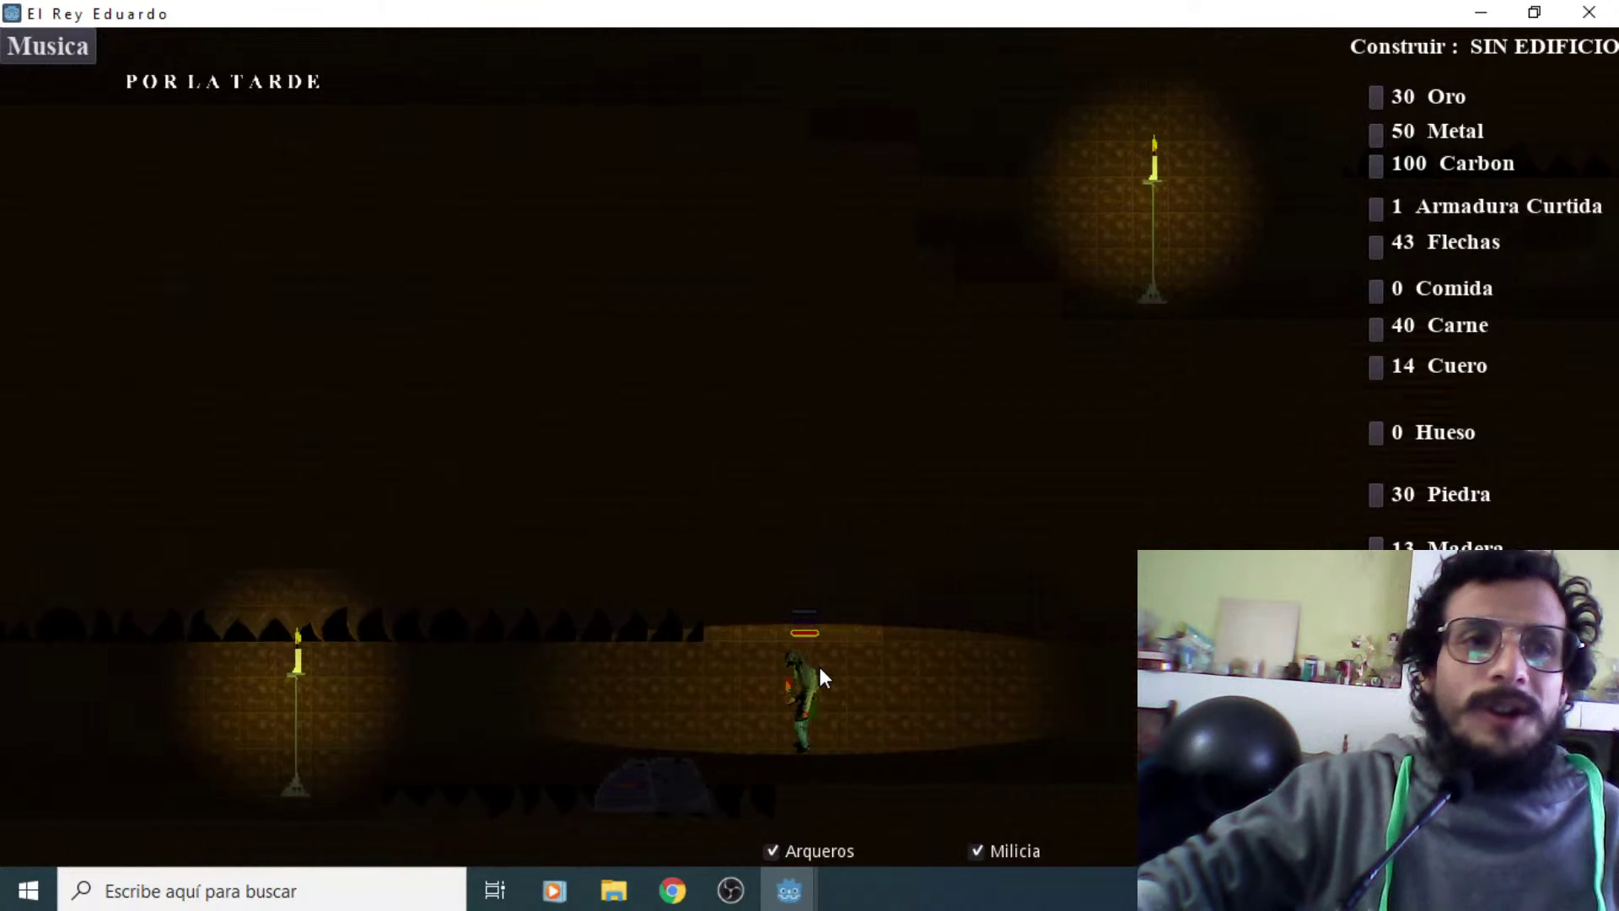
{"action": "key", "text": "Left"}
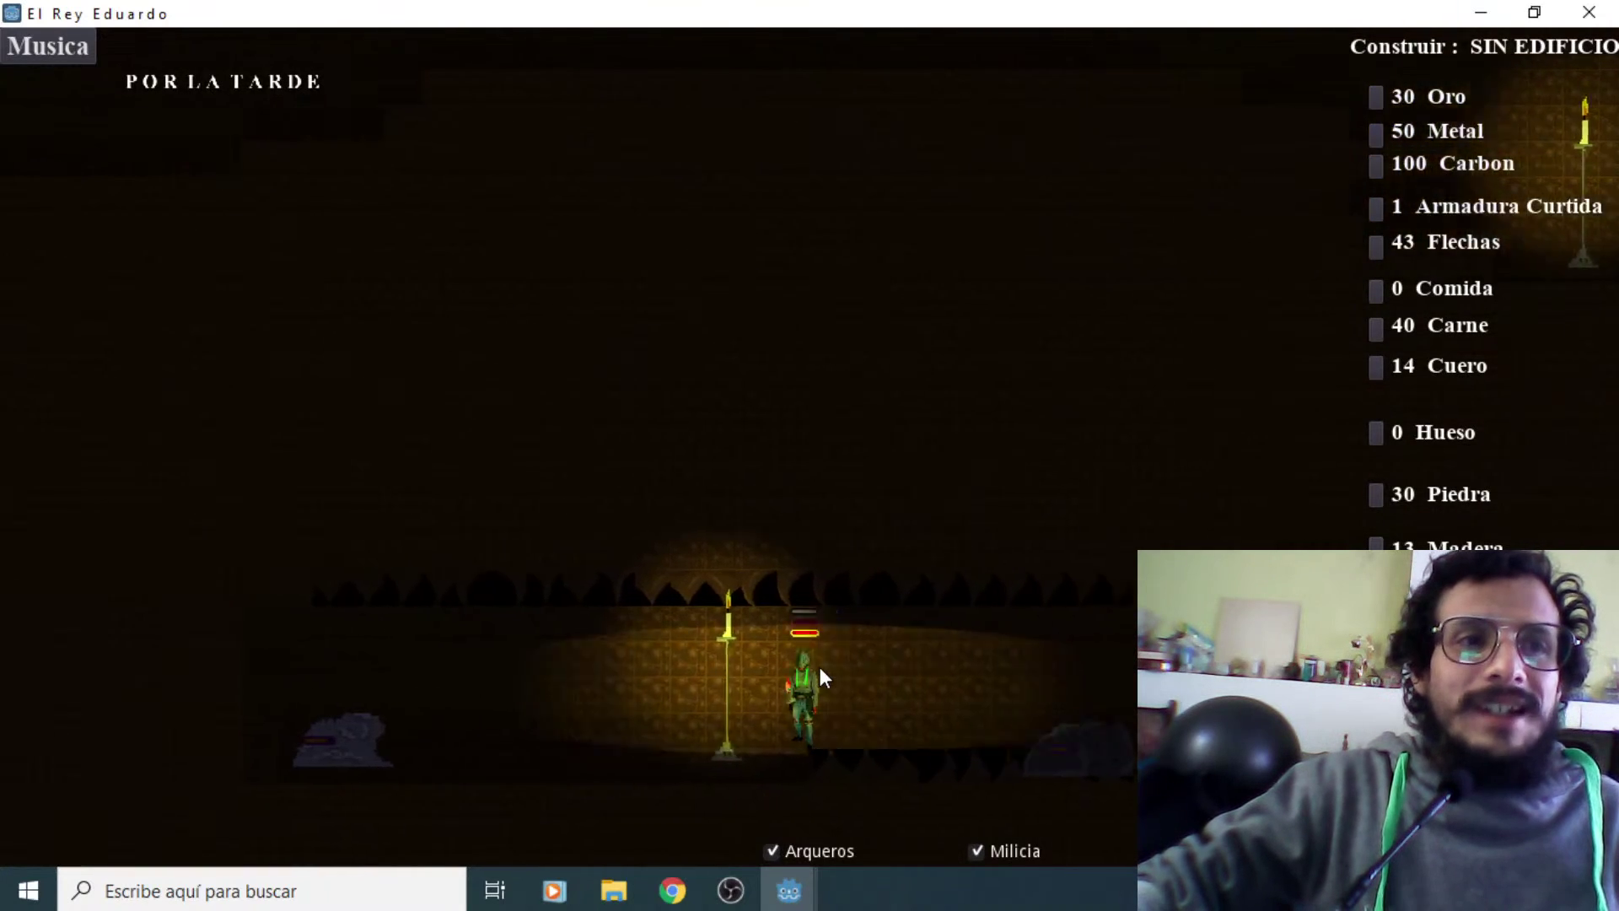
{"action": "key", "text": "Left"}
{"action": "key", "text": "Right"}
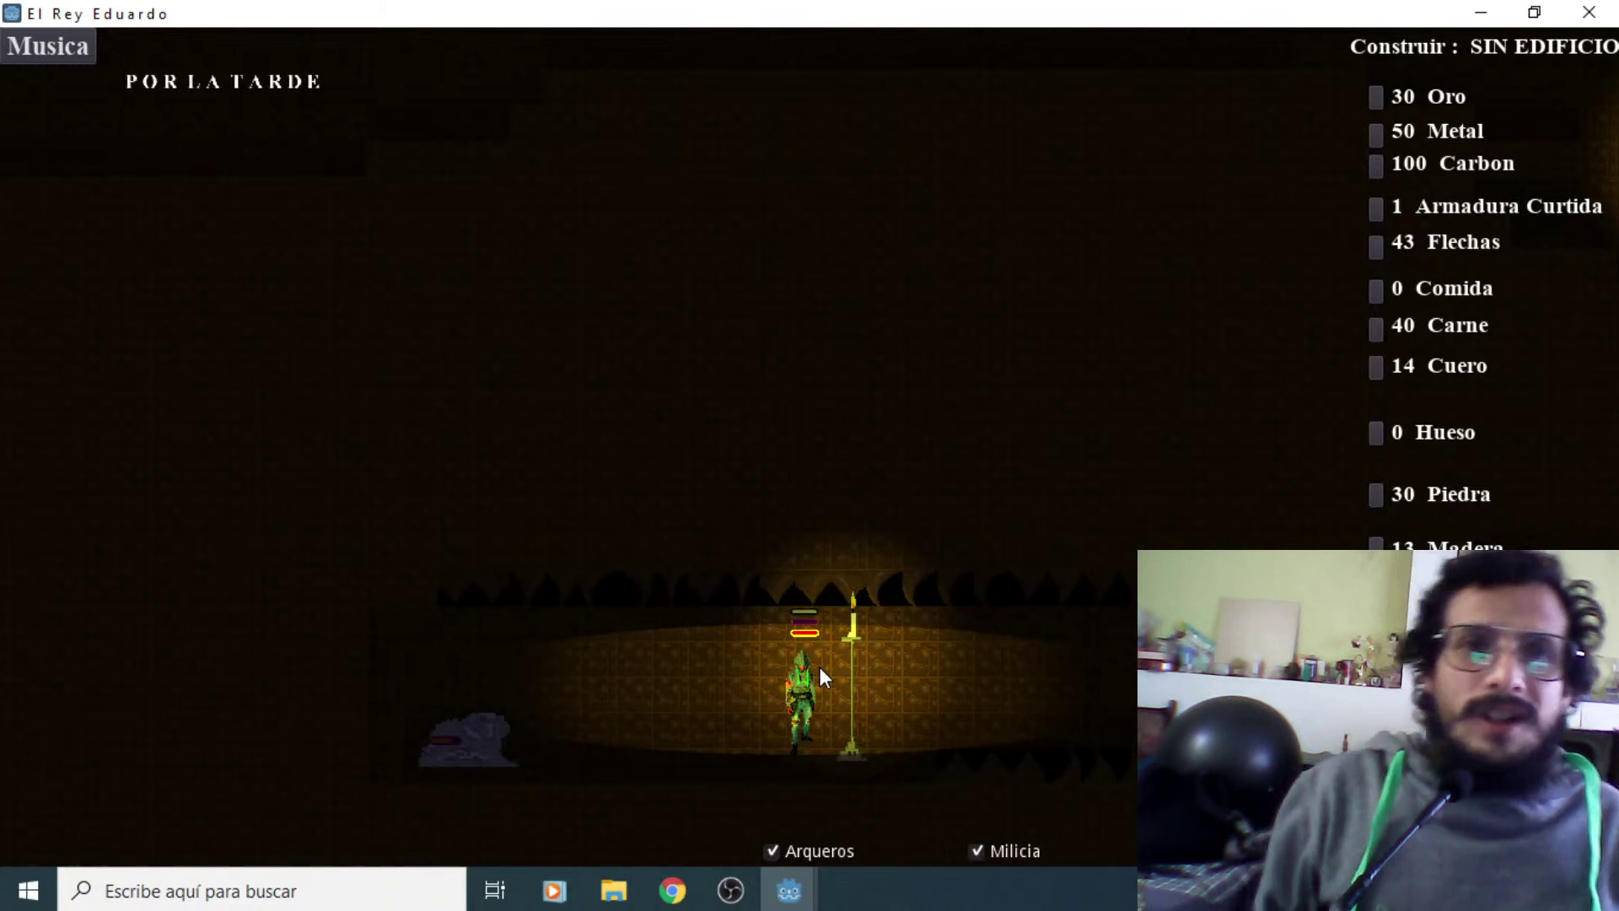
{"action": "key", "text": "Left"}
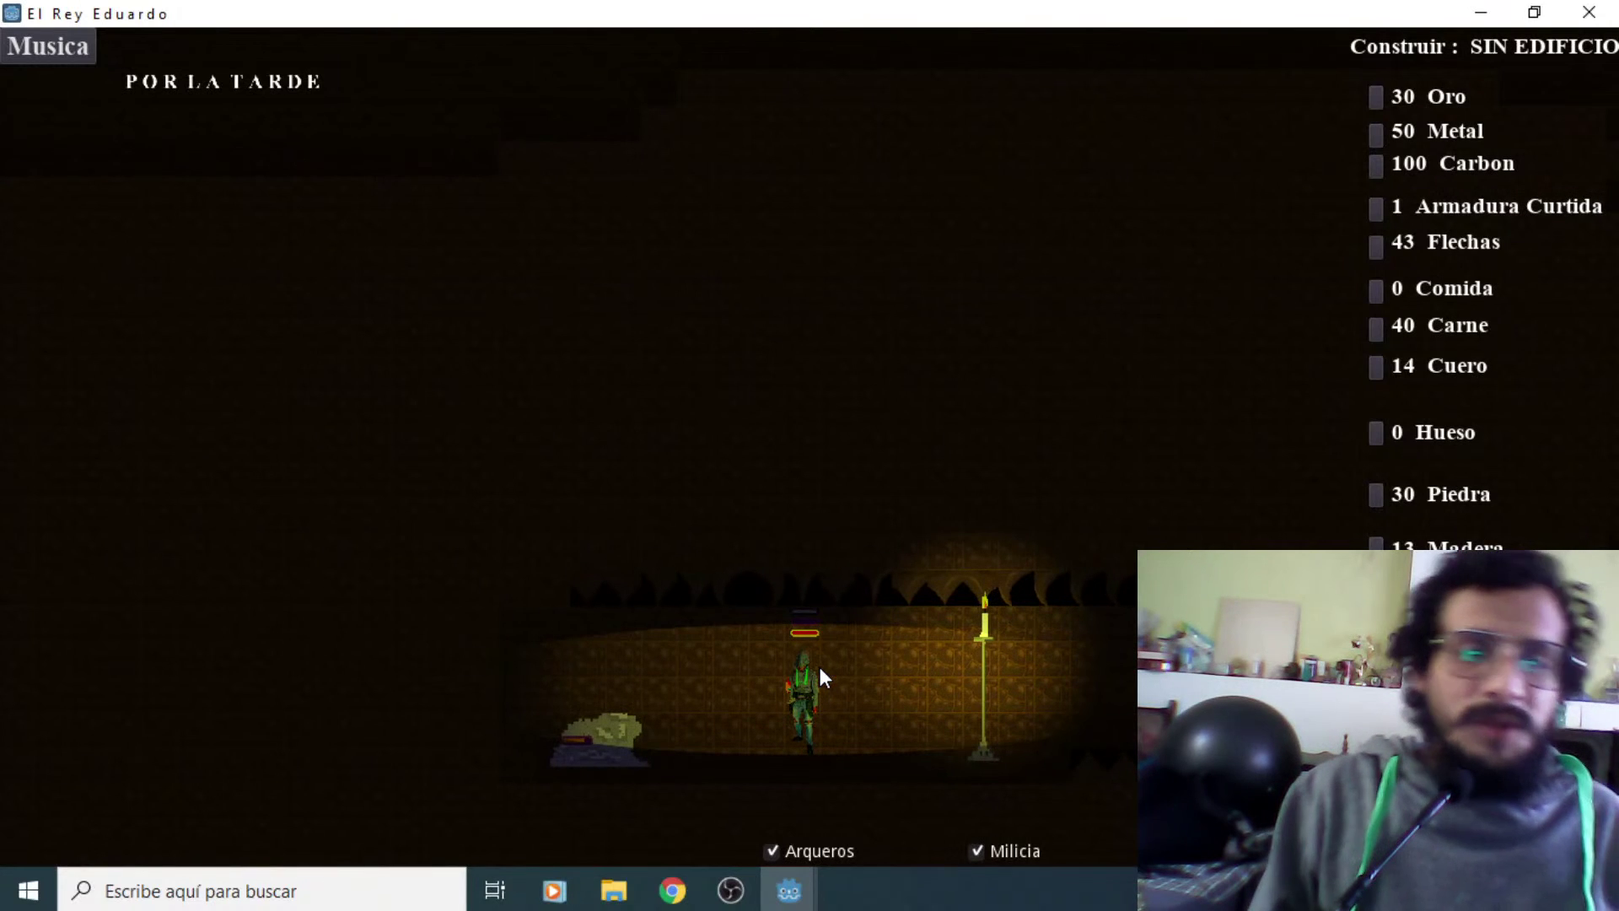
{"action": "key", "text": "Right"}
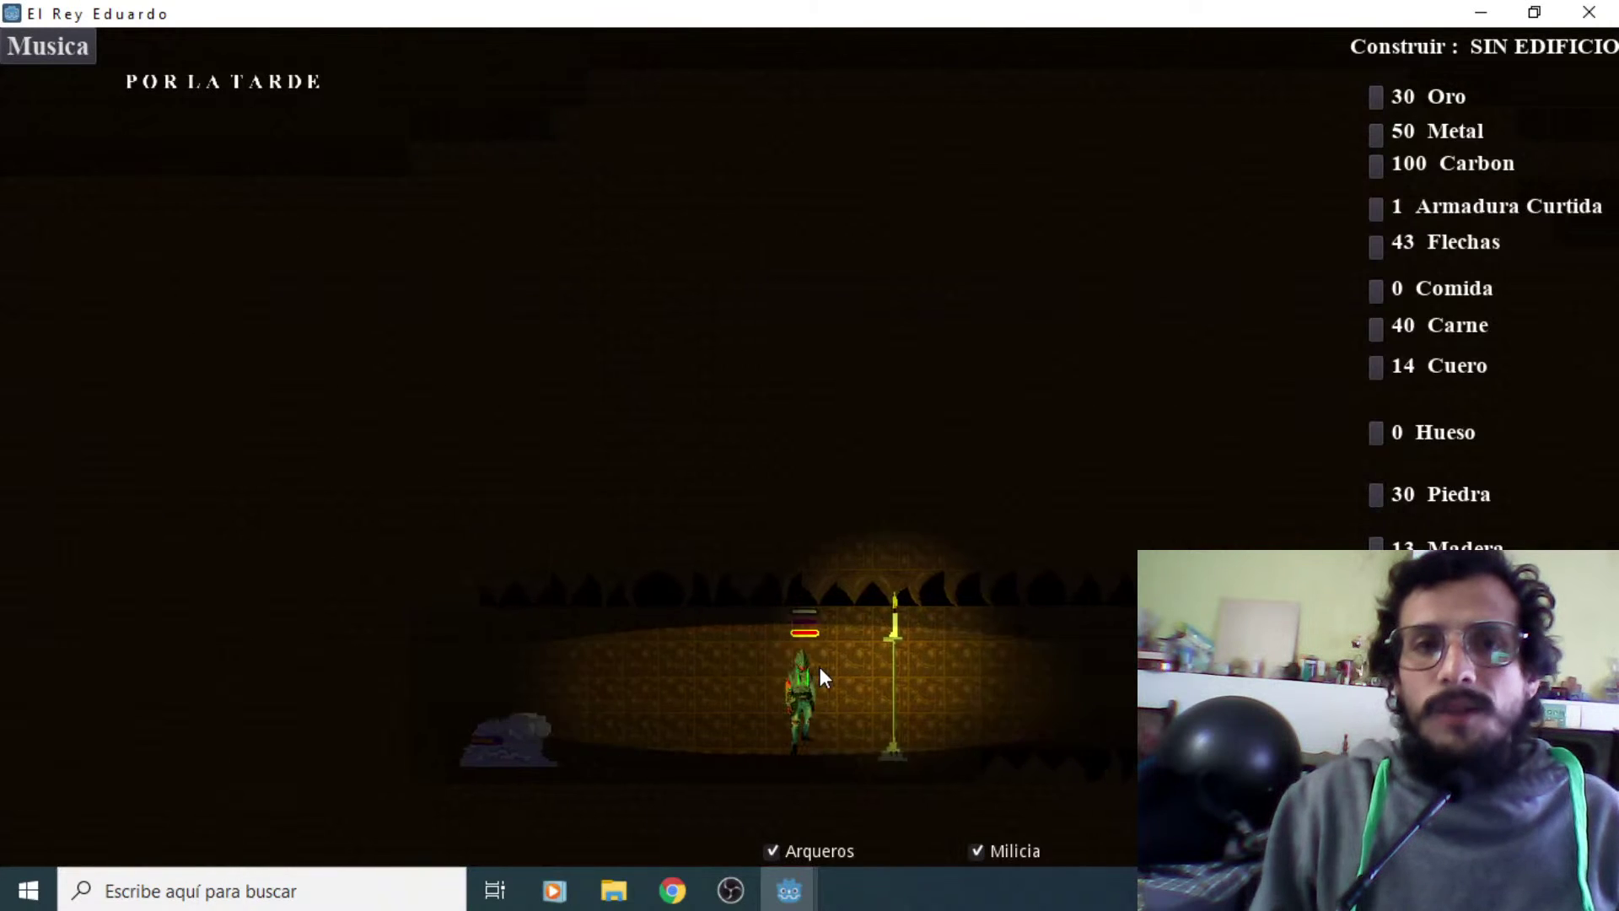
{"action": "key", "text": "Left"}
Return to the spotted deposit on the ladder side of the candle, examine it up close, and jump off it
{"action": "key", "text": "Right"}
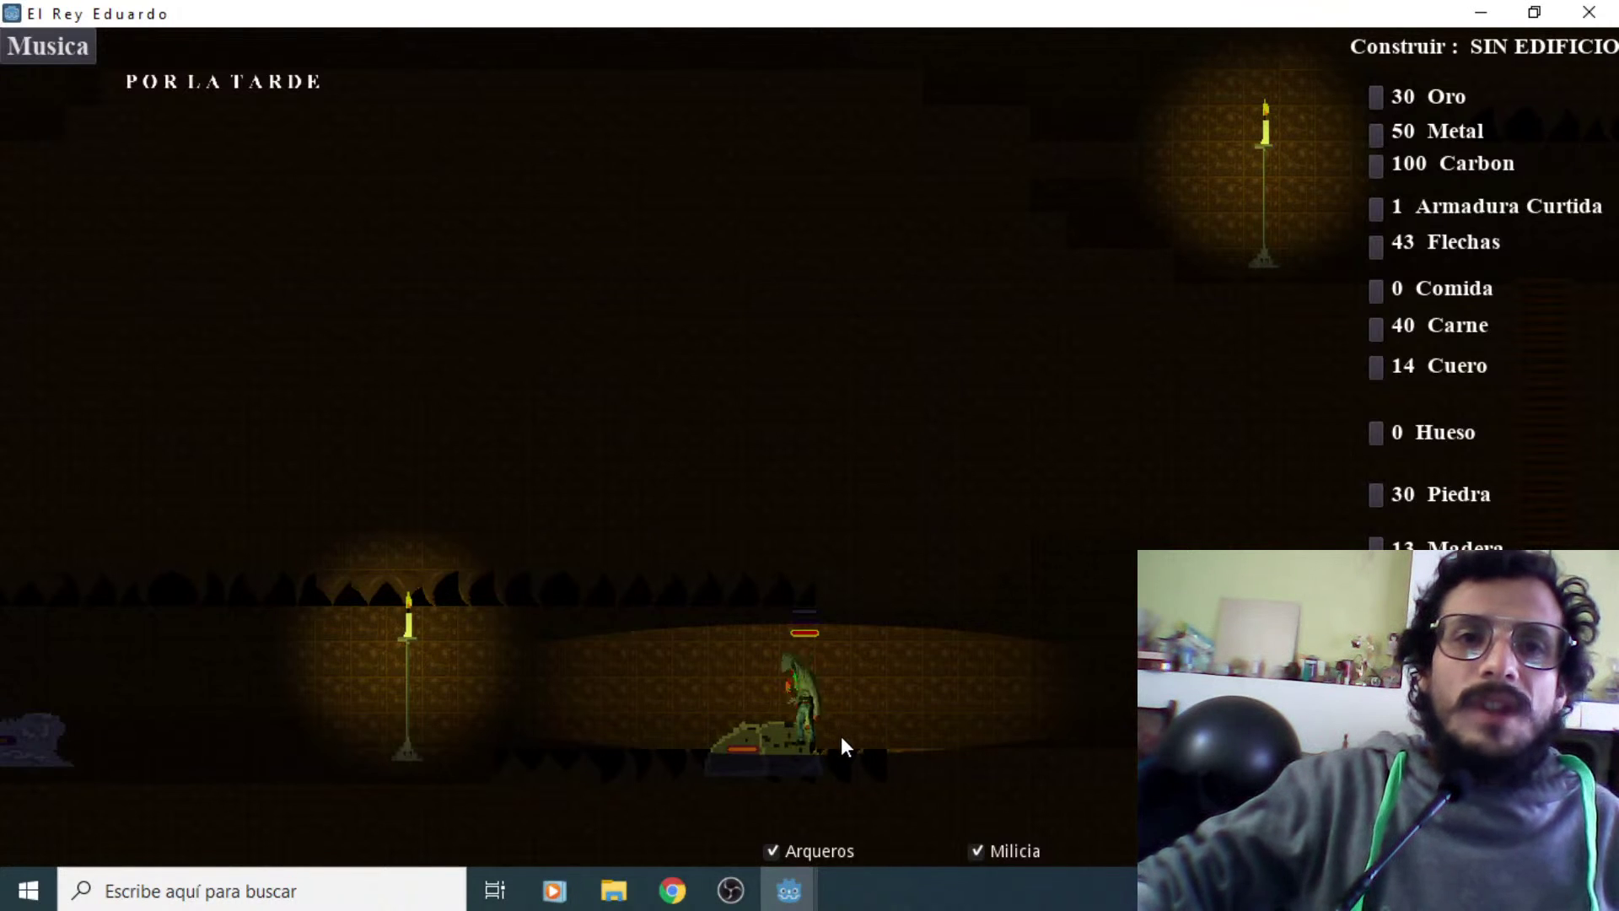
{"action": "key", "text": "Left"}
{"action": "key", "text": "Right"}
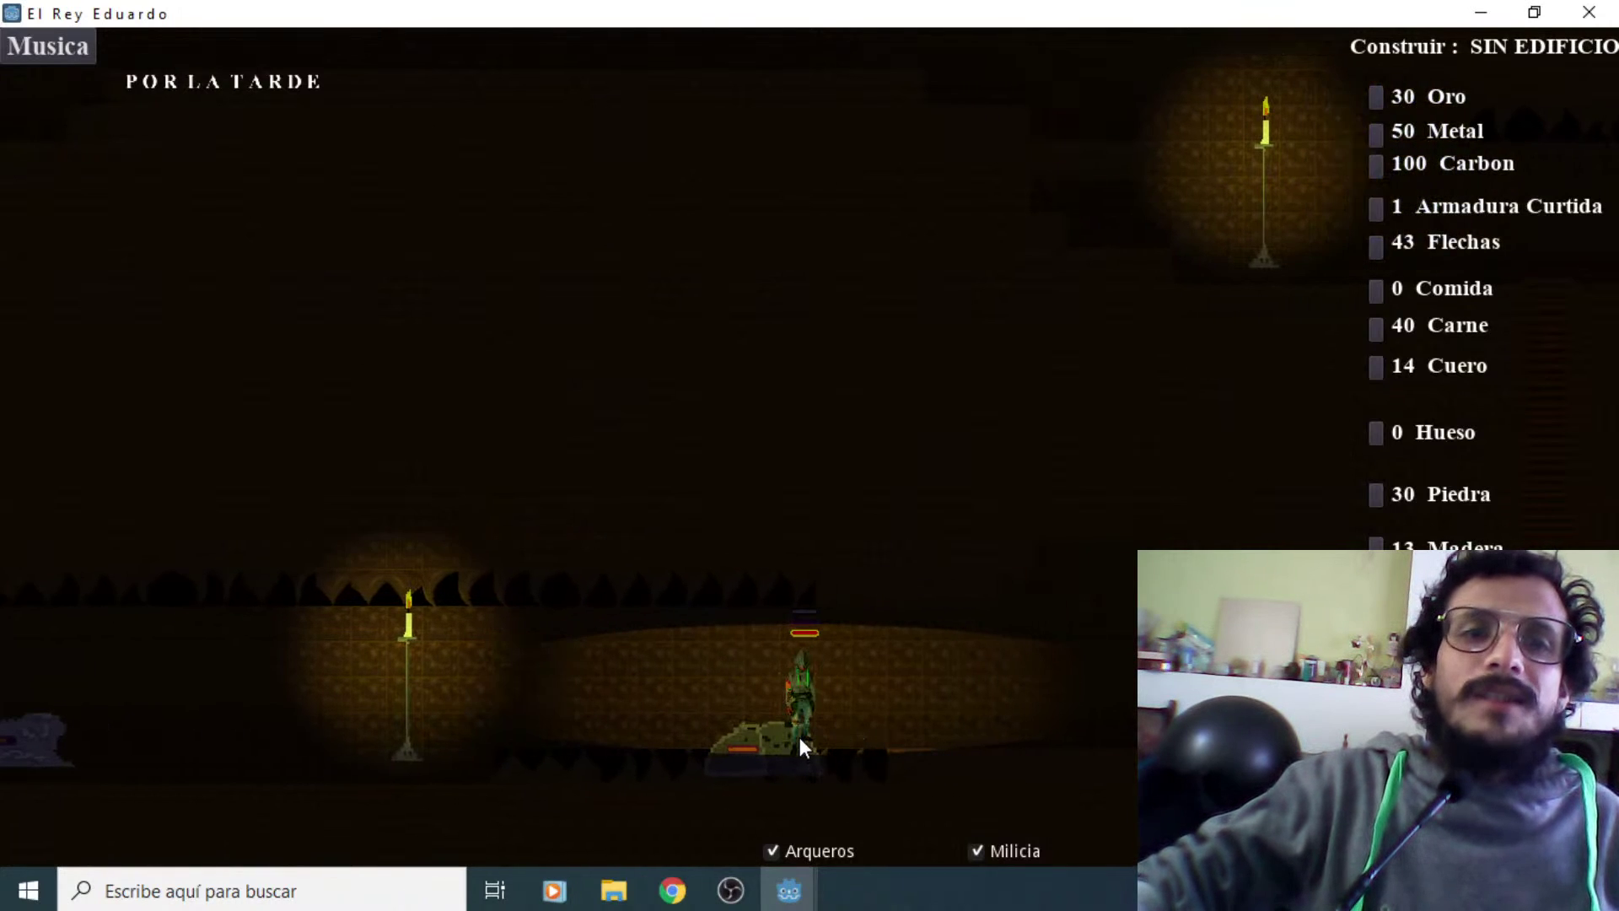
{"action": "key", "text": "Left"}
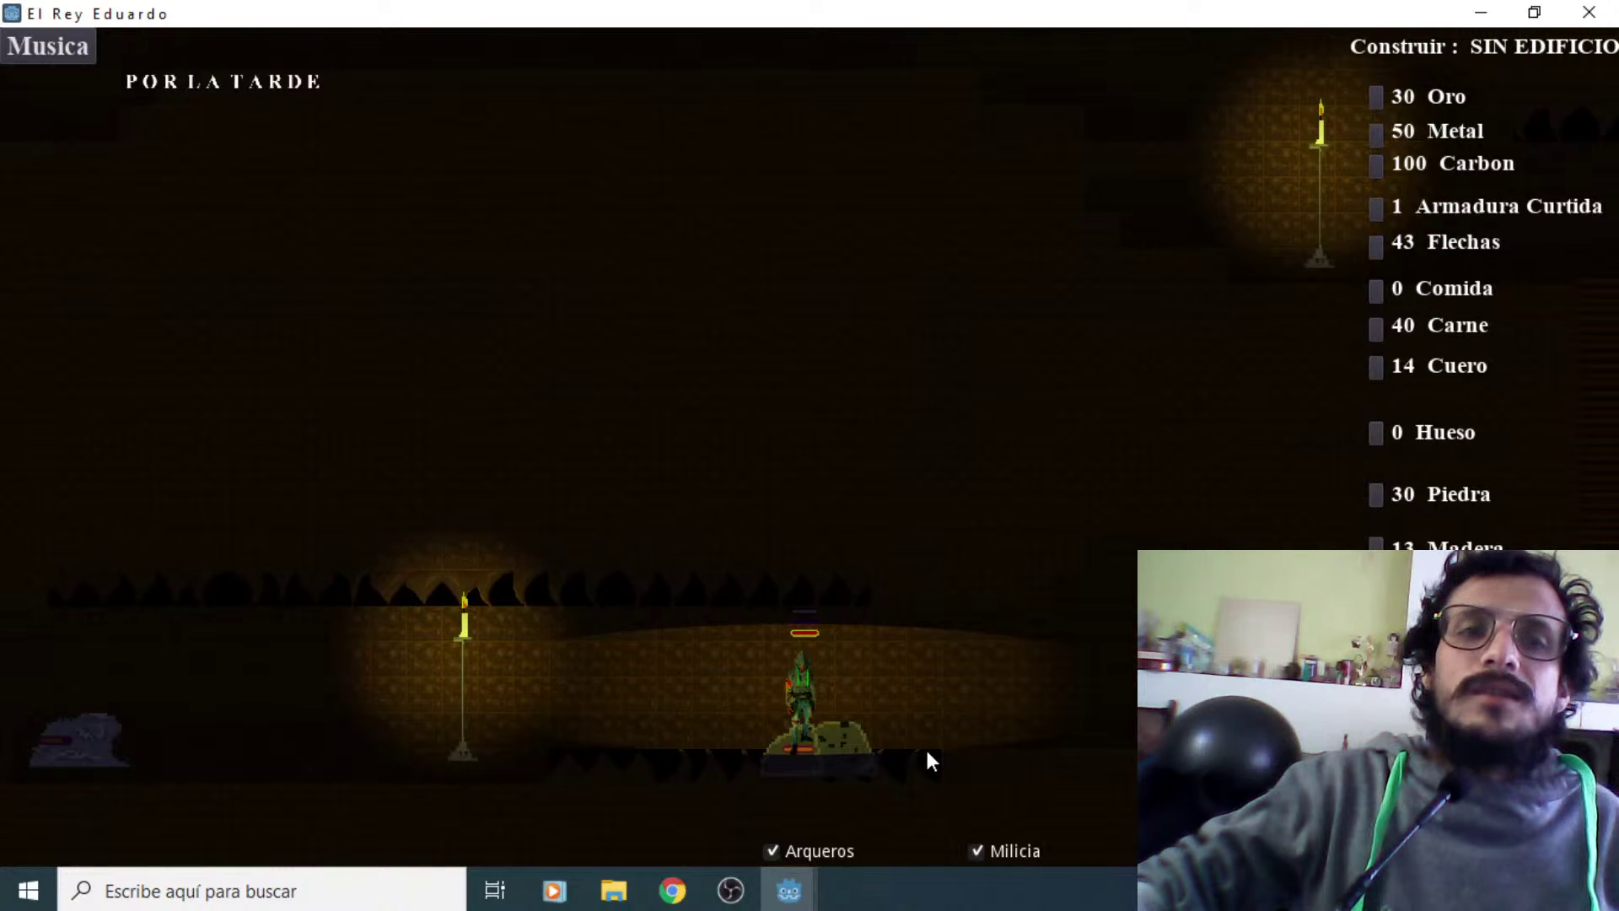
{"action": "key", "text": "Tab"}
{"action": "key", "text": "Tab"}
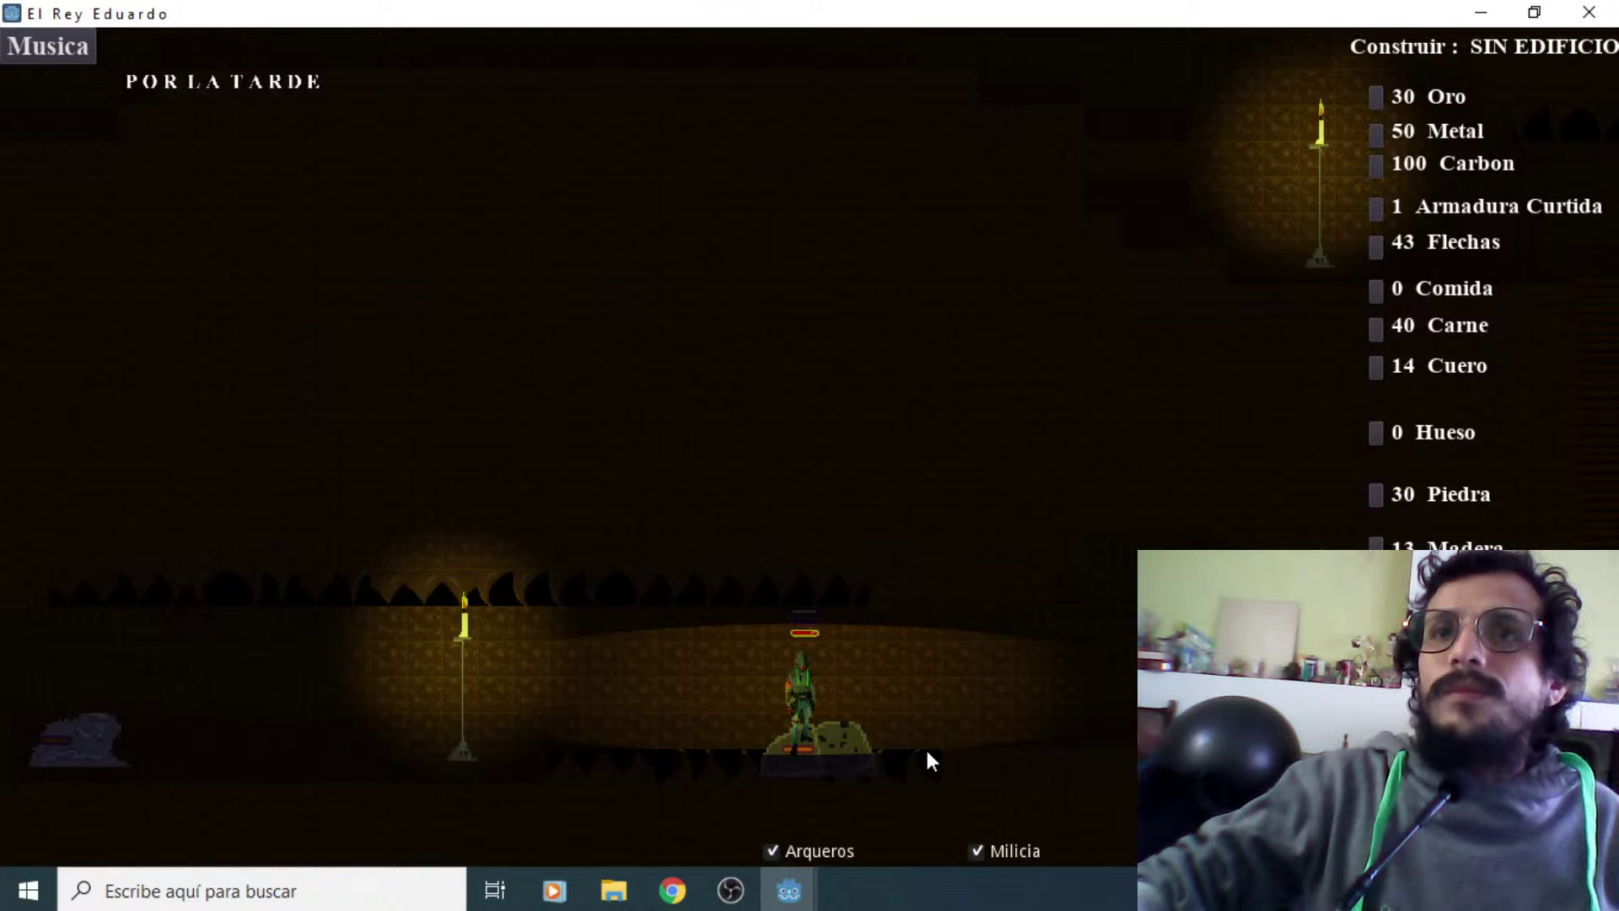
{"action": "key", "text": "Left"}
{"action": "key", "text": "Right"}
{"action": "key", "text": "Up"}
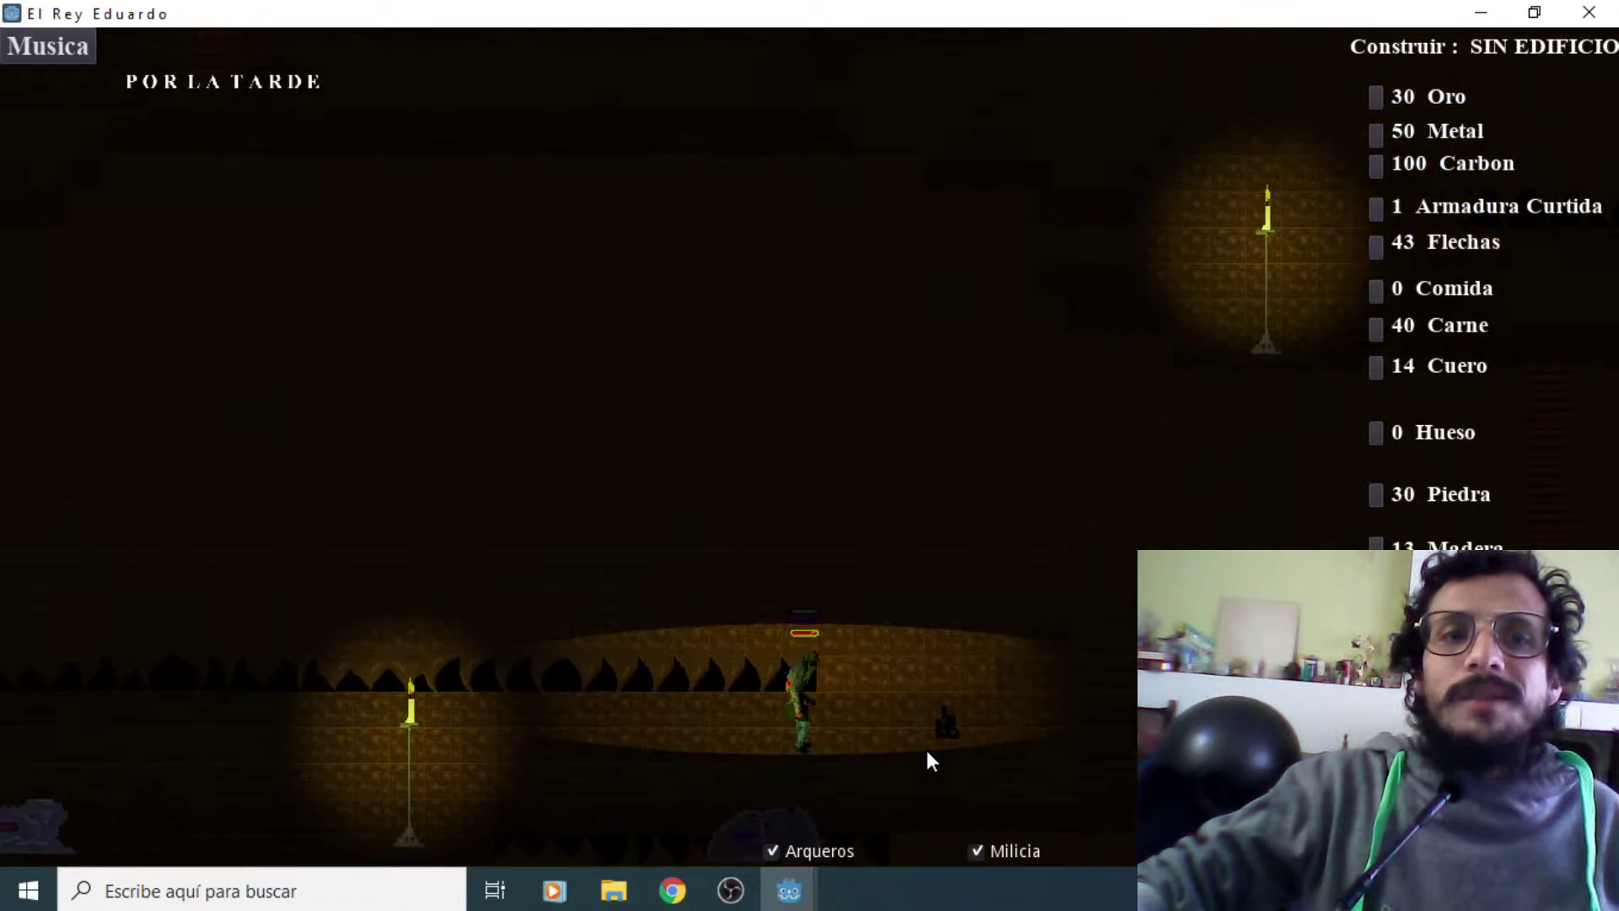
Walk from the spotted deposit along the lower tunnel to the foot of the ladder
{"action": "key", "text": "d"}
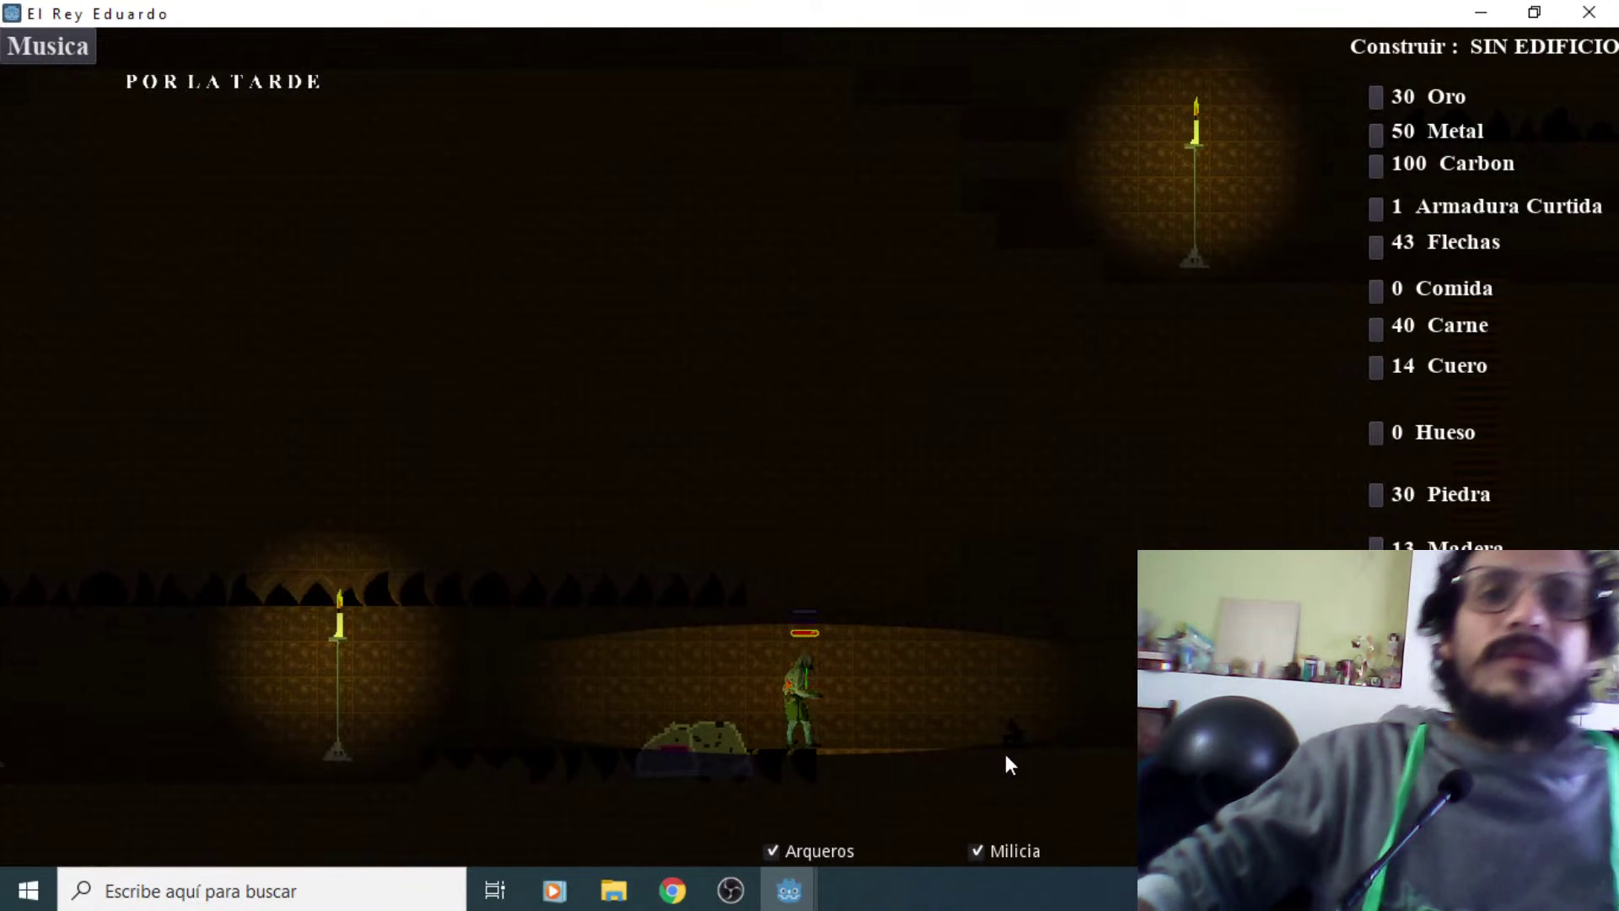
{"action": "key", "text": "Right"}
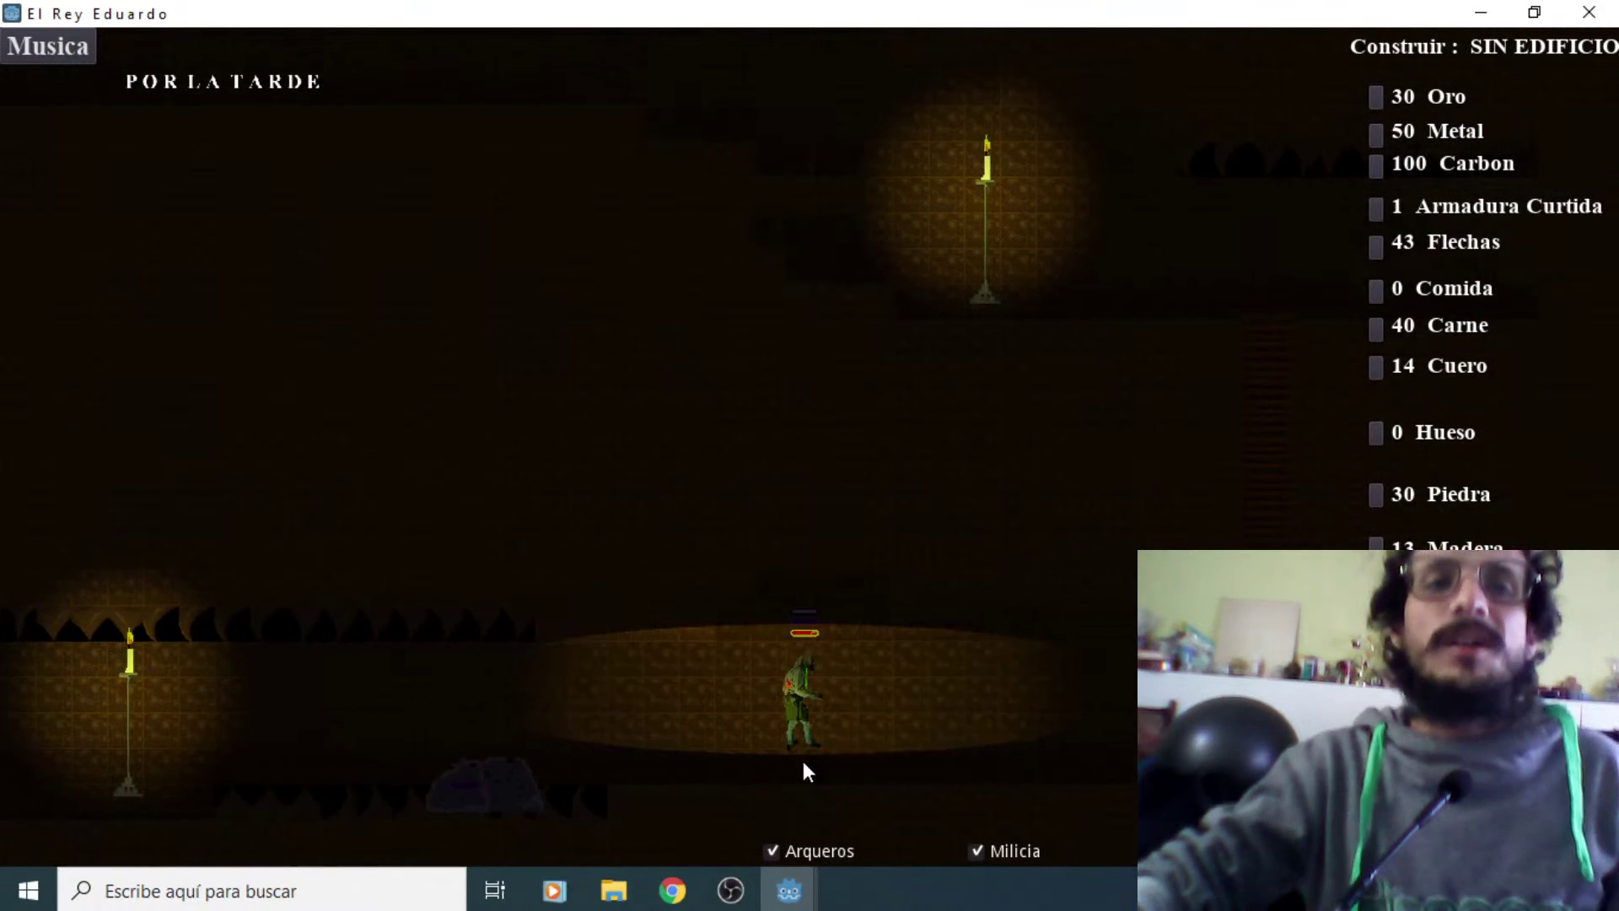
{"action": "key", "text": "Left"}
{"action": "key", "text": "Right"}
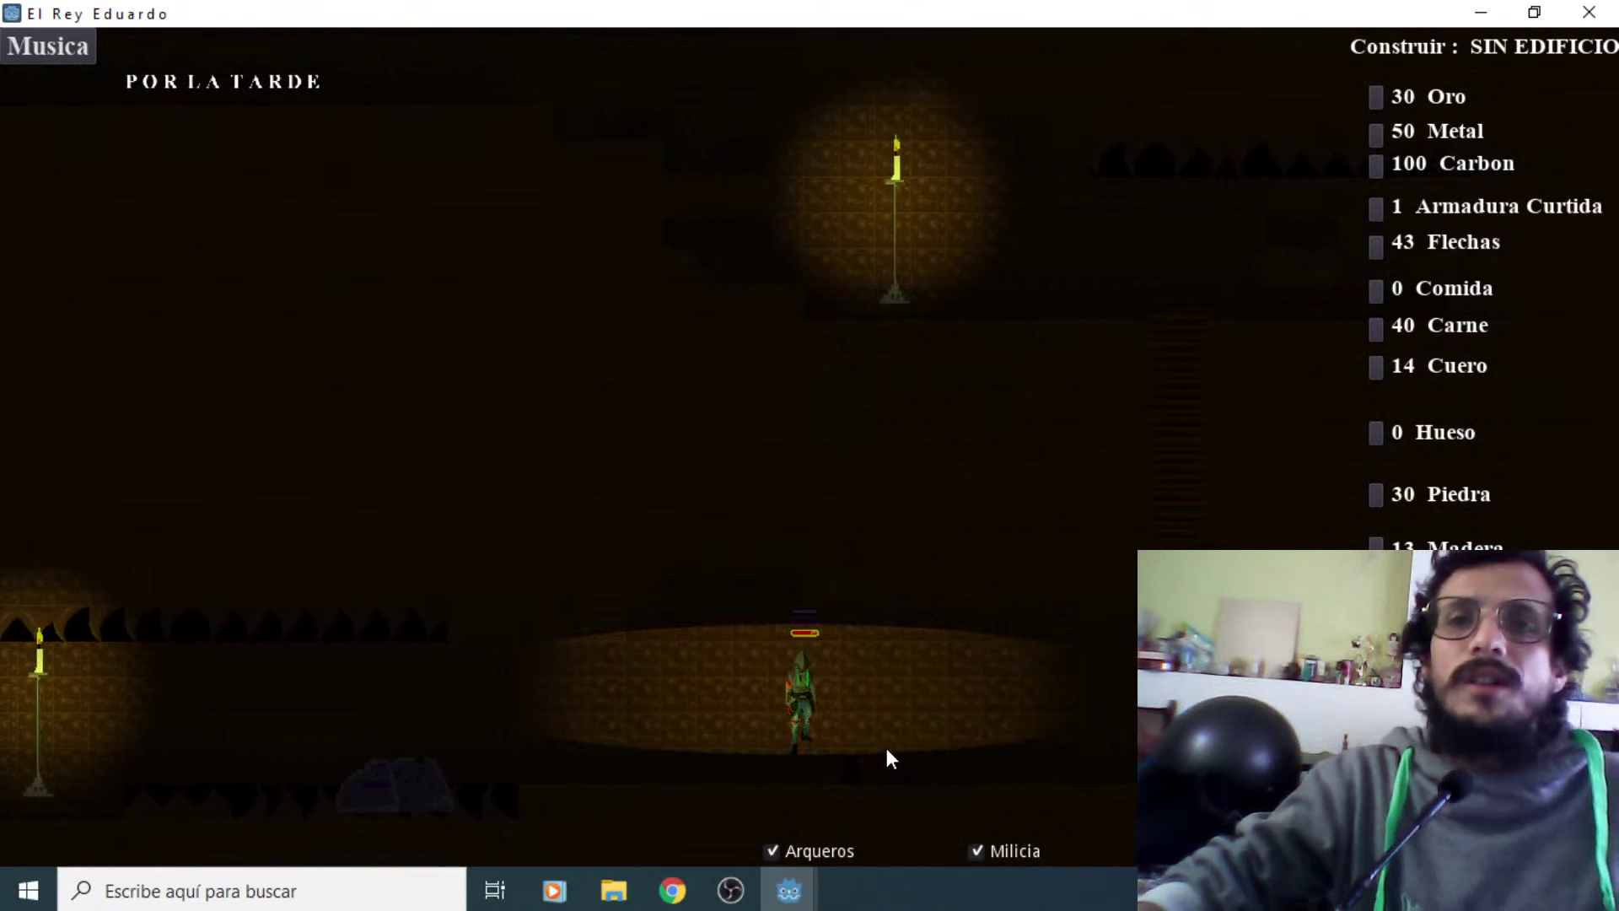
{"action": "key", "text": "Right"}
Climb the ladder to the upper tunnel, and walk past its candle toward the ladder beneath the village huts
{"action": "key", "text": "Up"}
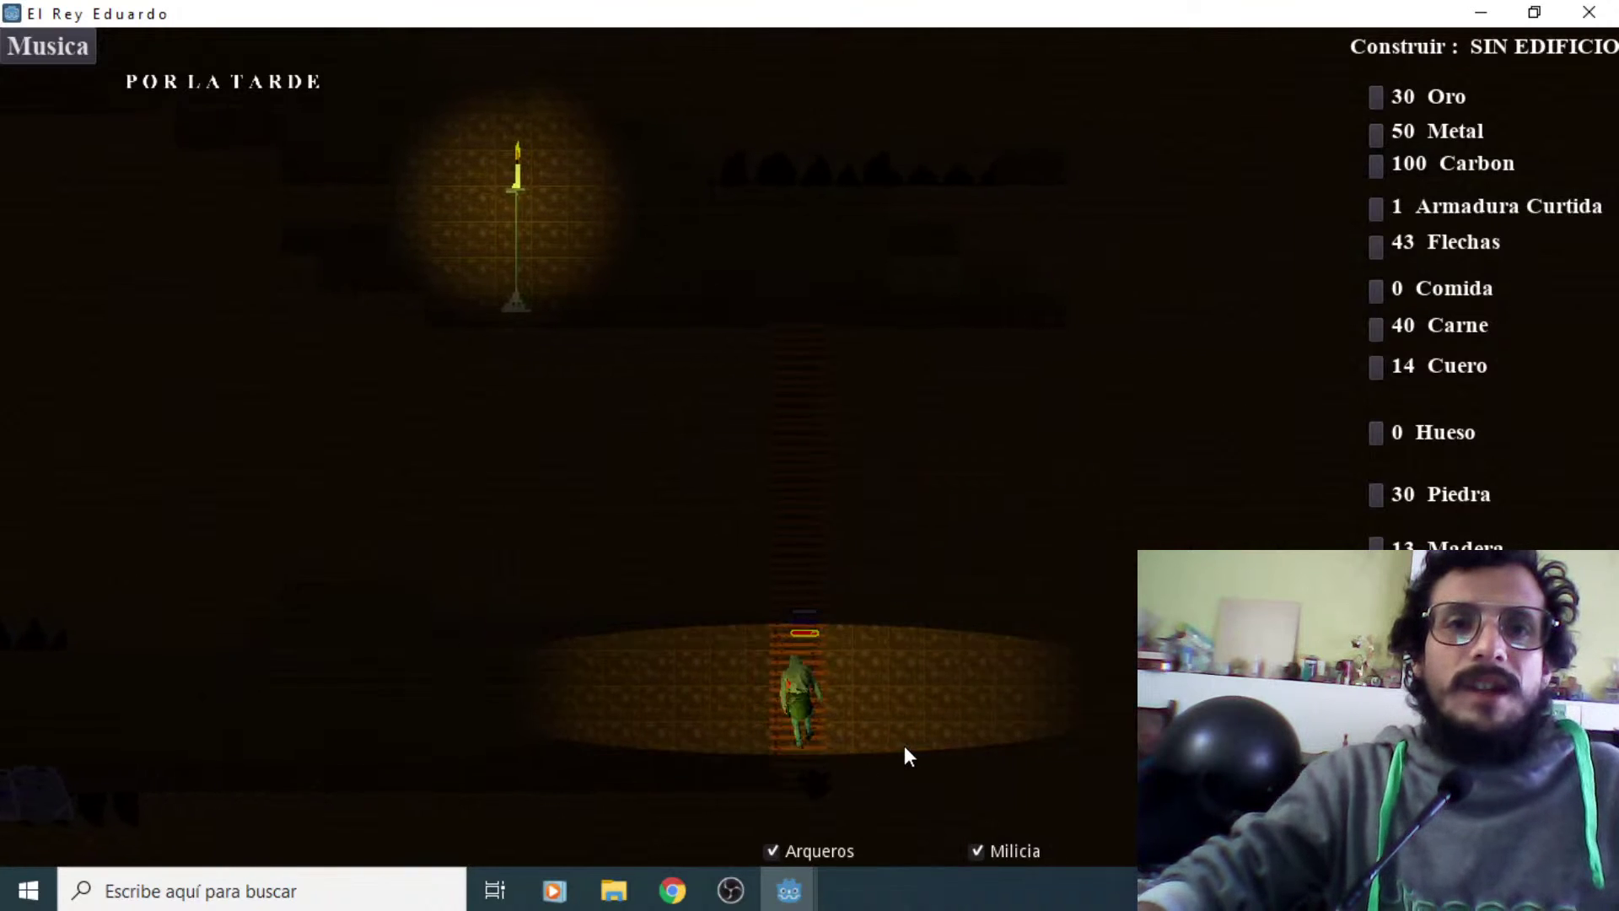
{"action": "key", "text": "Up"}
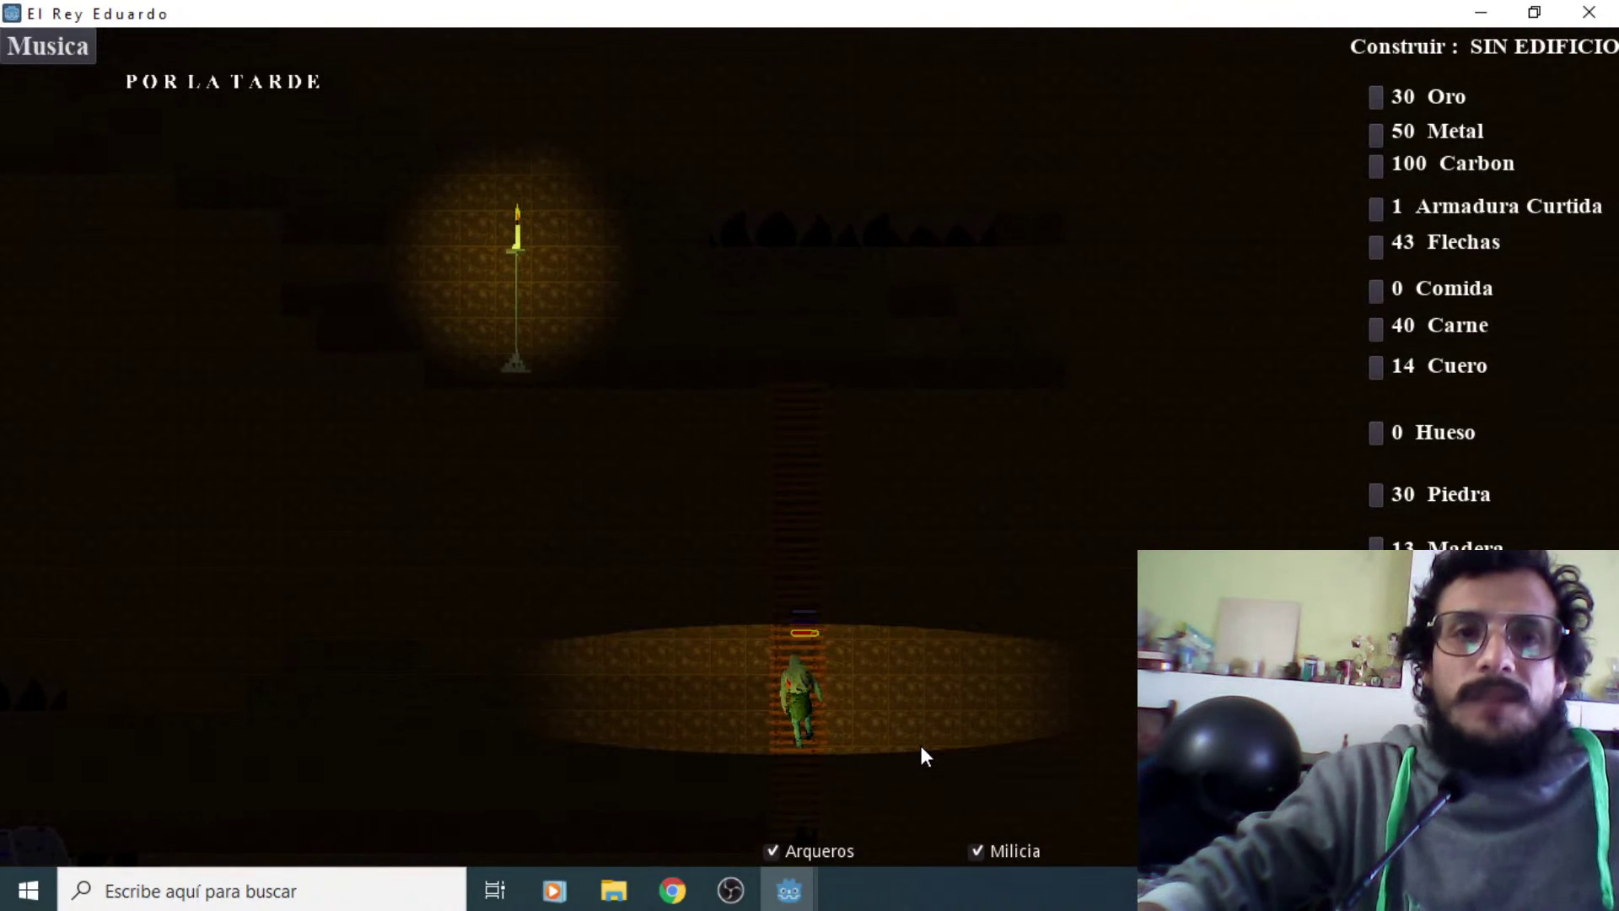
{"action": "key", "text": "Up"}
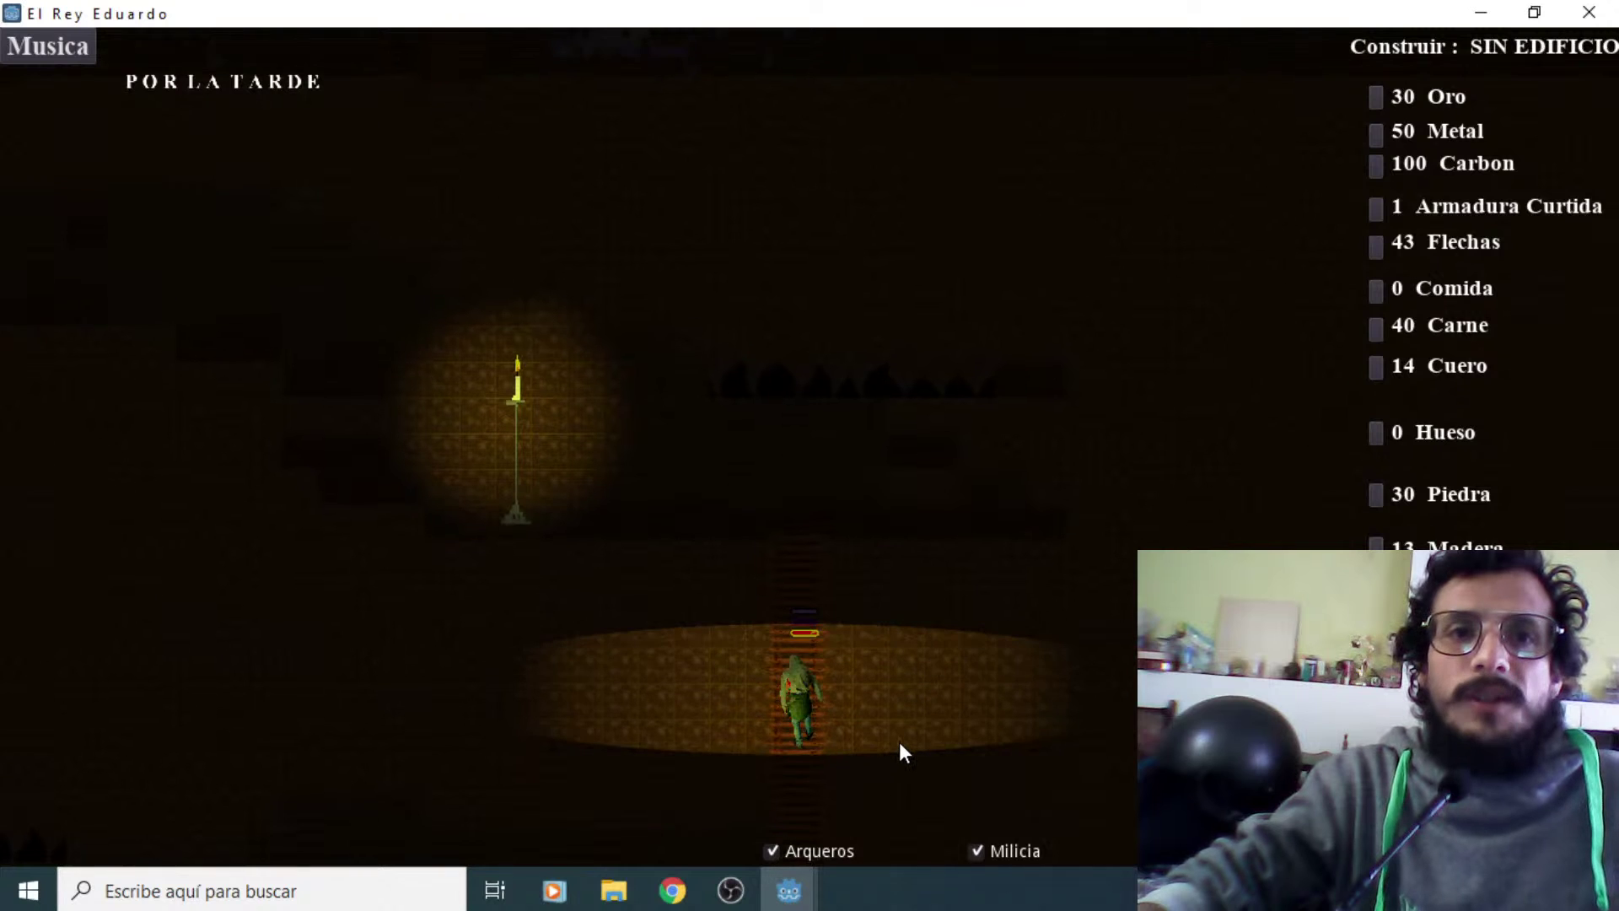
{"action": "key", "text": "Up"}
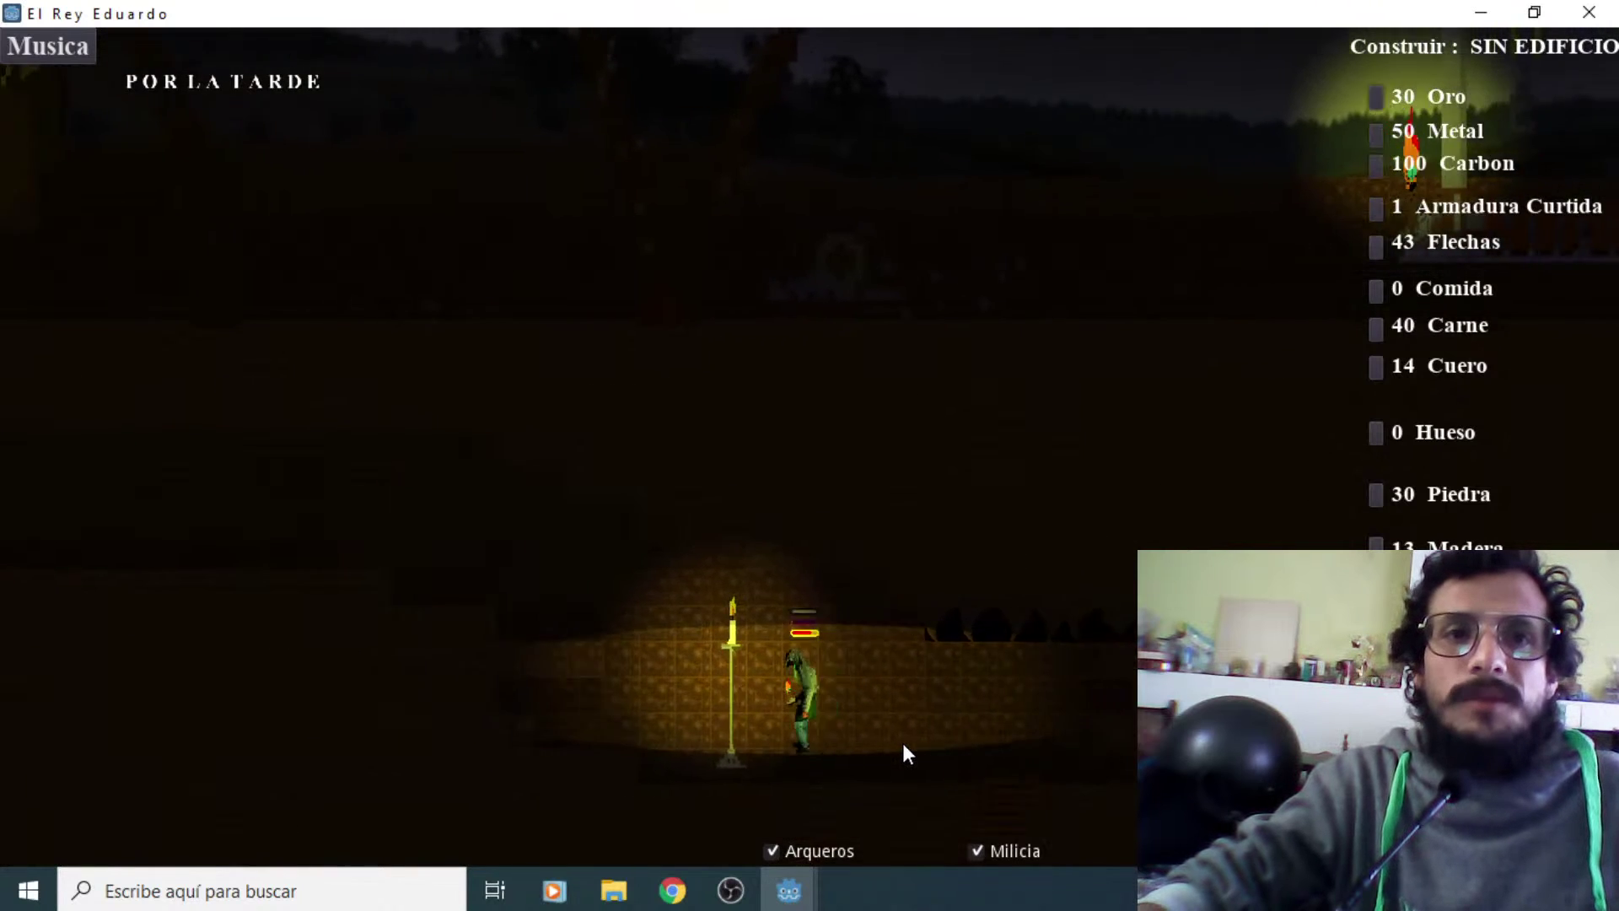
{"action": "key", "text": "Up"}
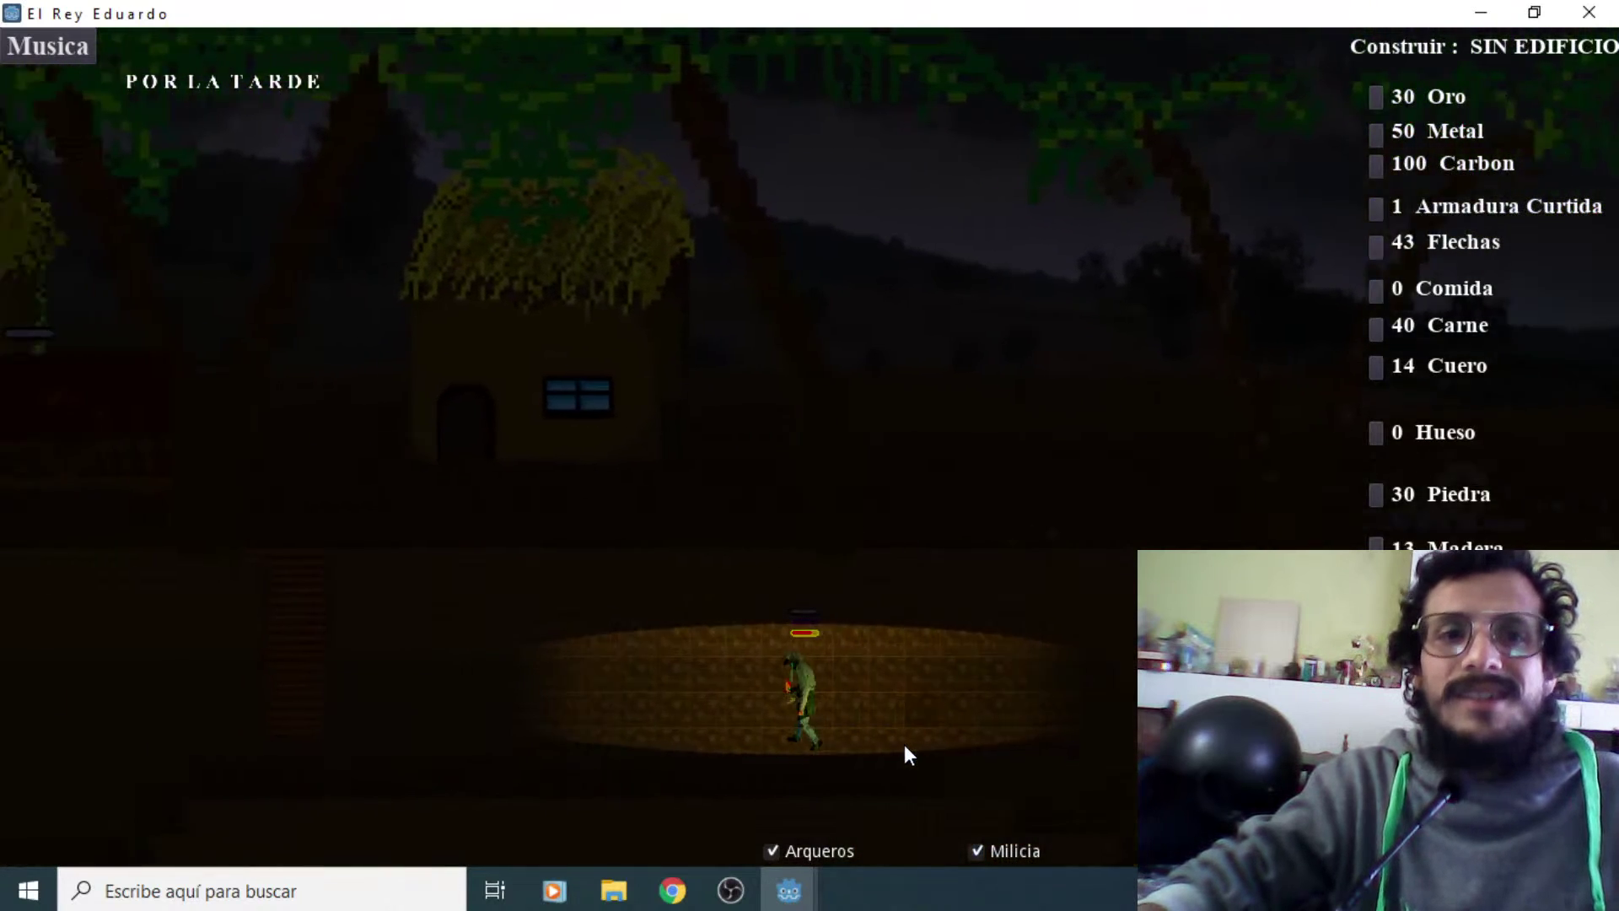
{"action": "key", "text": "Left"}
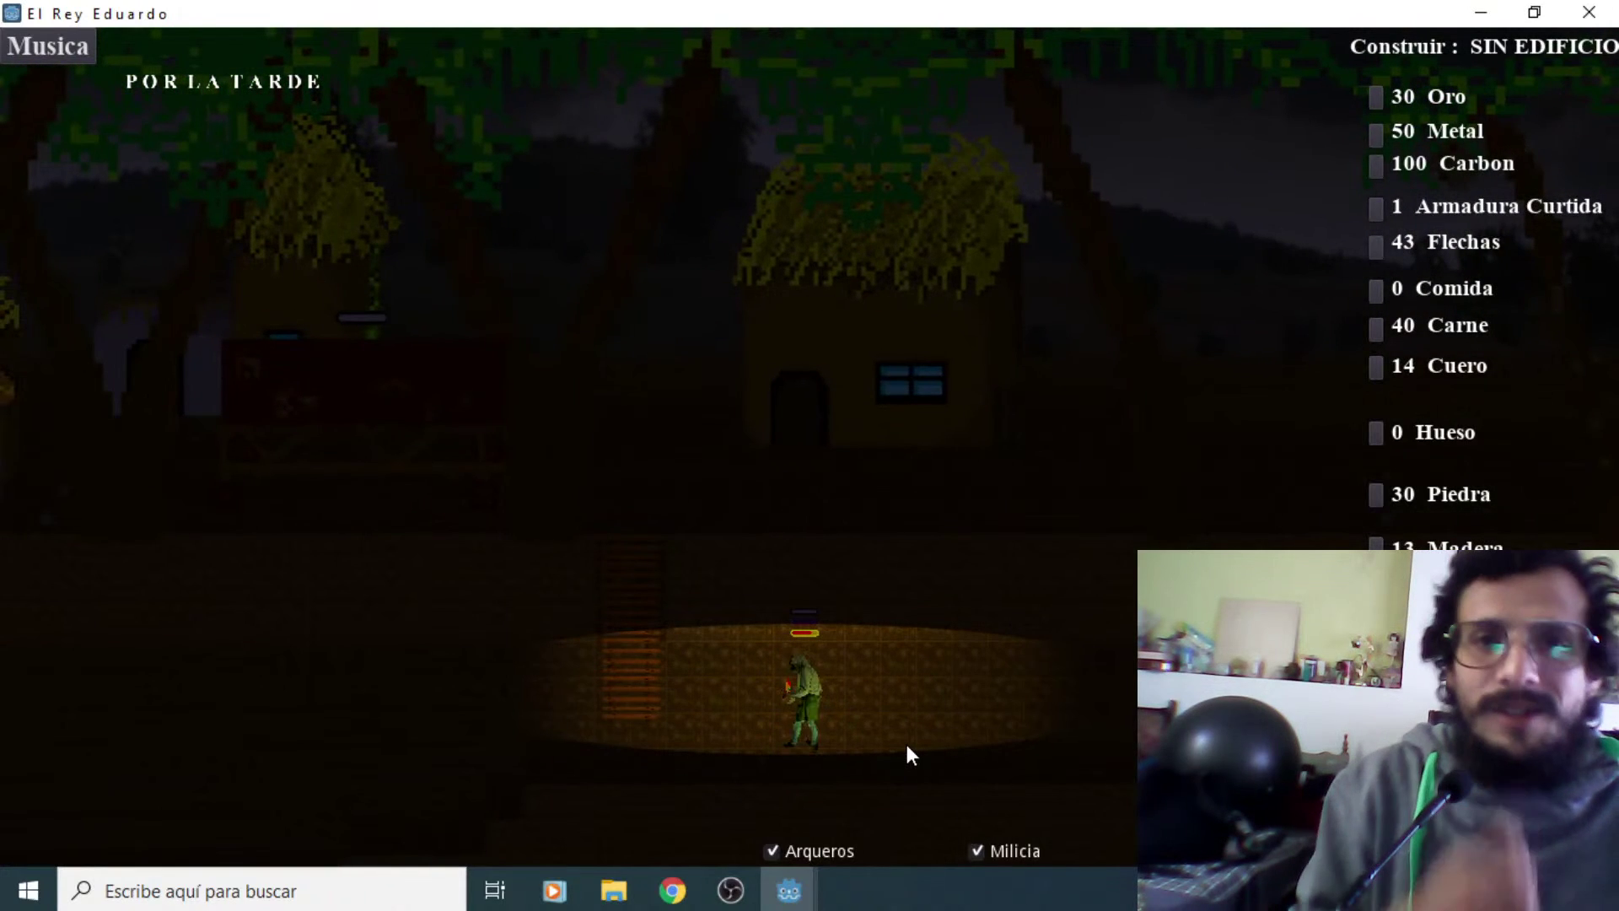
Leave the mine for the game's main menu, briefly enter a level from it, and close the game window
{"action": "key", "text": "Escape"}
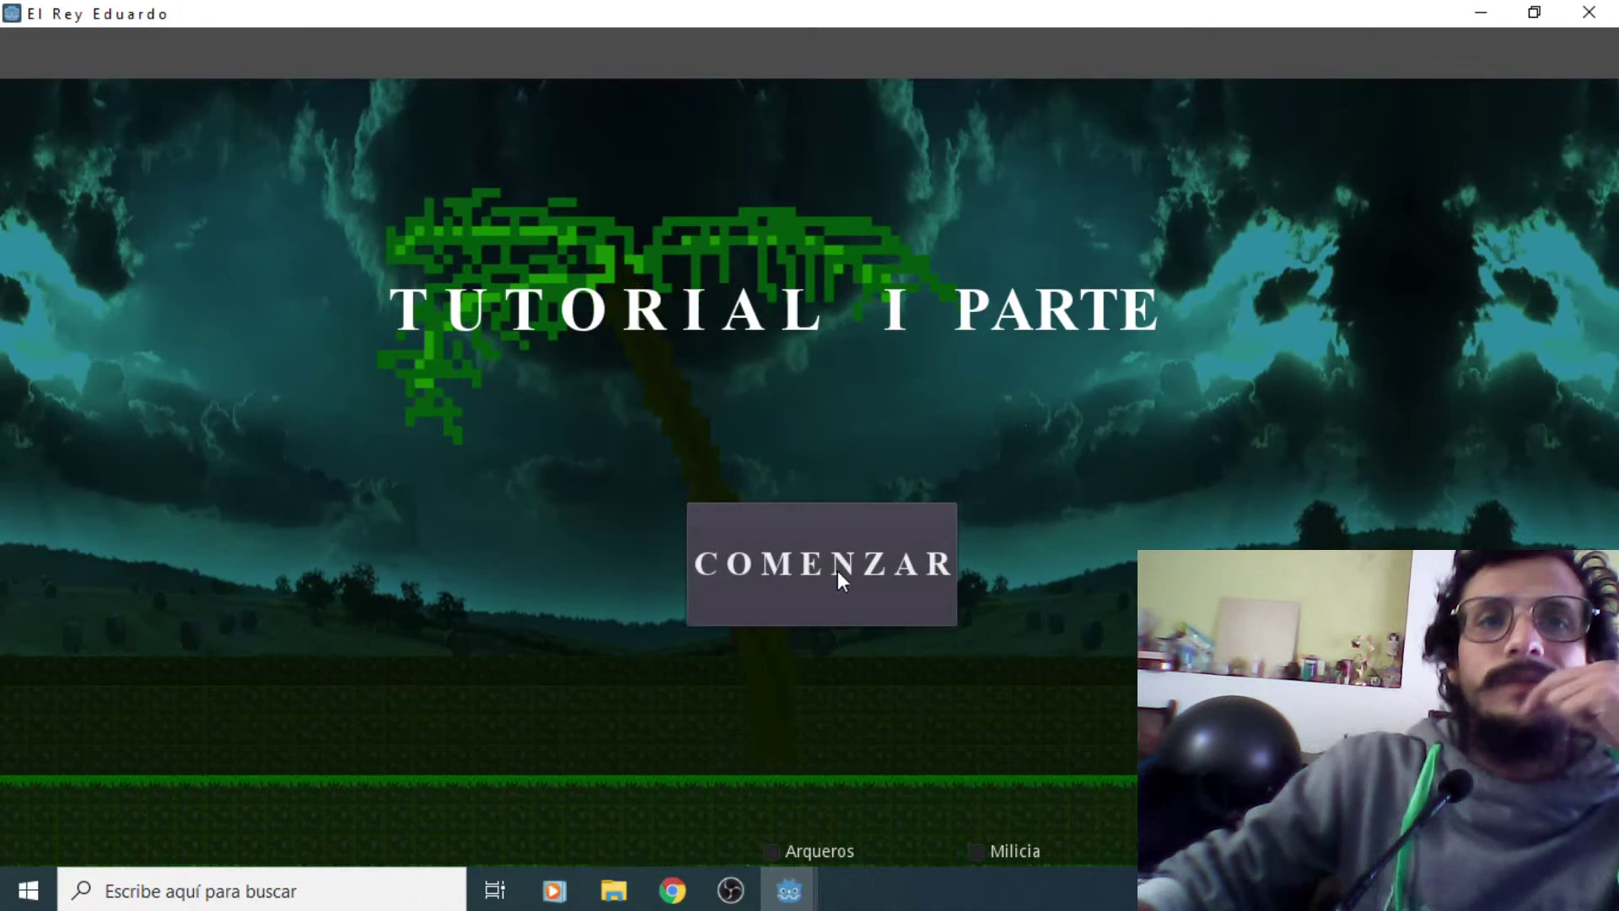
{"action": "left_click", "coordinate": [839, 569]}
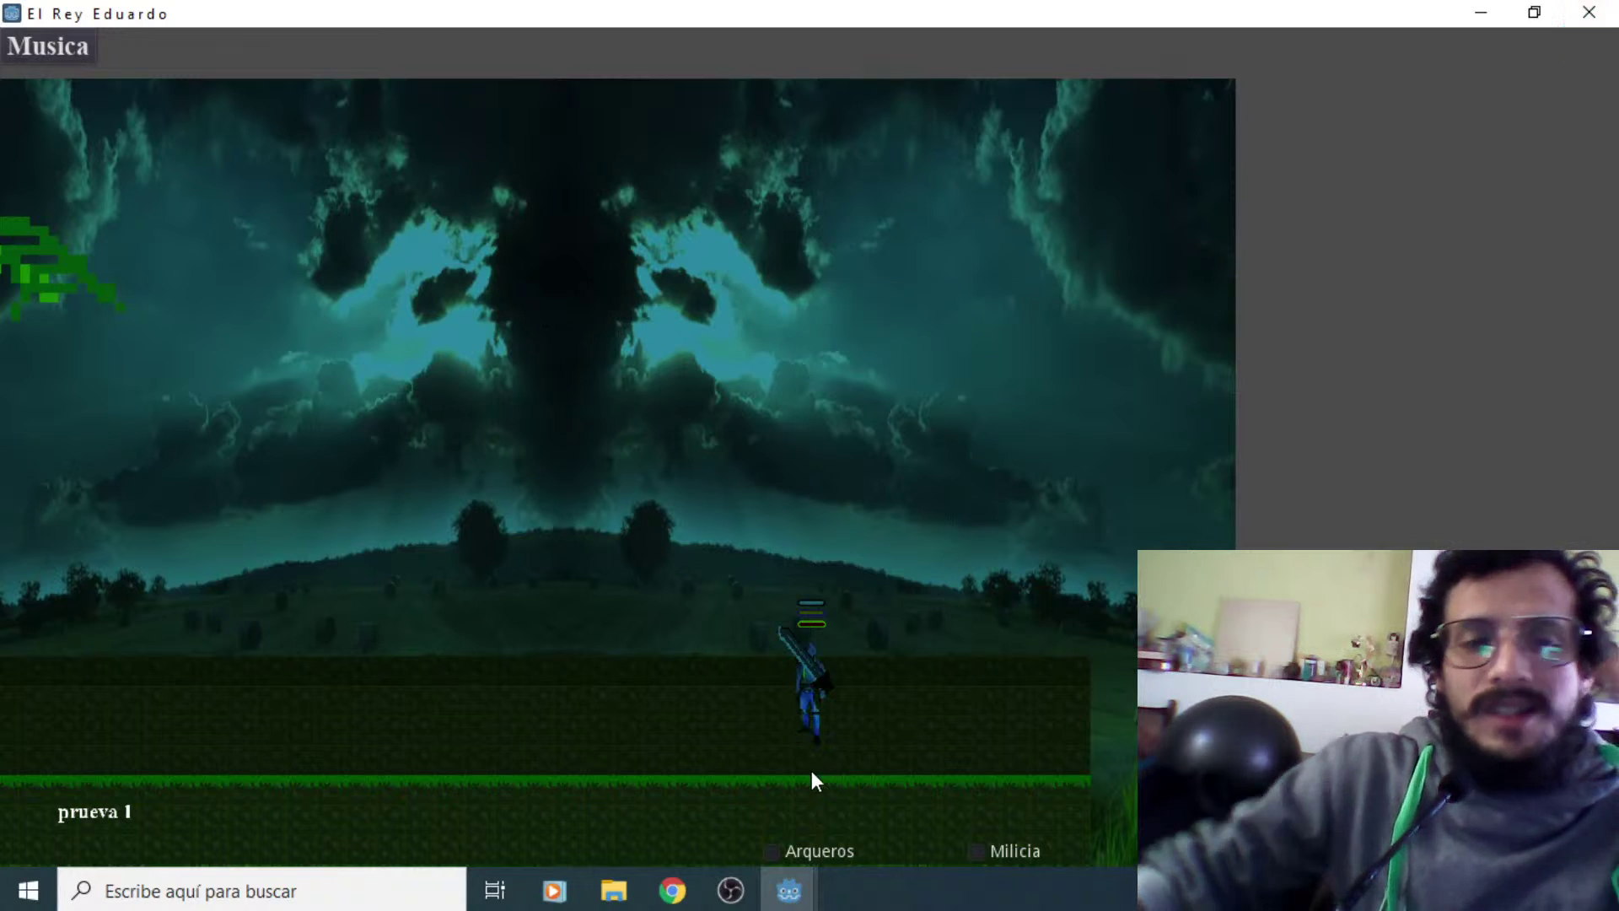
{"action": "left_click", "coordinate": [1588, 12]}
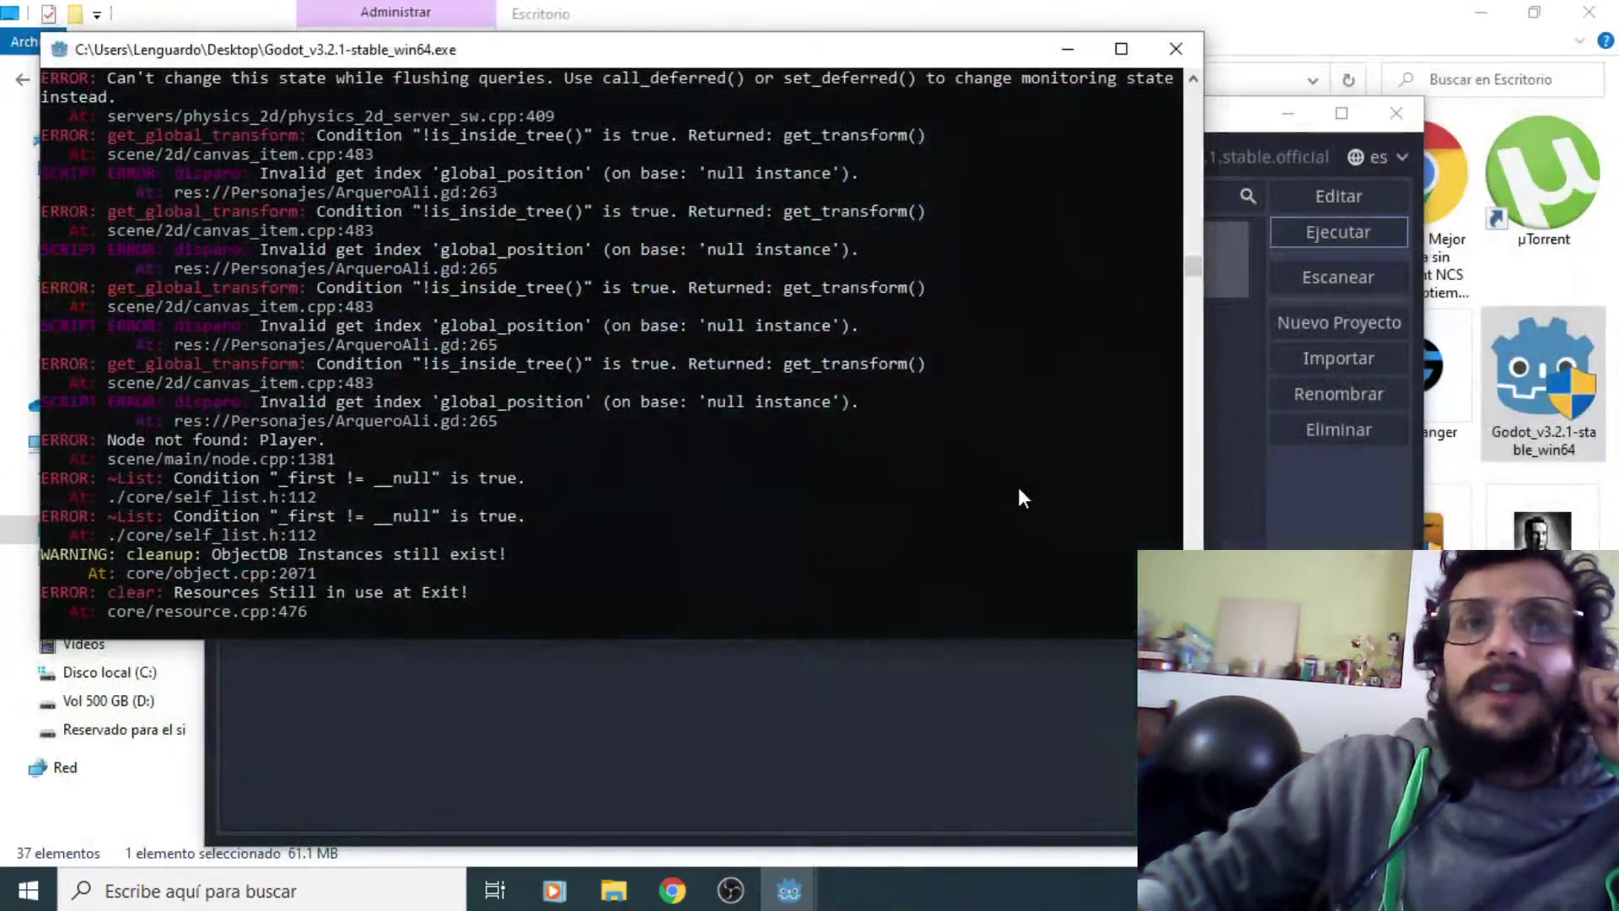
Open the El Rey Eduardo project for editing from the Godot project manager
{"action": "left_click", "coordinate": [1352, 230]}
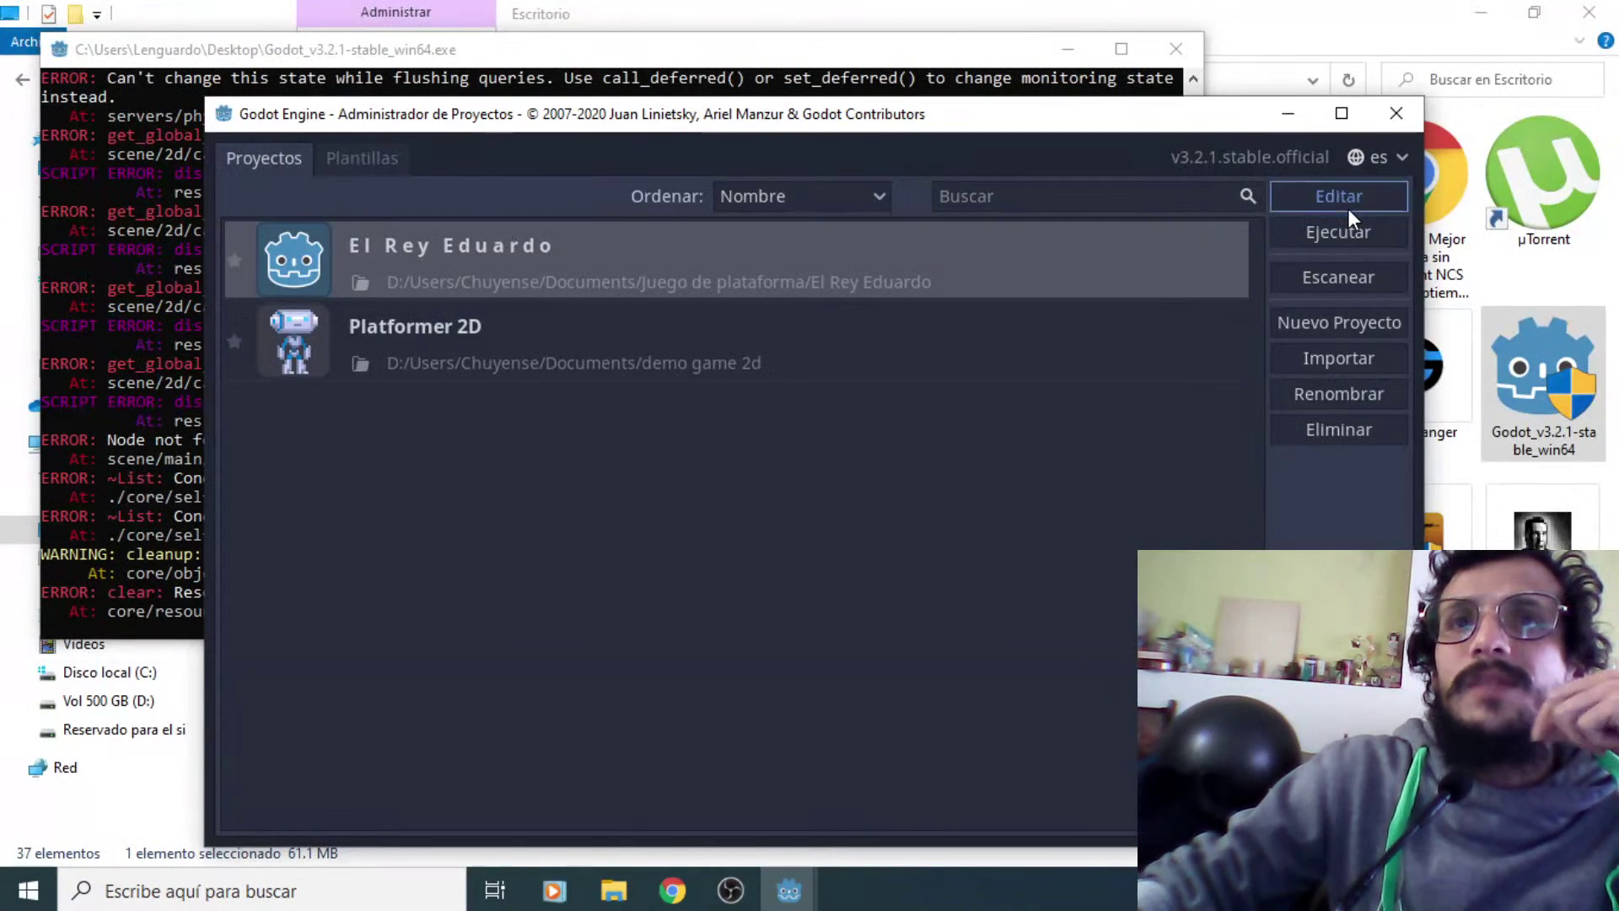
{"action": "left_click", "coordinate": [1347, 207]}
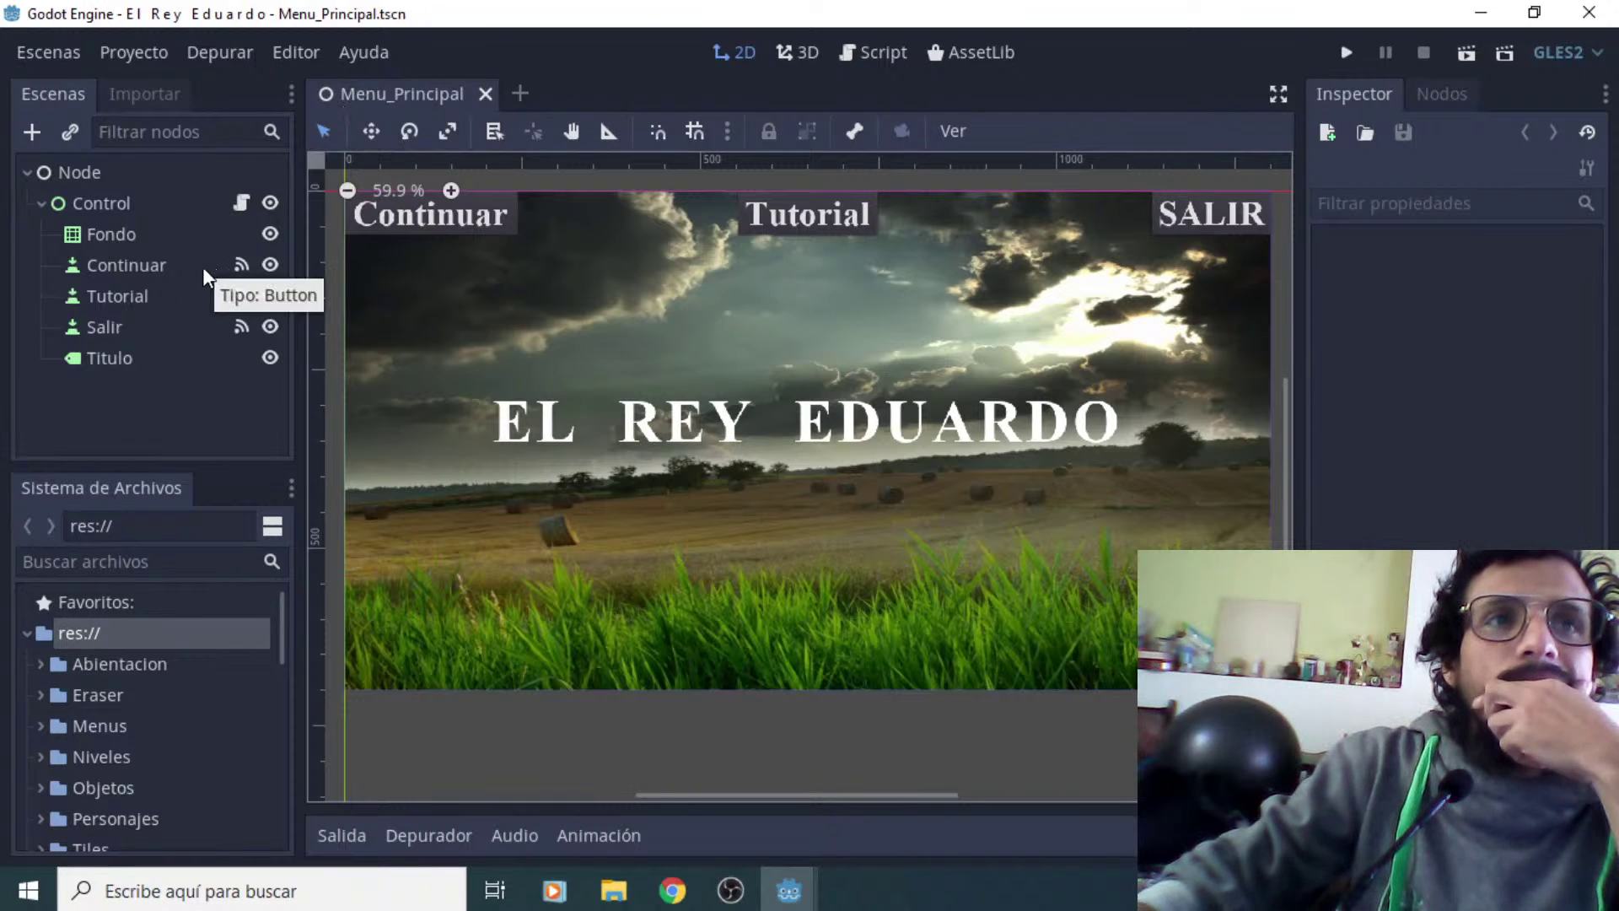
Start opening another scene, go up to the project root res://, and go through its folders from Abientacion to souns
{"action": "left_click", "coordinate": [67, 56]}
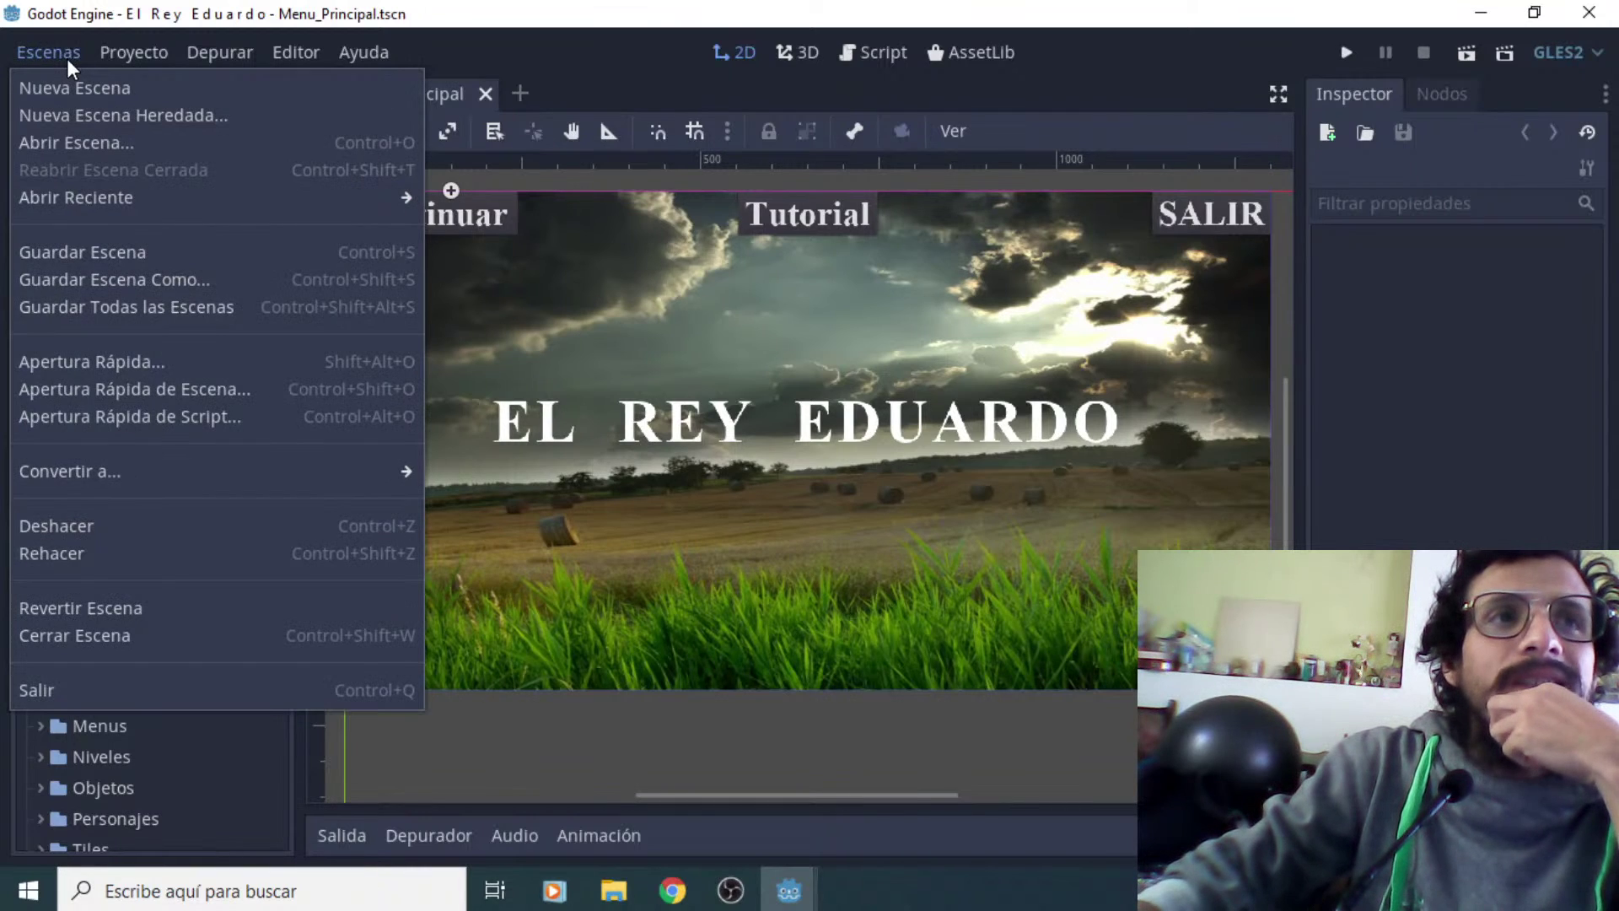
{"action": "left_click", "coordinate": [158, 150]}
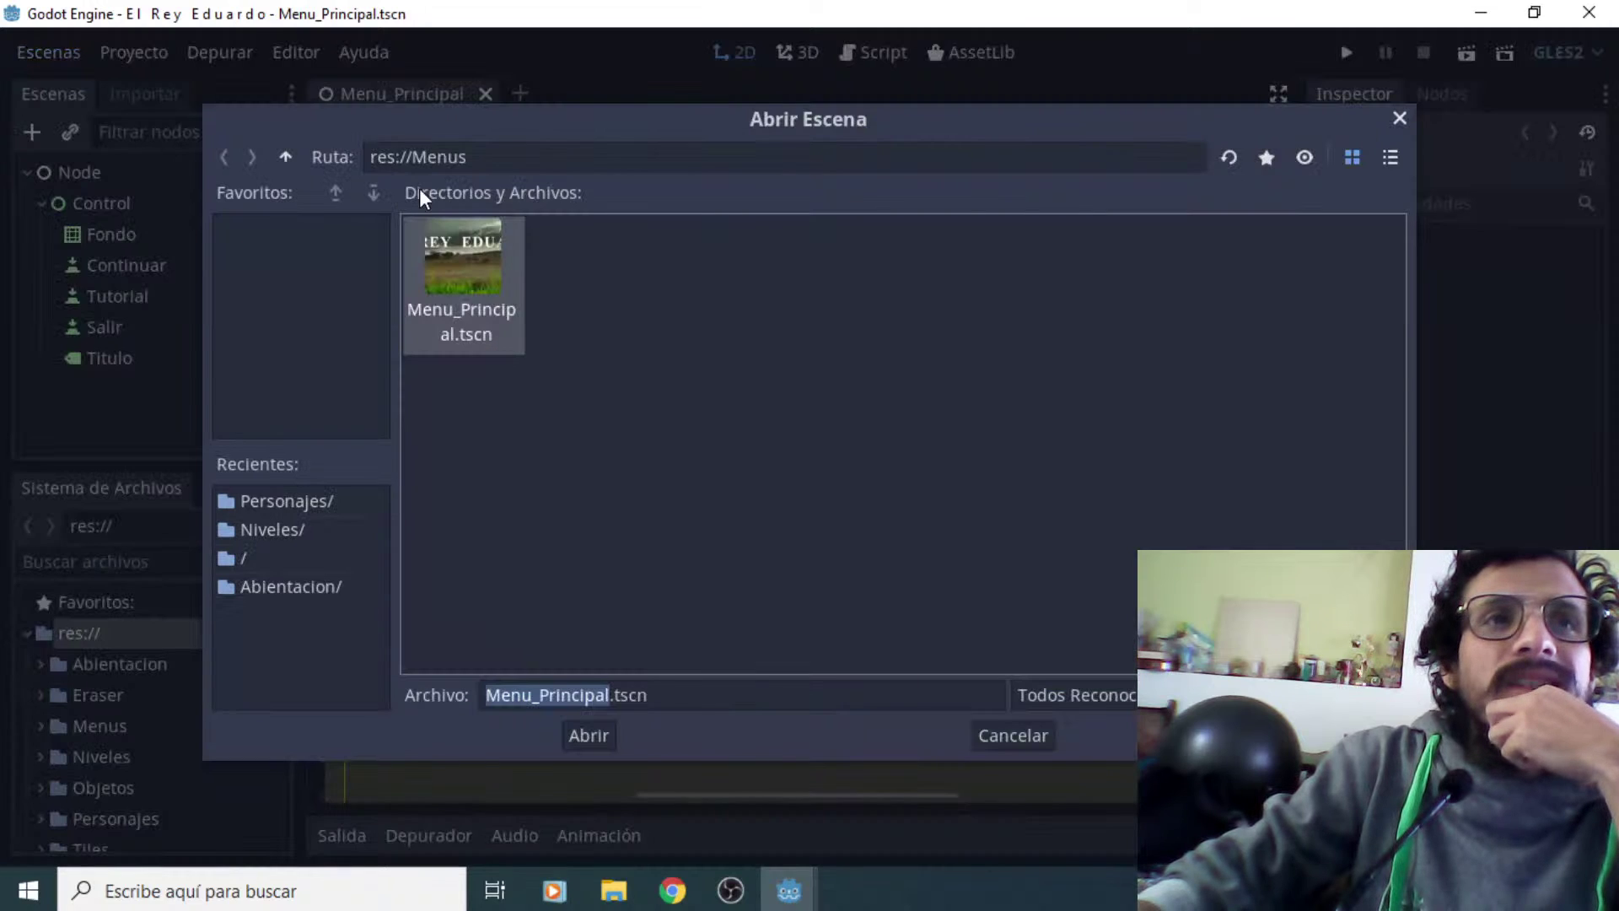
{"action": "left_click", "coordinate": [285, 160]}
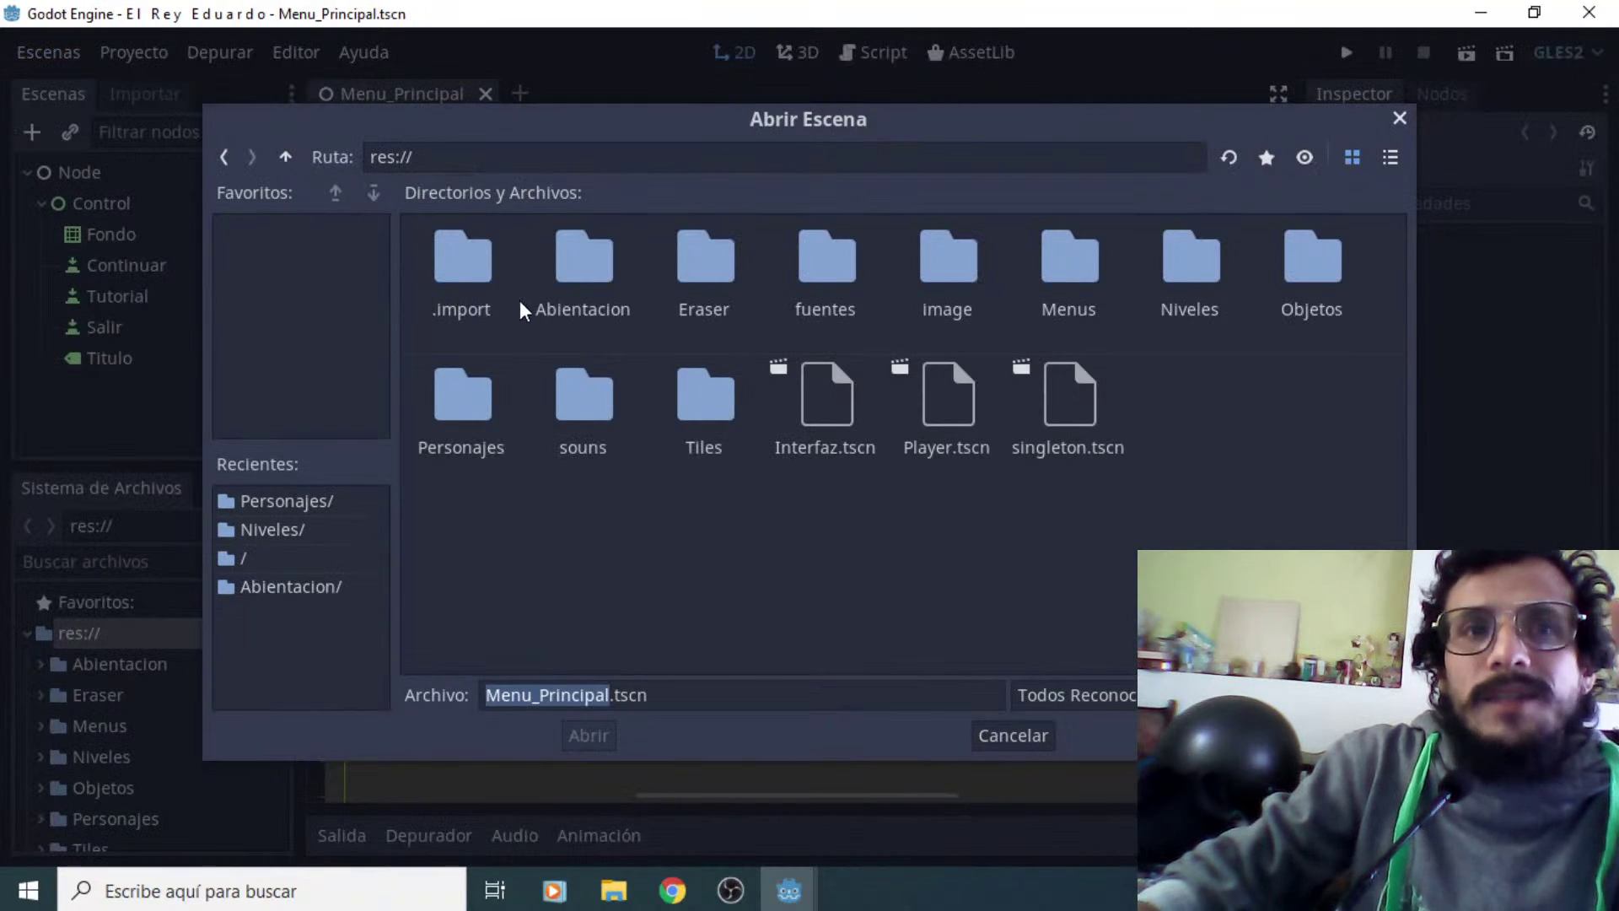
{"action": "left_click", "coordinate": [580, 268]}
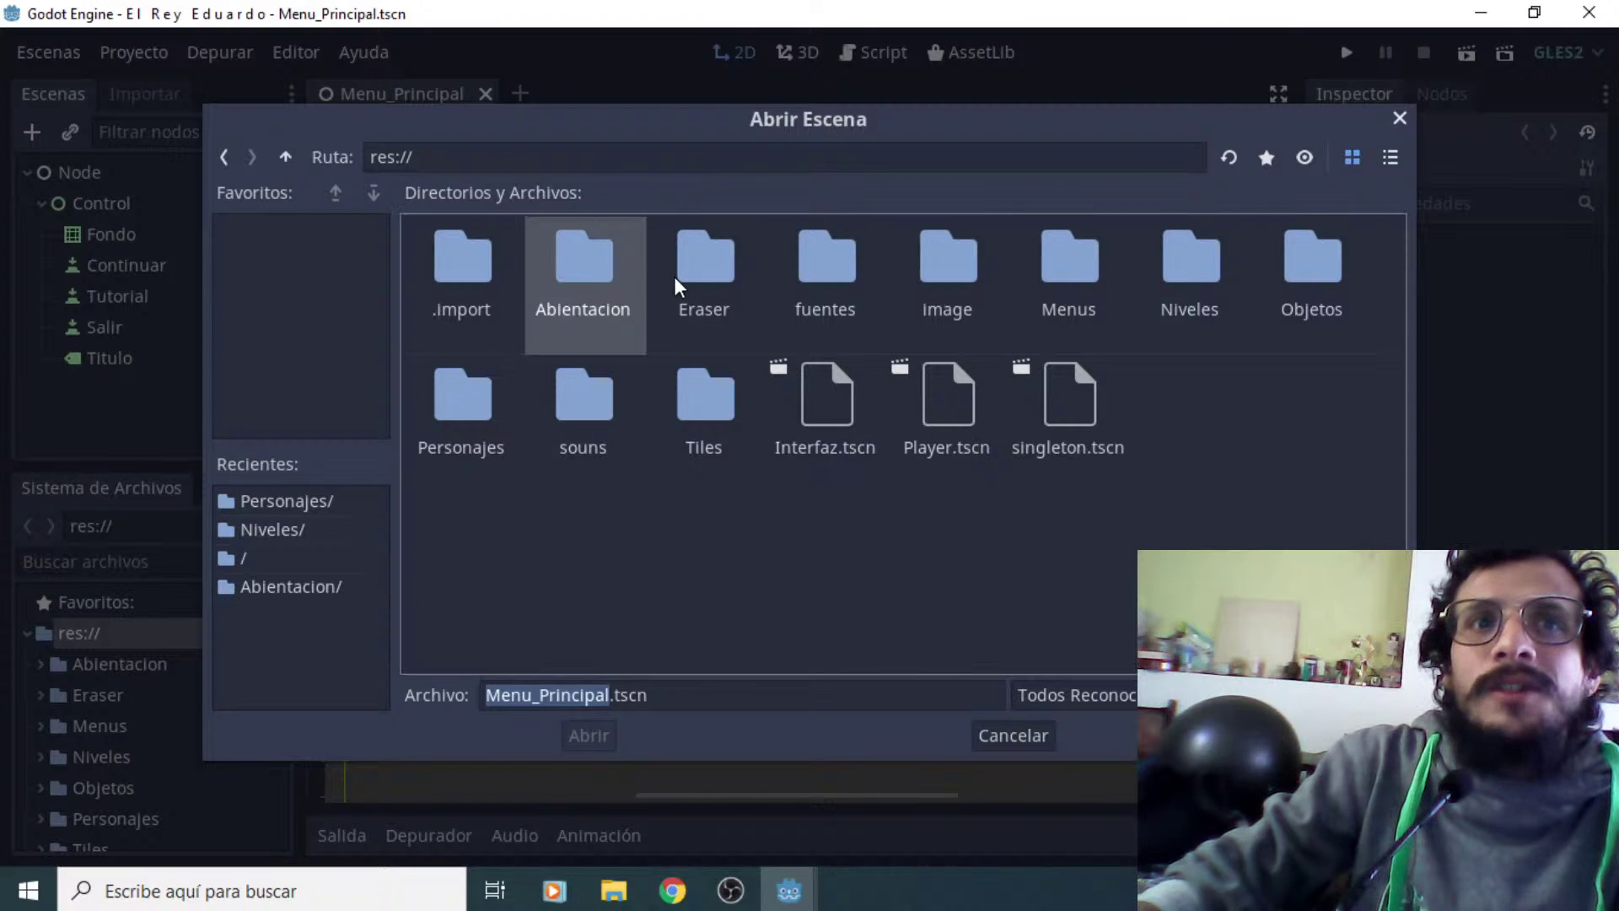
{"action": "left_click", "coordinate": [694, 252]}
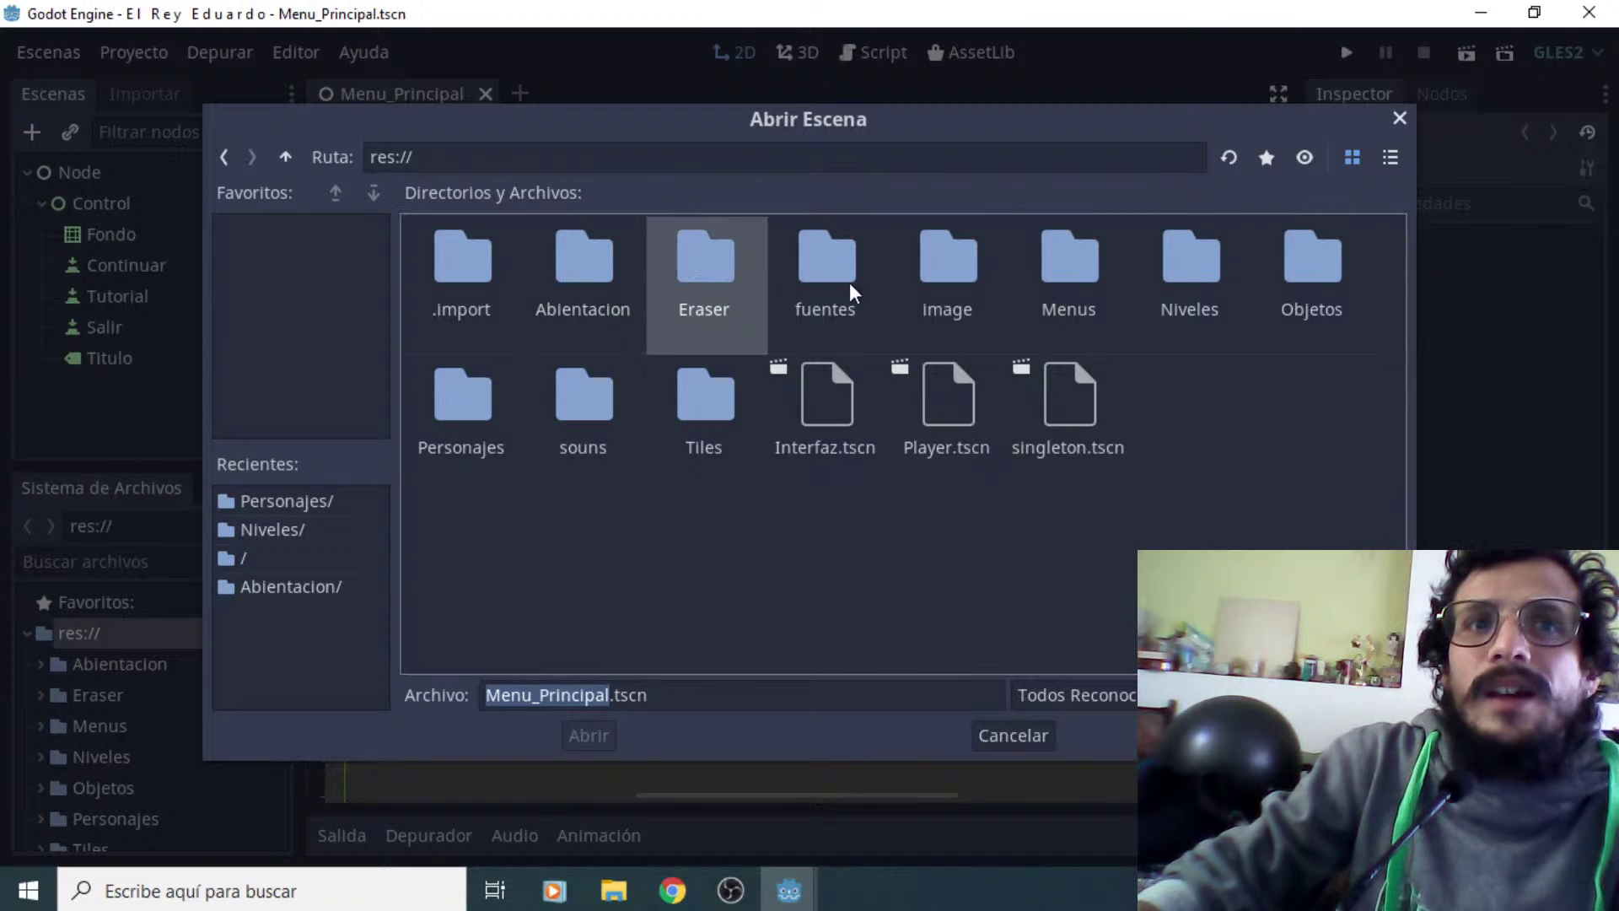
{"action": "left_click", "coordinate": [826, 257]}
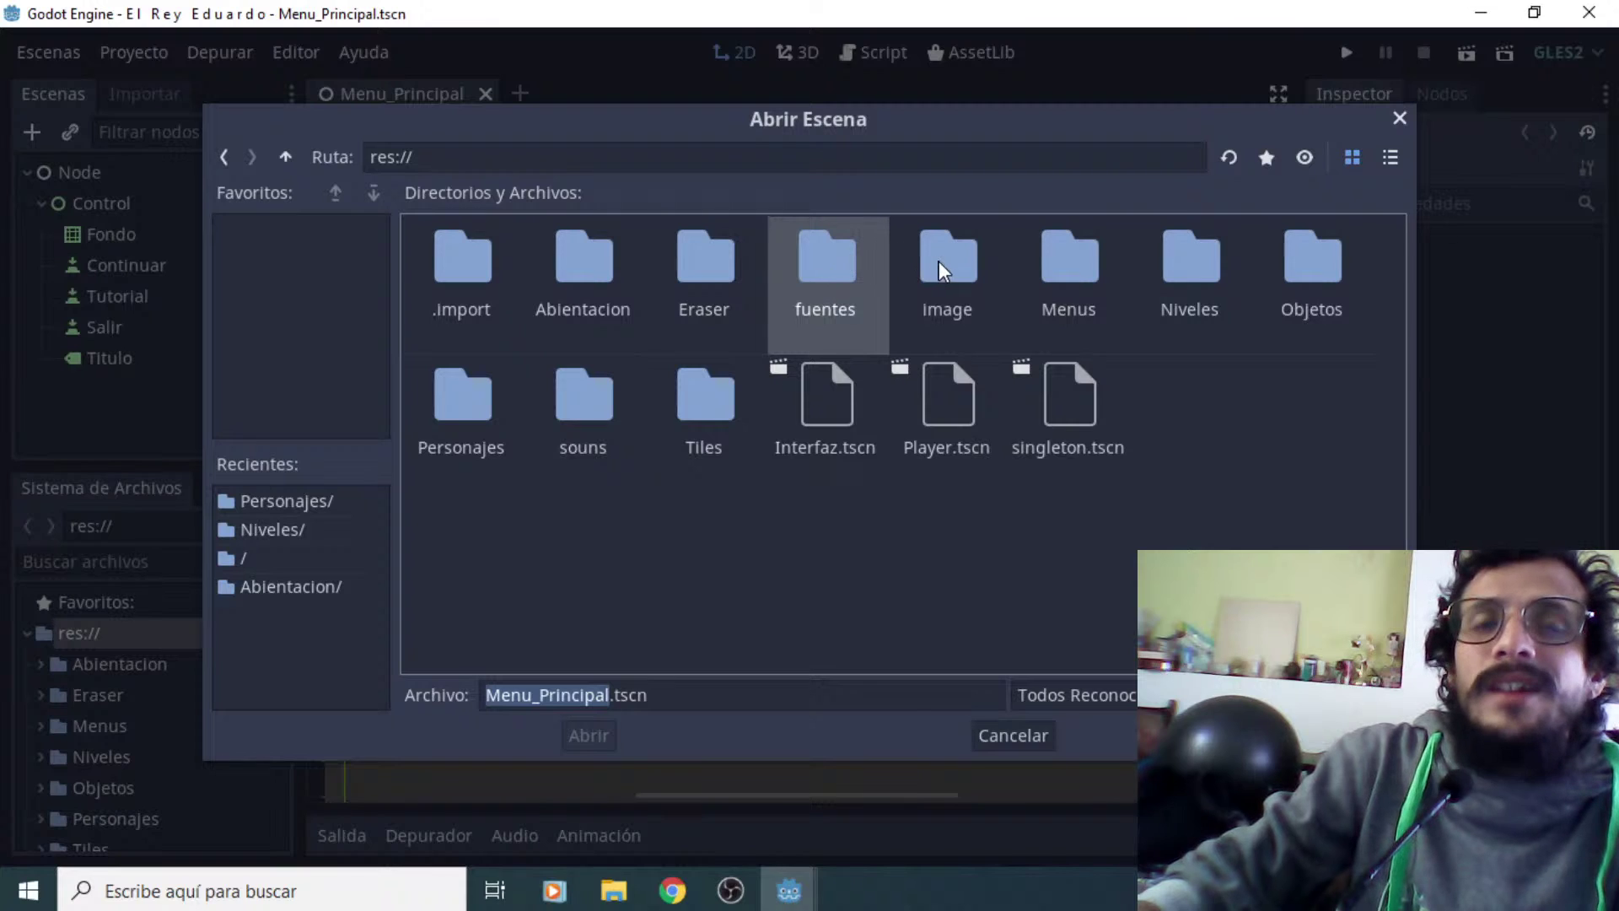
{"action": "left_click", "coordinate": [978, 265]}
{"action": "left_click", "coordinate": [1060, 278]}
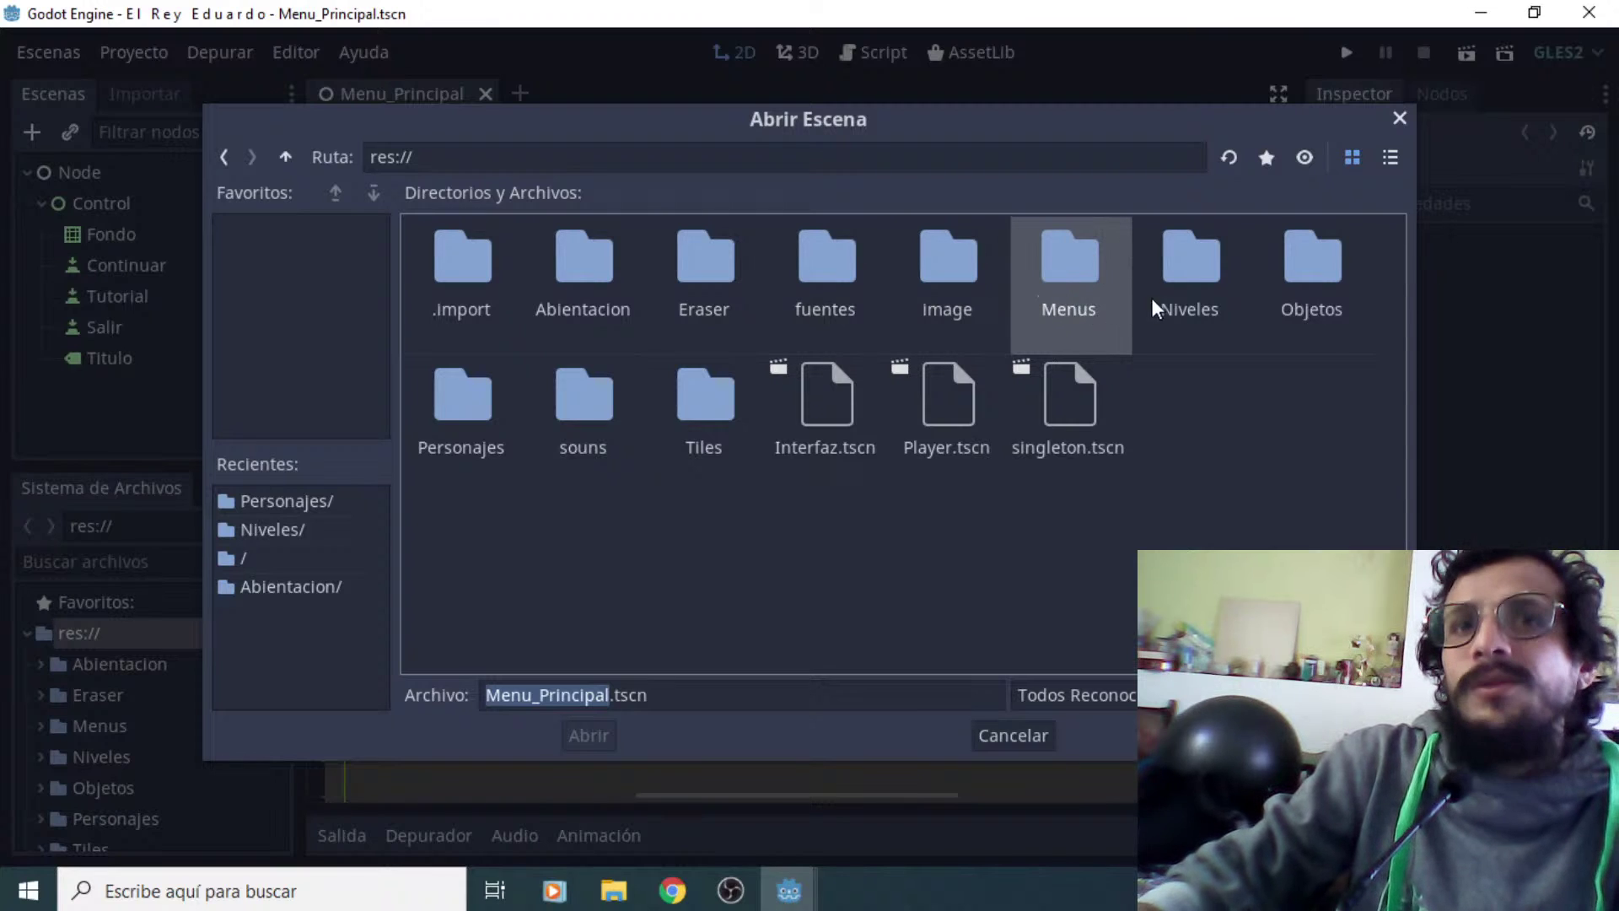
{"action": "left_click", "coordinate": [1204, 272]}
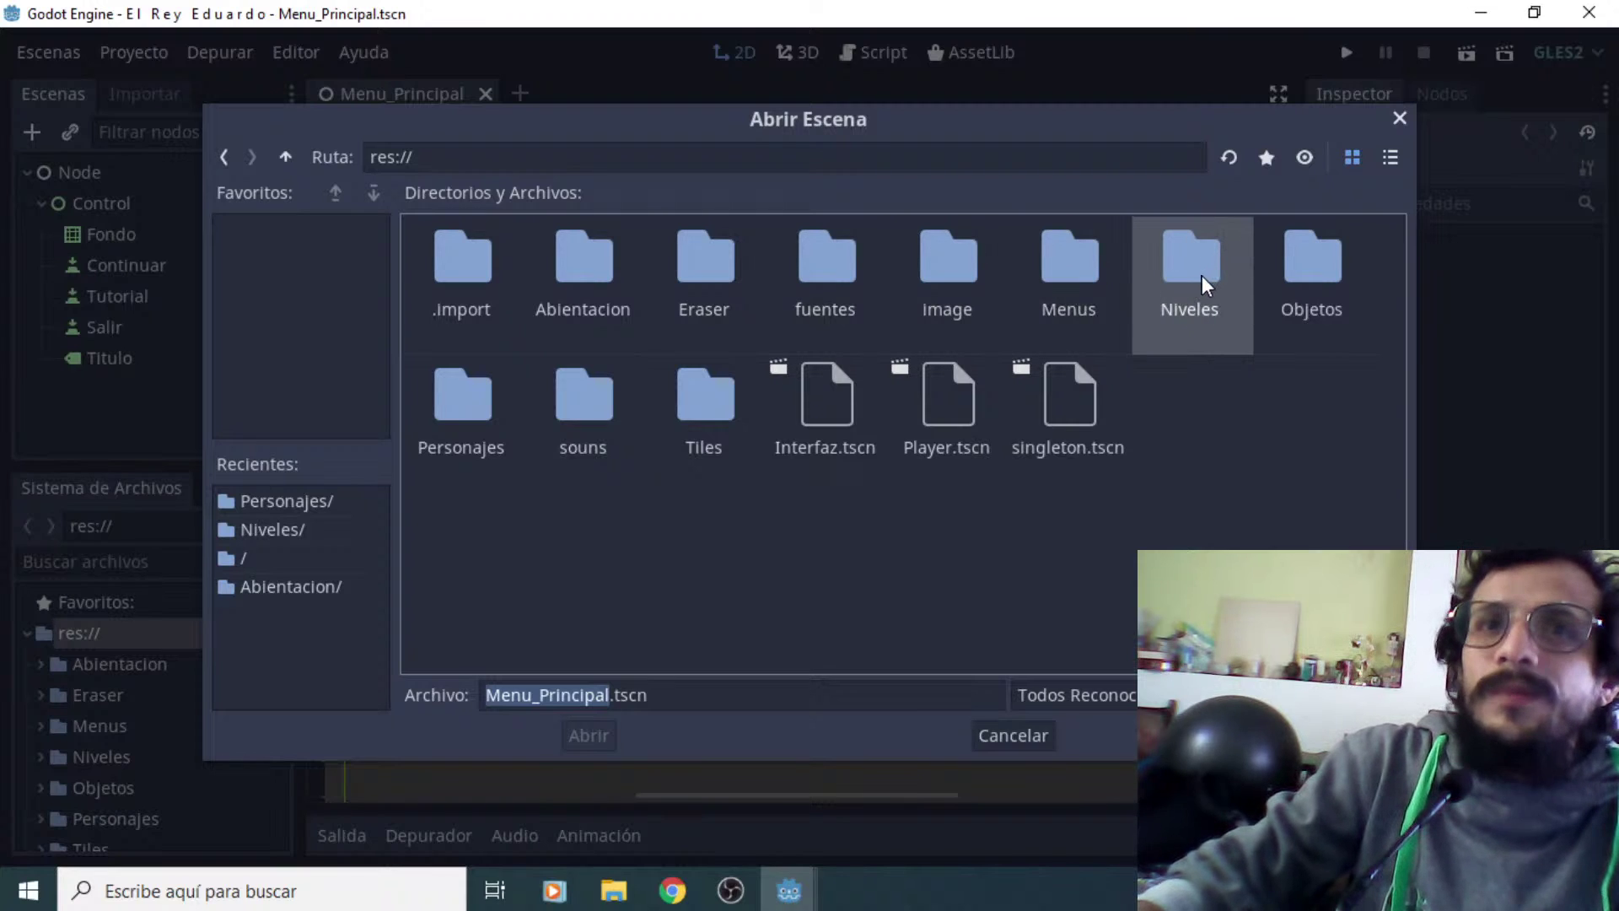
{"action": "left_click", "coordinate": [1271, 312]}
{"action": "left_click", "coordinate": [489, 392]}
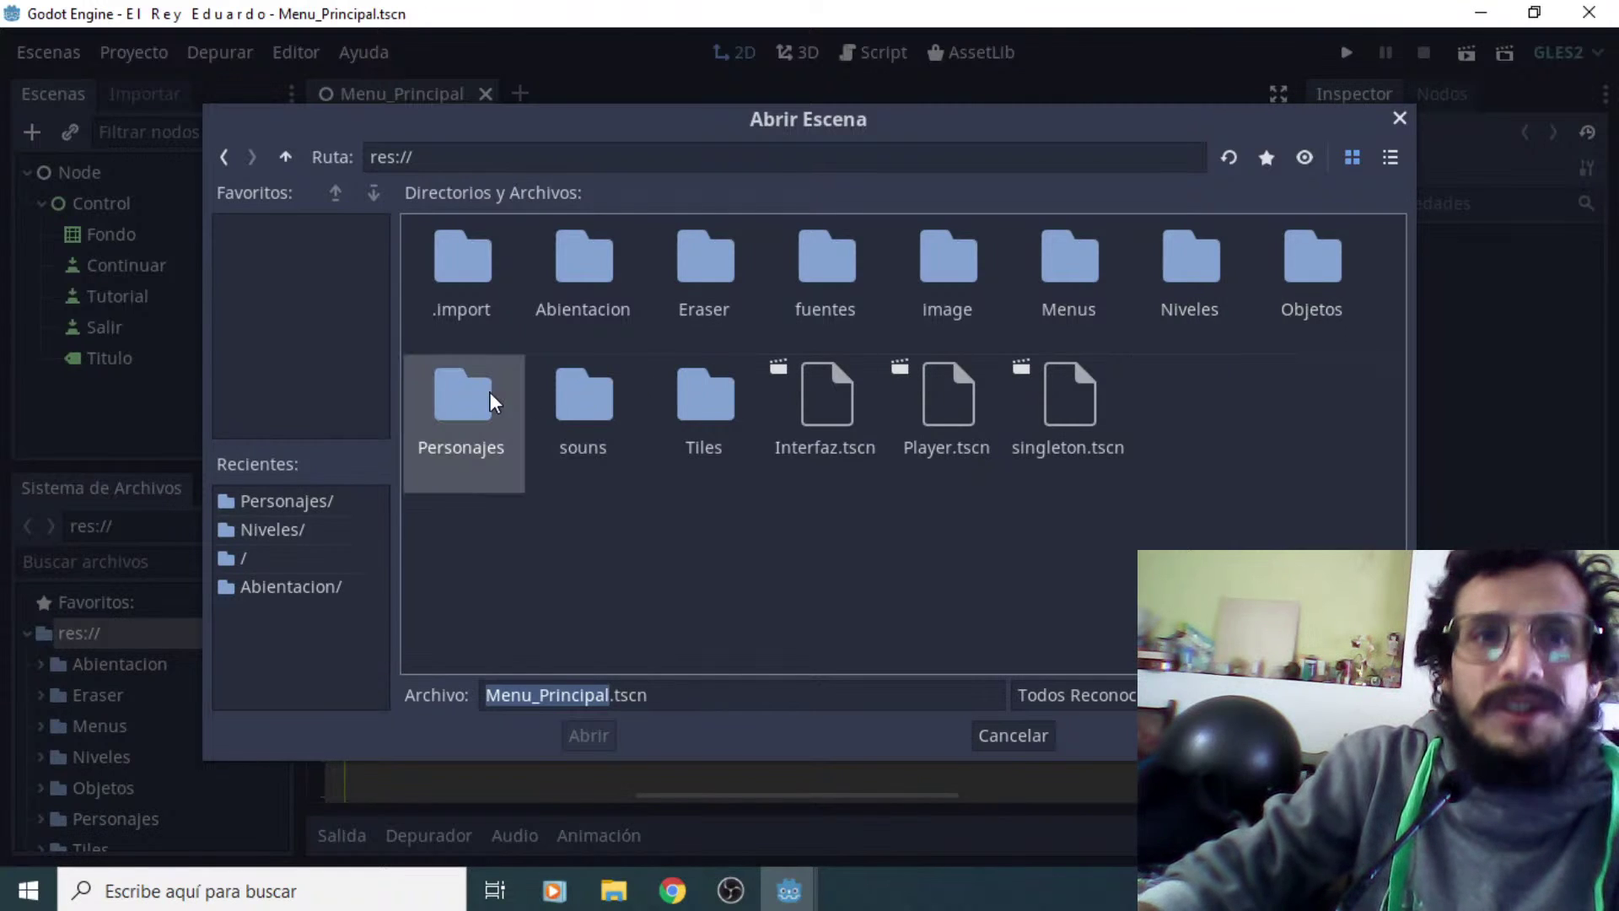
{"action": "left_click", "coordinate": [600, 411]}
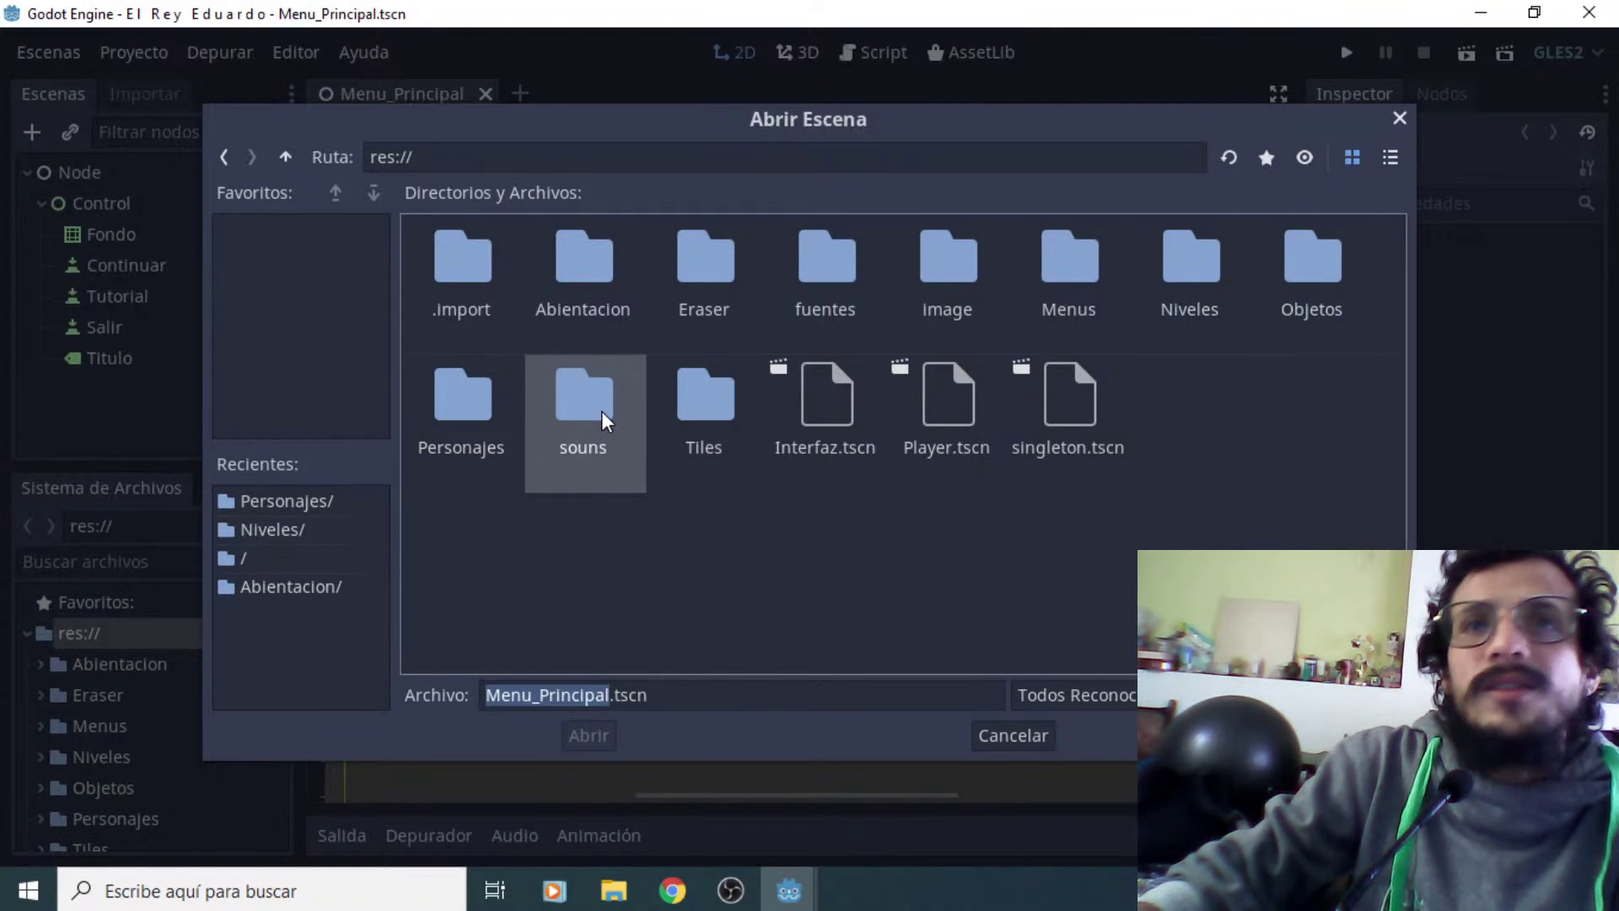
Look inside the Objetos folder and go through its subfolders from Armas to Recursos
{"action": "double_click", "coordinate": [1295, 267]}
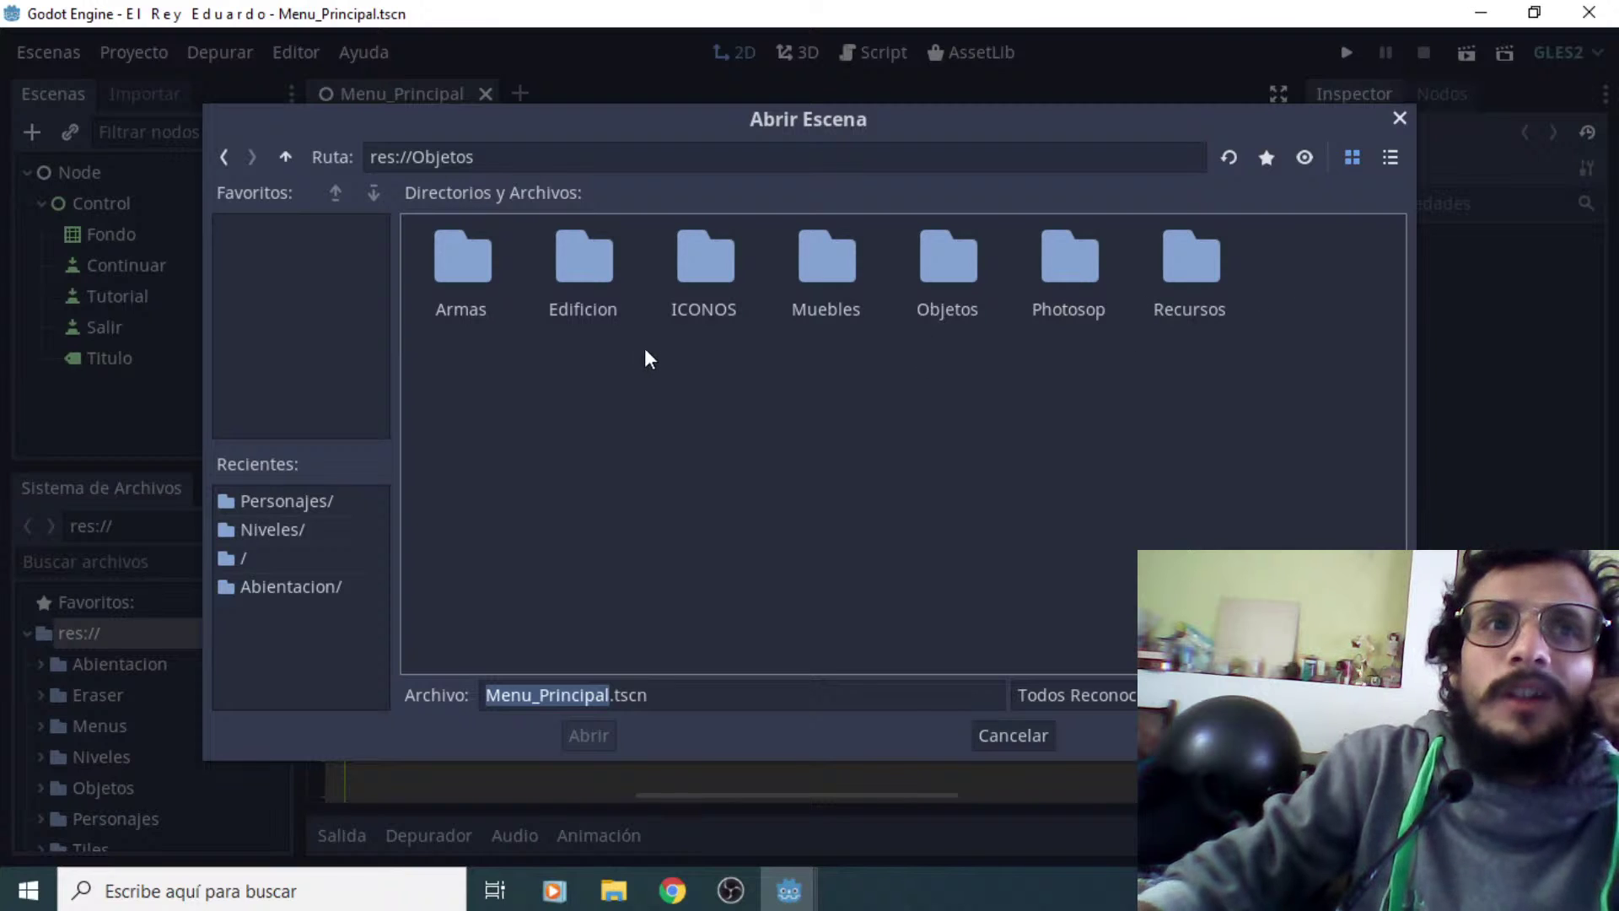
{"action": "left_click", "coordinate": [480, 273]}
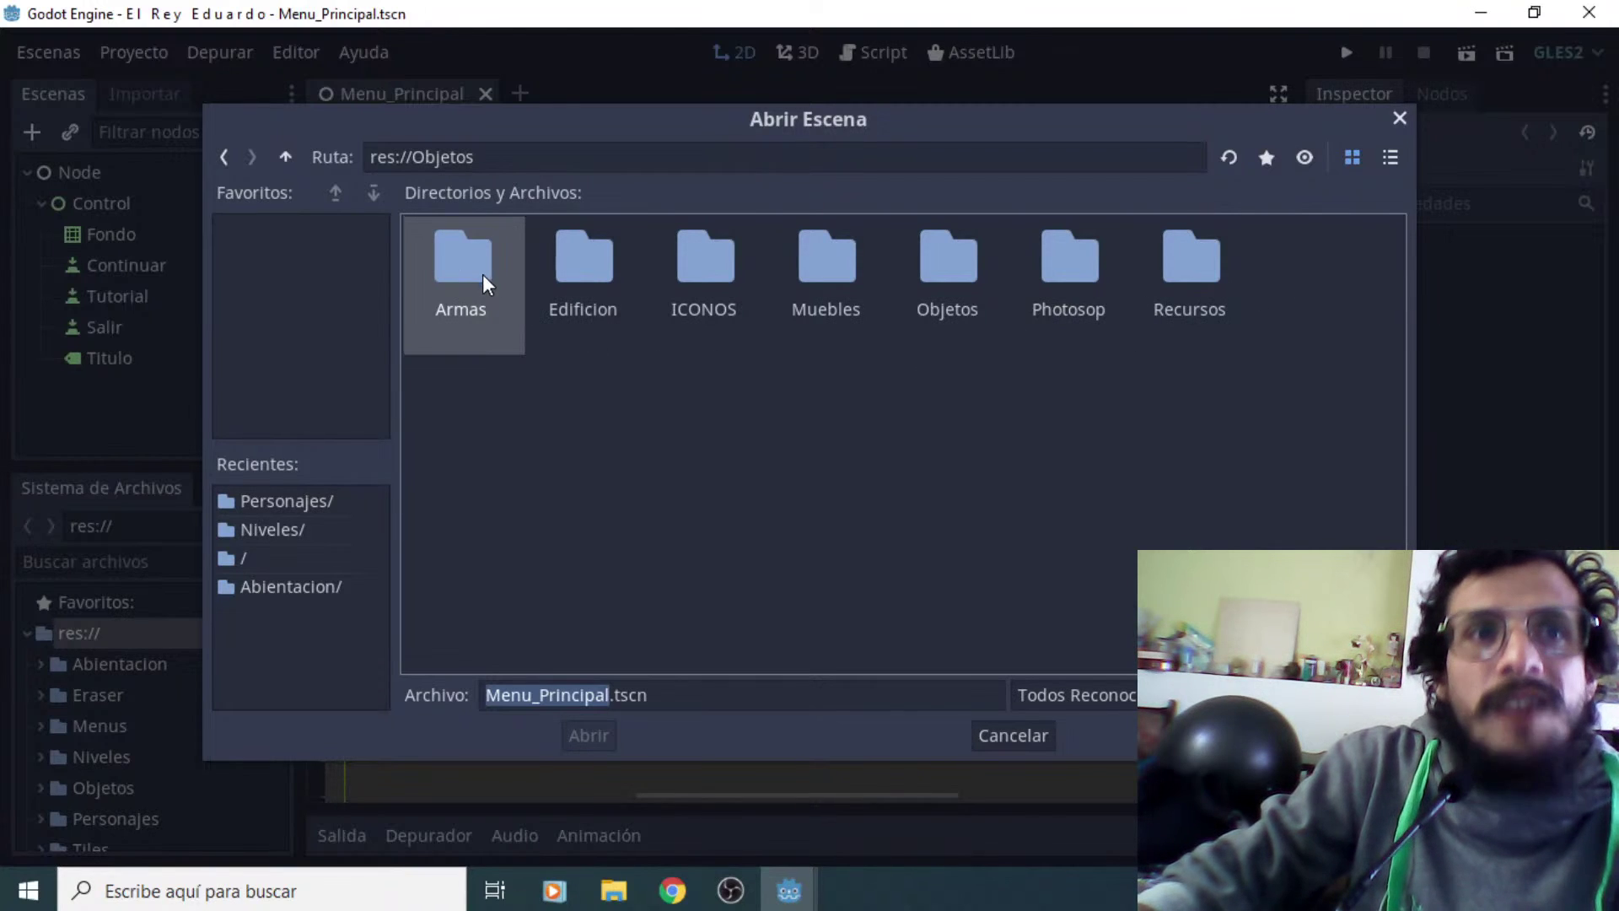
{"action": "left_click", "coordinate": [588, 286]}
{"action": "left_click", "coordinate": [698, 270]}
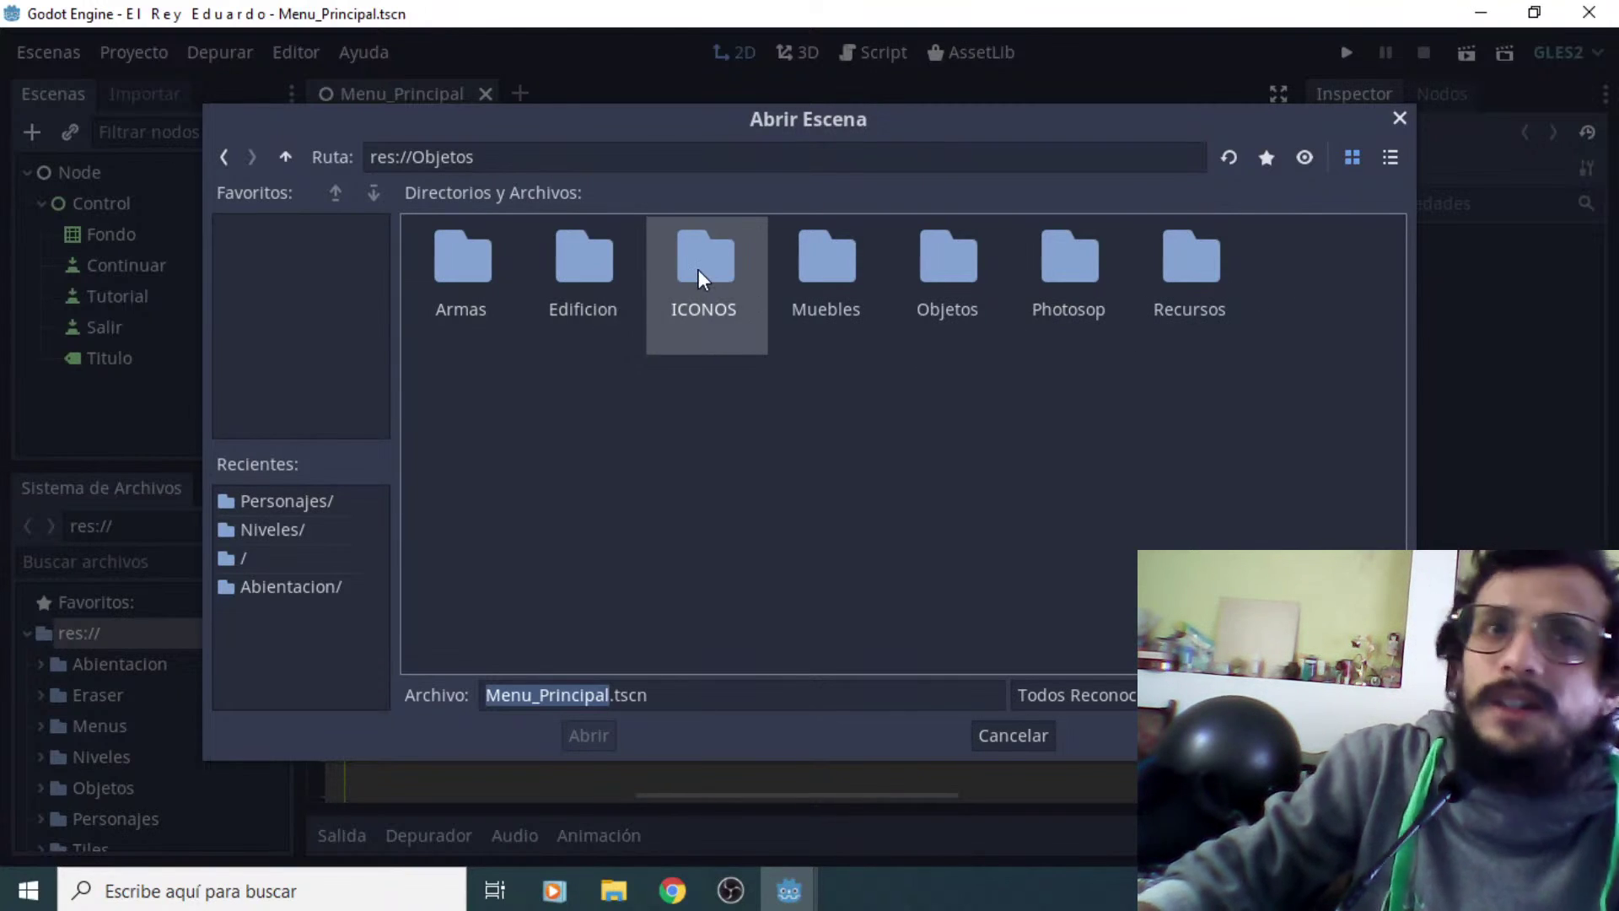
{"action": "left_click", "coordinate": [814, 272]}
{"action": "left_click", "coordinate": [953, 266]}
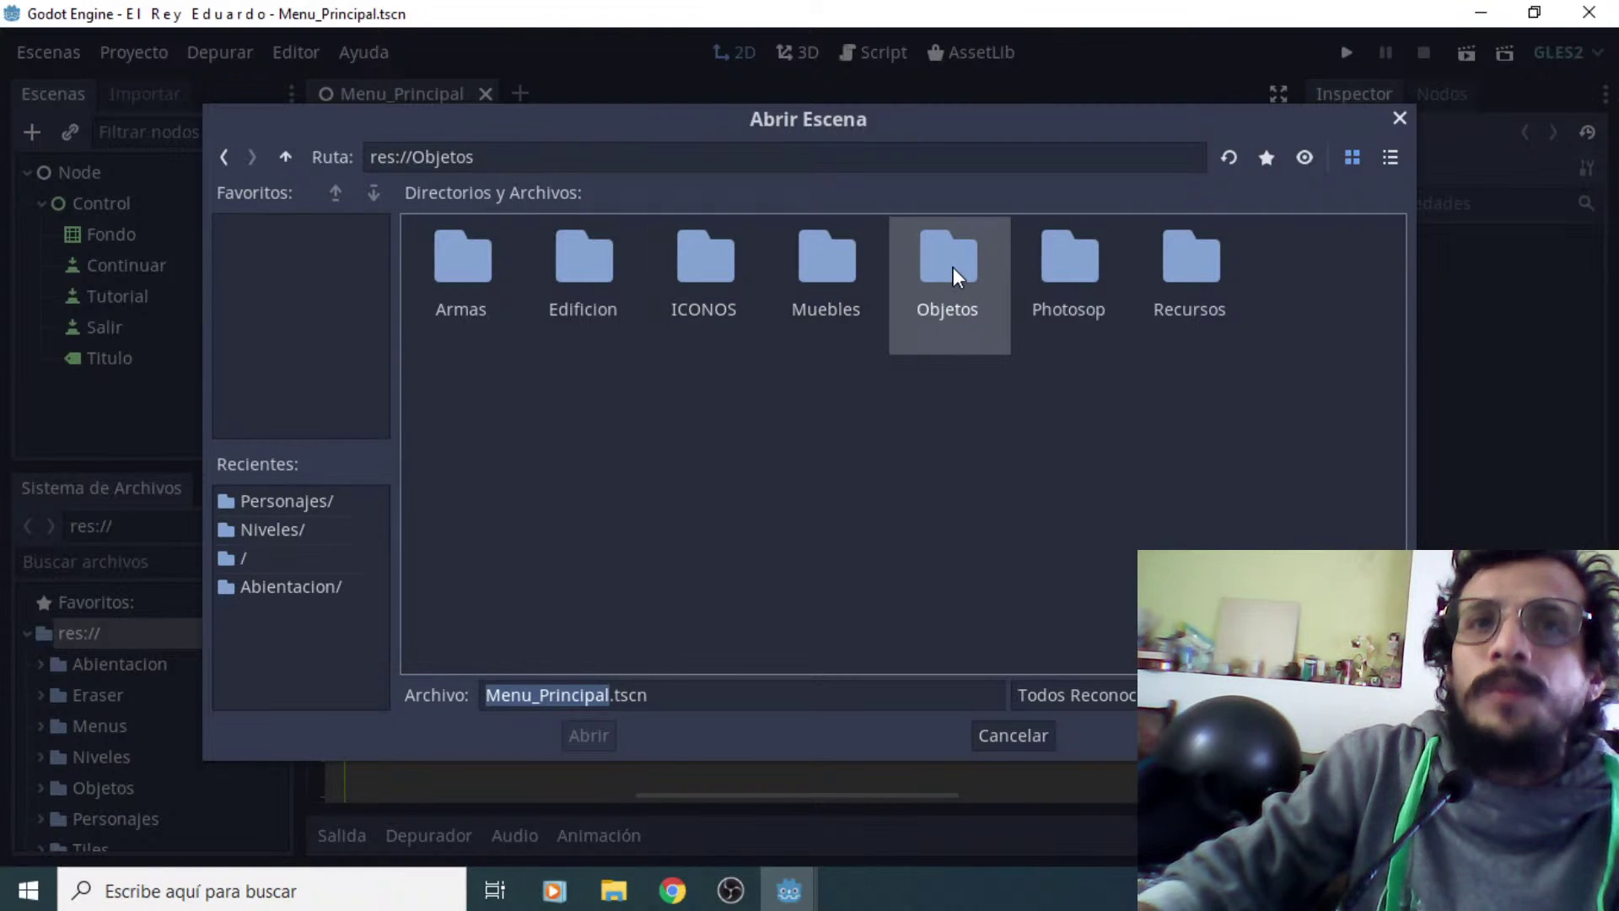
{"action": "left_click", "coordinate": [1060, 282]}
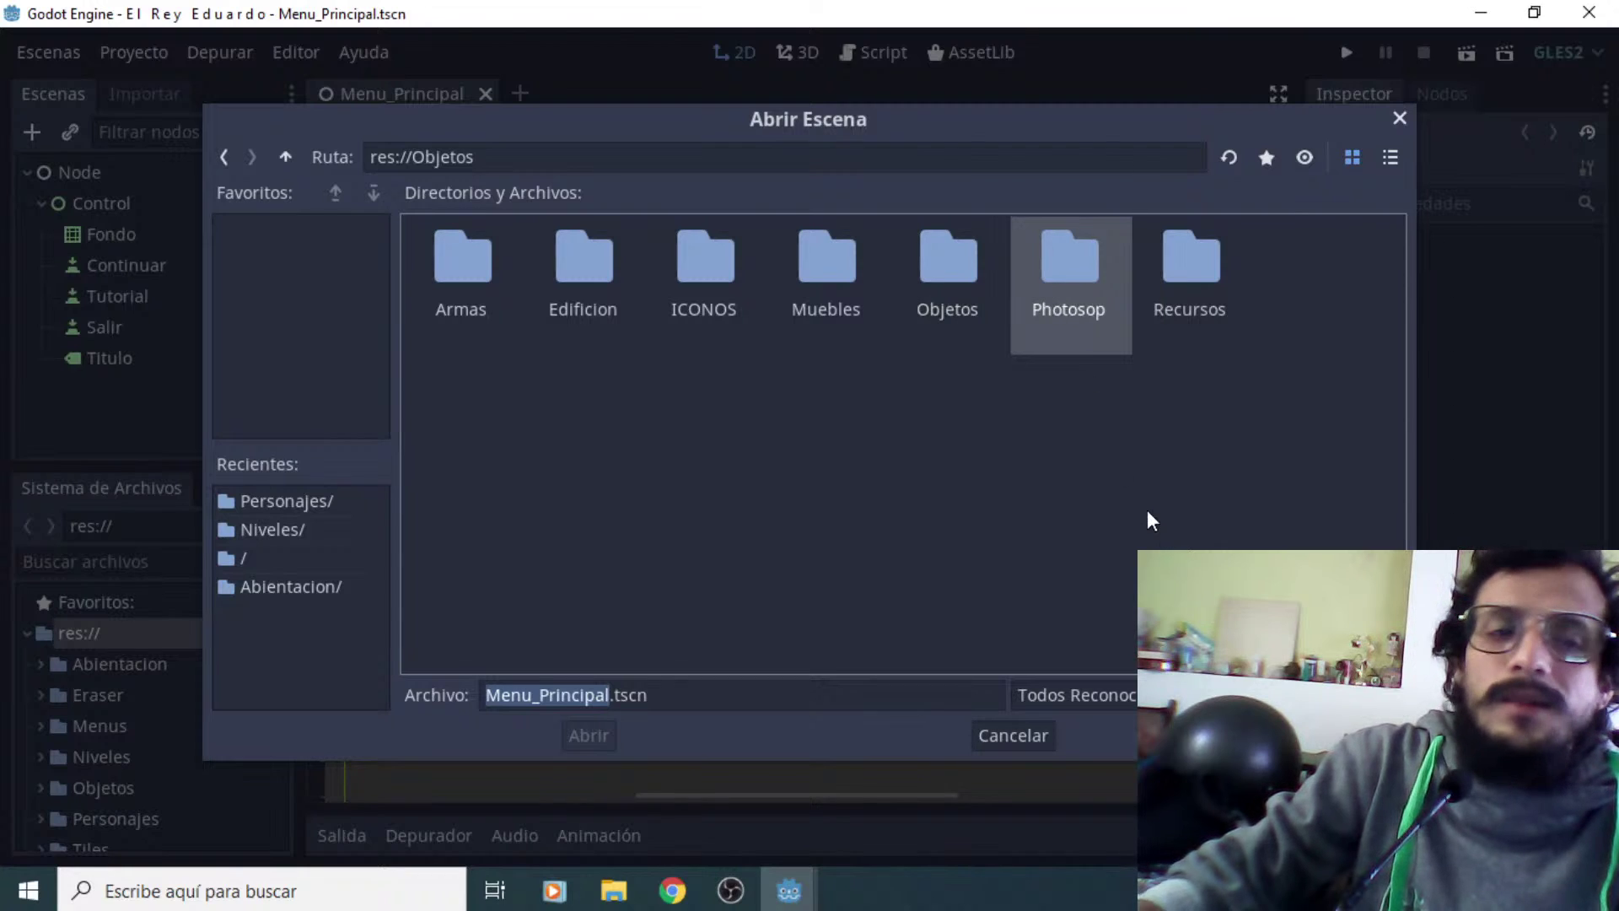
{"action": "left_click", "coordinate": [1208, 286]}
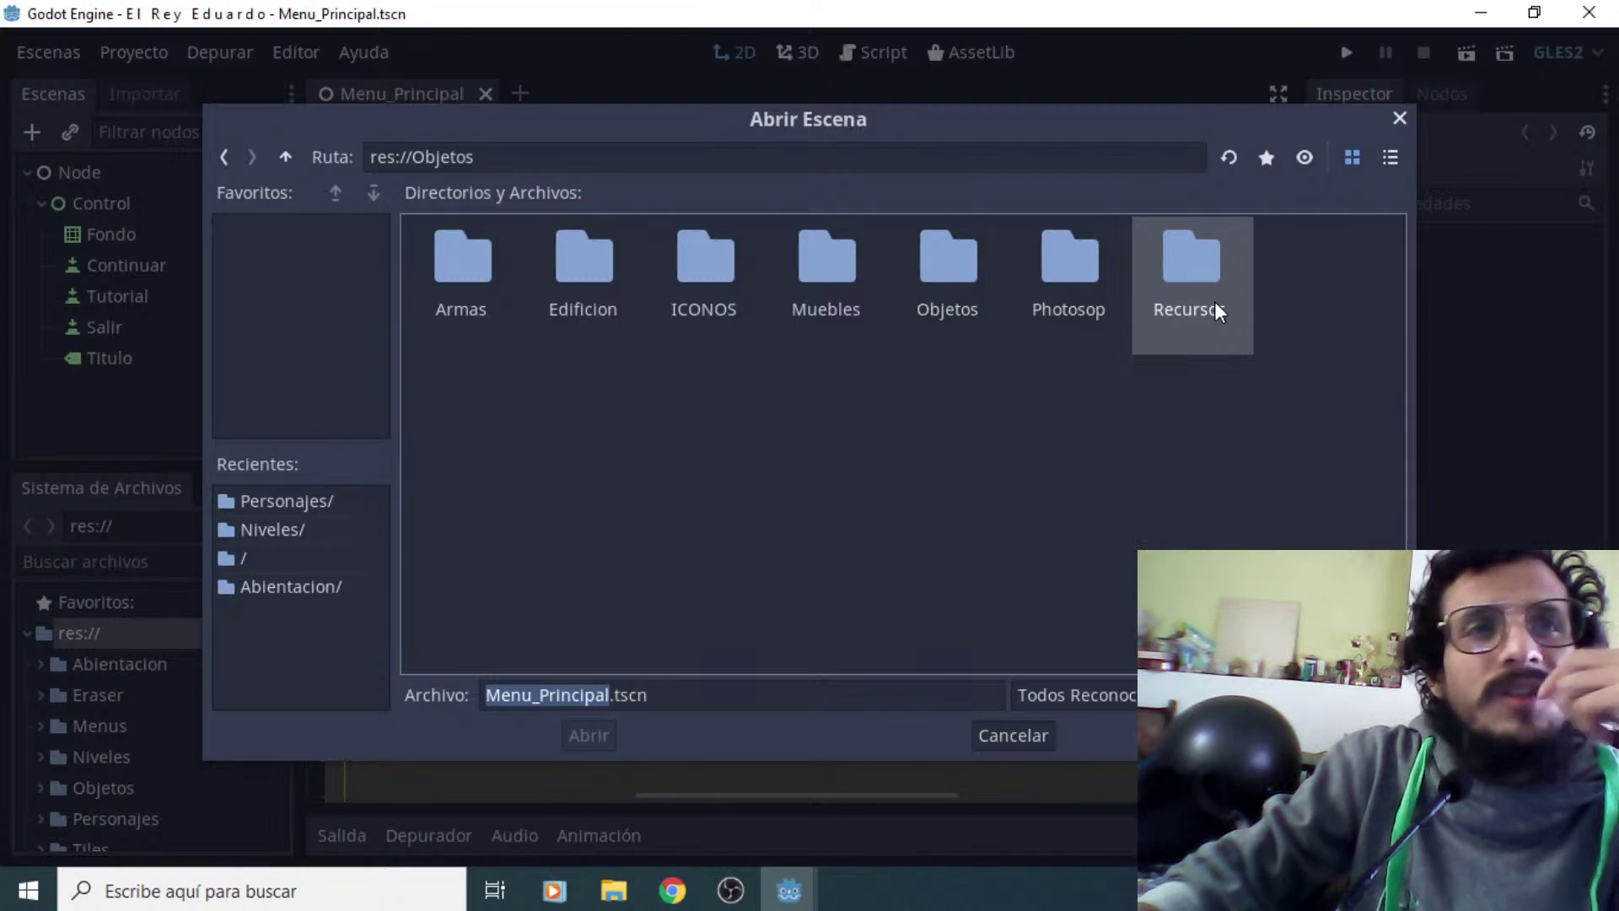
Return to the project root and open the ArqueroAli.tscn scene from the Personajes folder
{"action": "left_click", "coordinate": [287, 156]}
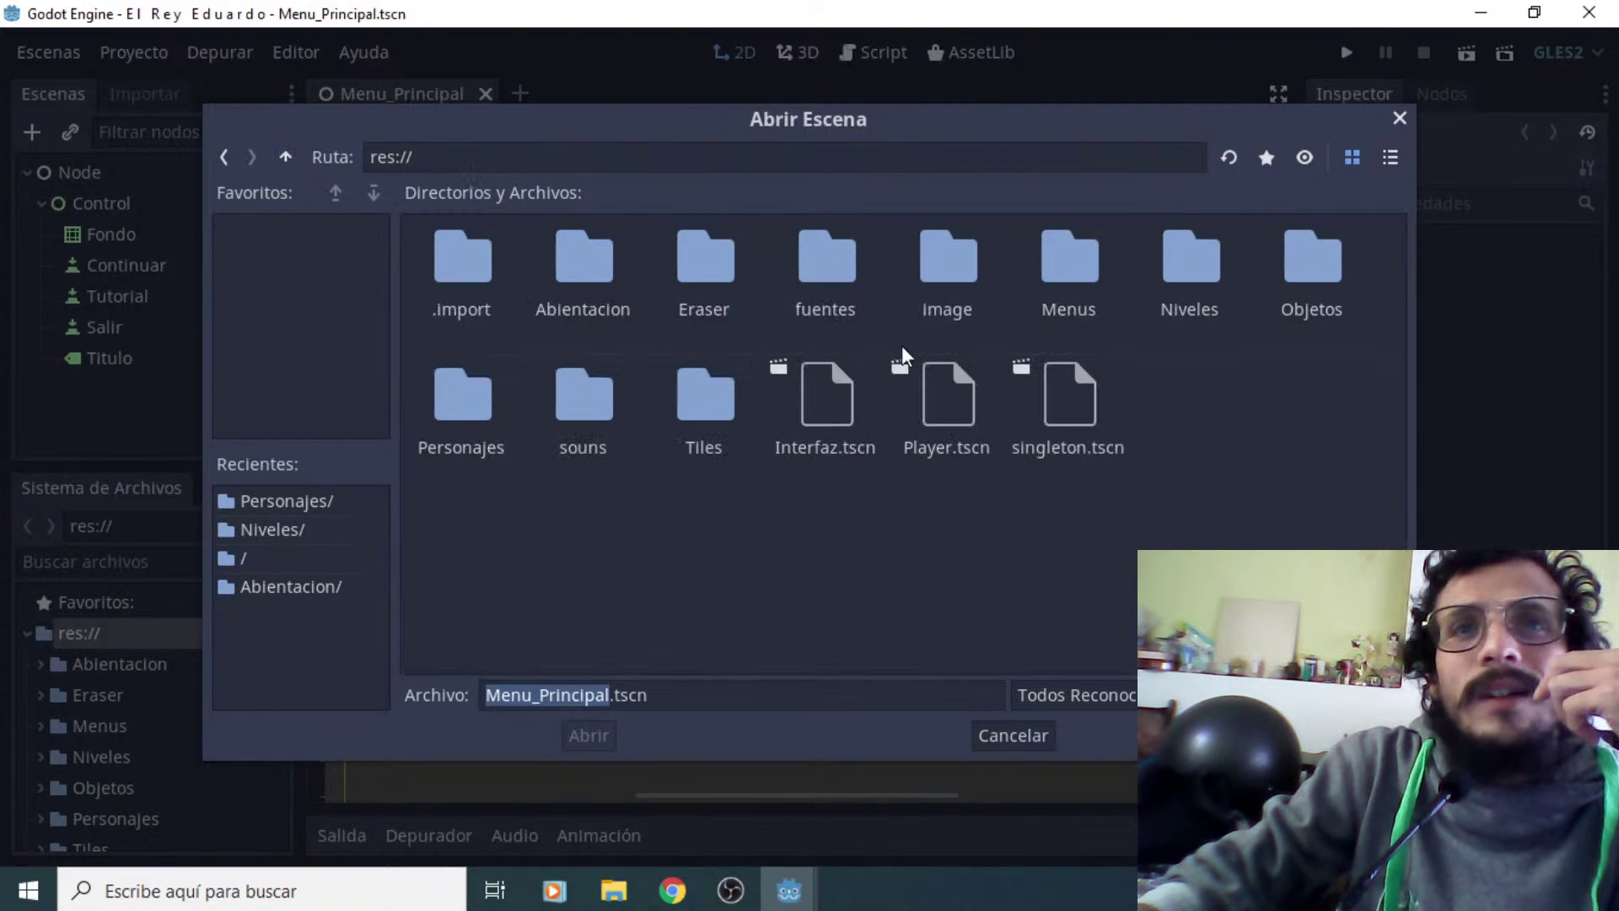
{"action": "double_click", "coordinate": [463, 394]}
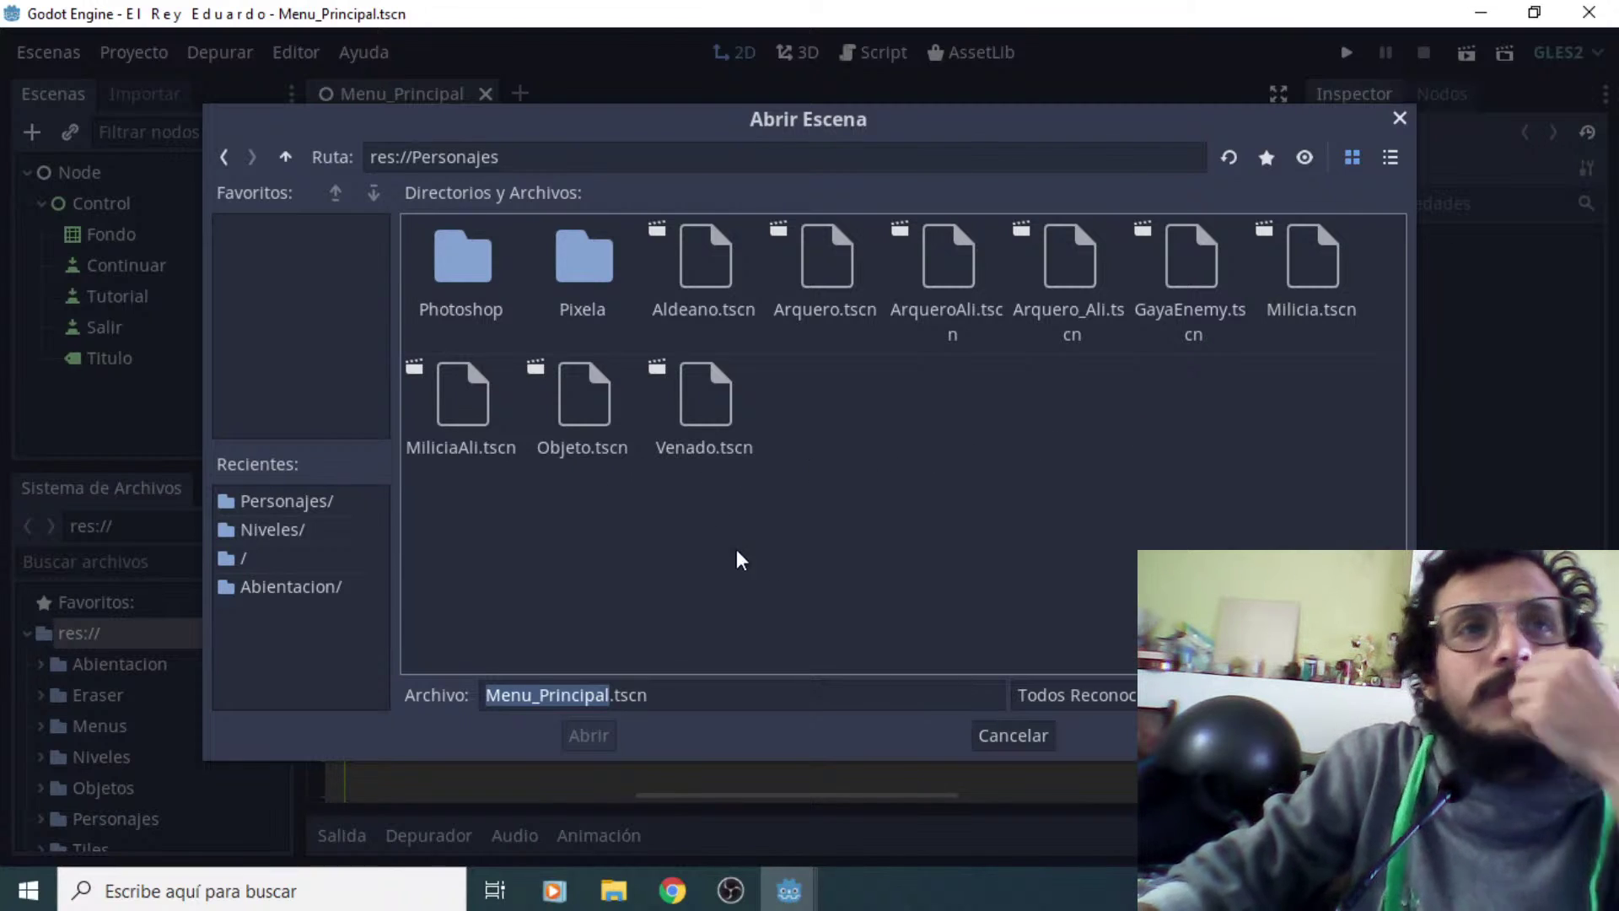
{"action": "left_click", "coordinate": [282, 161]}
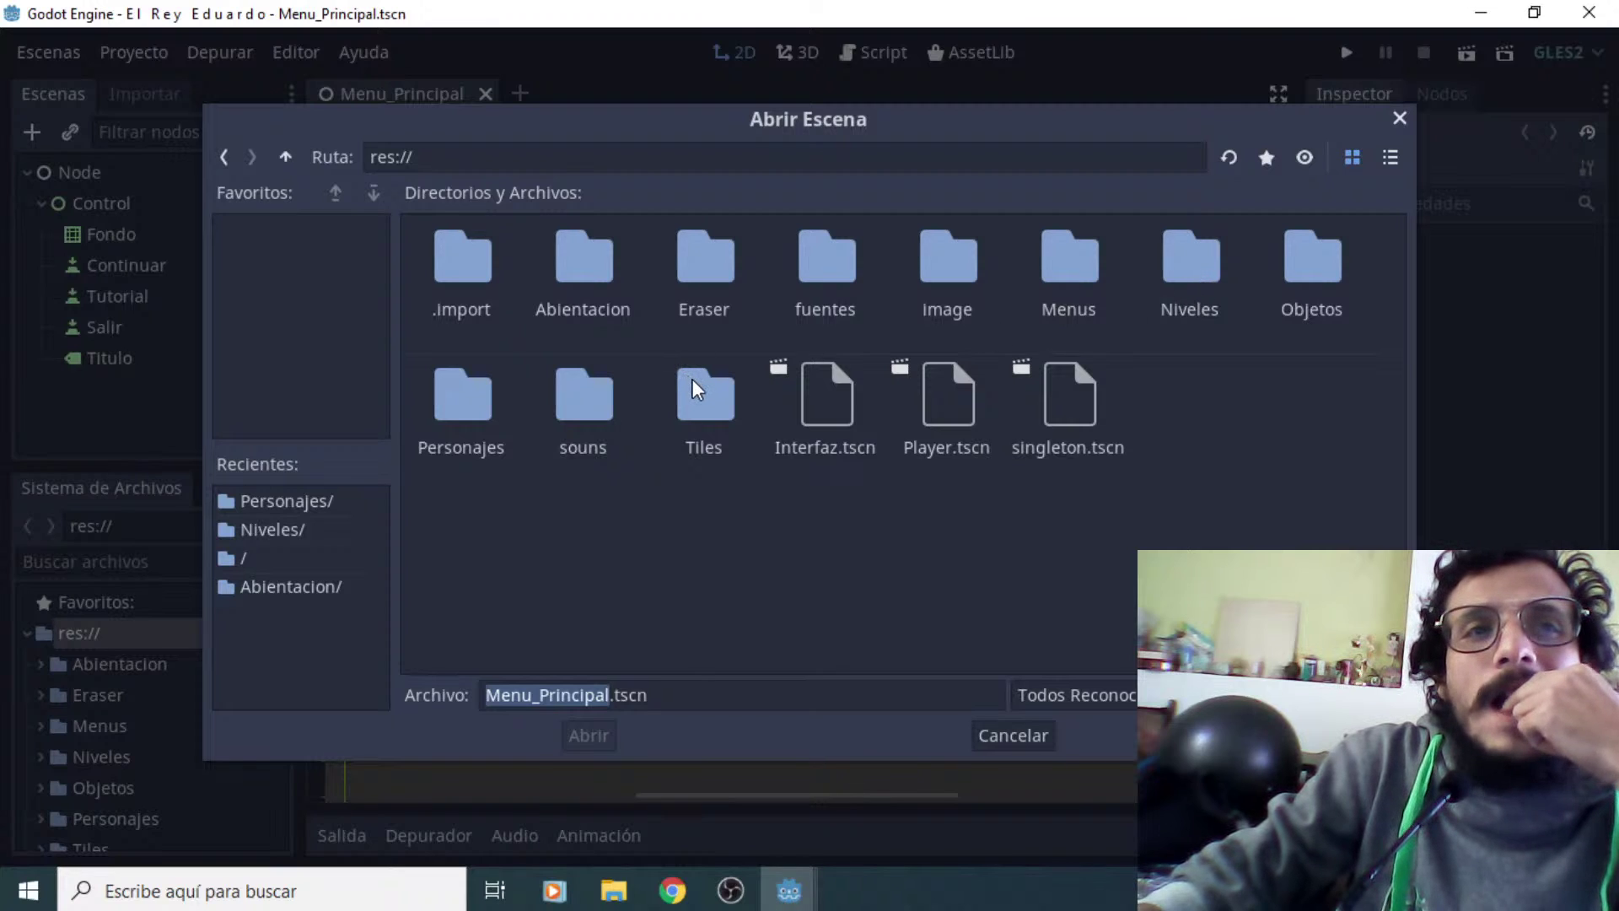
{"action": "double_click", "coordinate": [484, 410]}
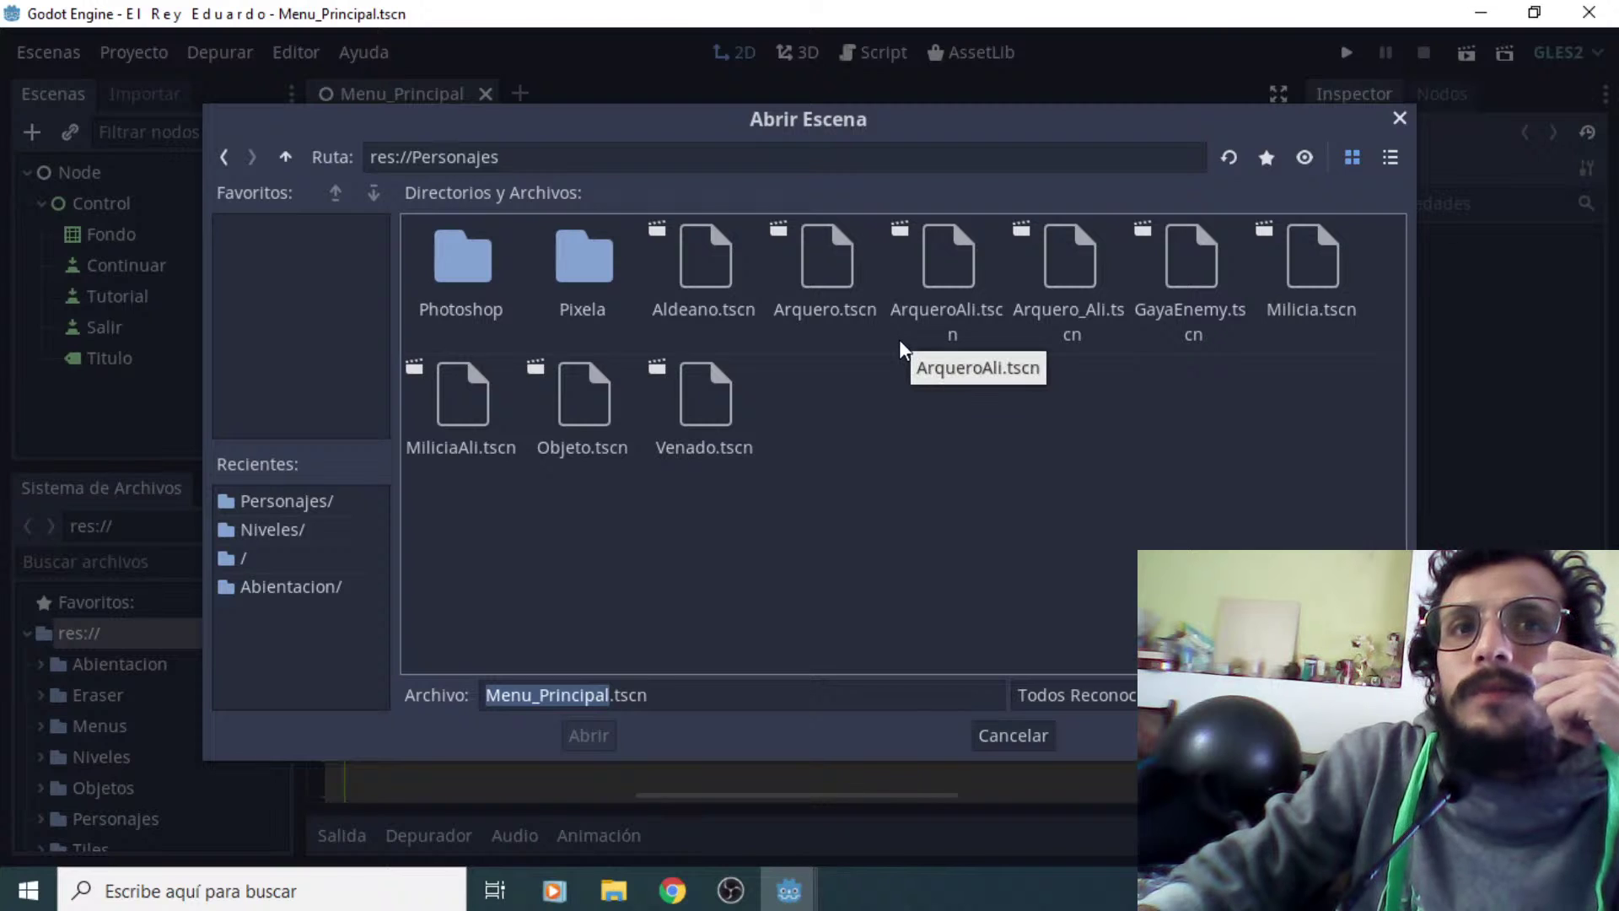
{"action": "double_click", "coordinate": [952, 265]}
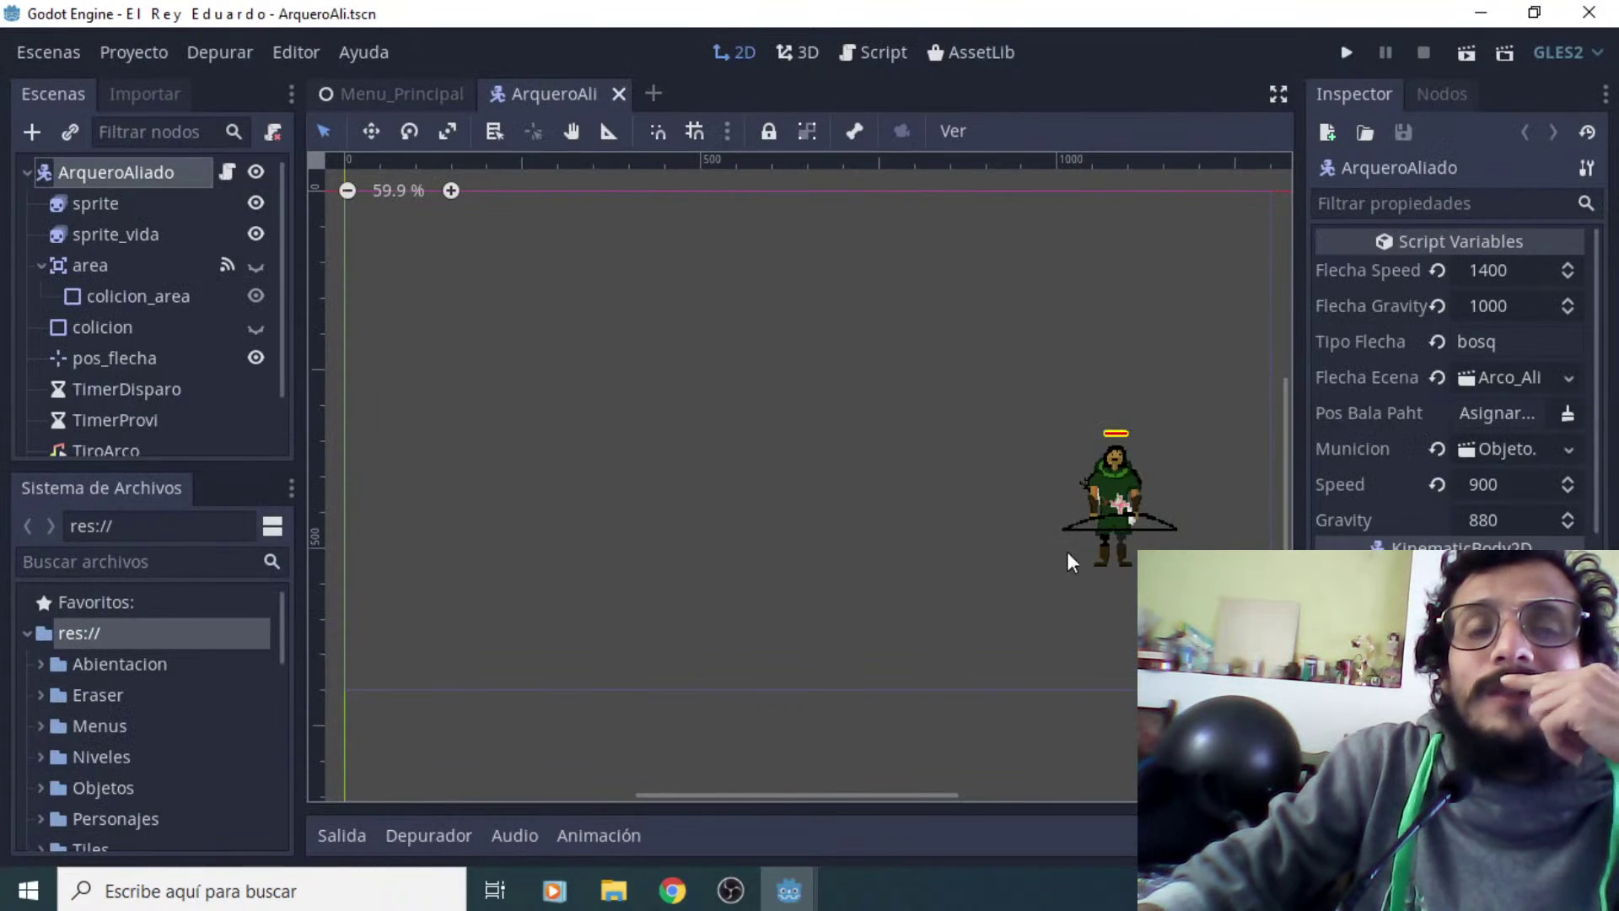
Examine the green-clad archer with his bow up close in the 2D view, with nothing selected
{"action": "scroll", "coordinate": [1070, 620], "scroll_direction": "up", "scroll_amount": 3}
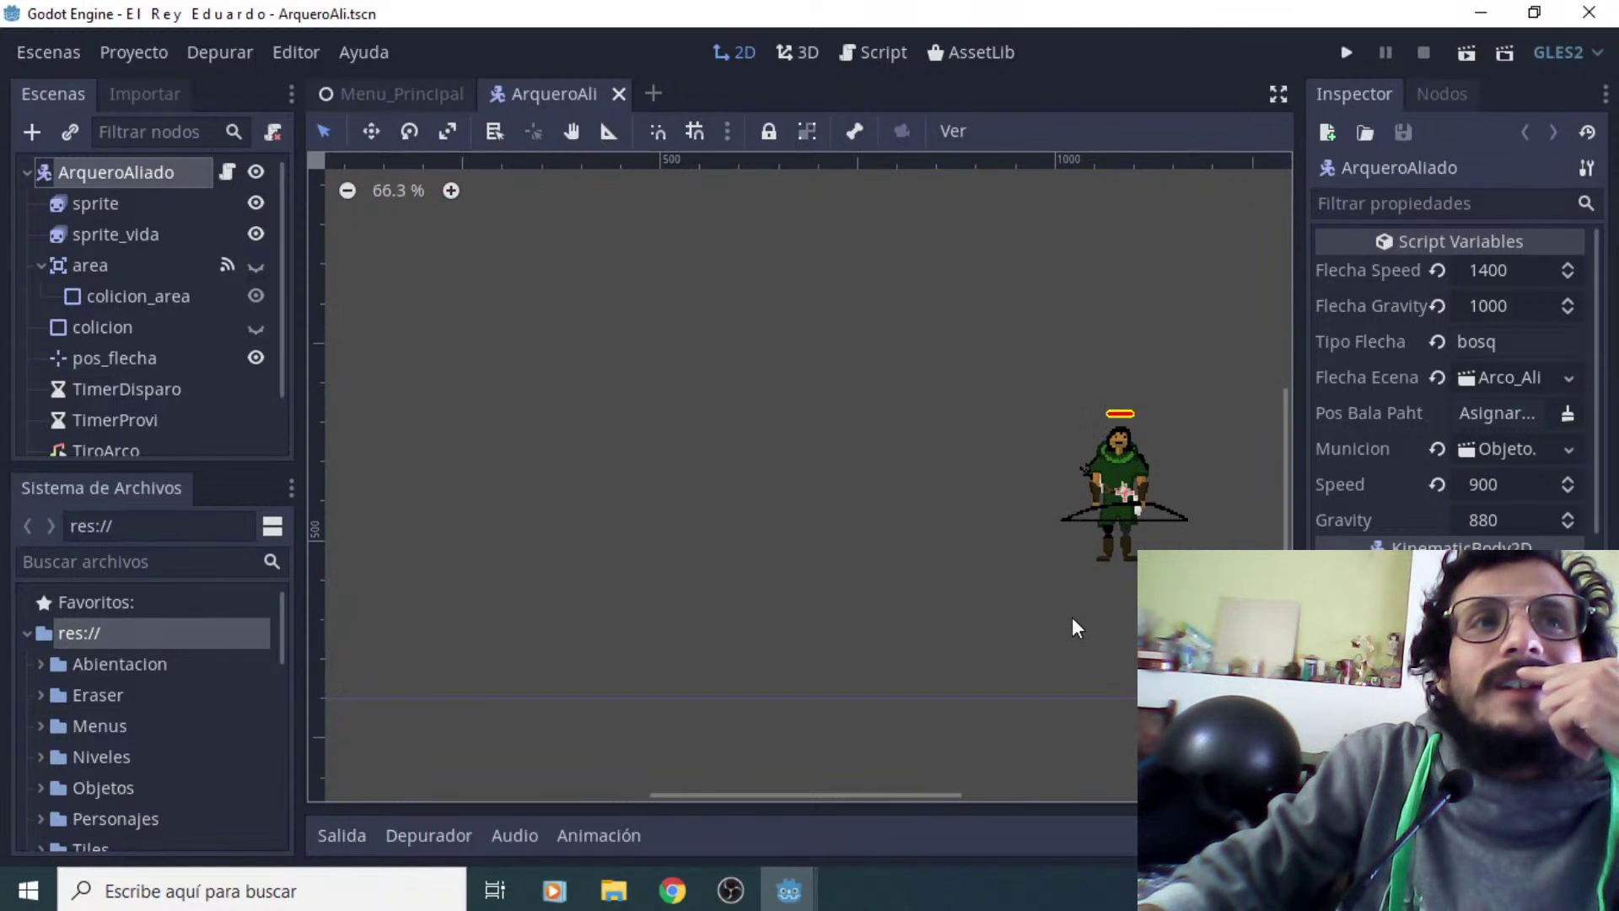
{"action": "left_click", "coordinate": [919, 638]}
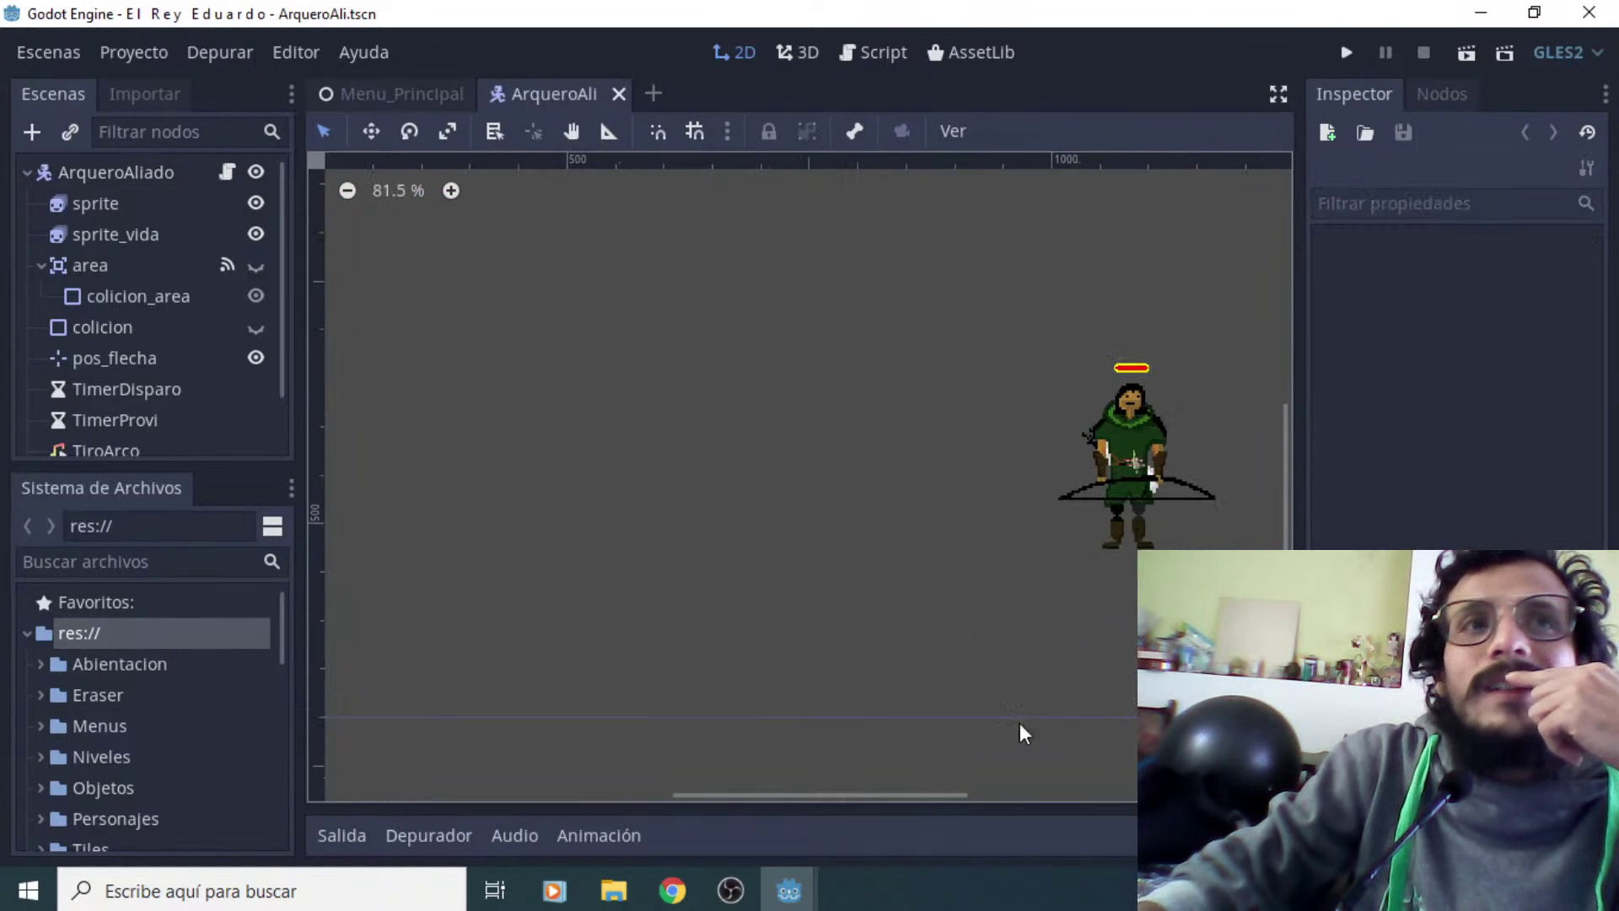
{"action": "left_click", "coordinate": [565, 129]}
{"action": "left_click_drag", "start_coordinate": [862, 534], "coordinate": [581, 595]}
{"action": "scroll", "coordinate": [816, 634], "scroll_direction": "up", "scroll_amount": 4}
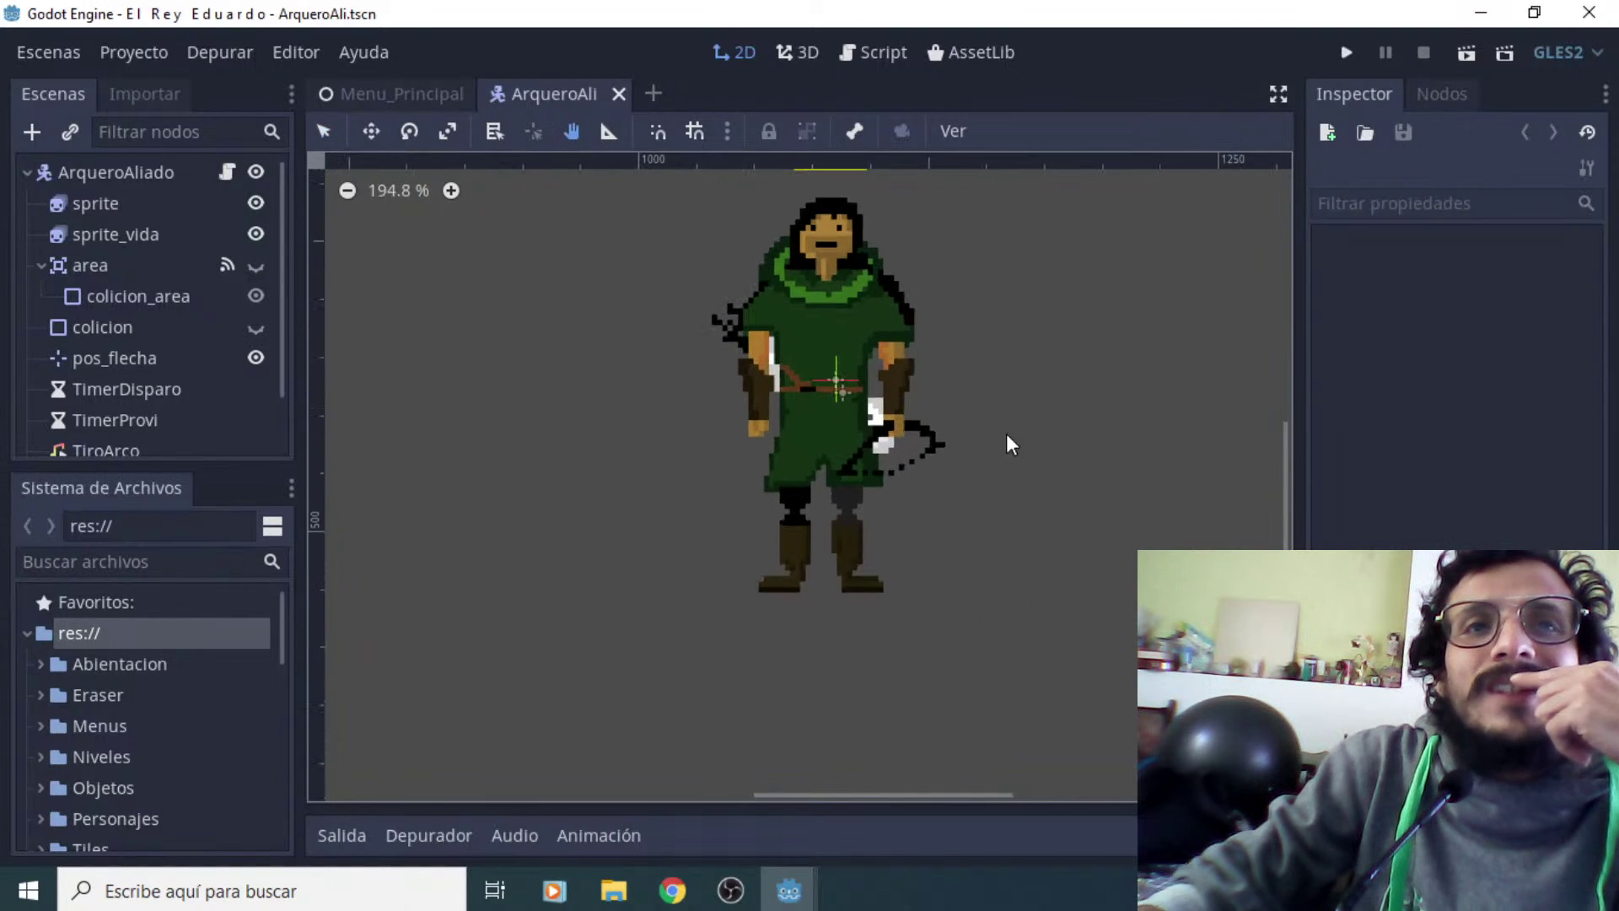
{"action": "left_click_drag", "start_coordinate": [1014, 423], "coordinate": [1076, 474]}
{"action": "scroll", "coordinate": [1034, 503], "scroll_direction": "up", "scroll_amount": 4}
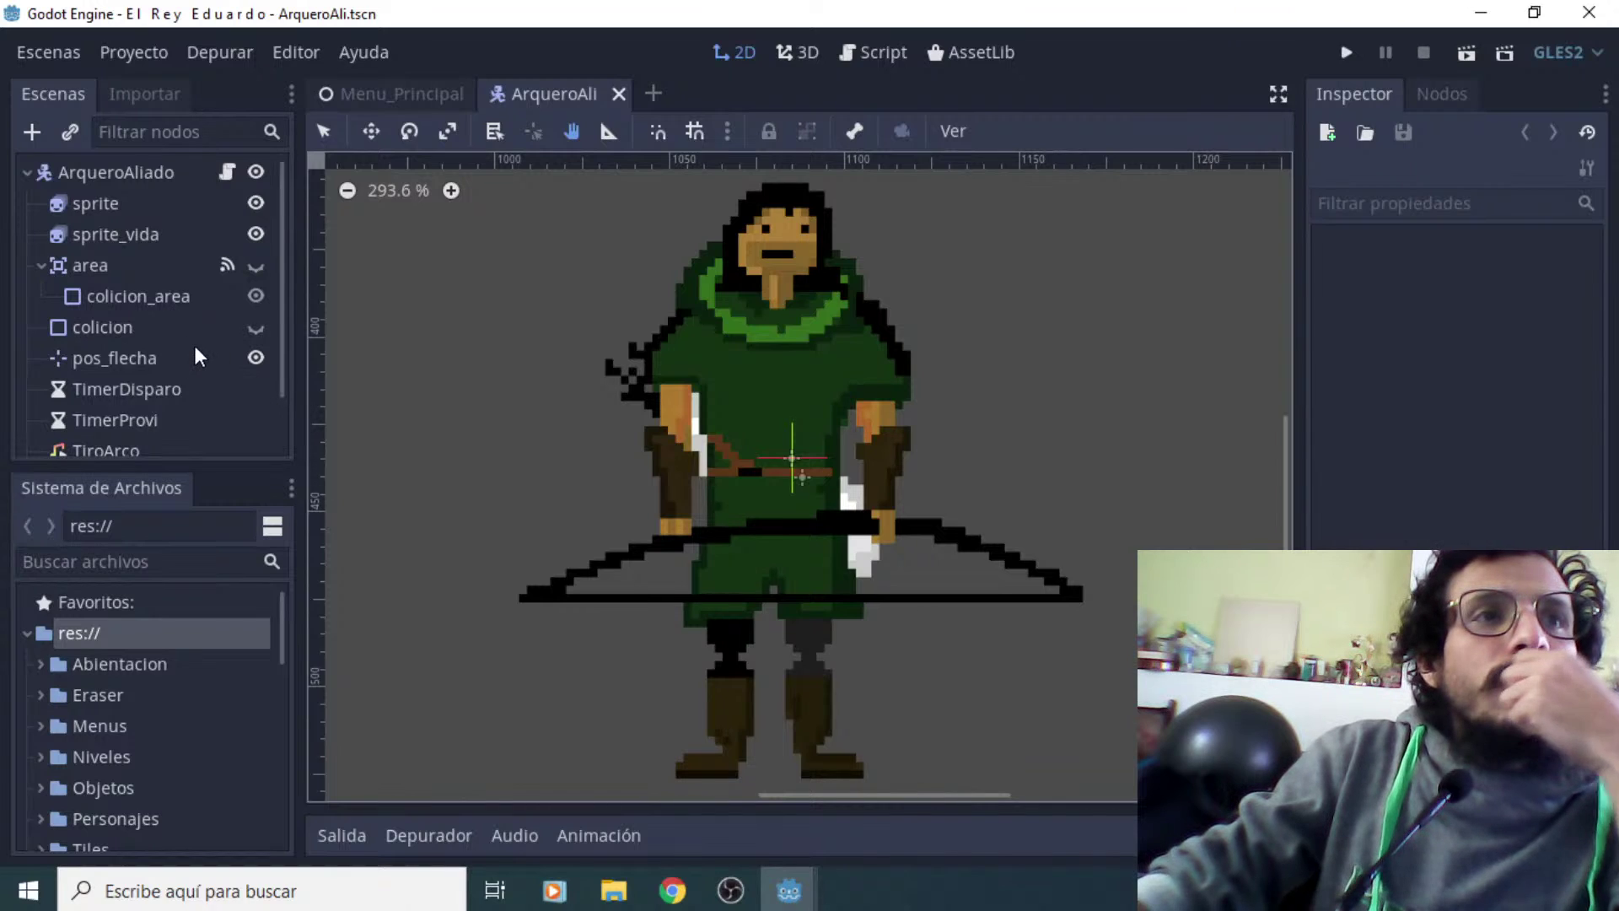
Inspect the ArqueroAliado and sprite_vida nodes, and set the sprite node's animation to caminar_b
{"action": "left_click", "coordinate": [122, 171]}
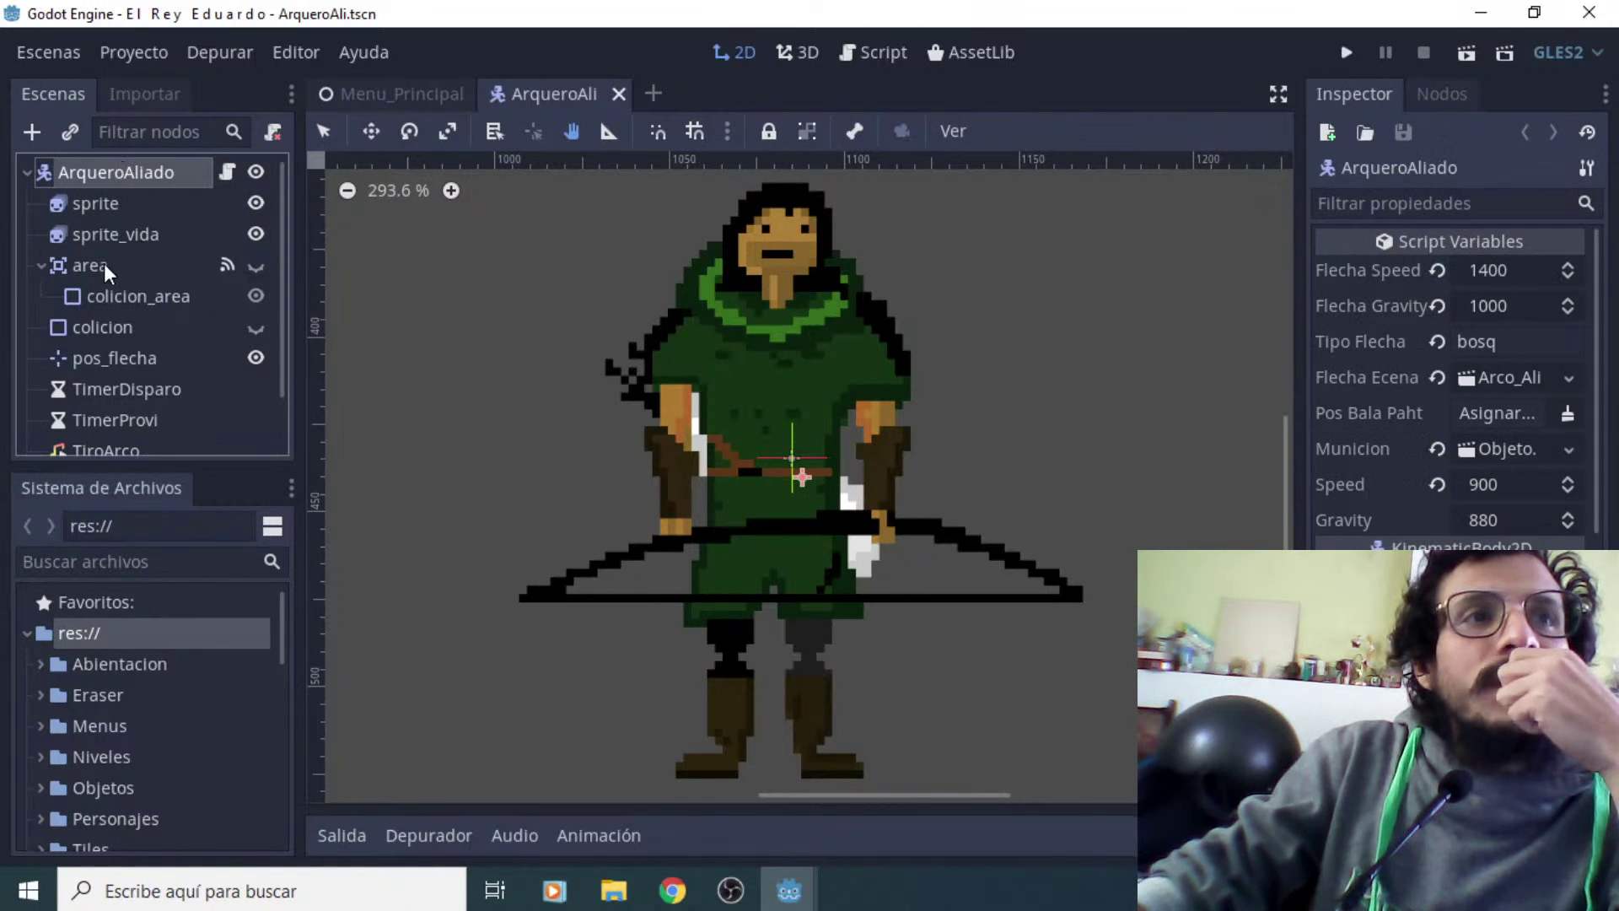
{"action": "left_click", "coordinate": [110, 232]}
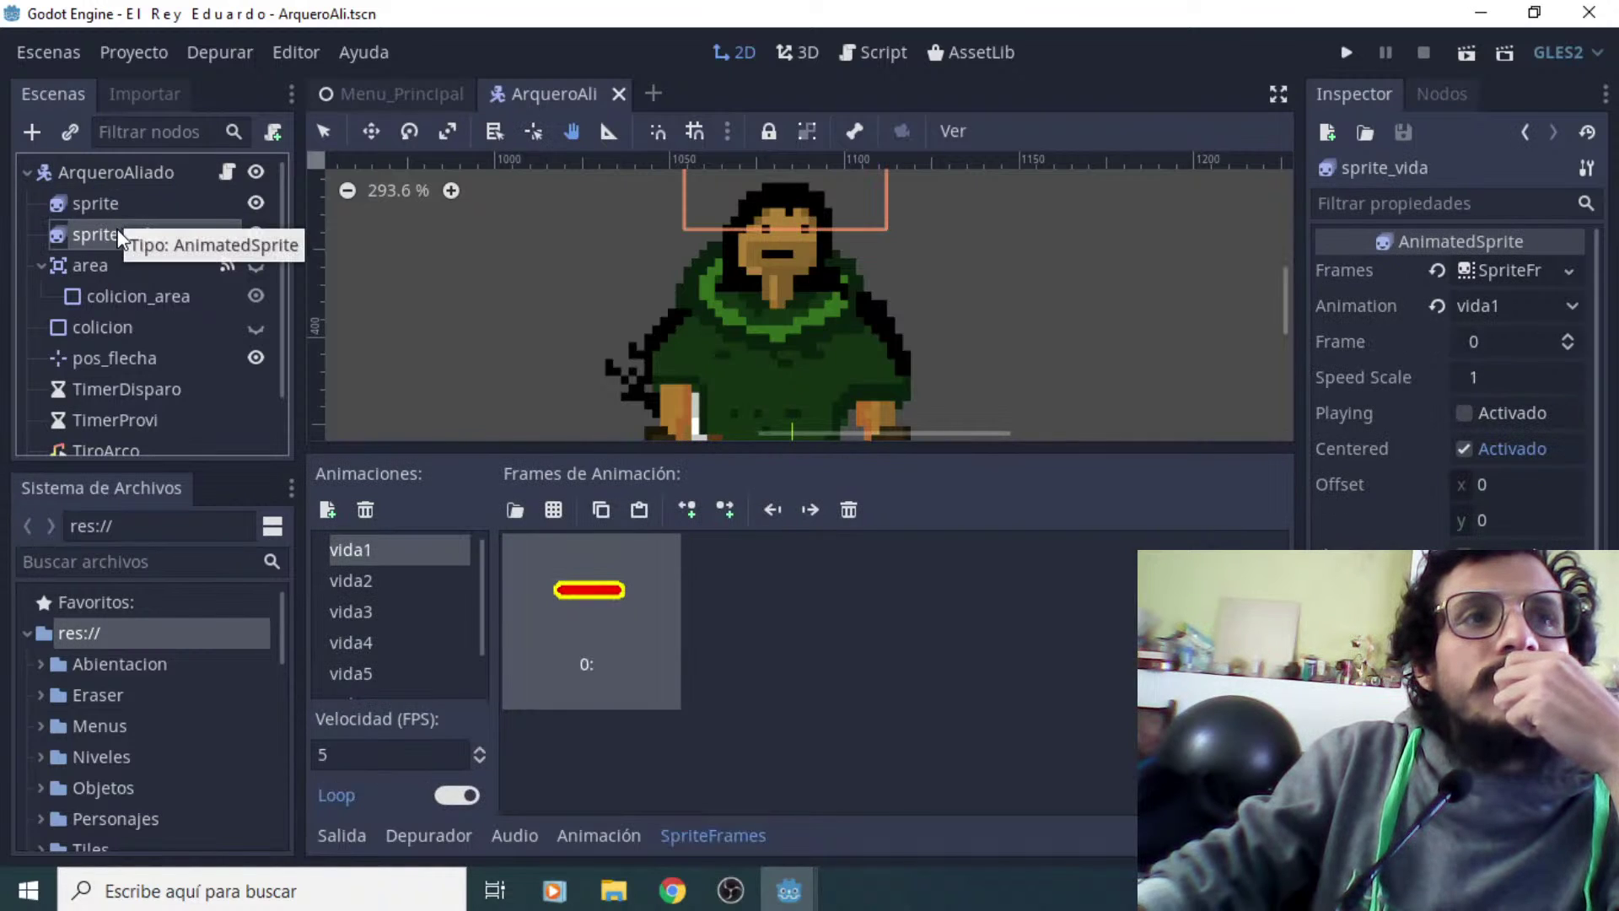
{"action": "left_click", "coordinate": [112, 204]}
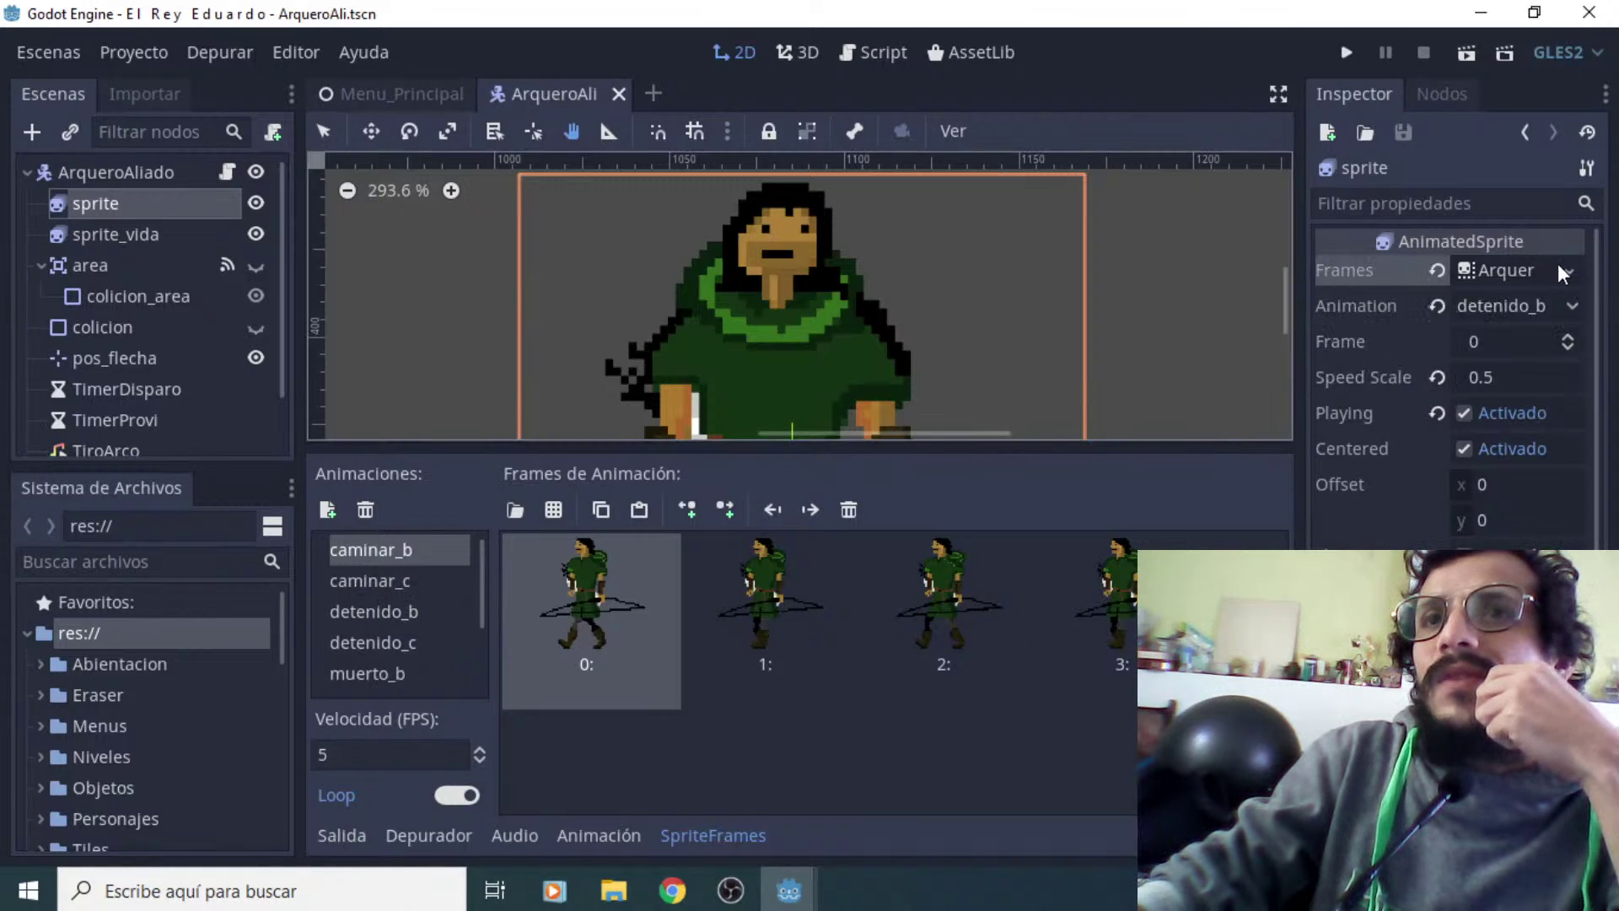
{"action": "left_click", "coordinate": [1572, 305]}
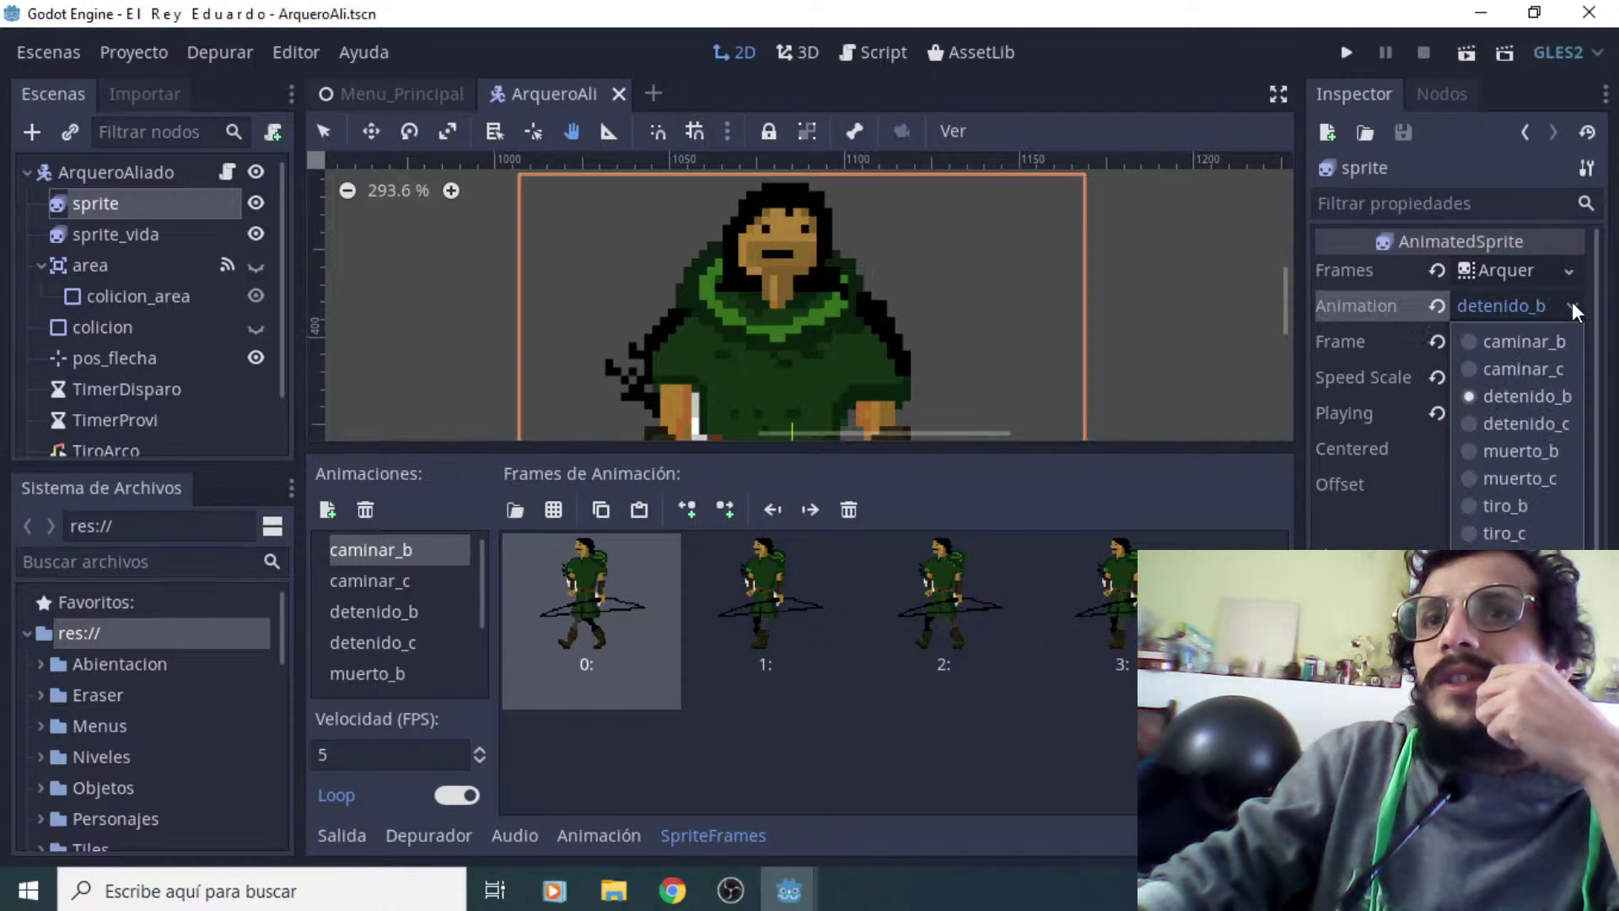
{"action": "left_click", "coordinate": [1551, 342]}
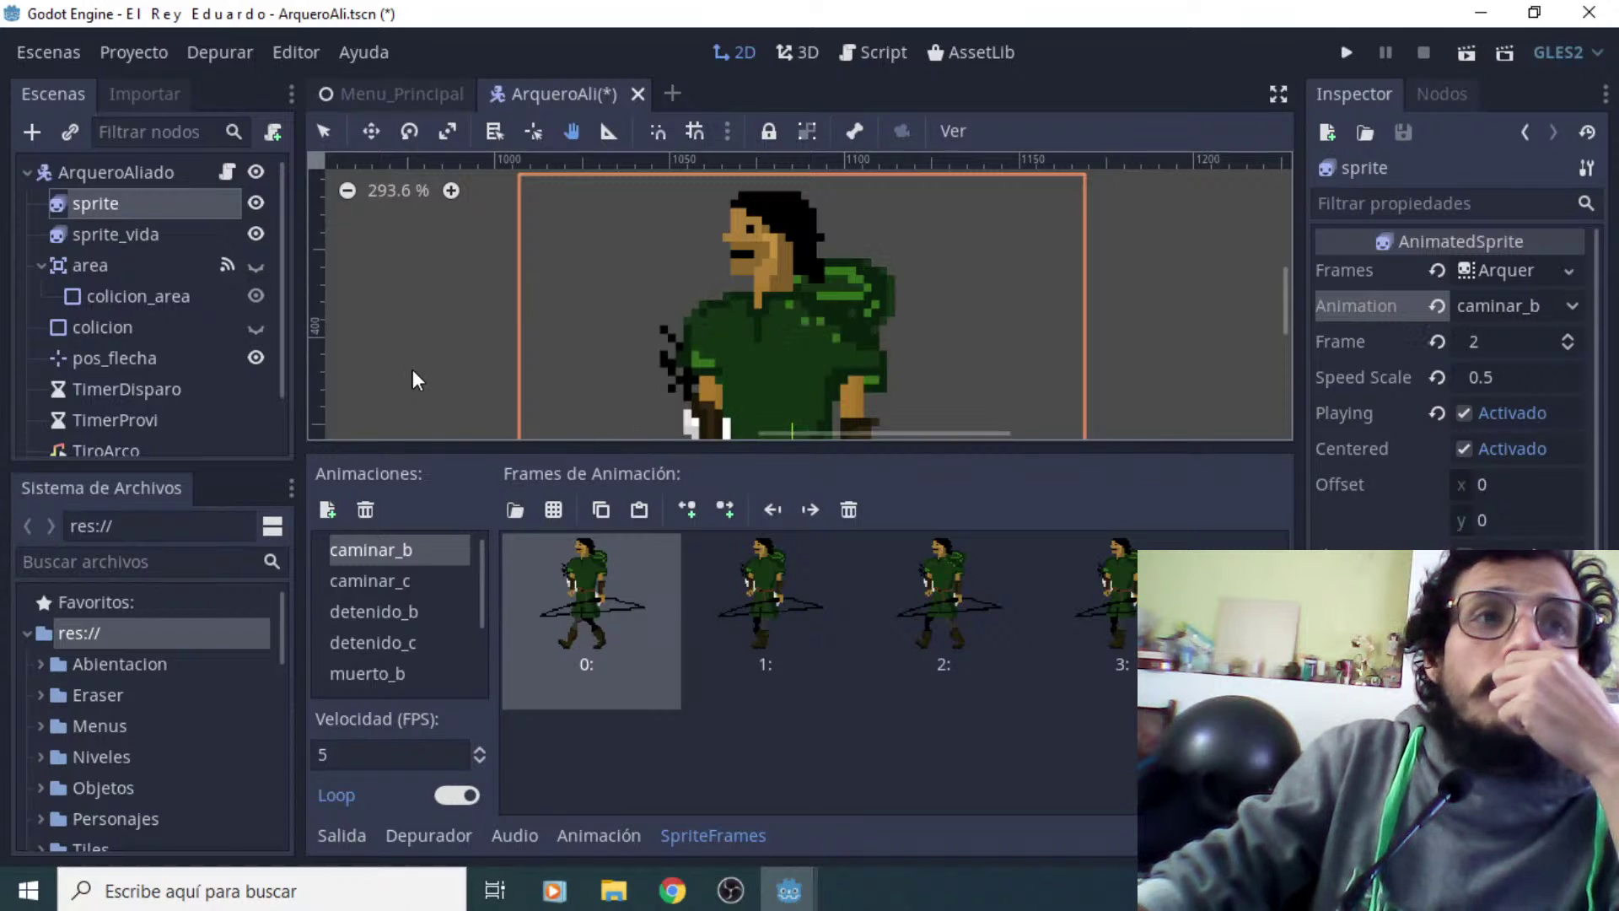
{"action": "left_click", "coordinate": [91, 167]}
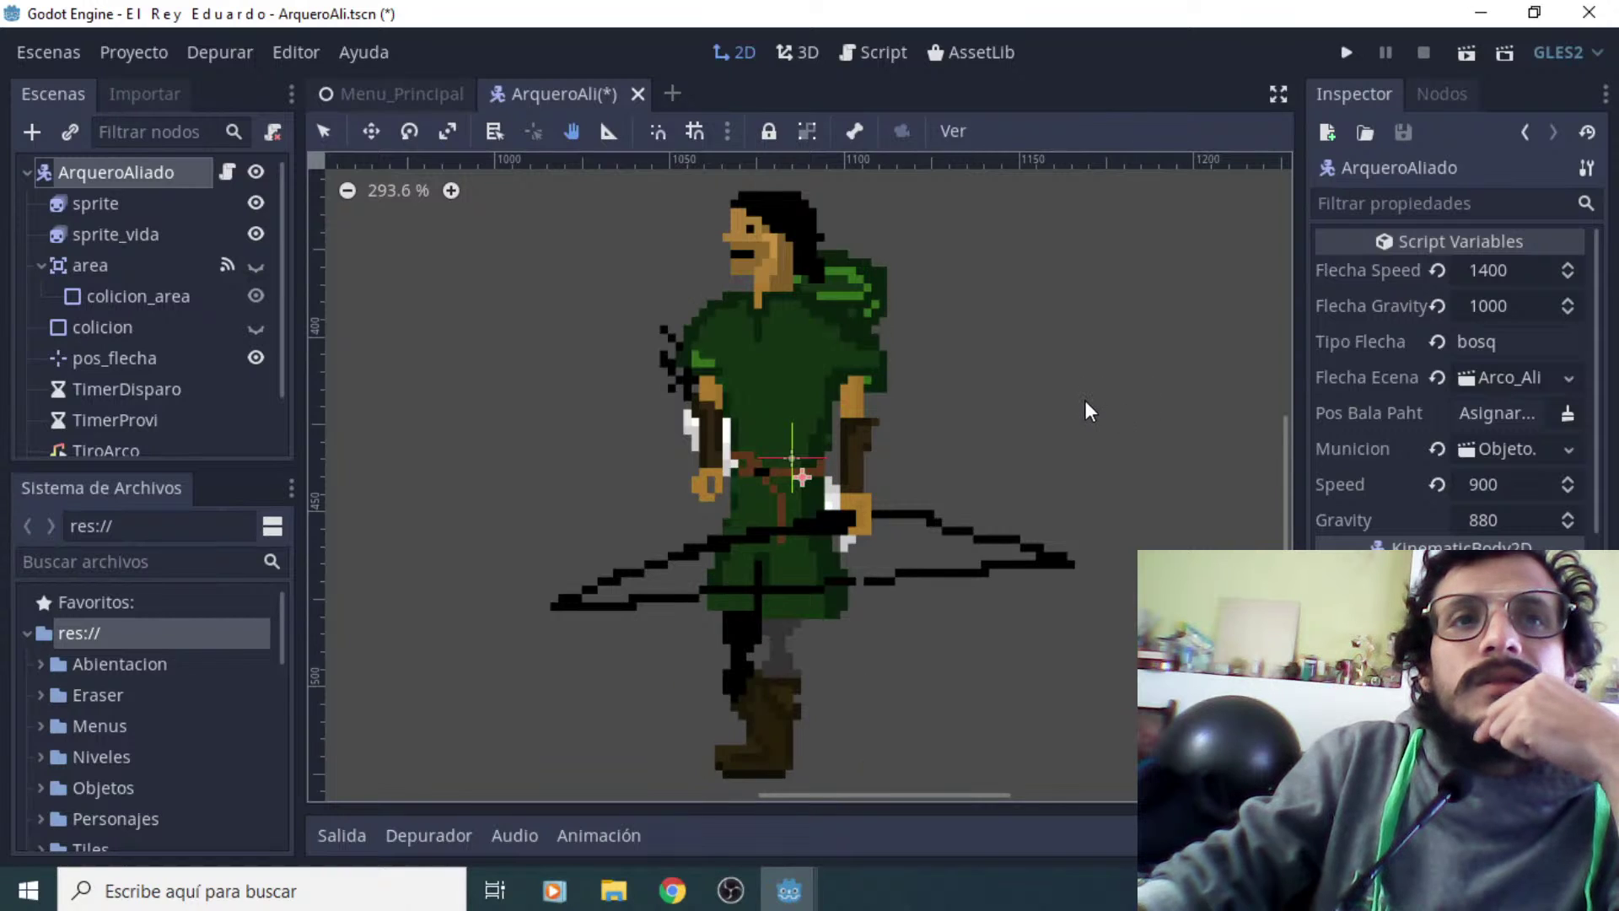
Examine the frames of the sprite node's muerto_b and tiro_b animations
{"action": "left_click", "coordinate": [114, 236]}
{"action": "left_click", "coordinate": [107, 211]}
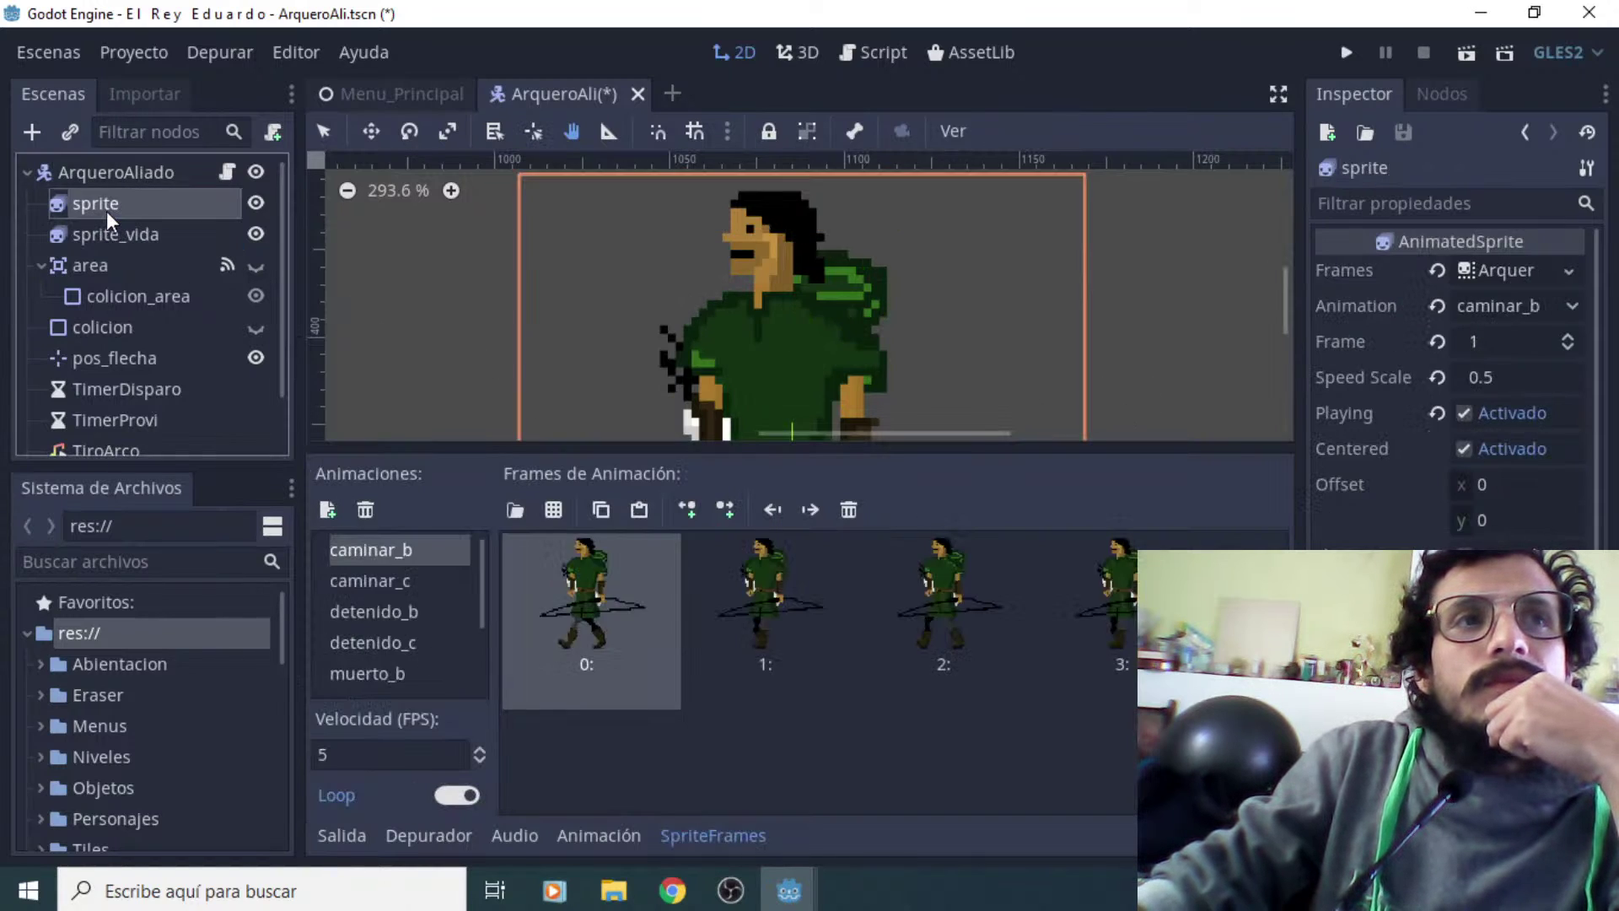
{"action": "left_click", "coordinate": [401, 675]}
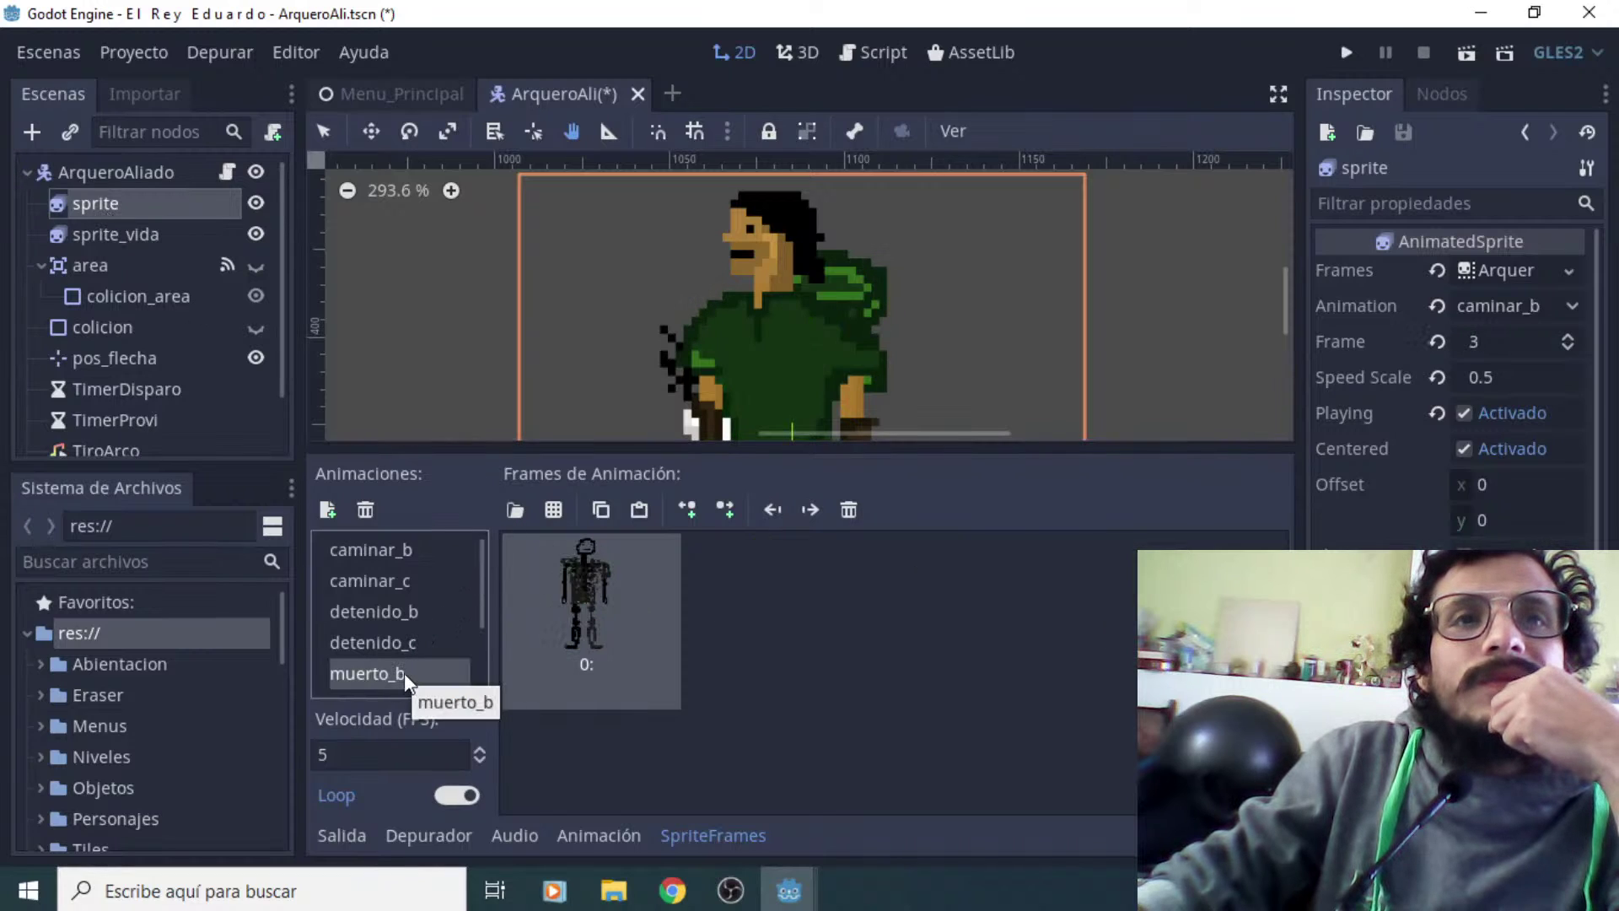
{"action": "scroll", "coordinate": [416, 643], "scroll_direction": "down", "scroll_amount": 2}
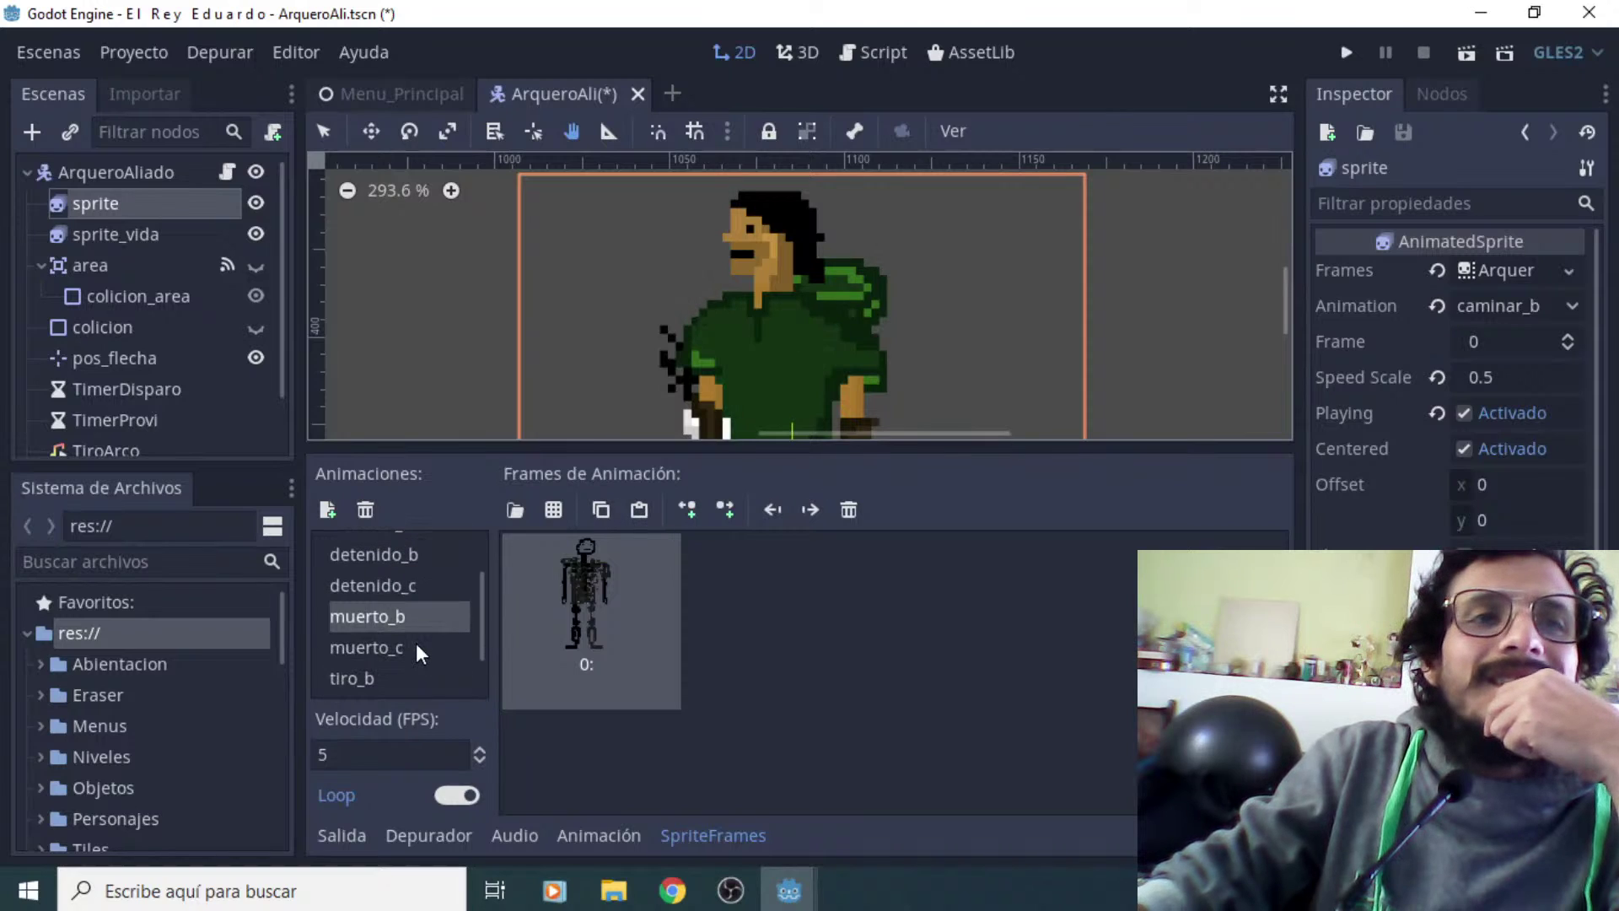
{"action": "scroll", "coordinate": [410, 653], "scroll_direction": "down", "scroll_amount": 1}
{"action": "left_click", "coordinate": [384, 632]}
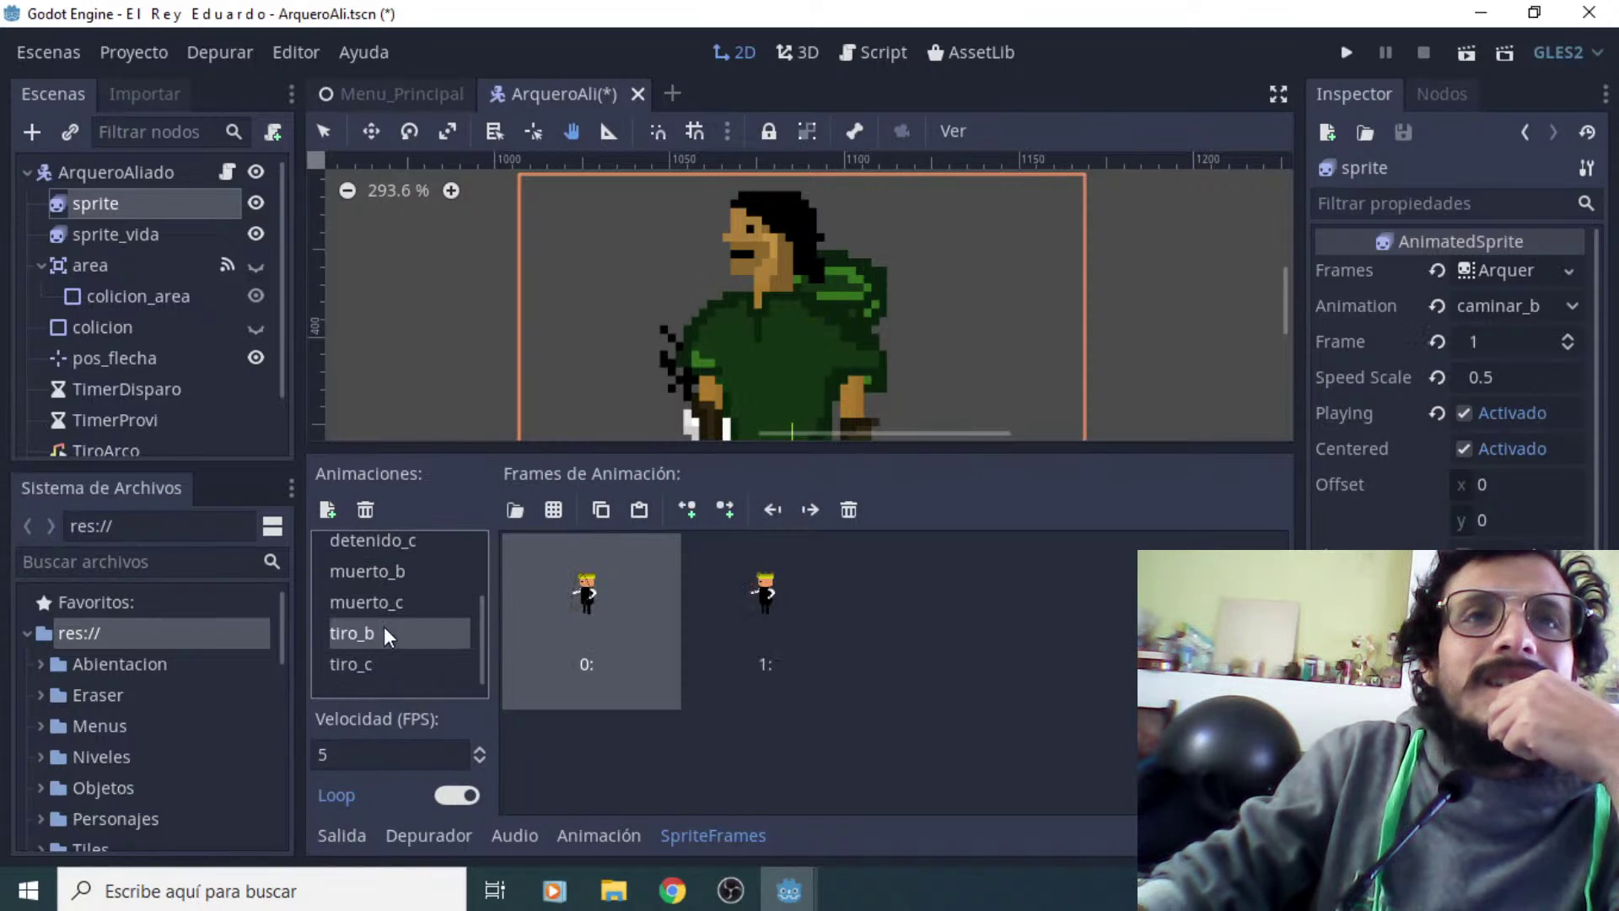
Look at the tiro_c and tiro_b frames and set the sprite node's animation to tiro_b
{"action": "left_click", "coordinate": [372, 665]}
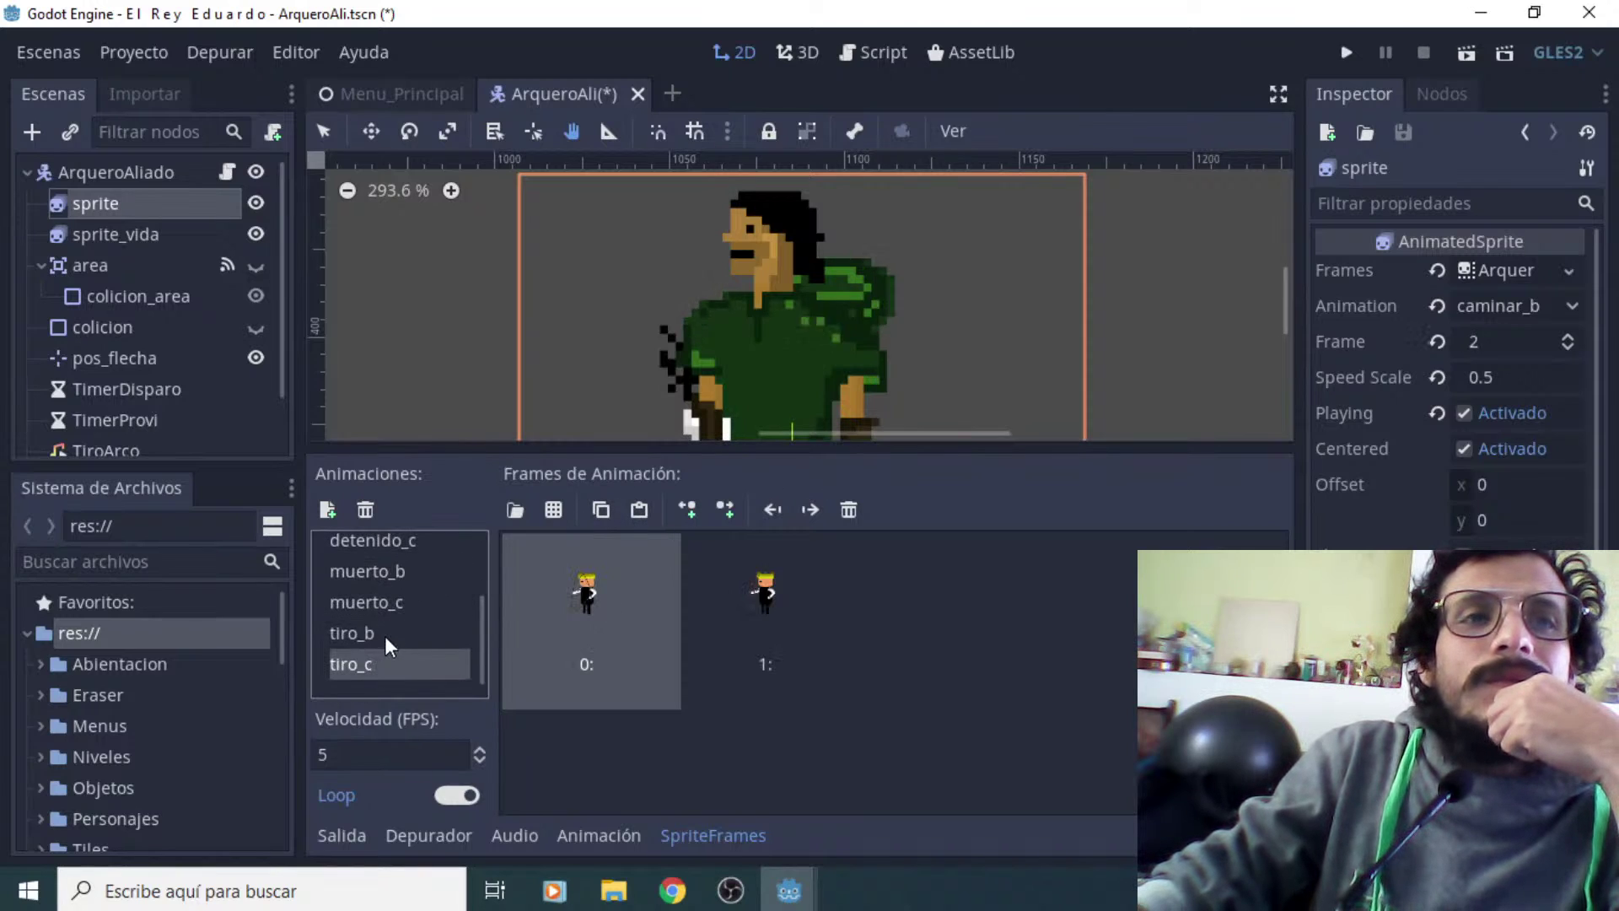
{"action": "left_click", "coordinate": [387, 634]}
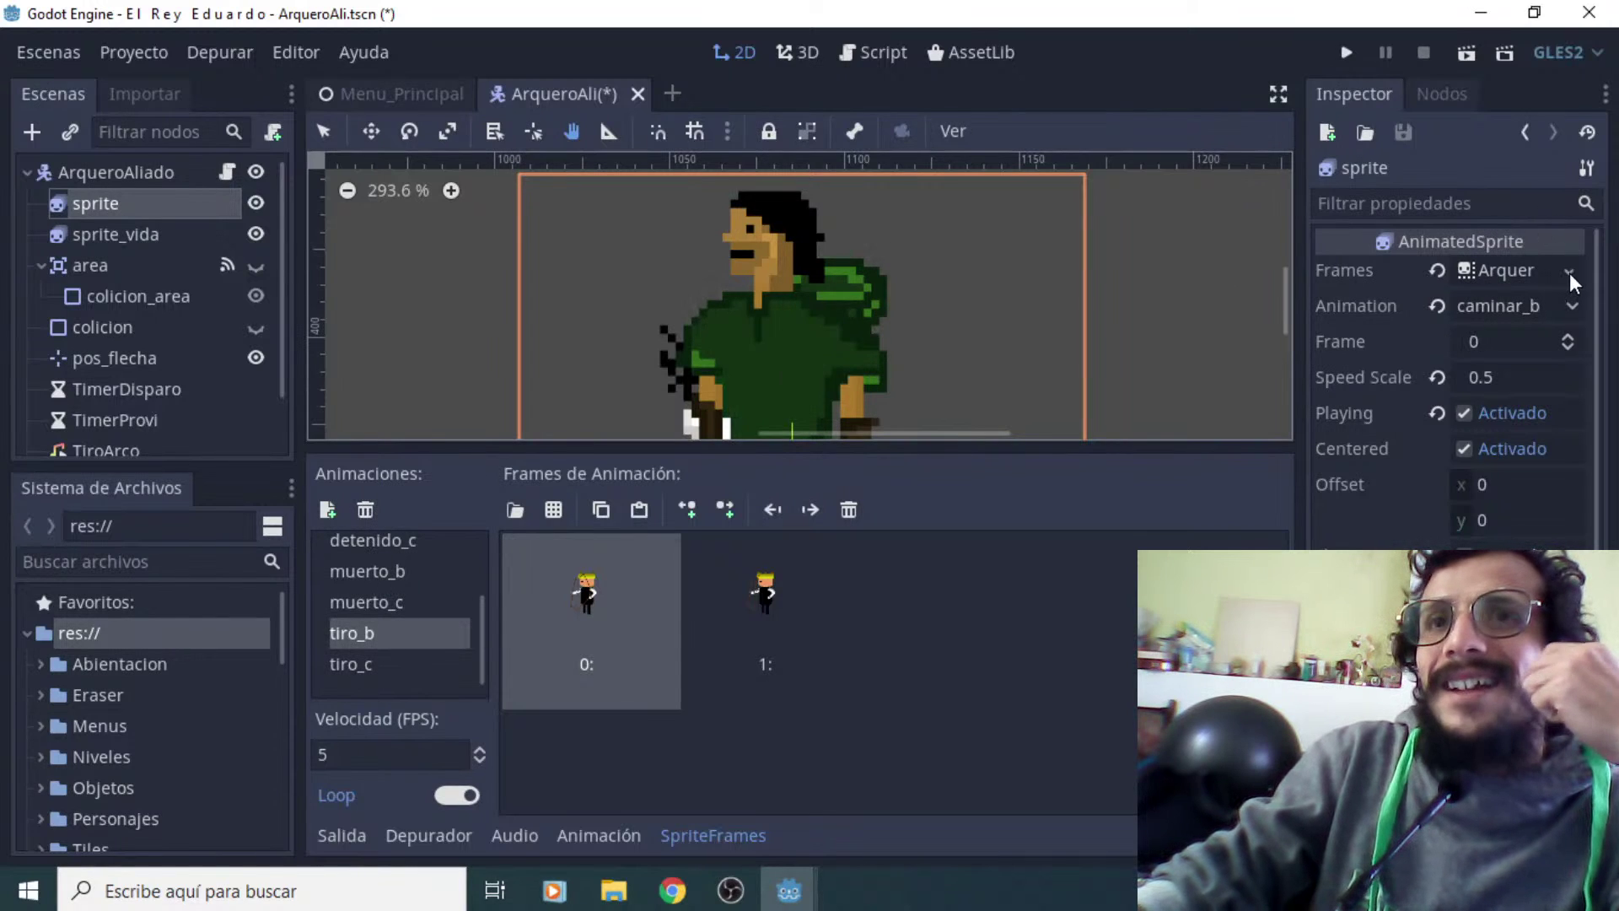
{"action": "left_click", "coordinate": [1571, 305]}
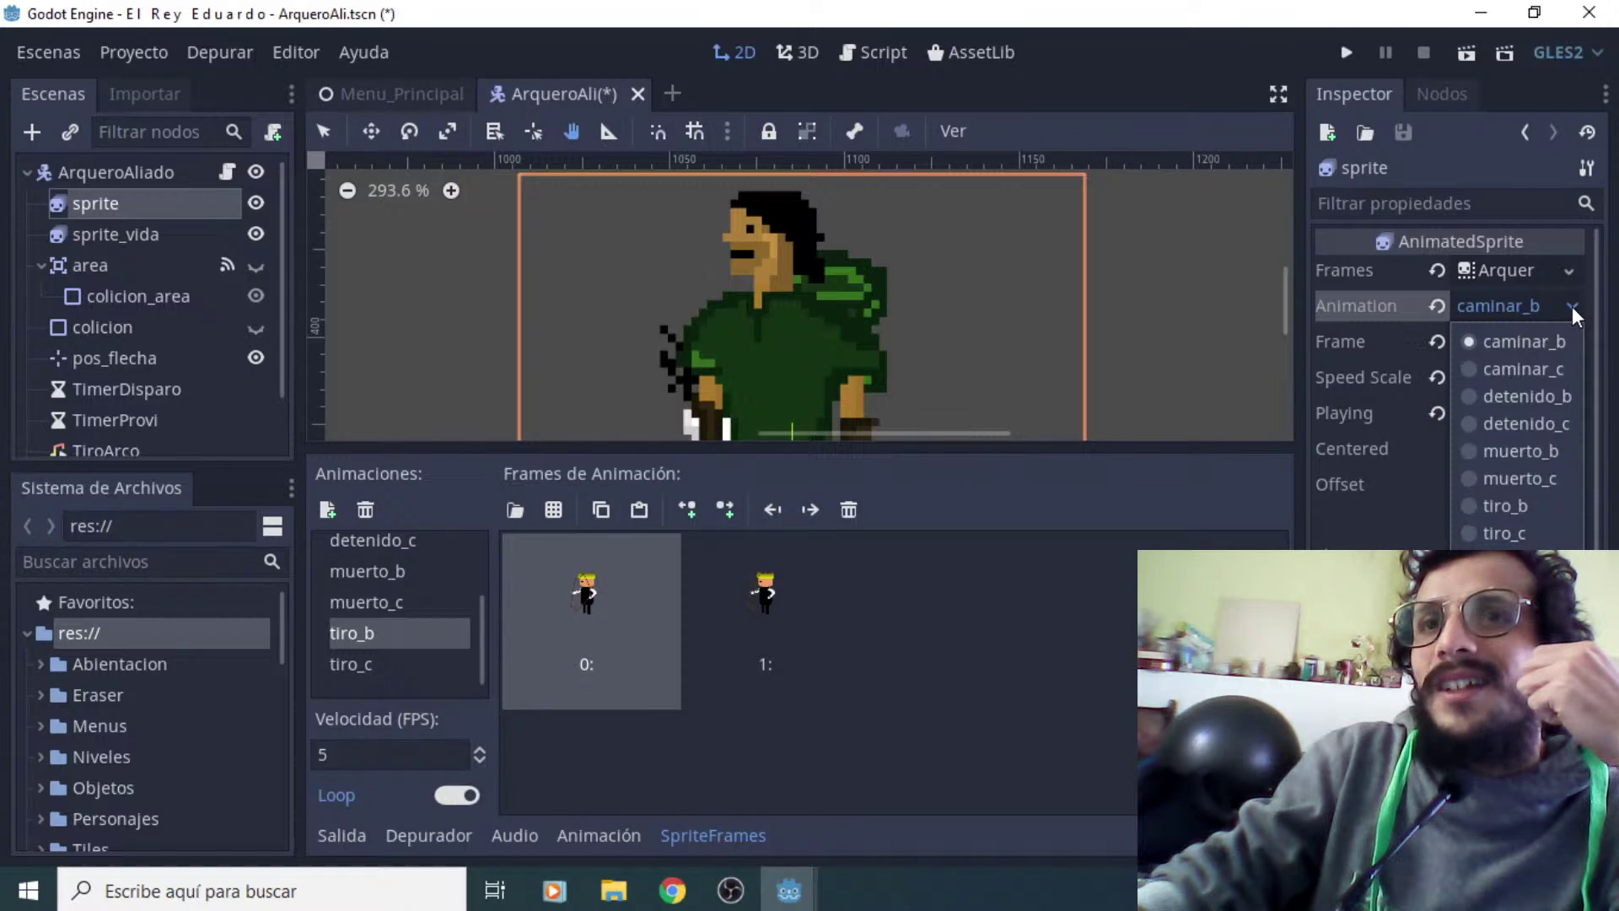
{"action": "left_click", "coordinate": [1519, 508]}
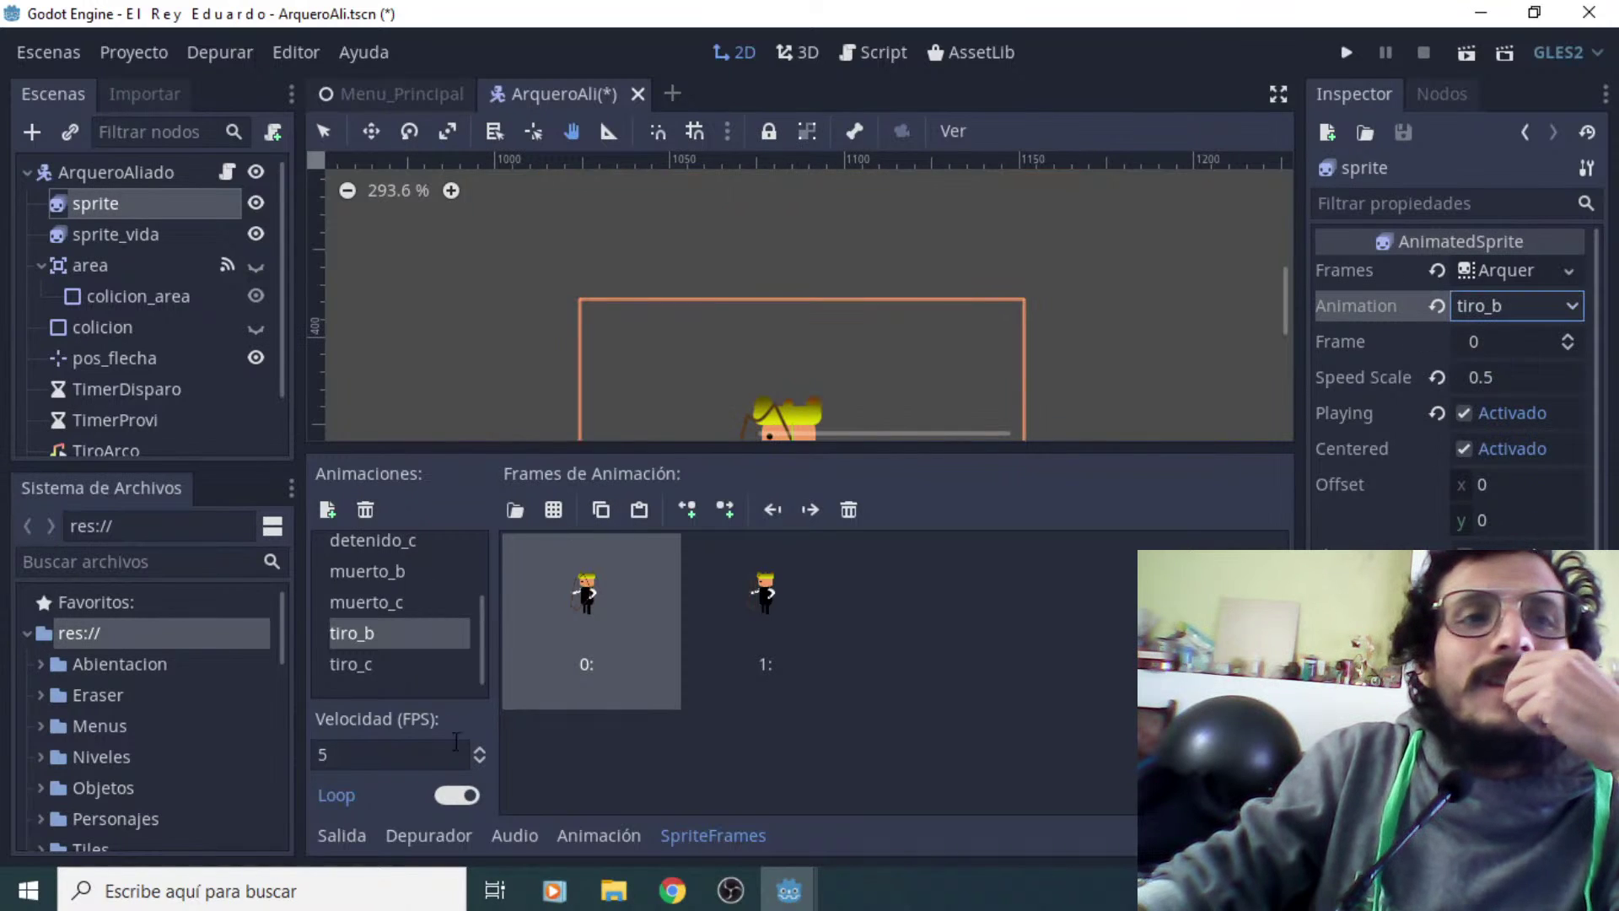
Select the ArqueroAliado root node and examine the crowned archer's shooting animation up close in the 2D view
{"action": "left_click", "coordinate": [83, 171]}
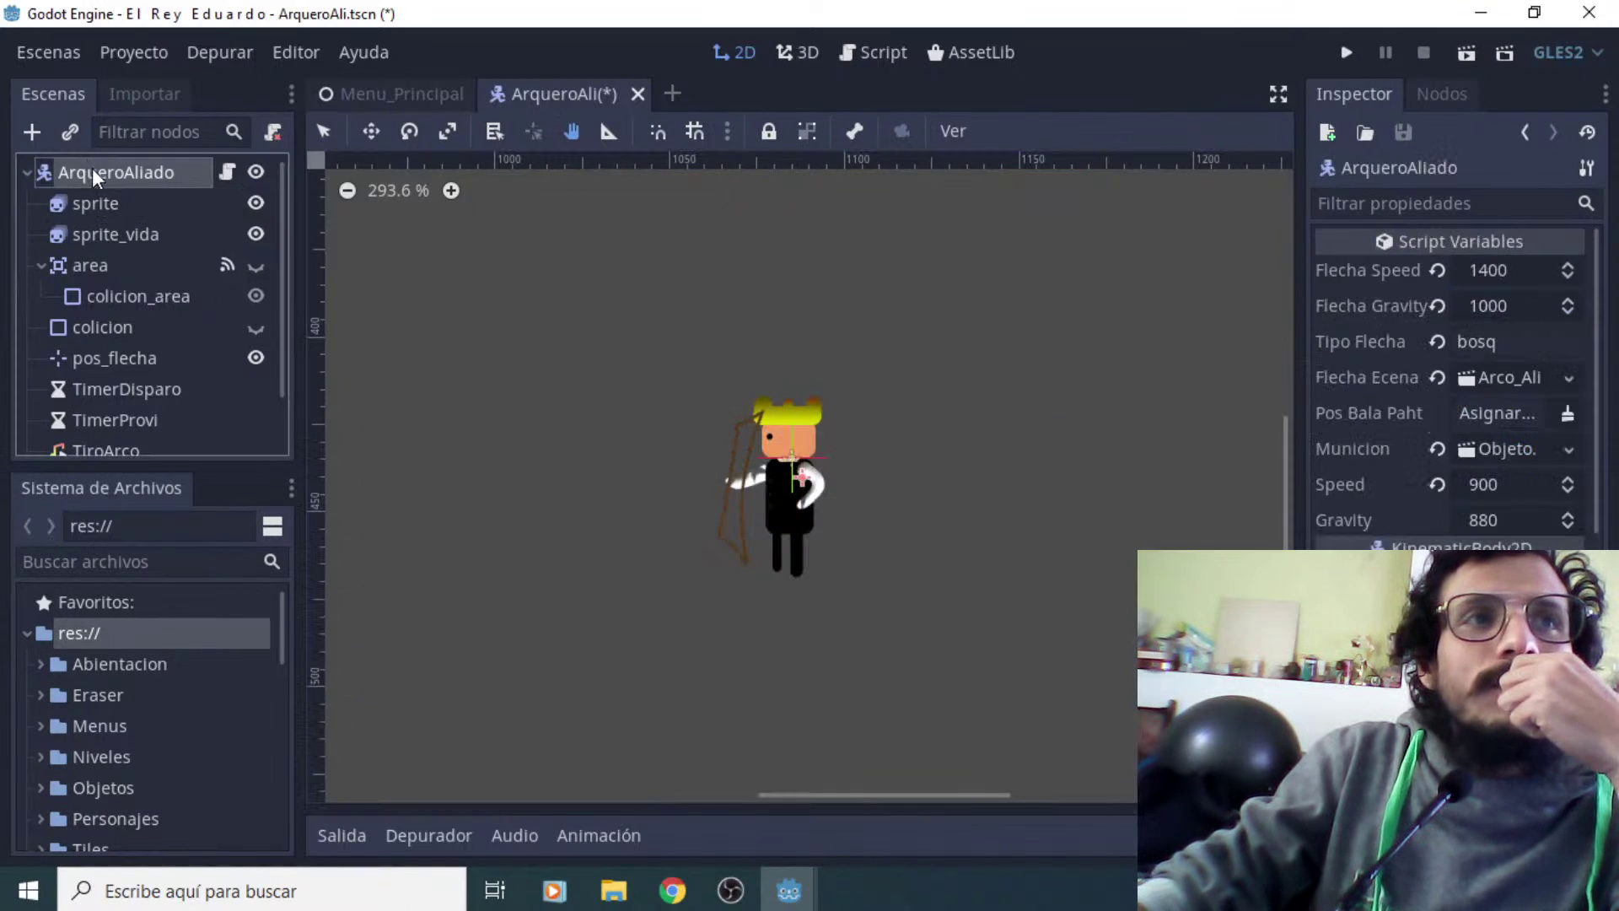
{"action": "scroll", "coordinate": [850, 570], "scroll_direction": "up", "scroll_amount": 1}
{"action": "scroll", "coordinate": [850, 570], "scroll_direction": "up", "scroll_amount": 6}
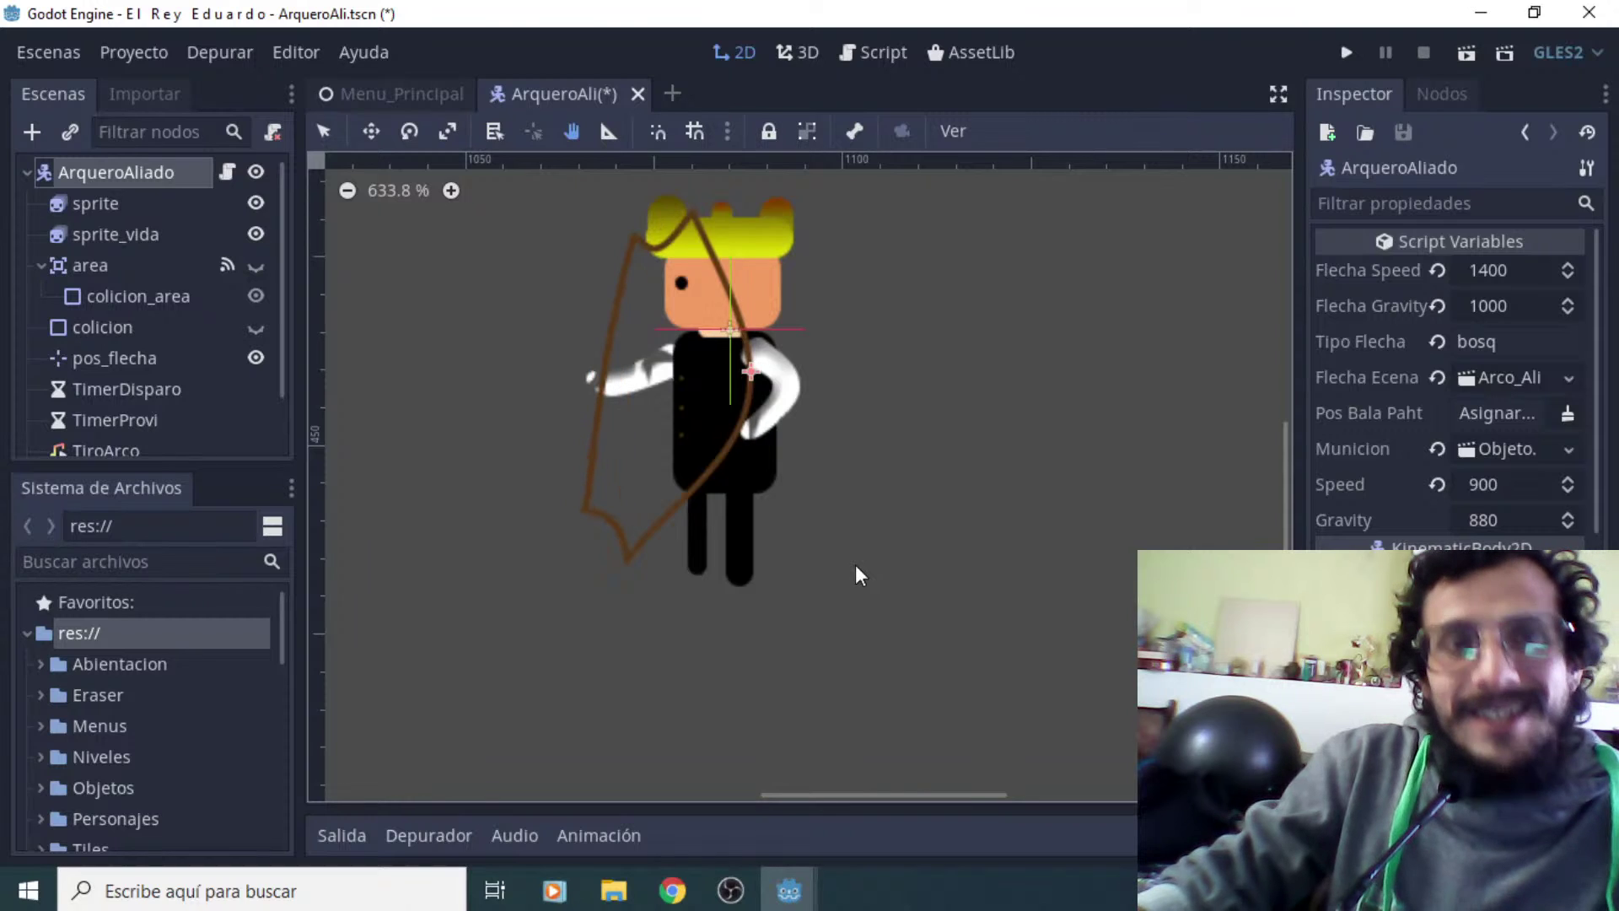
{"action": "scroll", "coordinate": [855, 564], "scroll_direction": "up", "scroll_amount": 2}
{"action": "scroll", "coordinate": [880, 558], "scroll_direction": "down", "scroll_amount": 2}
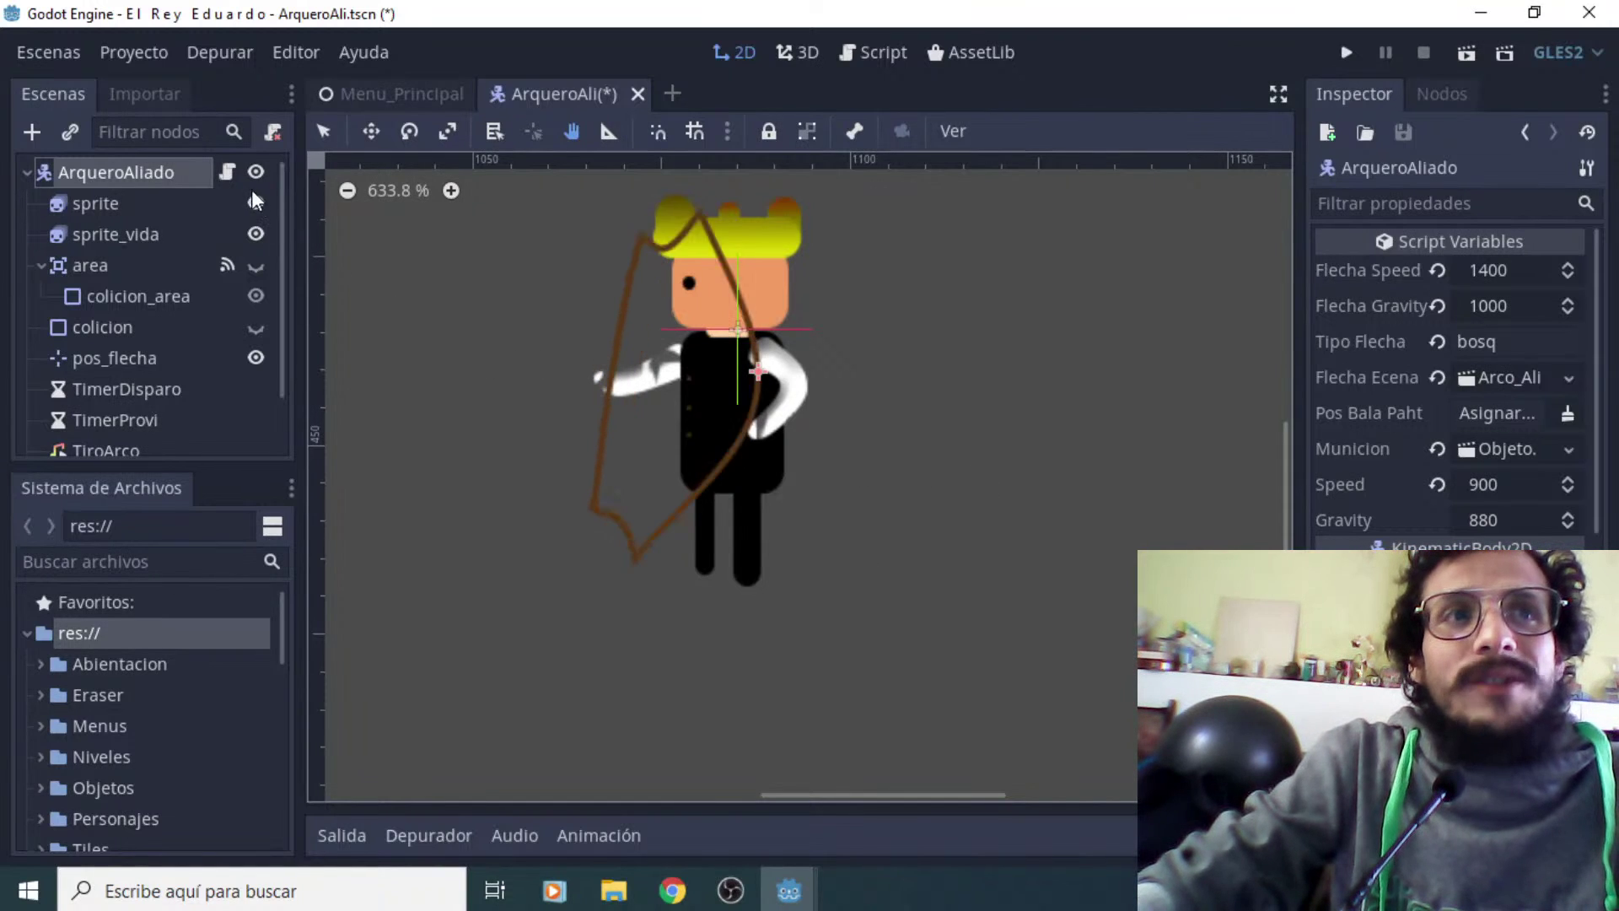
Open the ArqueroAliado node's script and read through its disparo function
{"action": "left_click", "coordinate": [227, 172]}
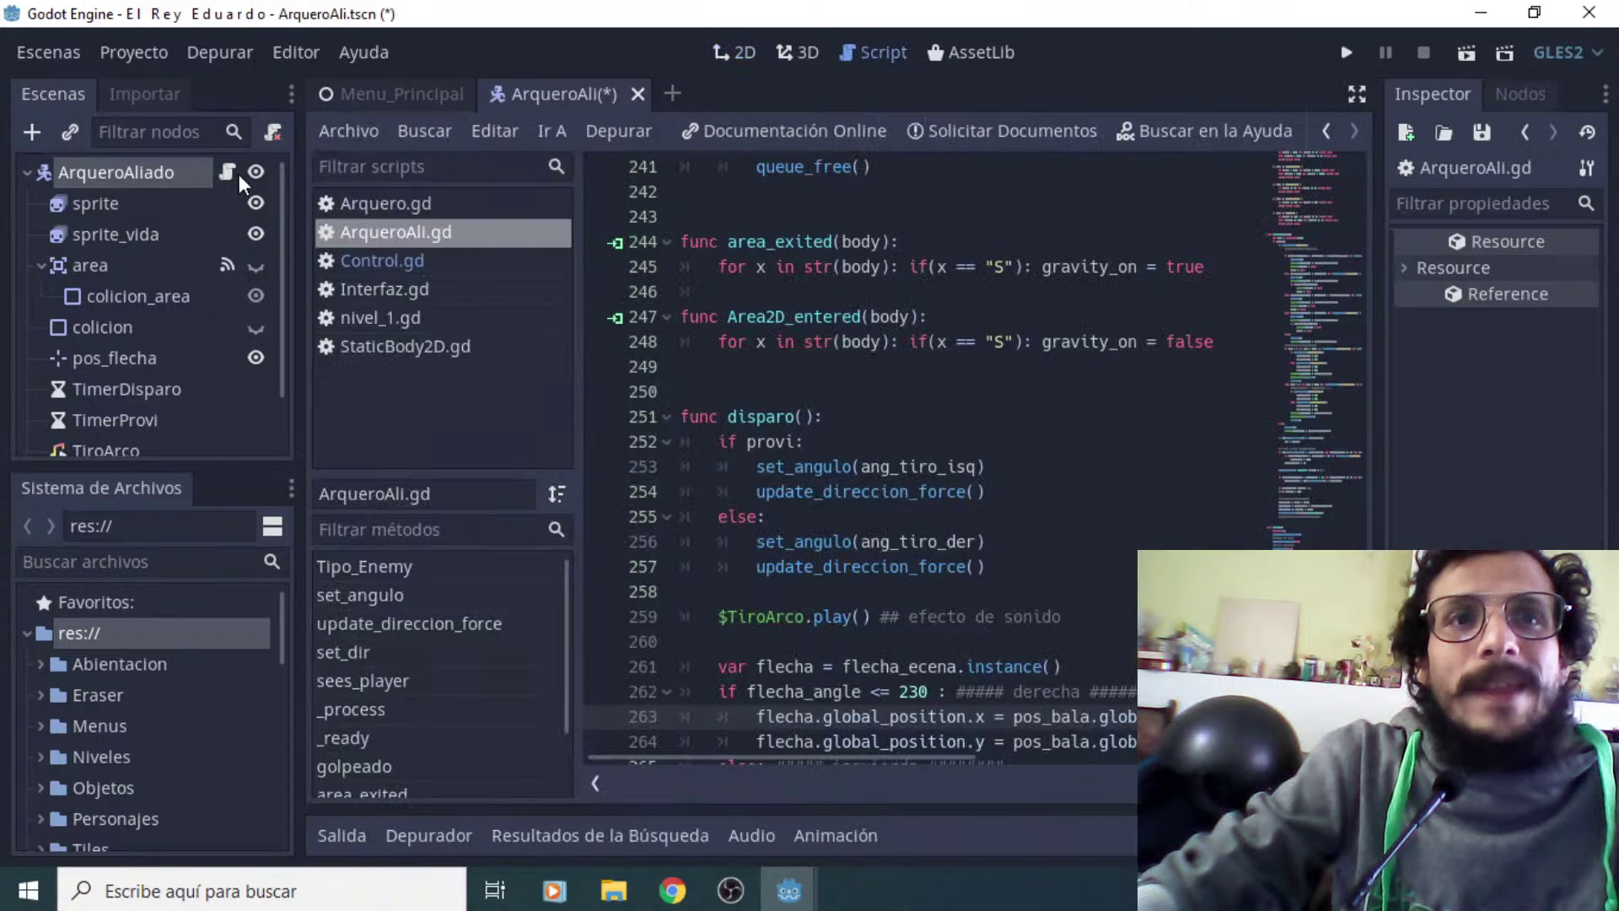
{"action": "left_click", "coordinate": [1104, 414]}
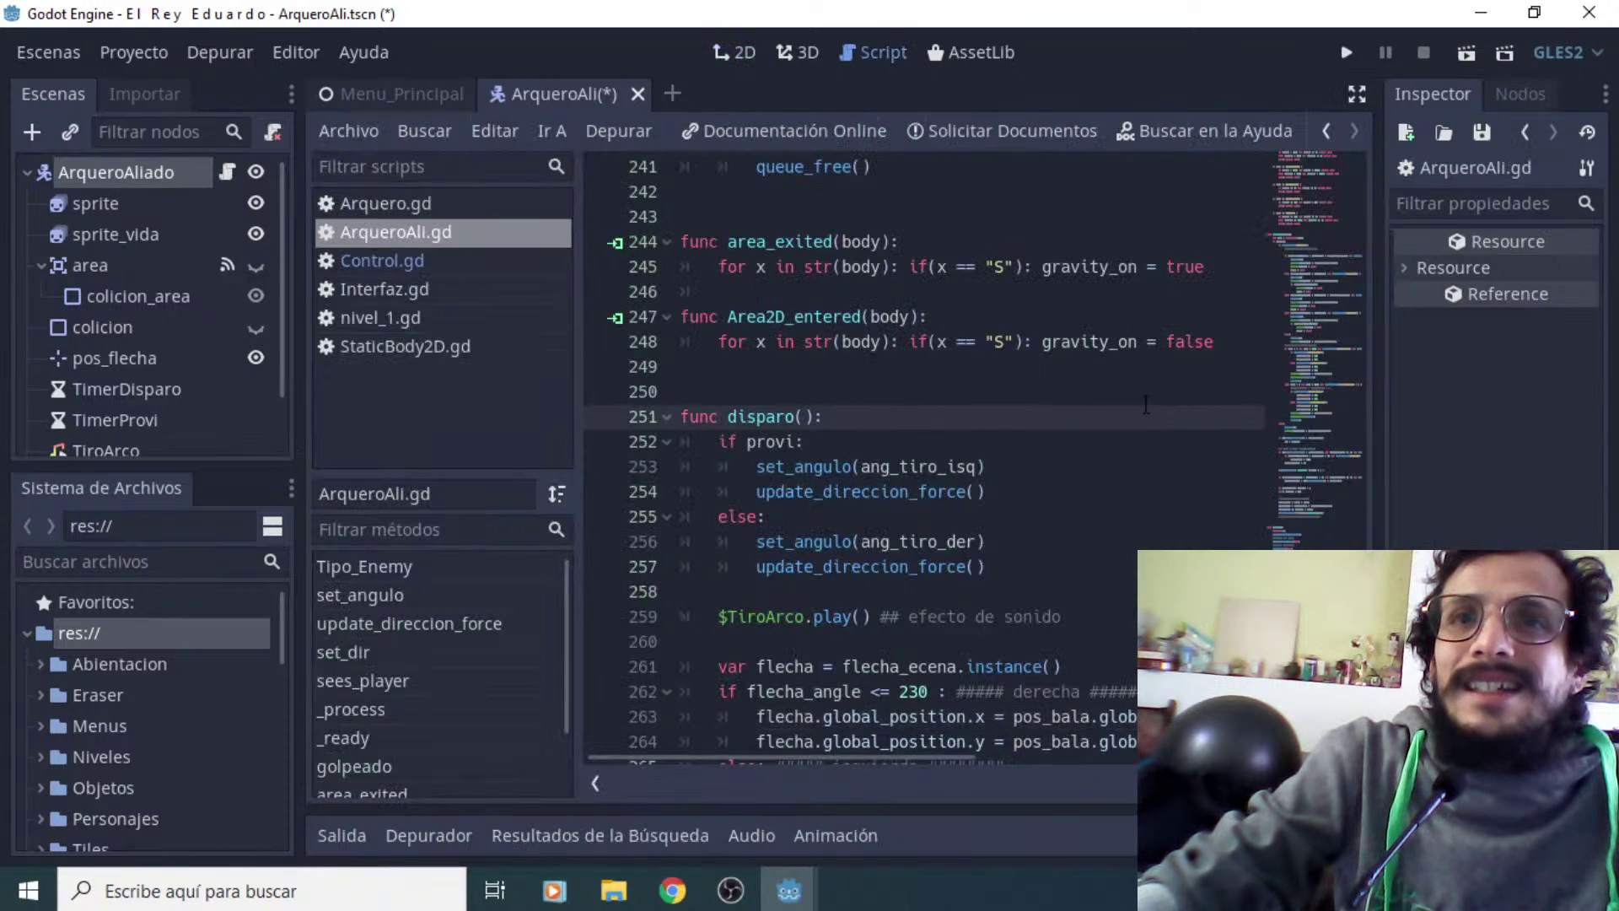
{"action": "mouse_move", "coordinate": [1360, 712]}
{"action": "left_mouse_down"}
{"action": "mouse_move", "coordinate": [1374, 333]}
{"action": "mouse_move", "coordinate": [1404, 178]}
{"action": "mouse_move", "coordinate": [1382, 183]}
{"action": "mouse_move", "coordinate": [1354, 271]}
{"action": "mouse_move", "coordinate": [1346, 719]}
{"action": "left_mouse_up"}
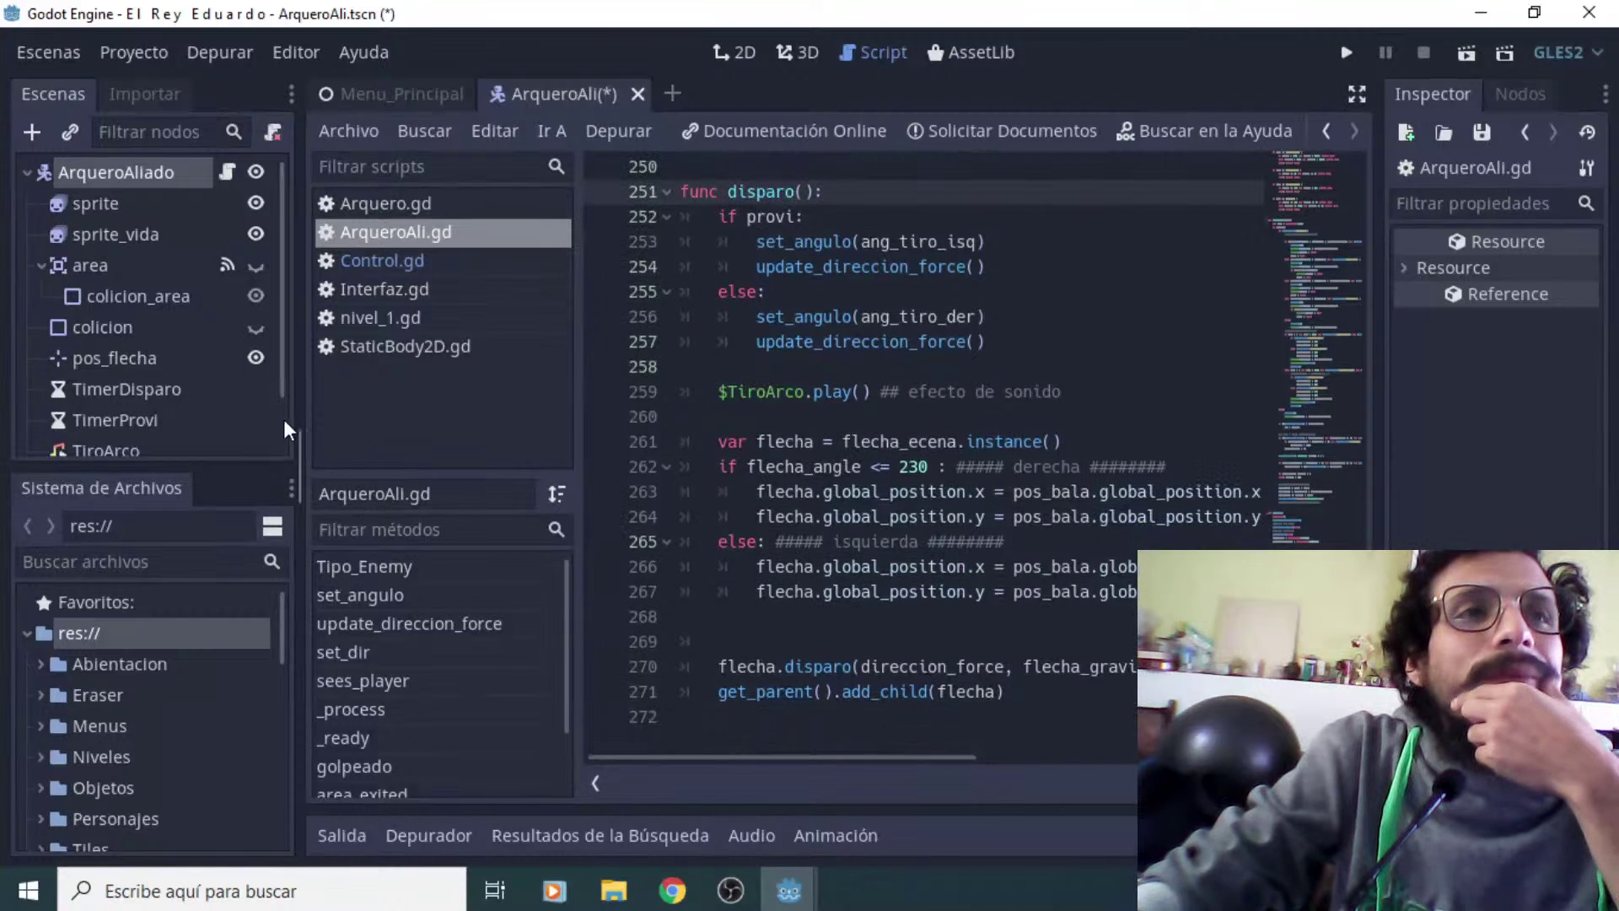
Look through the archer scene's nodes and inspect the pos_flecha node
{"action": "scroll", "coordinate": [223, 371], "scroll_direction": "down", "scroll_amount": 2}
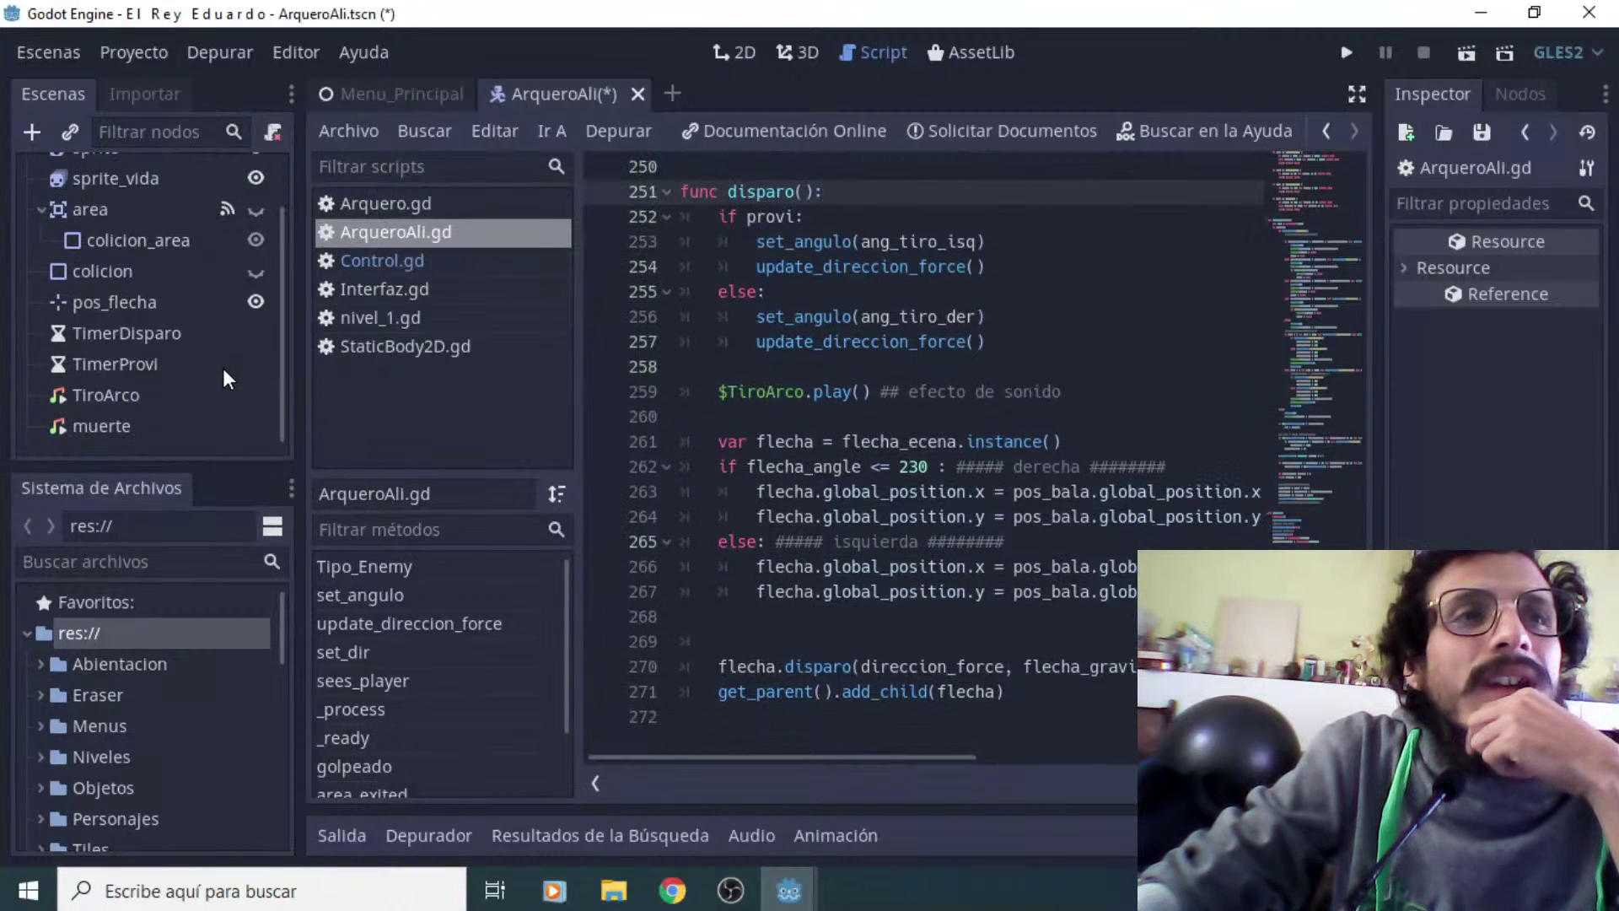
{"action": "scroll", "coordinate": [223, 368], "scroll_direction": "up", "scroll_amount": 2}
{"action": "left_click", "coordinate": [155, 358]}
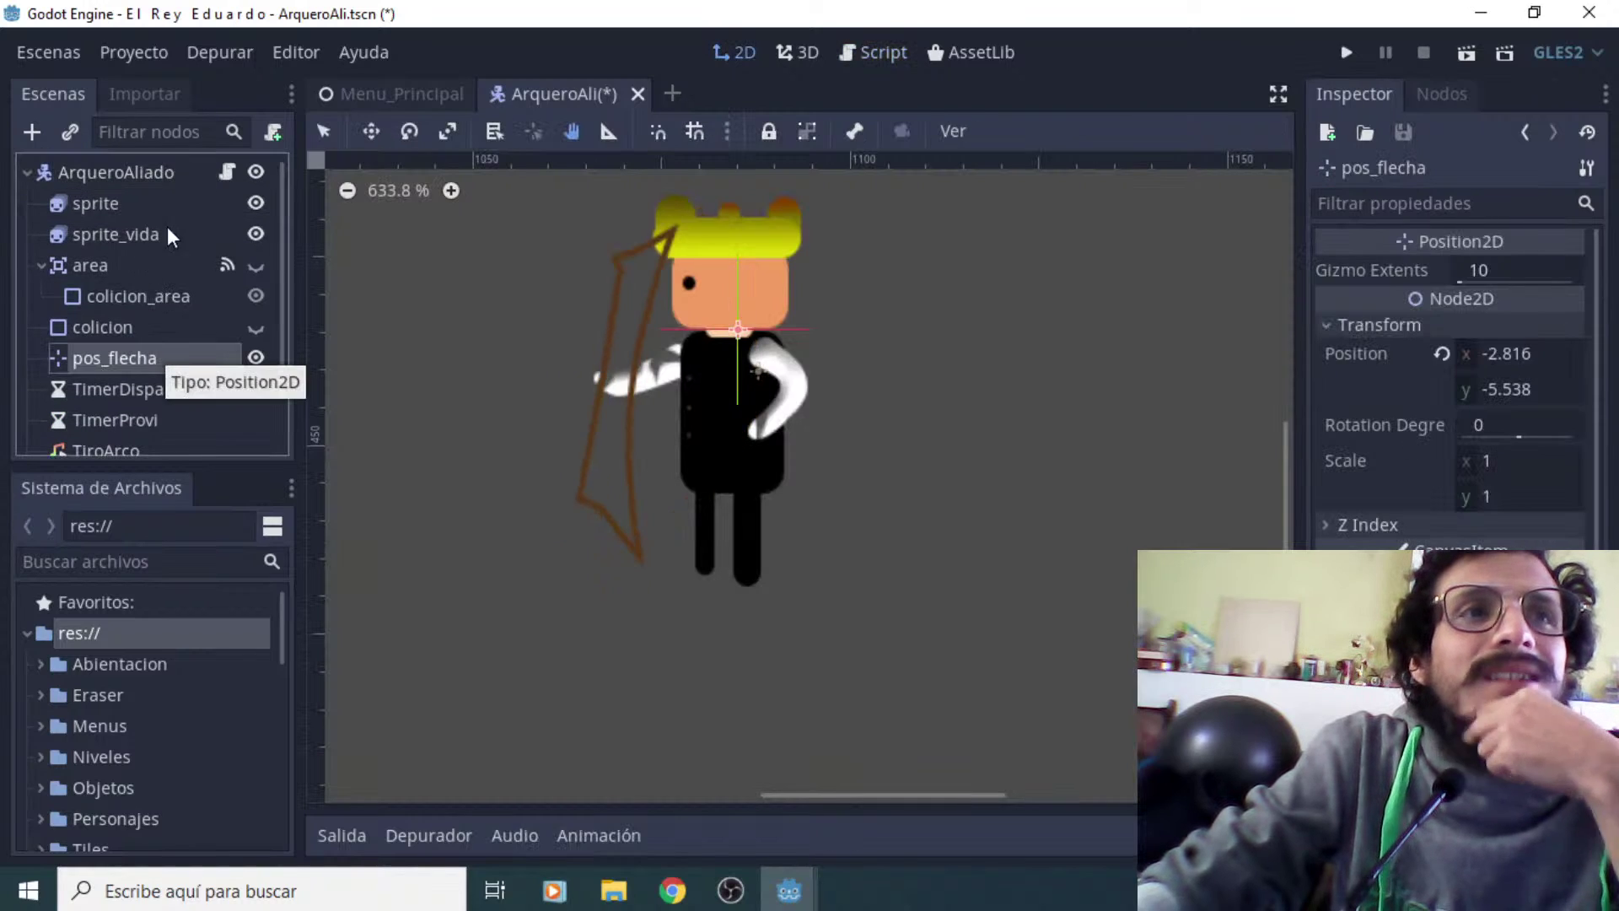
Return to the ArqueroAli.gd script and review the attack code in _process and the distance conditions for each tipo
{"action": "left_click", "coordinate": [227, 172]}
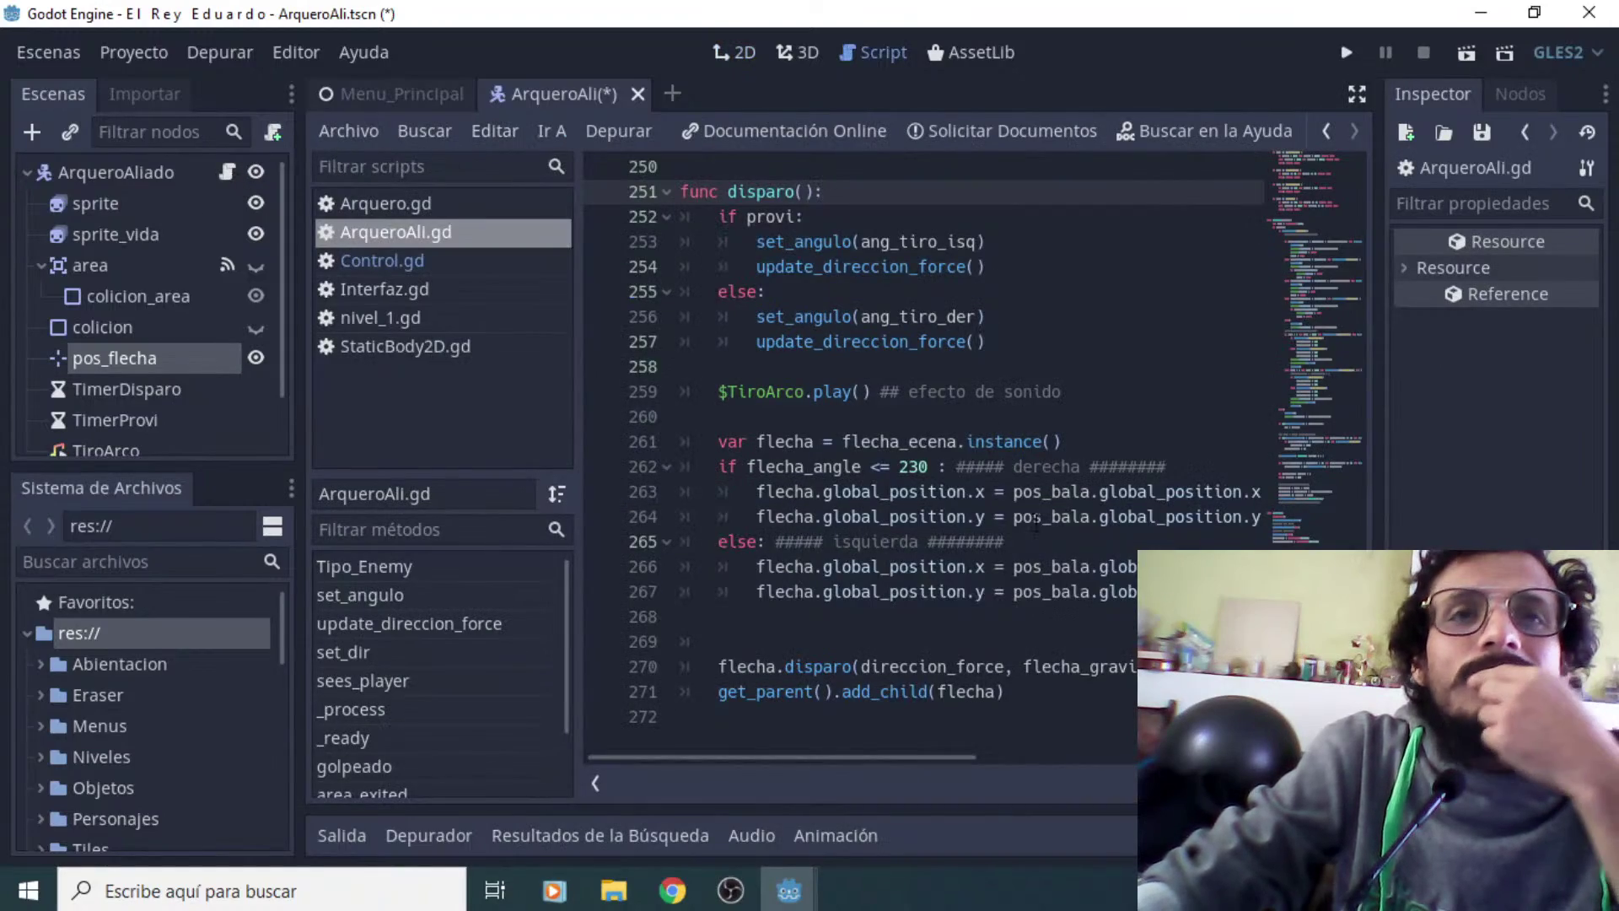
{"action": "scroll", "coordinate": [1043, 533], "scroll_direction": "up", "scroll_amount": 20}
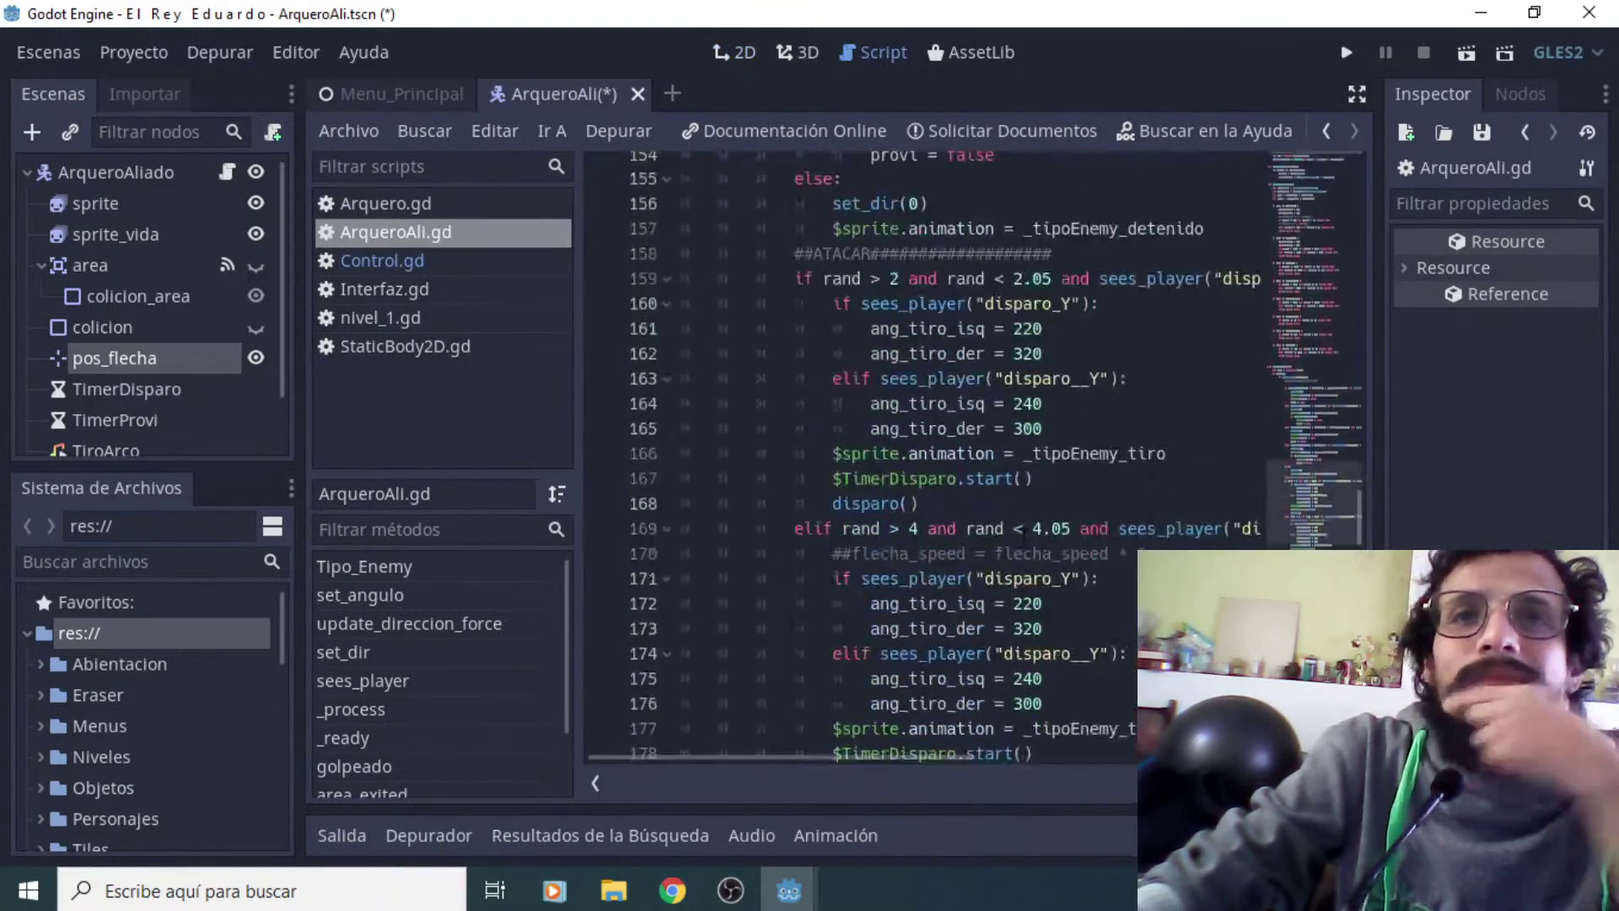
{"action": "scroll", "coordinate": [1043, 533], "scroll_direction": "up", "scroll_amount": 20}
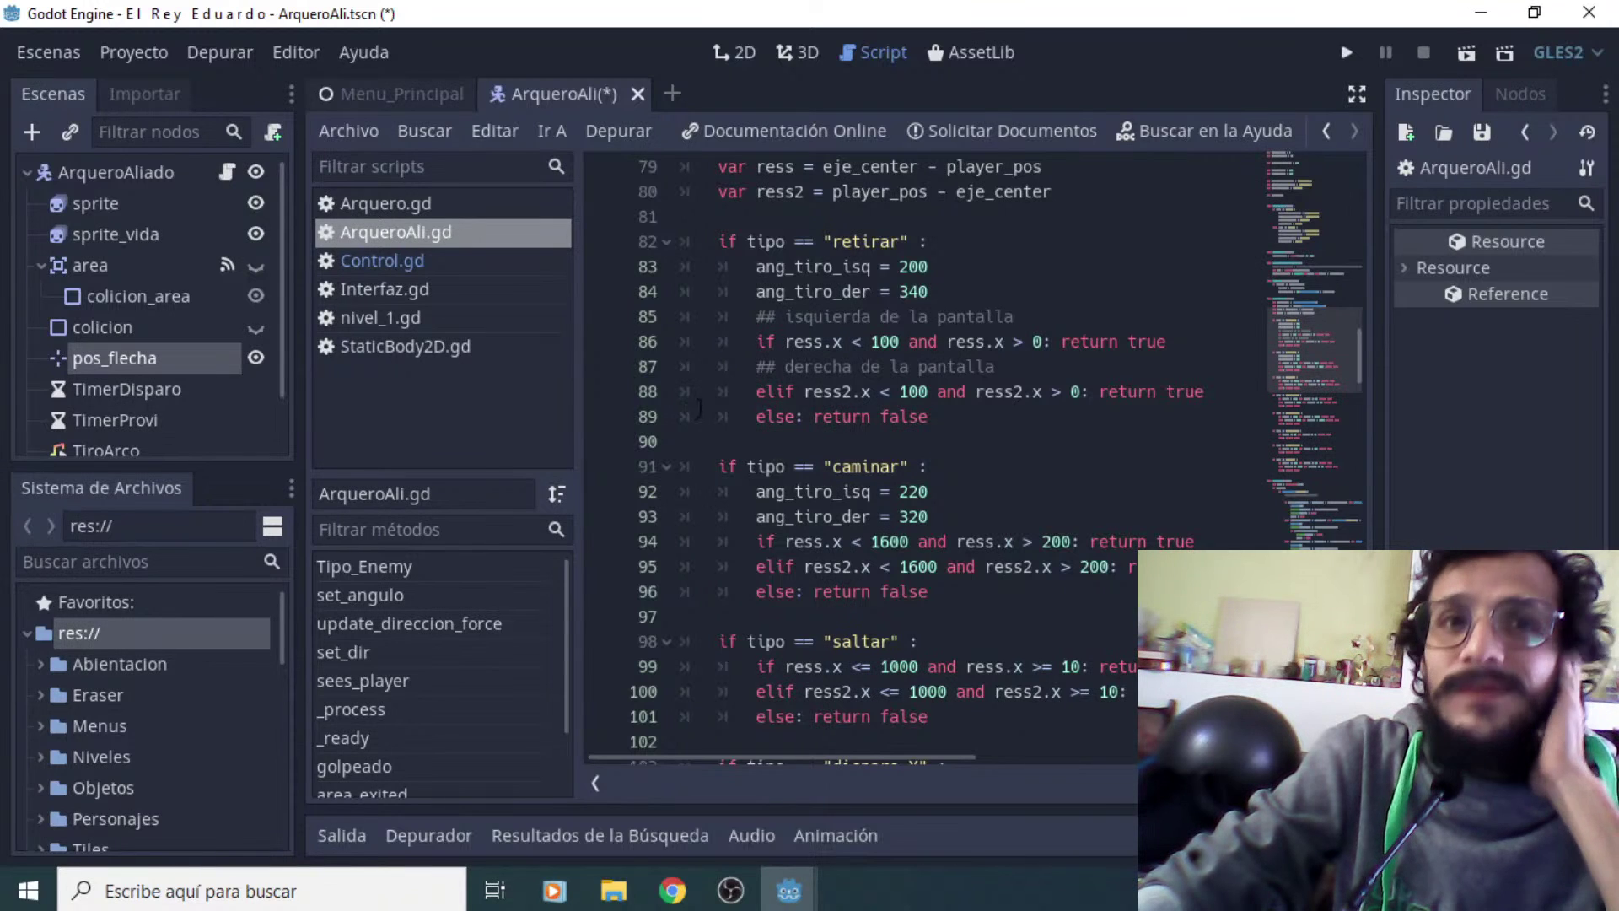
{"action": "scroll", "coordinate": [981, 503], "scroll_direction": "down", "scroll_amount": 6}
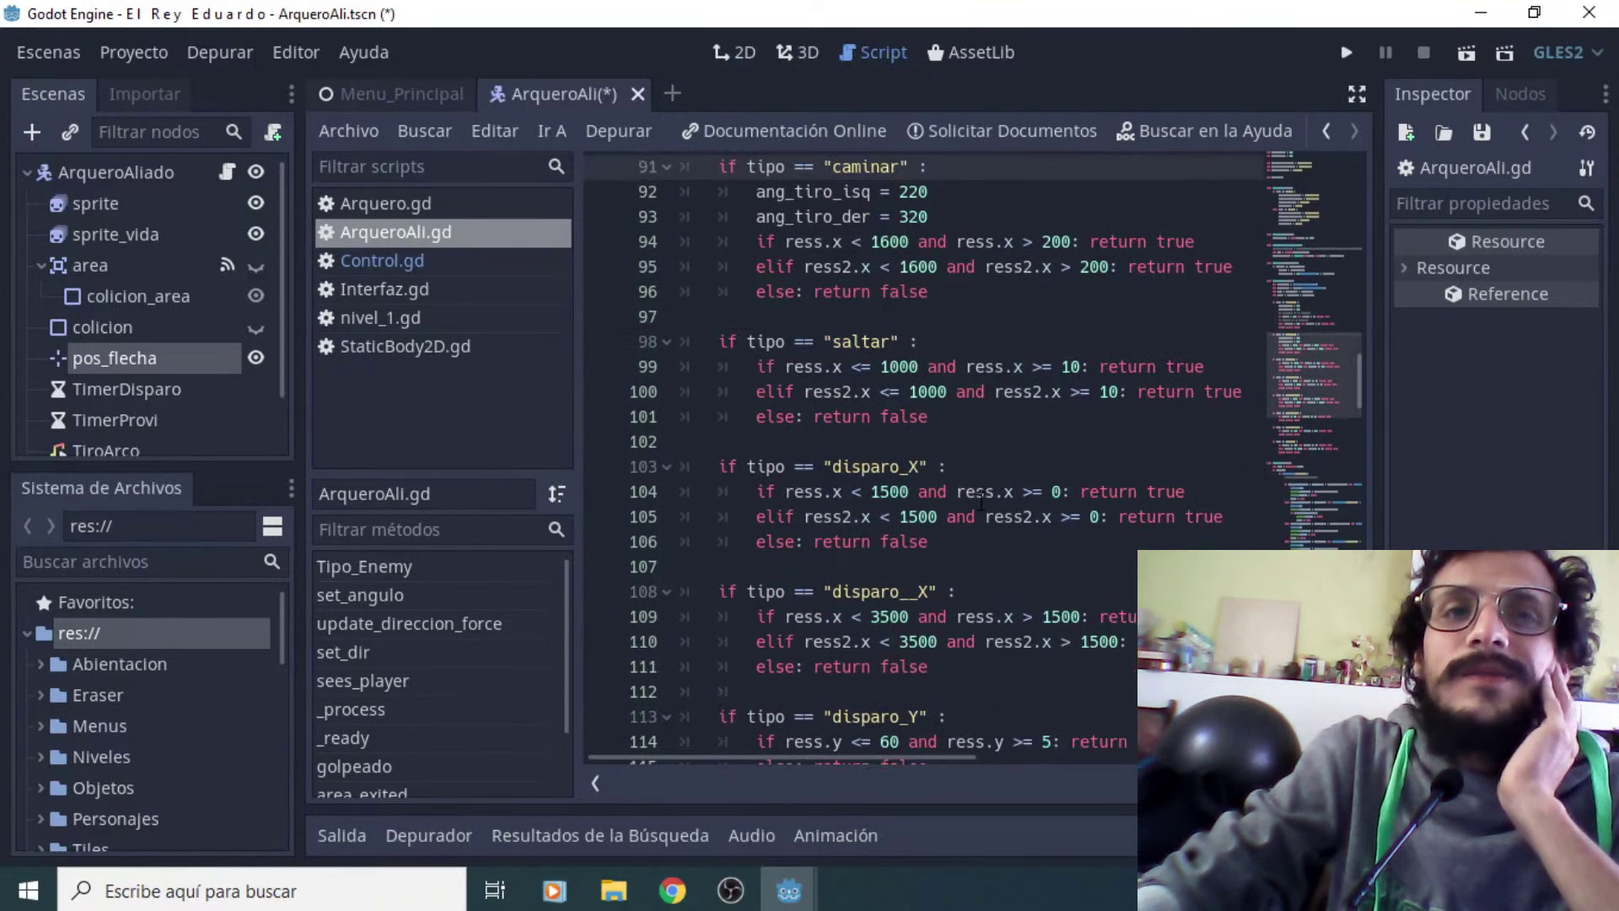
{"action": "scroll", "coordinate": [981, 503], "scroll_direction": "down", "scroll_amount": 8}
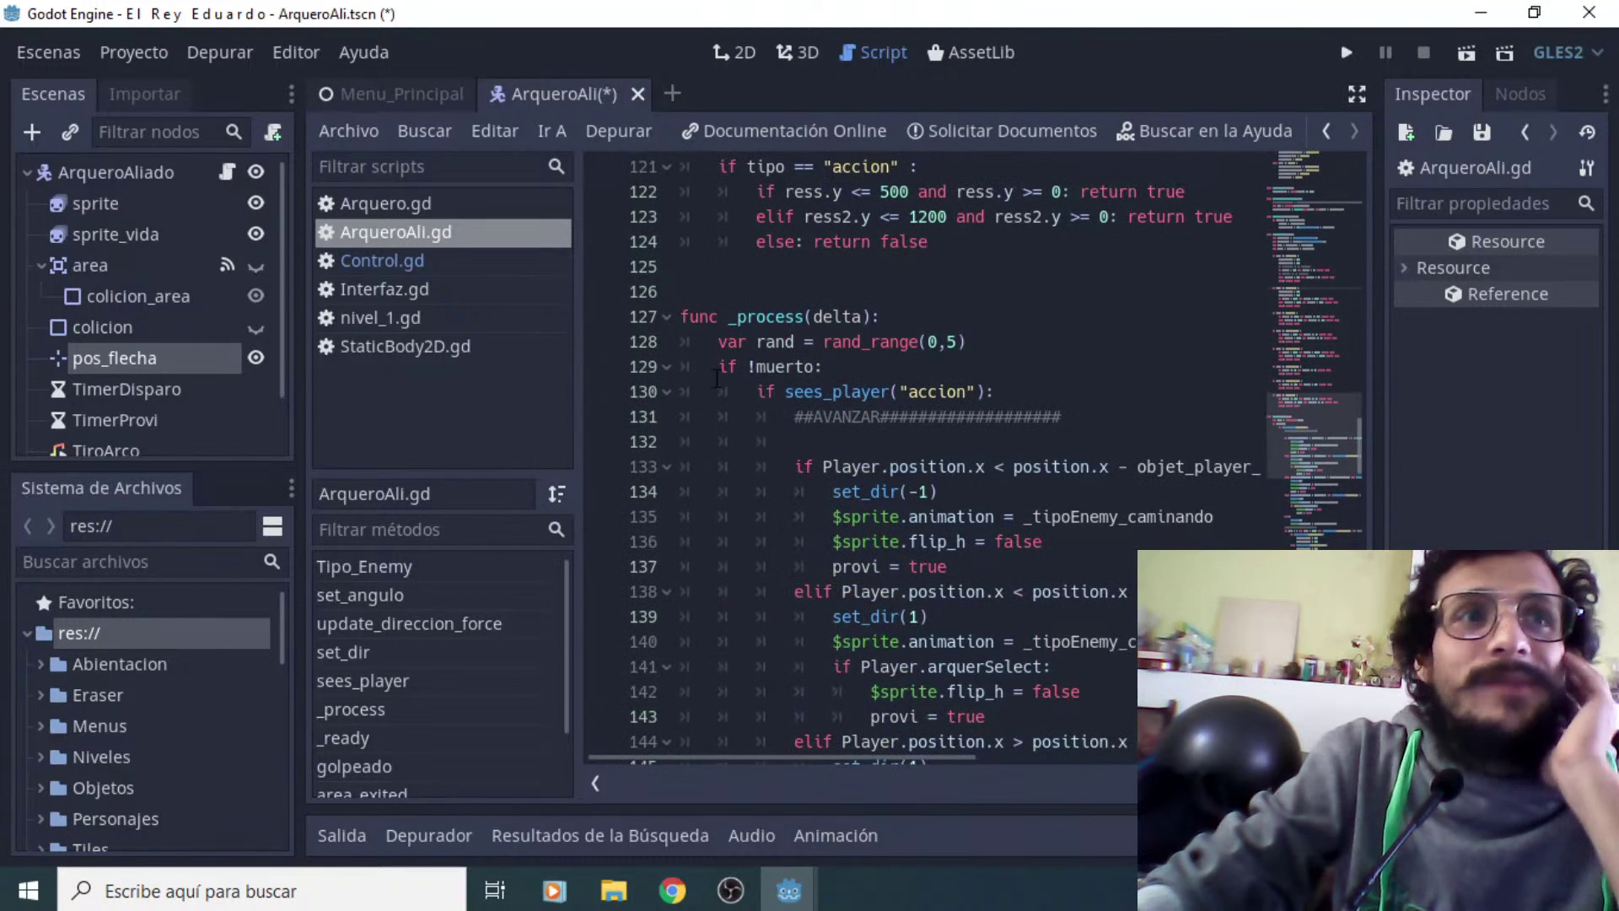
{"action": "scroll", "coordinate": [717, 379], "scroll_direction": "up", "scroll_amount": 12}
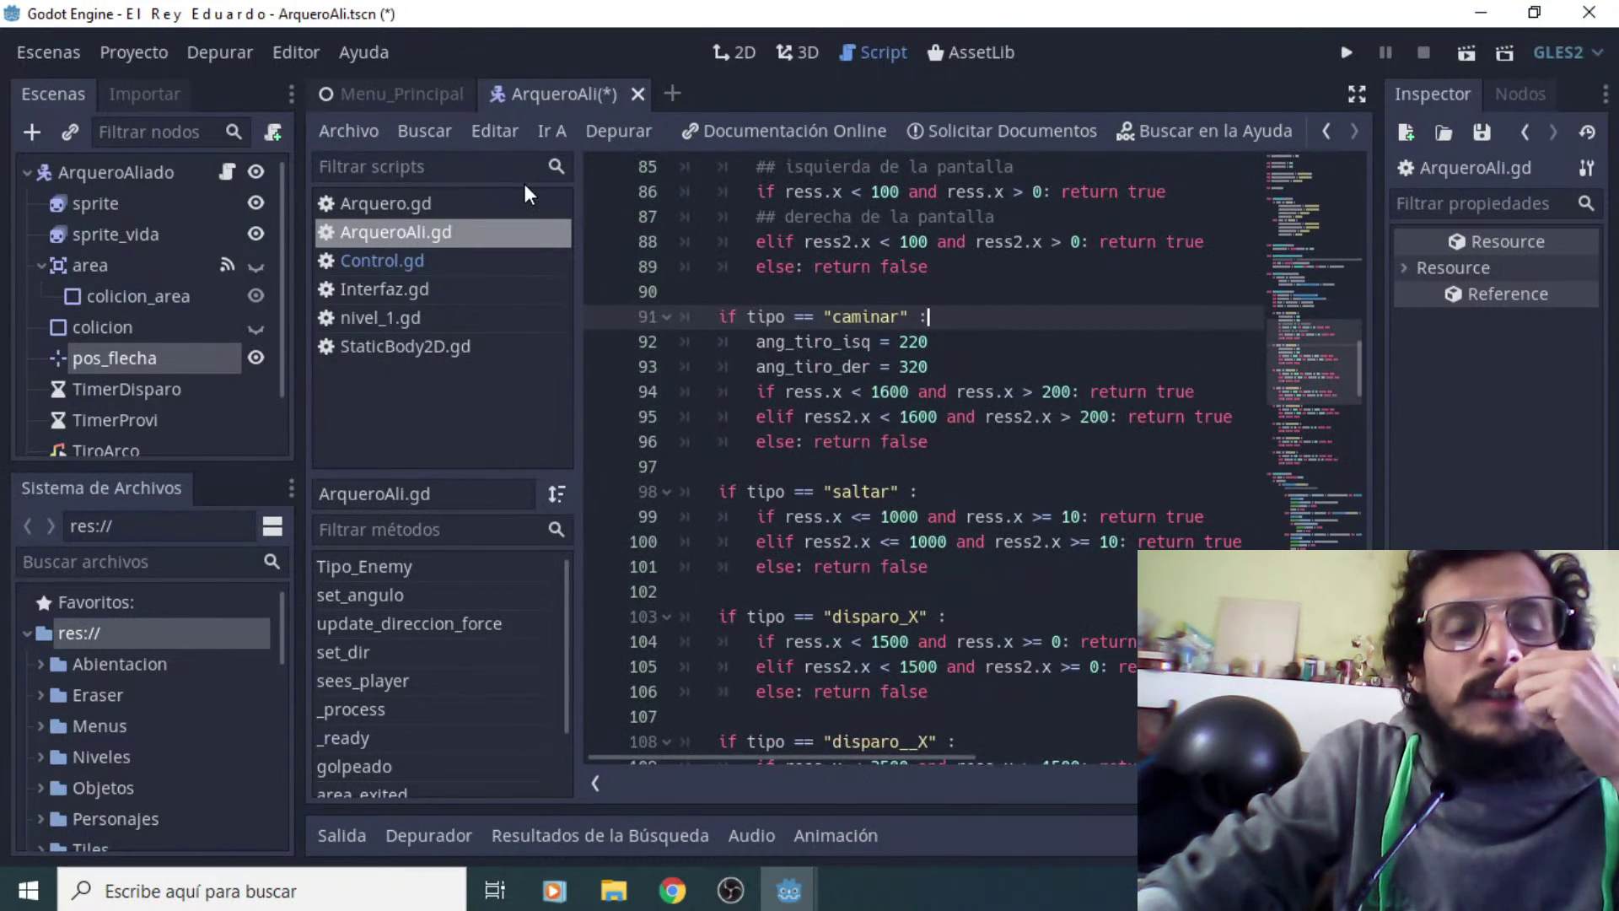
Close the ArqueroAli scene without saving its changes, and open the Flecha.tscn scene from the Objetos/Armas folder
{"action": "left_click", "coordinate": [638, 94]}
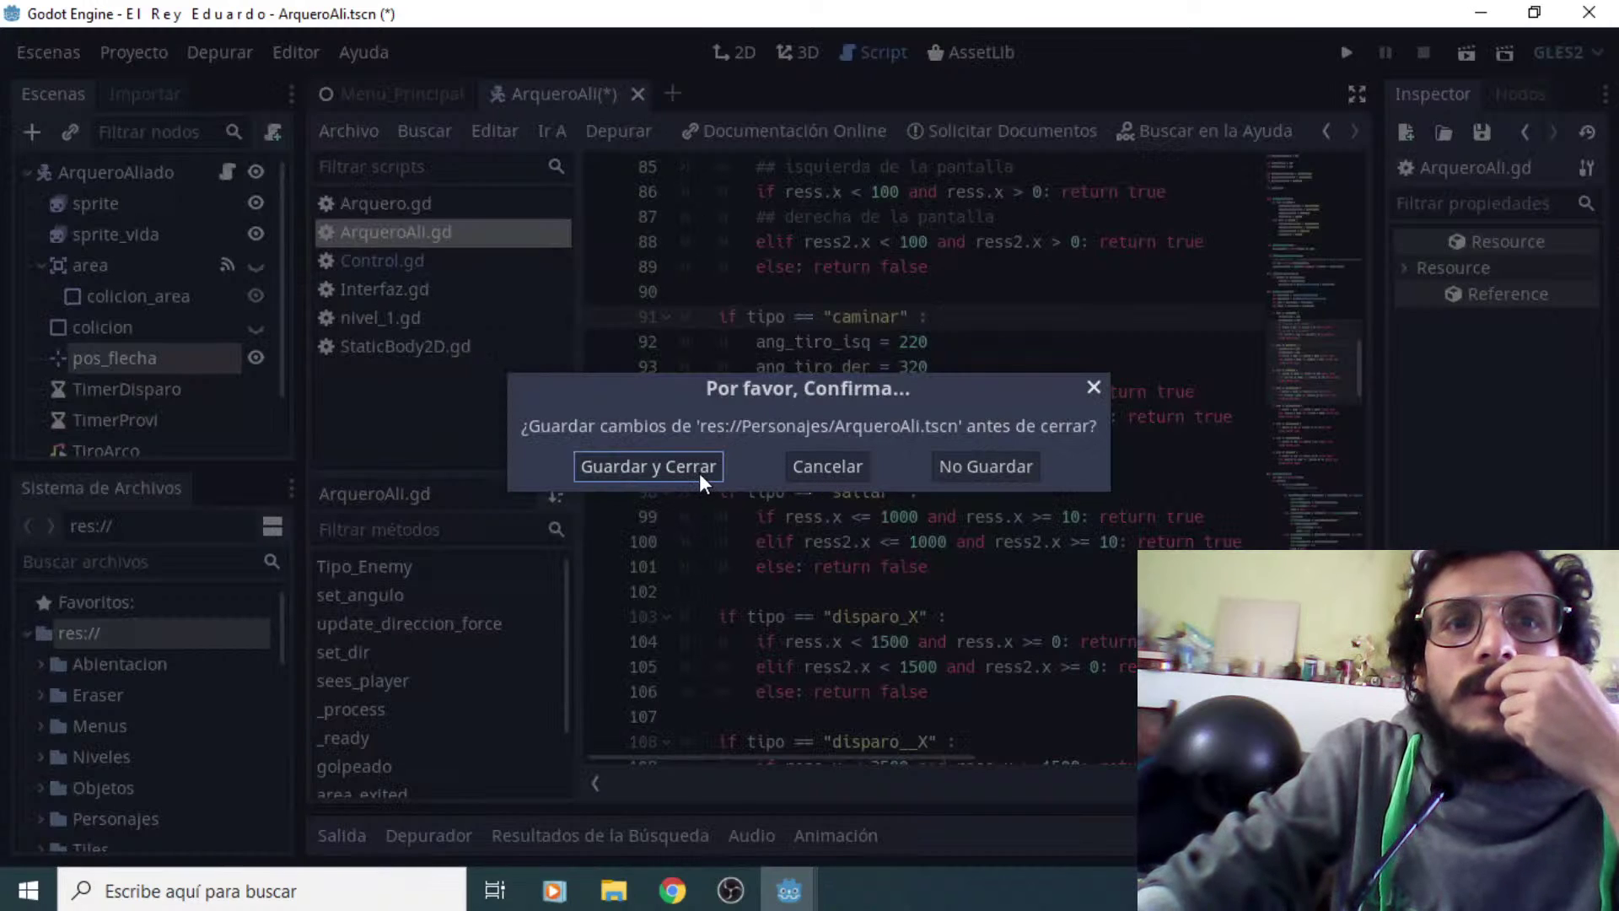
{"action": "left_click", "coordinate": [988, 469]}
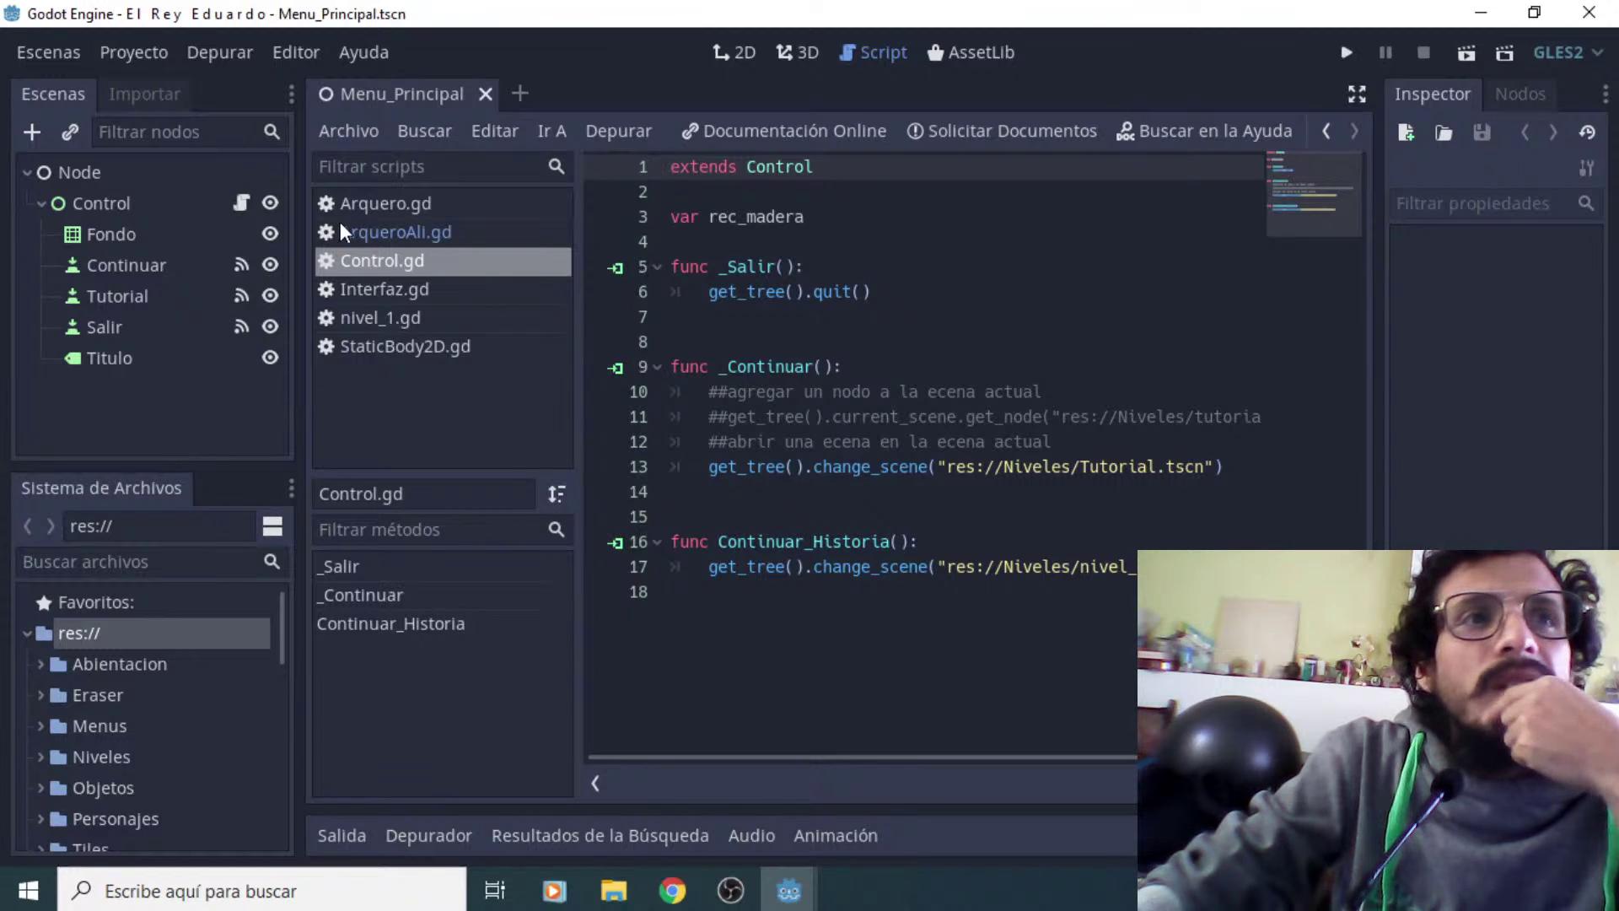
{"action": "left_click", "coordinate": [48, 54]}
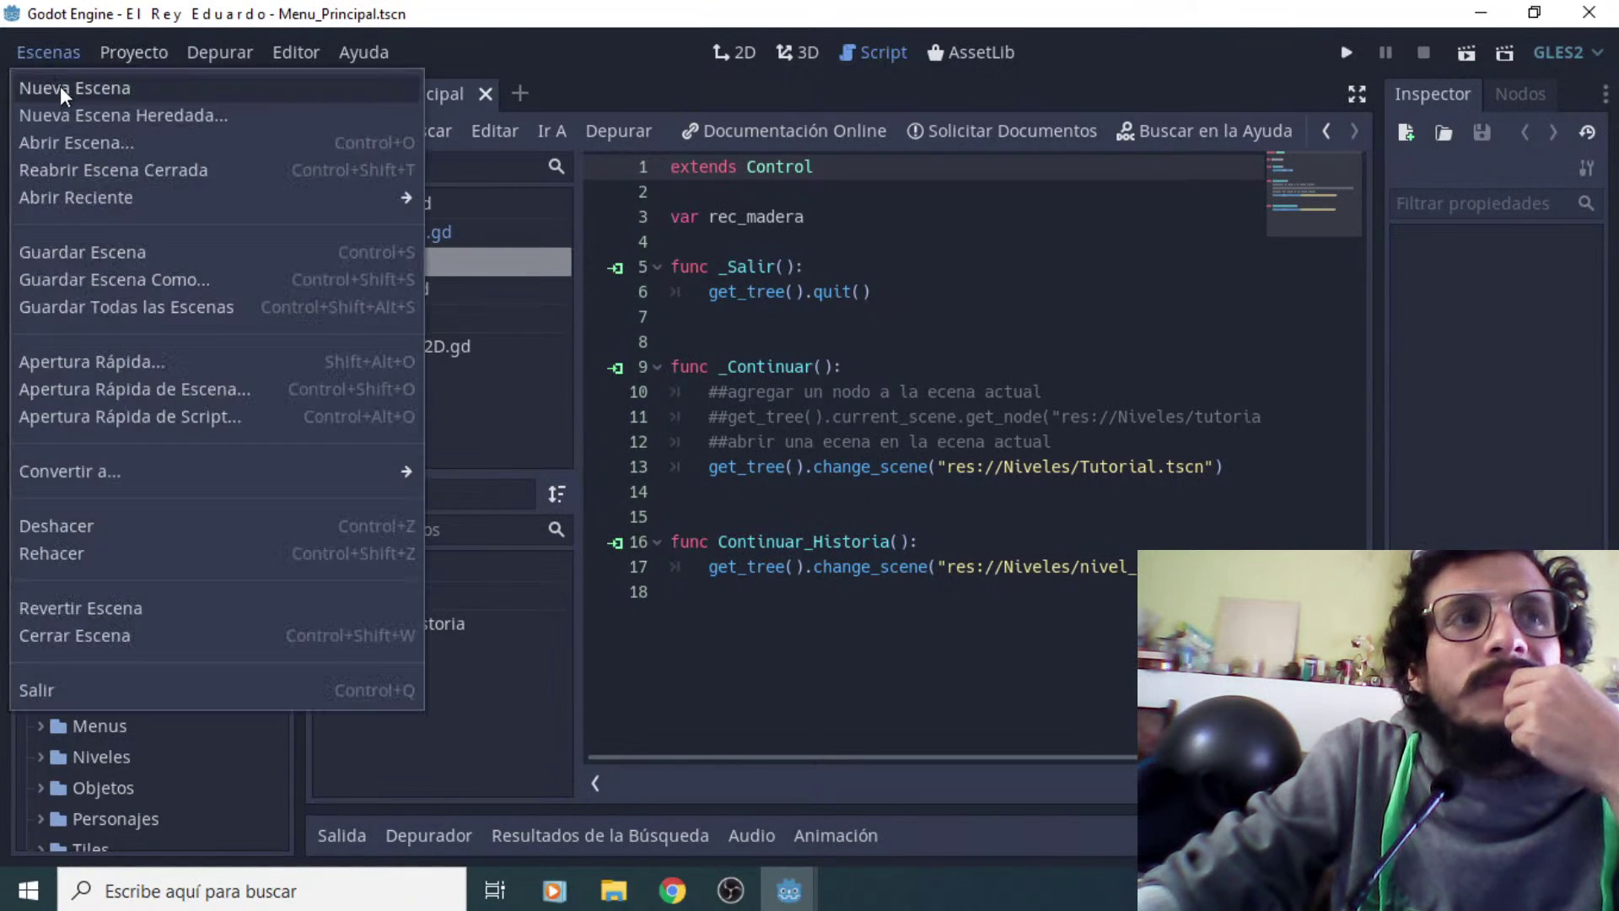
{"action": "left_click", "coordinate": [91, 143]}
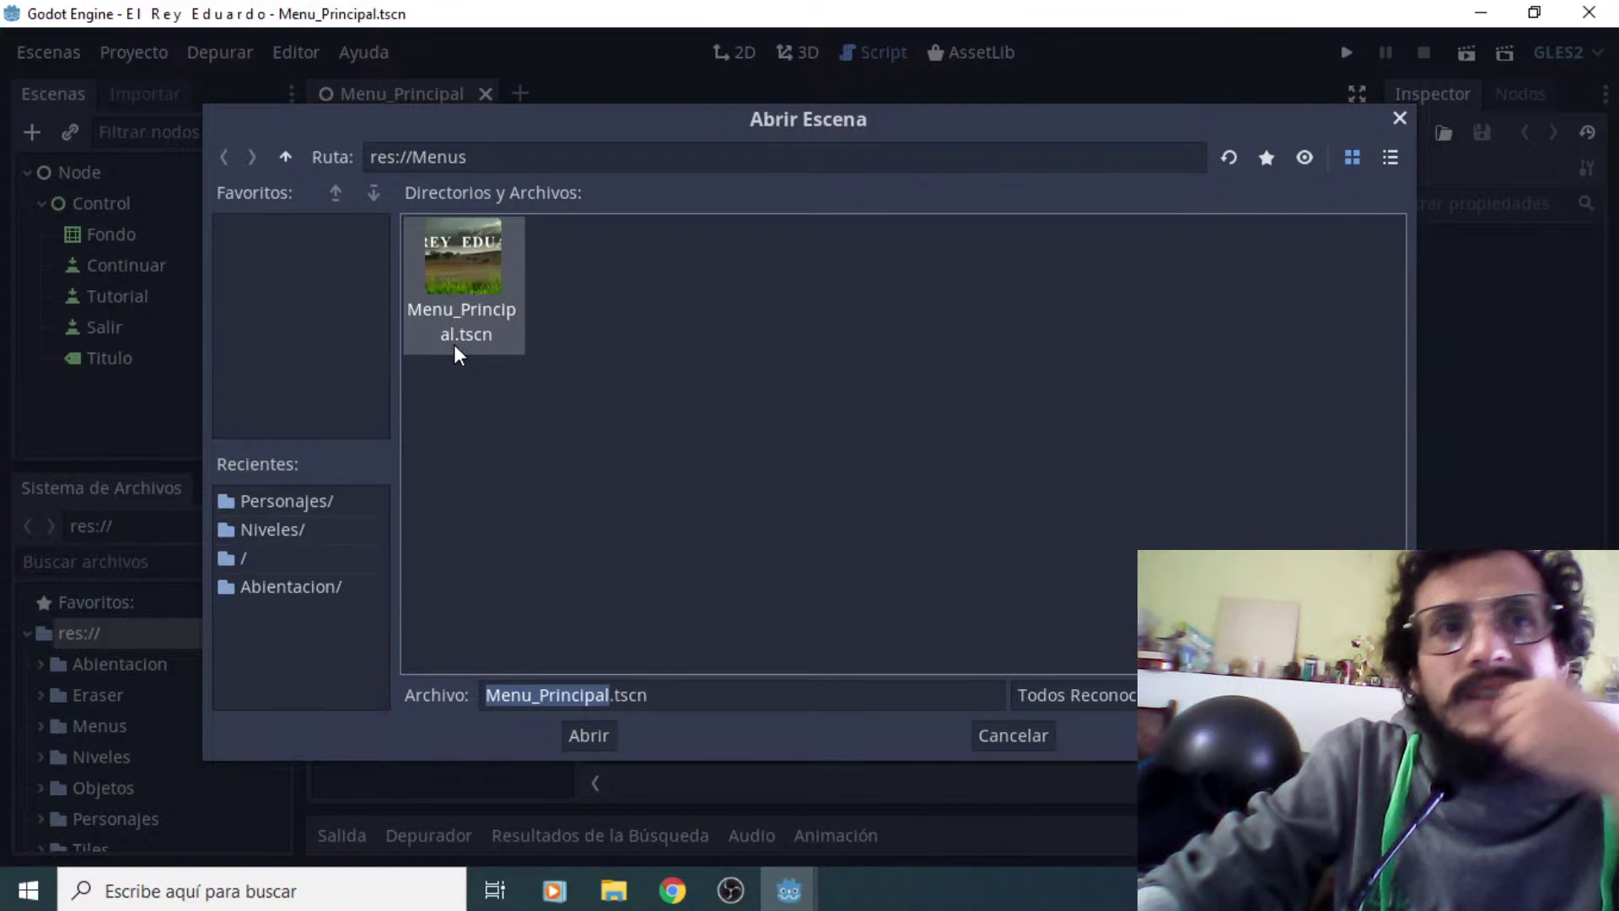
{"action": "left_click", "coordinate": [285, 161]}
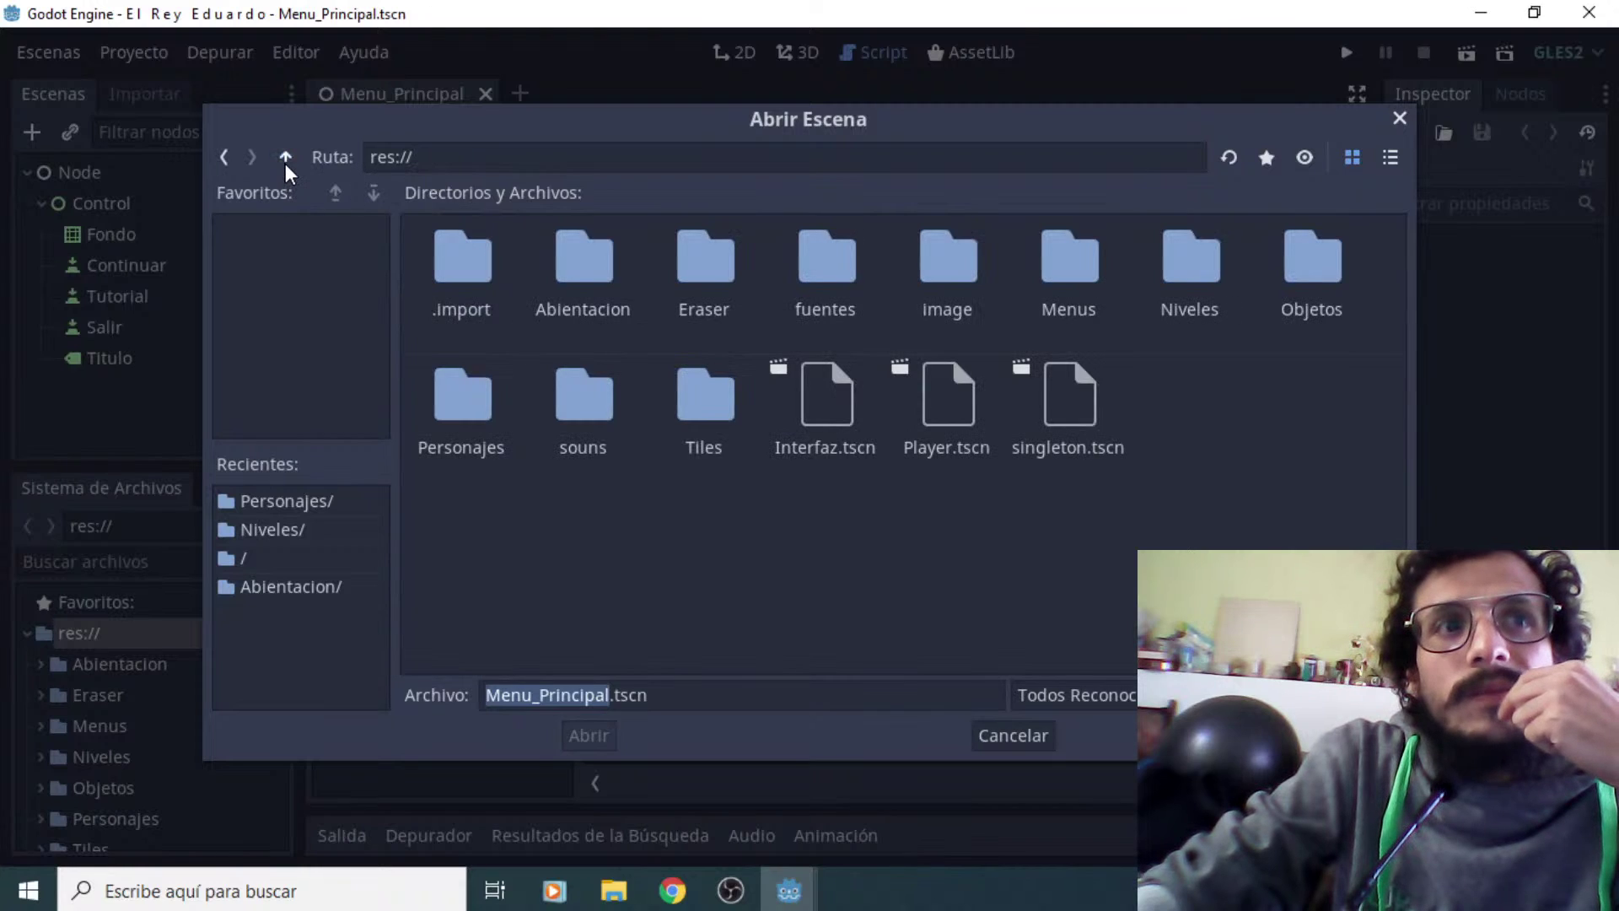
{"action": "double_click", "coordinate": [1305, 272]}
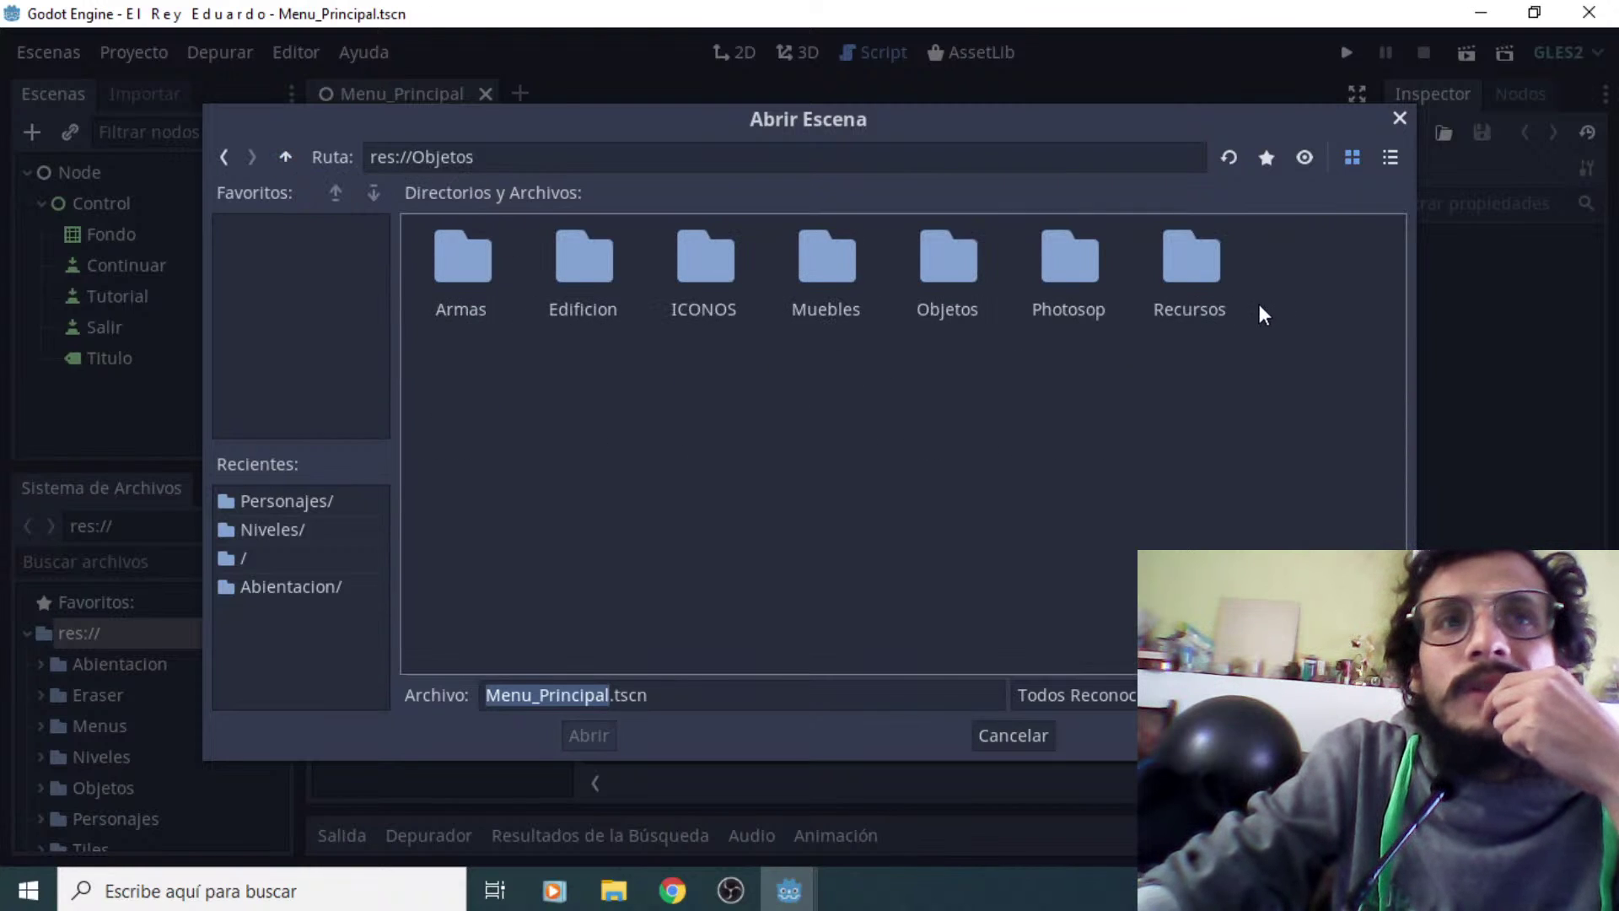
{"action": "double_click", "coordinate": [483, 267]}
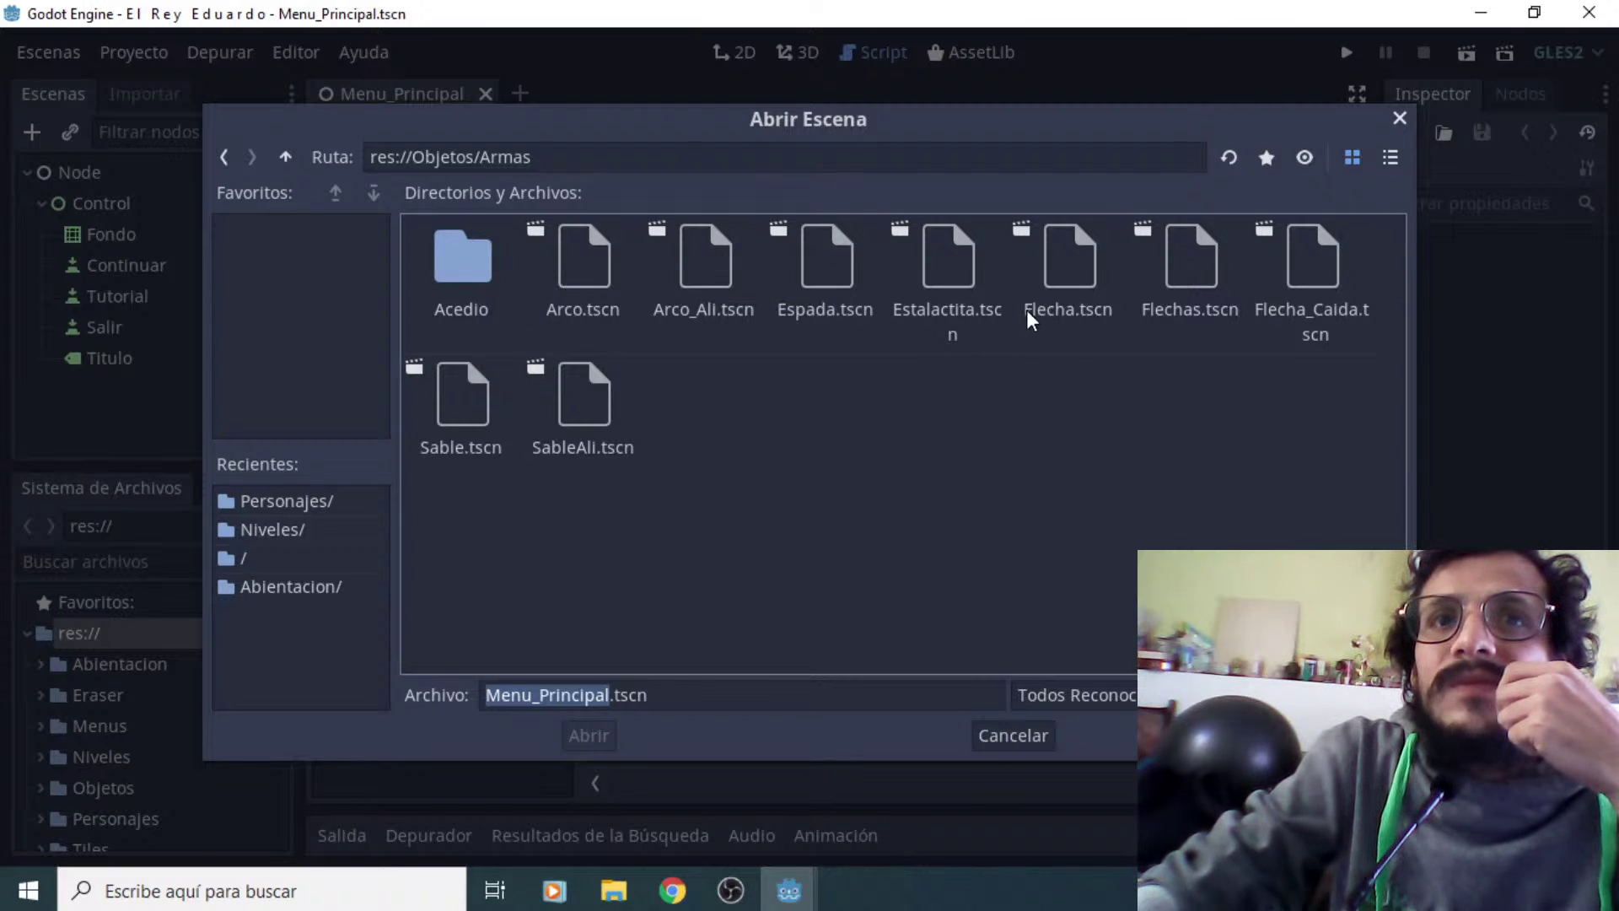
{"action": "left_click", "coordinate": [1056, 278]}
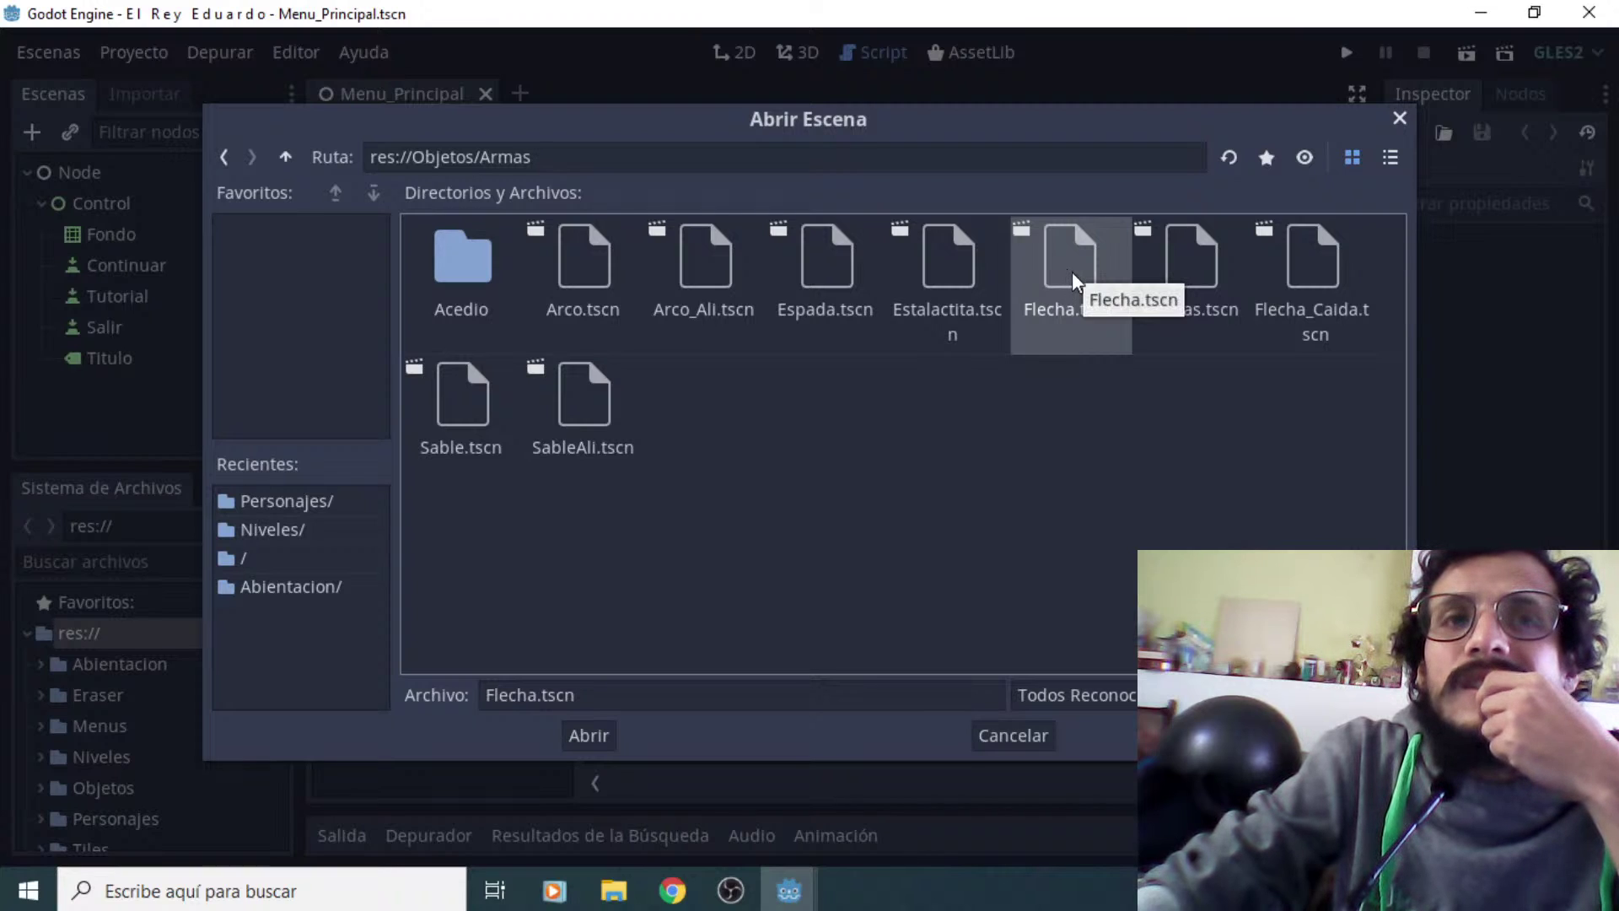
{"action": "left_click", "coordinate": [712, 261]}
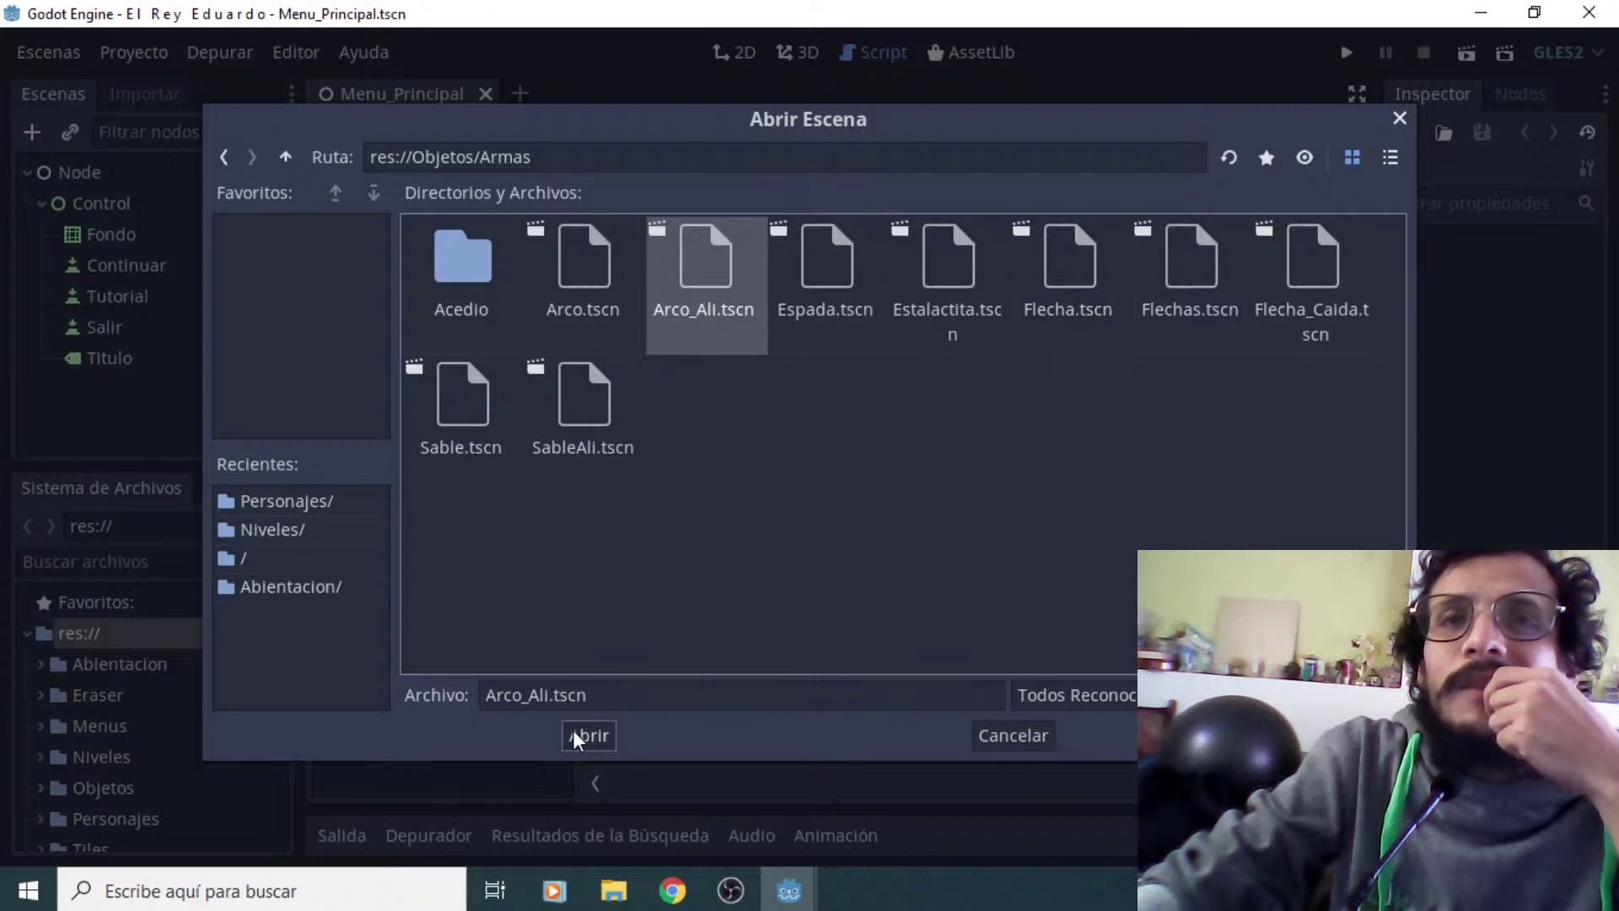
{"action": "left_click", "coordinate": [1045, 271]}
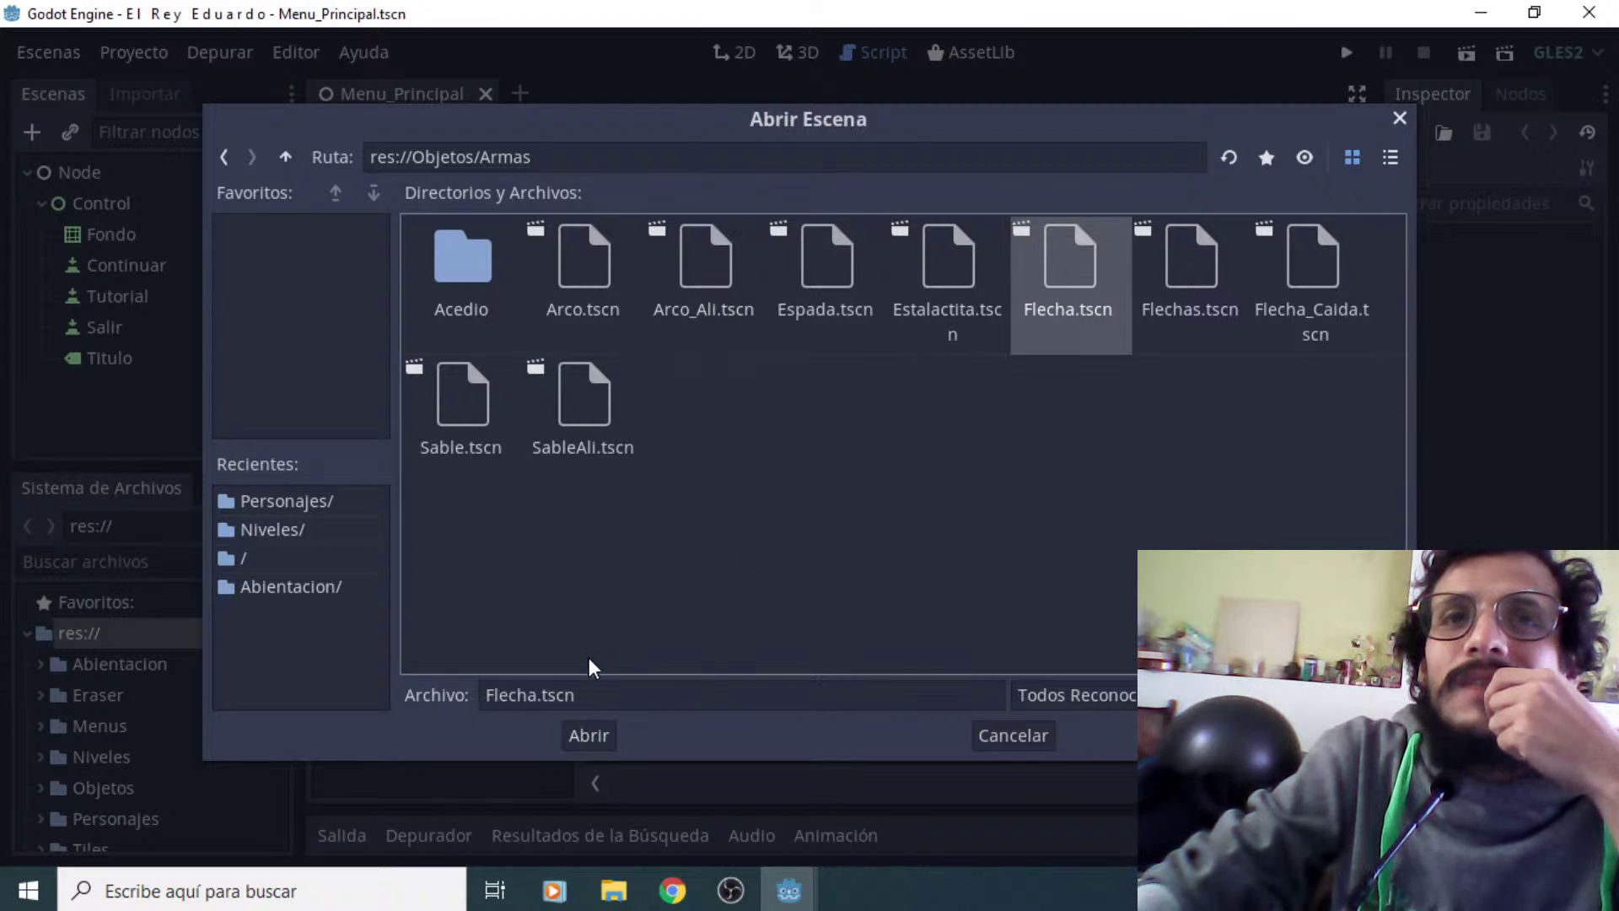
{"action": "left_click", "coordinate": [585, 745]}
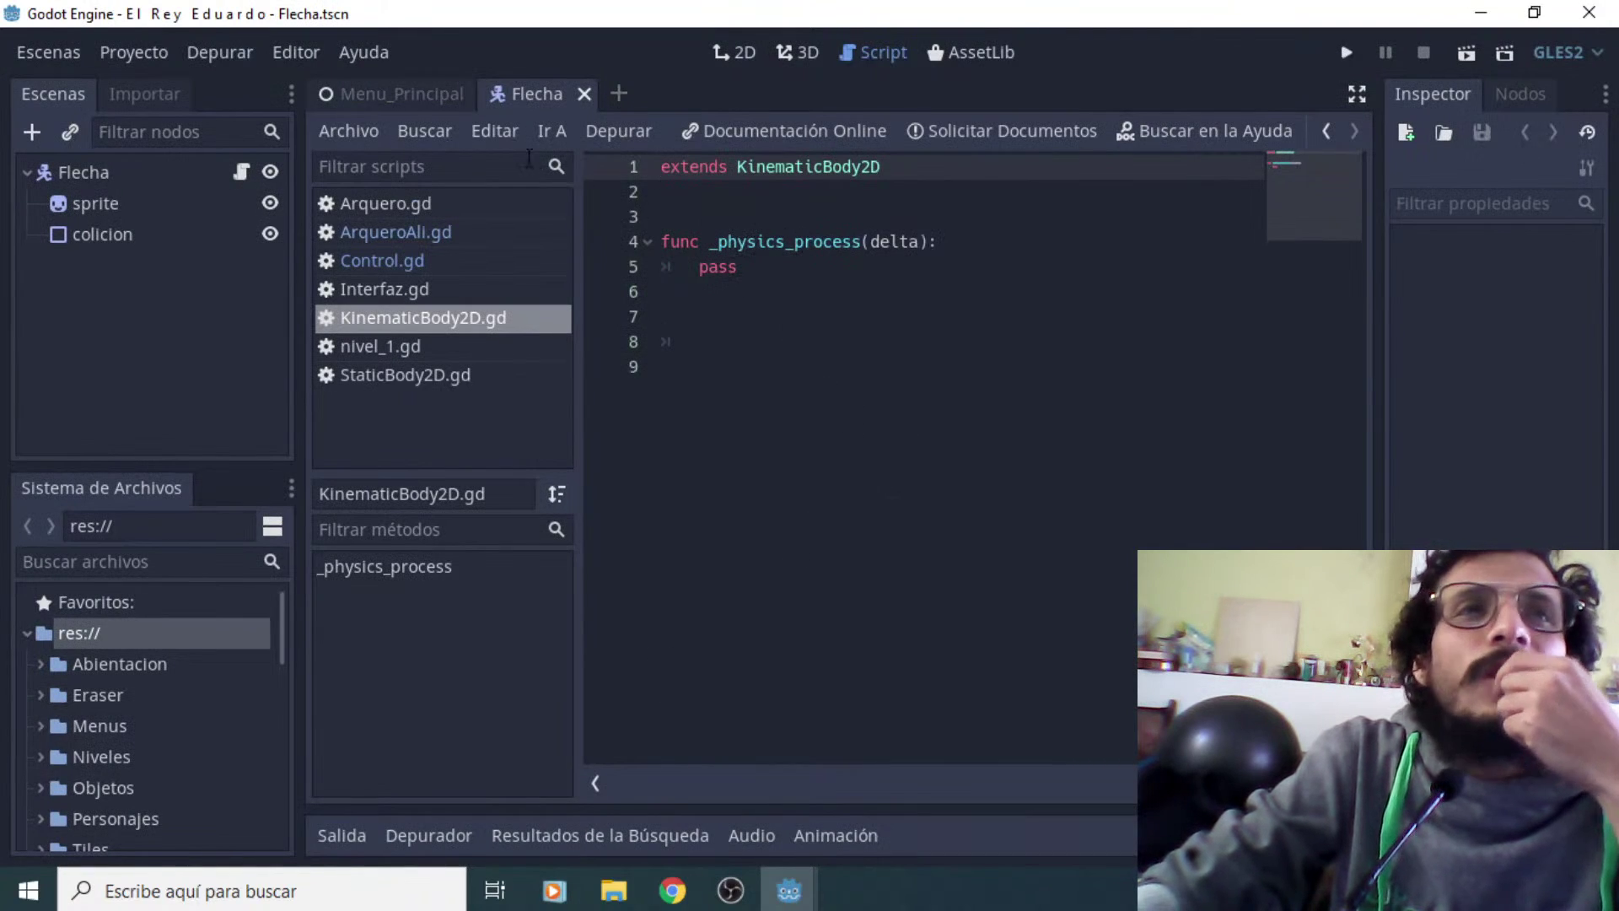
Open the Arco_Ali.tscn scene from the Objetos/Armas folder
{"action": "left_click", "coordinate": [73, 53]}
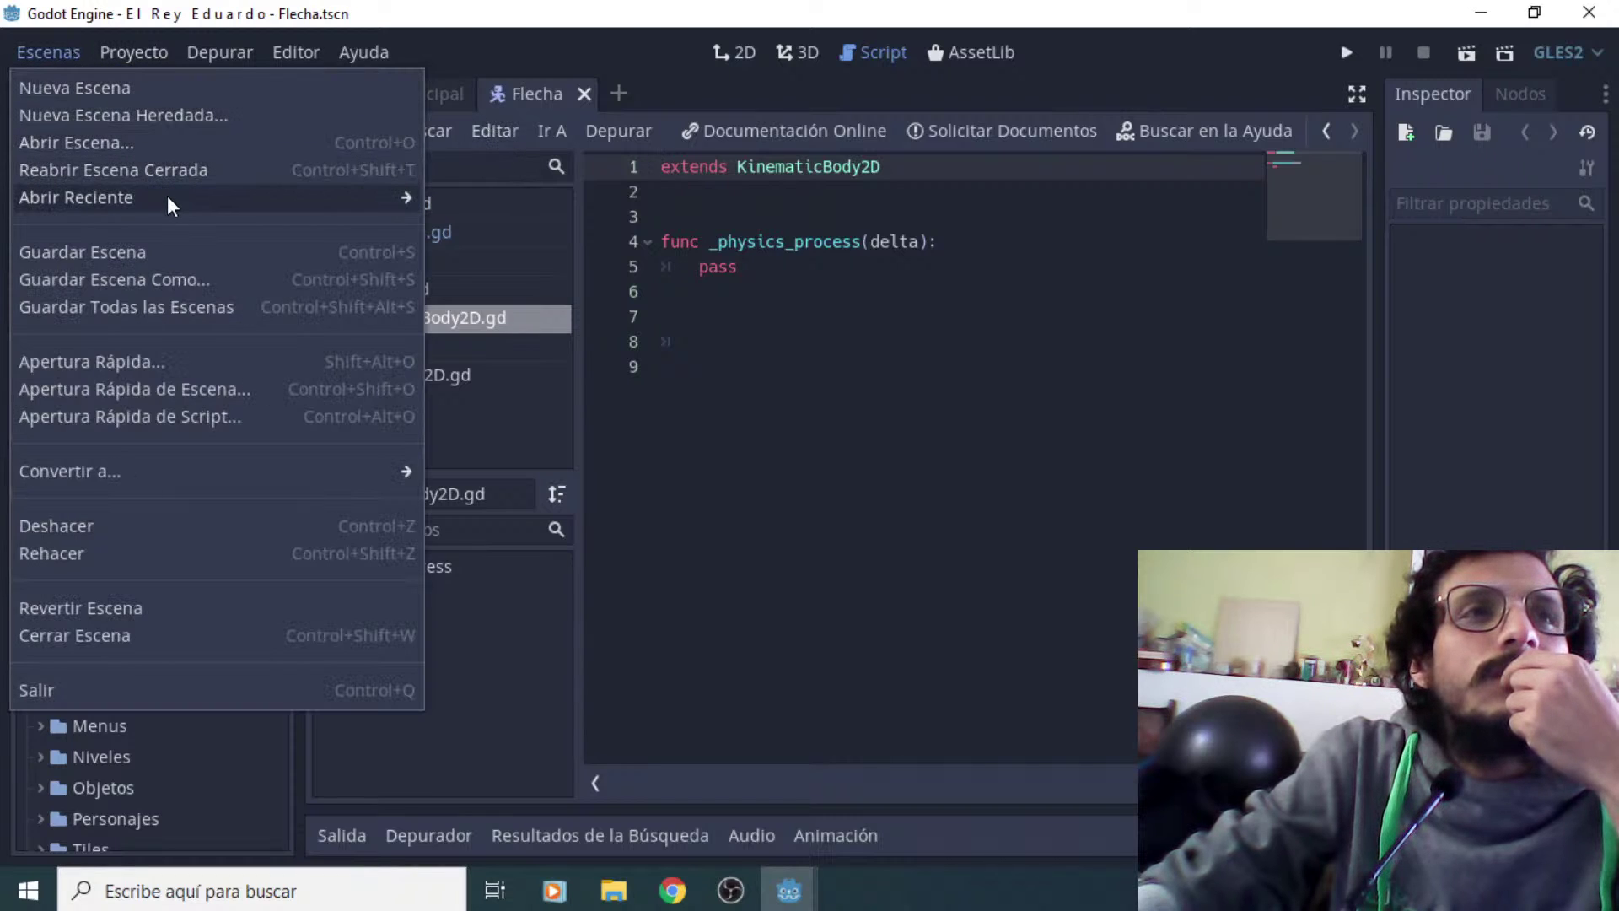
{"action": "left_click", "coordinate": [155, 145]}
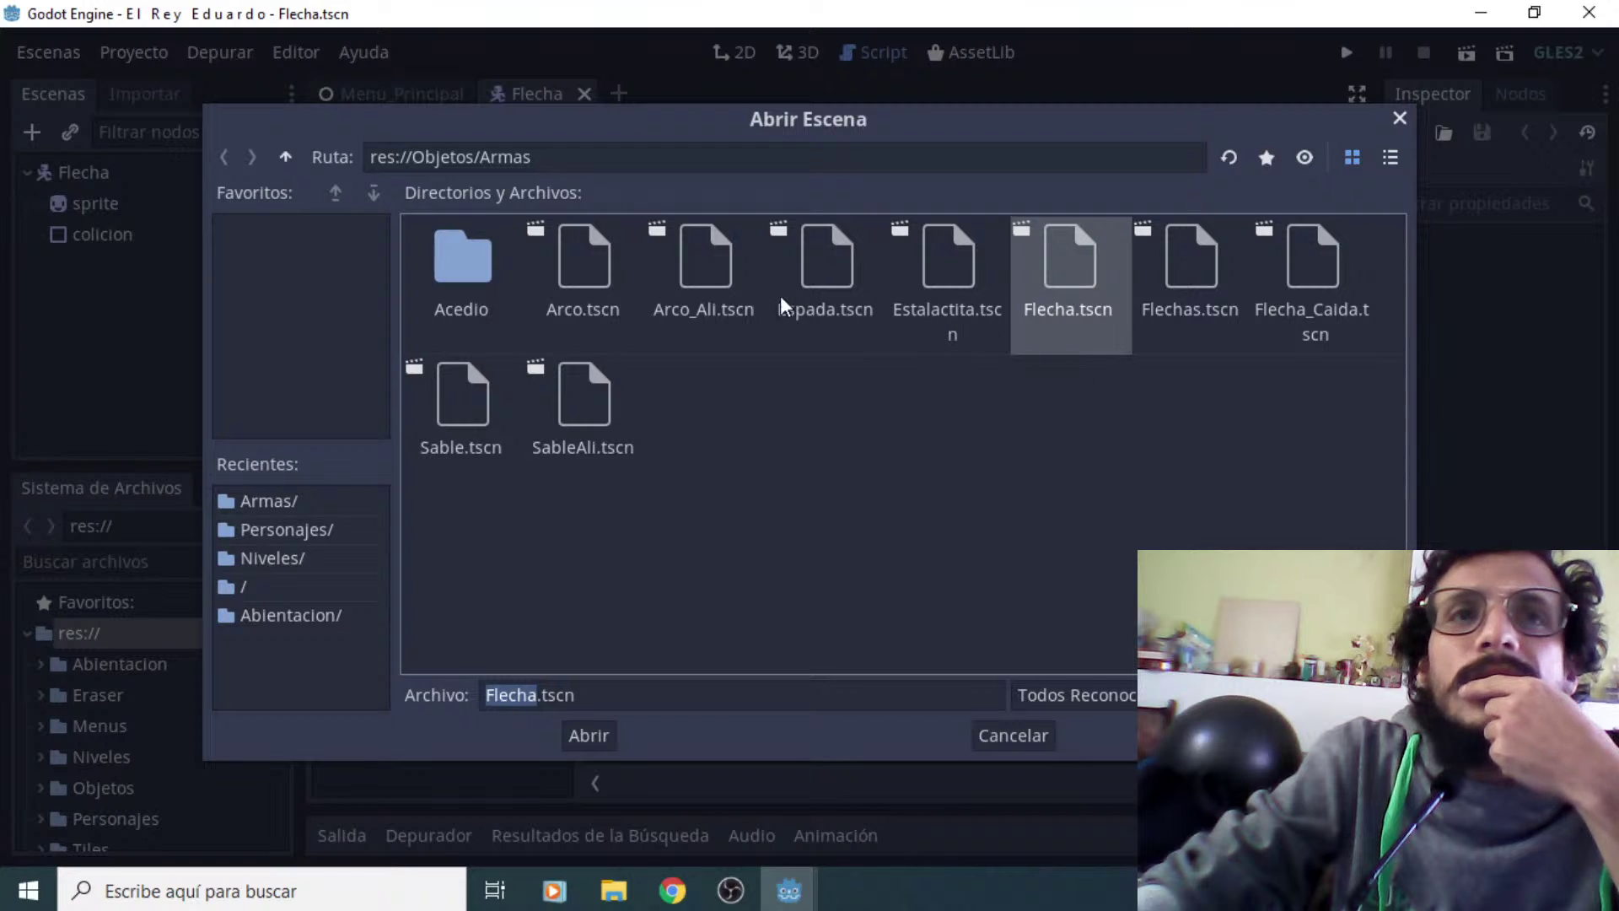
{"action": "left_click", "coordinate": [705, 269]}
{"action": "left_click", "coordinate": [588, 735]}
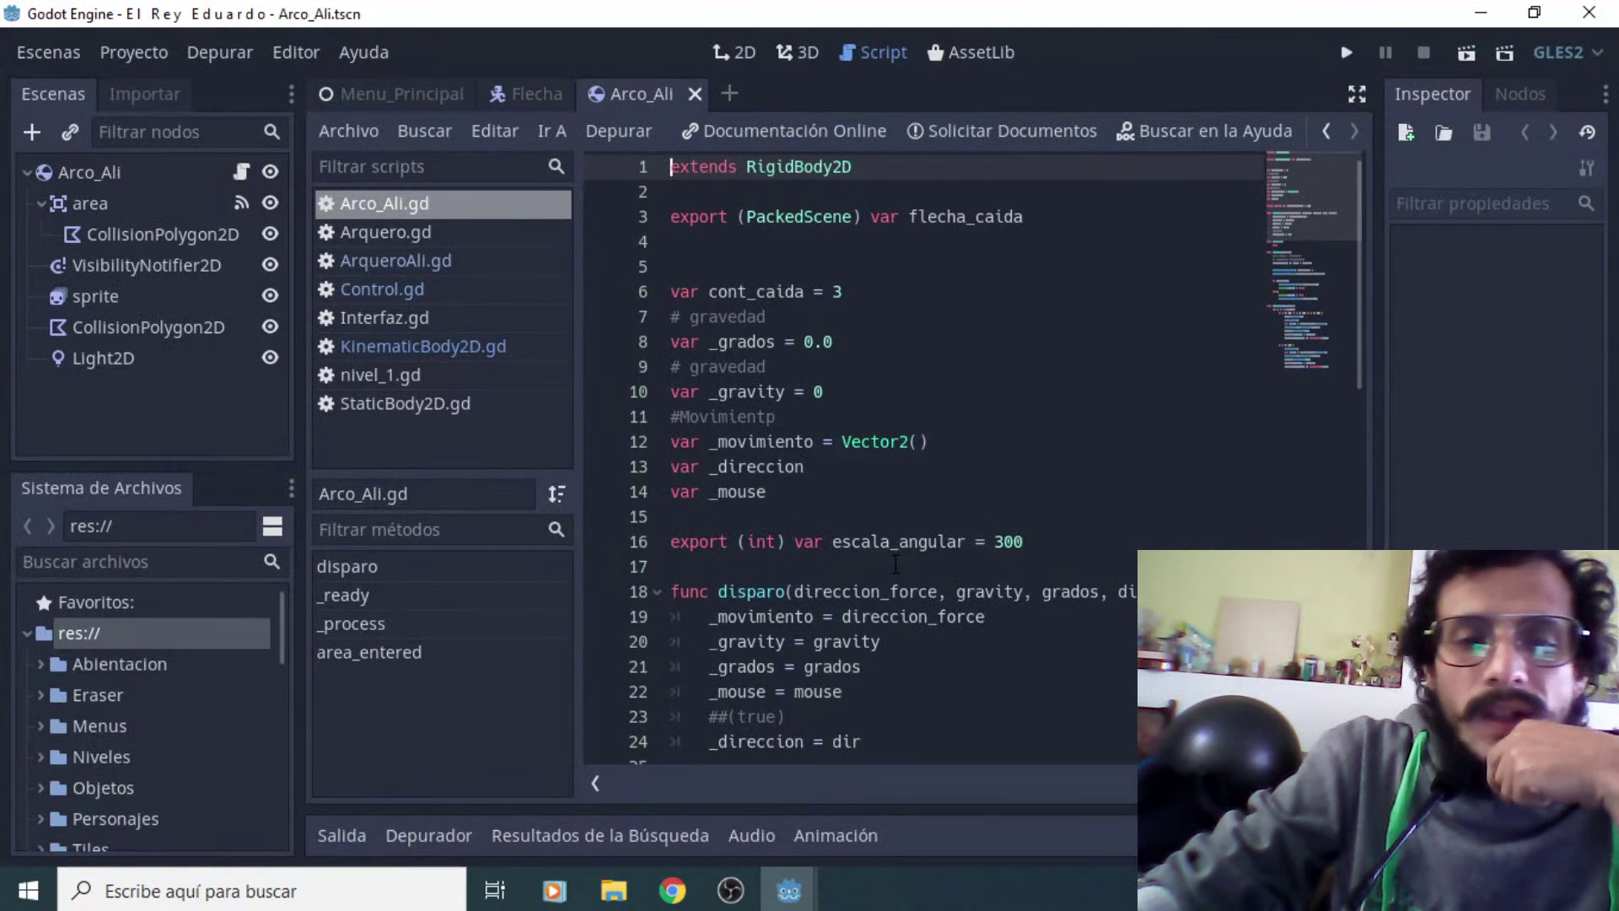
Read through the Arco_Ali.gd script, covering its disparo, _process and area_entered functions
{"action": "scroll", "coordinate": [922, 588], "scroll_direction": "down", "scroll_amount": 2}
{"action": "scroll", "coordinate": [921, 588], "scroll_direction": "down", "scroll_amount": 12}
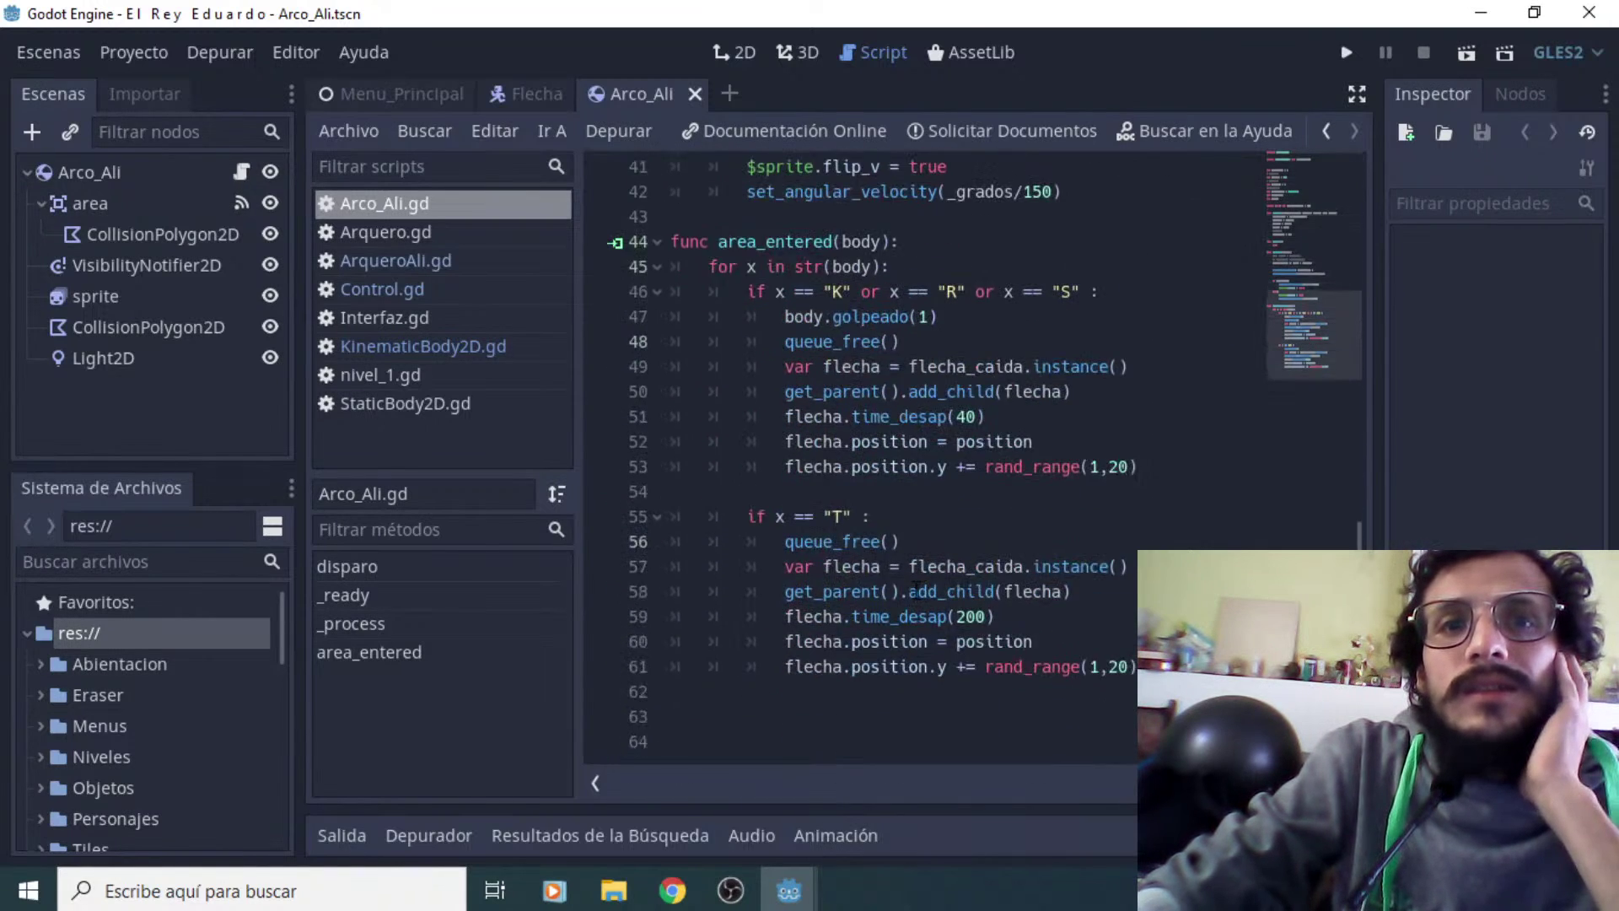
{"action": "scroll", "coordinate": [916, 587], "scroll_direction": "up", "scroll_amount": 9}
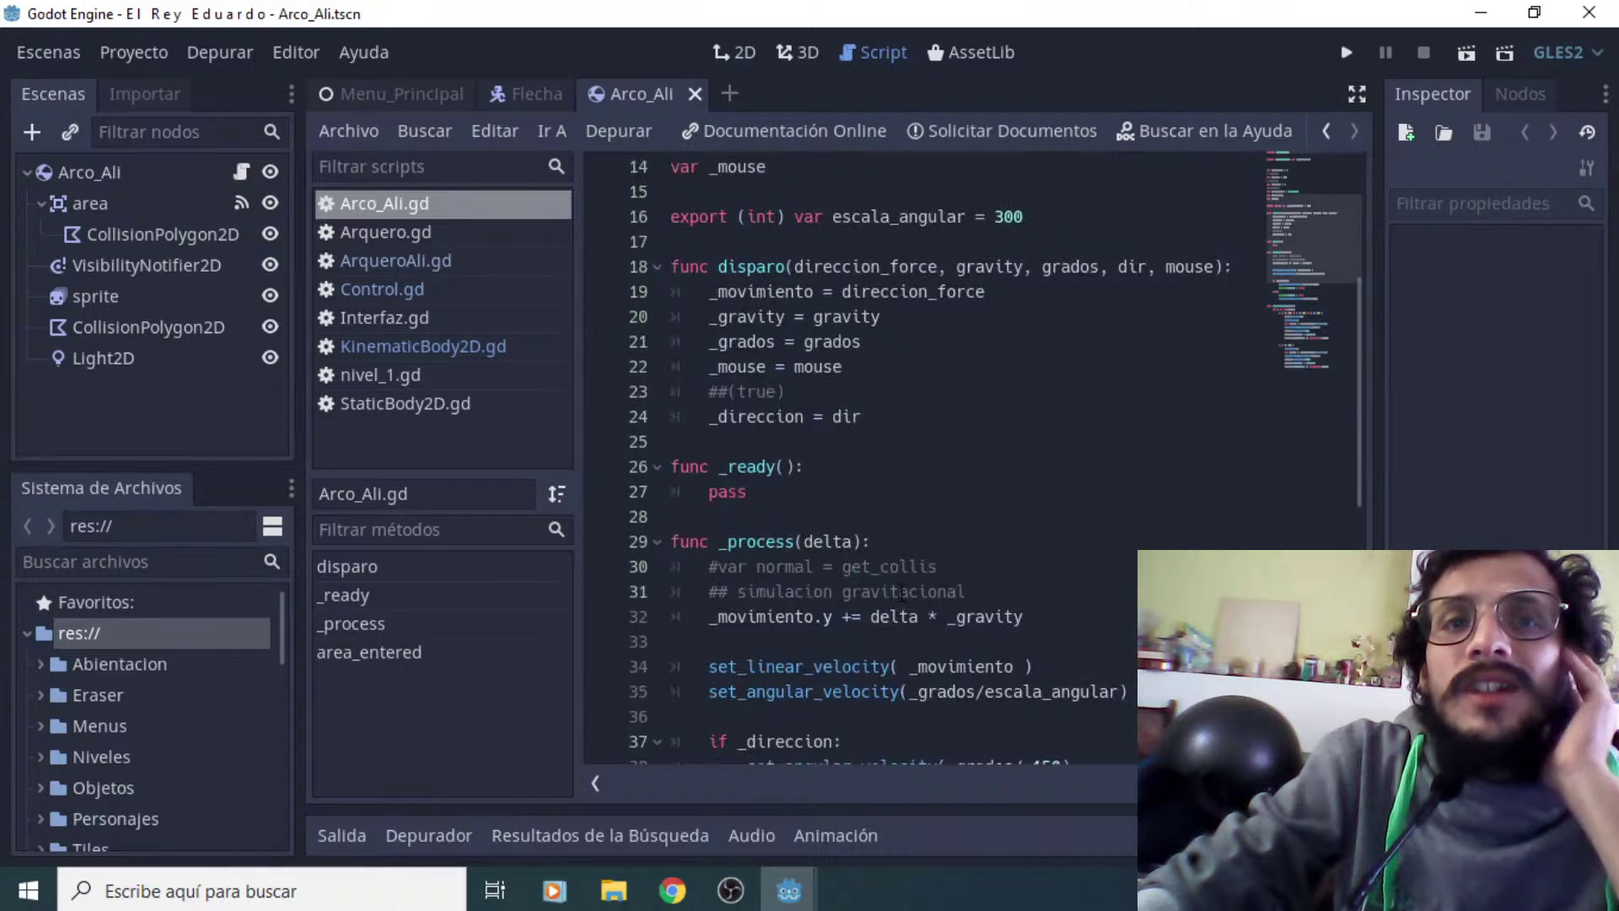
{"action": "scroll", "coordinate": [901, 593], "scroll_direction": "down", "scroll_amount": 5}
{"action": "scroll", "coordinate": [808, 404], "scroll_direction": "up", "scroll_amount": 2}
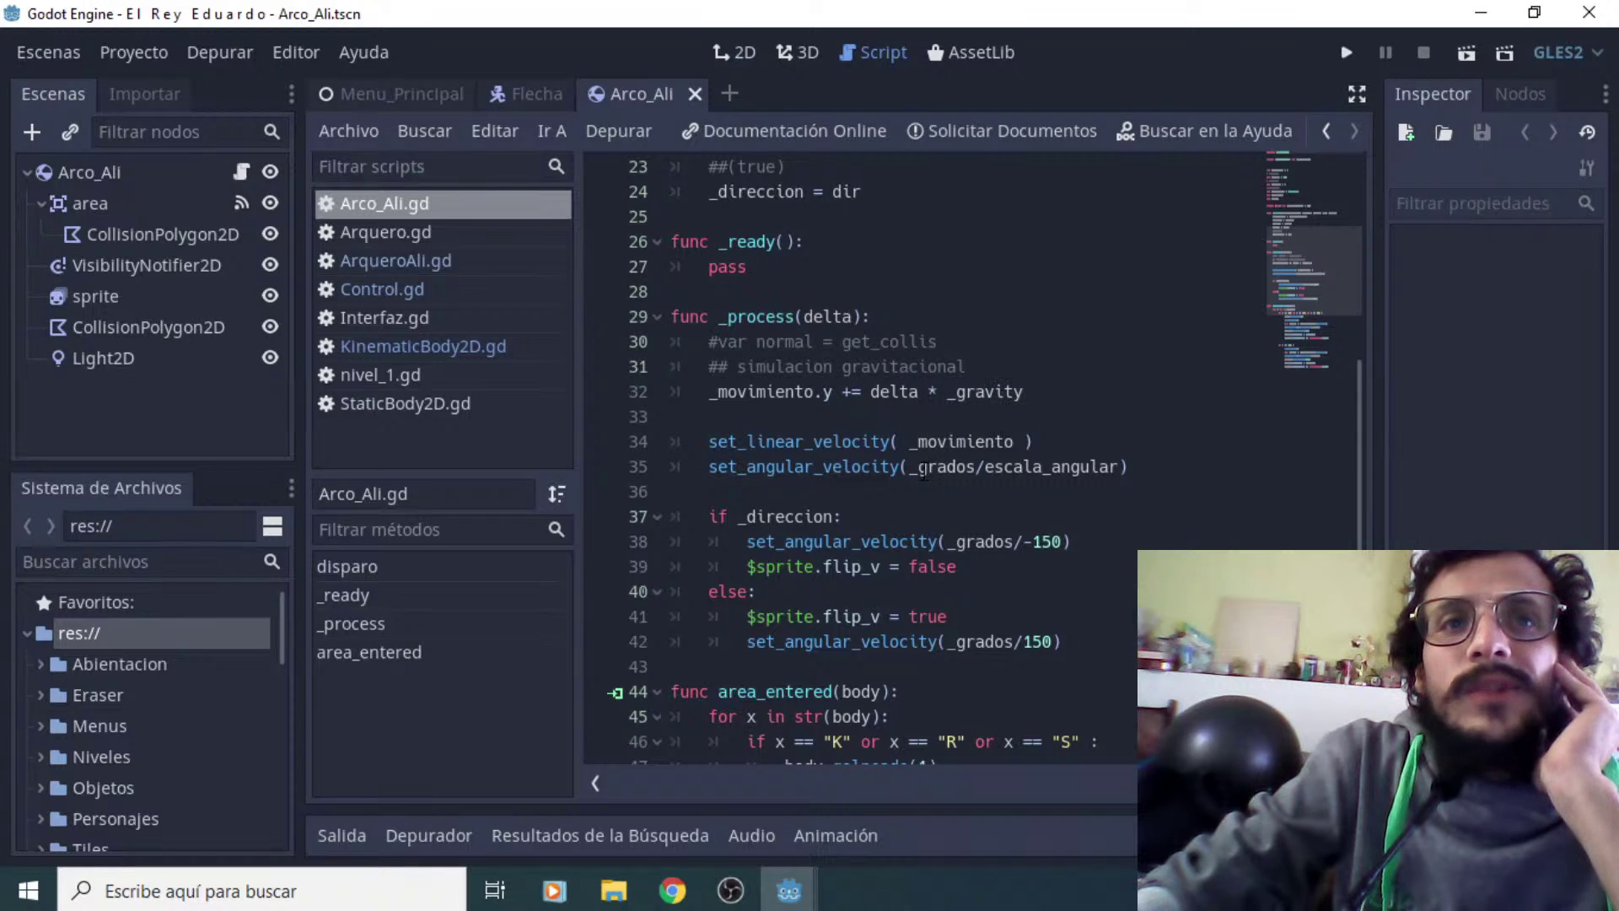
Skim the Arco_Ali.gd script down through area_entered and back up to its variable declarations
{"action": "scroll", "coordinate": [923, 472], "scroll_direction": "down", "scroll_amount": 3}
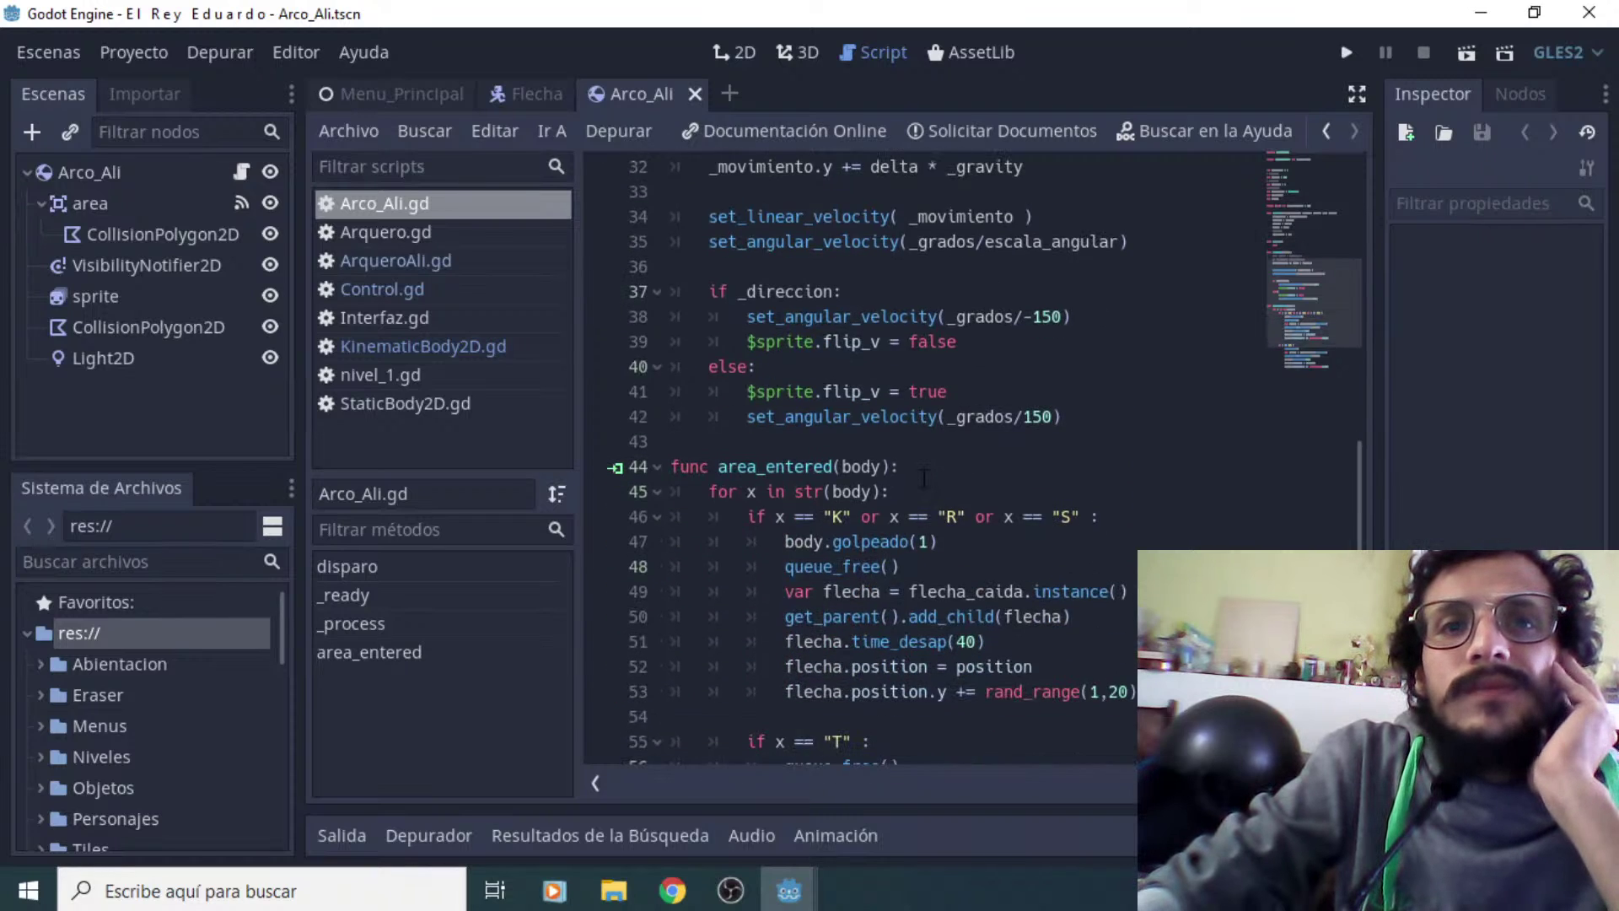
{"action": "scroll", "coordinate": [923, 478], "scroll_direction": "down", "scroll_amount": 3}
{"action": "scroll", "coordinate": [909, 494], "scroll_direction": "up", "scroll_amount": 12}
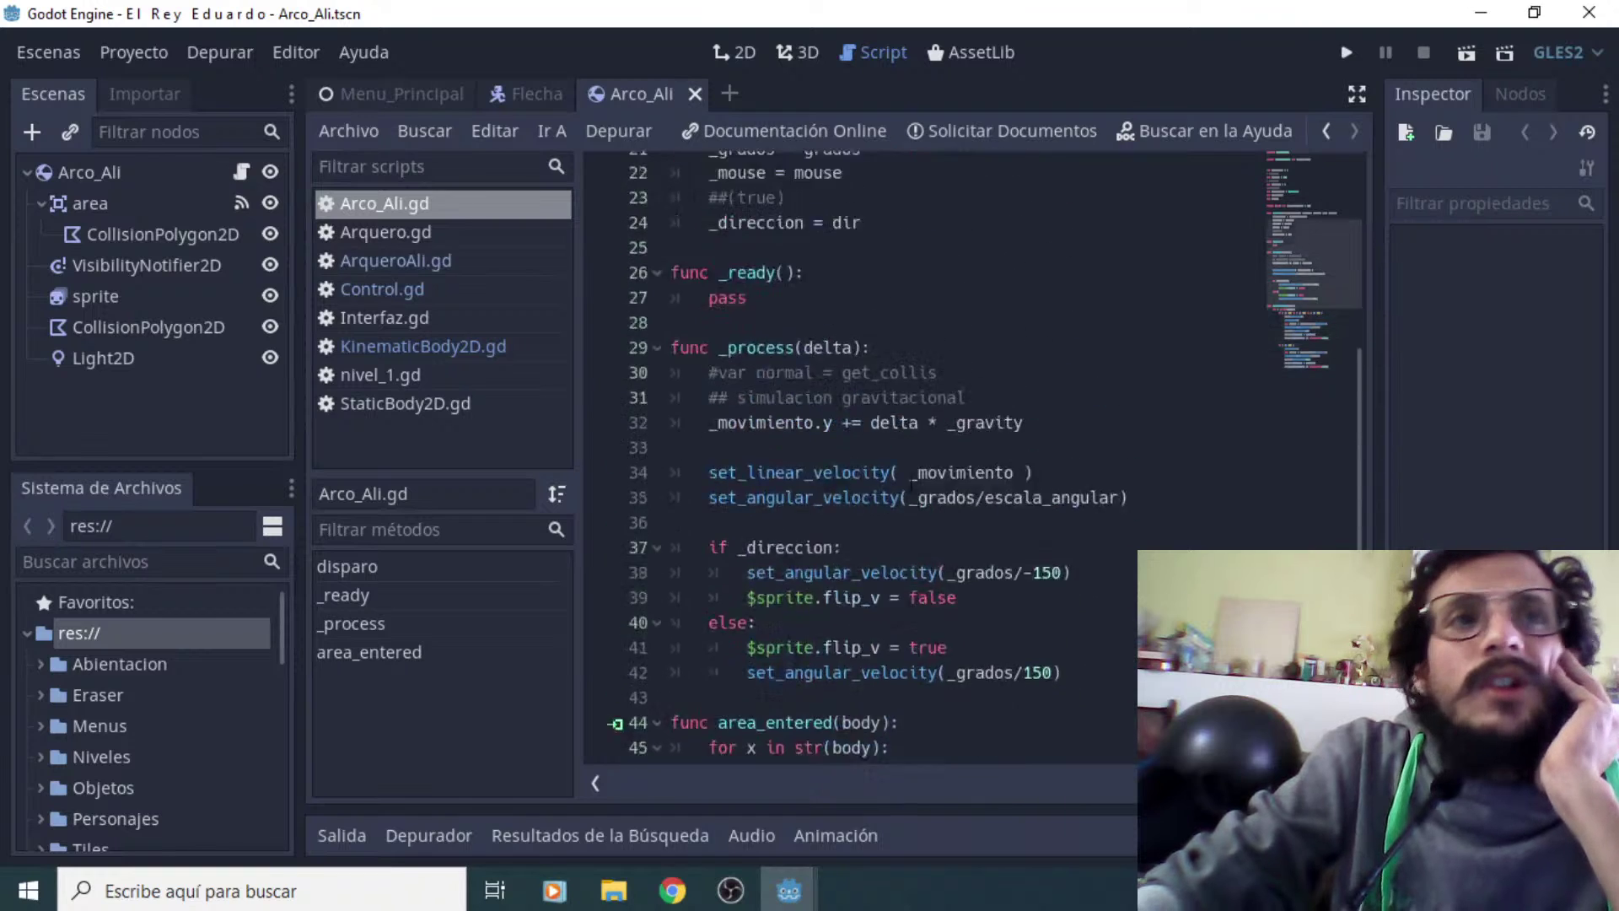
{"action": "scroll", "coordinate": [898, 477], "scroll_direction": "up", "scroll_amount": 2}
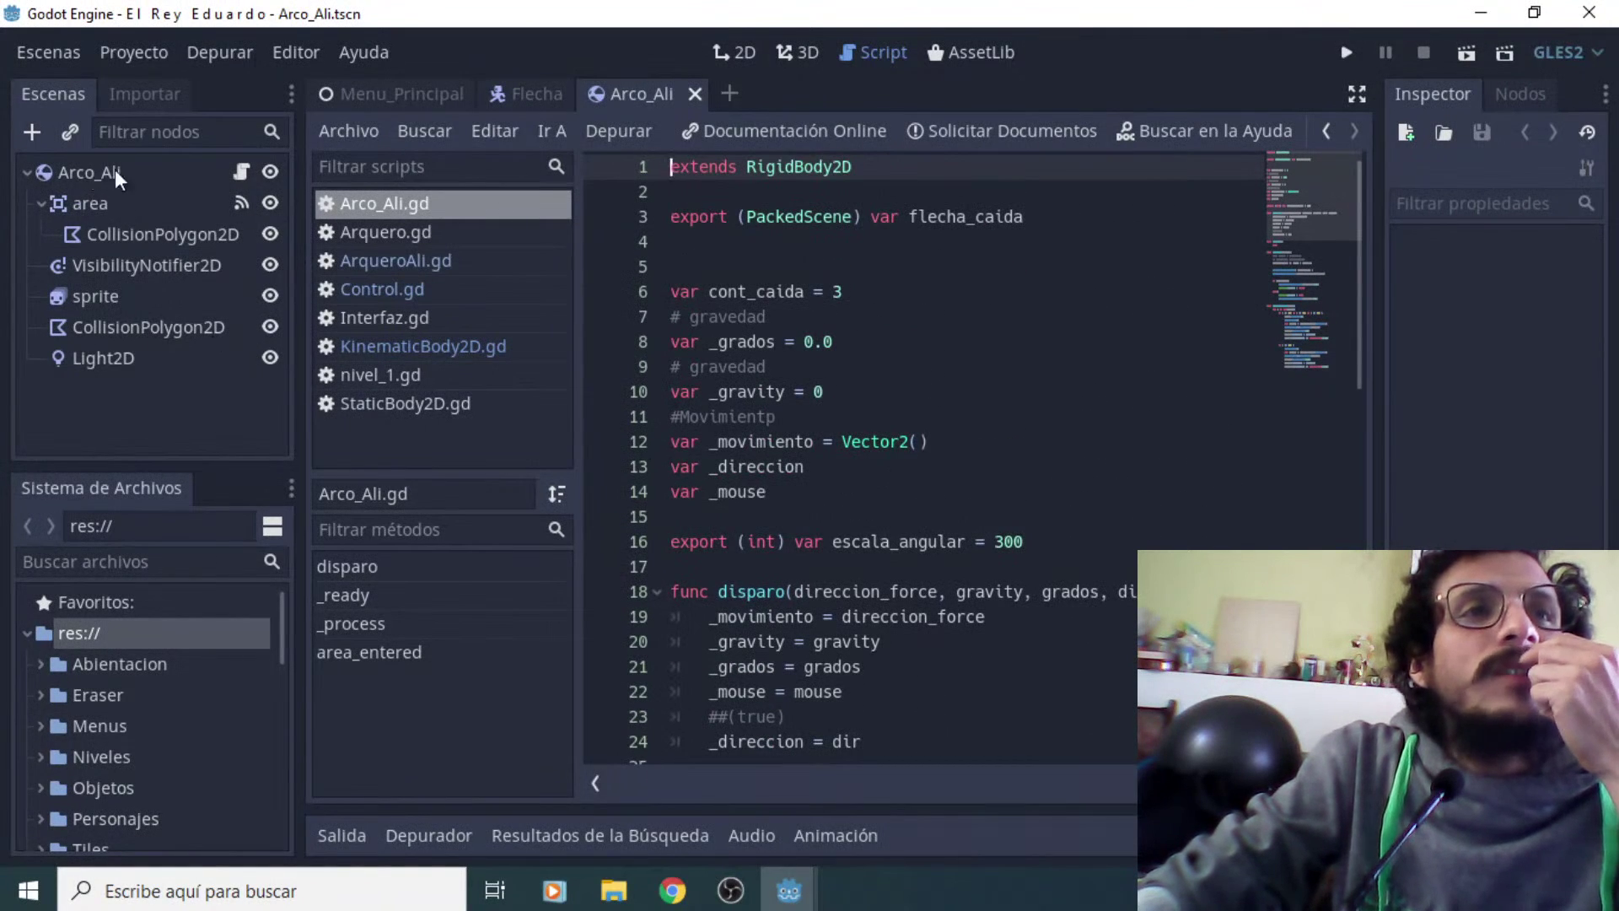
{"action": "left_click", "coordinate": [51, 53]}
{"action": "mouse_move", "coordinate": [134, 52]}
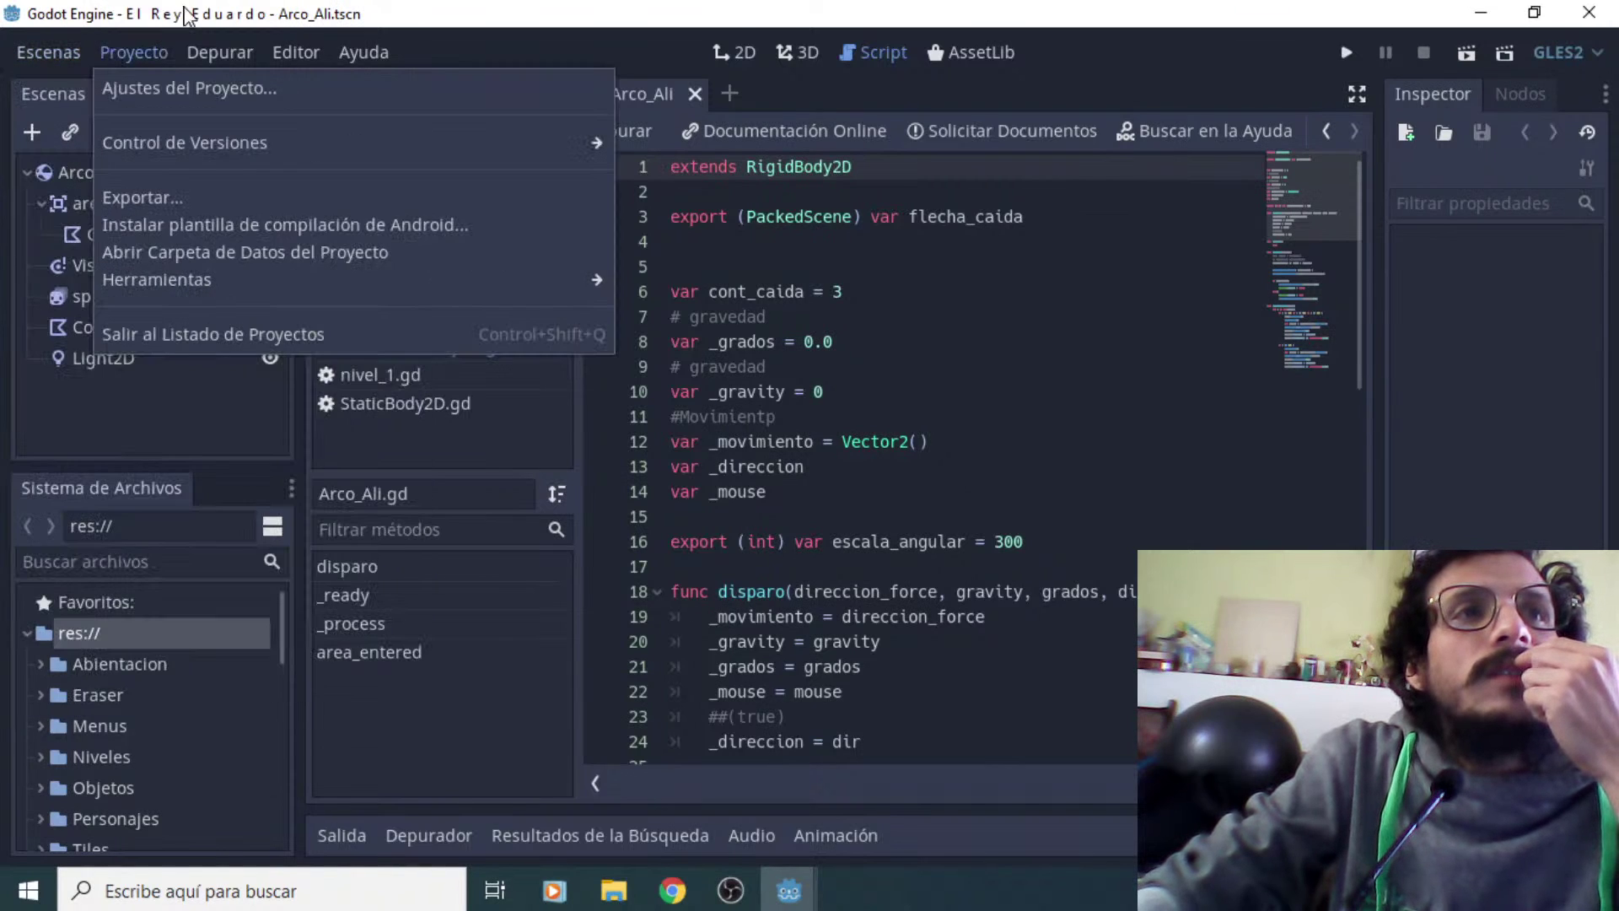
{"action": "left_click", "coordinate": [563, 39]}
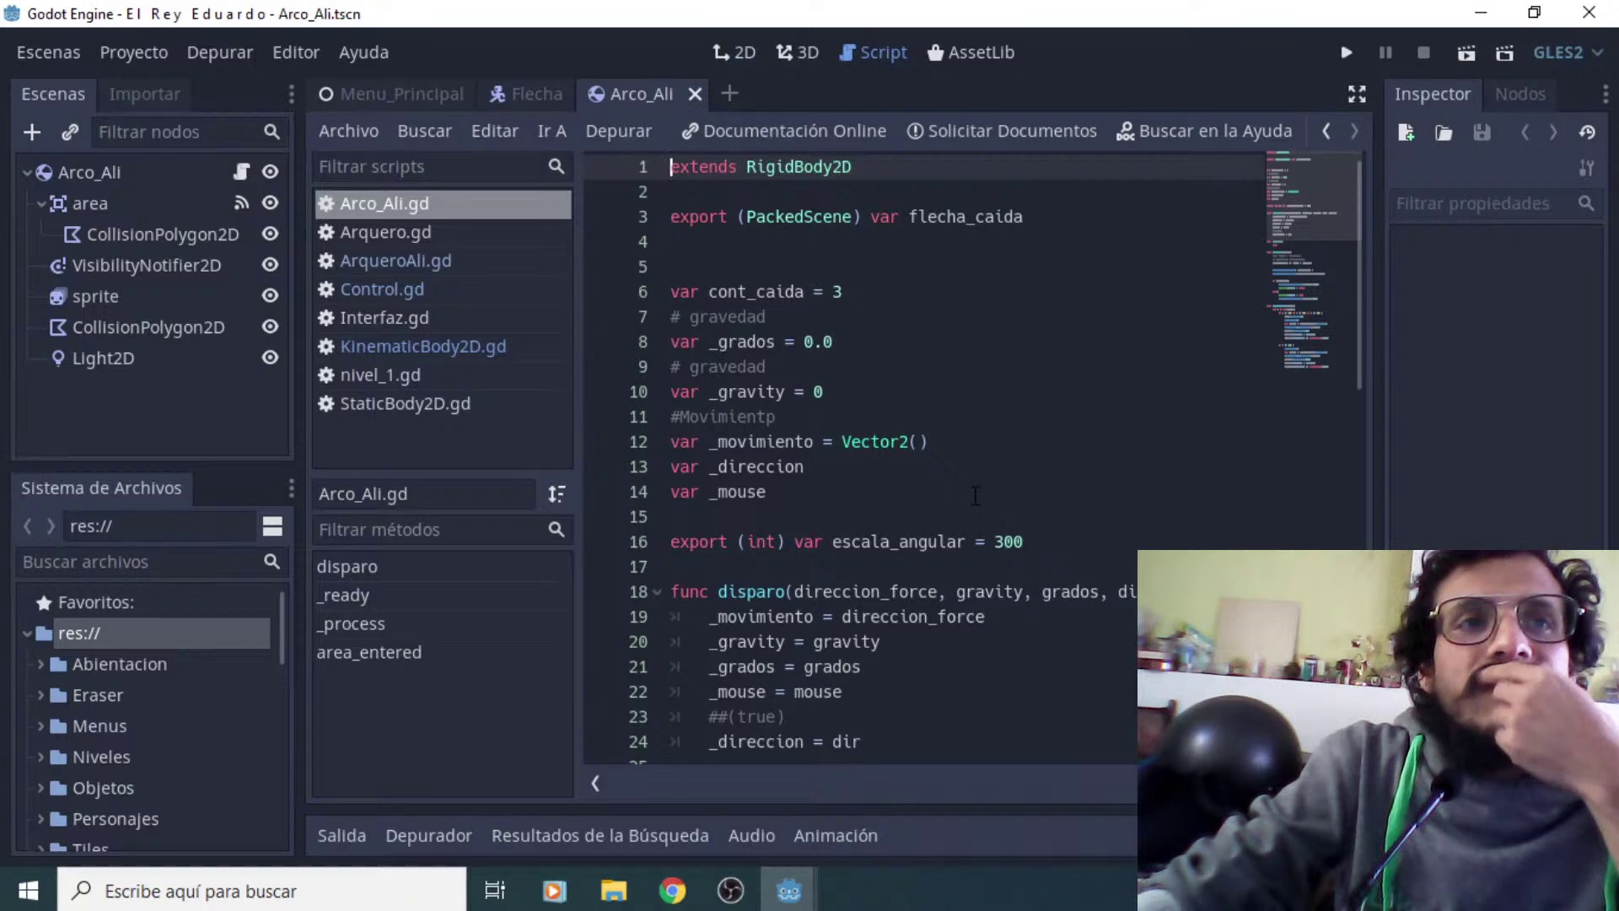
Open the Arco.tscn scene from the Objetos/Armas folder
{"action": "left_click", "coordinate": [139, 47]}
{"action": "mouse_move", "coordinate": [49, 54]}
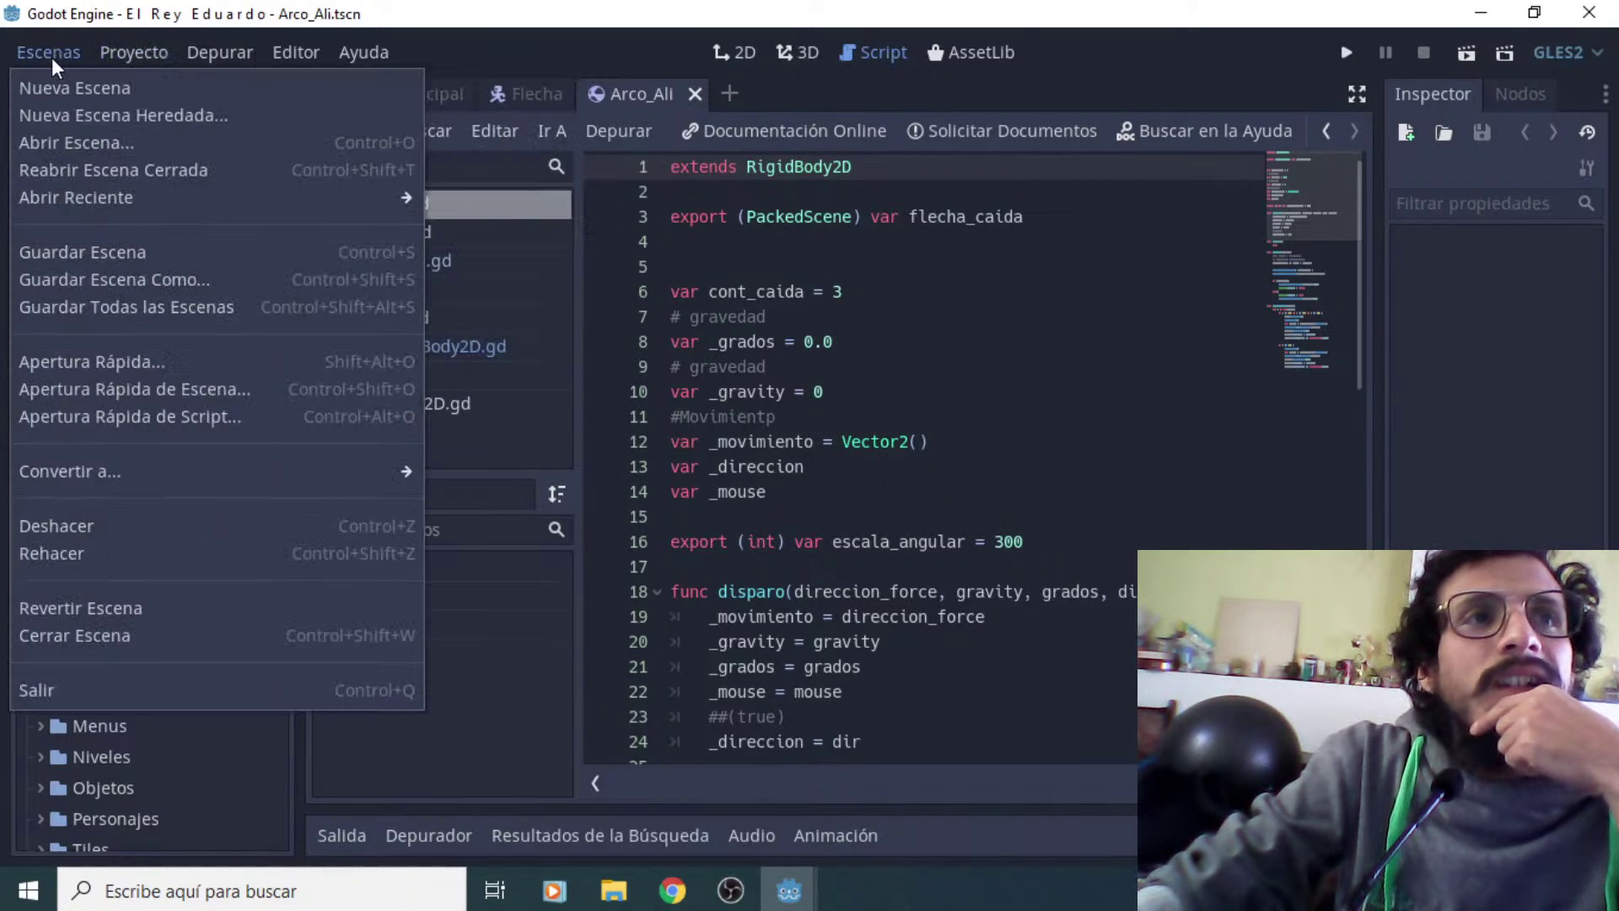
{"action": "mouse_move", "coordinate": [109, 195]}
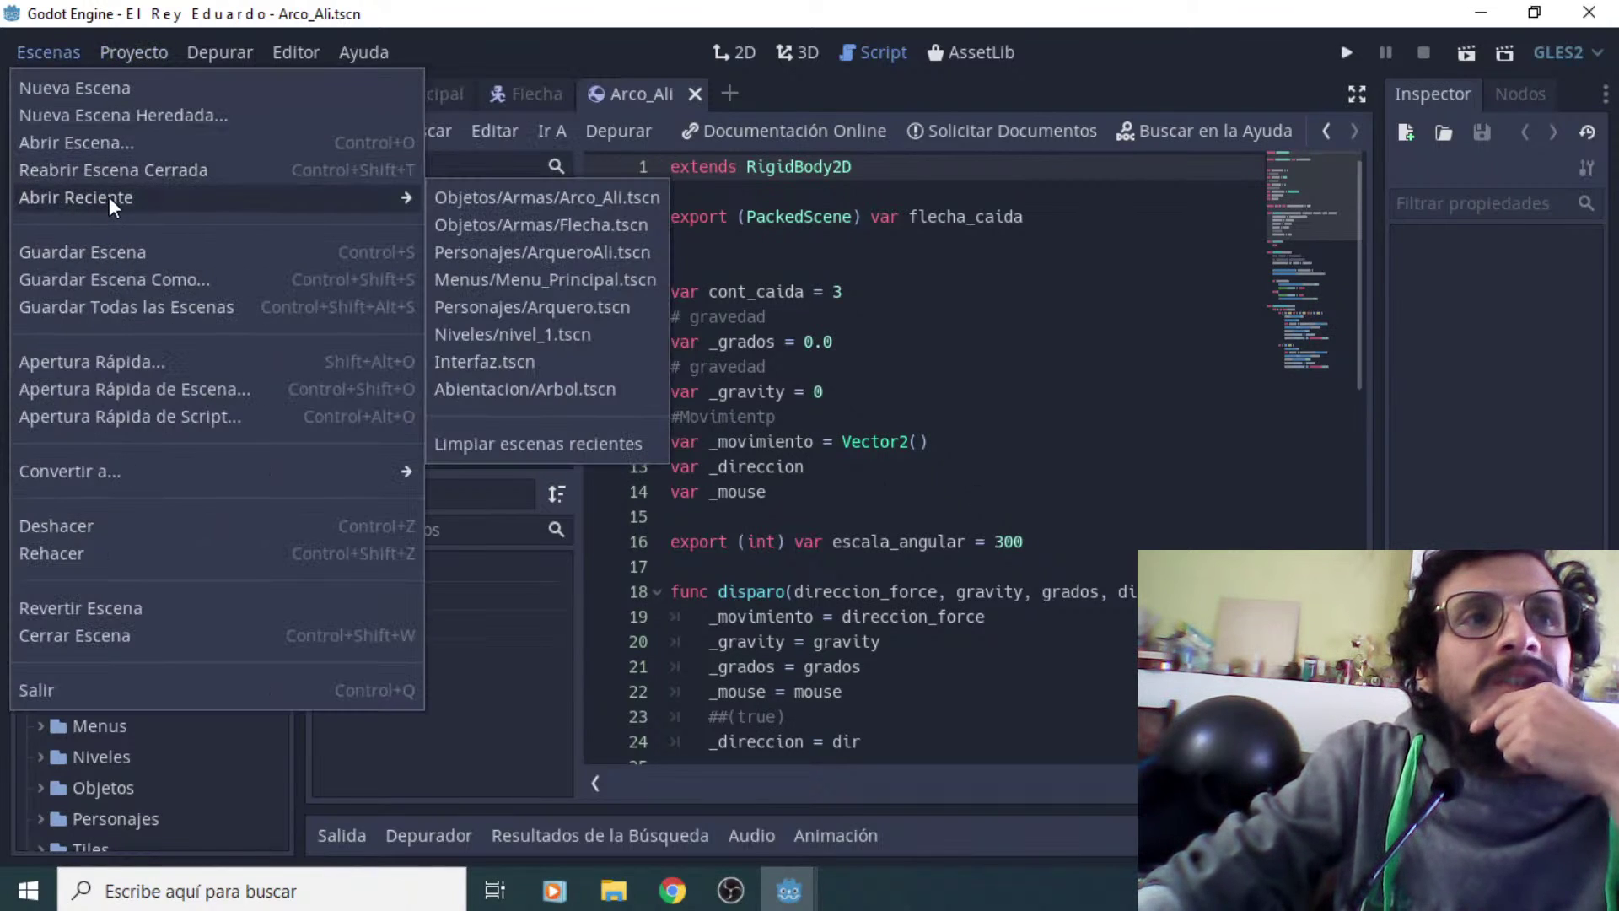
{"action": "left_click", "coordinate": [113, 143]}
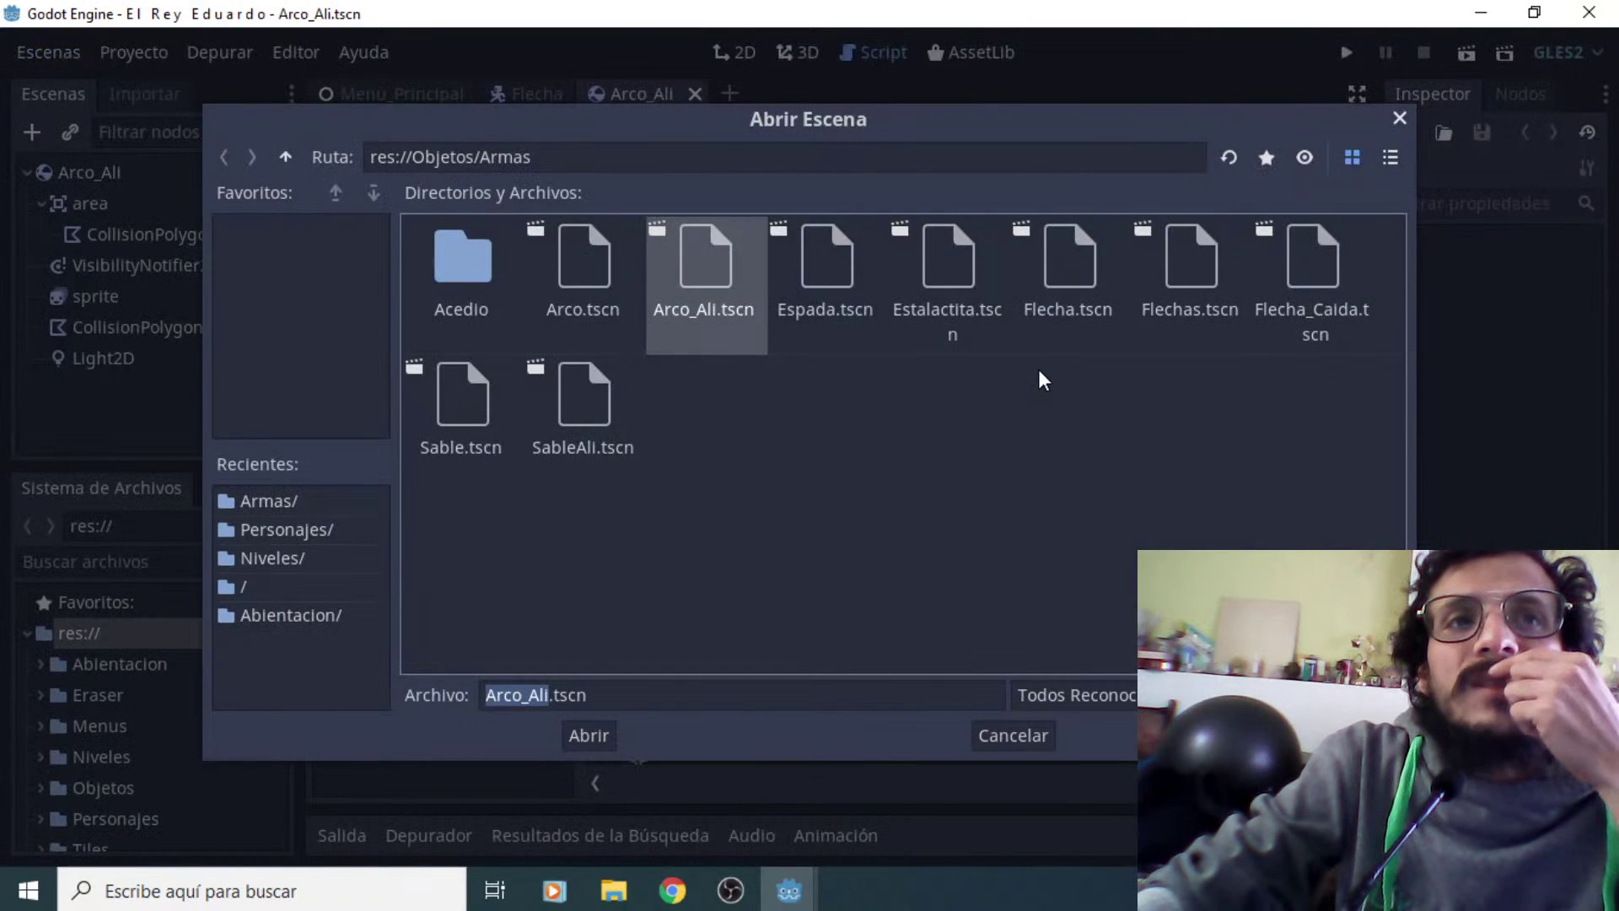
{"action": "left_click", "coordinate": [573, 271]}
{"action": "left_click", "coordinate": [600, 736]}
Review the Arco.gd script, including the tipo_flecha damage conditions, area_entered, and the angular velocity and sprite flip lines in _process
{"action": "scroll", "coordinate": [869, 619], "scroll_direction": "down", "scroll_amount": 5}
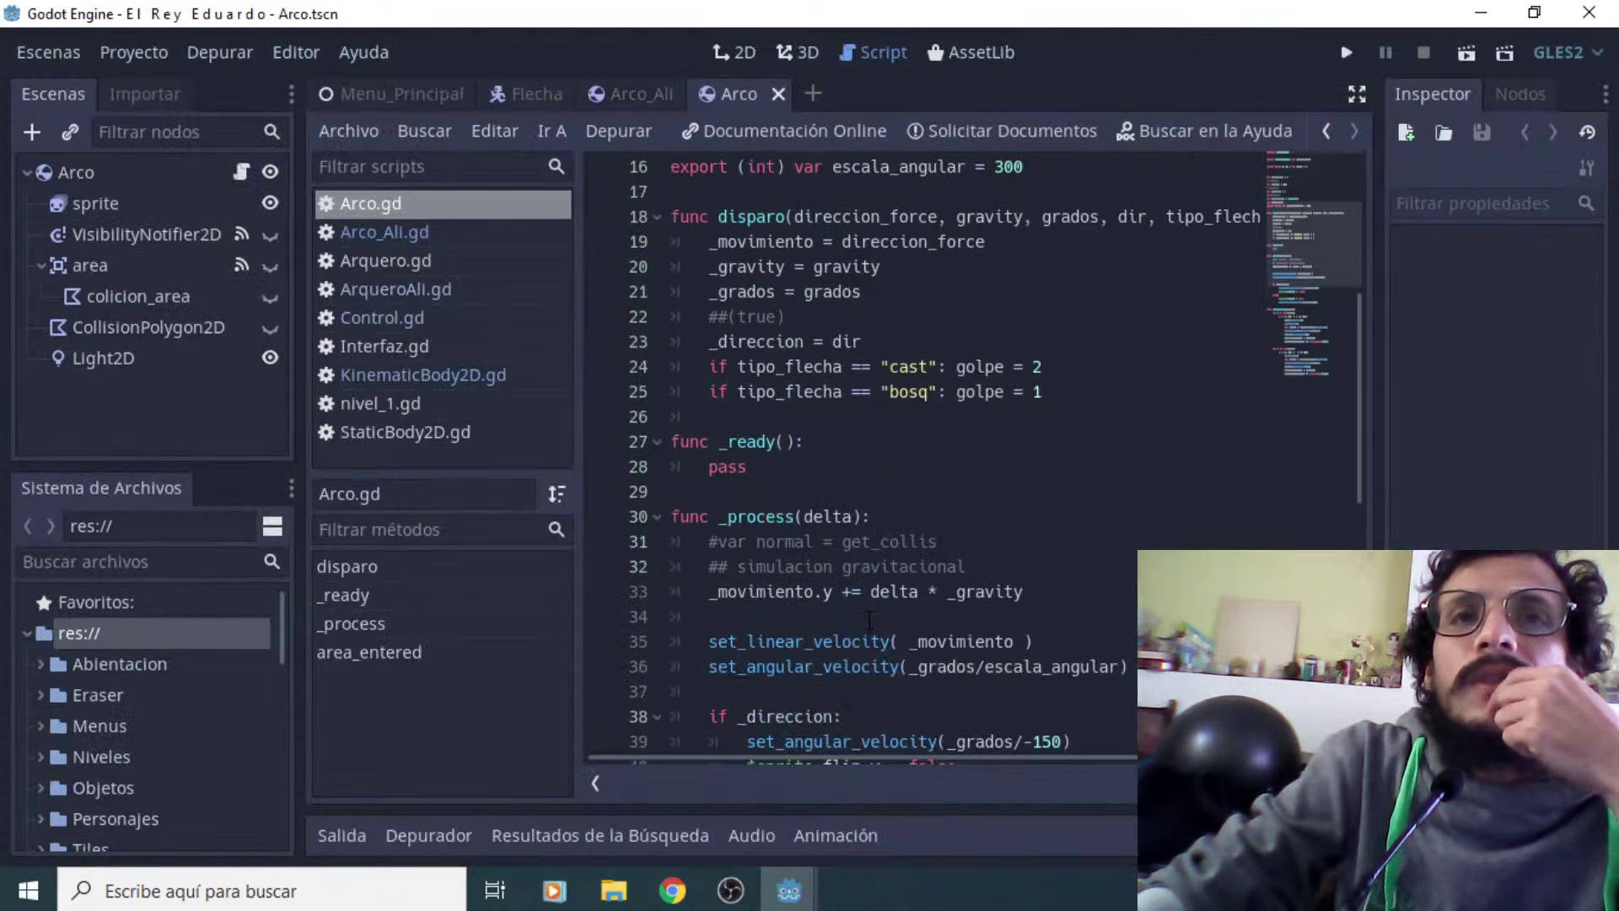
{"action": "scroll", "coordinate": [869, 619], "scroll_direction": "down", "scroll_amount": 8}
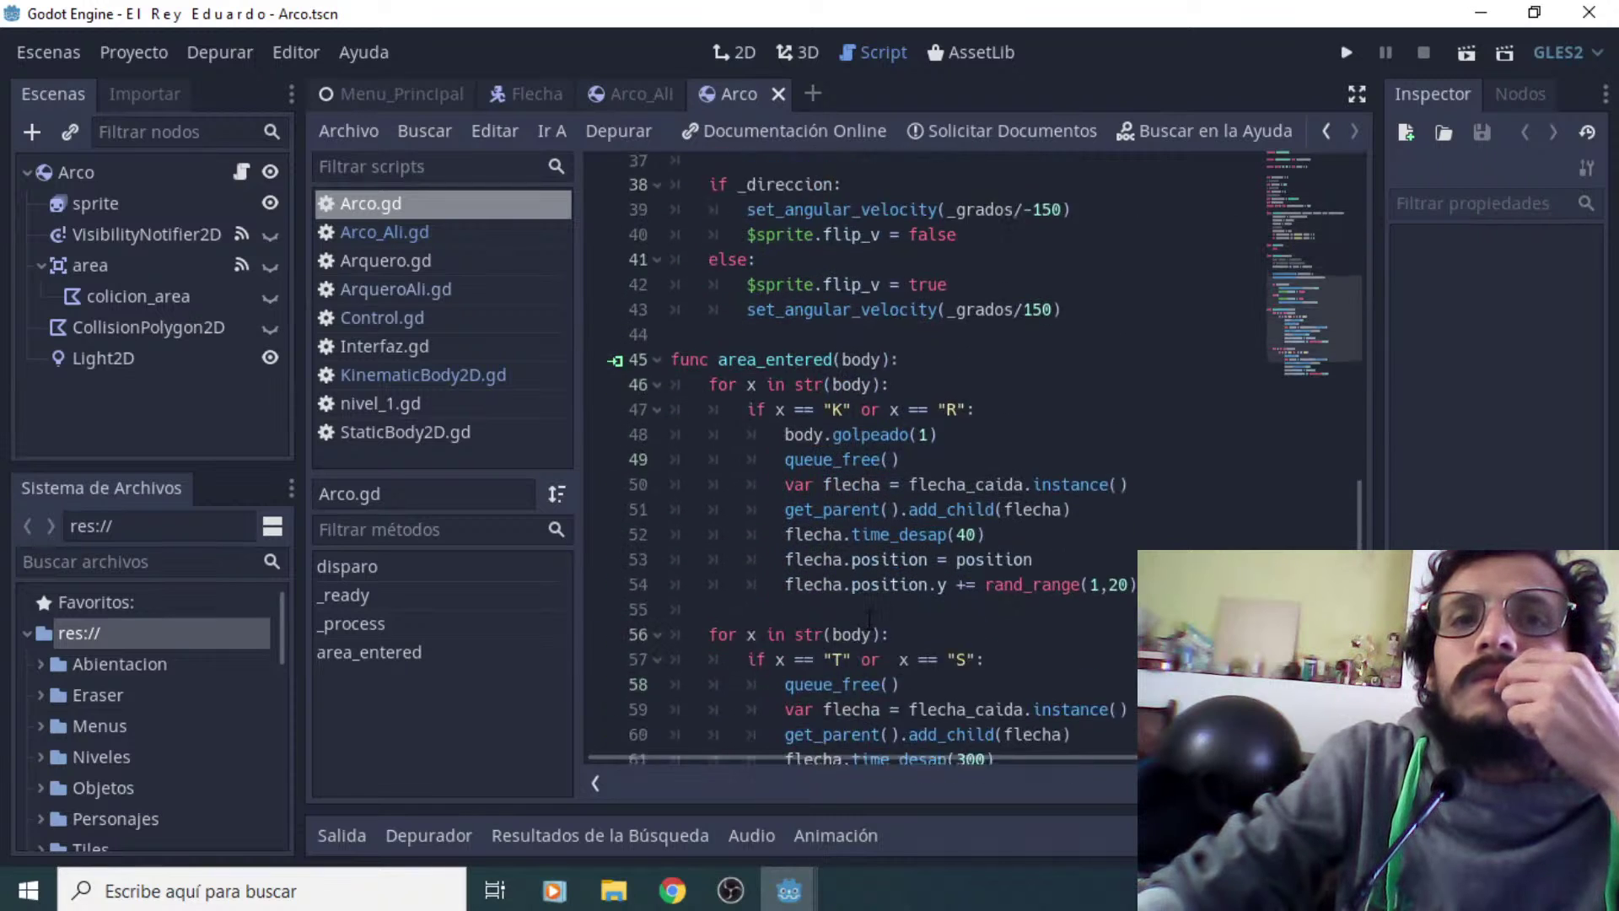
{"action": "scroll", "coordinate": [869, 619], "scroll_direction": "up", "scroll_amount": 5}
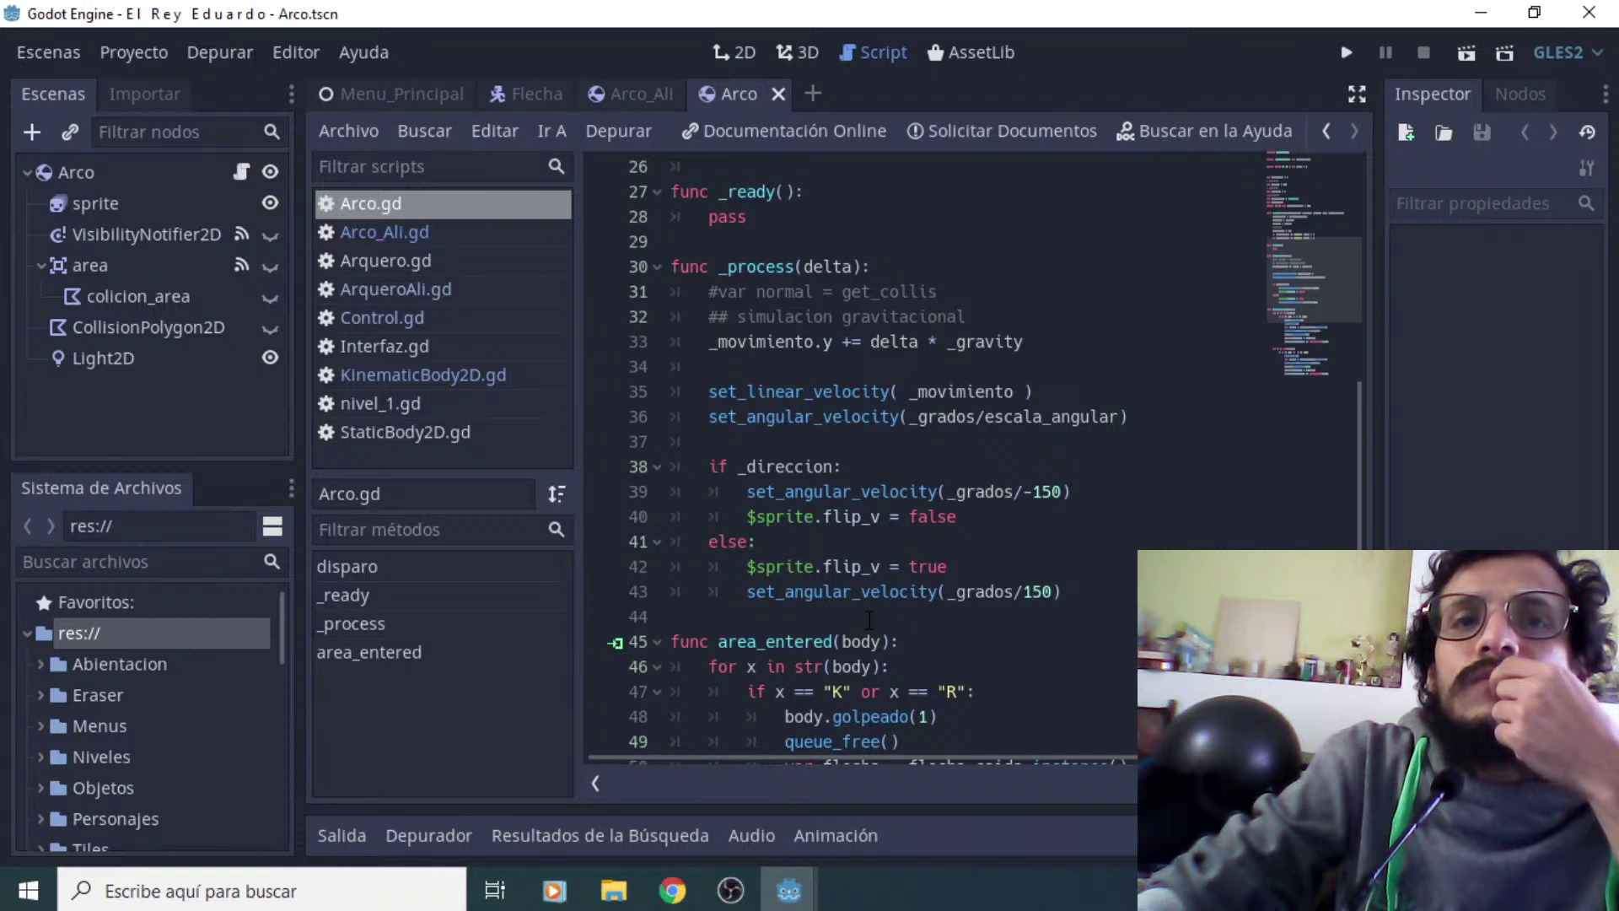
{"action": "scroll", "coordinate": [869, 620], "scroll_direction": "up", "scroll_amount": 3}
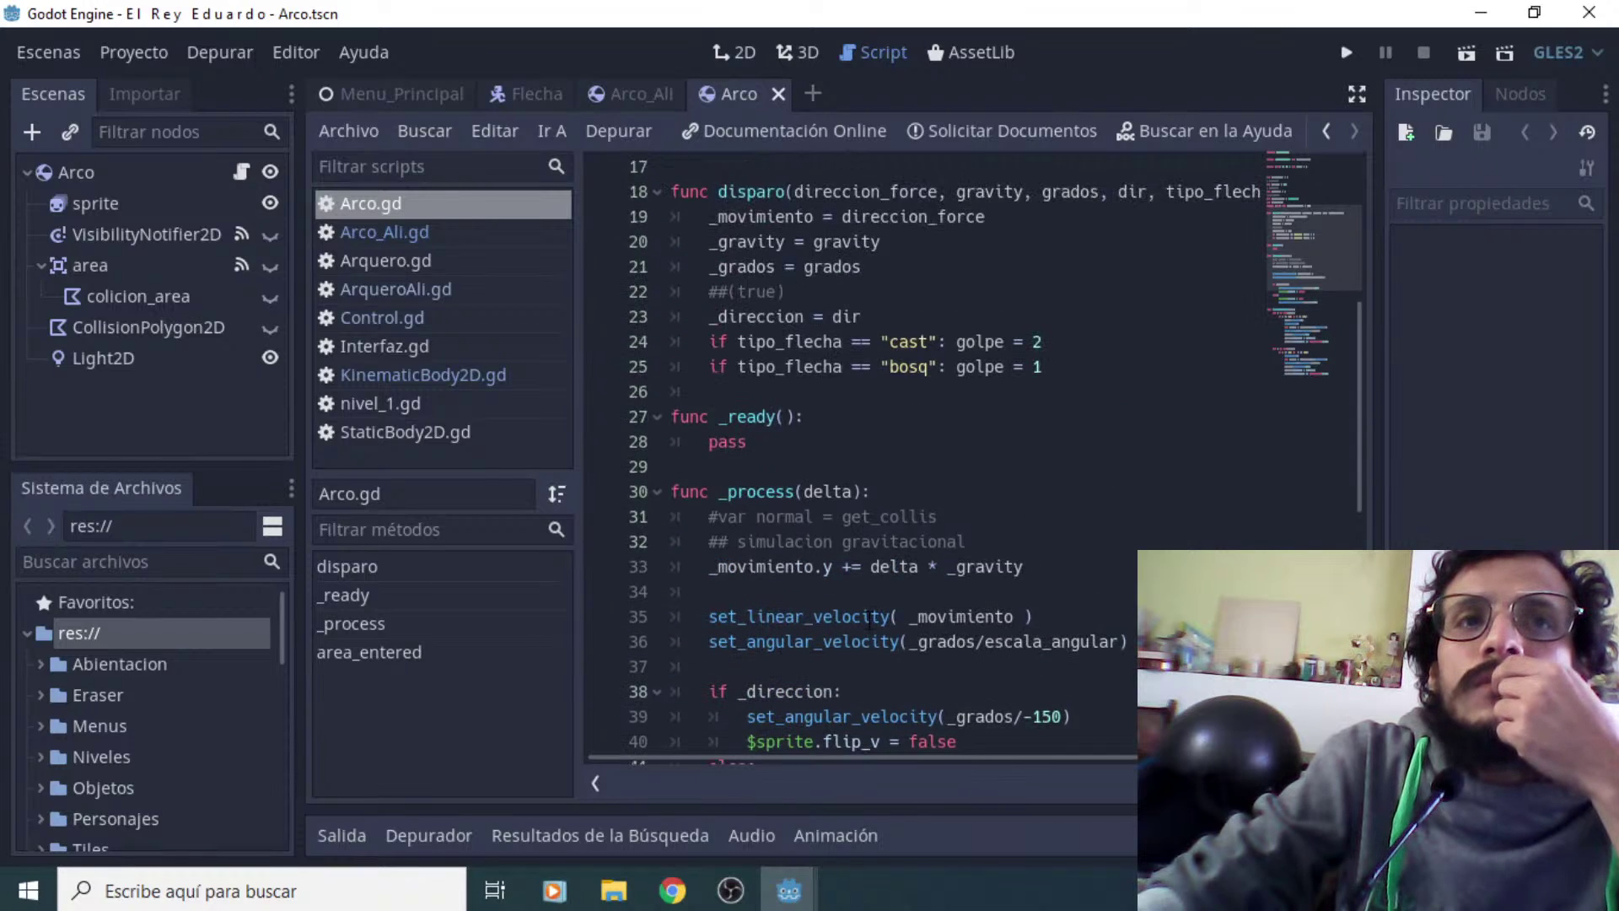
{"action": "scroll", "coordinate": [869, 620], "scroll_direction": "down", "scroll_amount": 2}
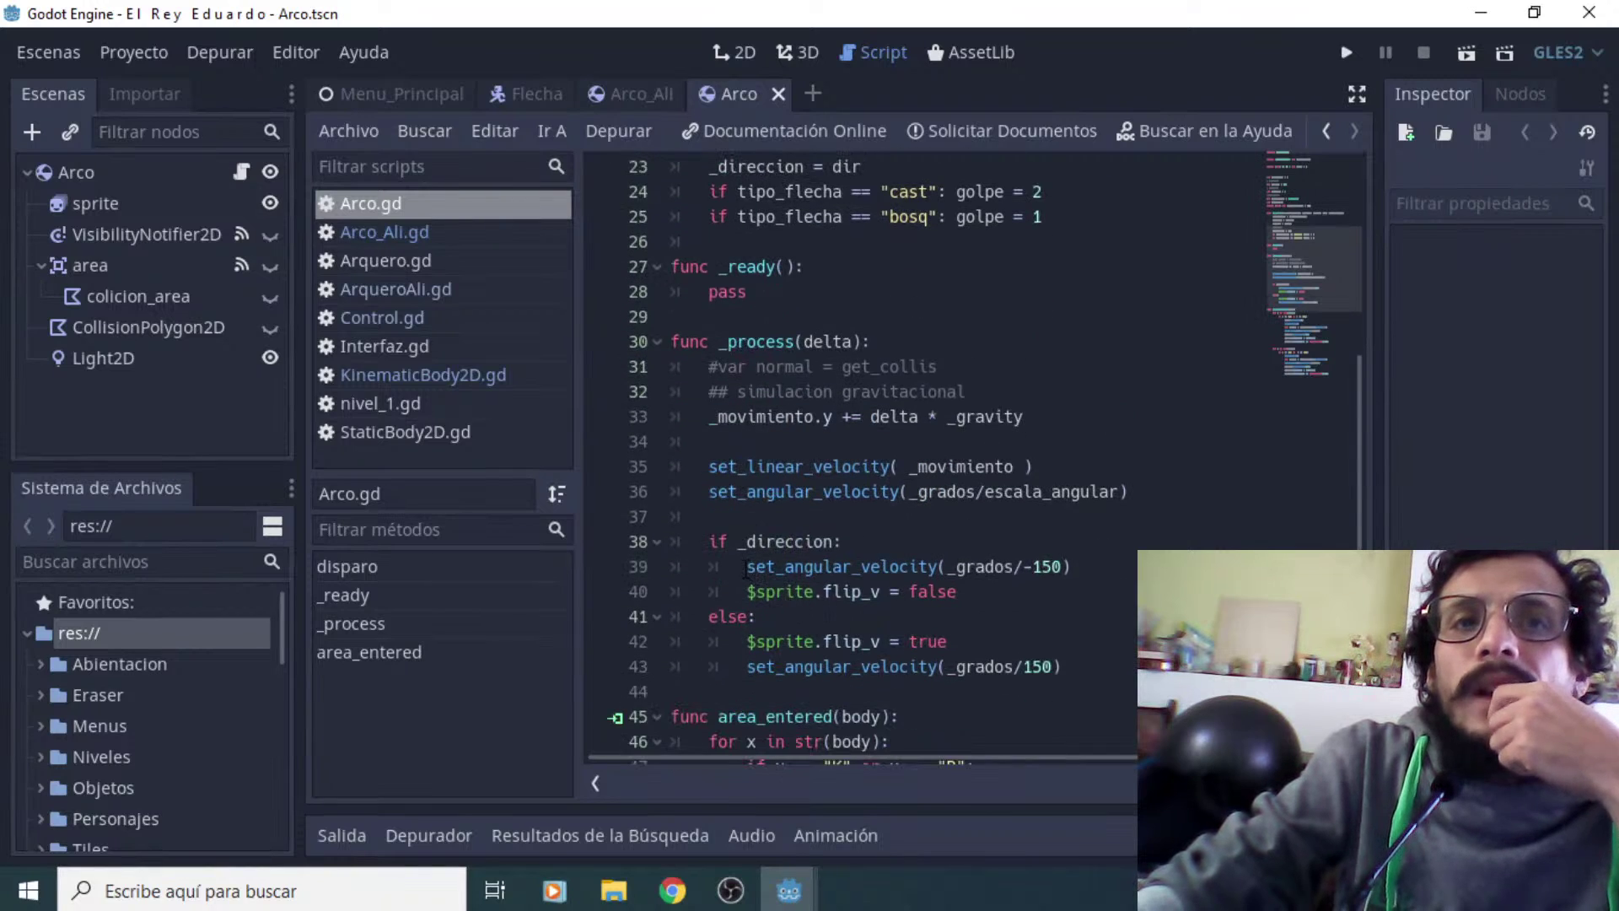
{"action": "left_click_drag", "start_coordinate": [745, 569], "coordinate": [975, 567]}
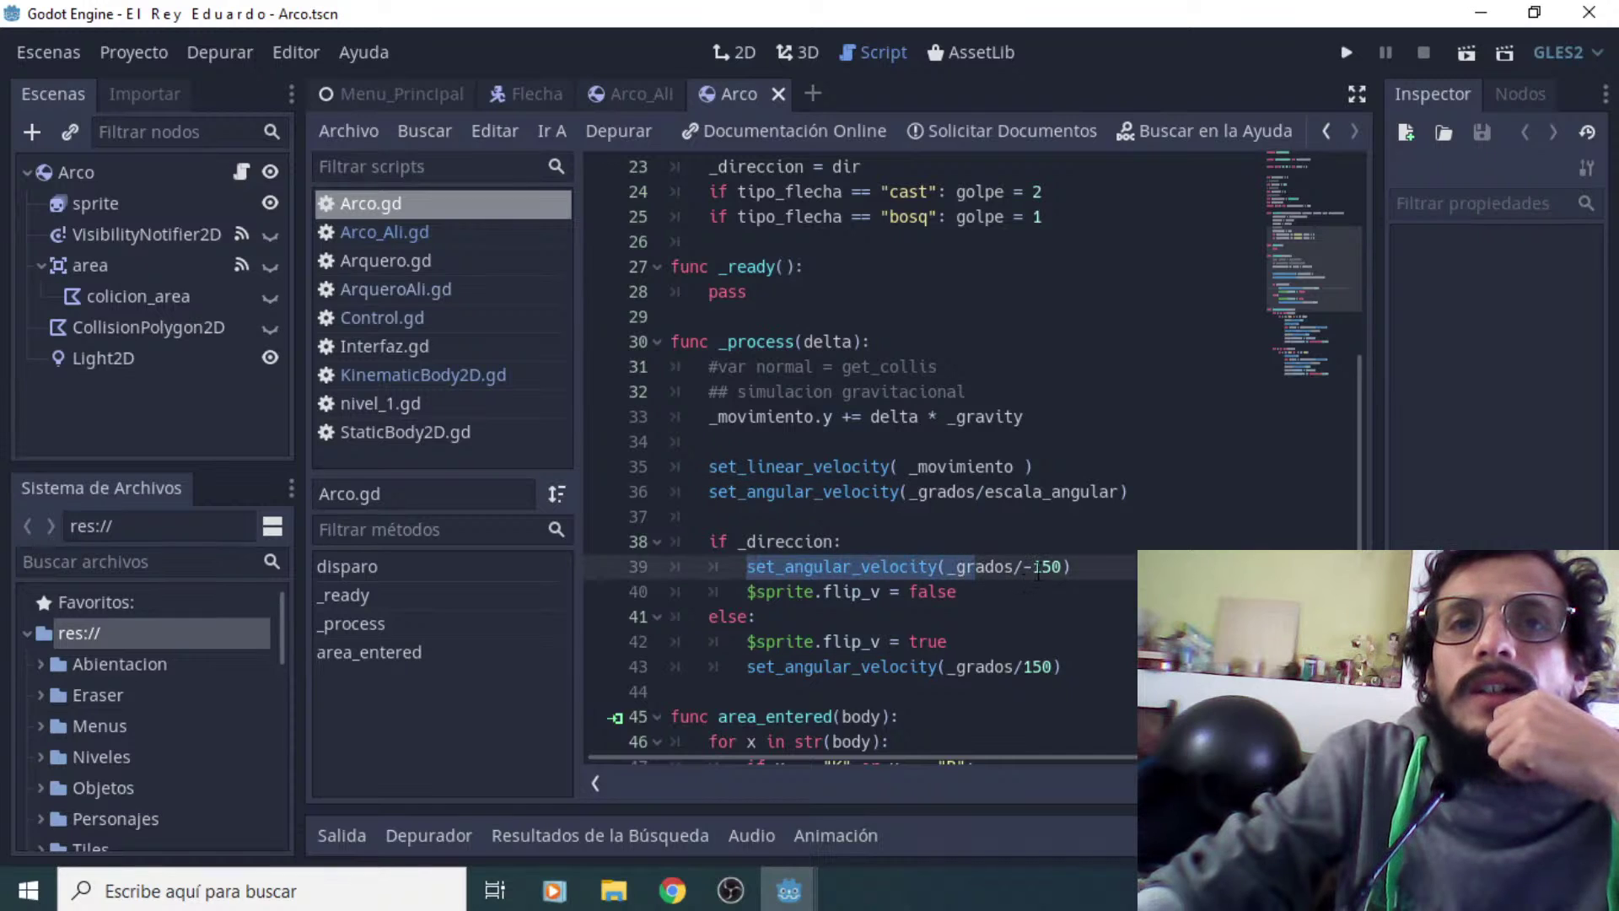
{"action": "left_click", "coordinate": [1036, 569]}
{"action": "left_click", "coordinate": [824, 594]}
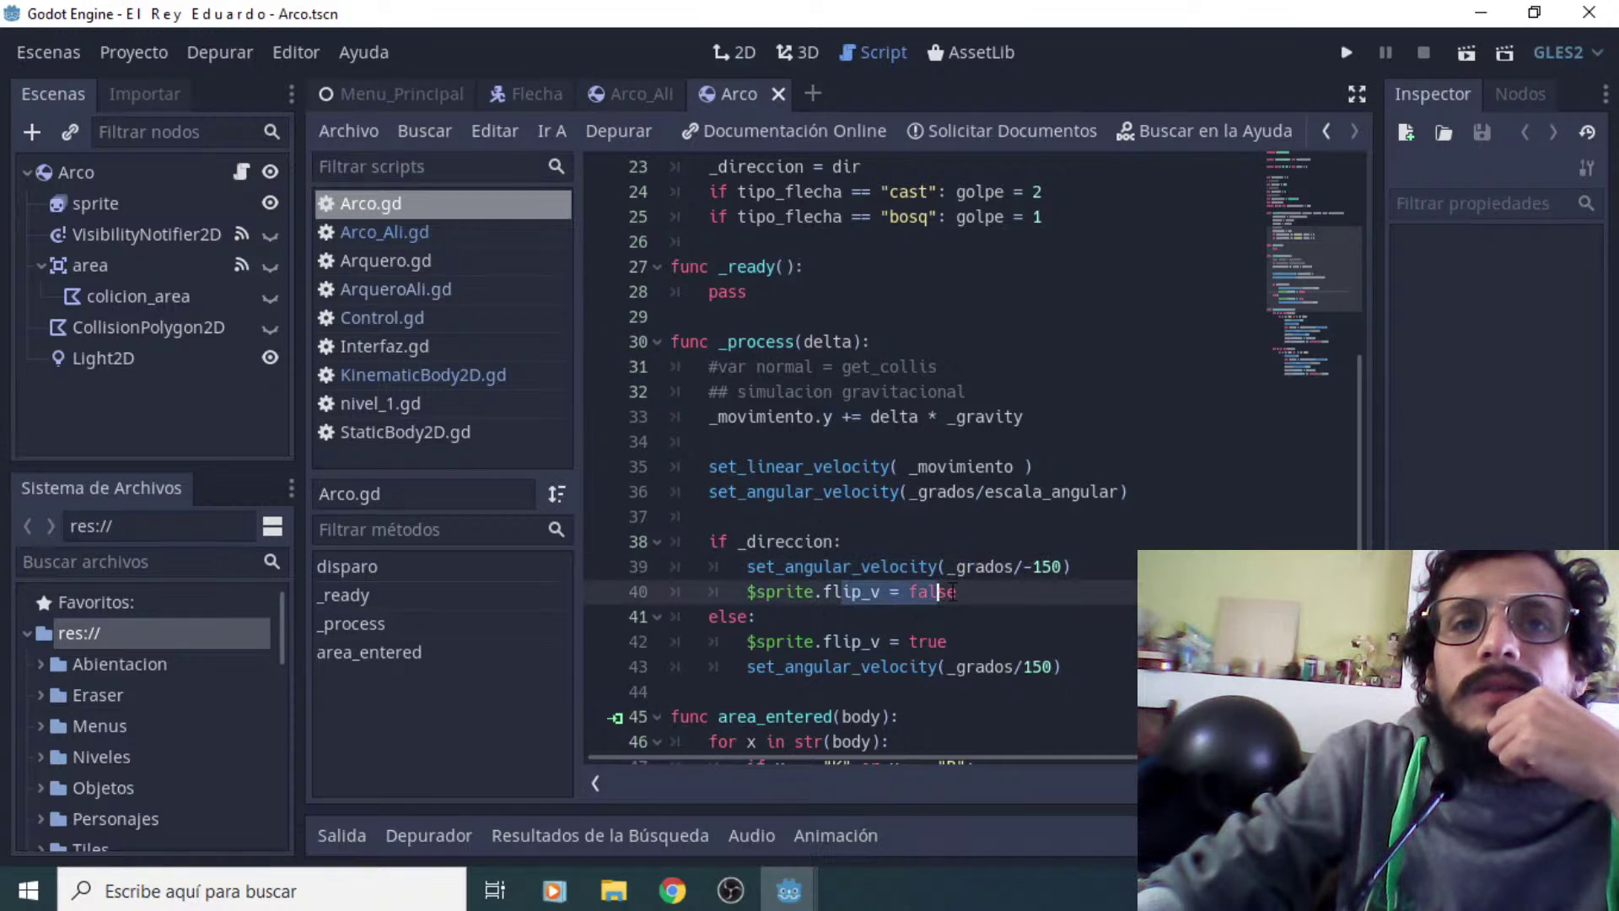
{"action": "scroll", "coordinate": [1115, 595], "scroll_direction": "down", "scroll_amount": 1}
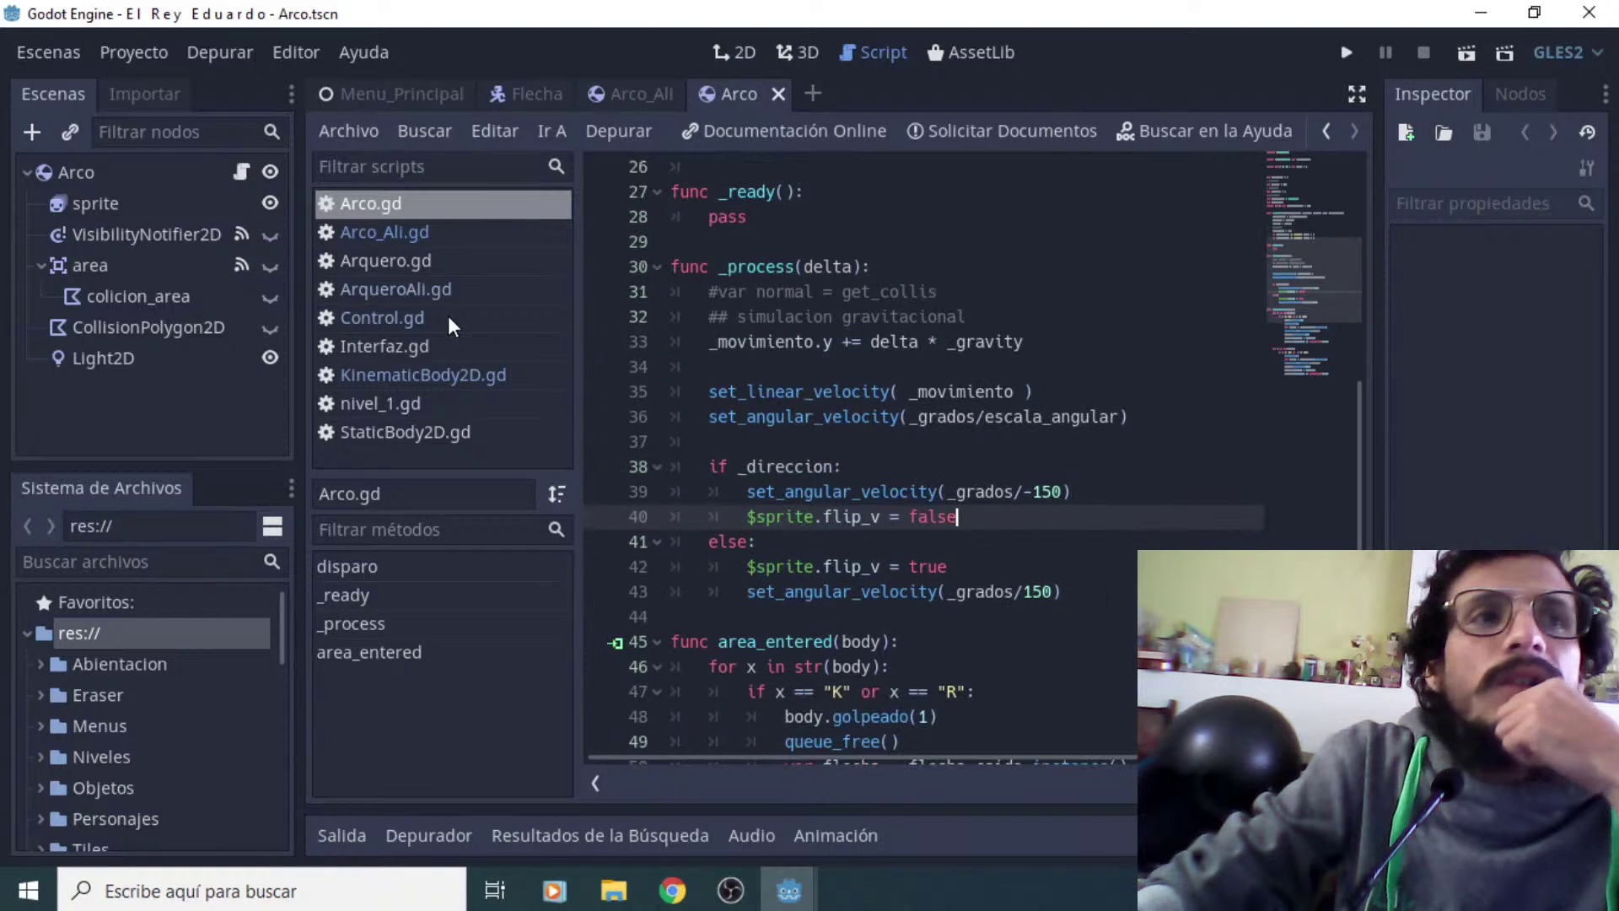
Switch to the Flecha scene, and browse the Objetos, Edificion and Almacen folders for scenes to open, ending at the project root
{"action": "left_click", "coordinate": [530, 93]}
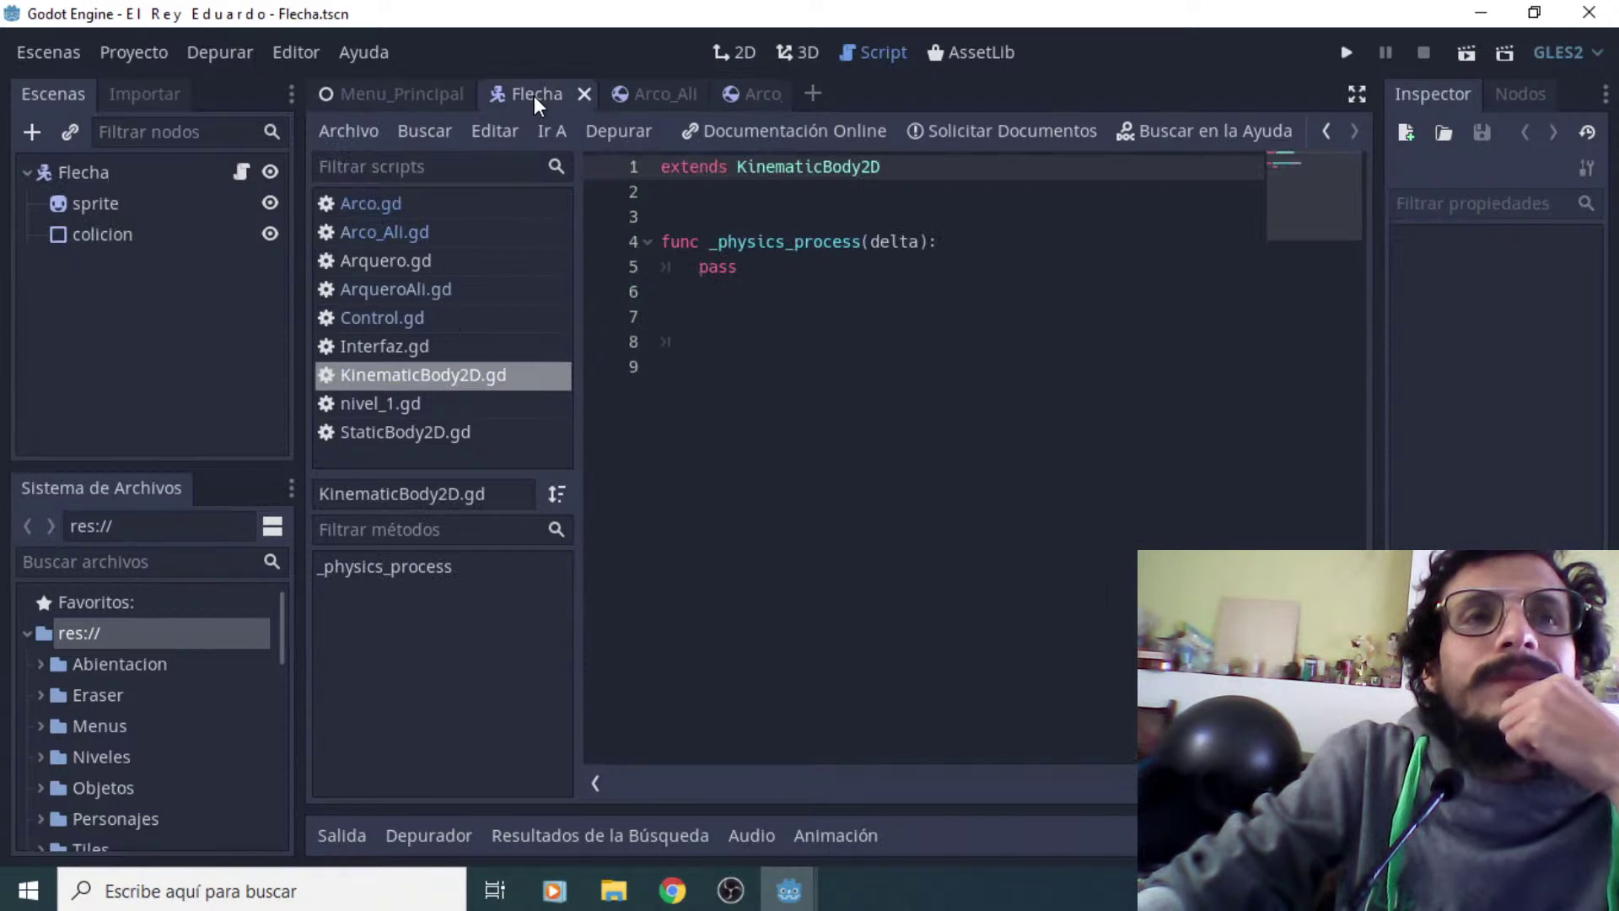
{"action": "left_click", "coordinate": [74, 52]}
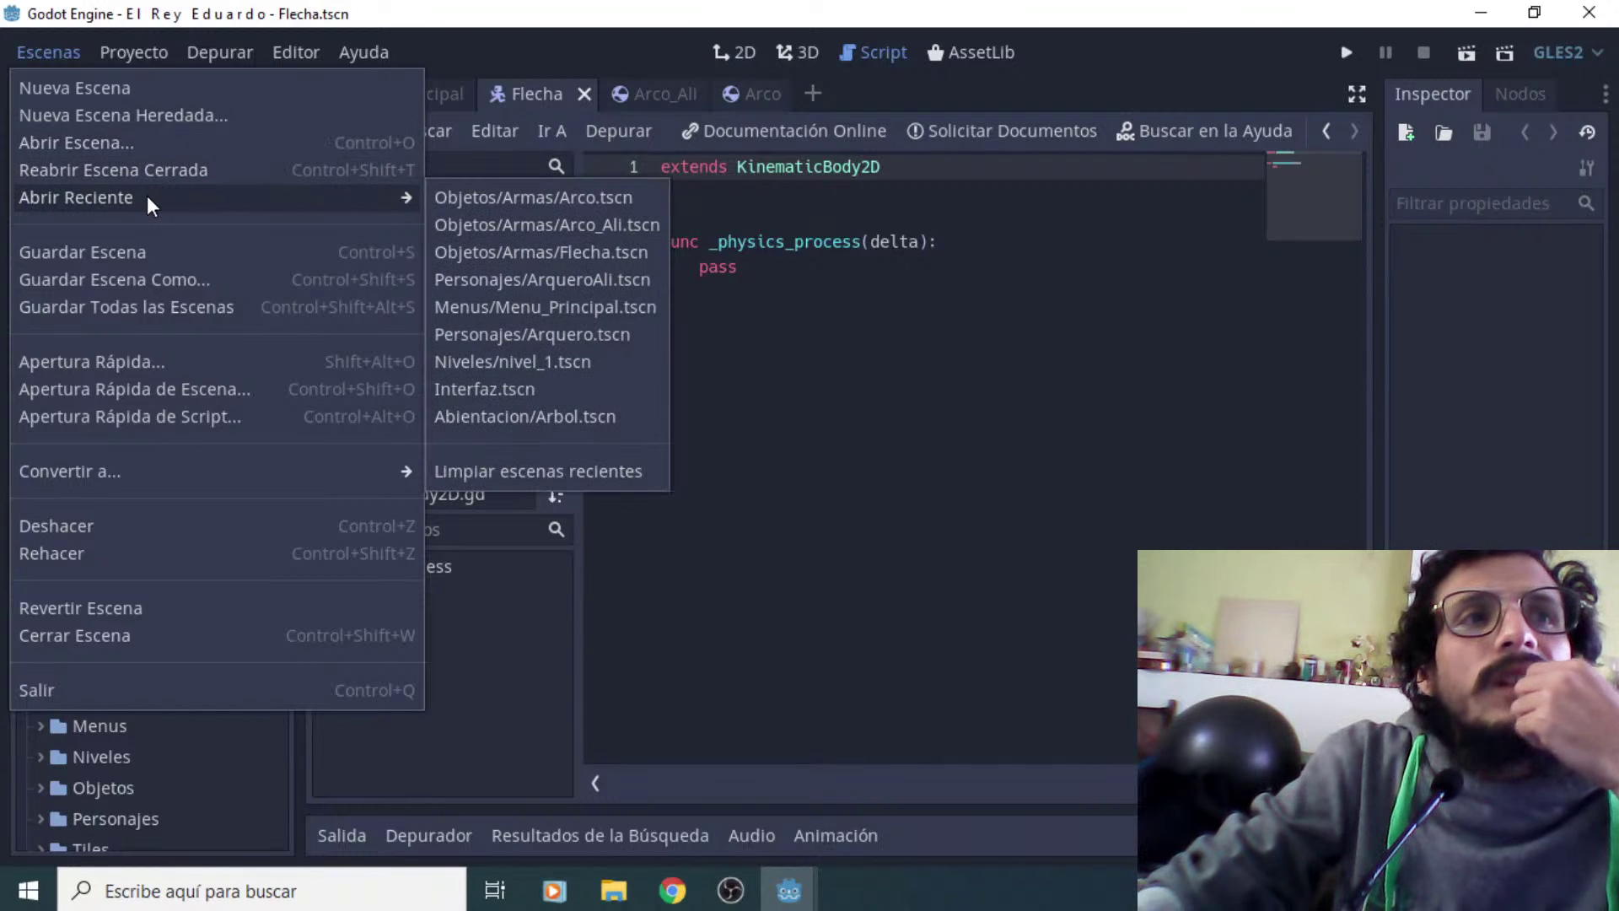
{"action": "left_click", "coordinate": [153, 141]}
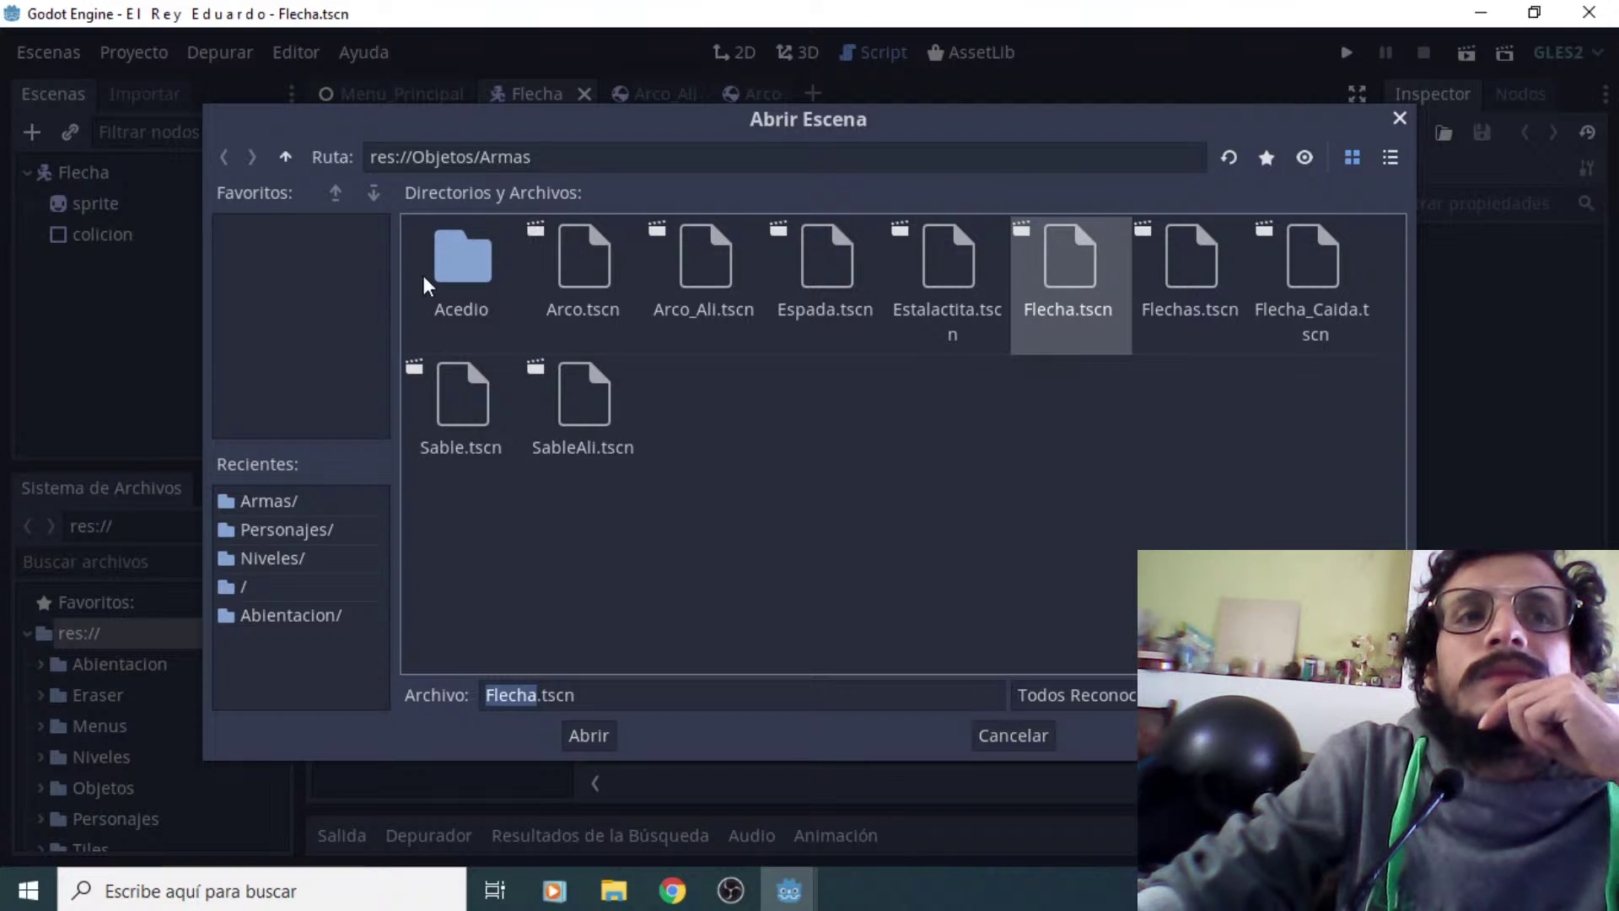
{"action": "left_click", "coordinate": [285, 157]}
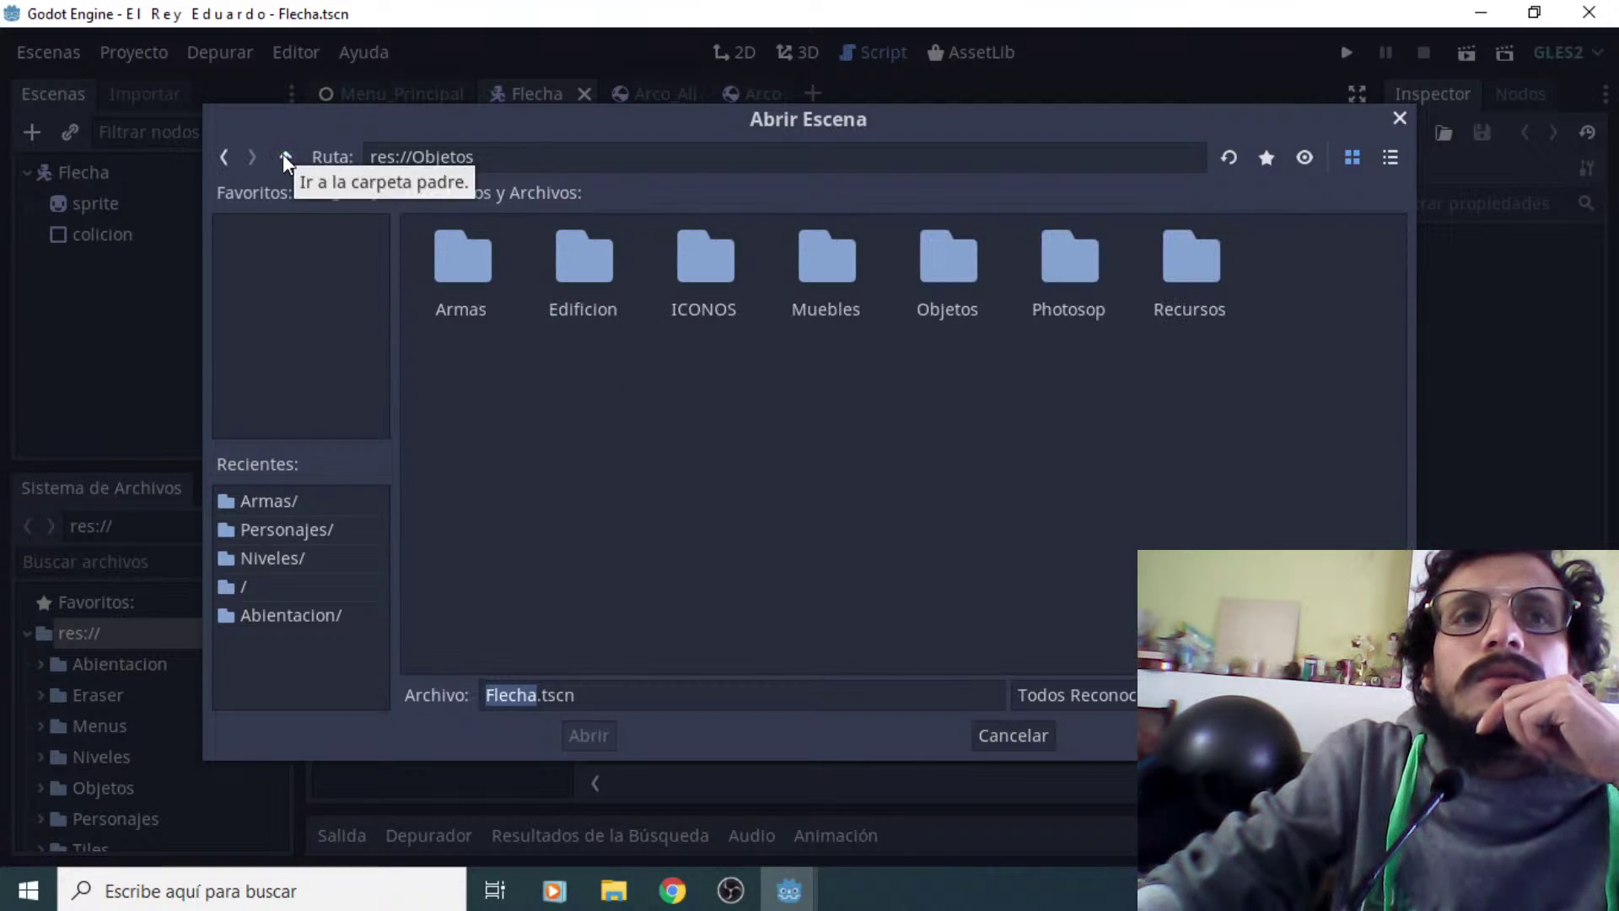
{"action": "double_click", "coordinate": [580, 266]}
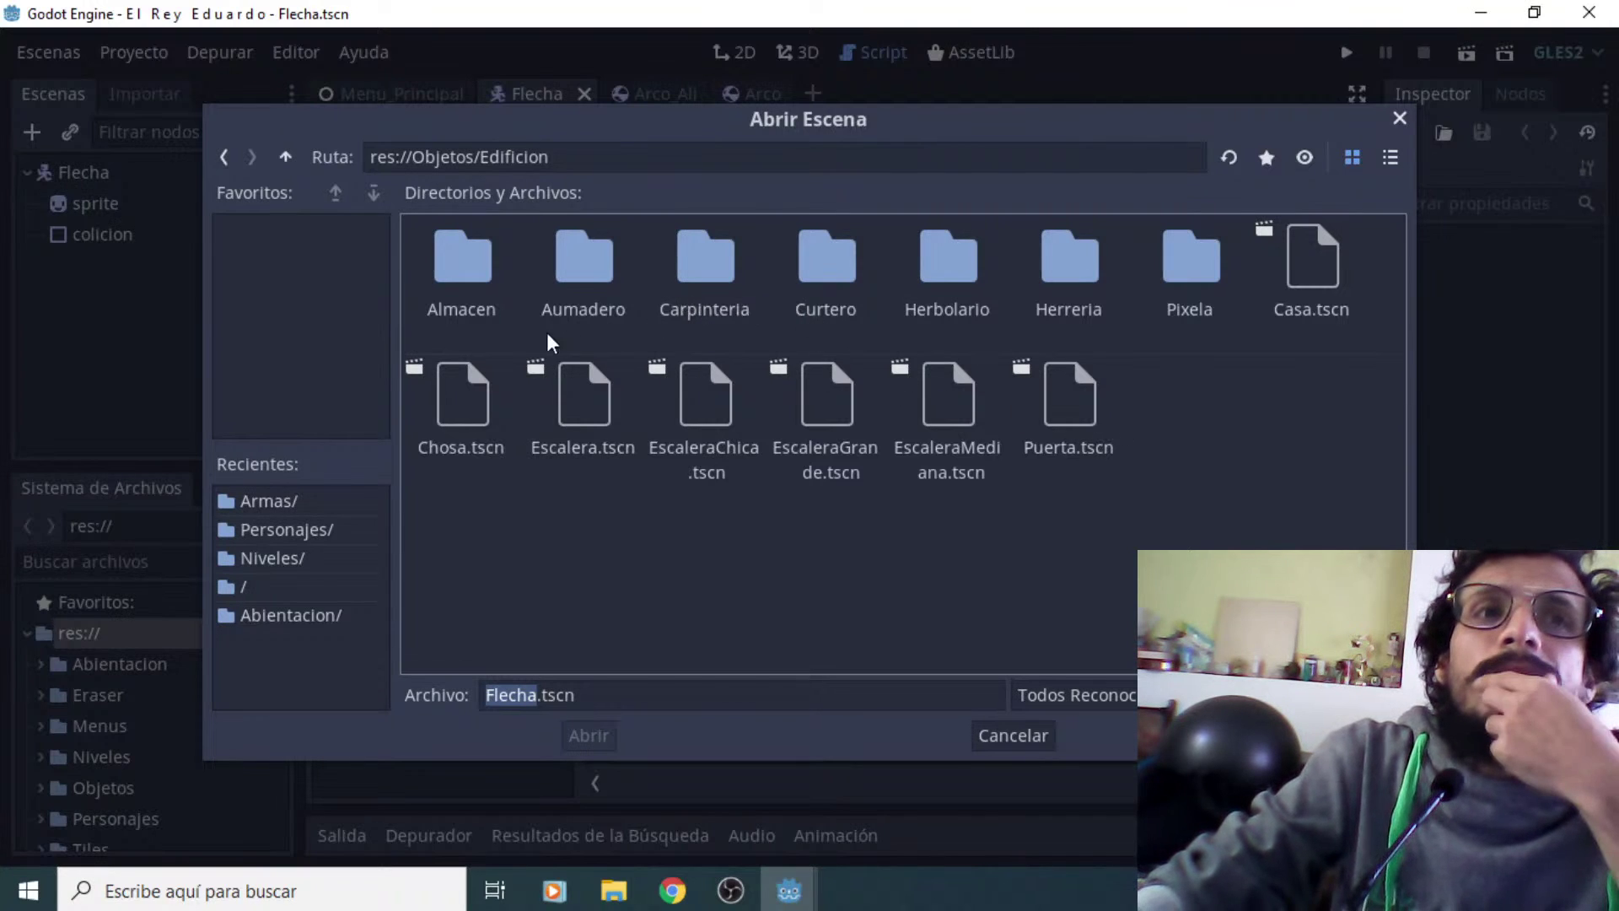
{"action": "double_click", "coordinate": [460, 272]}
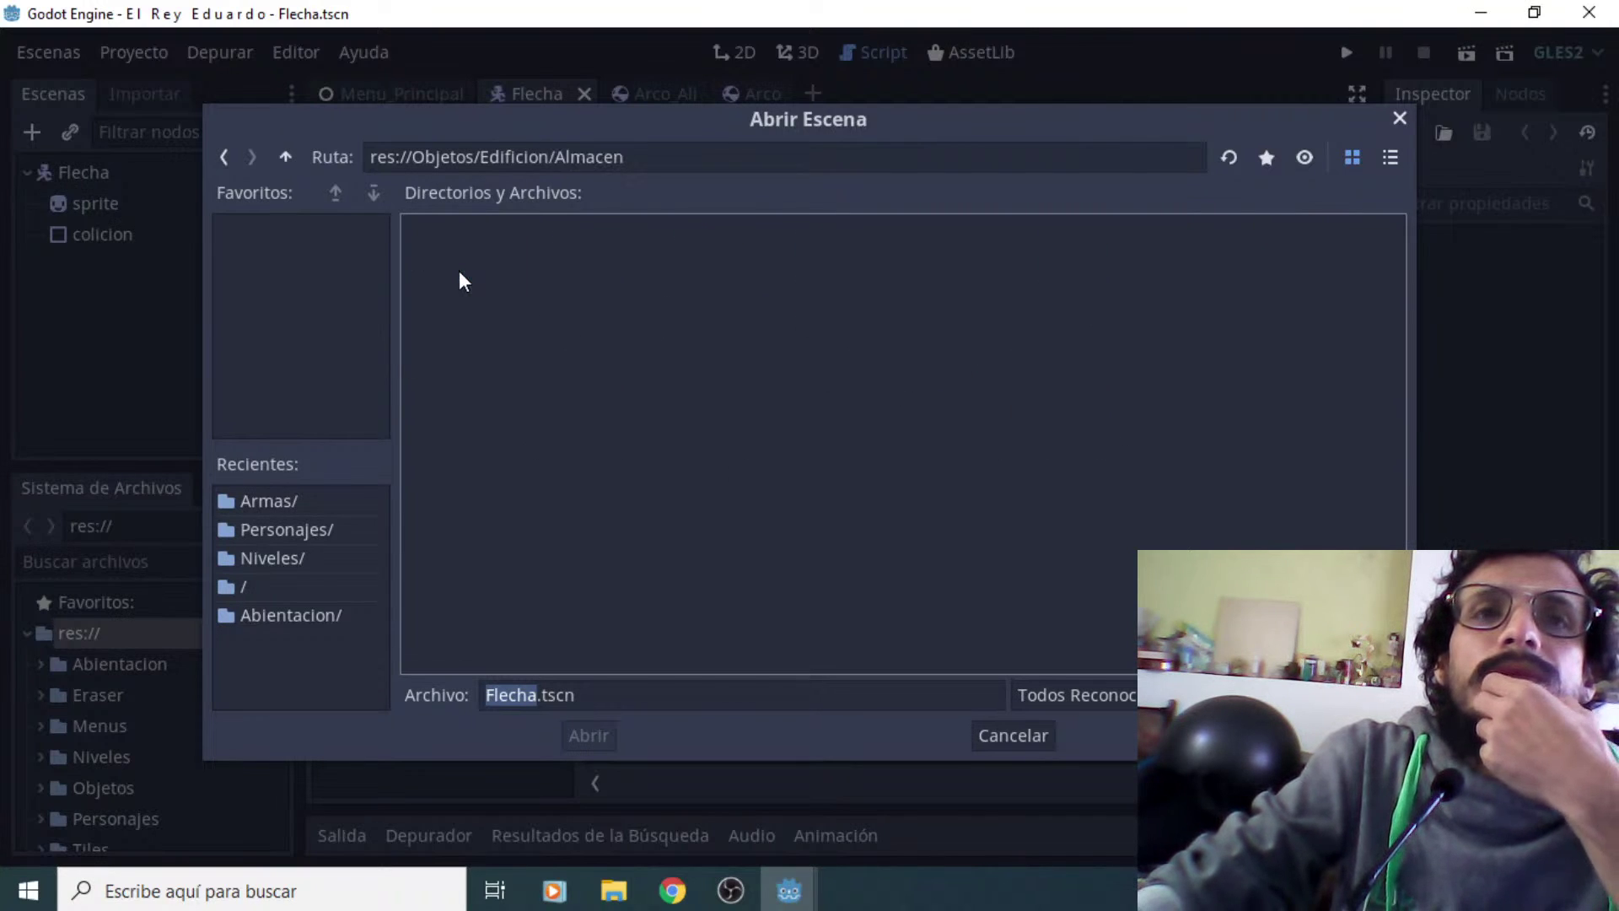
{"action": "left_click", "coordinate": [282, 159]}
{"action": "left_click", "coordinate": [289, 161]}
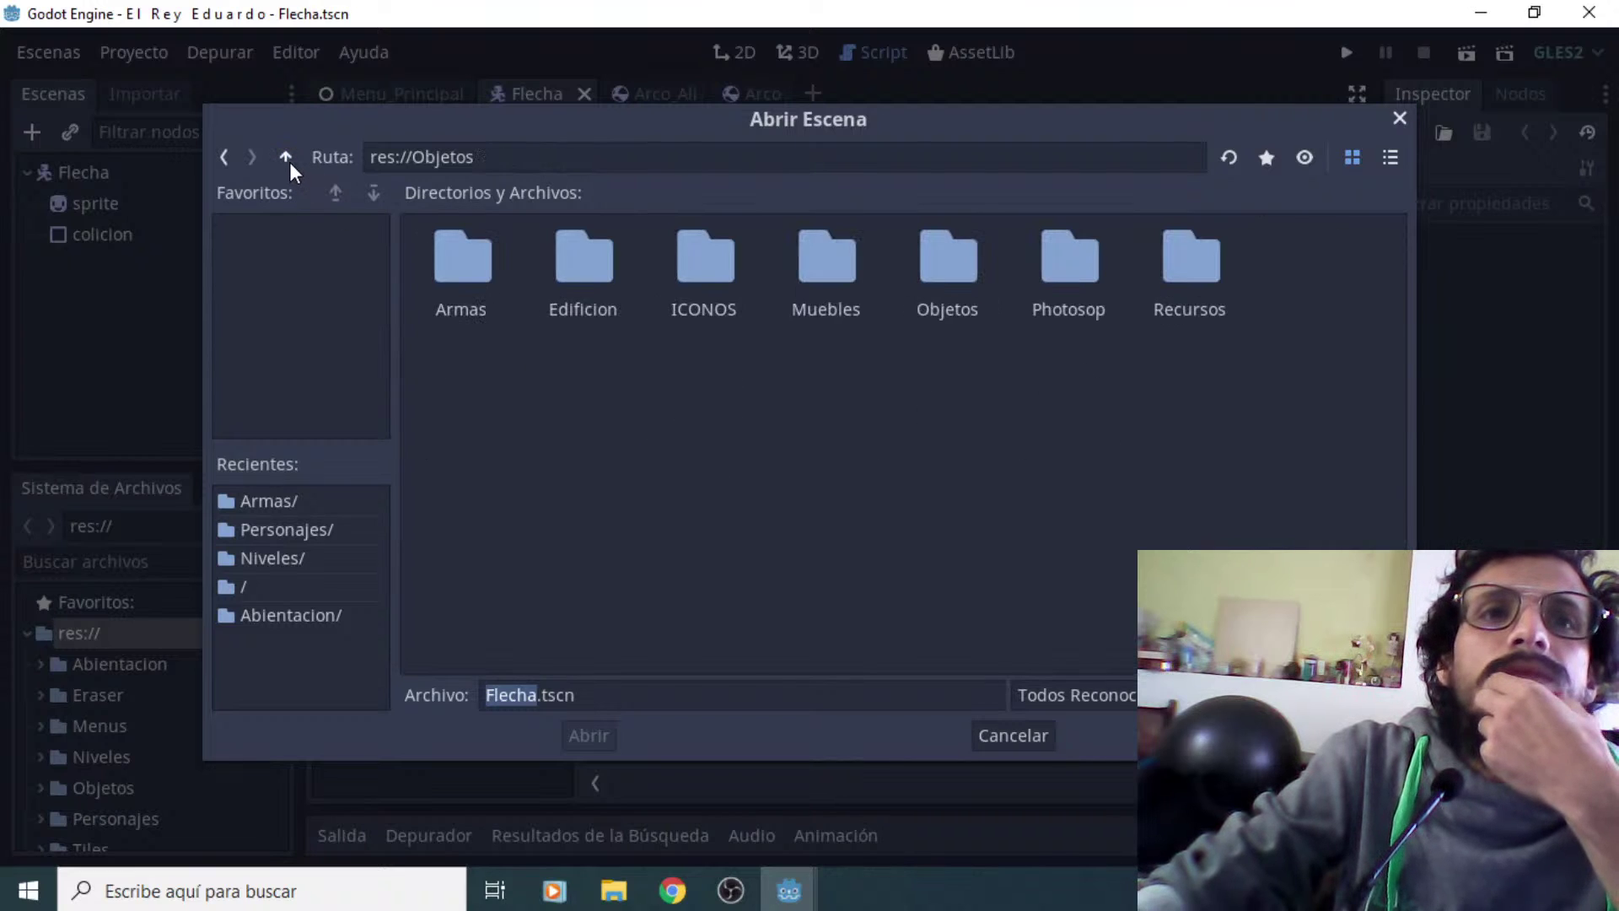
{"action": "left_click", "coordinate": [289, 162]}
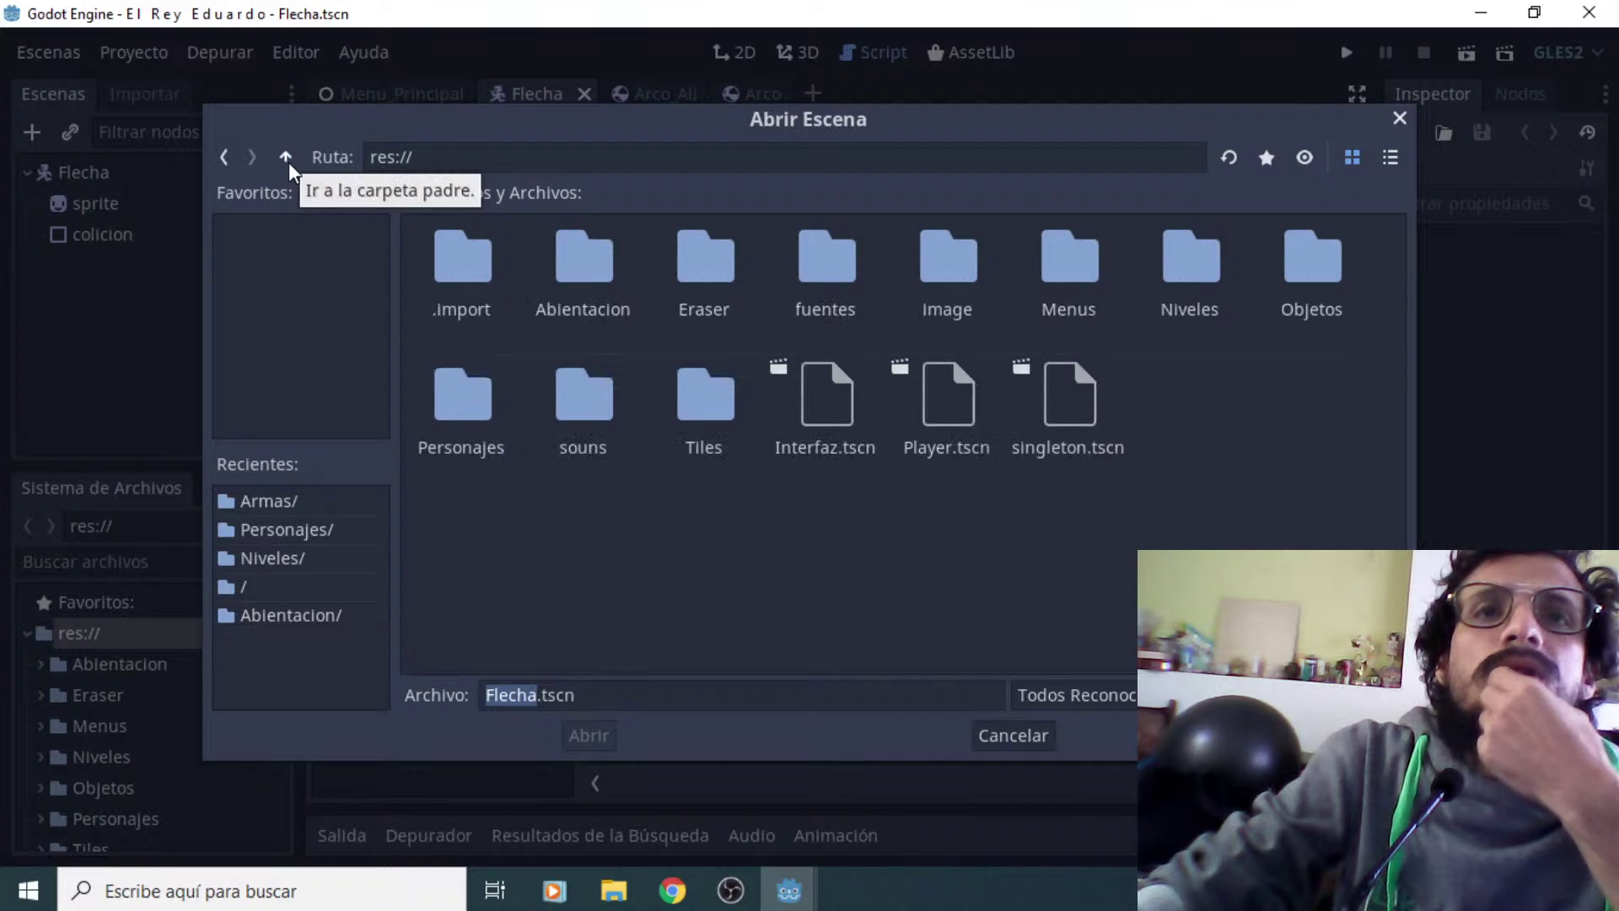
Open the GayaEnemy.tscn scene from the Personajes folder
{"action": "double_click", "coordinate": [493, 404]}
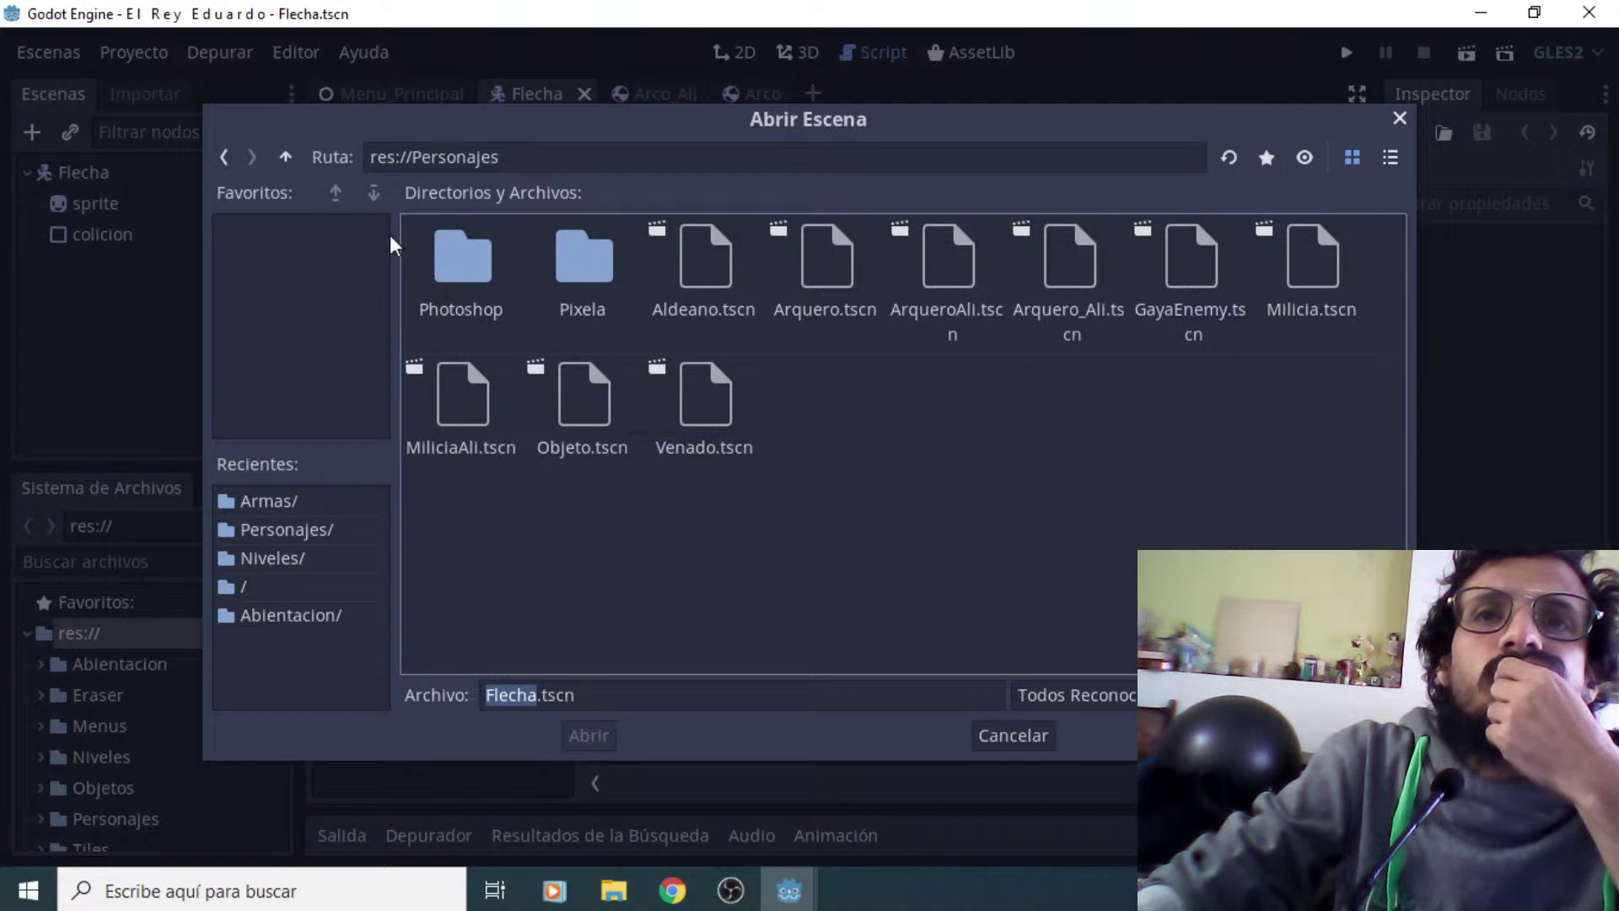
{"action": "left_click", "coordinate": [223, 158]}
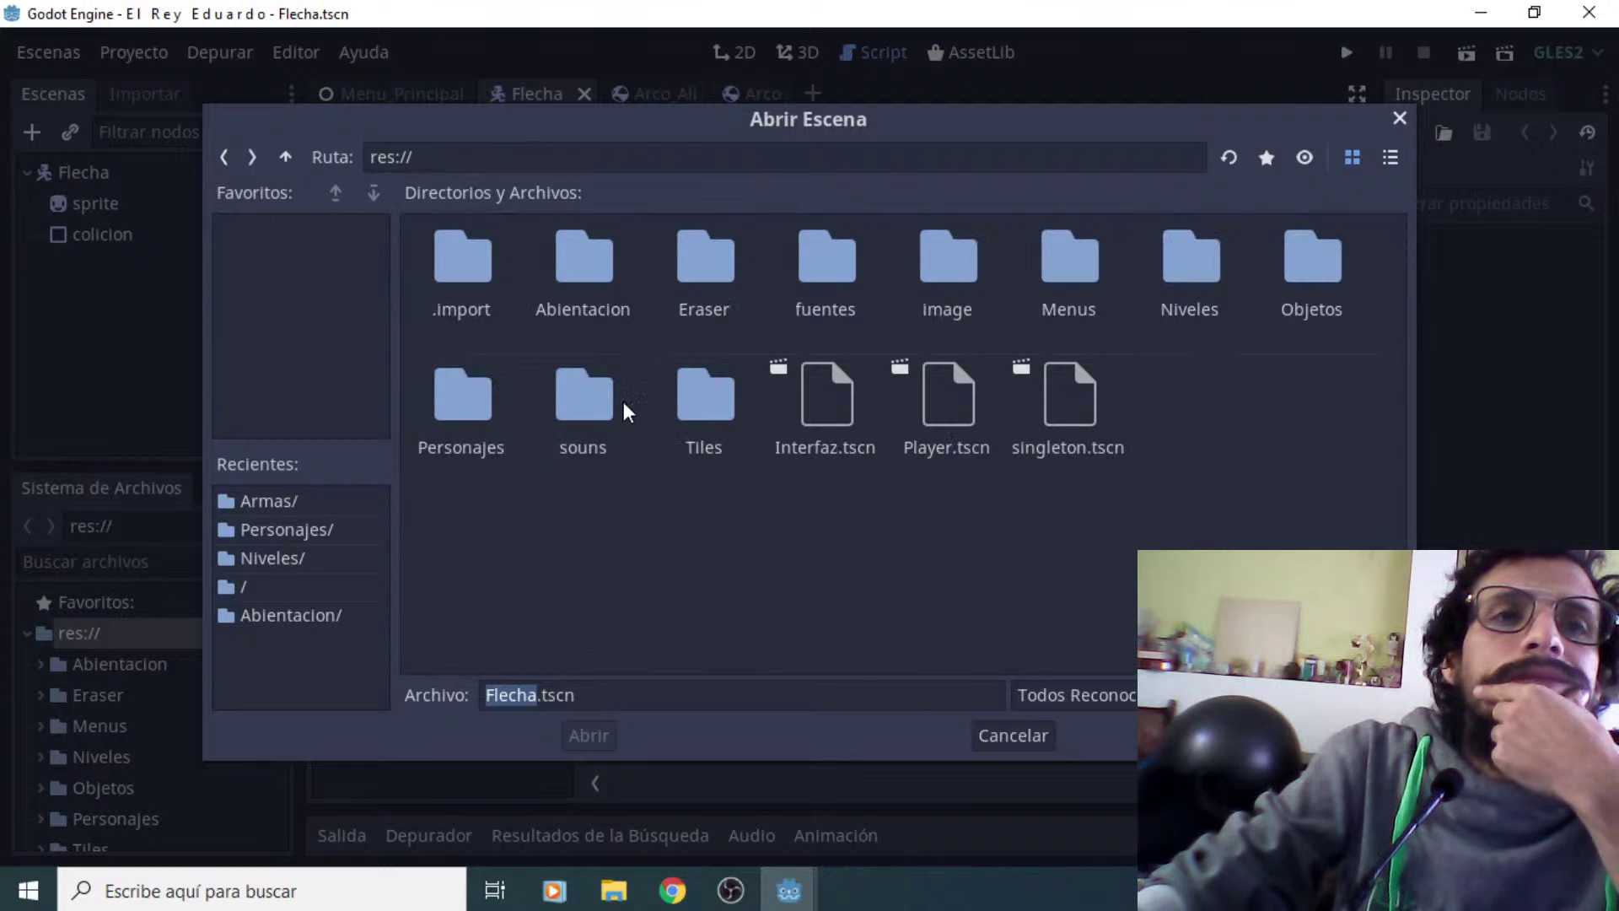
{"action": "double_click", "coordinate": [439, 409]}
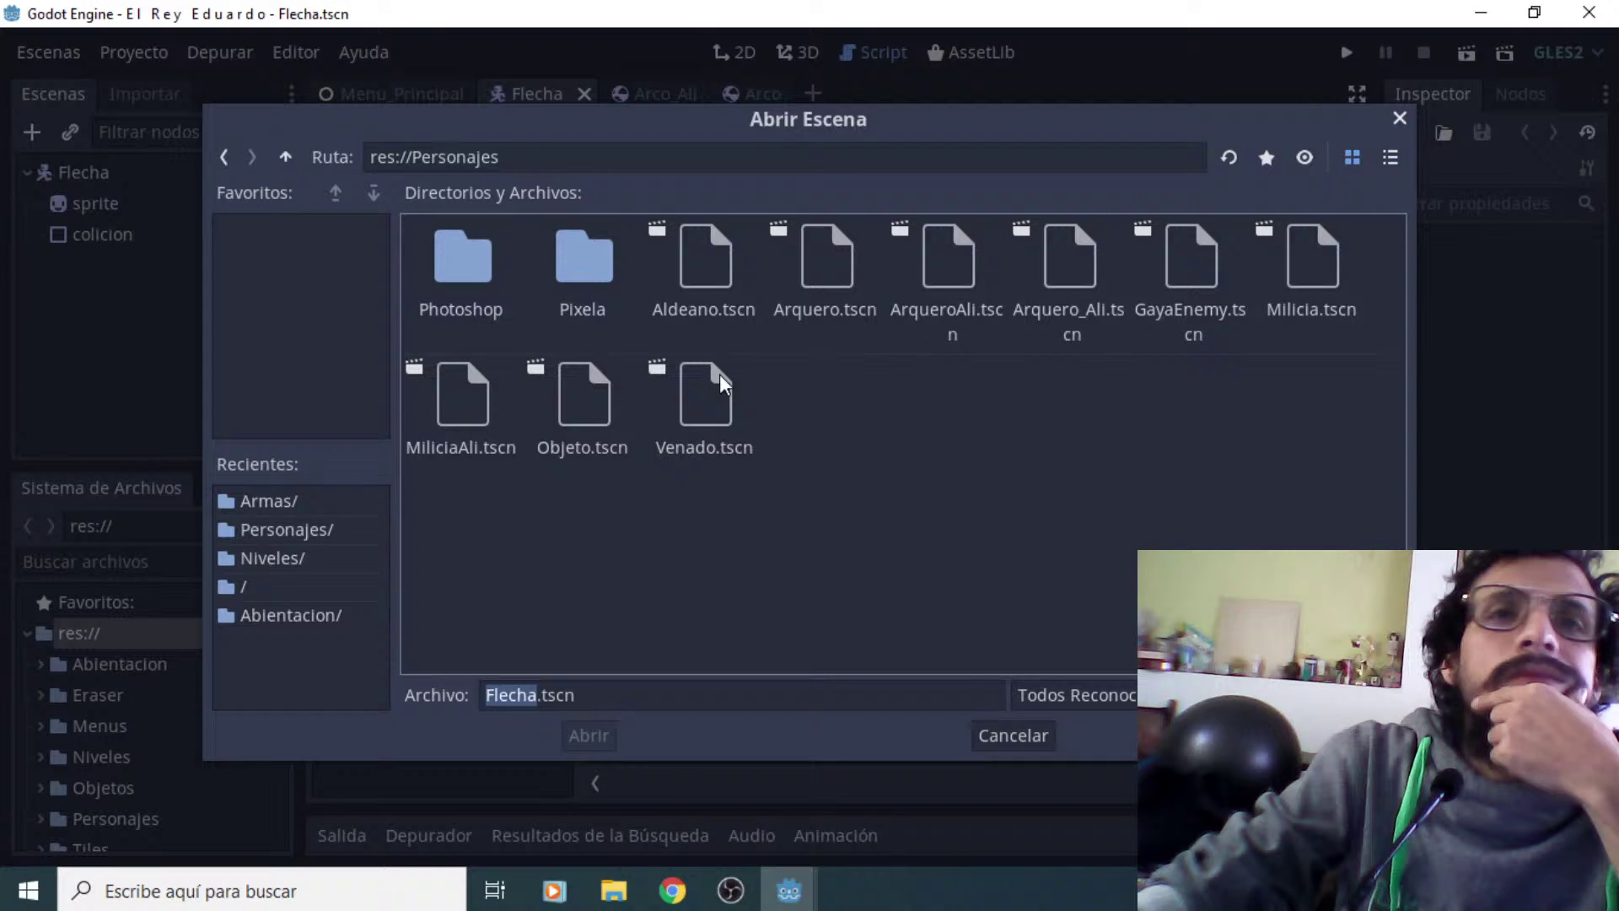
{"action": "double_click", "coordinate": [1192, 266]}
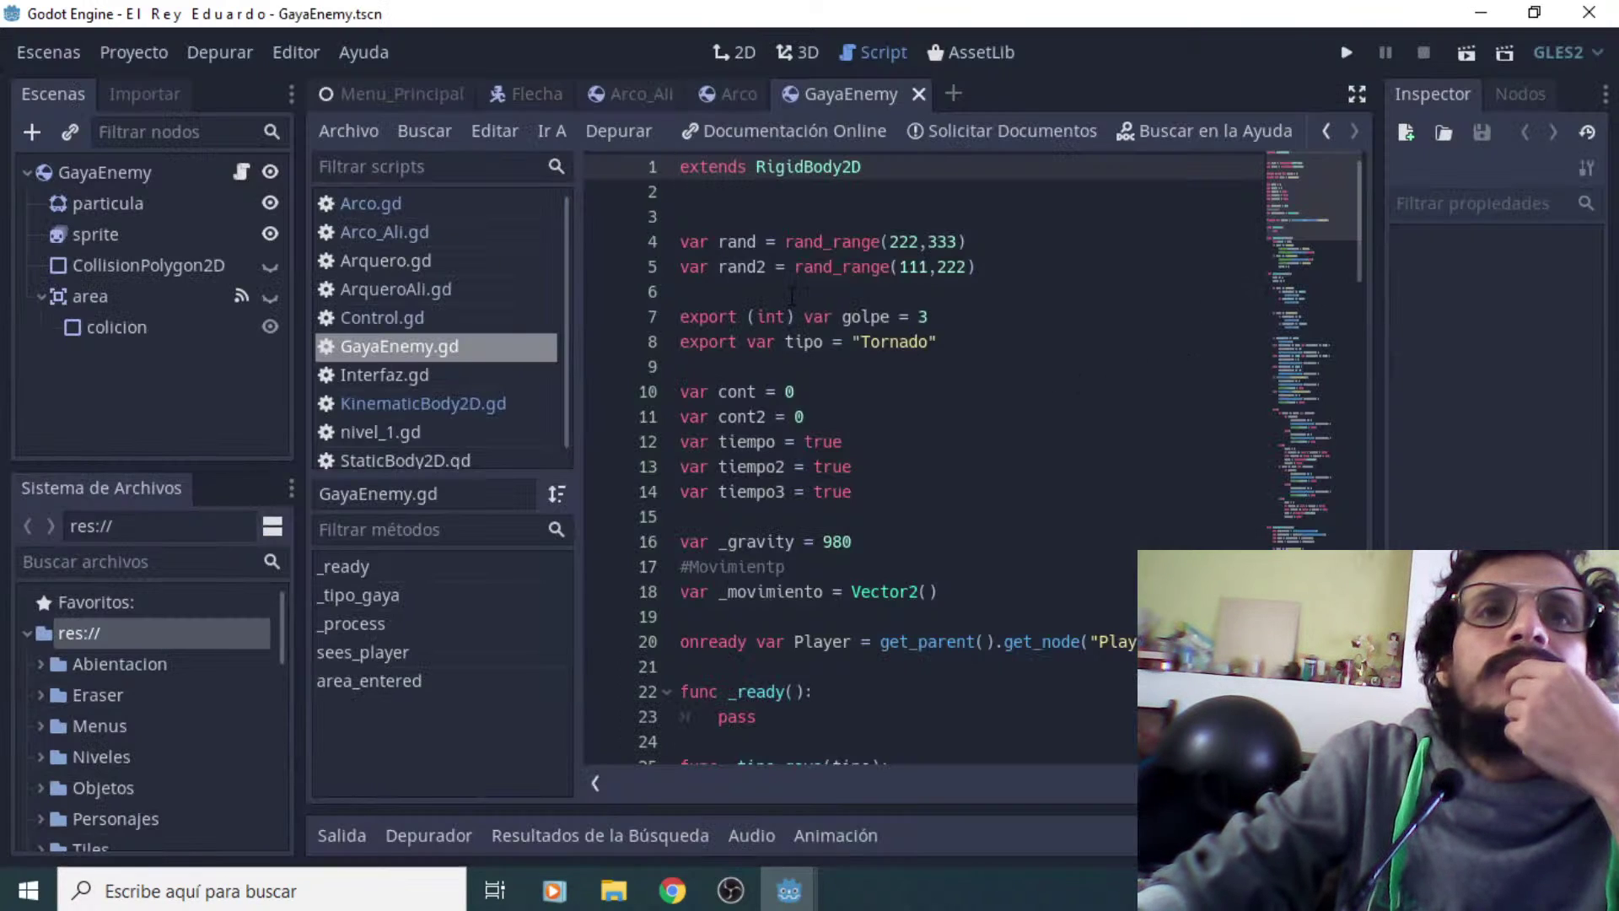
Show the GayaEnemy scene in the 2D view and examine its animated tornado sprite up close
{"action": "left_click", "coordinate": [743, 50]}
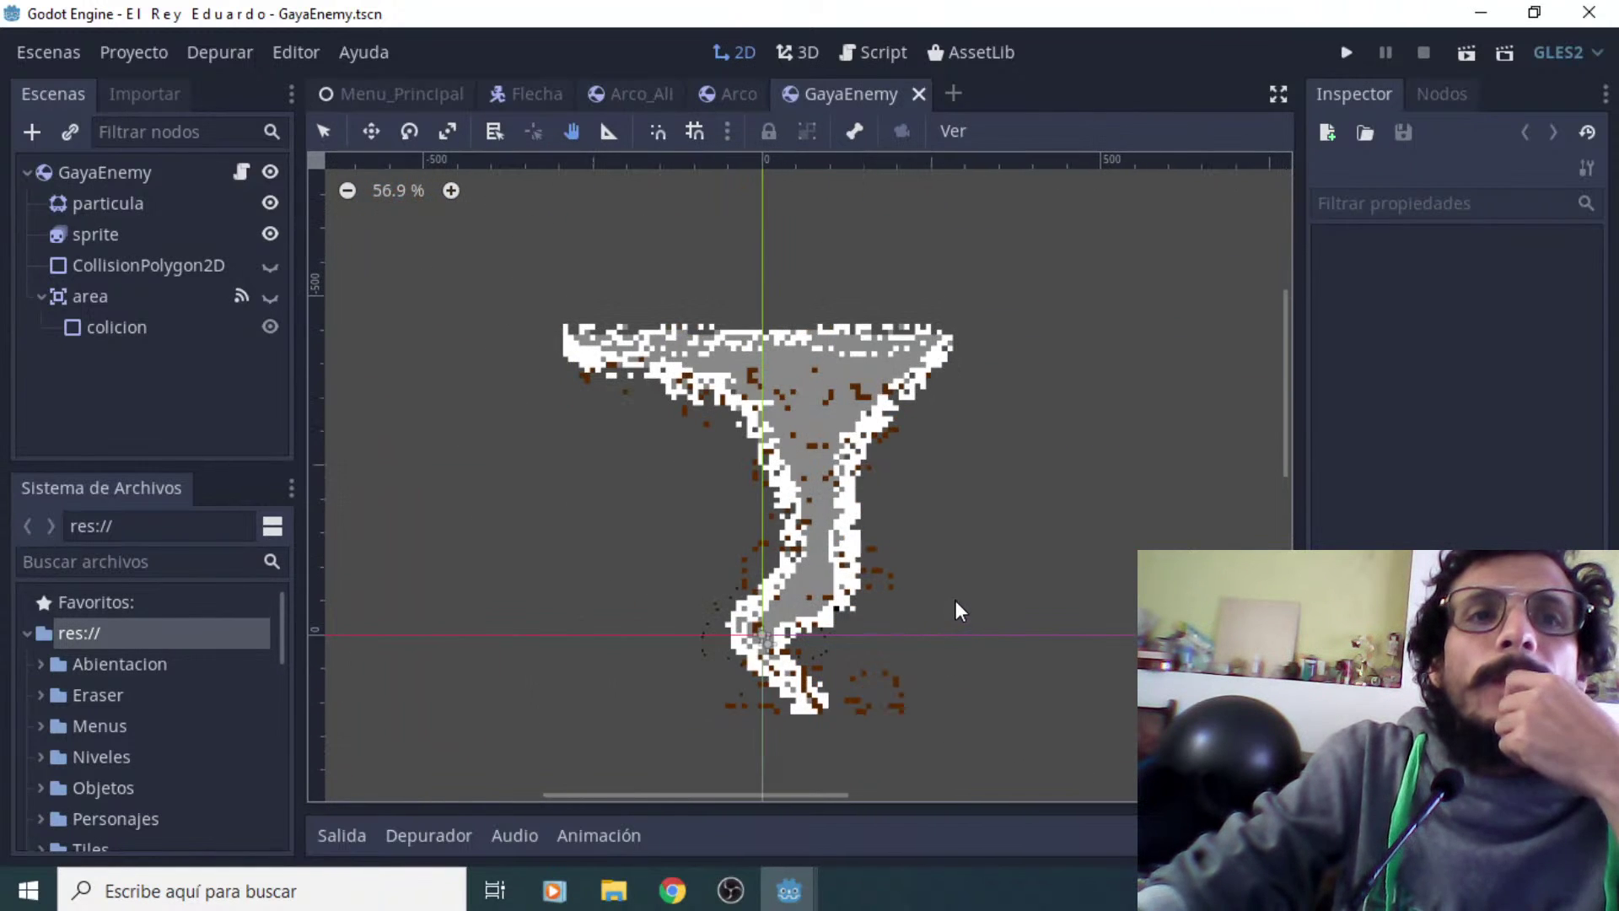
{"action": "scroll", "coordinate": [954, 601], "scroll_direction": "up", "scroll_amount": 2}
{"action": "left_click_drag", "start_coordinate": [1025, 582], "coordinate": [1133, 565]}
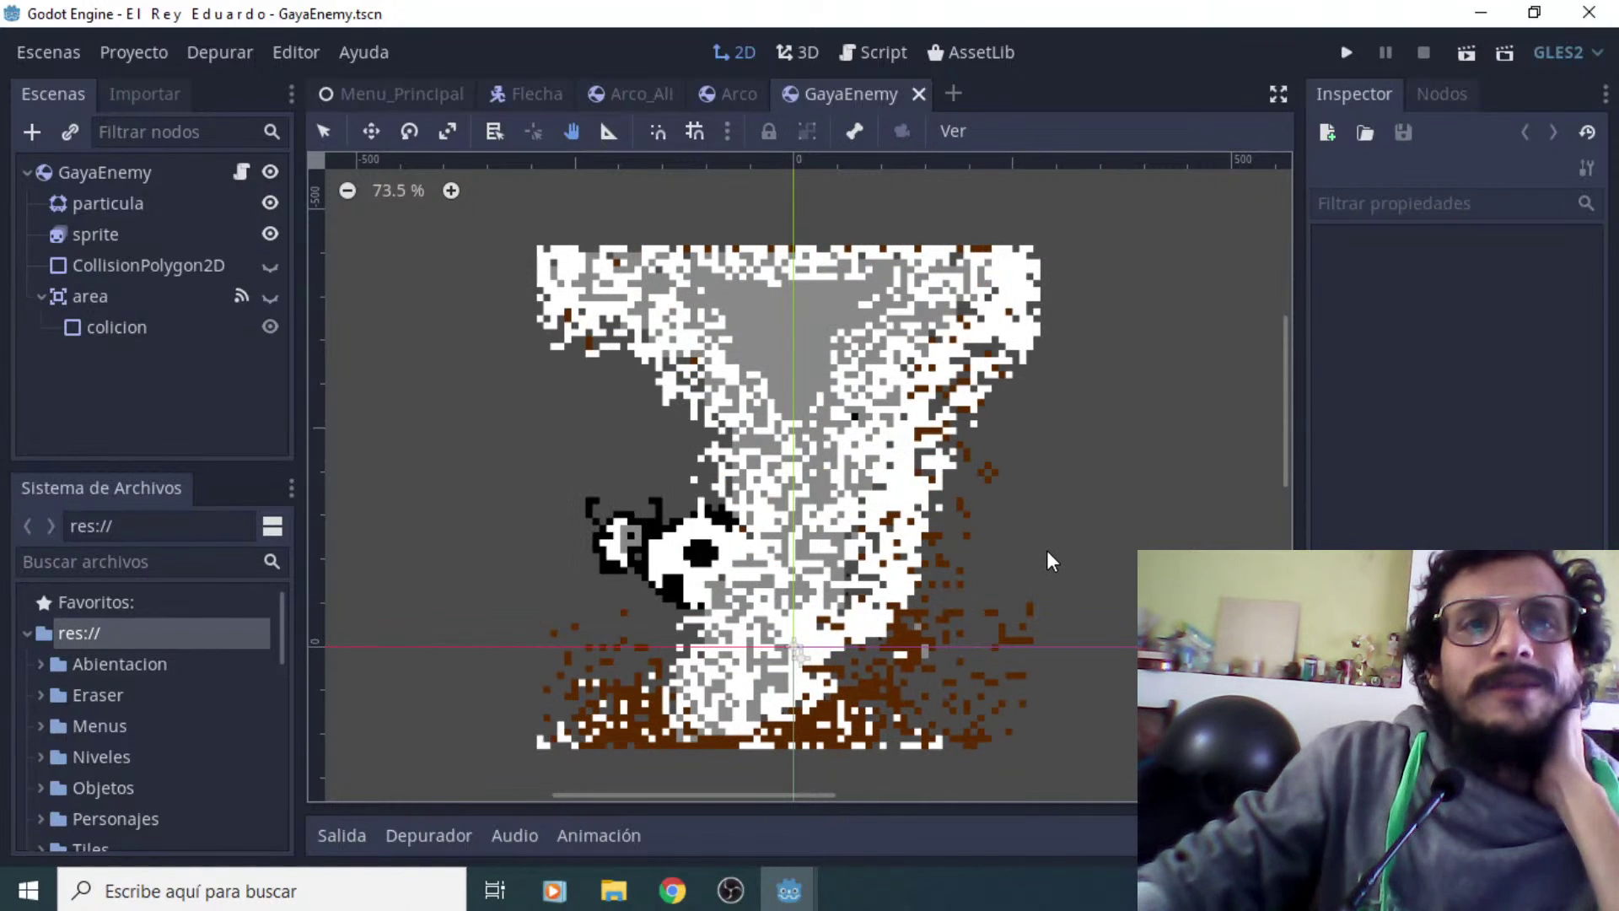
{"action": "scroll", "coordinate": [1046, 550], "scroll_direction": "up", "scroll_amount": 1}
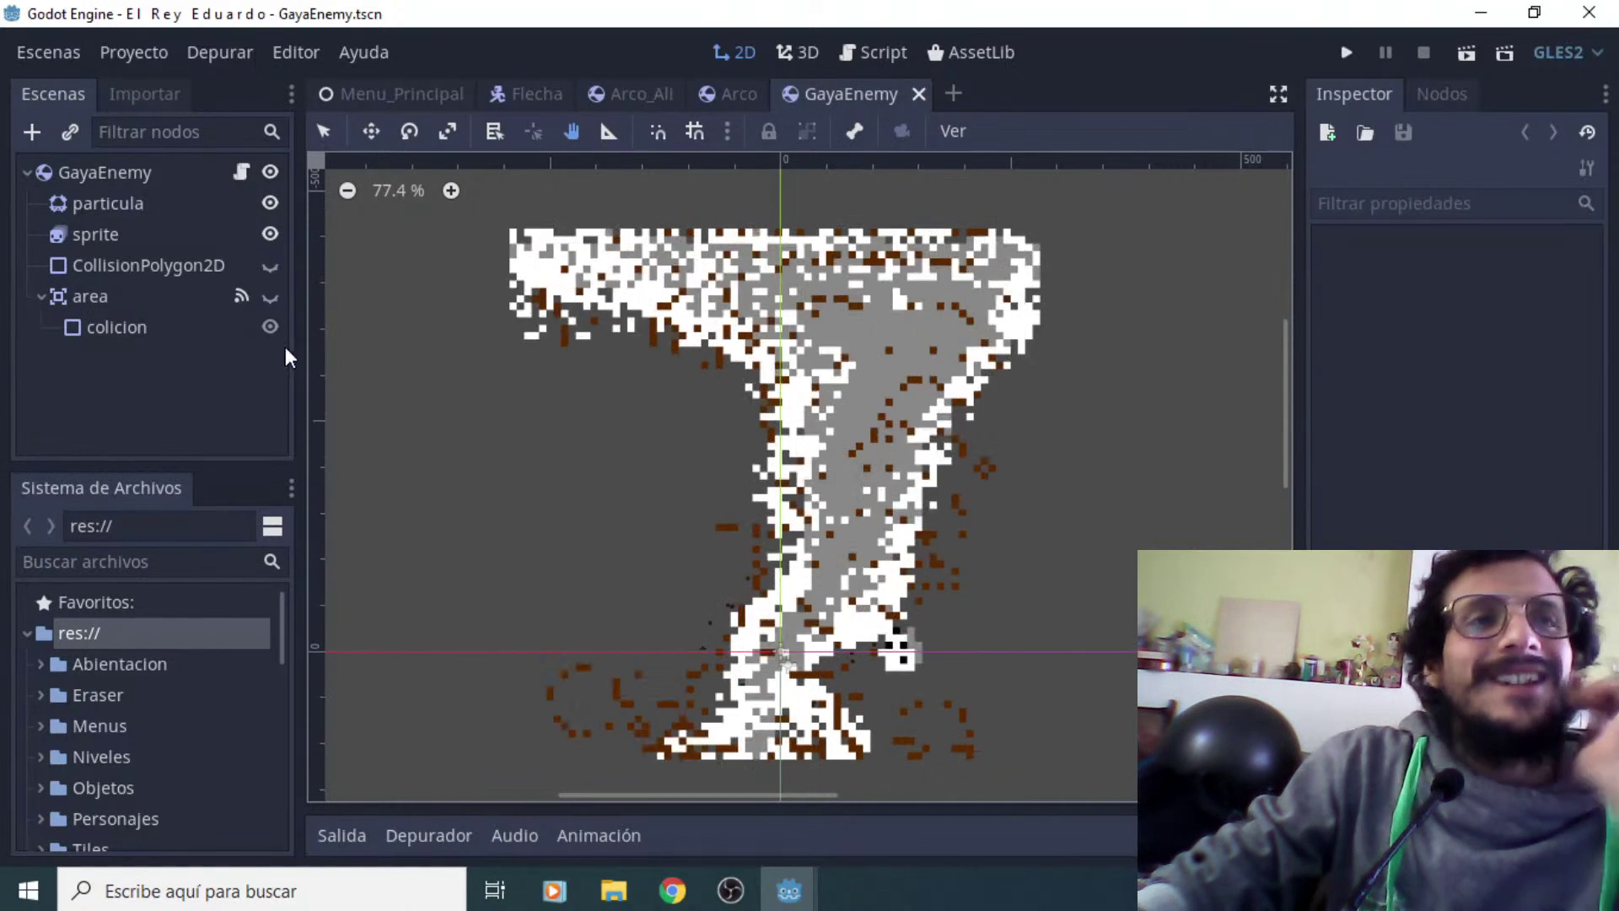
Inspect the GayaEnemy root node's properties, and display the Gaya2 animation frames of its sprite node
{"action": "left_click", "coordinate": [125, 171]}
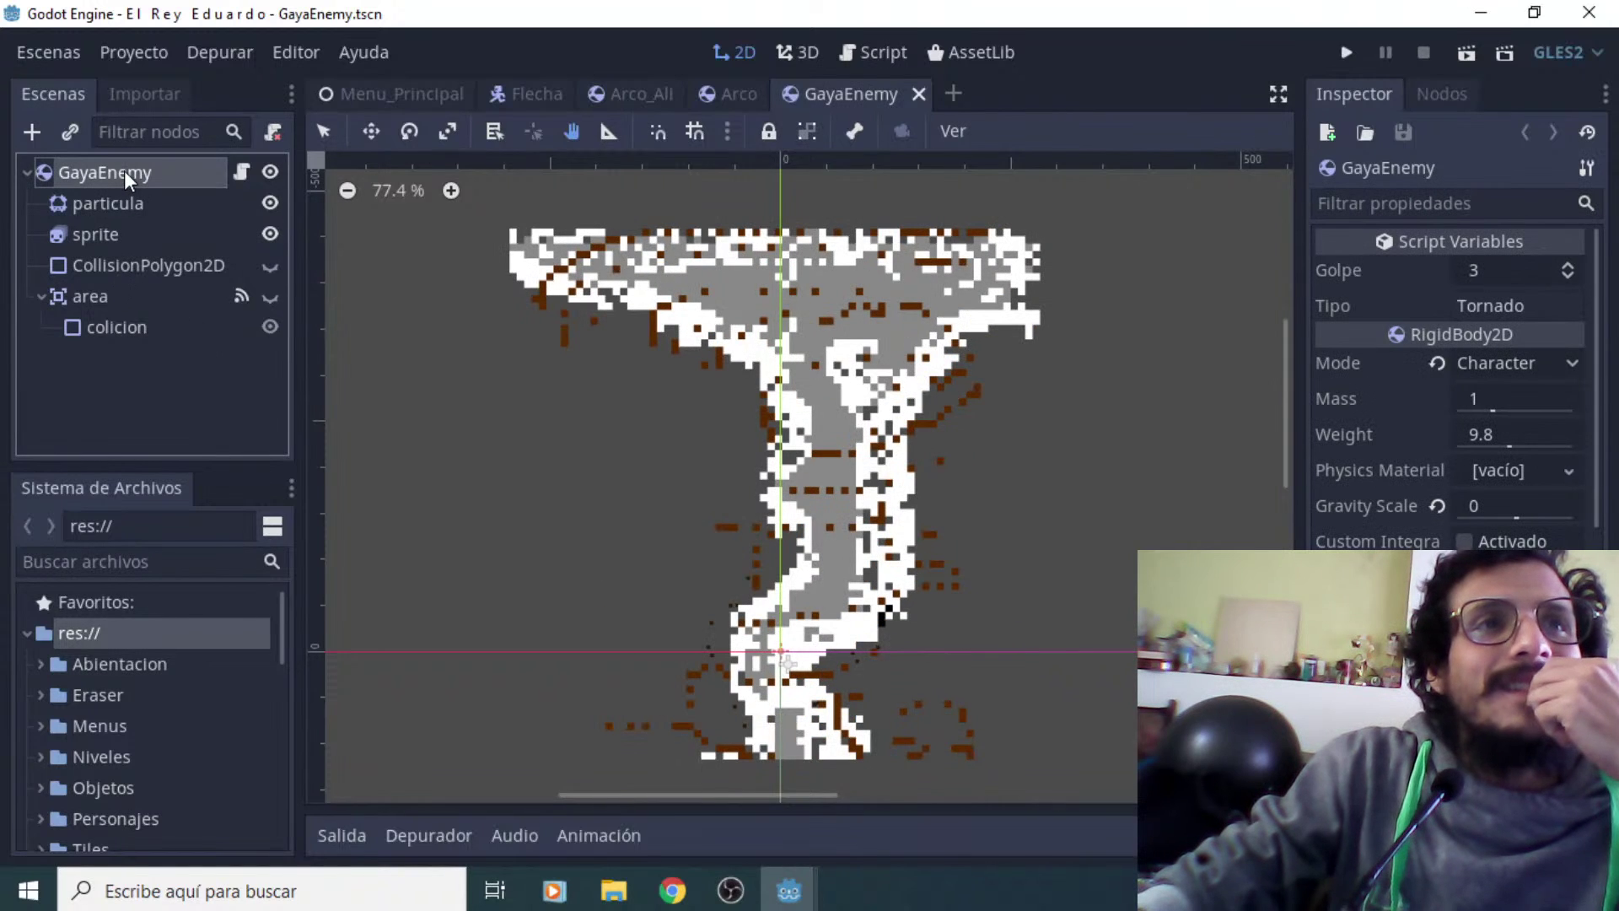
{"action": "left_click", "coordinate": [100, 233]}
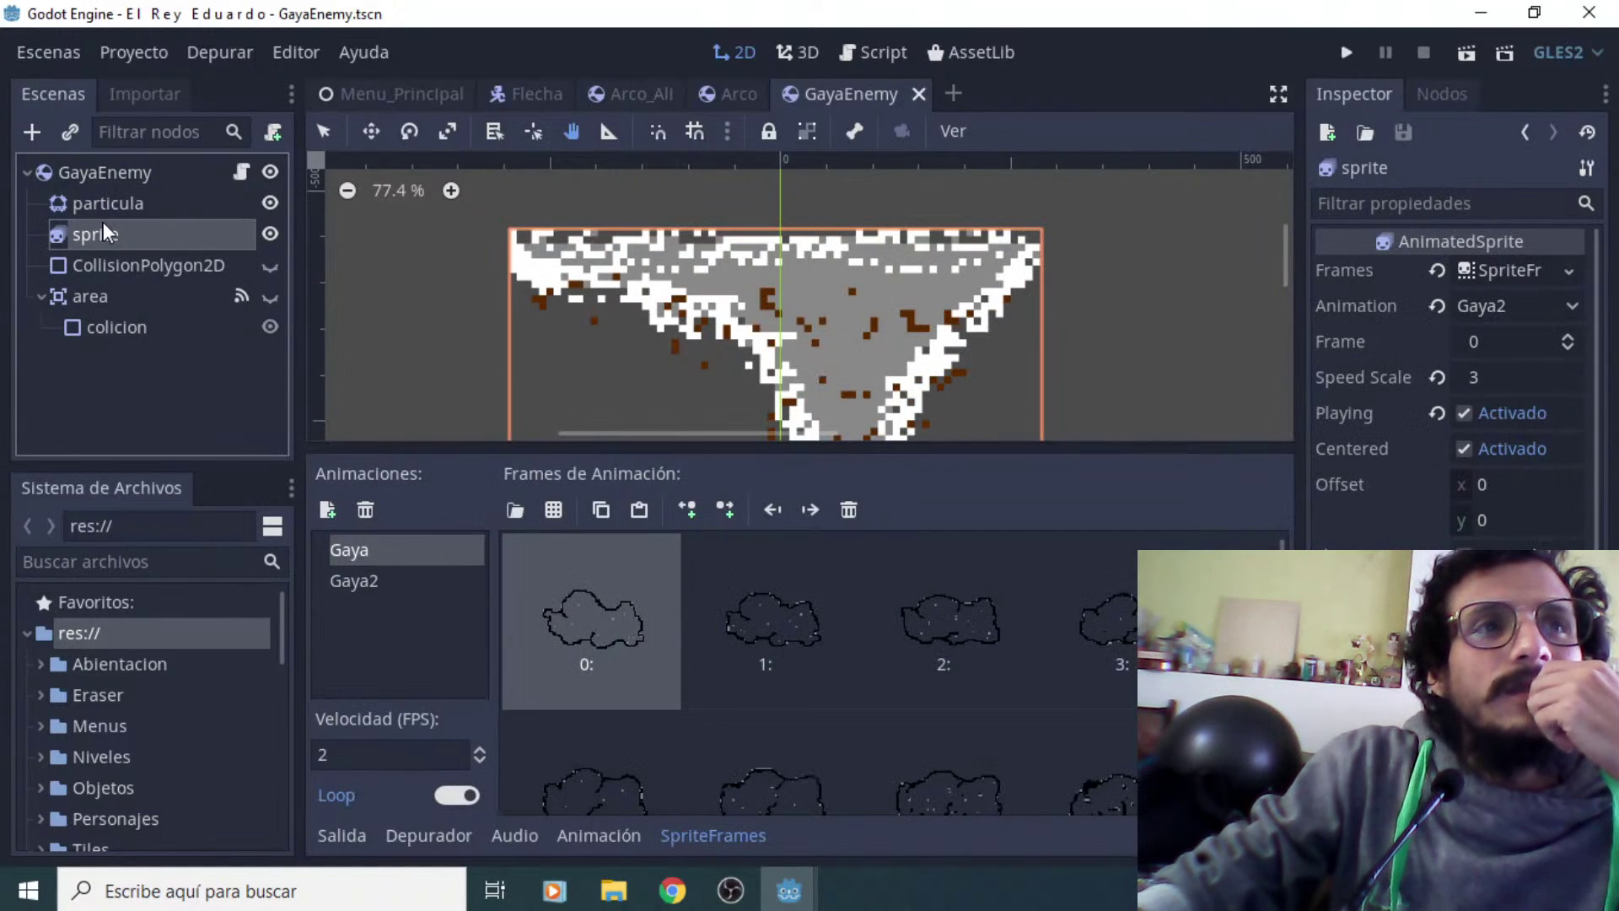
{"action": "left_click", "coordinate": [371, 581]}
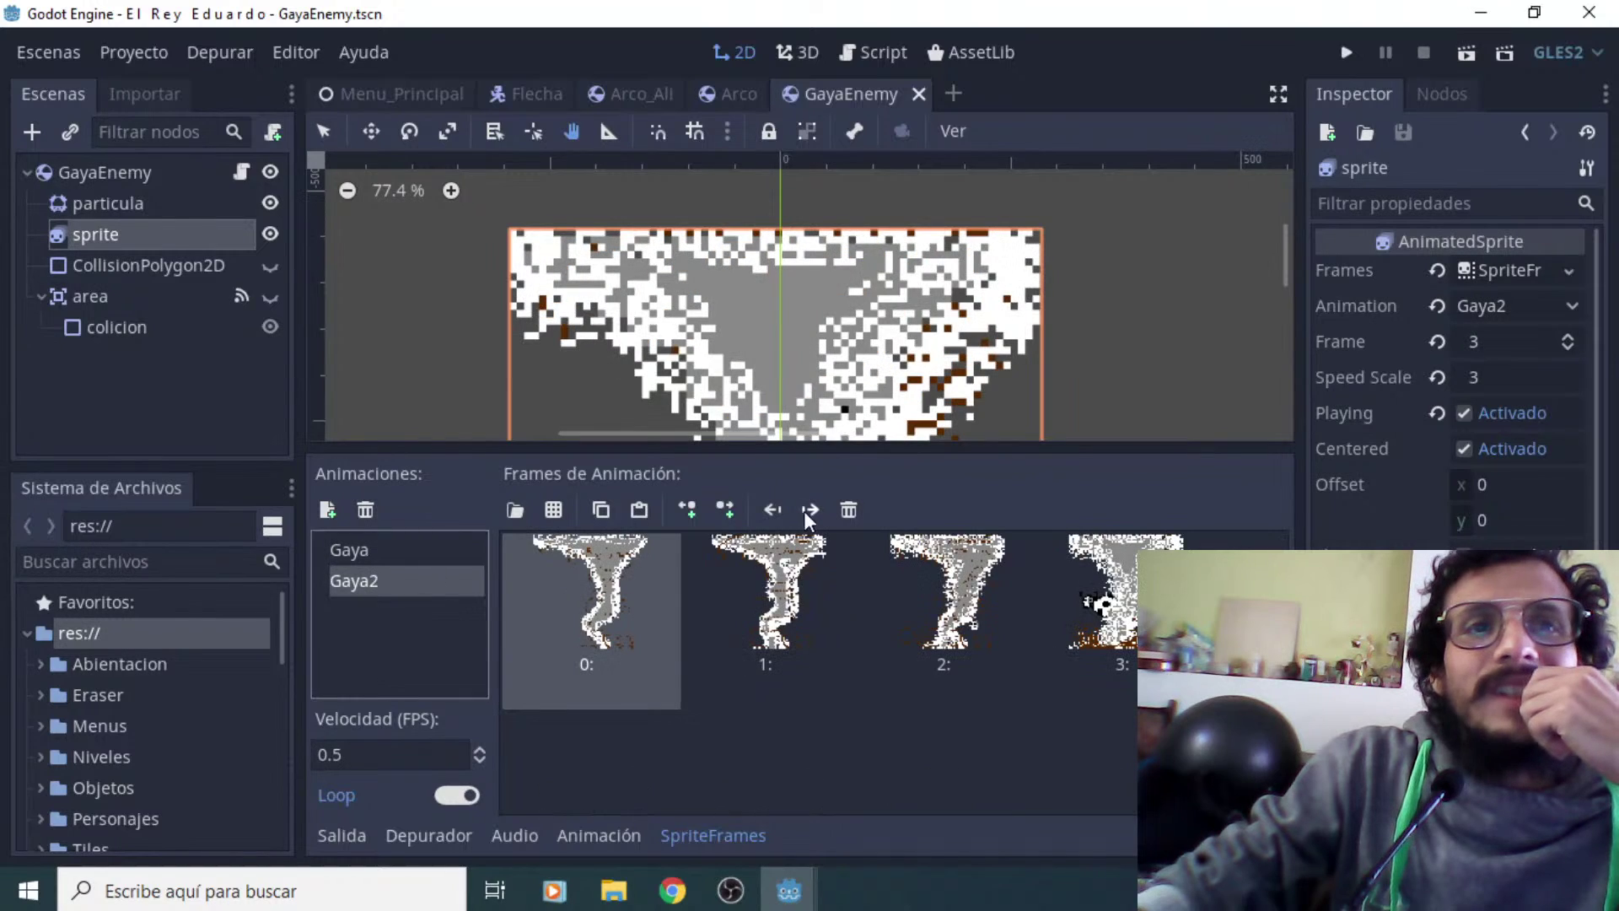
Show the Gaya frames of the sprite node, set its animation to Gaya, and examine the animated cloud up close in the 2D view
{"action": "left_click", "coordinate": [376, 547]}
{"action": "left_click", "coordinate": [1545, 310]}
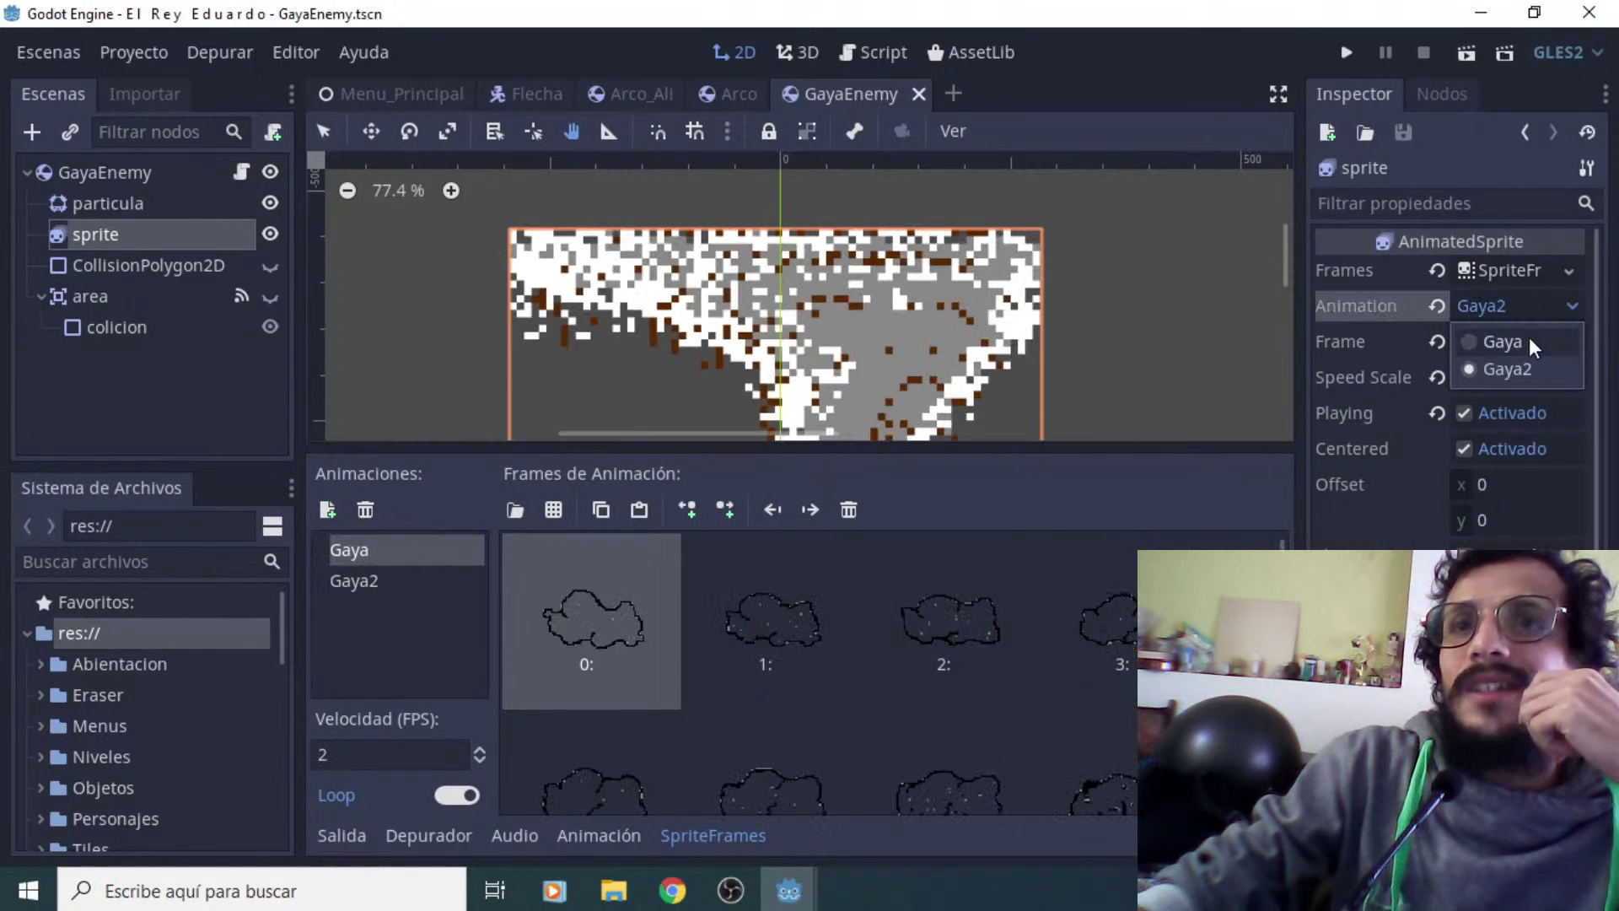
{"action": "left_click", "coordinate": [1505, 339]}
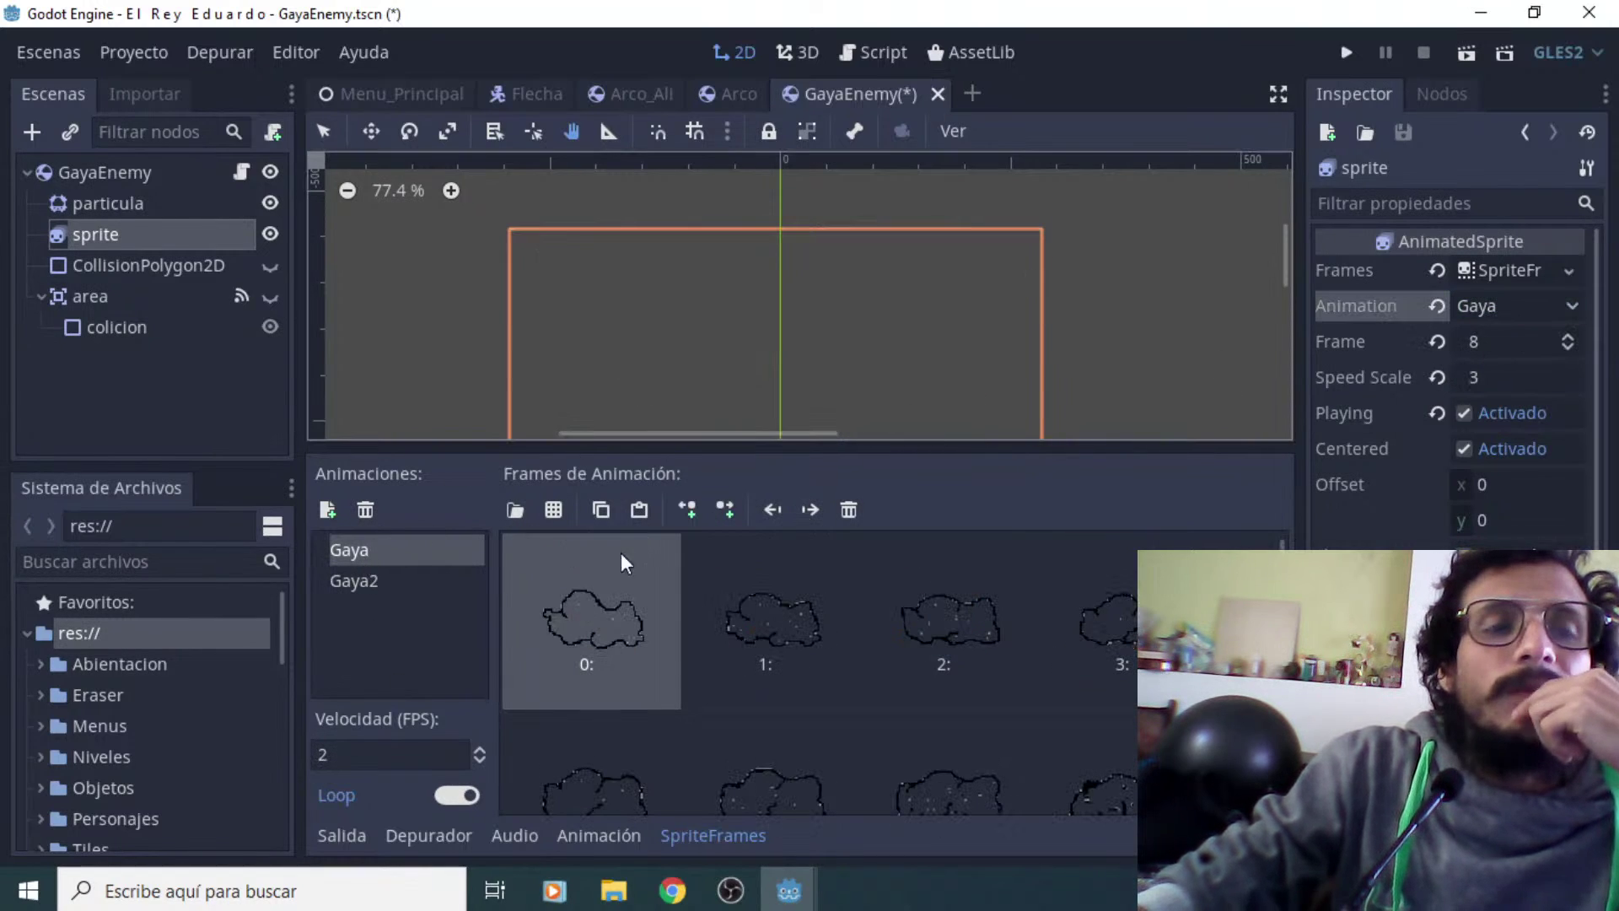
{"action": "left_click", "coordinate": [118, 174]}
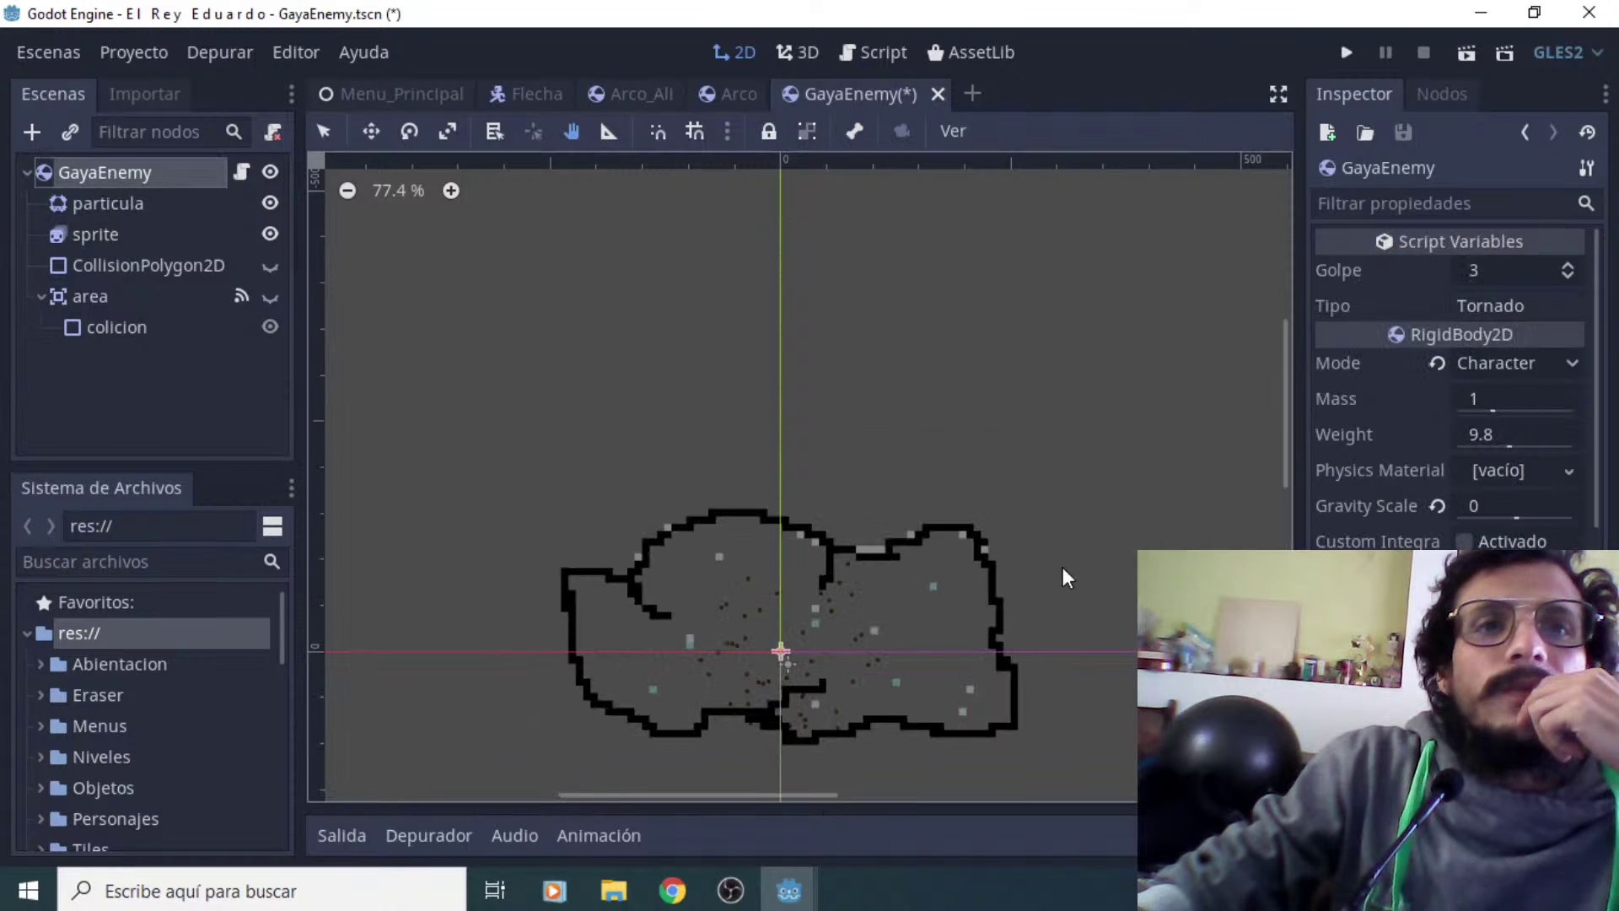
{"action": "scroll", "coordinate": [1086, 578], "scroll_direction": "up", "scroll_amount": 4}
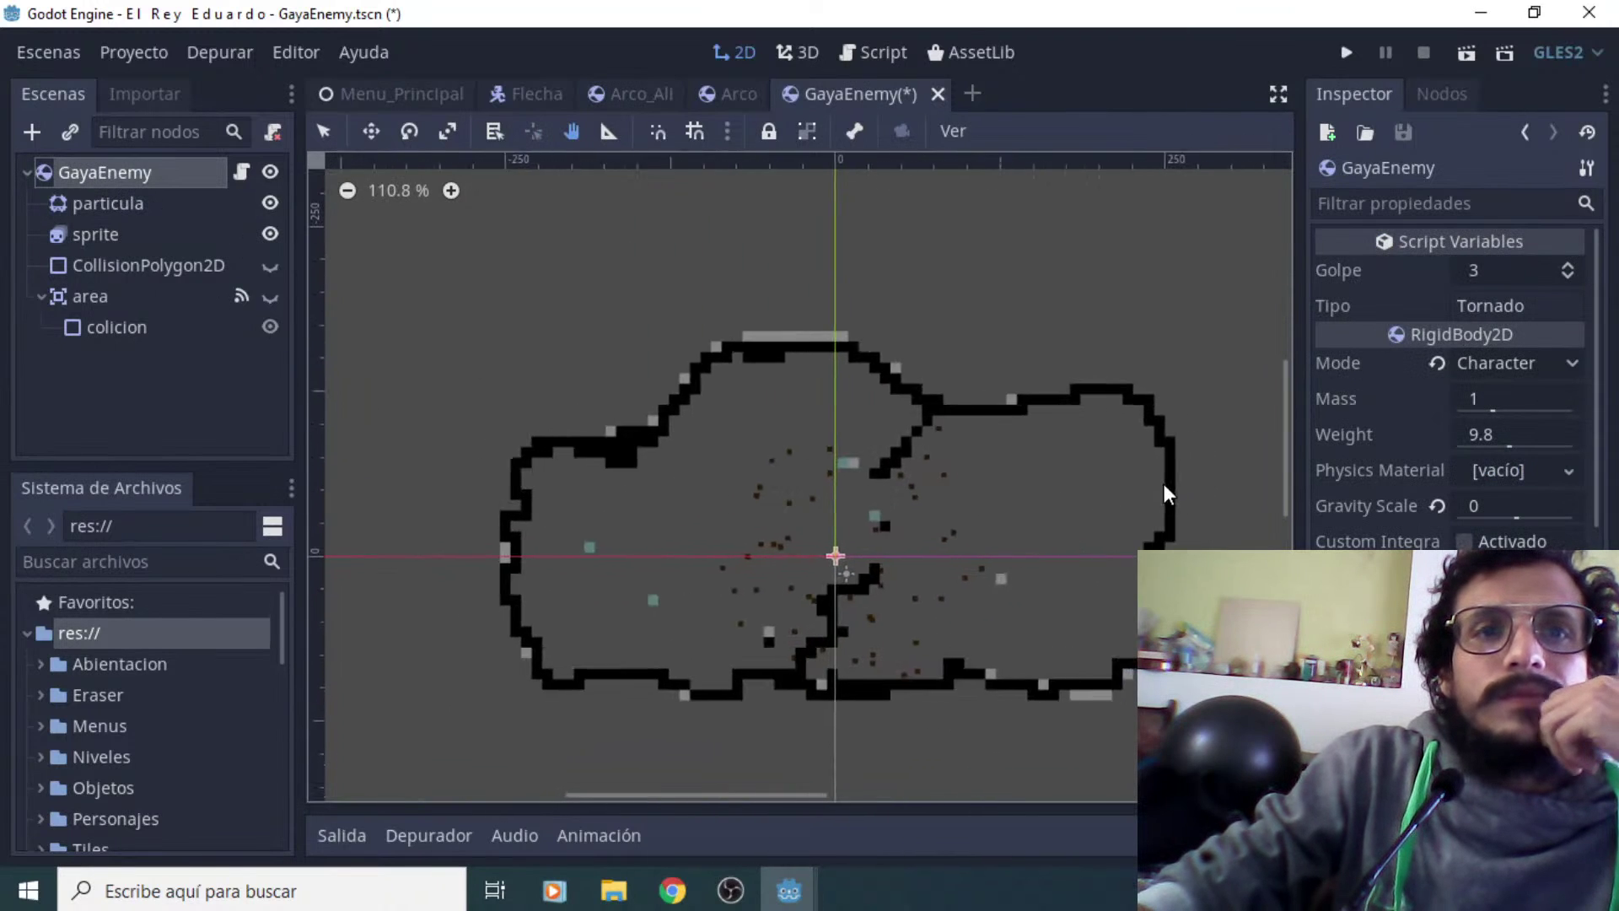
{"action": "scroll", "coordinate": [826, 645], "scroll_direction": "up", "scroll_amount": 1}
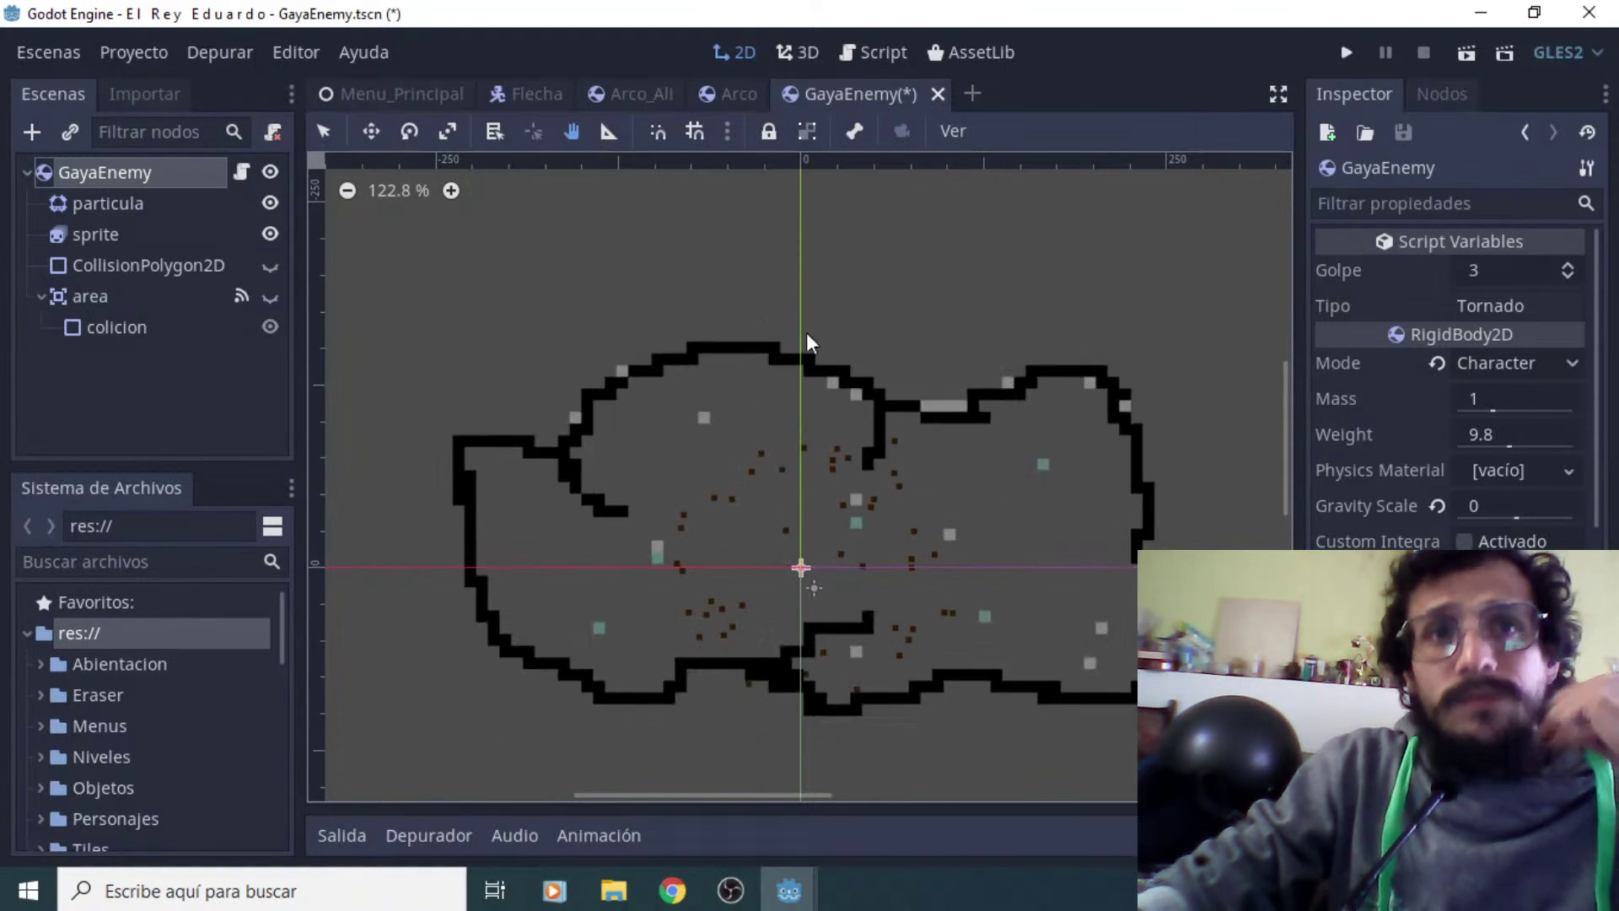
Glance at the Flecha and Menu_Principal scenes, and close the GayaEnemy scene without saving its changes
{"action": "left_click", "coordinate": [496, 95]}
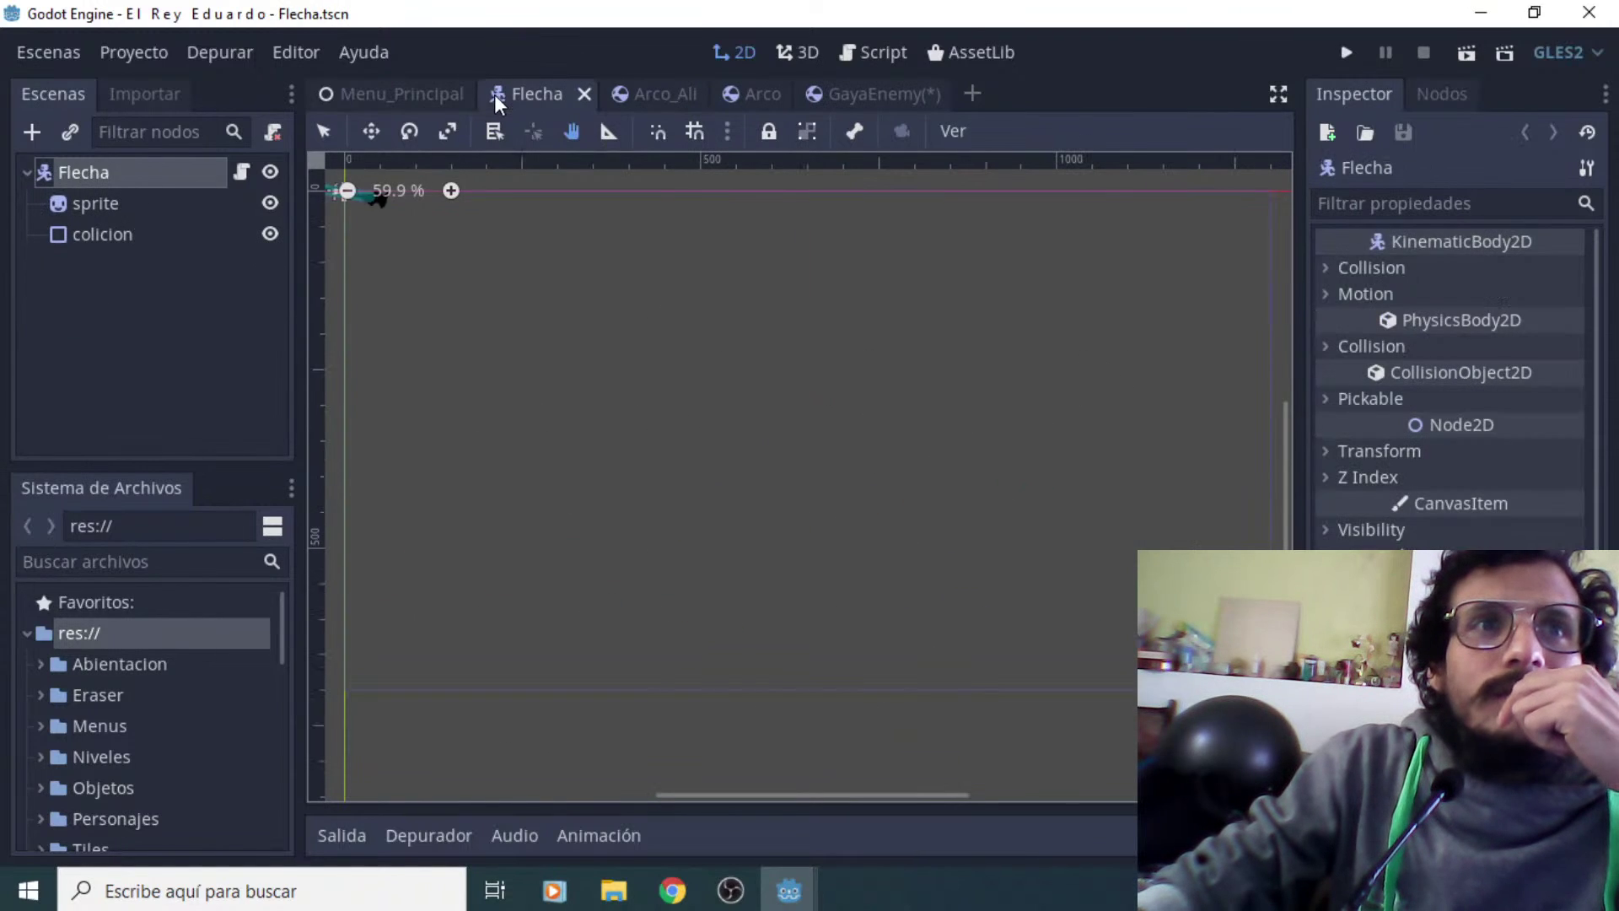
{"action": "left_click", "coordinate": [396, 96]}
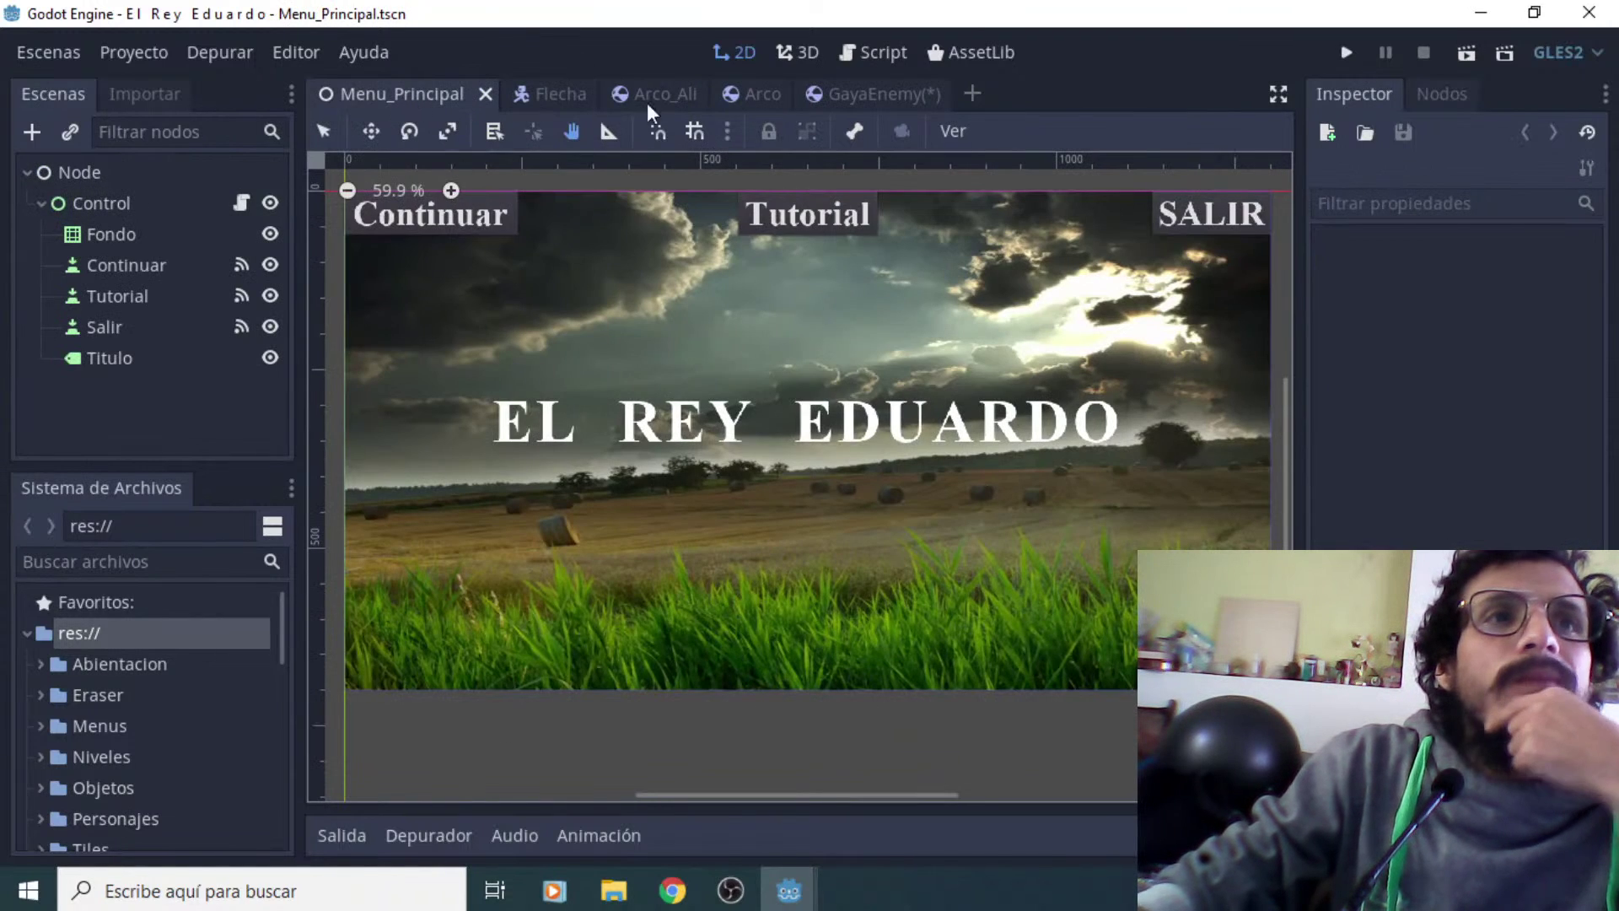
{"action": "left_click", "coordinate": [871, 92]}
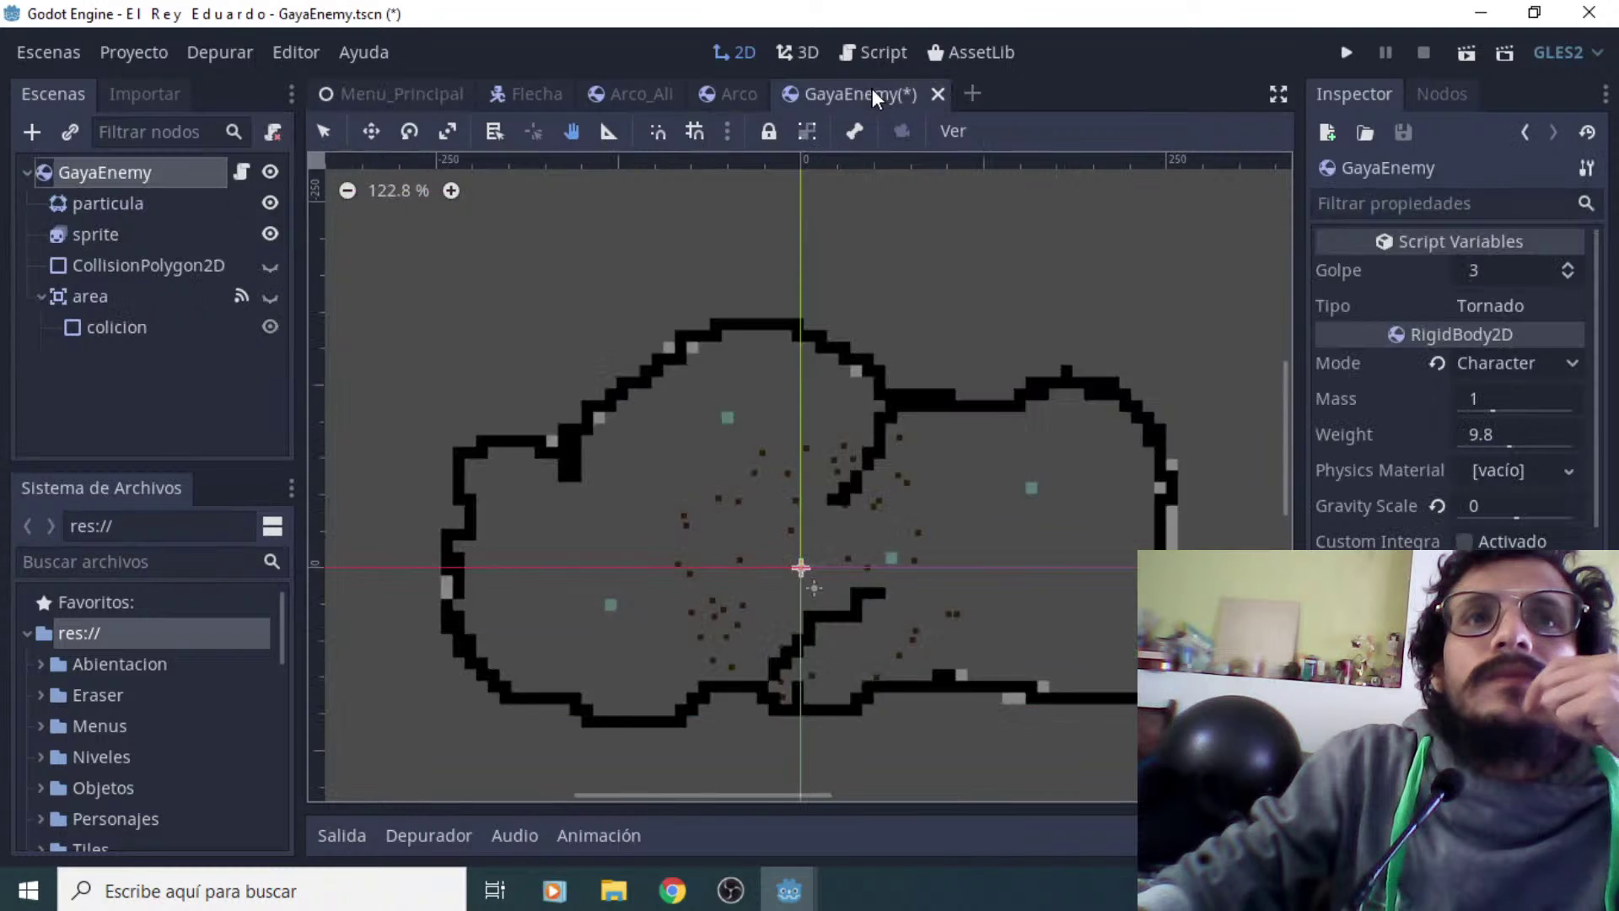
{"action": "left_click", "coordinate": [937, 93]}
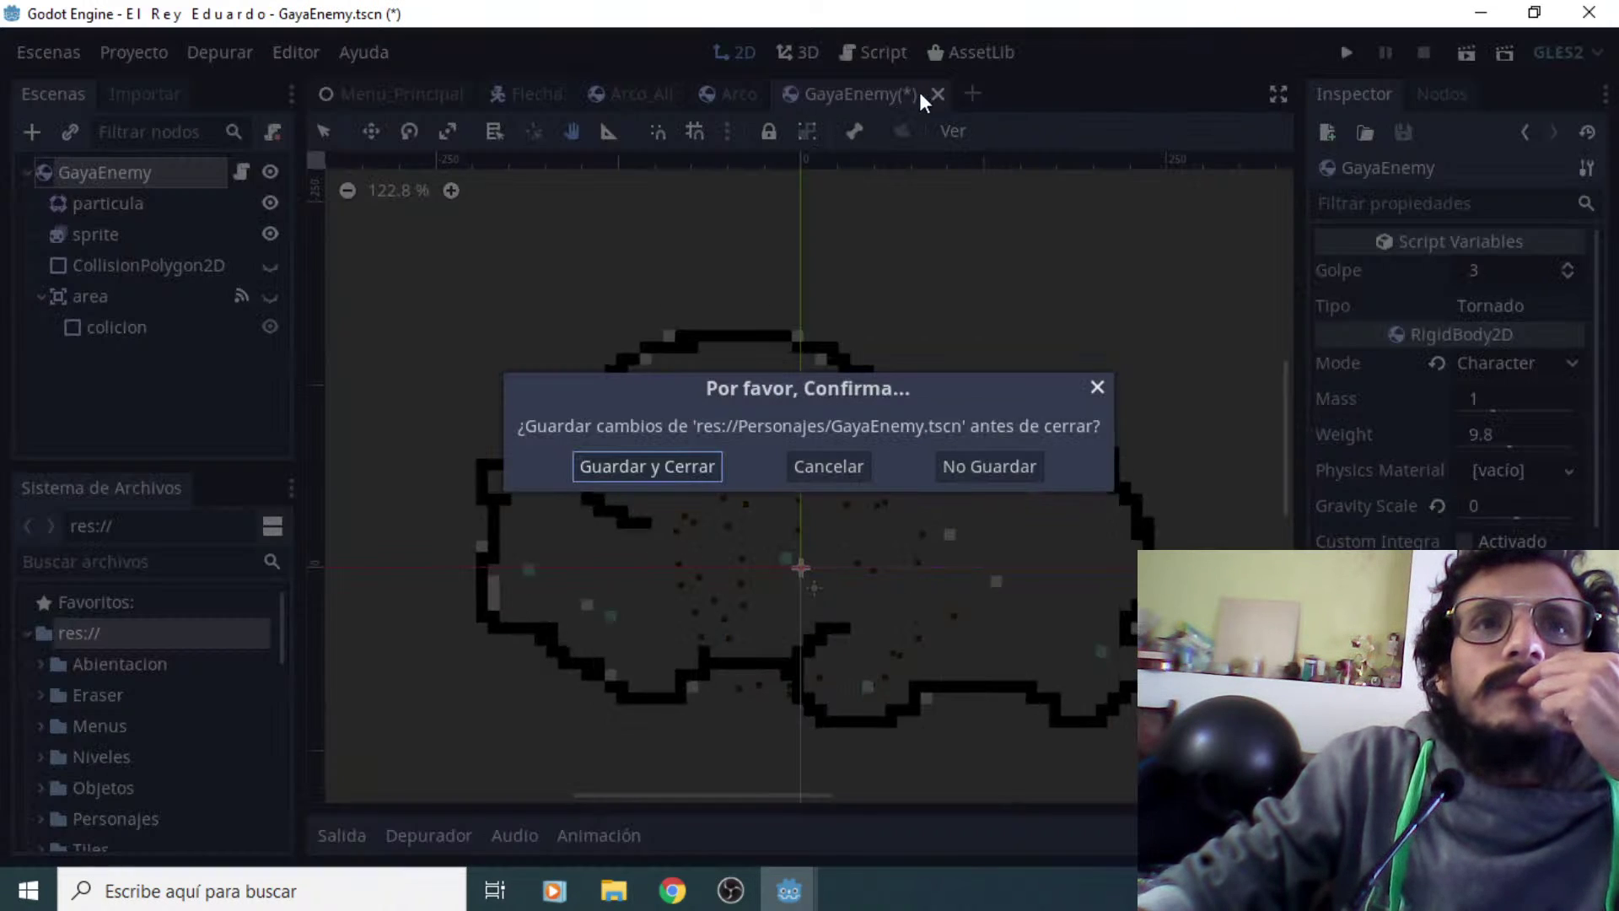
{"action": "left_click", "coordinate": [990, 466]}
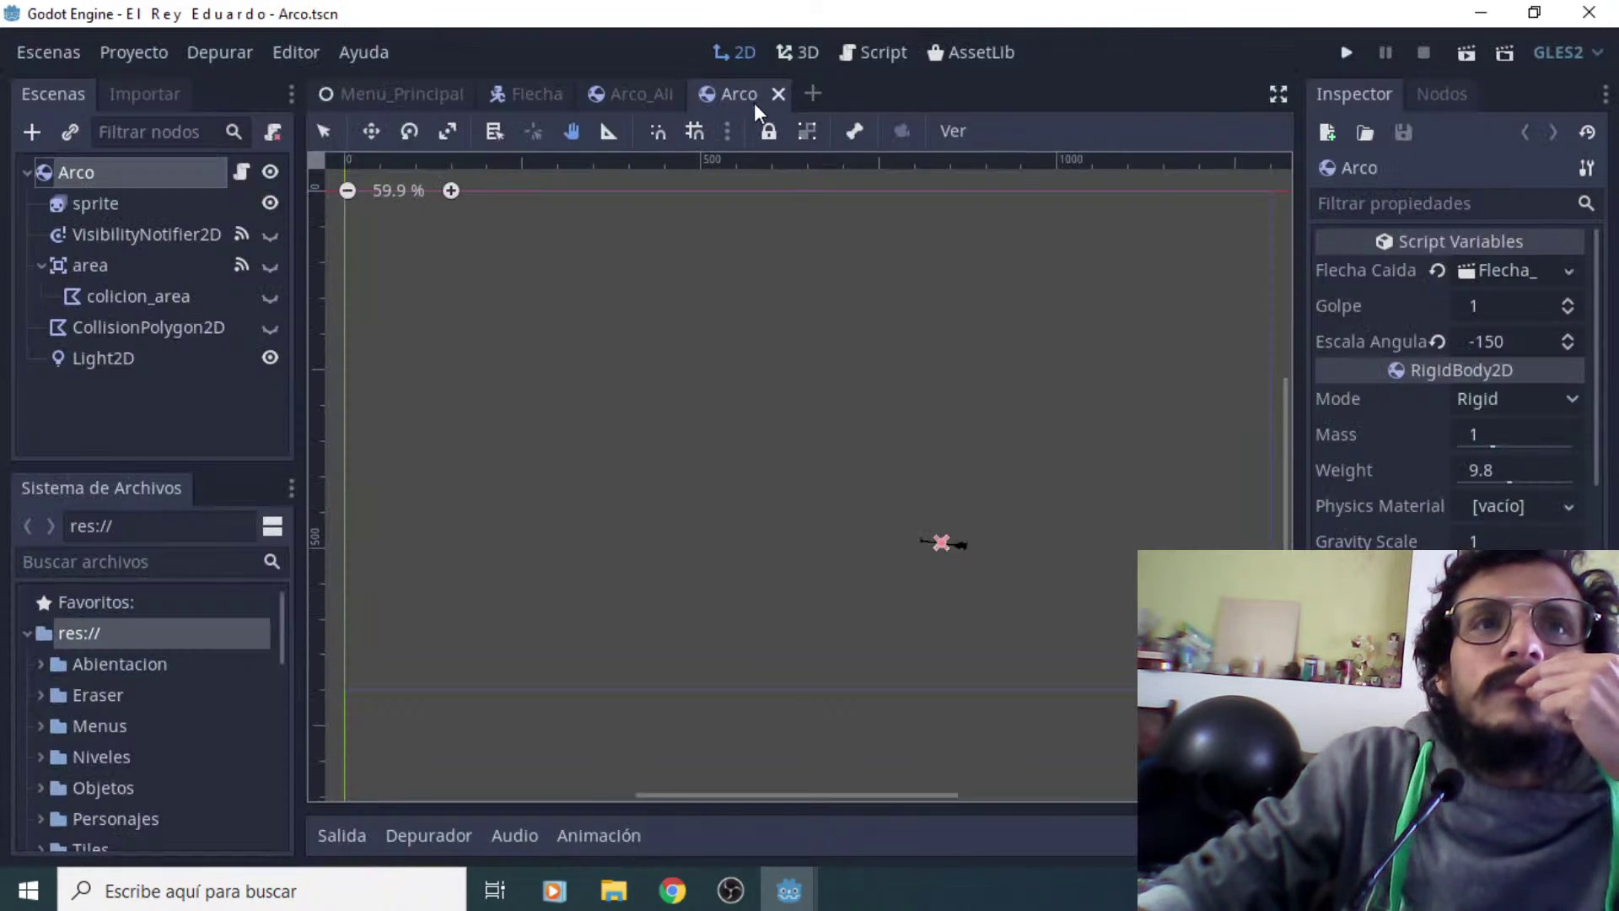
Examine the arrow in the Arco scene up close and read through its Arco.gd script
{"action": "scroll", "coordinate": [965, 594], "scroll_direction": "up", "scroll_amount": 12}
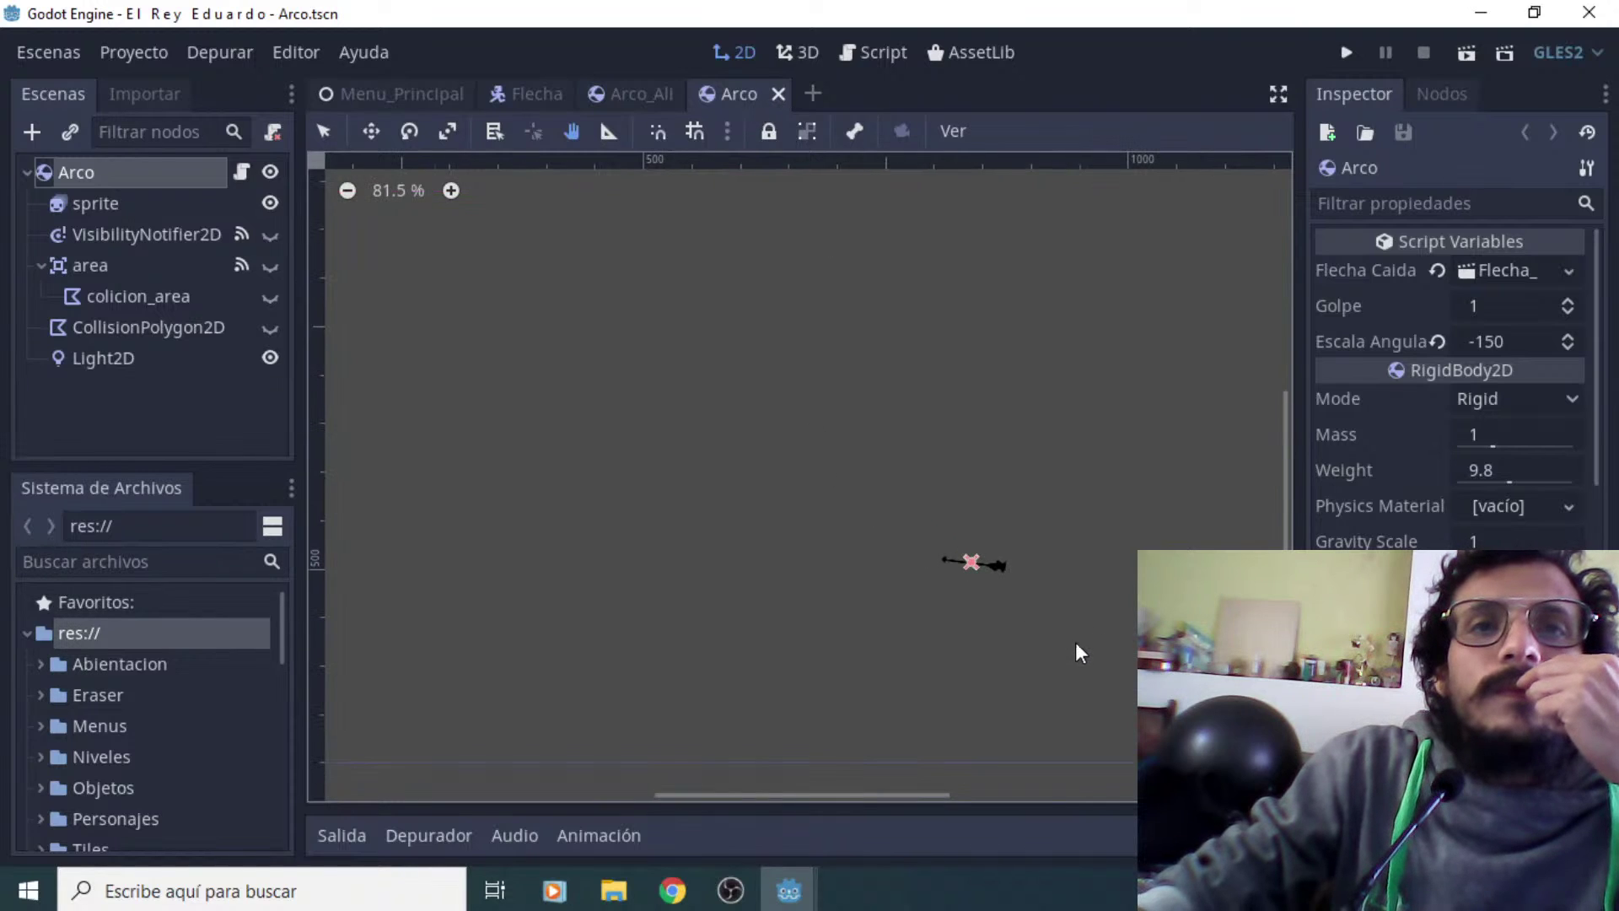
{"action": "left_click", "coordinate": [241, 172]}
{"action": "scroll", "coordinate": [810, 411], "scroll_direction": "down", "scroll_amount": 6}
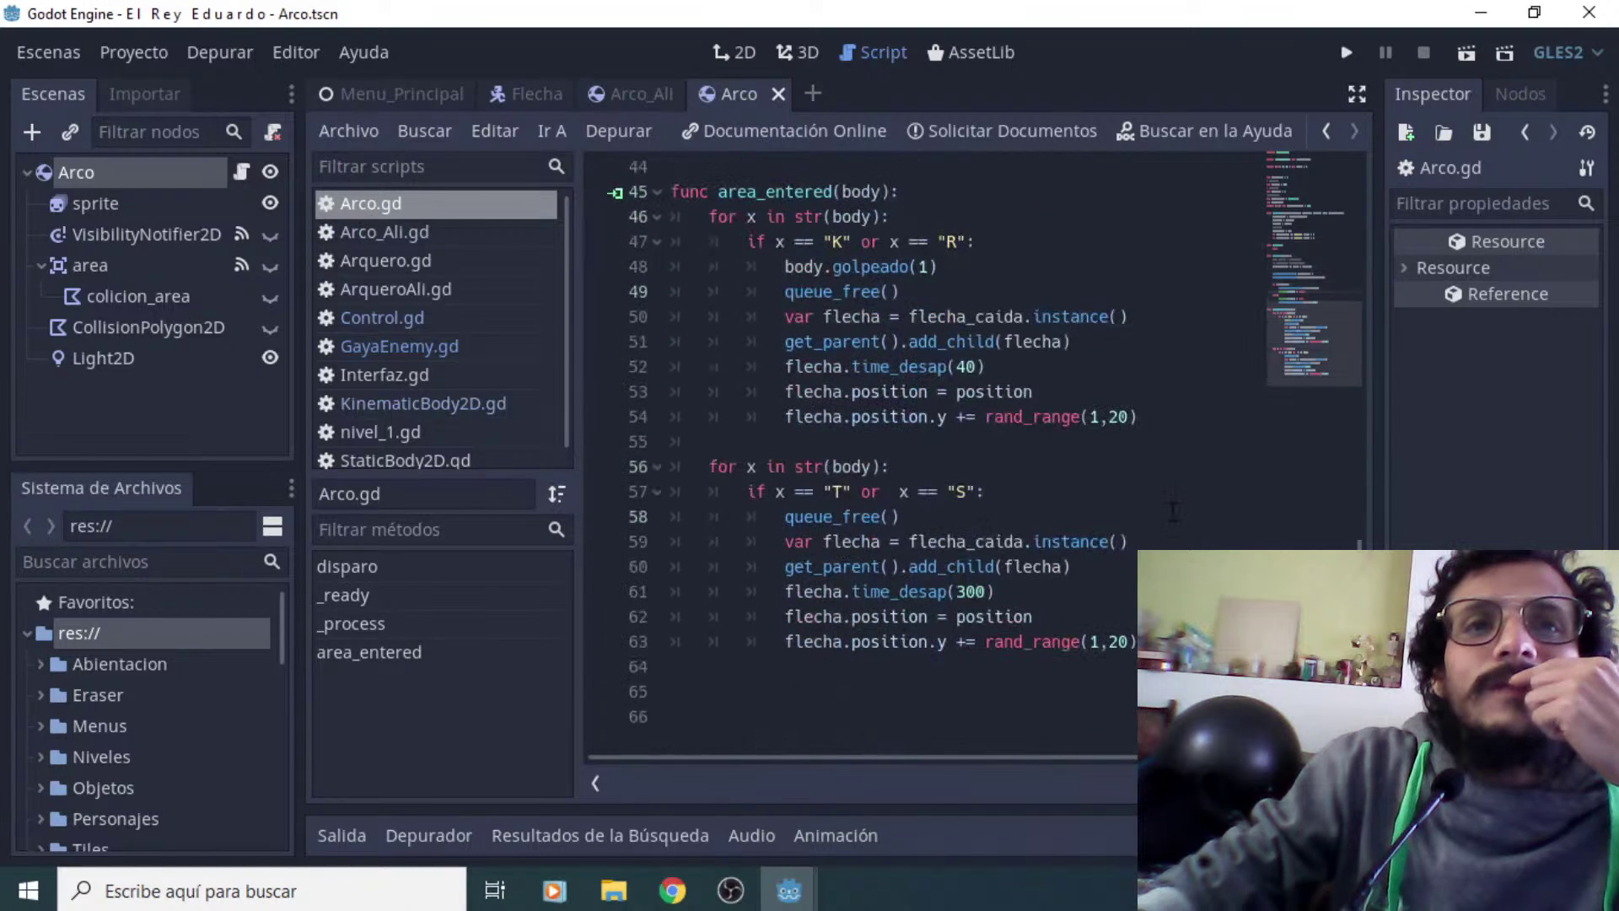
{"action": "scroll", "coordinate": [809, 411], "scroll_direction": "up", "scroll_amount": 6}
{"action": "scroll", "coordinate": [811, 413], "scroll_direction": "up", "scroll_amount": 2}
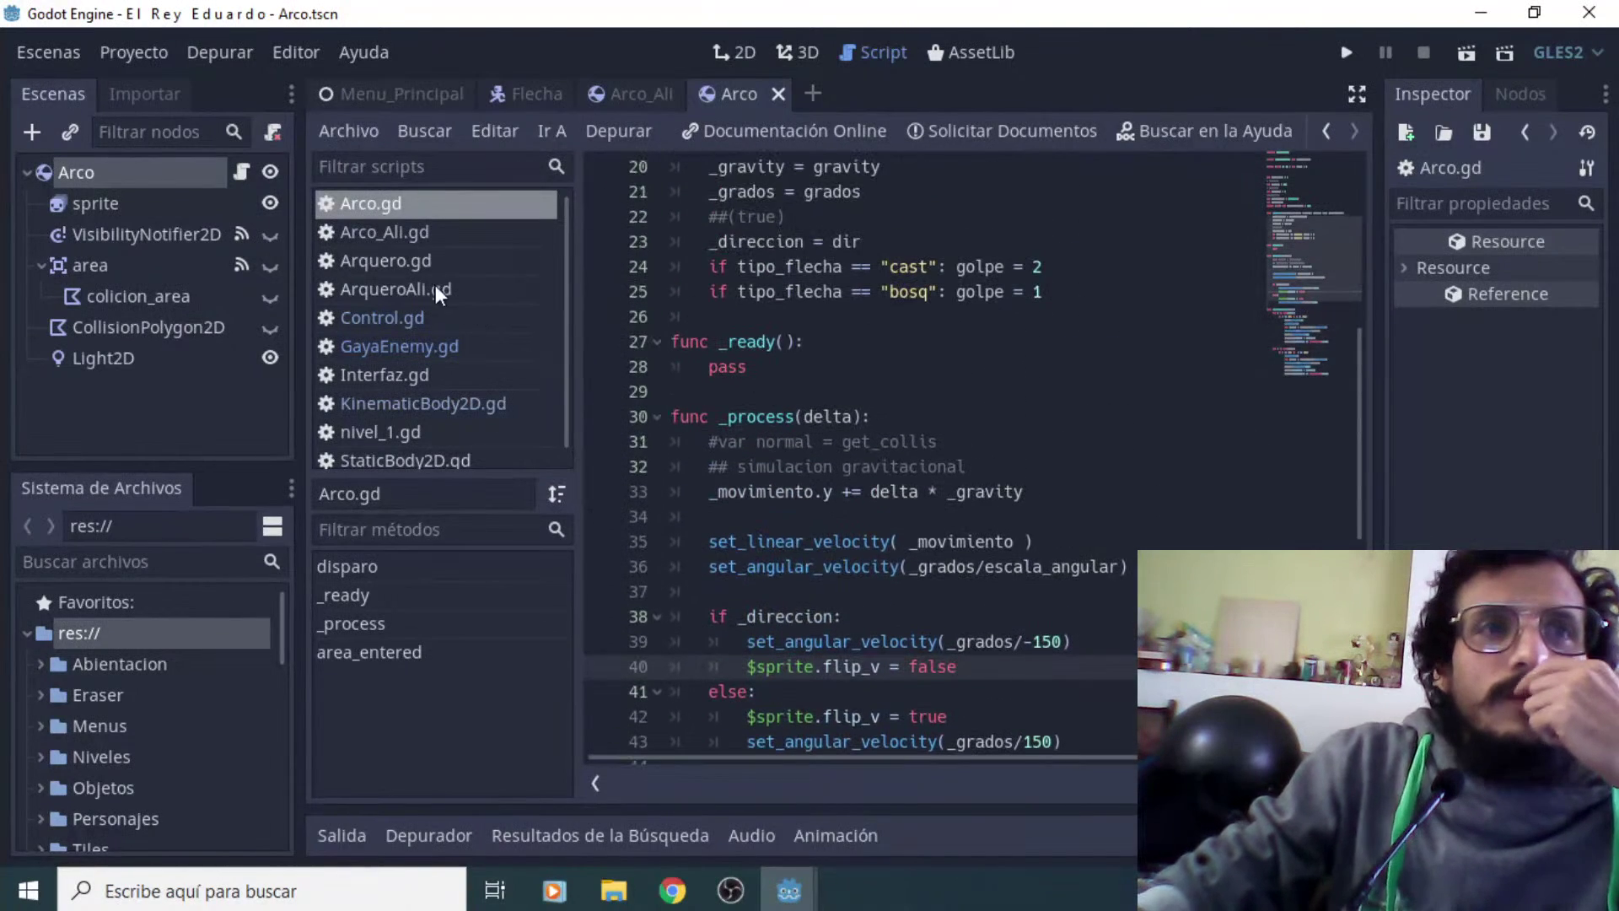
Close the Arco, Arco_Ali and Flecha scenes, leaving only Menu_Principal open
{"action": "left_click", "coordinate": [776, 93]}
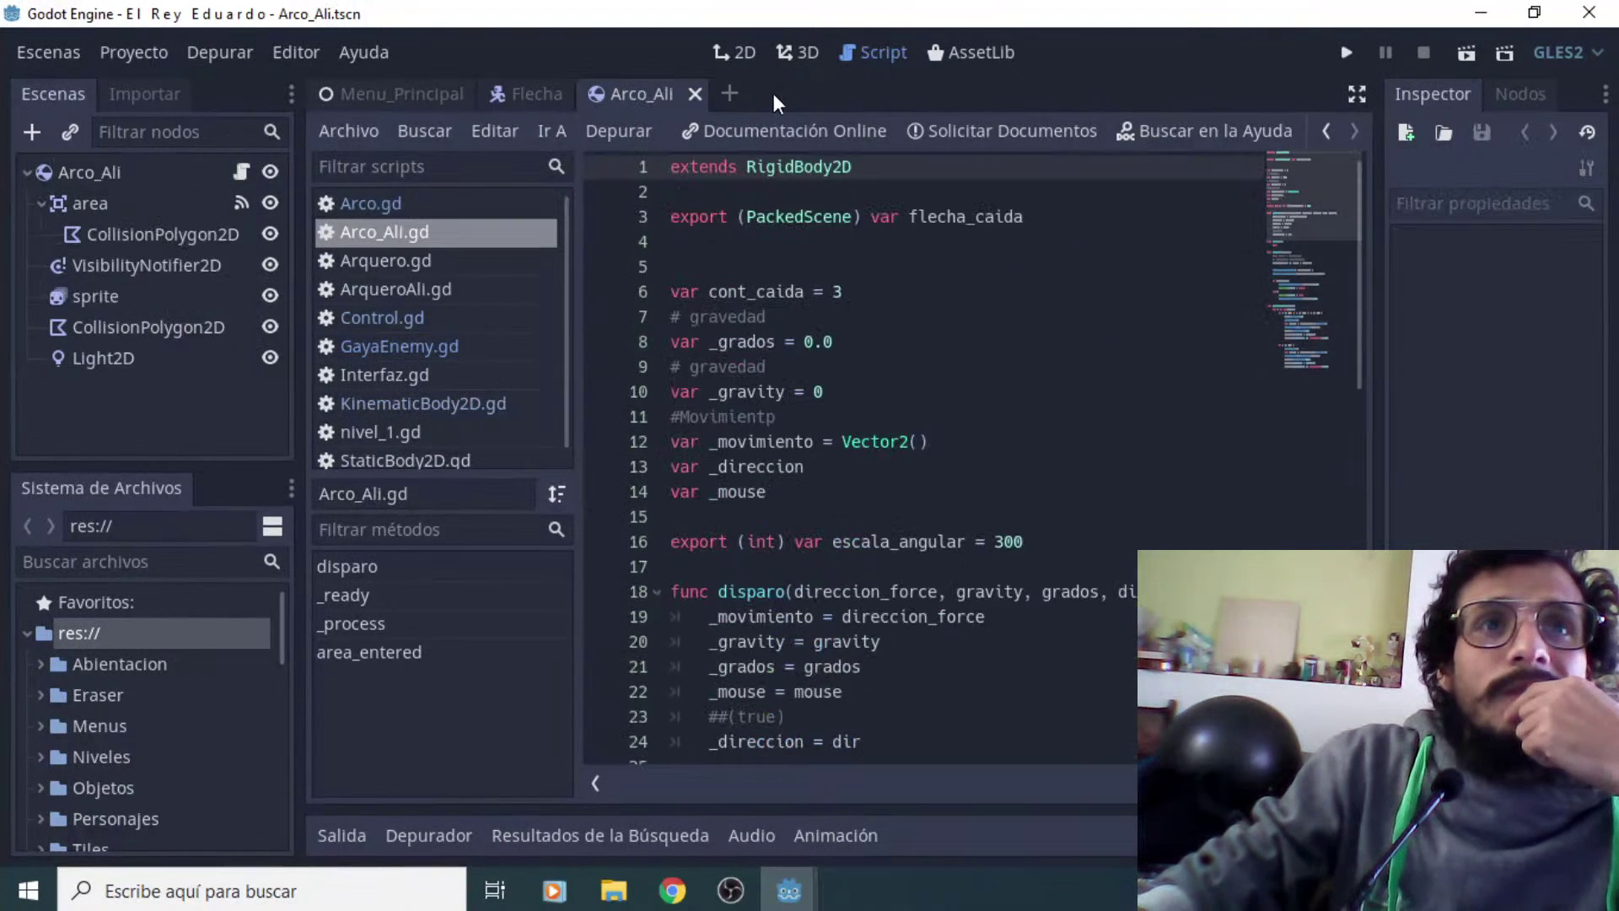
{"action": "left_click", "coordinate": [693, 94]}
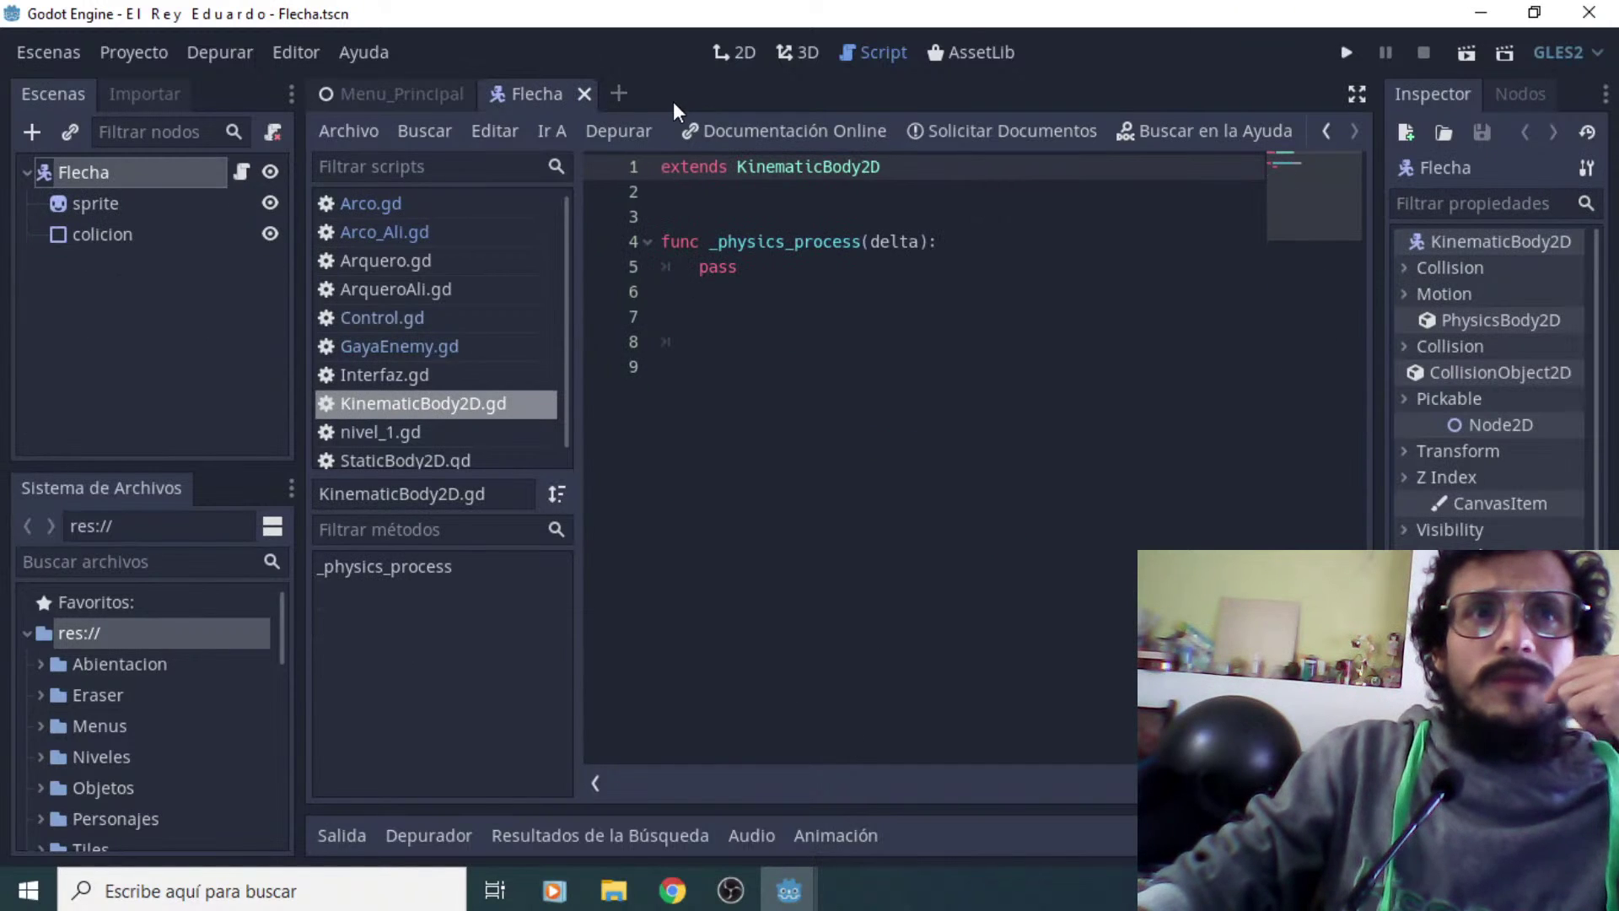
{"action": "left_click", "coordinate": [589, 94]}
{"action": "left_click", "coordinate": [519, 94]}
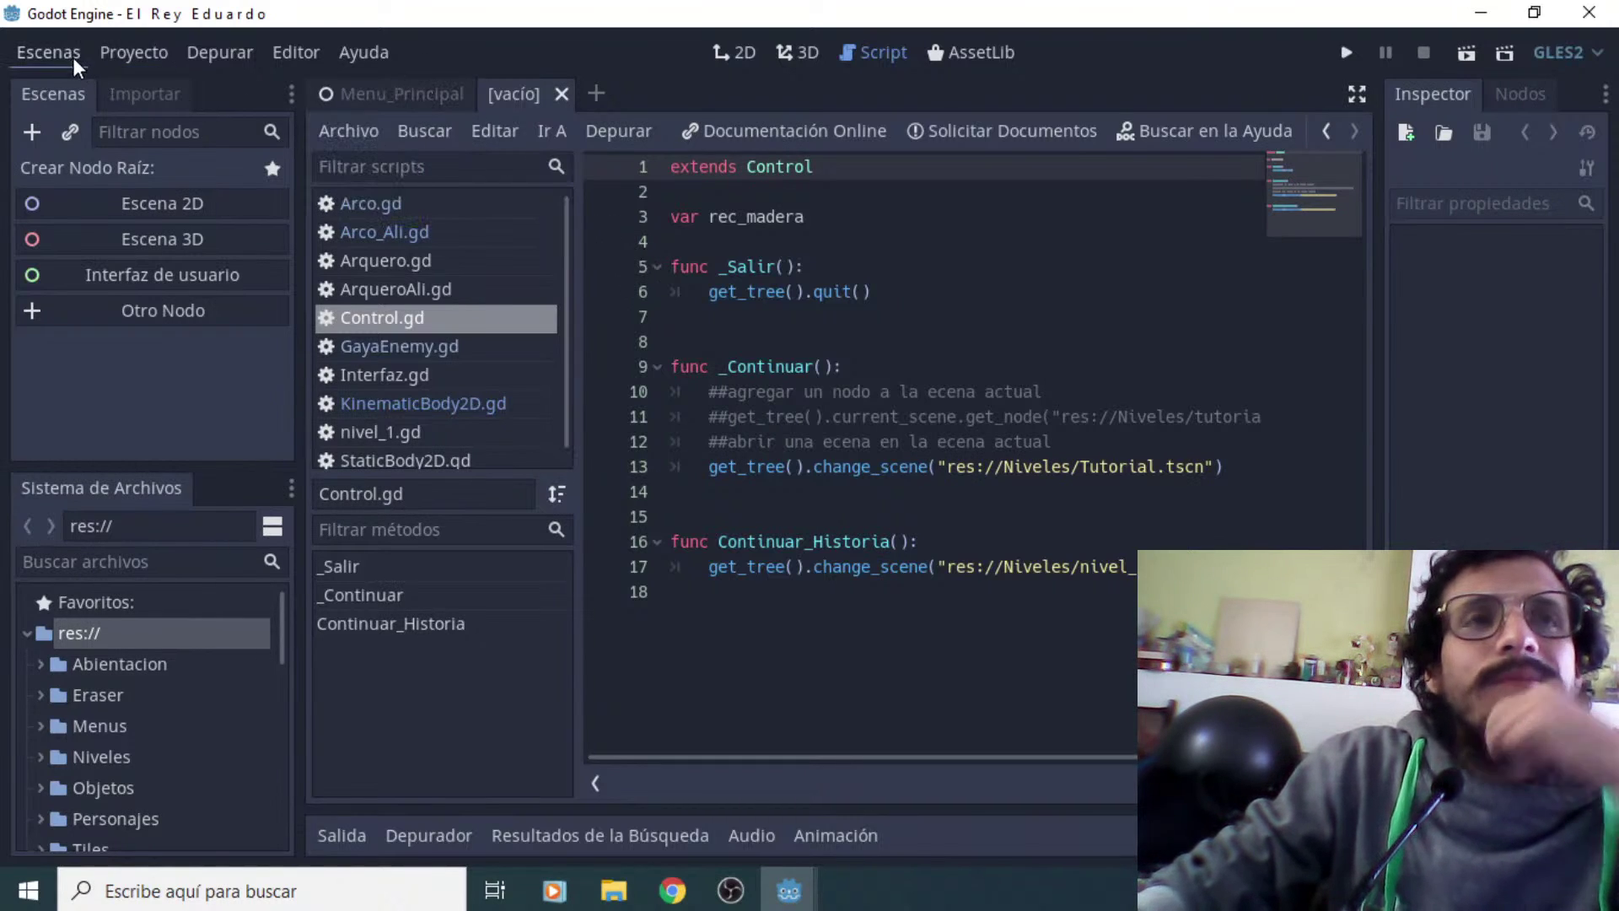
{"action": "left_click", "coordinate": [49, 51]}
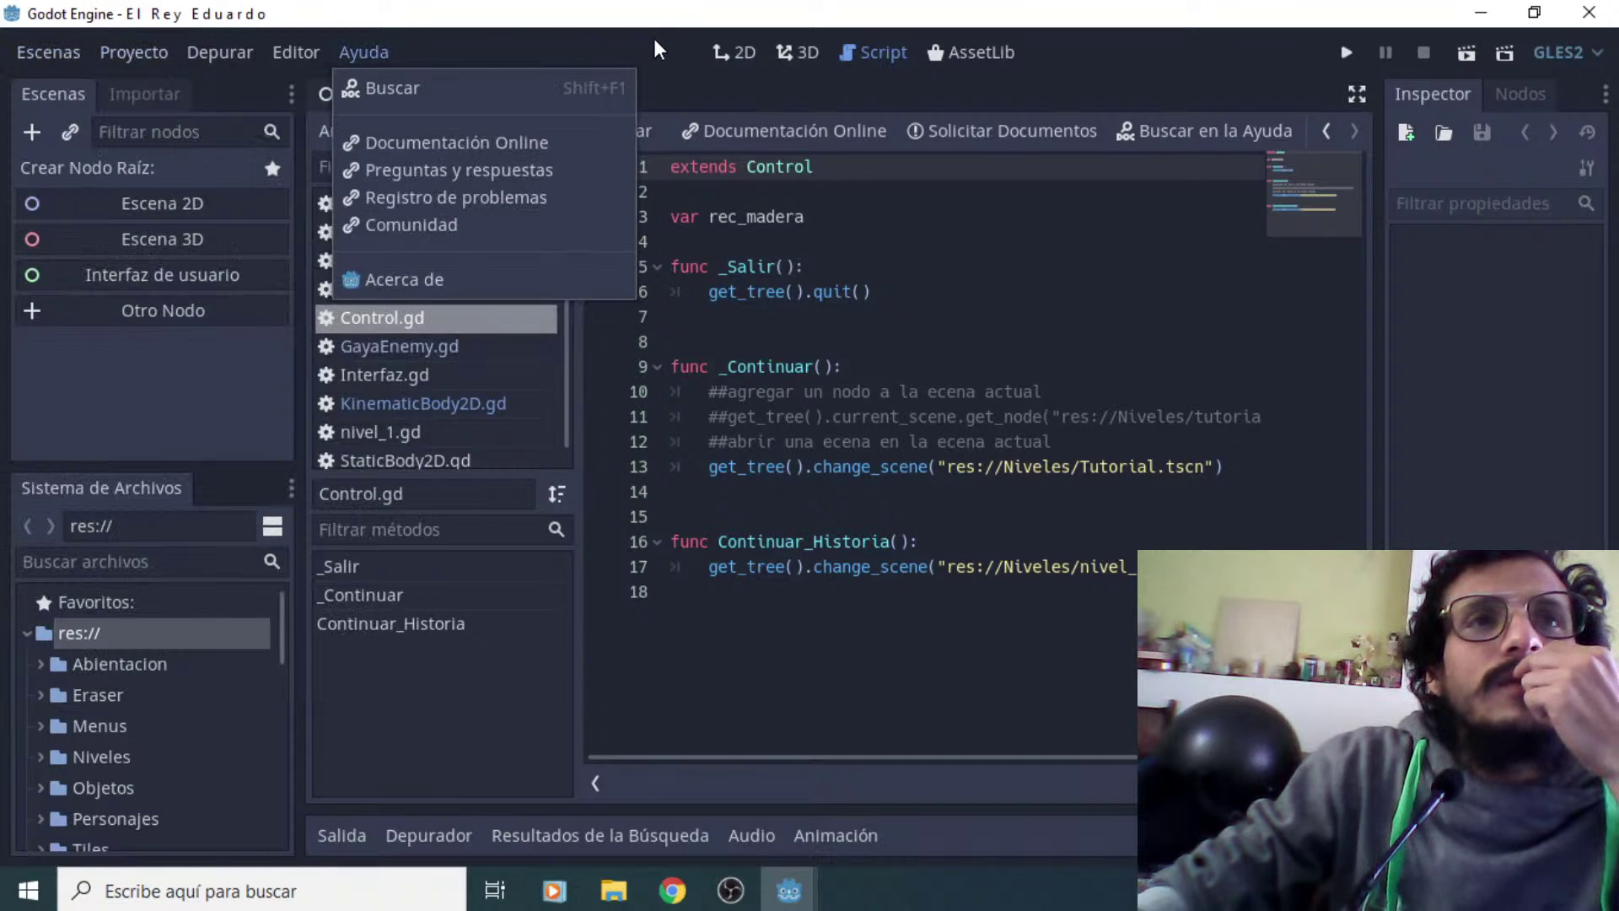
{"action": "left_click", "coordinate": [655, 42]}
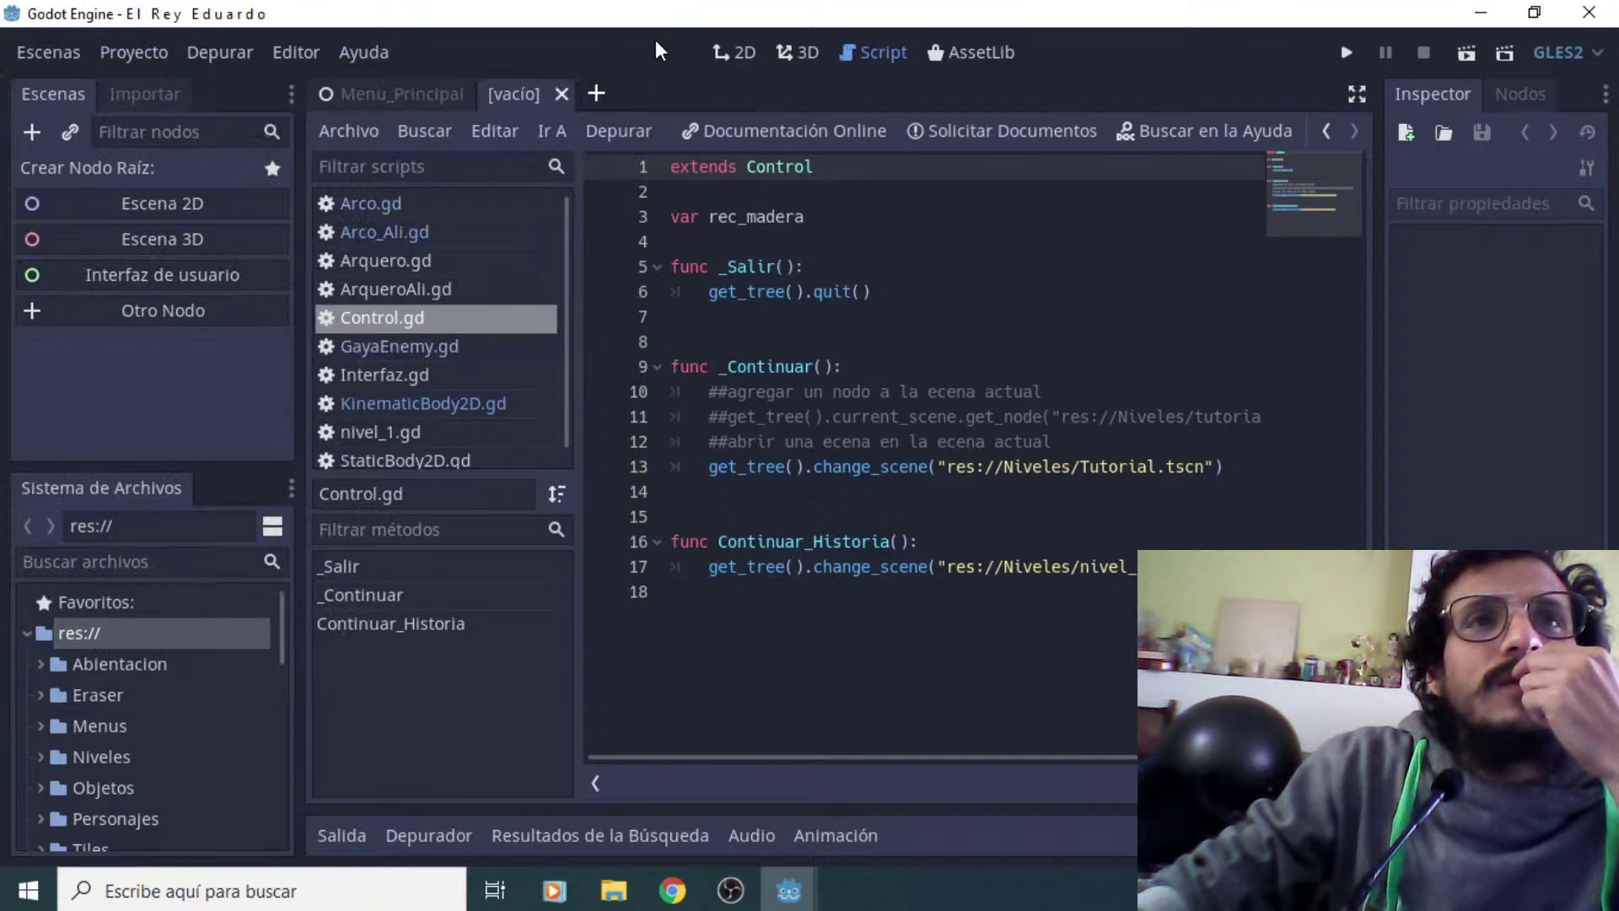
{"action": "left_click", "coordinate": [597, 93]}
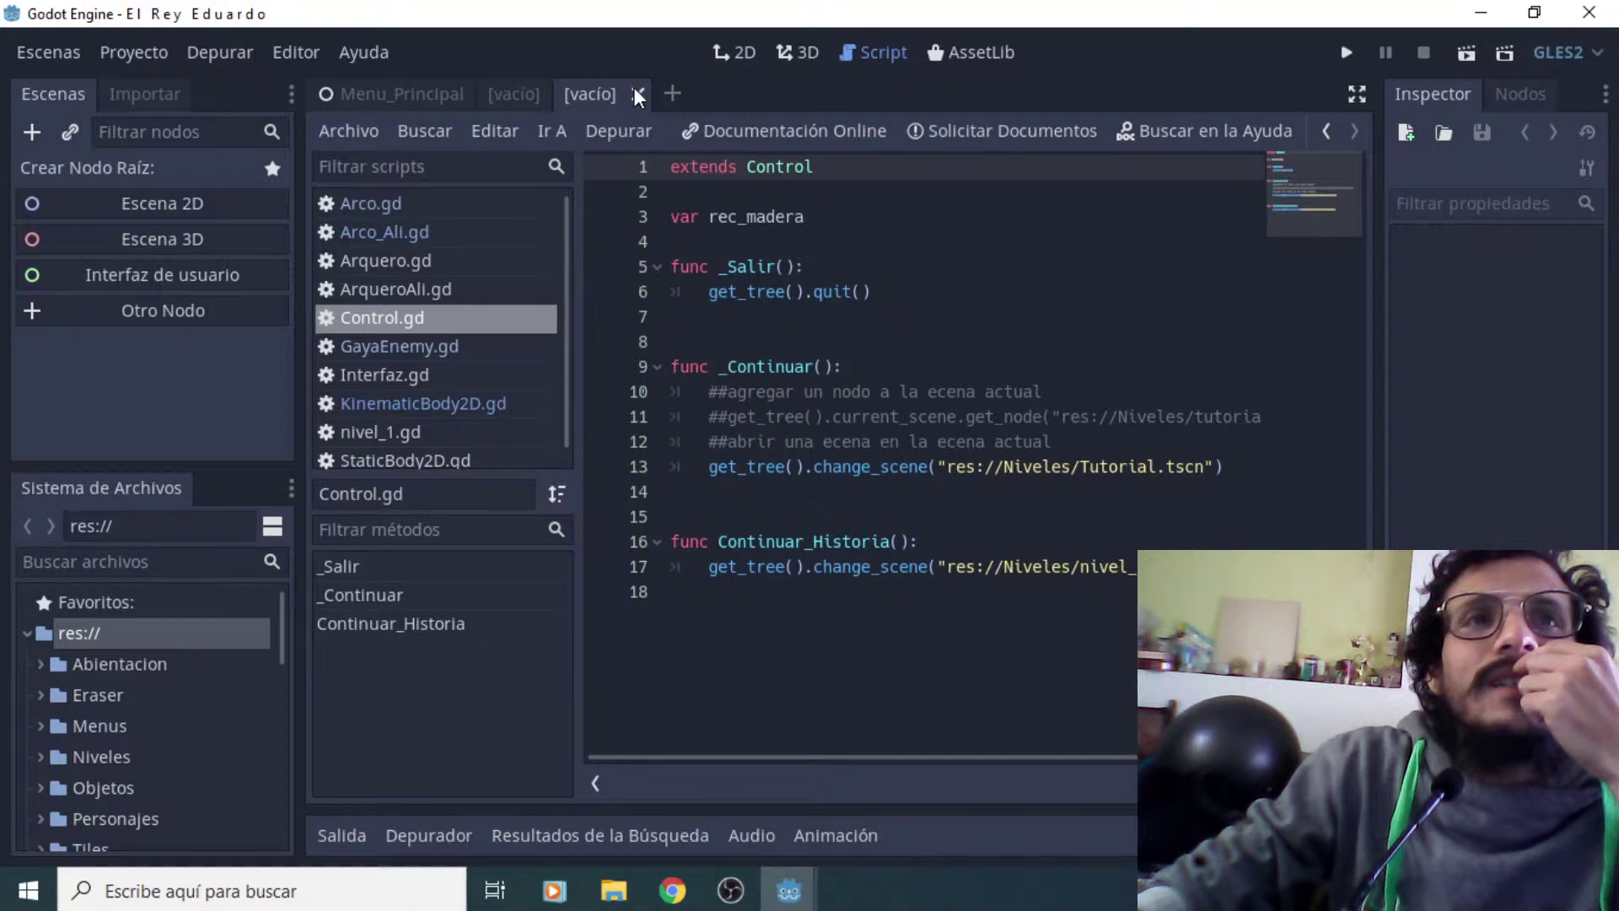
{"action": "left_click", "coordinate": [637, 94]}
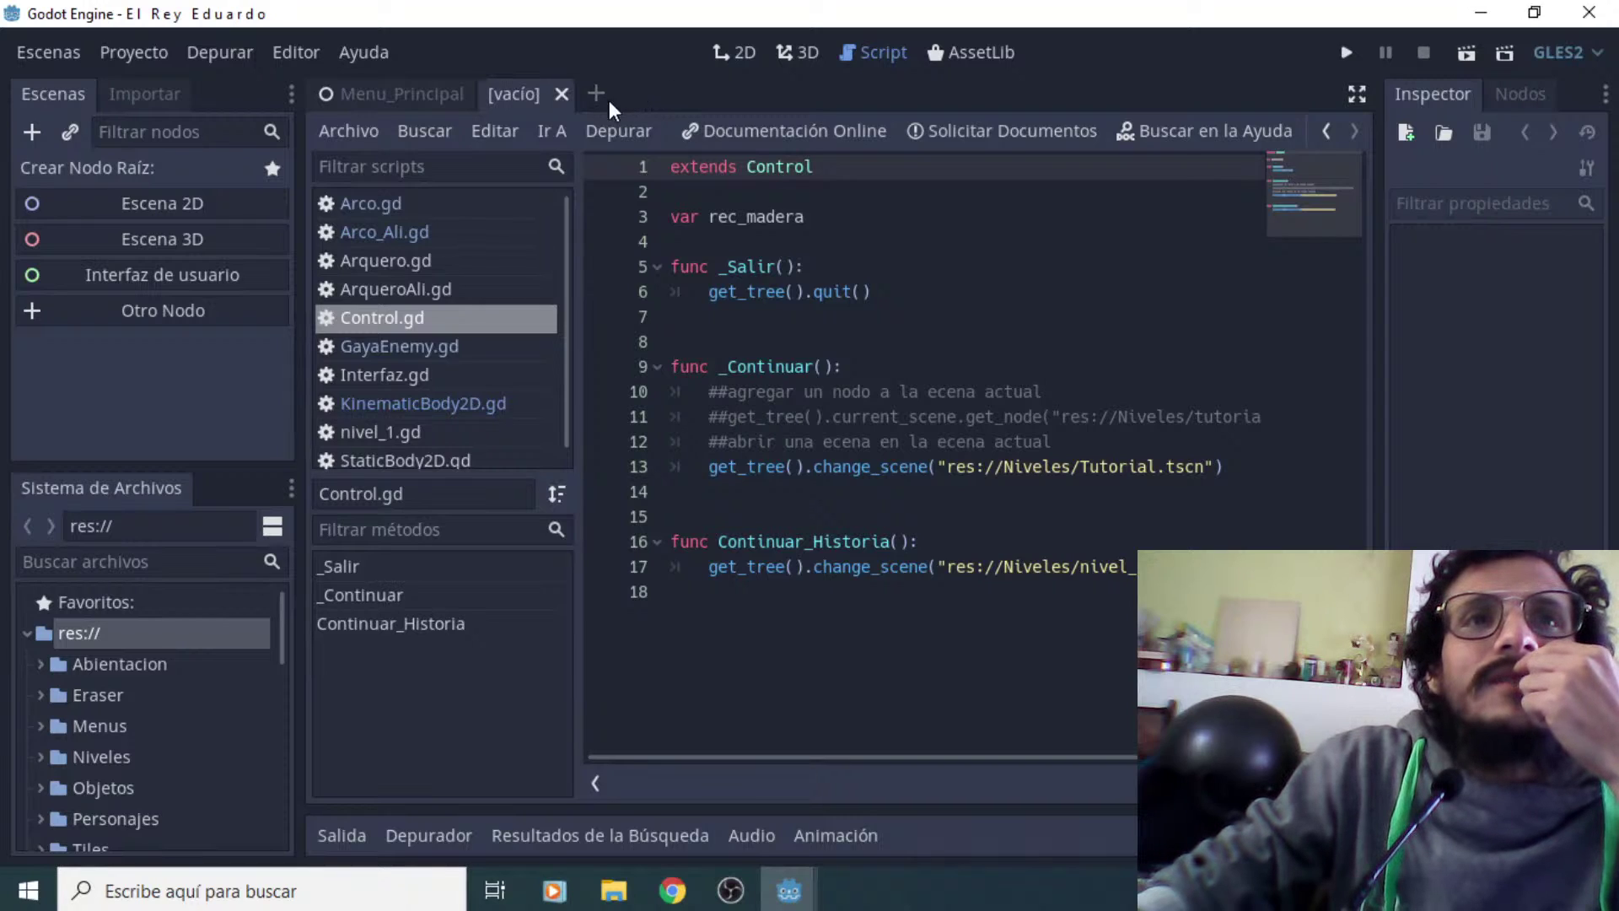
{"action": "left_click", "coordinate": [560, 94]}
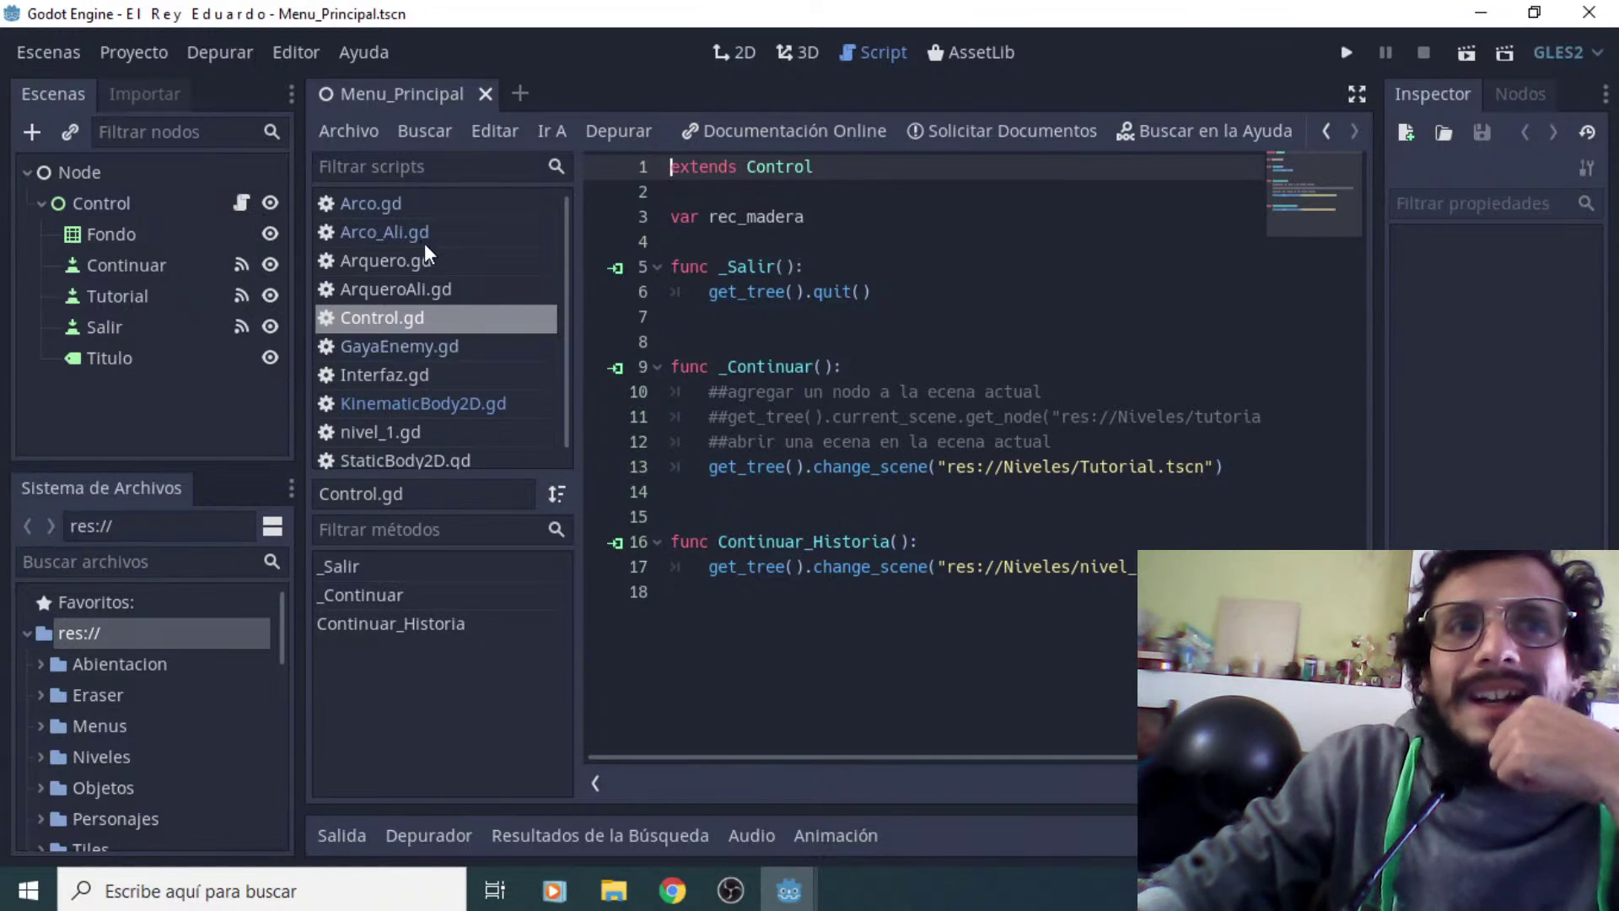
Look through the Interfaz.gd script, and show the Control node of the Menu_Principal scene in the 2D view
{"action": "scroll", "coordinate": [474, 350], "scroll_direction": "down", "scroll_amount": 1}
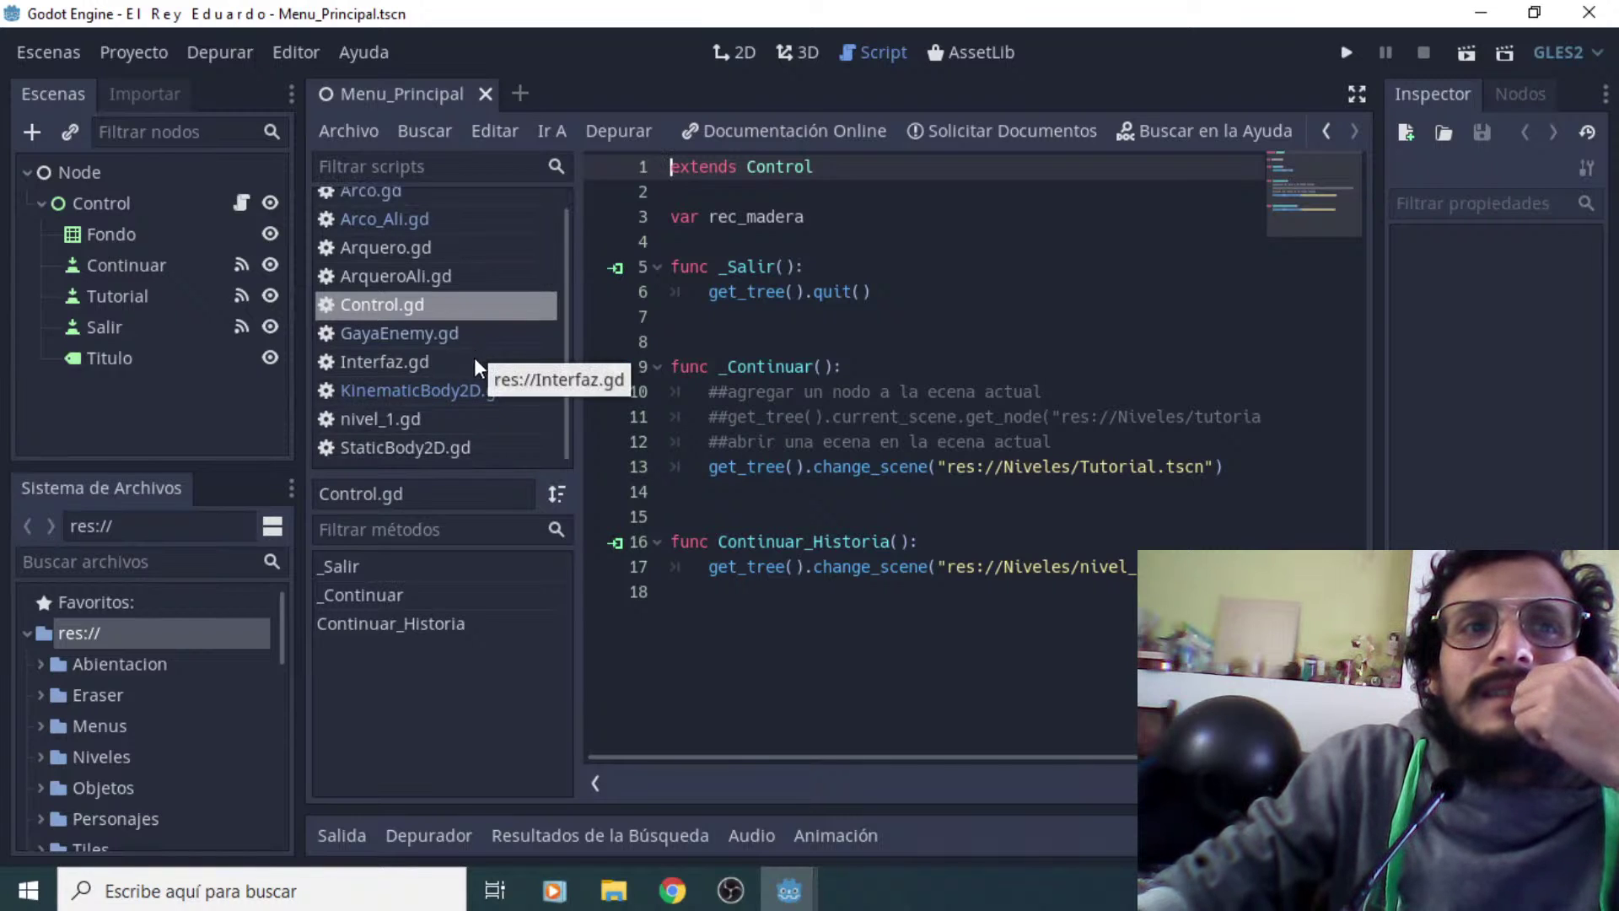
{"action": "left_click", "coordinate": [455, 367]}
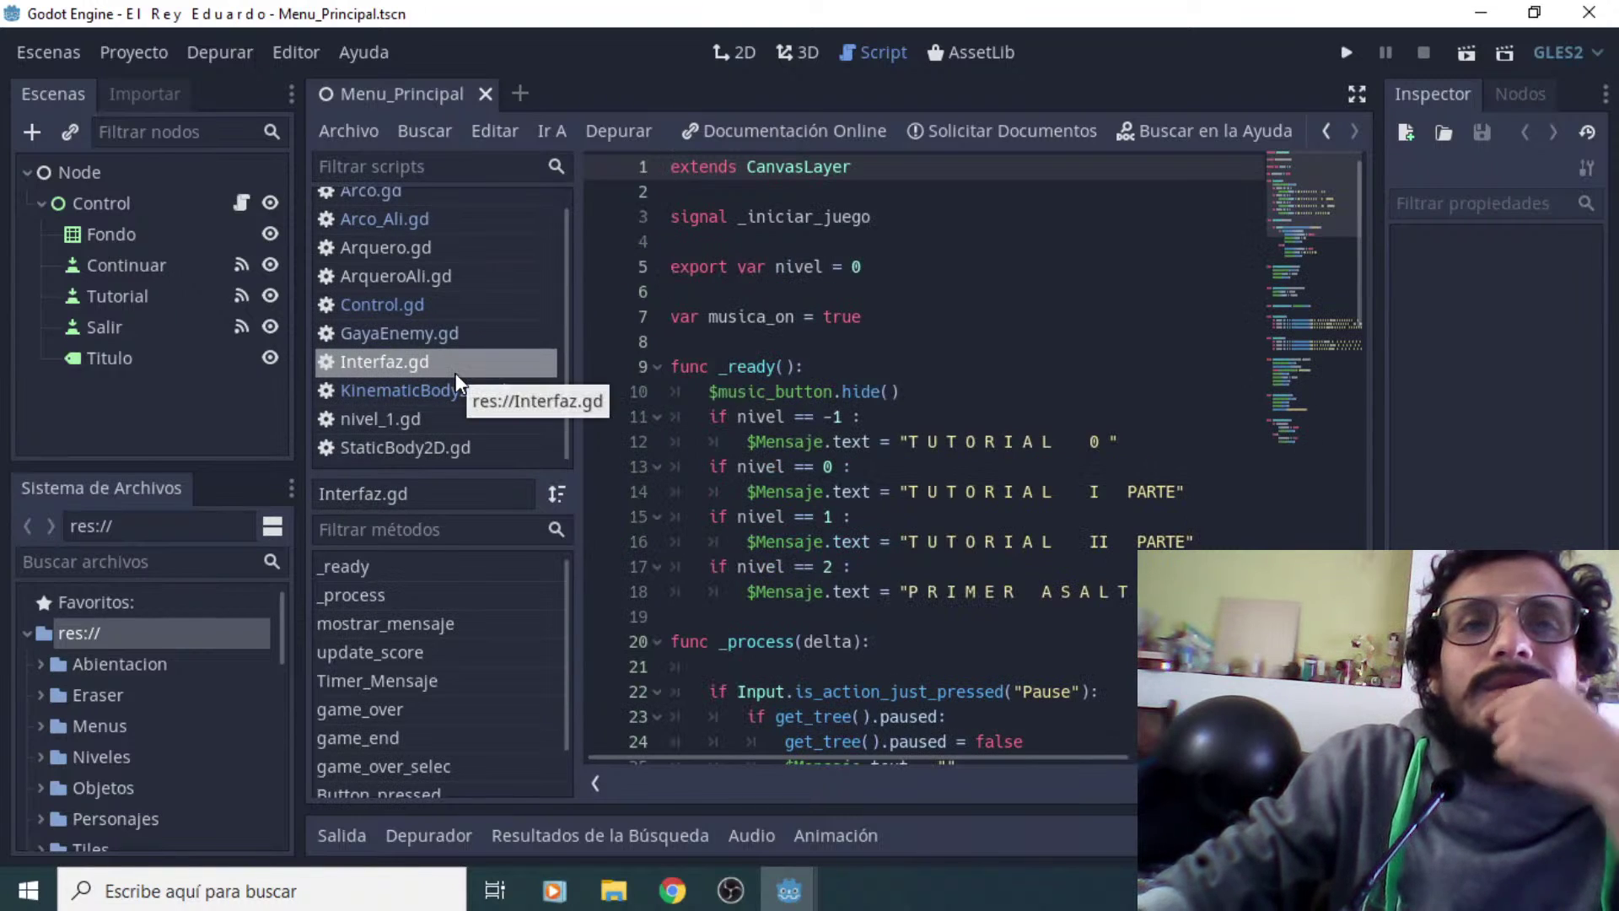
{"action": "scroll", "coordinate": [807, 377], "scroll_direction": "down", "scroll_amount": 9}
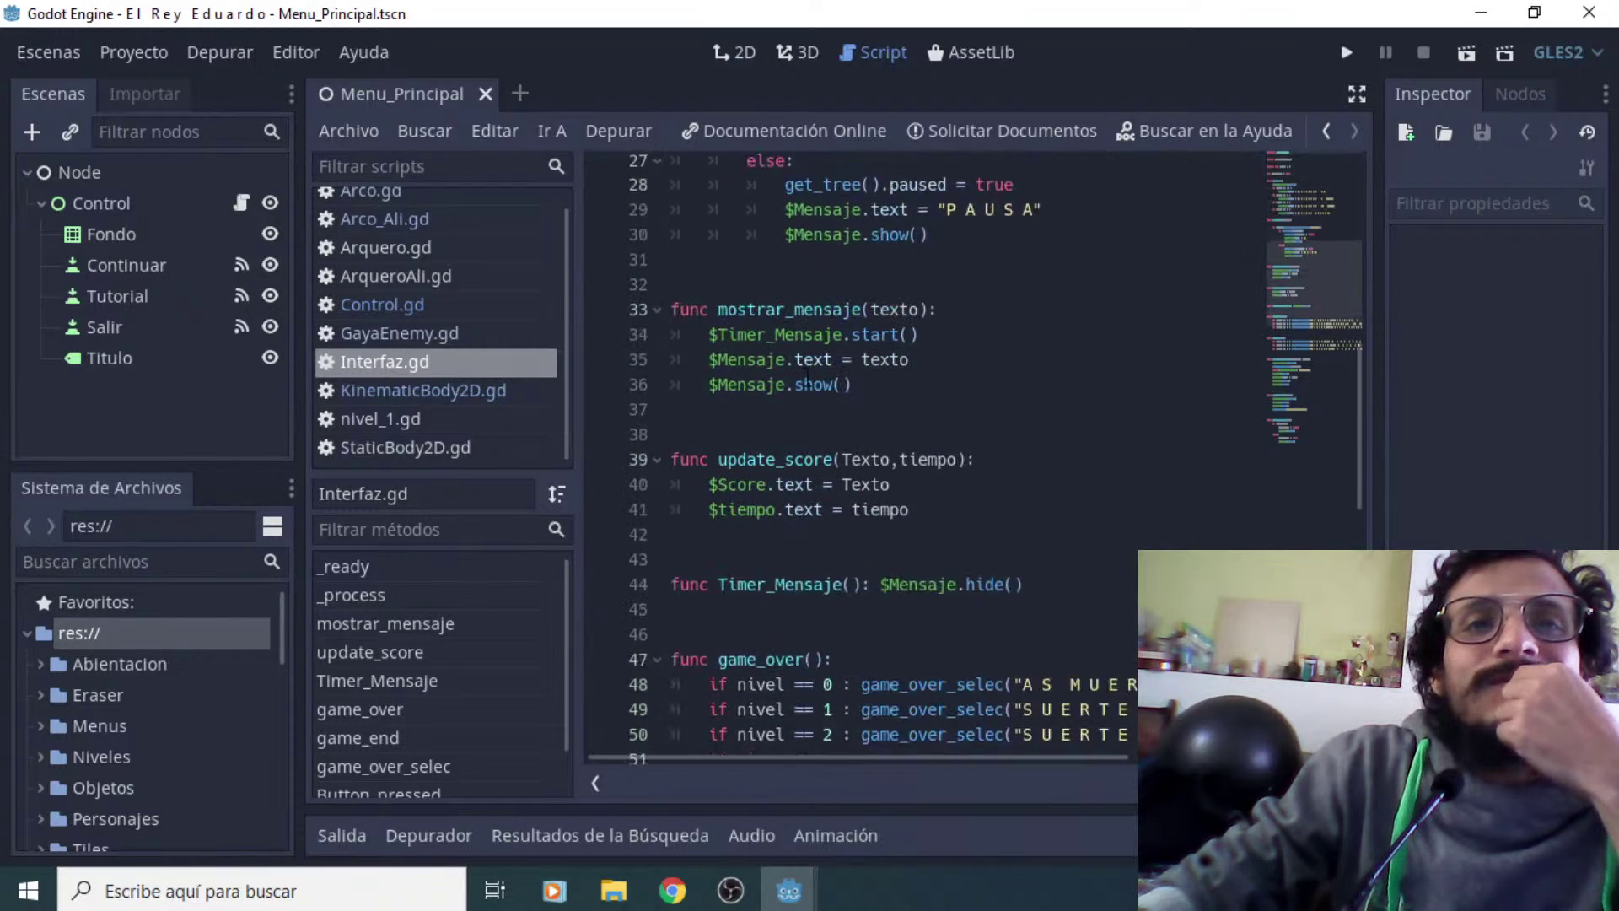
{"action": "scroll", "coordinate": [807, 377], "scroll_direction": "up", "scroll_amount": 10}
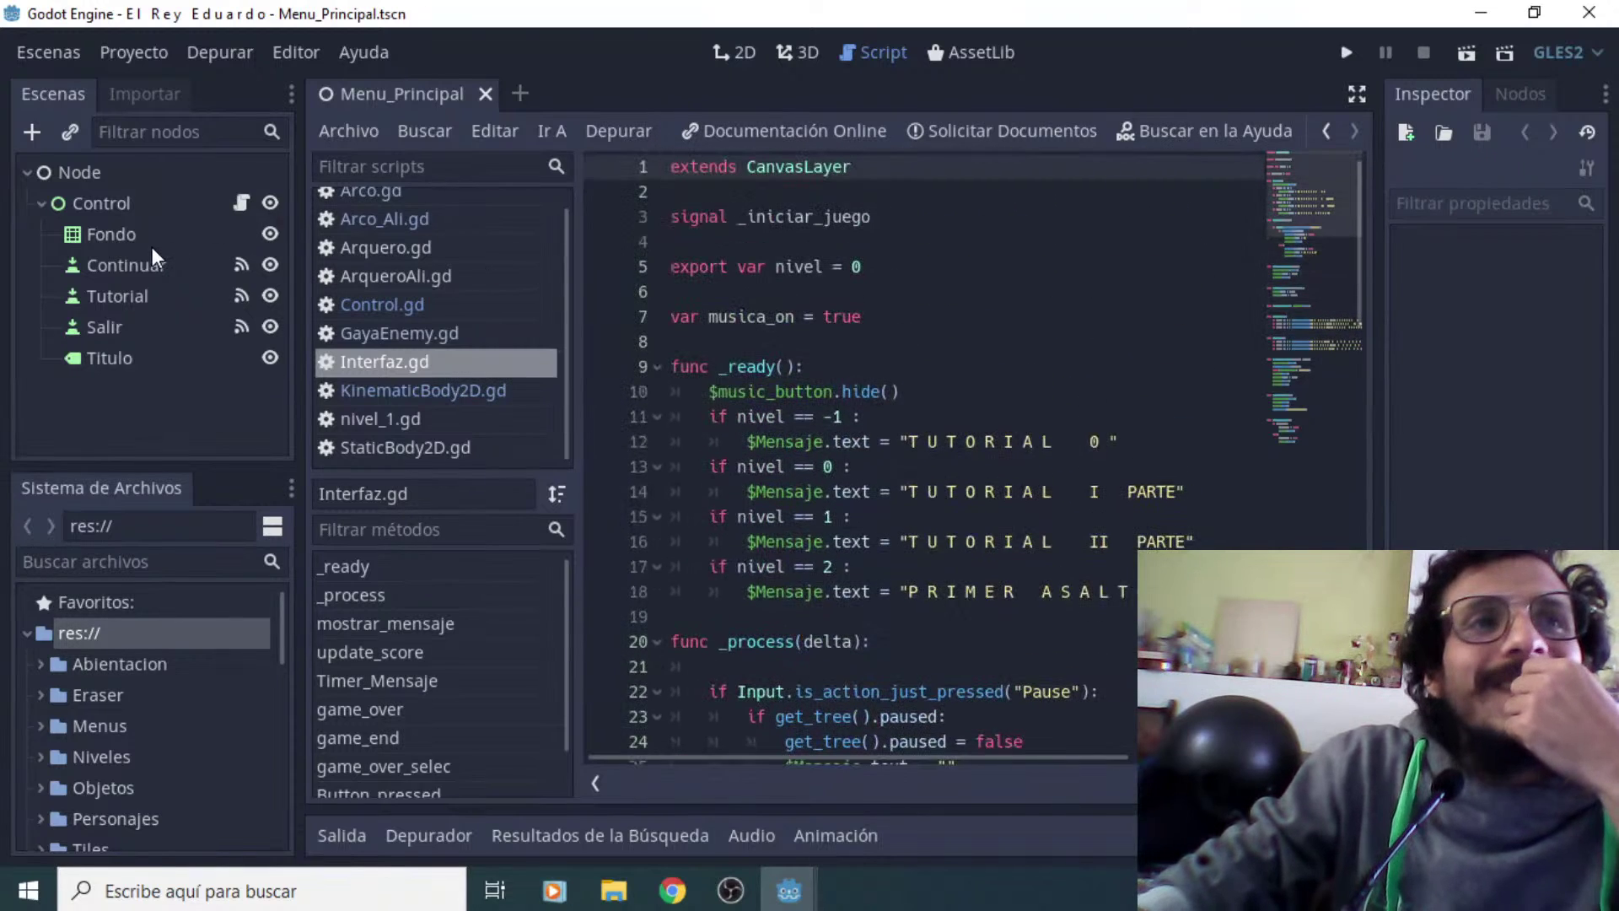
{"action": "left_click", "coordinate": [104, 209]}
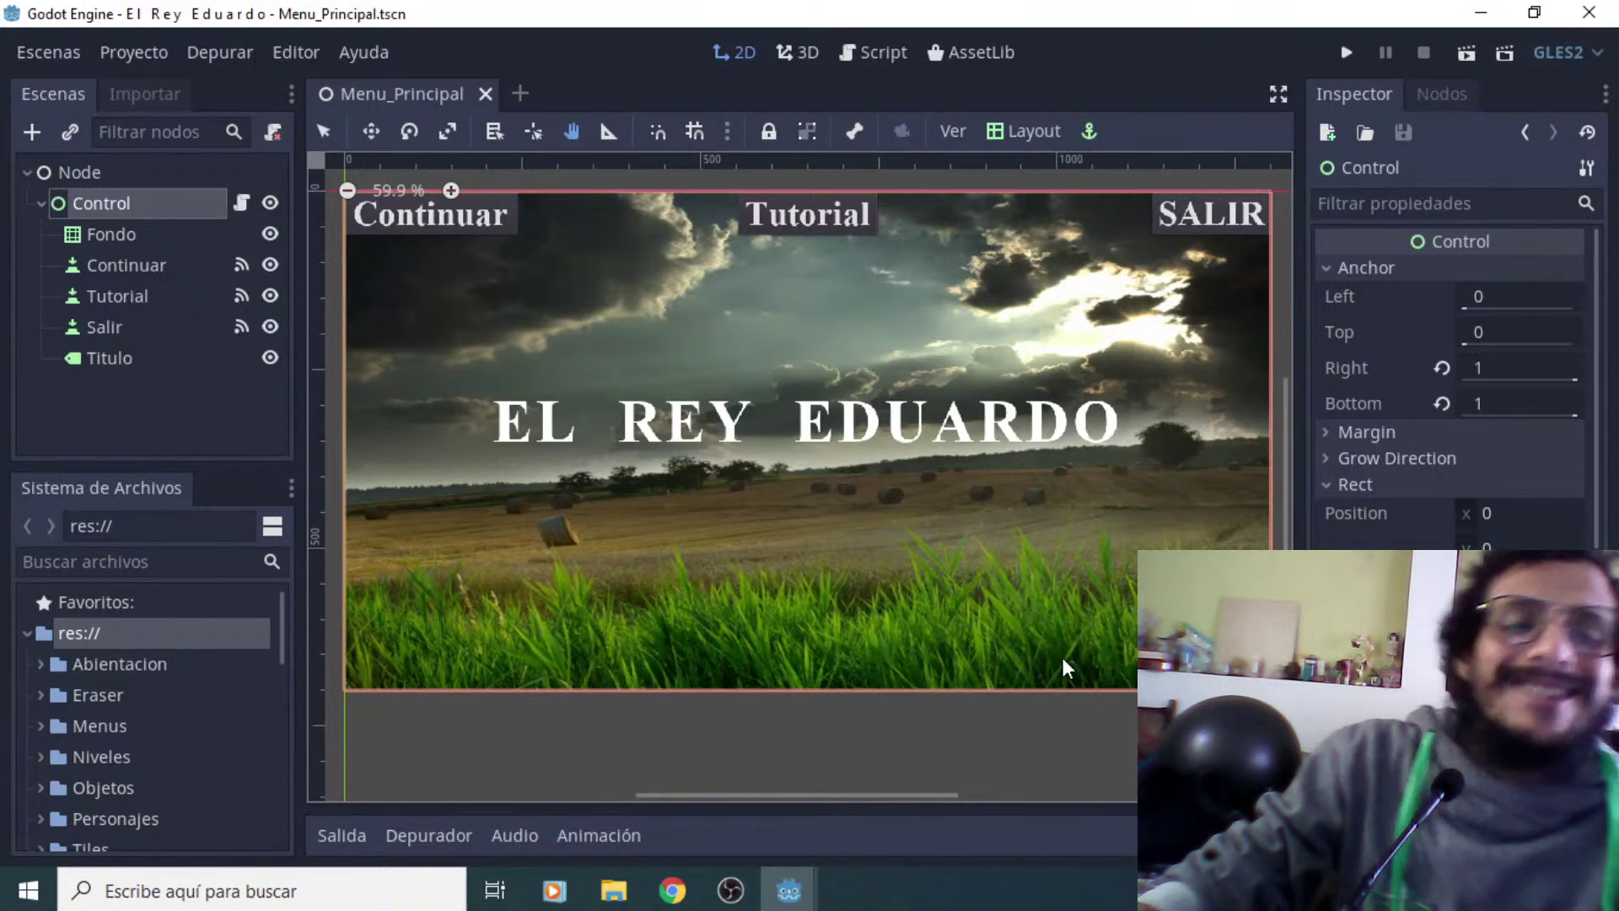
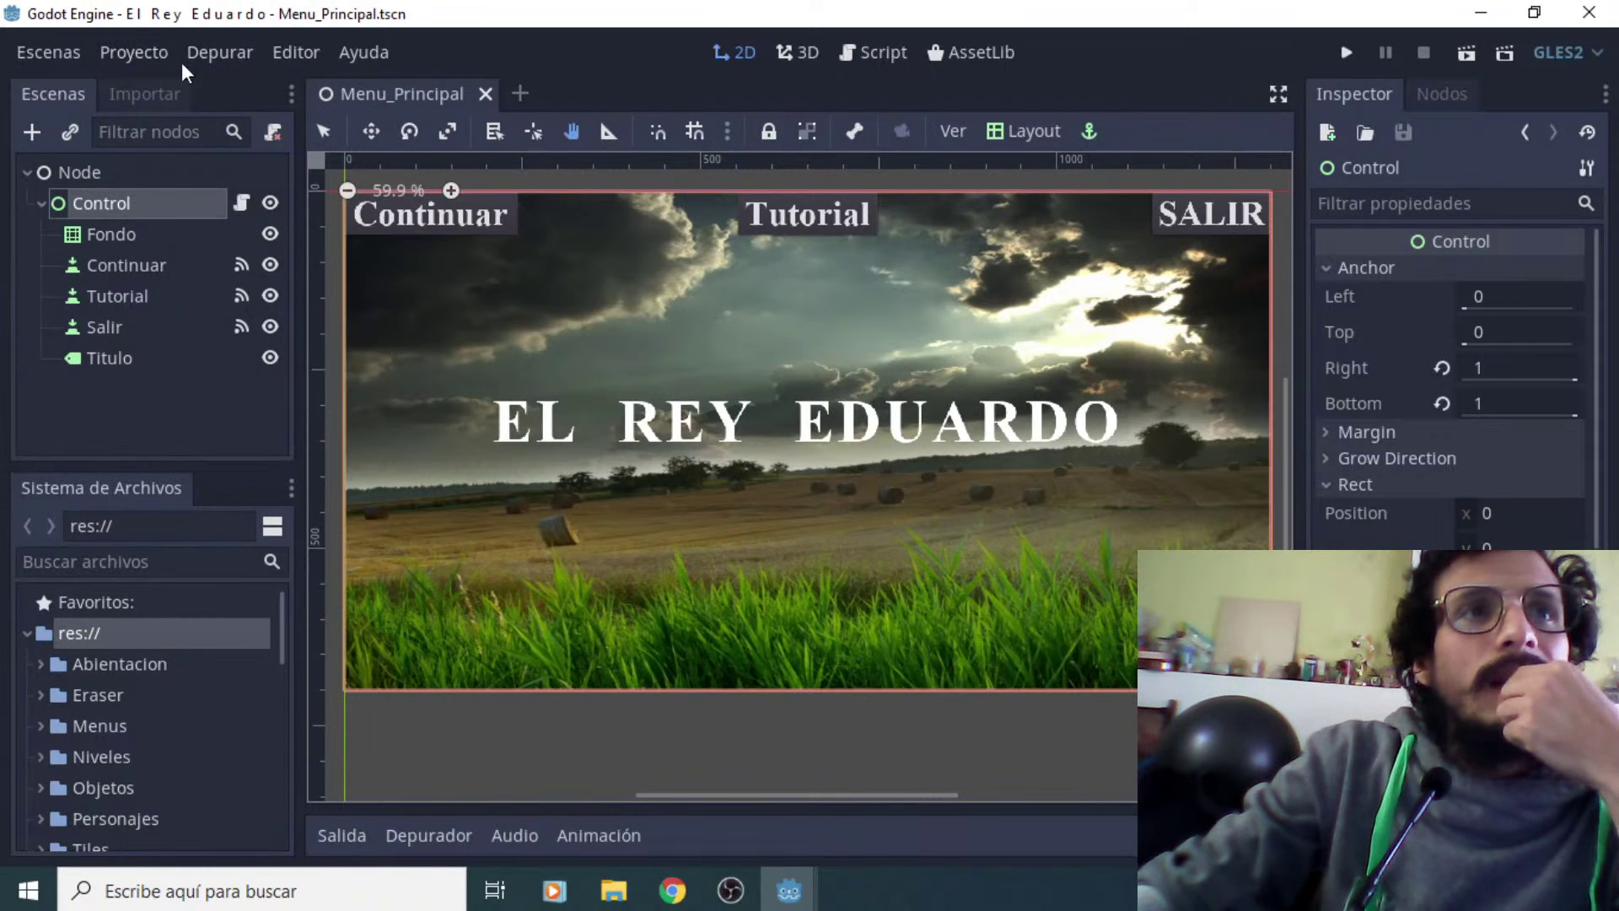
Open the Chosa.tscn scene from the project's Objetos/Edificion folder
{"action": "left_click", "coordinate": [50, 53]}
{"action": "left_click", "coordinate": [144, 140]}
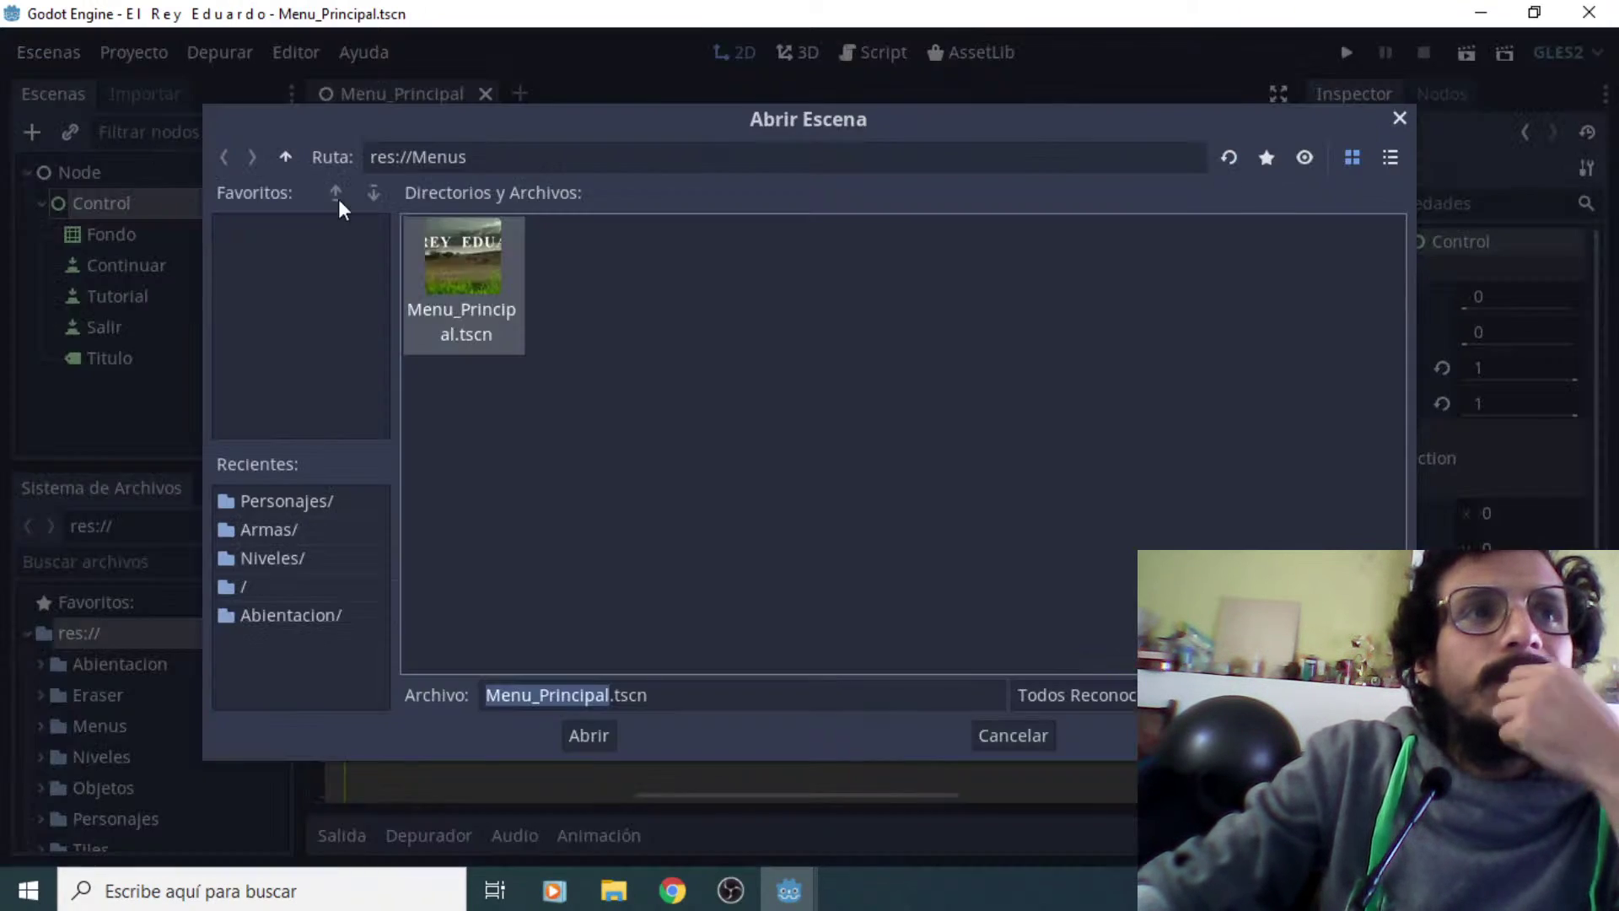
{"action": "left_click", "coordinate": [286, 157]}
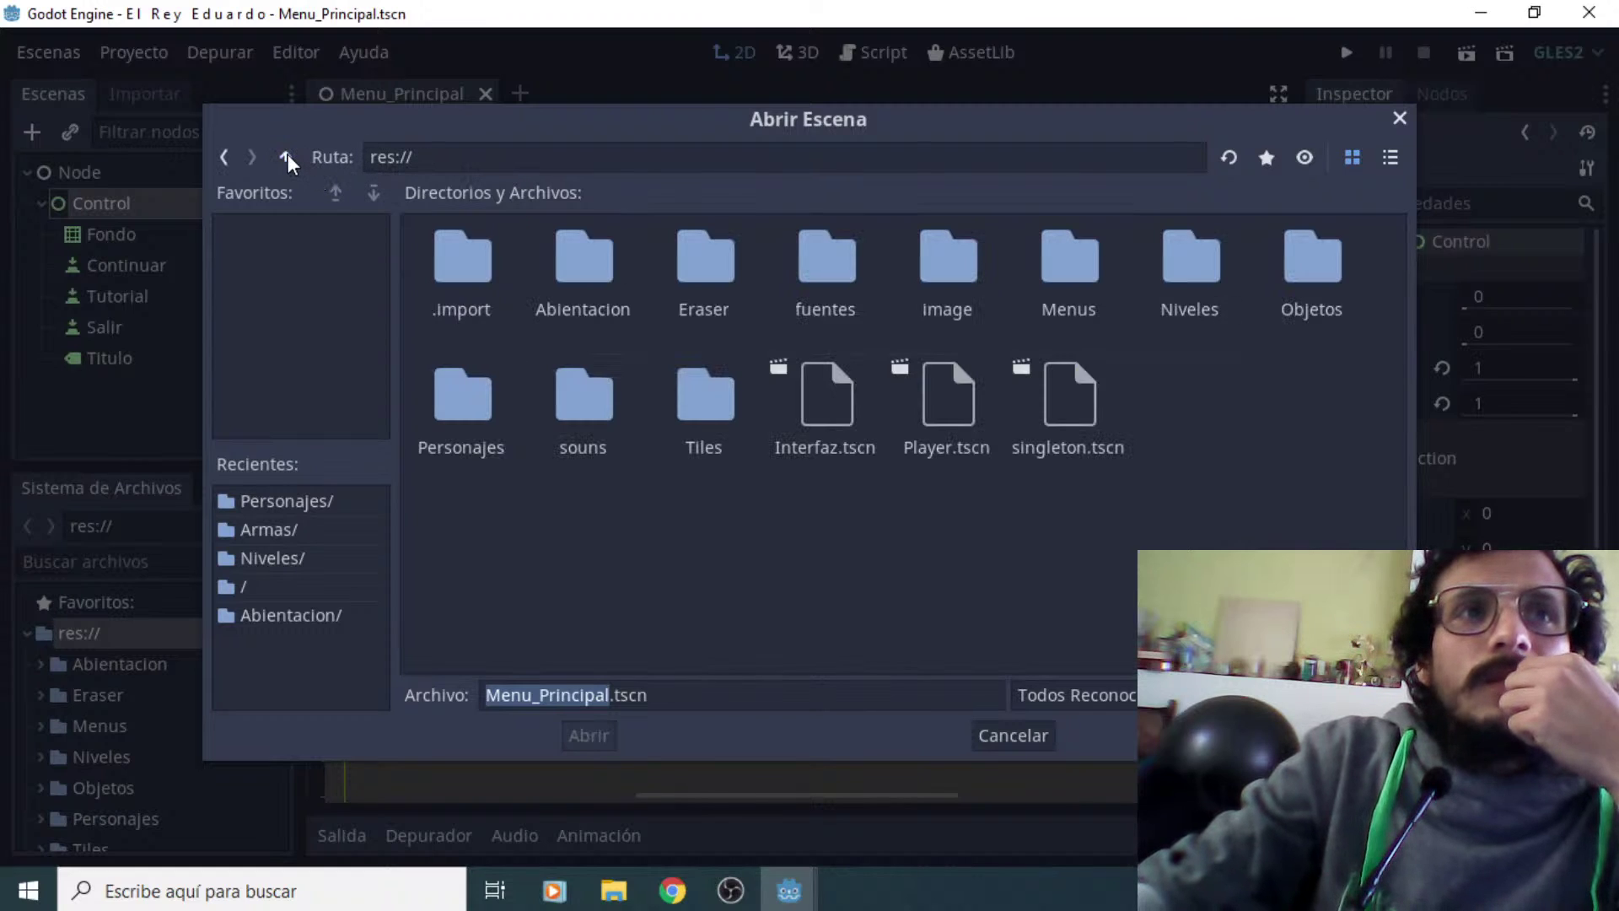
{"action": "double_click", "coordinate": [1313, 270]}
{"action": "double_click", "coordinate": [586, 257]}
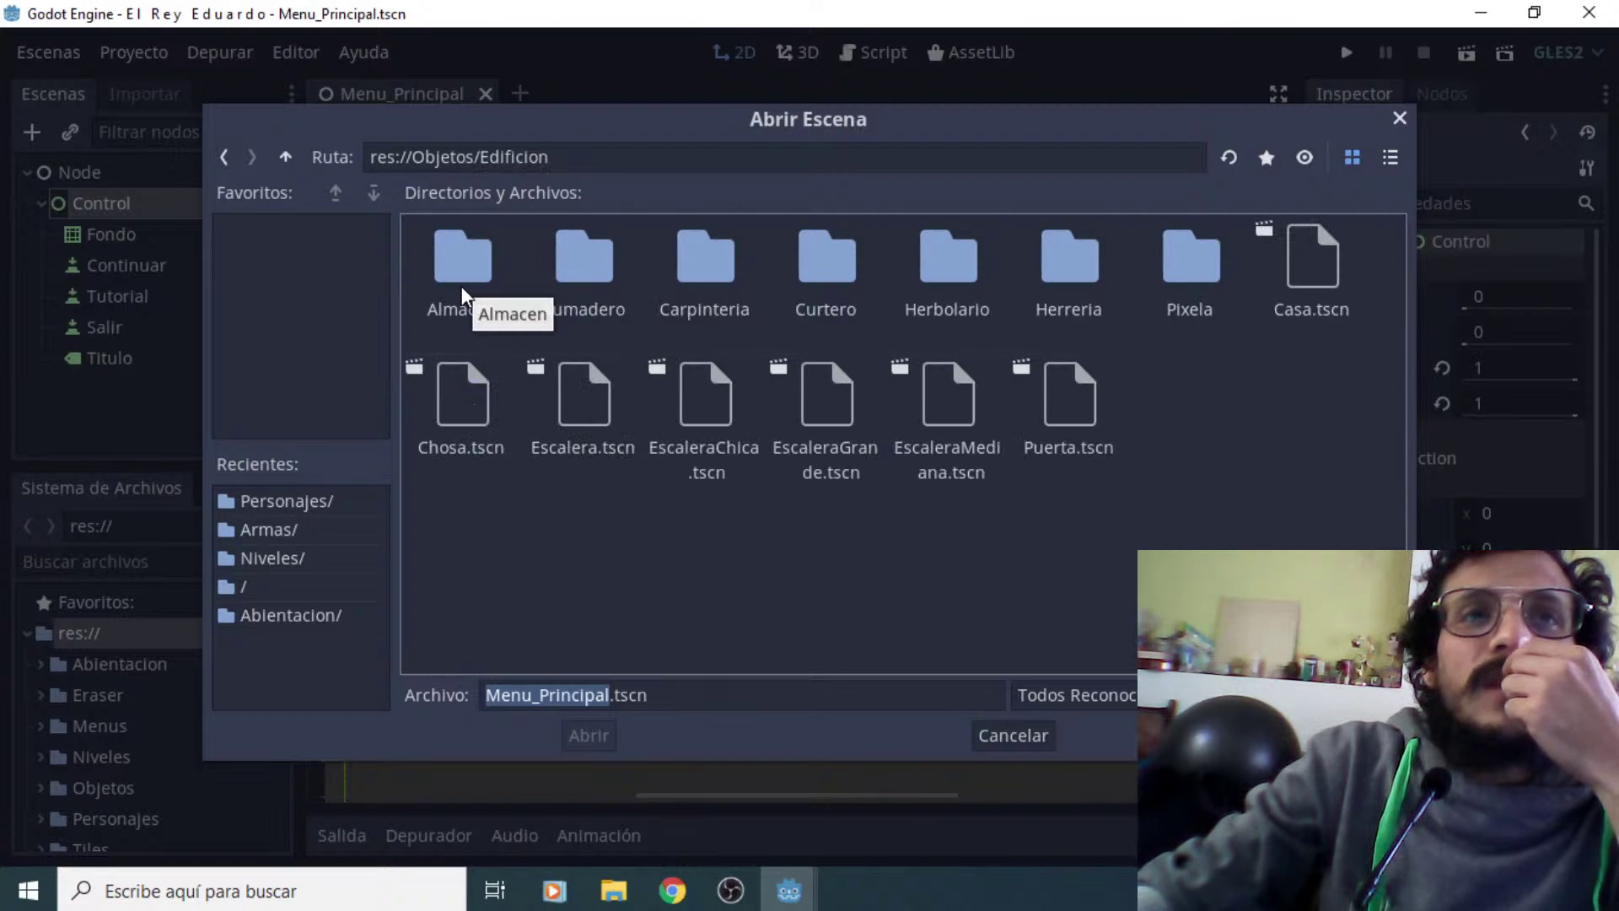
{"action": "left_click", "coordinate": [462, 376]}
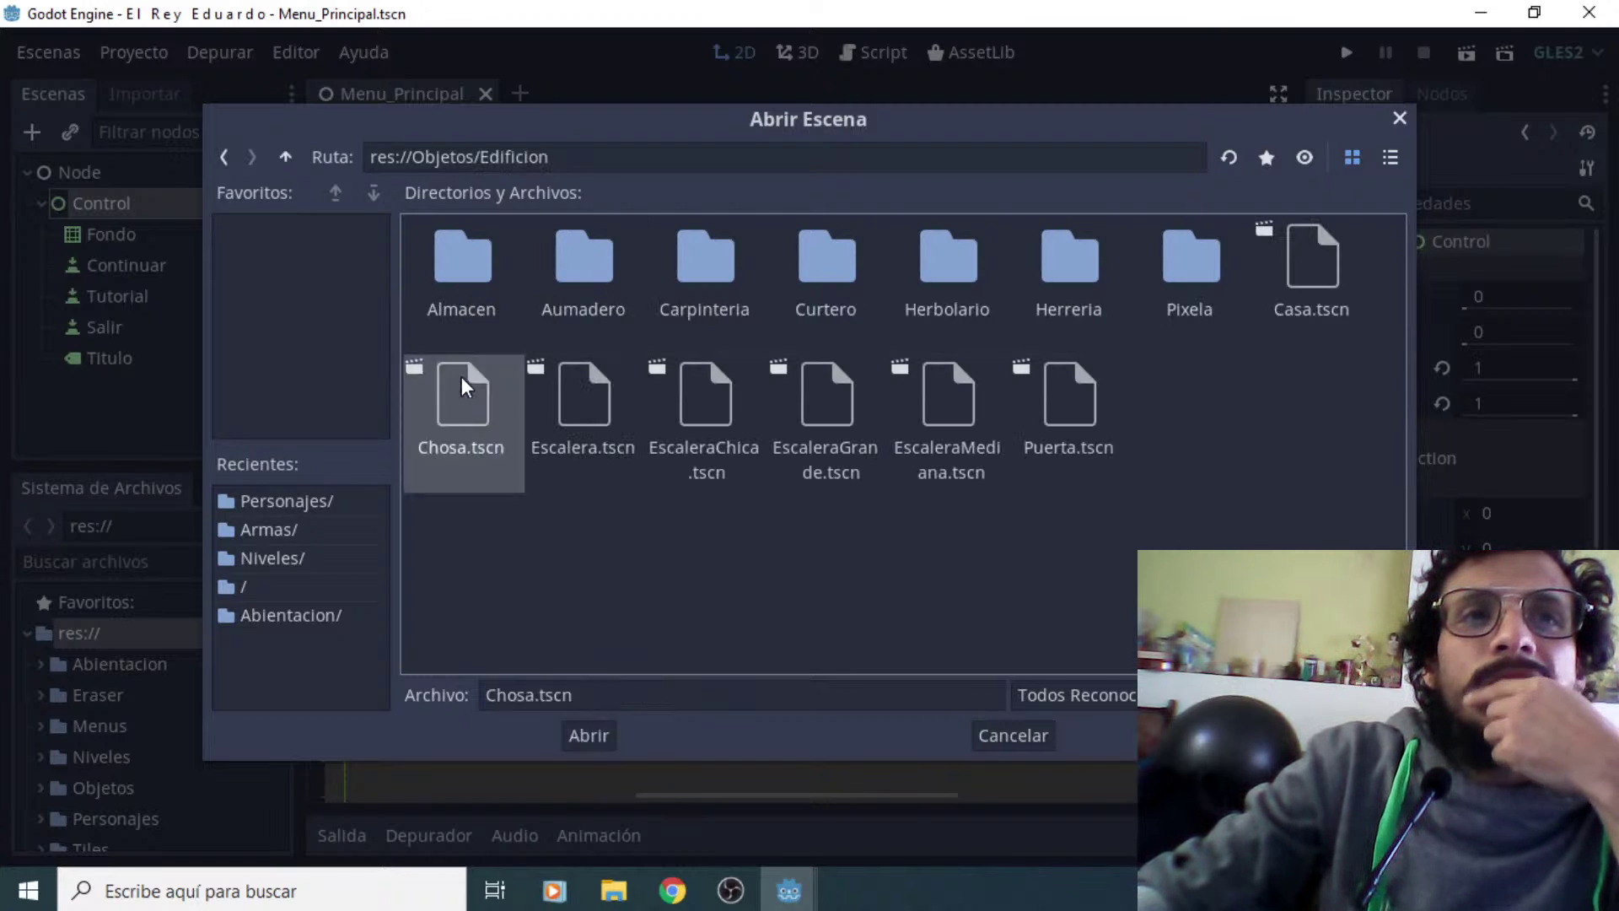
{"action": "left_click", "coordinate": [606, 417]}
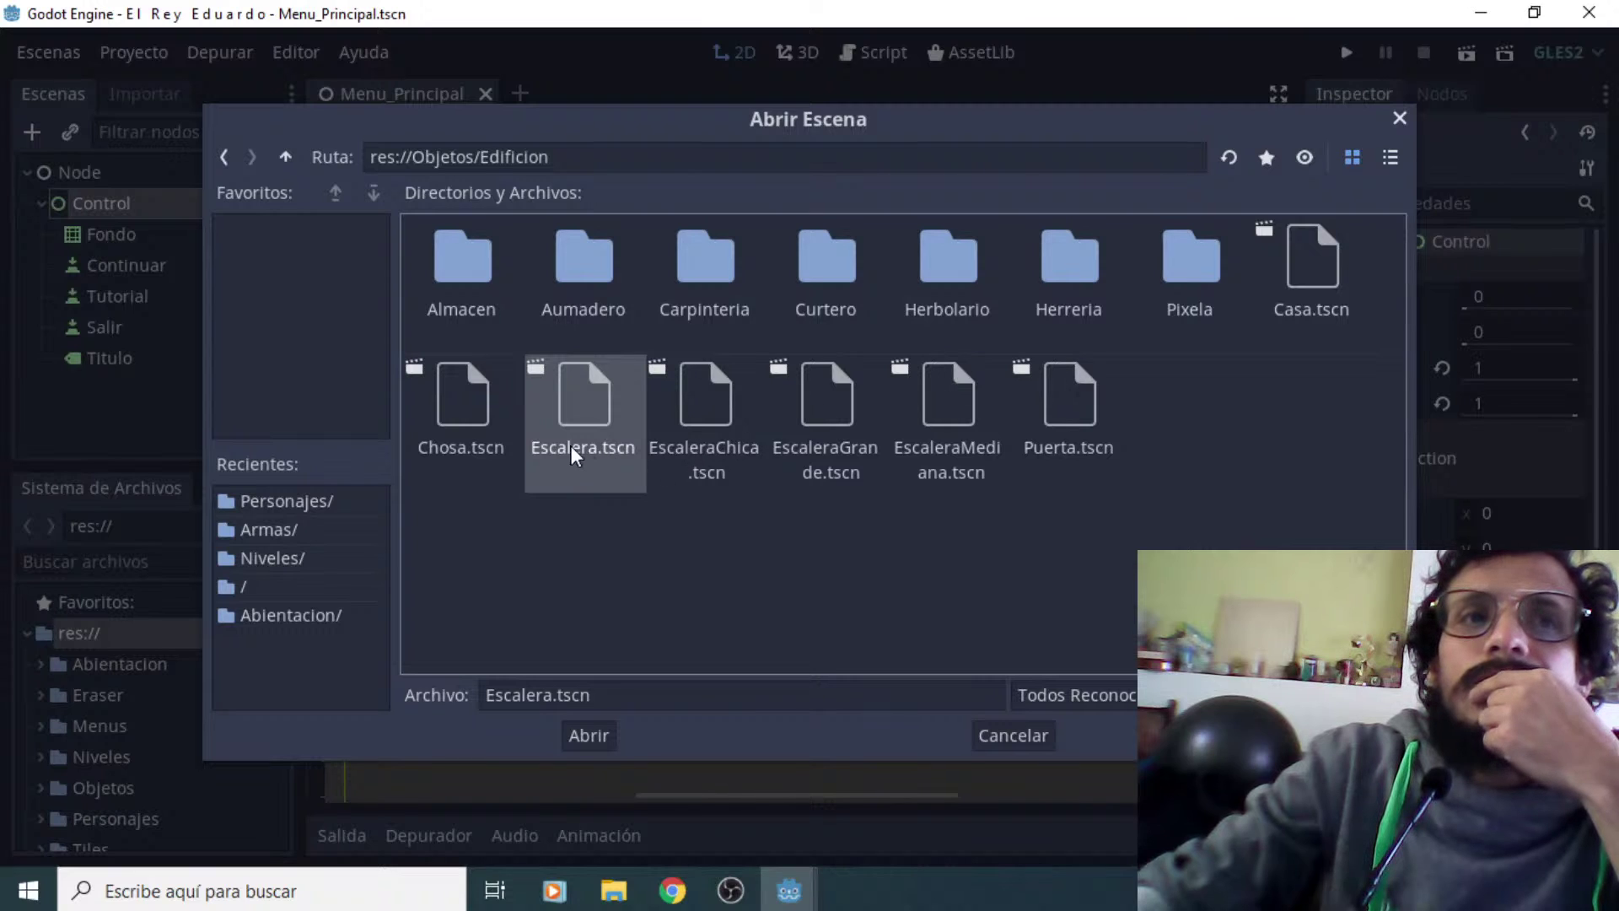
{"action": "double_click", "coordinate": [457, 398]}
Set the sprite node's animation to casa1 in the Chosa scene and show the whole hut with the root node selected
{"action": "scroll", "coordinate": [826, 578], "scroll_direction": "up", "scroll_amount": 4}
{"action": "left_click_drag", "start_coordinate": [924, 578], "coordinate": [1063, 664]}
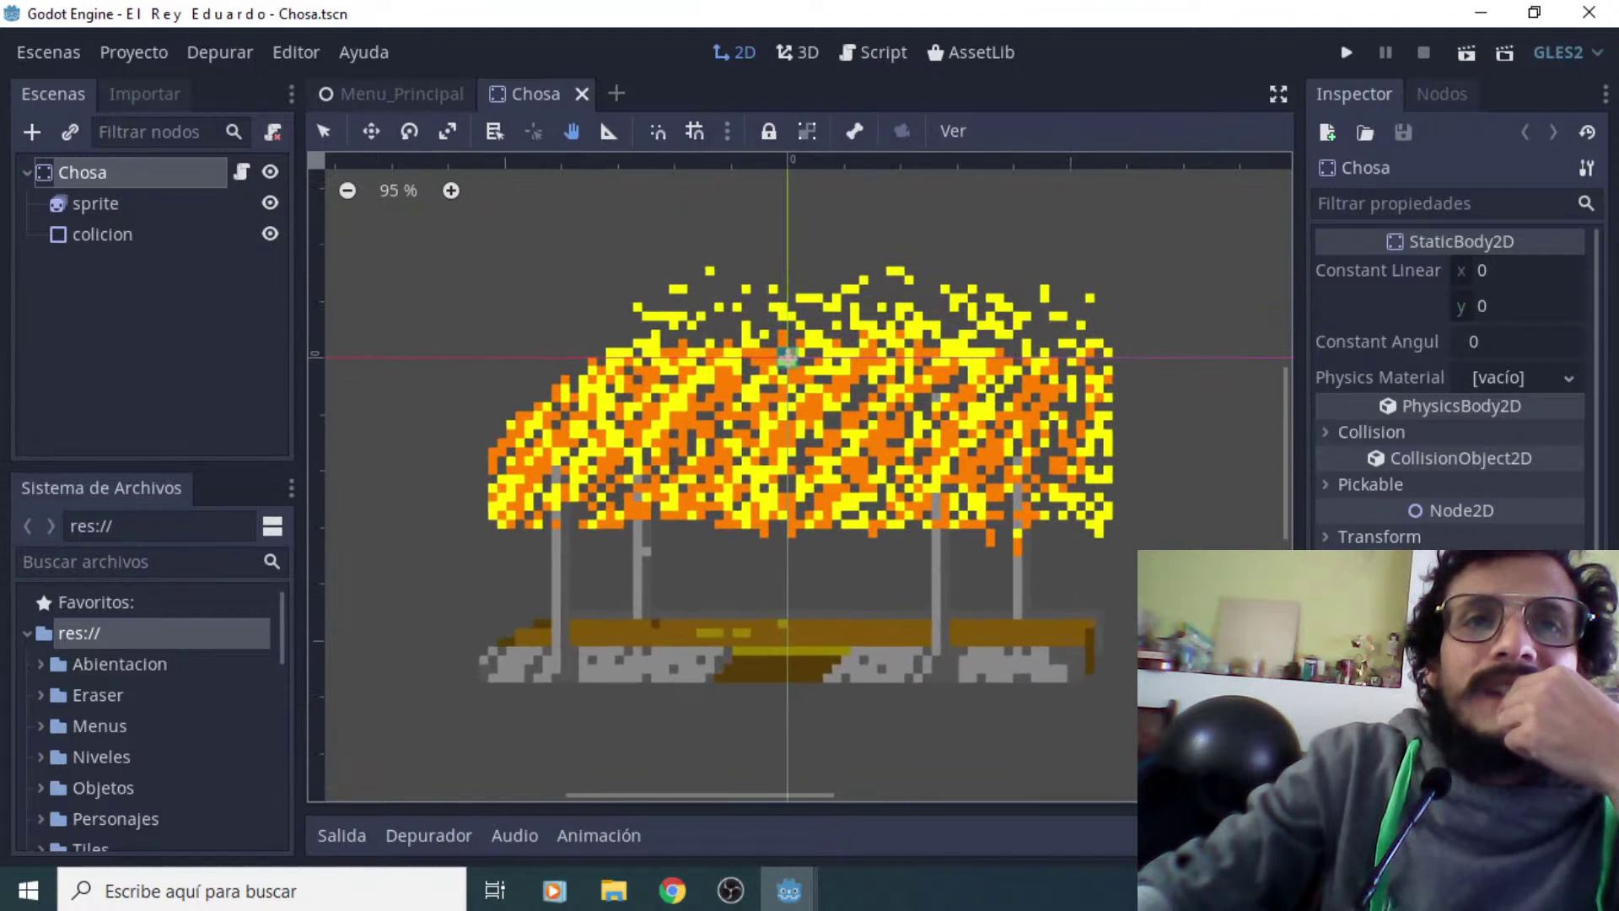
{"action": "scroll", "coordinate": [1121, 575], "scroll_direction": "up", "scroll_amount": 2}
{"action": "left_click_drag", "start_coordinate": [1159, 579], "coordinate": [1128, 501]}
{"action": "scroll", "coordinate": [1140, 560], "scroll_direction": "down", "scroll_amount": 1}
{"action": "left_click", "coordinate": [130, 206]}
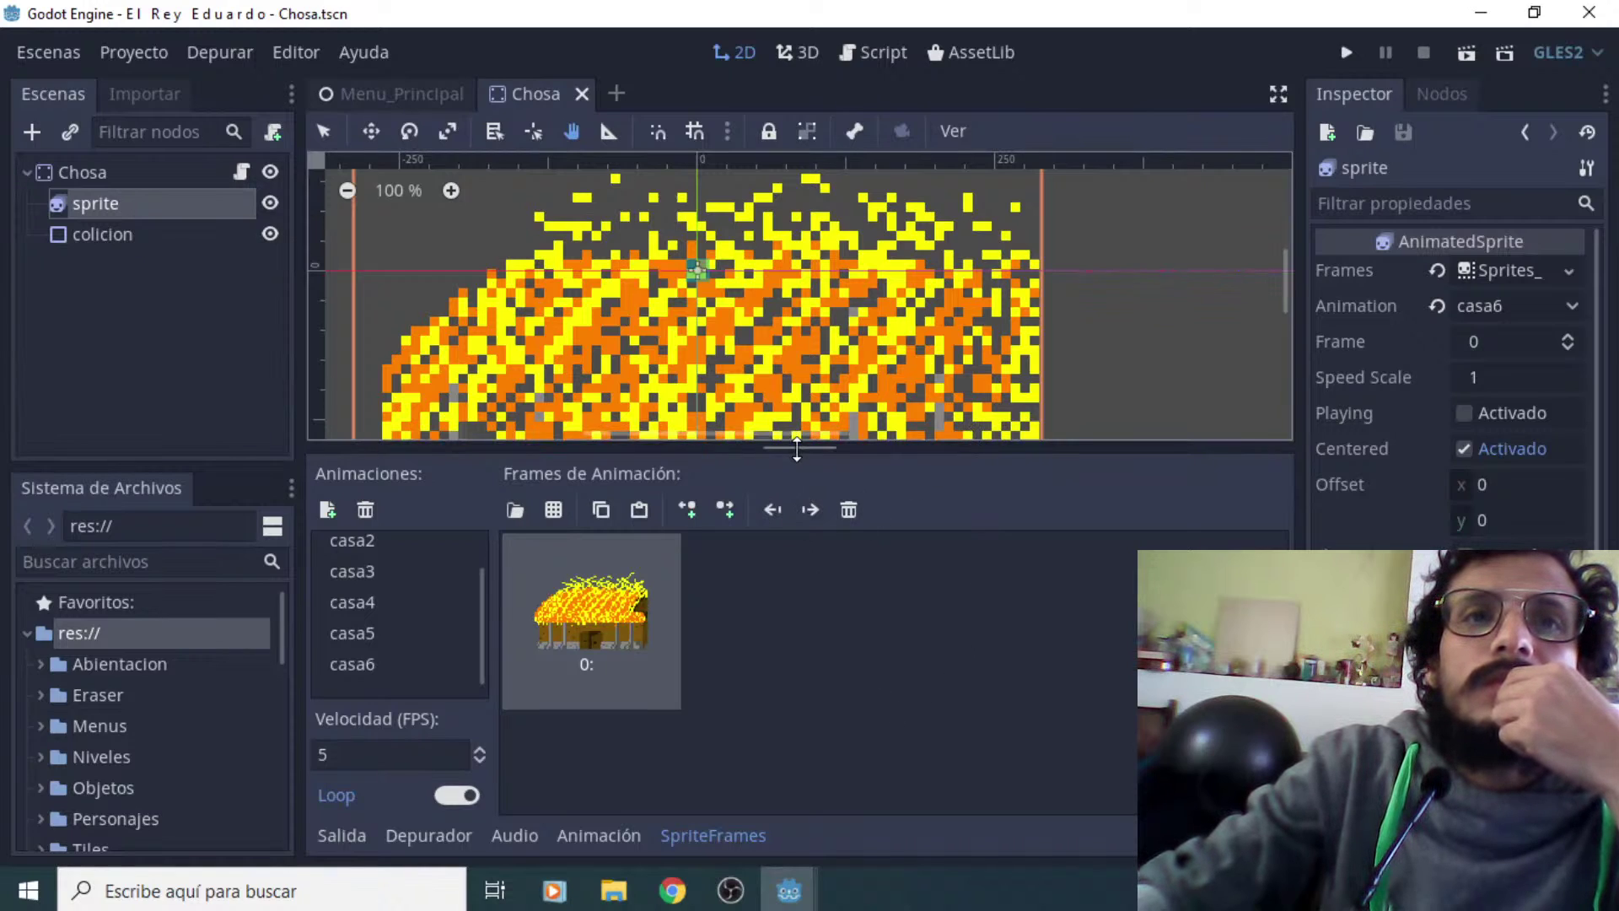
{"action": "left_click_drag", "start_coordinate": [796, 447], "coordinate": [772, 609]}
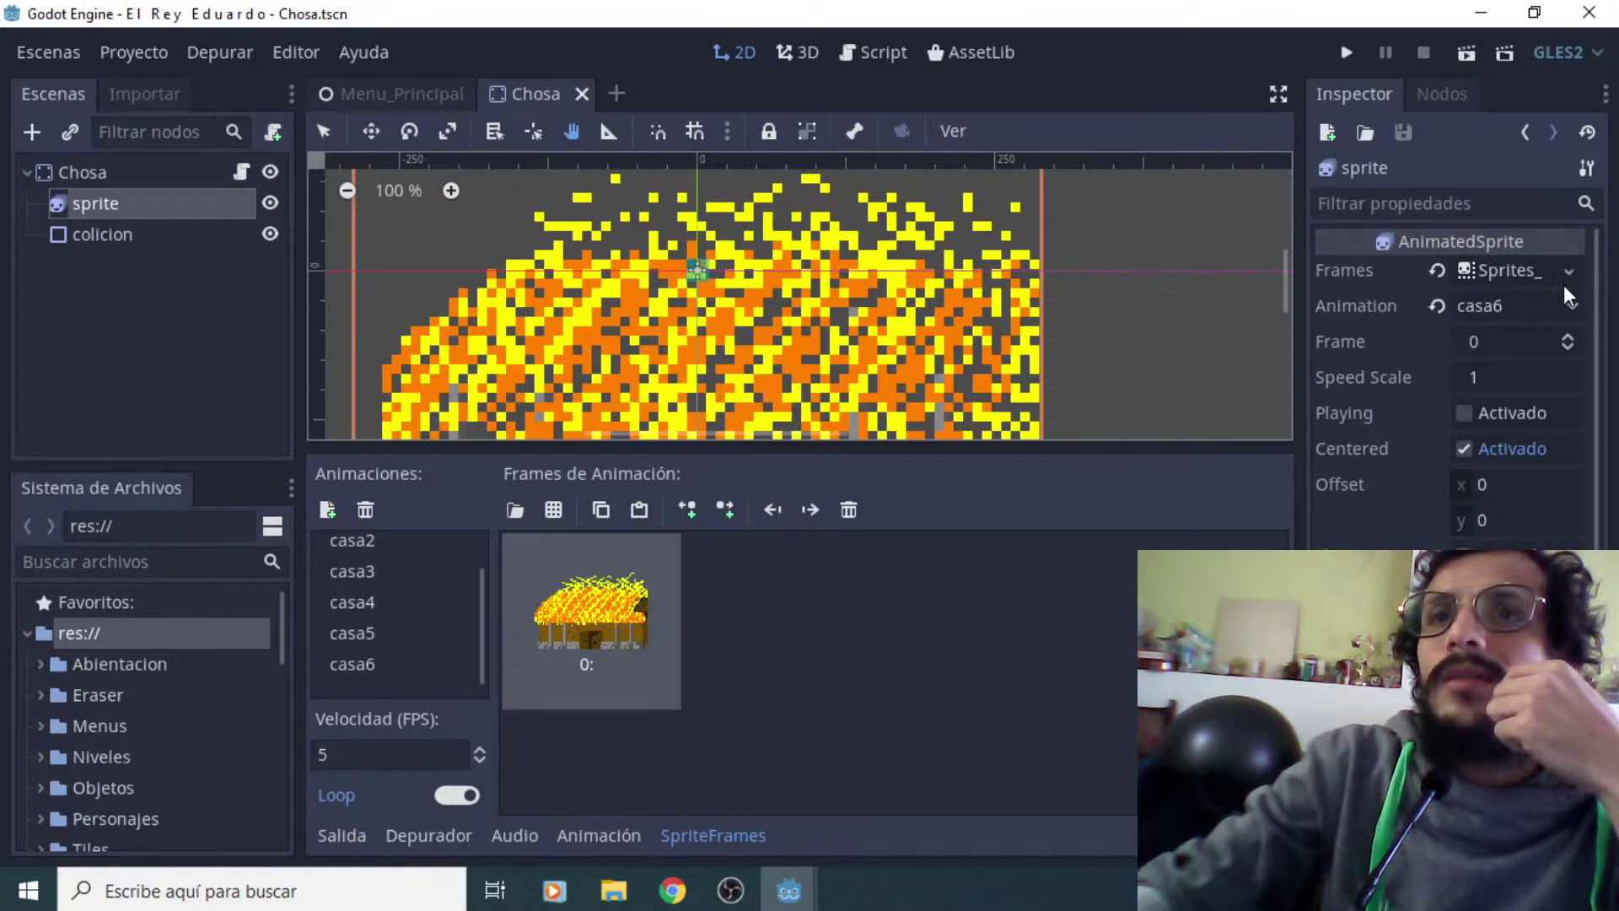
{"action": "left_click", "coordinate": [1568, 307]}
{"action": "left_click", "coordinate": [1509, 341]}
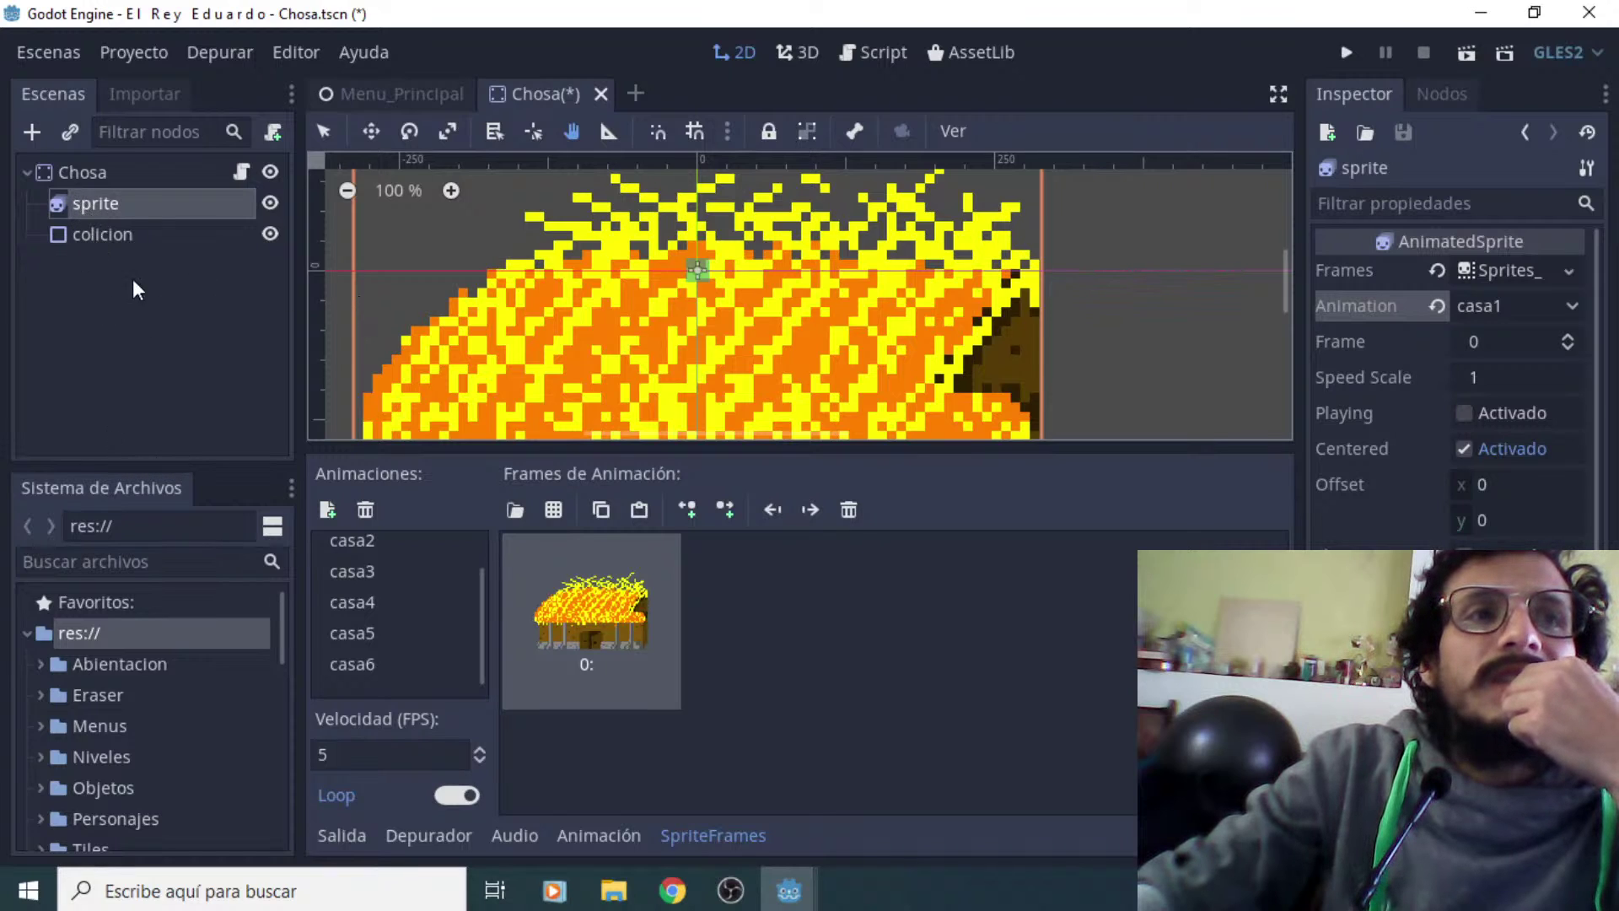
{"action": "left_click", "coordinate": [110, 179]}
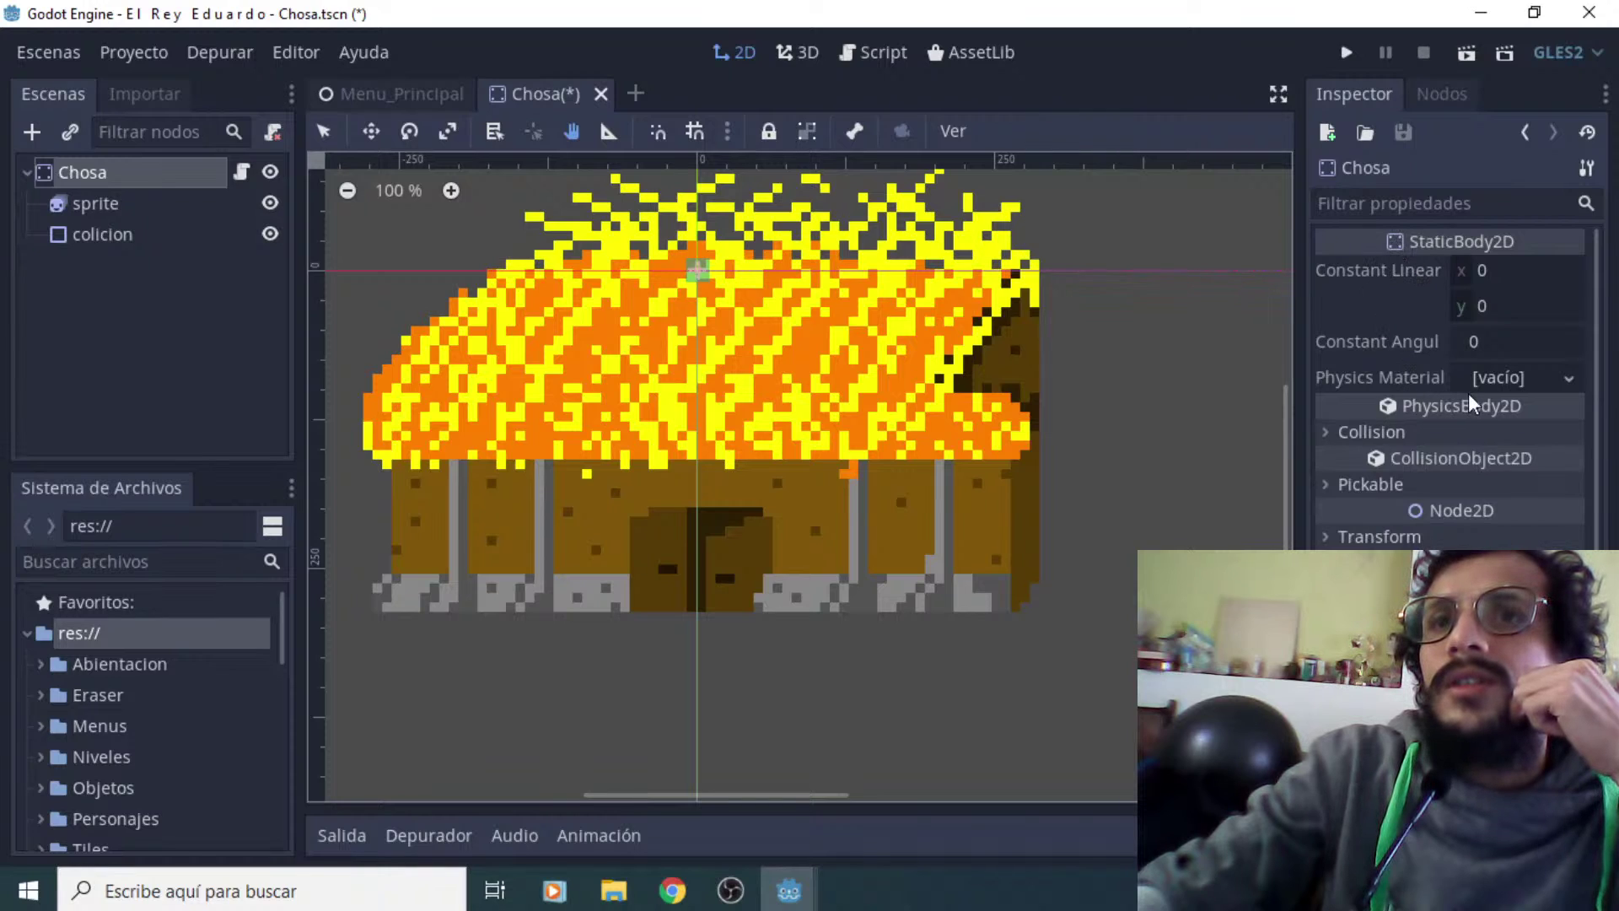
Look through the Chosa root node's properties, including its physics material options and its pickable and collision settings
{"action": "left_click", "coordinate": [1486, 379]}
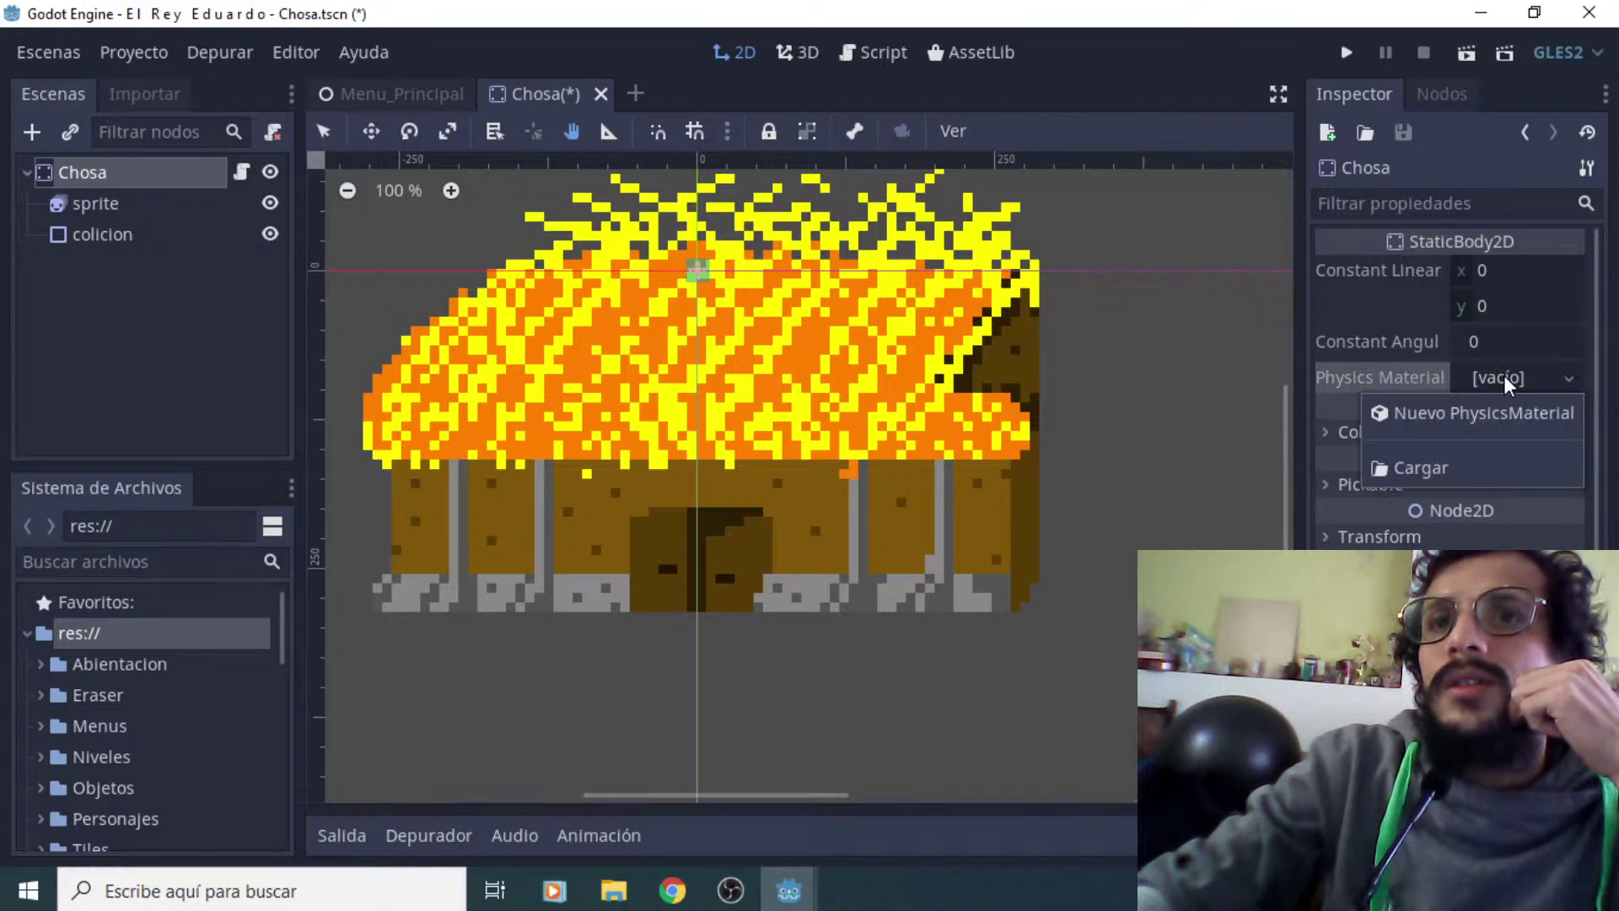
{"action": "left_click", "coordinate": [1231, 346]}
{"action": "left_click", "coordinate": [1338, 485]}
{"action": "left_click", "coordinate": [1330, 487]}
{"action": "left_click", "coordinate": [1324, 434]}
{"action": "left_click", "coordinate": [1324, 432]}
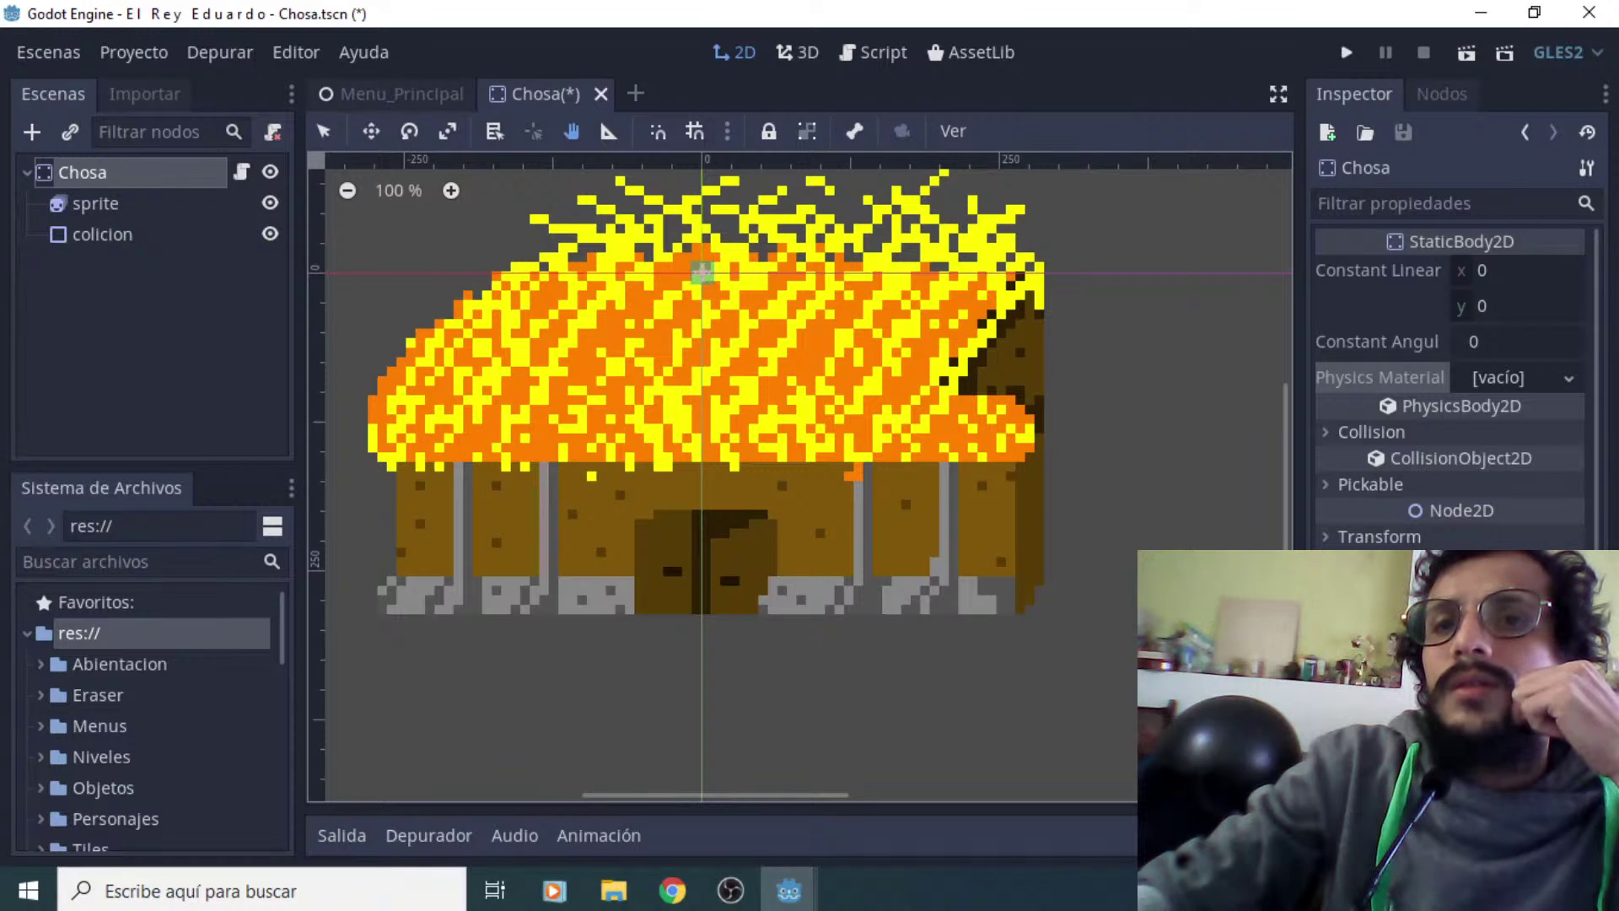
{"action": "scroll", "coordinate": [1450, 379], "scroll_direction": "down", "scroll_amount": 2}
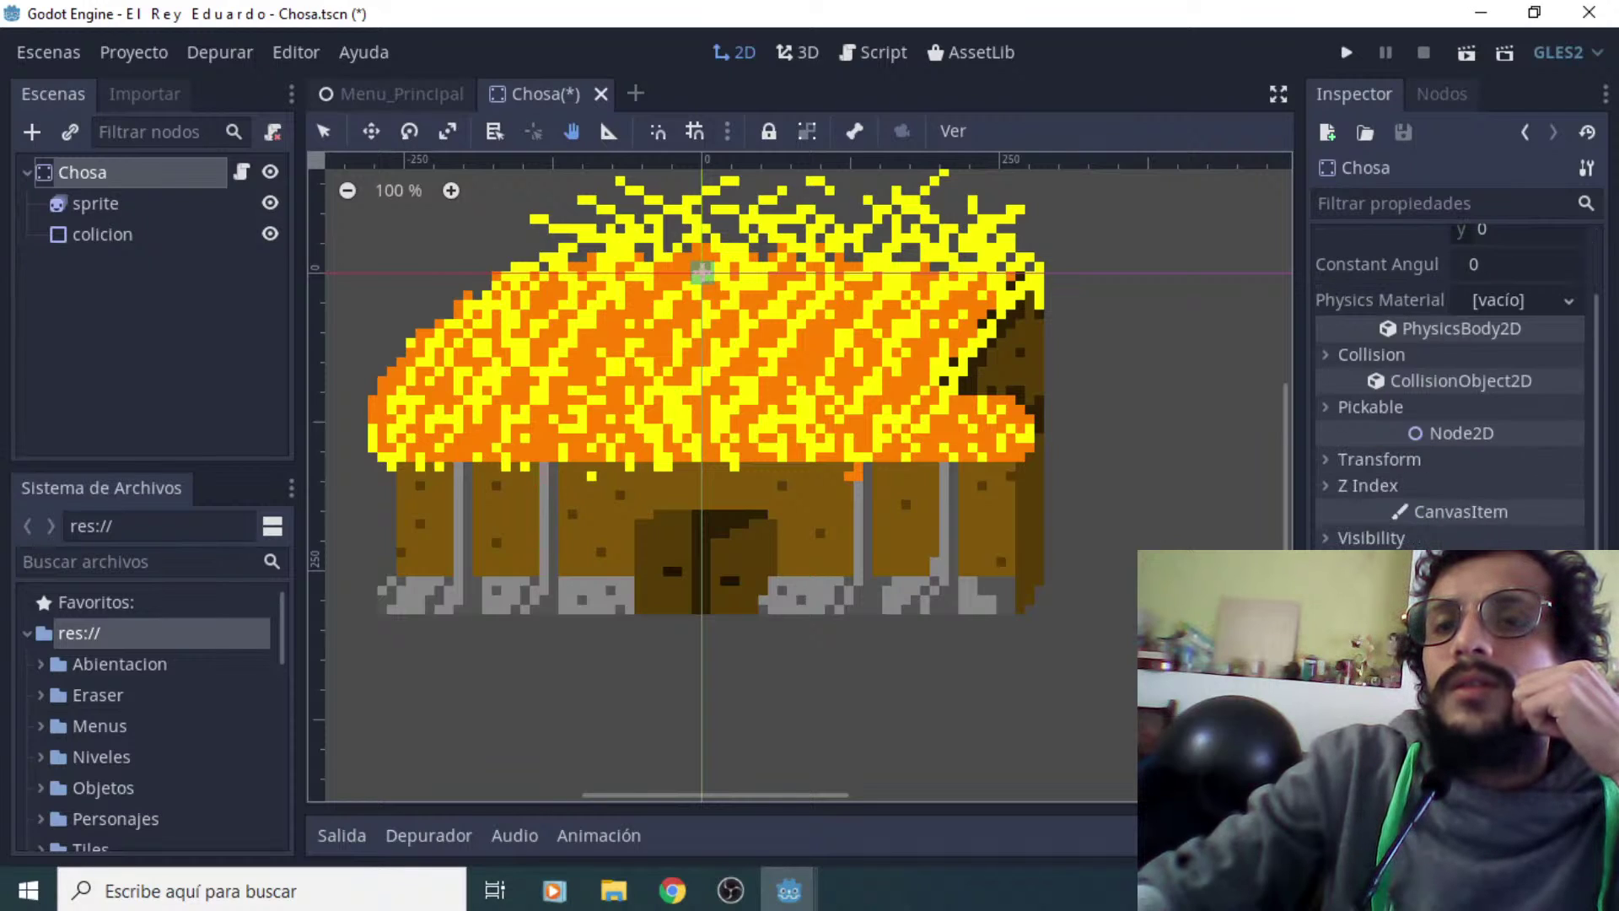
{"action": "scroll", "coordinate": [1451, 380], "scroll_direction": "up", "scroll_amount": 2}
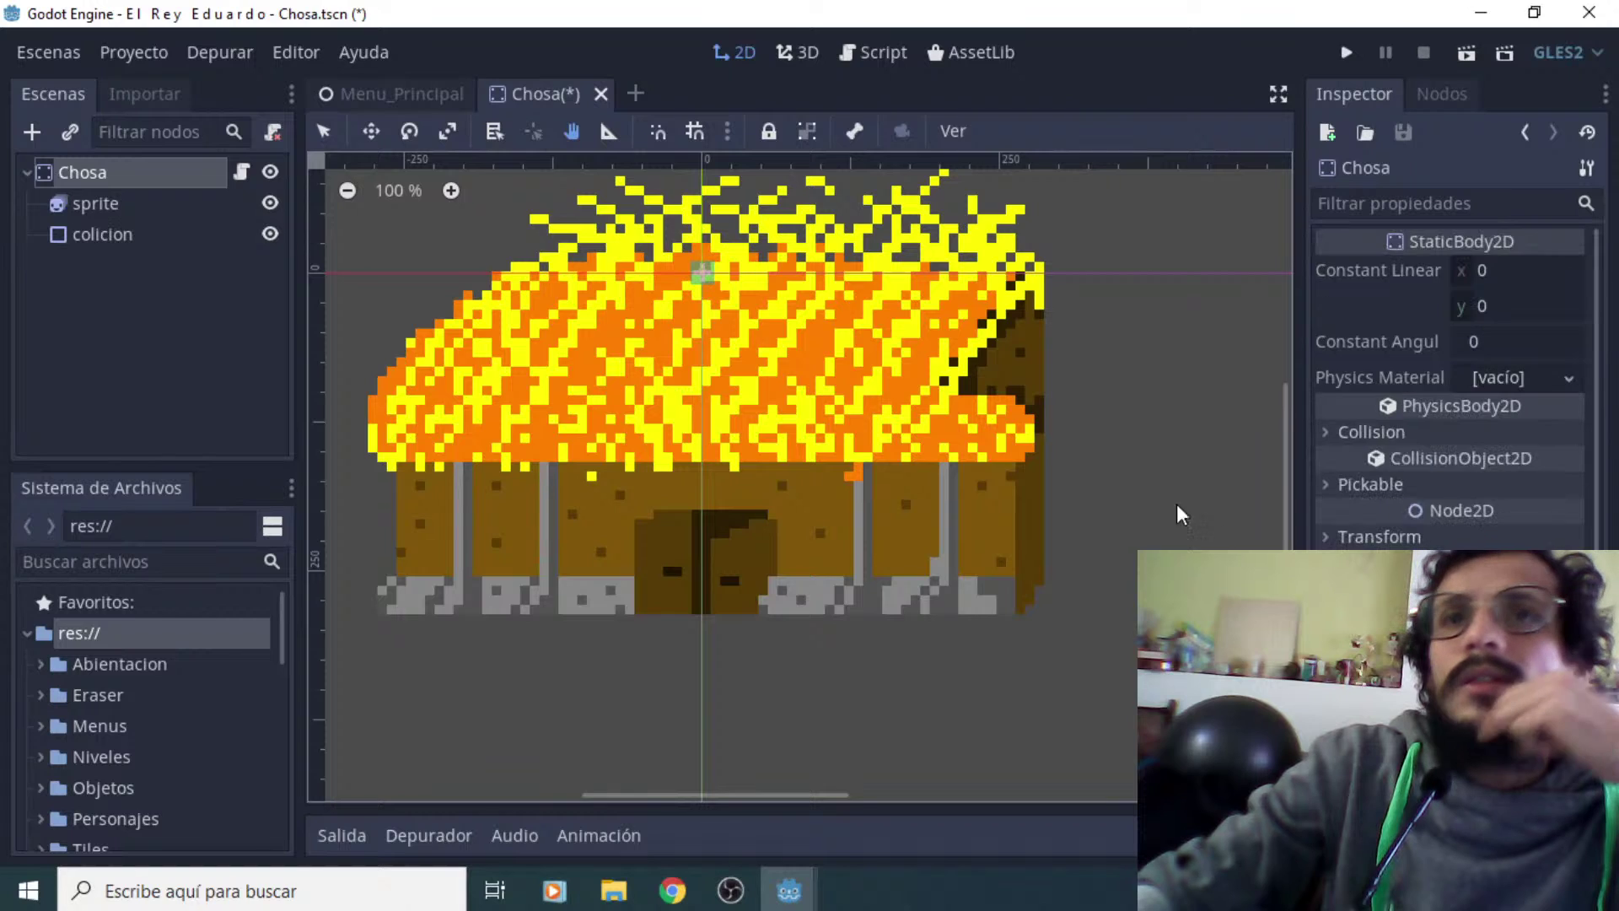
{"action": "scroll", "coordinate": [1166, 492], "scroll_direction": "up", "scroll_amount": 1}
{"action": "scroll", "coordinate": [1156, 477], "scroll_direction": "down", "scroll_amount": 2}
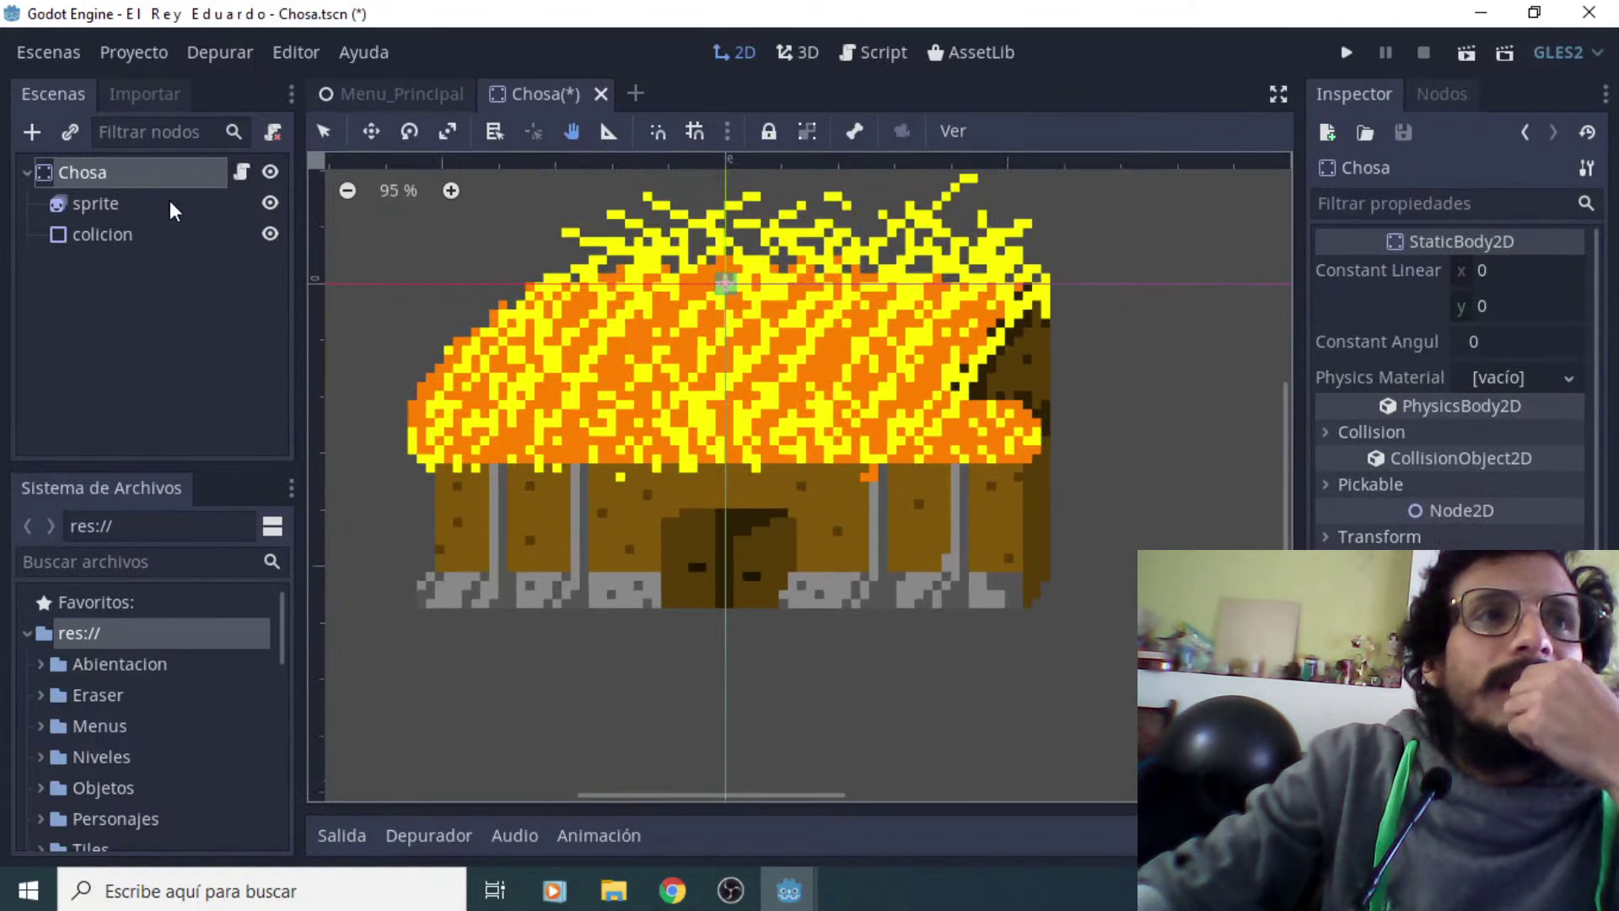
Set the sprite node's animation to casa2 and show the full house by selecting the Chosa root node
{"action": "left_click", "coordinate": [98, 210]}
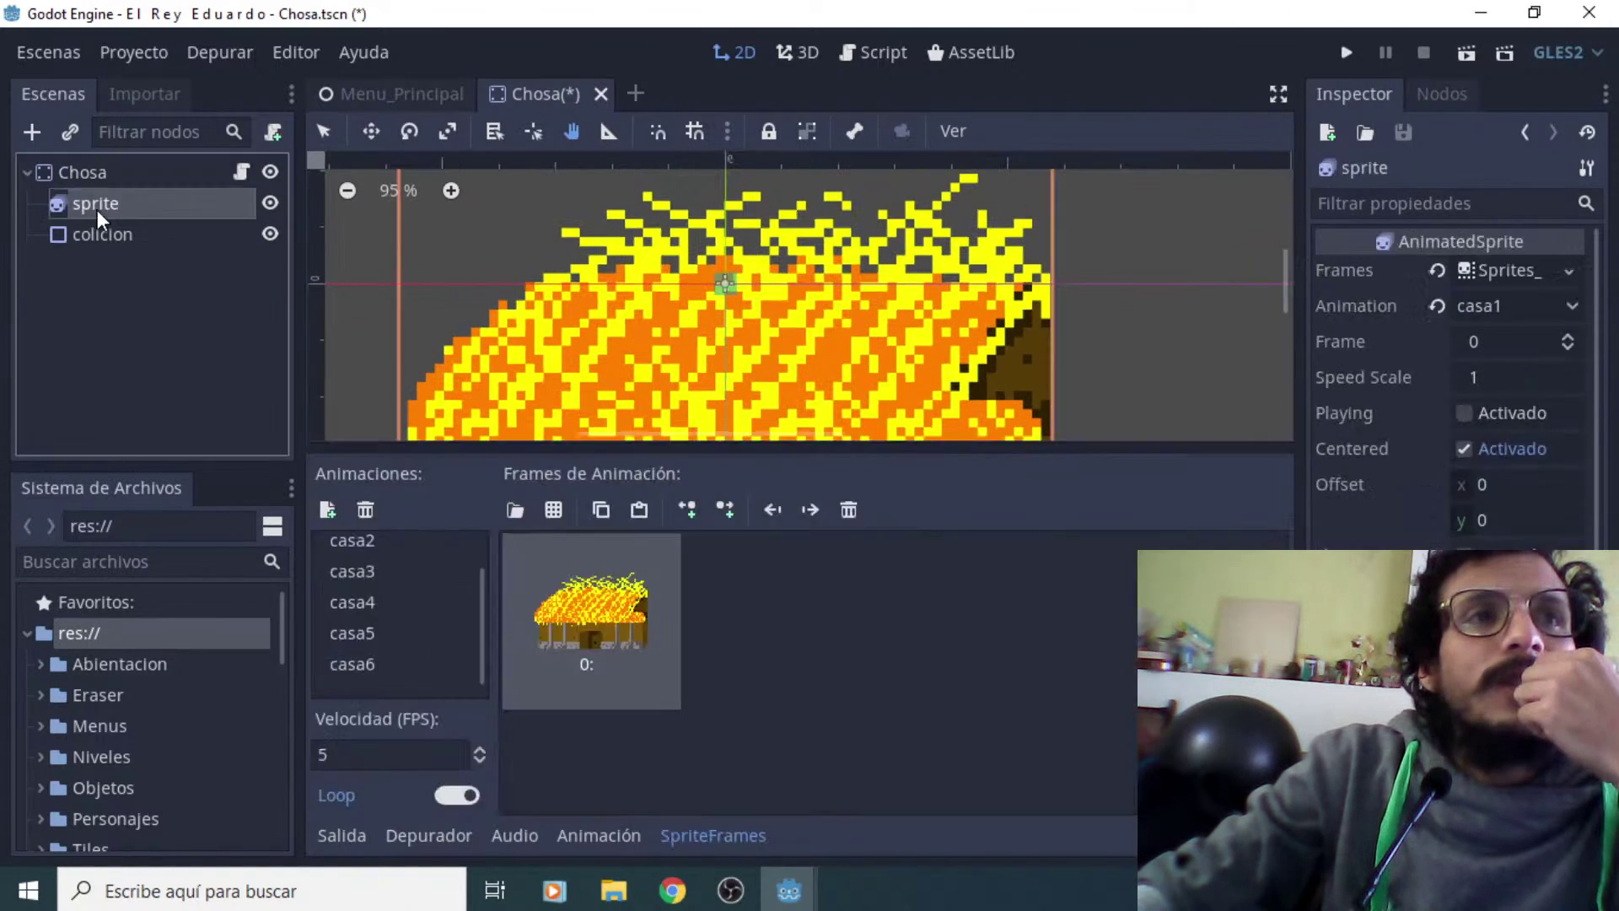
{"action": "left_click", "coordinate": [1570, 305]}
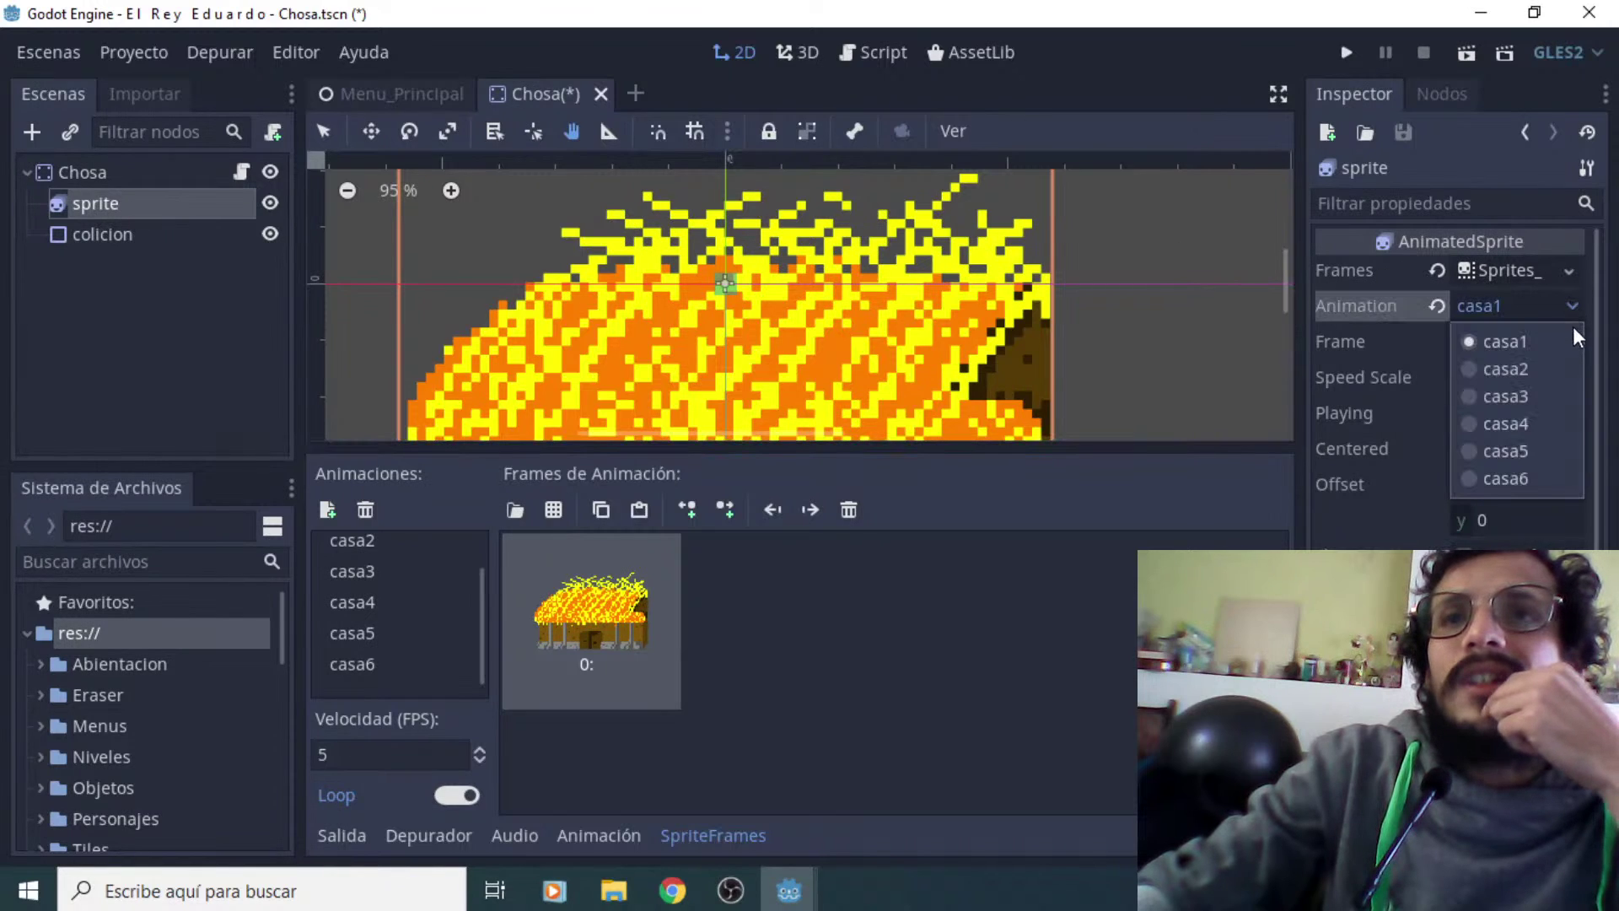
{"action": "left_click", "coordinate": [1531, 370]}
{"action": "left_click", "coordinate": [62, 173]}
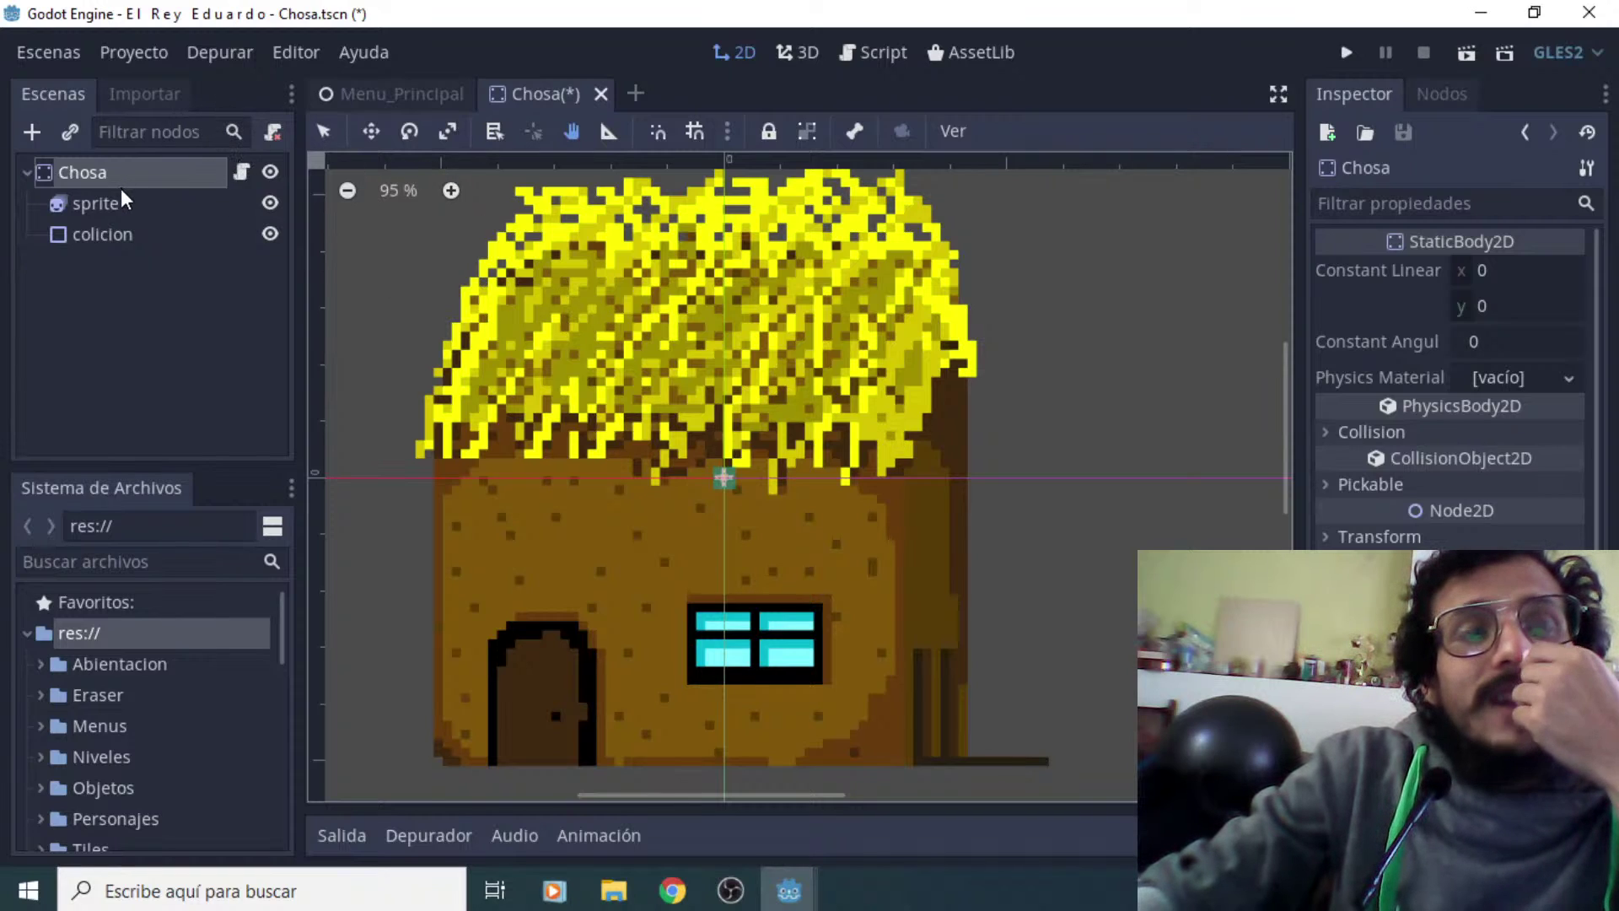
Return to the Menu_Principal scene and open the nivel_1.tscn scene from the Niveles folder
{"action": "left_click", "coordinate": [406, 94]}
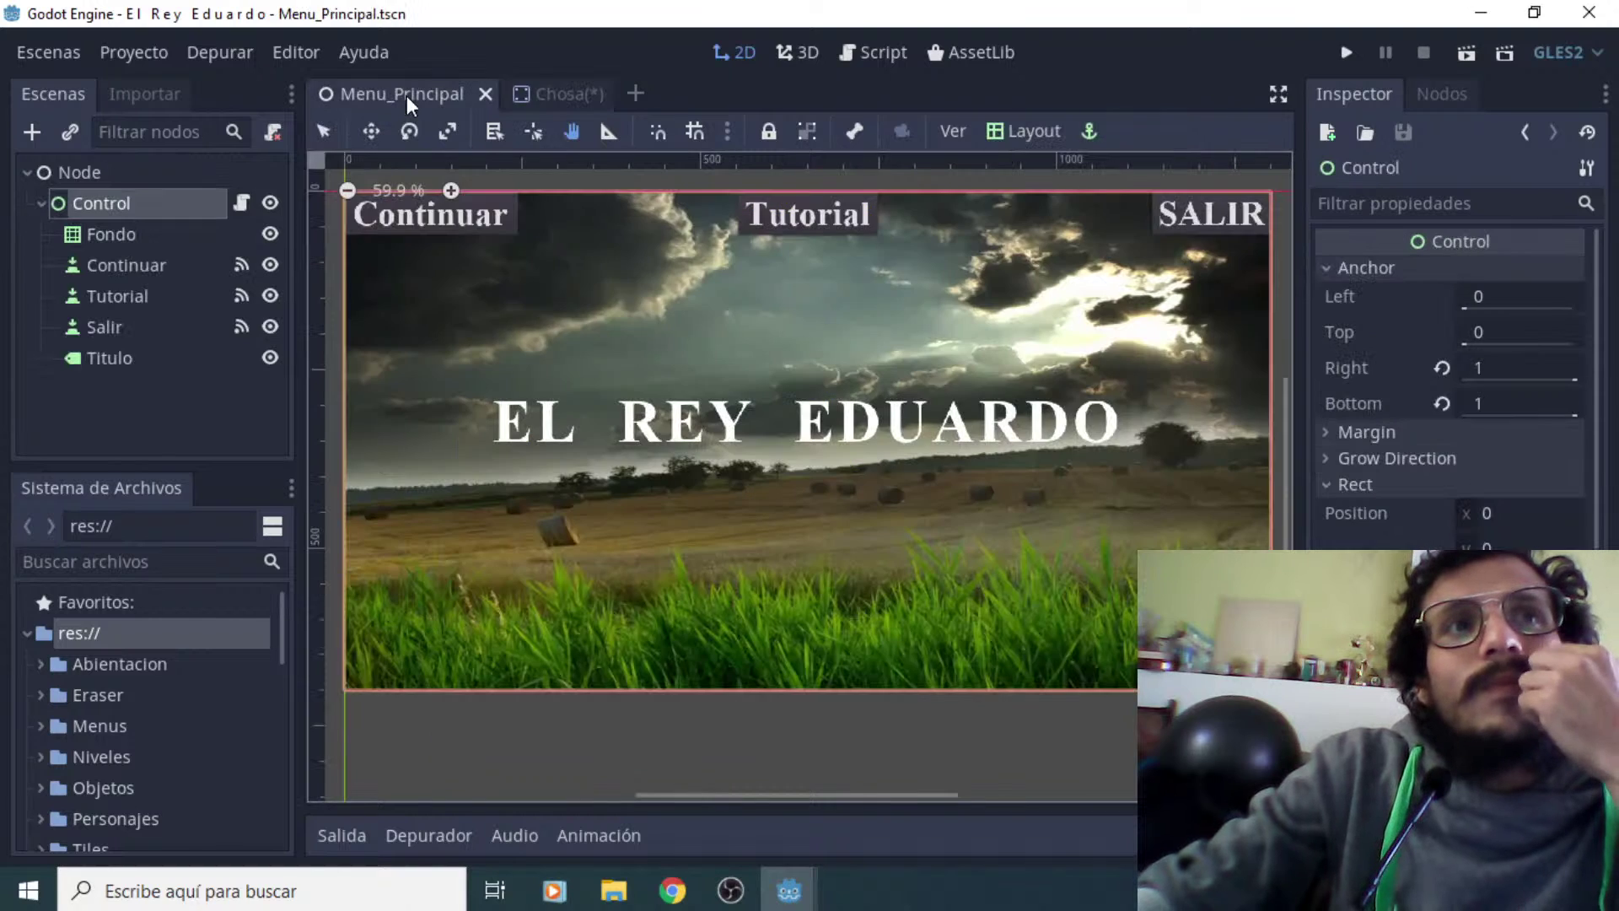
{"action": "left_click", "coordinate": [43, 51]}
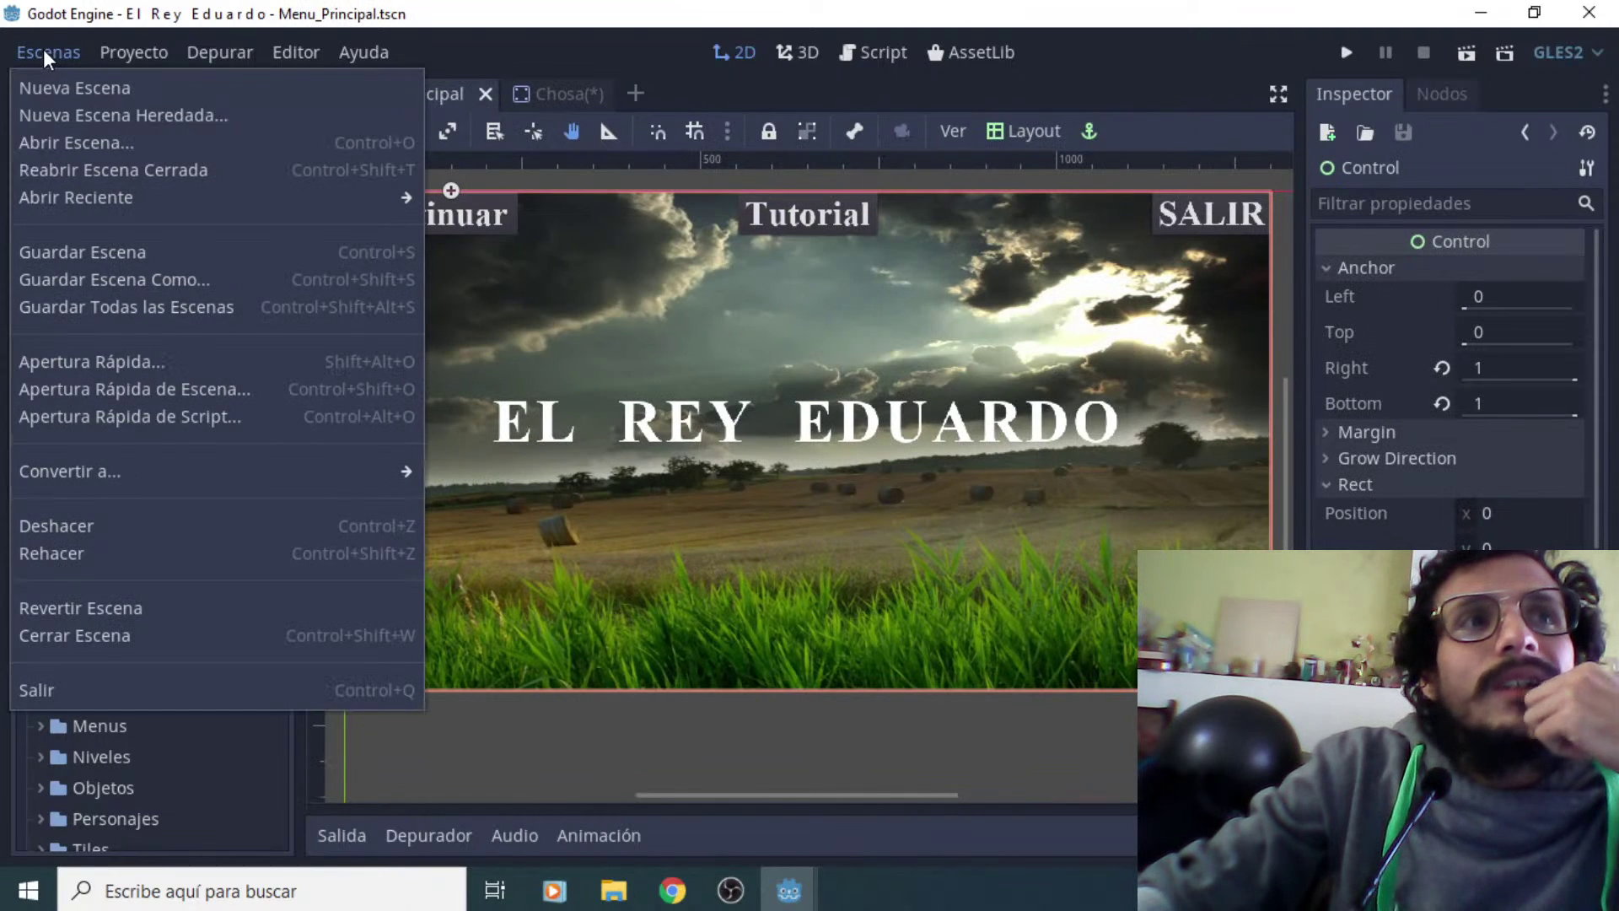
{"action": "left_click", "coordinate": [139, 148]}
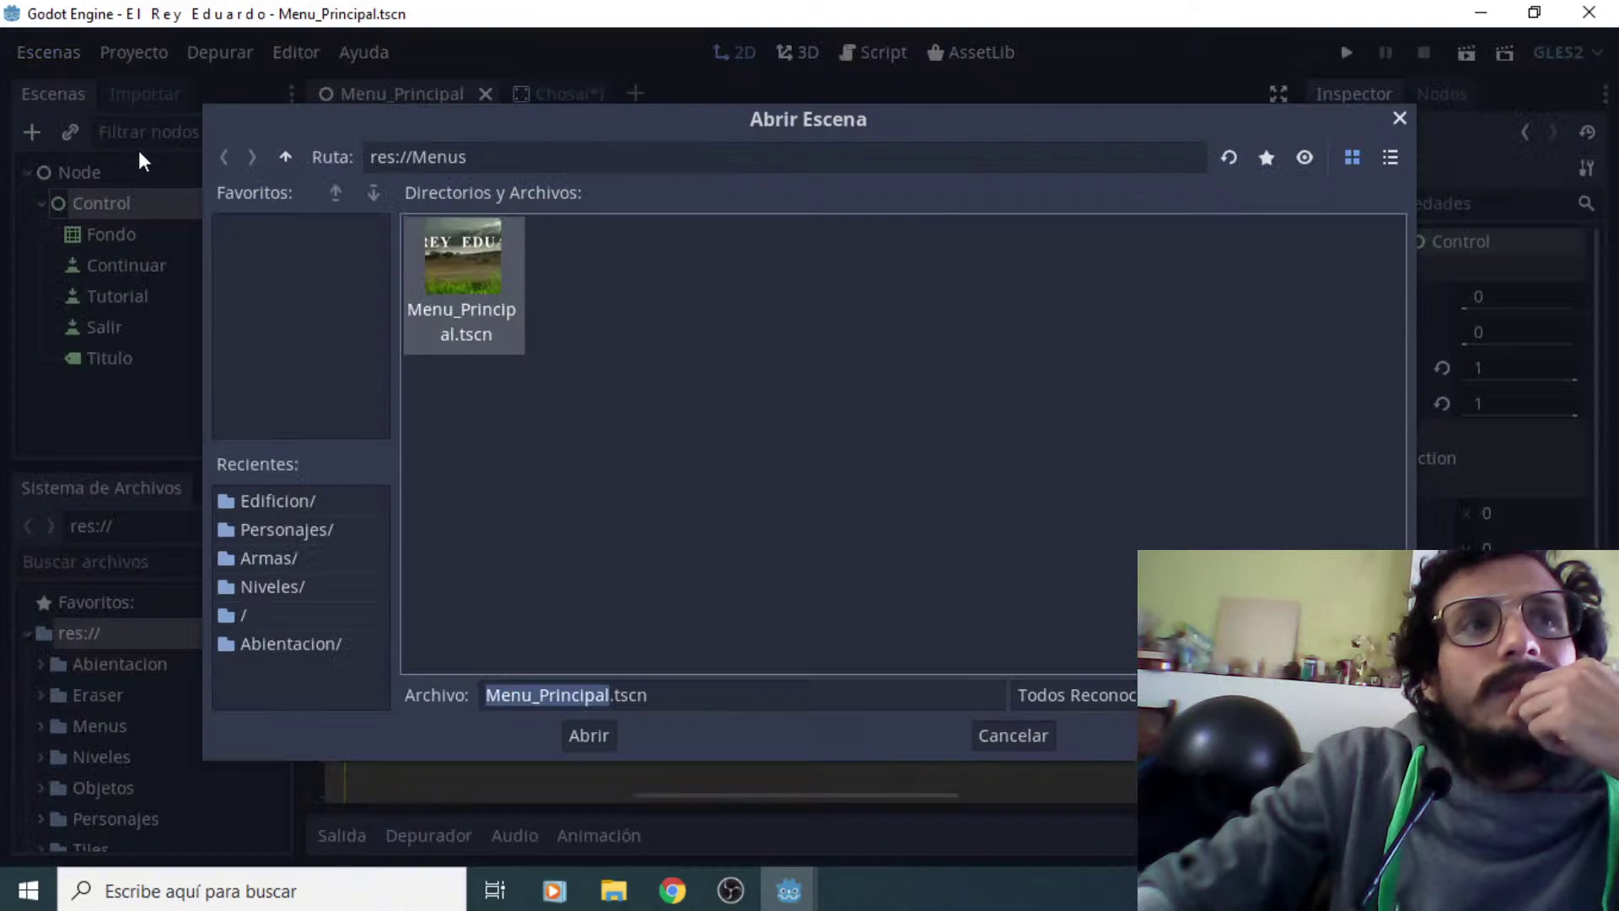
{"action": "left_click", "coordinate": [284, 157]}
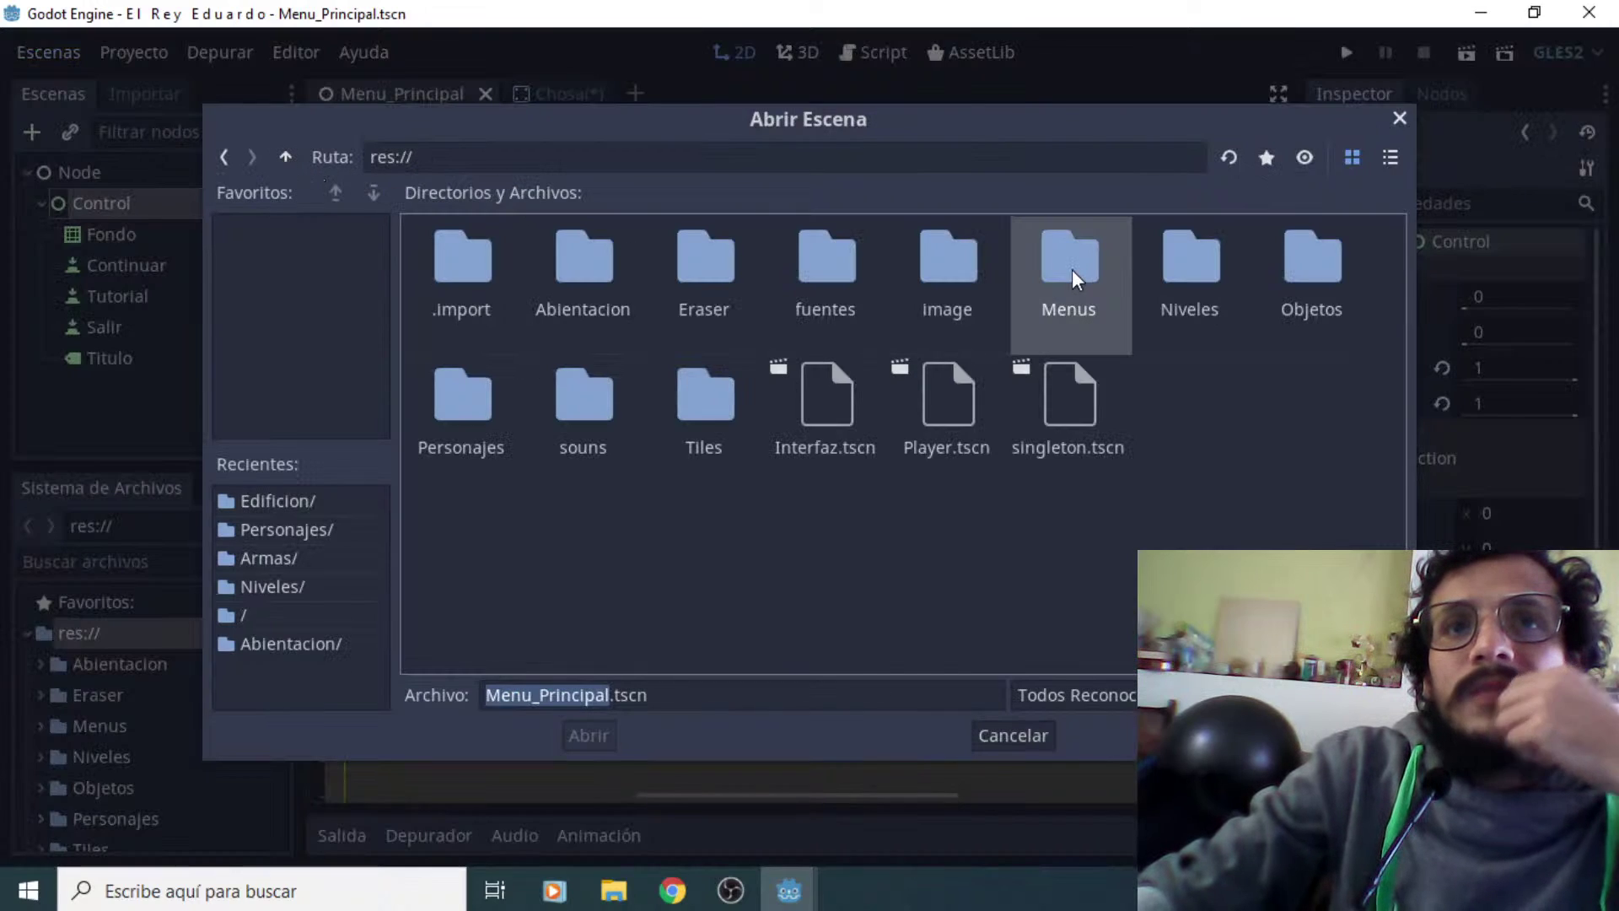
{"action": "double_click", "coordinate": [1190, 281]}
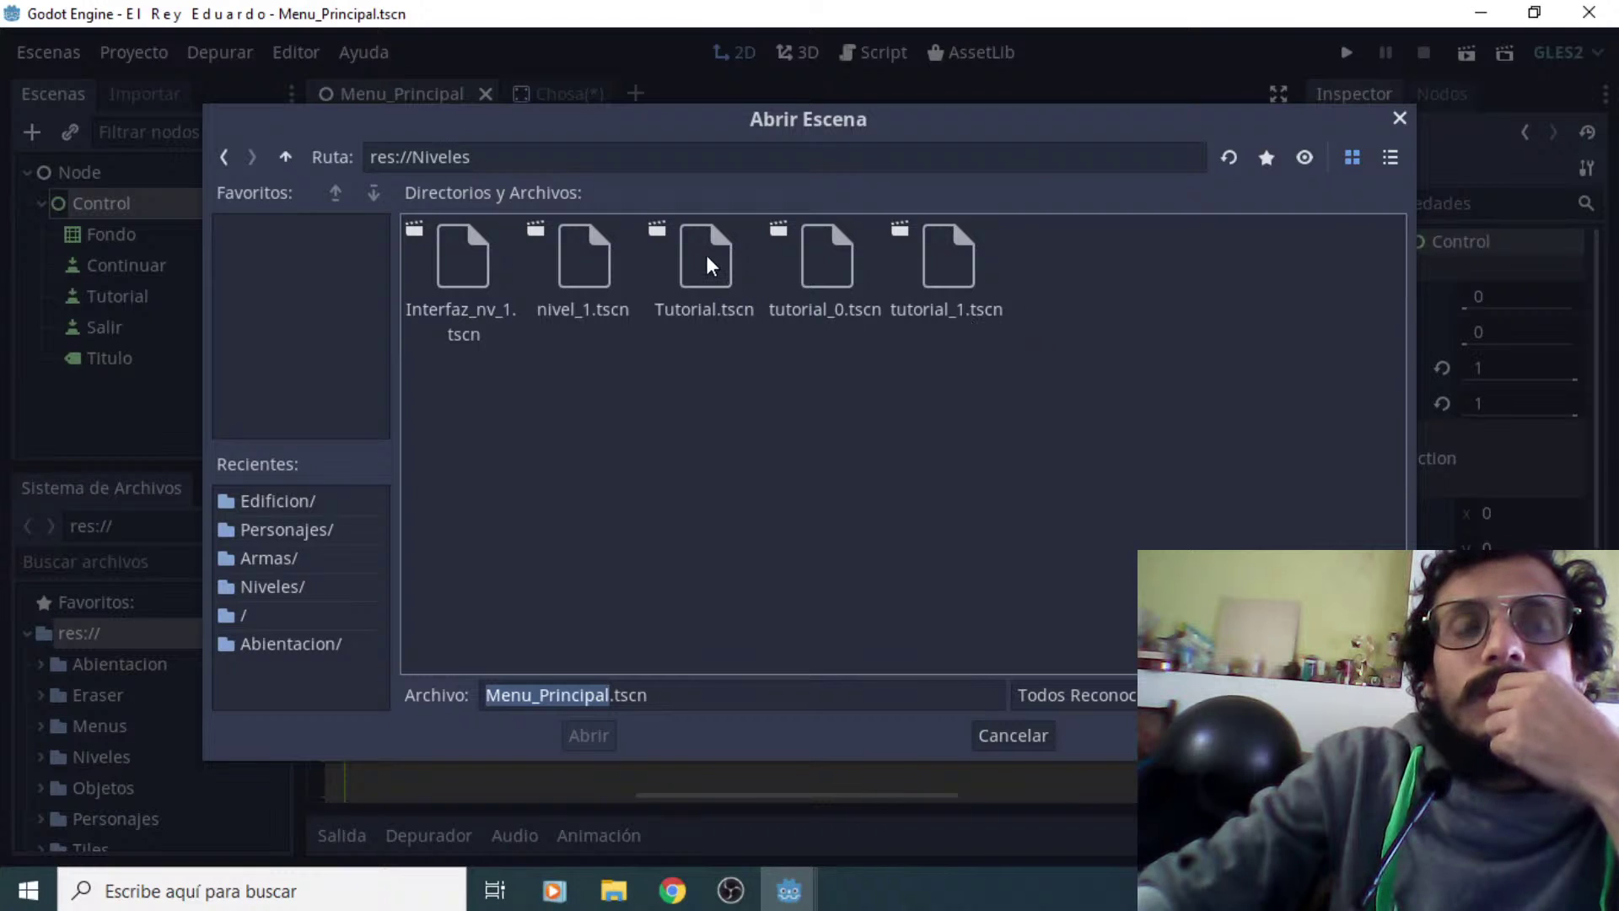
{"action": "left_click", "coordinate": [605, 275]}
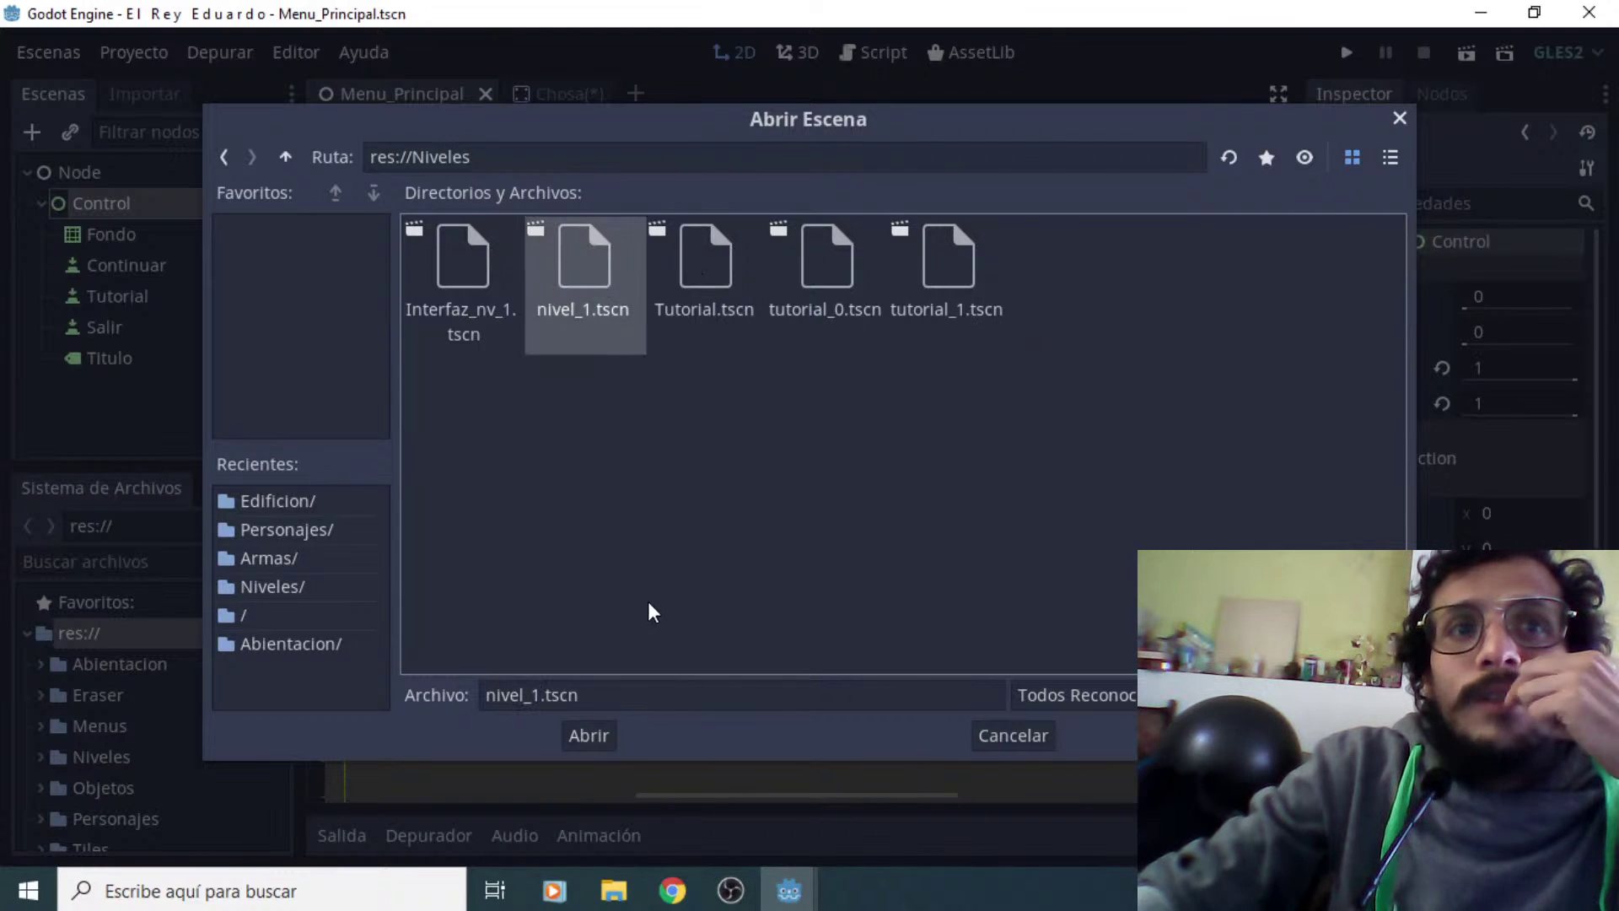
{"action": "left_click", "coordinate": [600, 737]}
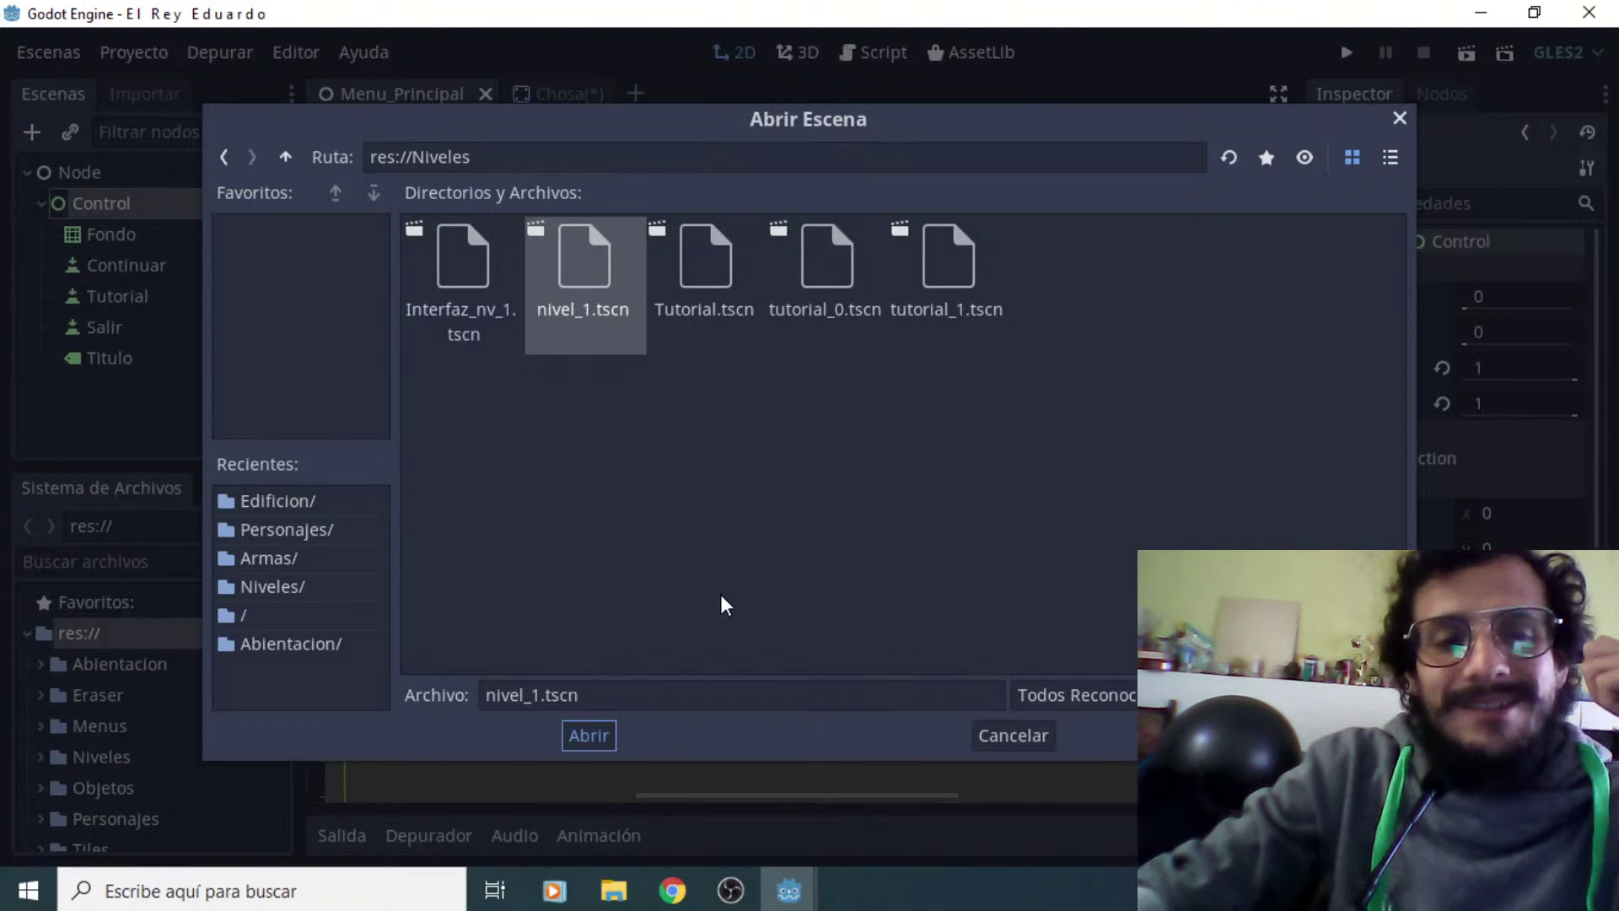
Examine the nivel_1 level from the starting buildings along the ground and trees towards its far end
{"action": "scroll", "coordinate": [634, 589], "scroll_direction": "down", "scroll_amount": 3}
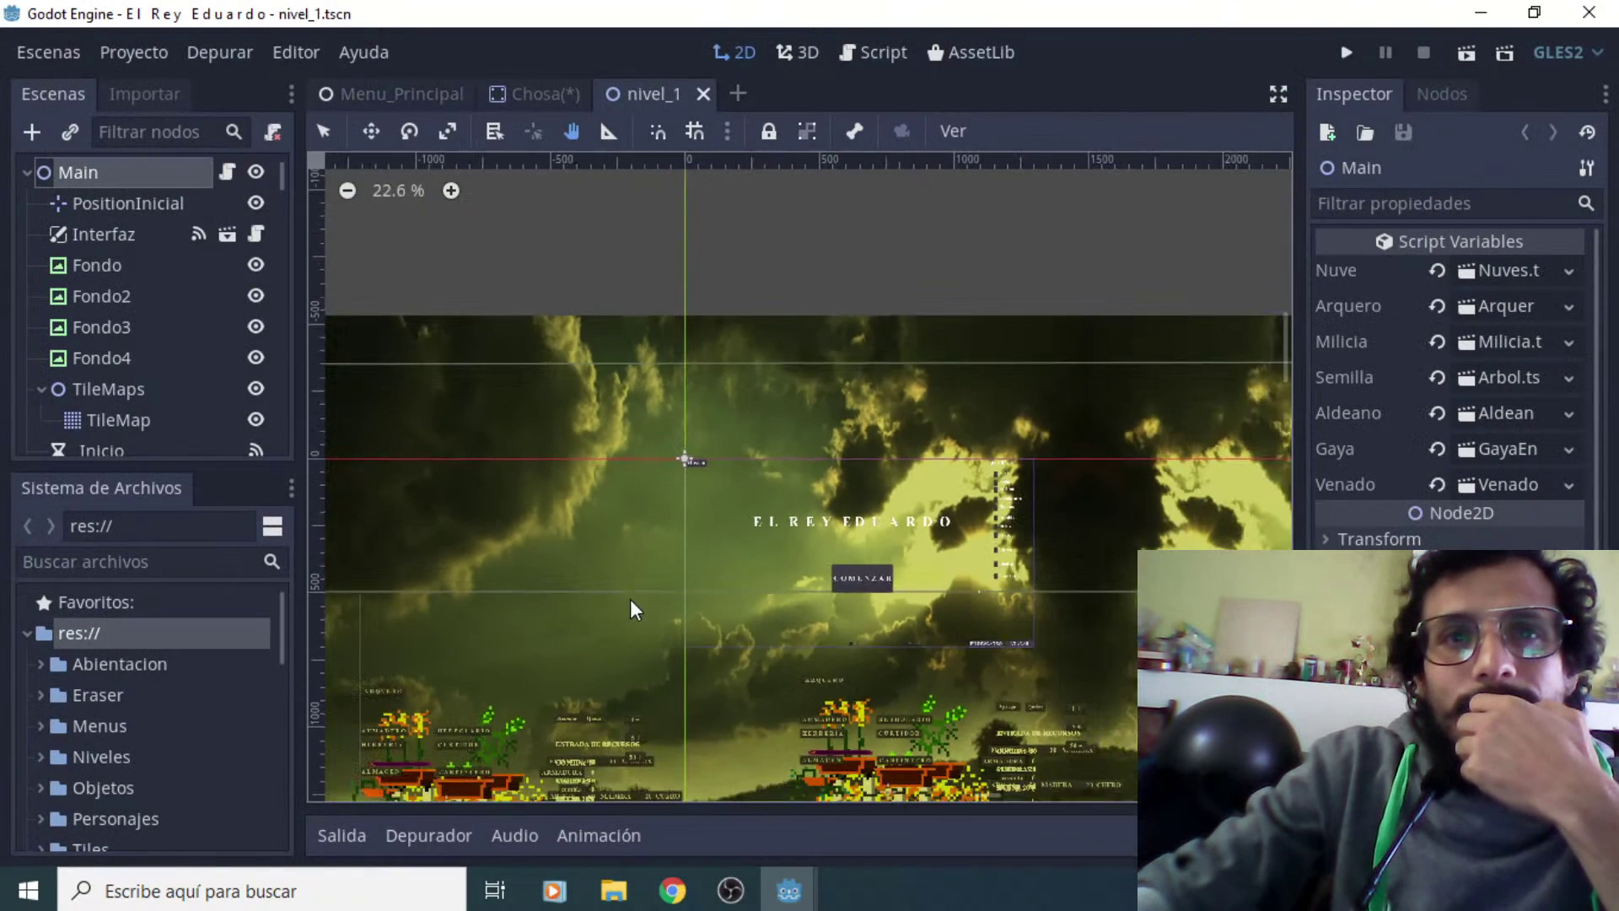
{"action": "scroll", "coordinate": [789, 611], "scroll_direction": "down", "scroll_amount": 2}
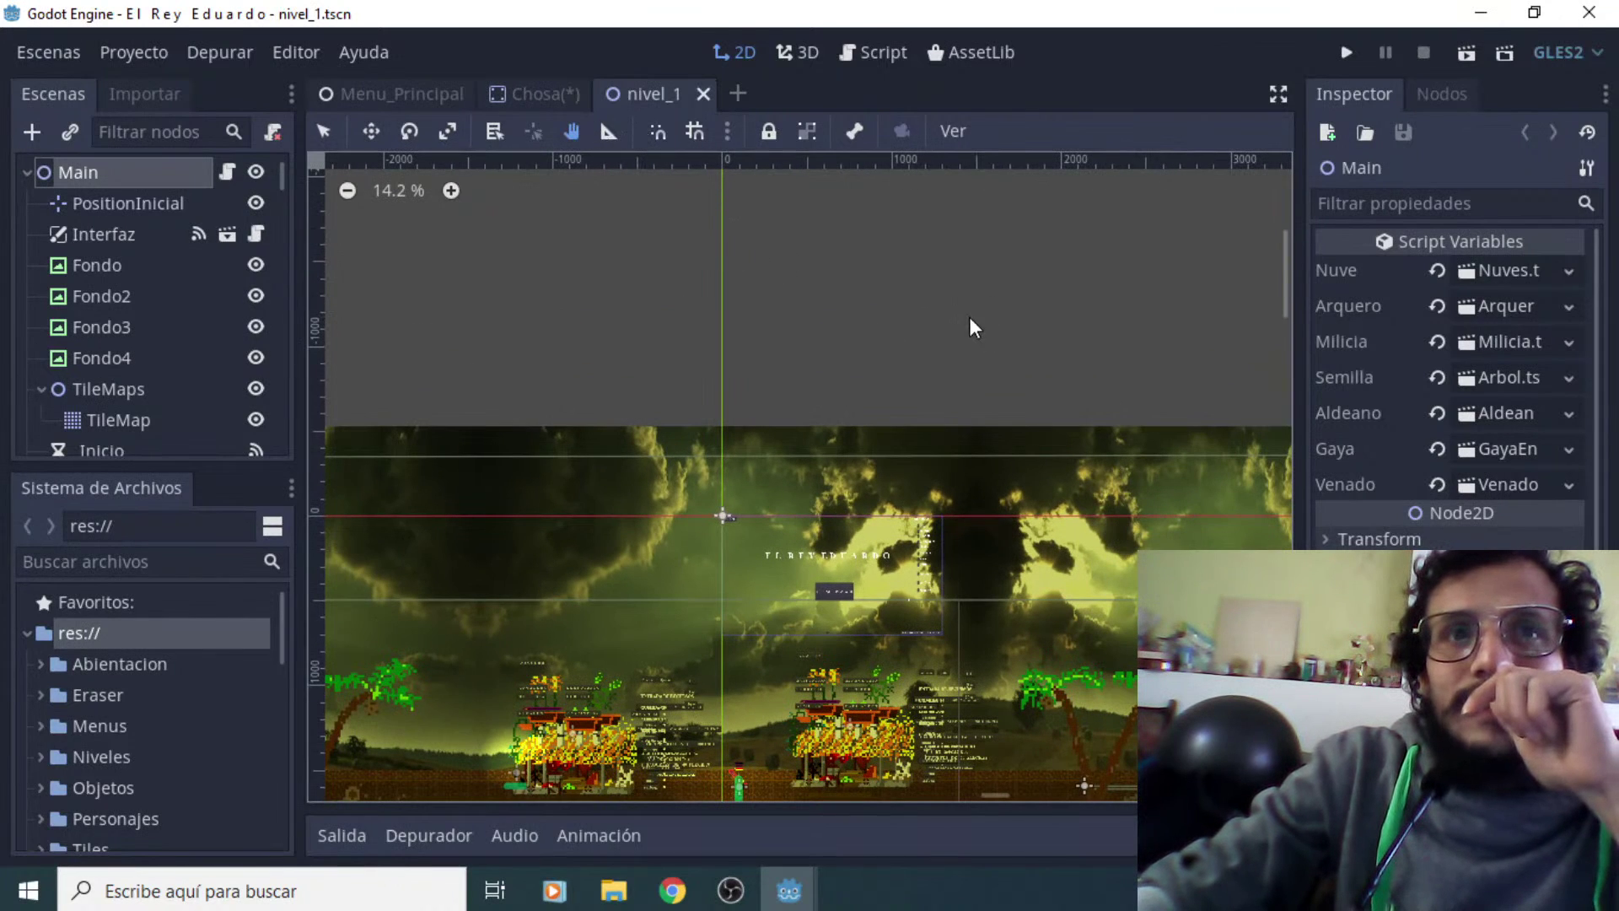
{"action": "left_click_drag", "start_coordinate": [968, 317], "coordinate": [832, 198]}
{"action": "left_click_drag", "start_coordinate": [1130, 508], "coordinate": [679, 434]}
{"action": "left_click_drag", "start_coordinate": [979, 544], "coordinate": [419, 588]}
{"action": "left_click_drag", "start_coordinate": [956, 621], "coordinate": [396, 487]}
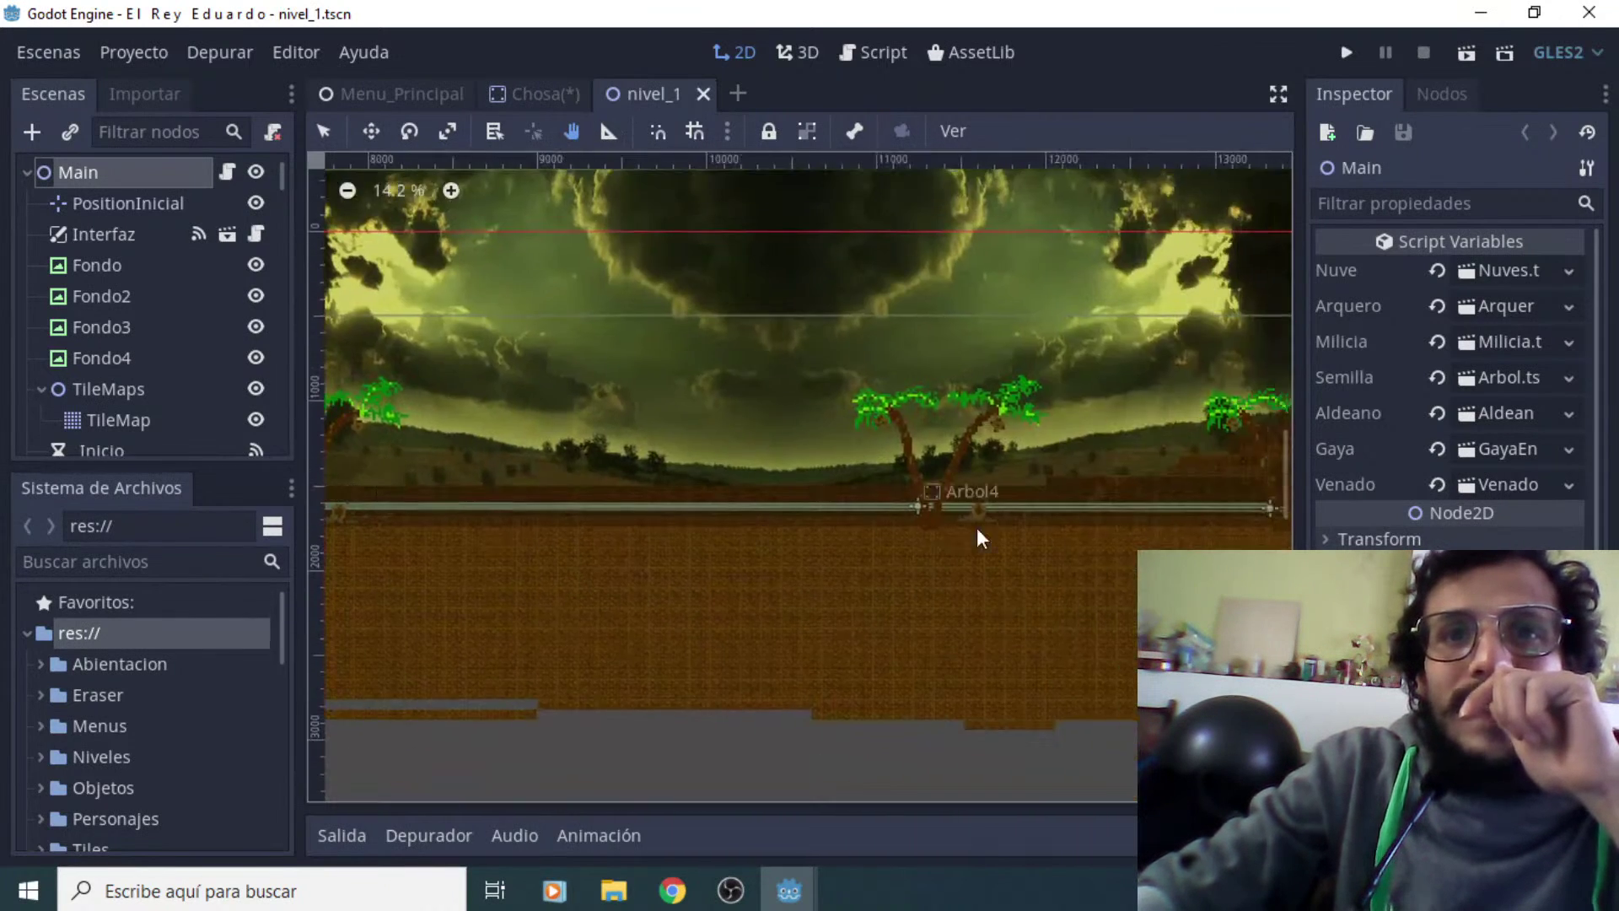
{"action": "scroll", "coordinate": [956, 540], "scroll_direction": "up", "scroll_amount": 2}
{"action": "scroll", "coordinate": [956, 539], "scroll_direction": "left", "scroll_amount": 3}
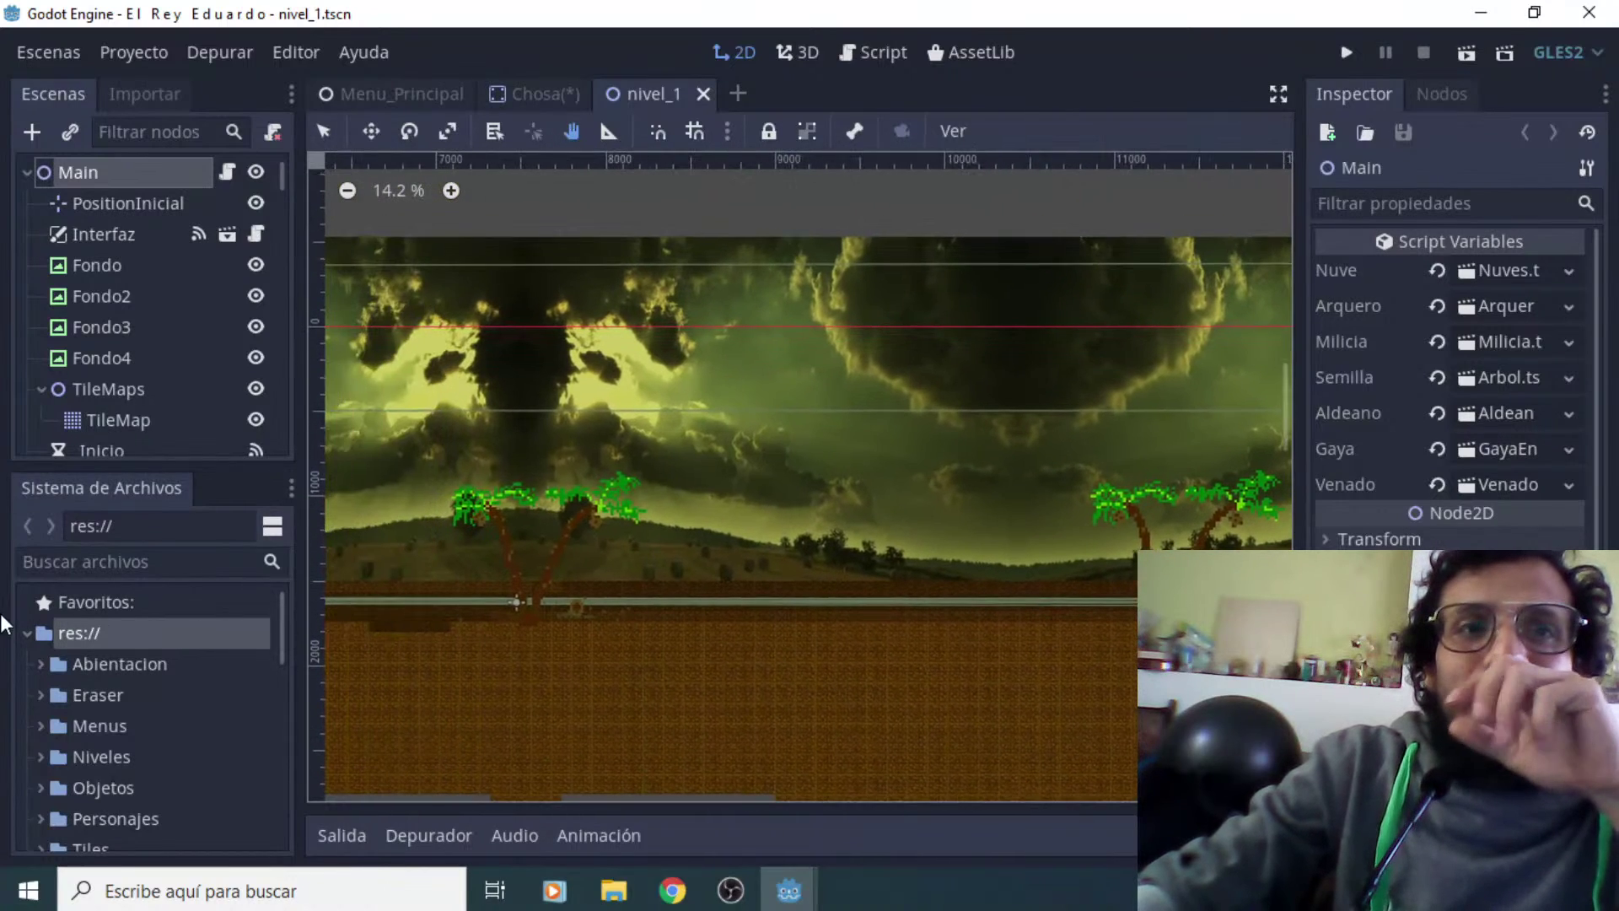
{"action": "scroll", "coordinate": [540, 620], "scroll_direction": "right", "scroll_amount": 8}
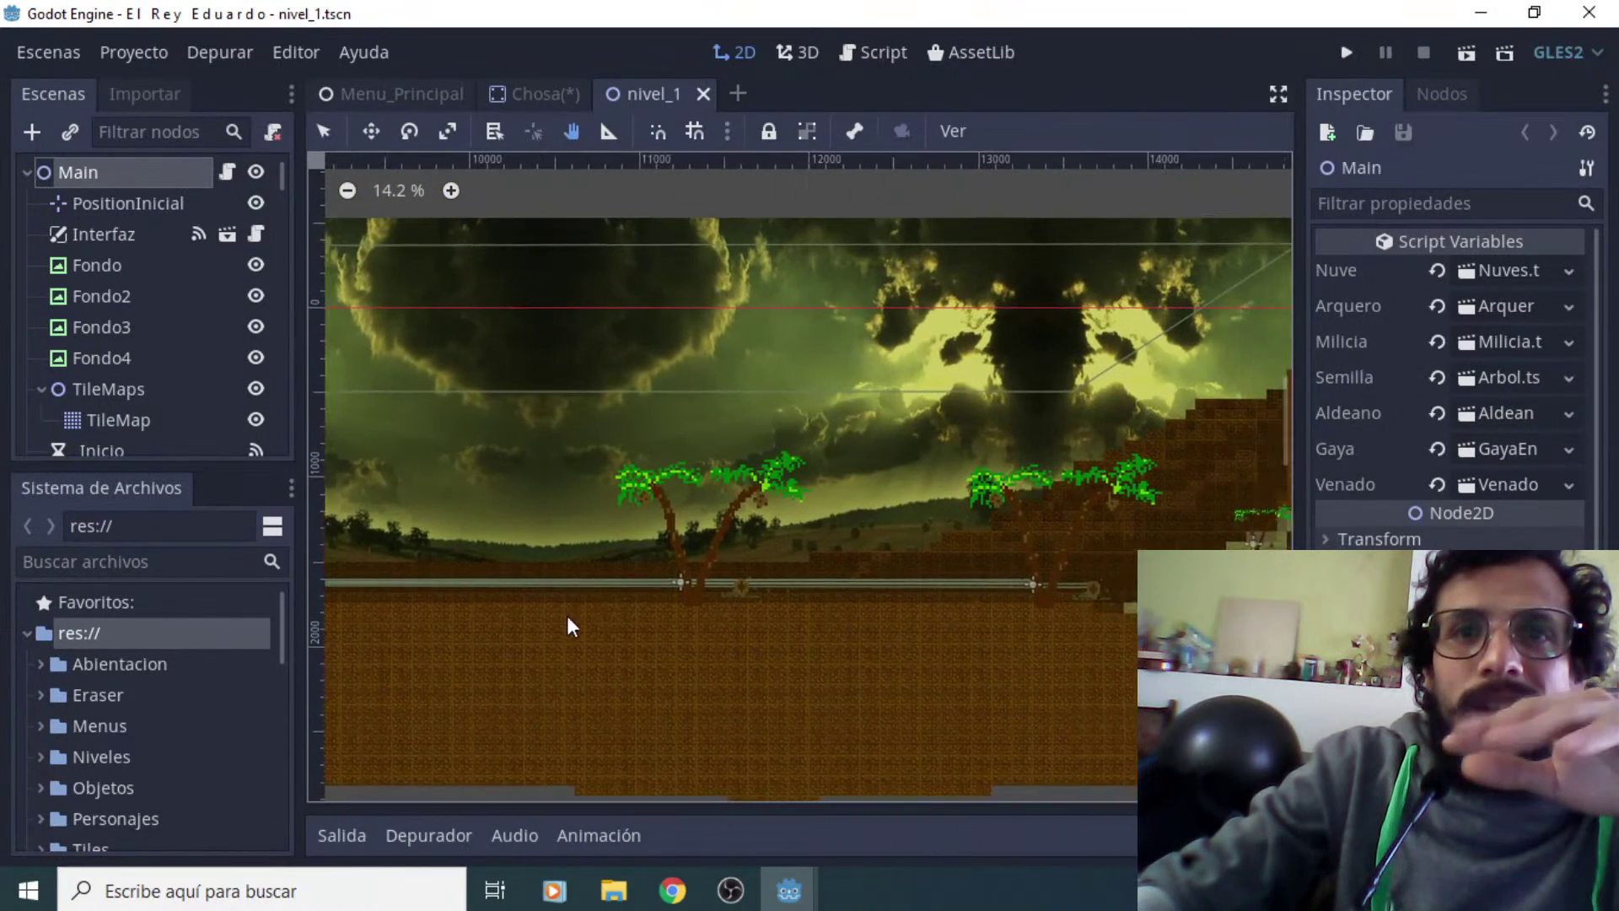
Inspect the terrain at the far end of nivel_1, including the high dirt wall and the small tree on the stepped ground
{"action": "left_click_drag", "start_coordinate": [816, 625], "coordinate": [599, 663]}
{"action": "scroll", "coordinate": [1030, 626], "scroll_direction": "up", "scroll_amount": 15}
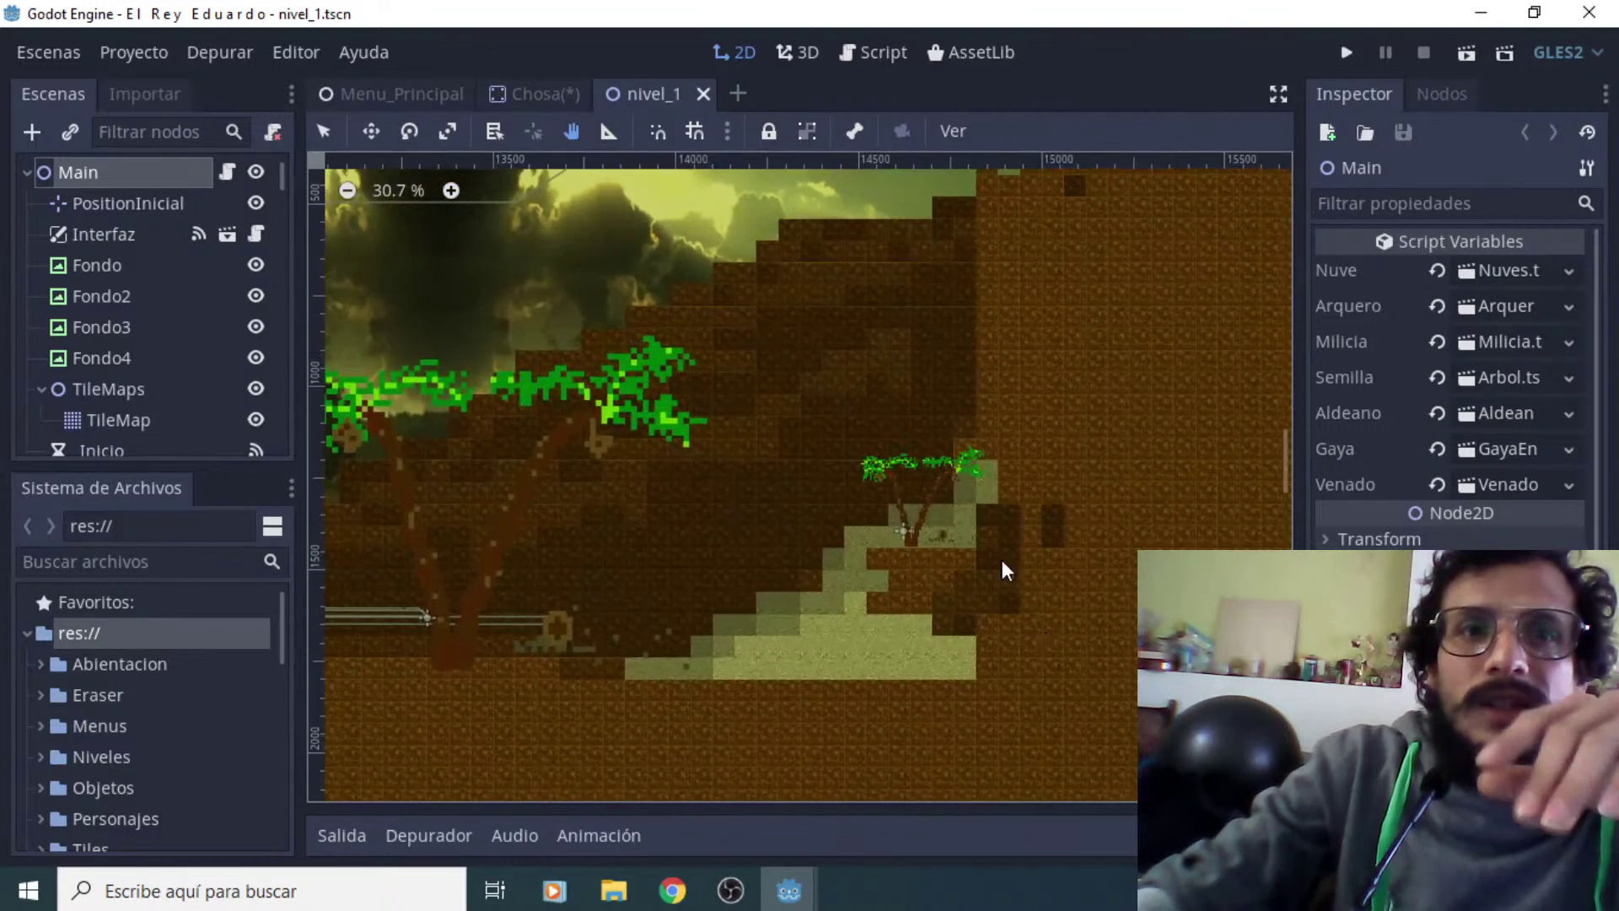
{"action": "left_click_drag", "start_coordinate": [1140, 468], "coordinate": [927, 665]}
{"action": "scroll", "coordinate": [948, 639], "scroll_direction": "down", "scroll_amount": 1, "text": "ctrl"}
{"action": "scroll", "coordinate": [922, 663], "scroll_direction": "up", "scroll_amount": 3}
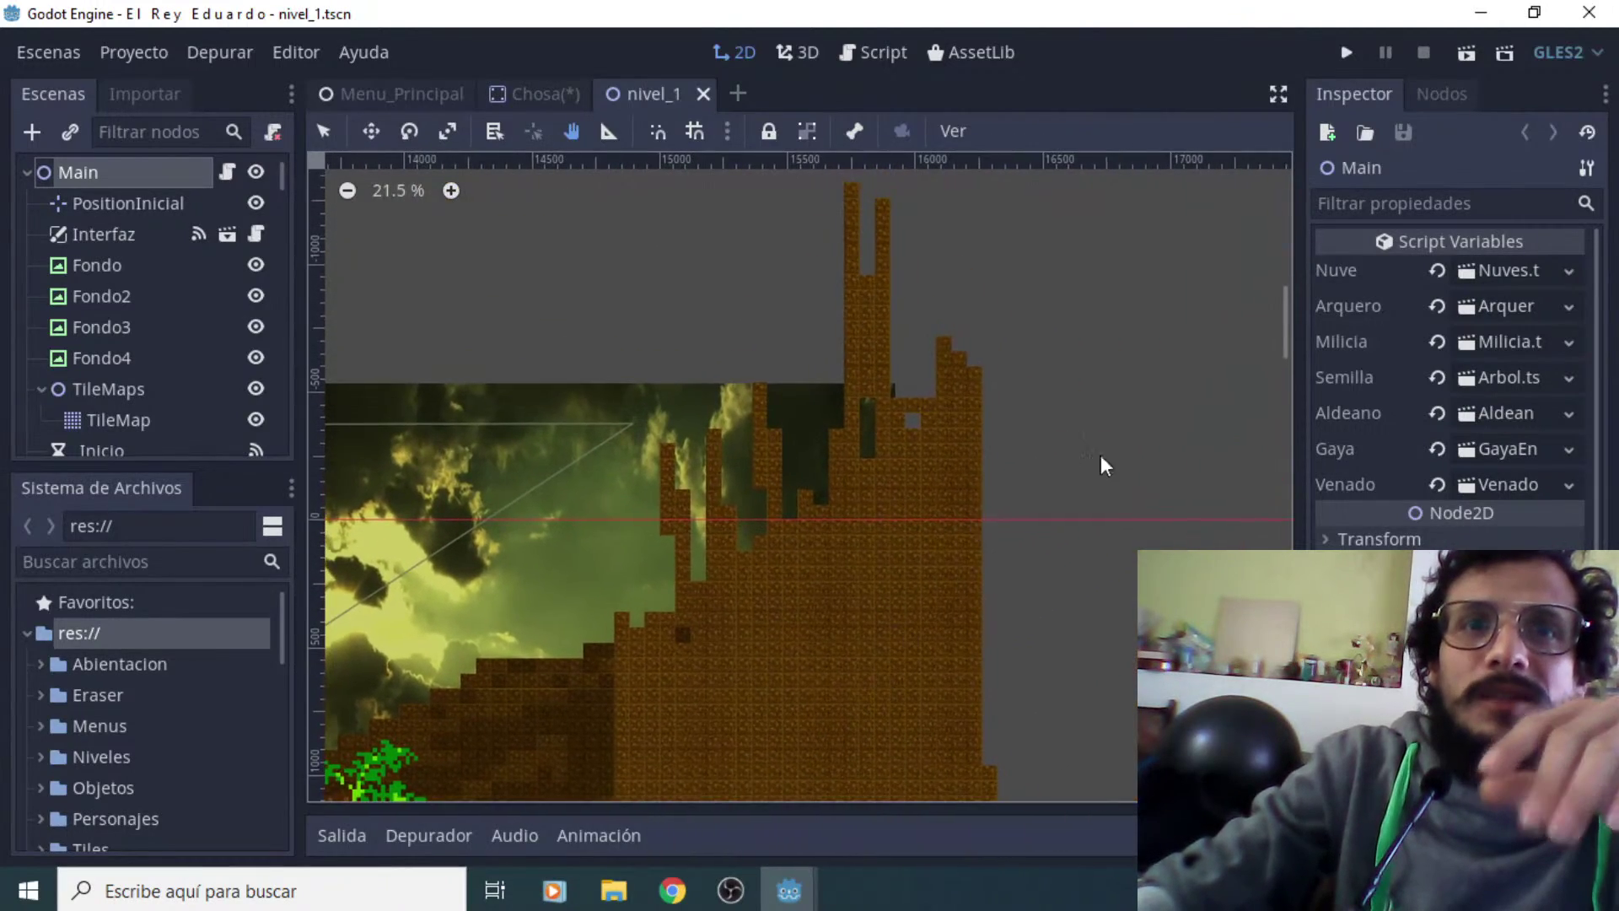
{"action": "scroll", "coordinate": [842, 331], "scroll_direction": "down", "scroll_amount": 2, "text": "ctrl"}
{"action": "left_click_drag", "start_coordinate": [841, 331], "coordinate": [841, 300]}
{"action": "left_click_drag", "start_coordinate": [963, 558], "coordinate": [1137, 402]}
{"action": "left_click_drag", "start_coordinate": [750, 506], "coordinate": [995, 582]}
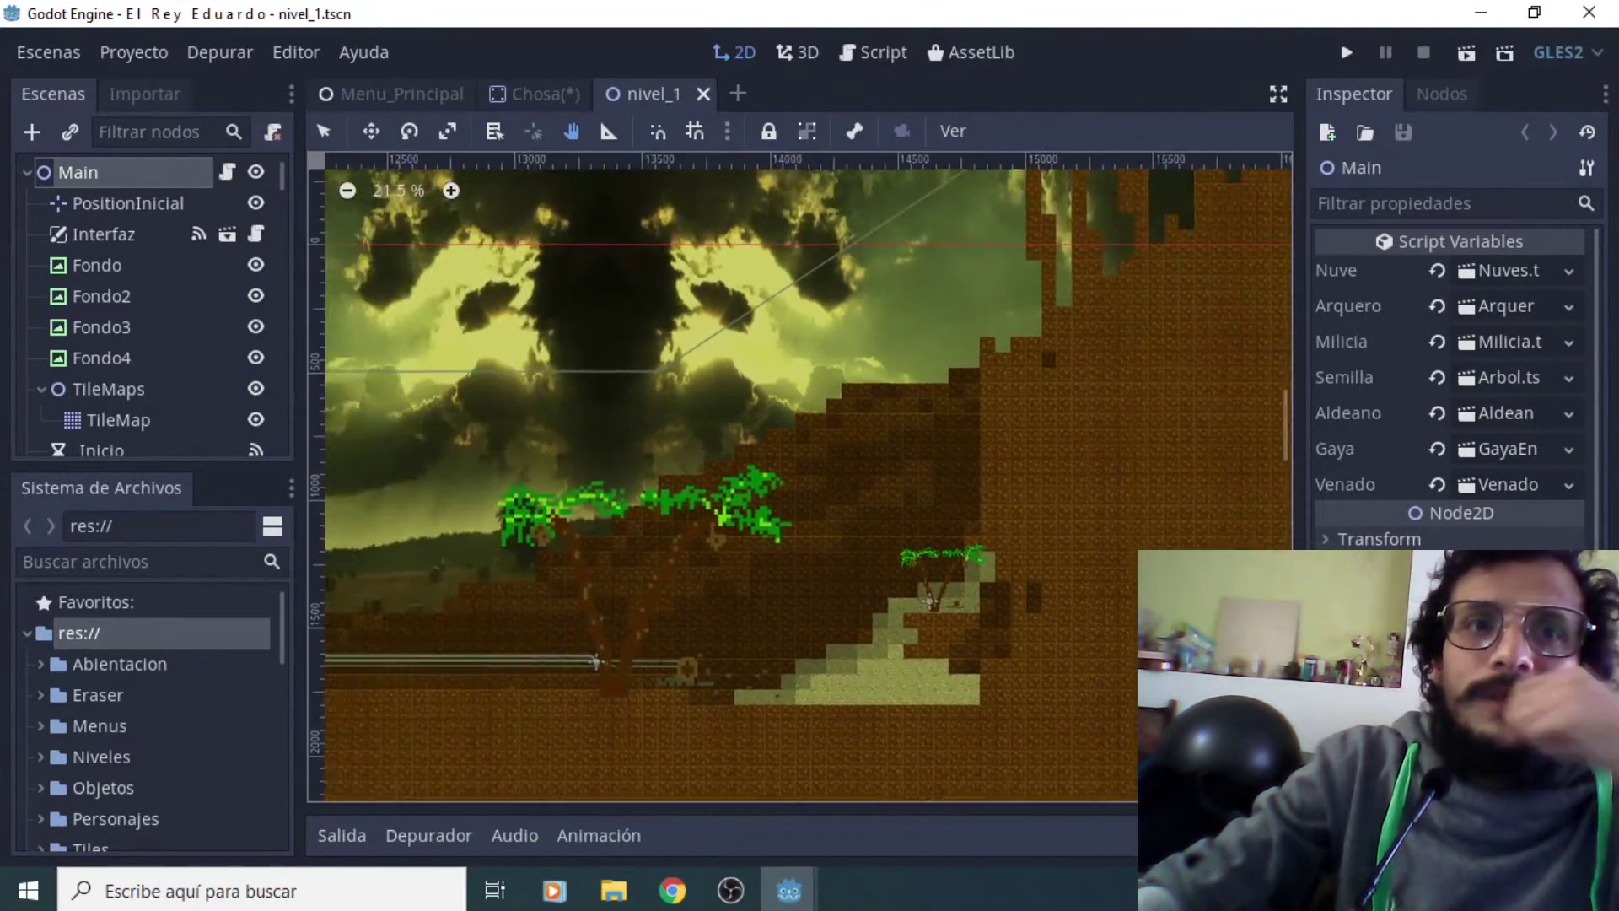
{"action": "scroll", "coordinate": [908, 642], "scroll_direction": "up", "scroll_amount": 2}
{"action": "scroll", "coordinate": [908, 642], "scroll_direction": "up", "scroll_amount": 3, "text": "ctrl"}
{"action": "scroll", "coordinate": [832, 498], "scroll_direction": "down", "scroll_amount": 2}
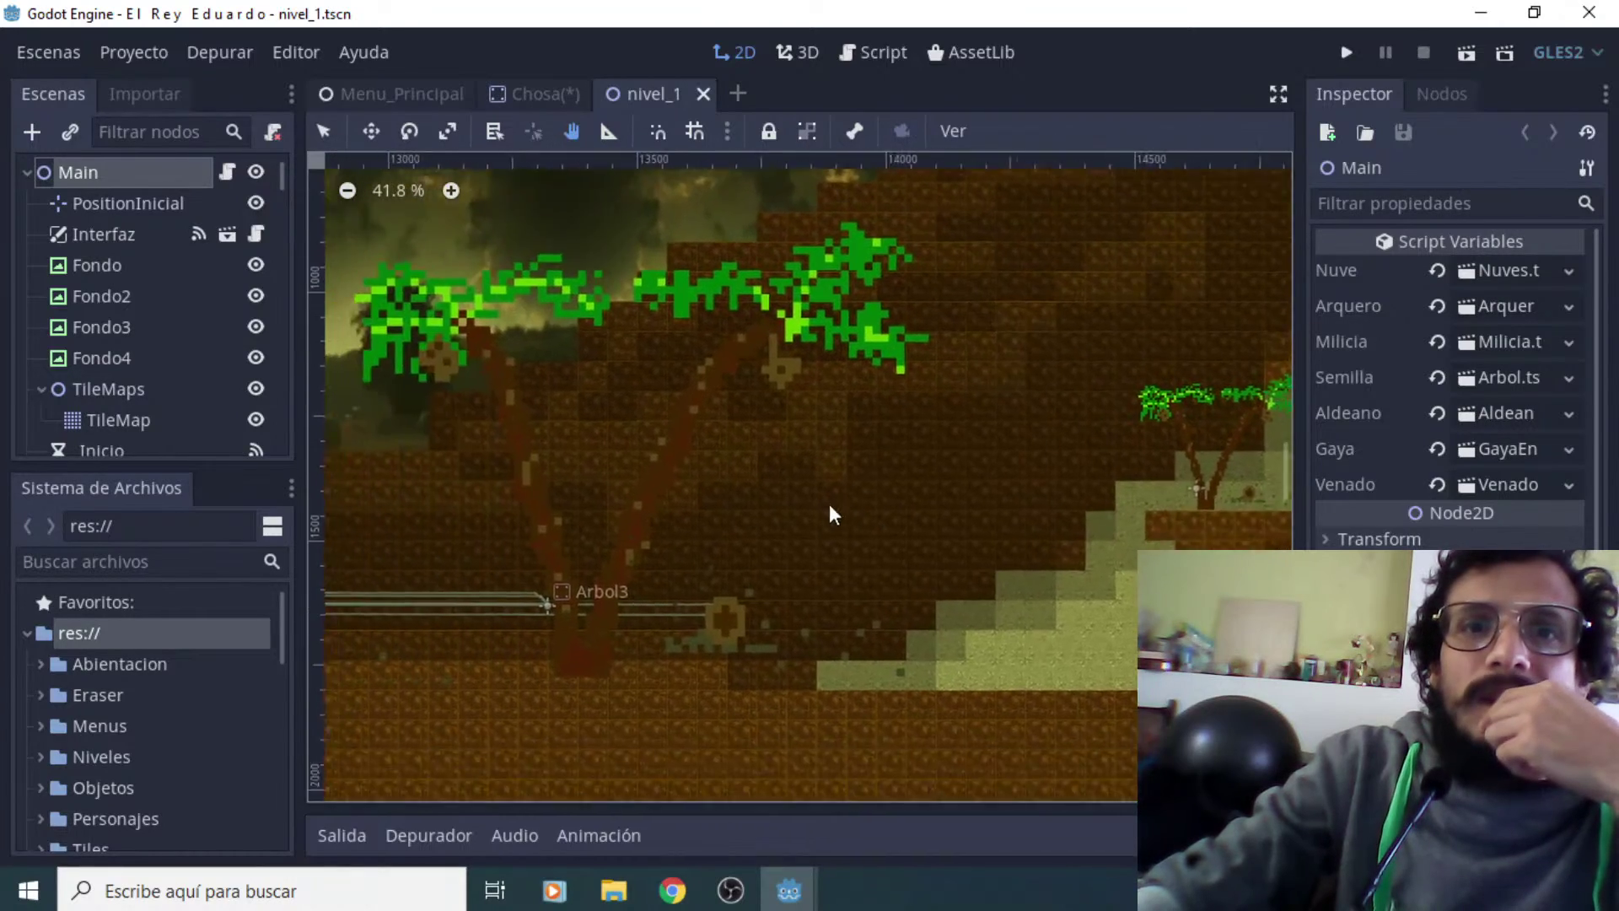
{"action": "scroll", "coordinate": [877, 597], "scroll_direction": "down", "scroll_amount": 2}
{"action": "scroll", "coordinate": [655, 627], "scroll_direction": "up", "scroll_amount": 4, "text": "ctrl"}
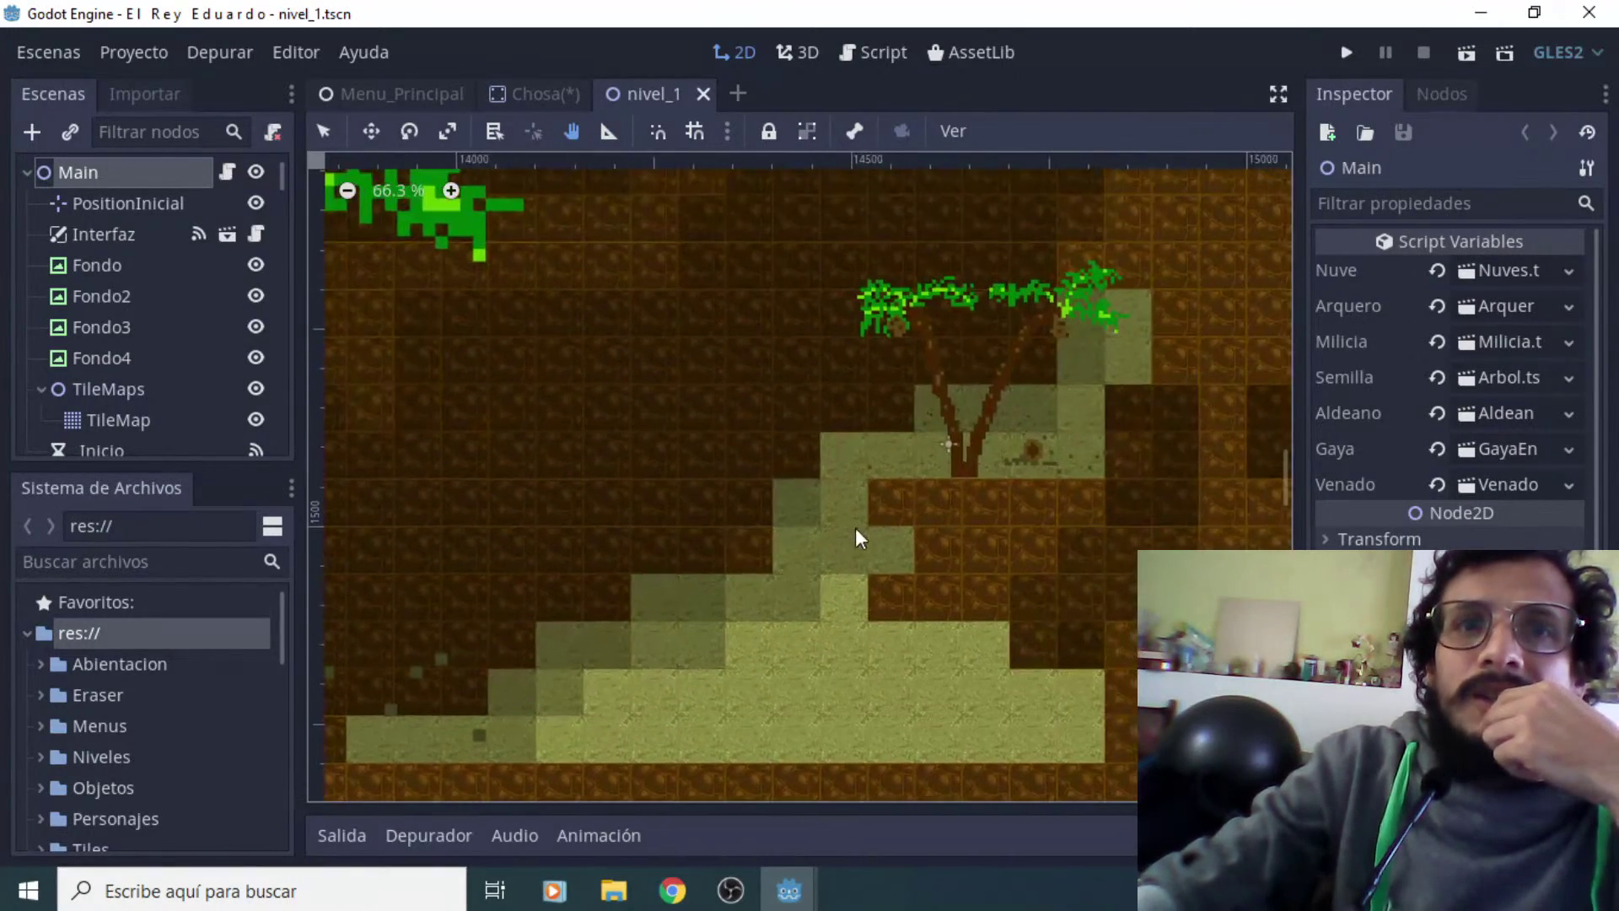
Inspect the palm tree on the stepped stone ground at the far end of nivel_1 up close
{"action": "scroll", "coordinate": [978, 531], "scroll_direction": "up", "scroll_amount": 3}
{"action": "left_click_drag", "start_coordinate": [1003, 519], "coordinate": [712, 741]}
{"action": "scroll", "coordinate": [789, 685], "scroll_direction": "up", "scroll_amount": 5}
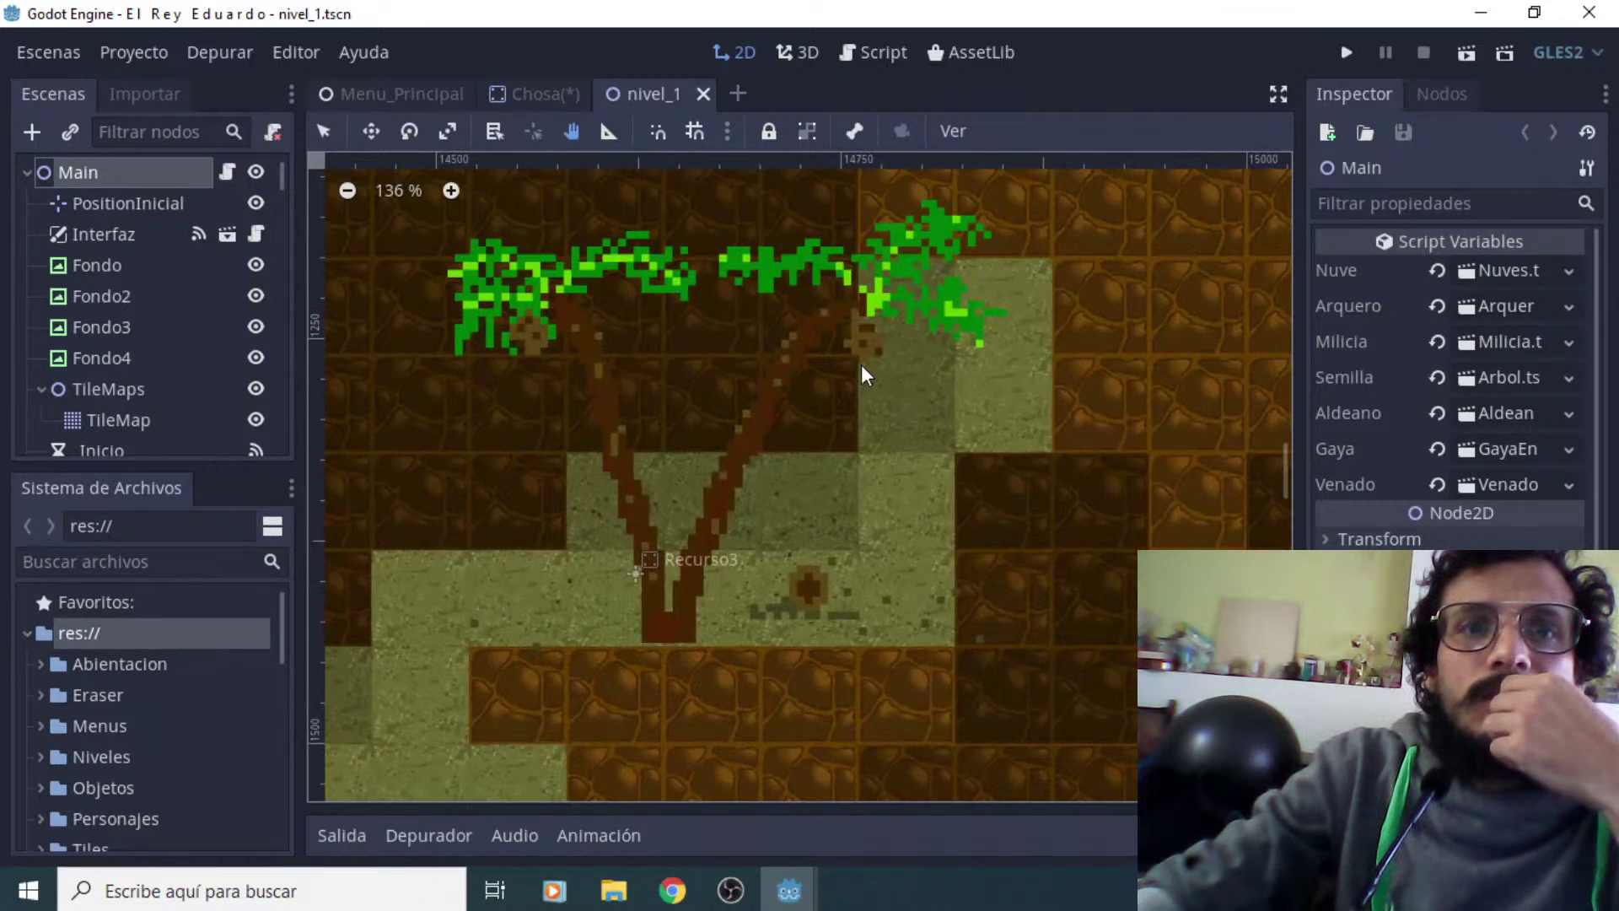
{"action": "left_click_drag", "start_coordinate": [542, 674], "coordinate": [1071, 398]}
{"action": "scroll", "coordinate": [814, 645], "scroll_direction": "down", "scroll_amount": 5}
{"action": "scroll", "coordinate": [814, 646], "scroll_direction": "down", "scroll_amount": 4}
Review the ground and trees of nivel_1 from the far end back to the starting buildings
{"action": "left_click_drag", "start_coordinate": [776, 538], "coordinate": [1080, 164]}
{"action": "scroll", "coordinate": [833, 574], "scroll_direction": "left", "scroll_amount": 3}
{"action": "scroll", "coordinate": [609, 621], "scroll_direction": "down", "scroll_amount": 2, "text": "ctrl"}
{"action": "scroll", "coordinate": [878, 656], "scroll_direction": "down", "scroll_amount": 2, "text": "ctrl"}
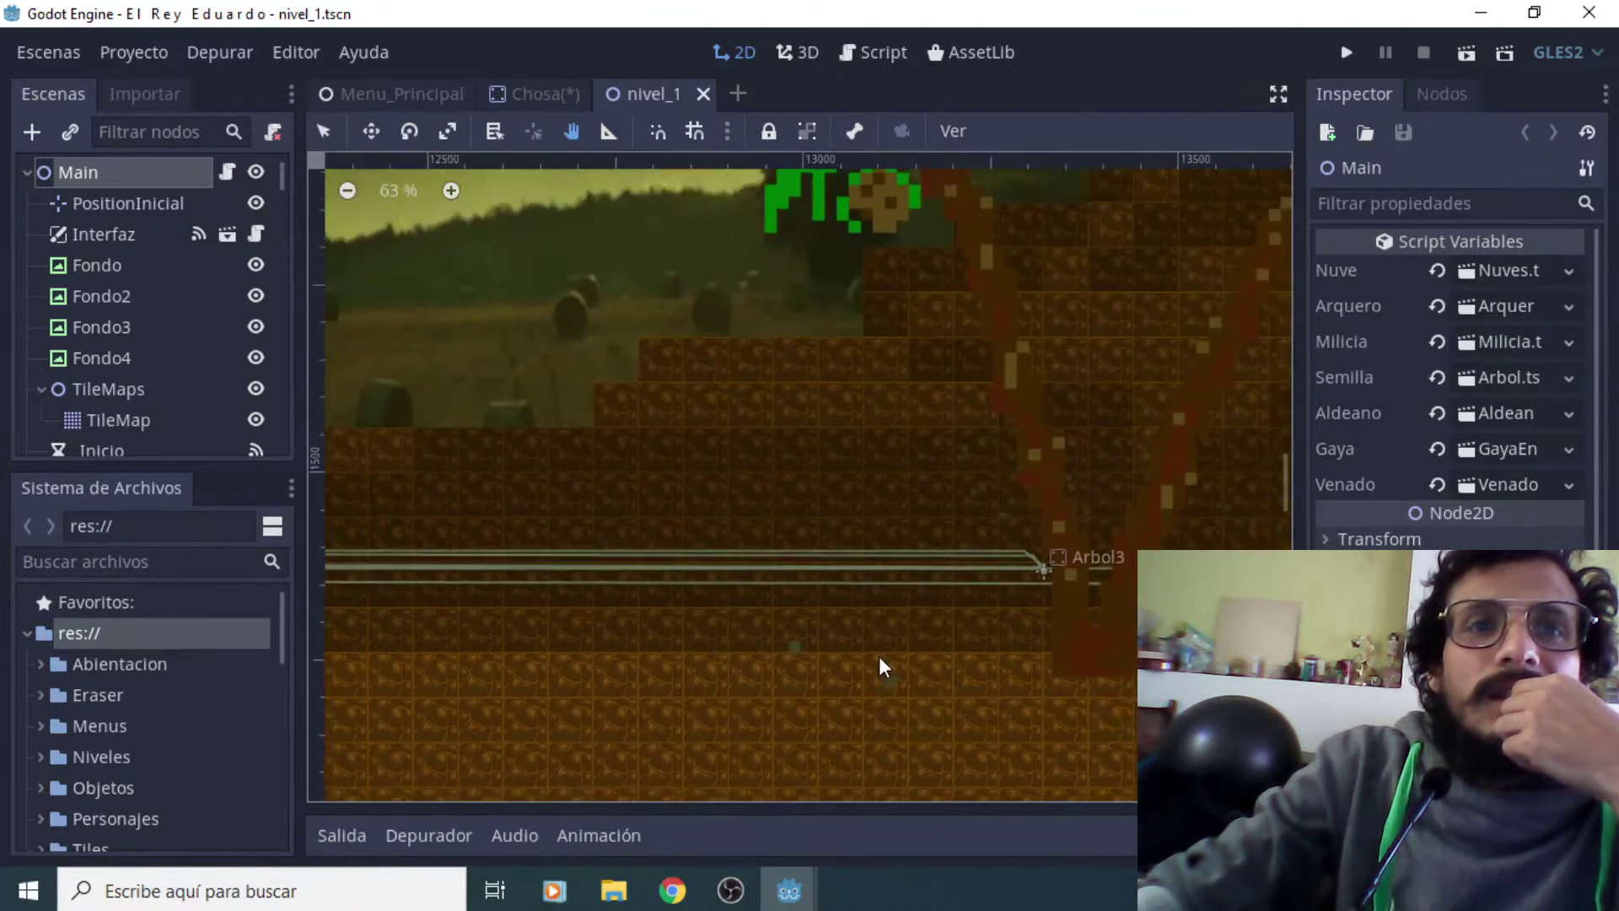
{"action": "scroll", "coordinate": [730, 624], "scroll_direction": "left", "scroll_amount": 3}
{"action": "scroll", "coordinate": [1018, 628], "scroll_direction": "down", "scroll_amount": 2, "text": "ctrl"}
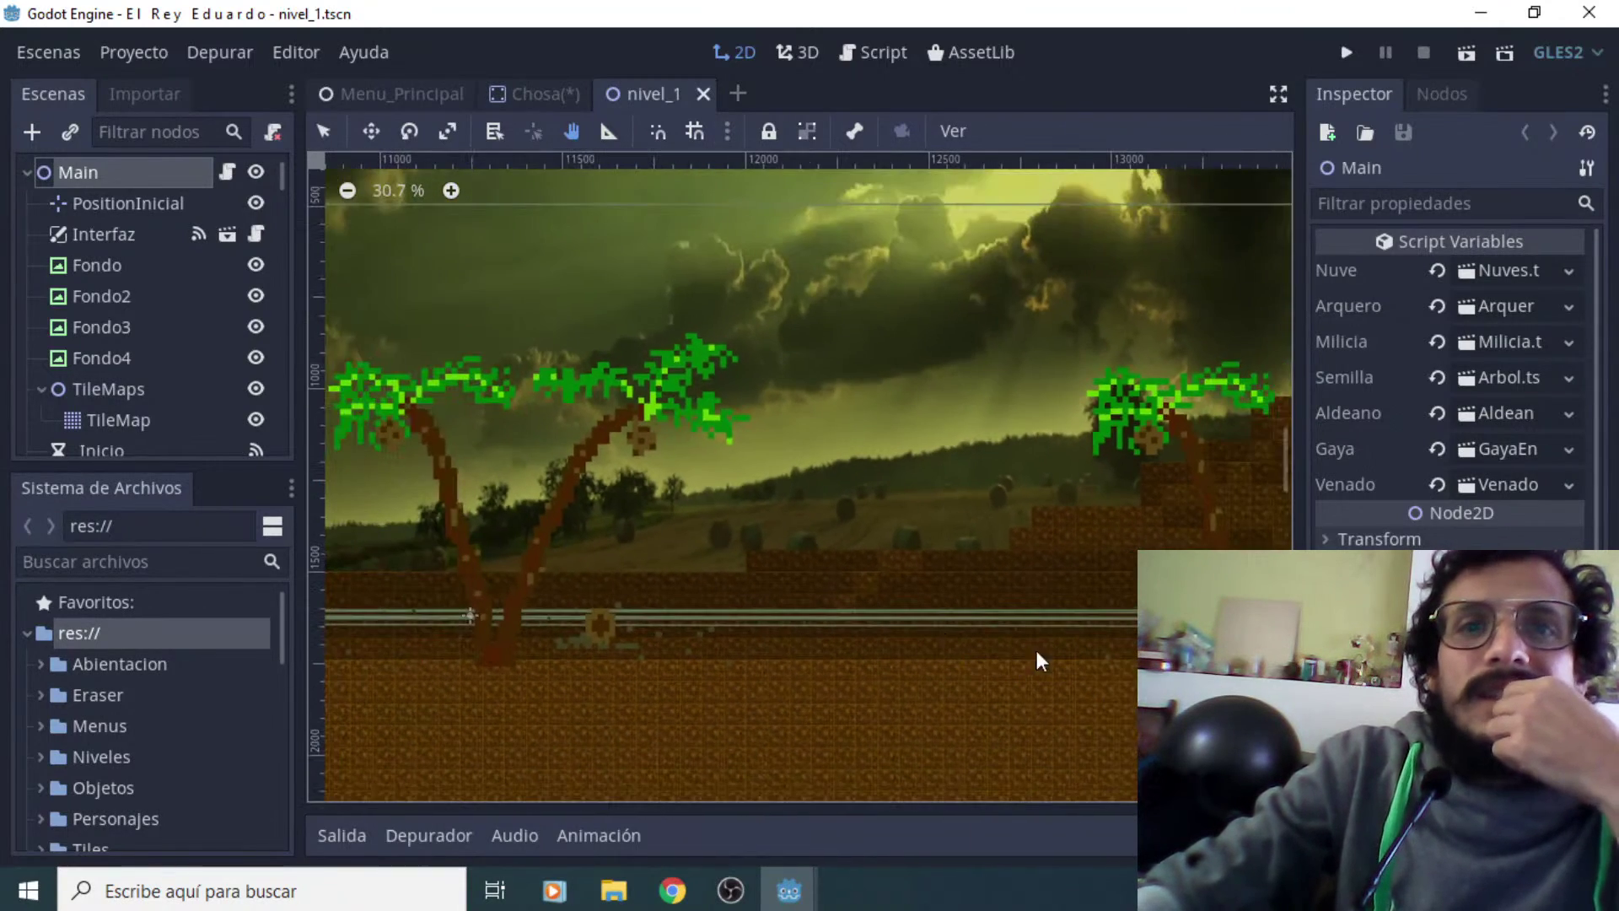
{"action": "scroll", "coordinate": [1073, 649], "scroll_direction": "left", "scroll_amount": 10}
{"action": "scroll", "coordinate": [506, 624], "scroll_direction": "down", "scroll_amount": 1, "text": "ctrl"}
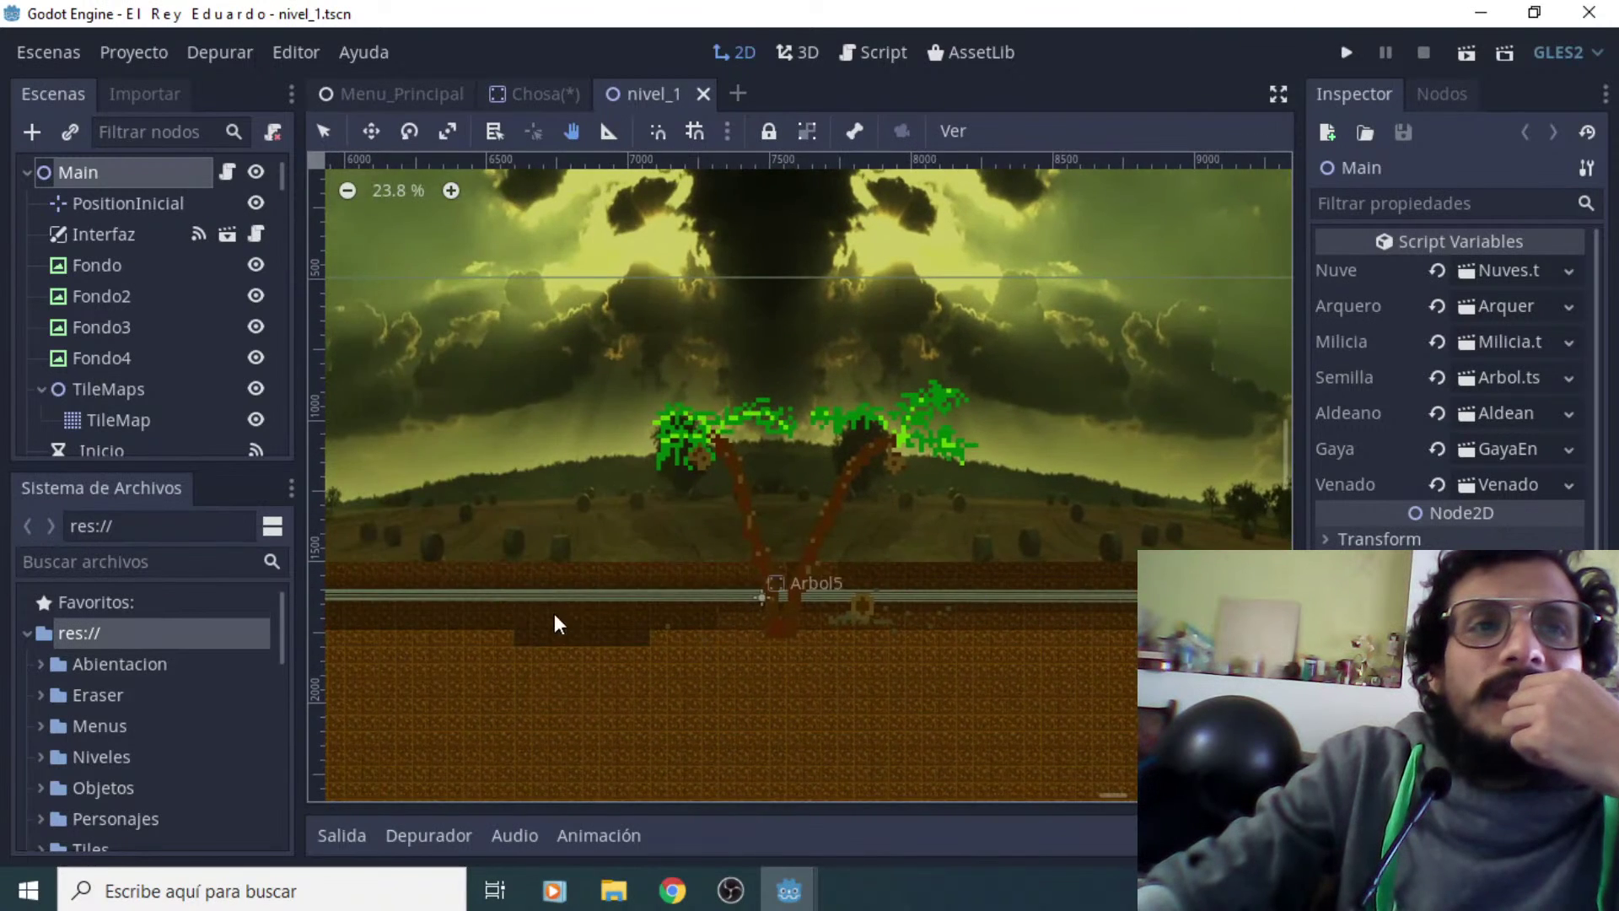
{"action": "scroll", "coordinate": [556, 615], "scroll_direction": "left", "scroll_amount": 6}
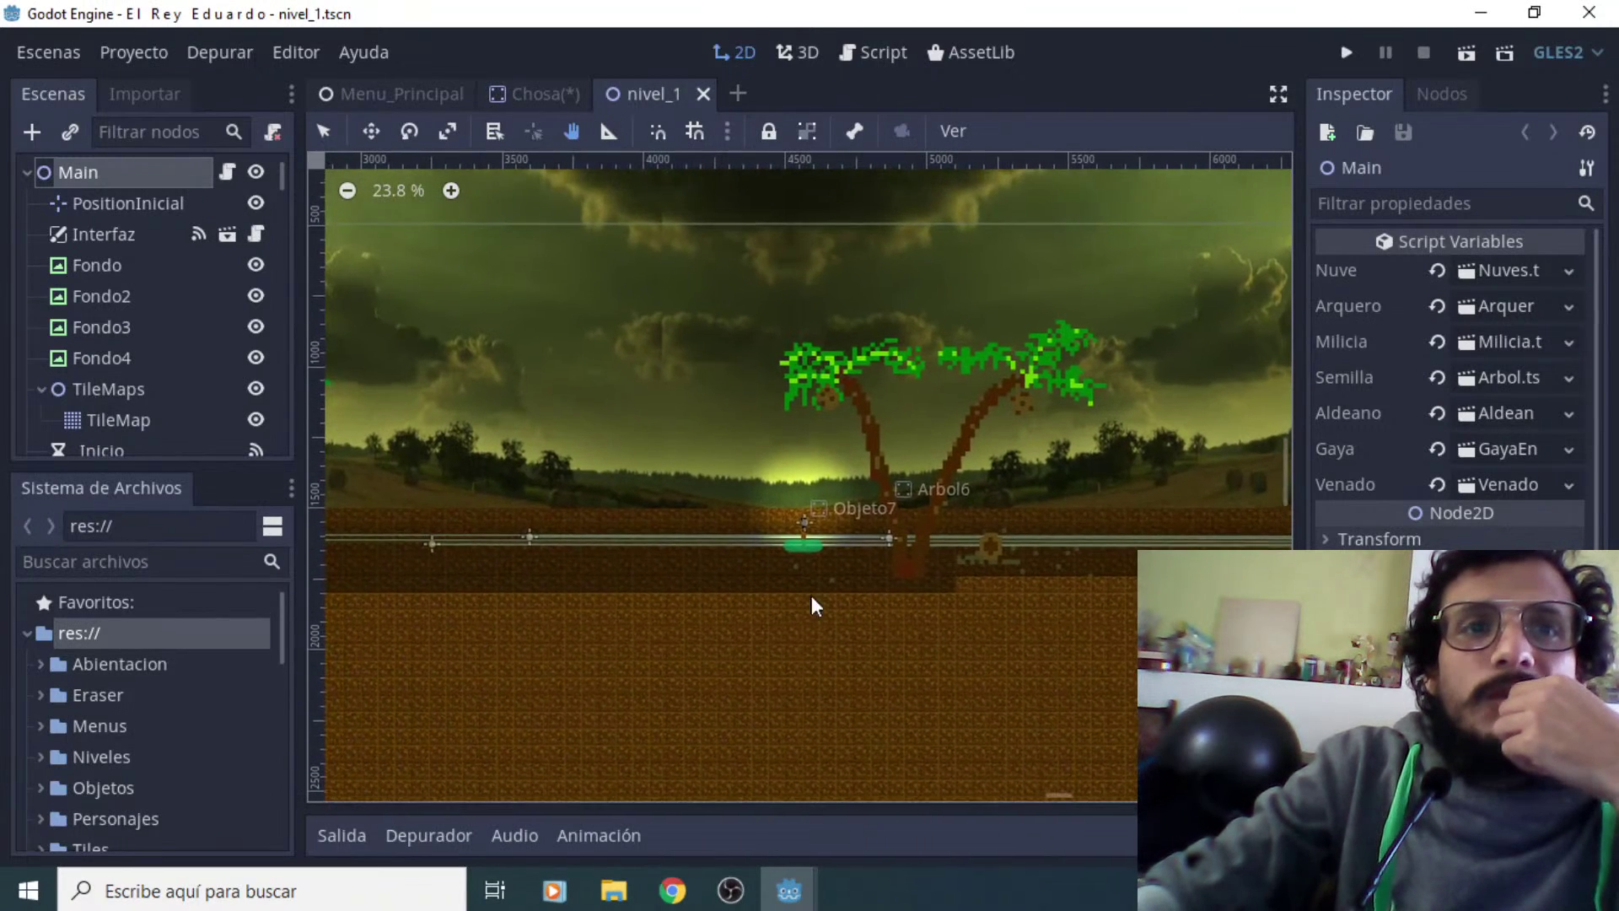
{"action": "scroll", "coordinate": [774, 632], "scroll_direction": "left", "scroll_amount": 7}
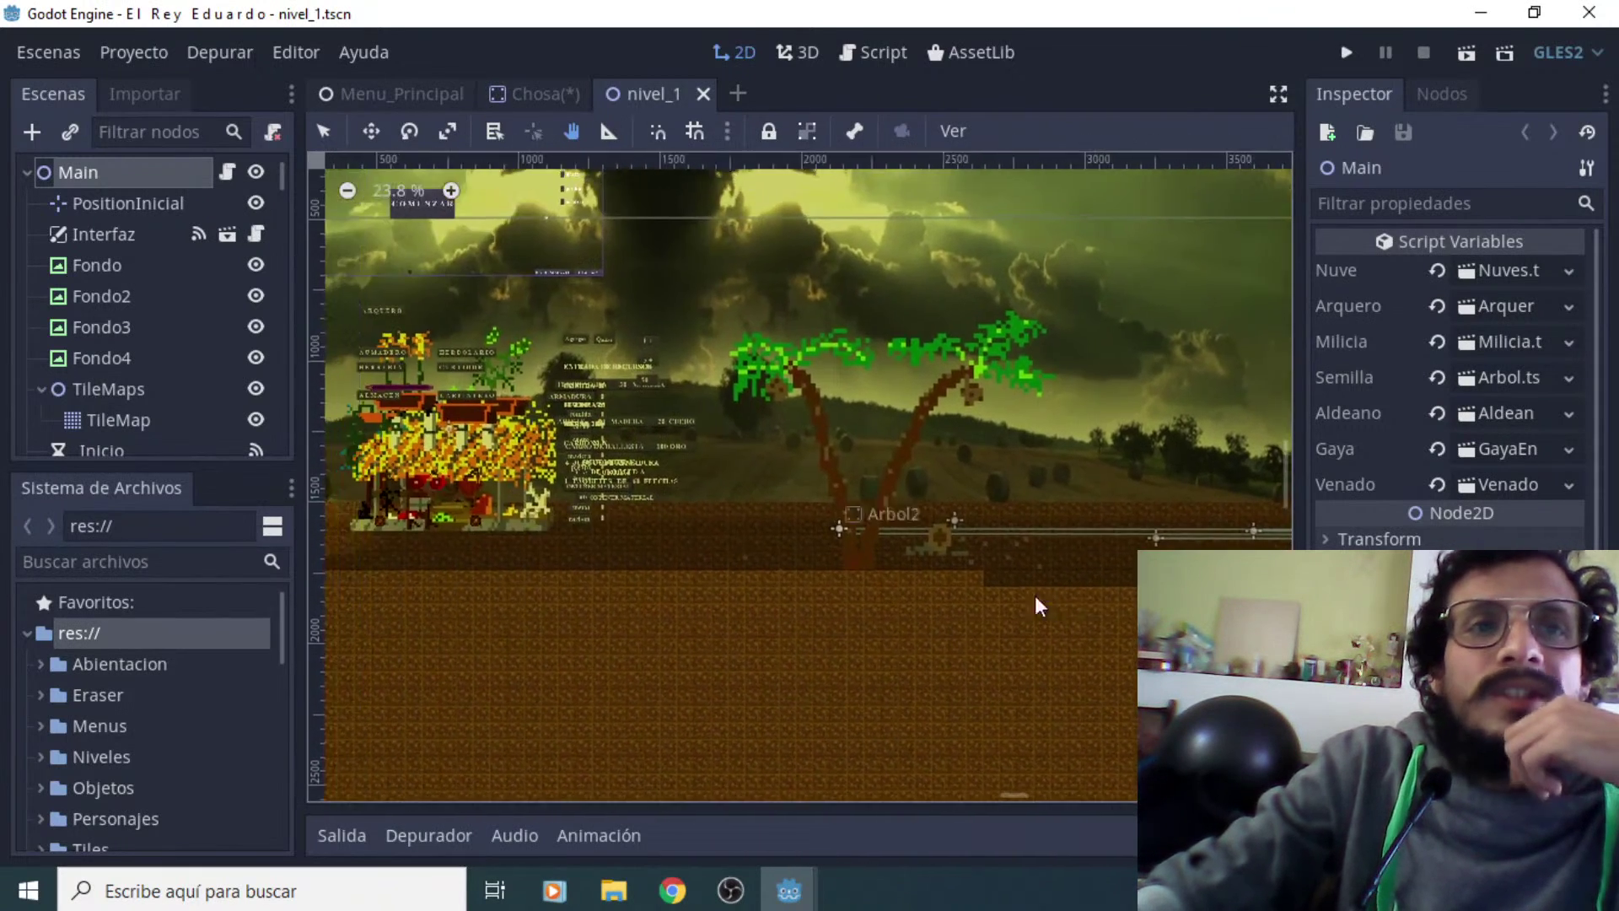
{"action": "scroll", "coordinate": [853, 616], "scroll_direction": "left", "scroll_amount": 3}
Examine the Player character standing beside the starting building
{"action": "scroll", "coordinate": [746, 498], "scroll_direction": "up", "scroll_amount": 4}
{"action": "scroll", "coordinate": [959, 570], "scroll_direction": "down", "scroll_amount": 2}
{"action": "scroll", "coordinate": [719, 666], "scroll_direction": "up", "scroll_amount": 9}
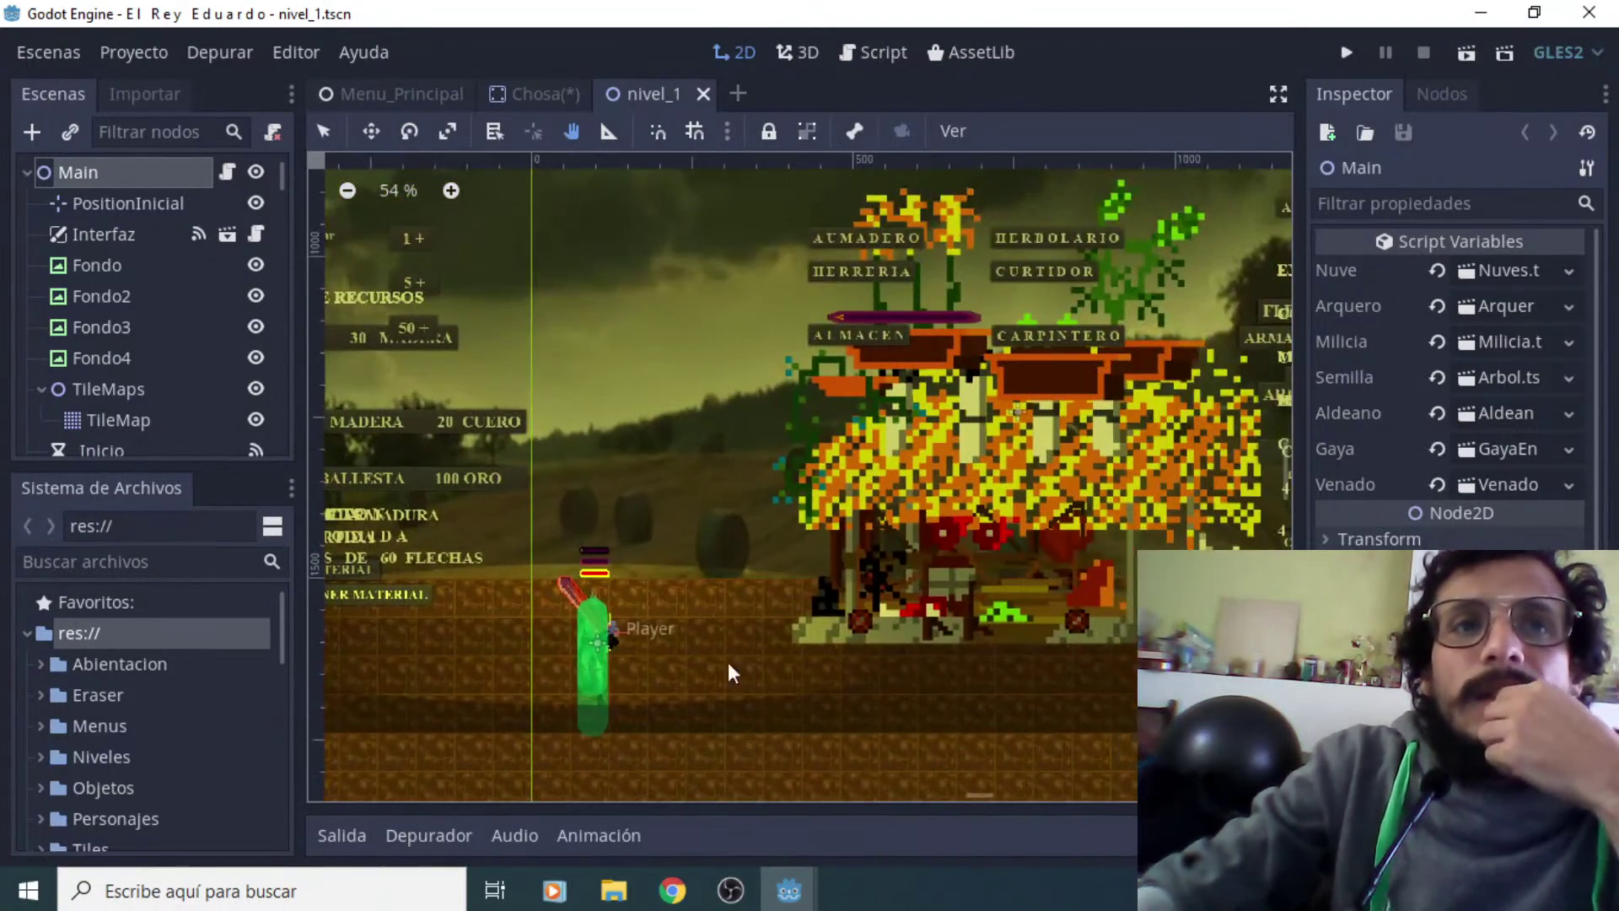
{"action": "scroll", "coordinate": [685, 639], "scroll_direction": "up", "scroll_amount": 8}
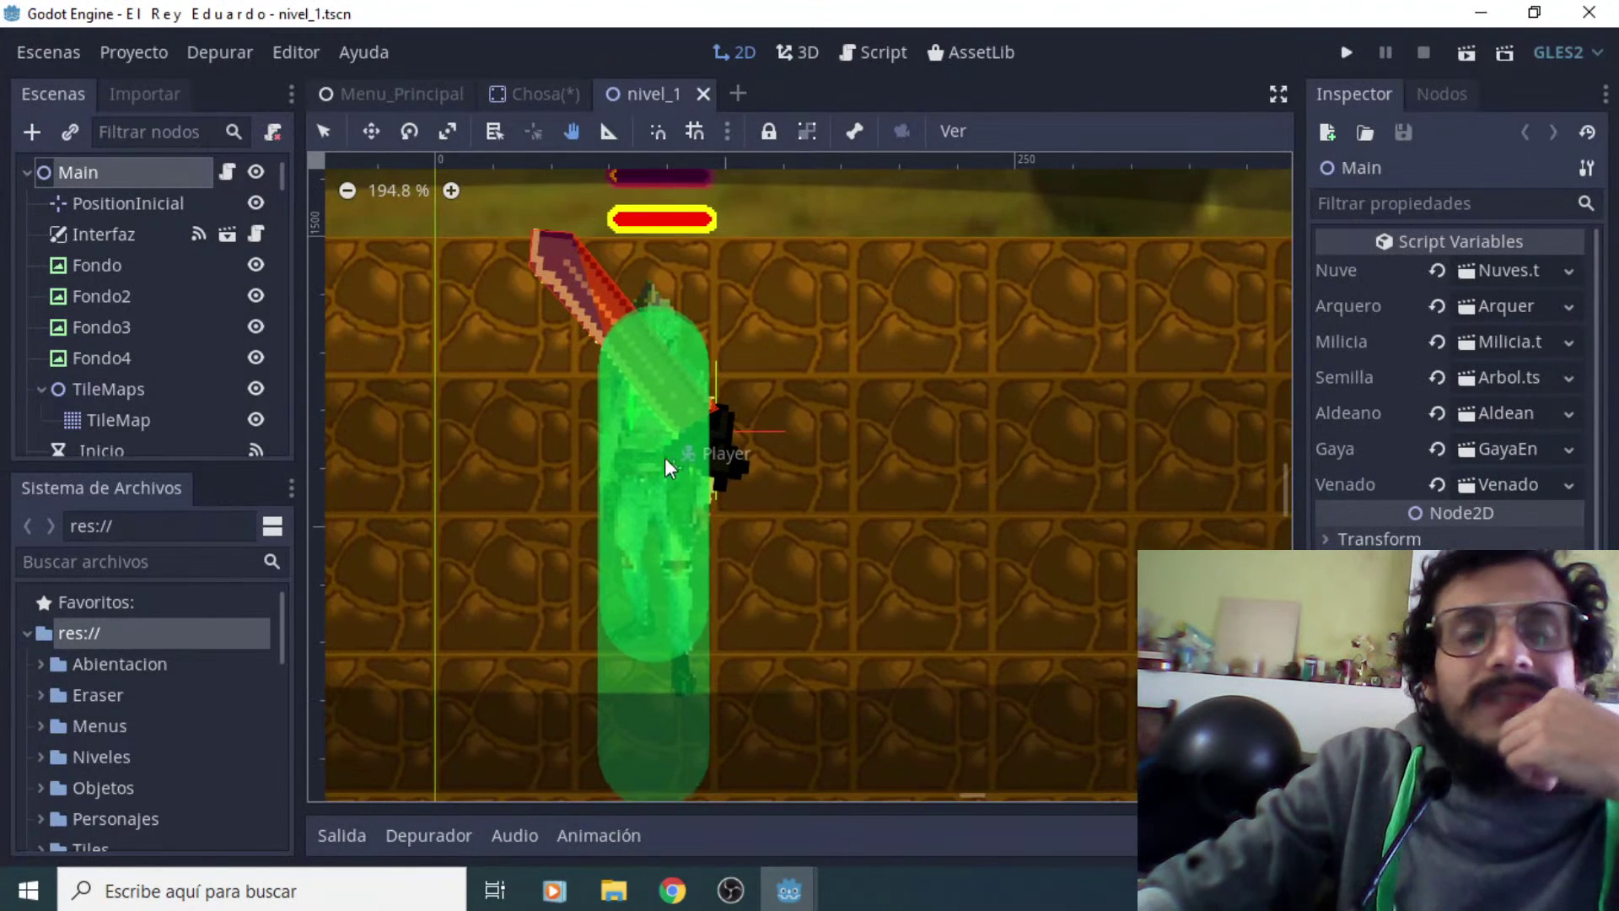
{"action": "scroll", "coordinate": [808, 523], "scroll_direction": "down", "scroll_amount": 15}
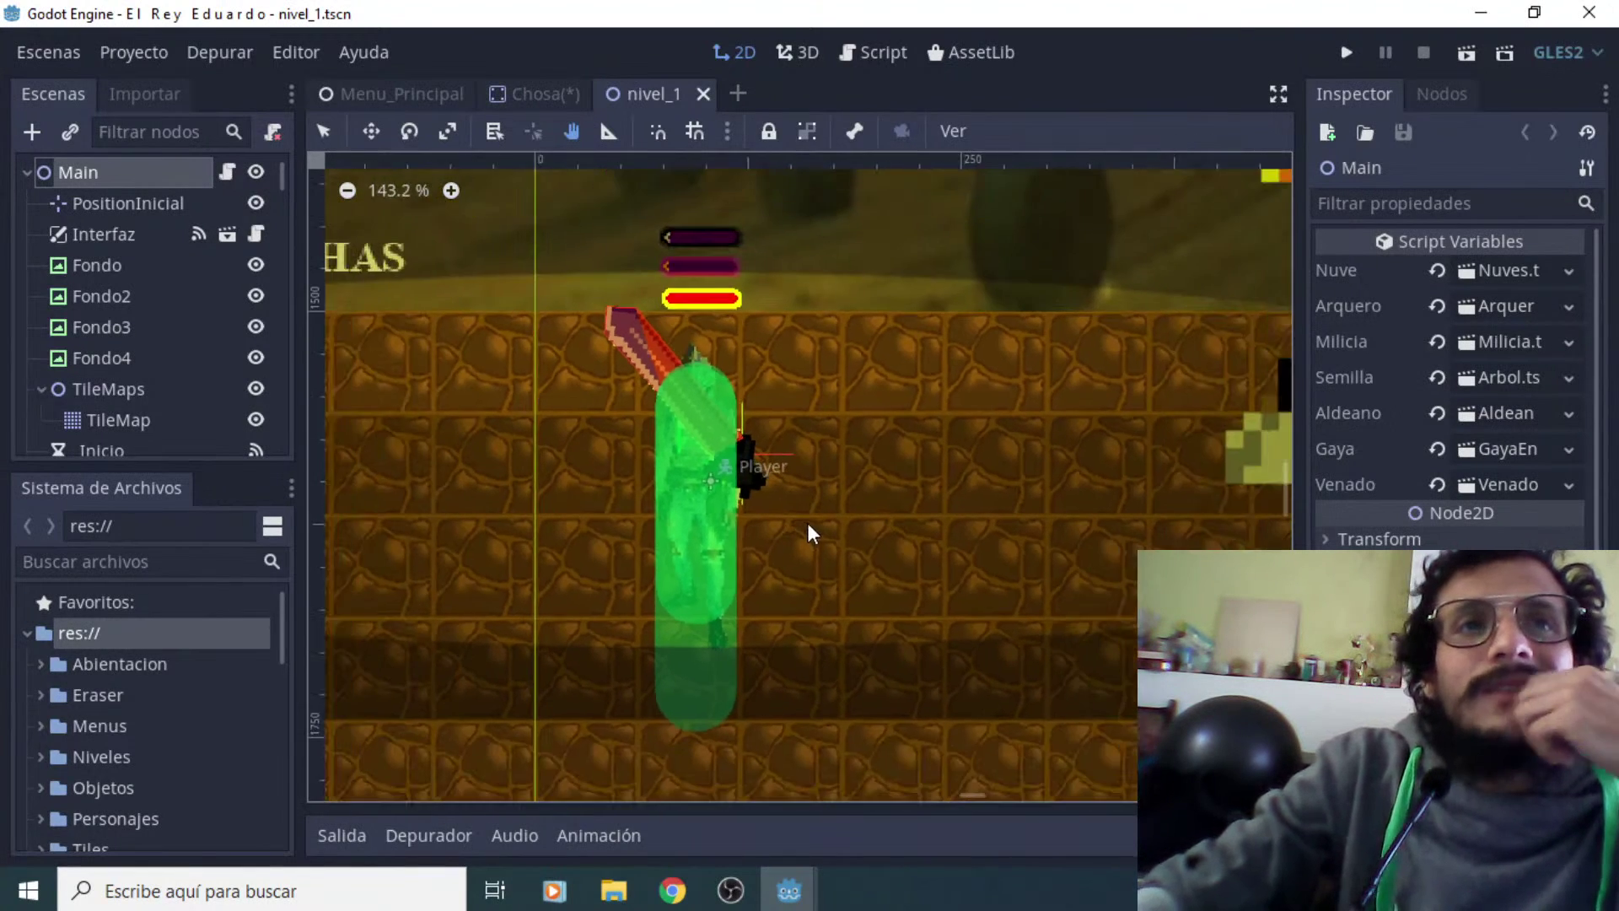
{"action": "scroll", "coordinate": [843, 656], "scroll_direction": "down", "scroll_amount": 2}
Examine the starting Edificio and Casa buildings, including their interior furnishings and workshop labels
{"action": "scroll", "coordinate": [963, 508], "scroll_direction": "up", "scroll_amount": 7}
{"action": "middle_click_drag", "start_coordinate": [568, 498], "coordinate": [844, 350]}
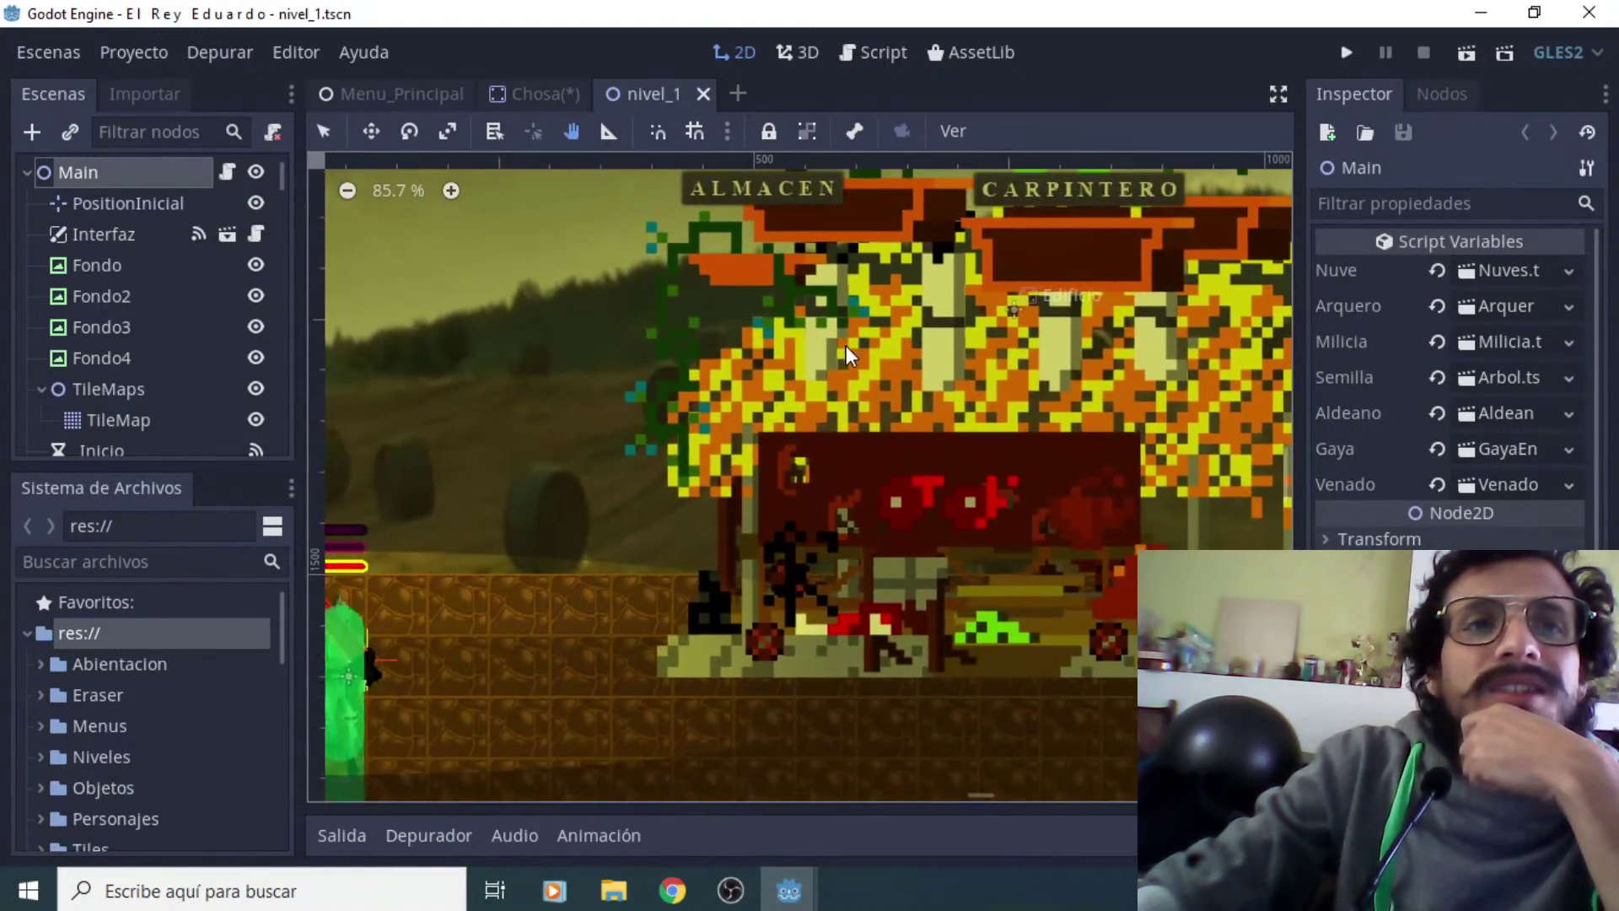
{"action": "middle_click_drag", "start_coordinate": [1004, 700], "coordinate": [814, 642]}
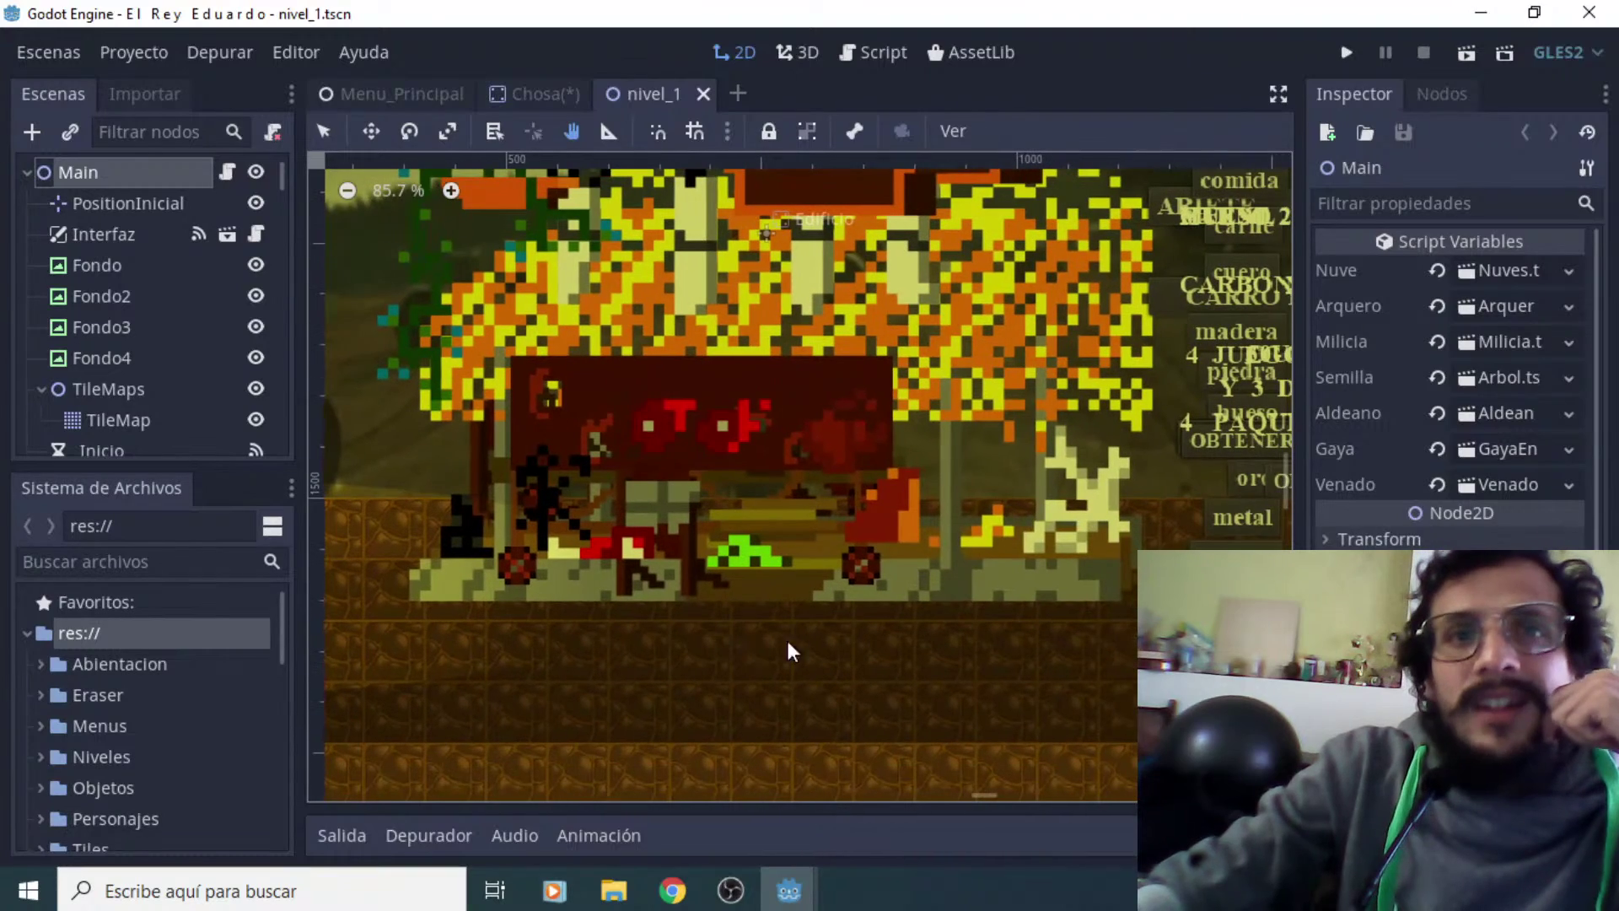
{"action": "scroll", "coordinate": [887, 603], "scroll_direction": "up", "scroll_amount": 2}
{"action": "scroll", "coordinate": [681, 529], "scroll_direction": "down", "scroll_amount": 5}
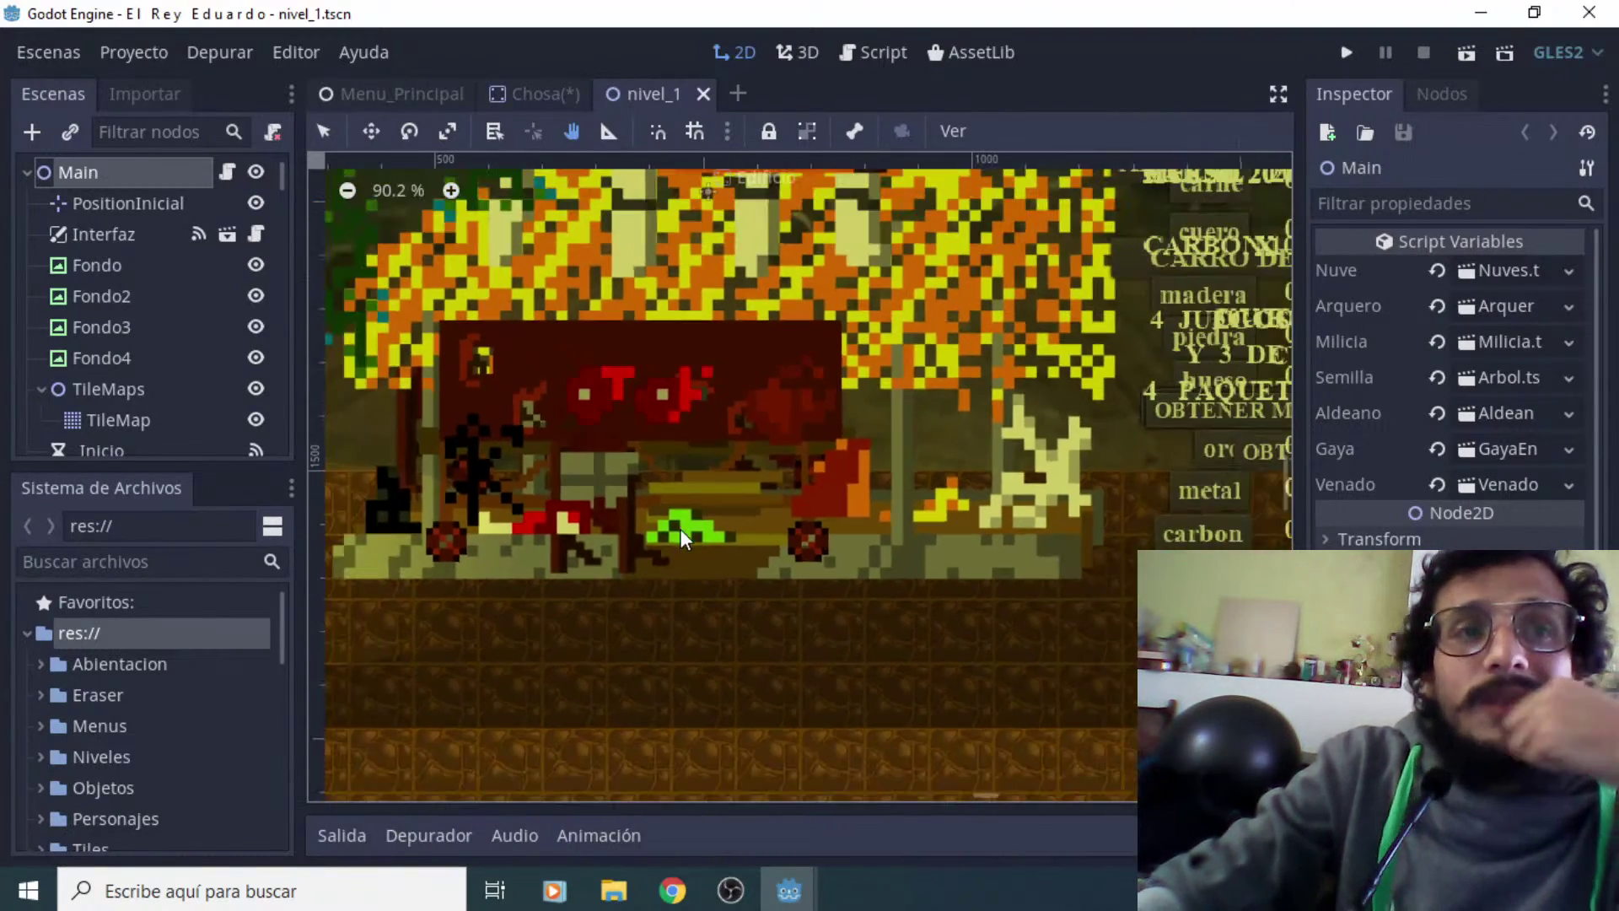
{"action": "middle_click_drag", "start_coordinate": [600, 605], "coordinate": [869, 625]}
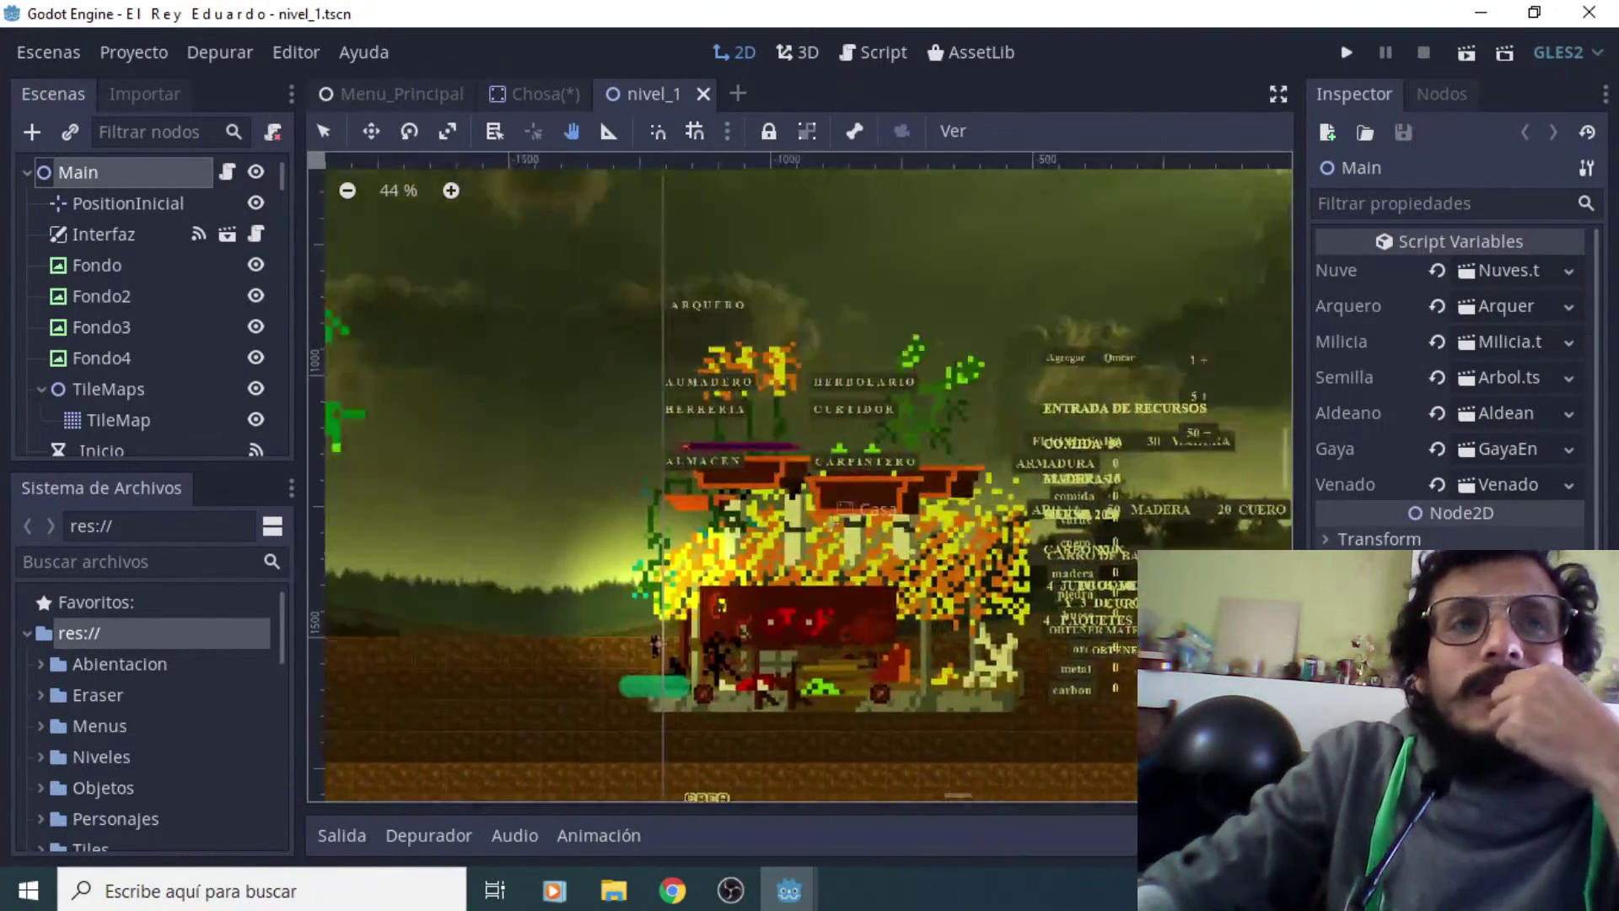
{"action": "scroll", "coordinate": [763, 582], "scroll_direction": "up", "scroll_amount": 6}
{"action": "scroll", "coordinate": [744, 597], "scroll_direction": "down", "scroll_amount": 11}
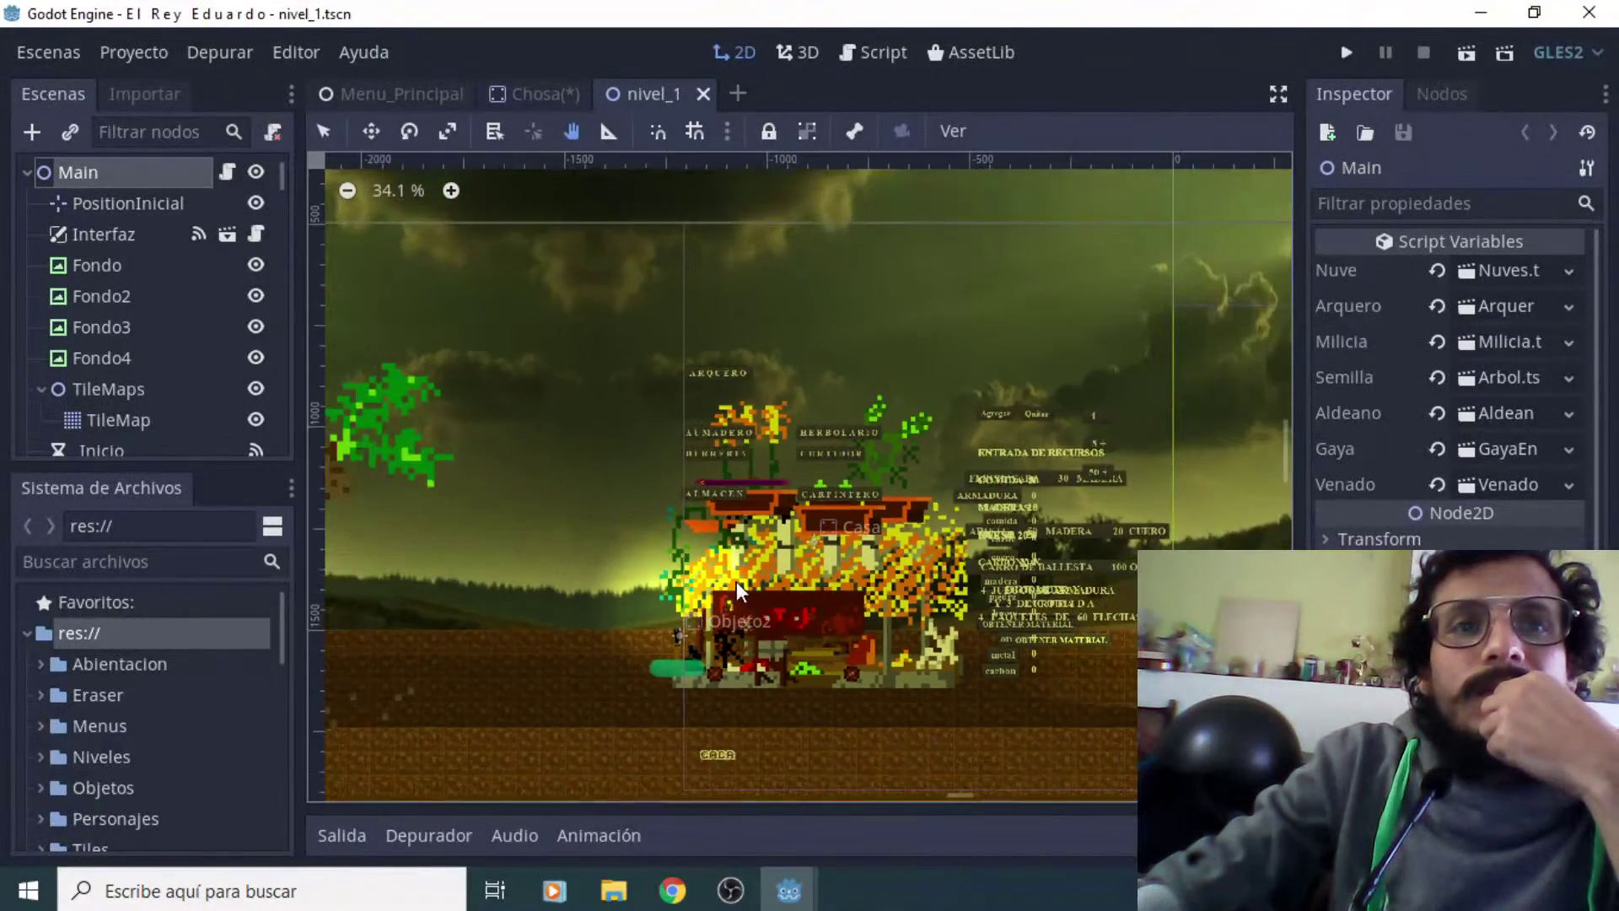
Survey the area past the Casa building and the underground tunnels with ladders, spikes, lights and enemies
{"action": "scroll", "coordinate": [674, 552], "scroll_direction": "down", "scroll_amount": 8}
{"action": "left_click_drag", "start_coordinate": [628, 530], "coordinate": [1099, 633]}
{"action": "left_click_drag", "start_coordinate": [649, 645], "coordinate": [903, 489]}
{"action": "scroll", "coordinate": [898, 491], "scroll_direction": "down", "scroll_amount": 2}
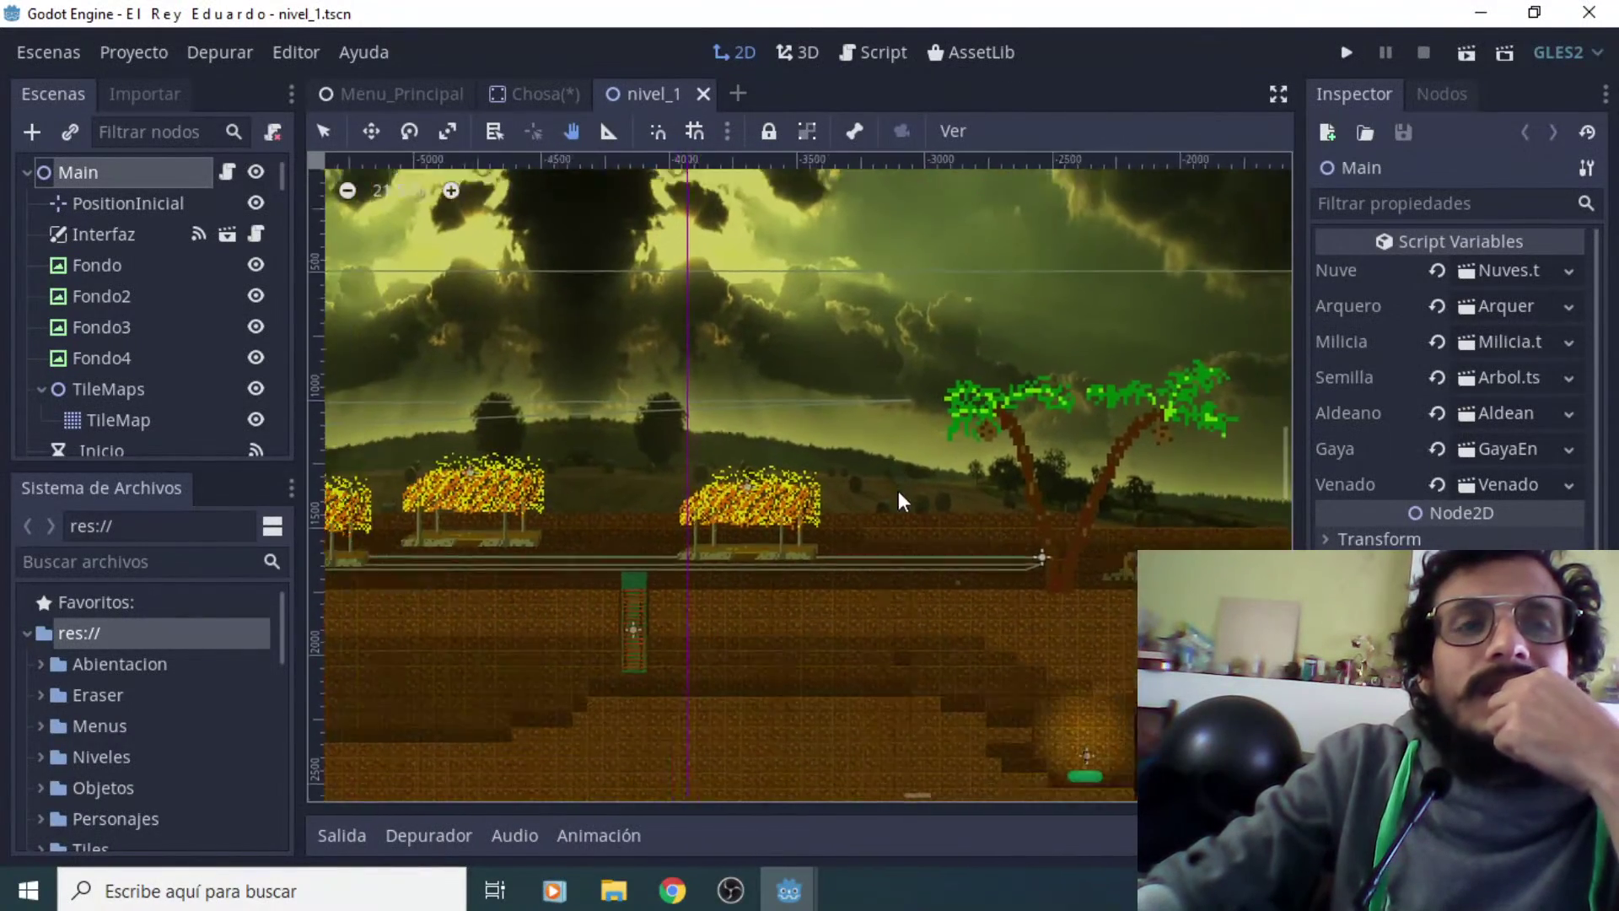
{"action": "scroll", "coordinate": [898, 491], "scroll_direction": "down", "scroll_amount": 3}
{"action": "scroll", "coordinate": [934, 661], "scroll_direction": "down", "scroll_amount": 4}
{"action": "left_click_drag", "start_coordinate": [934, 661], "coordinate": [809, 397]}
{"action": "left_click_drag", "start_coordinate": [1020, 534], "coordinate": [834, 342]}
{"action": "scroll", "coordinate": [794, 498], "scroll_direction": "up", "scroll_amount": 6}
{"action": "left_click_drag", "start_coordinate": [546, 273], "coordinate": [783, 483]}
{"action": "scroll", "coordinate": [926, 616], "scroll_direction": "up", "scroll_amount": 5}
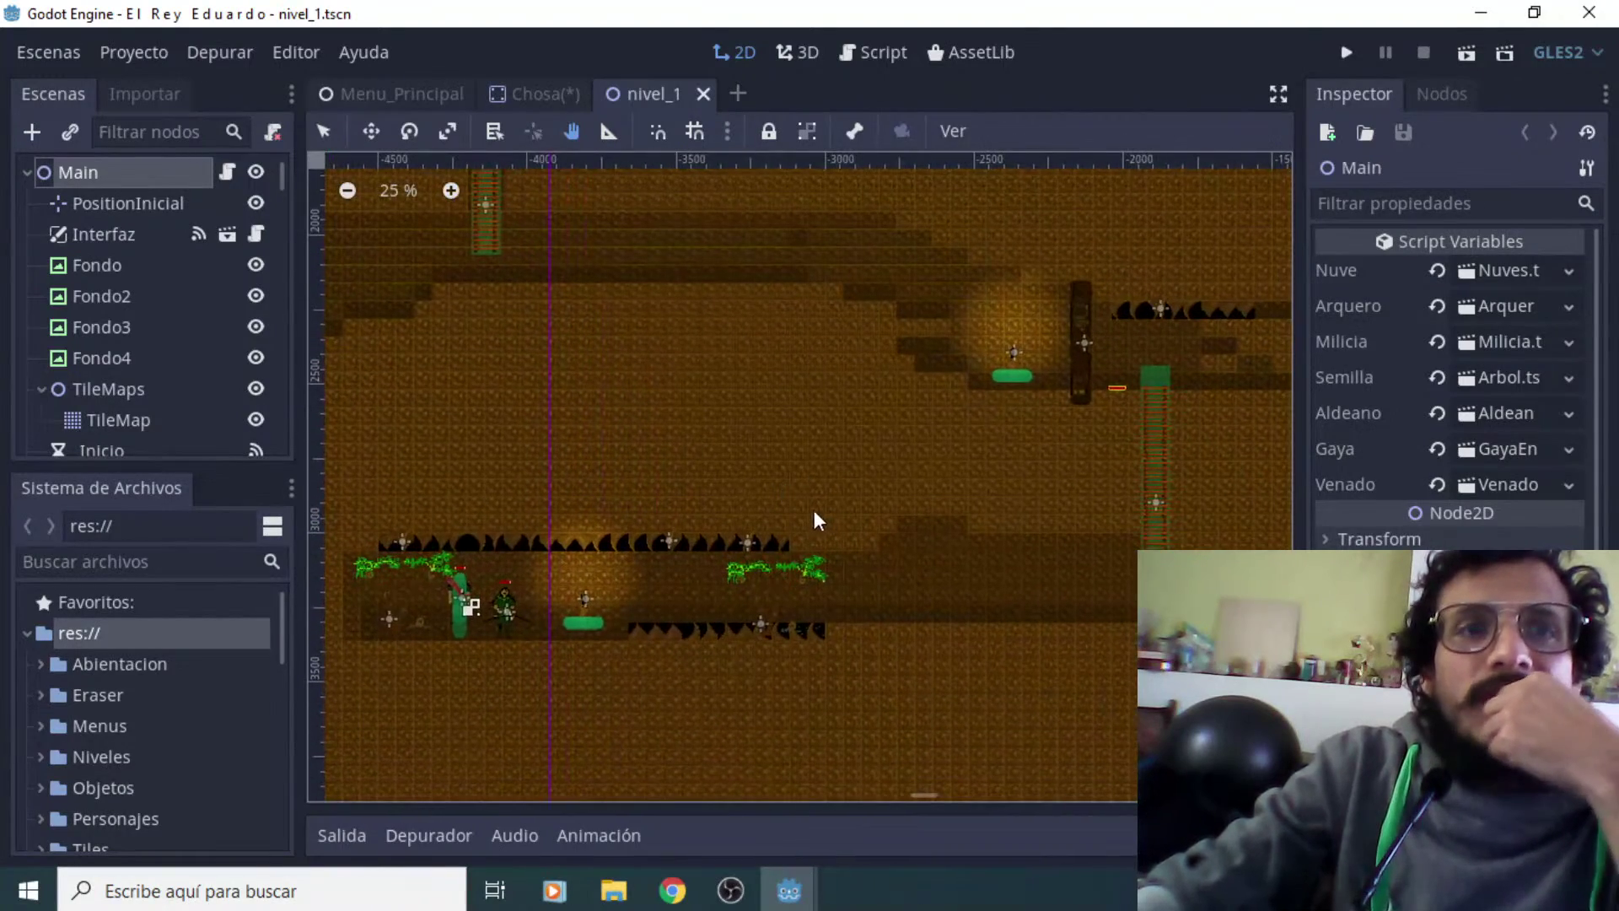
{"action": "middle_click_drag", "start_coordinate": [812, 509], "coordinate": [826, 553]}
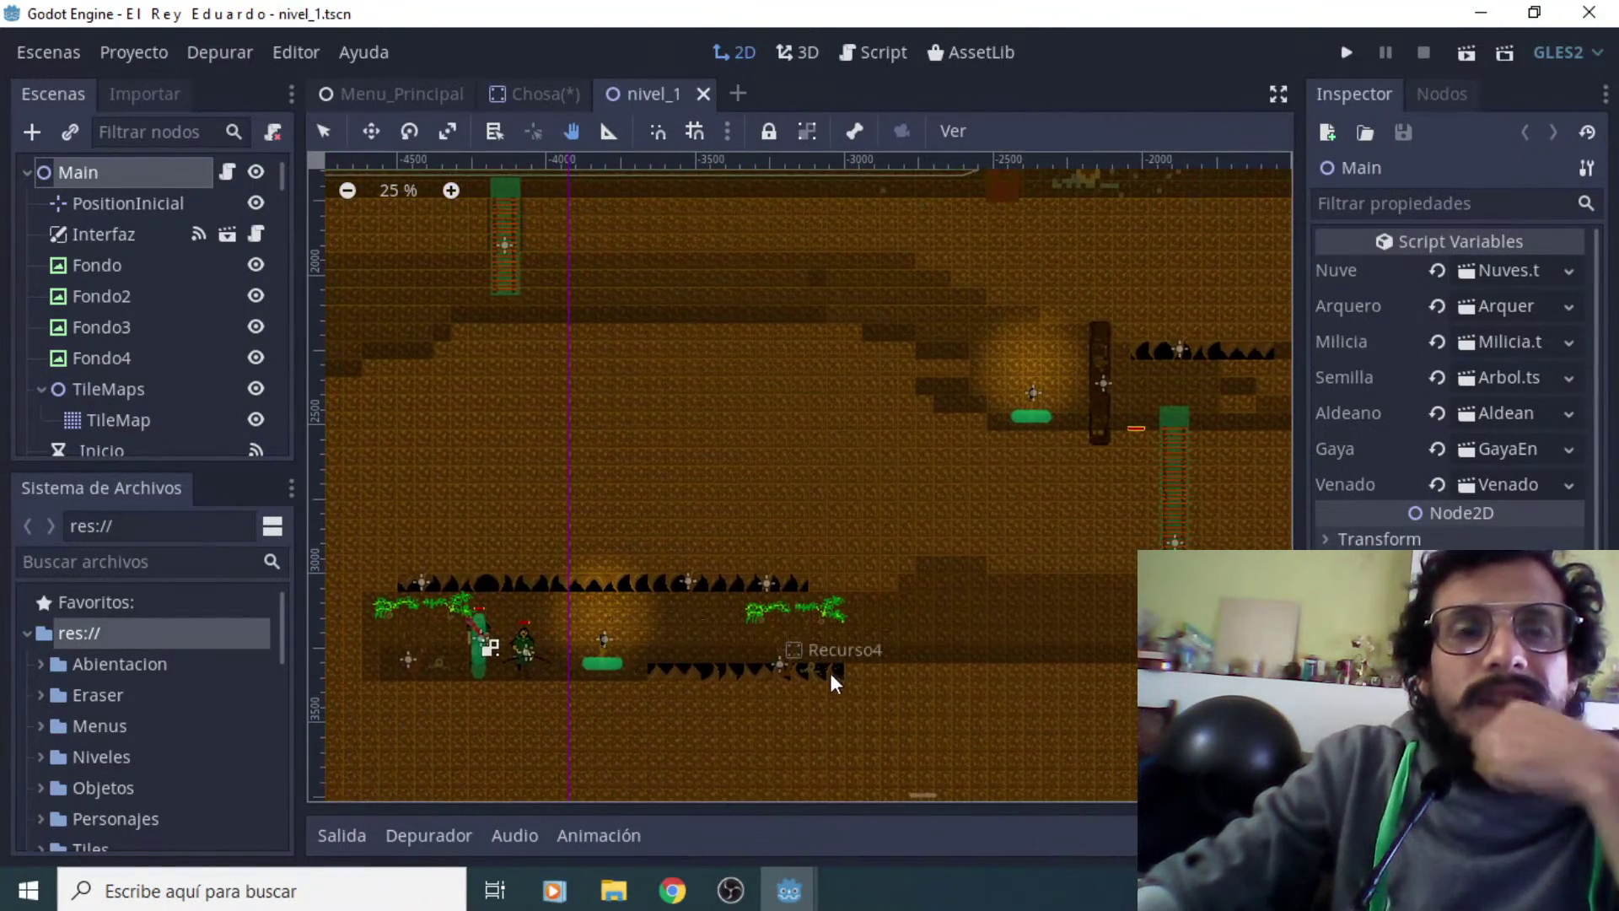
{"action": "middle_click_drag", "start_coordinate": [920, 574], "coordinate": [882, 585]}
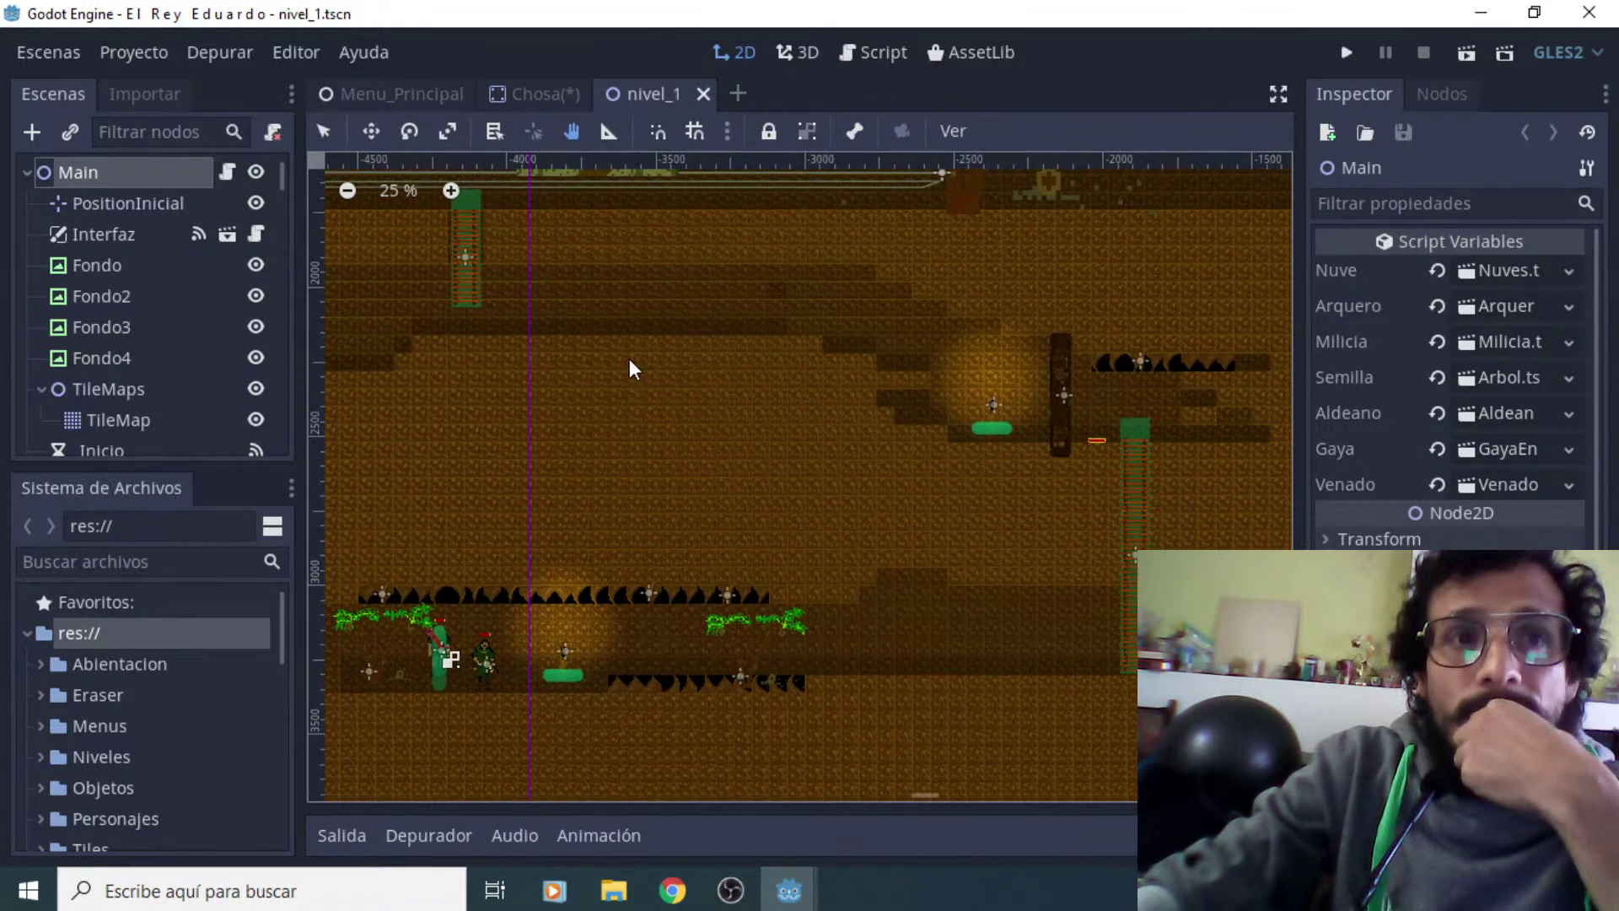
Examine the row of thatched huts on the surface and the lit tunnel beneath them
{"action": "middle_click_drag", "start_coordinate": [625, 357], "coordinate": [826, 485]}
{"action": "middle_click_drag", "start_coordinate": [577, 523], "coordinate": [867, 587]}
{"action": "scroll", "coordinate": [844, 598], "scroll_direction": "down", "scroll_amount": 4}
{"action": "middle_click_drag", "start_coordinate": [716, 509], "coordinate": [917, 683]}
{"action": "scroll", "coordinate": [918, 683], "scroll_direction": "down", "scroll_amount": 1}
{"action": "scroll", "coordinate": [1046, 703], "scroll_direction": "up", "scroll_amount": 7}
{"action": "middle_click_drag", "start_coordinate": [1024, 619], "coordinate": [804, 662]}
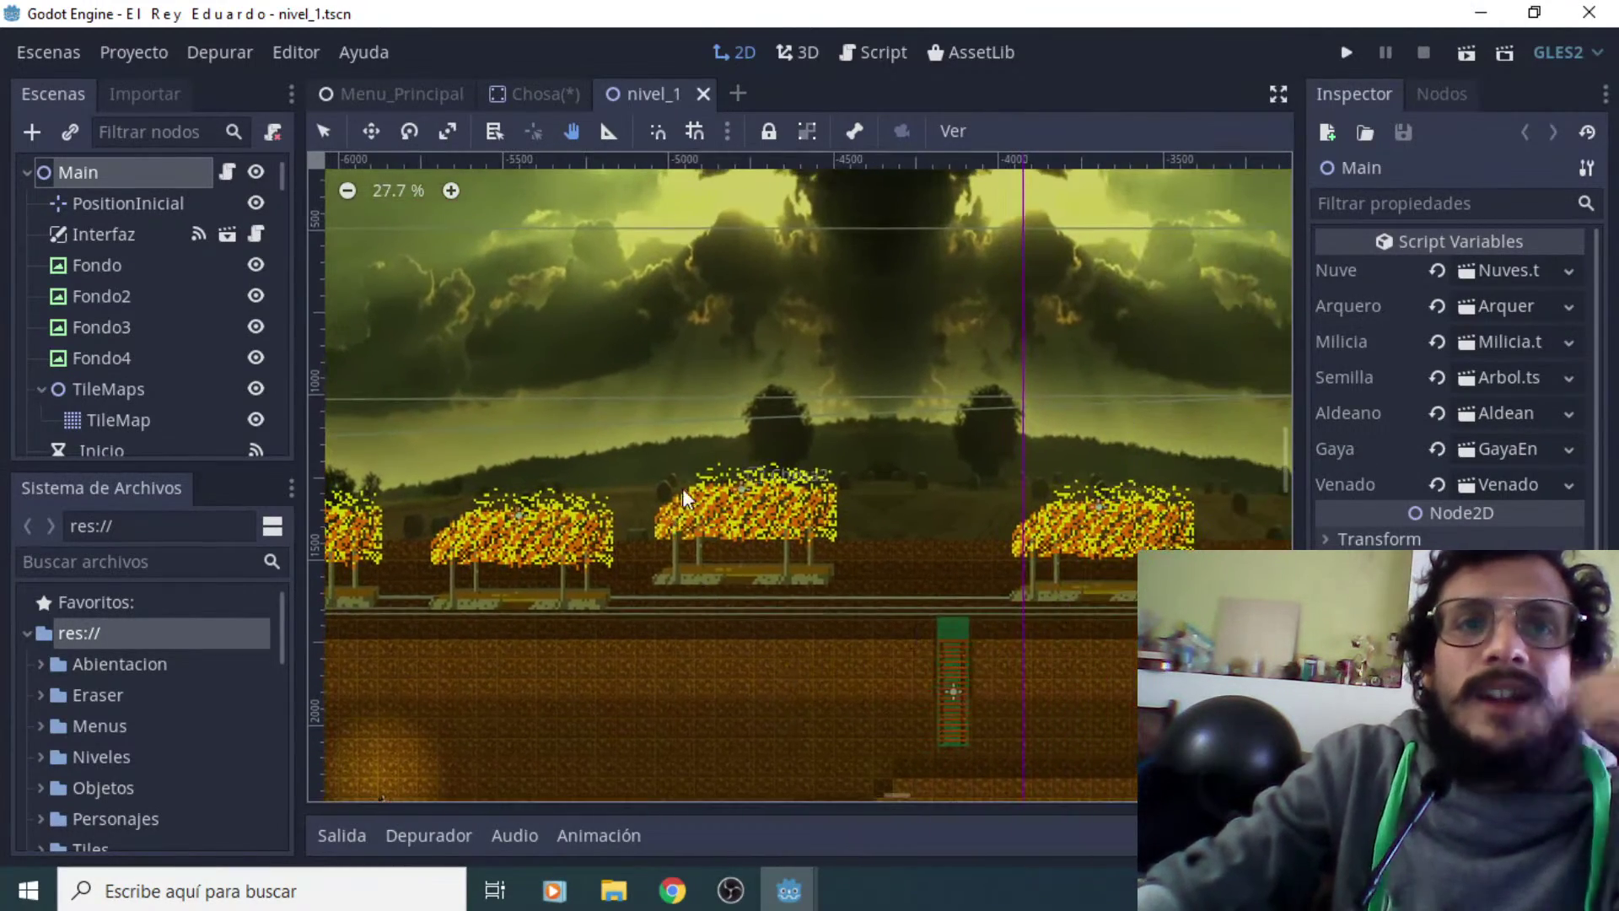
{"action": "left_click_drag", "start_coordinate": [631, 720], "coordinate": [973, 720]}
{"action": "left_click_drag", "start_coordinate": [836, 713], "coordinate": [843, 562]}
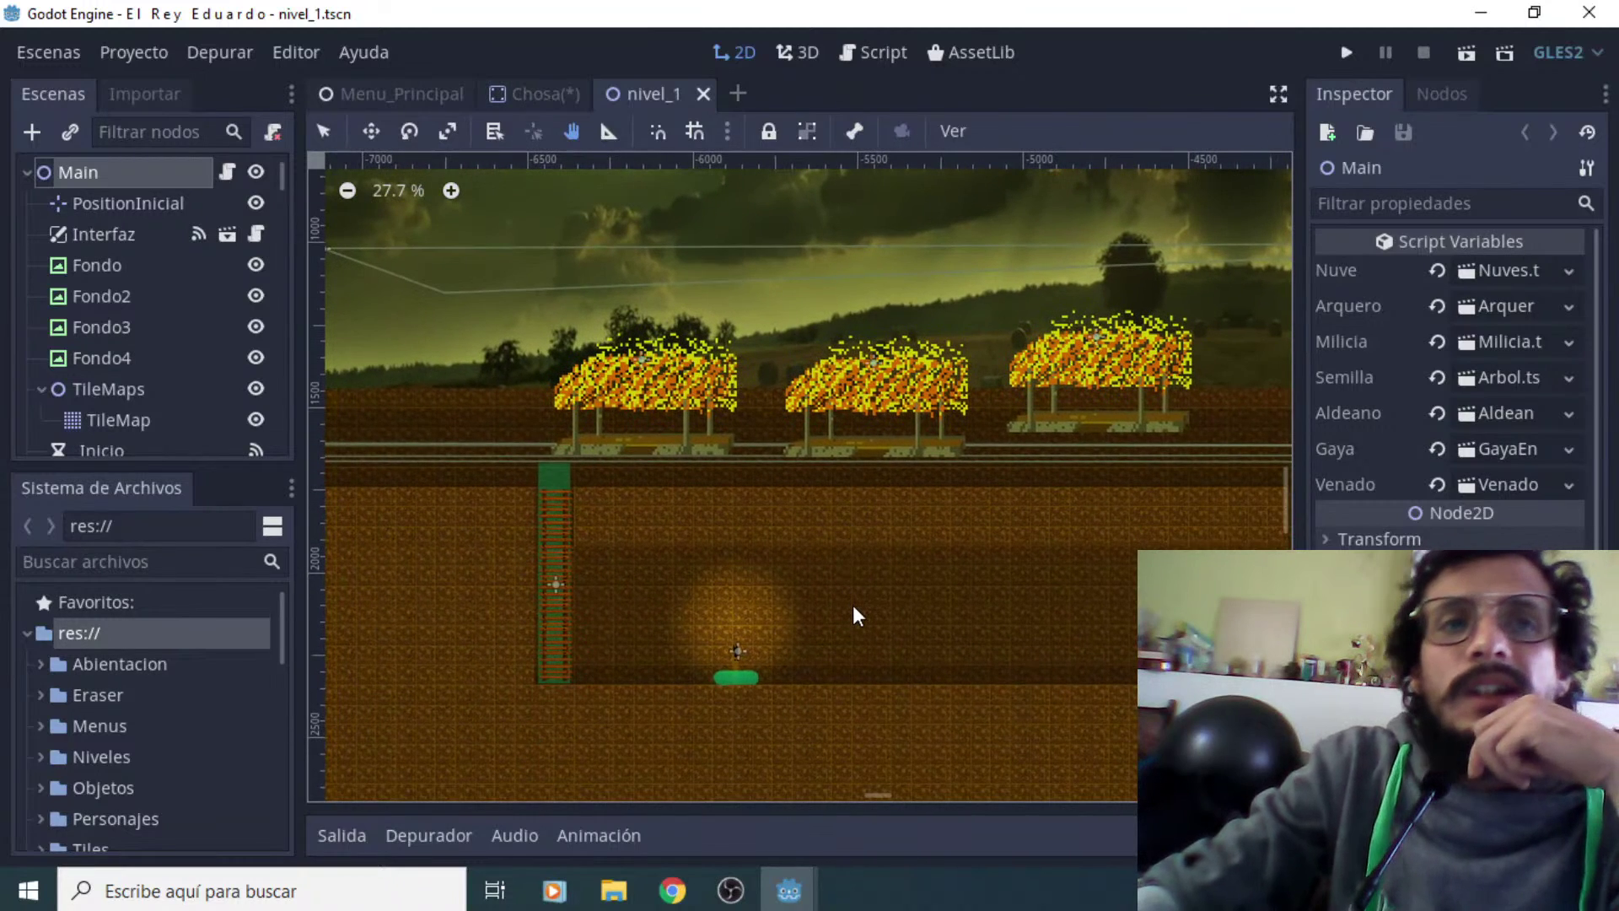
Inspect the stone tower beyond the huts, including its ladder and the Puerta gate
{"action": "left_click_drag", "start_coordinate": [691, 601], "coordinate": [1120, 705]}
{"action": "scroll", "coordinate": [791, 654], "scroll_direction": "down", "scroll_amount": 4}
{"action": "left_click_drag", "start_coordinate": [884, 658], "coordinate": [1391, 695]}
{"action": "mouse_move", "coordinate": [821, 663]}
{"action": "left_mouse_down"}
{"action": "mouse_move", "coordinate": [1124, 639]}
{"action": "mouse_move", "coordinate": [1166, 547]}
{"action": "mouse_move", "coordinate": [1194, 548]}
{"action": "left_mouse_up"}
{"action": "scroll", "coordinate": [1003, 653], "scroll_direction": "up", "scroll_amount": 4}
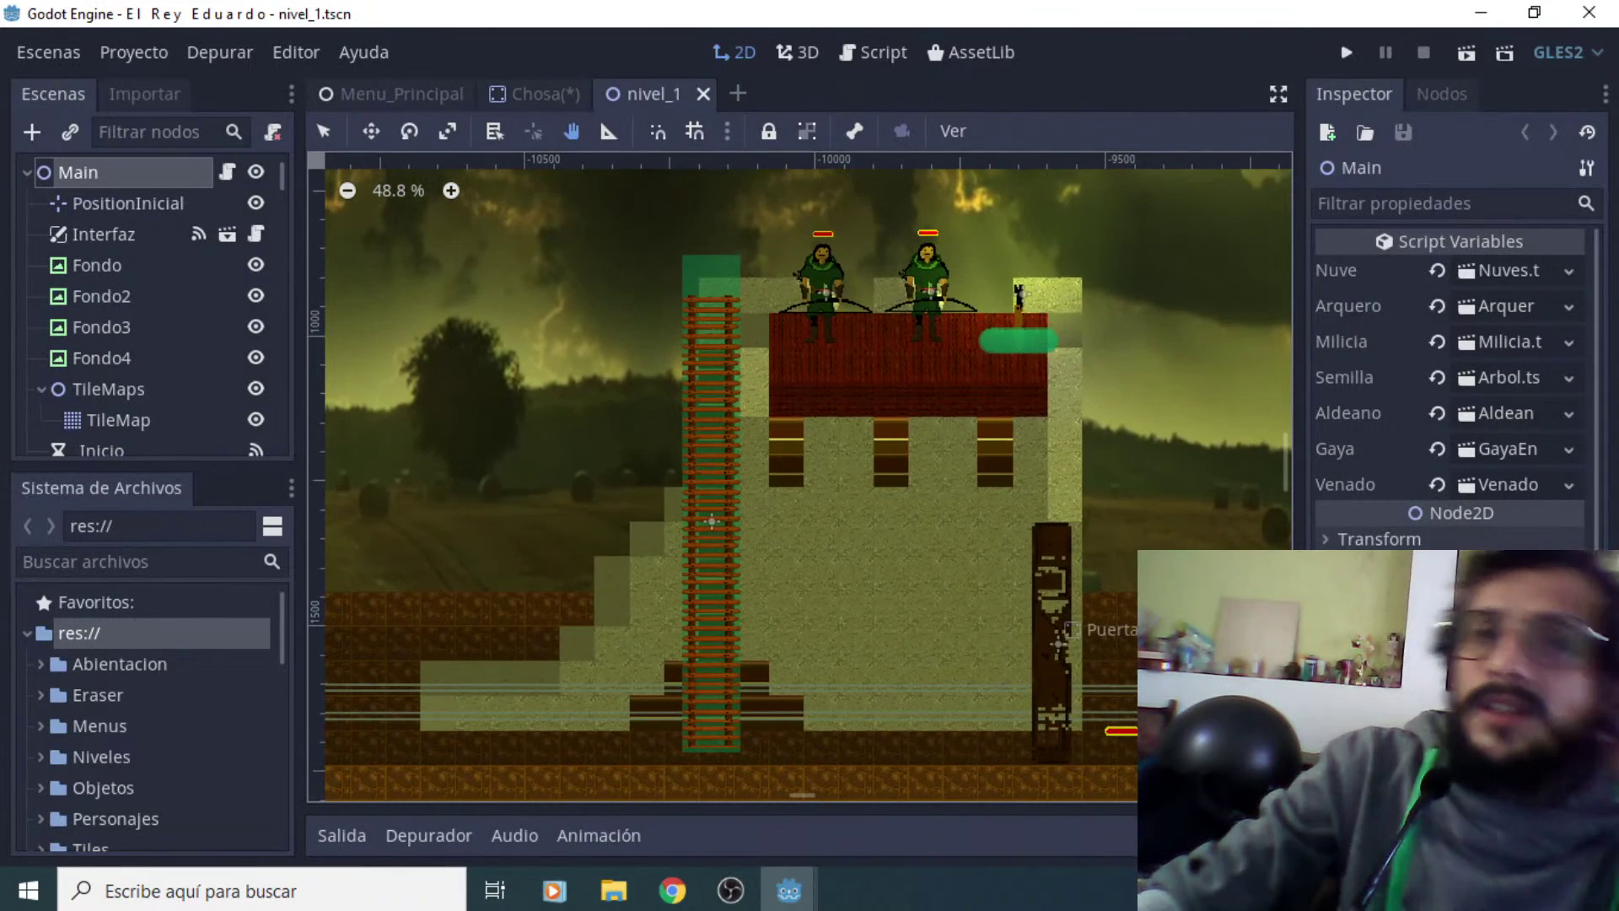
{"action": "left_click_drag", "start_coordinate": [1167, 589], "coordinate": [1081, 564]}
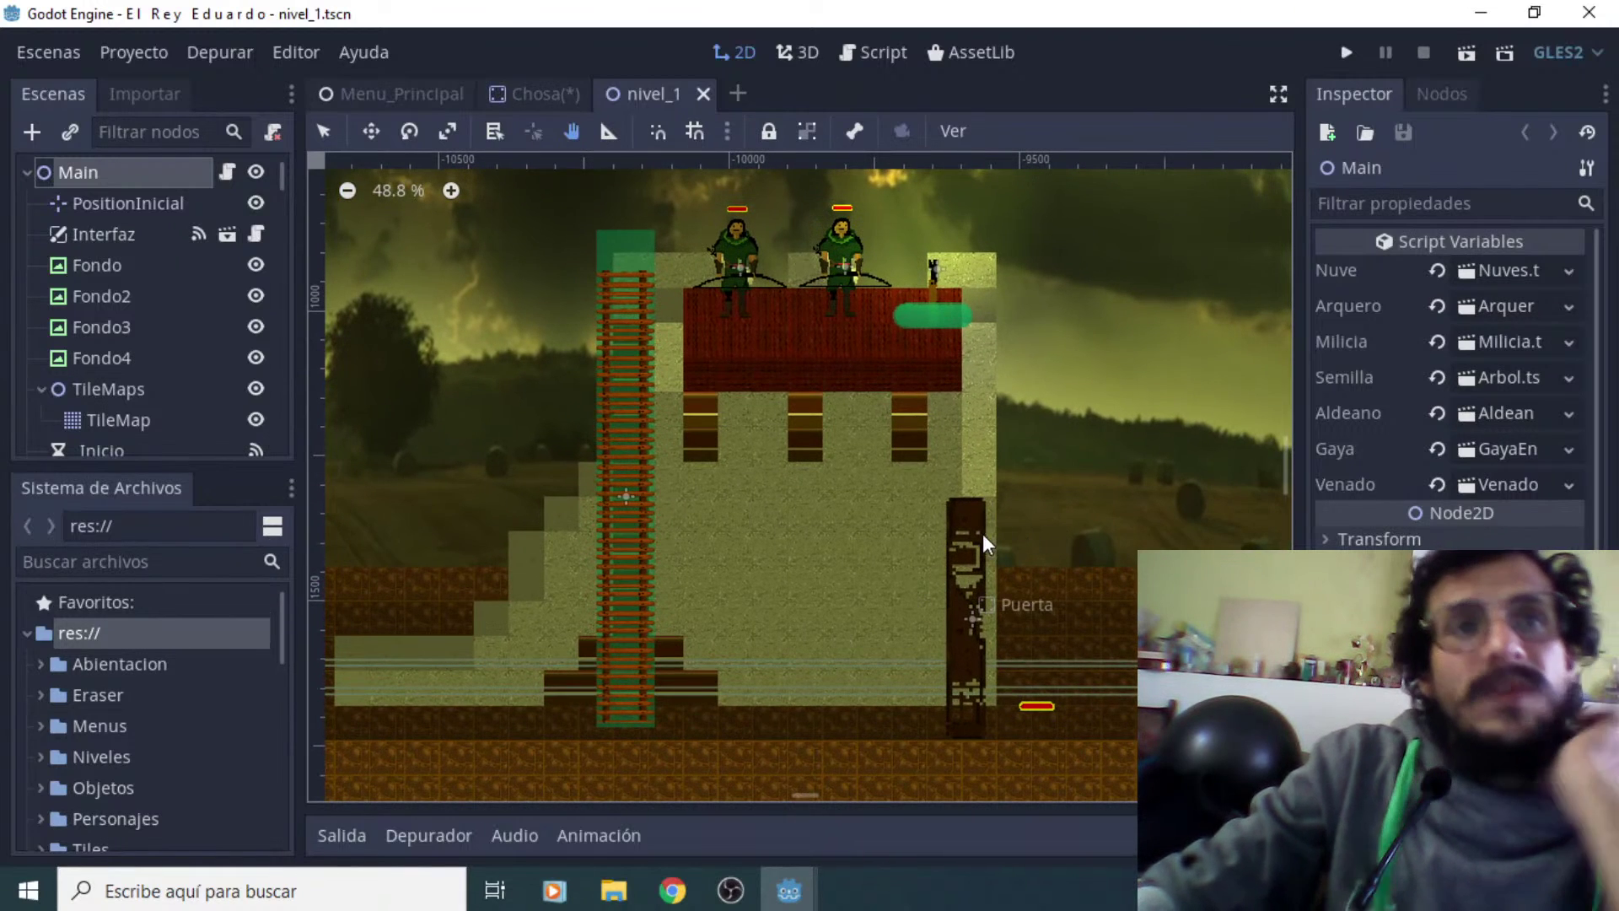
Inspect the two archers standing on the stone tower's red roof up close
{"action": "scroll", "coordinate": [816, 596], "scroll_direction": "up", "scroll_amount": 10}
{"action": "left_click_drag", "start_coordinate": [759, 509], "coordinate": [869, 762]}
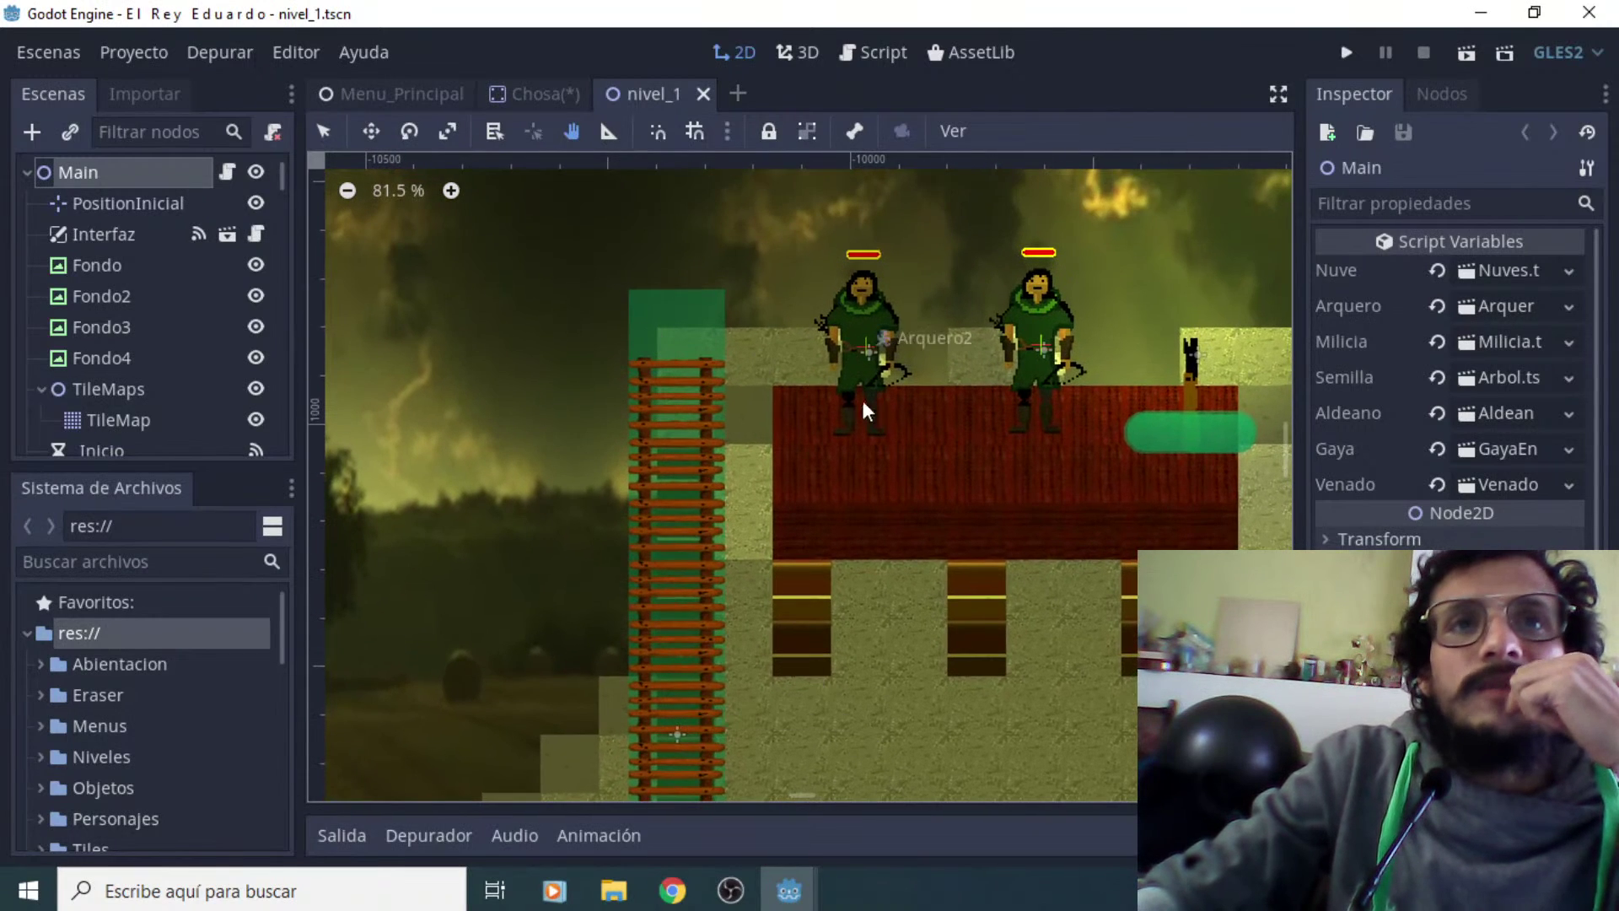
{"action": "scroll", "coordinate": [1045, 464], "scroll_direction": "up", "scroll_amount": 3}
{"action": "scroll", "coordinate": [1028, 420], "scroll_direction": "up", "scroll_amount": 3, "text": "ctrl"}
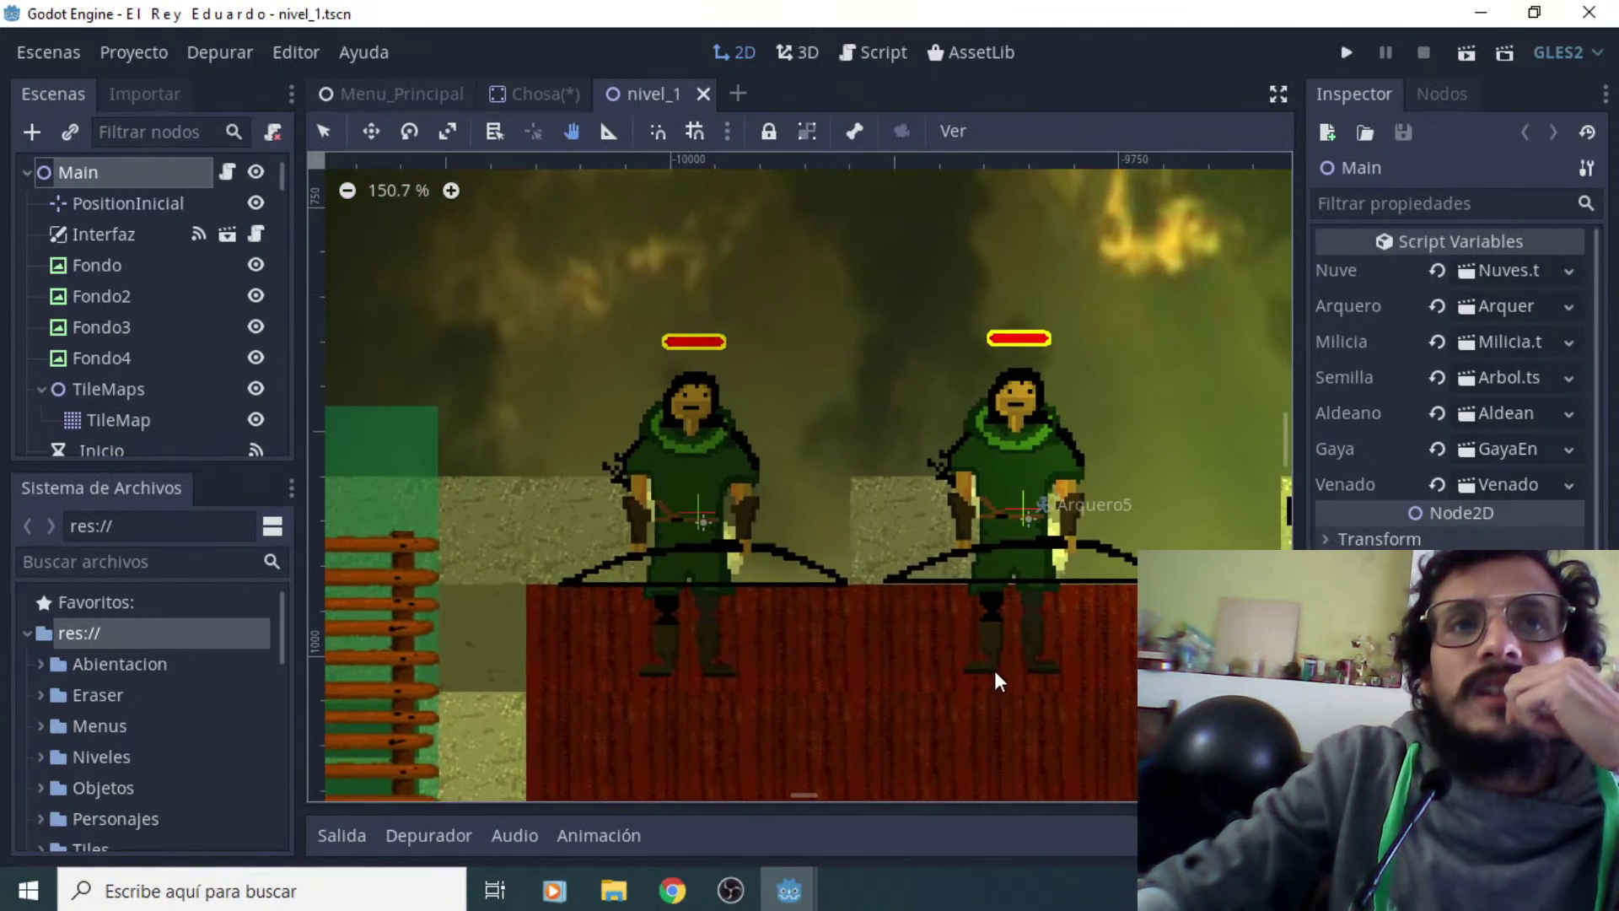
{"action": "scroll", "coordinate": [982, 641], "scroll_direction": "up", "scroll_amount": 1}
{"action": "scroll", "coordinate": [979, 636], "scroll_direction": "down", "scroll_amount": 5}
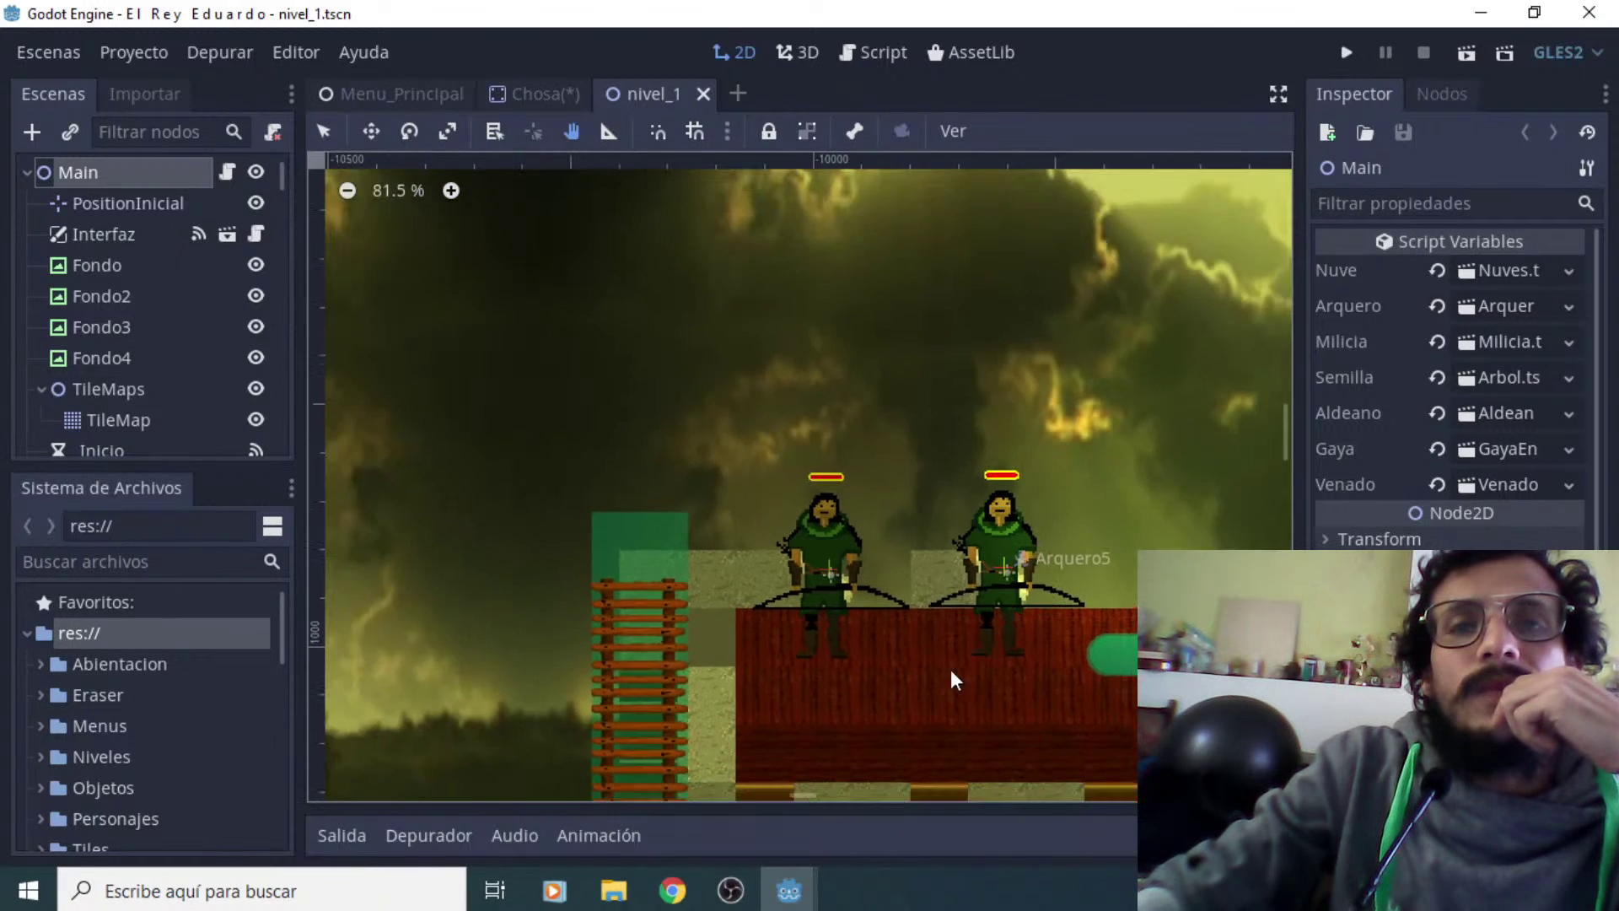
{"action": "left_click_drag", "start_coordinate": [938, 679], "coordinate": [913, 194]}
Examine the open ground beyond the tower's ladder, including the sword-bearing enemy and the nearby archer
{"action": "scroll", "coordinate": [913, 580], "scroll_direction": "down", "scroll_amount": 5}
{"action": "left_click_drag", "start_coordinate": [768, 591], "coordinate": [907, 599]}
{"action": "left_click_drag", "start_coordinate": [742, 512], "coordinate": [944, 688]}
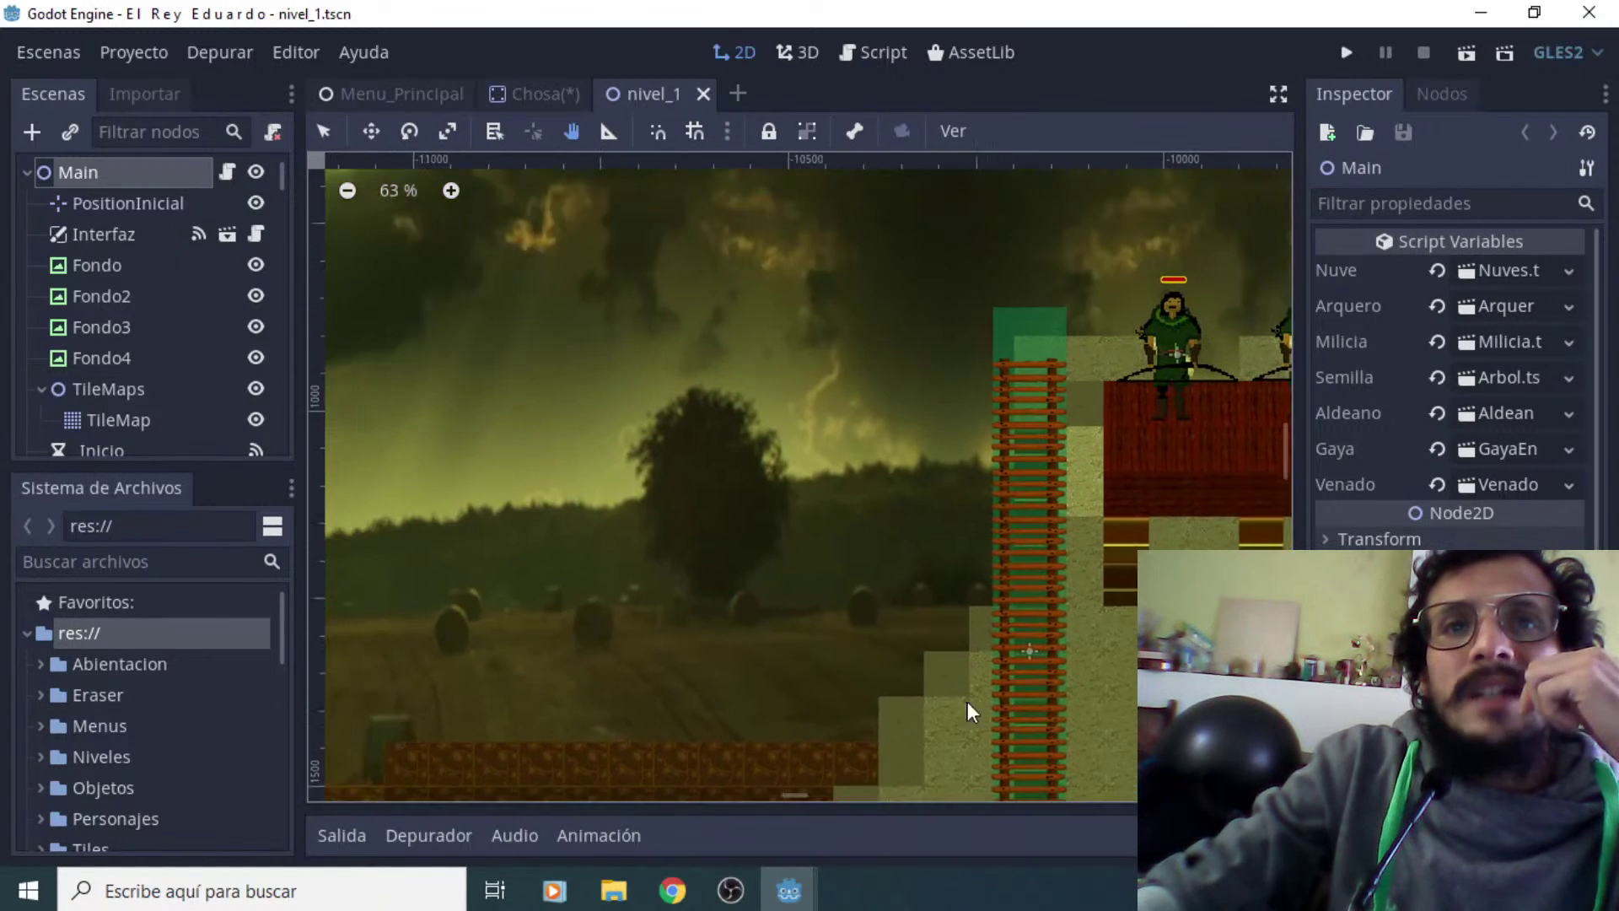
{"action": "scroll", "coordinate": [885, 659], "scroll_direction": "down", "scroll_amount": 4}
{"action": "left_click_drag", "start_coordinate": [675, 645], "coordinate": [1288, 518]}
{"action": "left_click_drag", "start_coordinate": [472, 557], "coordinate": [899, 451]}
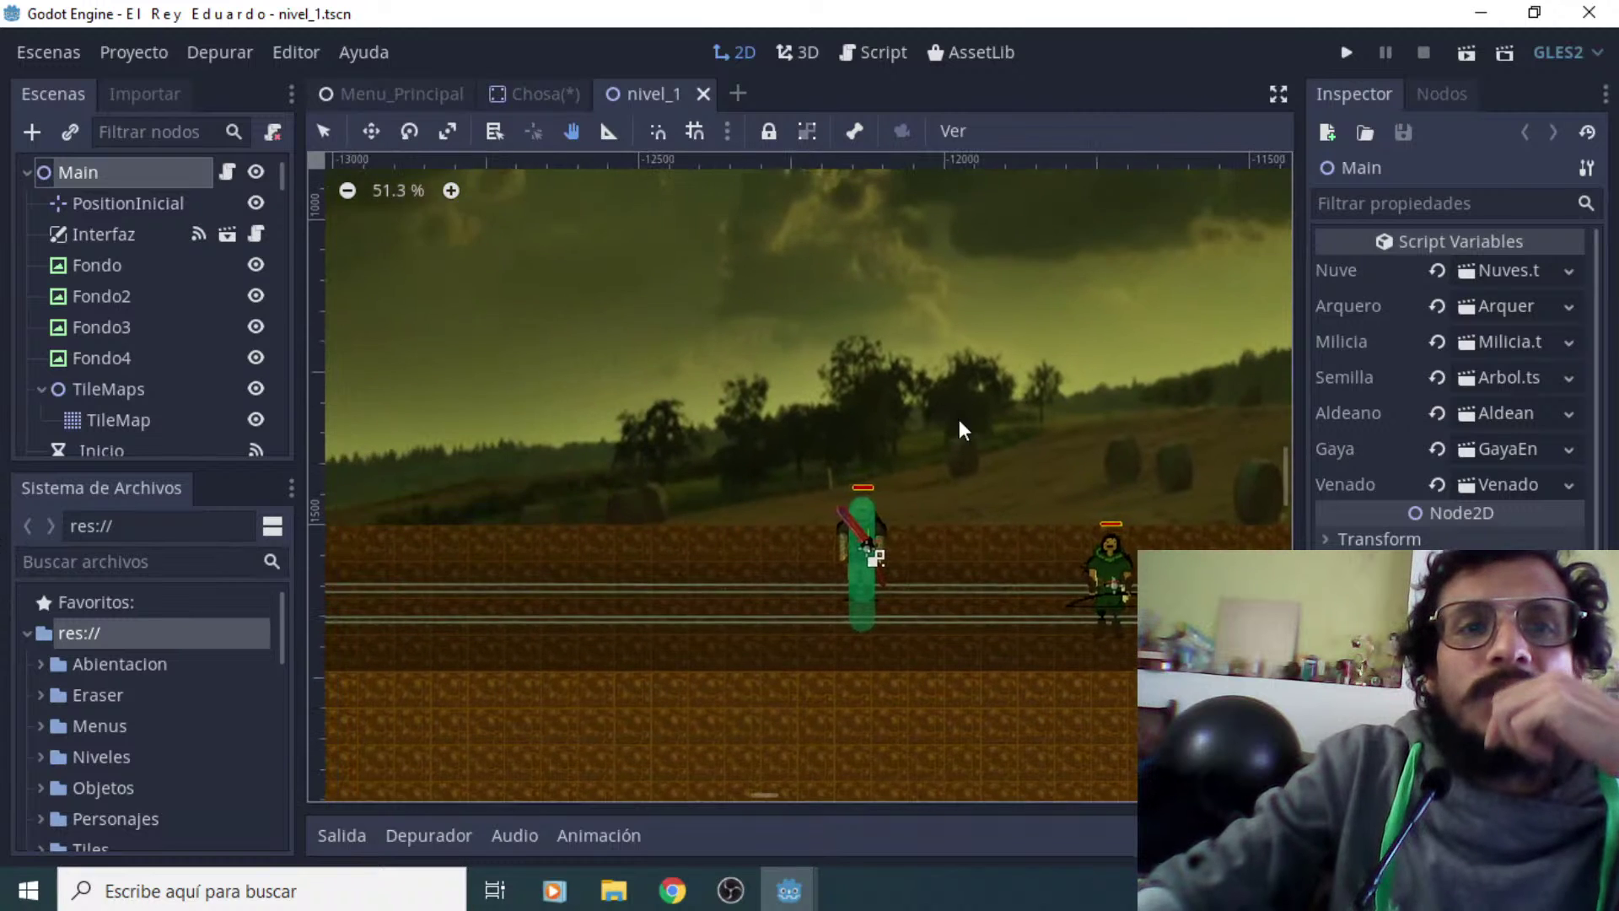
{"action": "scroll", "coordinate": [863, 564], "scroll_direction": "up", "scroll_amount": 14}
{"action": "left_click_drag", "start_coordinate": [1049, 595], "coordinate": [729, 595]}
{"action": "scroll", "coordinate": [727, 593], "scroll_direction": "right", "scroll_amount": 3, "text": "shift"}
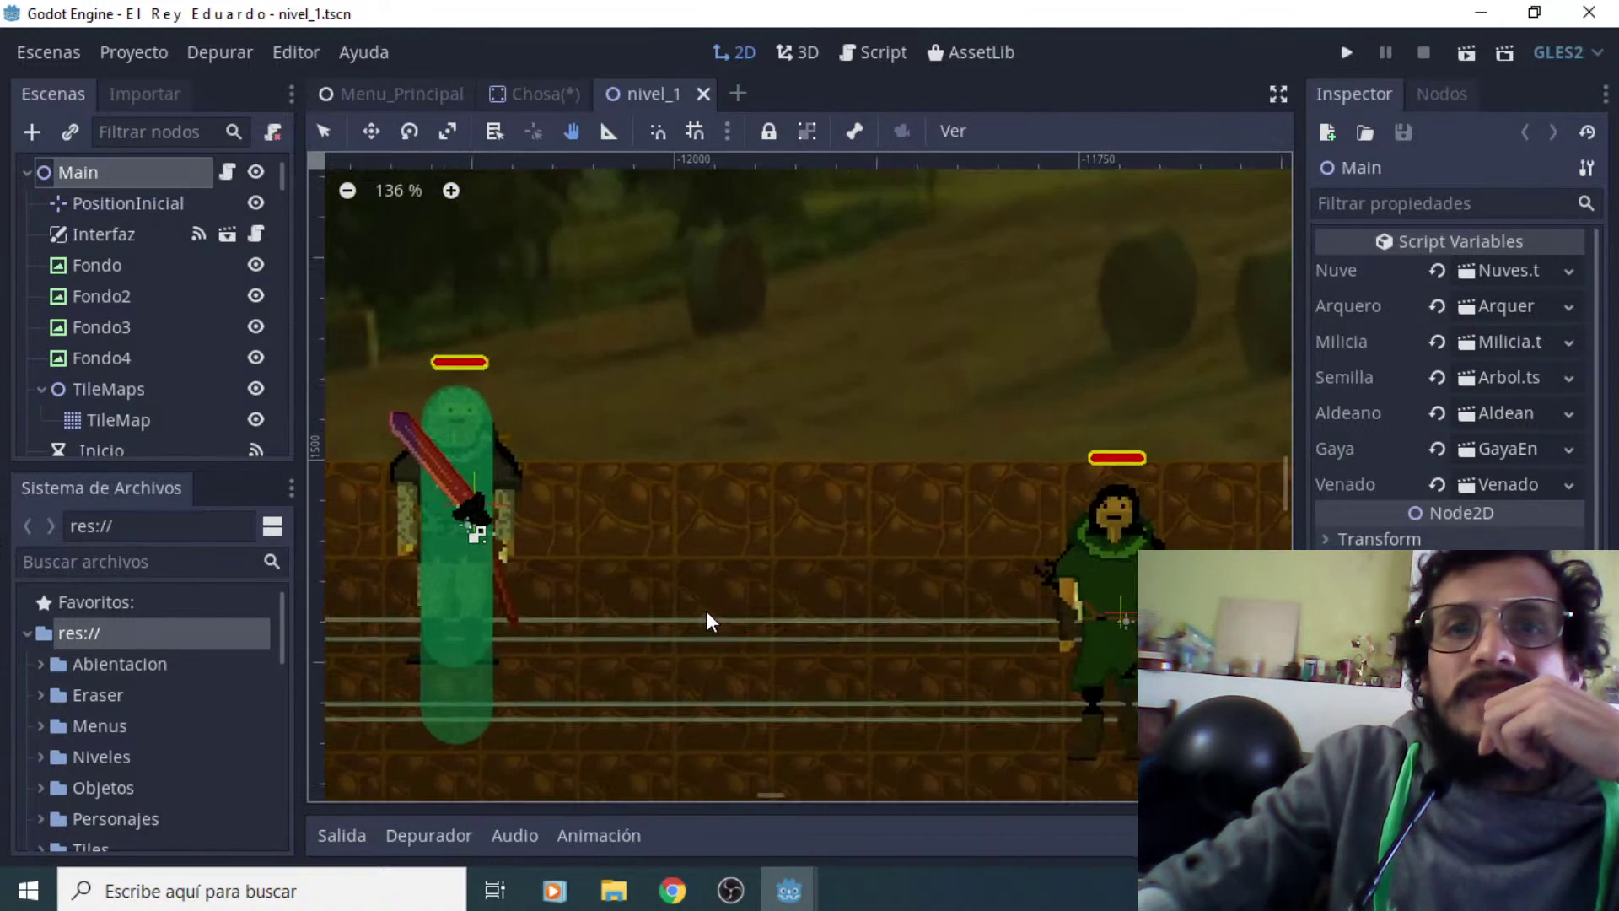
{"action": "scroll", "coordinate": [717, 612], "scroll_direction": "down", "scroll_amount": 3}
{"action": "scroll", "coordinate": [704, 594], "scroll_direction": "down", "scroll_amount": 8}
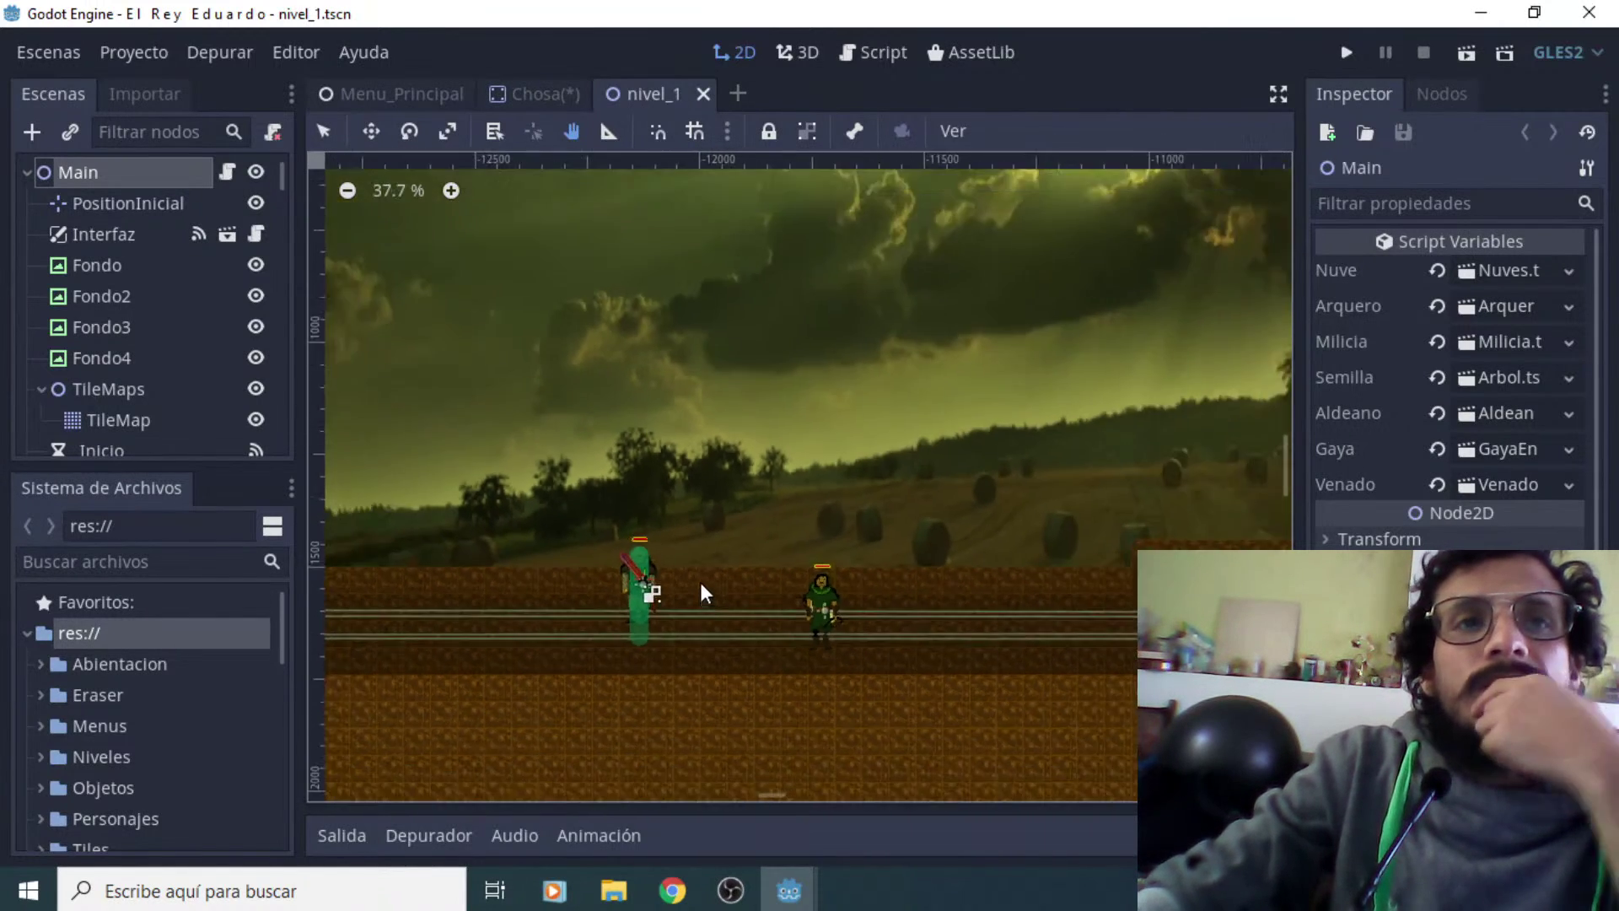
Survey the dirt mountain, the second group of thatched huts and the large multi-tower castle beyond them
{"action": "scroll", "coordinate": [479, 639], "scroll_direction": "left", "scroll_amount": 6, "text": "shift"}
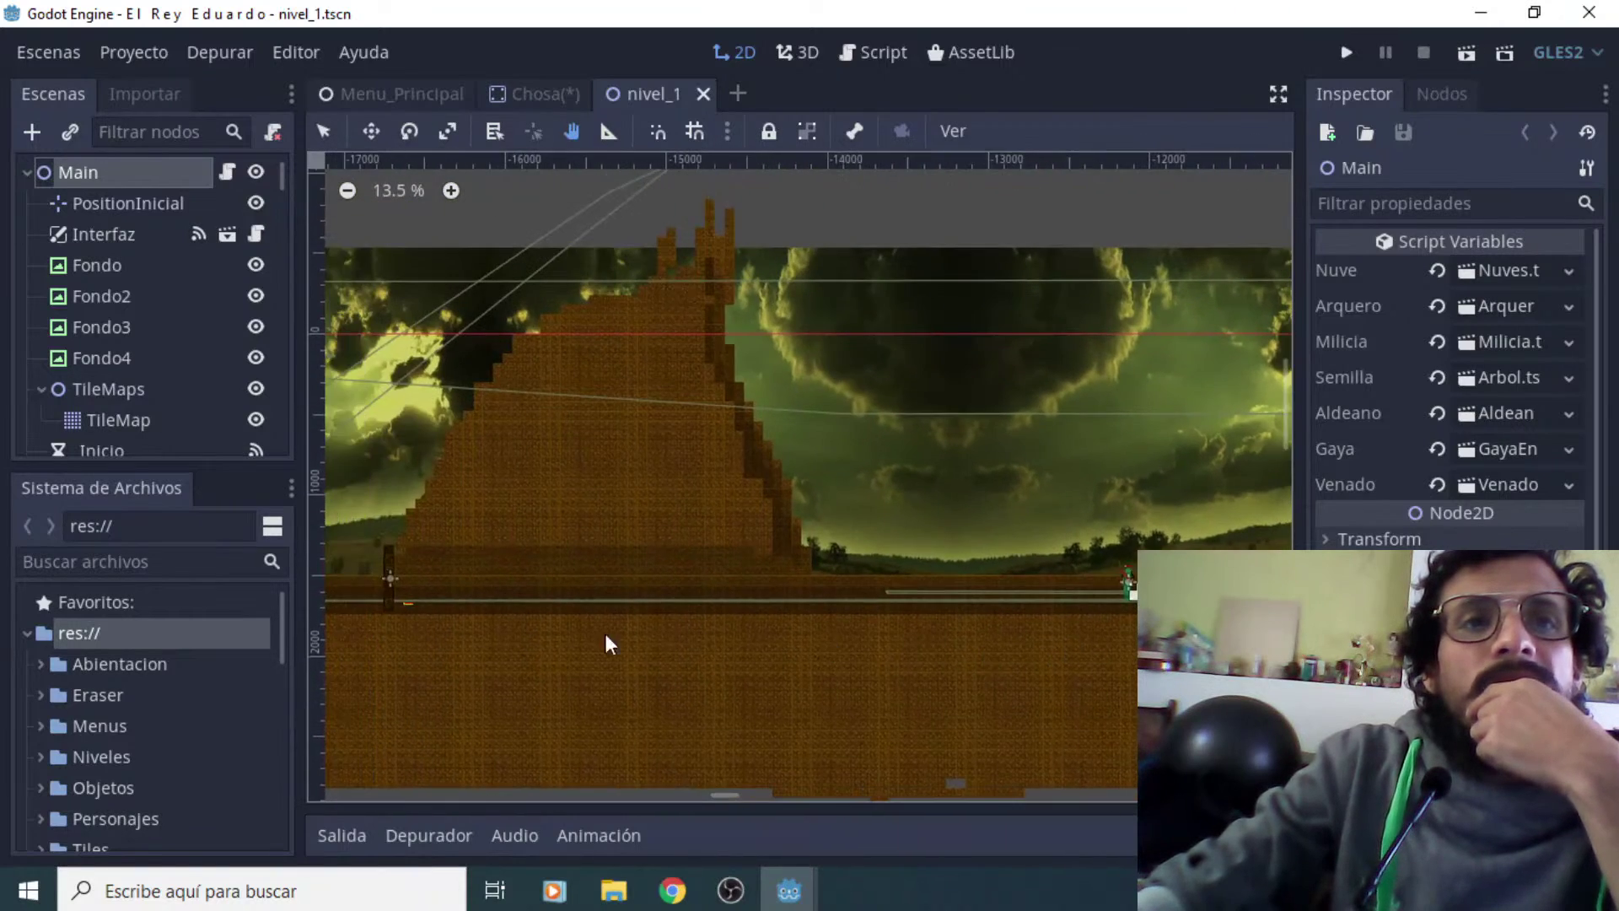
{"action": "scroll", "coordinate": [784, 637], "scroll_direction": "up", "scroll_amount": 4, "text": "ctrl"}
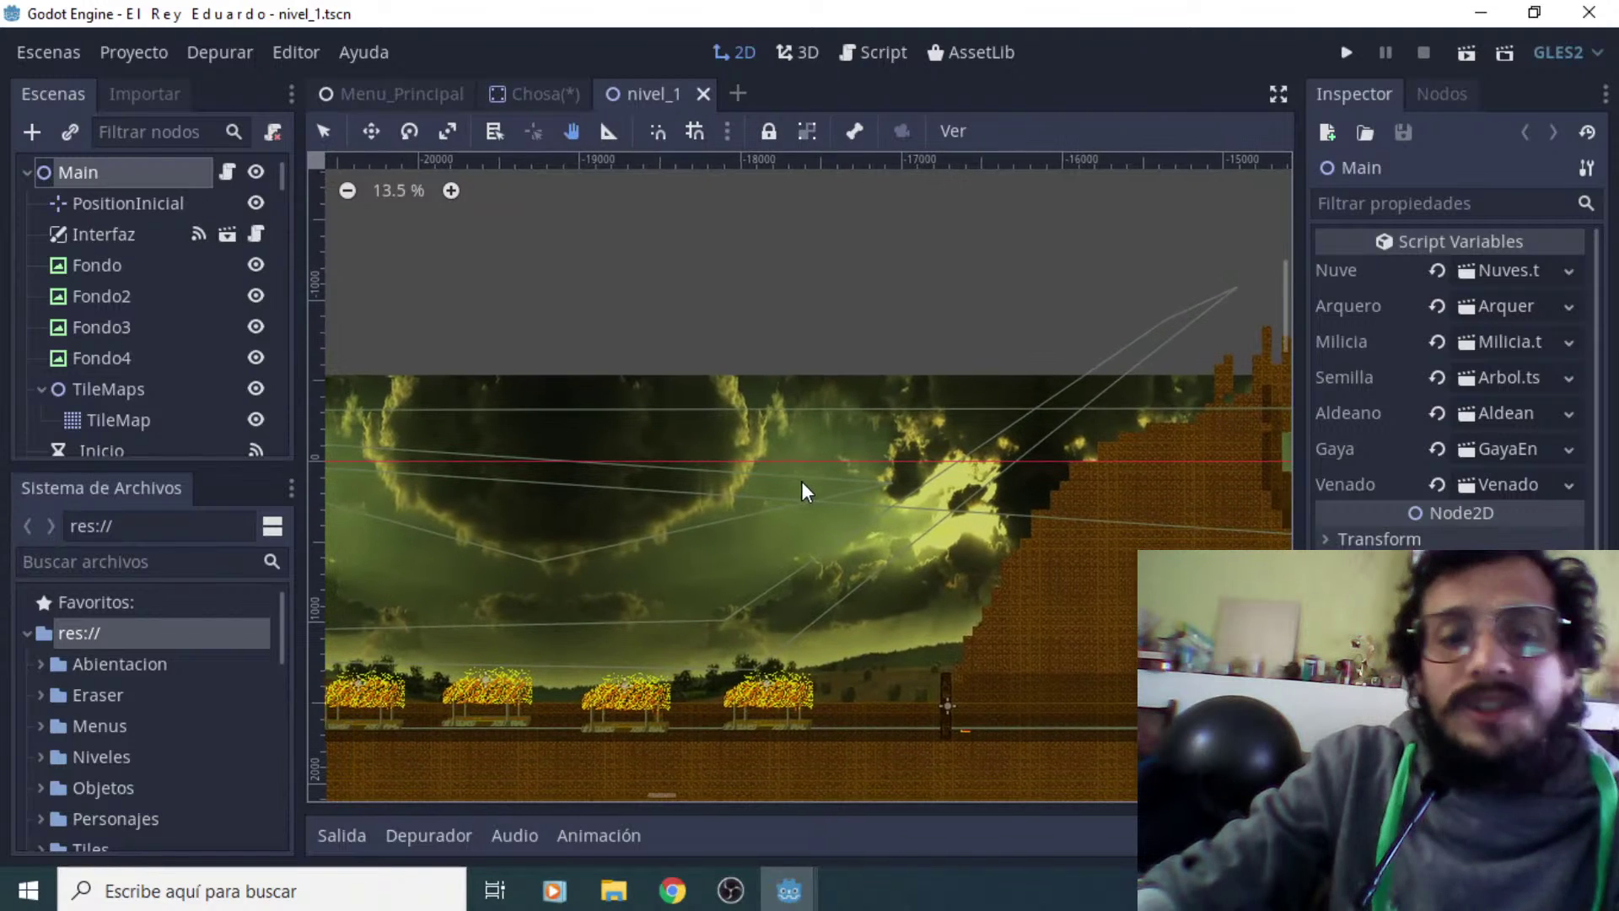
{"action": "scroll", "coordinate": [910, 497], "scroll_direction": "left", "scroll_amount": 2, "text": "shift"}
{"action": "scroll", "coordinate": [911, 497], "scroll_direction": "up", "scroll_amount": 1, "text": "ctrl"}
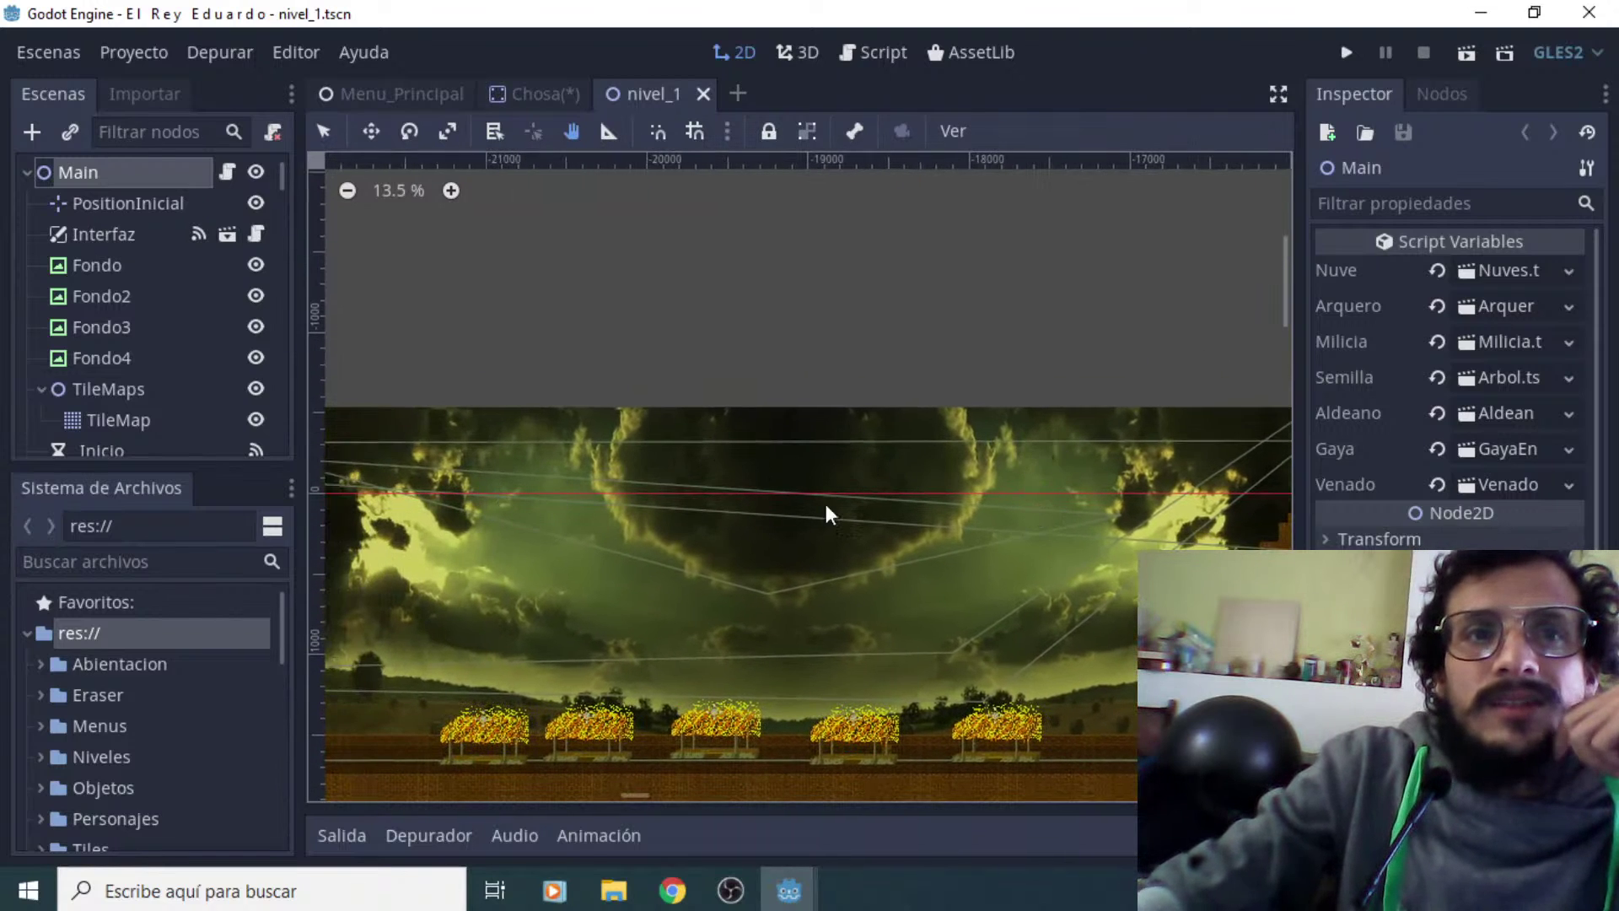
{"action": "scroll", "coordinate": [706, 464], "scroll_direction": "left", "scroll_amount": 5, "text": "shift"}
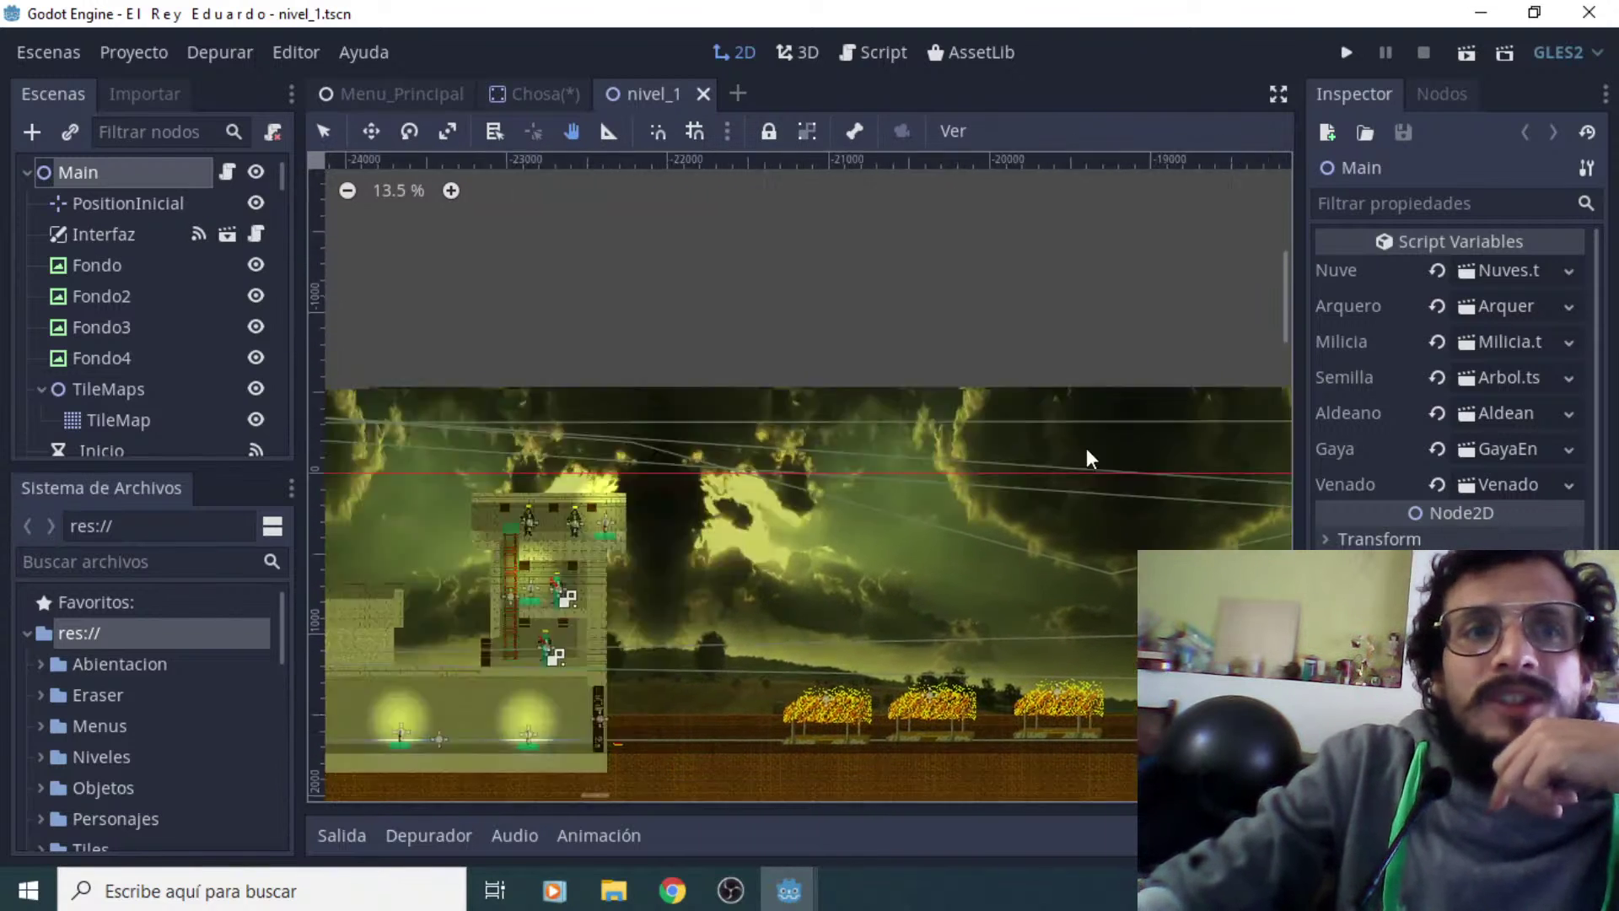
{"action": "scroll", "coordinate": [852, 601], "scroll_direction": "up", "scroll_amount": 1}
{"action": "scroll", "coordinate": [781, 610], "scroll_direction": "down", "scroll_amount": 2}
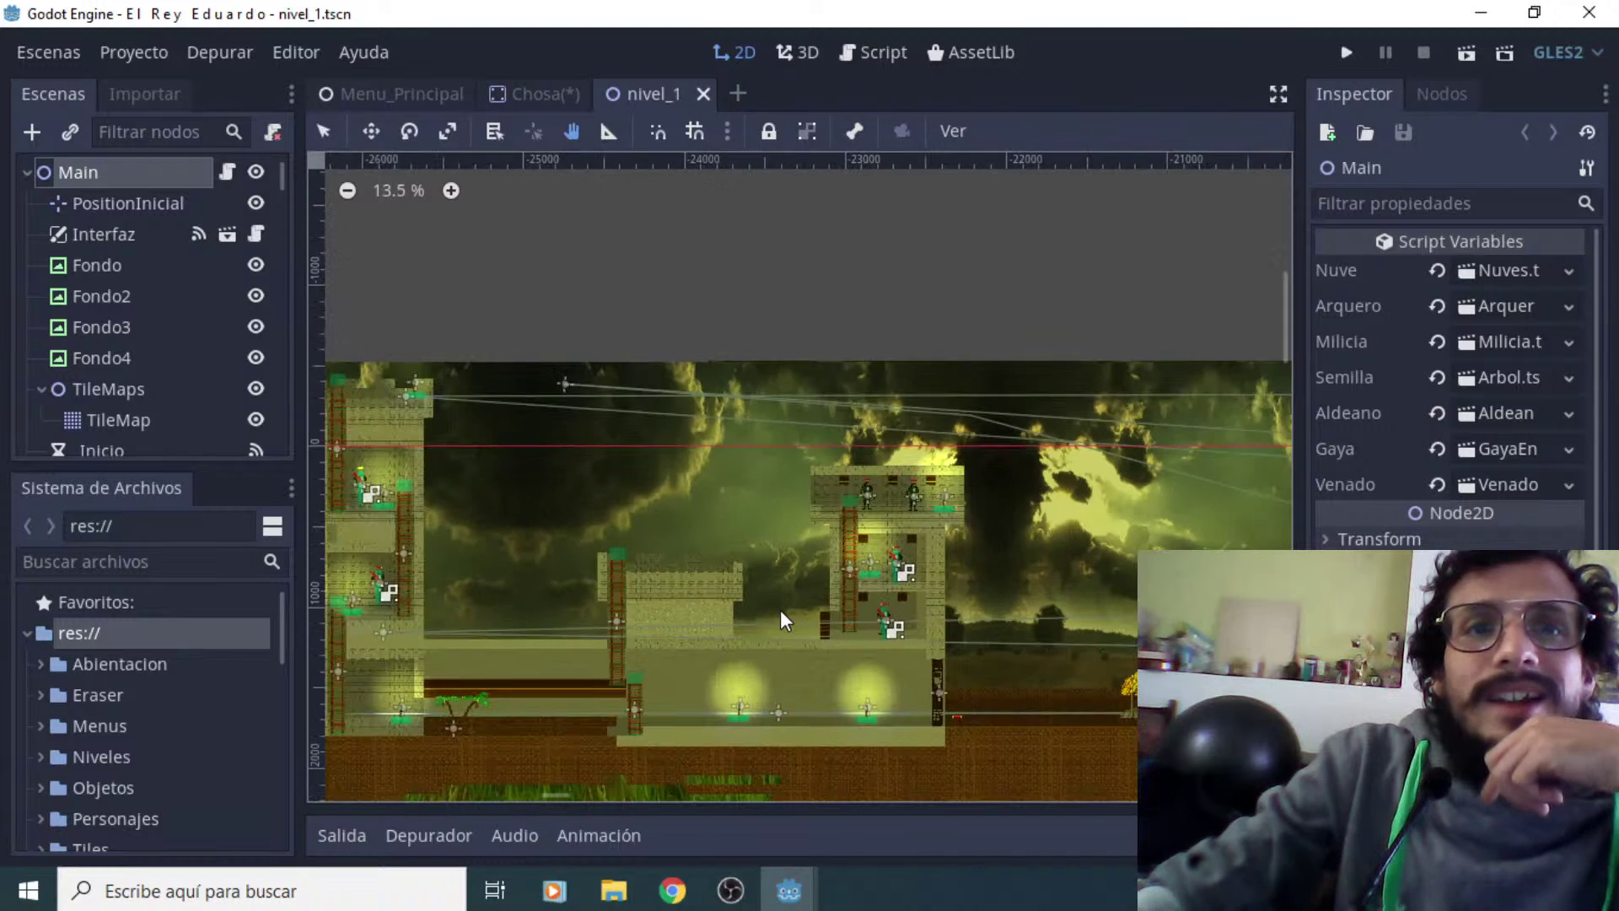
{"action": "scroll", "coordinate": [991, 595], "scroll_direction": "left", "scroll_amount": 3, "text": "shift"}
{"action": "scroll", "coordinate": [858, 651], "scroll_direction": "right", "scroll_amount": 1, "text": "shift"}
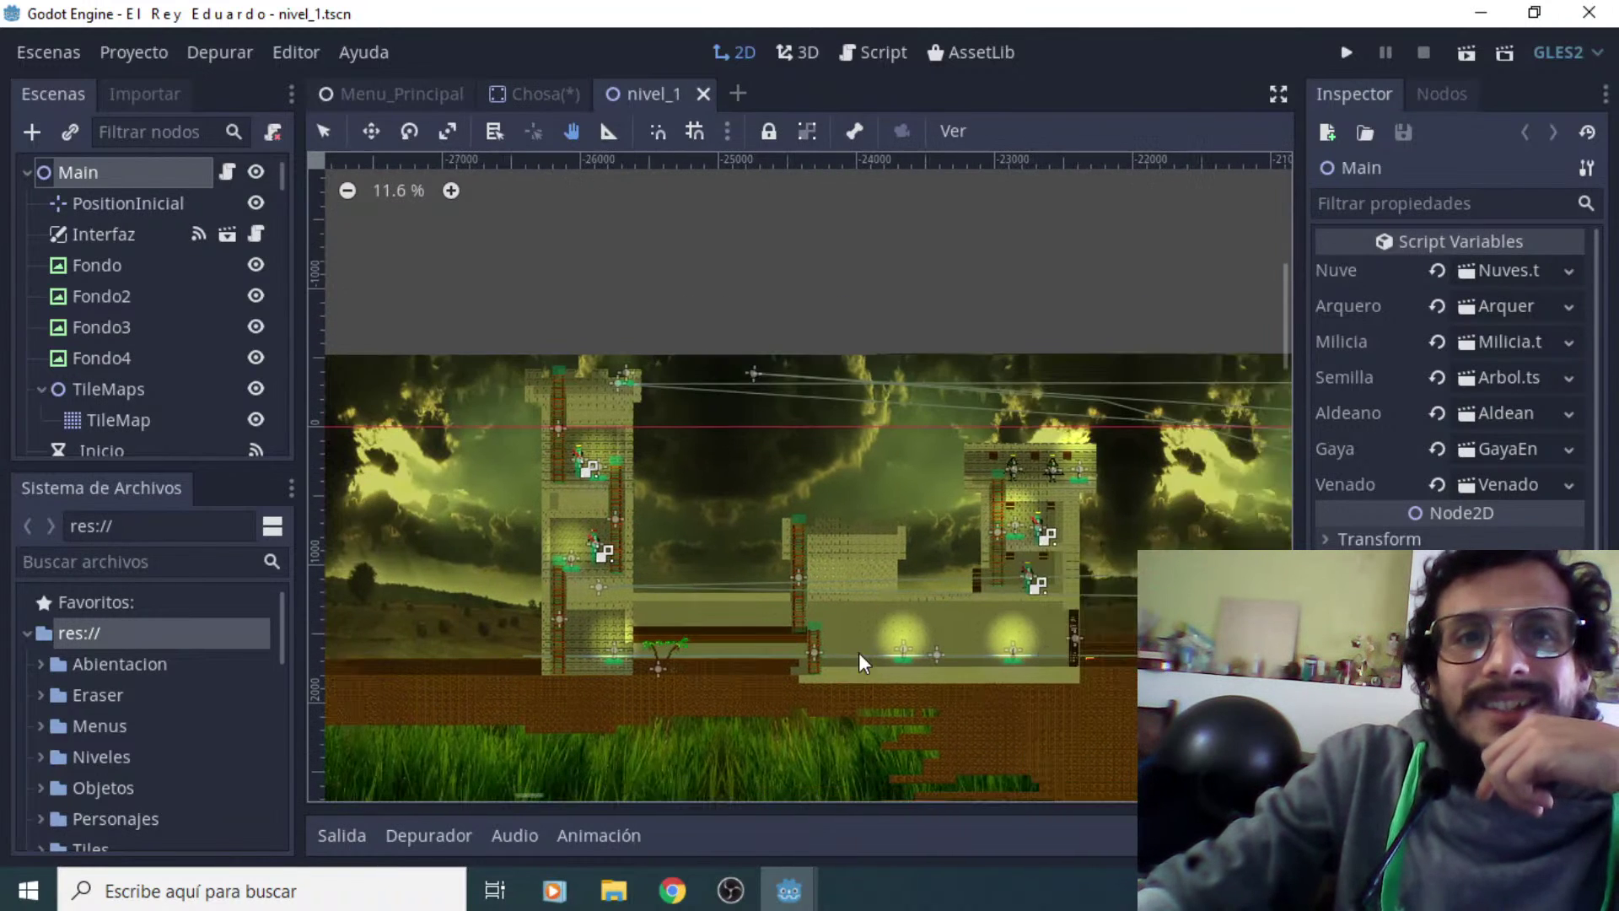
Inspect the multi-tower castle, including its lamps and inner archers, and the brick tiles of its rampart up close
{"action": "scroll", "coordinate": [864, 655], "scroll_direction": "up", "scroll_amount": 1}
{"action": "scroll", "coordinate": [850, 641], "scroll_direction": "up", "scroll_amount": 1}
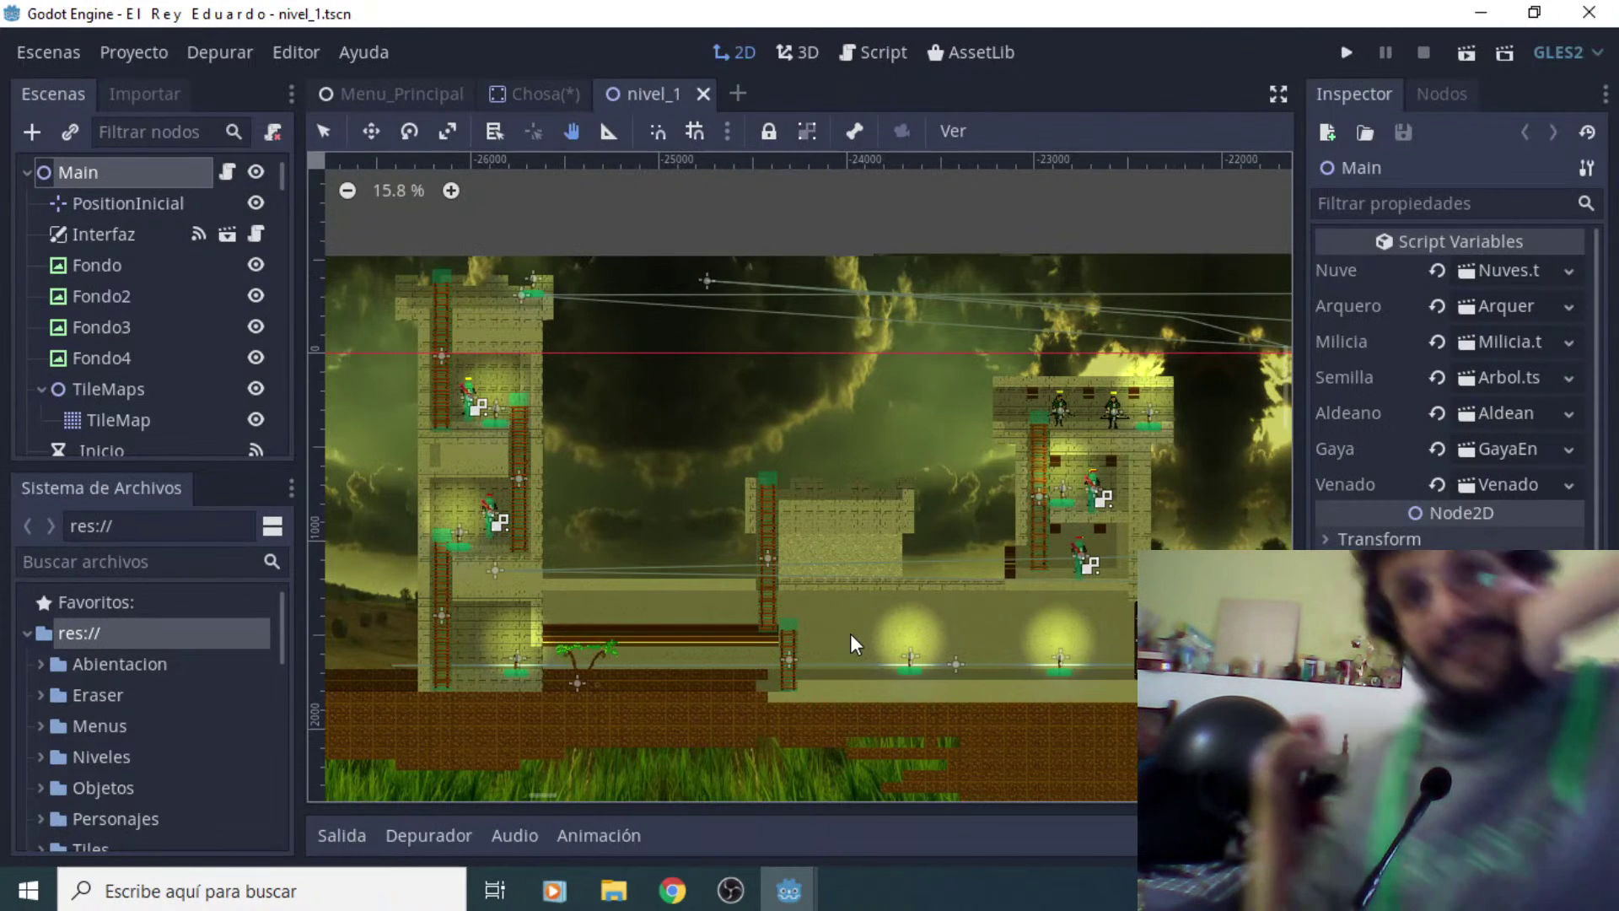
{"action": "scroll", "coordinate": [1045, 666], "scroll_direction": "up", "scroll_amount": 3}
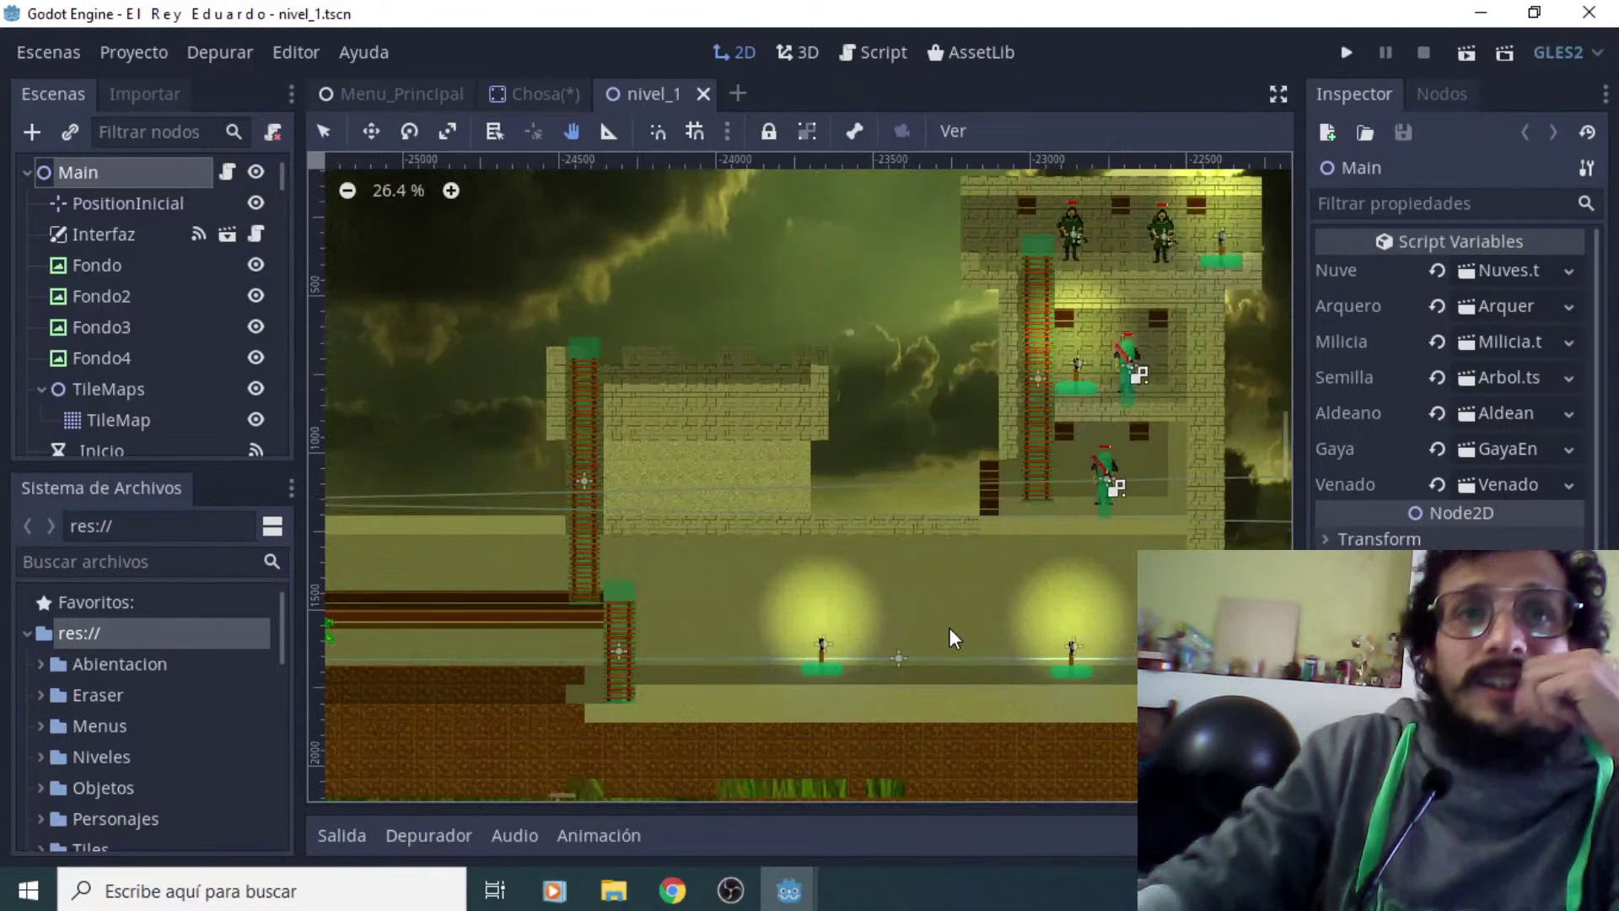
{"action": "scroll", "coordinate": [949, 627], "scroll_direction": "up", "scroll_amount": 13}
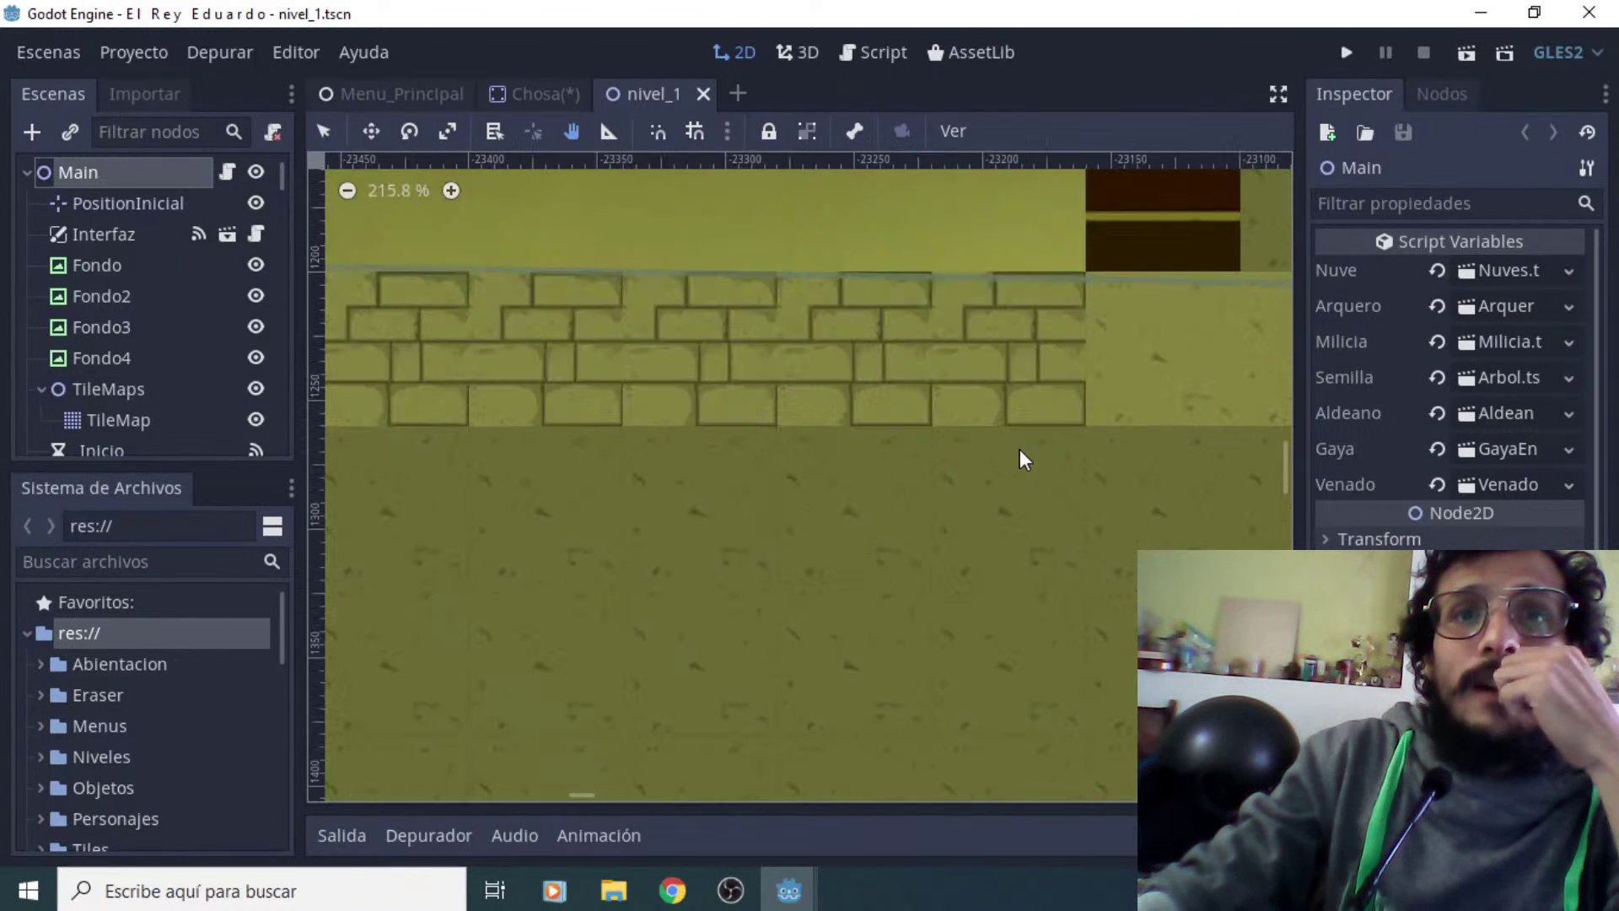
{"action": "scroll", "coordinate": [1022, 455], "scroll_direction": "up", "scroll_amount": 8}
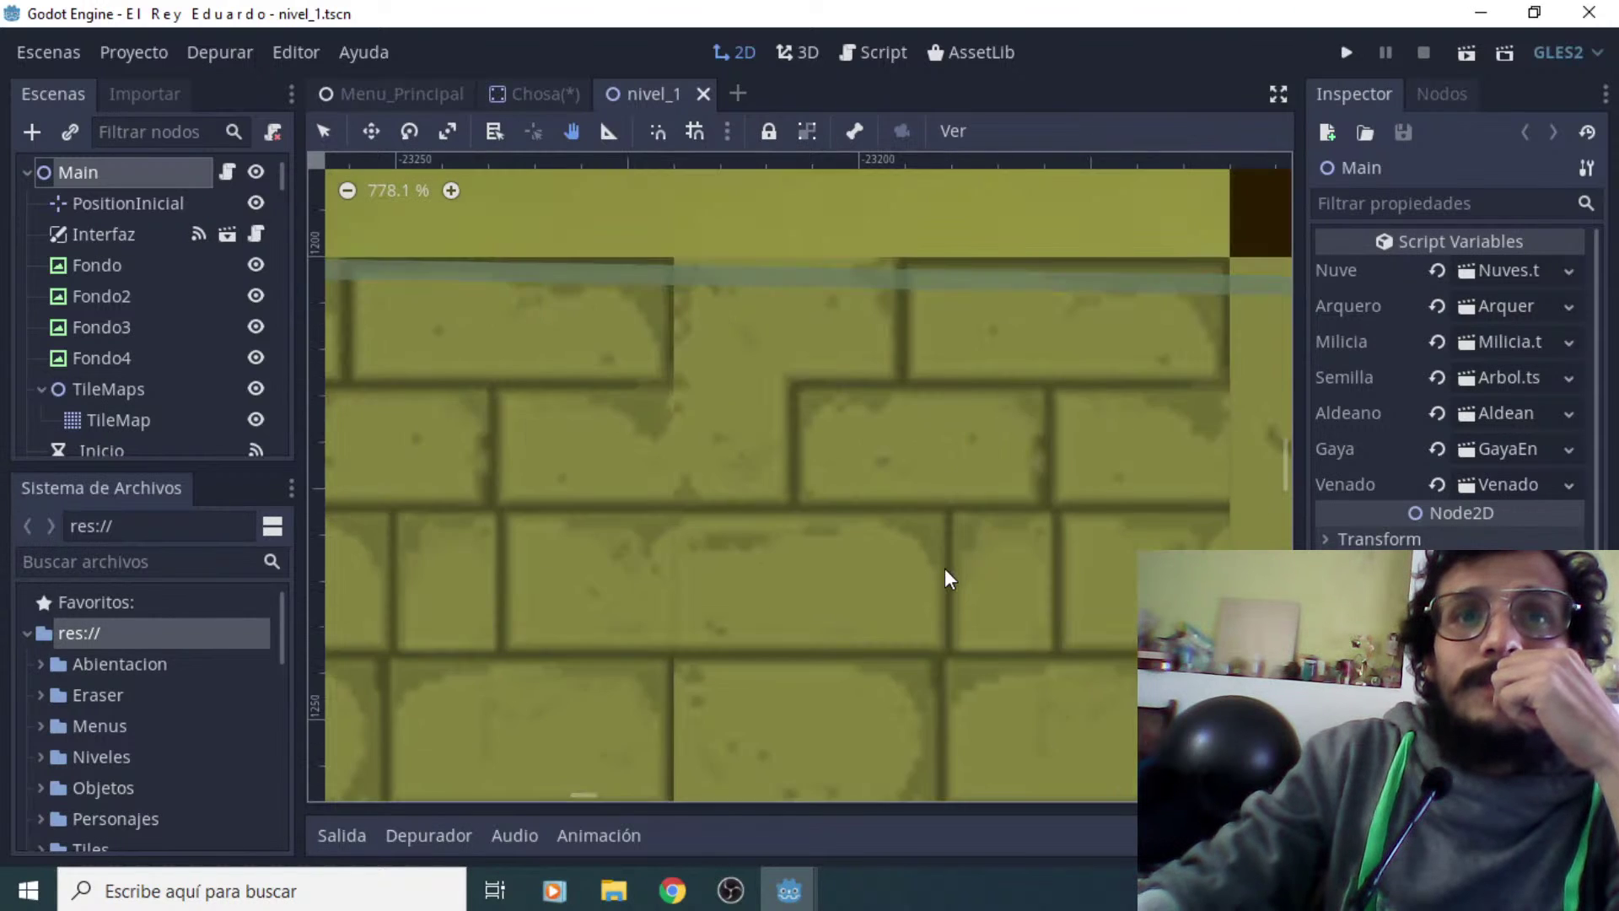
{"action": "scroll", "coordinate": [944, 568], "scroll_direction": "up", "scroll_amount": 2}
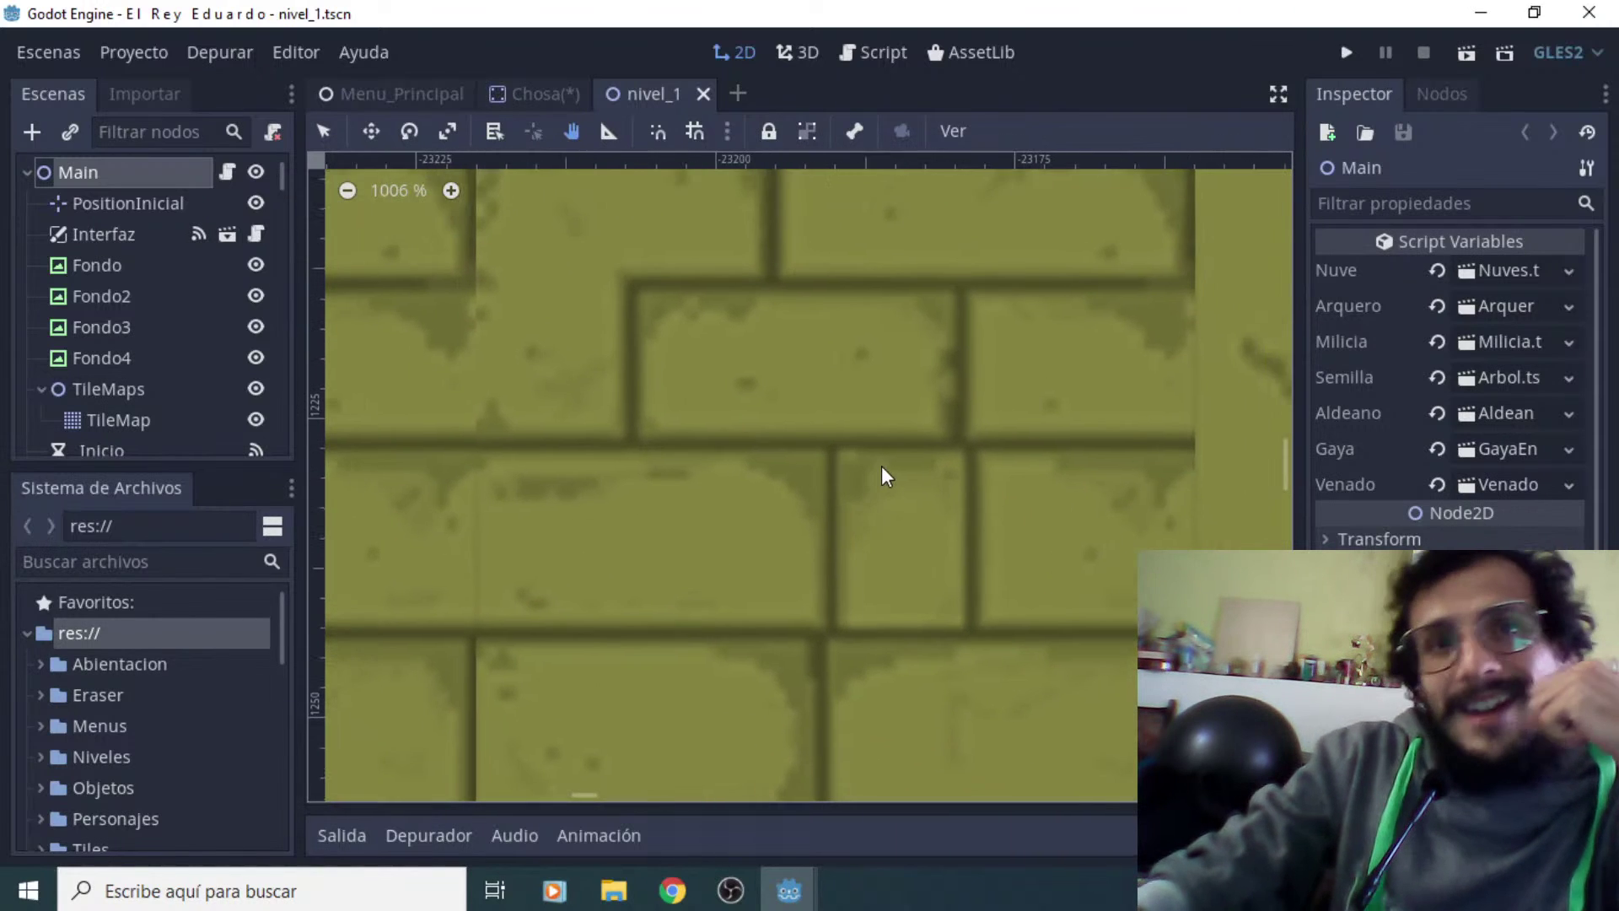
Examine the castle's brickwork from the rampart up to the ladder inside the archers' tower
{"action": "left_click_drag", "start_coordinate": [882, 465], "coordinate": [863, 437]}
{"action": "scroll", "coordinate": [885, 472], "scroll_direction": "down", "scroll_amount": 4}
{"action": "mouse_move", "coordinate": [975, 508]}
{"action": "left_mouse_down"}
{"action": "mouse_move", "coordinate": [882, 592]}
{"action": "mouse_move", "coordinate": [615, 671]}
{"action": "left_mouse_up"}
{"action": "left_click_drag", "start_coordinate": [864, 489], "coordinate": [395, 362]}
{"action": "mouse_move", "coordinate": [750, 463]}
{"action": "left_mouse_down"}
{"action": "mouse_move", "coordinate": [921, 448]}
{"action": "mouse_move", "coordinate": [963, 570]}
{"action": "left_mouse_up"}
{"action": "scroll", "coordinate": [963, 569], "scroll_direction": "down", "scroll_amount": 3}
{"action": "mouse_move", "coordinate": [1002, 479]}
{"action": "left_mouse_down"}
{"action": "mouse_move", "coordinate": [977, 525]}
{"action": "mouse_move", "coordinate": [799, 597]}
{"action": "left_mouse_up"}
{"action": "scroll", "coordinate": [799, 597], "scroll_direction": "down", "scroll_amount": 2}
{"action": "left_click_drag", "start_coordinate": [889, 569], "coordinate": [644, 716]}
{"action": "left_click_drag", "start_coordinate": [479, 341], "coordinate": [882, 571]}
{"action": "scroll", "coordinate": [880, 570], "scroll_direction": "down", "scroll_amount": 2}
{"action": "left_click_drag", "start_coordinate": [831, 446], "coordinate": [876, 747]}
{"action": "left_click_drag", "start_coordinate": [758, 305], "coordinate": [790, 600]}
{"action": "scroll", "coordinate": [796, 590], "scroll_direction": "down", "scroll_amount": 5}
{"action": "left_click_drag", "start_coordinate": [1071, 446], "coordinate": [584, 702]}
{"action": "left_click_drag", "start_coordinate": [956, 350], "coordinate": [902, 574]}
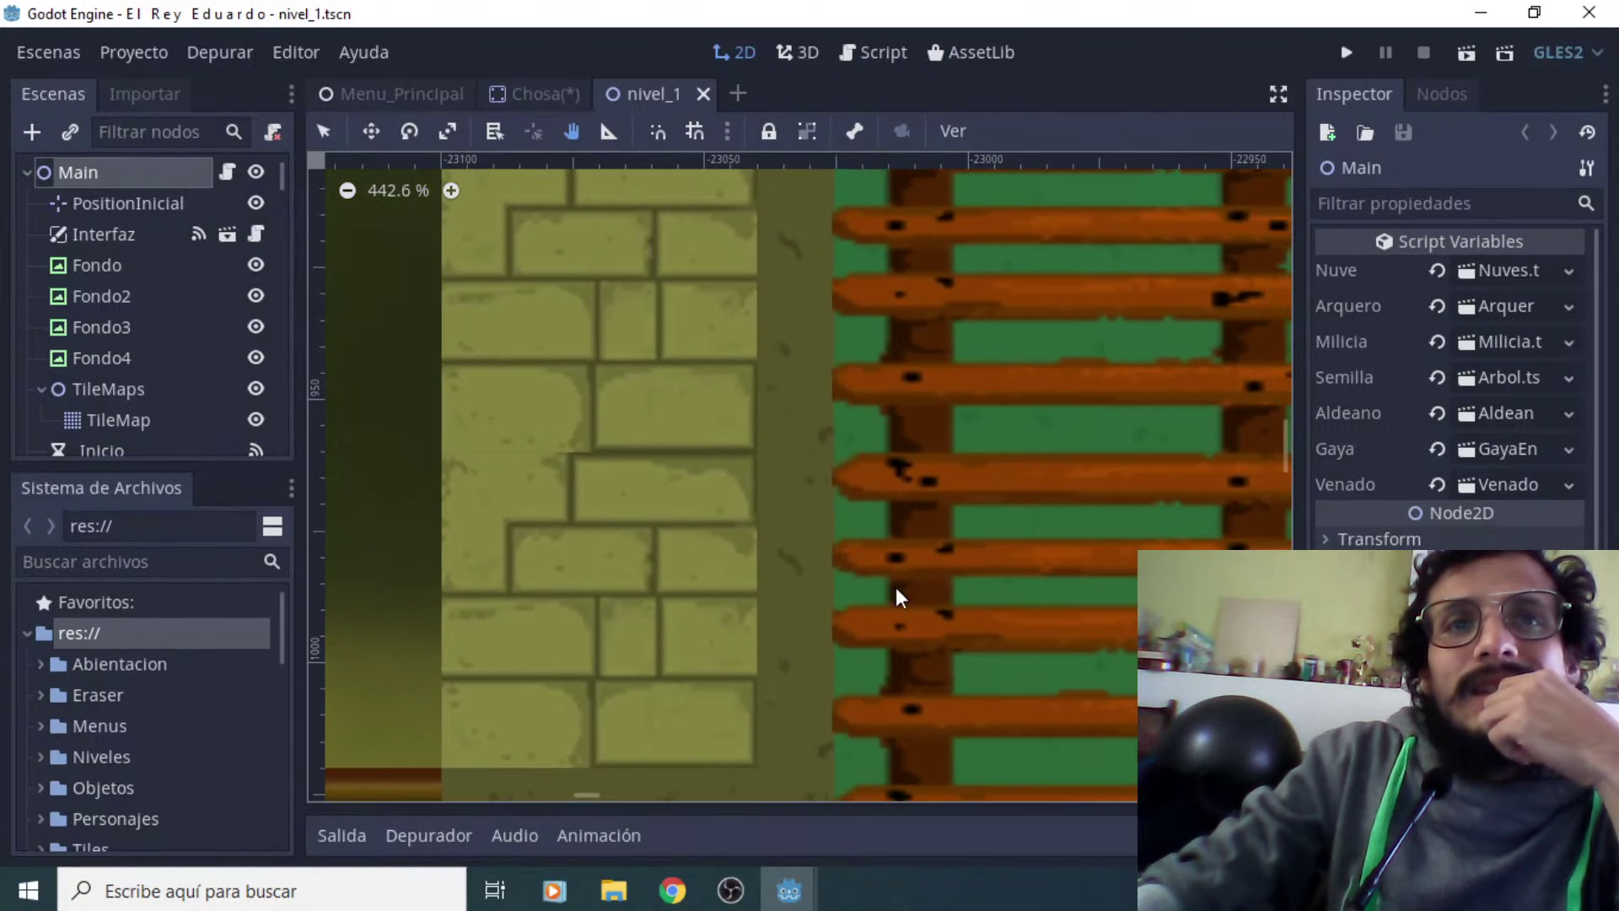
Inspect the wooden rungs and green collision area of the lower part of the archers' tower ladder
{"action": "scroll", "coordinate": [907, 570], "scroll_direction": "up", "scroll_amount": 5}
{"action": "middle_click_drag", "start_coordinate": [1060, 510], "coordinate": [553, 579]}
{"action": "scroll", "coordinate": [585, 517], "scroll_direction": "up", "scroll_amount": 1}
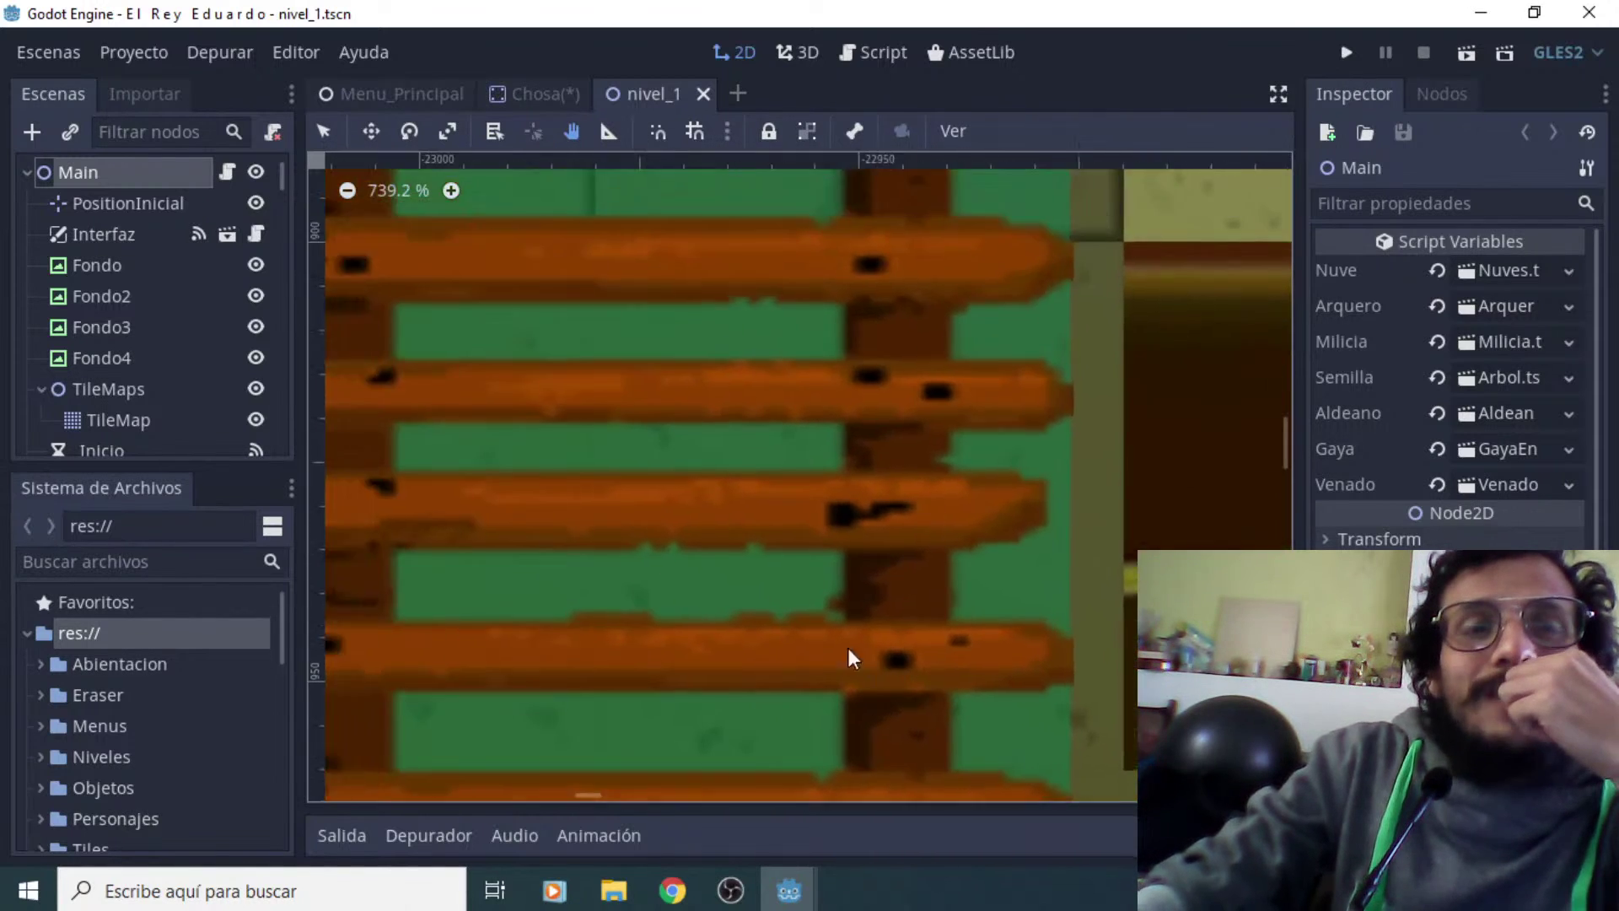
{"action": "scroll", "coordinate": [853, 569], "scroll_direction": "up", "scroll_amount": 1}
{"action": "scroll", "coordinate": [853, 573], "scroll_direction": "up", "scroll_amount": 1}
{"action": "scroll", "coordinate": [876, 437], "scroll_direction": "down", "scroll_amount": 5}
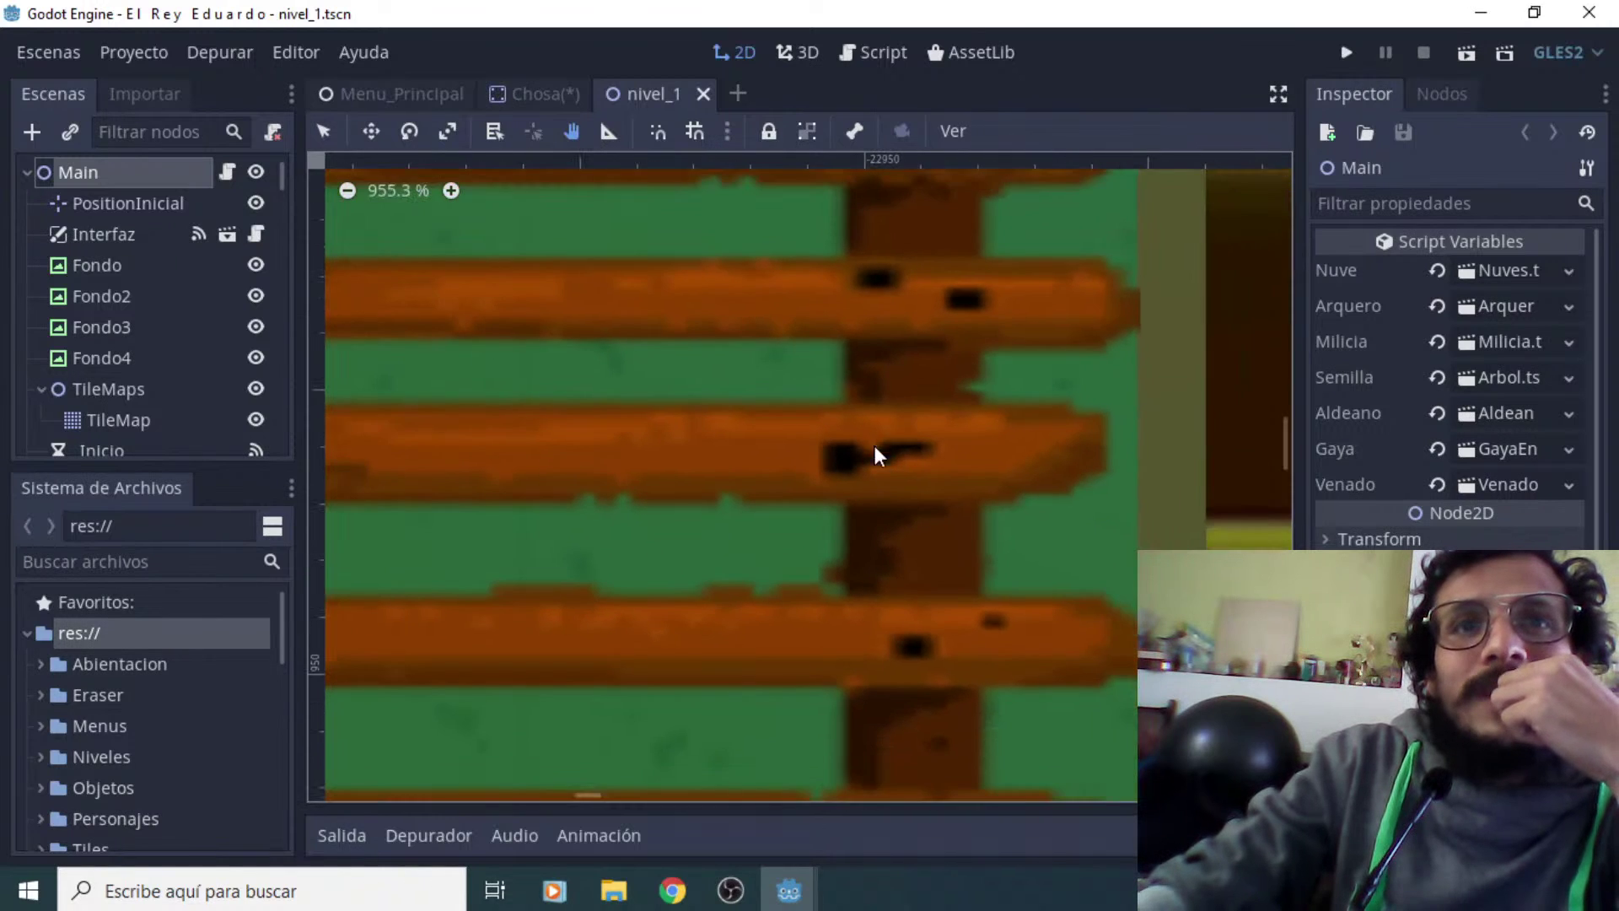
{"action": "left_click_drag", "start_coordinate": [846, 288], "coordinate": [899, 579]}
{"action": "left_click_drag", "start_coordinate": [898, 339], "coordinate": [857, 575]}
{"action": "mouse_move", "coordinate": [869, 403]}
{"action": "left_mouse_down"}
{"action": "mouse_move", "coordinate": [873, 563]}
{"action": "mouse_move", "coordinate": [854, 600]}
{"action": "left_mouse_up"}
{"action": "scroll", "coordinate": [809, 556], "scroll_direction": "down", "scroll_amount": 3}
{"action": "left_click_drag", "start_coordinate": [558, 425], "coordinate": [769, 655]}
{"action": "middle_click_drag", "start_coordinate": [769, 654], "coordinate": [786, 580]}
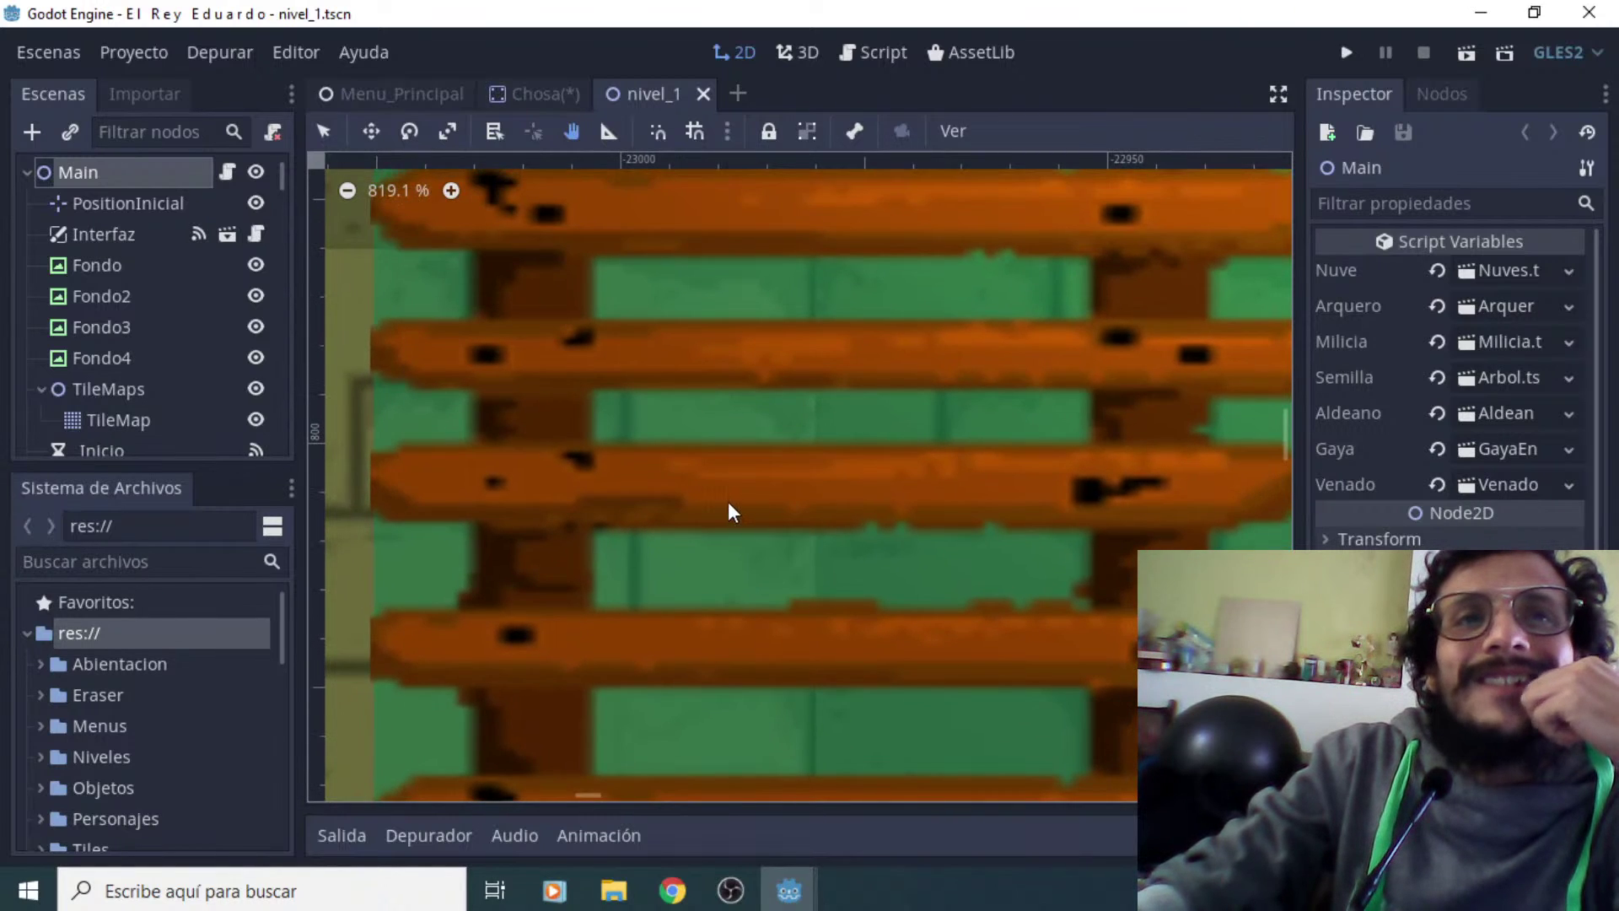
Follow the archers' tower ladder up to where its green area ends on the top floor
{"action": "middle_click_drag", "start_coordinate": [705, 486], "coordinate": [834, 659]}
{"action": "scroll", "coordinate": [817, 654], "scroll_direction": "down", "scroll_amount": 1}
{"action": "scroll", "coordinate": [780, 491], "scroll_direction": "up", "scroll_amount": 3}
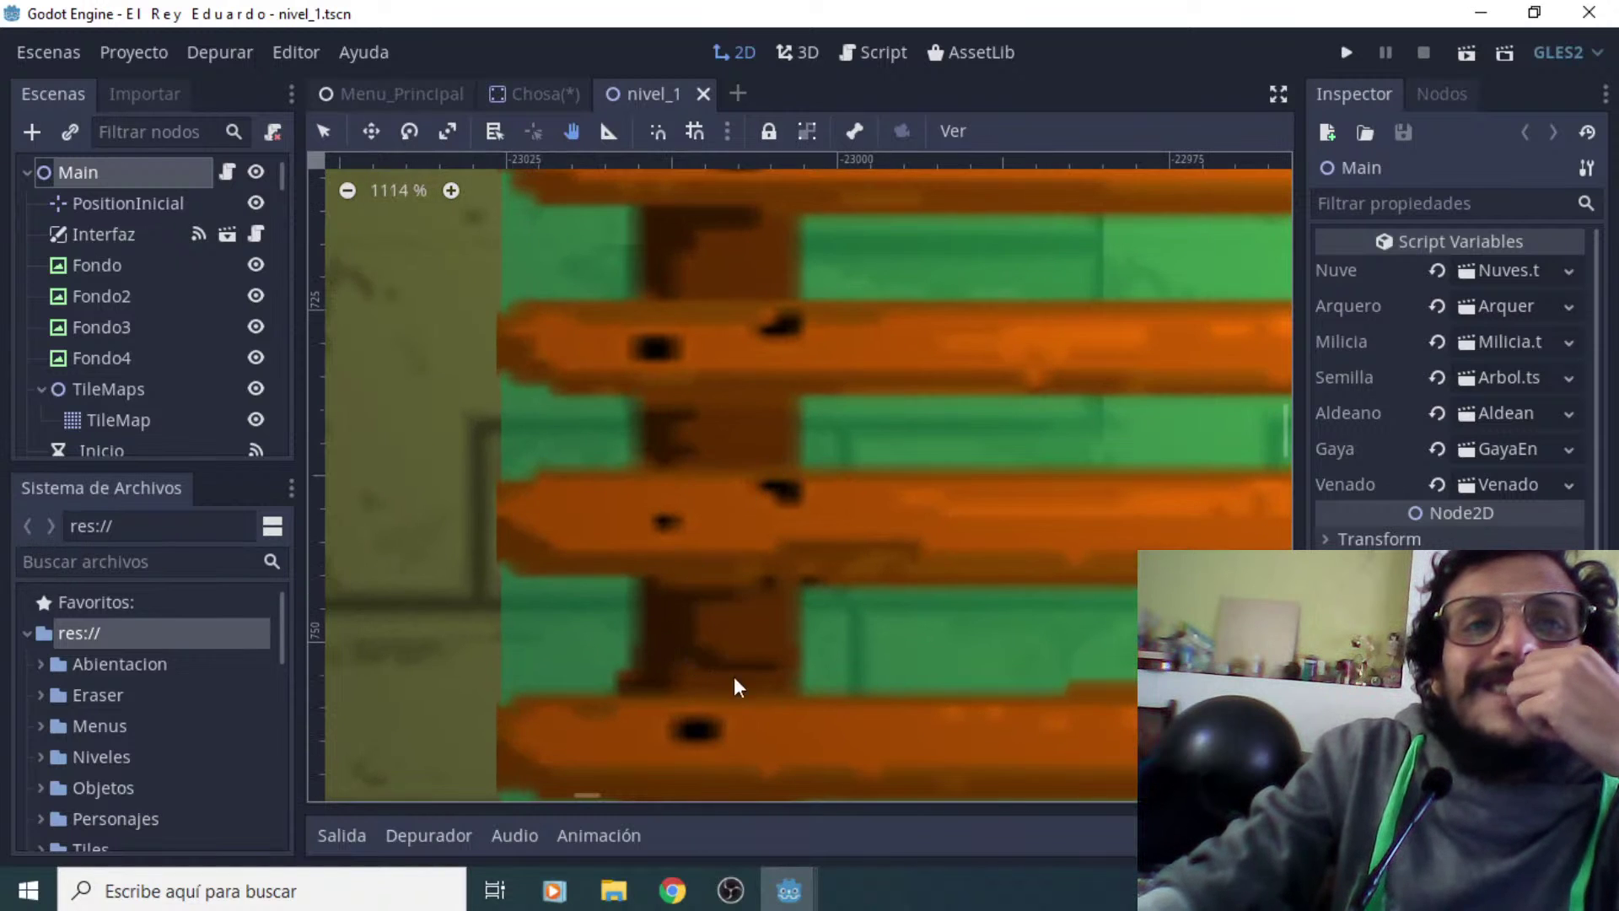
{"action": "scroll", "coordinate": [725, 463], "scroll_direction": "down", "scroll_amount": 4}
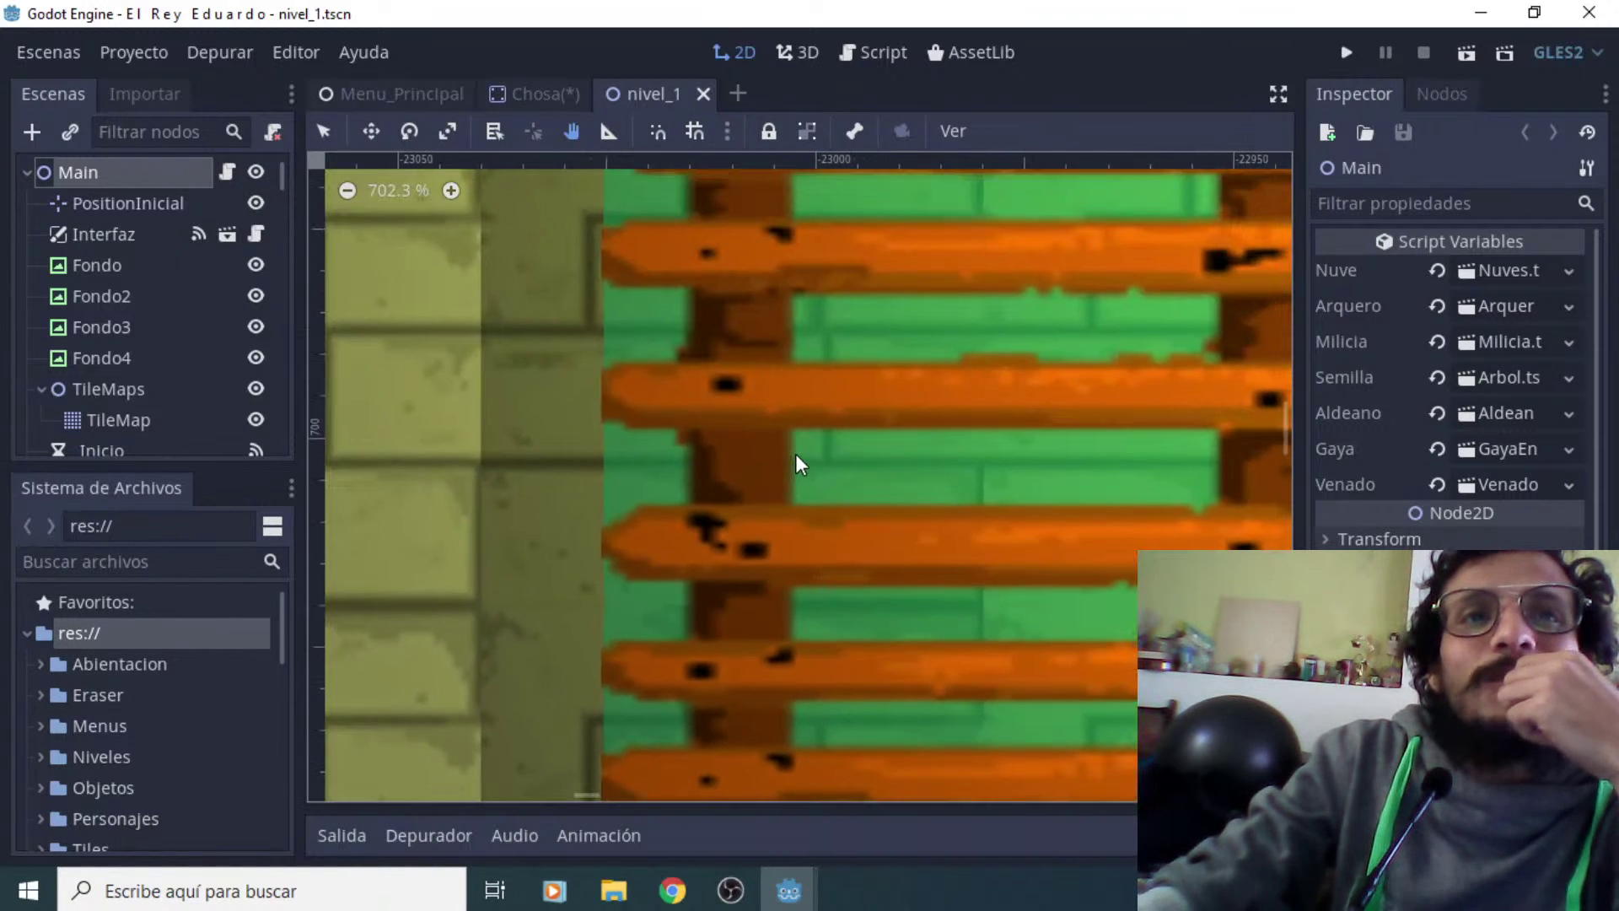
{"action": "left_click_drag", "start_coordinate": [883, 258], "coordinate": [922, 759]}
{"action": "left_click_drag", "start_coordinate": [960, 198], "coordinate": [925, 632]}
{"action": "left_click_drag", "start_coordinate": [944, 330], "coordinate": [988, 672]}
{"action": "left_click_drag", "start_coordinate": [985, 306], "coordinate": [965, 367]}
{"action": "scroll", "coordinate": [970, 421], "scroll_direction": "up", "scroll_amount": 6}
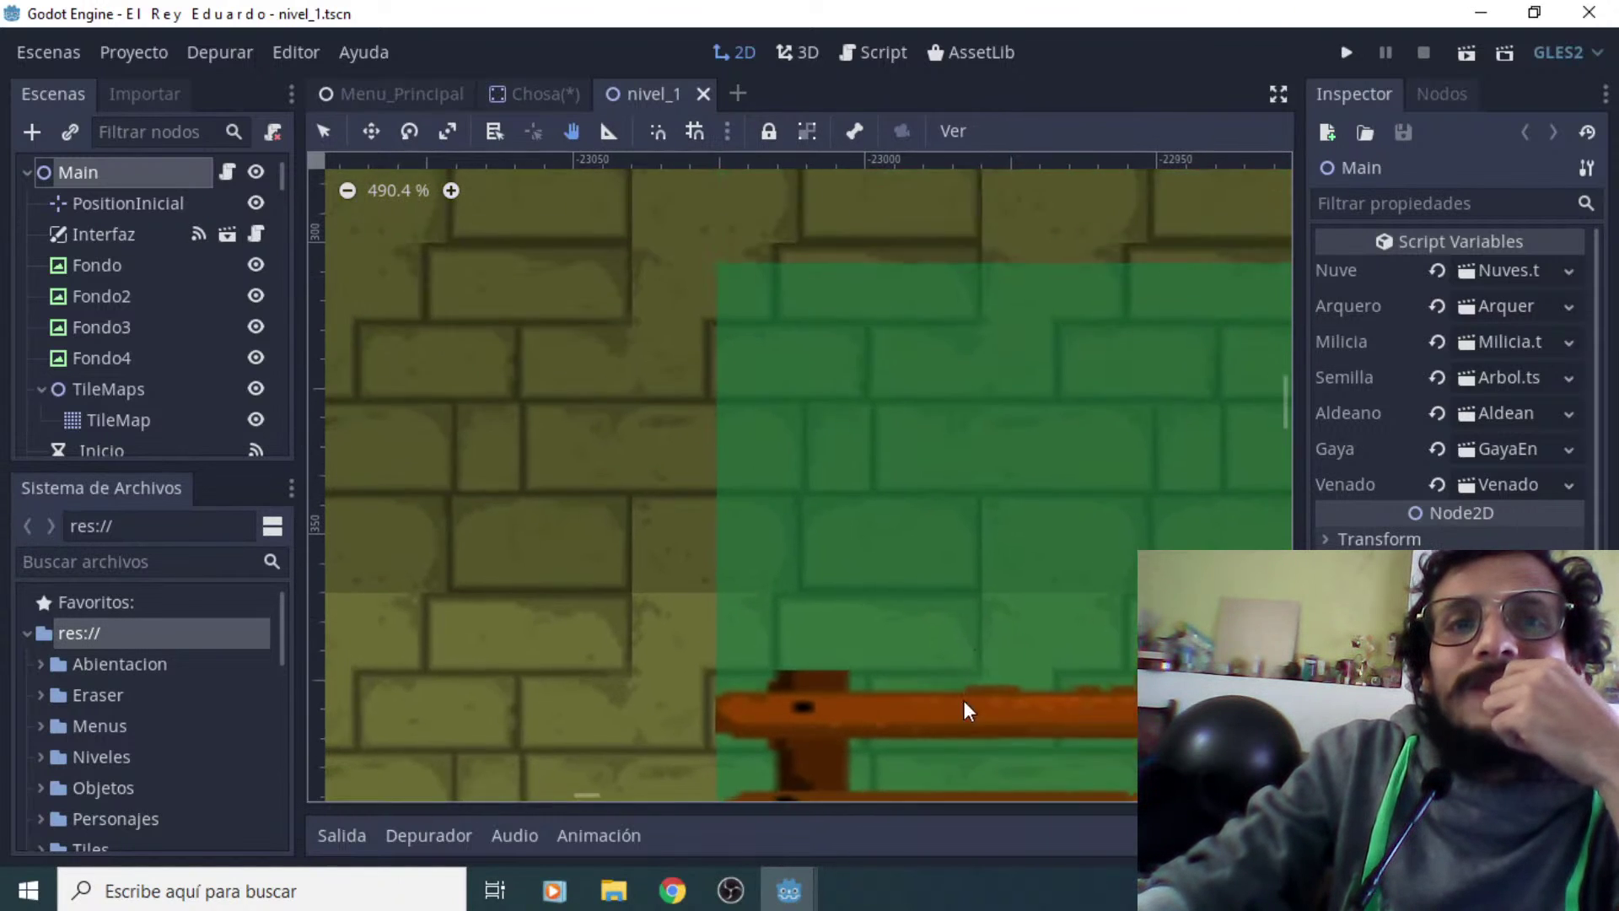
Examine the archer Arquero7 on the tower's top floor, including the face, clothing and bow
{"action": "scroll", "coordinate": [864, 618], "scroll_direction": "down", "scroll_amount": 2}
{"action": "left_click_drag", "start_coordinate": [881, 661], "coordinate": [644, 396]}
{"action": "left_click_drag", "start_coordinate": [1076, 516], "coordinate": [802, 769]}
{"action": "left_click_drag", "start_coordinate": [1080, 424], "coordinate": [854, 781]}
{"action": "scroll", "coordinate": [766, 615], "scroll_direction": "down", "scroll_amount": 2}
{"action": "scroll", "coordinate": [661, 589], "scroll_direction": "up", "scroll_amount": 10}
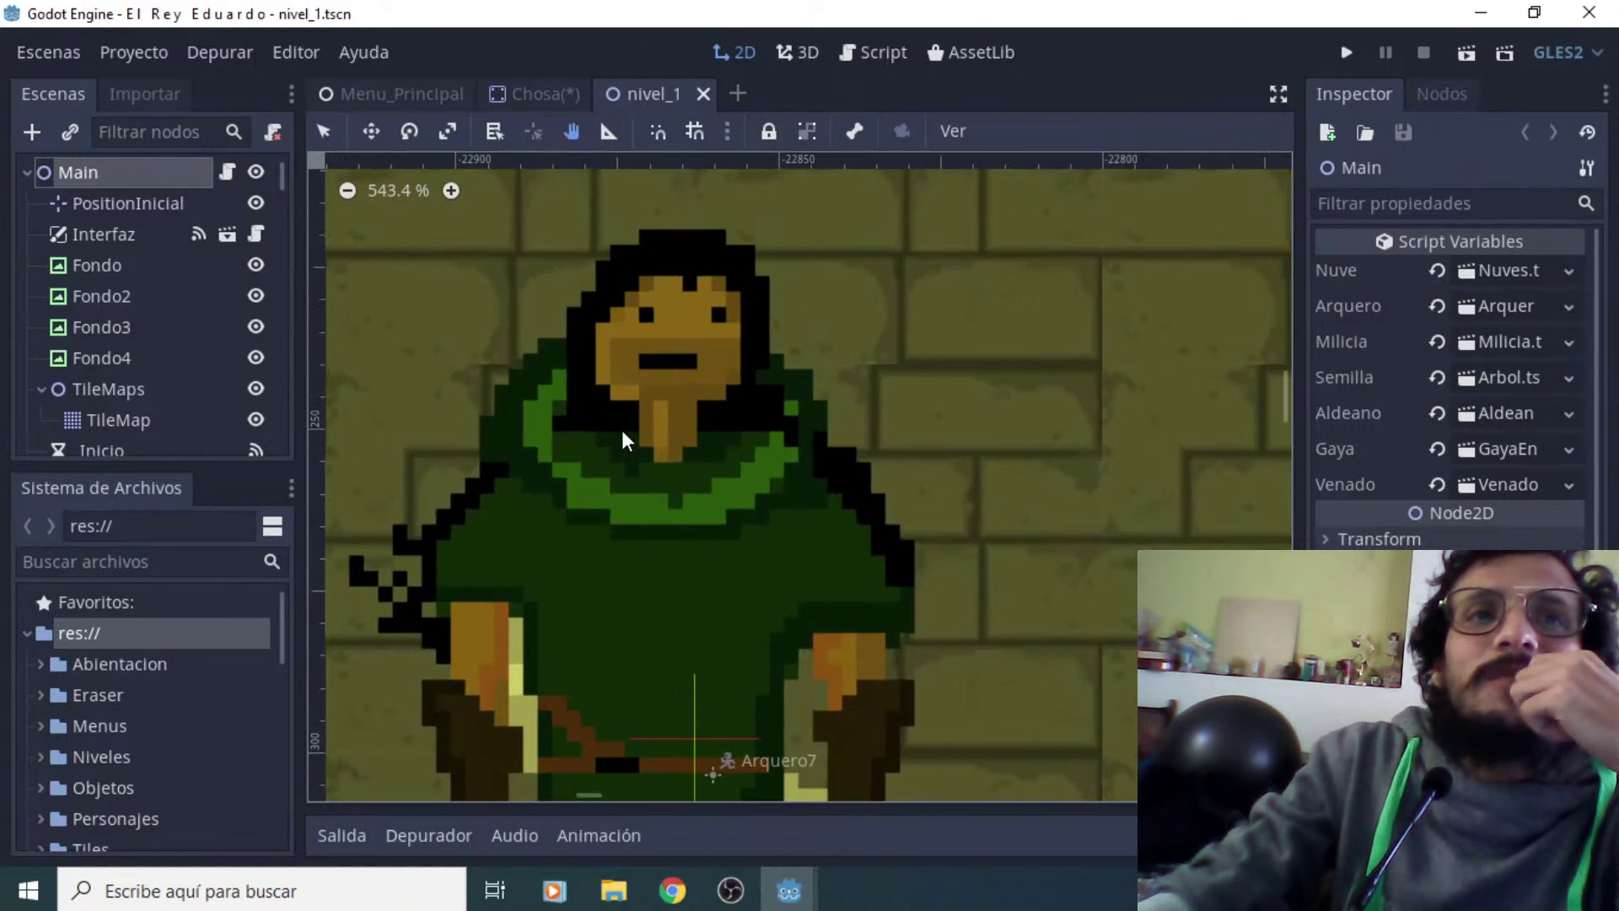
{"action": "left_click_drag", "start_coordinate": [675, 546], "coordinate": [1032, 360]}
{"action": "left_click_drag", "start_coordinate": [821, 623], "coordinate": [722, 400]}
{"action": "scroll", "coordinate": [722, 449], "scroll_direction": "down", "scroll_amount": 9}
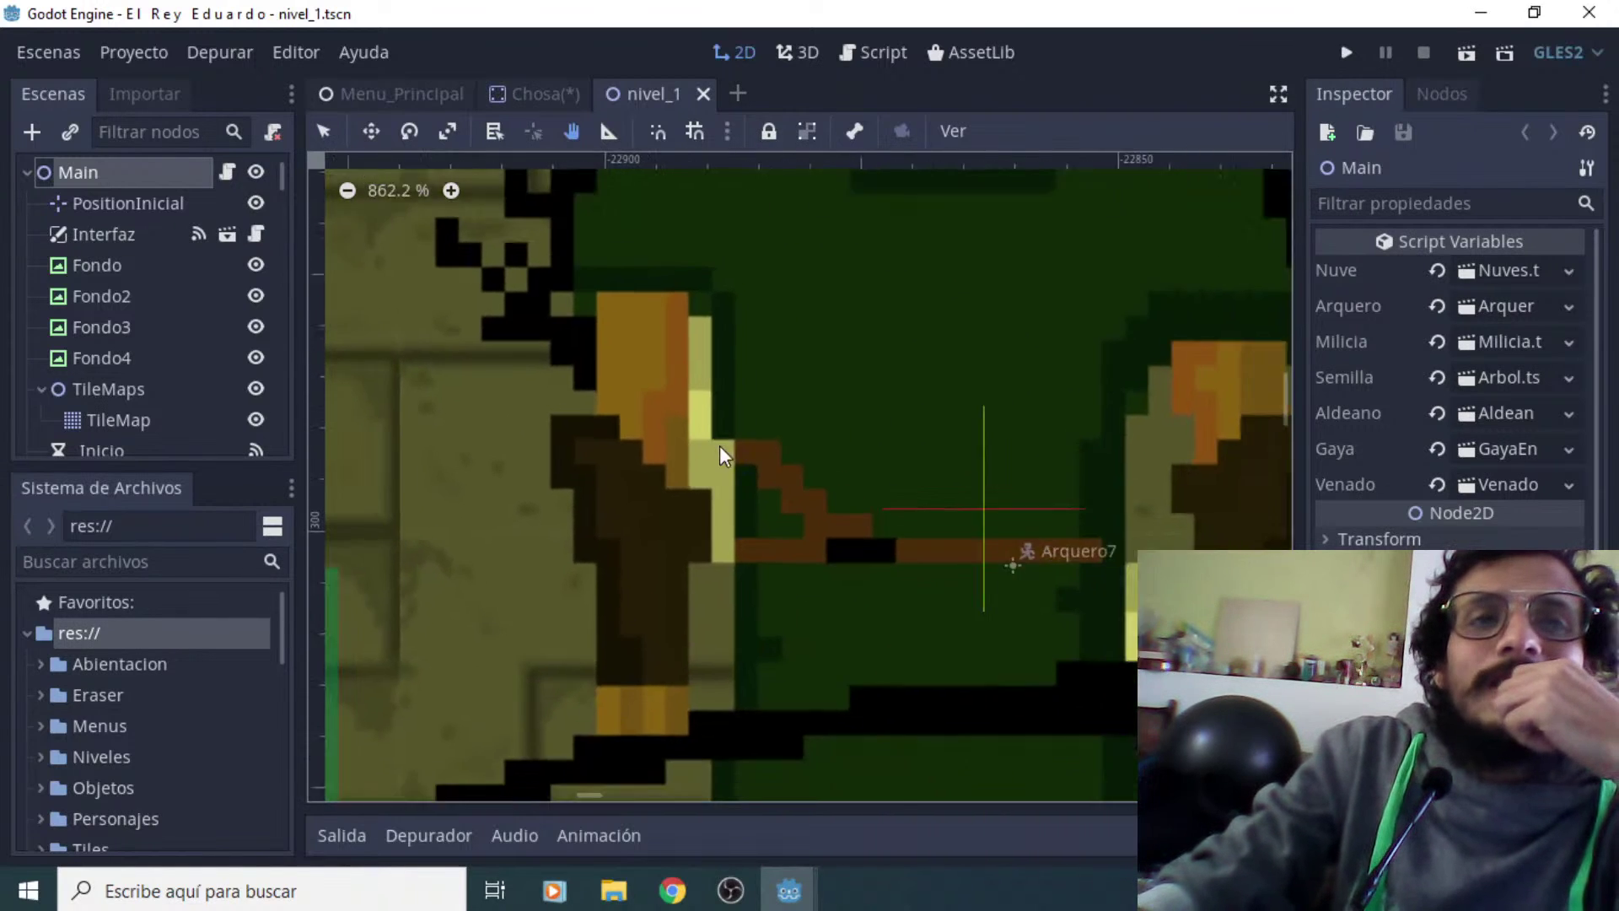
{"action": "scroll", "coordinate": [758, 514], "scroll_direction": "down", "scroll_amount": 12}
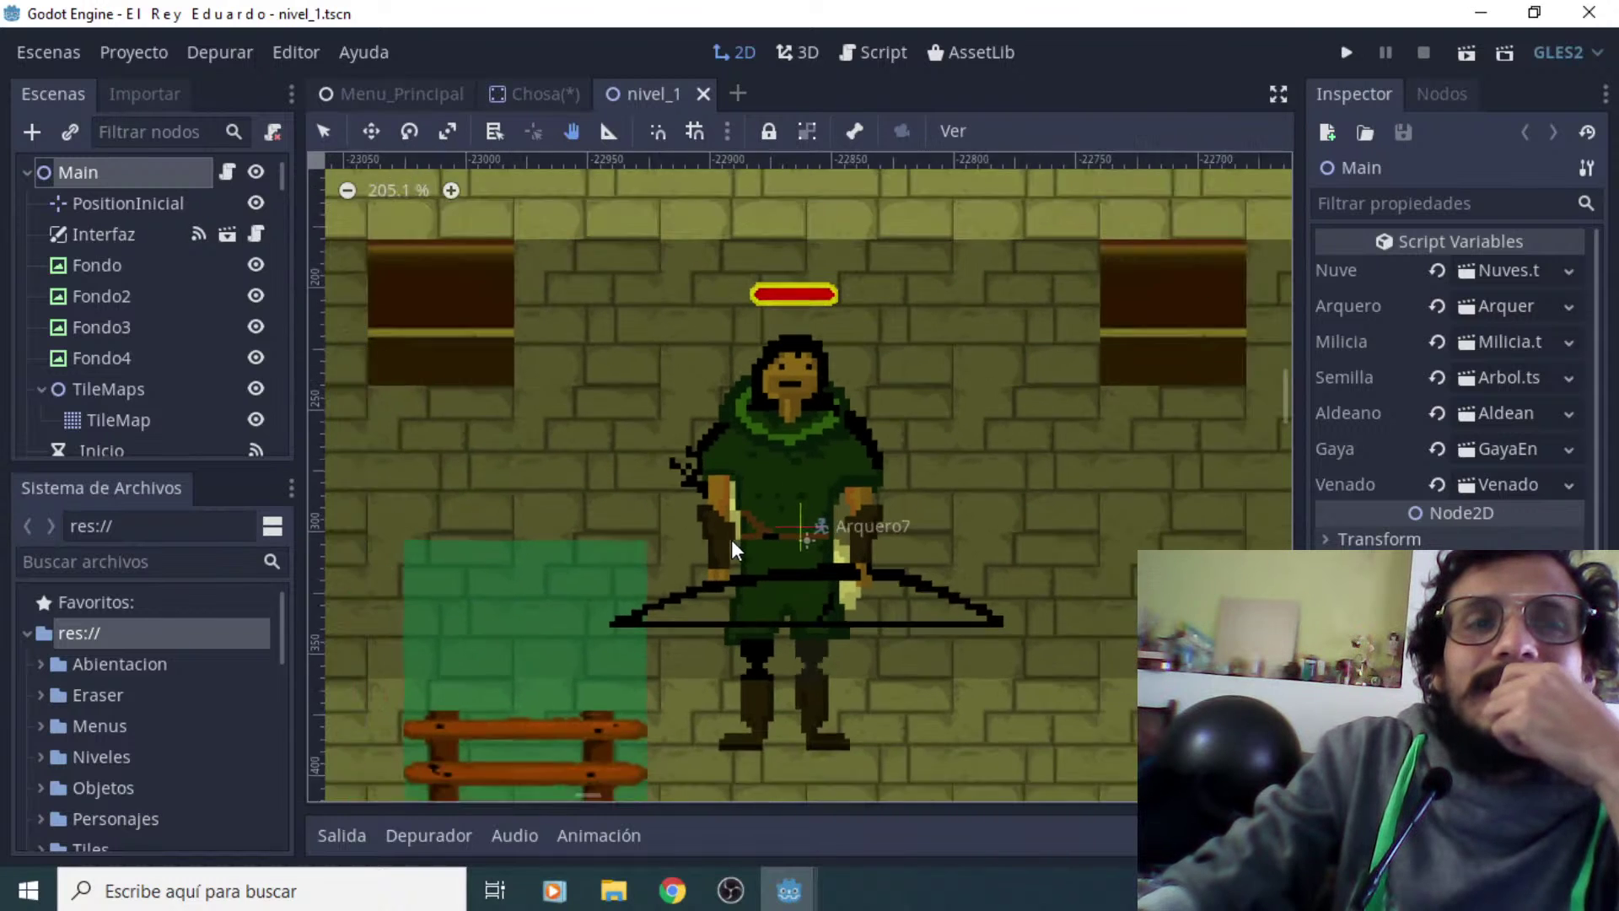
Inspect the top-floor window and the outer brick edge of the archers' tower
{"action": "middle_click_drag", "start_coordinate": [560, 417], "coordinate": [846, 545]}
{"action": "scroll", "coordinate": [571, 412], "scroll_direction": "up", "scroll_amount": 10}
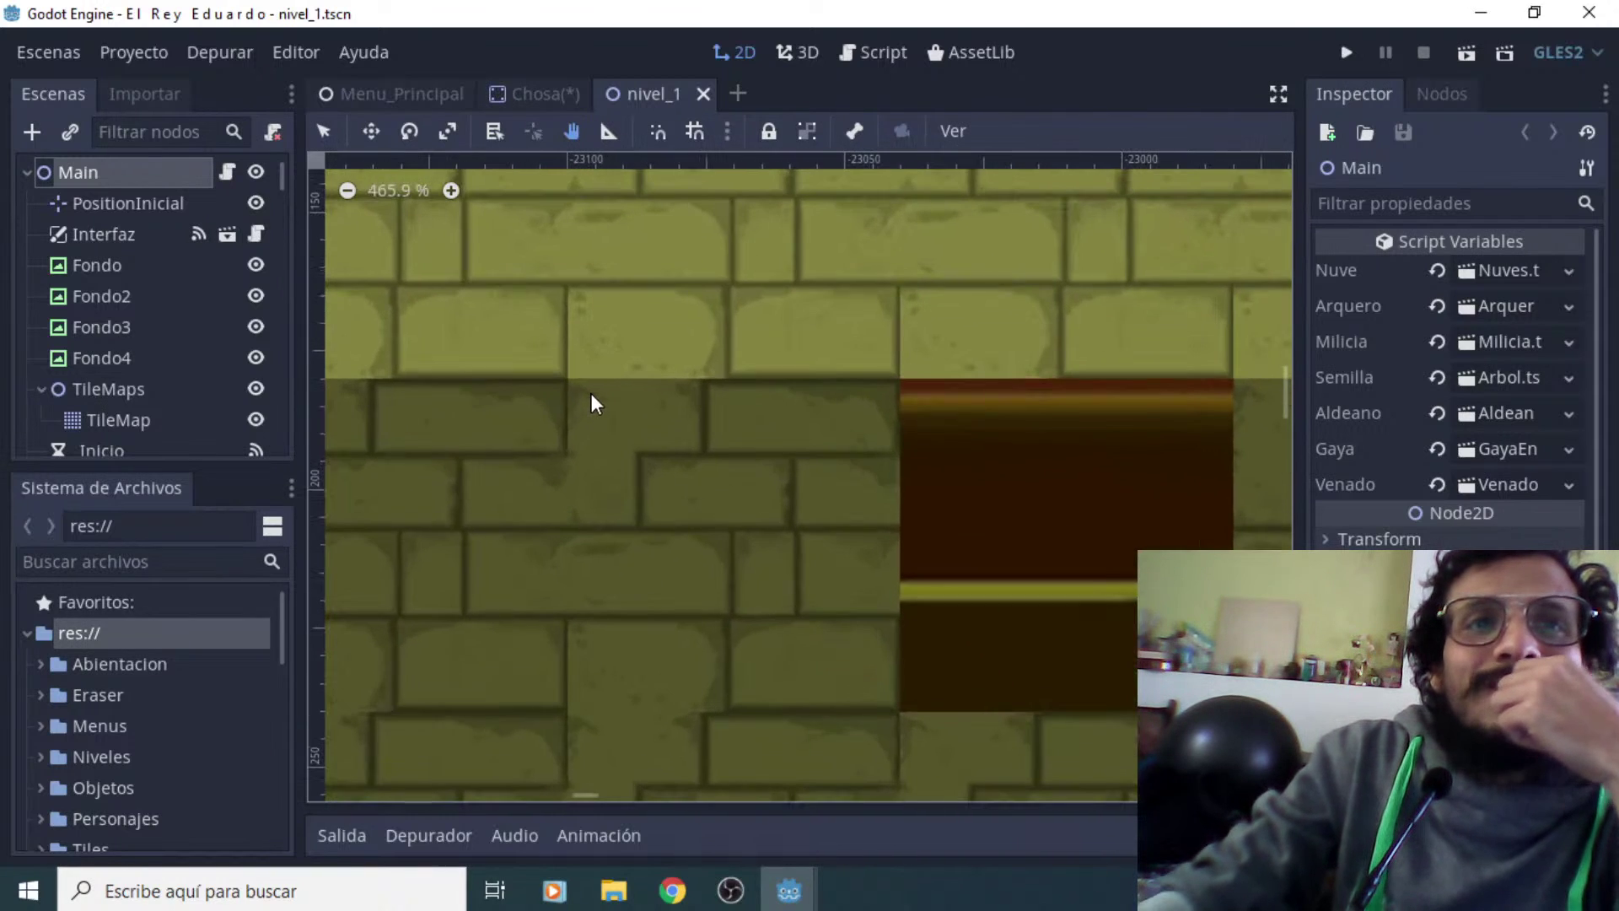
{"action": "middle_click_drag", "start_coordinate": [675, 238], "coordinate": [968, 463]}
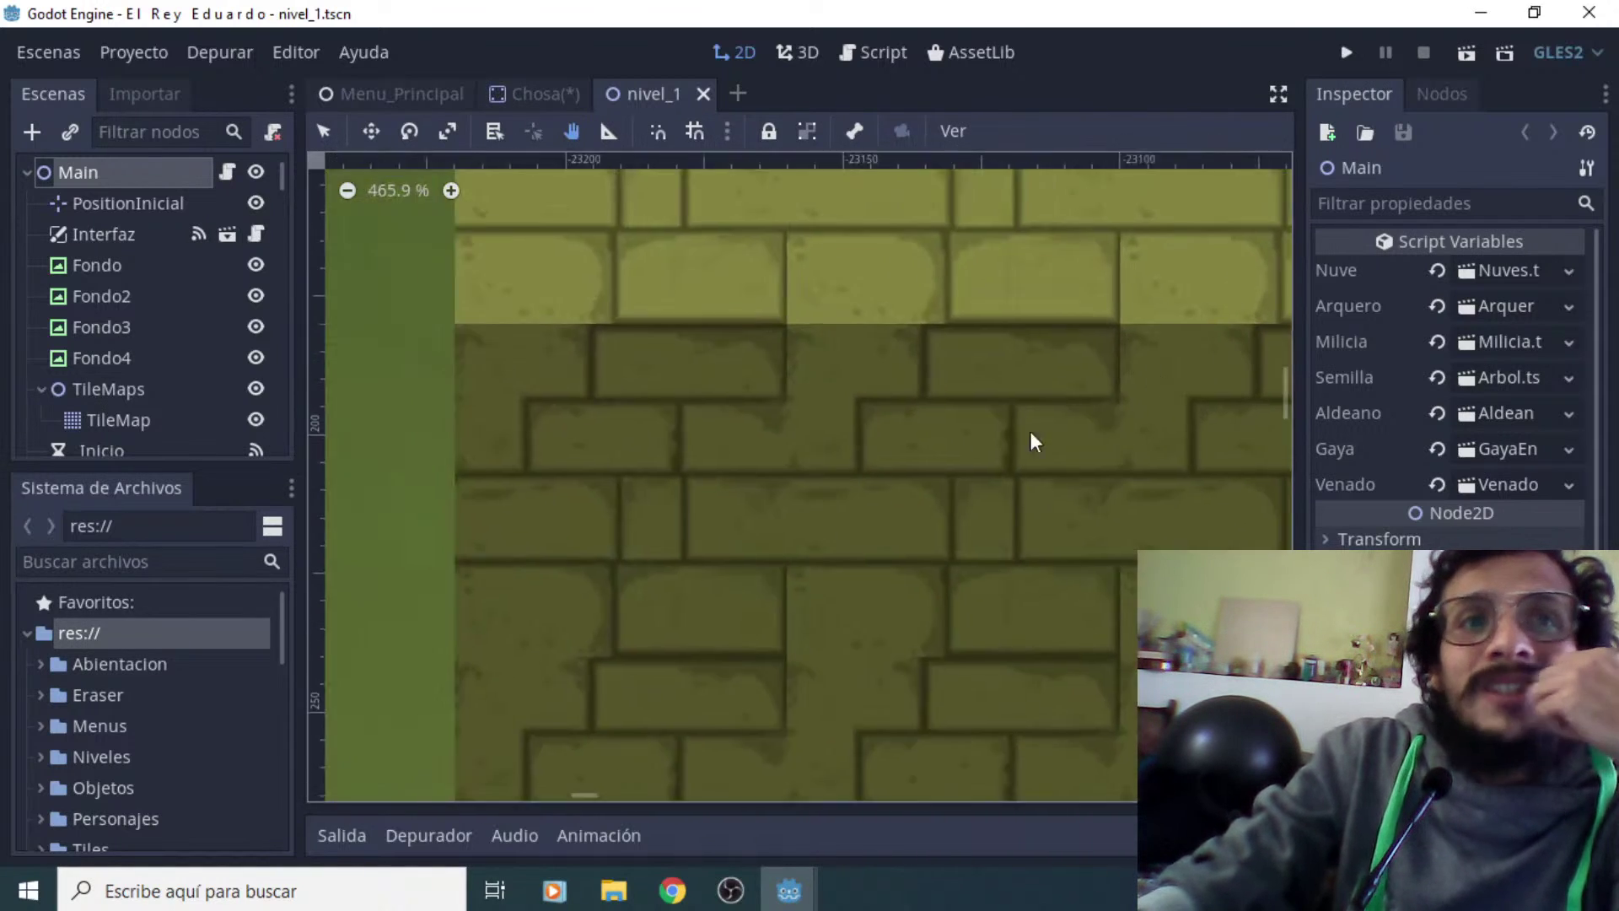
{"action": "scroll", "coordinate": [749, 539], "scroll_direction": "down", "scroll_amount": 9}
{"action": "scroll", "coordinate": [926, 530], "scroll_direction": "down", "scroll_amount": 2}
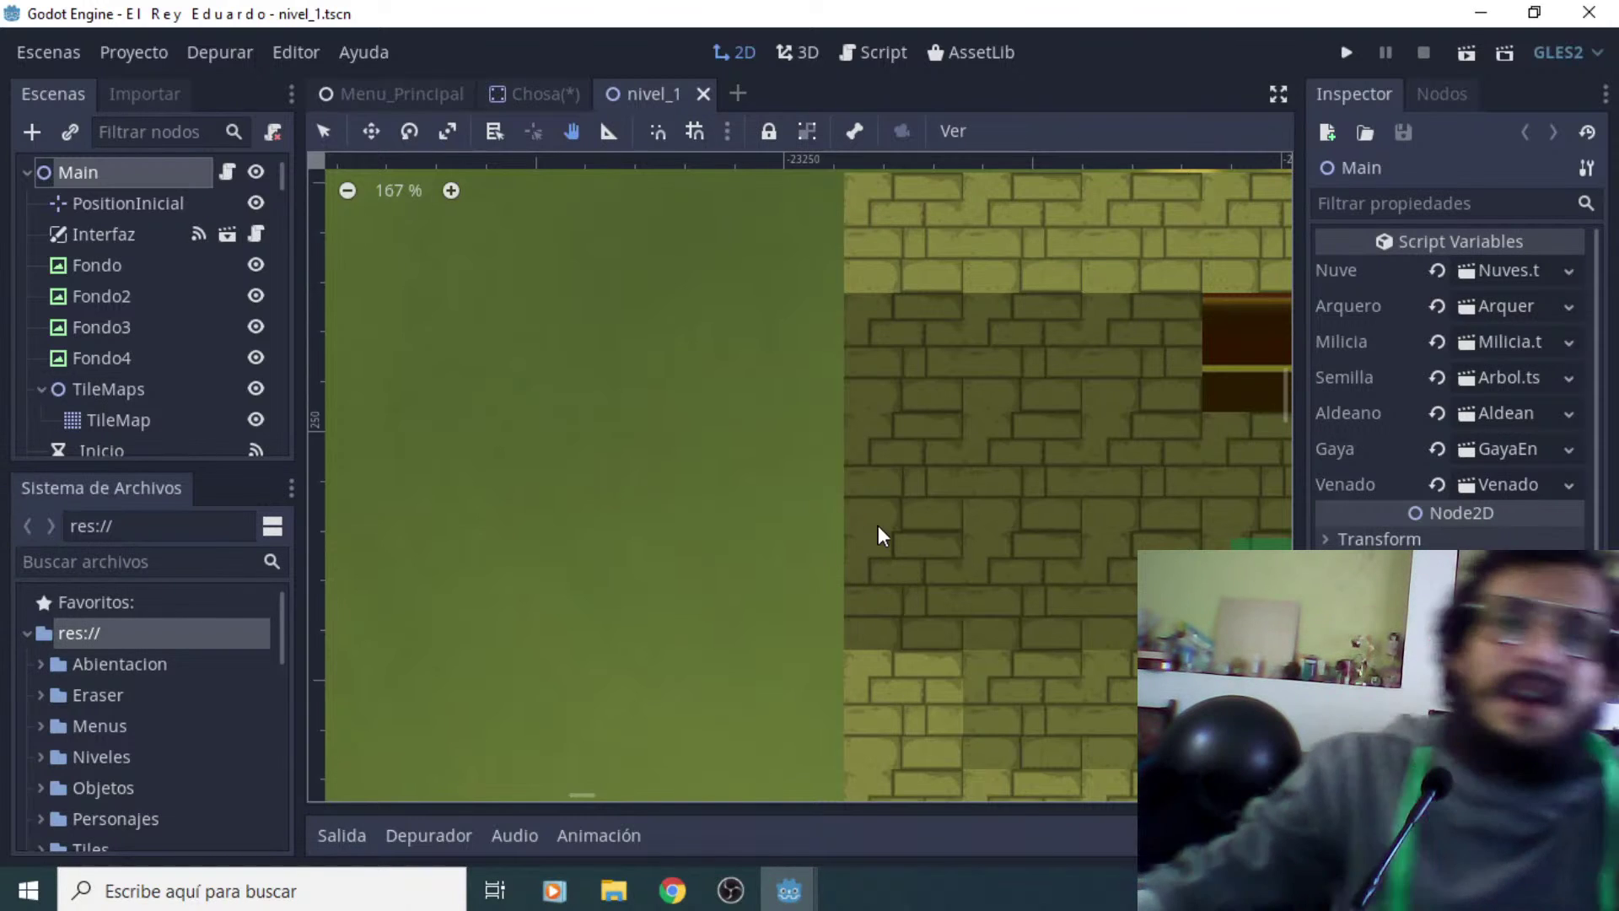
{"action": "scroll", "coordinate": [878, 524], "scroll_direction": "down", "scroll_amount": 10}
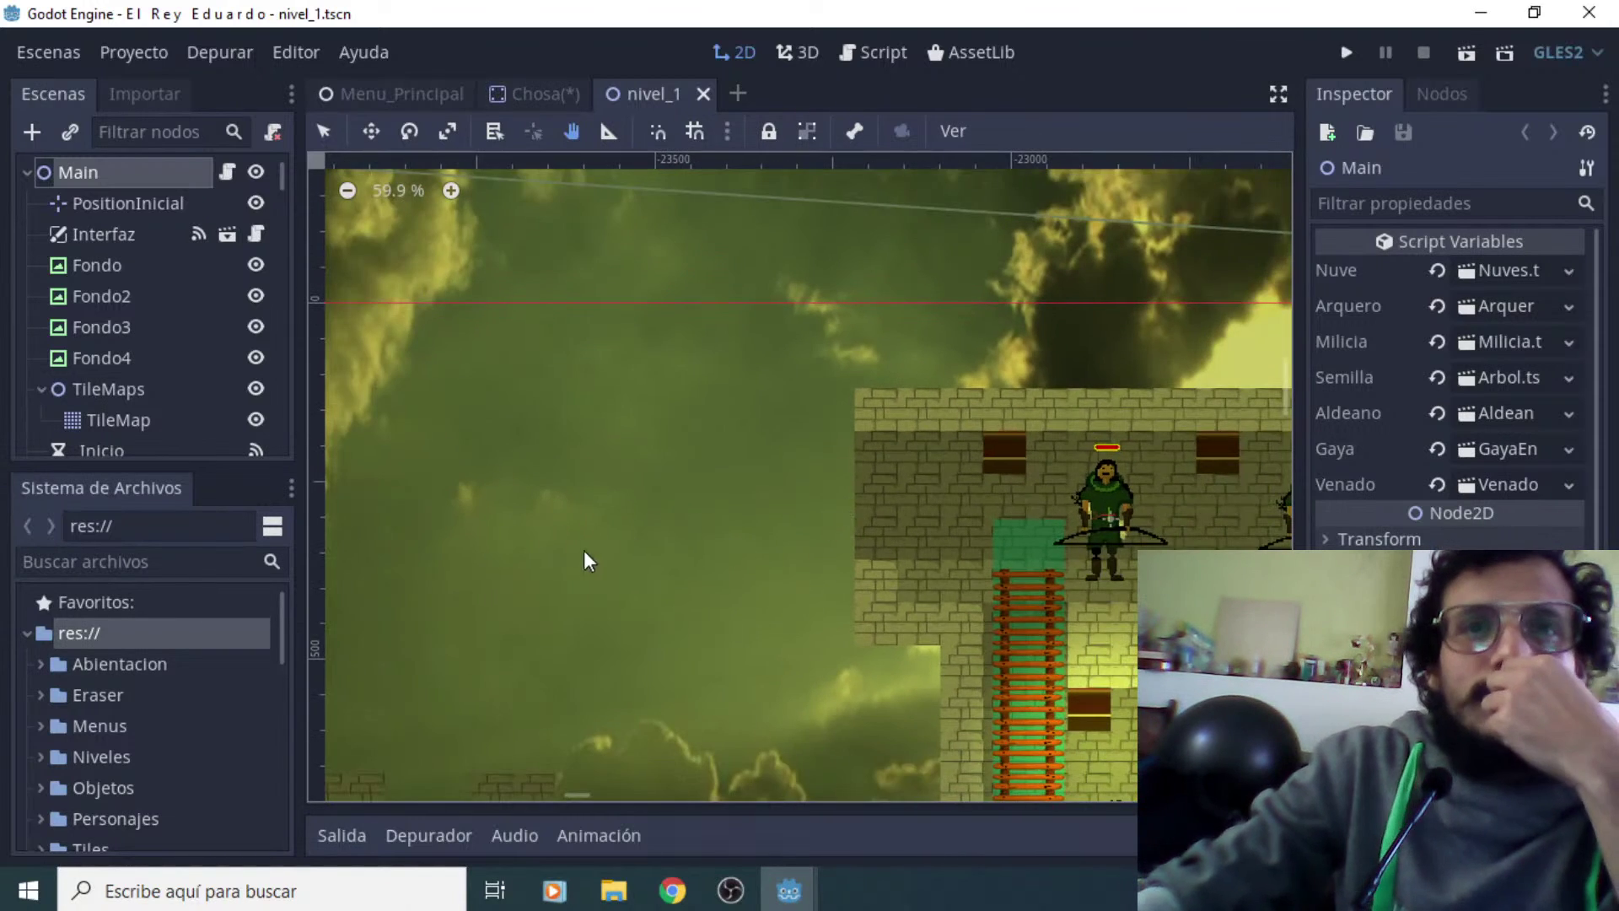
Survey the castle from the archers' tower past the low middle tower to the tallest tower's roof
{"action": "left_click_drag", "start_coordinate": [583, 549], "coordinate": [668, 579]}
{"action": "scroll", "coordinate": [746, 548], "scroll_direction": "down", "scroll_amount": 5}
{"action": "left_click_drag", "start_coordinate": [759, 549], "coordinate": [1286, 362]}
{"action": "left_click_drag", "start_coordinate": [532, 586], "coordinate": [737, 457]}
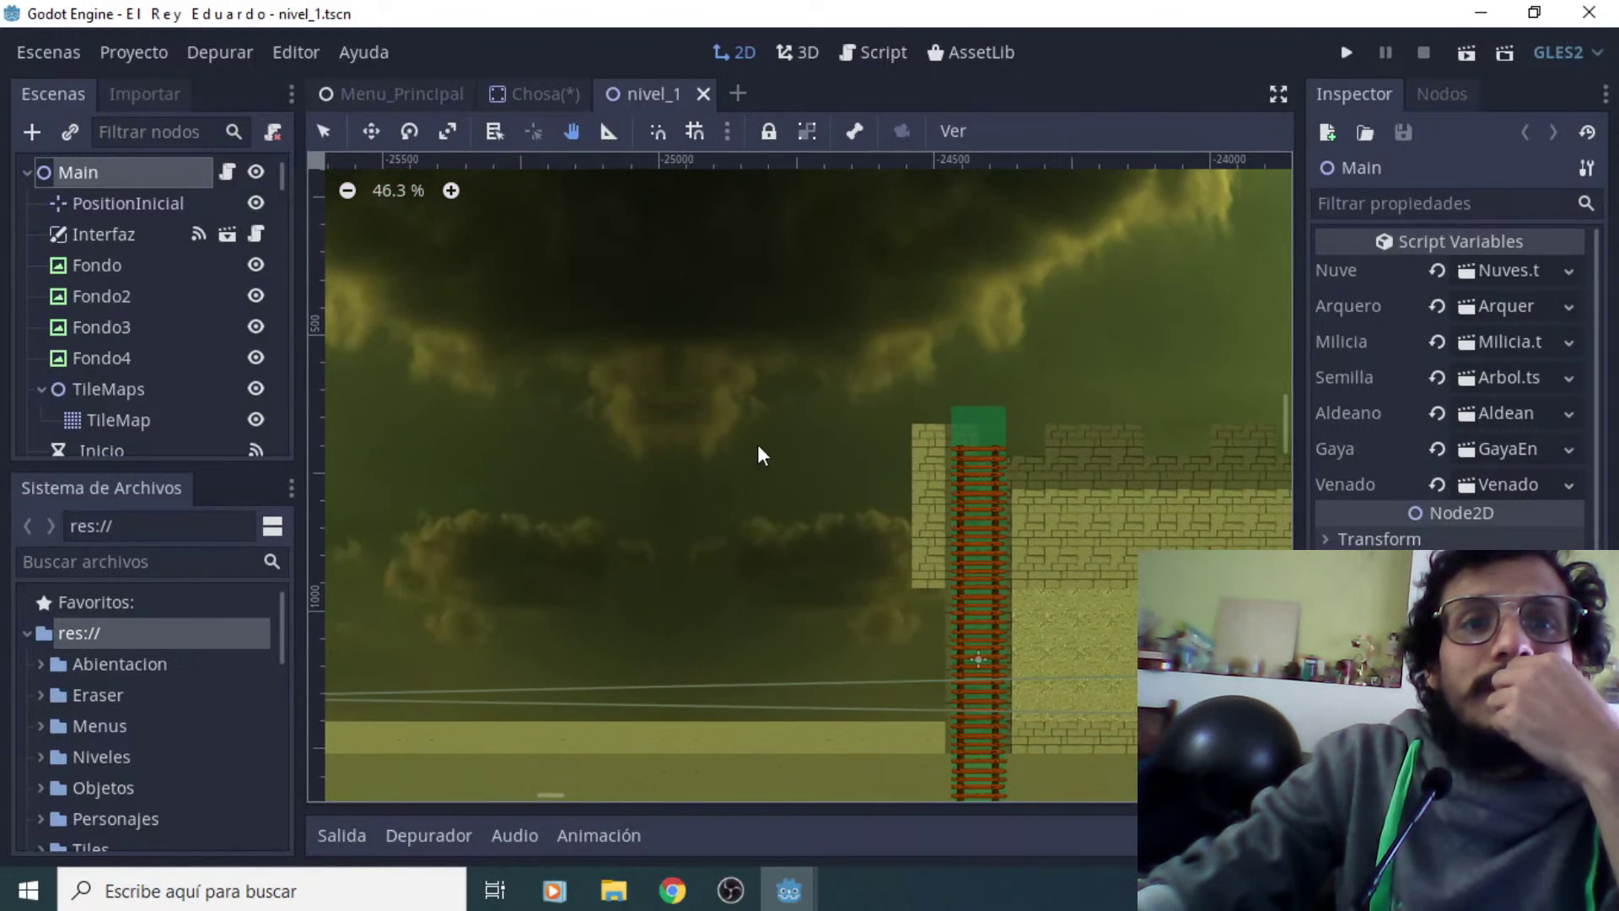
{"action": "left_click_drag", "start_coordinate": [424, 413], "coordinate": [947, 490]}
{"action": "left_click_drag", "start_coordinate": [753, 449], "coordinate": [886, 679]}
{"action": "left_click_drag", "start_coordinate": [878, 406], "coordinate": [942, 695]}
Examine the torch Objeto13, its green collision area and the battlements on the tallest tower's roof
{"action": "scroll", "coordinate": [1064, 439], "scroll_direction": "up", "scroll_amount": 20}
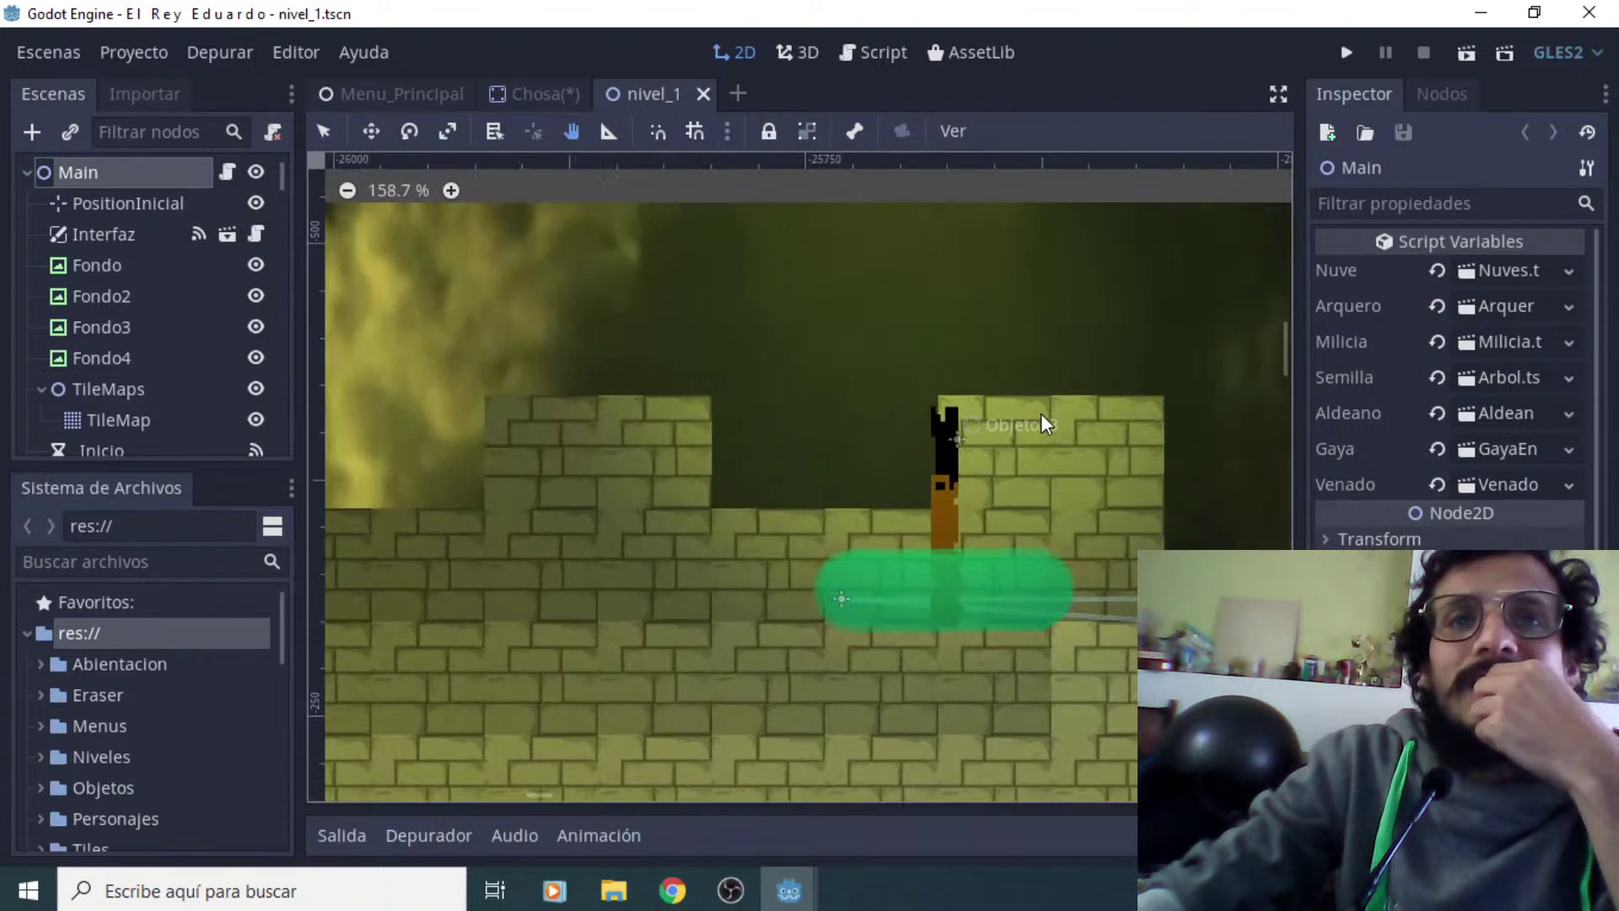
{"action": "scroll", "coordinate": [1042, 422], "scroll_direction": "up", "scroll_amount": 10}
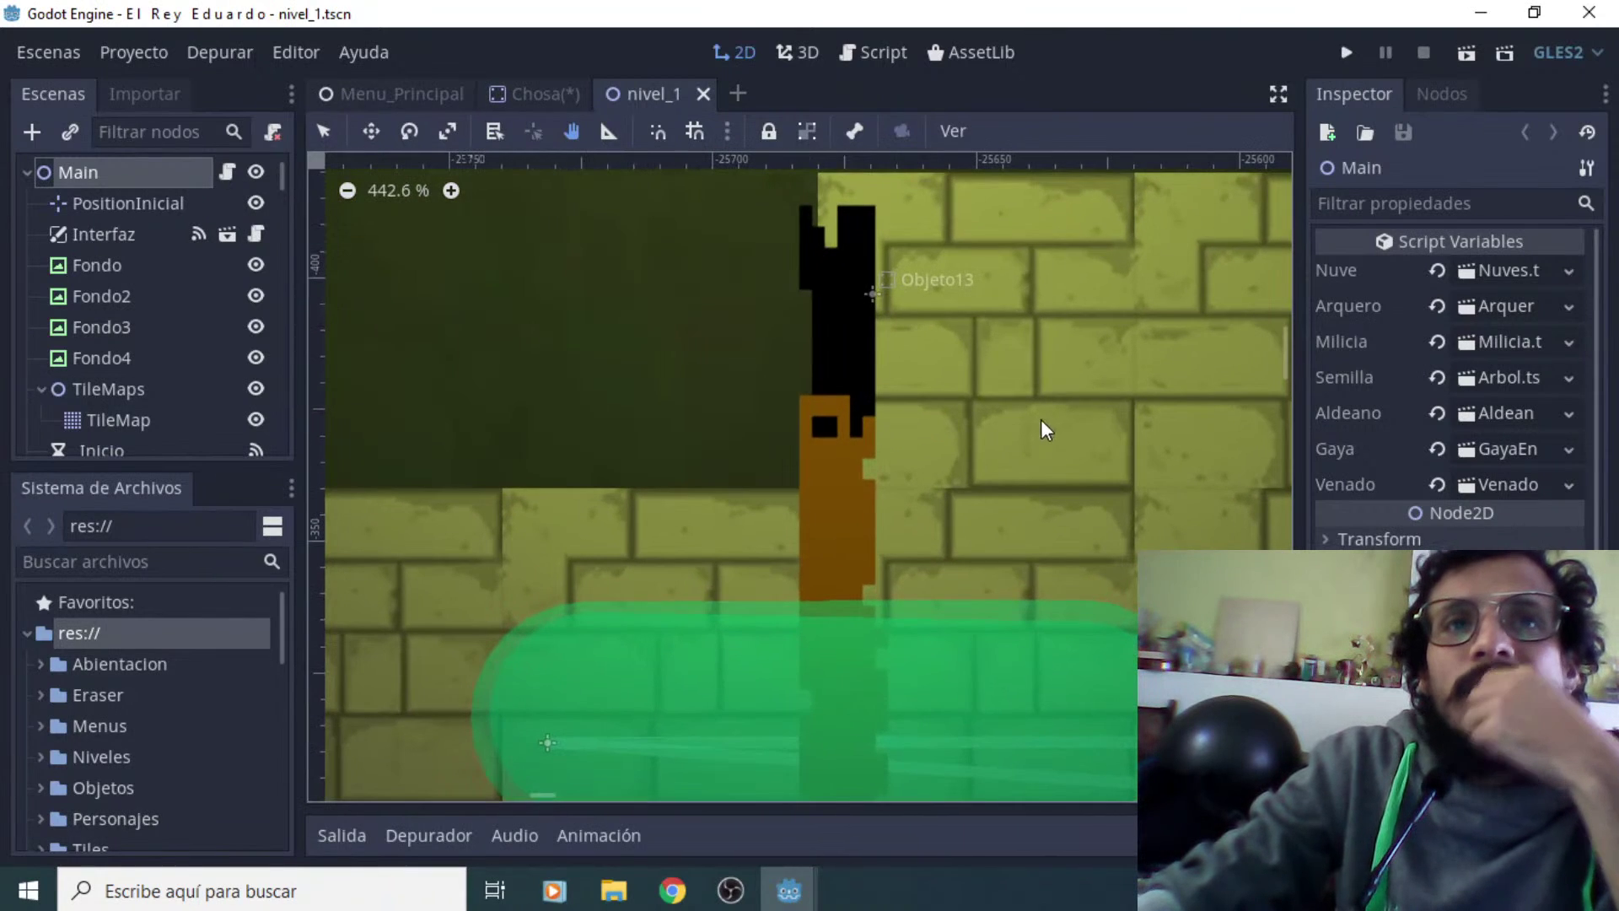
{"action": "scroll", "coordinate": [1017, 325], "scroll_direction": "down", "scroll_amount": 5}
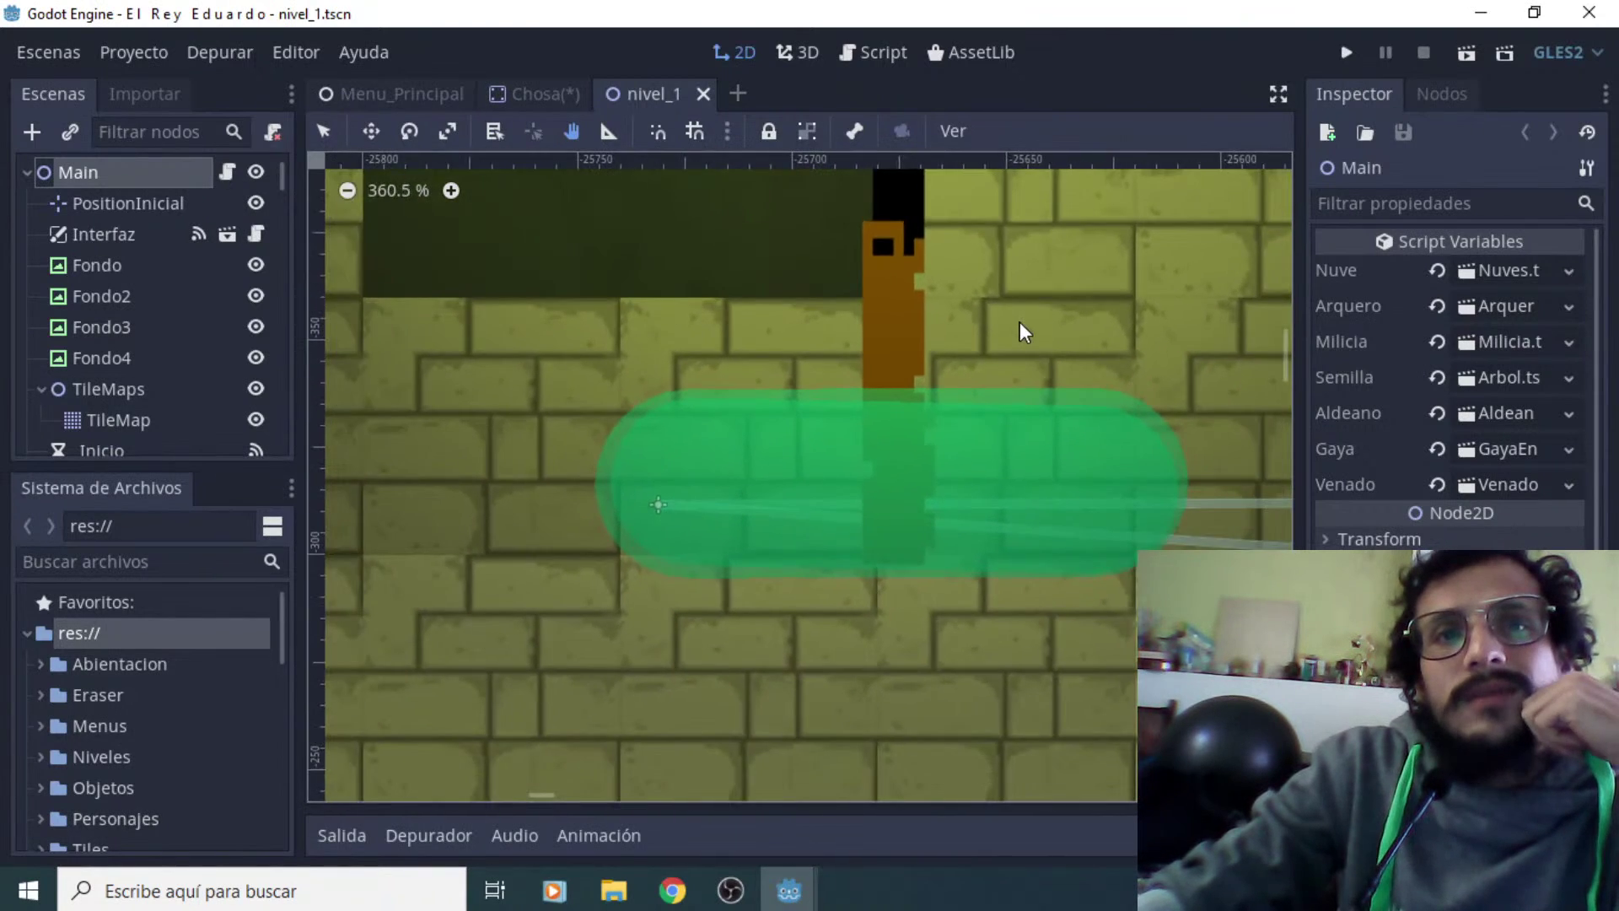
{"action": "scroll", "coordinate": [699, 438], "scroll_direction": "up", "scroll_amount": 7}
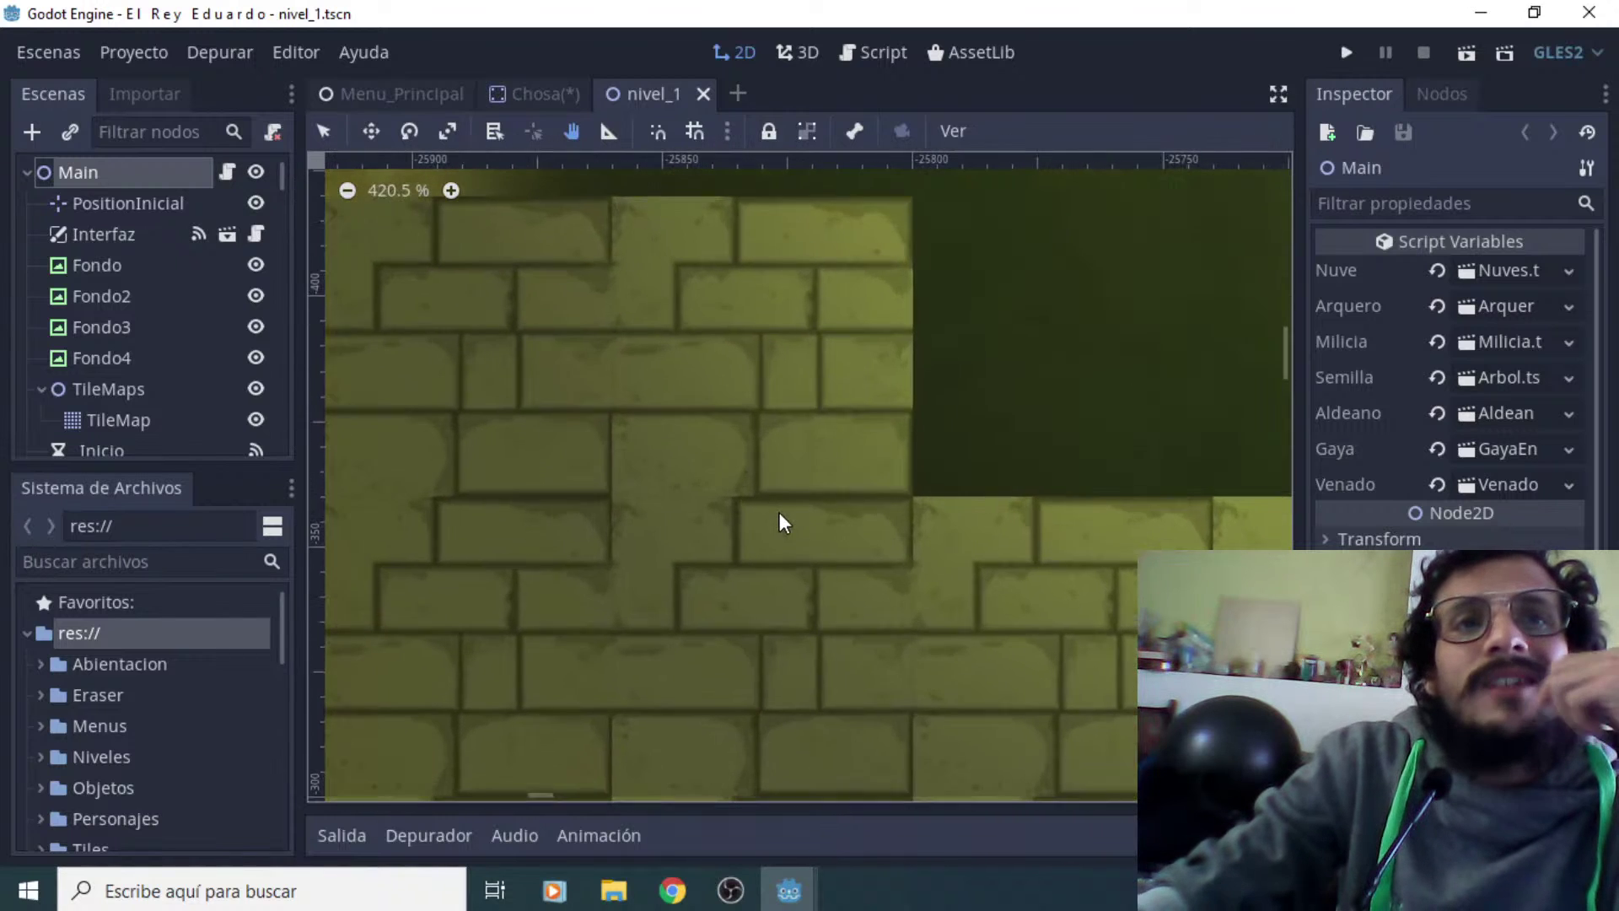
{"action": "scroll", "coordinate": [809, 539], "scroll_direction": "down", "scroll_amount": 10}
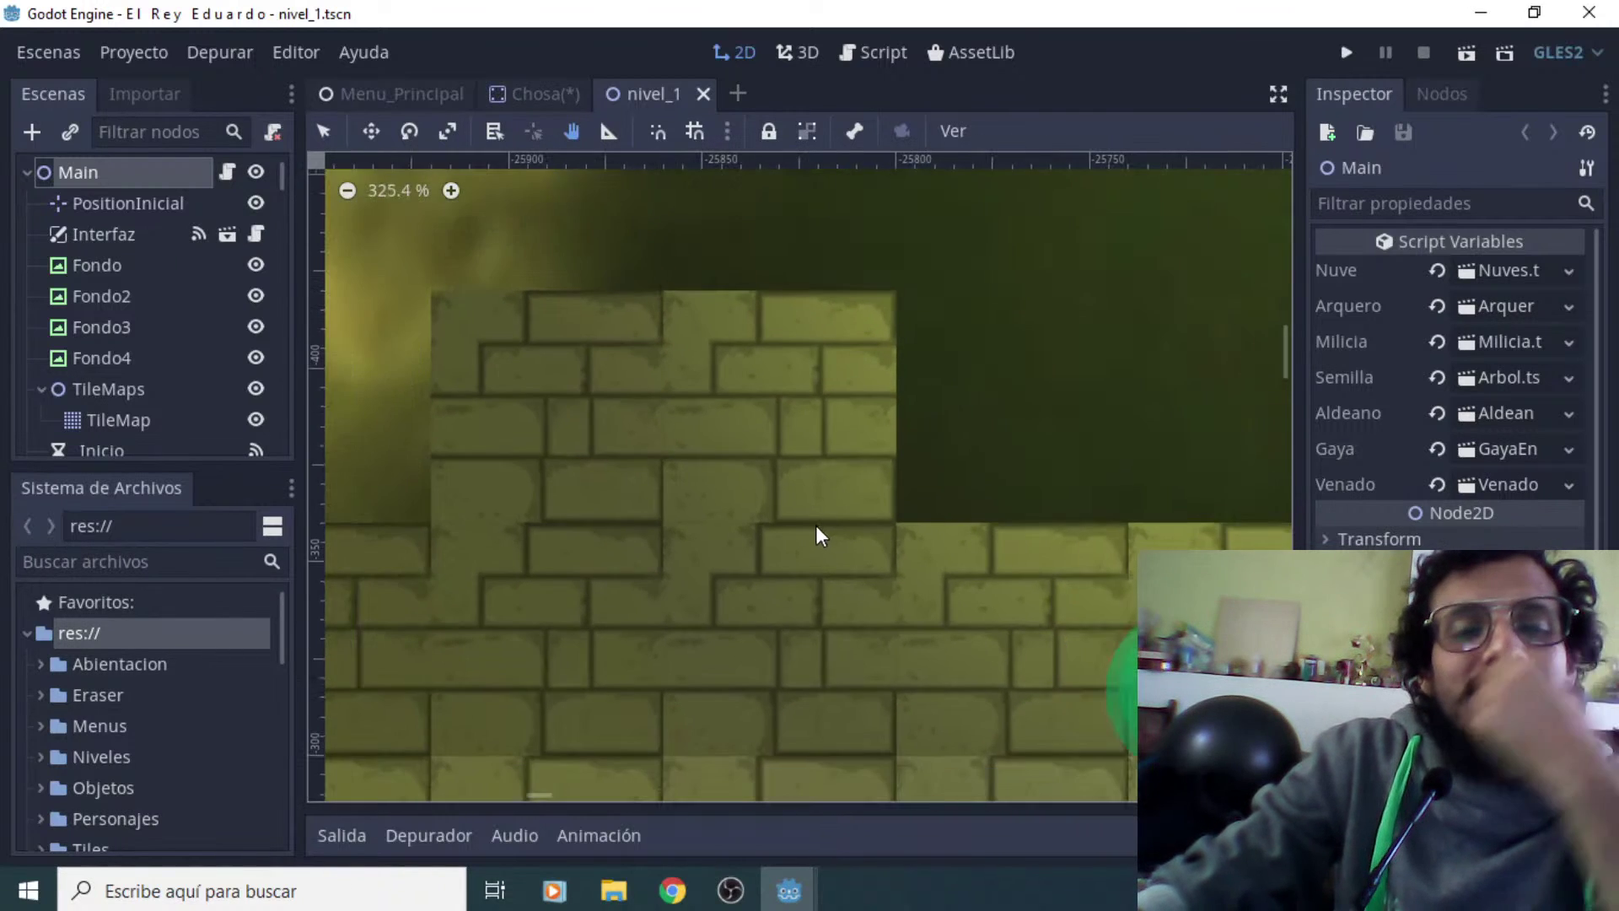
{"action": "scroll", "coordinate": [793, 531], "scroll_direction": "down", "scroll_amount": 7}
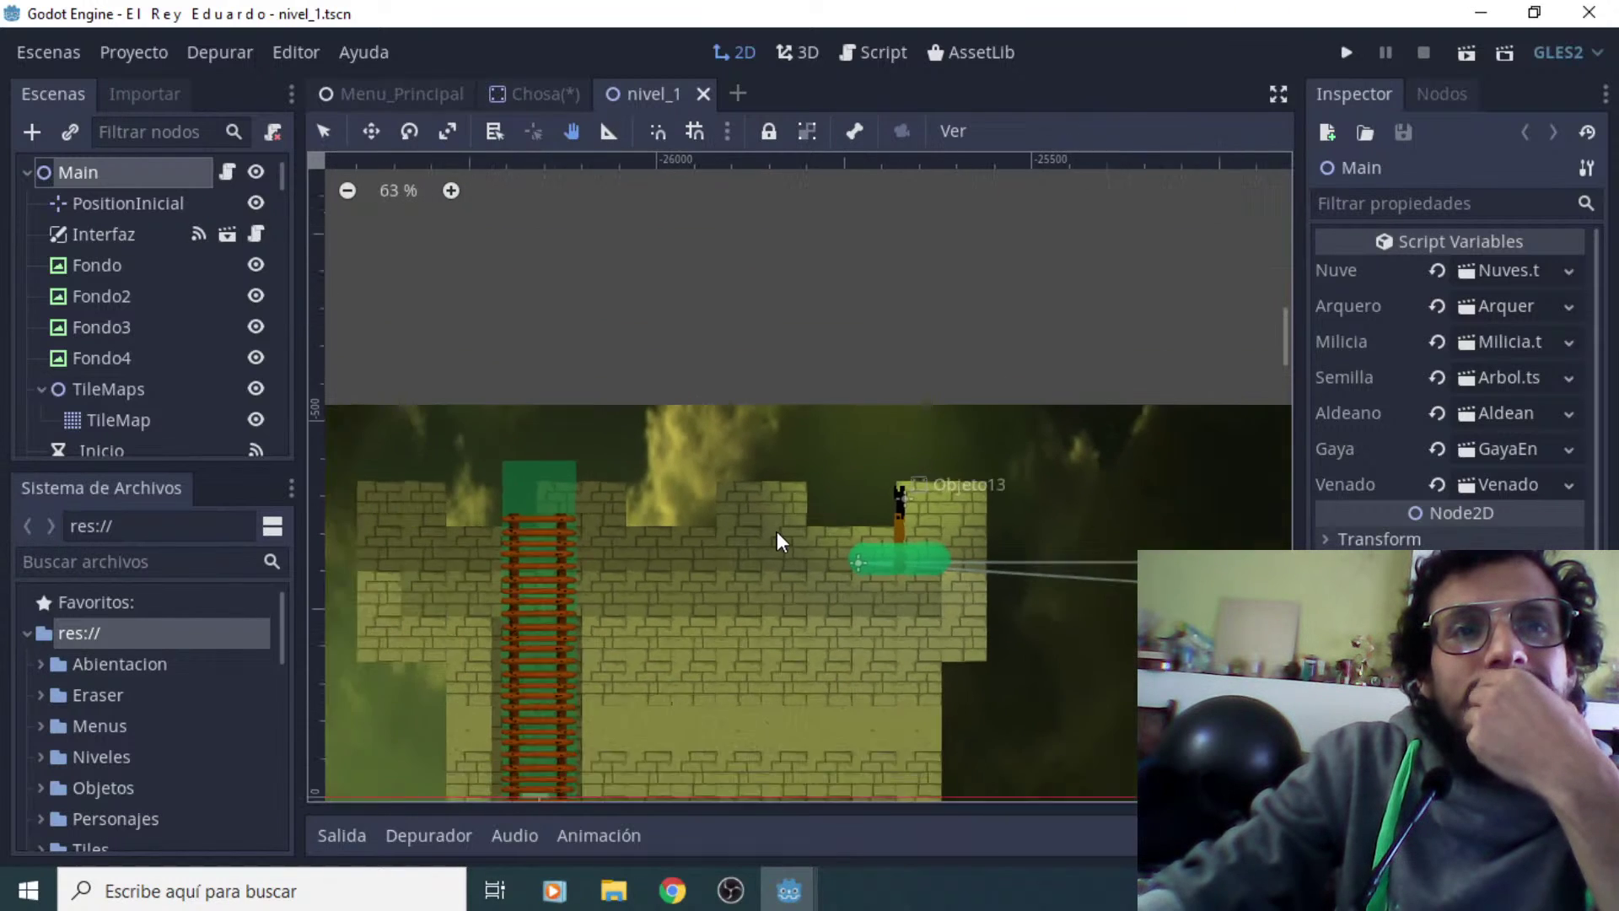
{"action": "scroll", "coordinate": [763, 561], "scroll_direction": "down", "scroll_amount": 6}
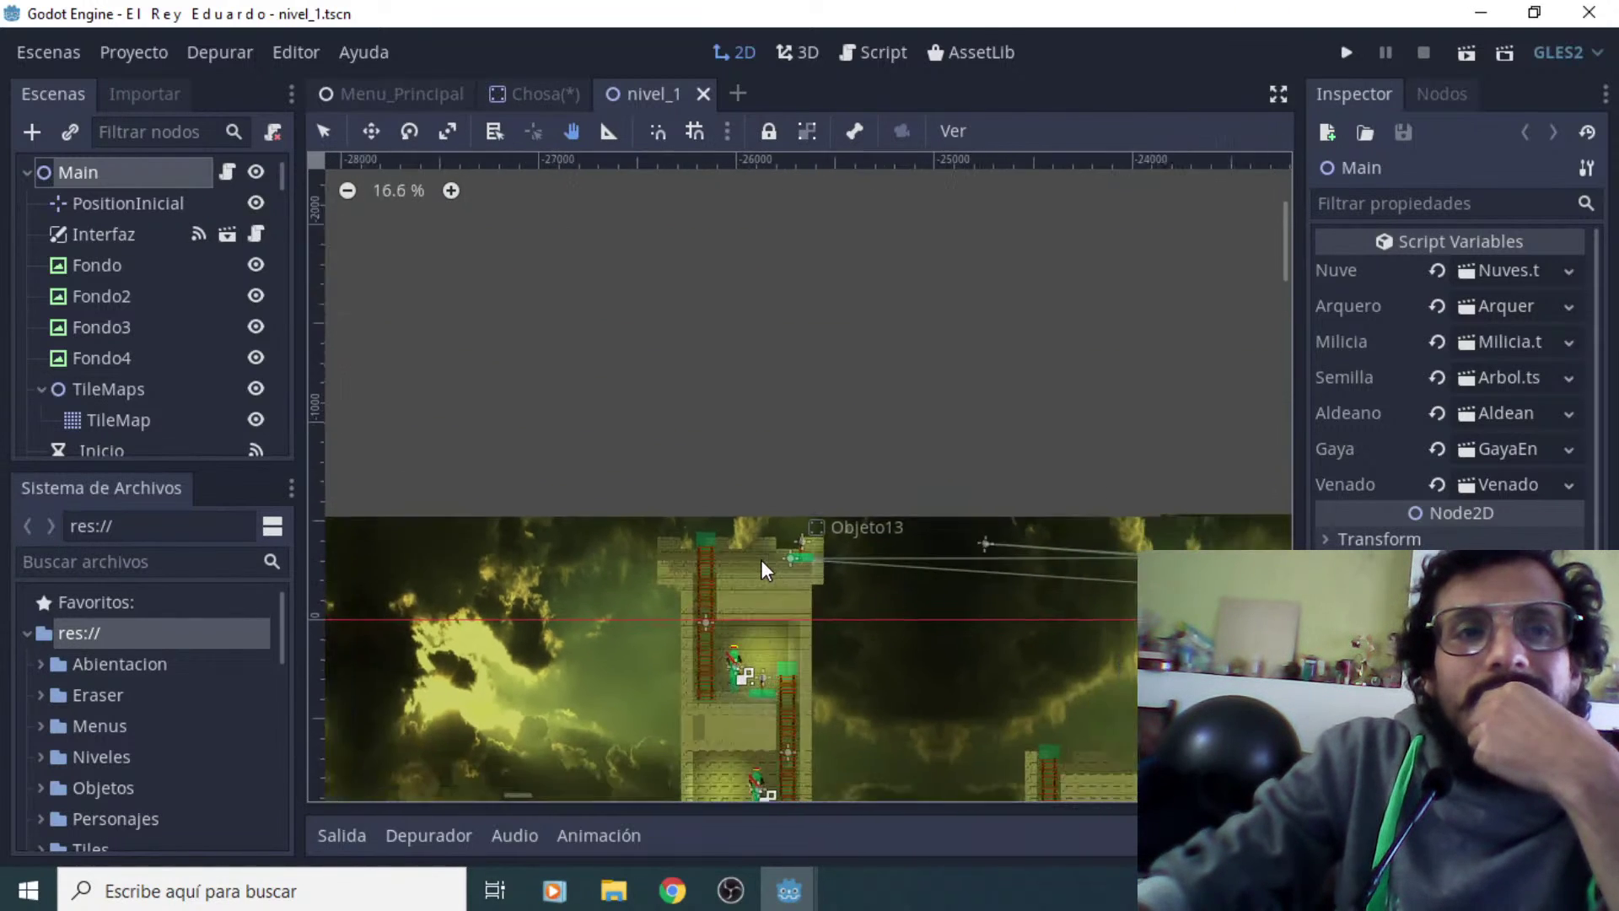
Survey the level from the tallest castle tower back to the red-roofed archer tower
{"action": "left_click_drag", "start_coordinate": [772, 742], "coordinate": [786, 471]}
{"action": "left_click_drag", "start_coordinate": [1066, 690], "coordinate": [506, 455]}
{"action": "left_click_drag", "start_coordinate": [977, 525], "coordinate": [385, 610]}
{"action": "scroll", "coordinate": [1025, 553], "scroll_direction": "right", "scroll_amount": 12, "text": "ctrl+shift"}
{"action": "scroll", "coordinate": [433, 609], "scroll_direction": "up", "scroll_amount": 2, "text": "ctrl"}
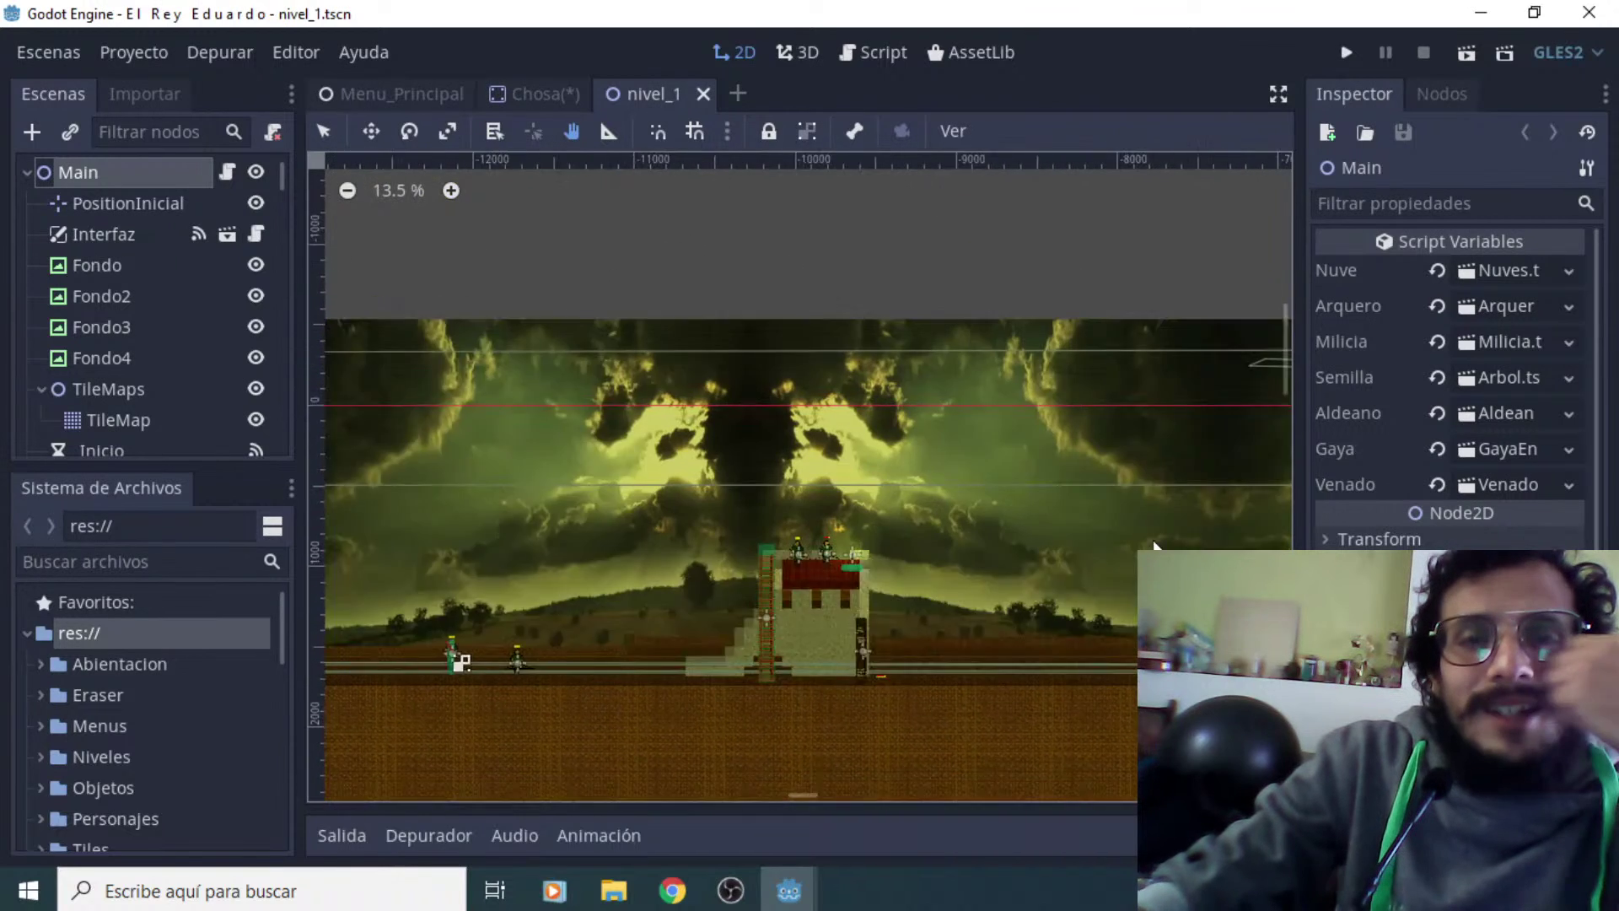
{"action": "left_click_drag", "start_coordinate": [1042, 541], "coordinate": [735, 540]}
{"action": "mouse_move", "coordinate": [934, 519]}
{"action": "left_mouse_down"}
{"action": "mouse_move", "coordinate": [646, 504]}
{"action": "mouse_move", "coordinate": [531, 474]}
{"action": "mouse_move", "coordinate": [926, 528]}
{"action": "left_mouse_up"}
Survey the starting huts around the player and the stretch of palm trees on the opposite side of the level
{"action": "scroll", "coordinate": [892, 538], "scroll_direction": "right", "scroll_amount": 3, "text": "ctrl+shift"}
{"action": "scroll", "coordinate": [579, 544], "scroll_direction": "right", "scroll_amount": 3, "text": "ctrl+shift"}
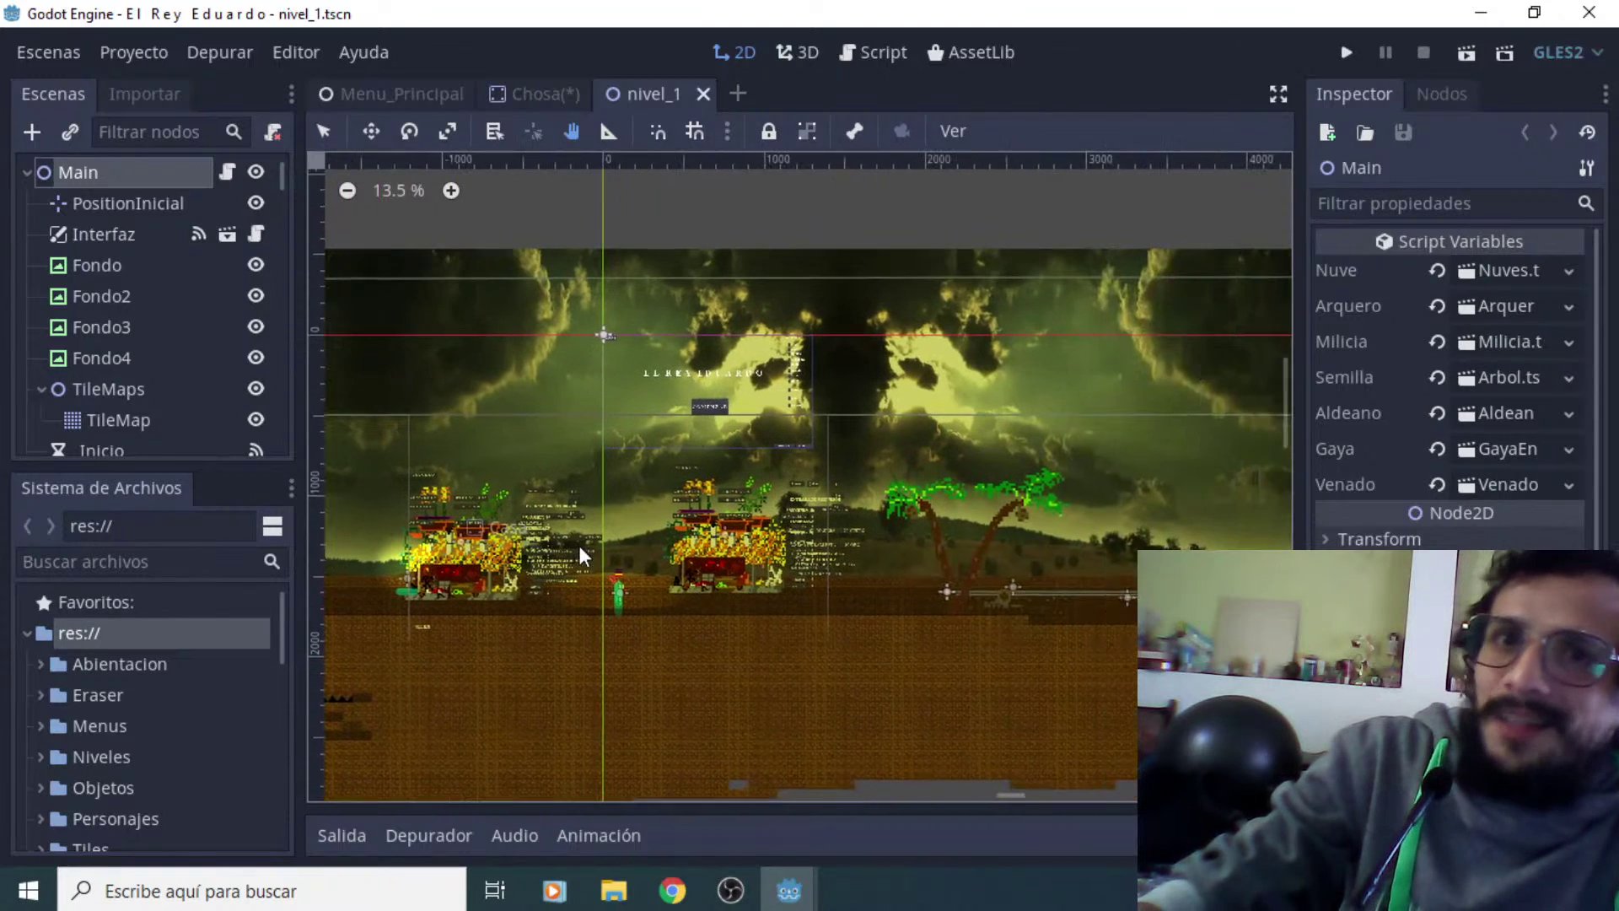
{"action": "scroll", "coordinate": [660, 555], "scroll_direction": "right", "scroll_amount": 2, "text": "ctrl+shift"}
{"action": "scroll", "coordinate": [944, 579], "scroll_direction": "right", "scroll_amount": 4, "text": "ctrl+shift"}
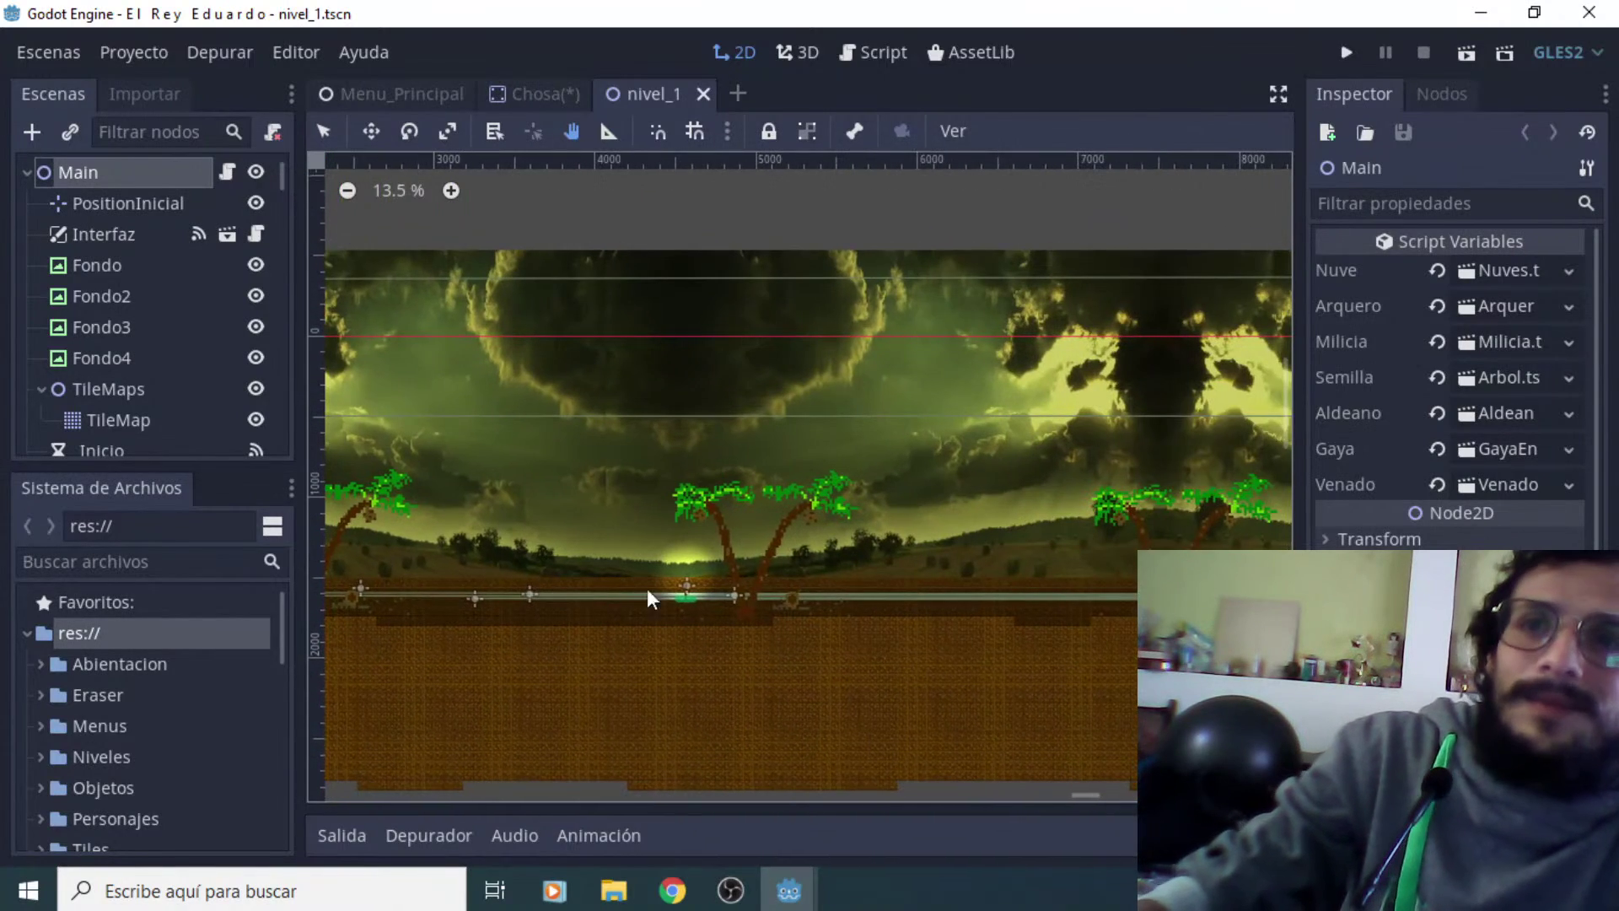
{"action": "scroll", "coordinate": [483, 575], "scroll_direction": "right", "scroll_amount": 3, "text": "ctrl+shift"}
{"action": "scroll", "coordinate": [865, 584], "scroll_direction": "down", "scroll_amount": 1}
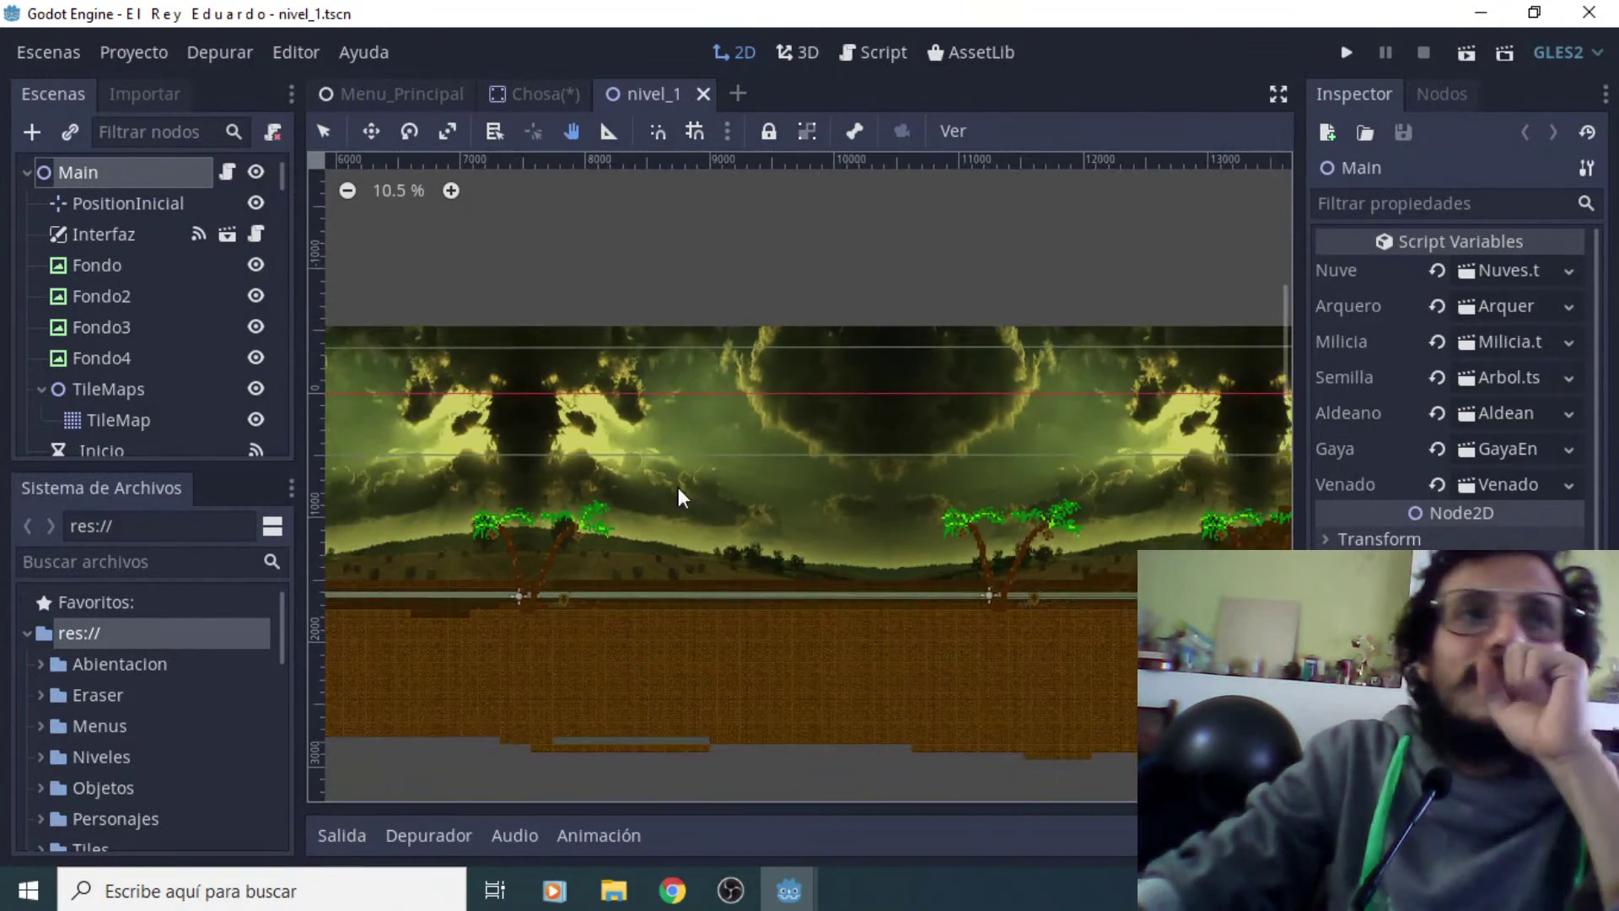
Open the Main node's nivel_1.gd script and review it from the exported variables through the _Tornado_purga function
{"action": "left_click", "coordinate": [228, 172]}
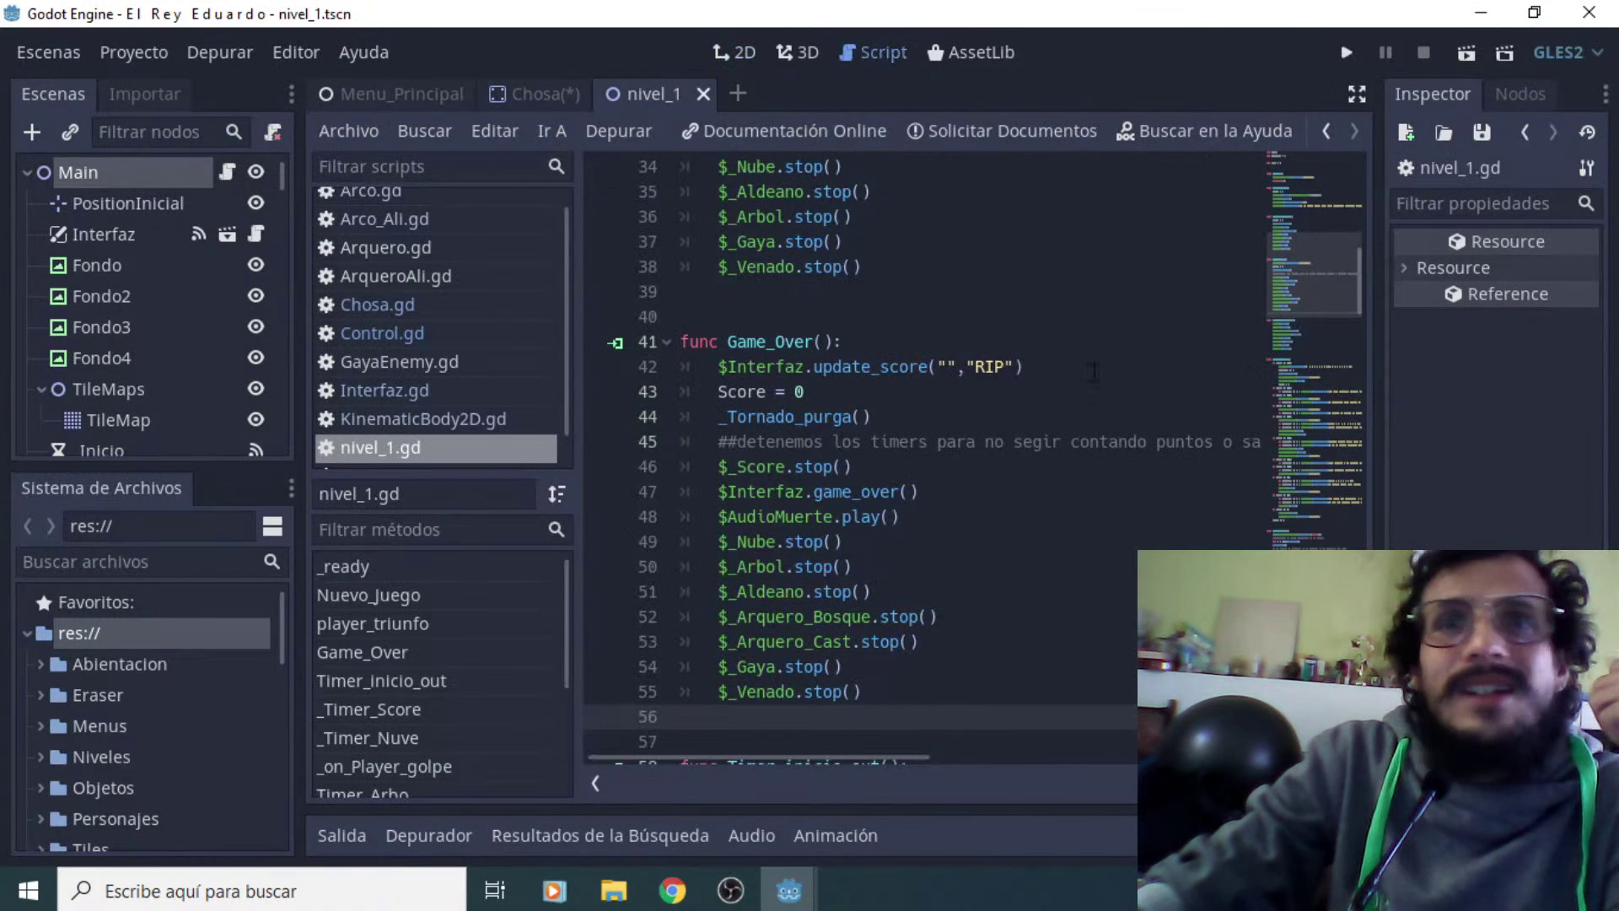
{"action": "left_click_drag", "start_coordinate": [1361, 272], "coordinate": [1368, 160]}
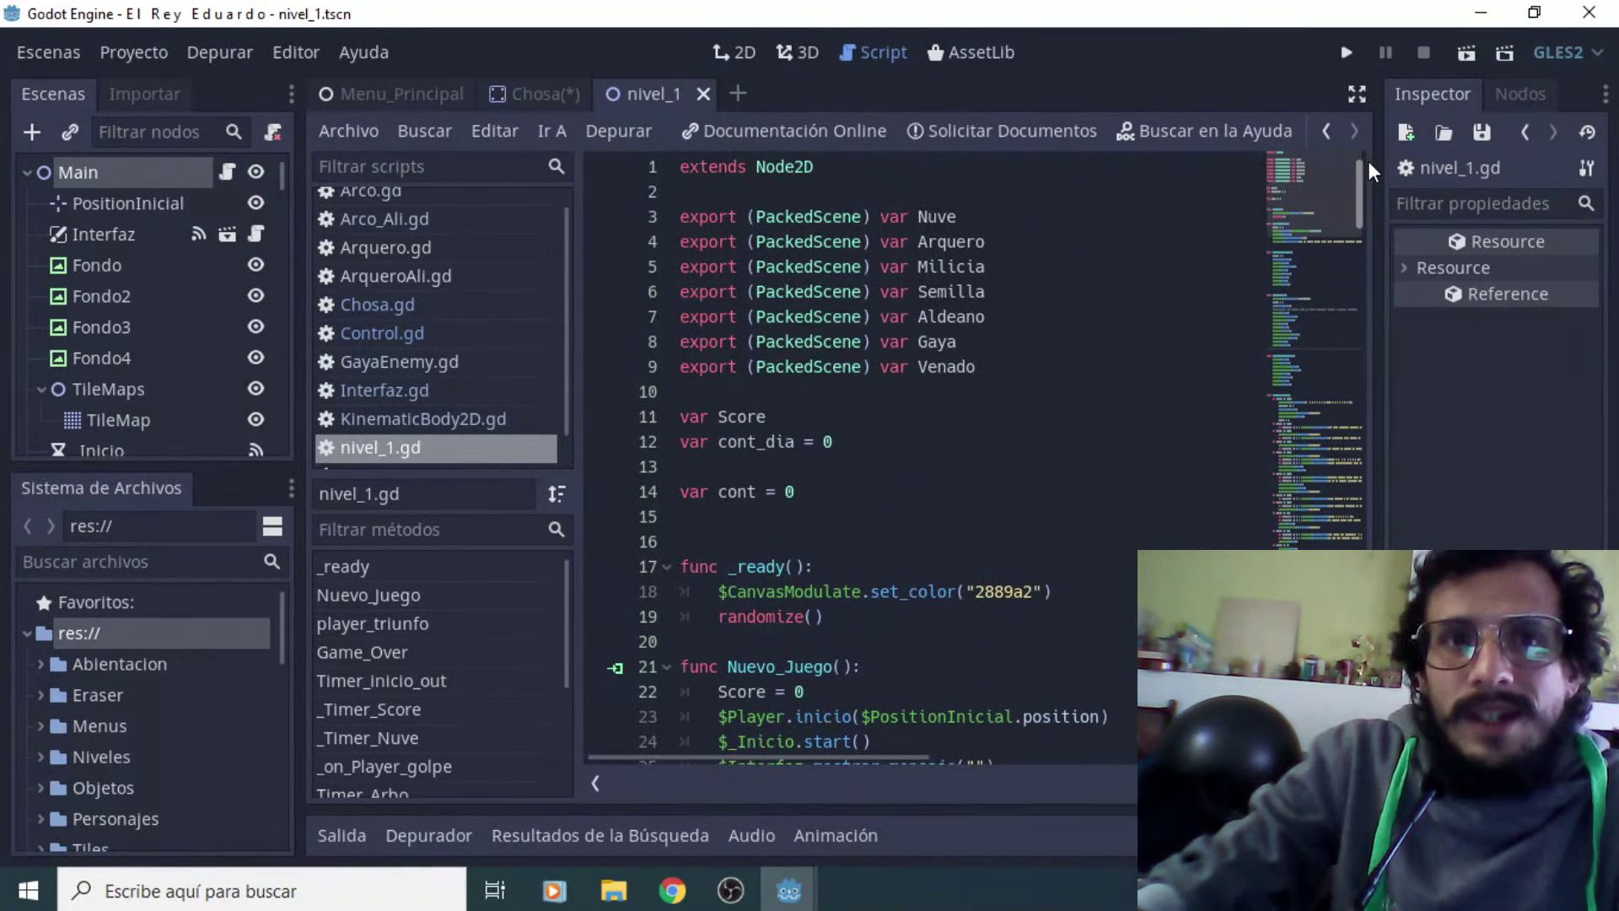
{"action": "left_click_drag", "start_coordinate": [1368, 182], "coordinate": [1295, 485]}
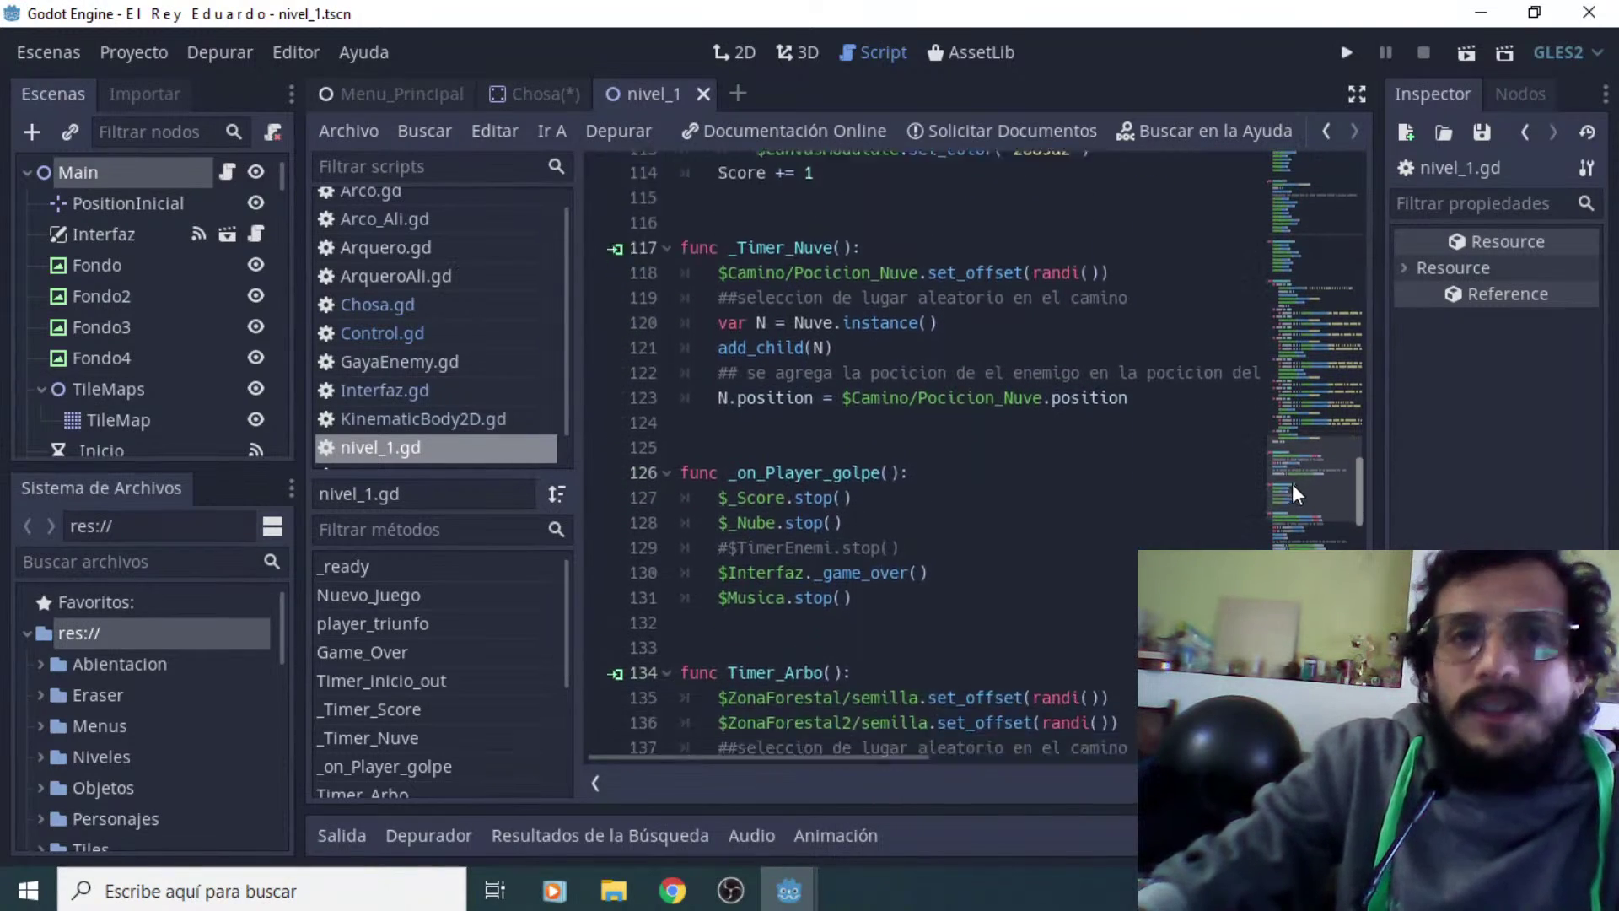
{"action": "left_click_drag", "start_coordinate": [1291, 483], "coordinate": [1288, 731]}
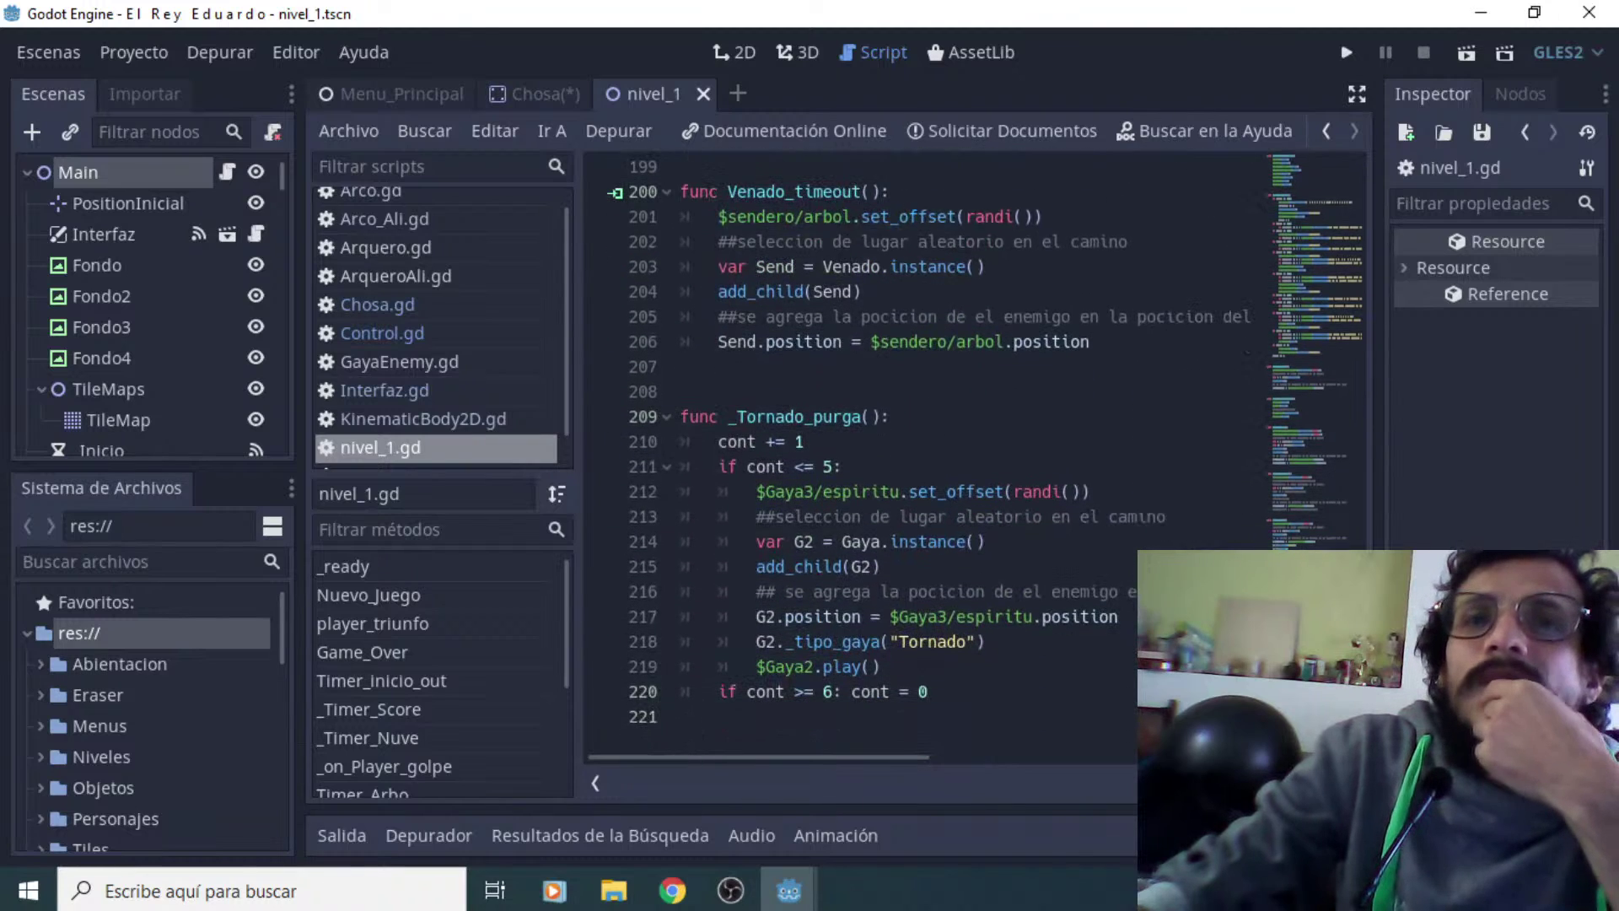
Open the Interfaz node's Interfaz.gd script and review its message, score, game_over and game_end functions
{"action": "left_click", "coordinate": [257, 236]}
{"action": "scroll", "coordinate": [861, 335], "scroll_direction": "down", "scroll_amount": 13}
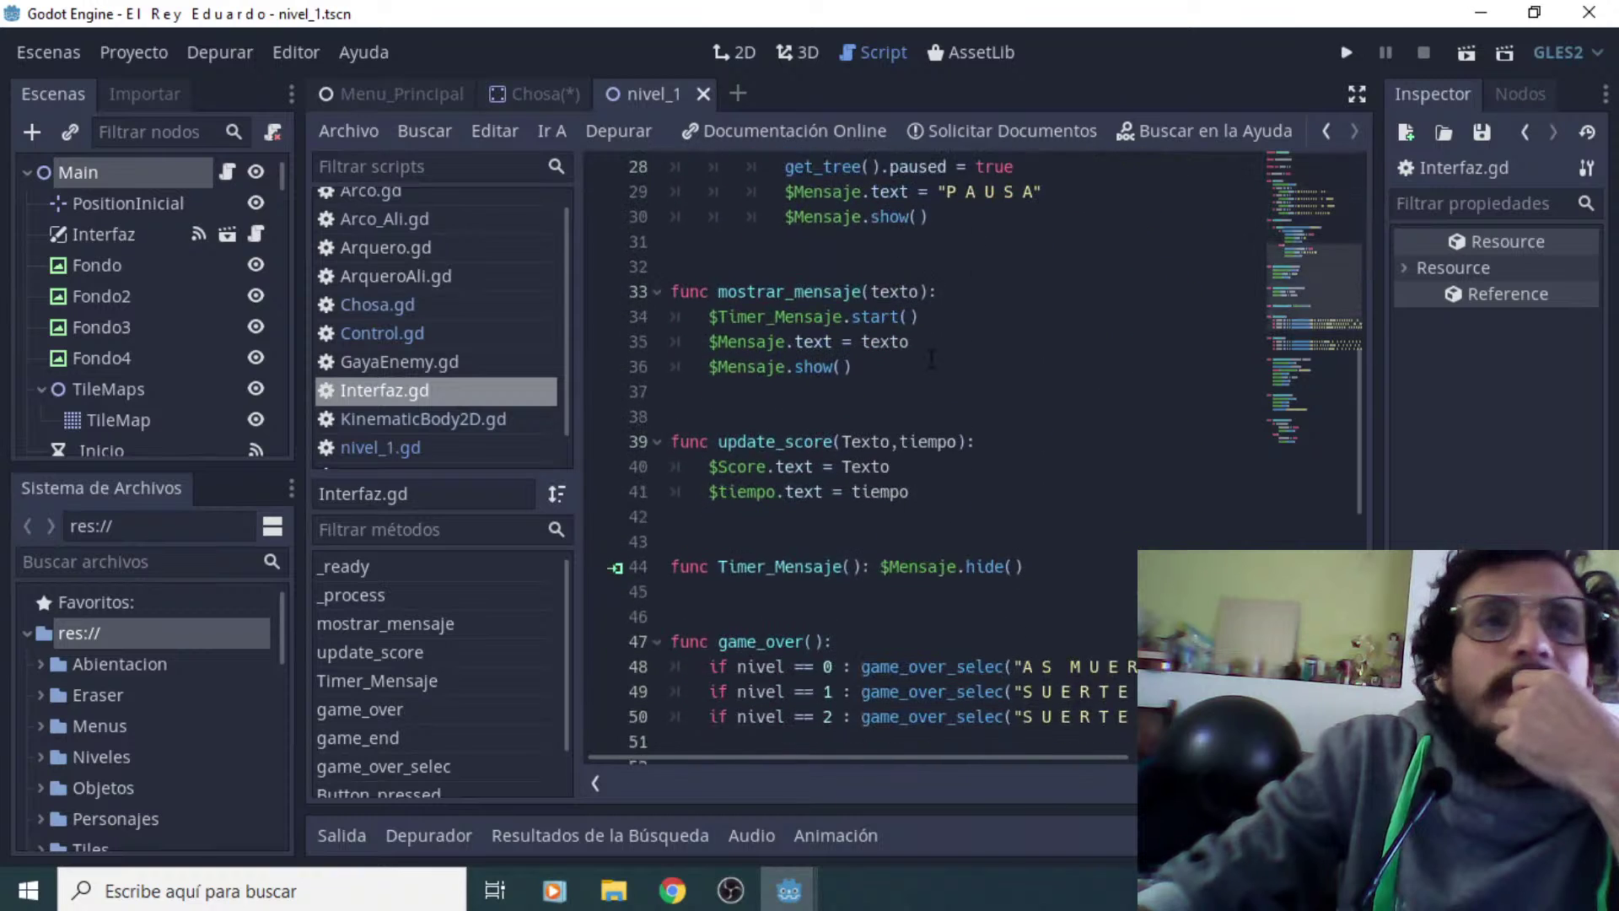
{"action": "scroll", "coordinate": [337, 306], "scroll_direction": "down", "scroll_amount": 1}
Open the Puerta node's Puerta.gd script and look through it, returning to the golpeado function
{"action": "scroll", "coordinate": [209, 337], "scroll_direction": "down", "scroll_amount": 3}
{"action": "scroll", "coordinate": [205, 331], "scroll_direction": "down", "scroll_amount": 10}
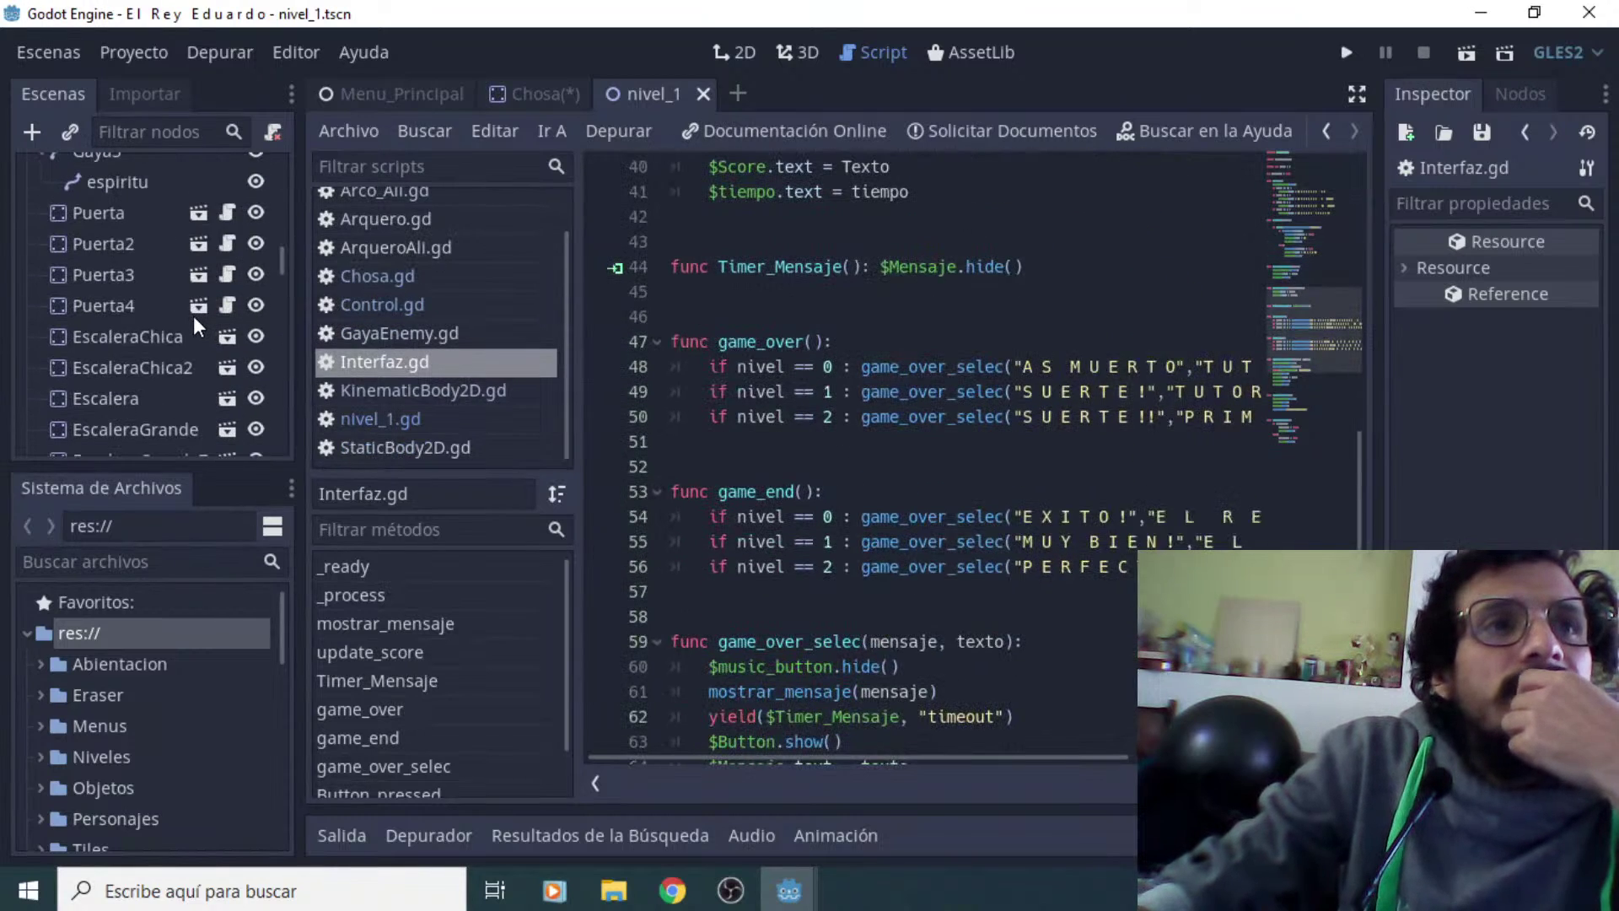
{"action": "left_click", "coordinate": [235, 211]}
{"action": "scroll", "coordinate": [915, 432], "scroll_direction": "down", "scroll_amount": 8}
{"action": "scroll", "coordinate": [915, 433], "scroll_direction": "down", "scroll_amount": 7}
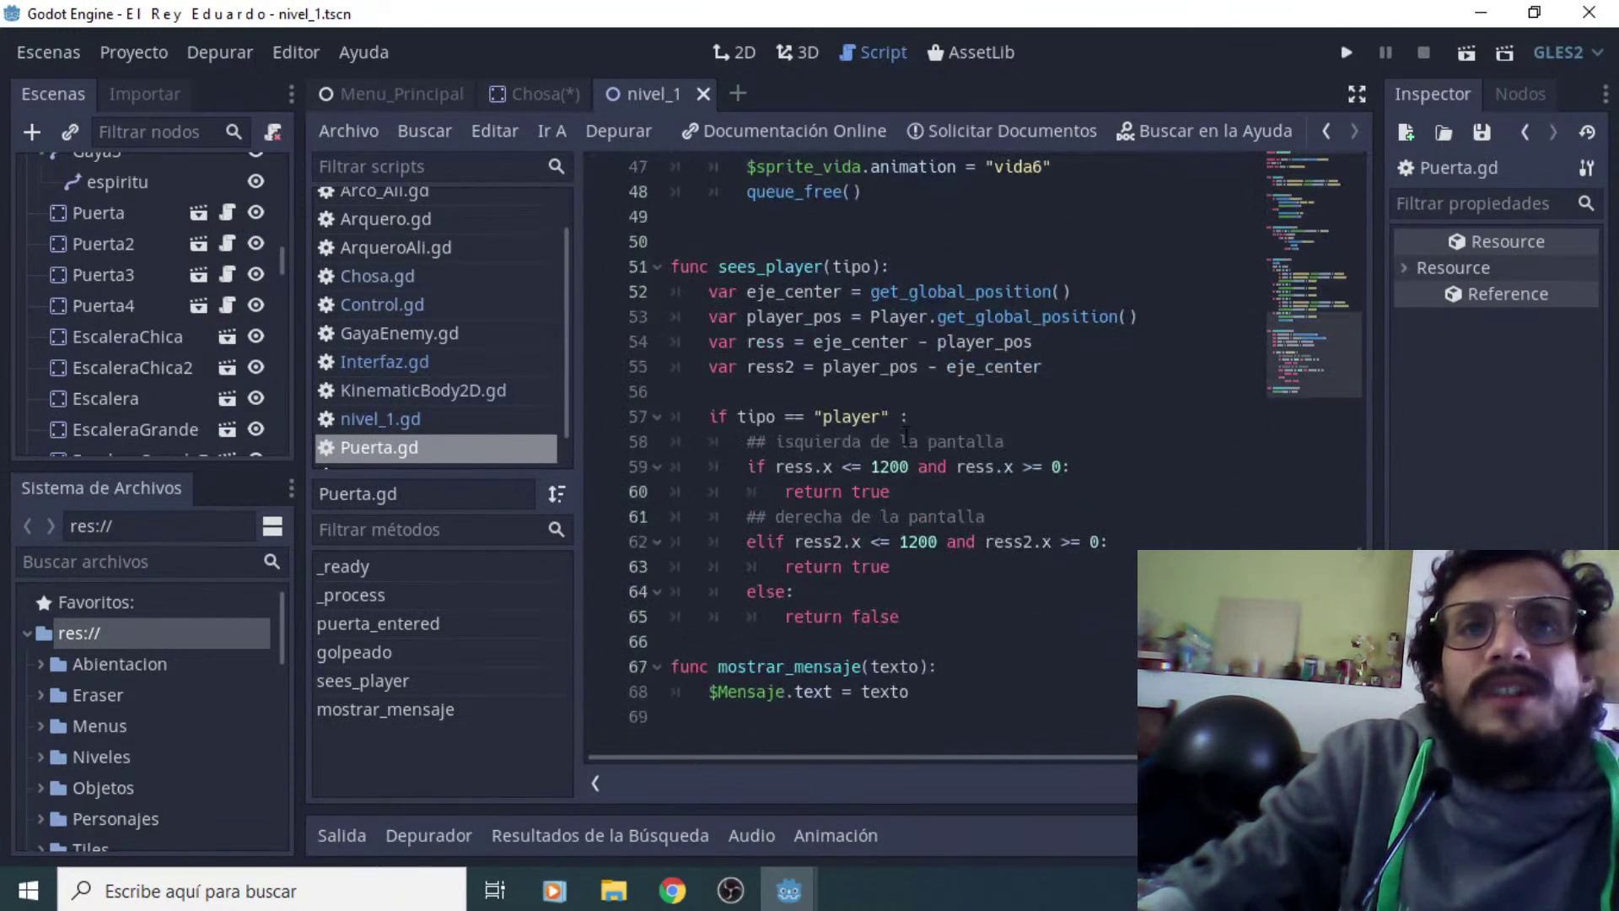
{"action": "scroll", "coordinate": [906, 437], "scroll_direction": "up", "scroll_amount": 7}
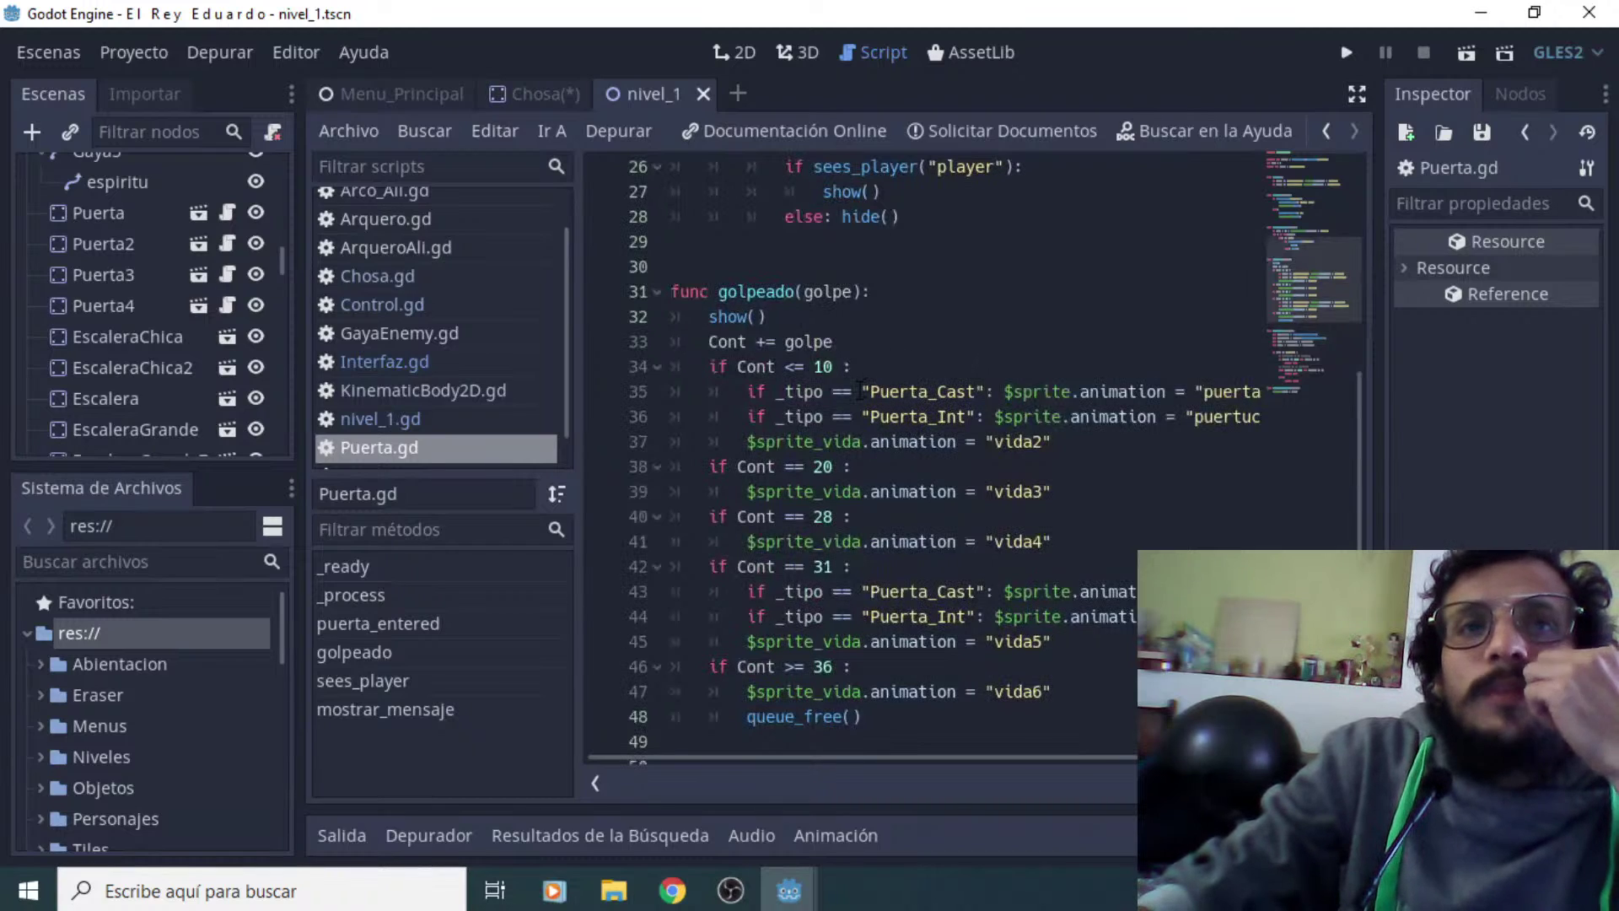
Examine golpeado's Puerta_Cast and Puerta_Int checks, the vida2 animation line and the Cont conditions for 20, 28 and 31
{"action": "left_click_drag", "start_coordinate": [869, 392], "coordinate": [1014, 393]}
{"action": "left_click", "coordinate": [880, 416]}
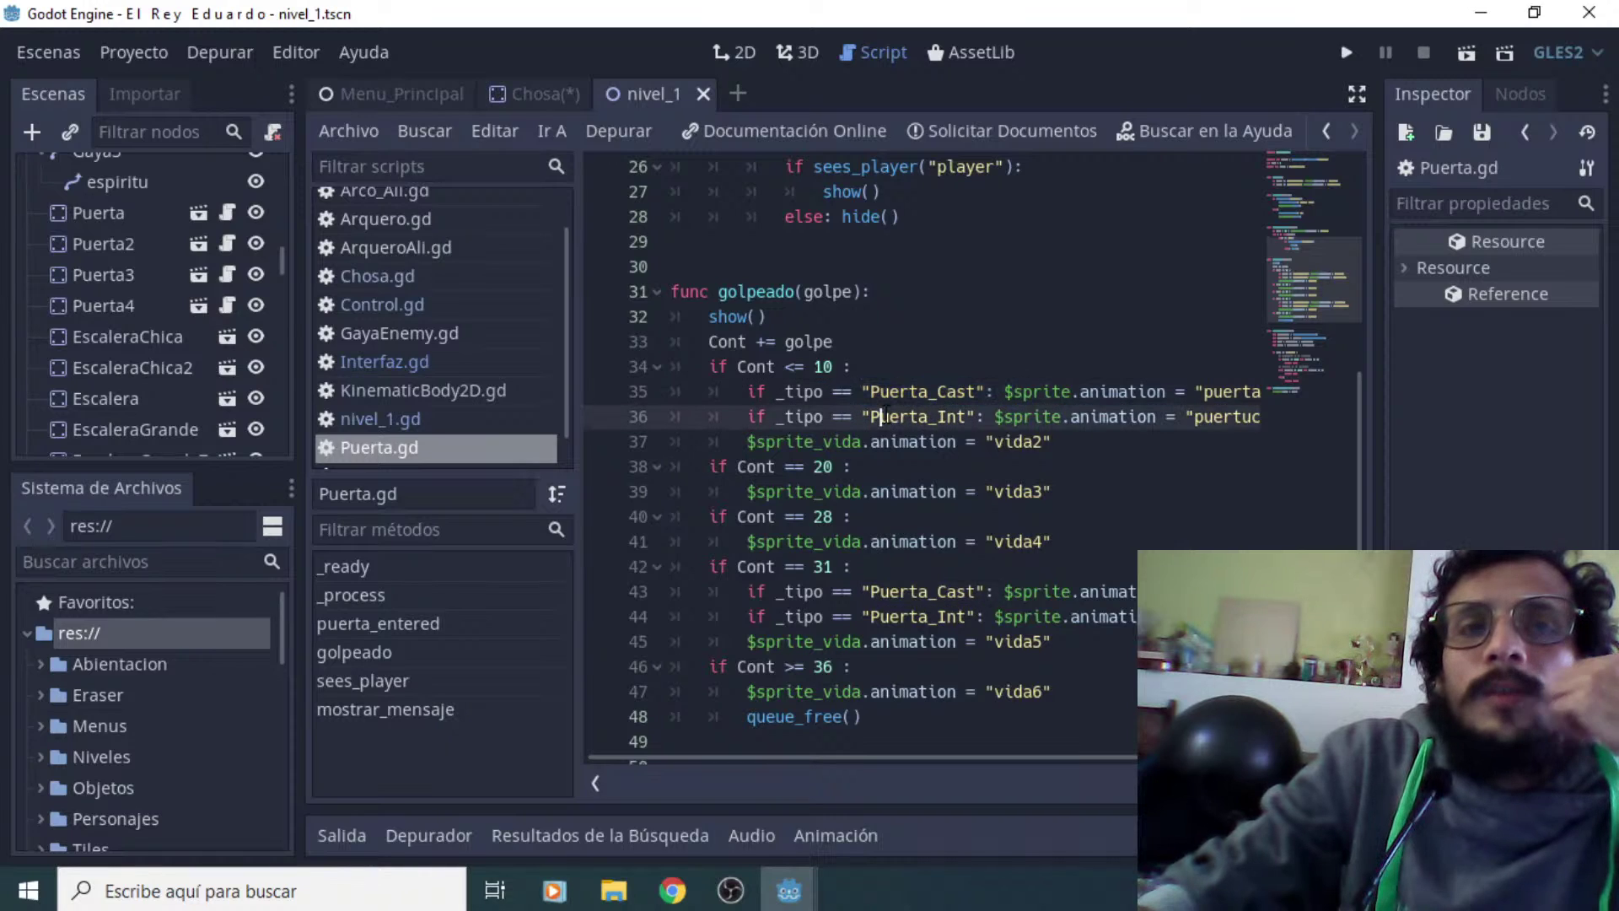
{"action": "left_click_drag", "start_coordinate": [851, 418], "coordinate": [939, 420]}
{"action": "left_click", "coordinate": [1036, 442]}
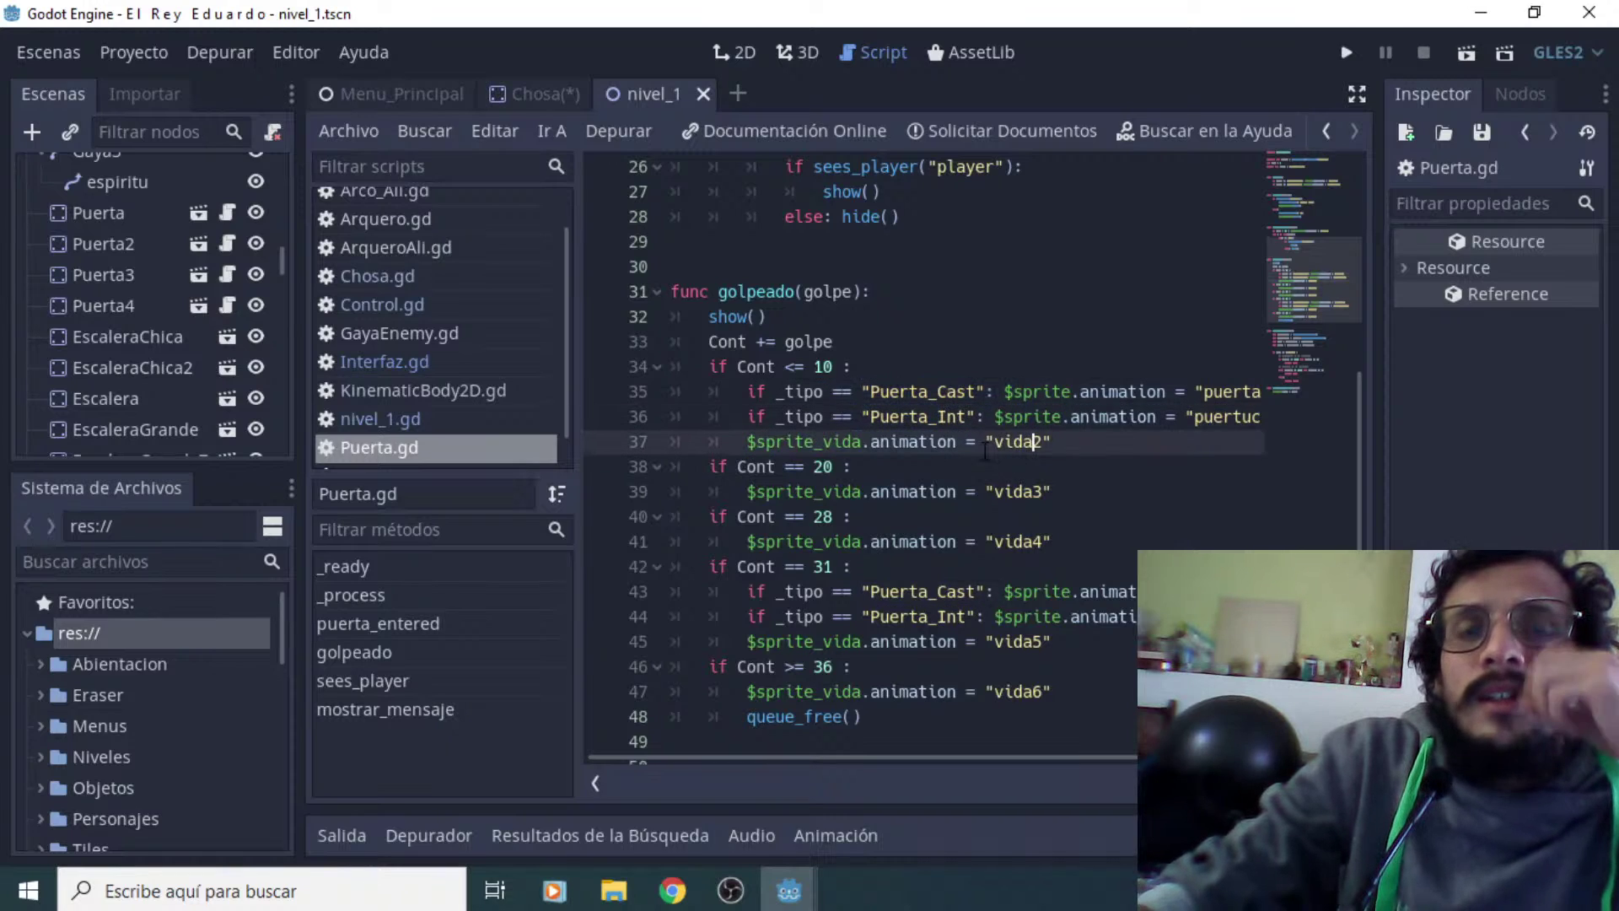
{"action": "left_click_drag", "start_coordinate": [818, 466], "coordinate": [982, 470]}
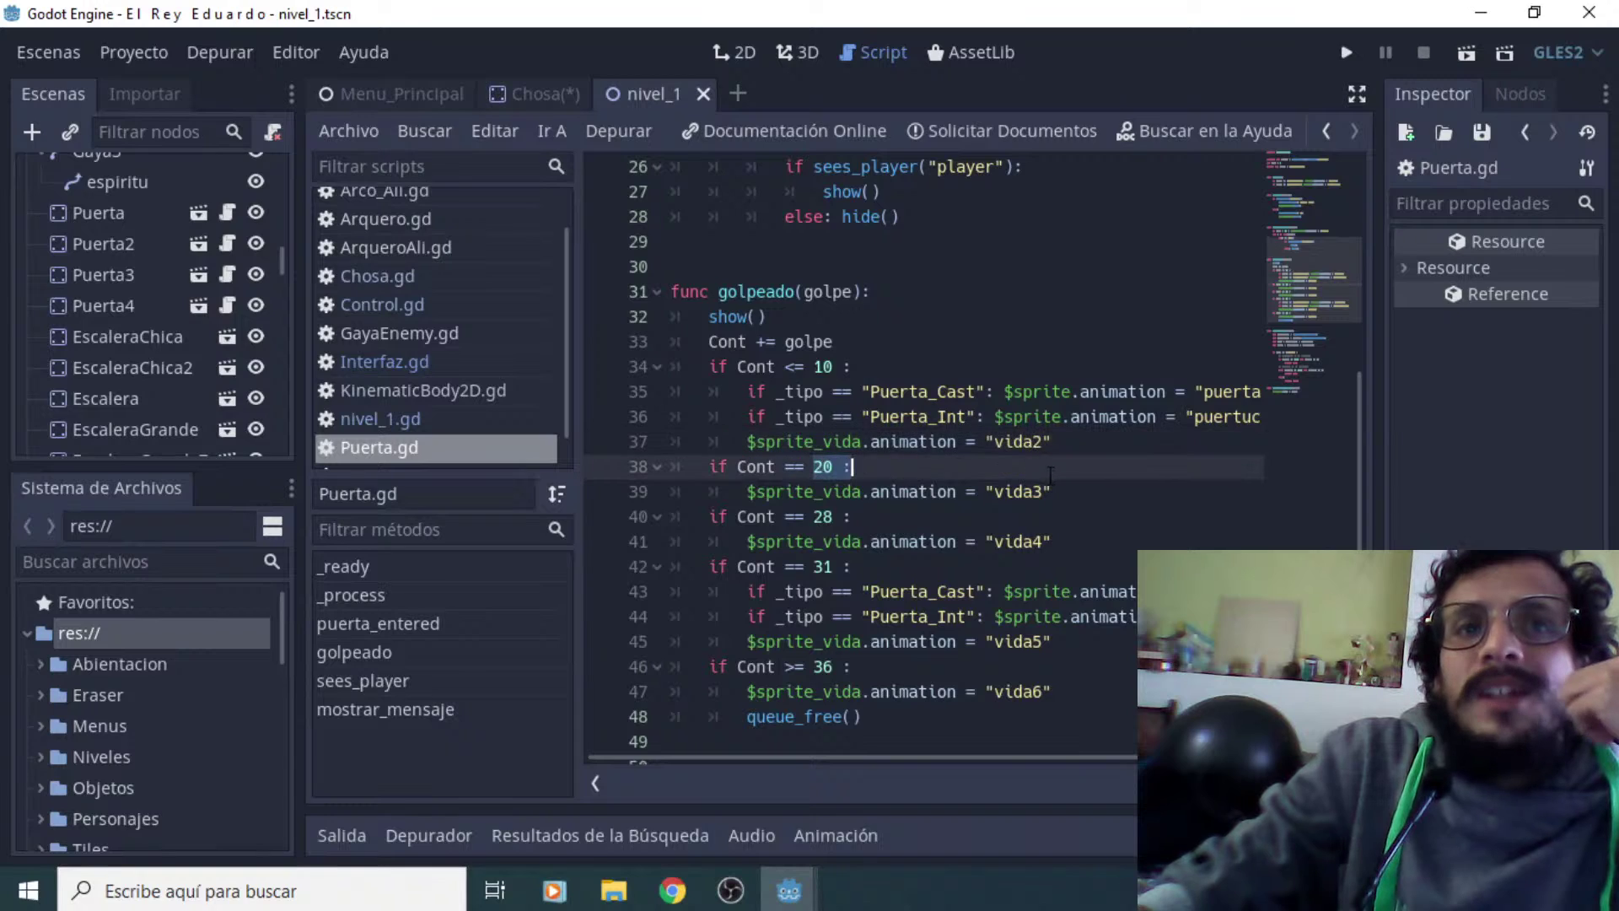
{"action": "left_click_drag", "start_coordinate": [789, 516], "coordinate": [979, 525]}
{"action": "left_click_drag", "start_coordinate": [806, 566], "coordinate": [852, 565]}
Examine the vida5 animation line and the Cont >= 36 branch that removes the door in golpeado
{"action": "scroll", "coordinate": [851, 566], "scroll_direction": "down", "scroll_amount": 2}
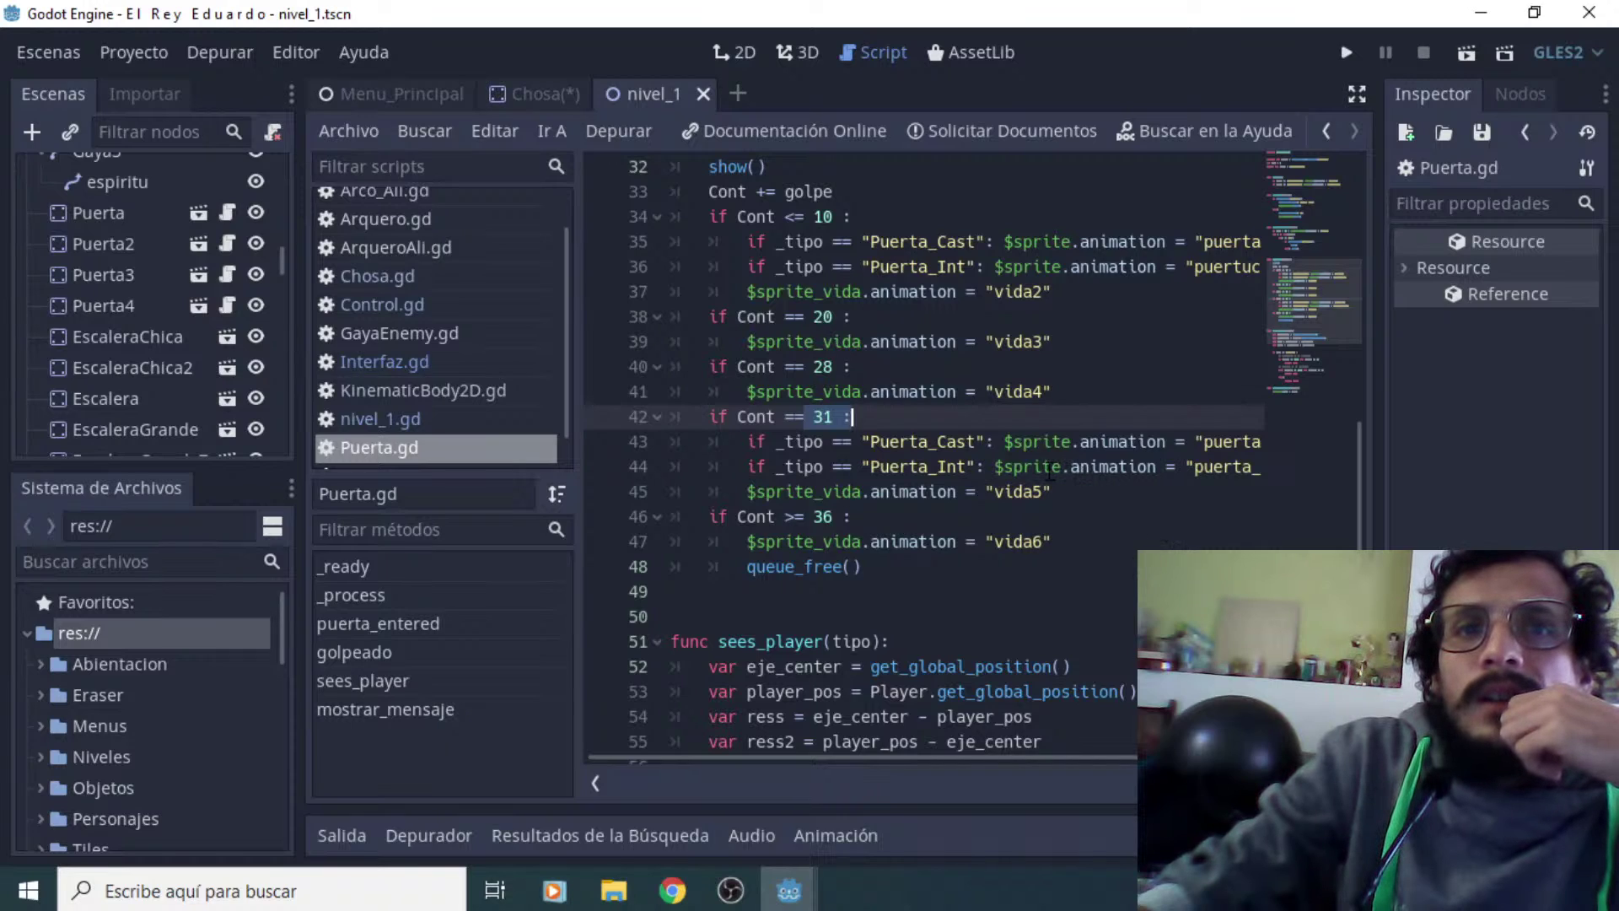
{"action": "left_click_drag", "start_coordinate": [927, 491], "coordinate": [1034, 492]}
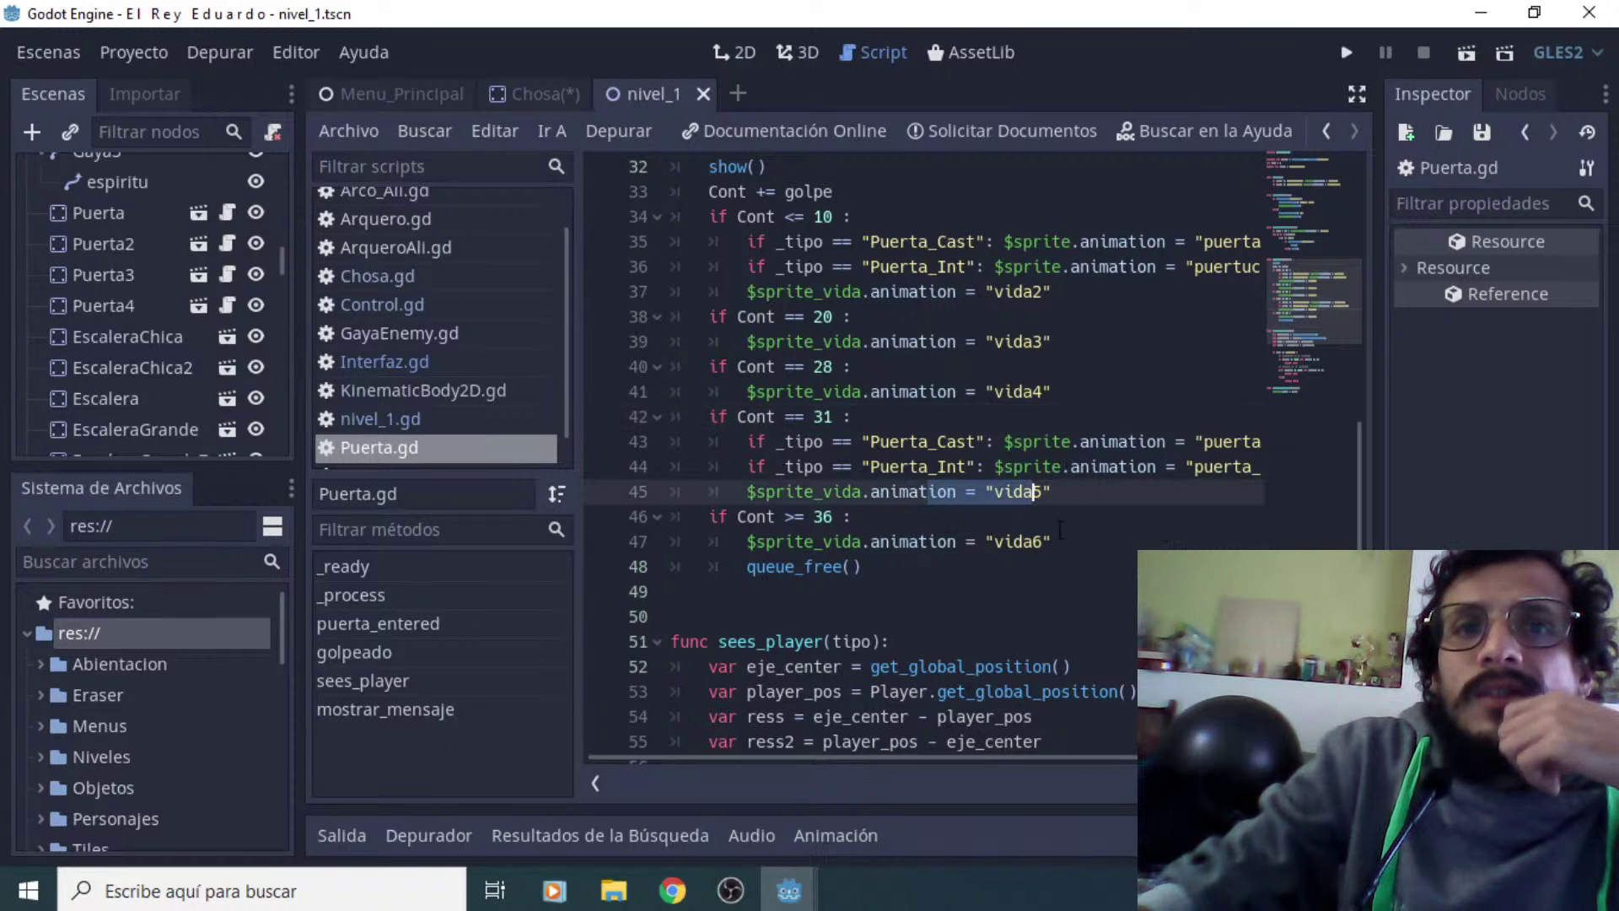
{"action": "left_click", "coordinate": [894, 523]}
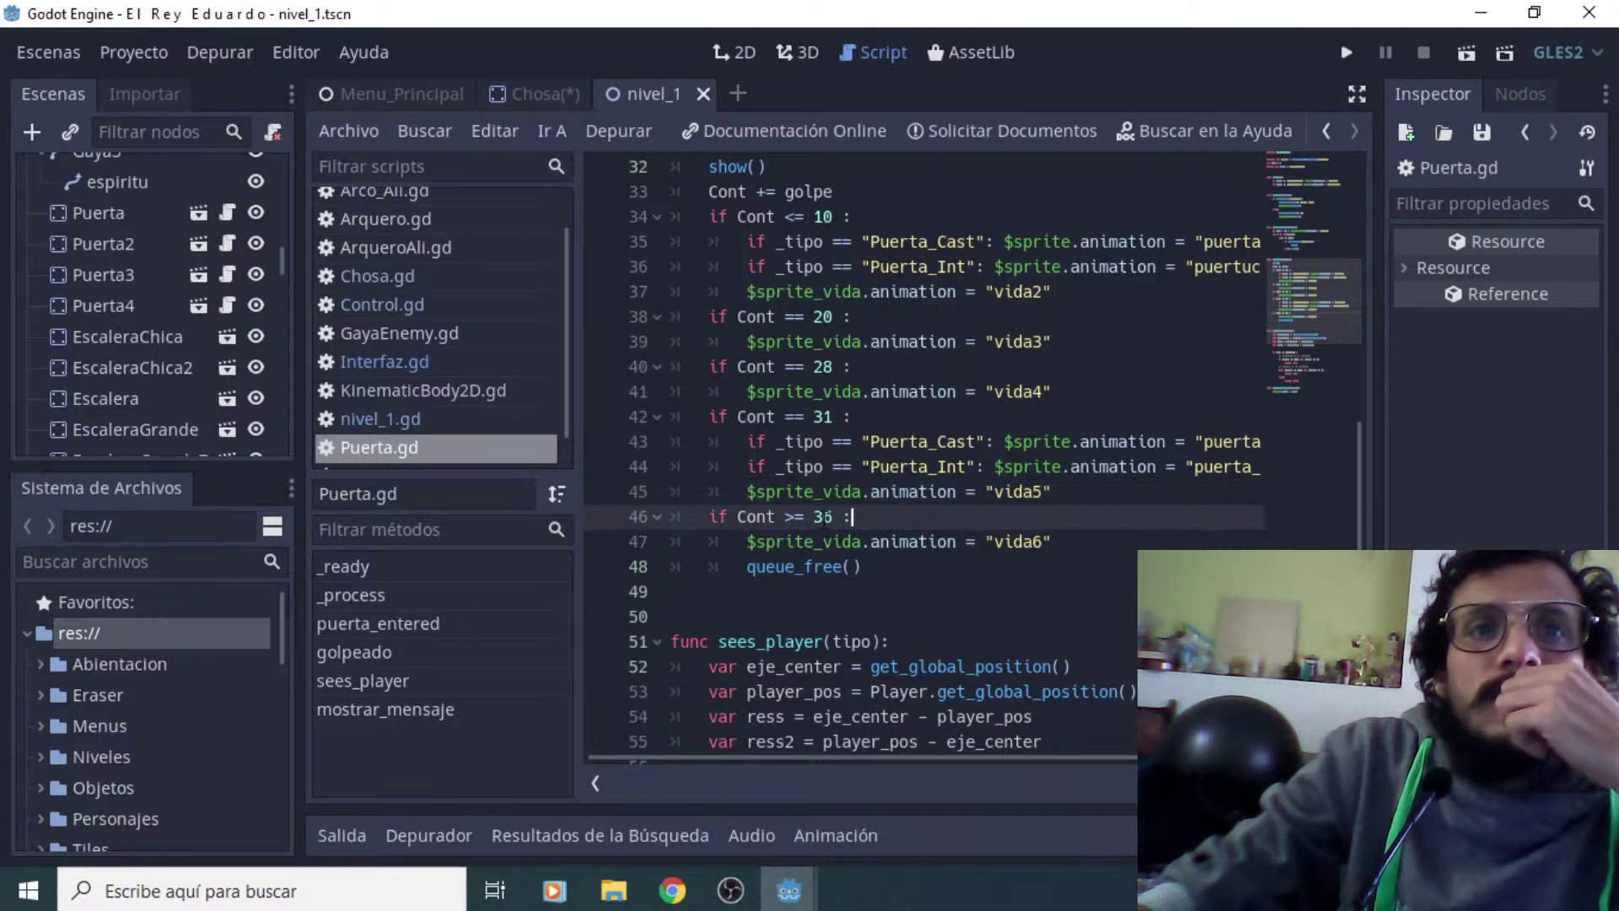
{"action": "left_click_drag", "start_coordinate": [756, 516], "coordinate": [945, 523]}
{"action": "scroll", "coordinate": [1009, 532], "scroll_direction": "down", "scroll_amount": 2}
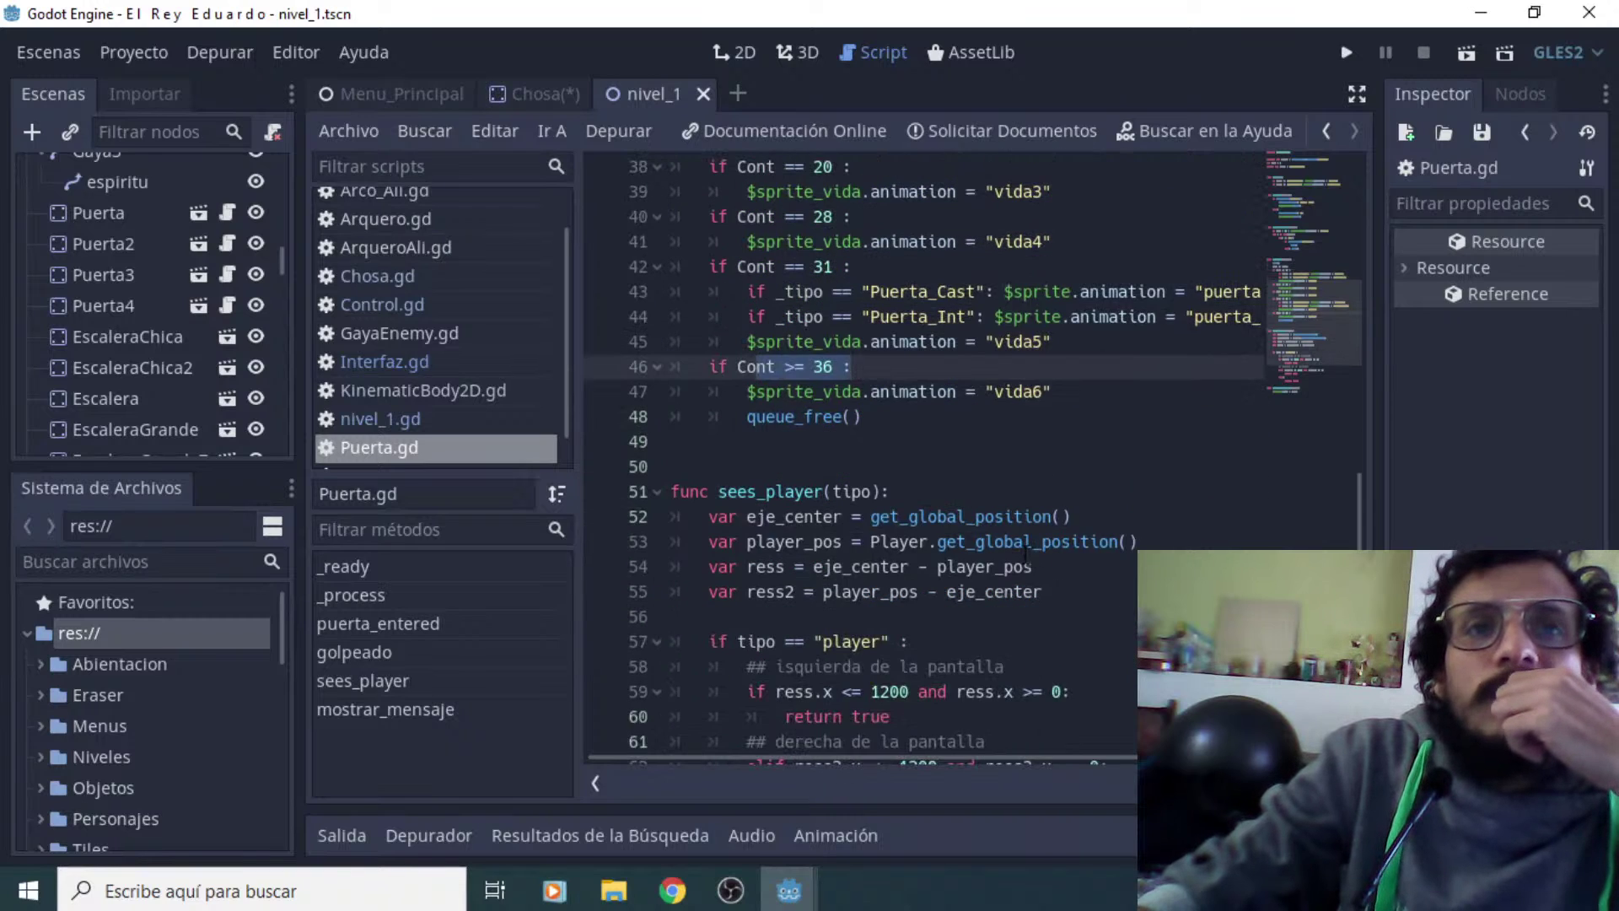
Examine how golpeado increments Cont and review the rest of Puerta.gd, including sees_player, mostrar_mensaje, _ready and _process
{"action": "scroll", "coordinate": [912, 483], "scroll_direction": "up", "scroll_amount": 4}
{"action": "left_click_drag", "start_coordinate": [769, 348], "coordinate": [952, 372]}
{"action": "scroll", "coordinate": [1065, 470], "scroll_direction": "down", "scroll_amount": 7}
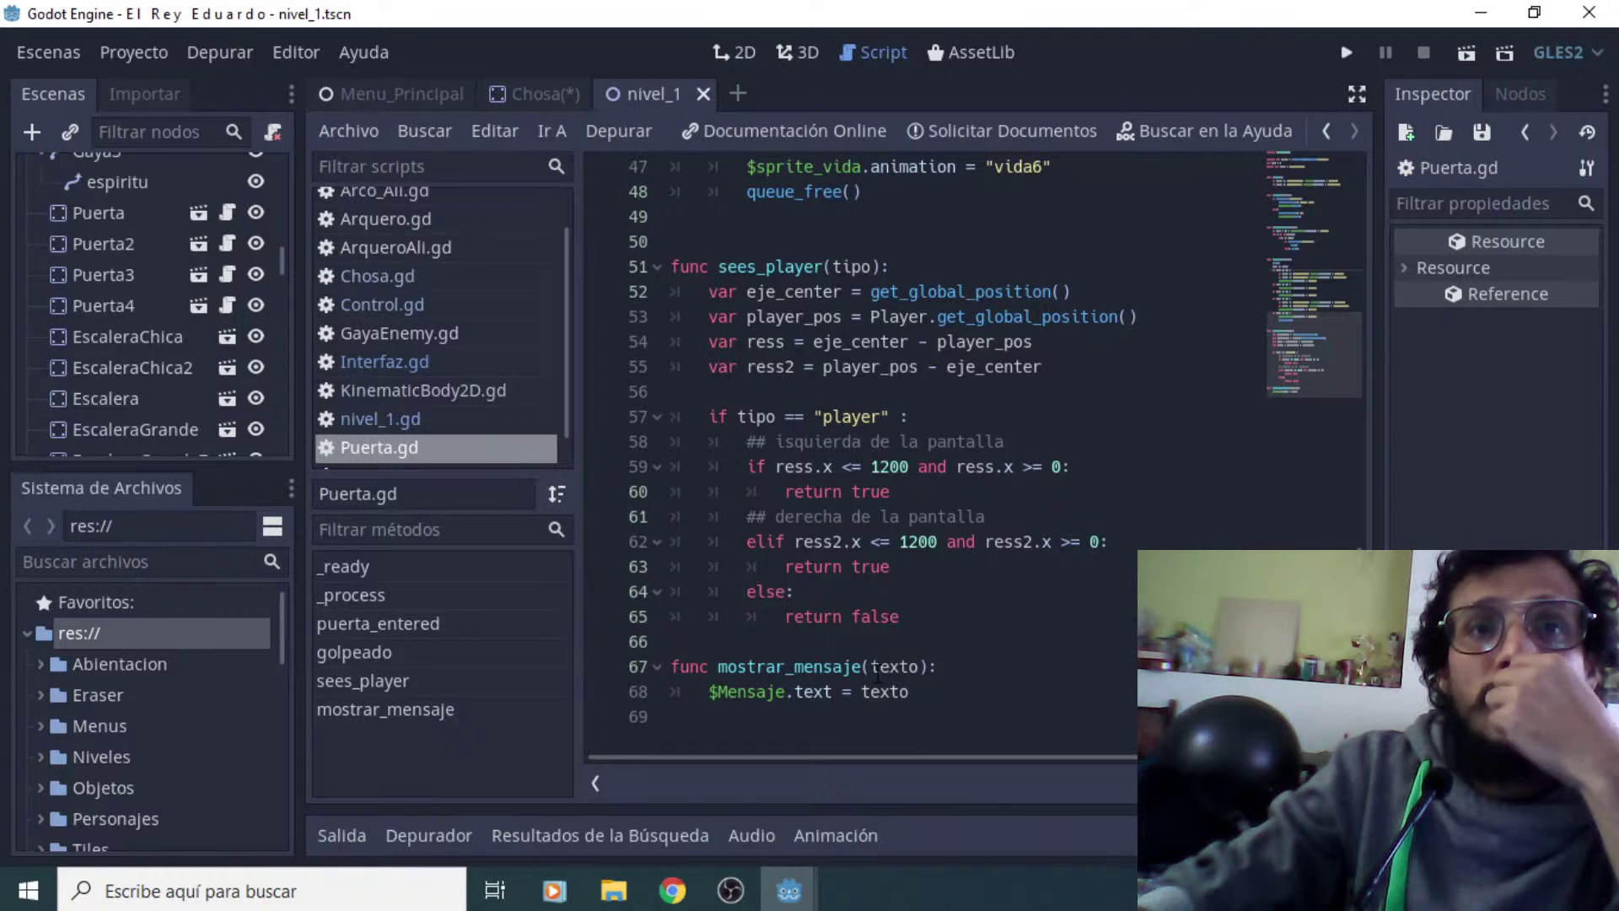
{"action": "scroll", "coordinate": [877, 666], "scroll_direction": "up", "scroll_amount": 15}
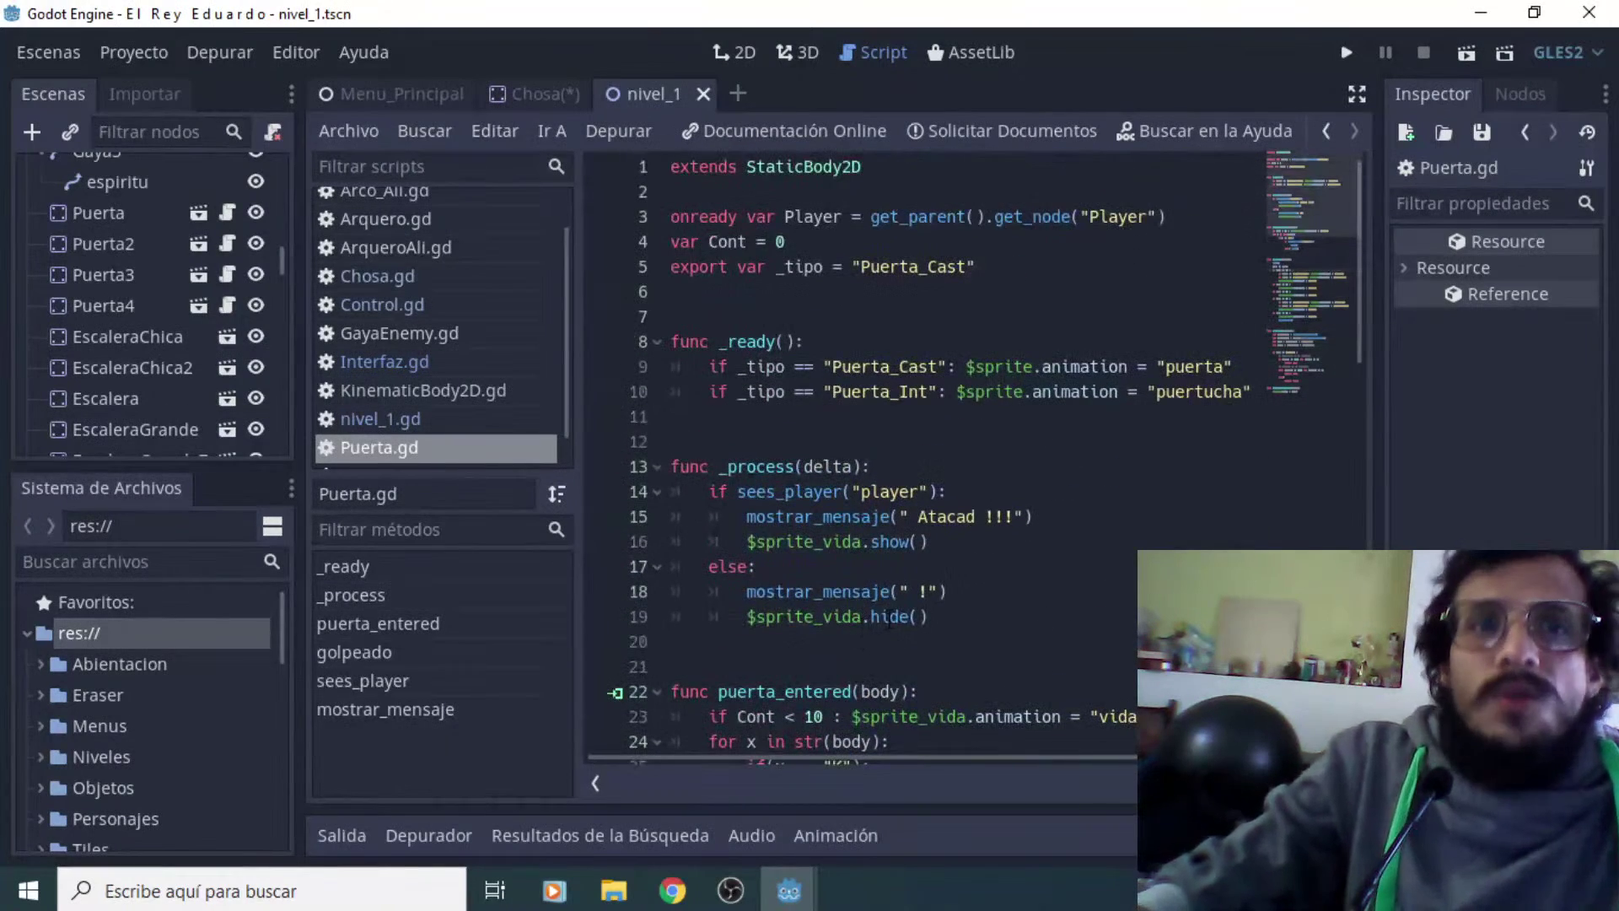
{"action": "scroll", "coordinate": [890, 616], "scroll_direction": "down", "scroll_amount": 10}
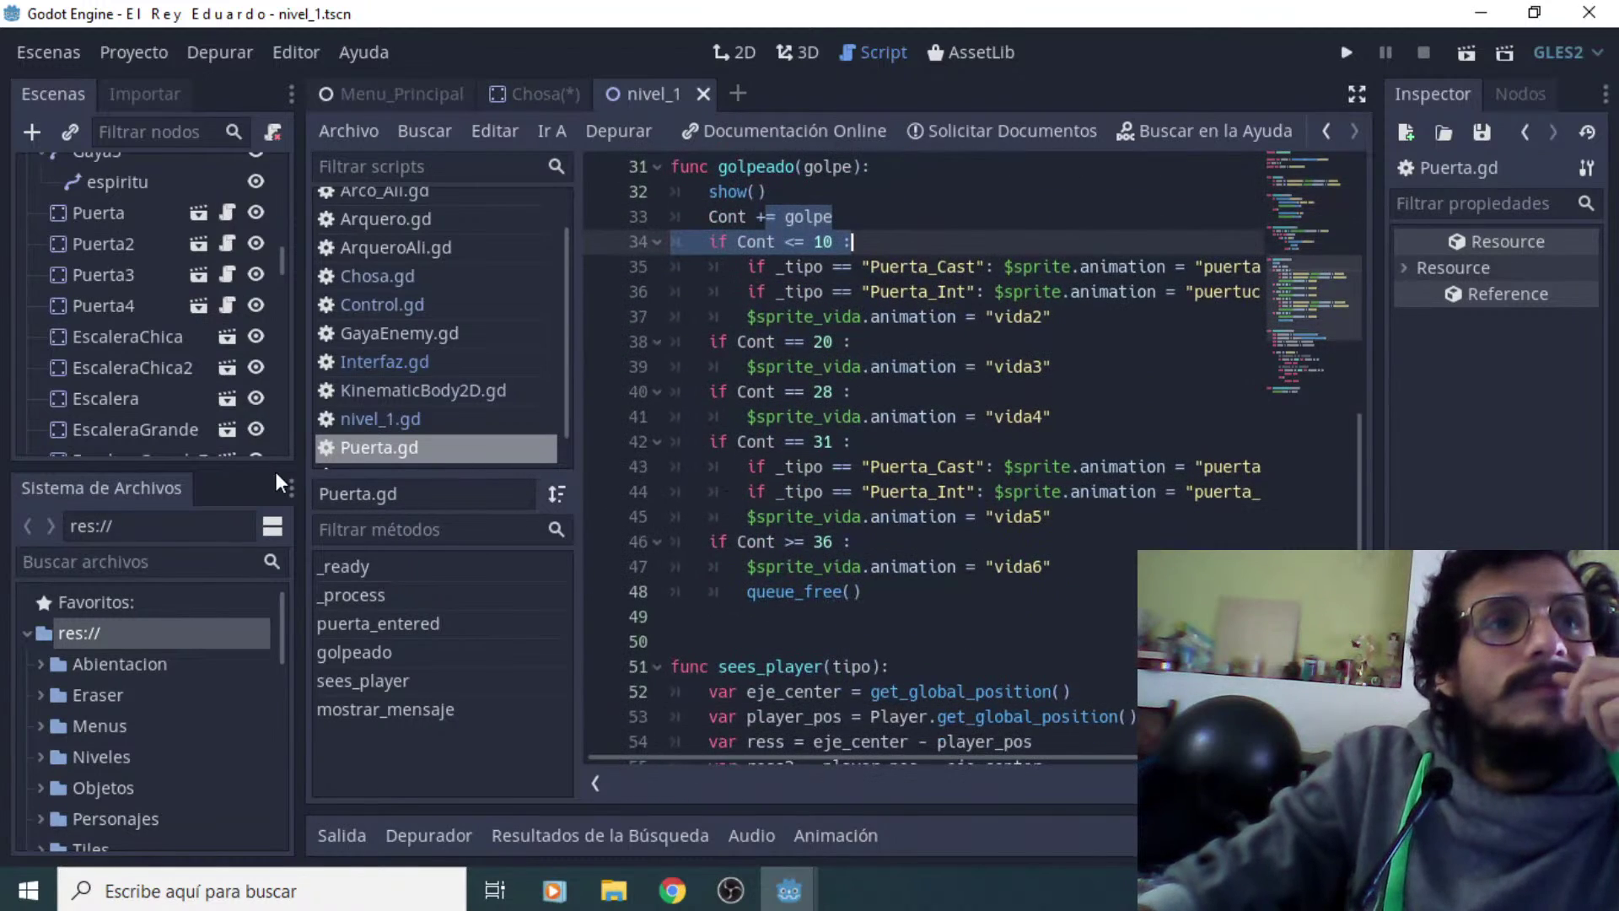
Open the Arbol node's StaticBody2D.gd script and review it from the variable declarations to the _ready function
{"action": "scroll", "coordinate": [199, 387], "scroll_direction": "down", "scroll_amount": 5}
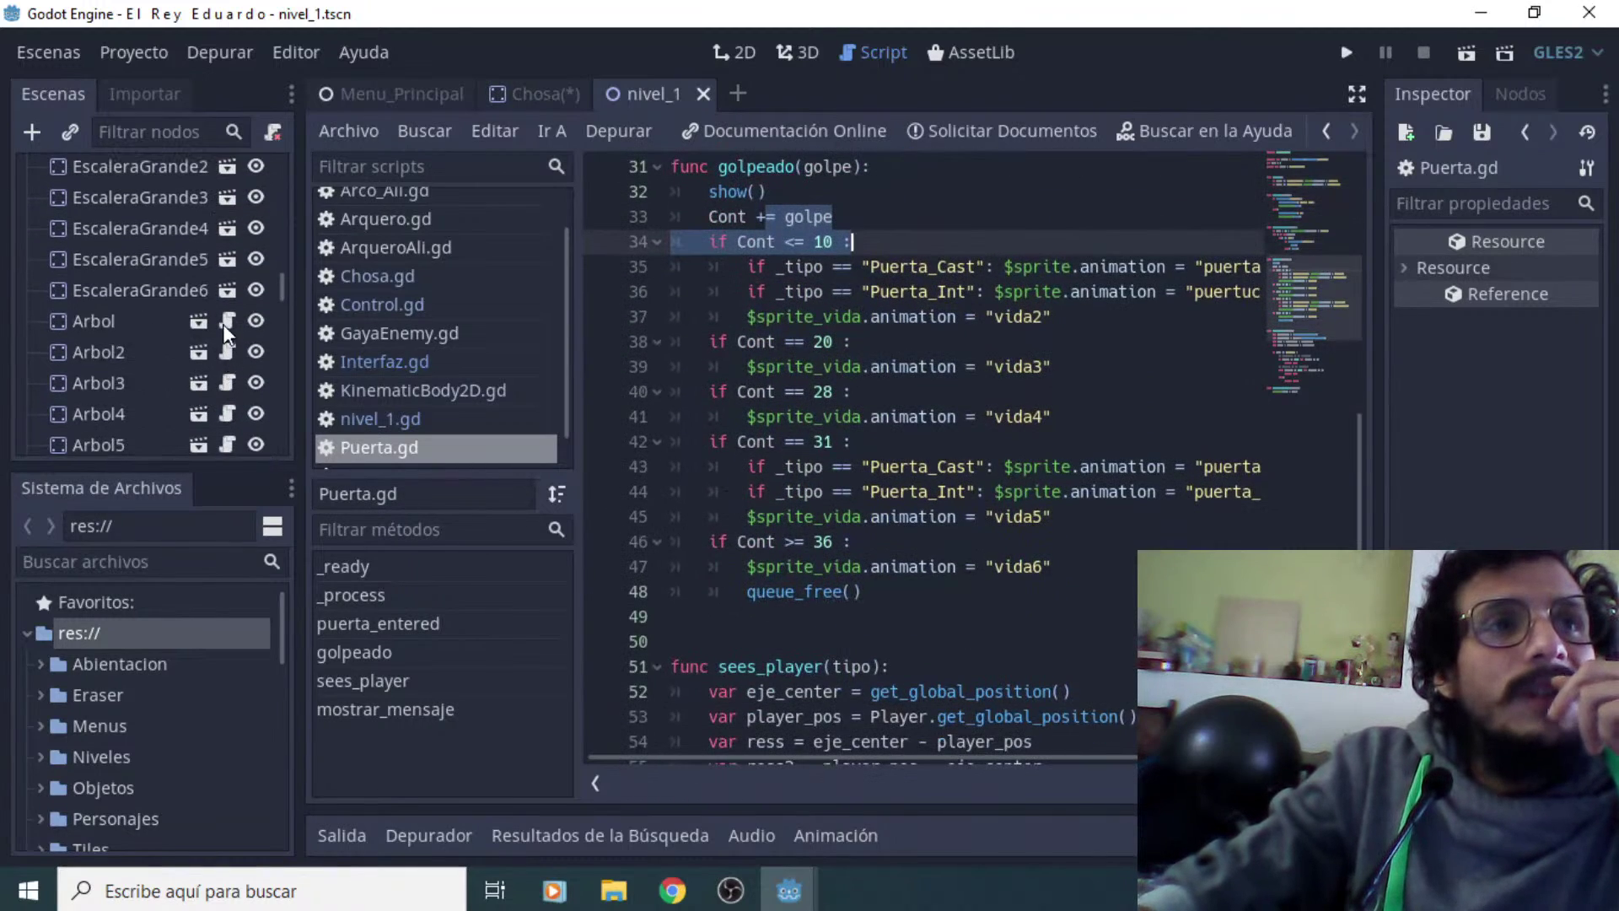
{"action": "left_click", "coordinate": [225, 322]}
{"action": "scroll", "coordinate": [886, 358], "scroll_direction": "up", "scroll_amount": 1}
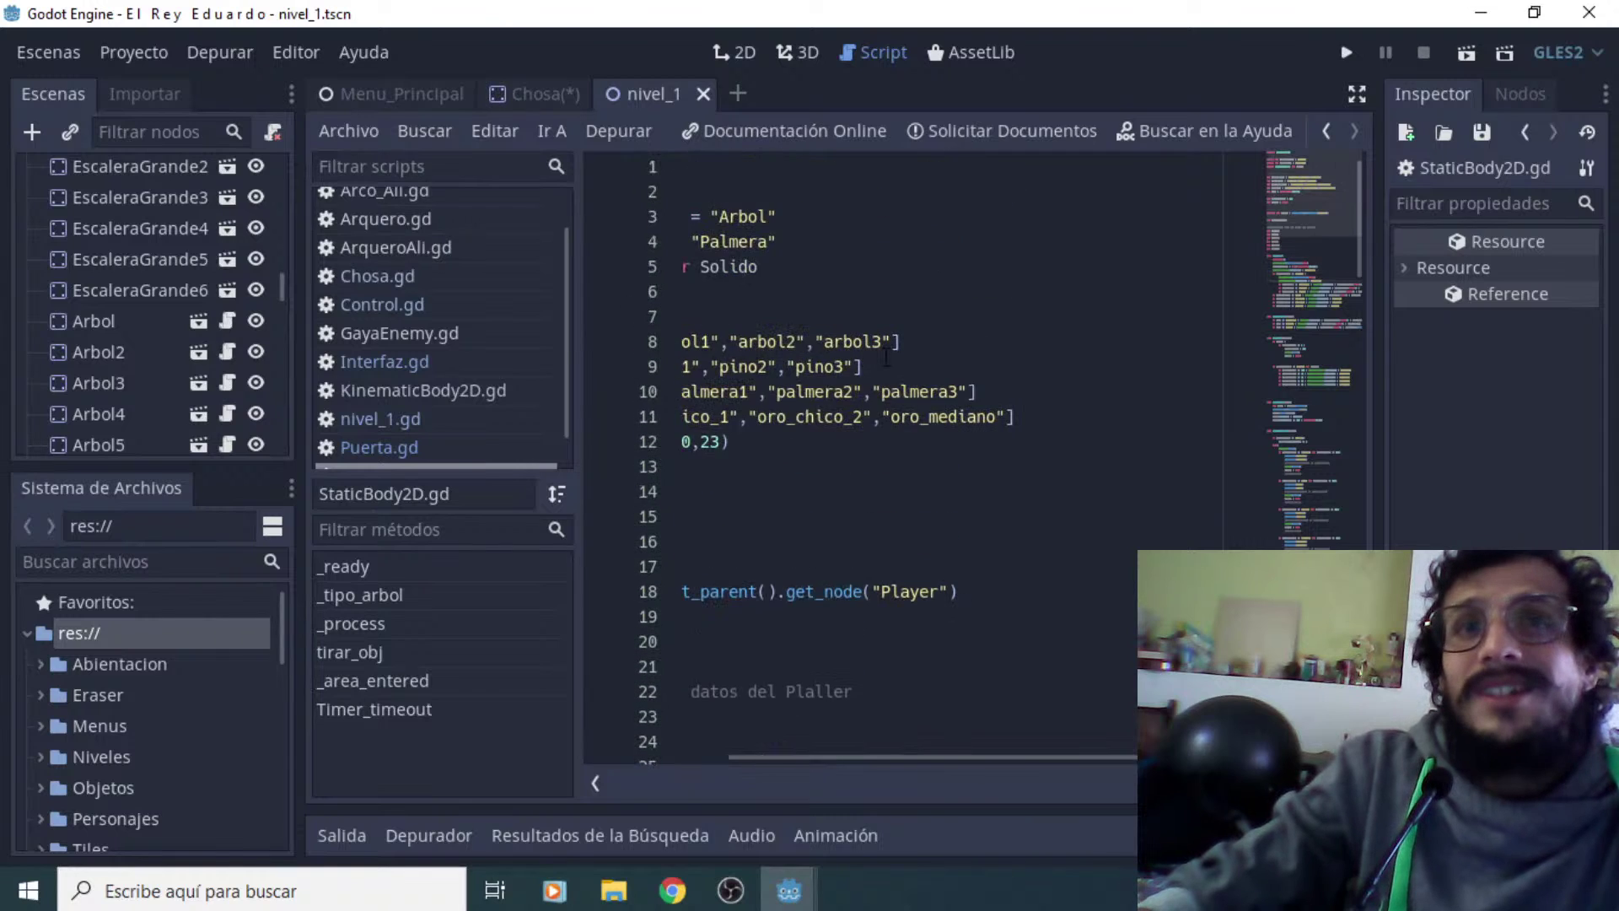
{"action": "left_click_drag", "start_coordinate": [852, 760], "coordinate": [708, 756]}
{"action": "scroll", "coordinate": [877, 495], "scroll_direction": "down", "scroll_amount": 4}
{"action": "scroll", "coordinate": [877, 495], "scroll_direction": "down", "scroll_amount": 6}
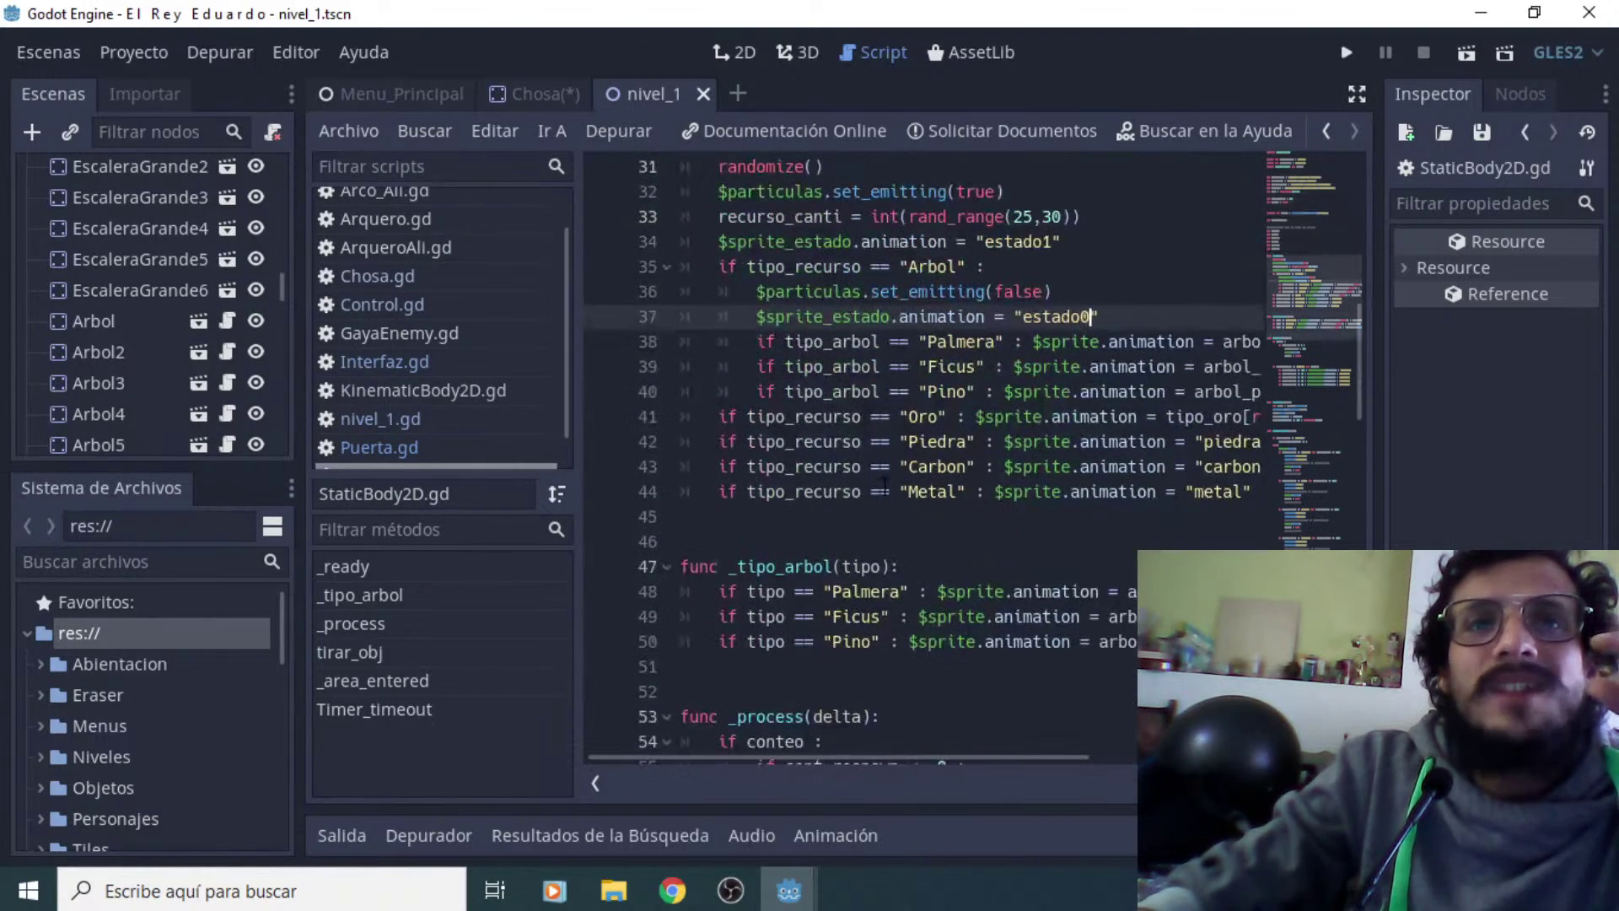
Examine the _ready conditions for the Palmera, Ficus and Pino trees and the Oro, Piedra, Carbon and Metal resources
{"action": "left_click", "coordinate": [963, 346]}
{"action": "left_click", "coordinate": [953, 366]}
{"action": "left_click", "coordinate": [946, 391]}
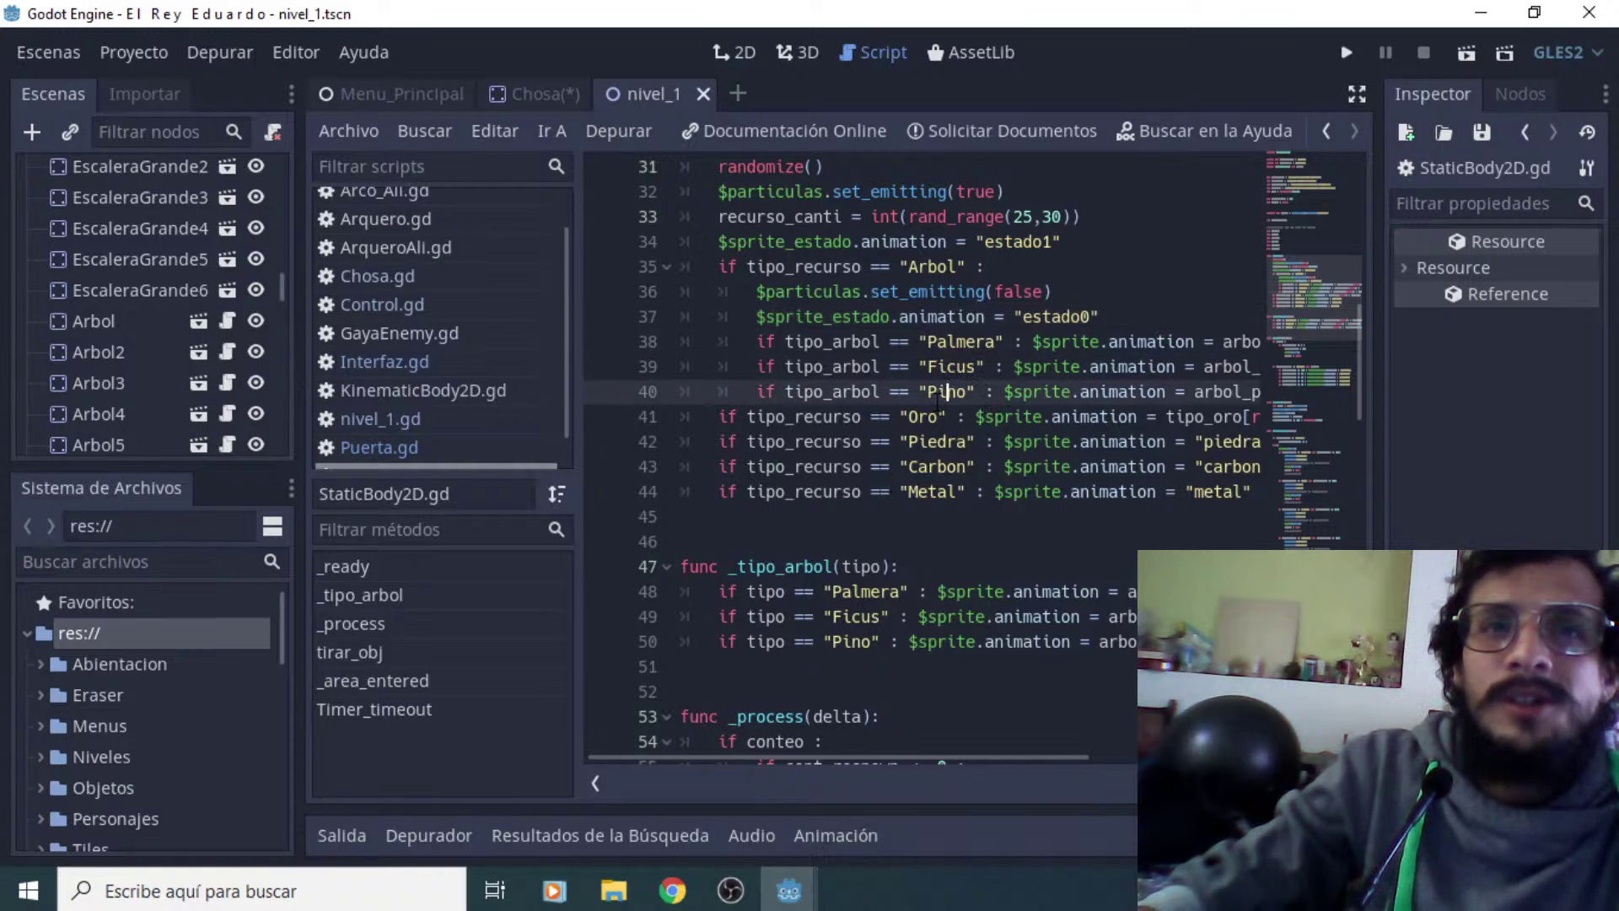
{"action": "left_click", "coordinate": [911, 416]}
{"action": "left_click", "coordinate": [932, 441]}
{"action": "left_click", "coordinate": [930, 466]}
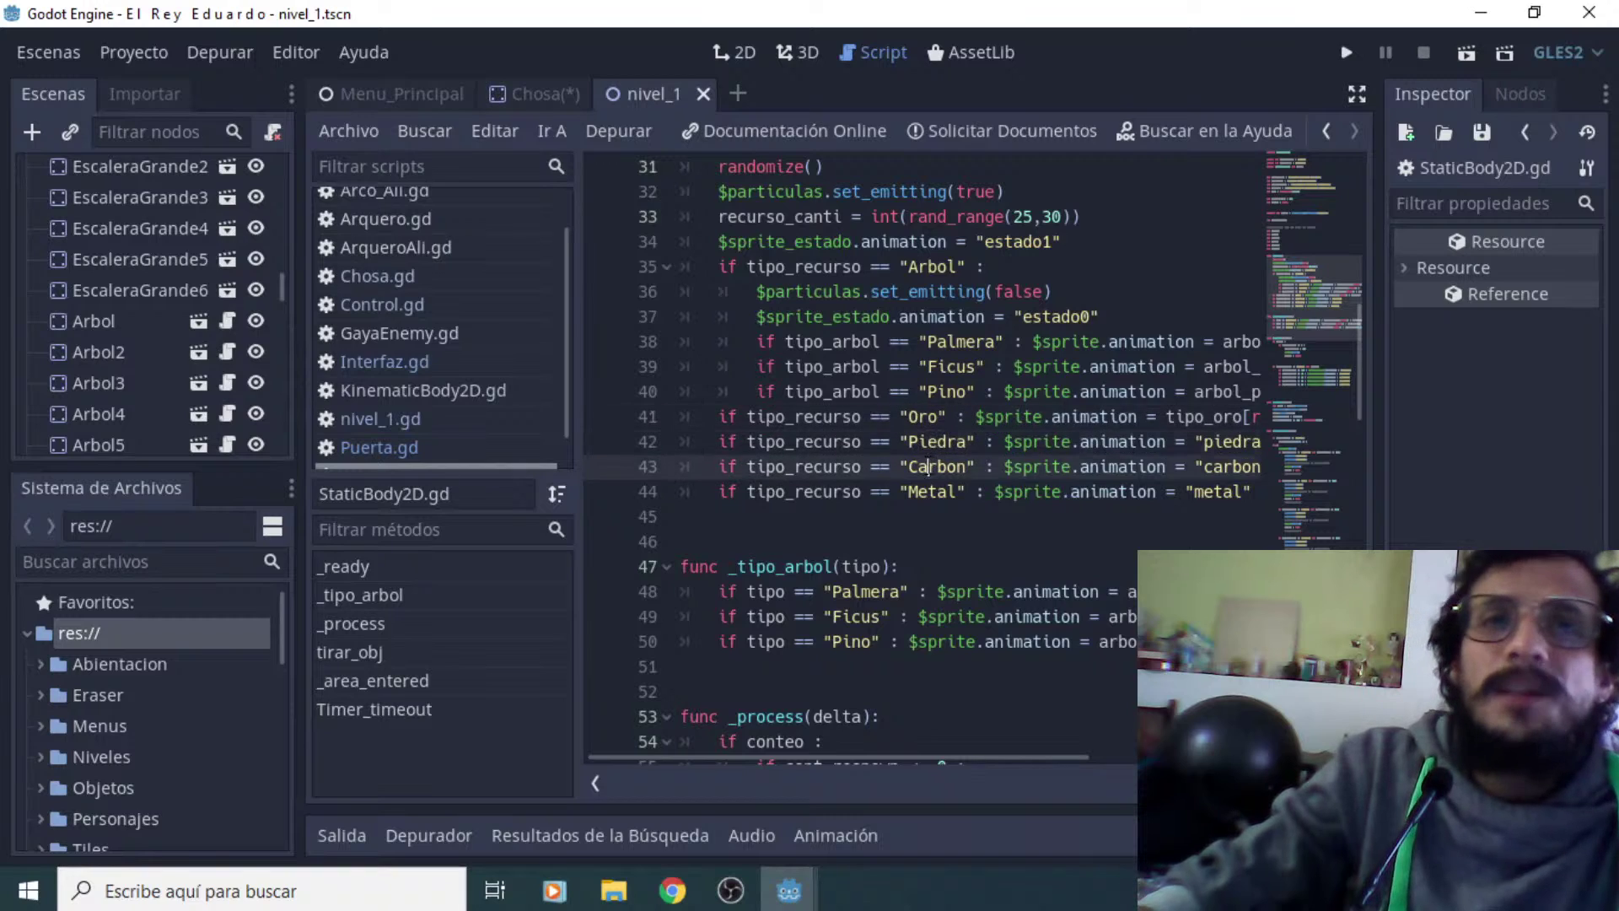
{"action": "left_click", "coordinate": [928, 491]}
Examine the _process function's cont_respown conditions from 120 to 20 that change the sprite_estado animation of non-tree resources
{"action": "scroll", "coordinate": [953, 531], "scroll_direction": "down", "scroll_amount": 4}
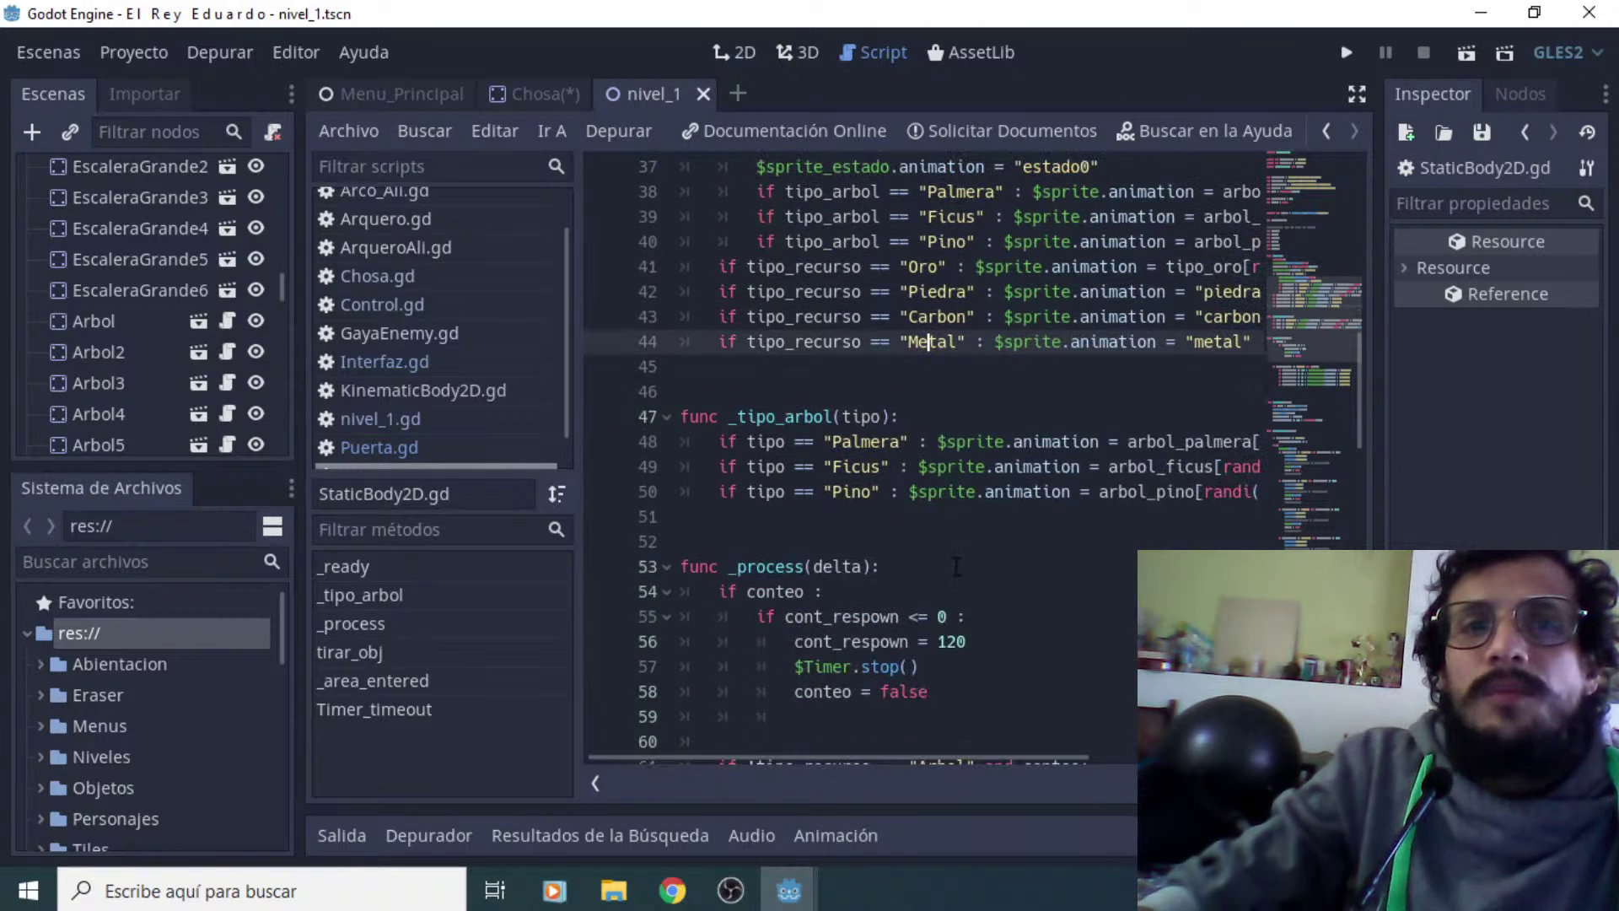
{"action": "scroll", "coordinate": [963, 556], "scroll_direction": "down", "scroll_amount": 2}
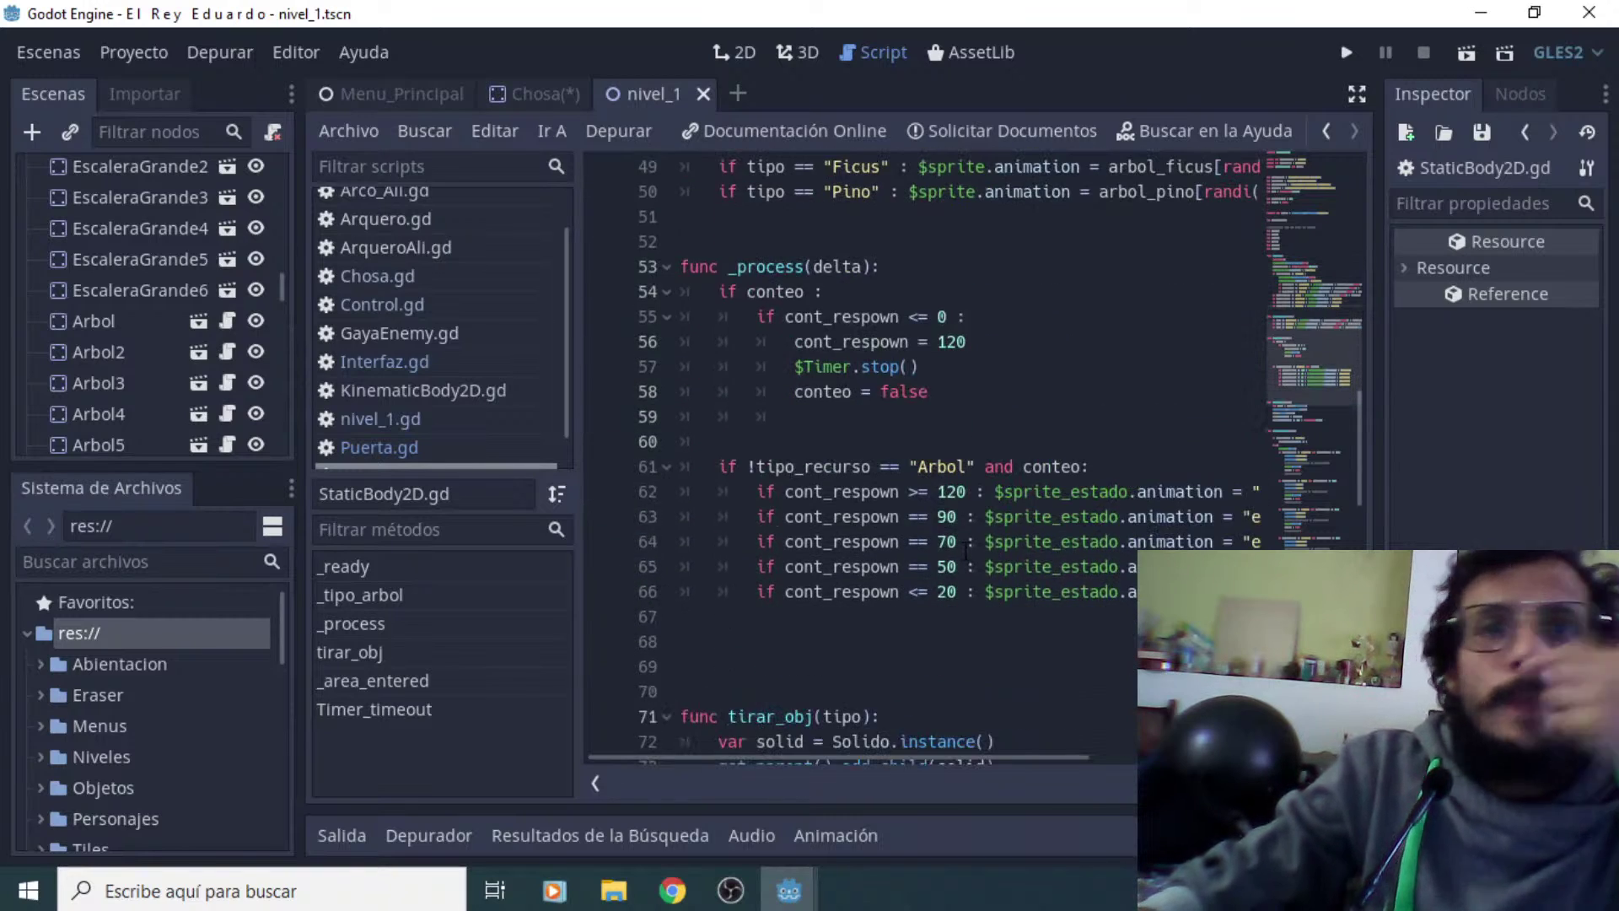
{"action": "left_click", "coordinate": [951, 493]}
{"action": "left_click", "coordinate": [998, 541]}
{"action": "left_click", "coordinate": [984, 591]}
{"action": "left_click_drag", "start_coordinate": [985, 591], "coordinate": [907, 469]}
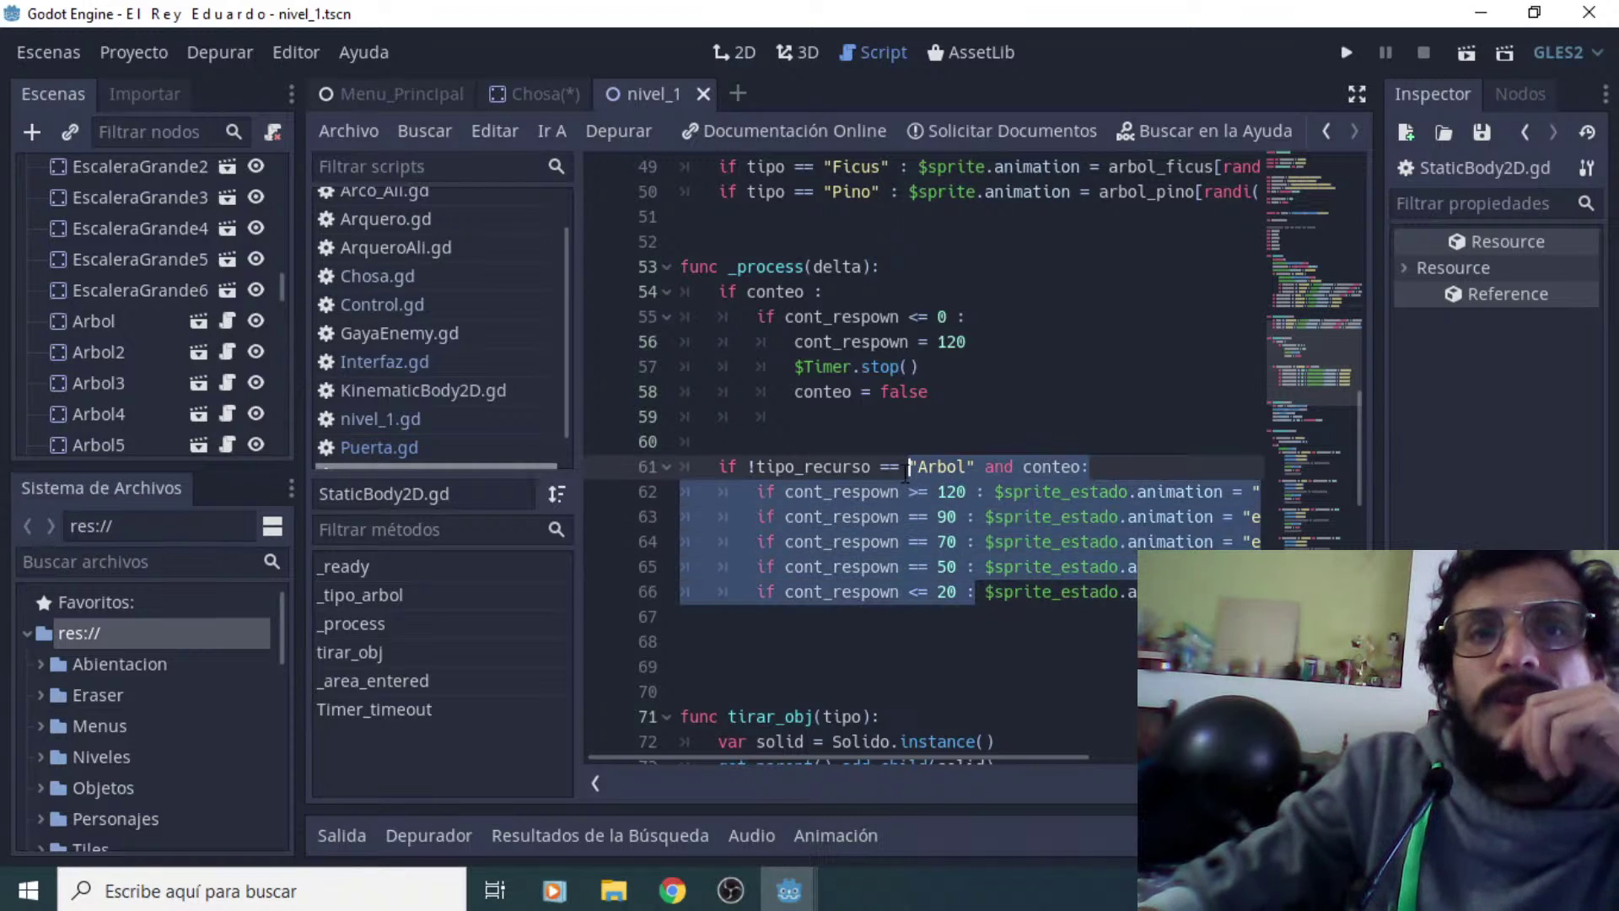
{"action": "left_click", "coordinate": [992, 568]}
{"action": "left_click_drag", "start_coordinate": [938, 593], "coordinate": [976, 591]}
{"action": "left_click_drag", "start_coordinate": [938, 493], "coordinate": [1052, 519]}
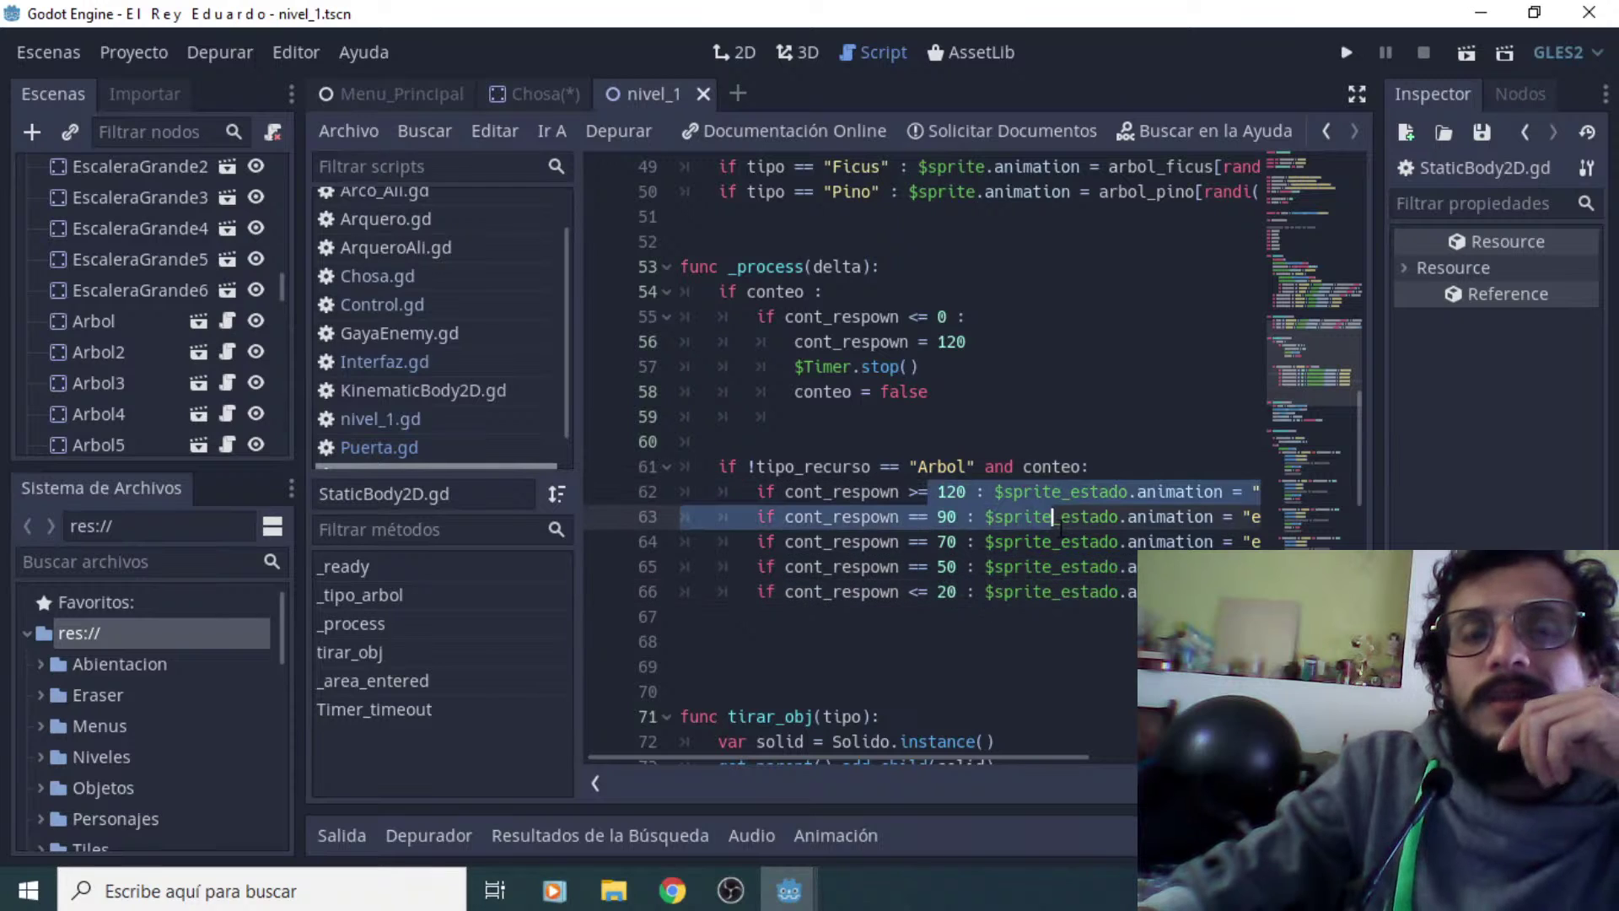
{"action": "left_click", "coordinate": [1092, 567]}
Review the tirar_obj, _area_entered and Timer_timeout functions through the end of StaticBody2D.gd
{"action": "scroll", "coordinate": [1093, 569], "scroll_direction": "down", "scroll_amount": 3}
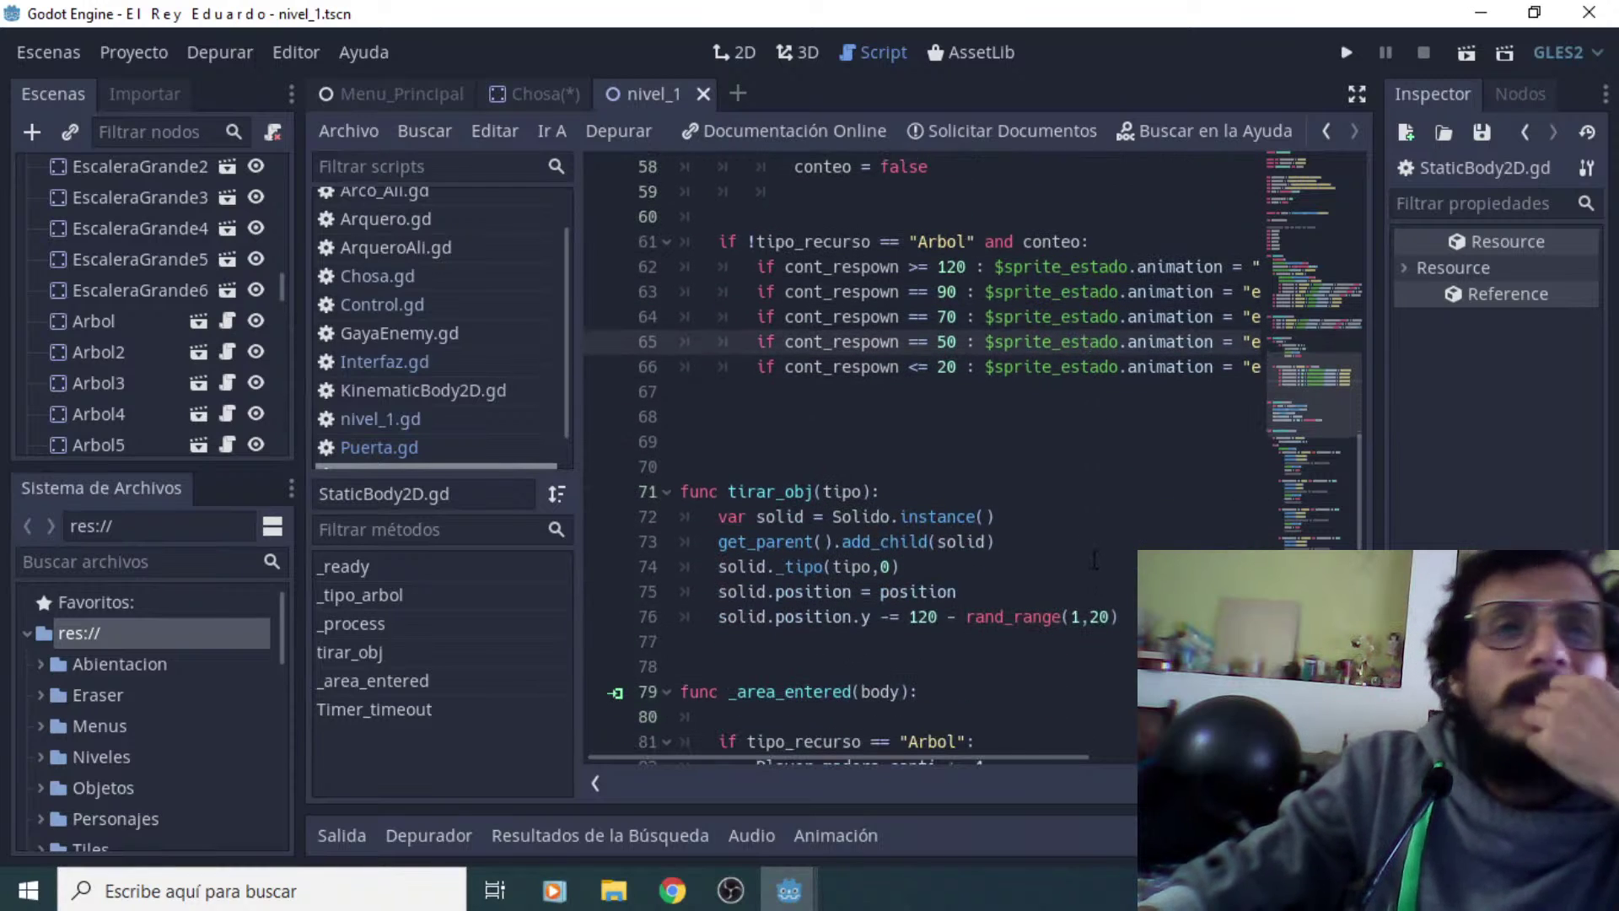
{"action": "scroll", "coordinate": [1040, 587], "scroll_direction": "down", "scroll_amount": 2}
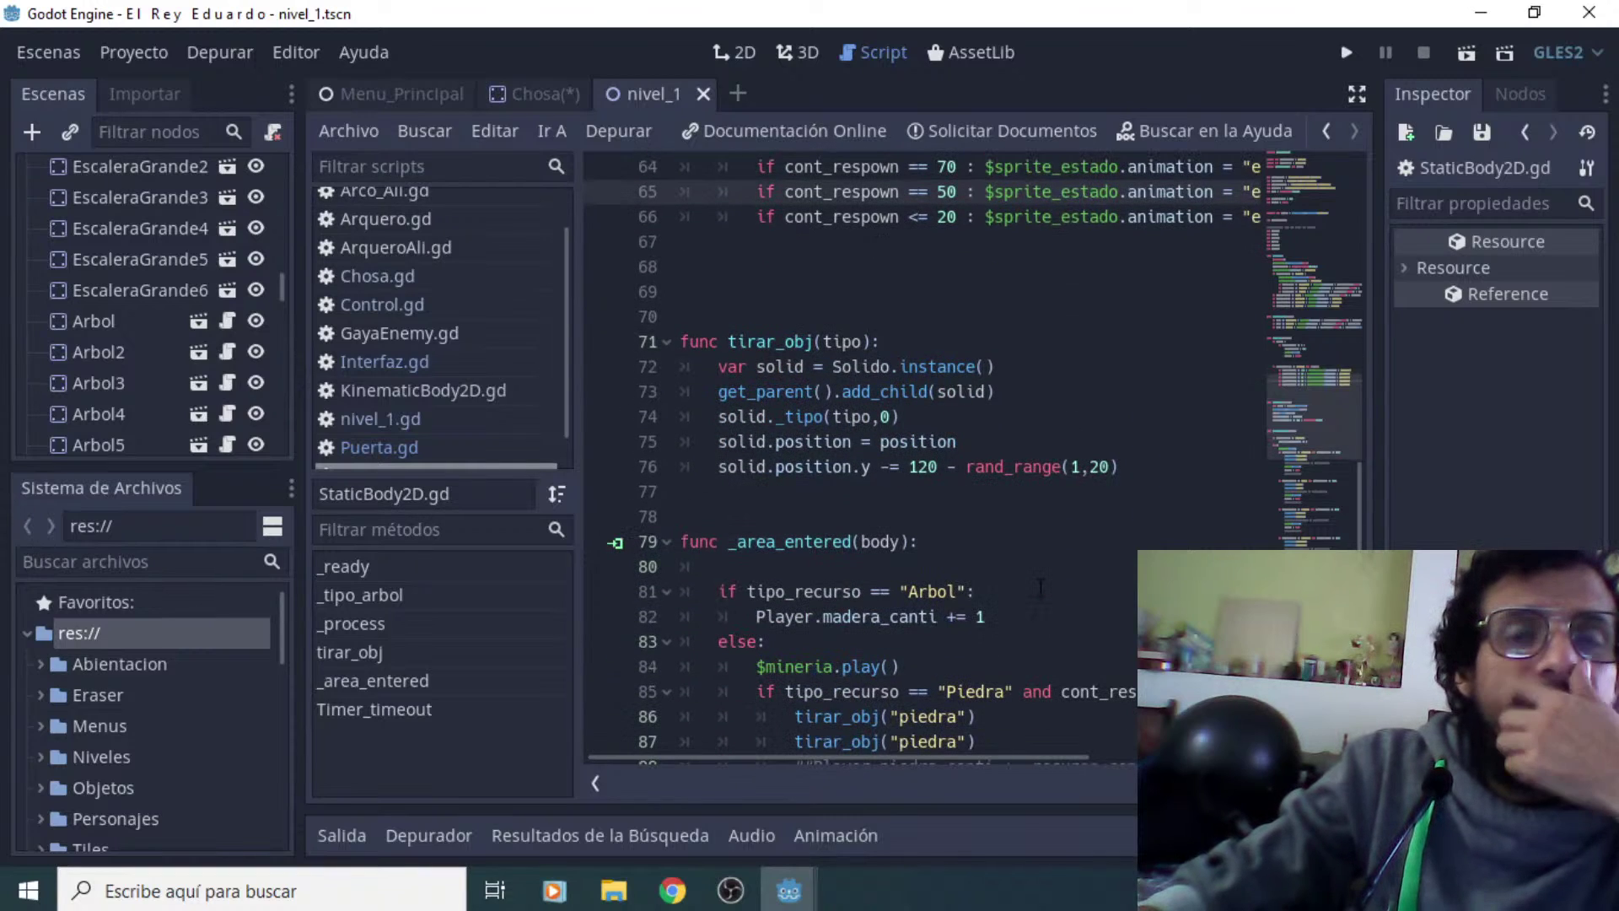
{"action": "scroll", "coordinate": [1039, 587], "scroll_direction": "down", "scroll_amount": 8}
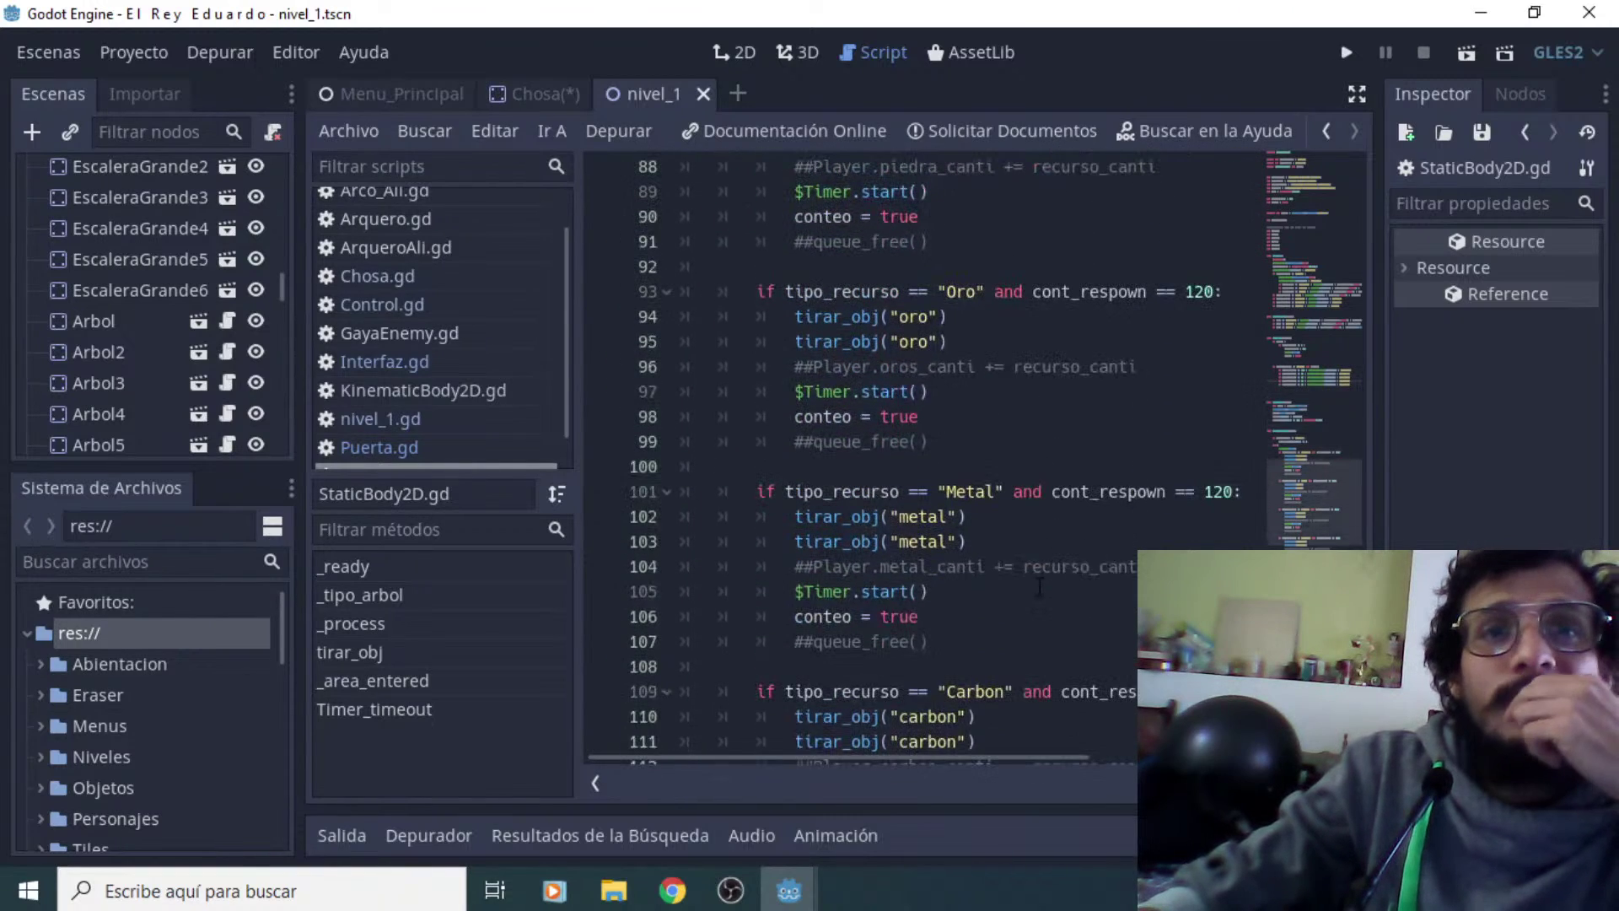
{"action": "scroll", "coordinate": [1040, 587], "scroll_direction": "down", "scroll_amount": 3}
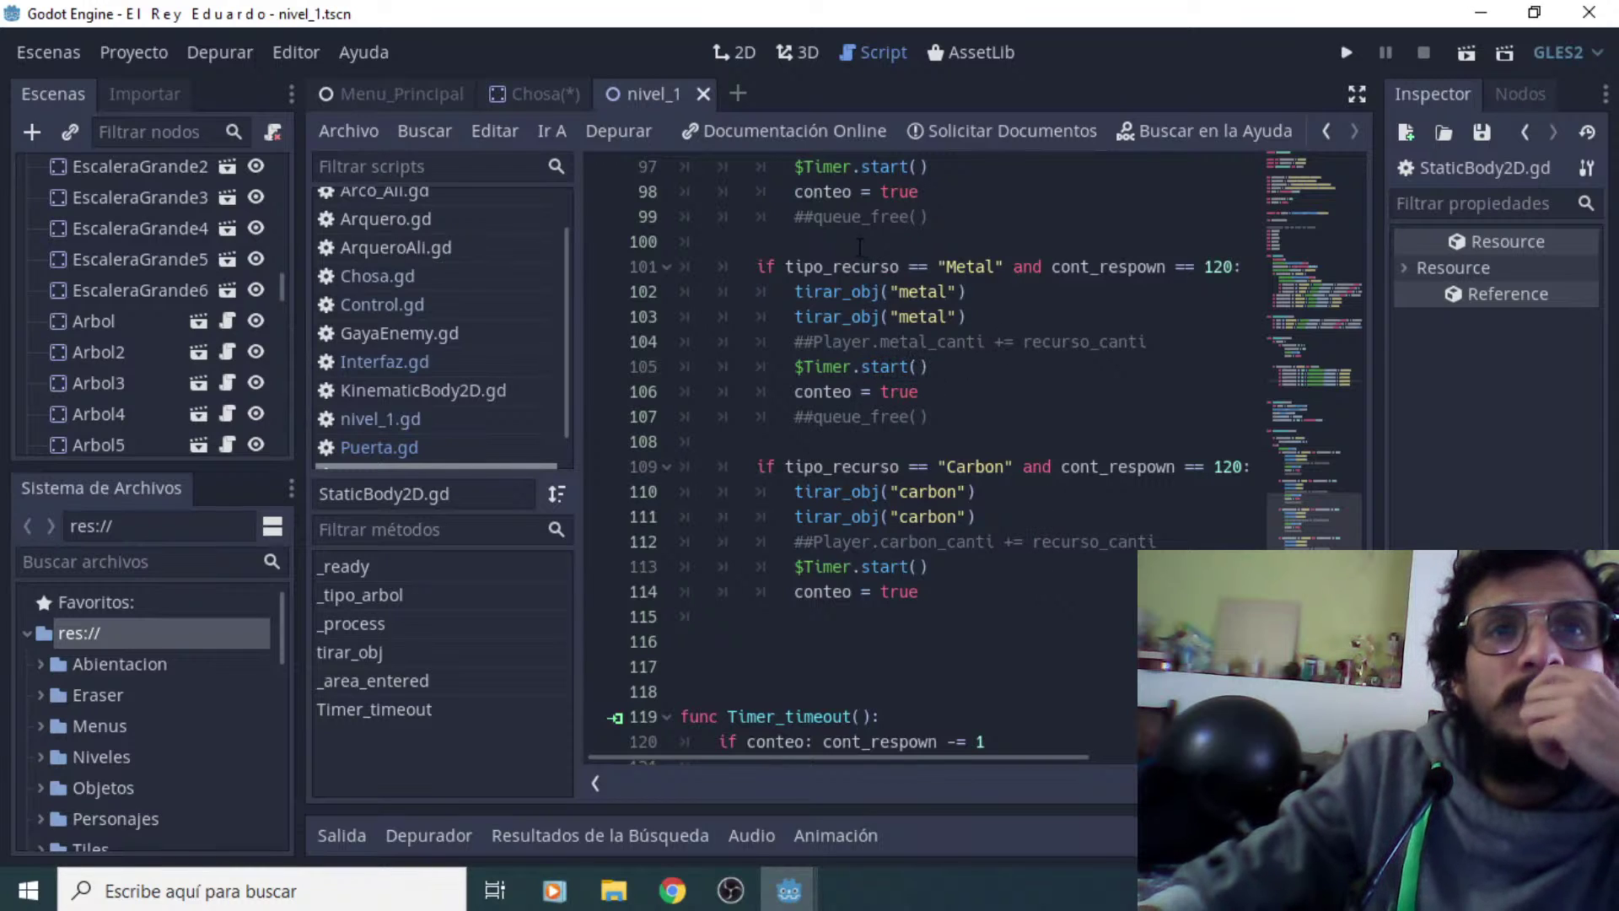
{"action": "scroll", "coordinate": [990, 575], "scroll_direction": "down", "scroll_amount": 1}
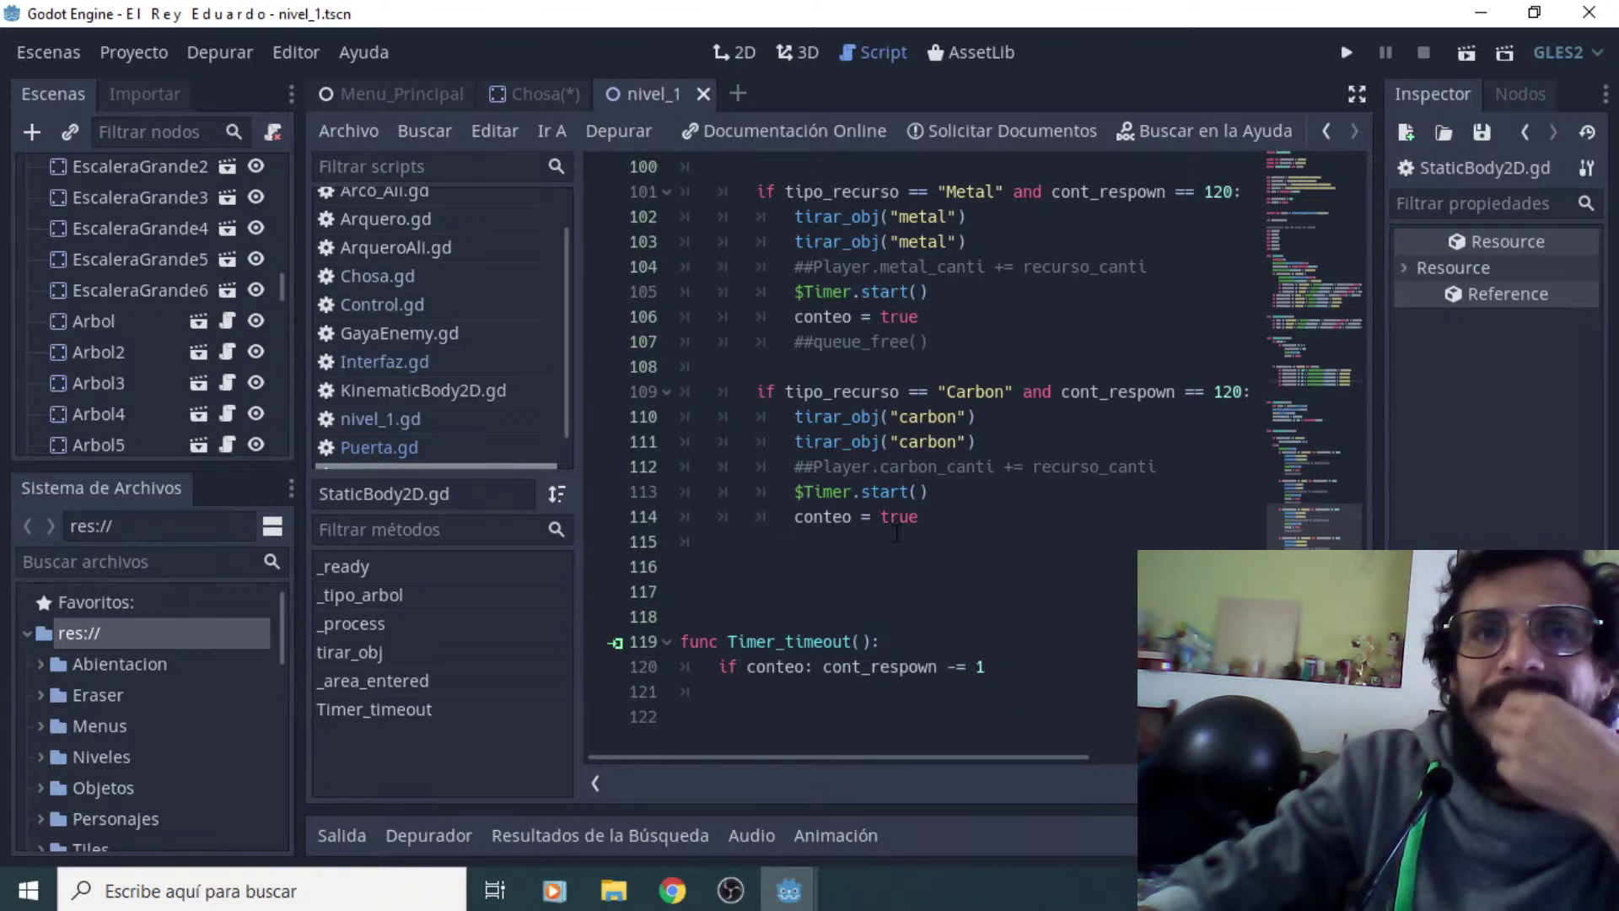
Close the Chosa scene without saving its changes
{"action": "left_click", "coordinate": [533, 98]}
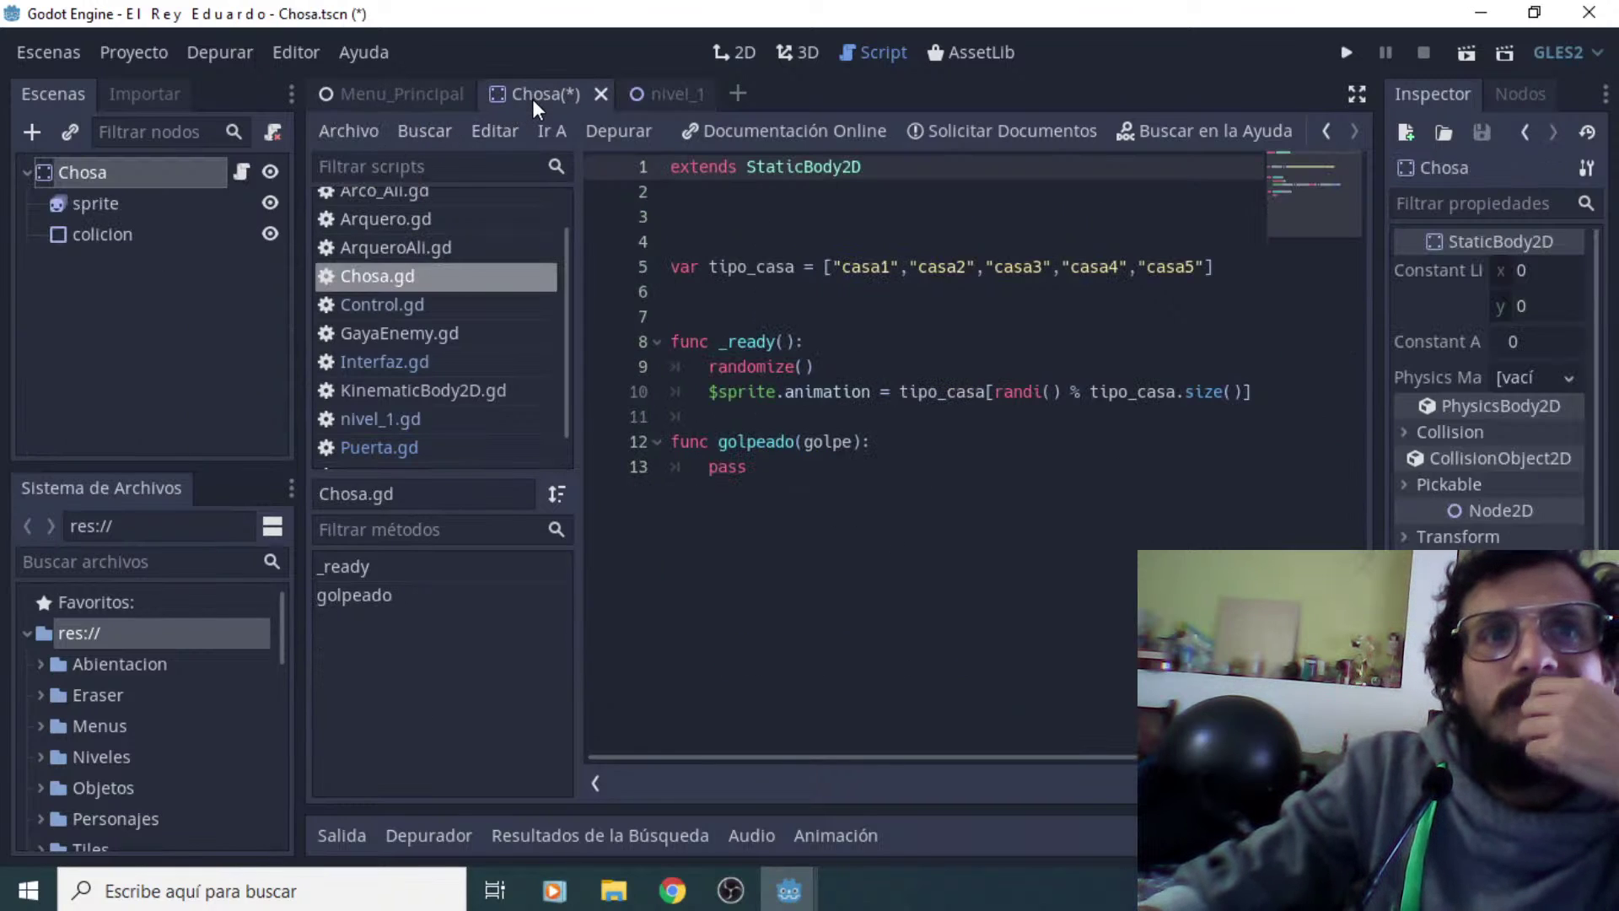
{"action": "left_click", "coordinate": [600, 94]}
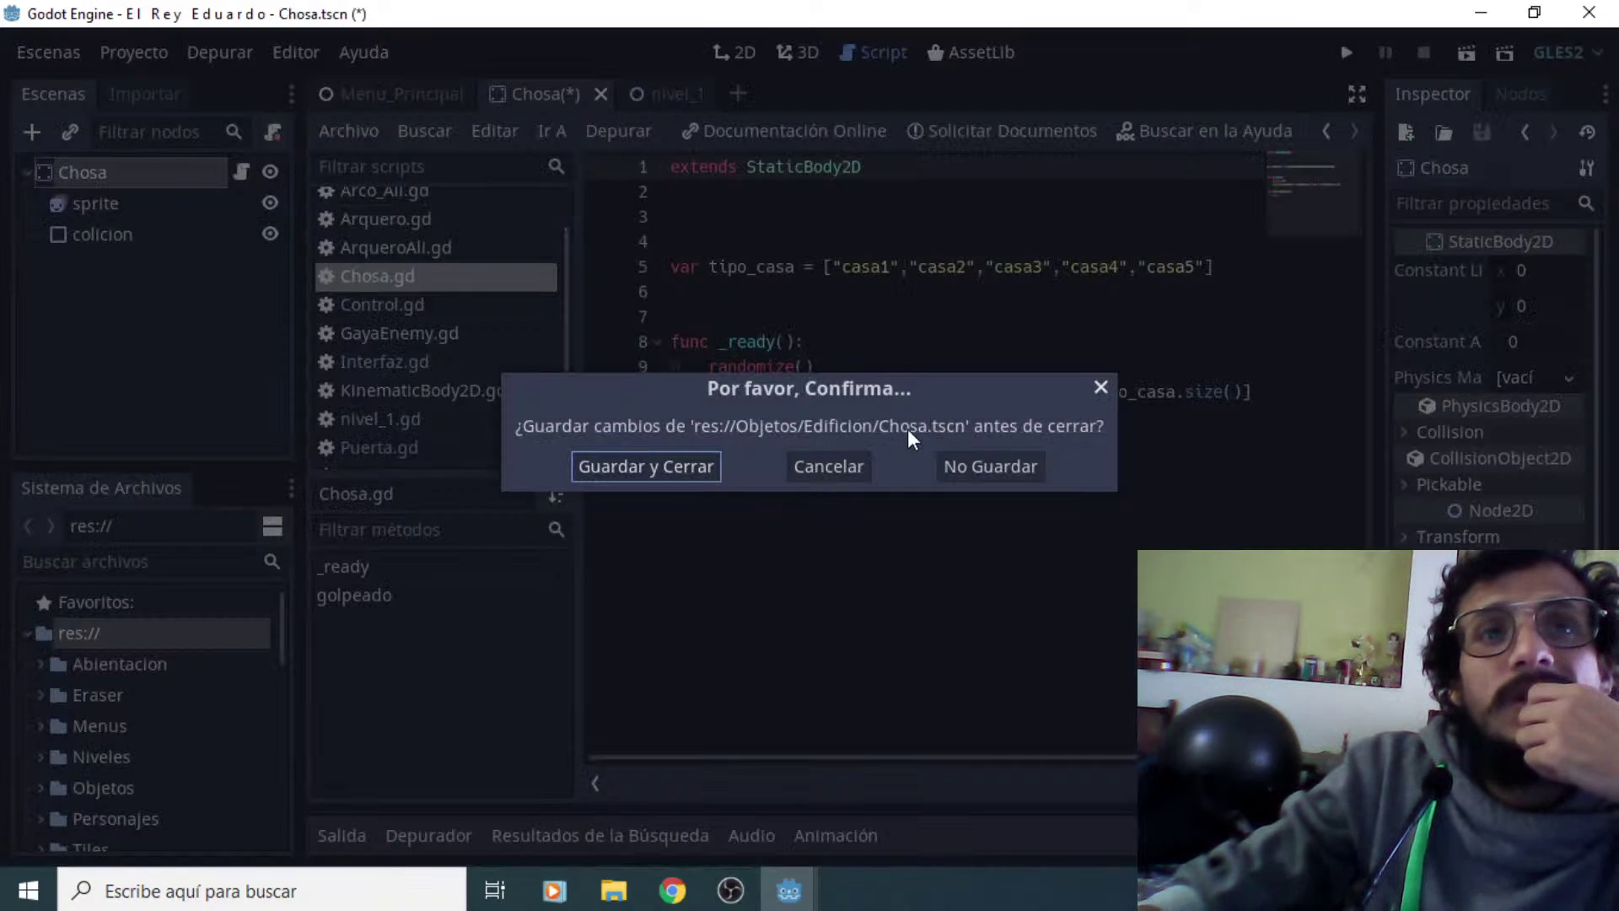
{"action": "left_click", "coordinate": [949, 471]}
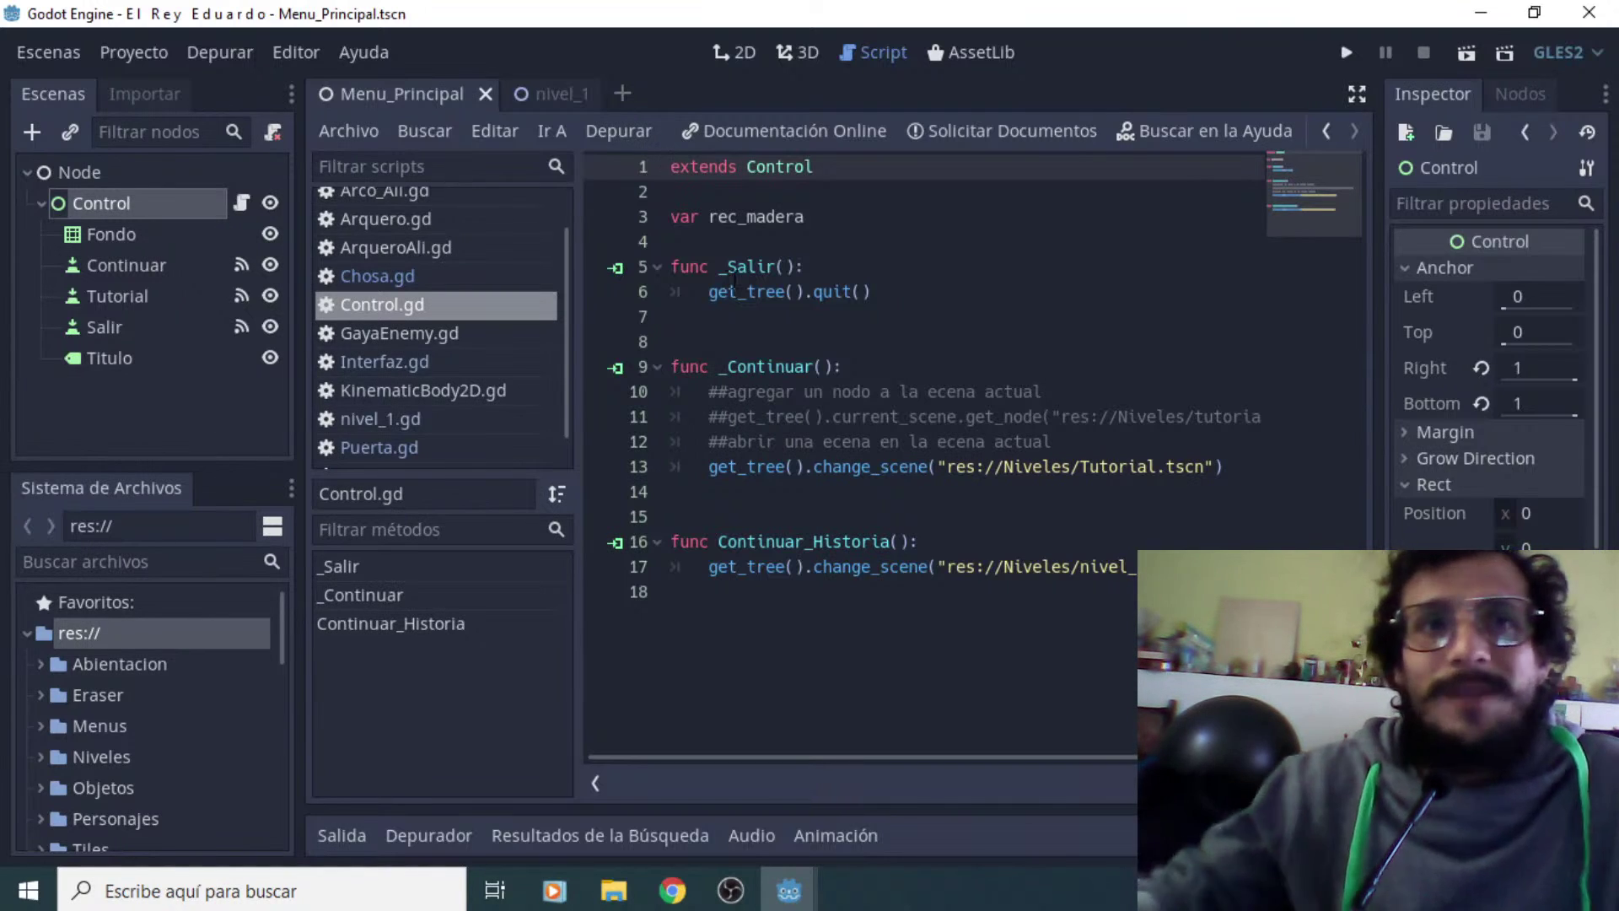
Quit the Godot editor and confirm the exit
{"action": "left_click", "coordinate": [1588, 13]}
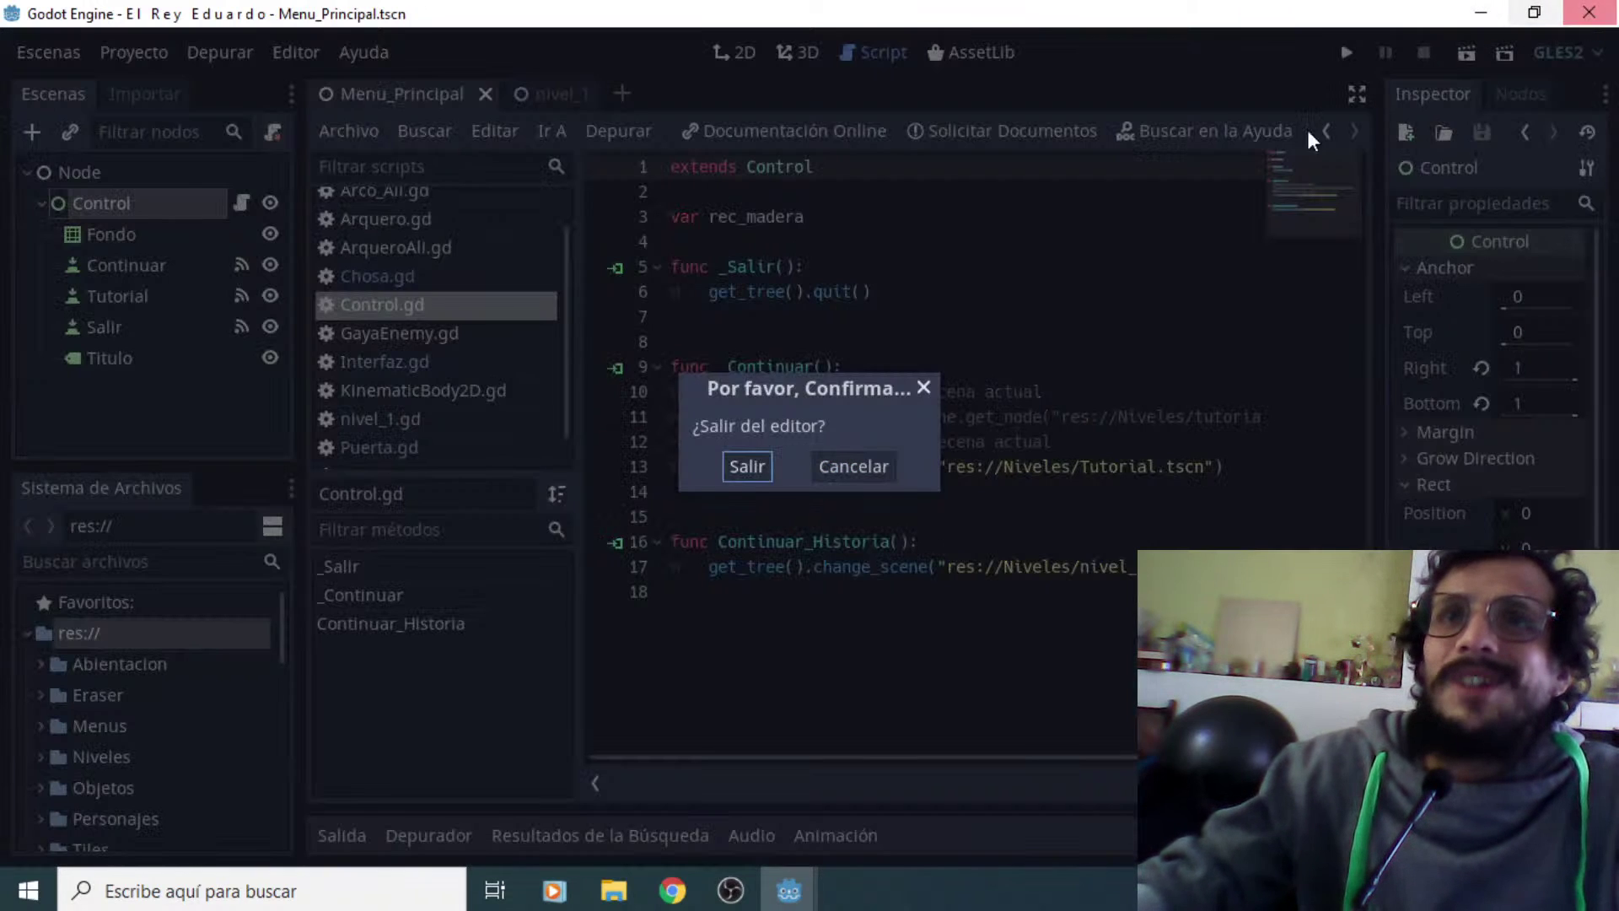
{"action": "left_click", "coordinate": [747, 466]}
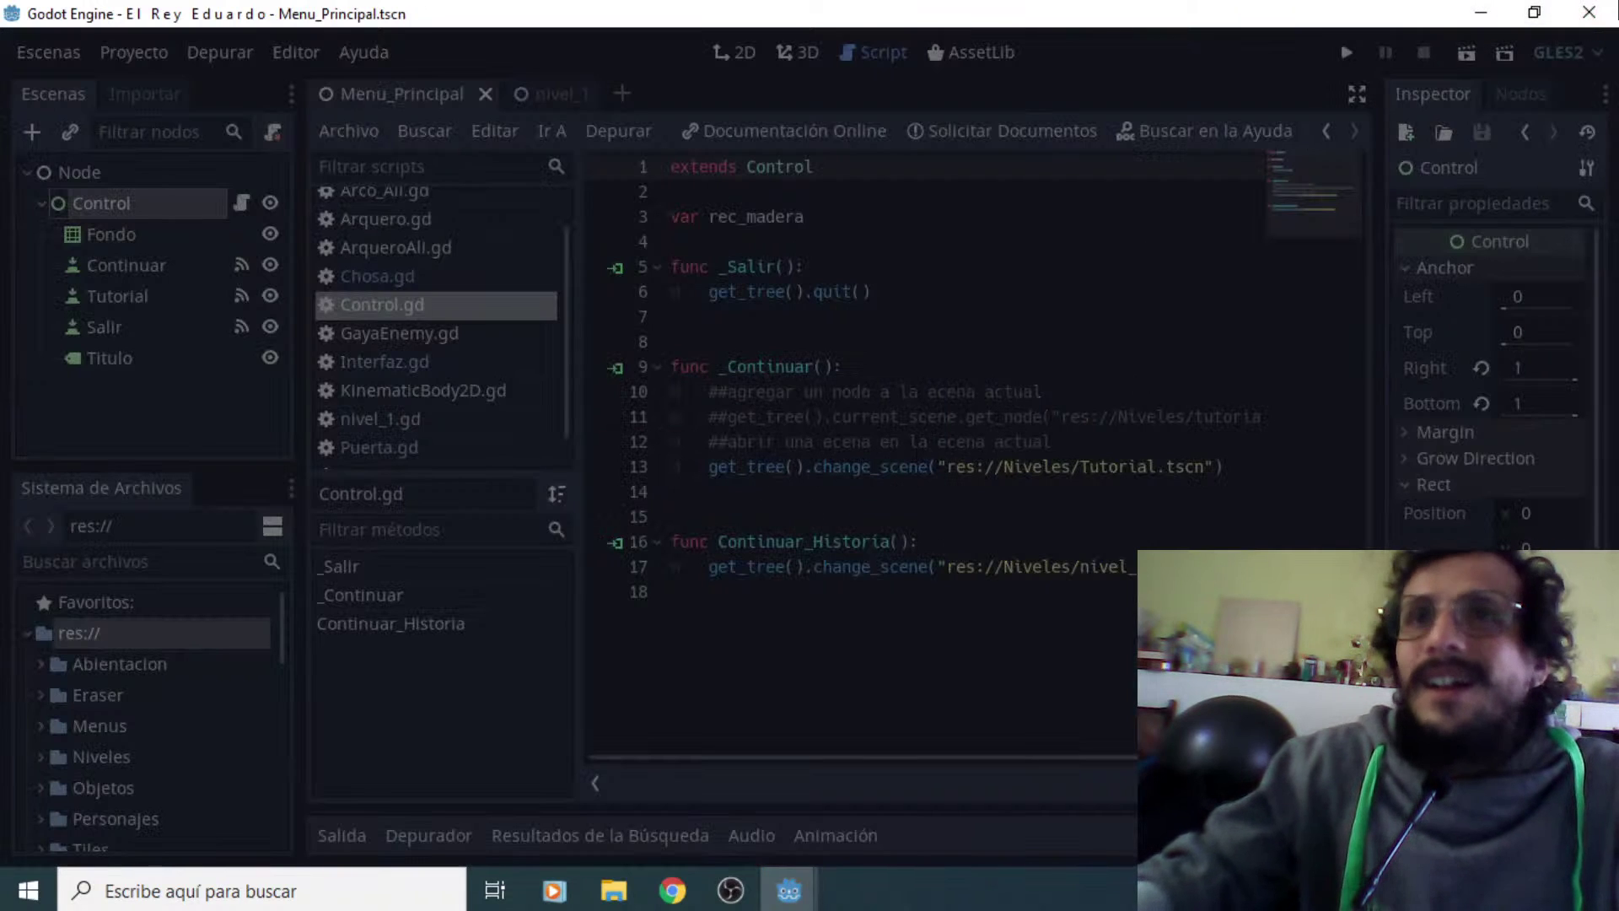